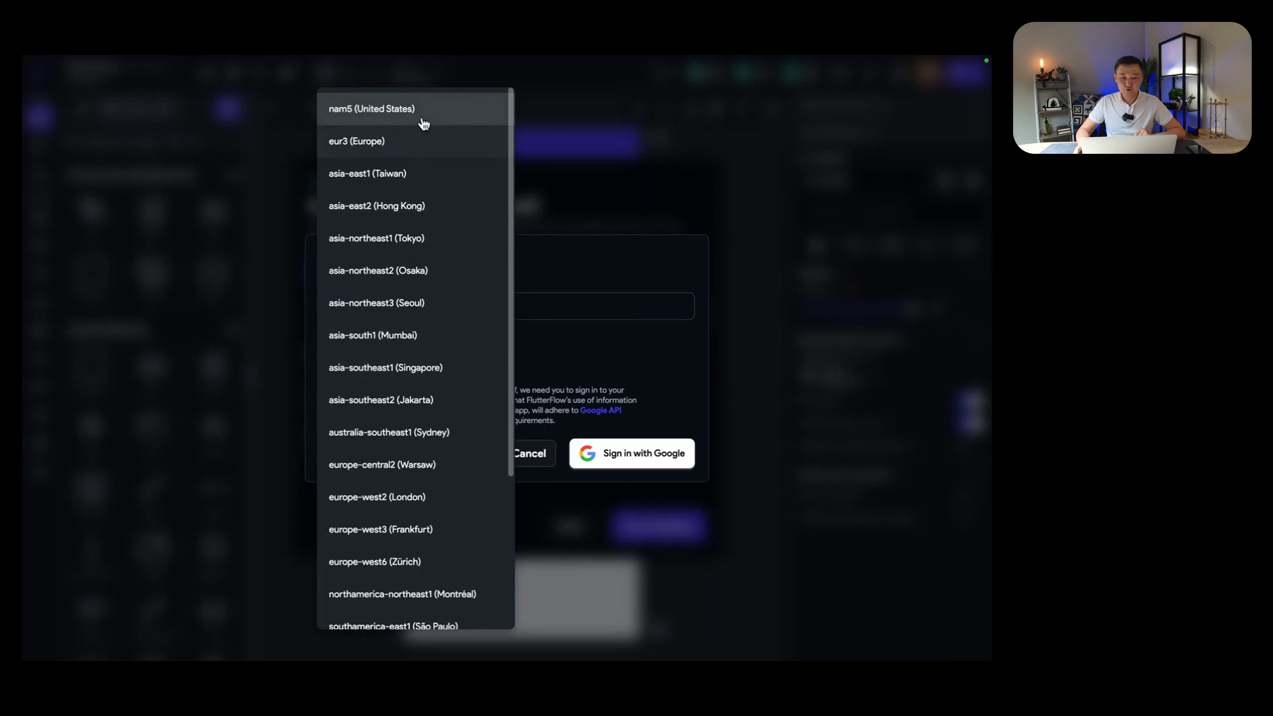
Step: Keep nam5 (United States) as the Firebase region and attempt Google sign-in
click(421, 110)
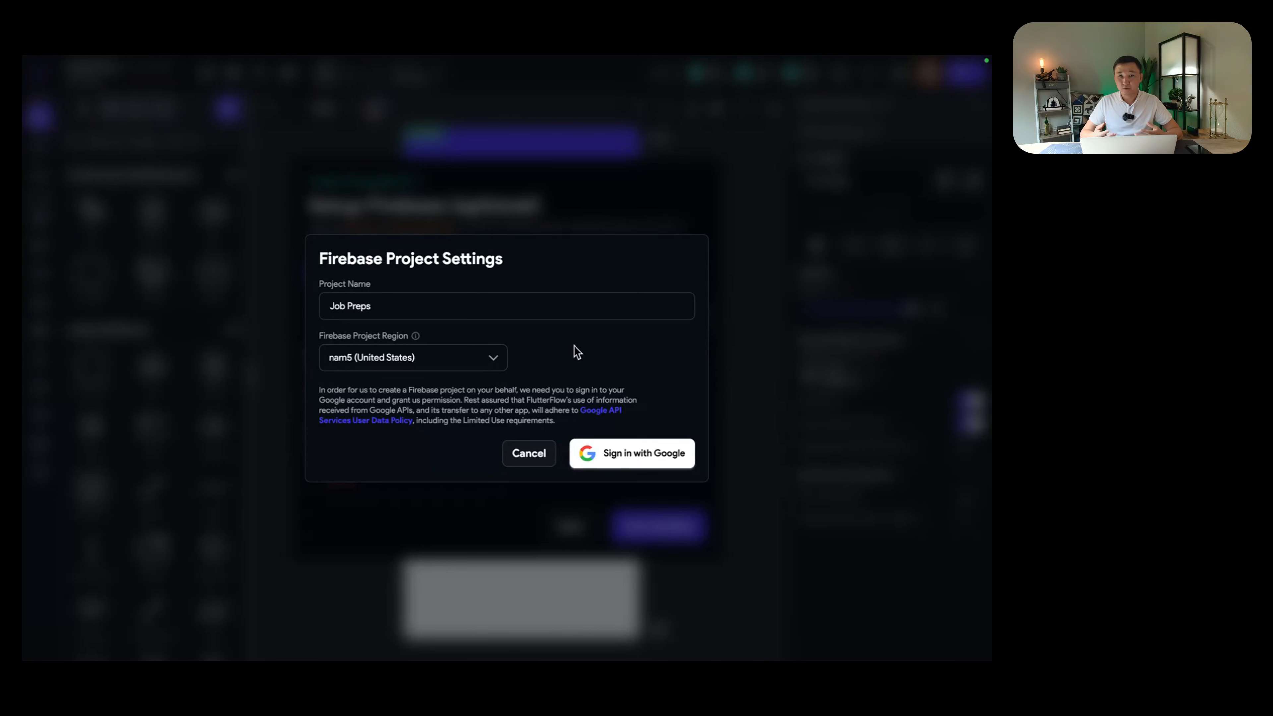
click(490, 360)
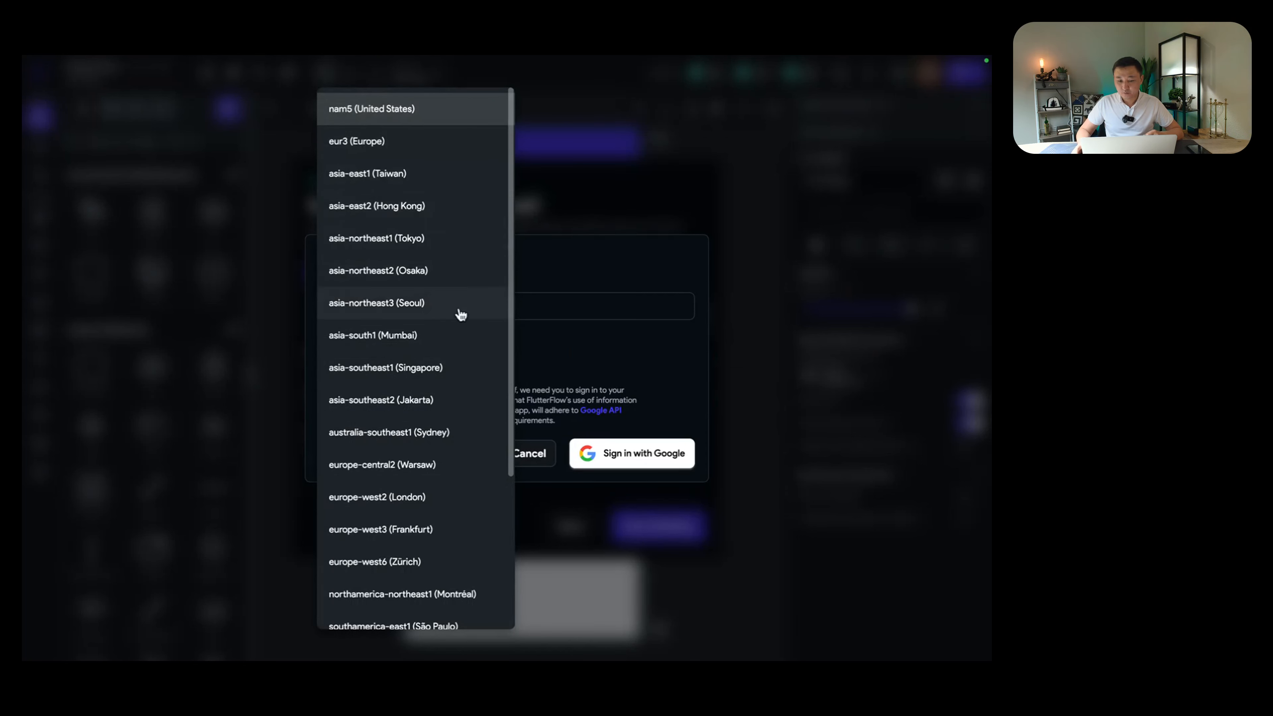
click(459, 105)
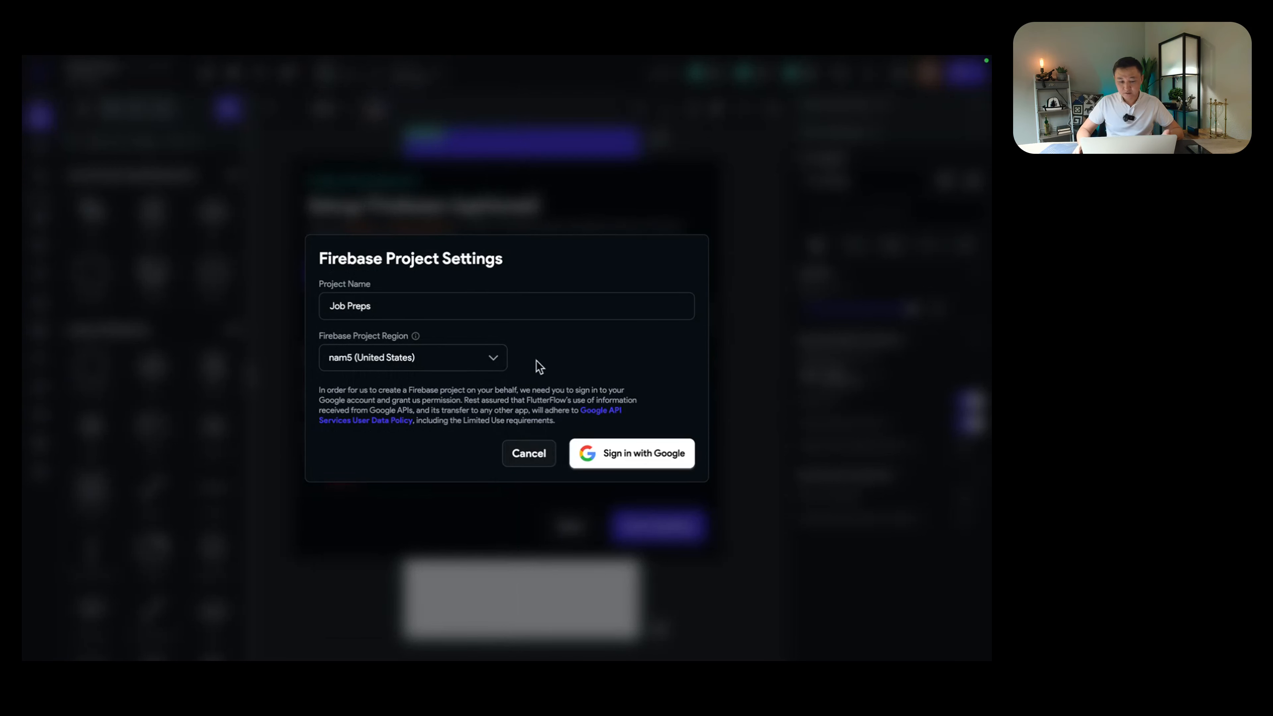
click(623, 455)
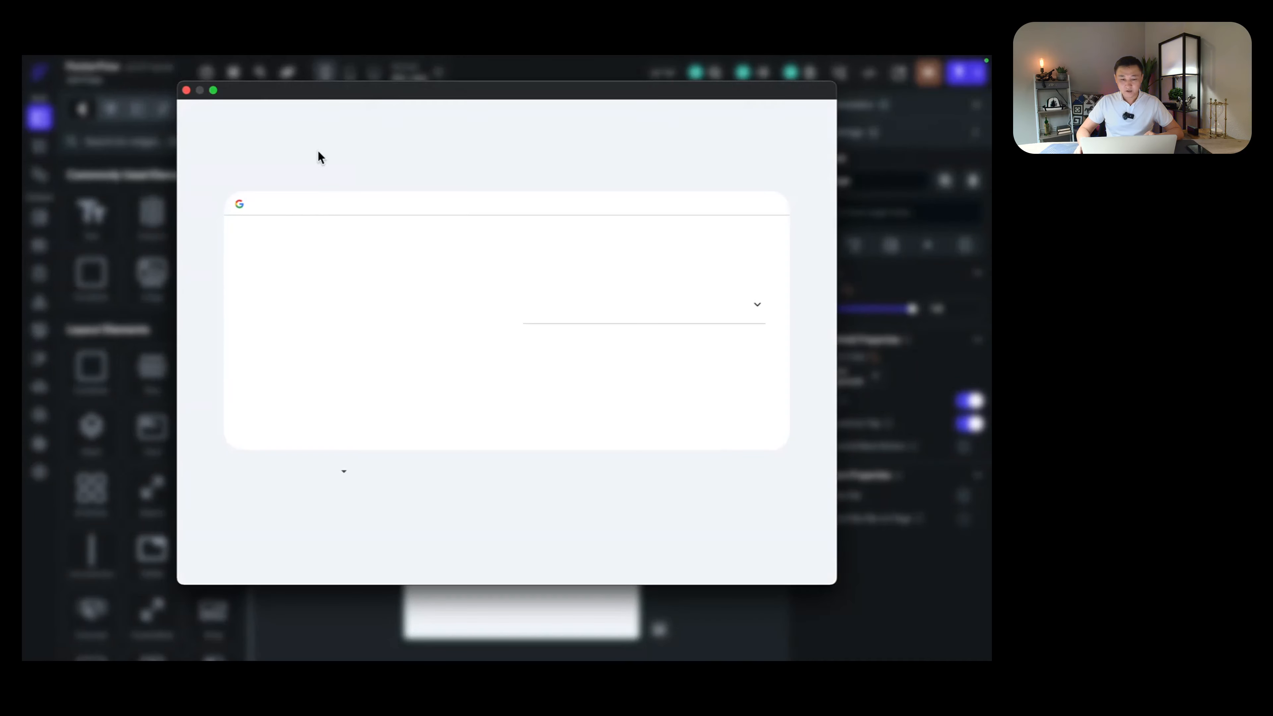
Step: Dismiss the failed sign-in window, go back, and skip Firebase setup
click(188, 92)
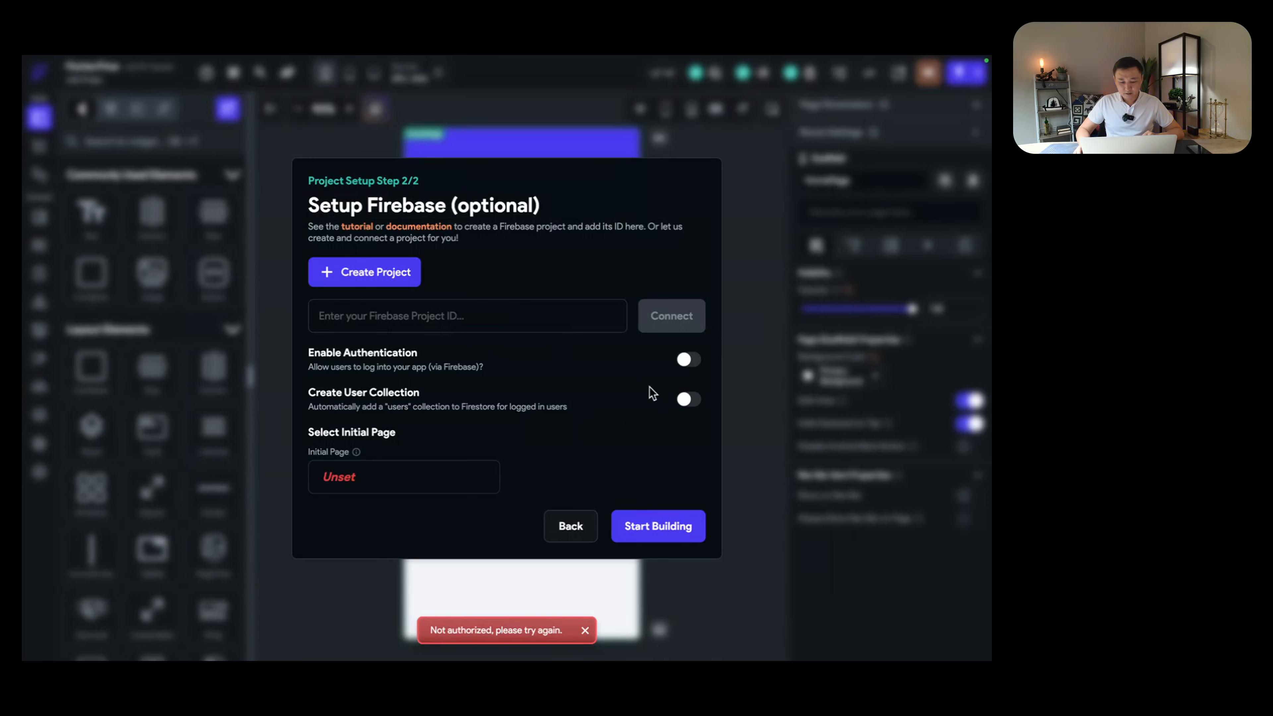
click(577, 525)
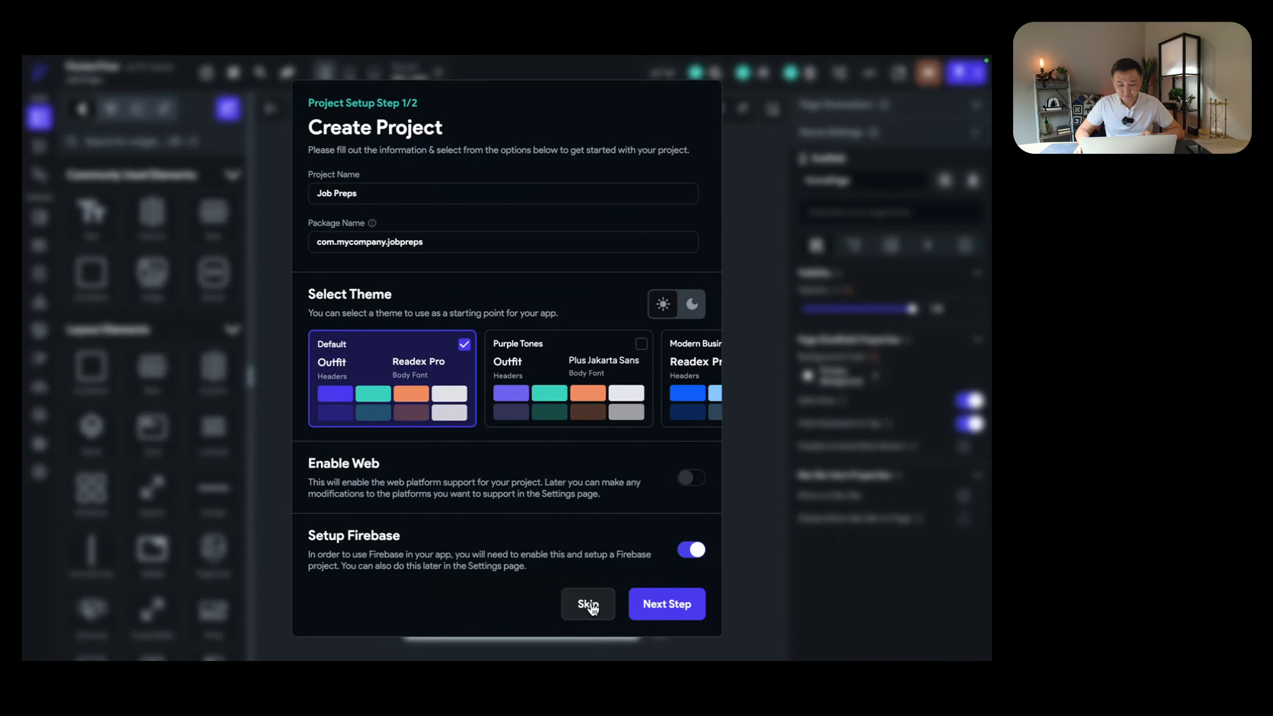
click(588, 605)
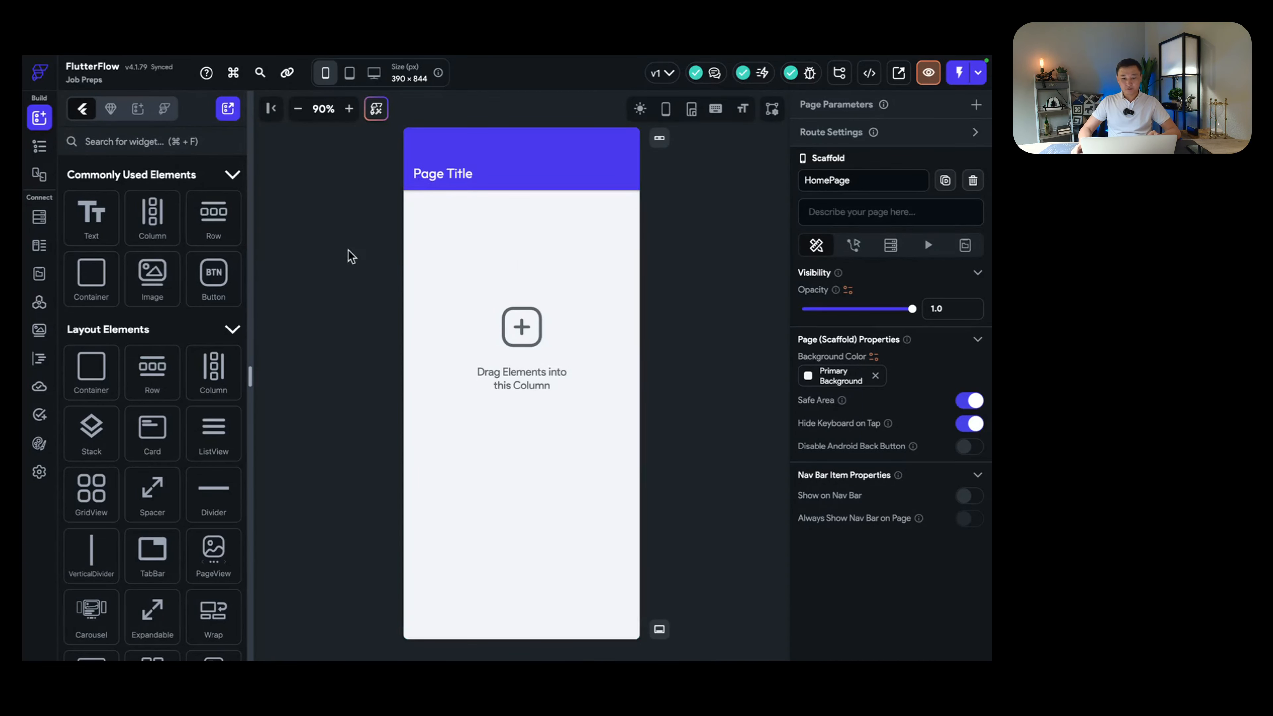
Step: Show the widget tree, select the HomePage's Column, and zoom the canvas to 80%
click(40, 148)
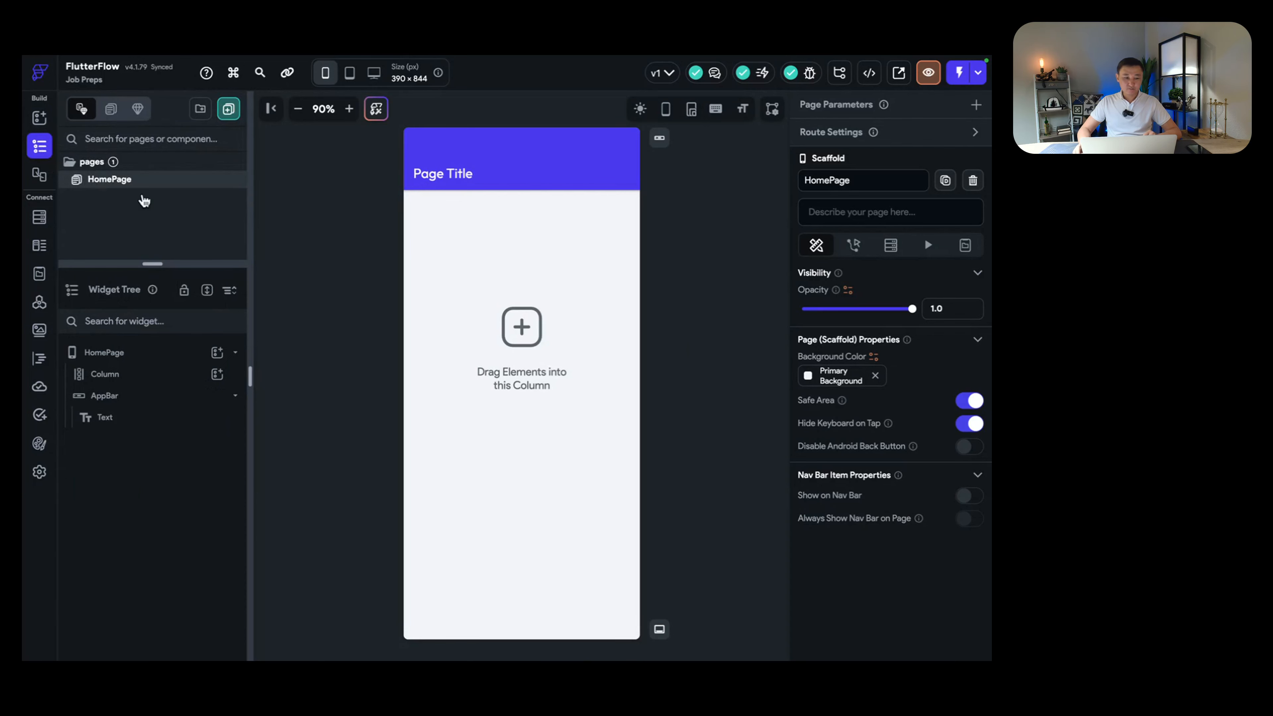
click(539, 257)
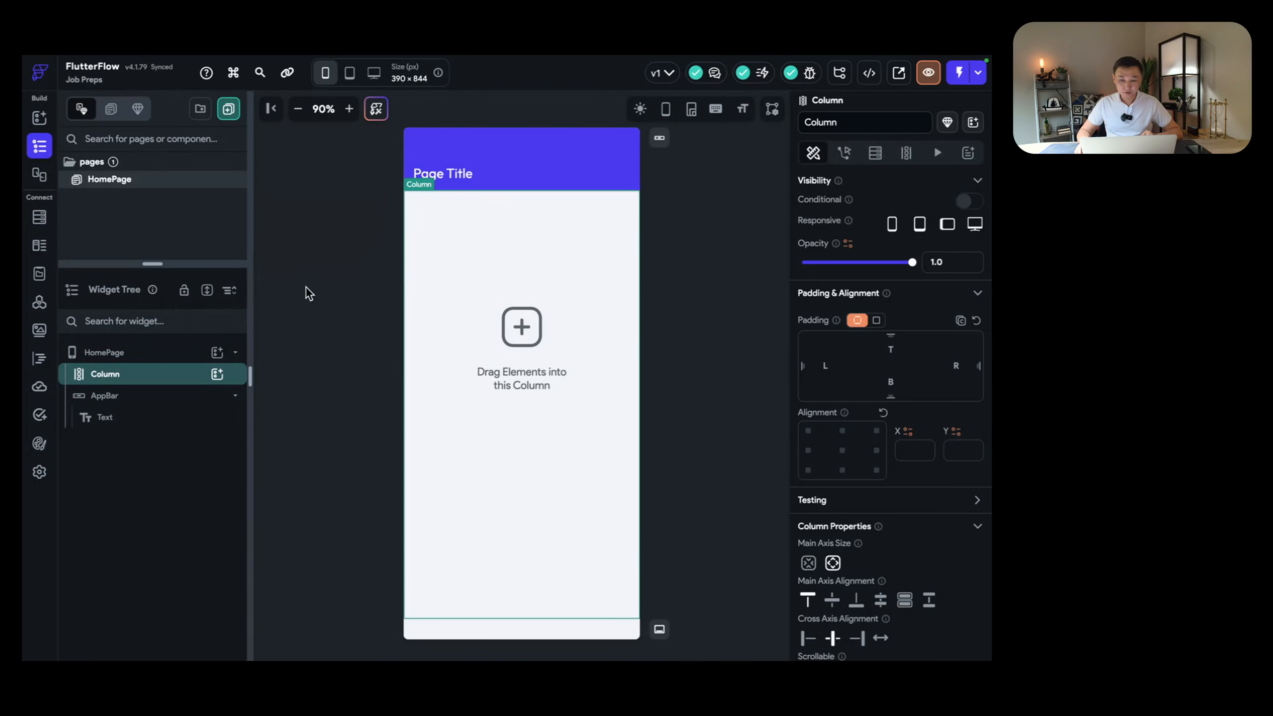
click(297, 109)
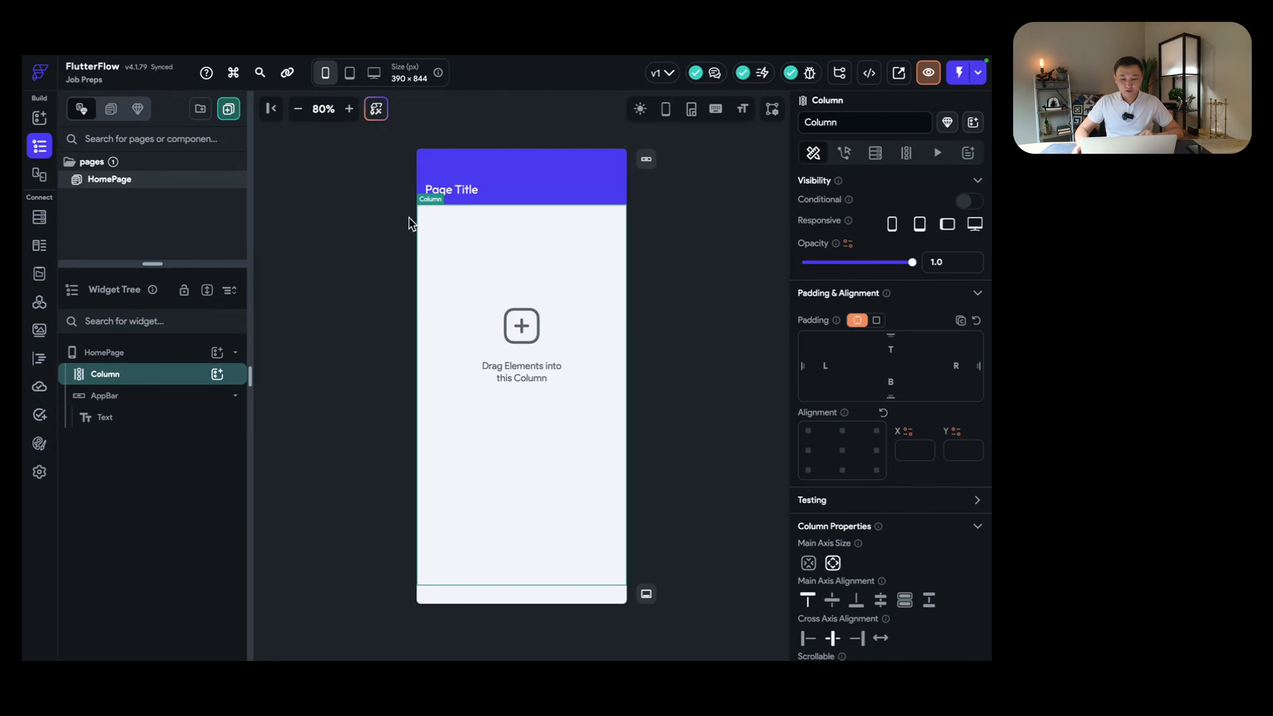
Step: Switch desktops over to the Firebase console in Chrome
key(ctrl+Right)
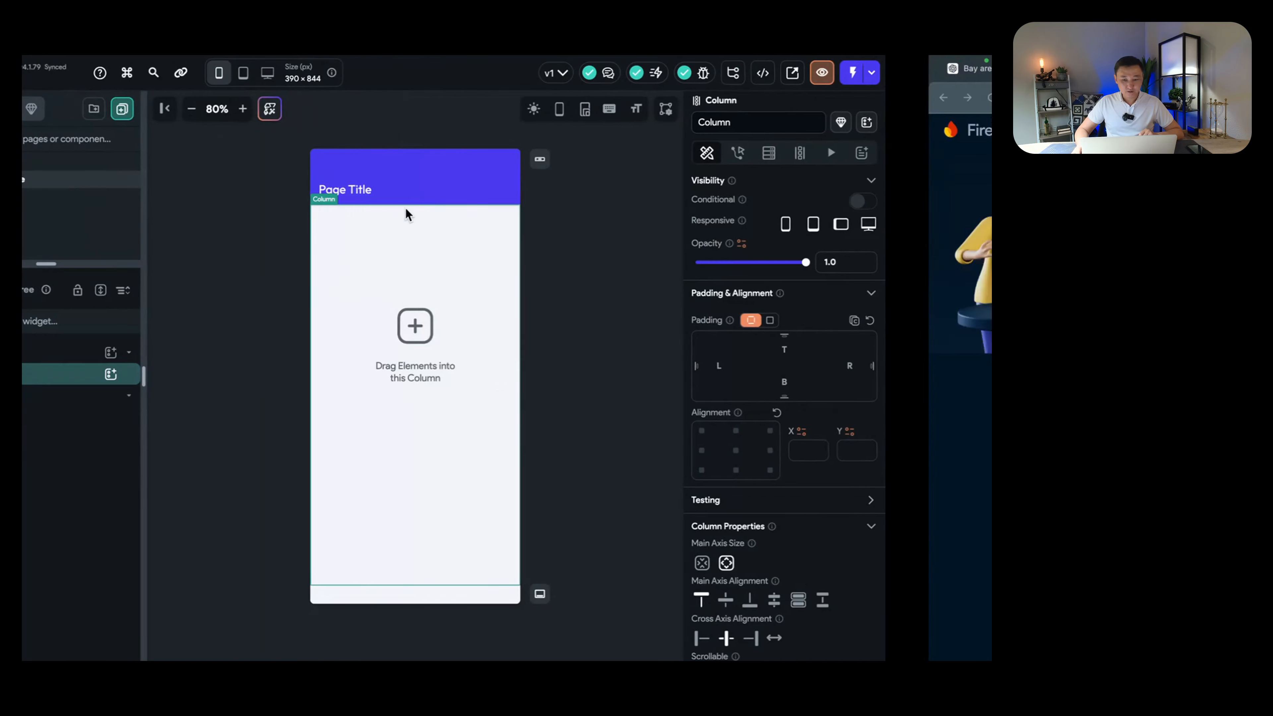
key(ctrl+Right)
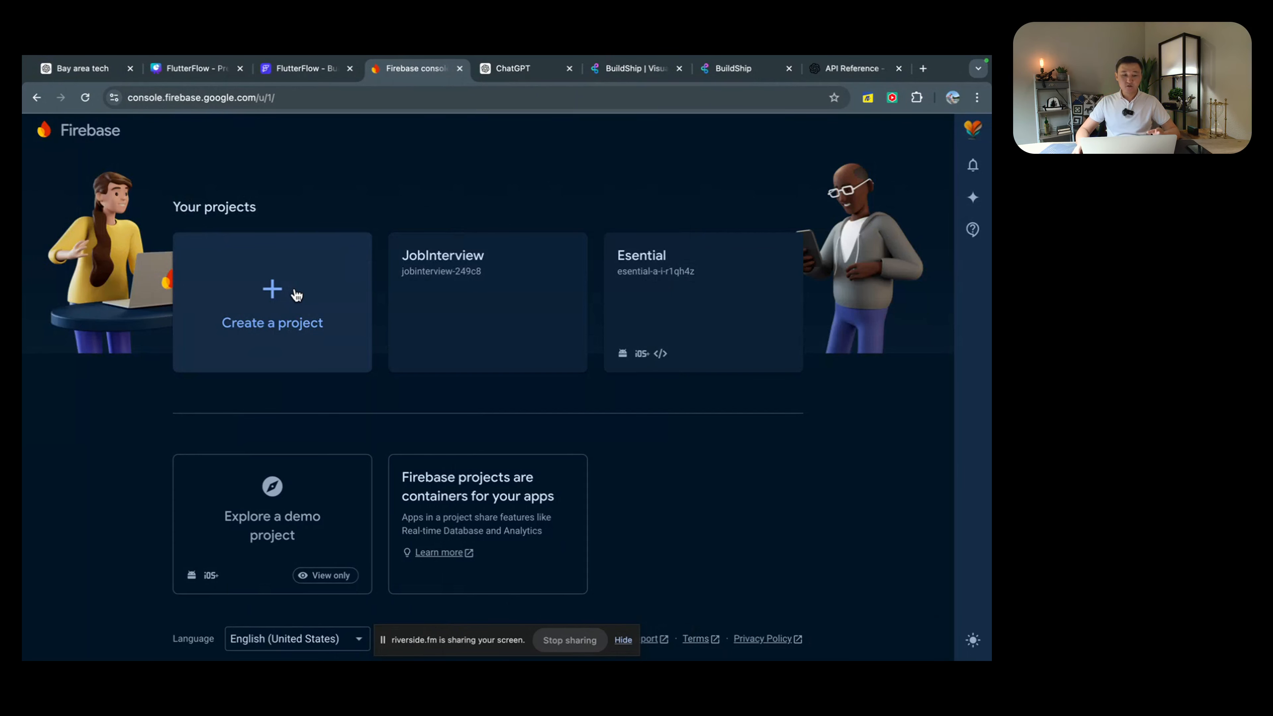
key(ctrl+Left)
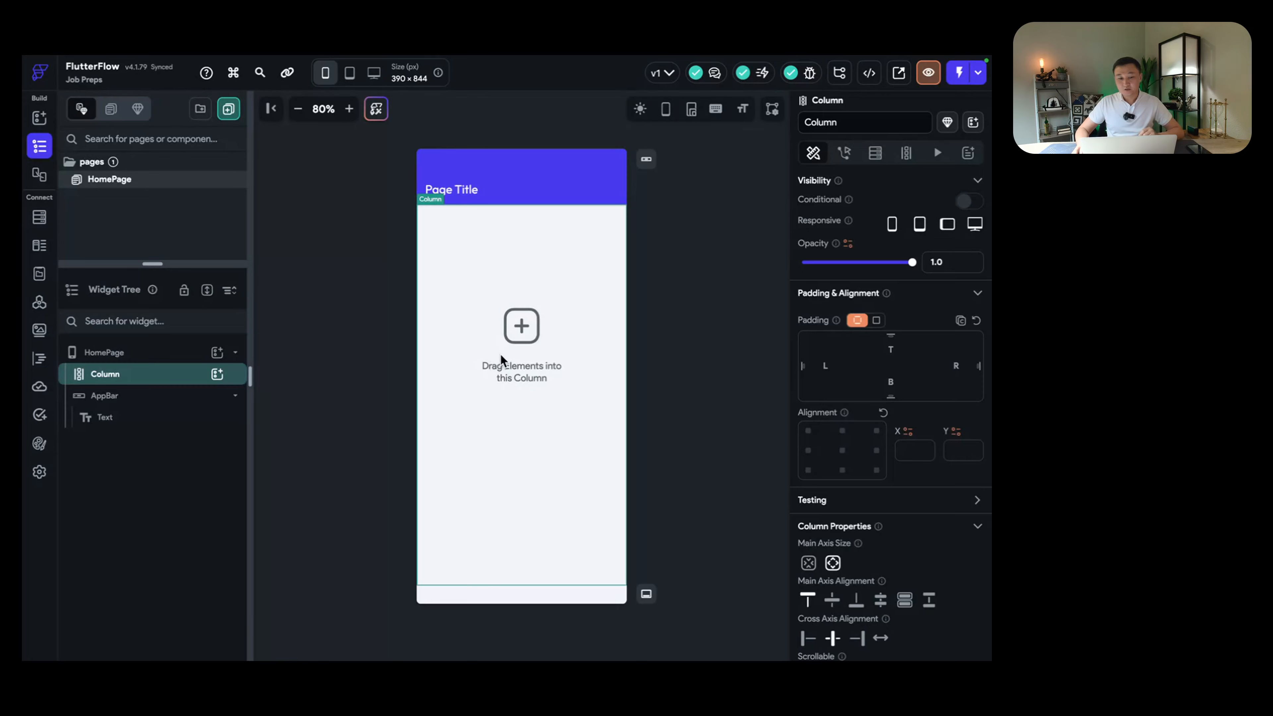
key(ctrl+Right)
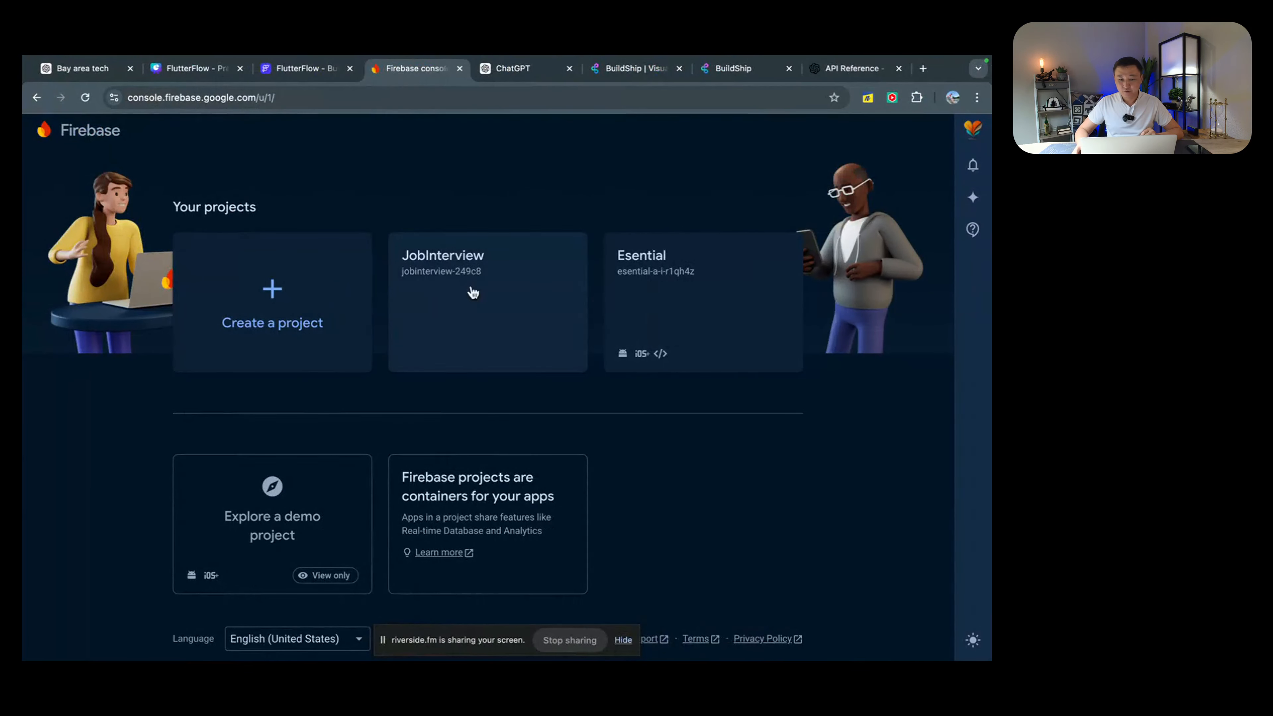
Step: Start a new Firebase project named 'Job Preps'
click(272, 295)
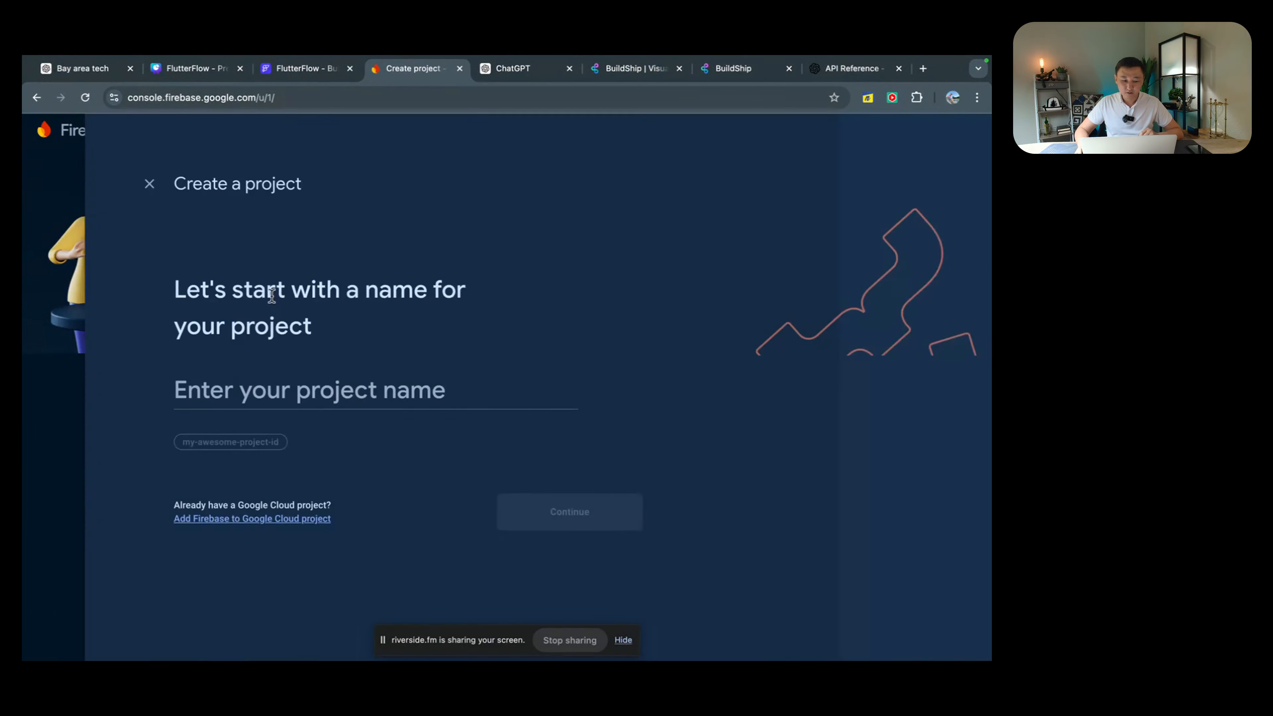
click(278, 386)
text(Job)
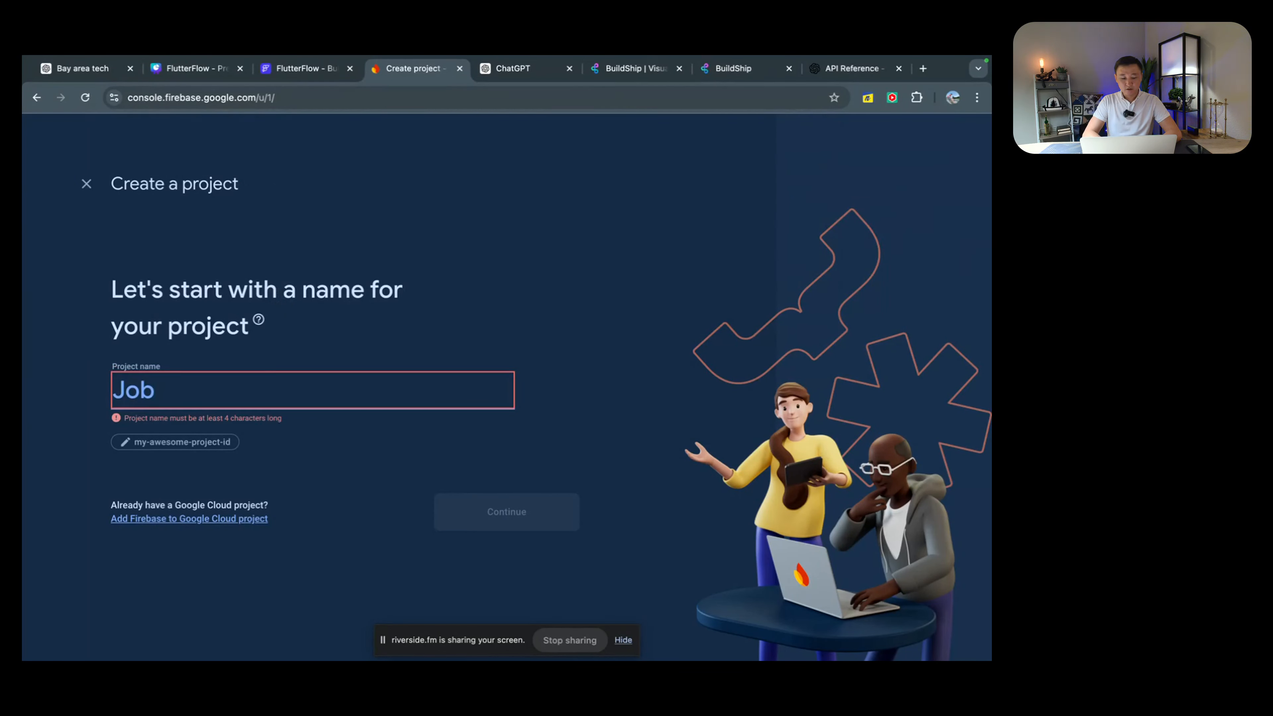
text( Preps)
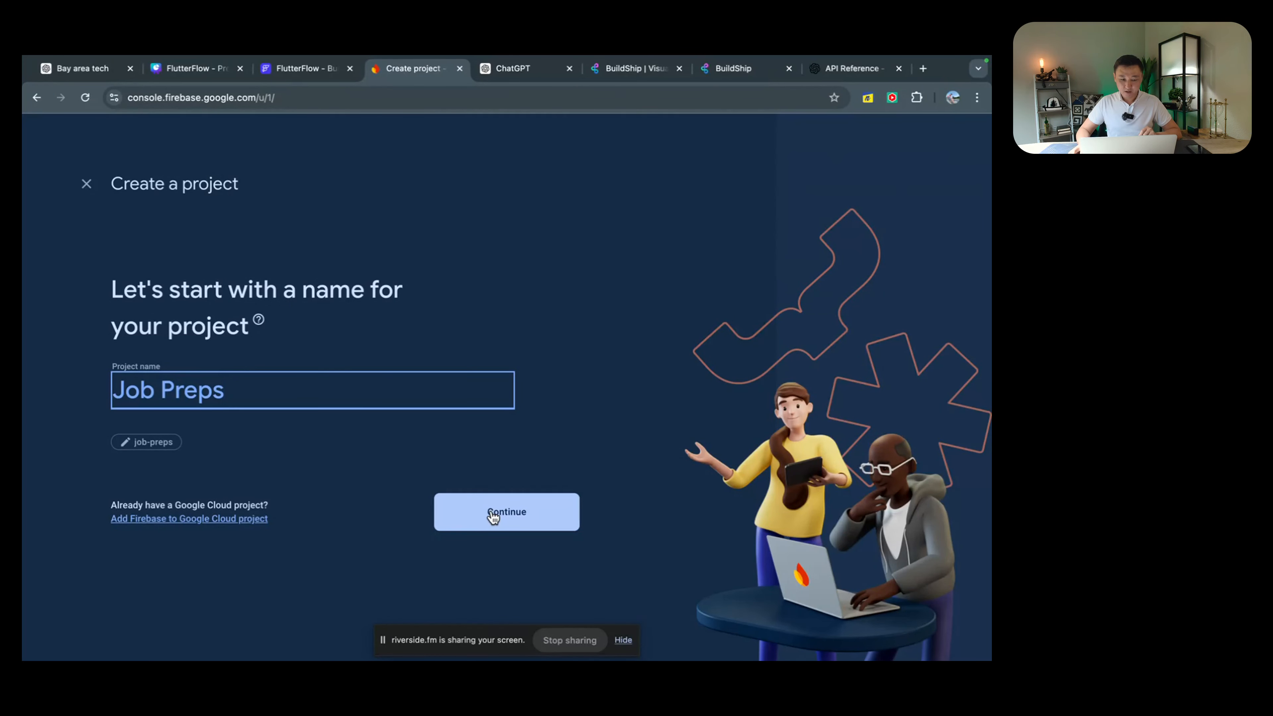
click(487, 516)
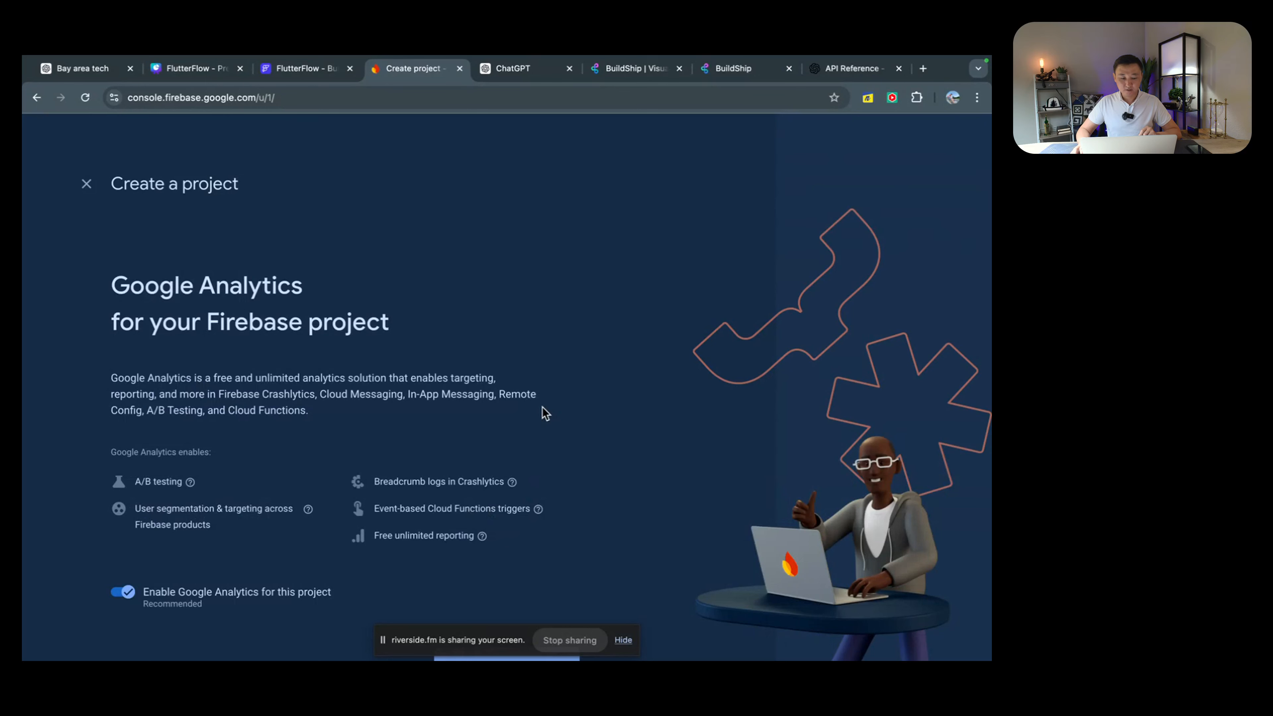
Step: Link Google Analytics to the Default Account for Firebase and create the project
scroll(544, 414, down, 2)
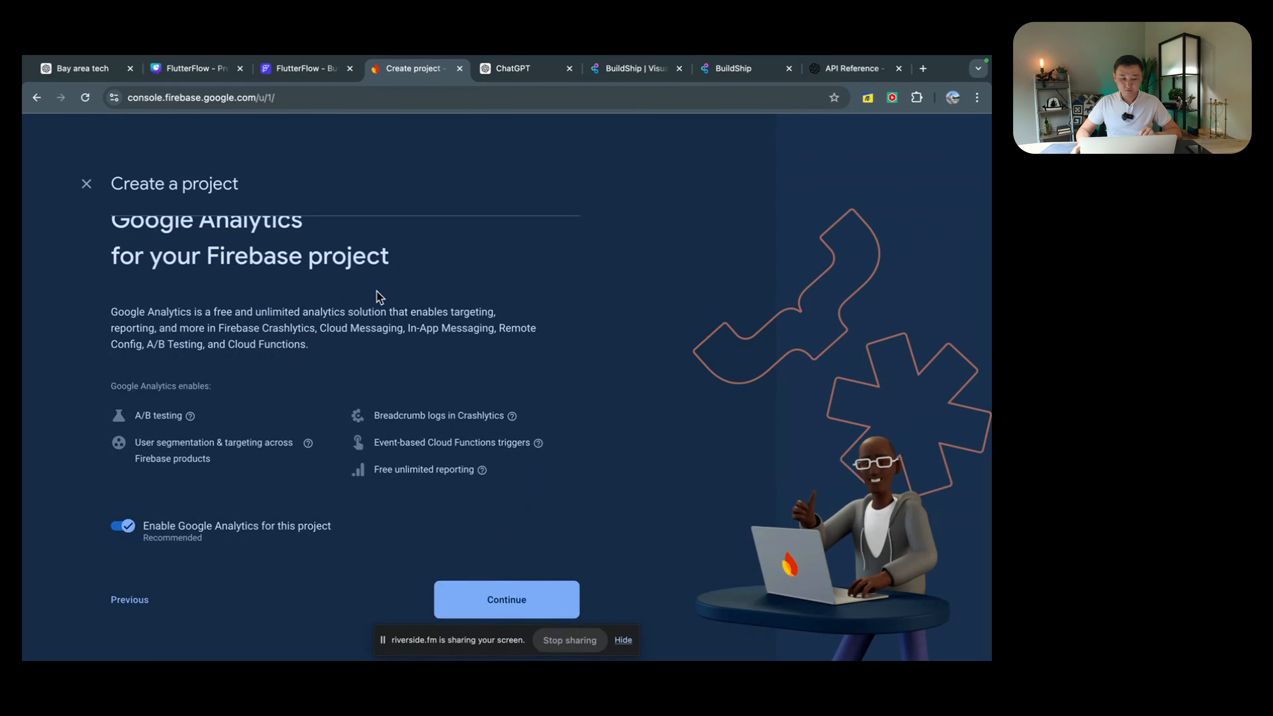
mouse_move(512, 416)
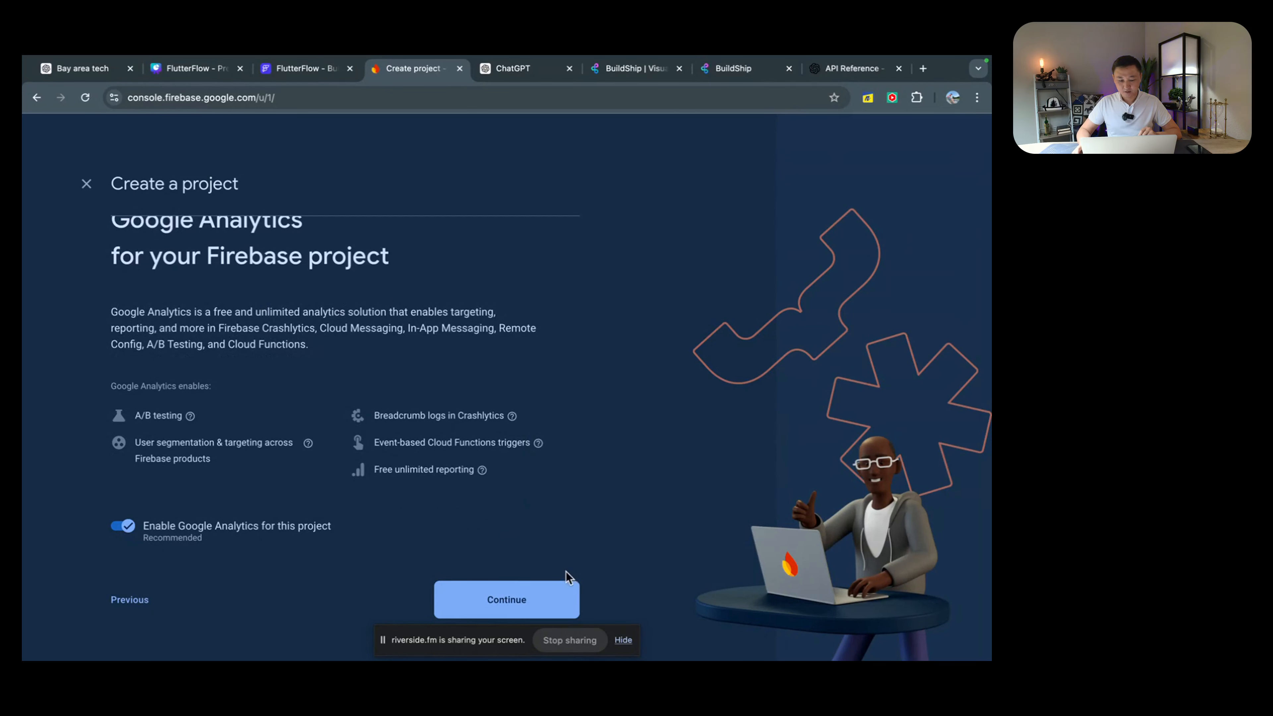
click(526, 598)
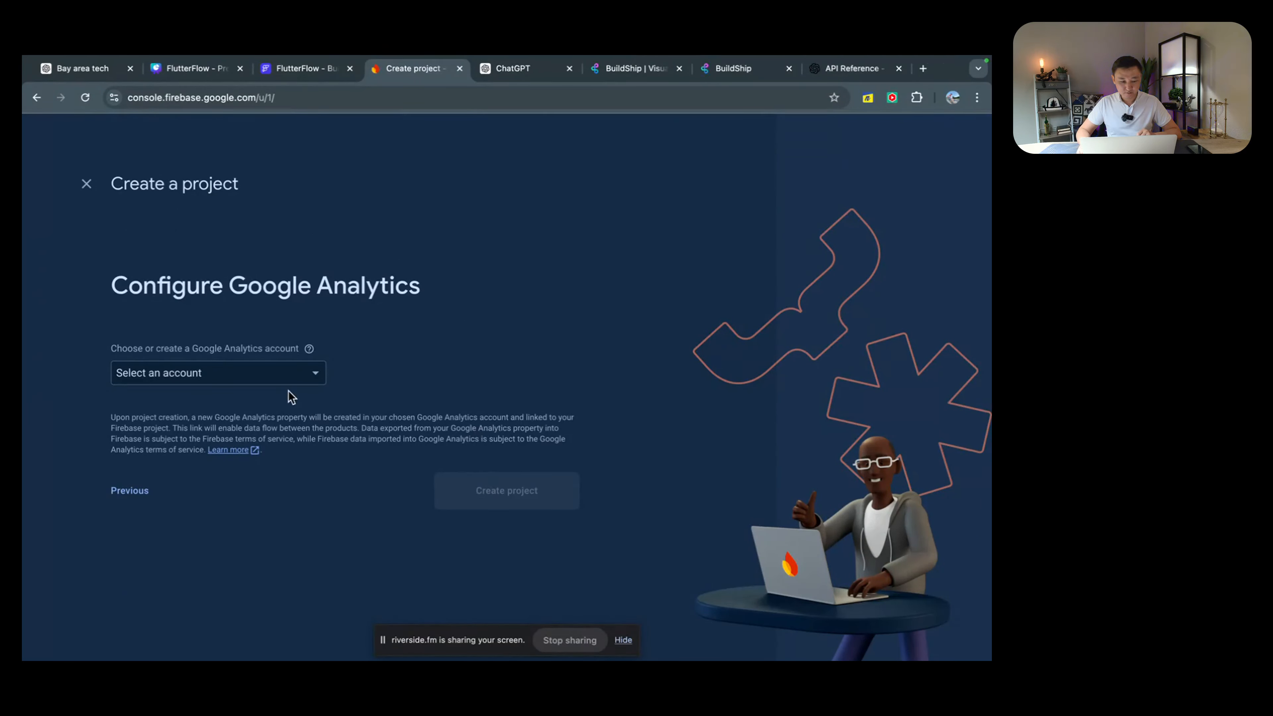
click(285, 373)
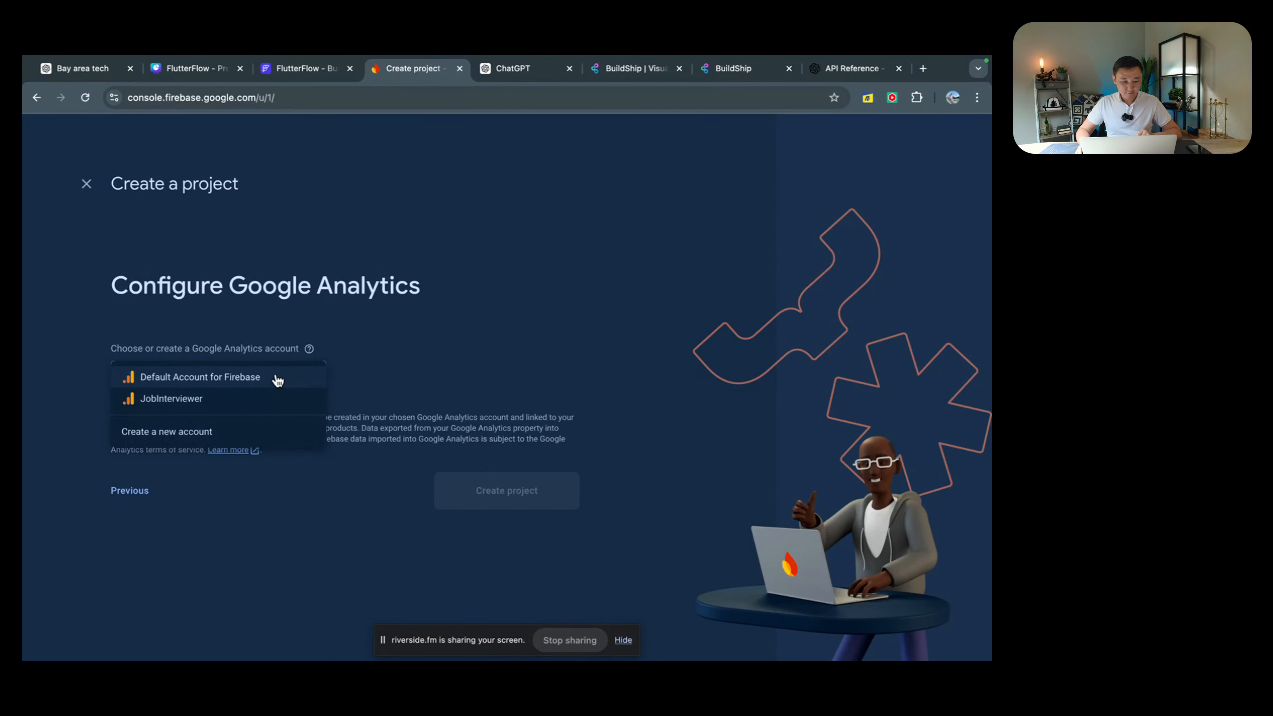
click(278, 378)
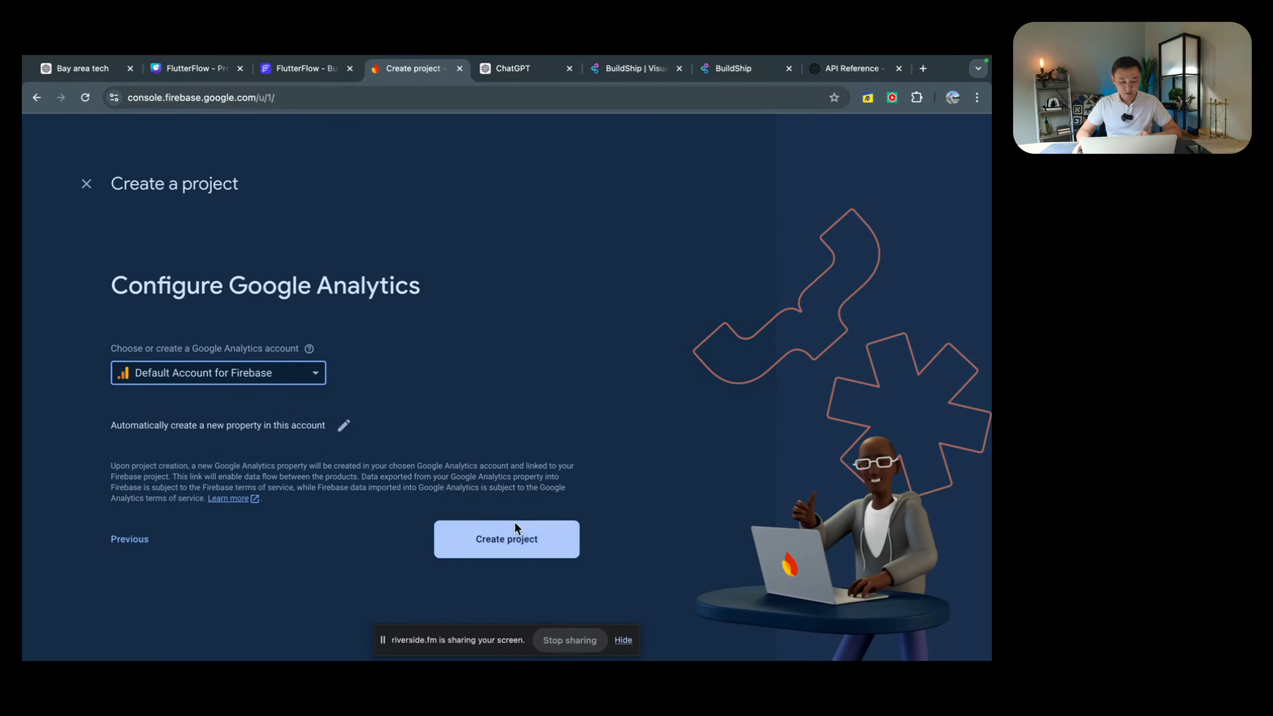
click(521, 539)
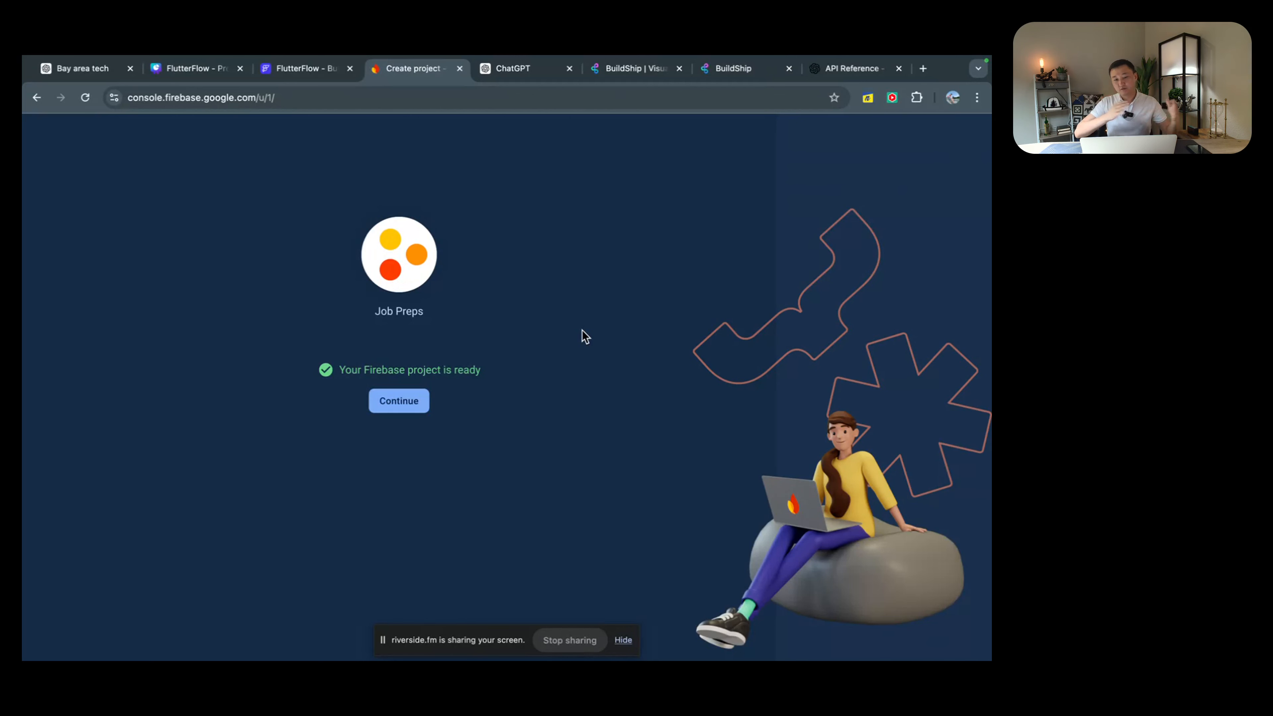
Step: Continue into the Job Preps project and open Authentication under Build
click(410, 410)
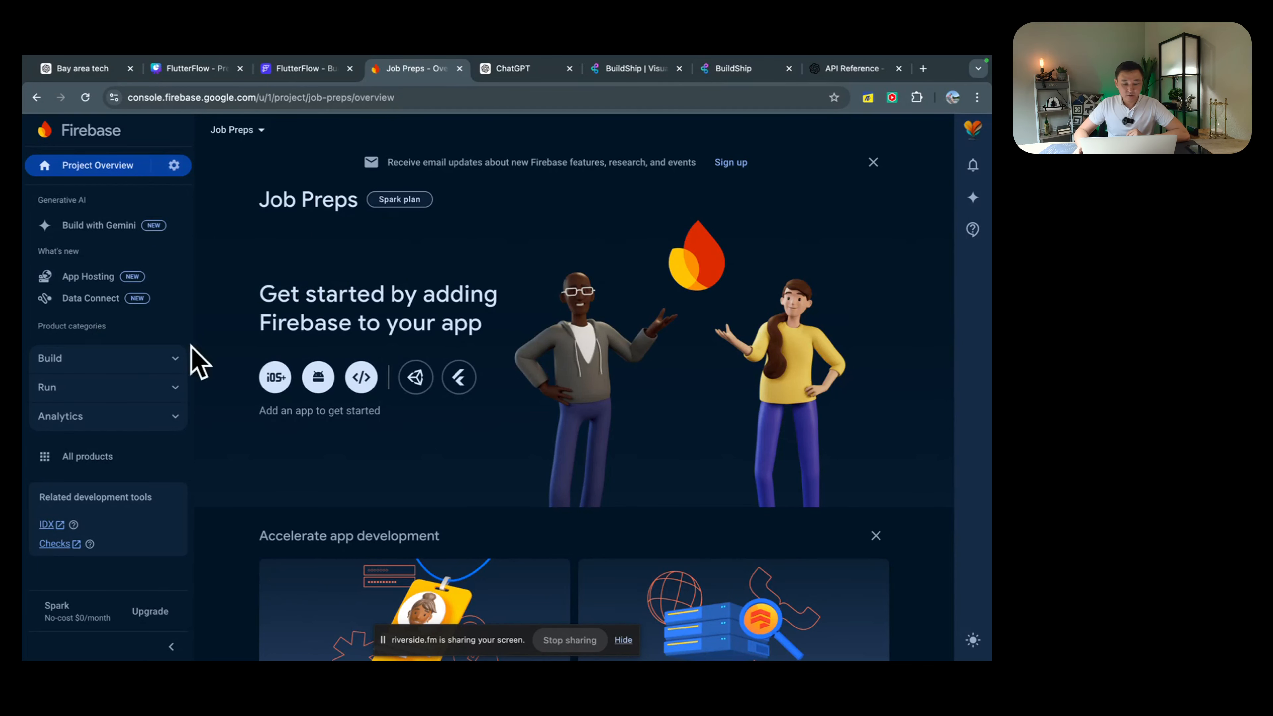
click(168, 362)
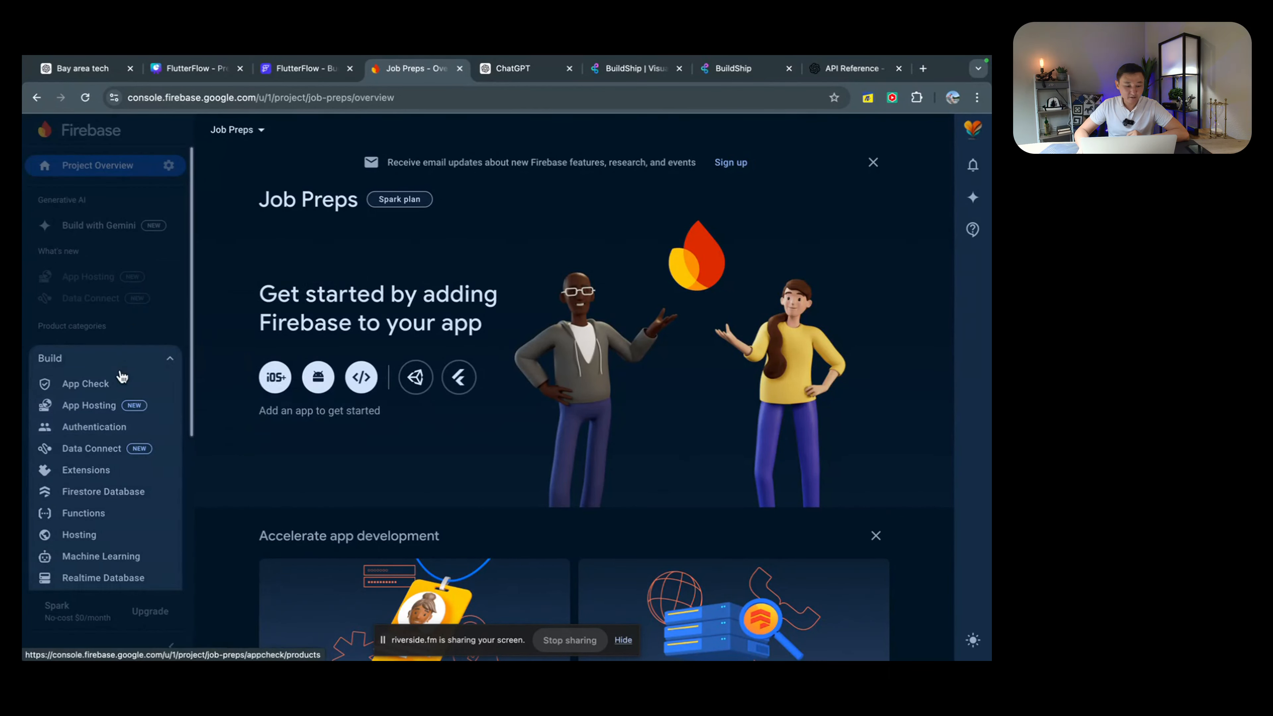
click(87, 434)
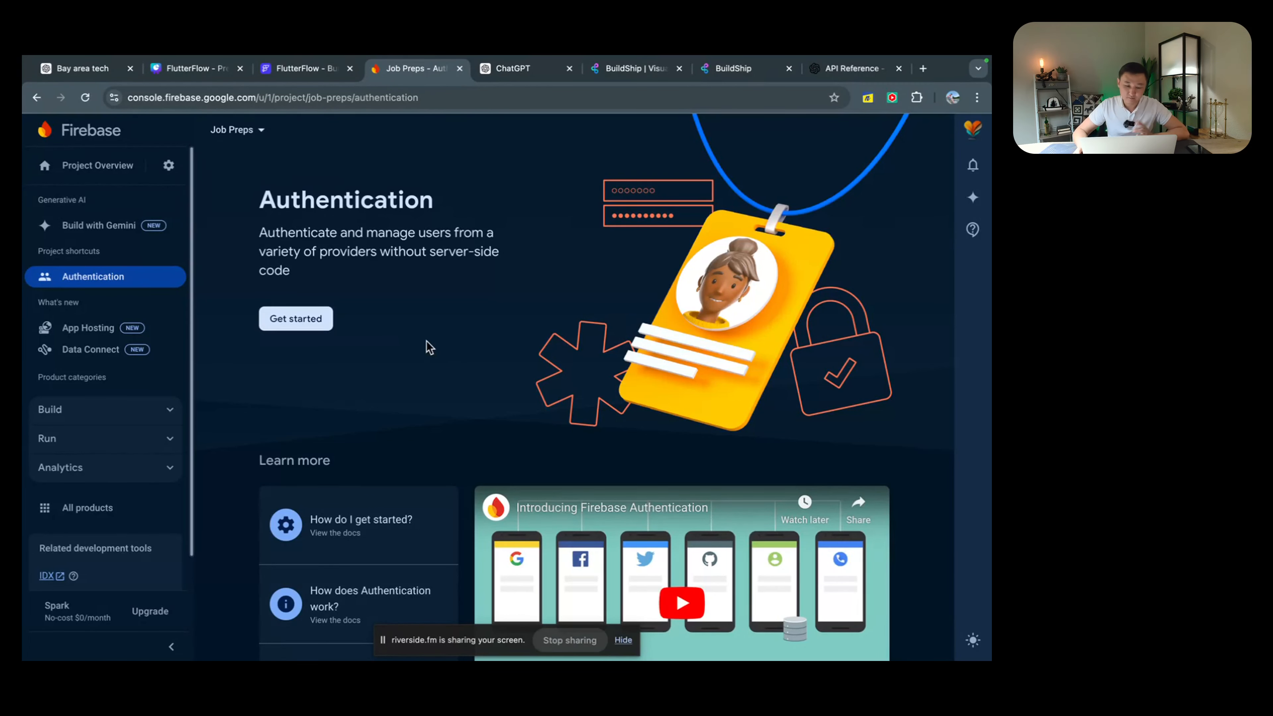
Step: Enable and save Email/Password as an Authentication sign-in provider
click(295, 320)
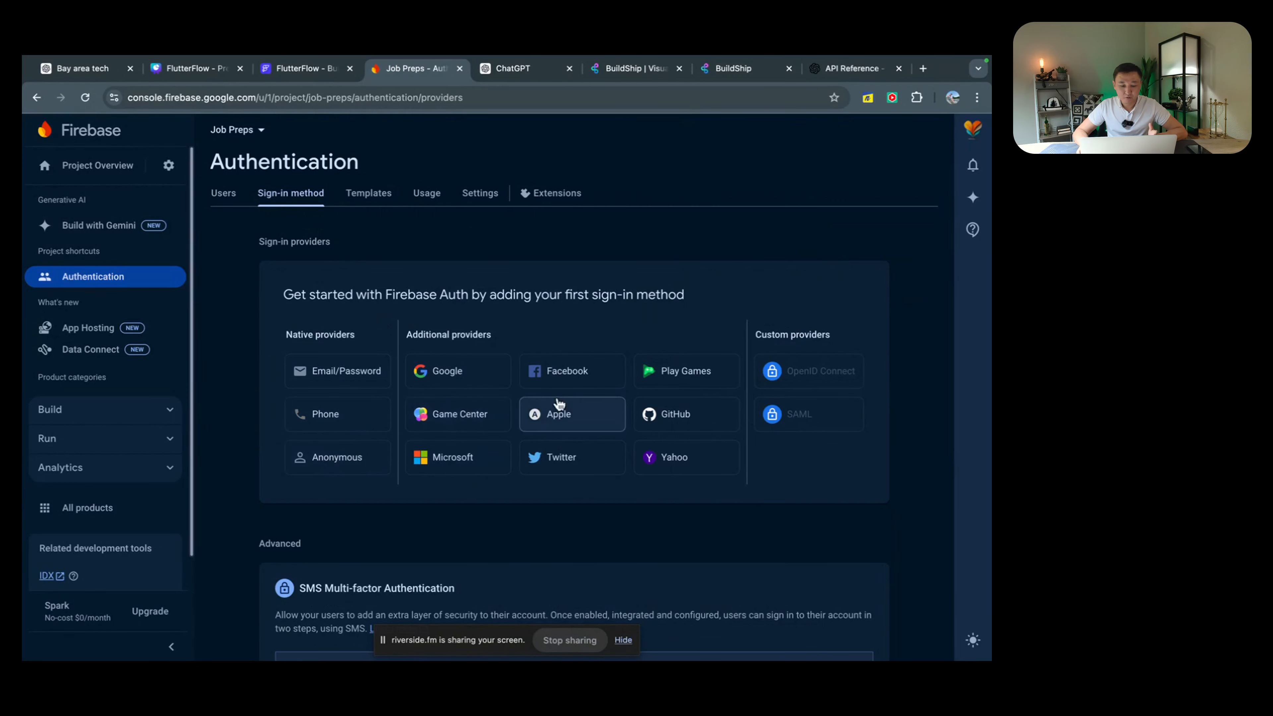
click(338, 371)
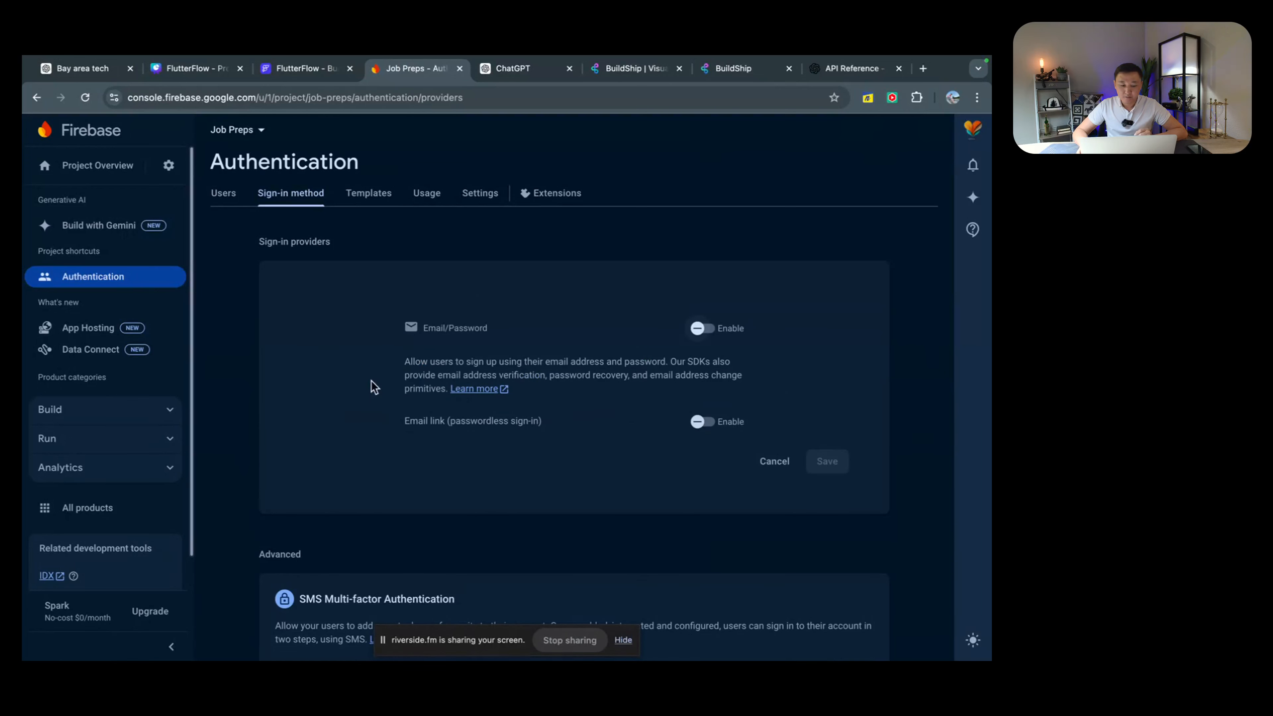
click(708, 338)
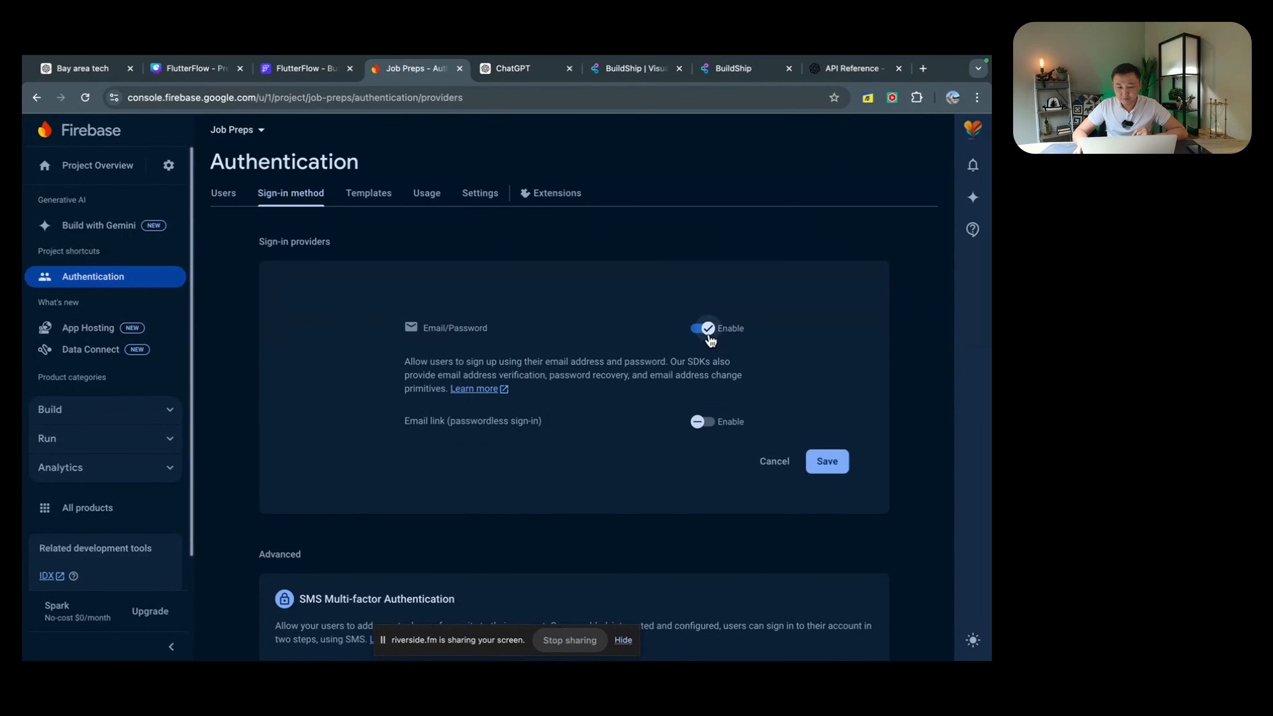
click(827, 468)
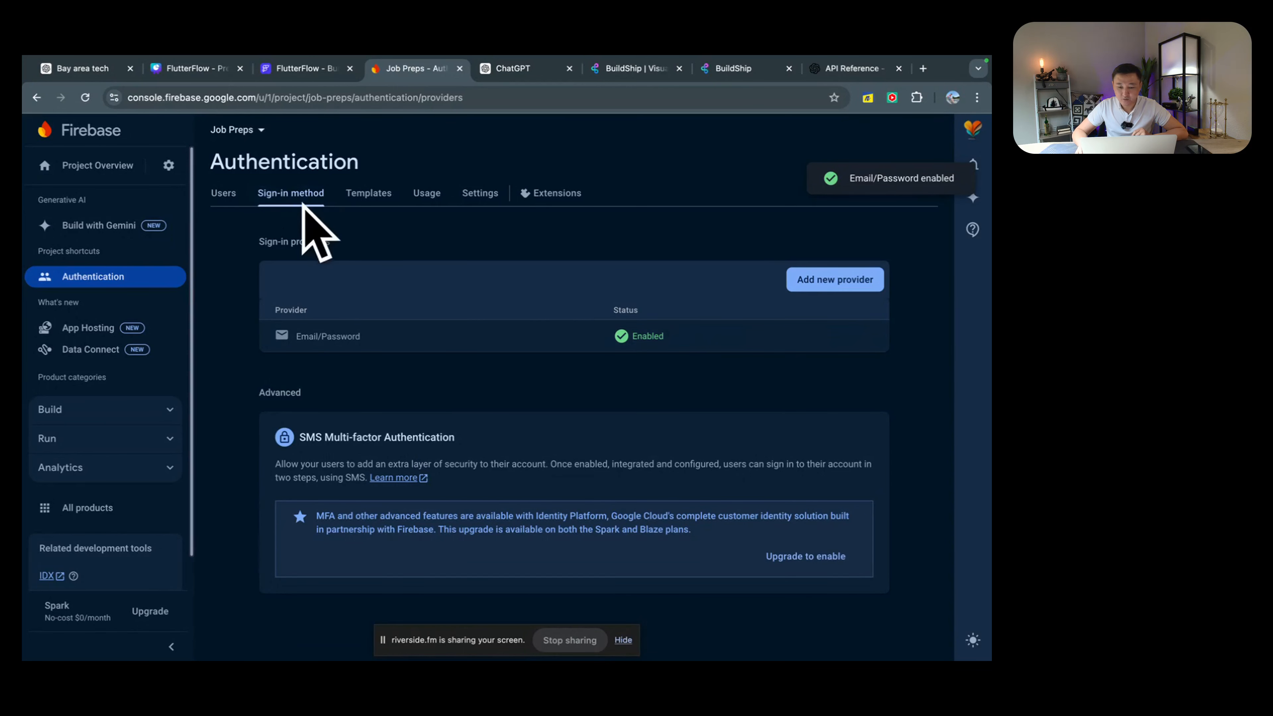
Step: View the Authentication users list and expand the Build products in the sidebar
click(223, 194)
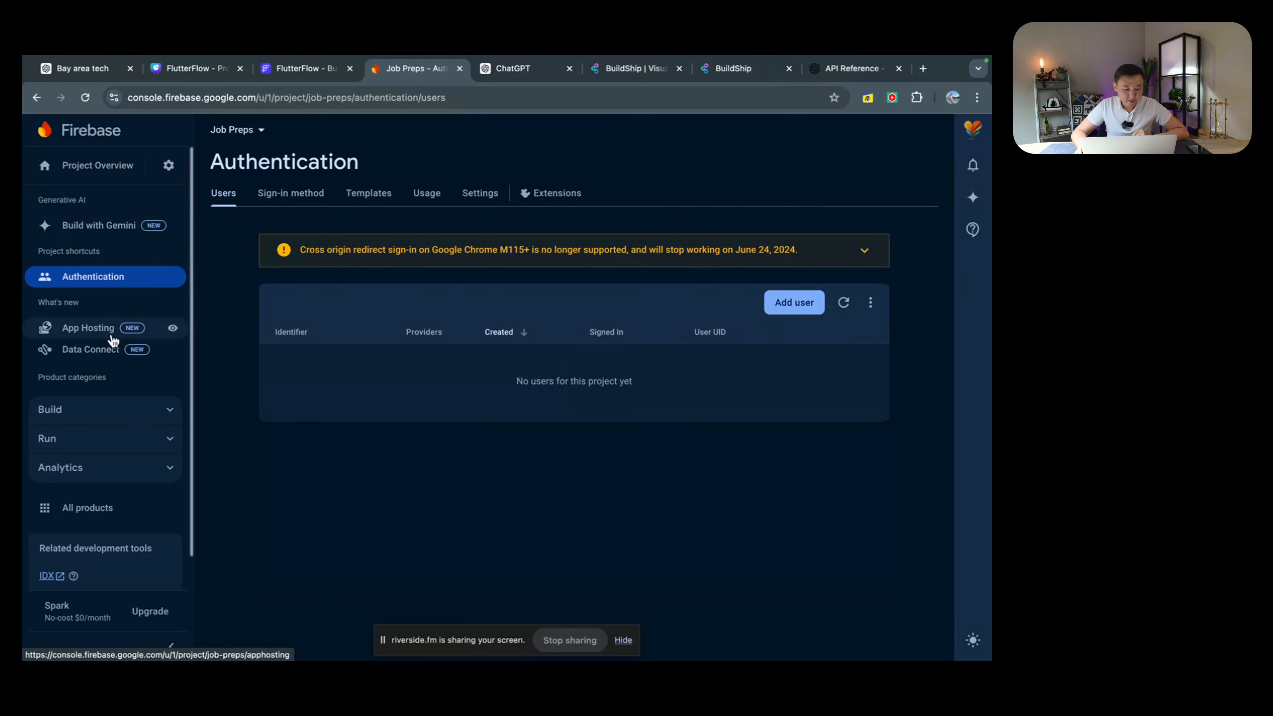
click(120, 409)
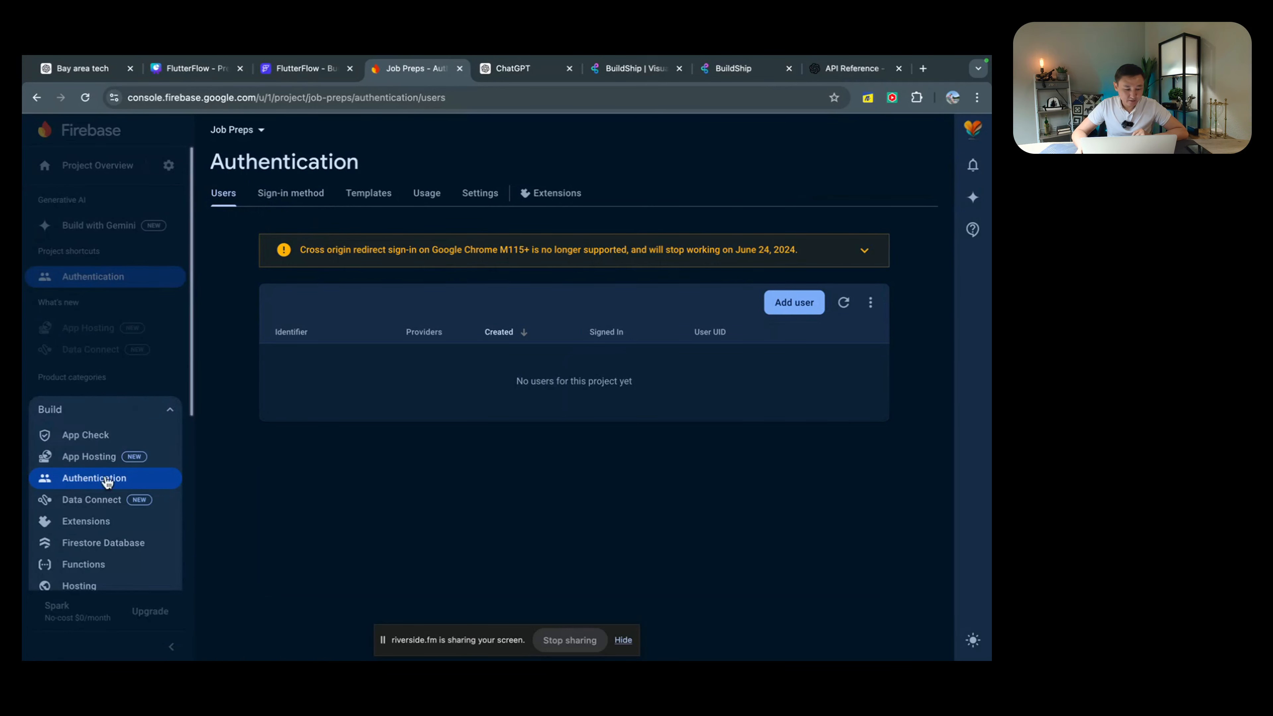
scroll(105, 494, down, 1)
Step: Create a Firestore database at the default location with test-mode rules, then return to Authentication users
click(103, 501)
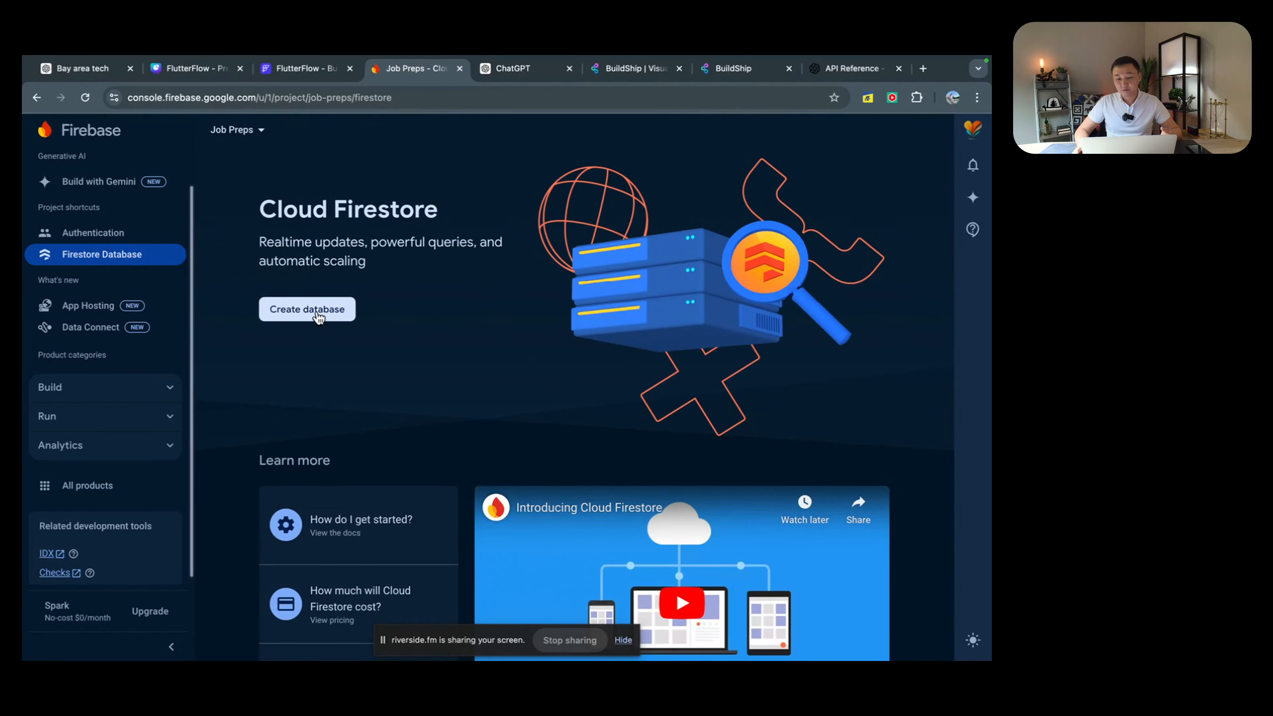
scroll(486, 344, down, 2)
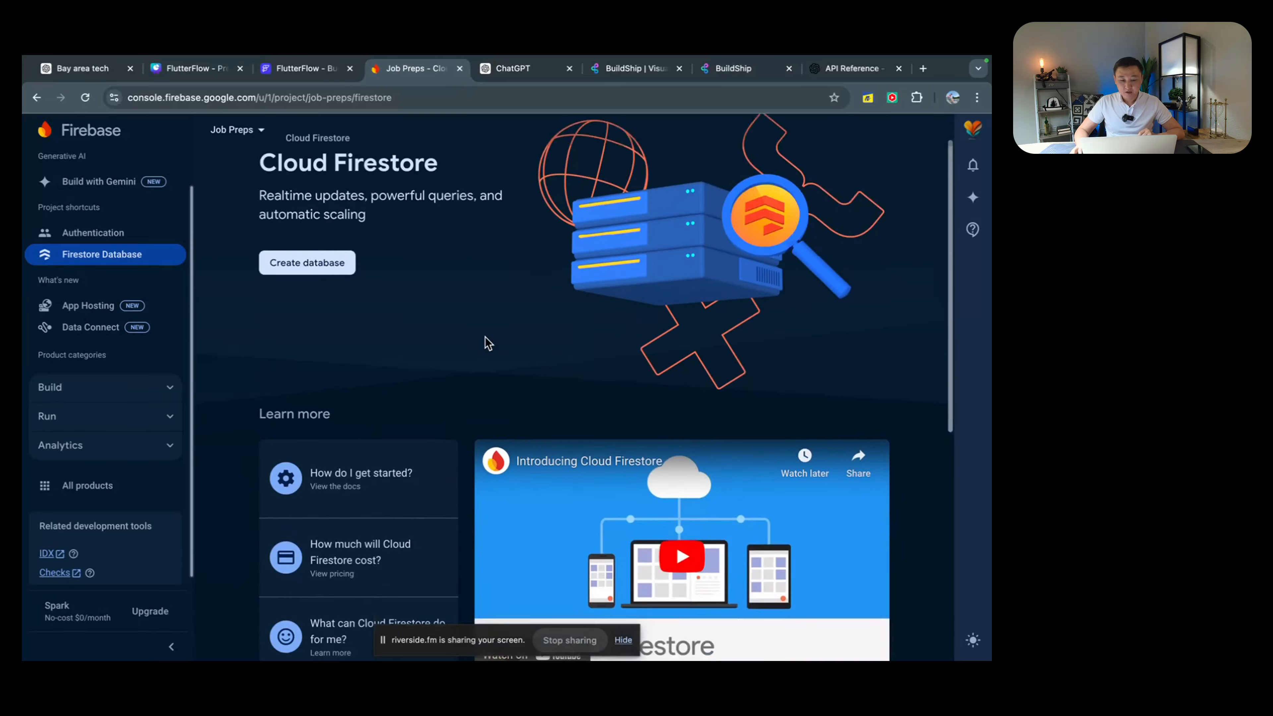
scroll(489, 344, down, 2)
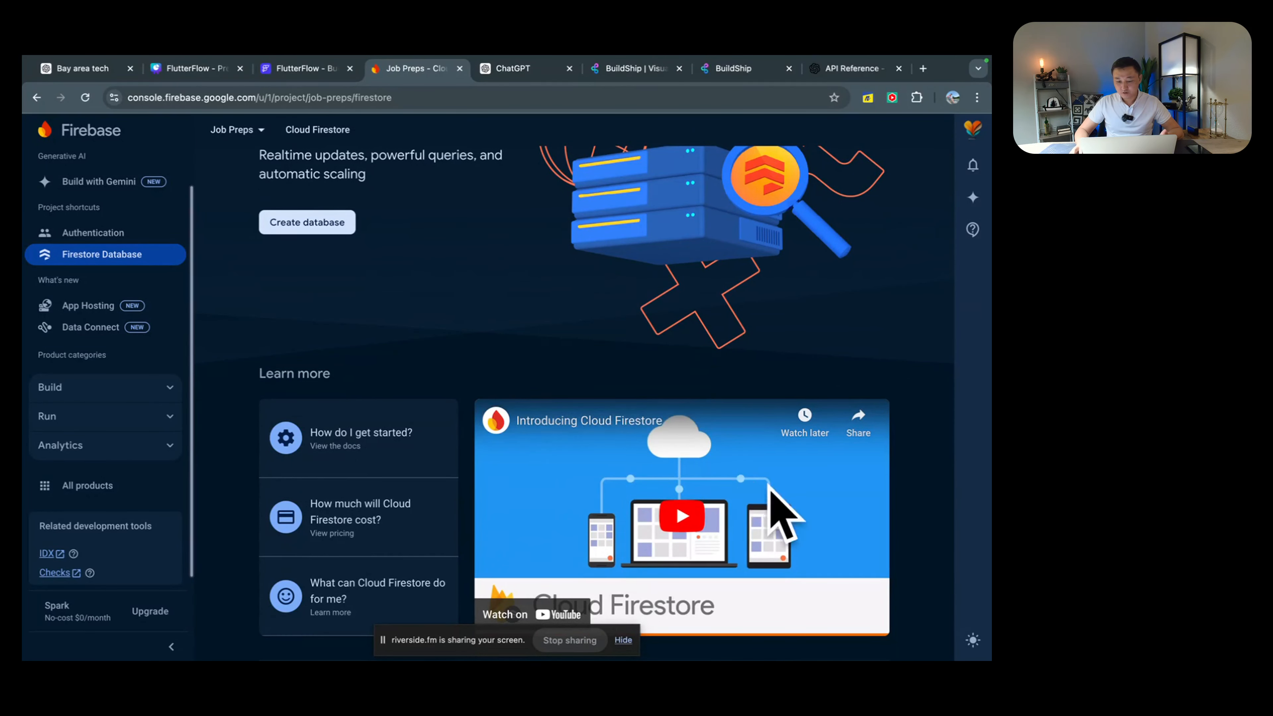
click(327, 228)
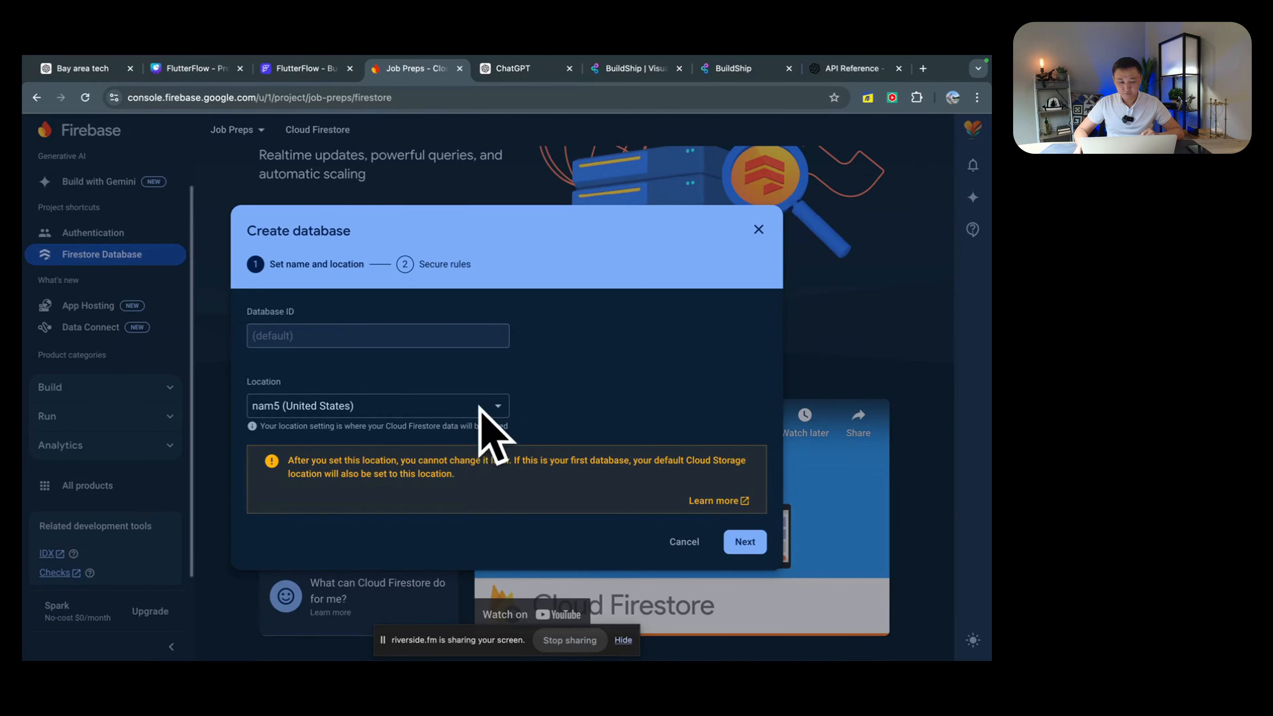
click(745, 543)
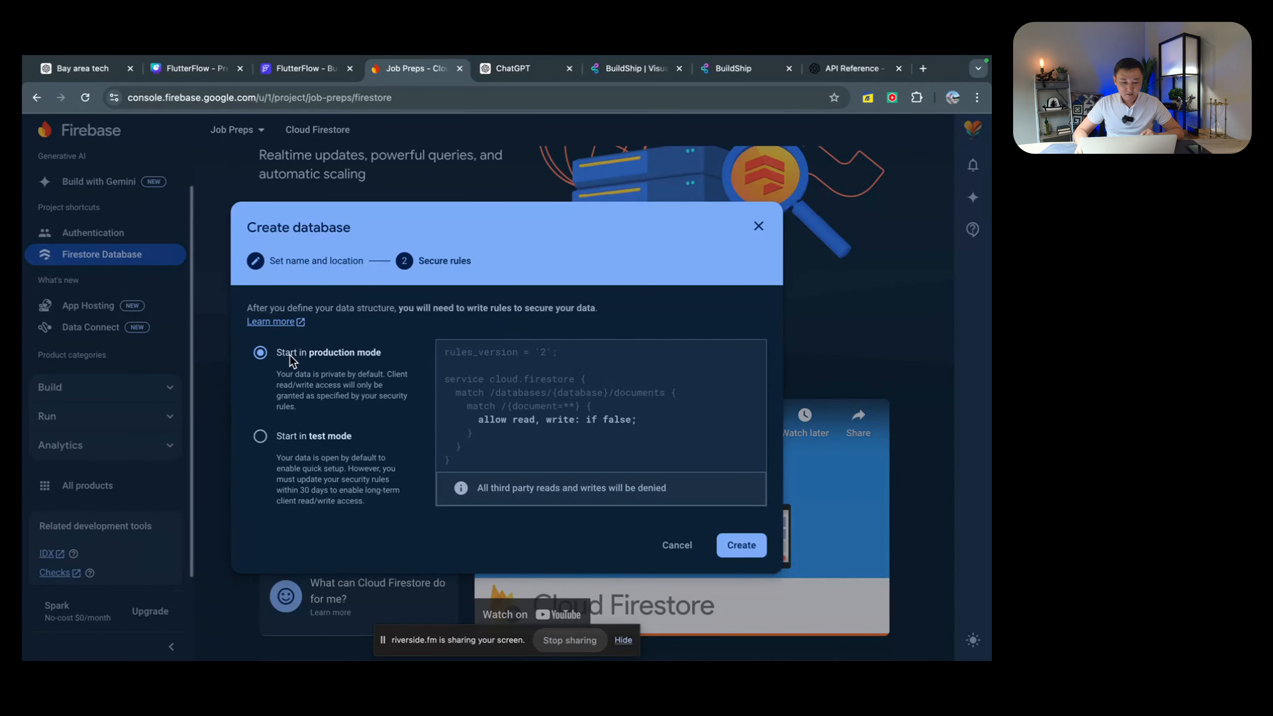
click(260, 438)
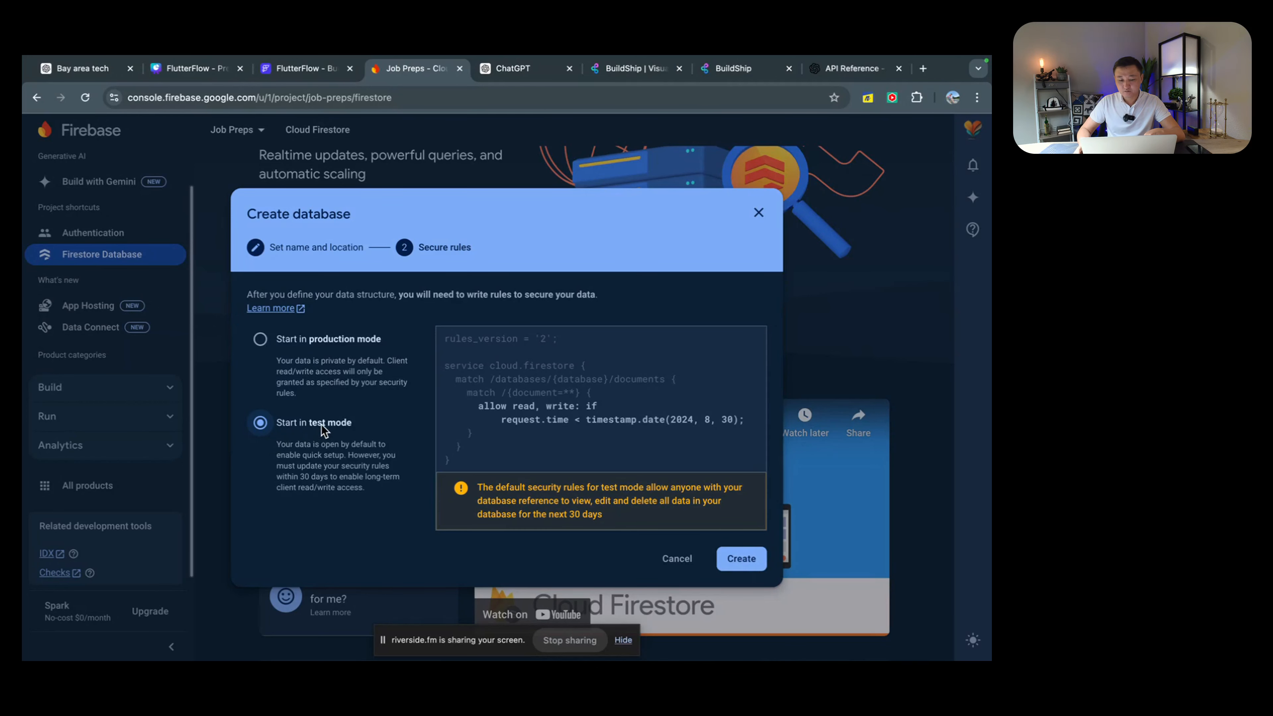
click(741, 558)
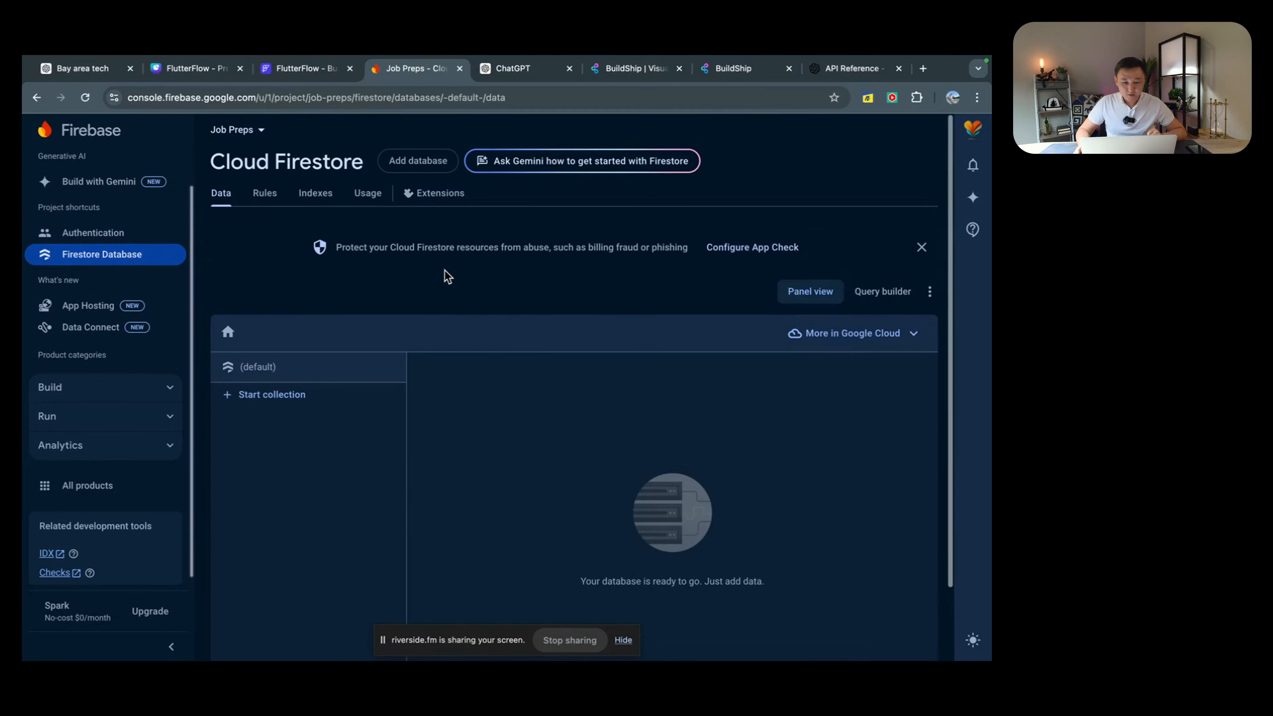
click(90, 234)
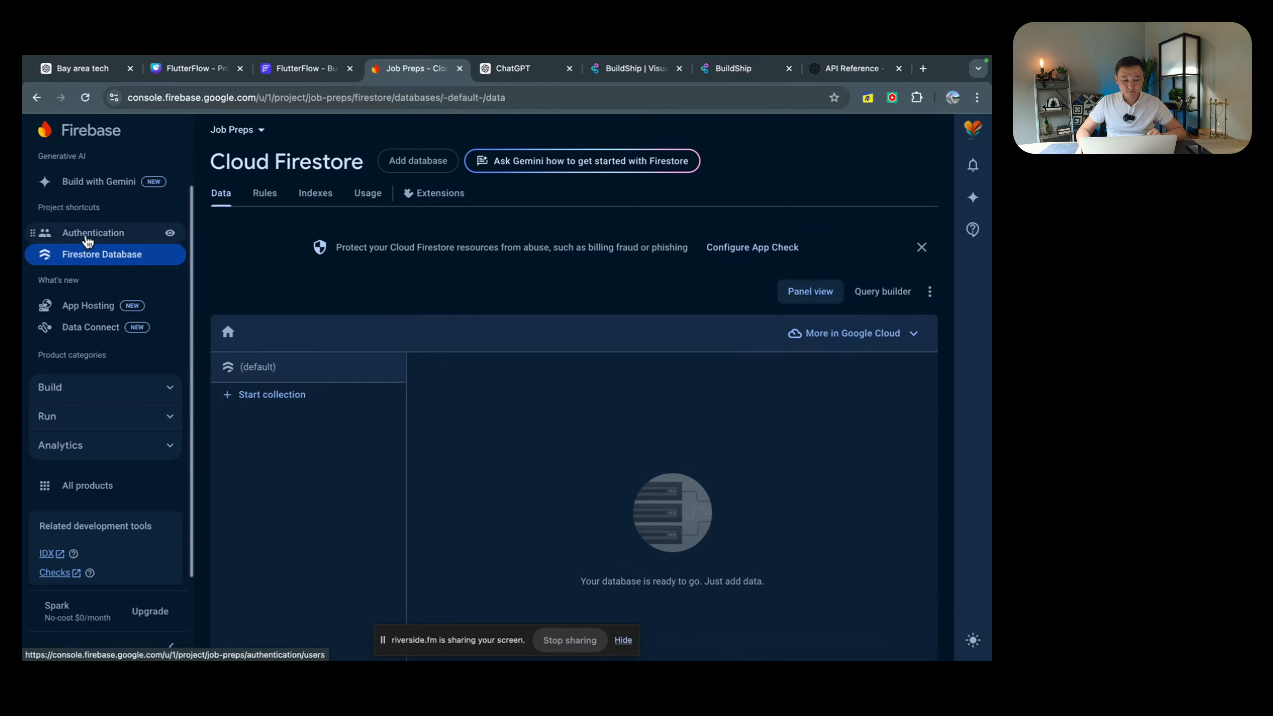
click(100, 388)
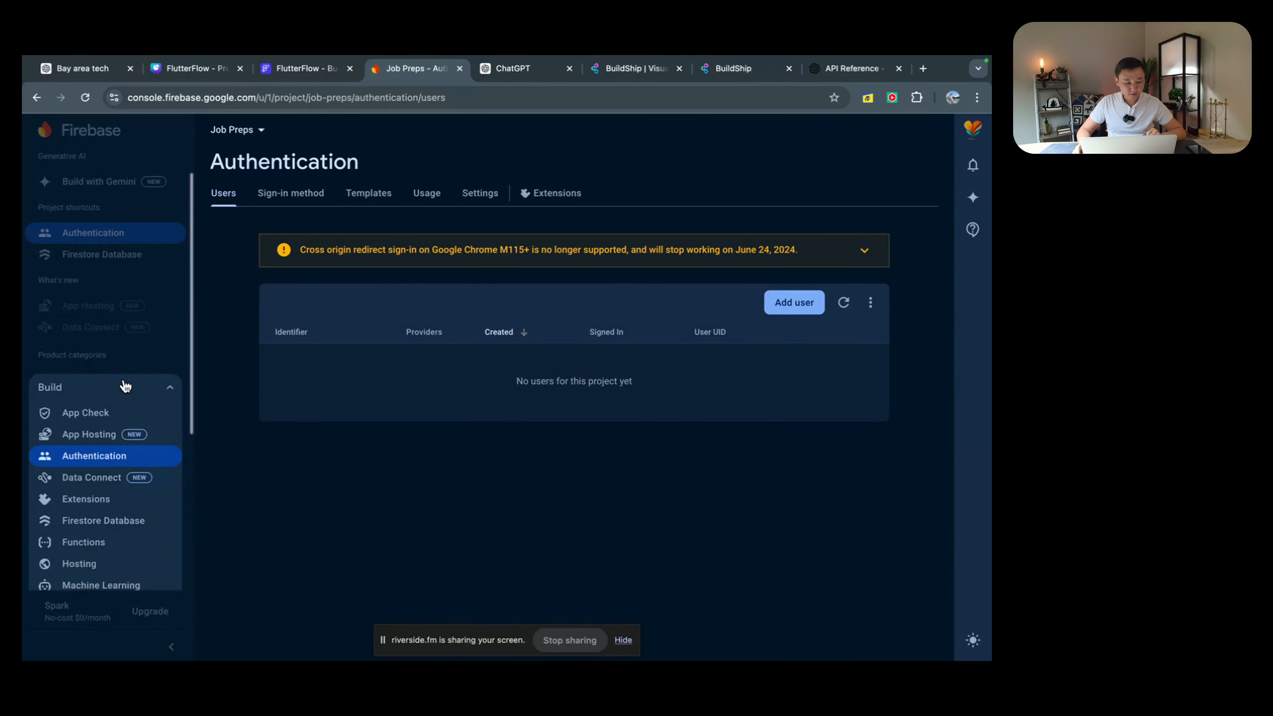
Step: Open Storage from the Build list and start the Cloud Storage setup
scroll(103, 519, down, 3)
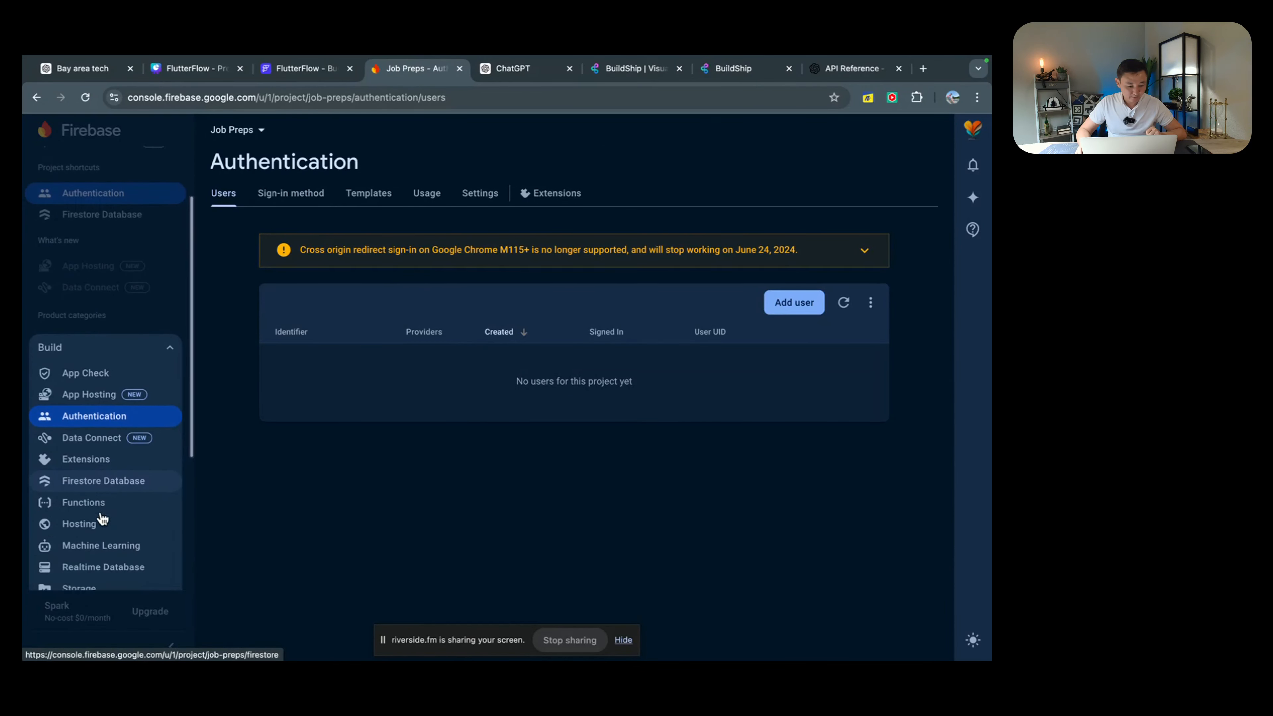
scroll(102, 517, down, 2)
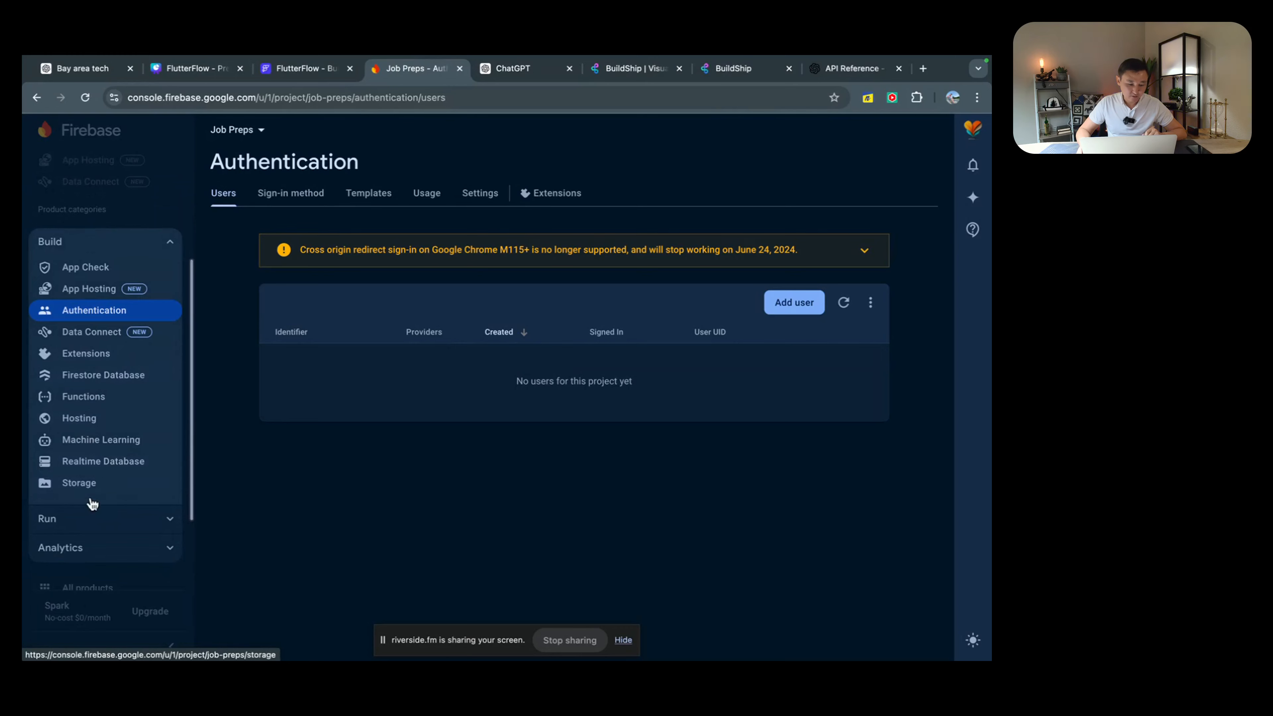
click(88, 483)
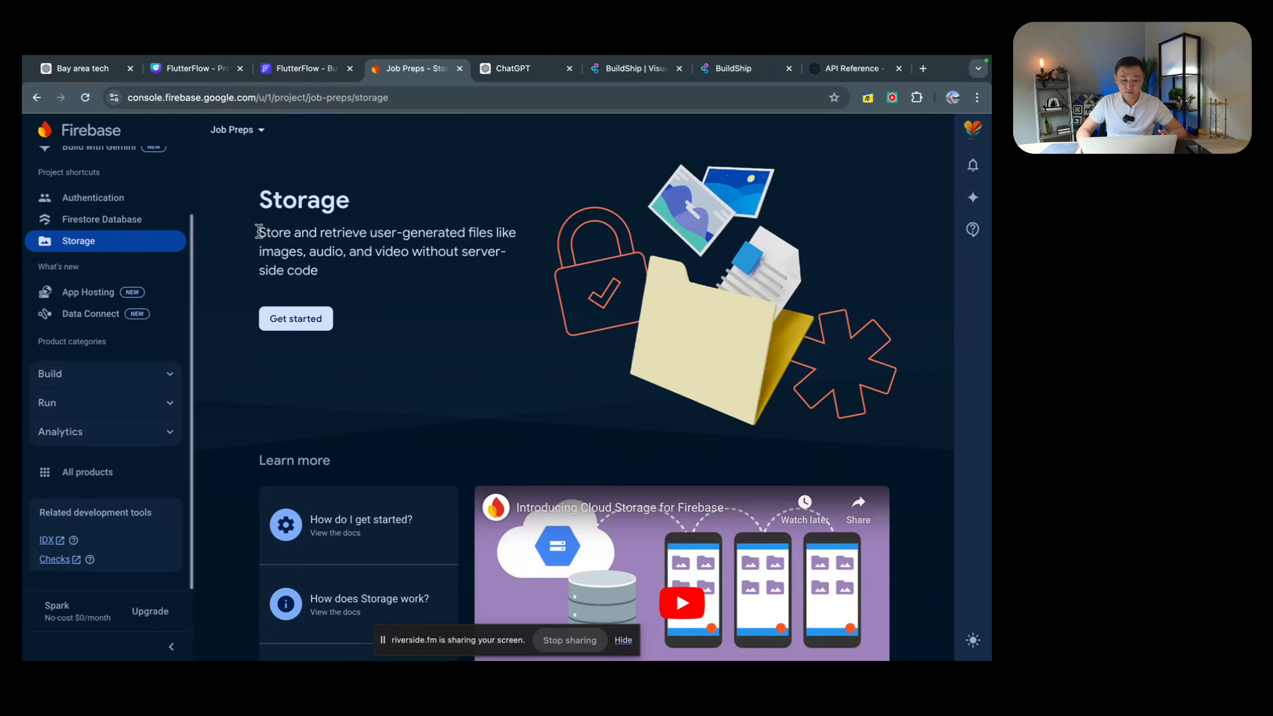
drag(258, 234, 500, 257)
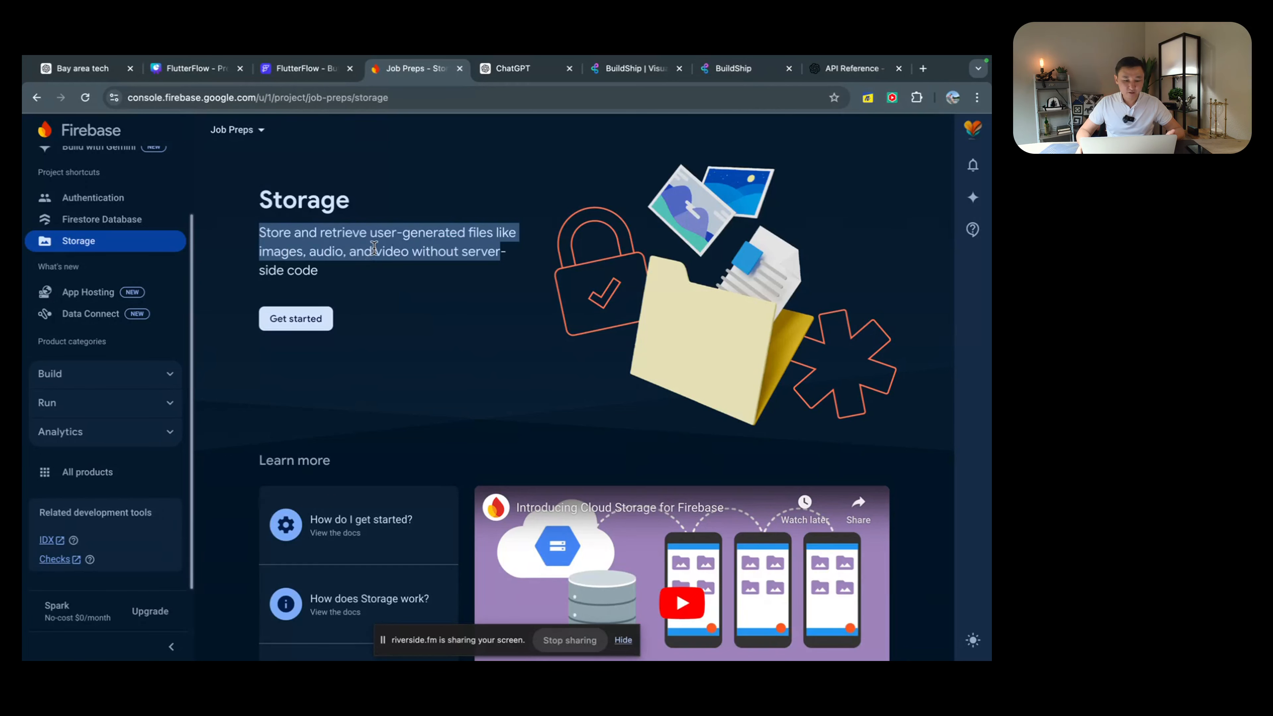
click(345, 251)
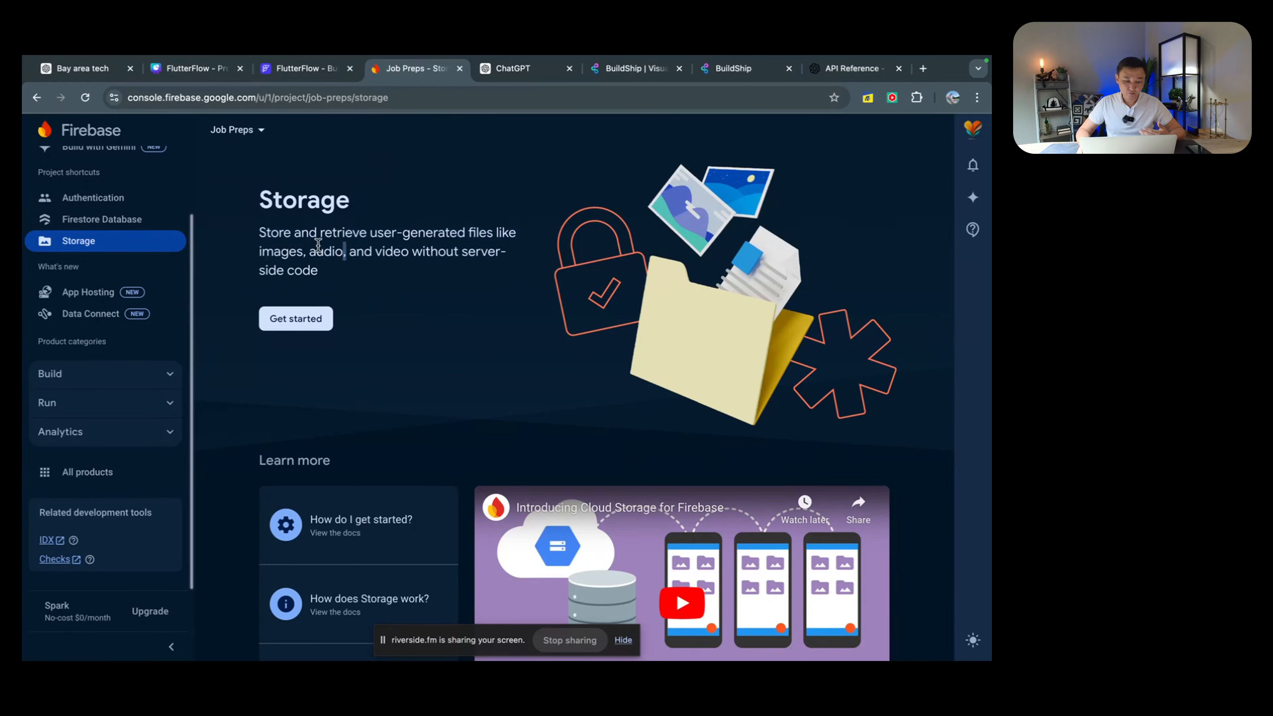
double_click(325, 251)
click(313, 317)
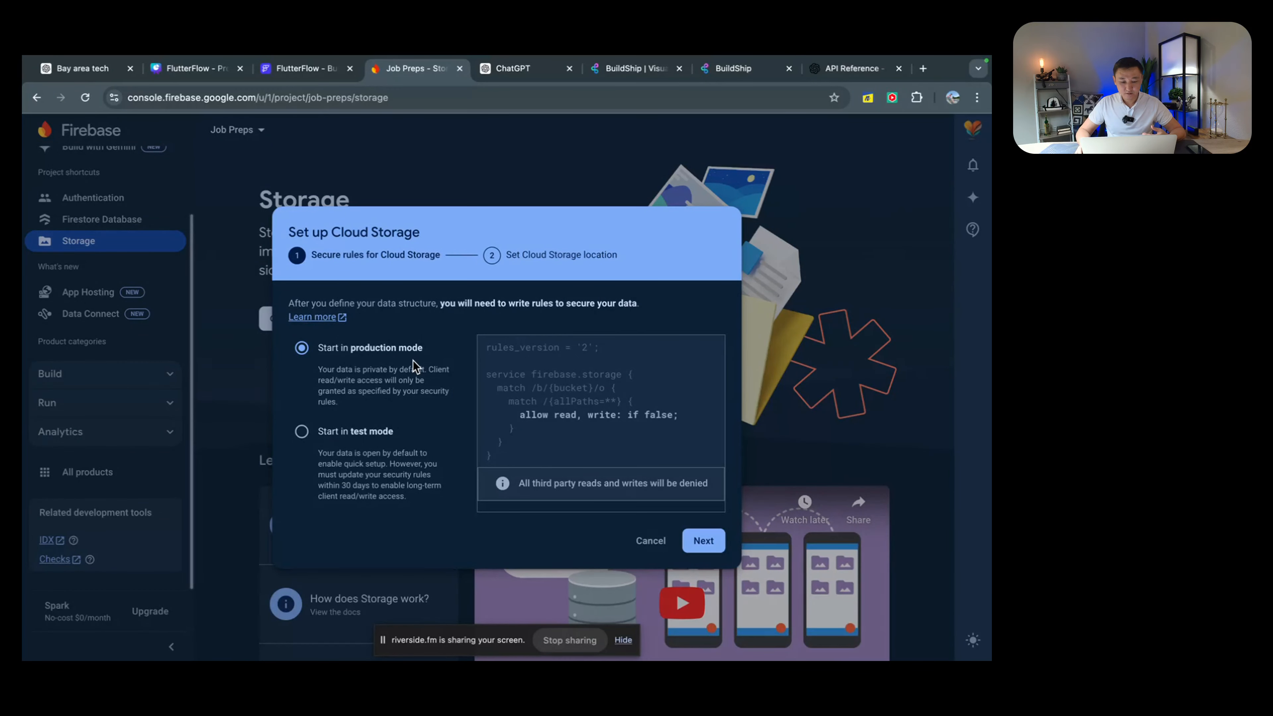
Step: Create the default storage bucket in test mode at nam5 (us-central)
click(302, 432)
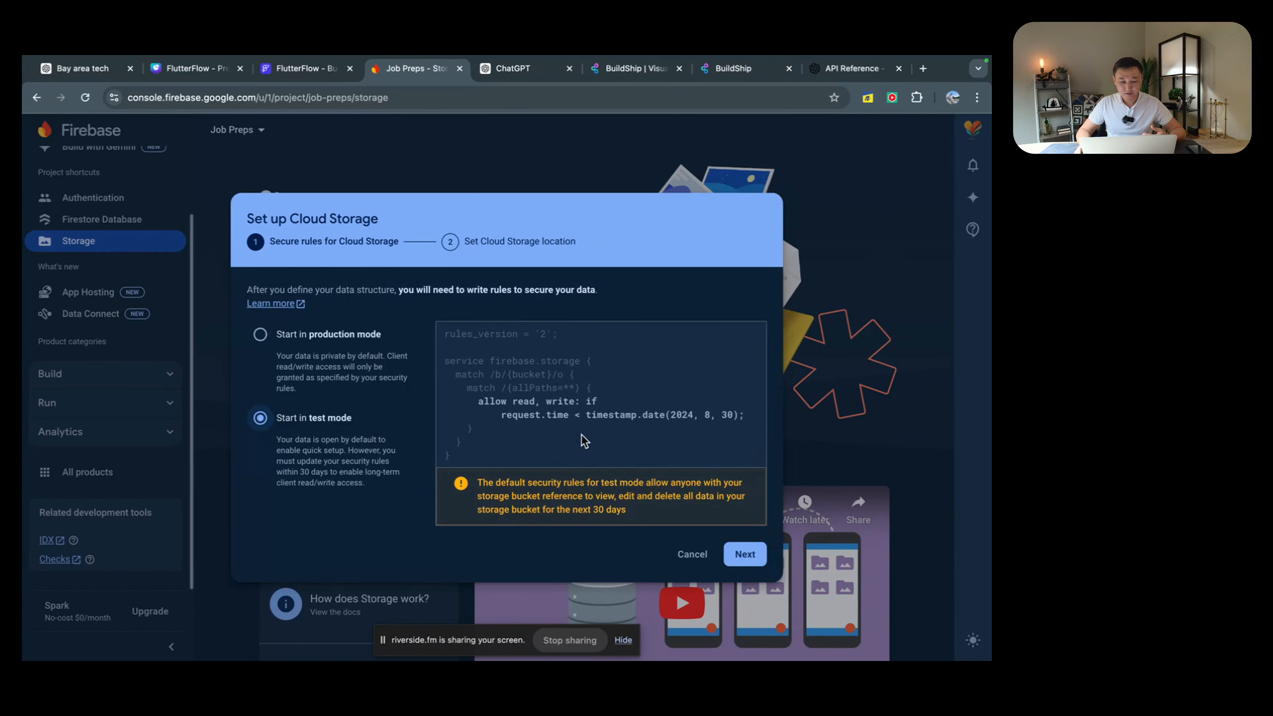
click(745, 552)
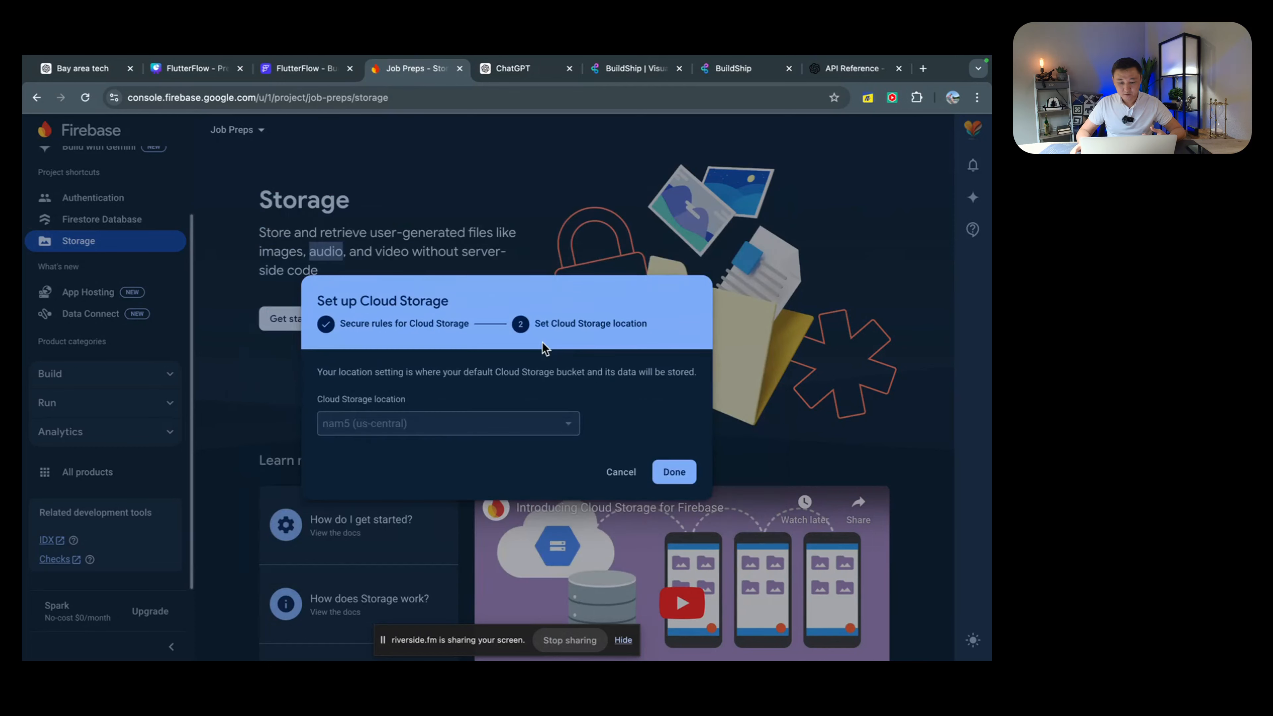
click(673, 471)
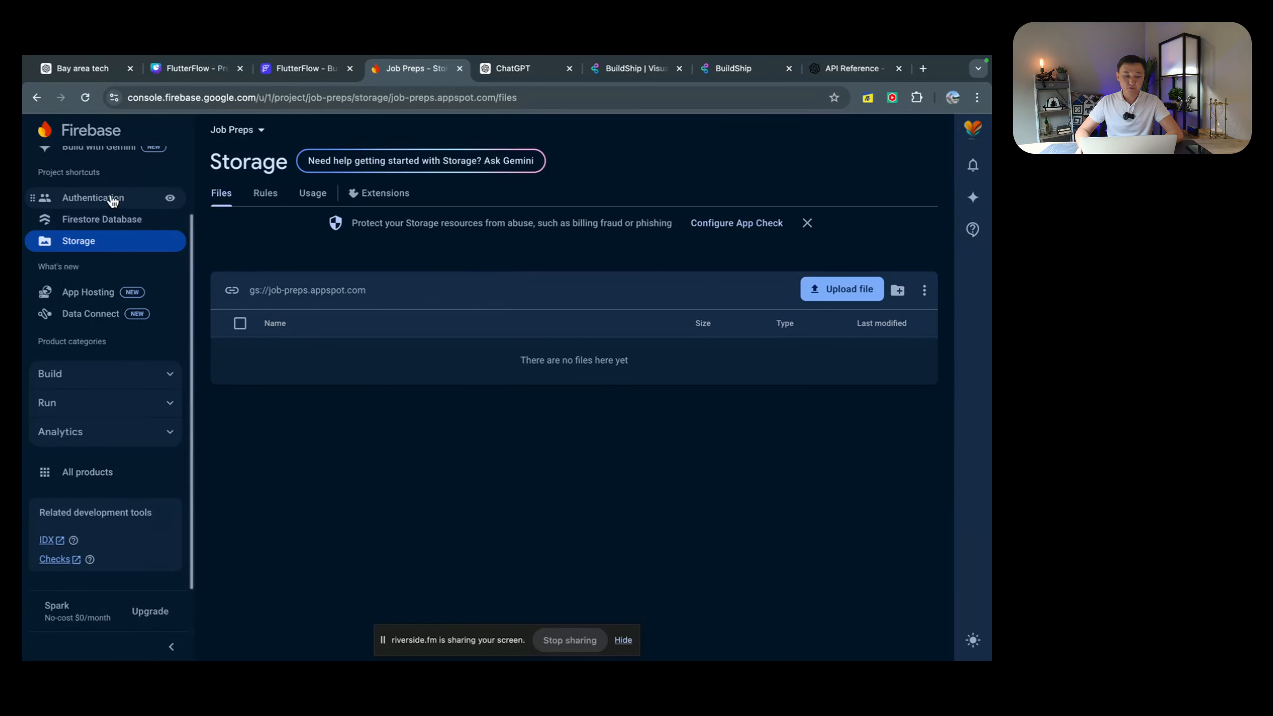
scroll(111, 213, up, 3)
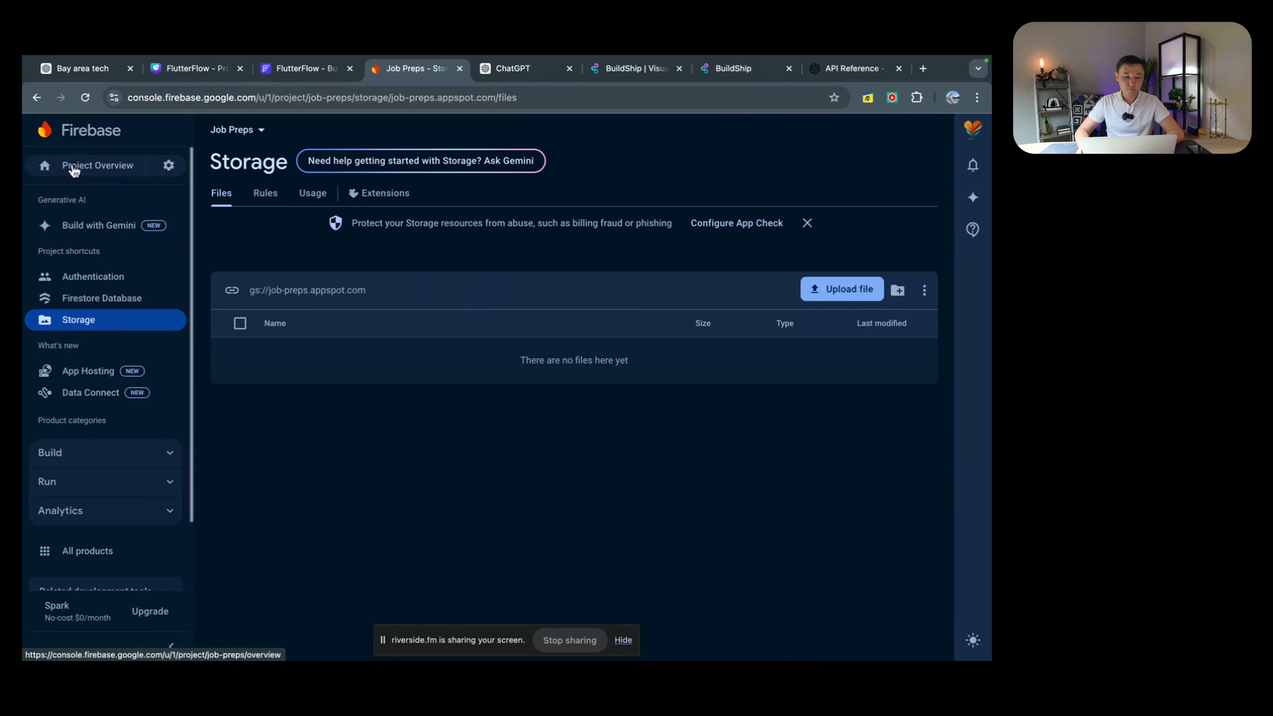
Step: Open Project settings, select the project ID job-preps, and return to FlutterFlow
click(168, 165)
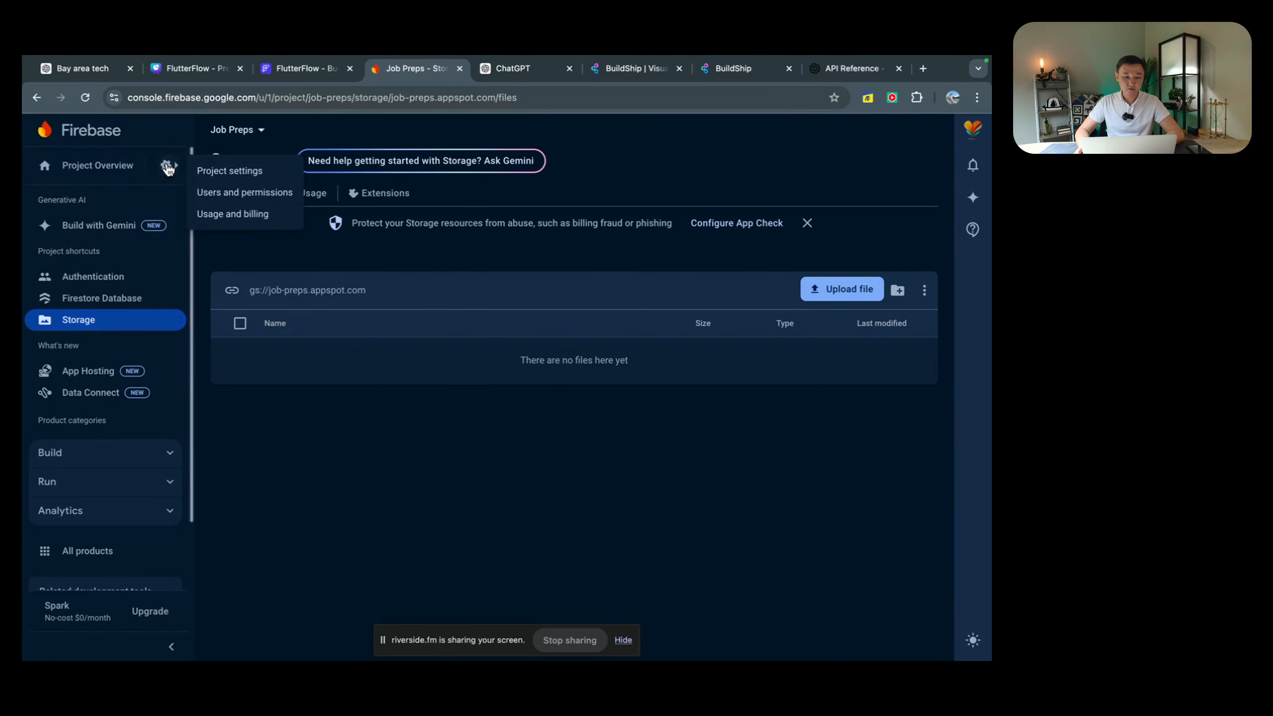
click(221, 171)
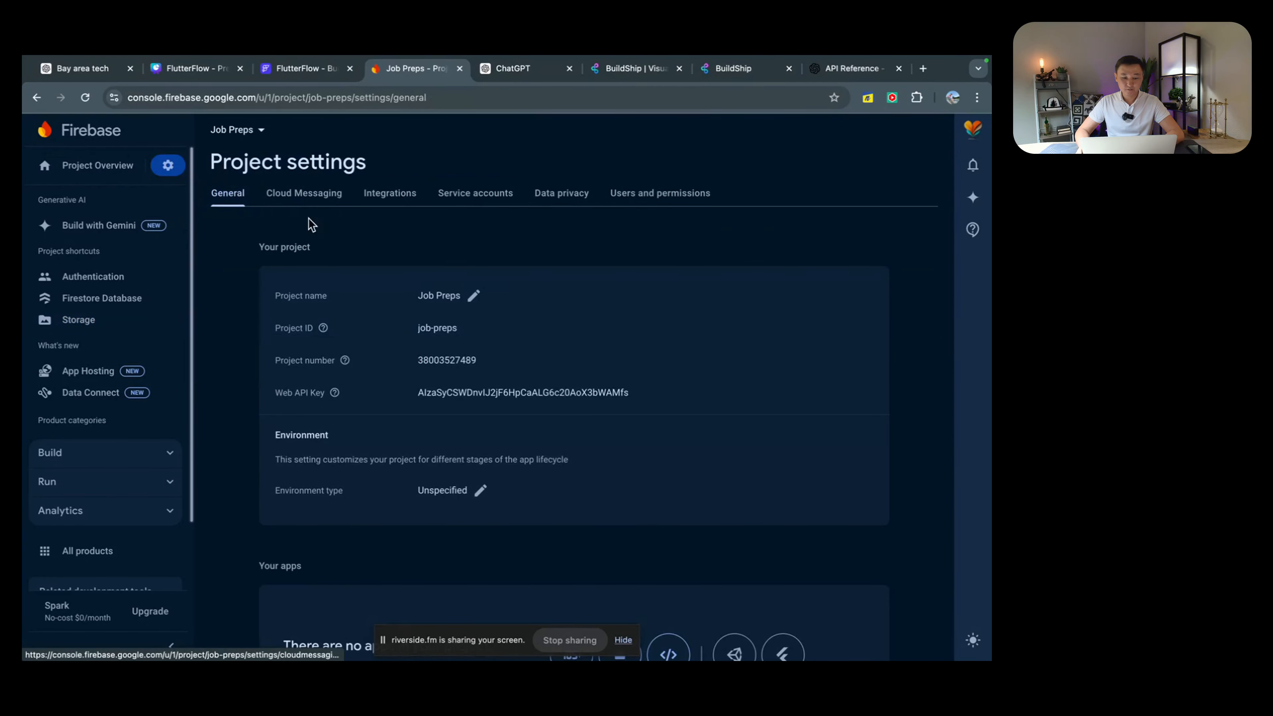
mouse_move(322, 328)
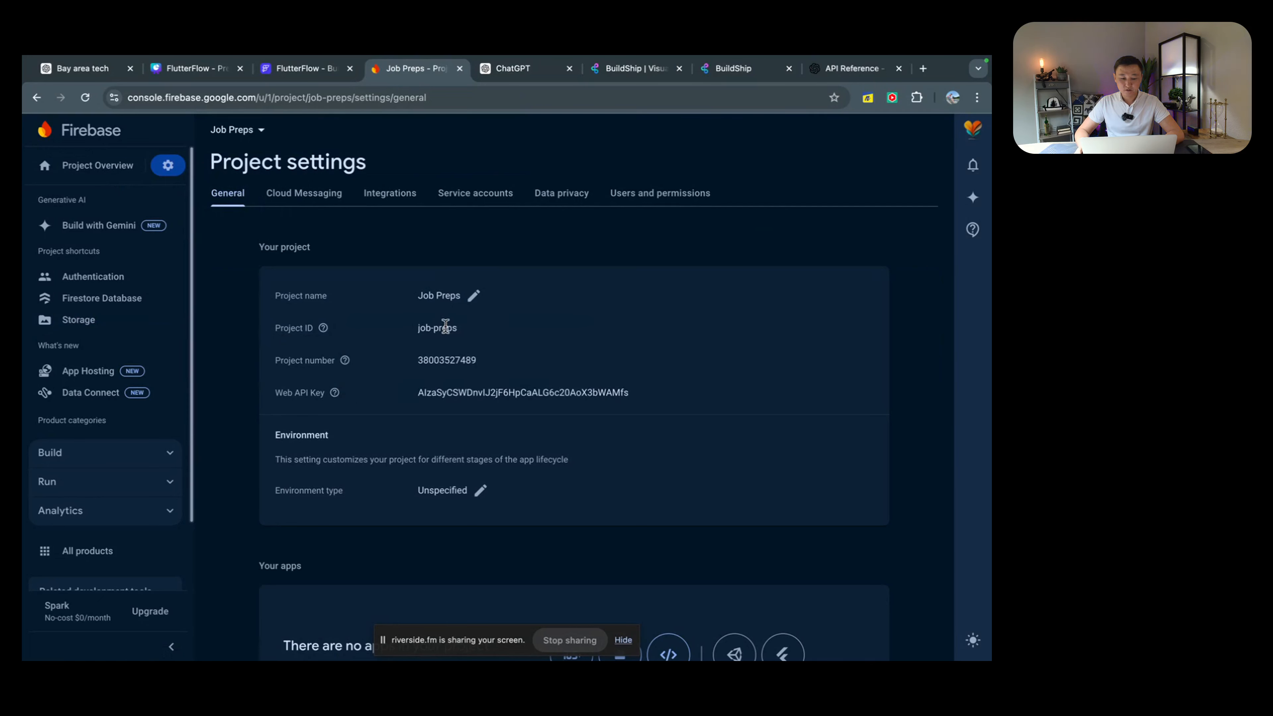
double_click(445, 327)
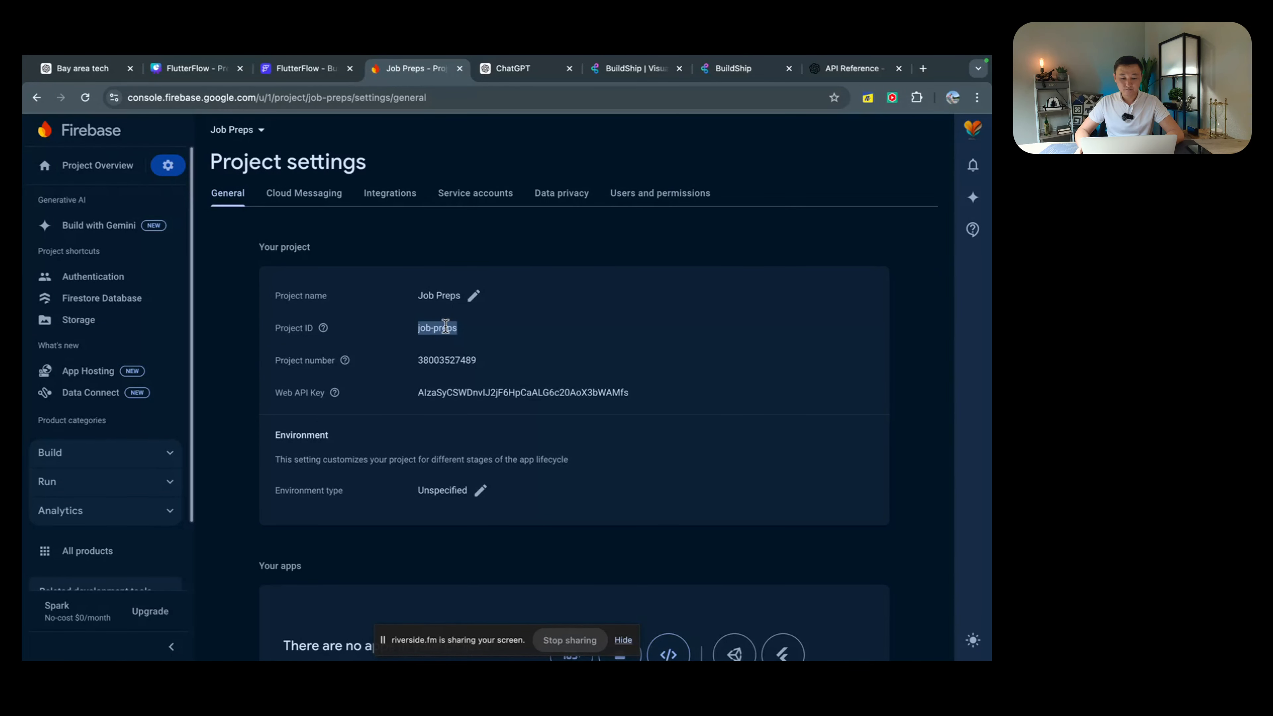
key(ctrl+Left)
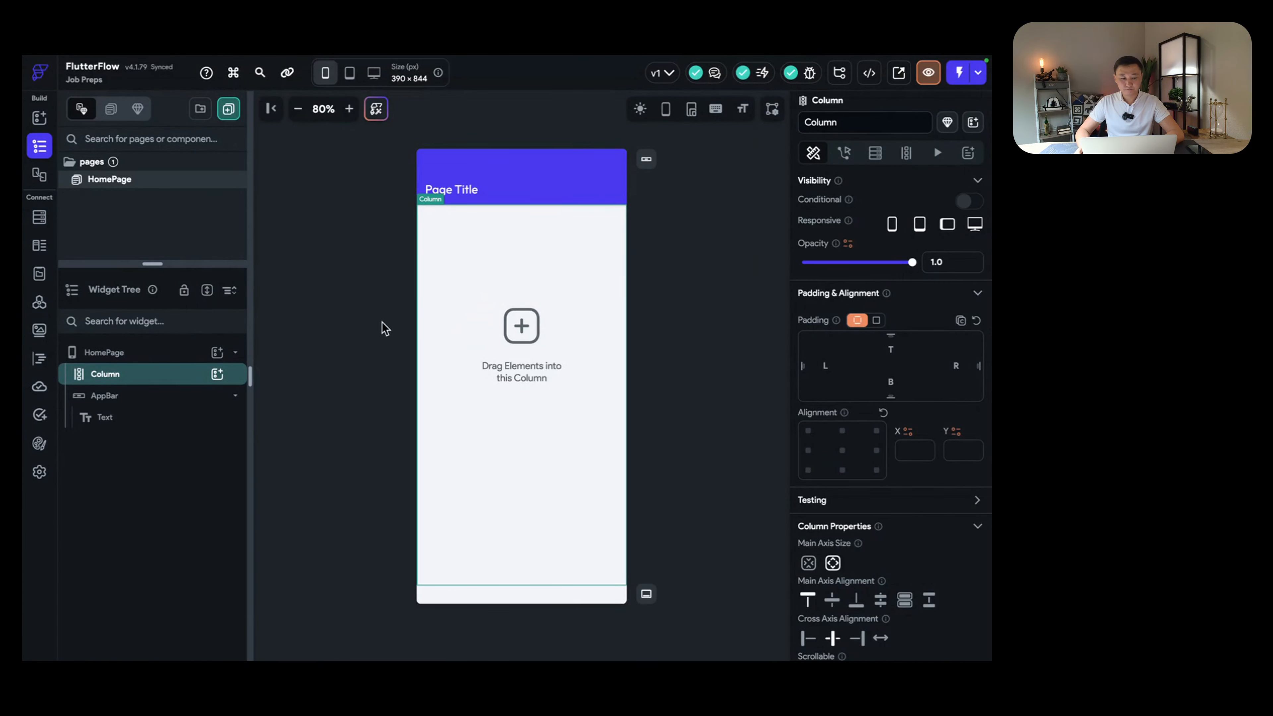
Step: Widen the left panel, view Firestore and API Calls, then open App Settings
drag(153, 264, 153, 315)
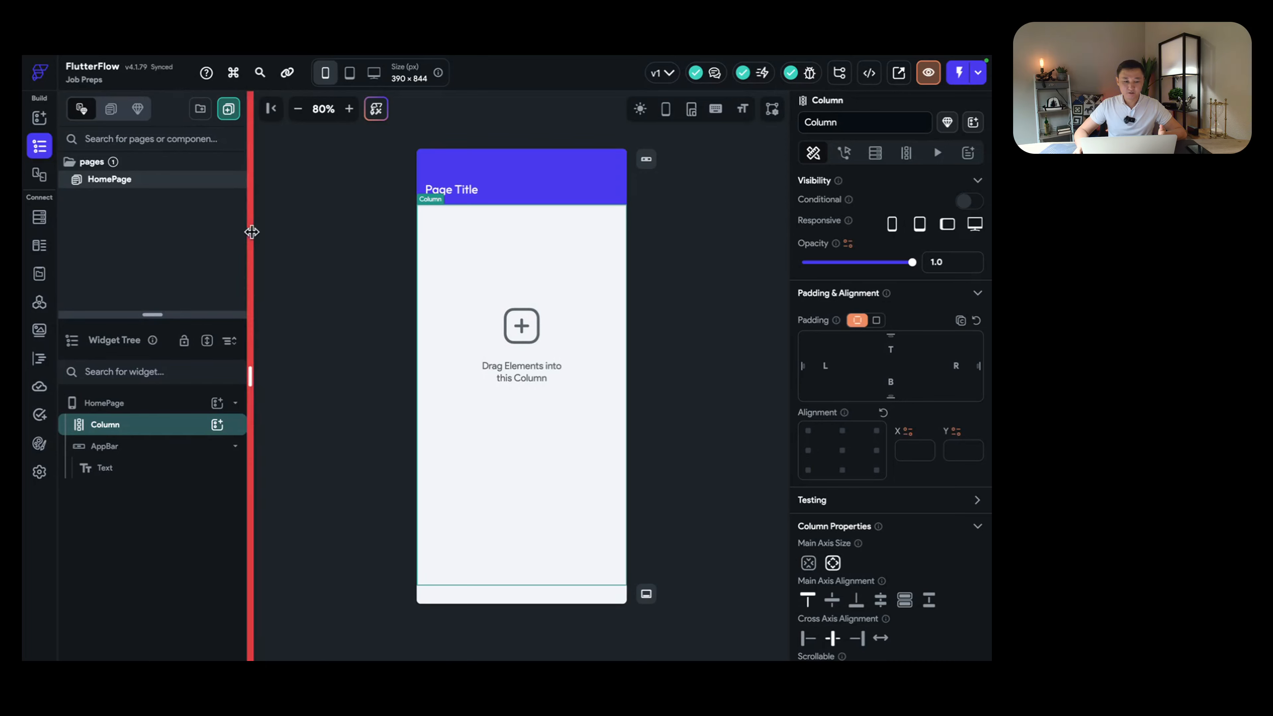
mouse_move(251, 232)
mouse_down()
mouse_move(298, 236)
mouse_move(263, 239)
mouse_up()
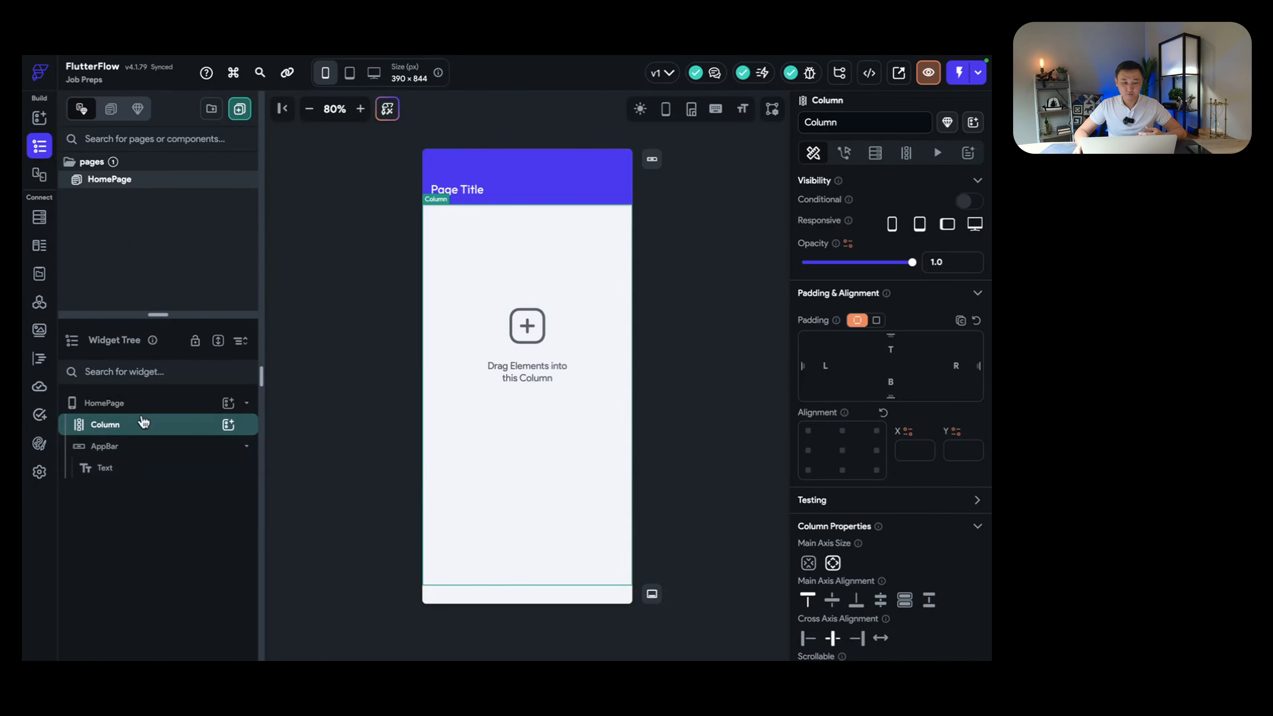
click(40, 216)
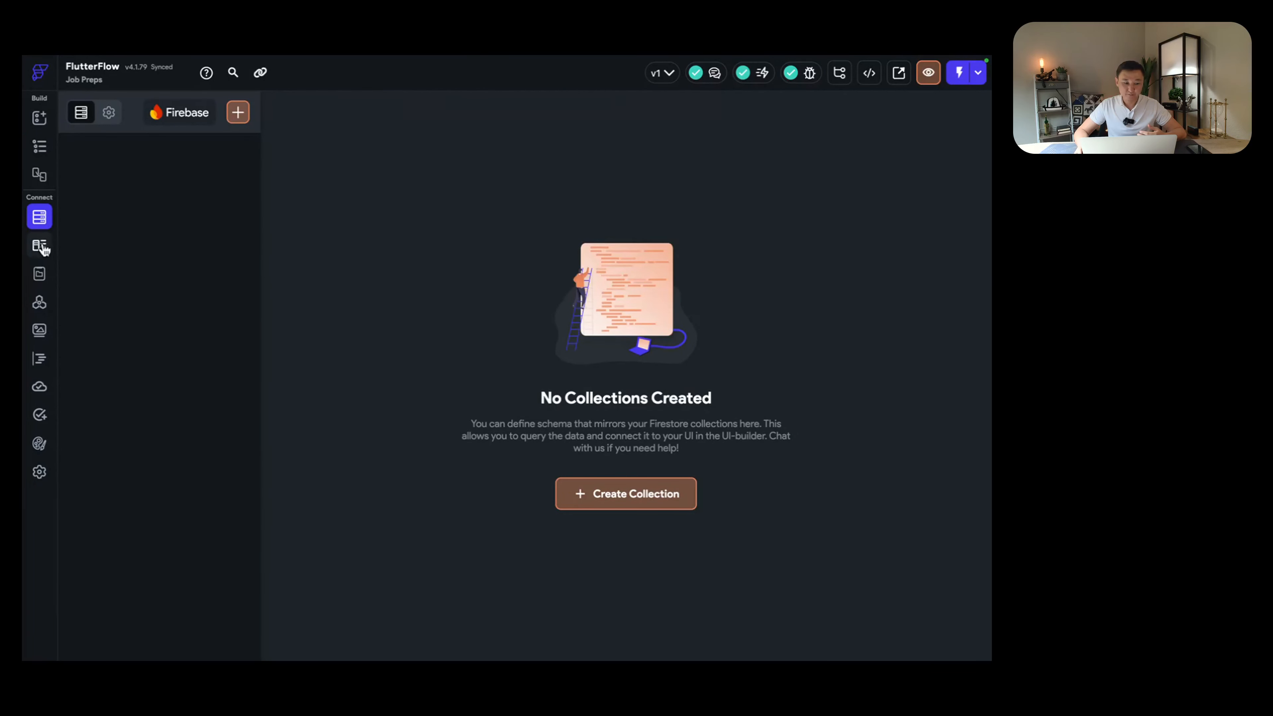
click(40, 301)
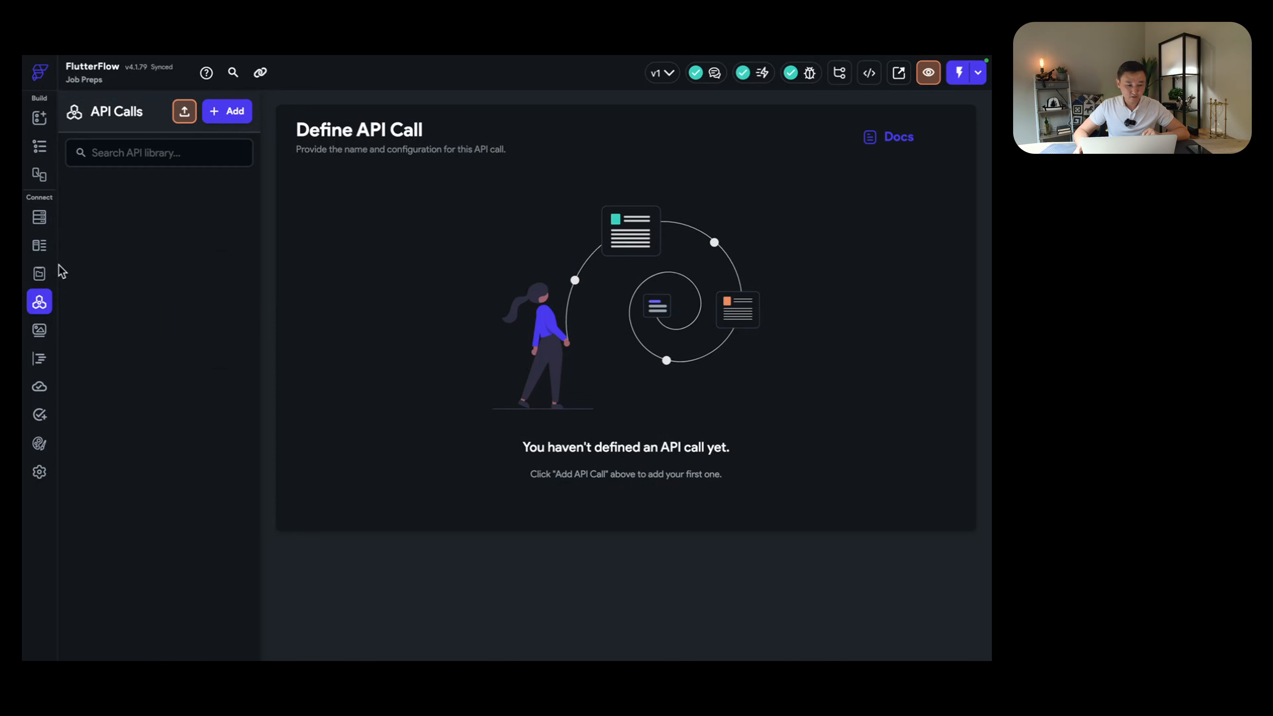
click(39, 473)
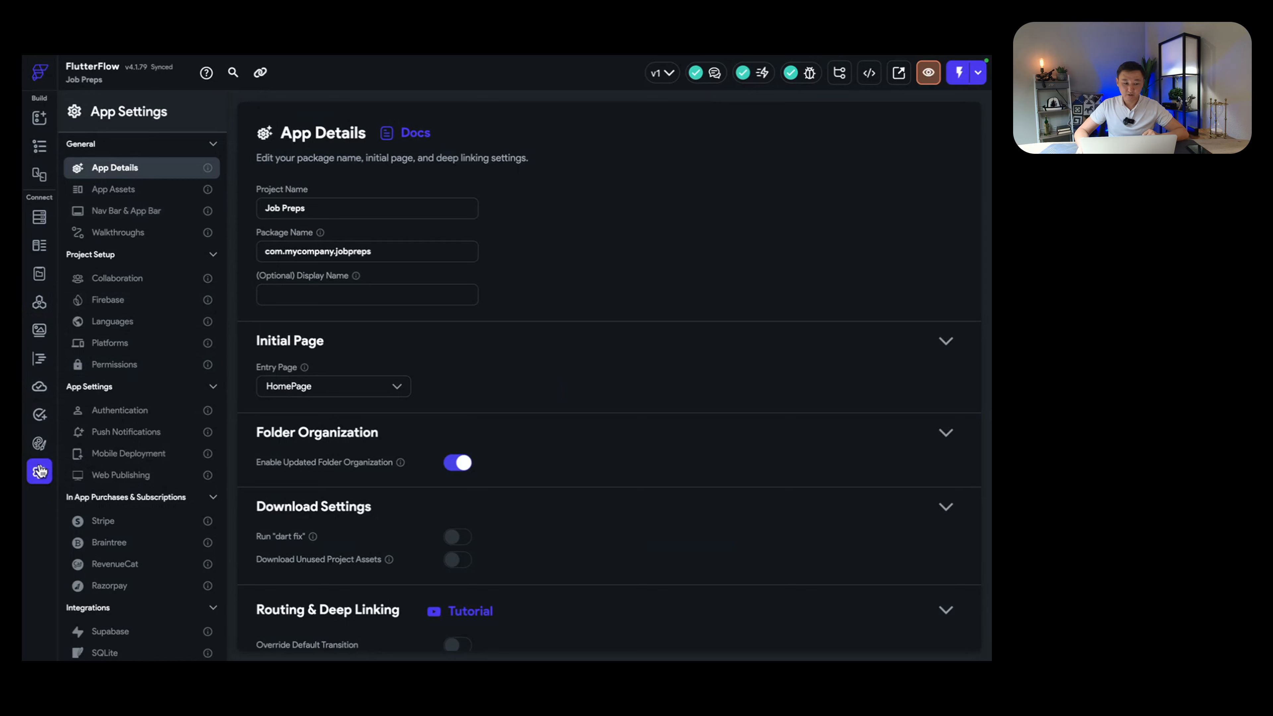
Step: Paste the project ID job-preps into the Firebase settings and try connecting it
click(146, 307)
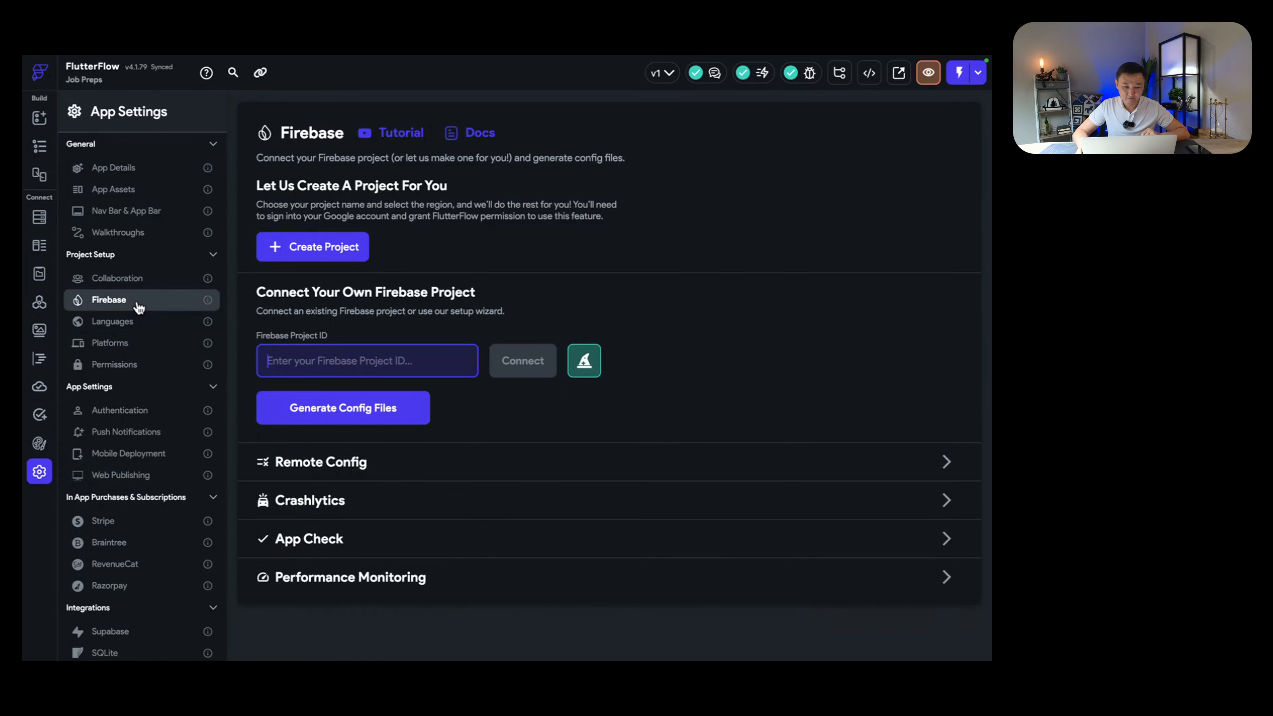
right_click(315, 360)
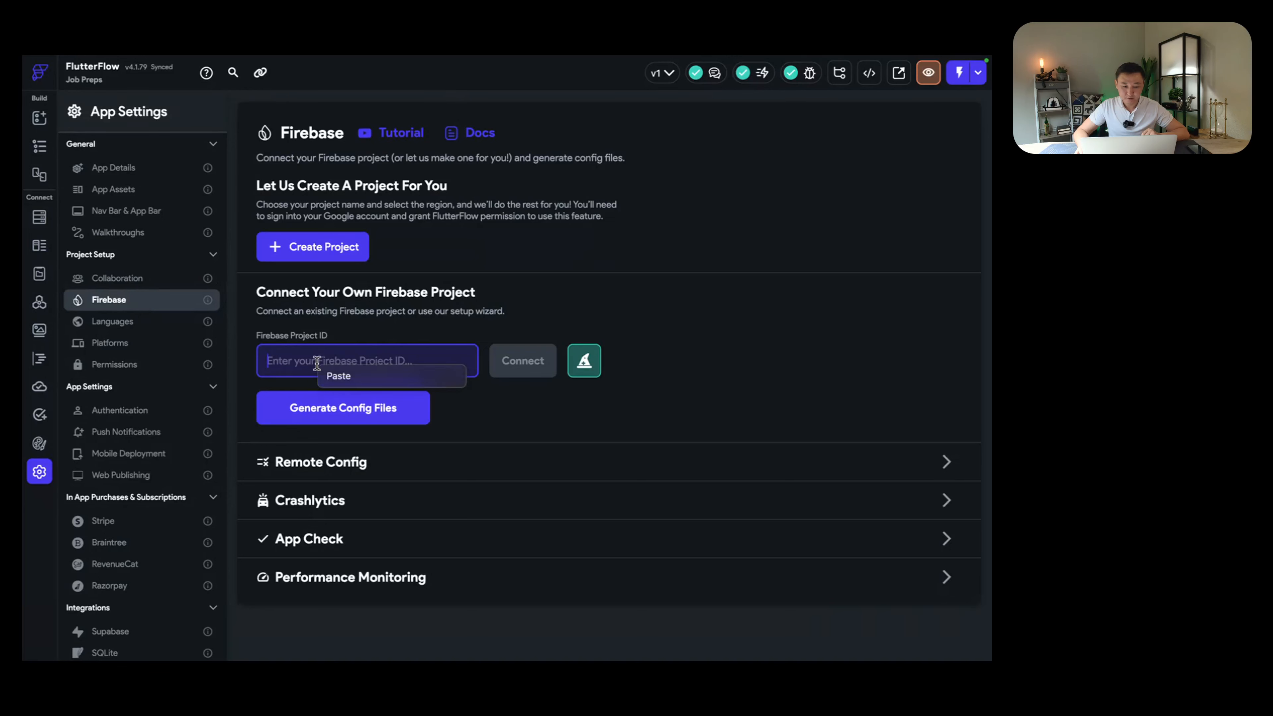
click(340, 376)
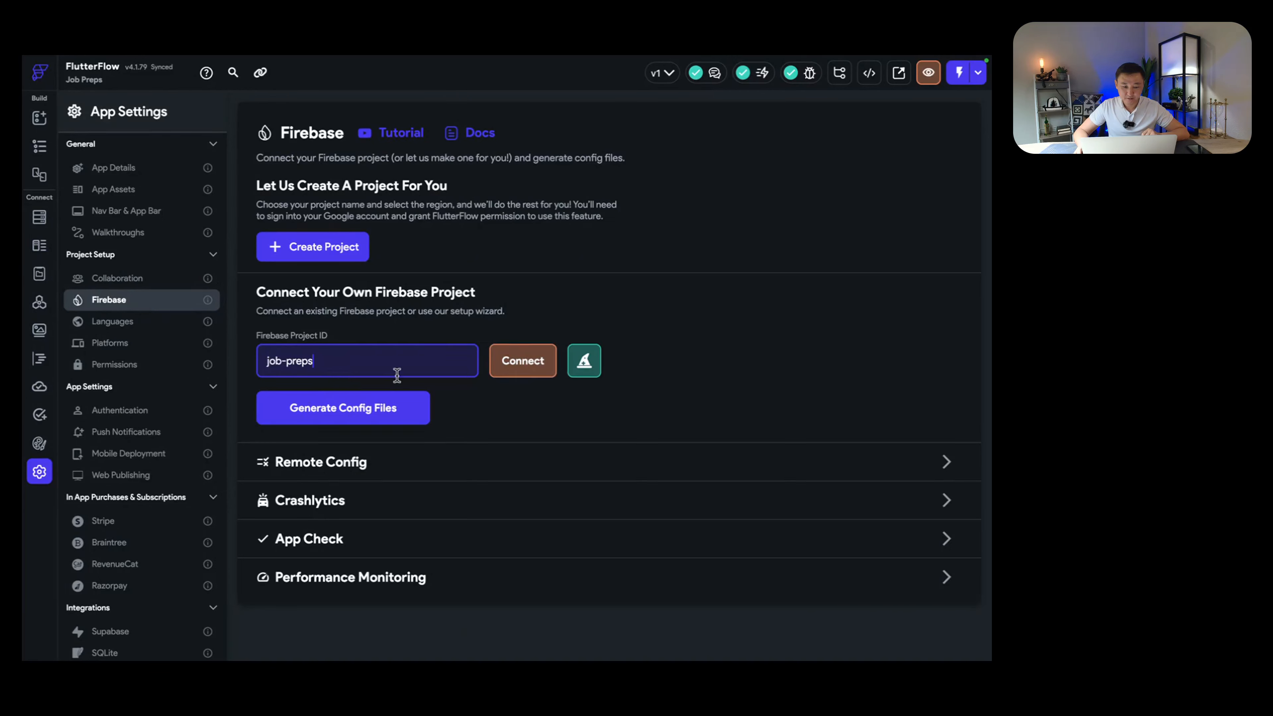
click(505, 361)
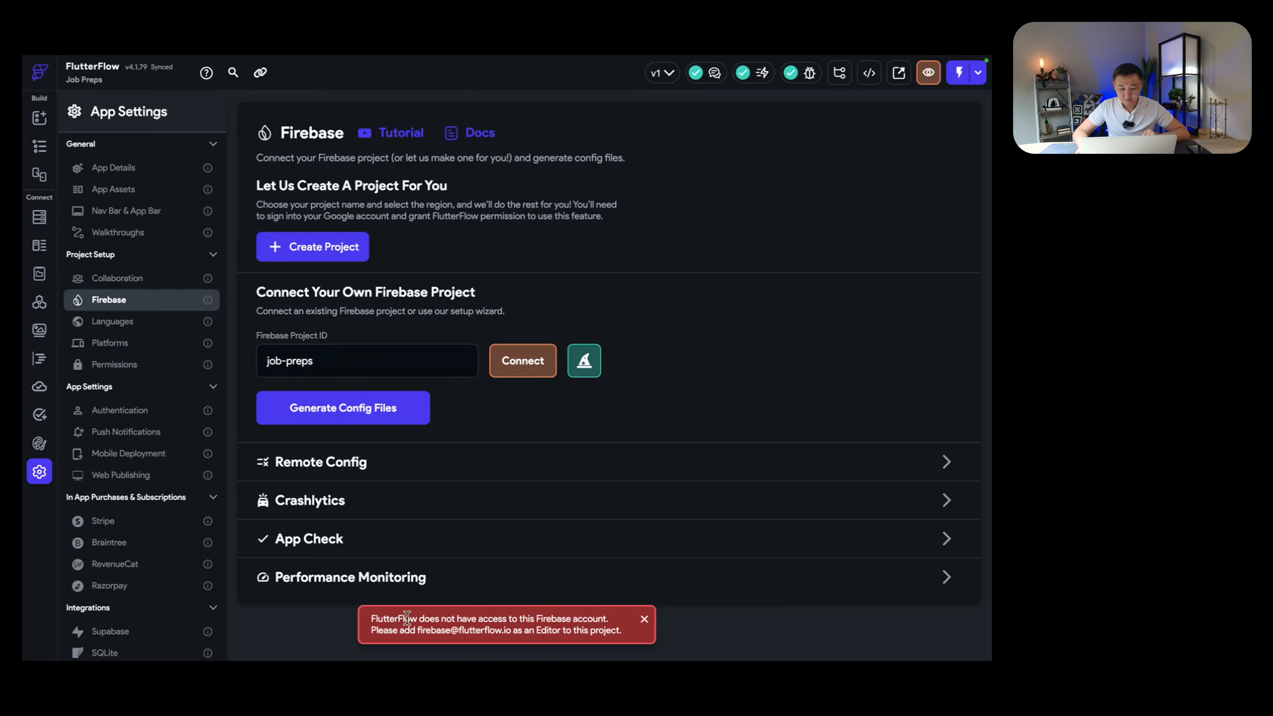
Step: Copy FlutterFlow's service address from the access error and switch to the Firebase console
drag(407, 618, 584, 630)
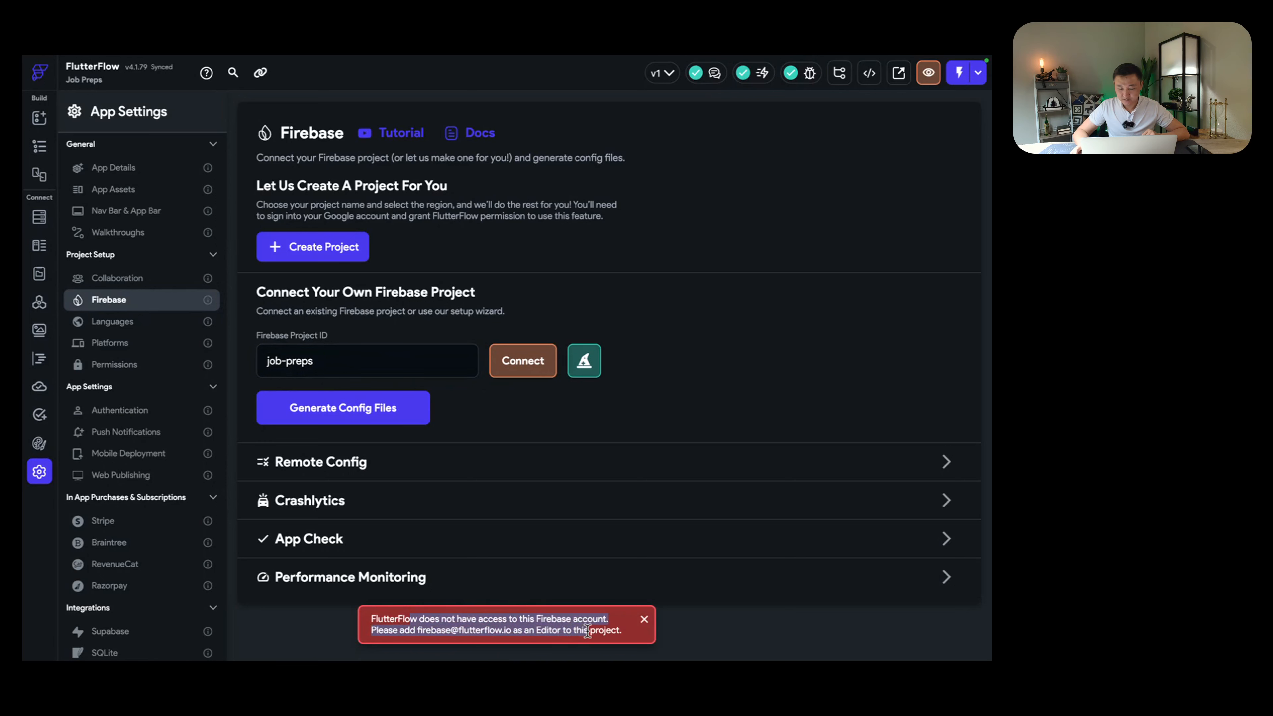
click(504, 629)
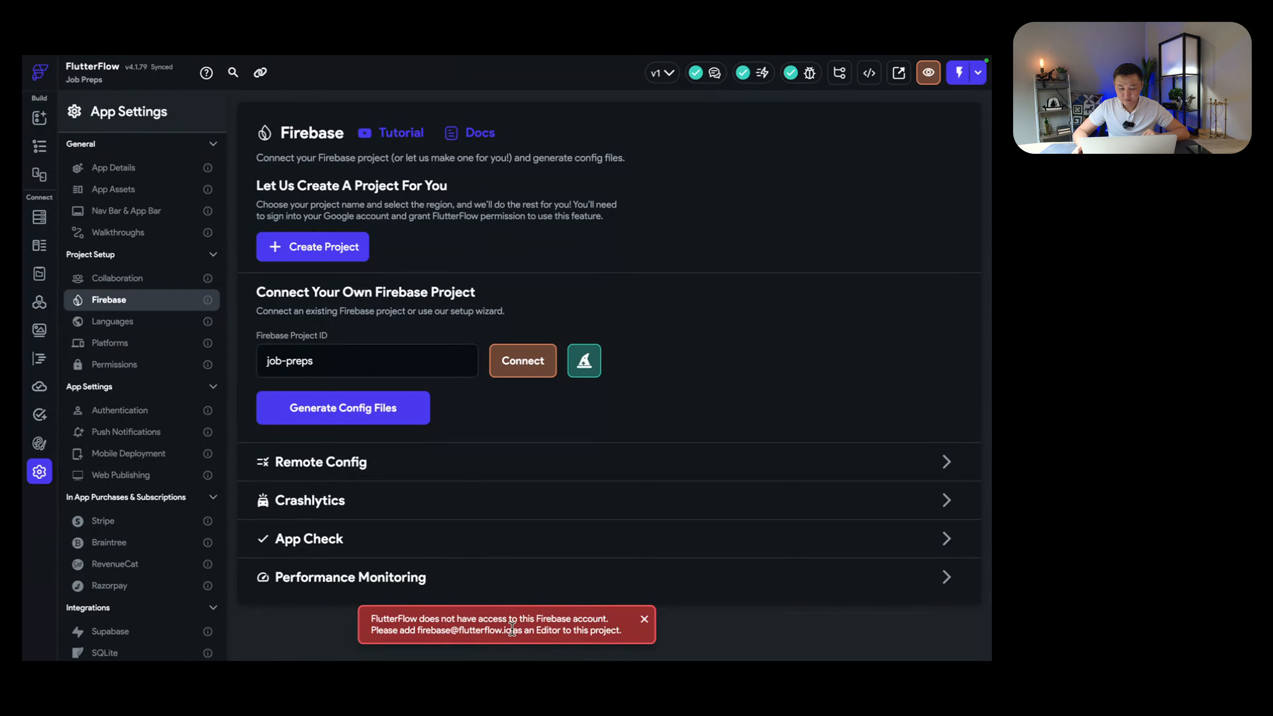
drag(512, 629, 412, 630)
key(super+c)
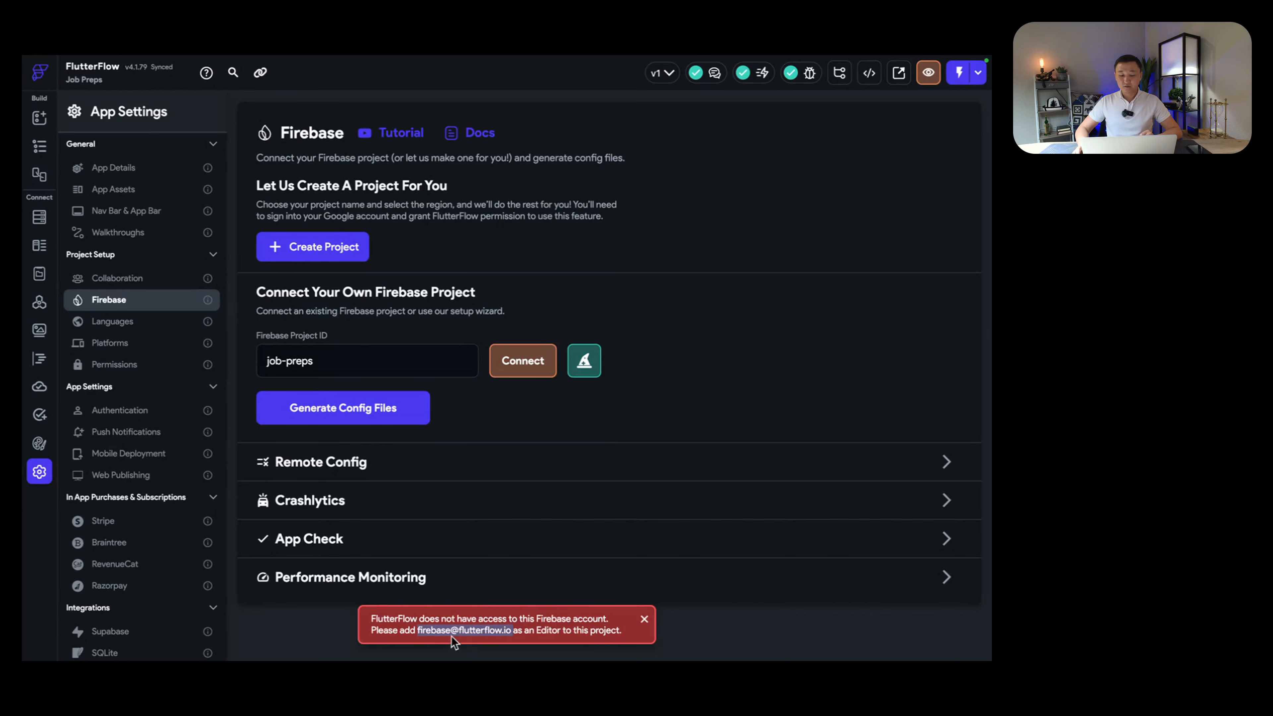
key(ctrl+Right)
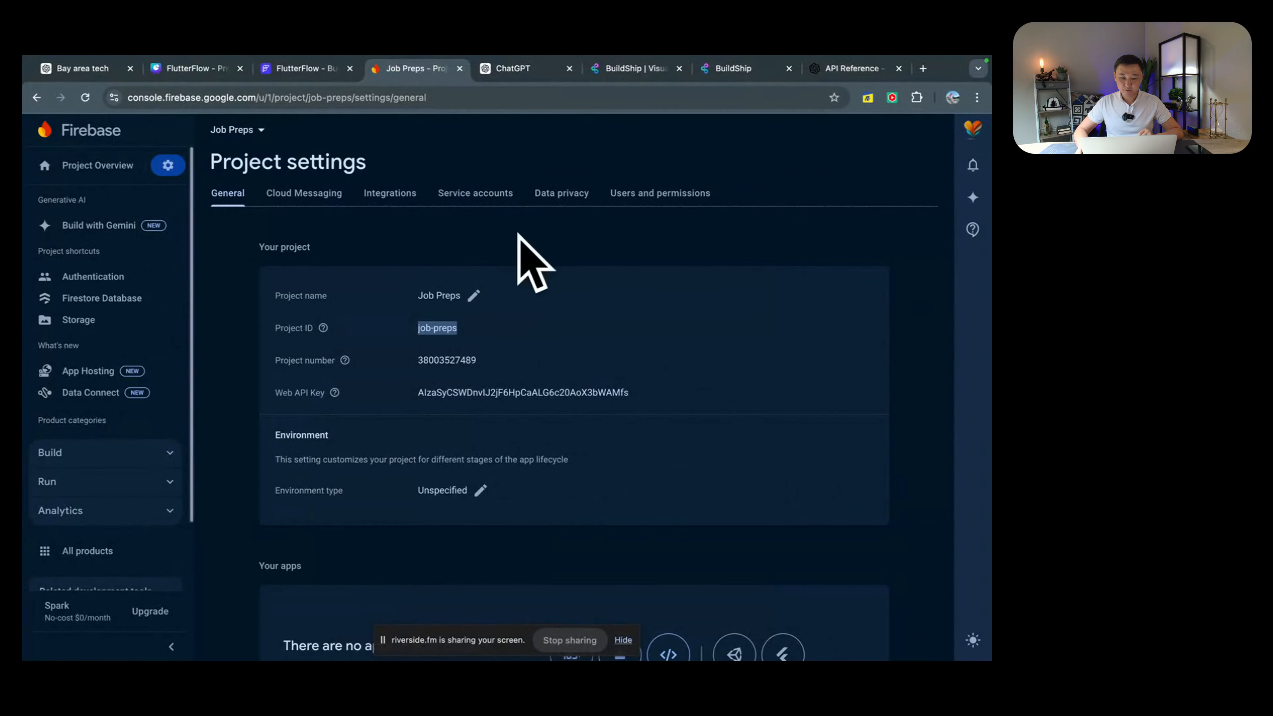
Step: Add FlutterFlow's service address as an Editor member of Job Preps, then return to FlutterFlow
click(674, 195)
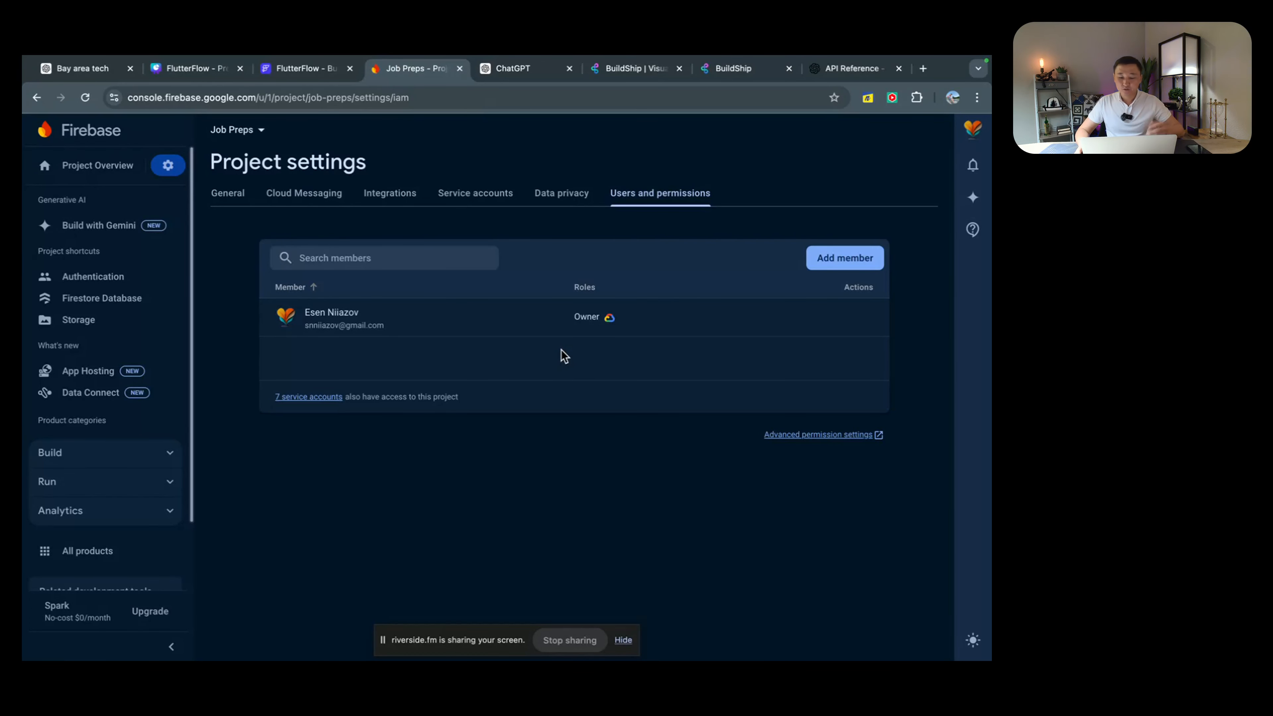
mouse_move(655, 332)
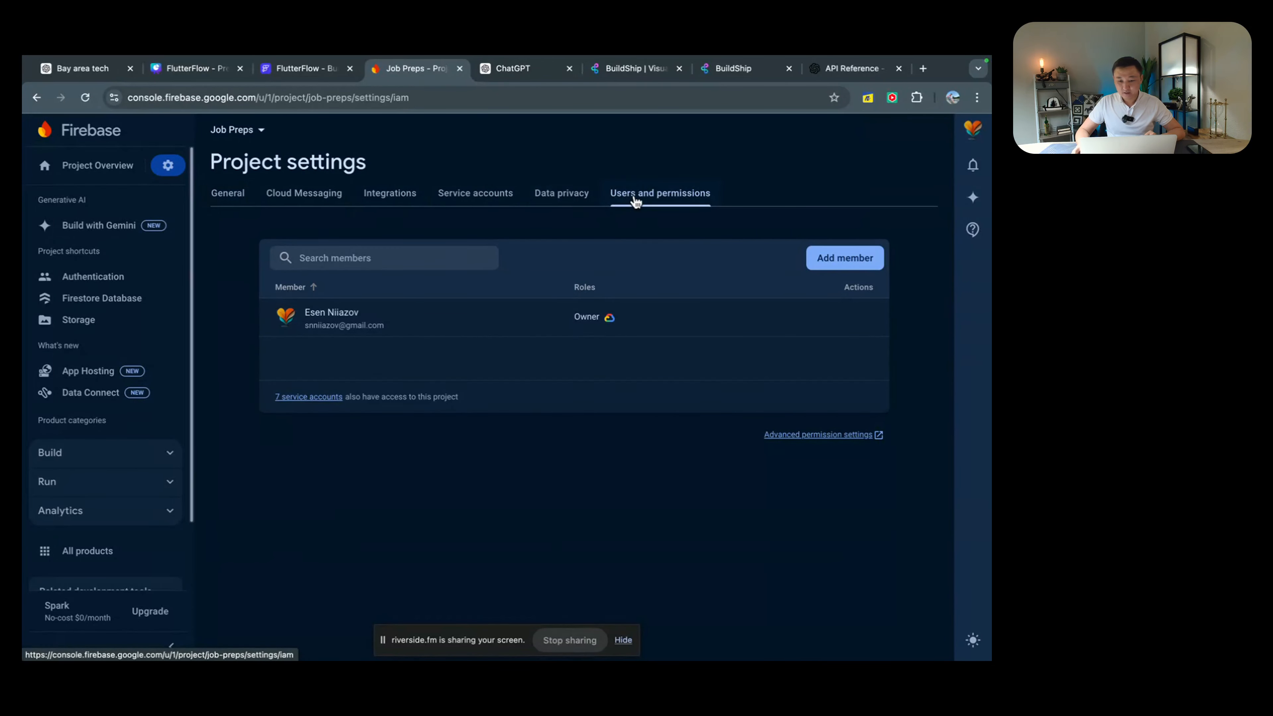
click(835, 261)
key(super+v)
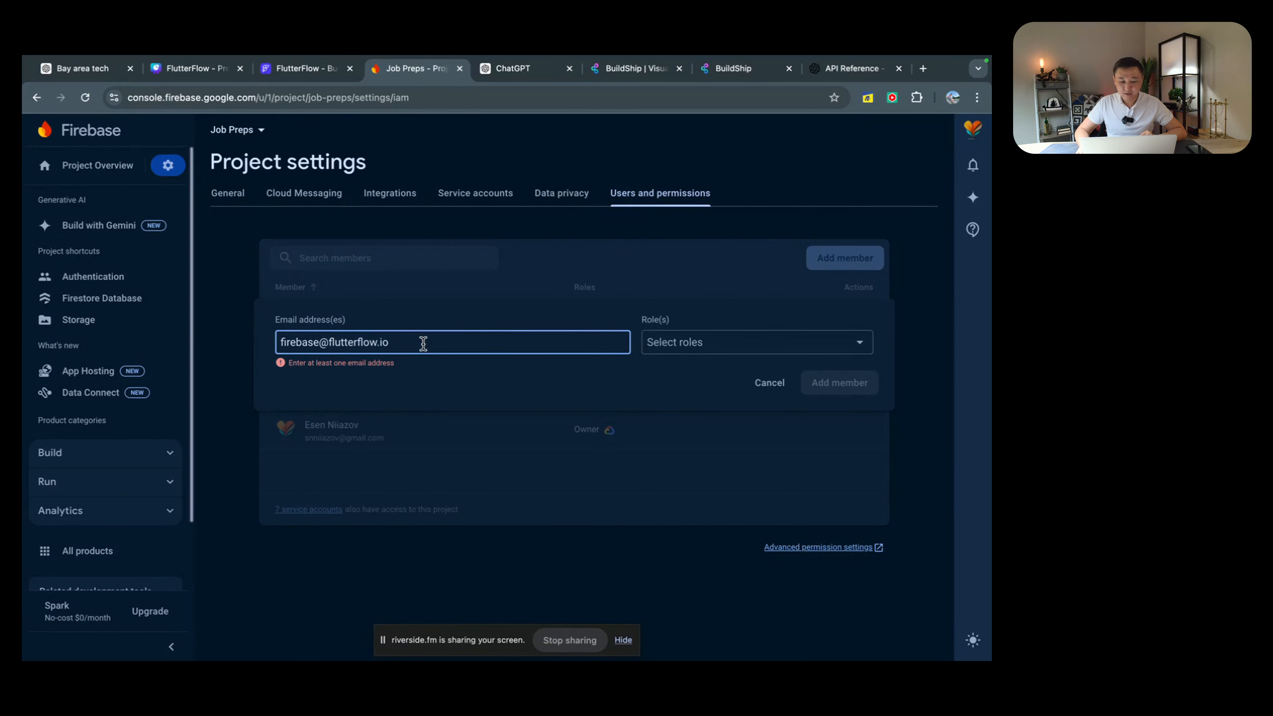
click(722, 350)
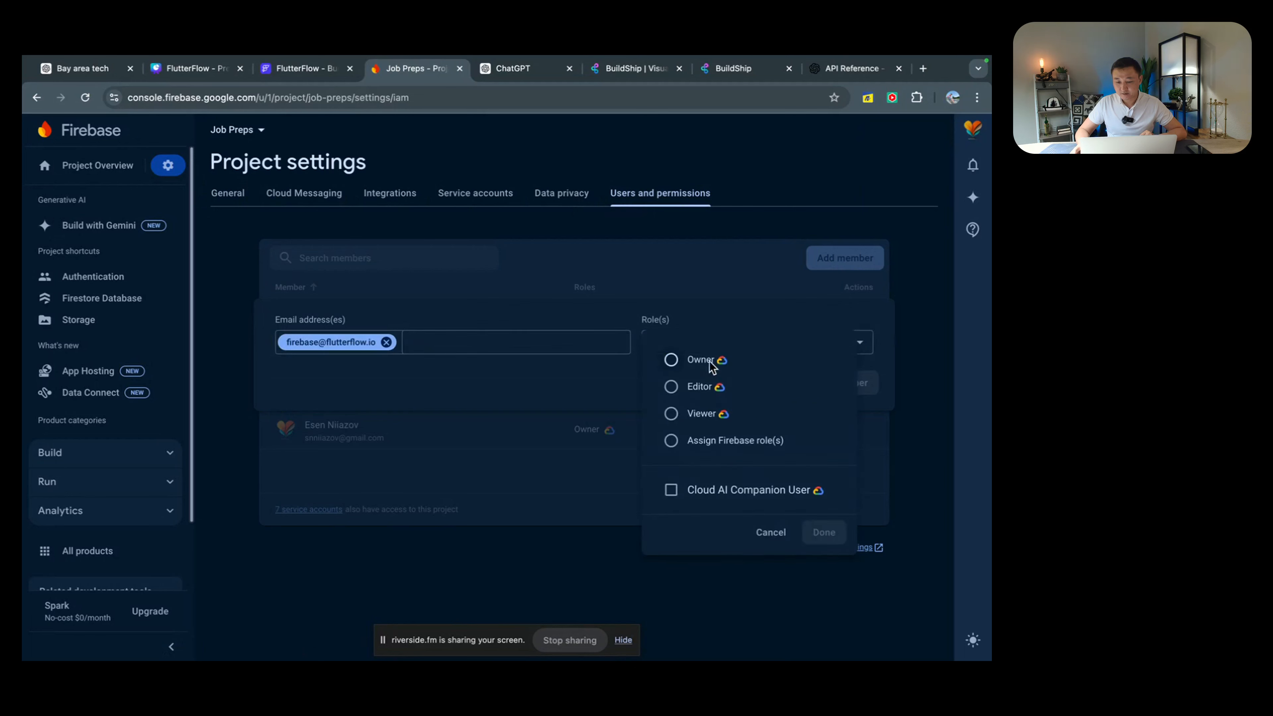
click(673, 388)
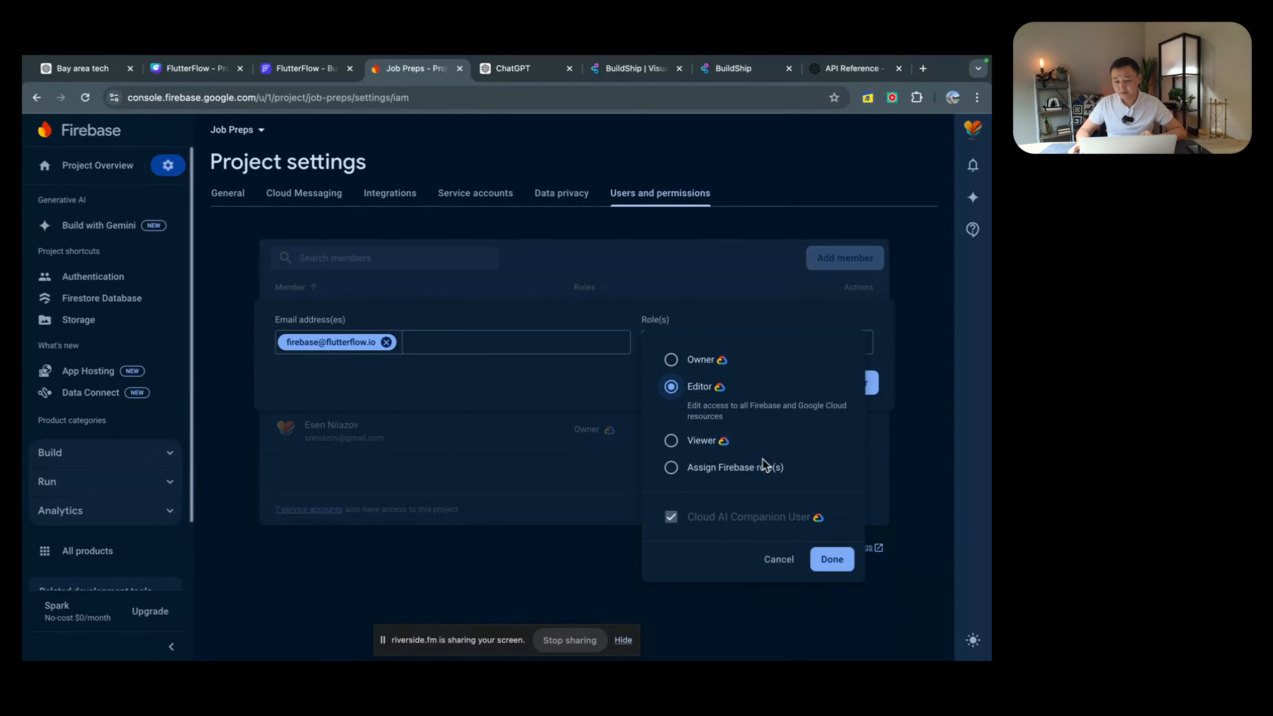
click(833, 561)
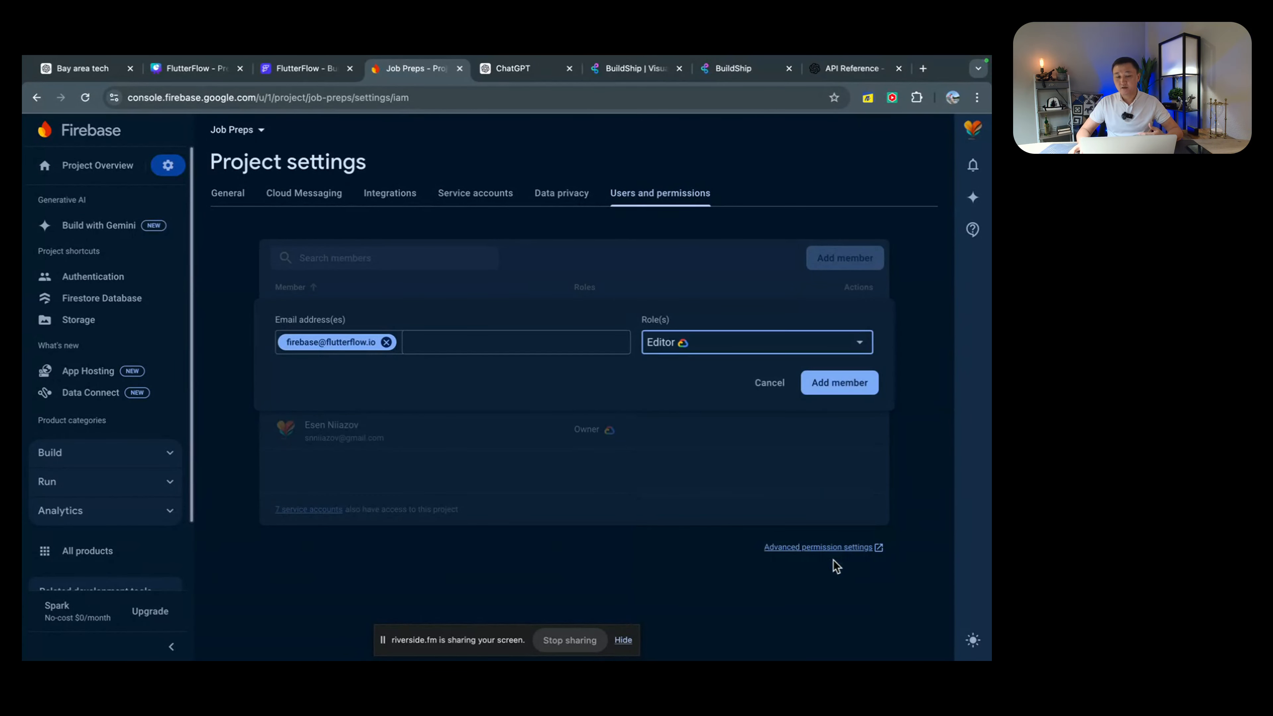
click(832, 383)
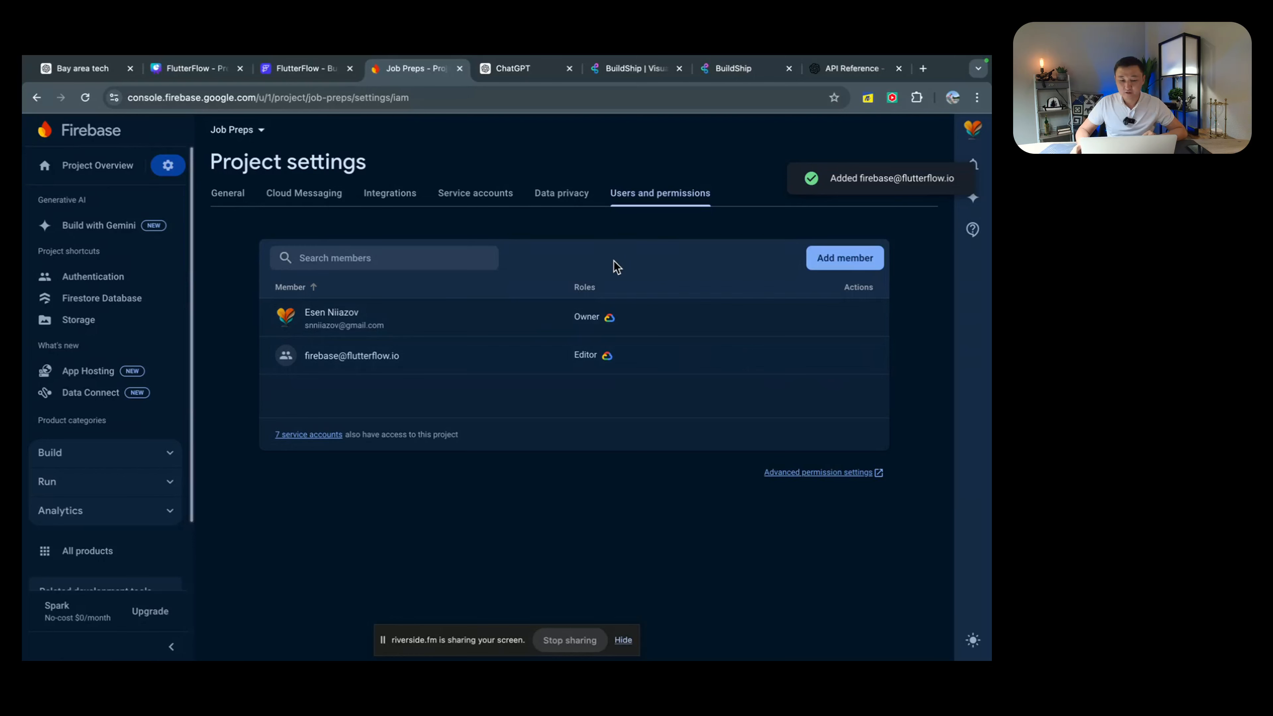
key(ctrl+Left)
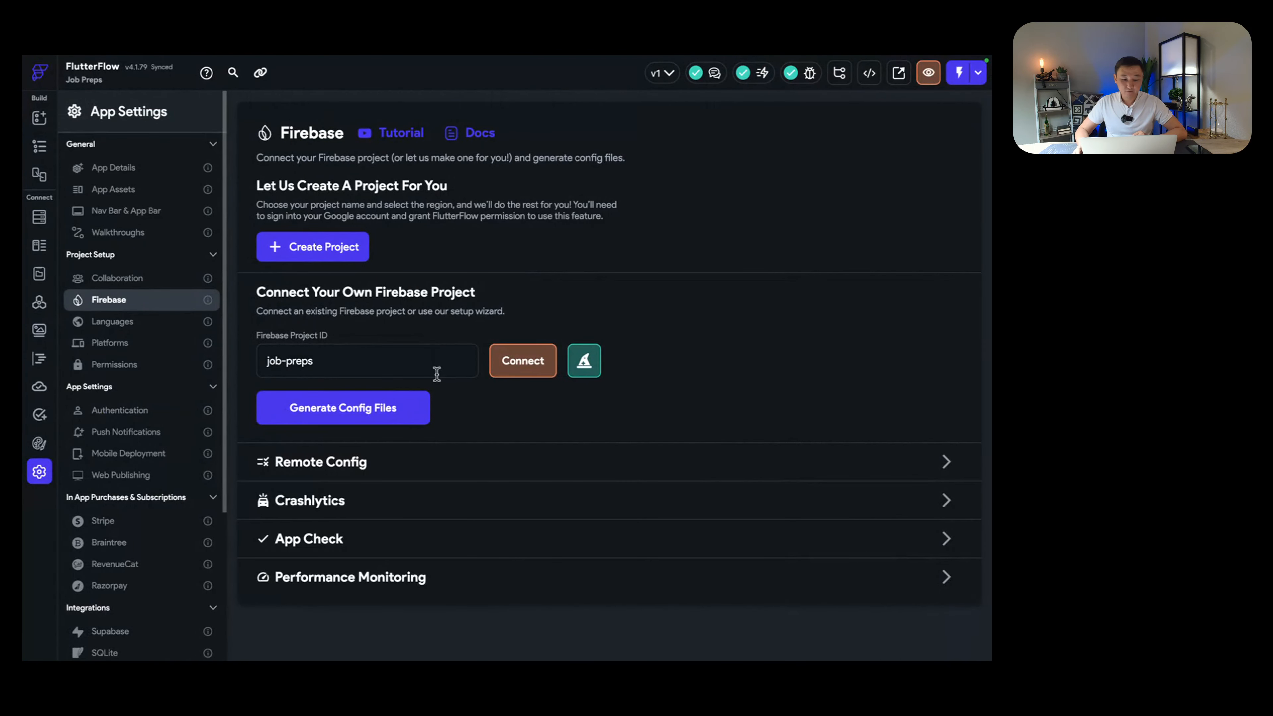
Step: Connect job-preps and advance the Firebase Setup Wizard to its Setup Firebase step
click(521, 360)
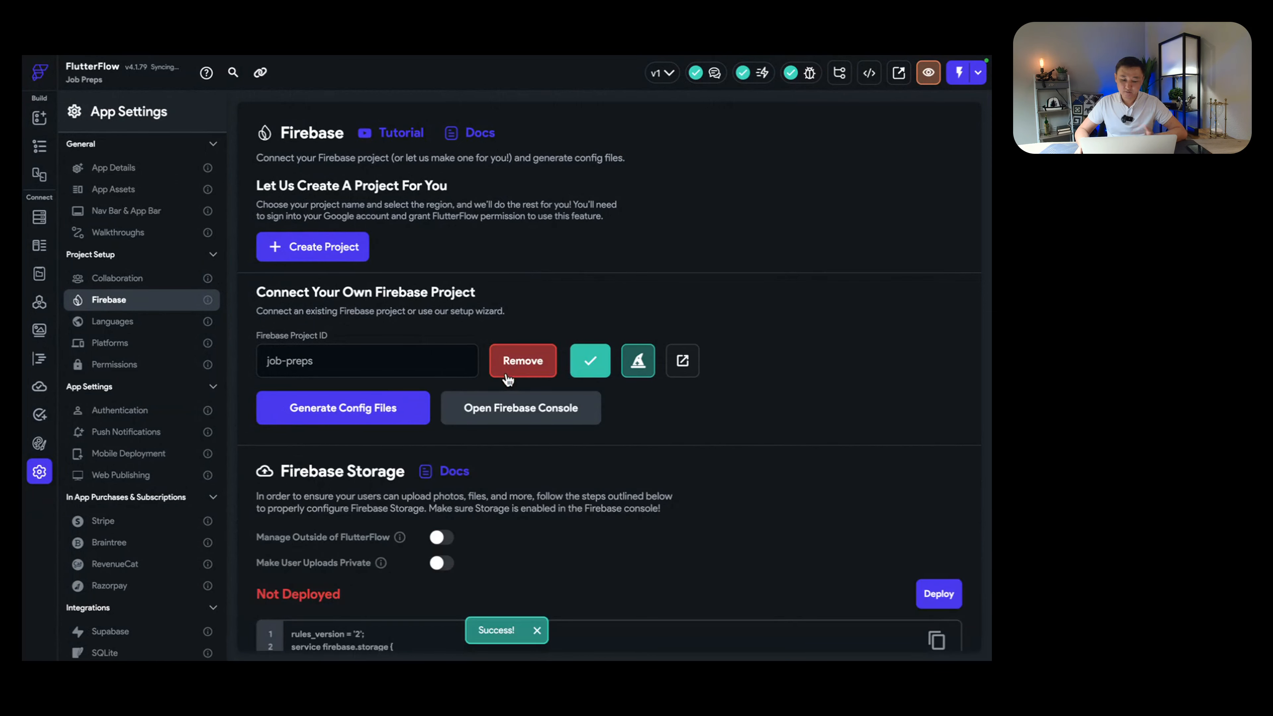
scroll(697, 432, down, 2)
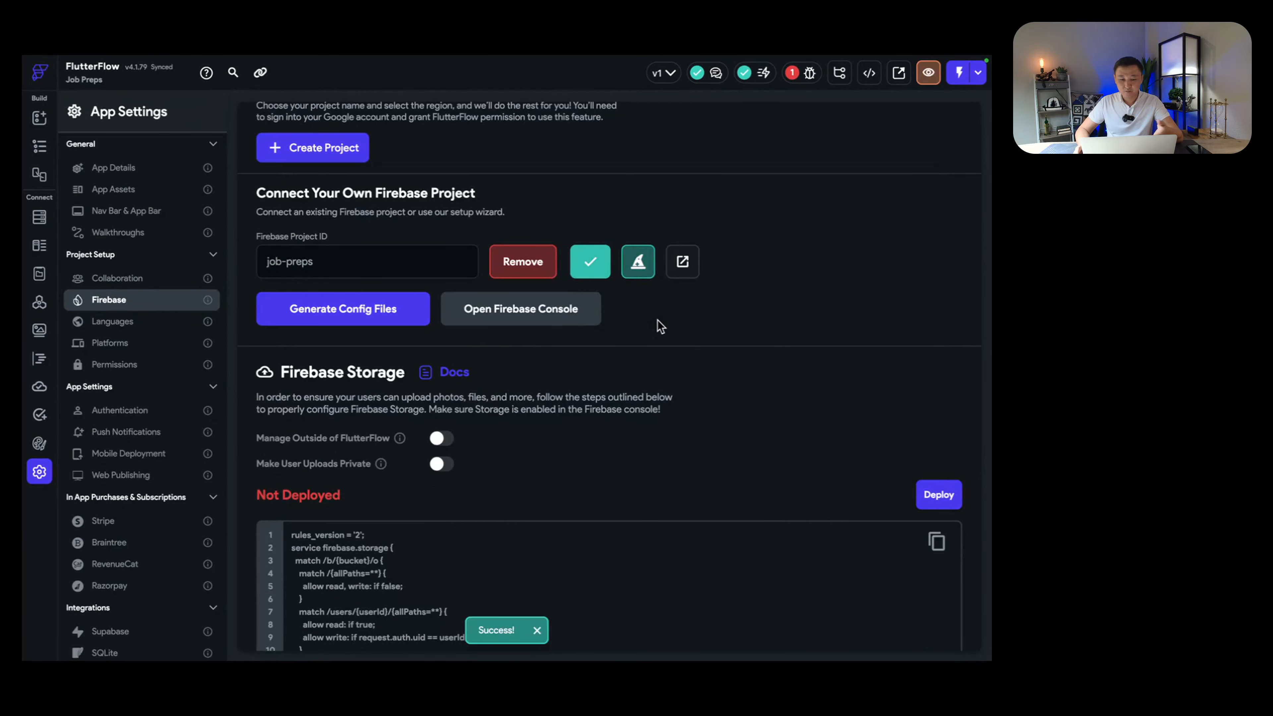
scroll(662, 326, down, 3)
scroll(661, 323, down, 2)
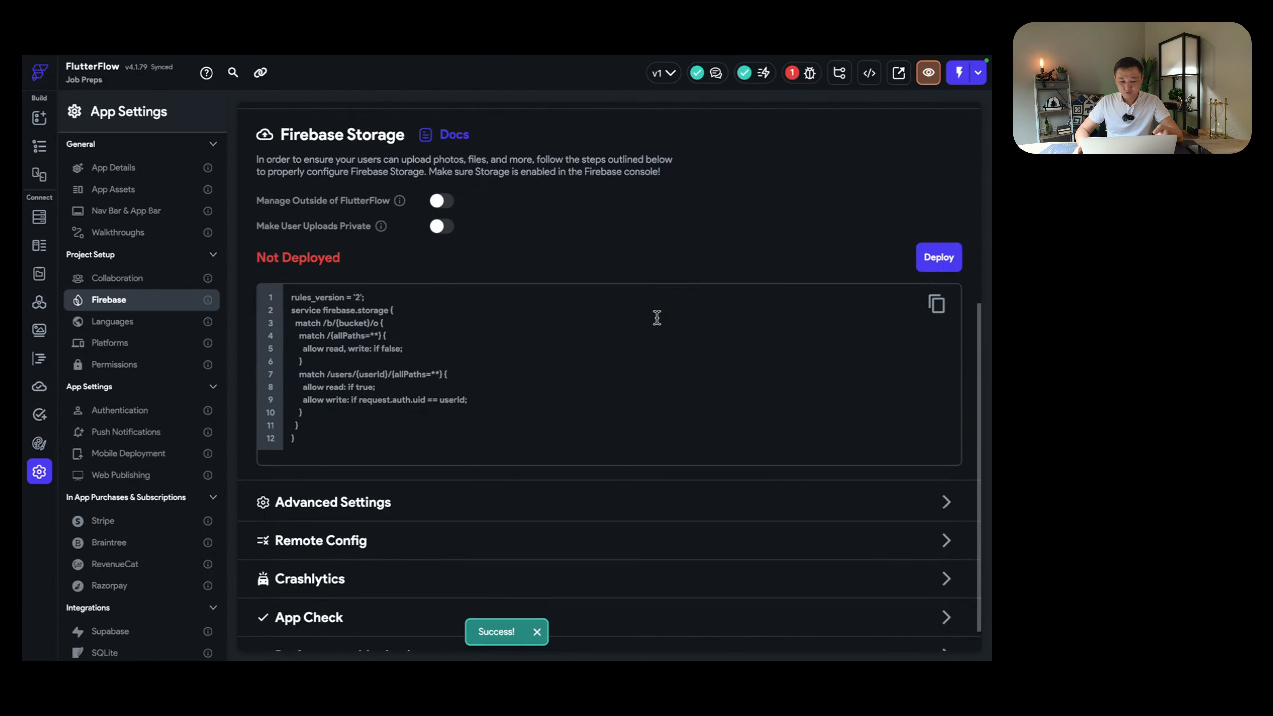
scroll(654, 316, up, 5)
scroll(658, 317, up, 3)
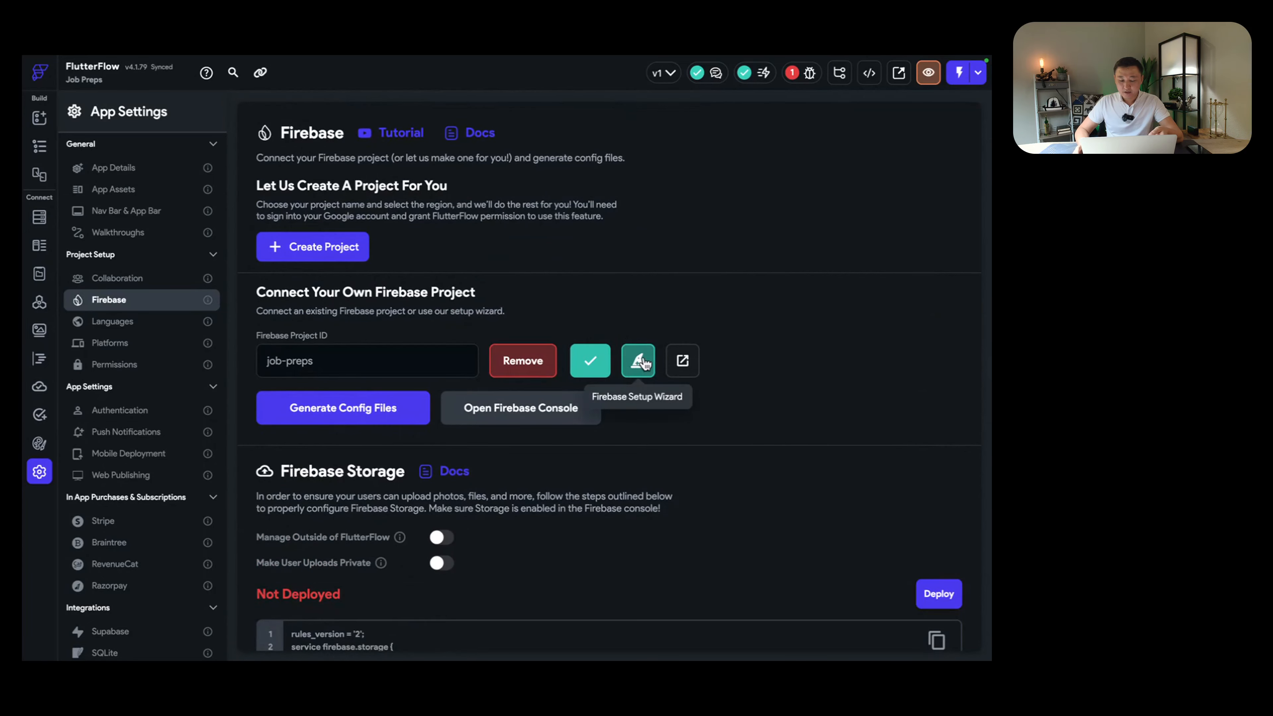
click(638, 361)
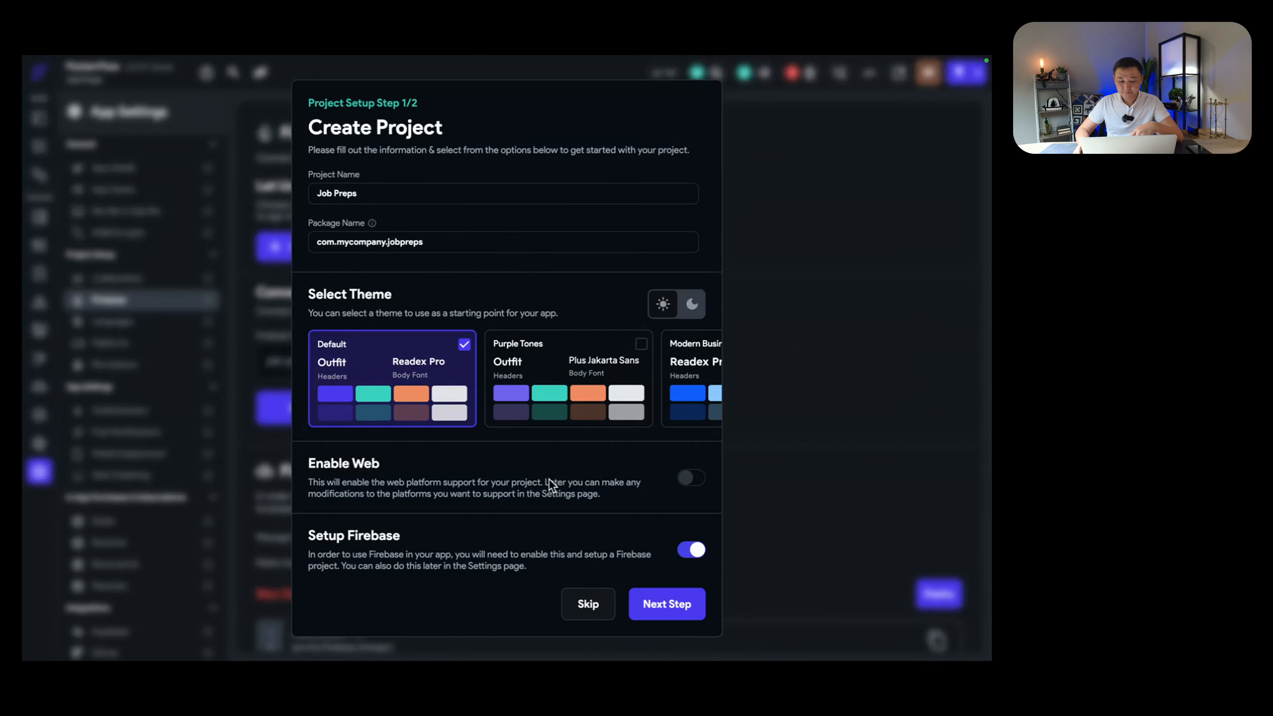
click(668, 606)
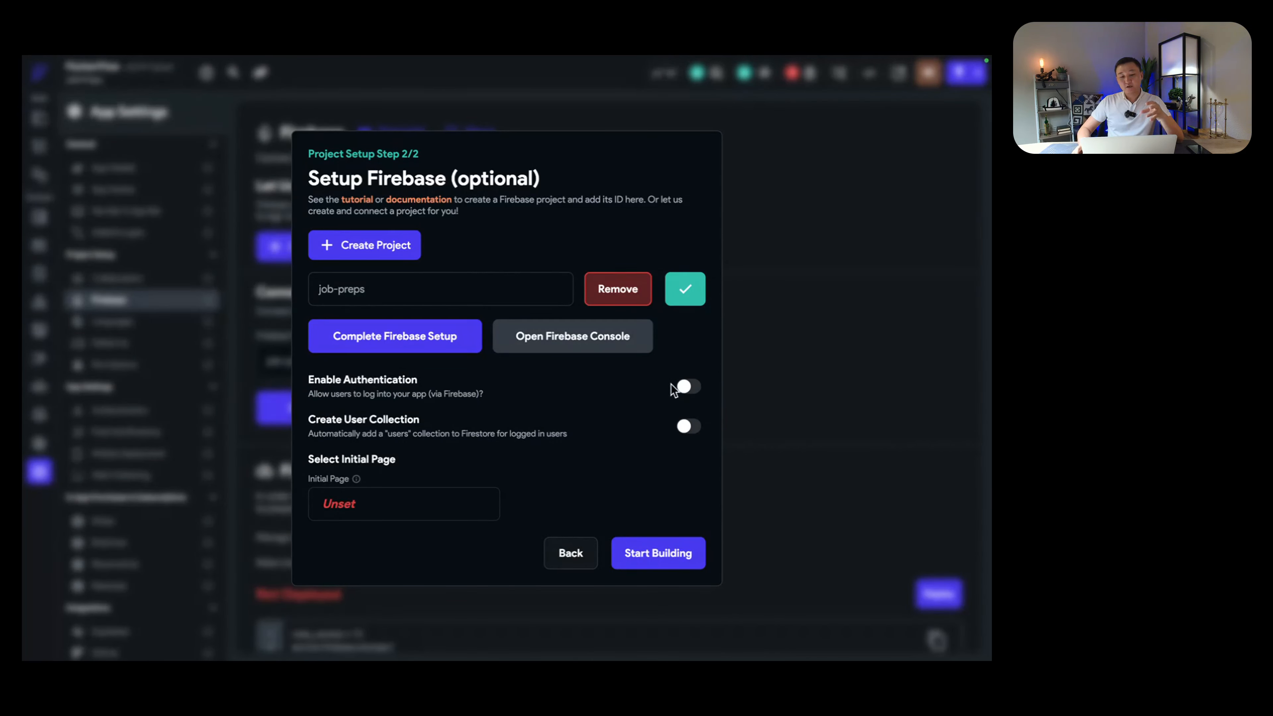
Step: Switch on Enable Authentication and Create User Collection in Setup Firebase step 2/2
click(687, 387)
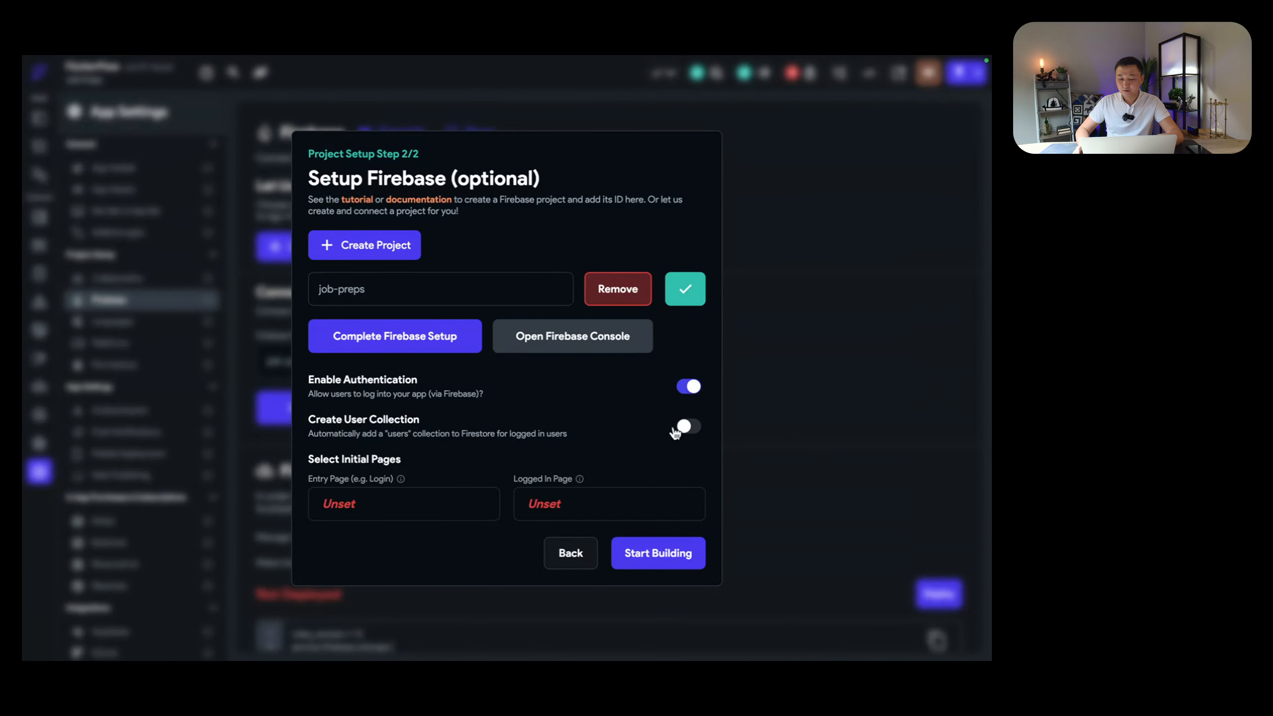
click(690, 427)
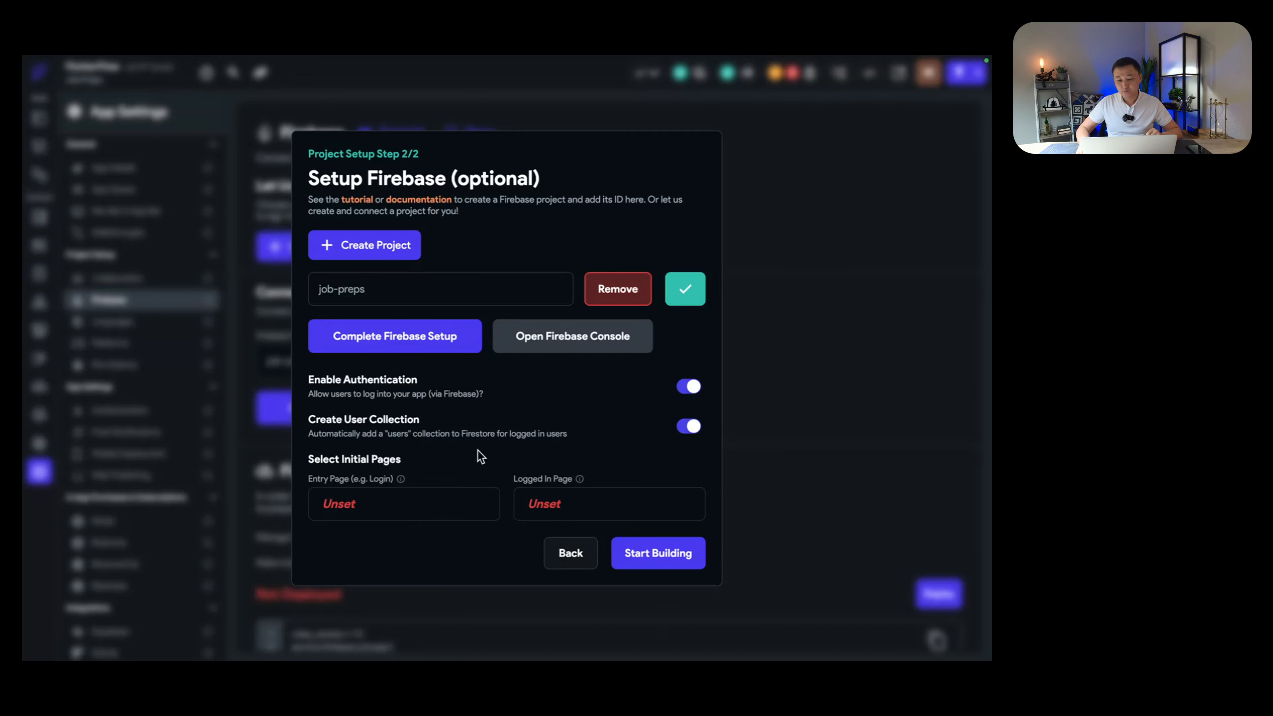
Step: Open the New Page template gallery from the Entry Page field and browse the Auth templates
click(352, 503)
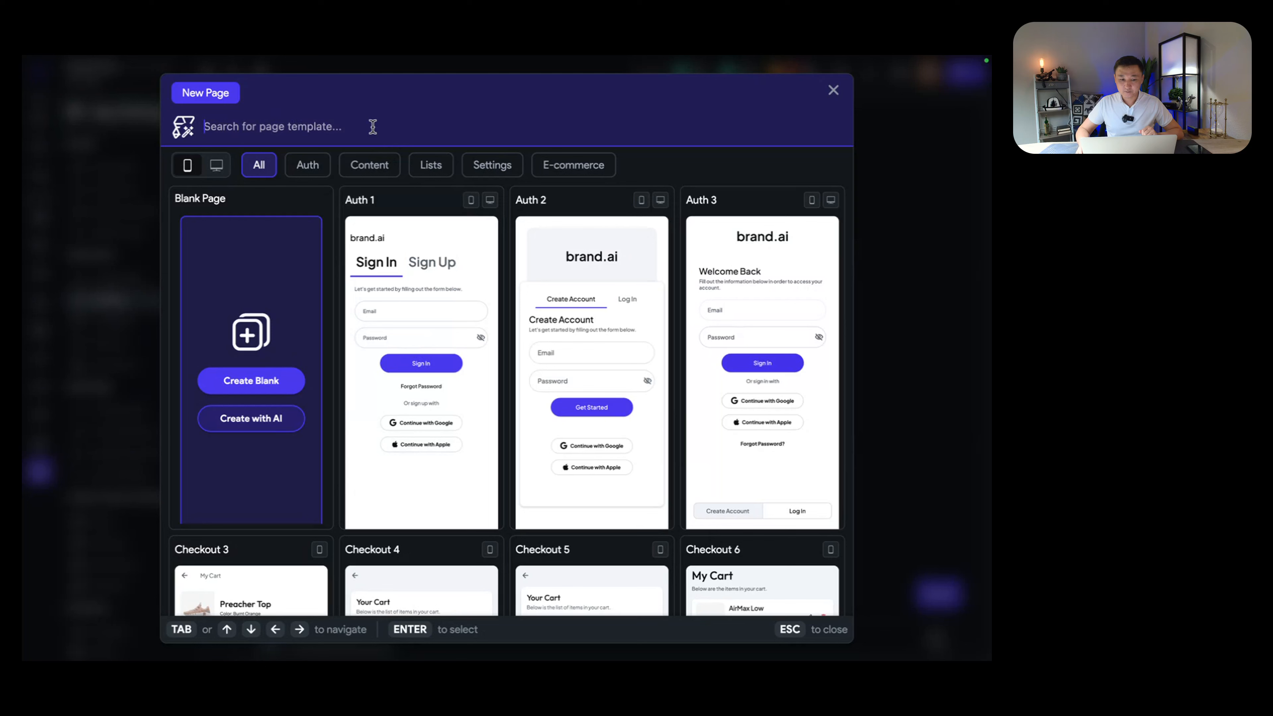
mouse_move(445, 208)
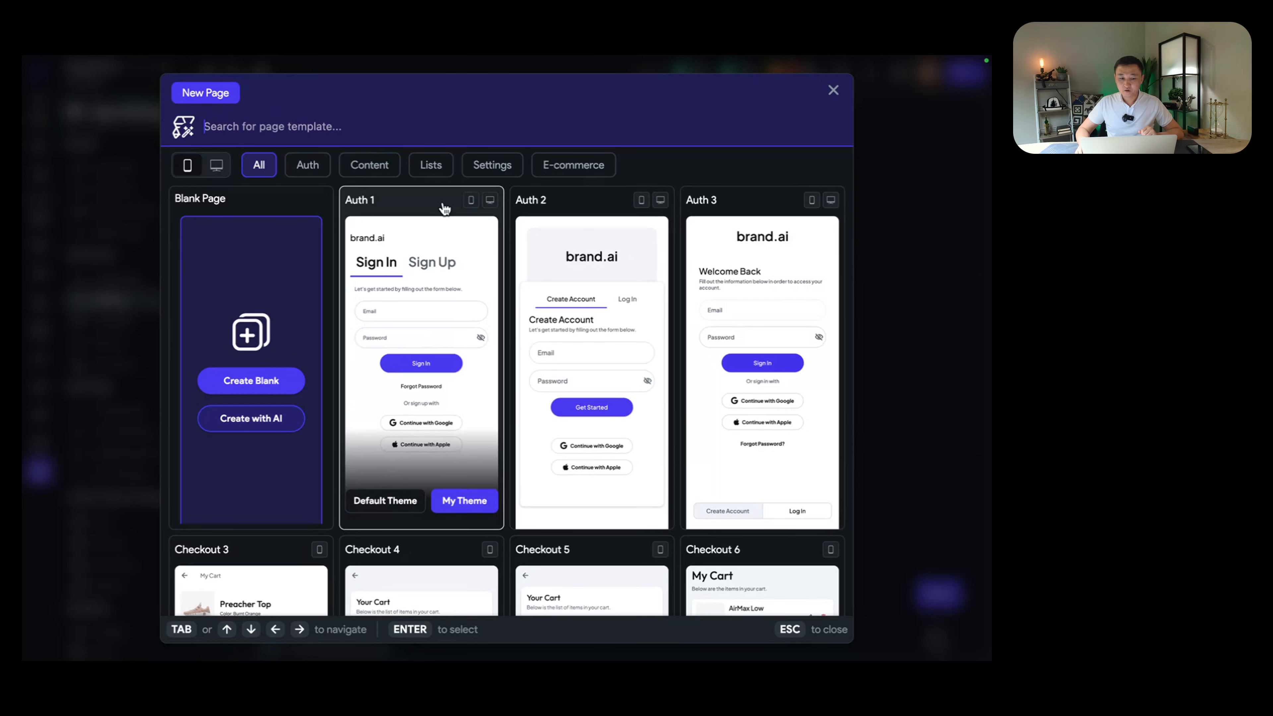
mouse_move(531, 213)
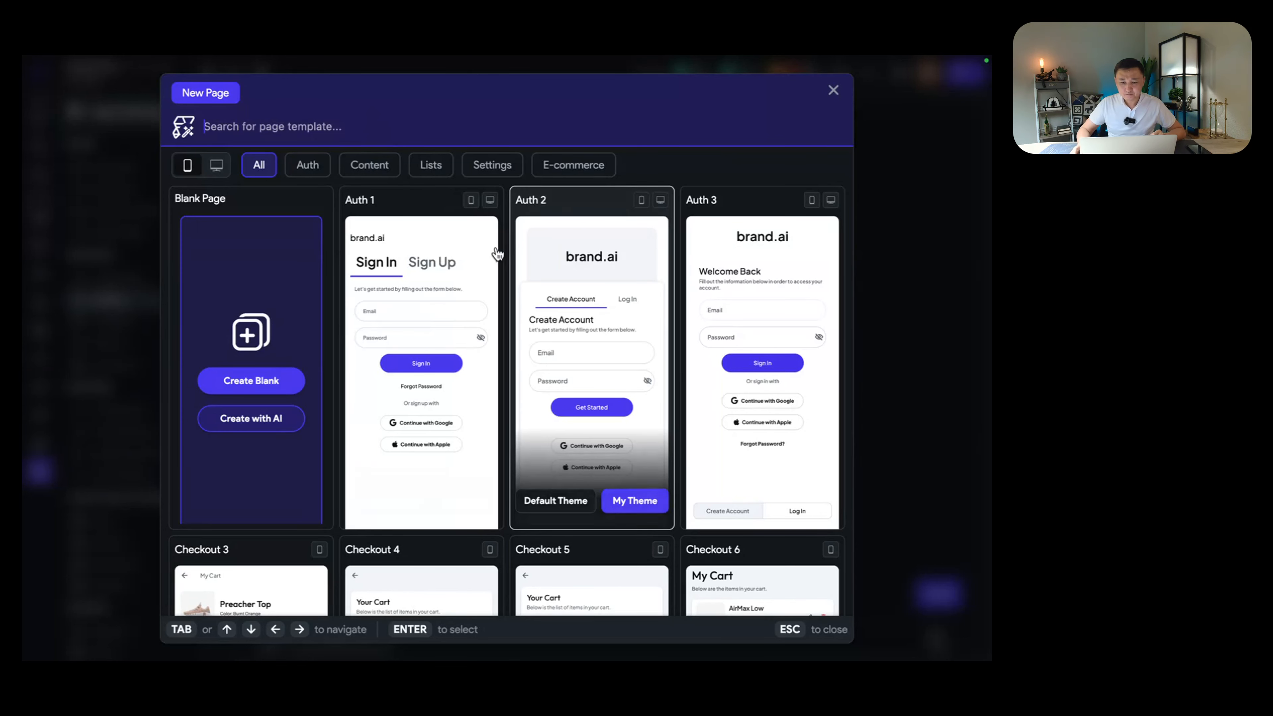
scroll(612, 261, down, 3)
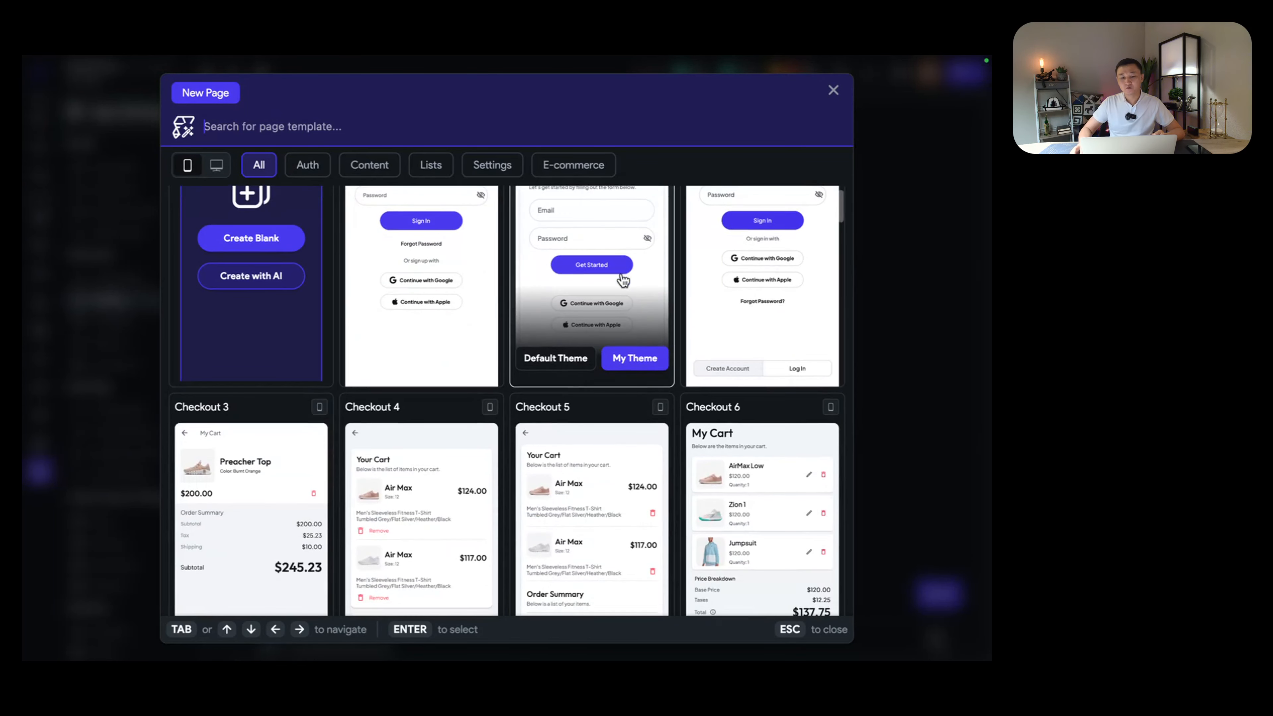
scroll(609, 319, up, 3)
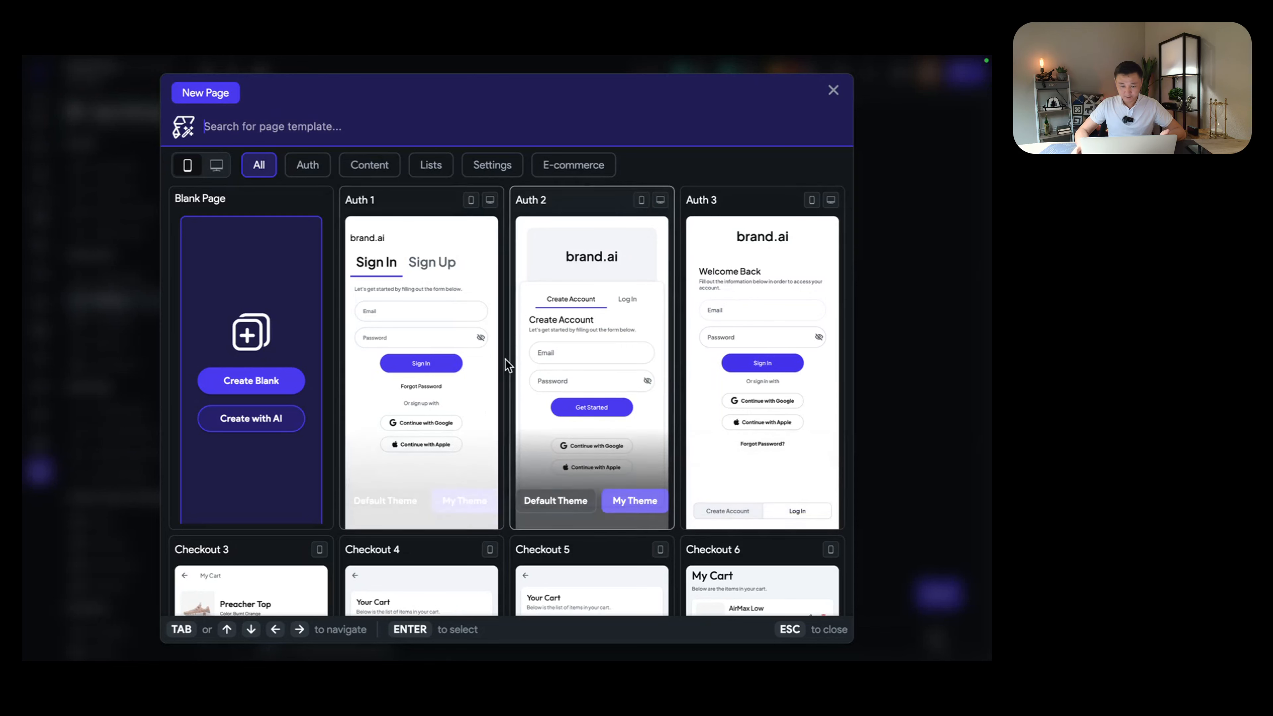
click(269, 383)
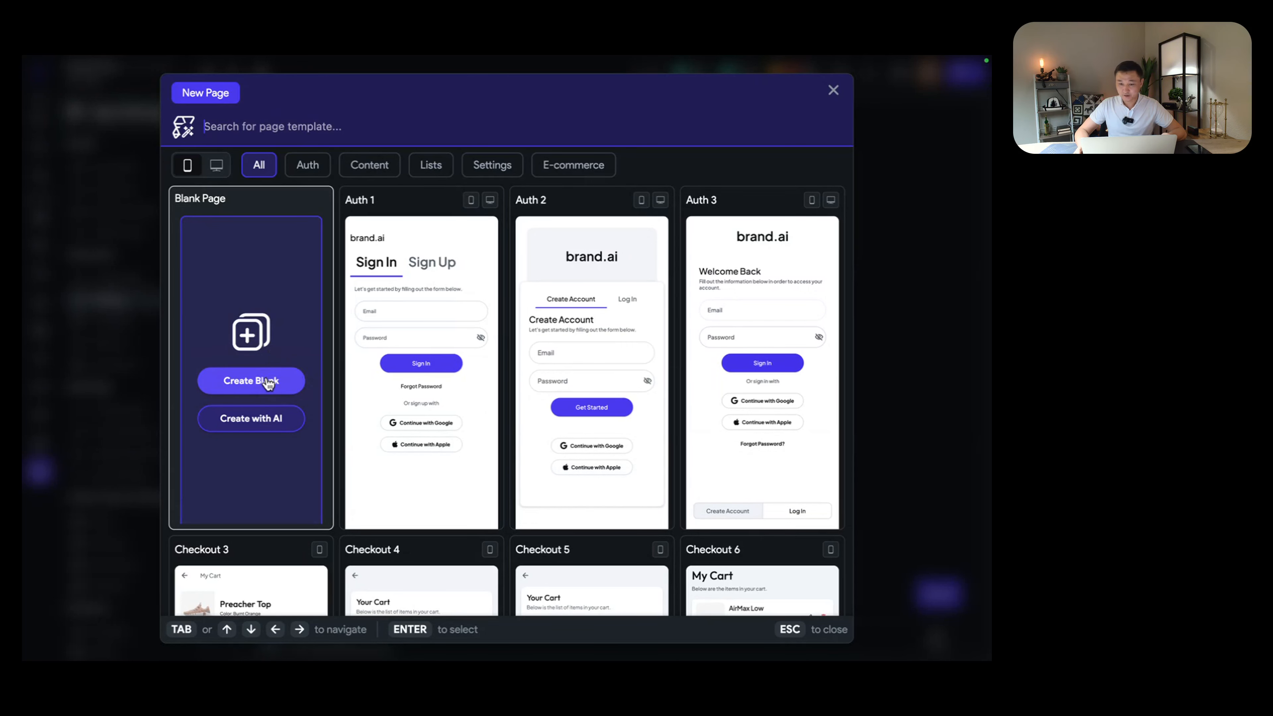
mouse_move(461, 312)
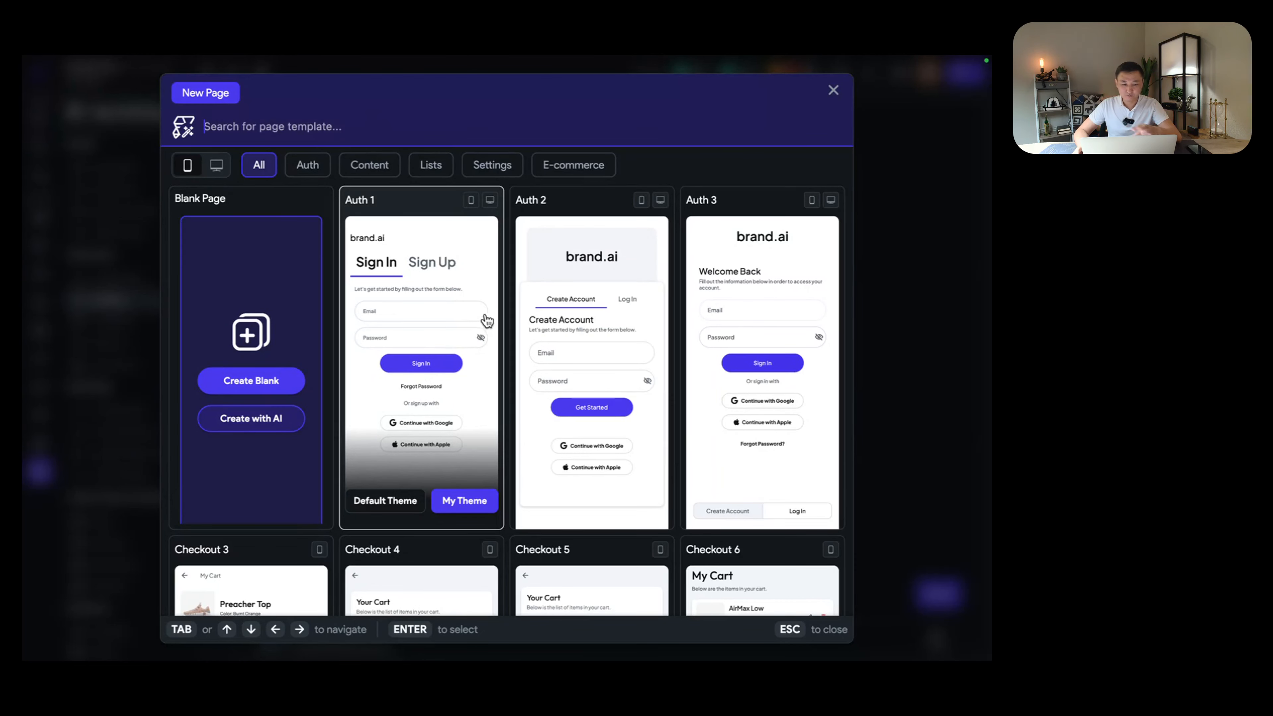
Step: Create a page named loginPage from the Auth 1 template as the entry page
click(466, 497)
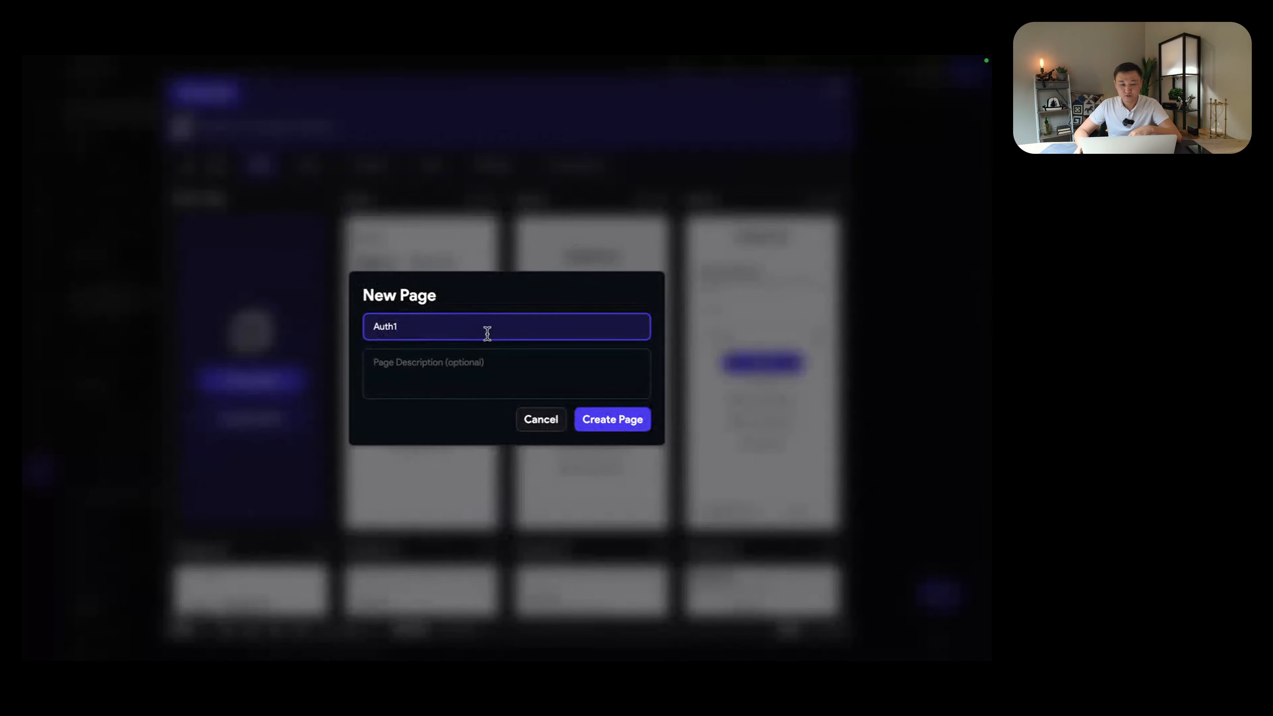
key(ctrl+a)
key(BackSpace)
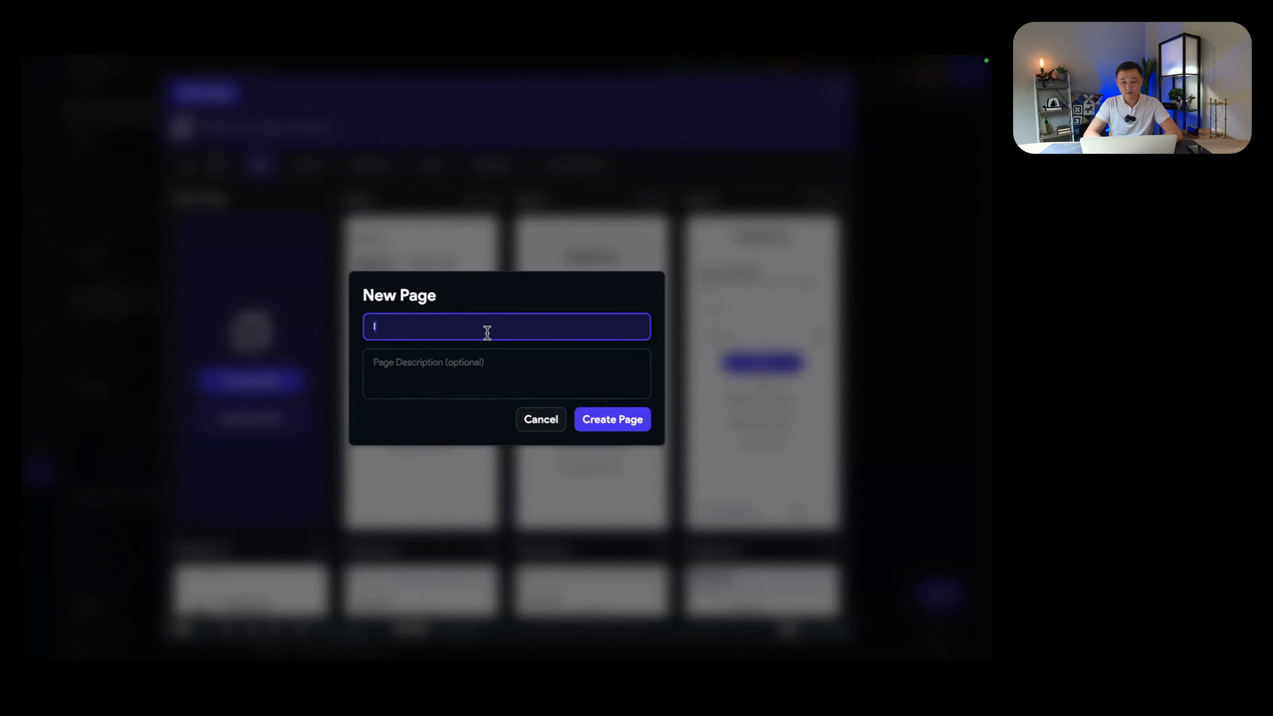
text(loginPage)
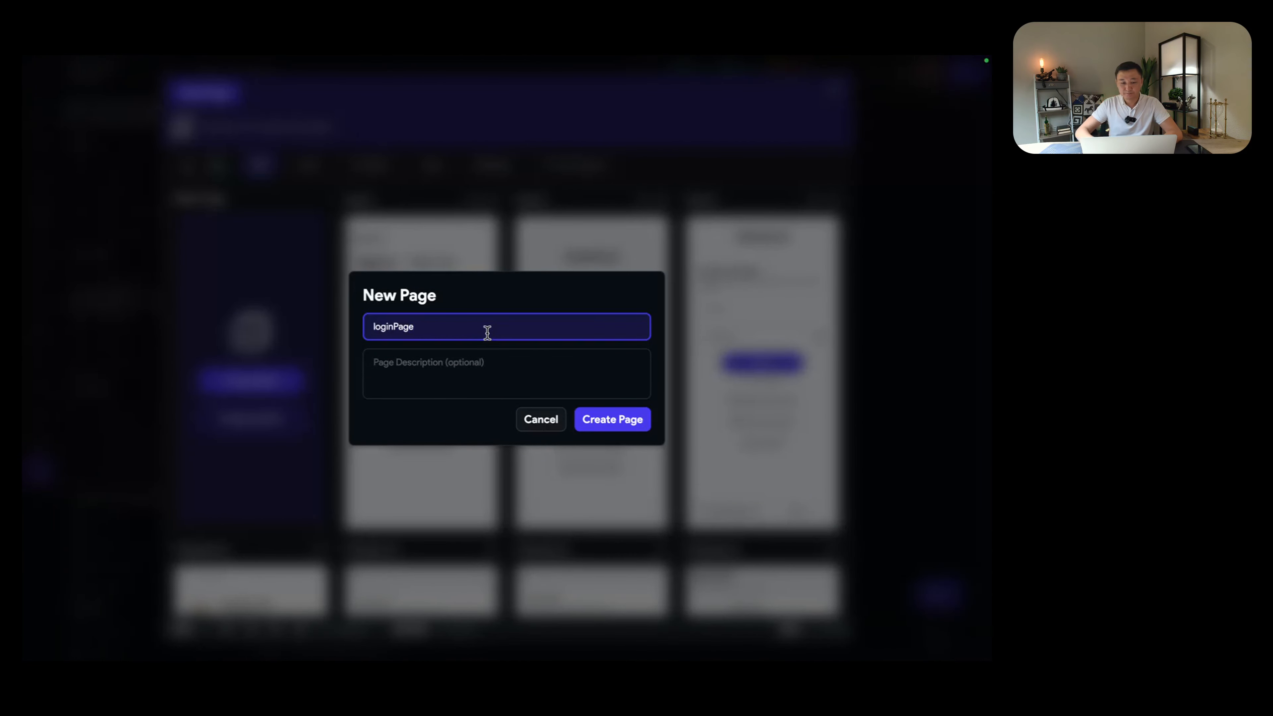
click(632, 429)
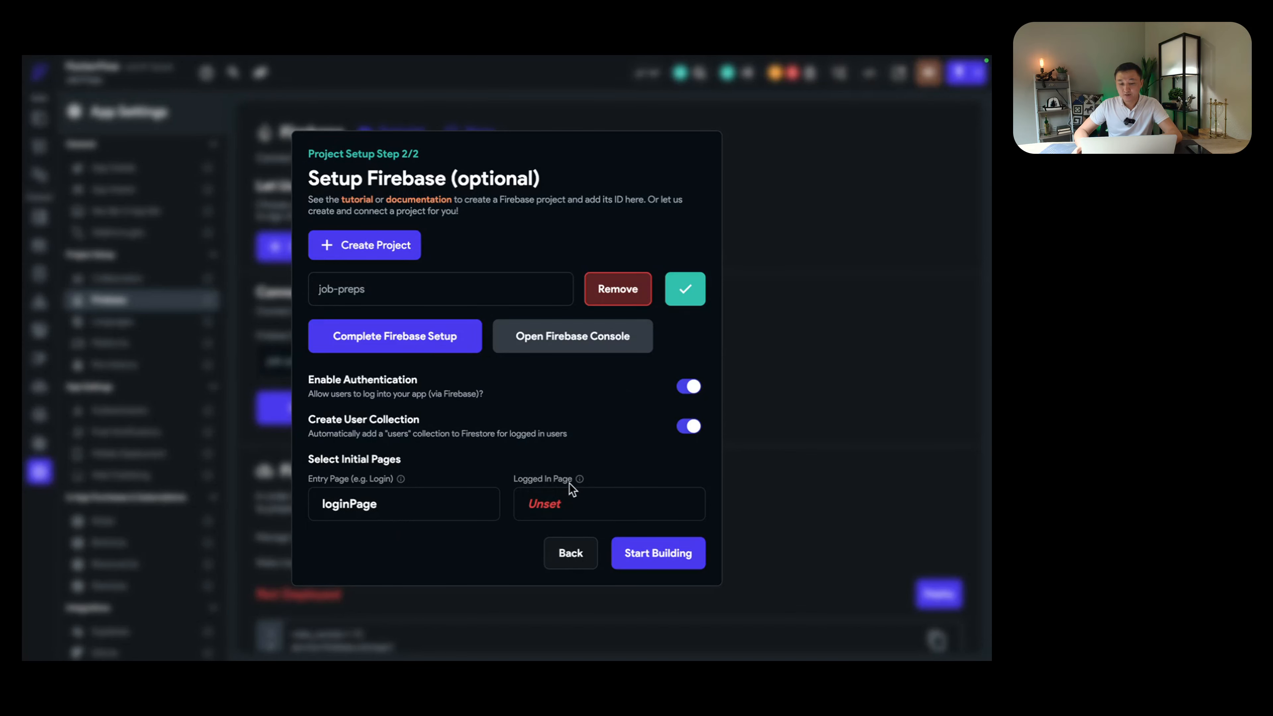
Step: Create a blank page named homePage for the Logged In Page
mouse_move(580, 479)
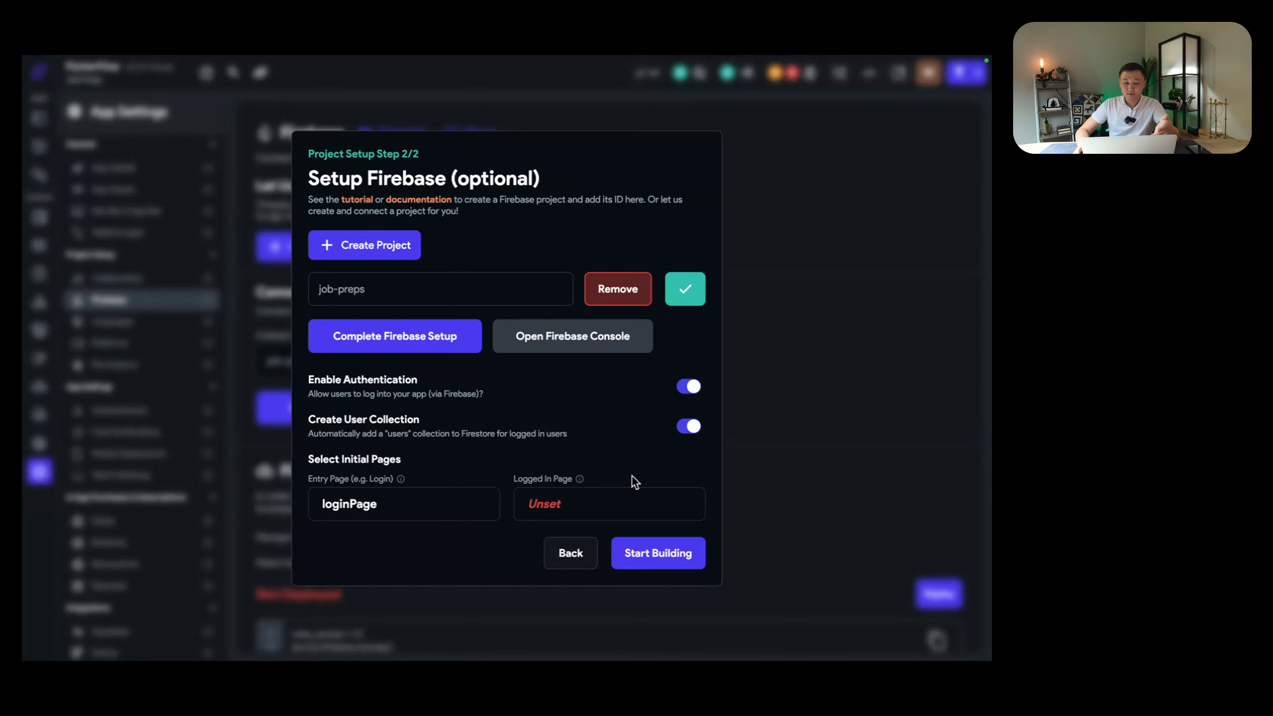
click(620, 509)
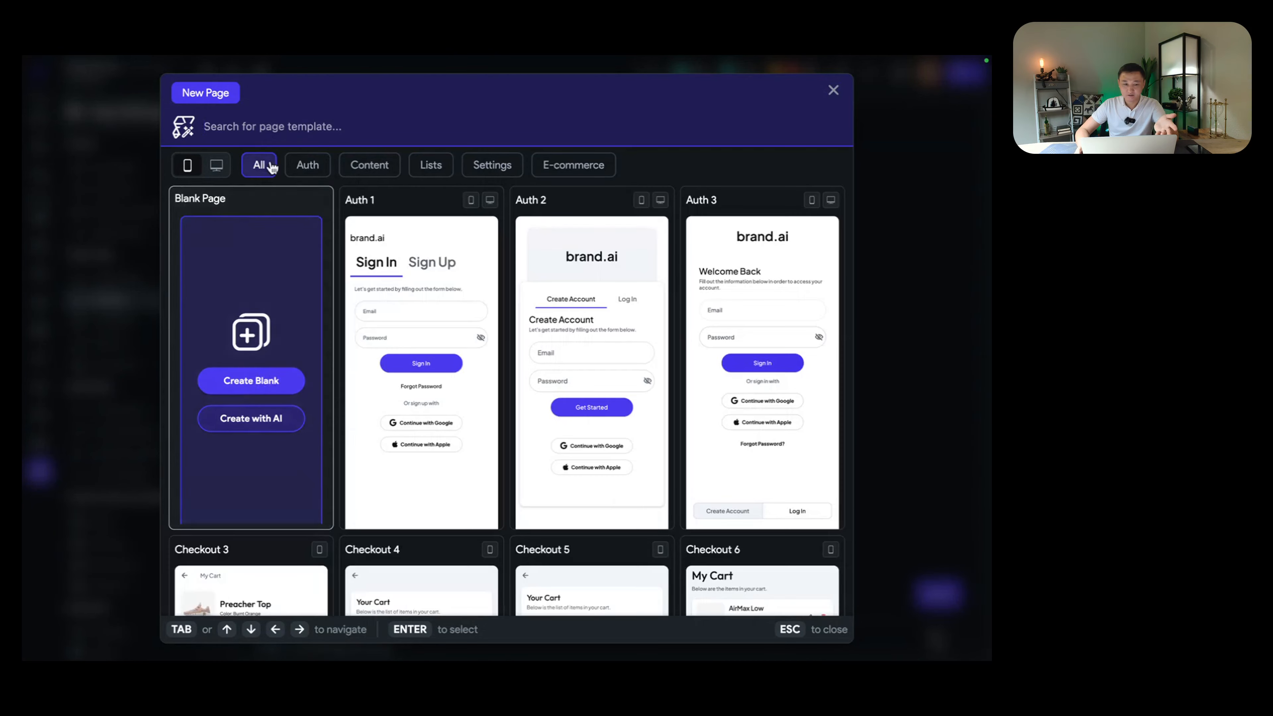
scroll(541, 378, down, 15)
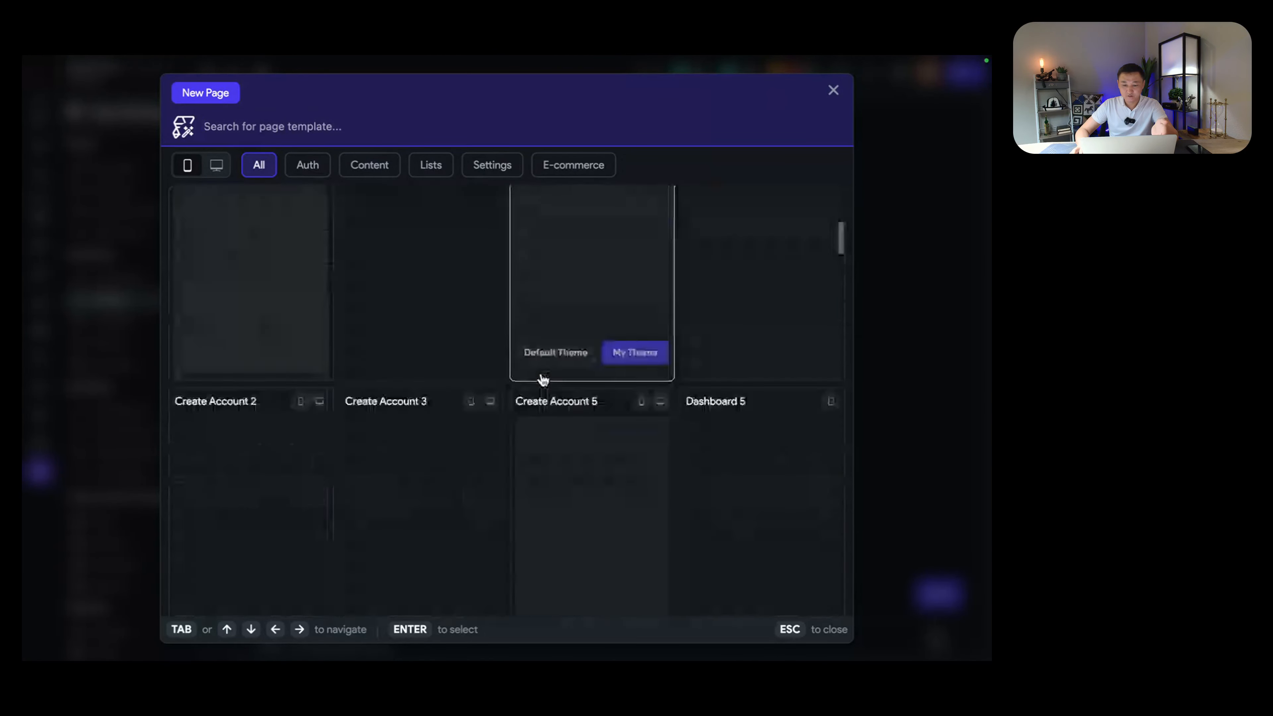
scroll(543, 380, up, 15)
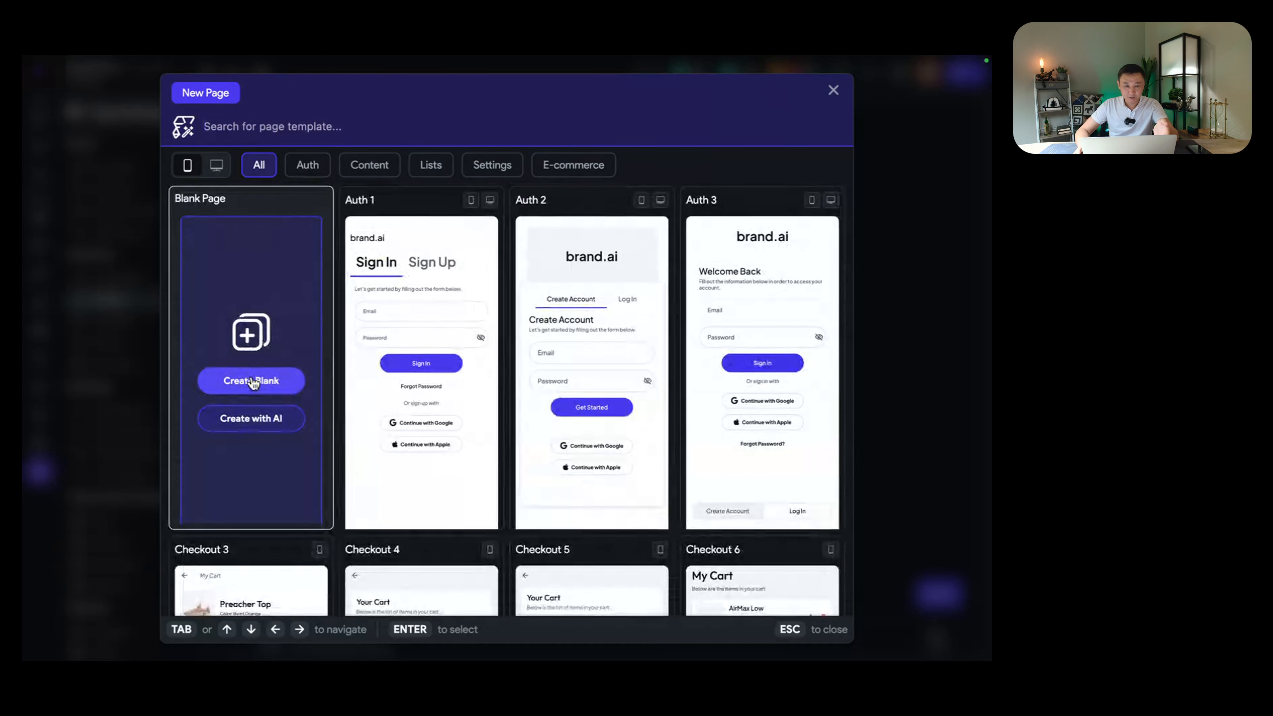
click(253, 381)
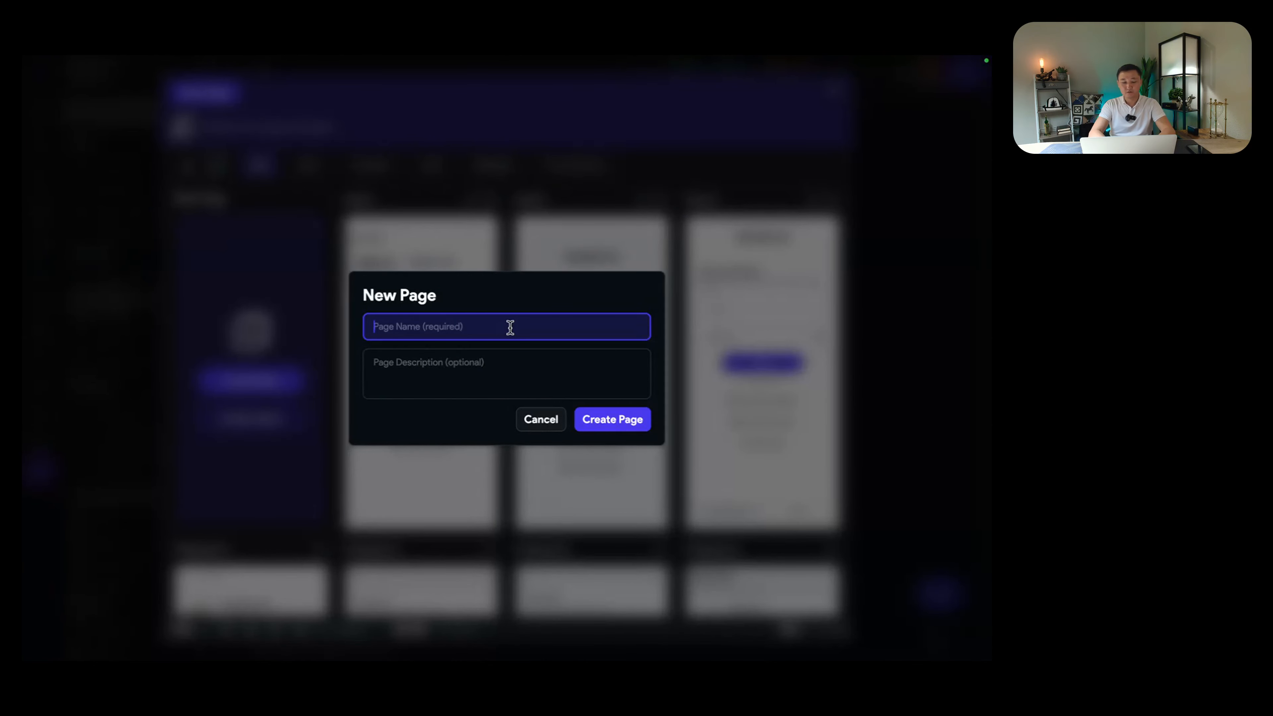
text(homePage)
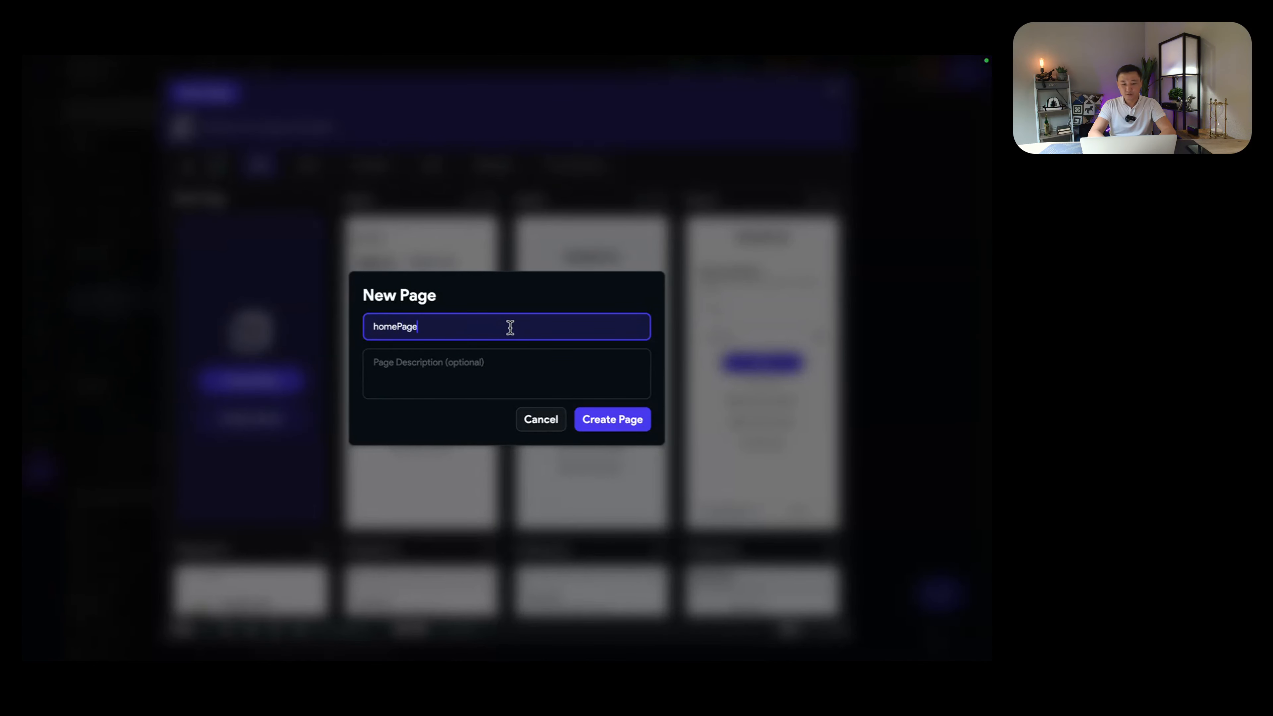
click(613, 423)
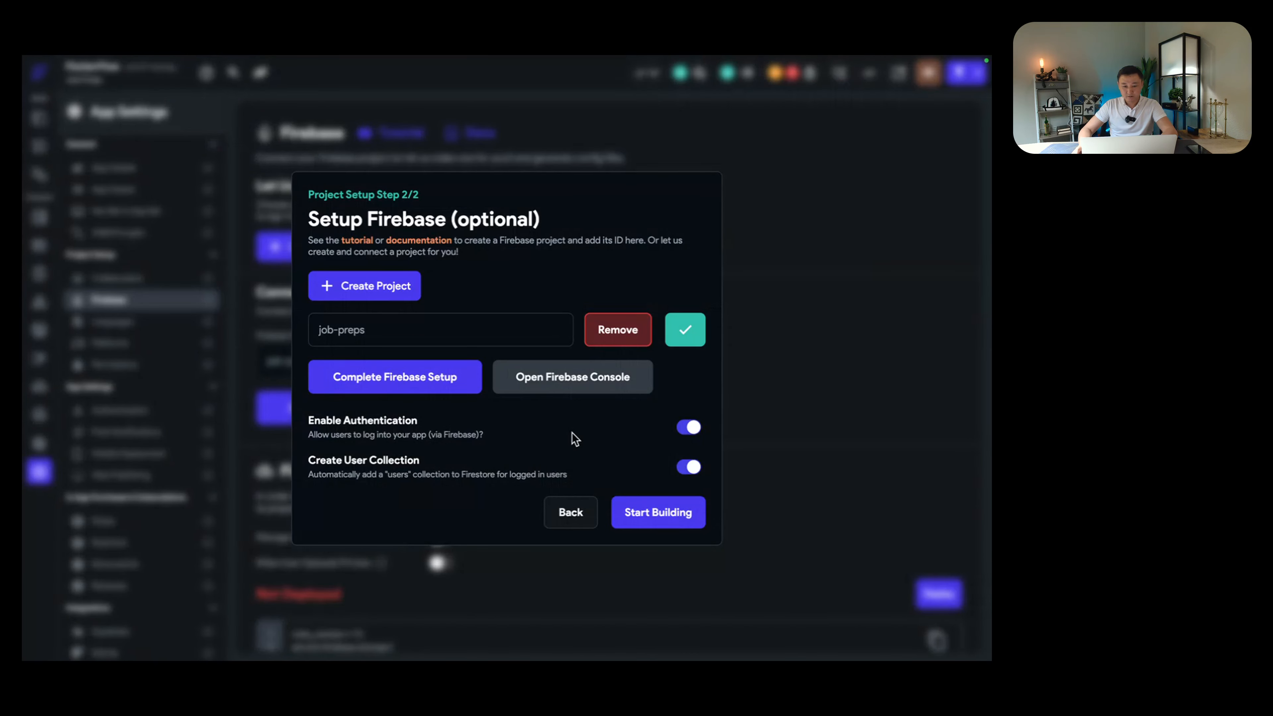
Step: Finish setup and generate config files for package com.mycompany.jobpreps, nickname Job Preps
click(652, 507)
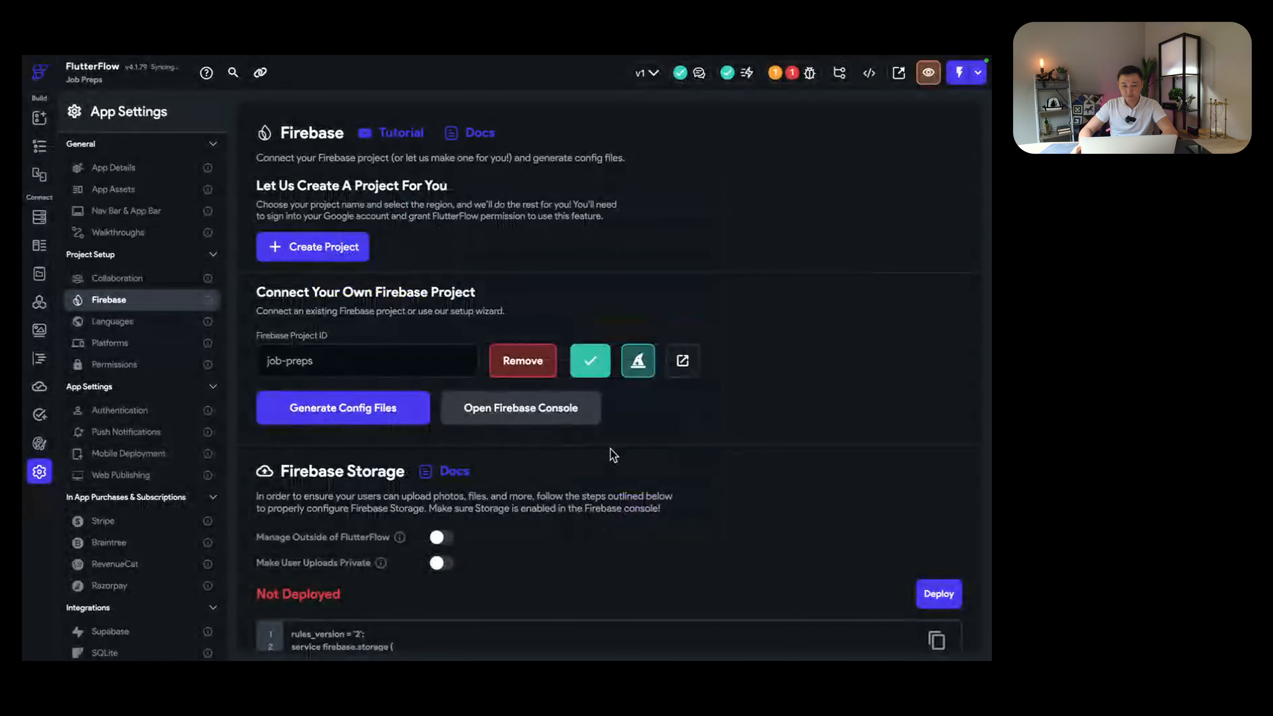
scroll(630, 455, down, 2)
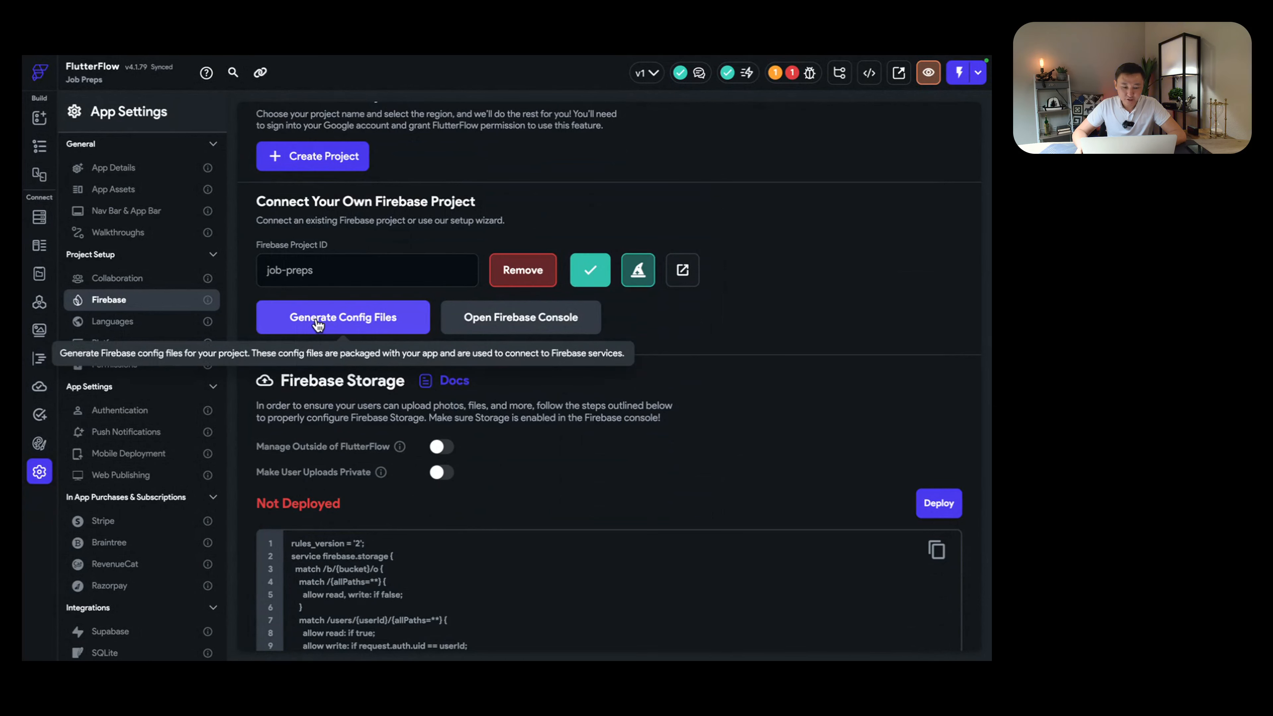
click(360, 326)
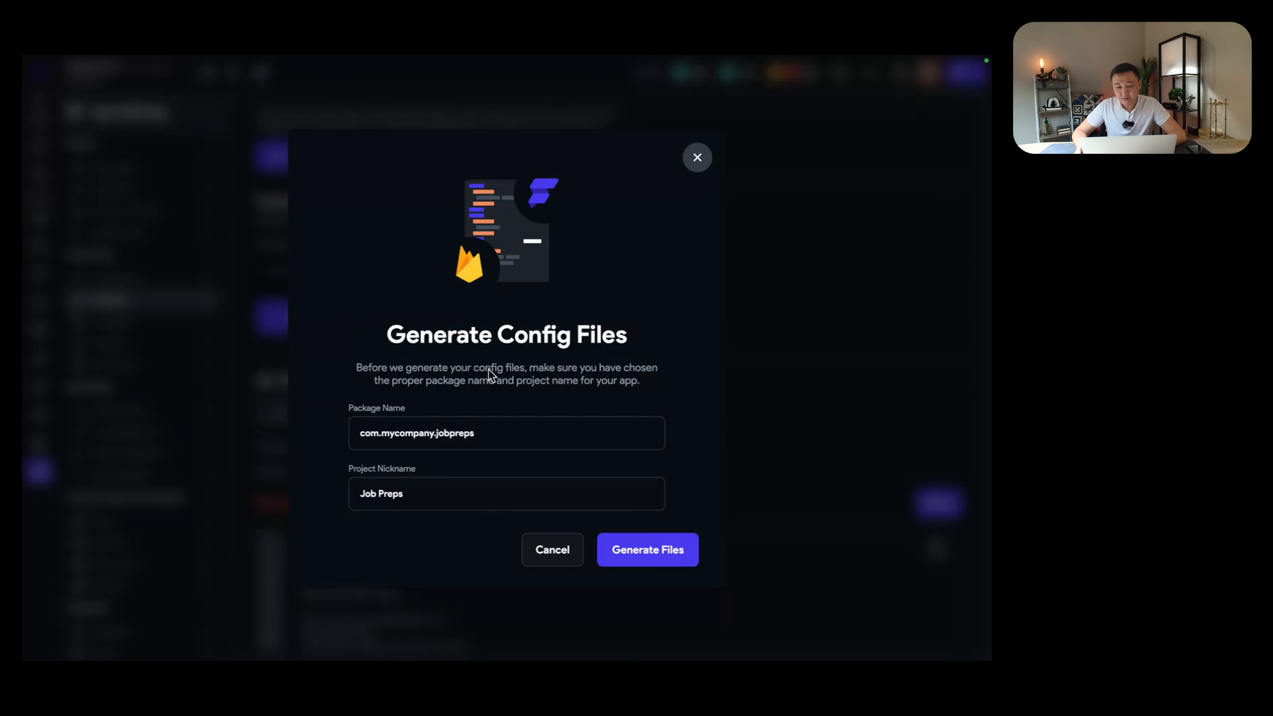
click(665, 558)
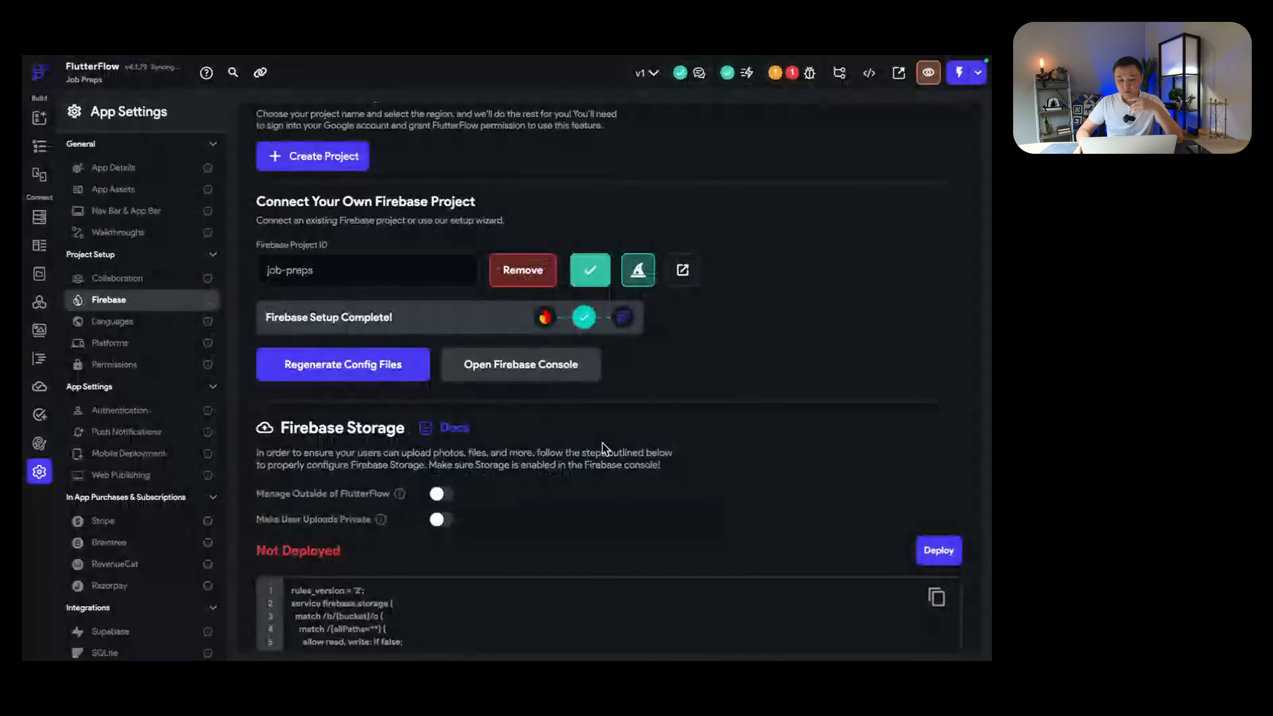
scroll(567, 437, down, 1)
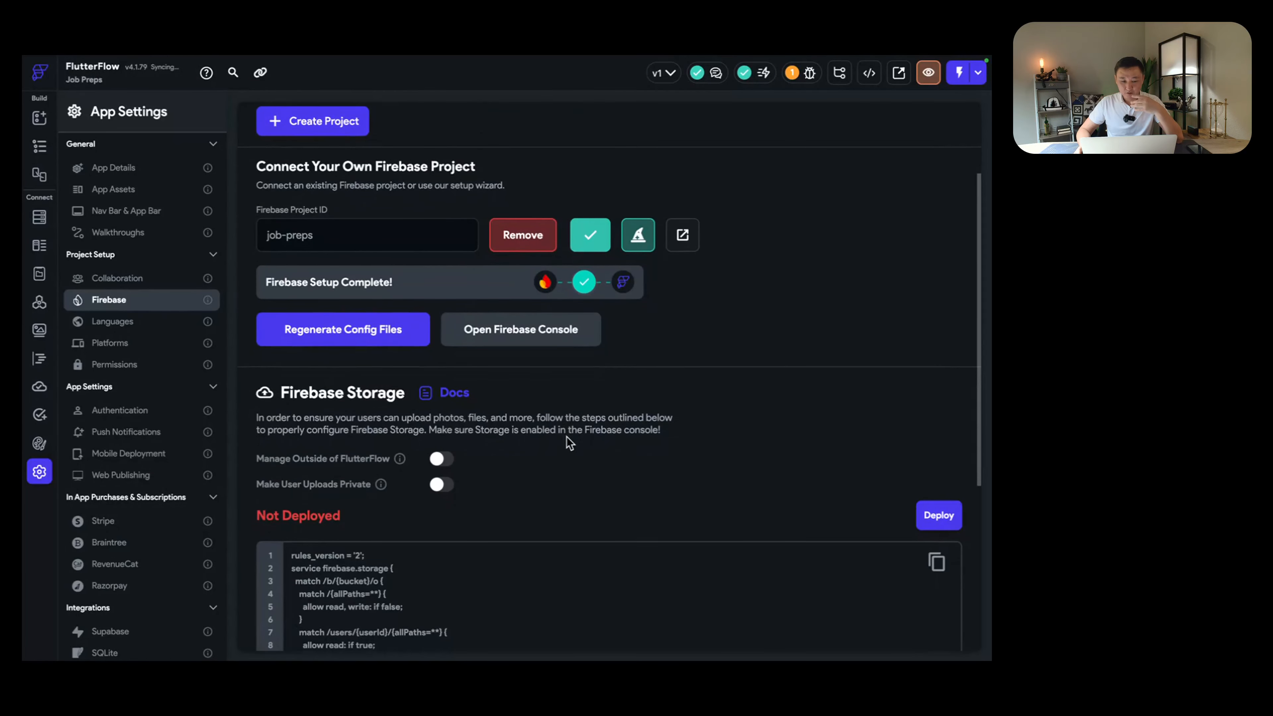
scroll(556, 433, down, 3)
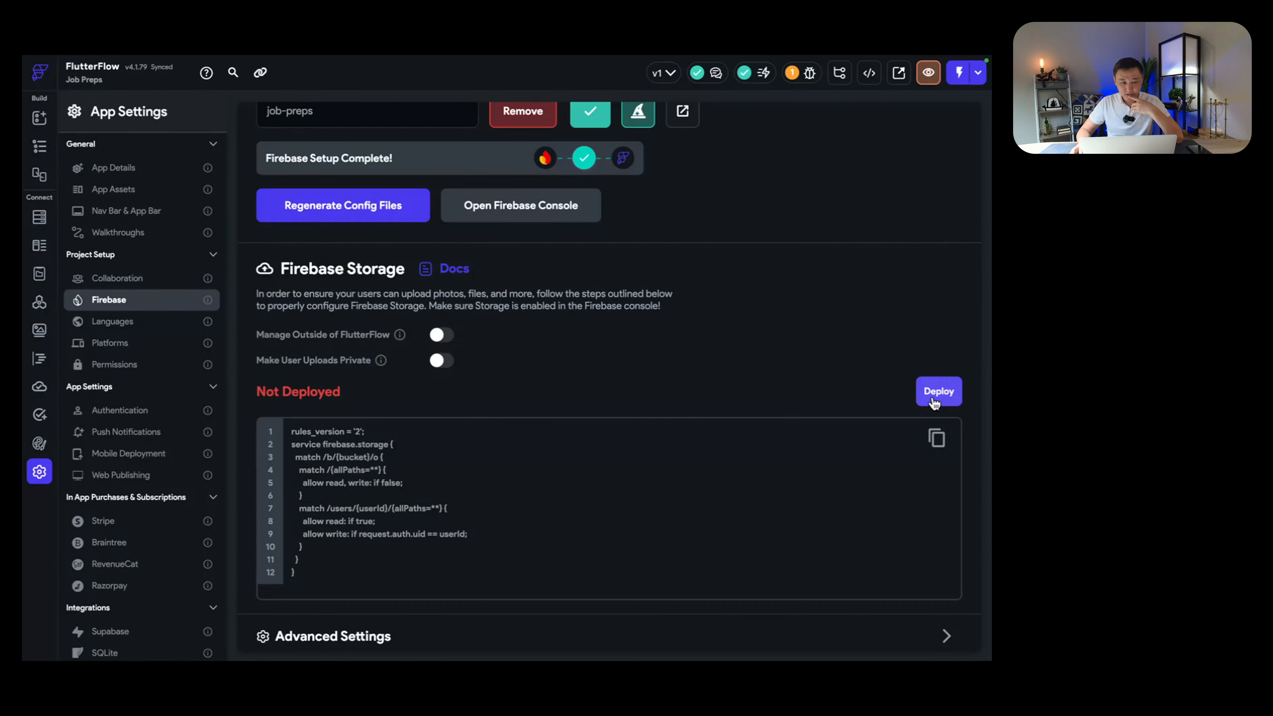
Step: Deploy and confirm the default Firebase Storage rules until the status reads Deployed
scroll(677, 386, up, 5)
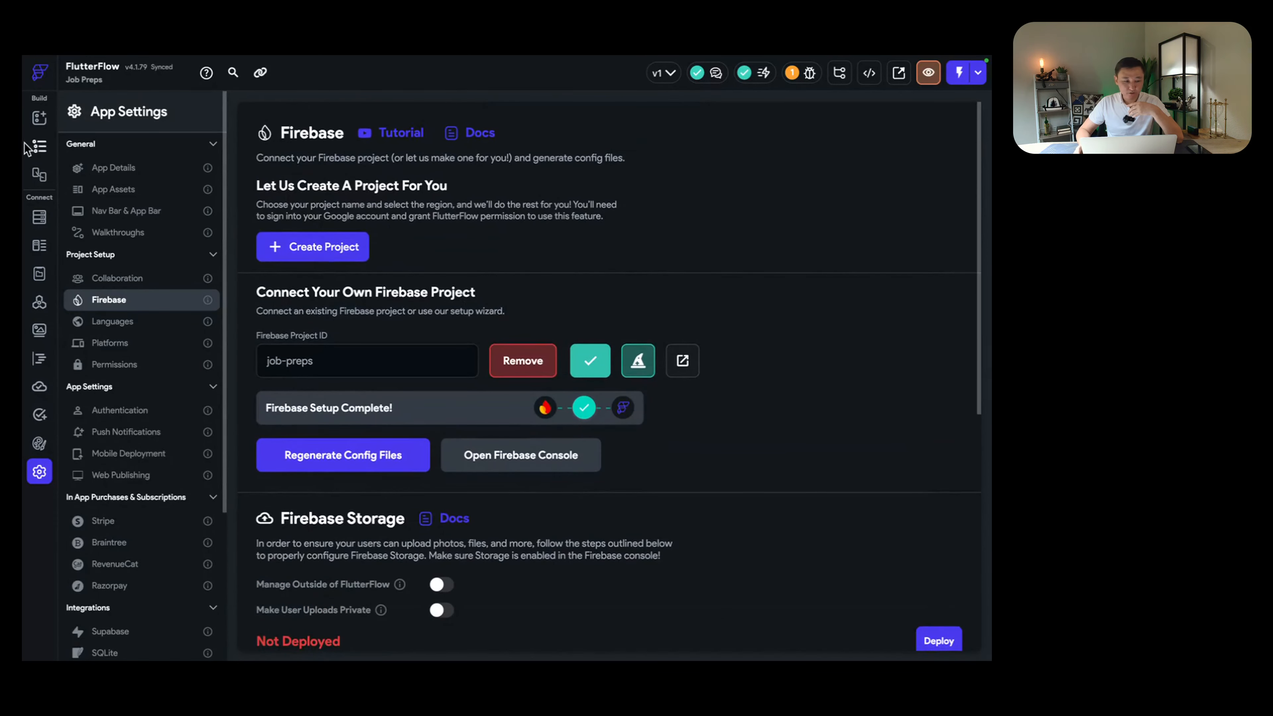
scroll(619, 398, down, 5)
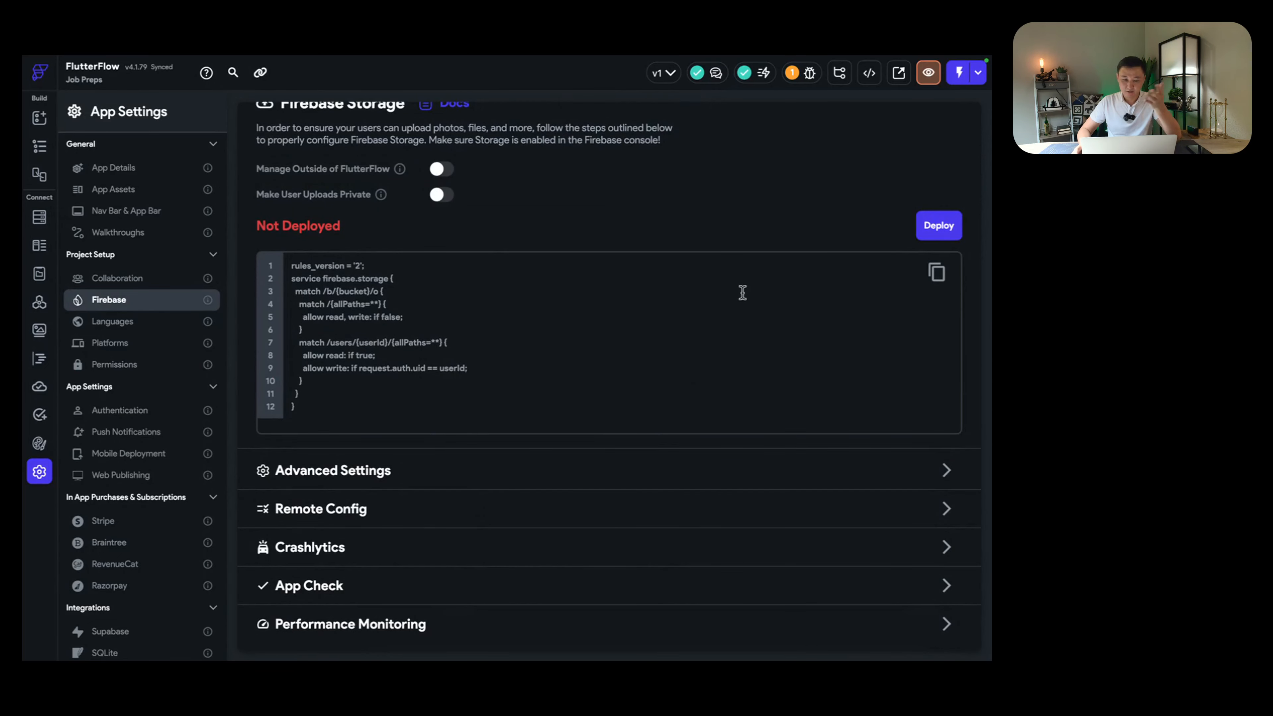
click(921, 230)
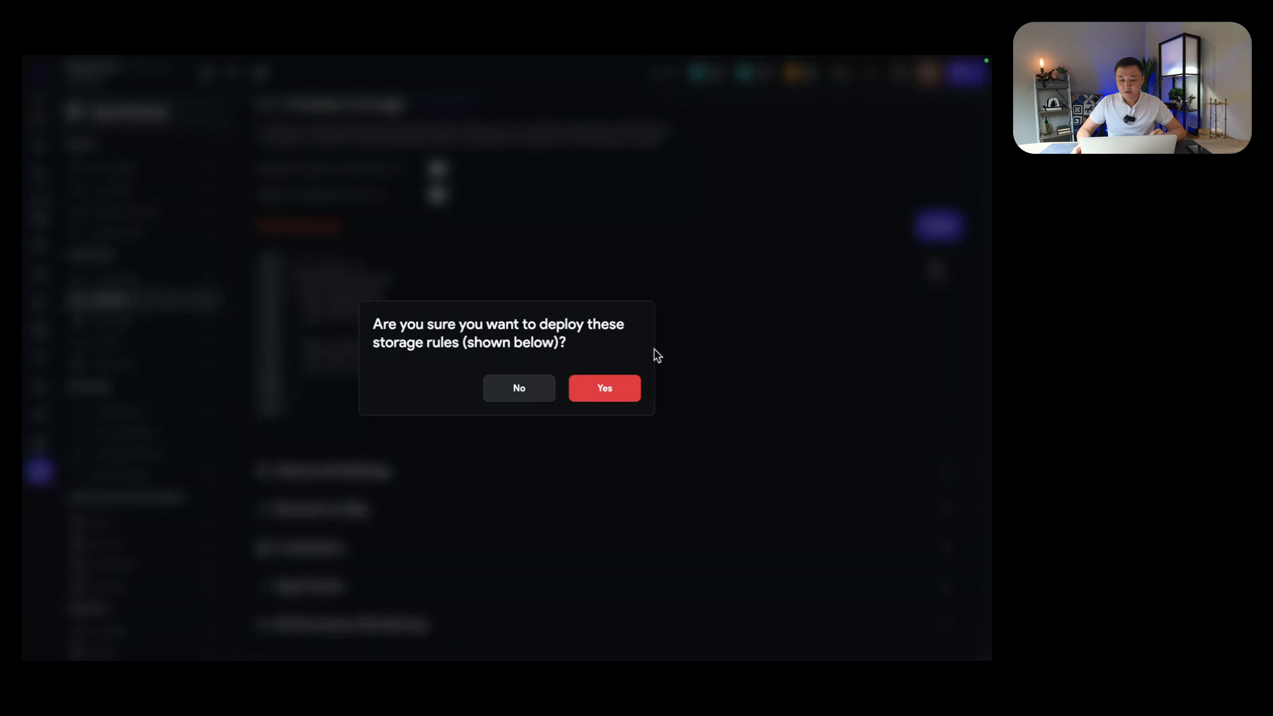
click(605, 394)
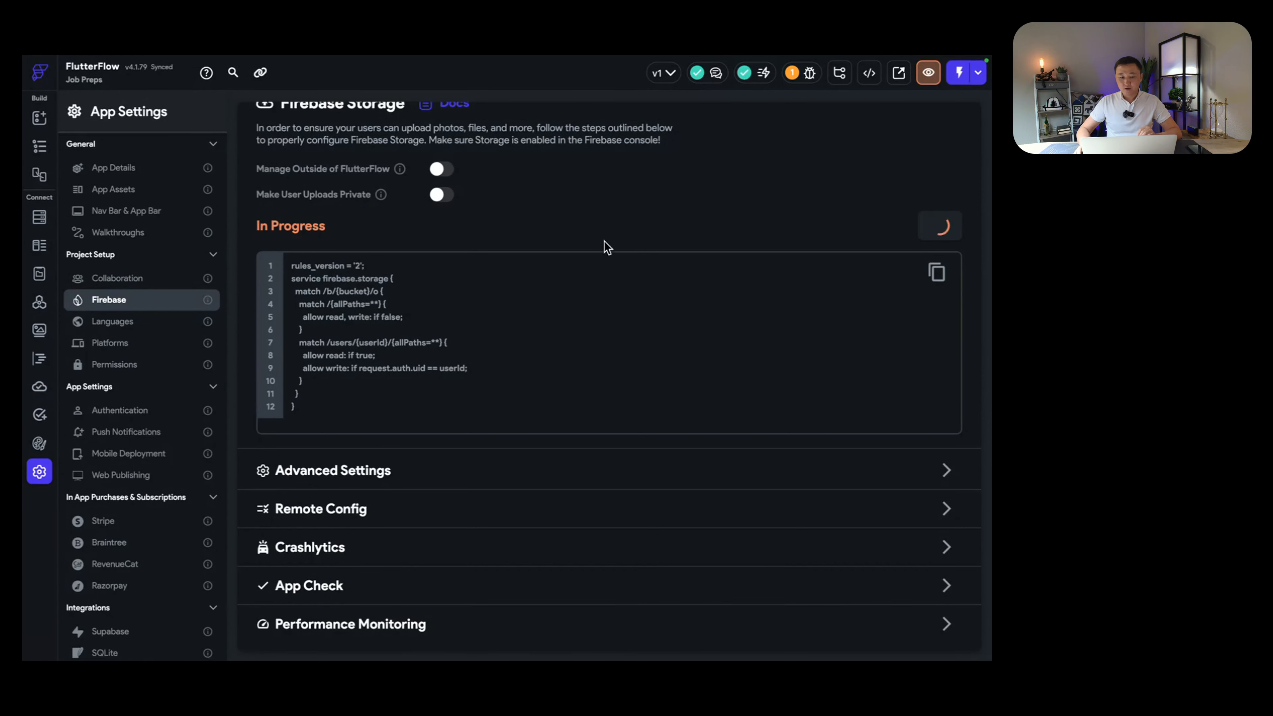
scroll(601, 246, up, 3)
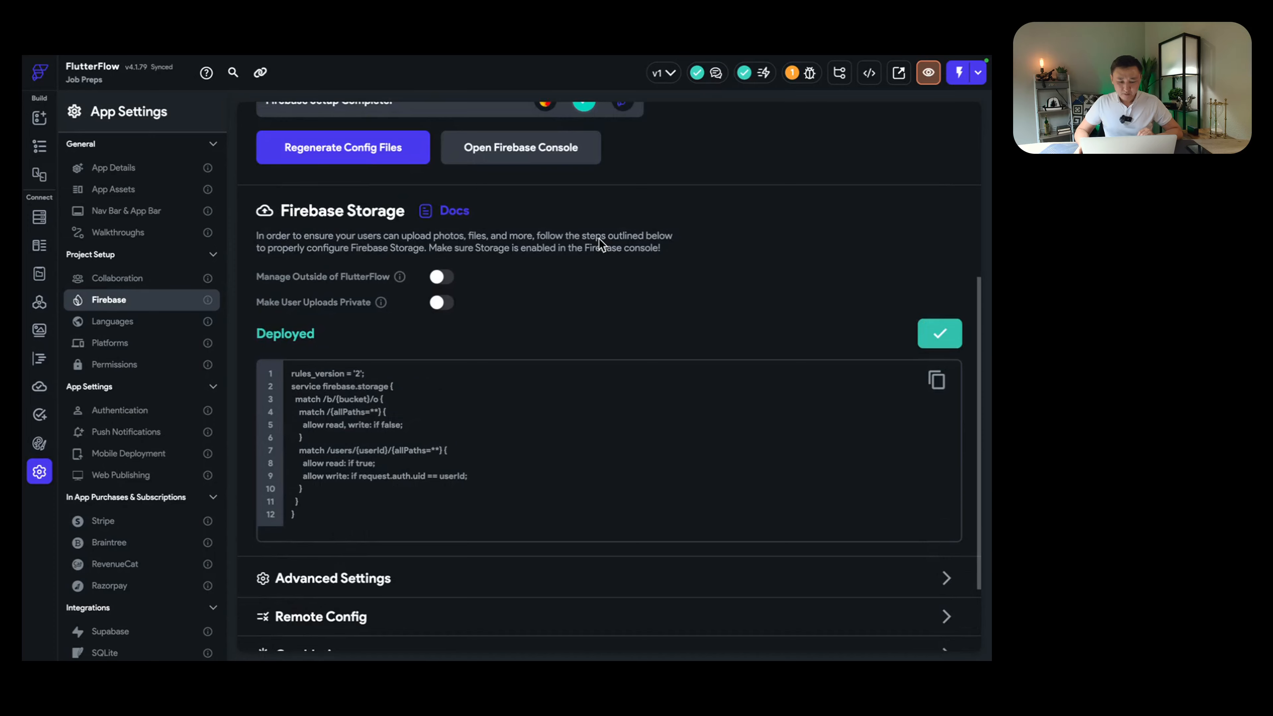
scroll(598, 241, up, 6)
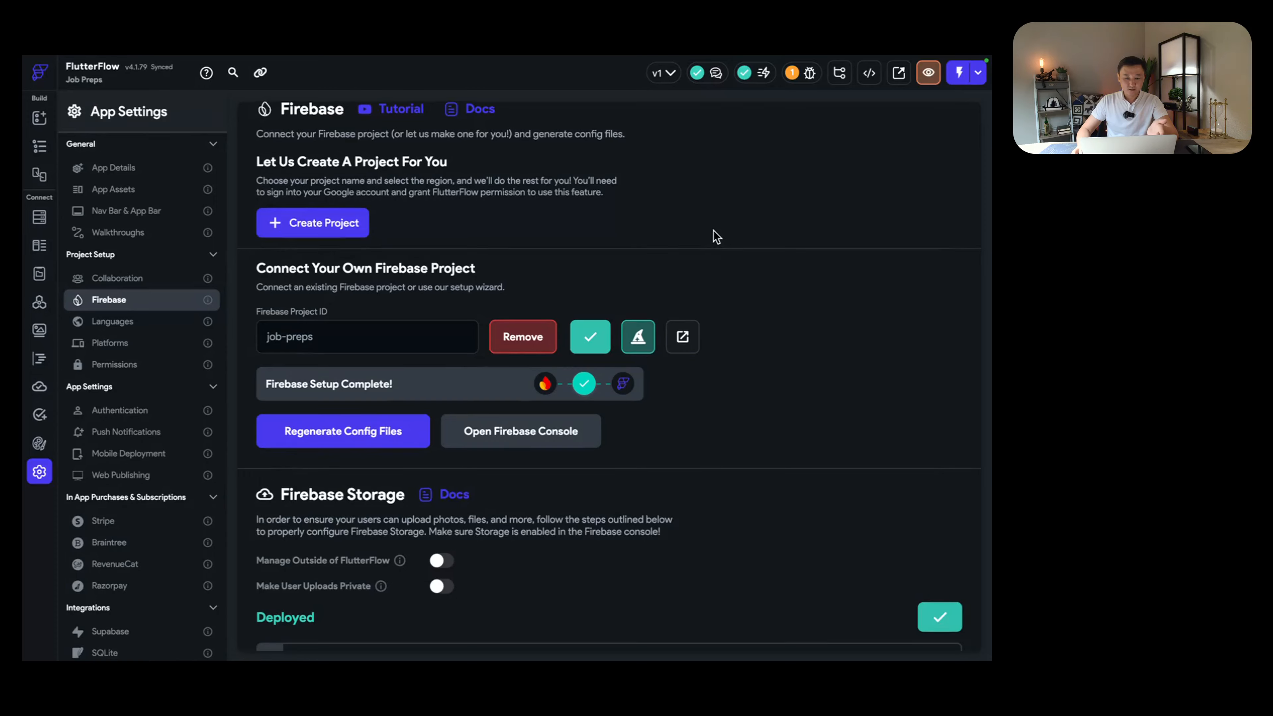
scroll(715, 238, down, 5)
scroll(734, 250, up, 5)
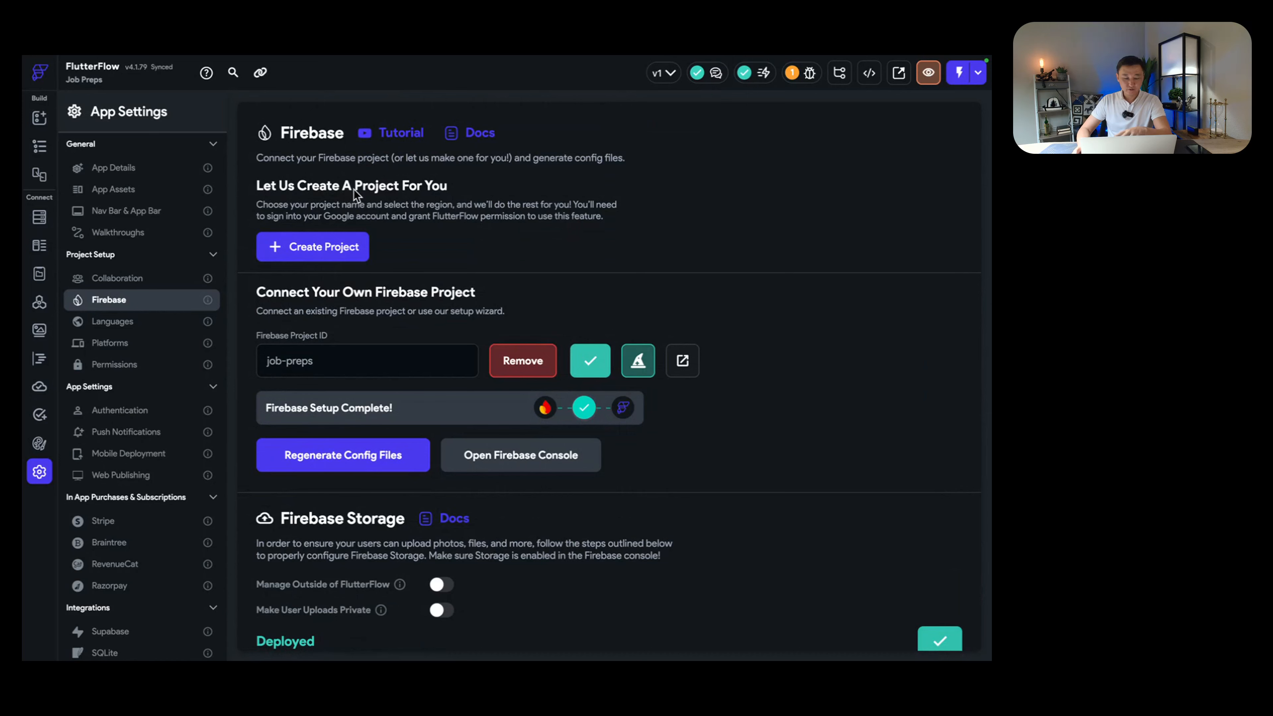
Step: Open the Page Selector and preview loginPage's Sign In and Sign Up forms
click(46, 148)
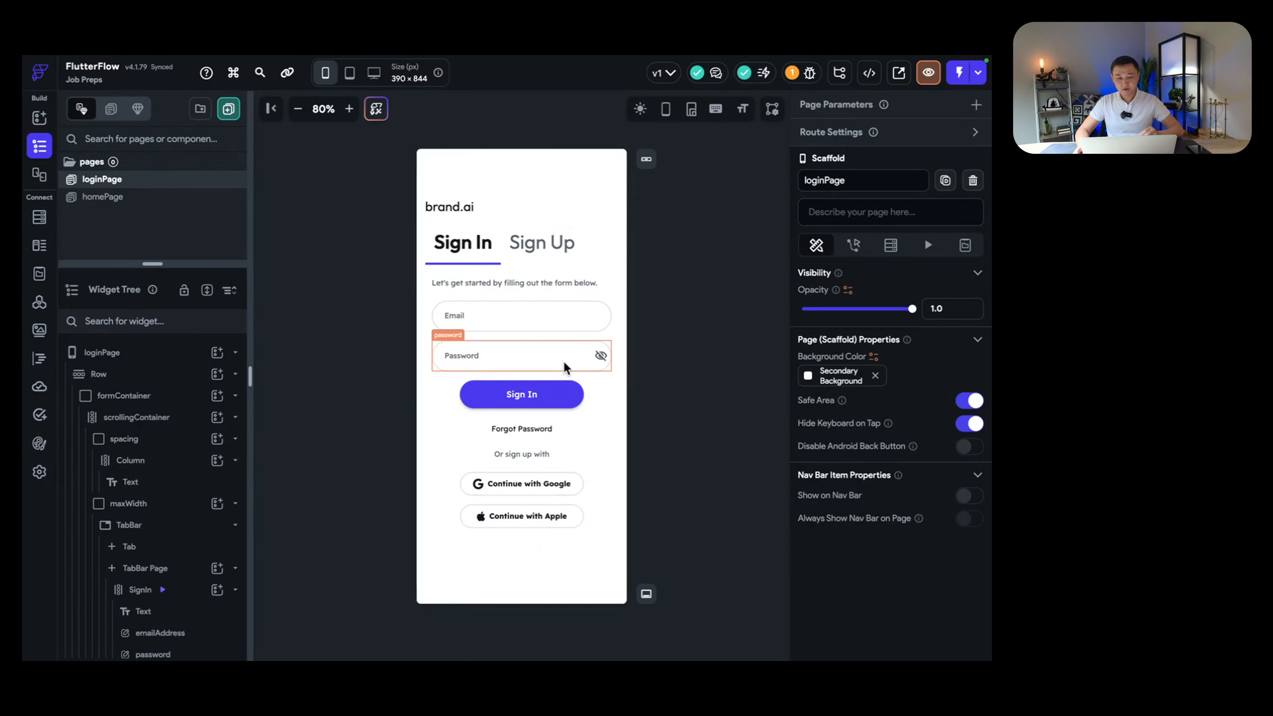
click(554, 246)
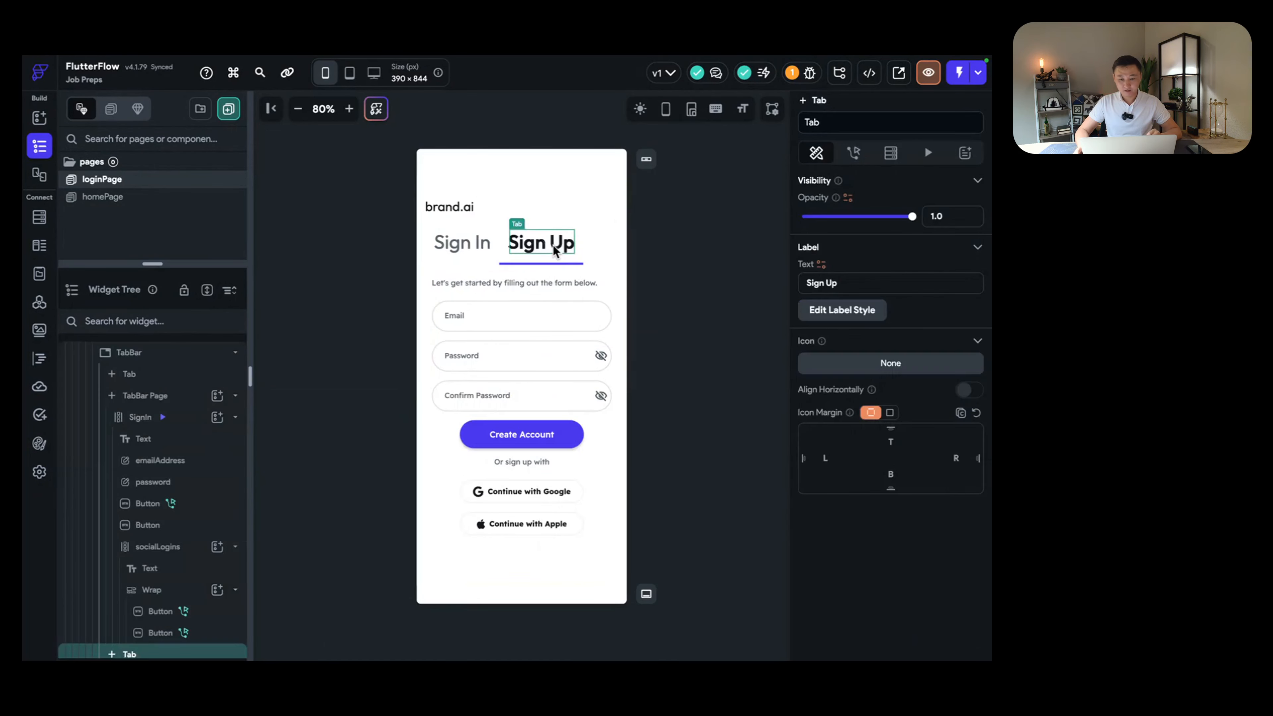
click(486, 242)
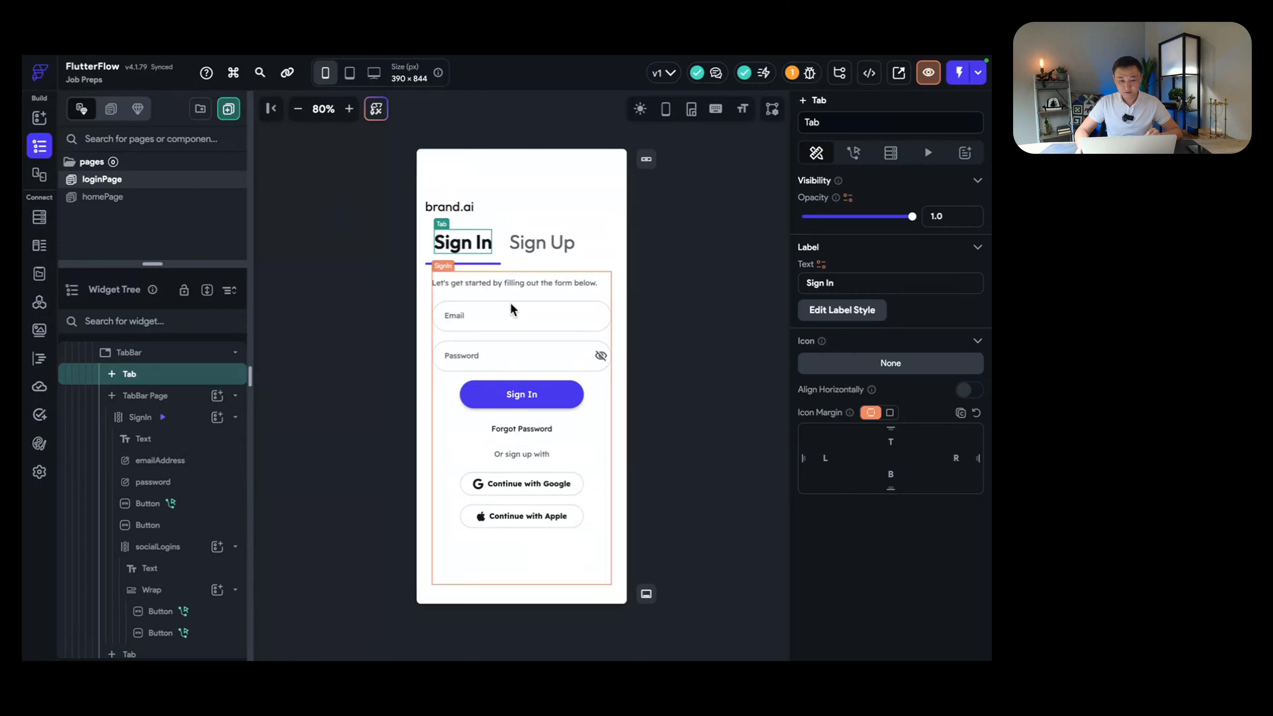
click(542, 245)
click(475, 243)
click(533, 248)
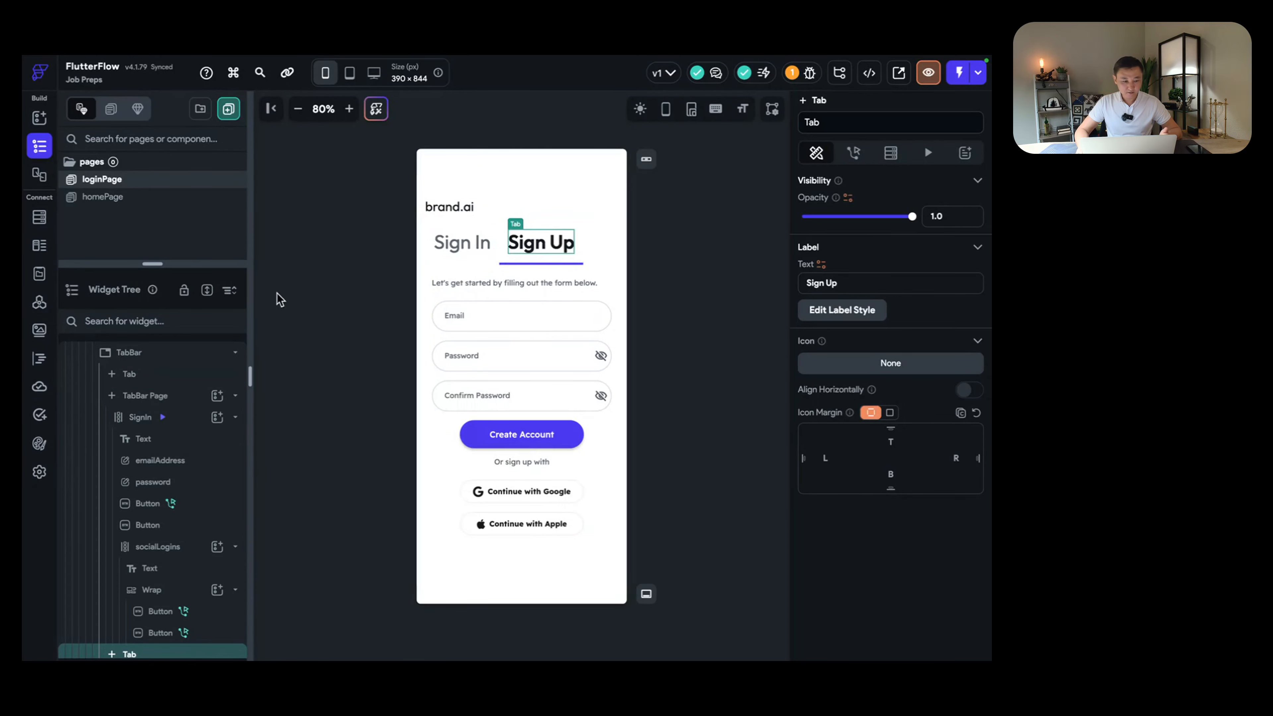
click(125, 198)
click(132, 181)
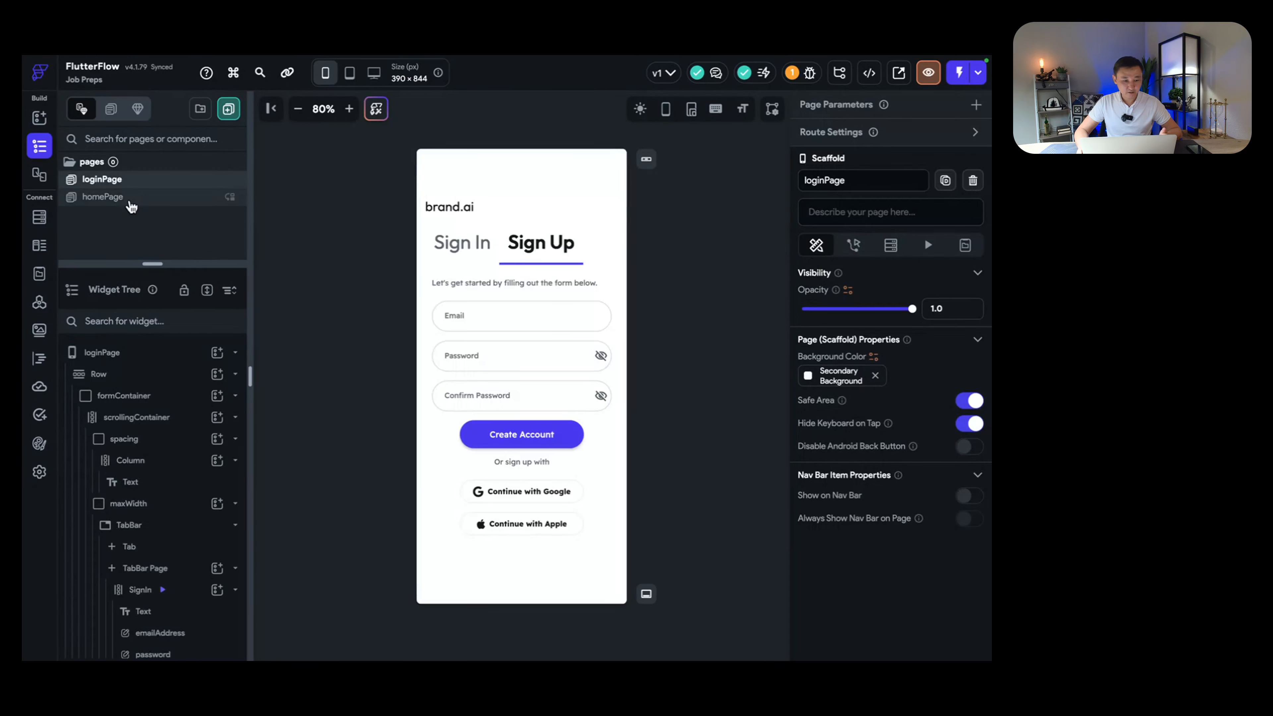
Step: Open homePage, delete its AppBar, and select the remaining Column
click(131, 199)
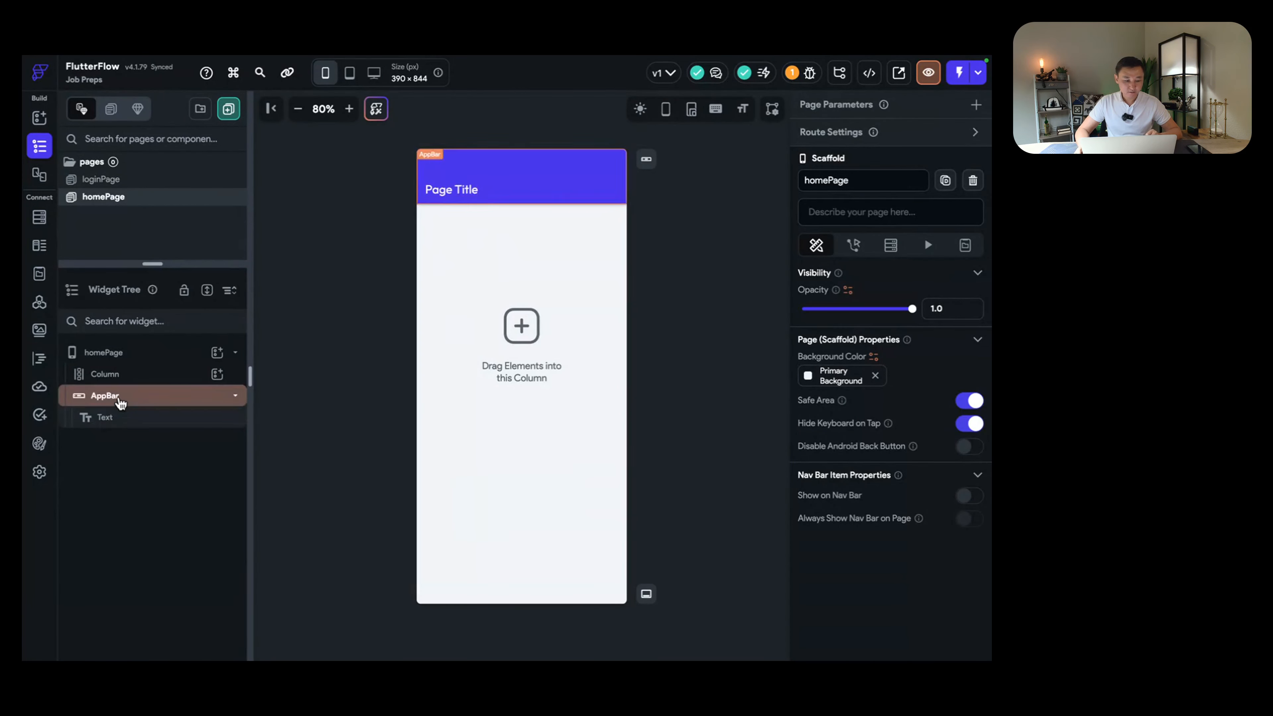
click(120, 401)
key(Delete)
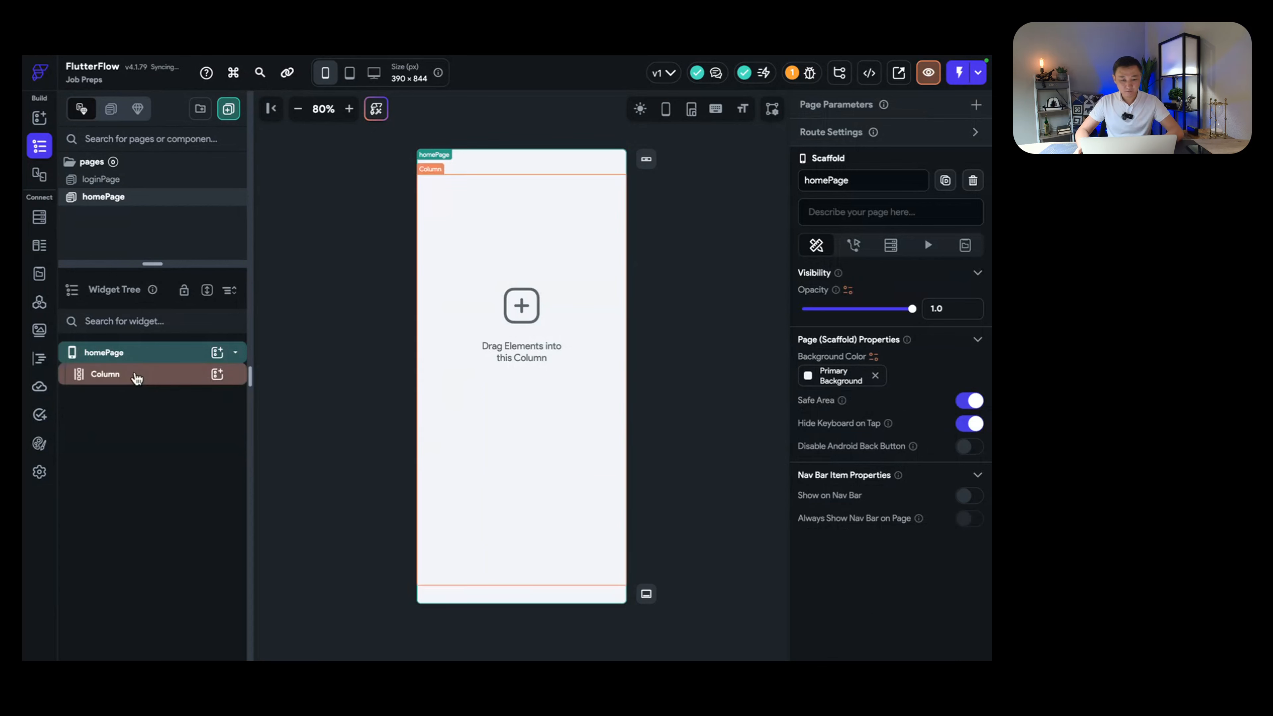
drag(152, 264, 145, 336)
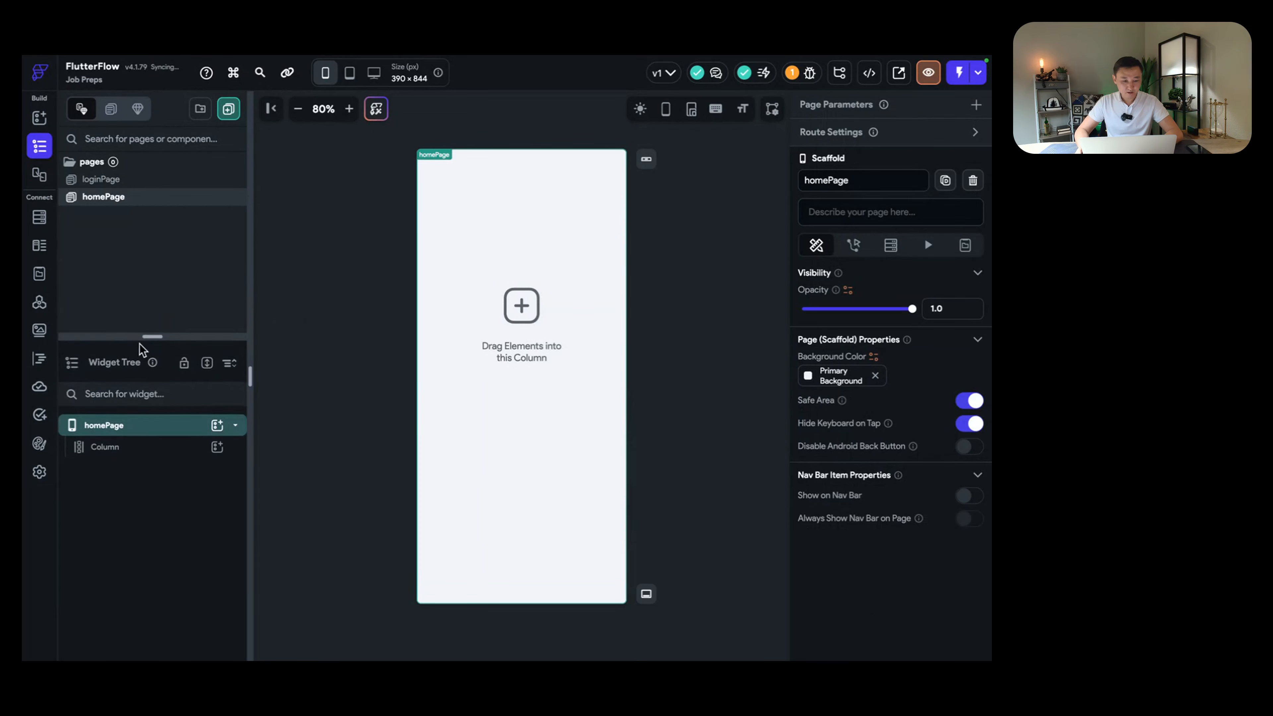
click(542, 298)
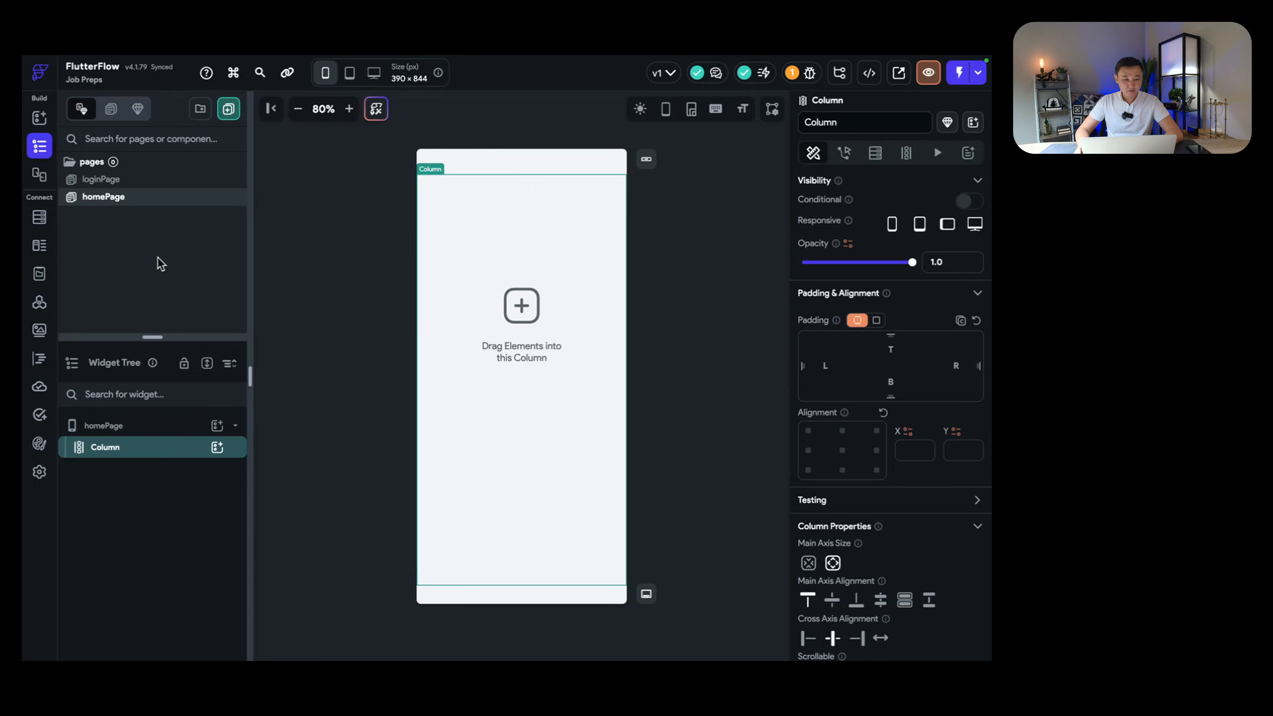
Step: Create a new Firestore collection named 'students'
click(40, 222)
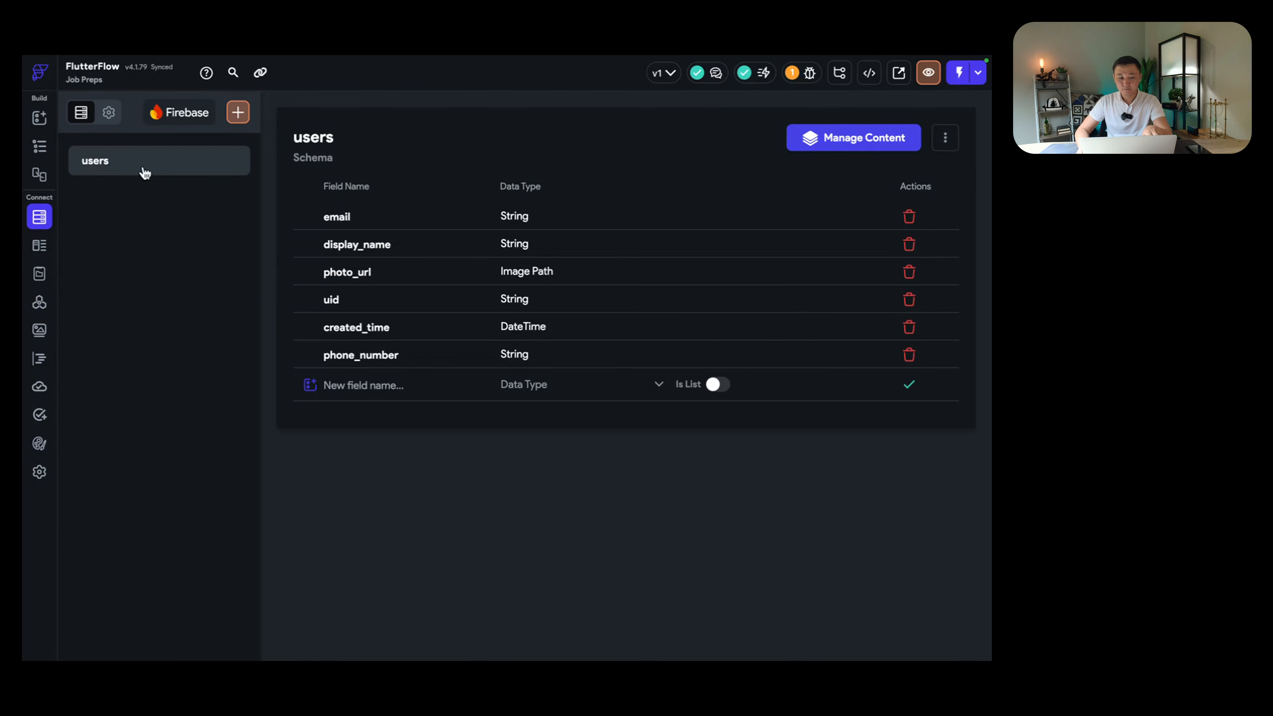
click(238, 112)
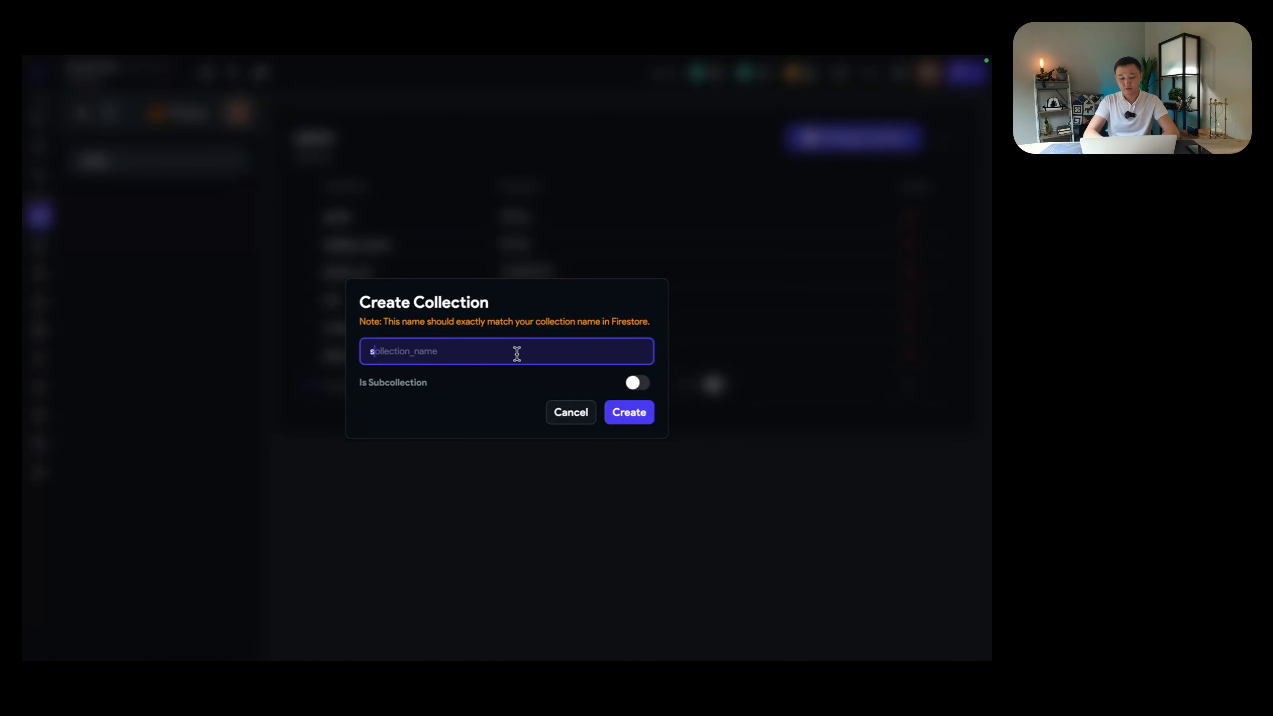
text(students)
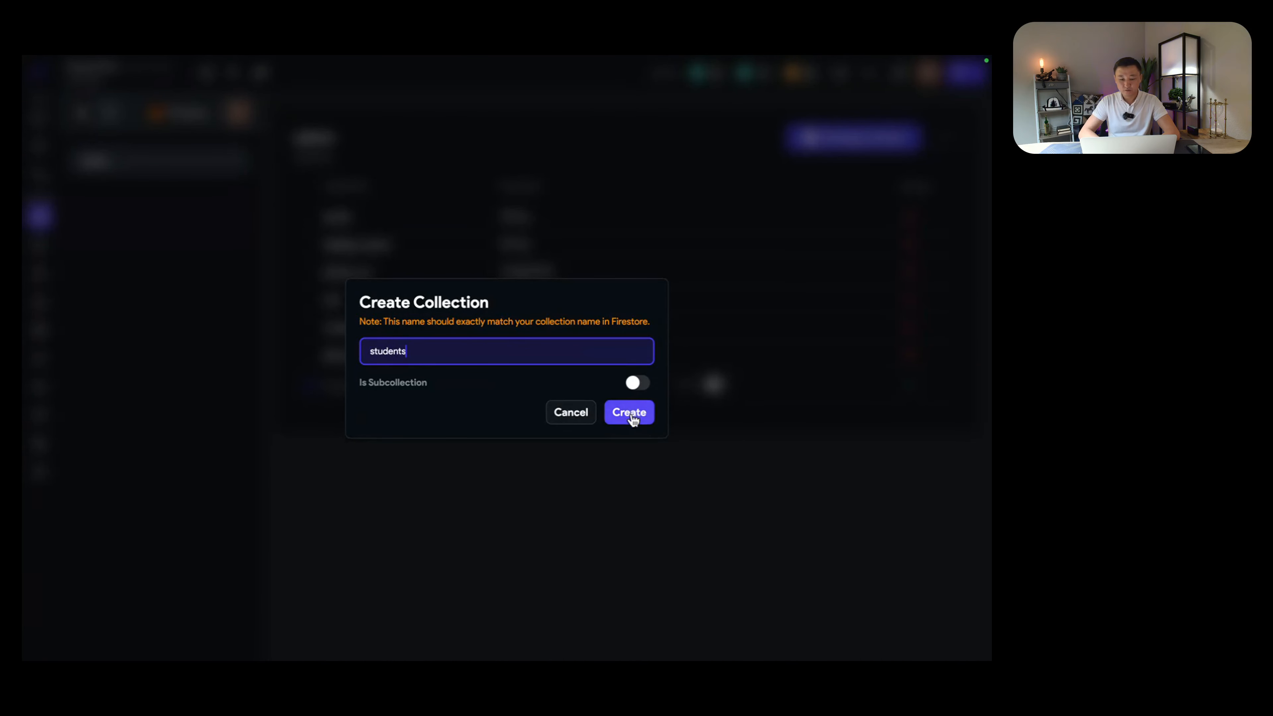
click(632, 419)
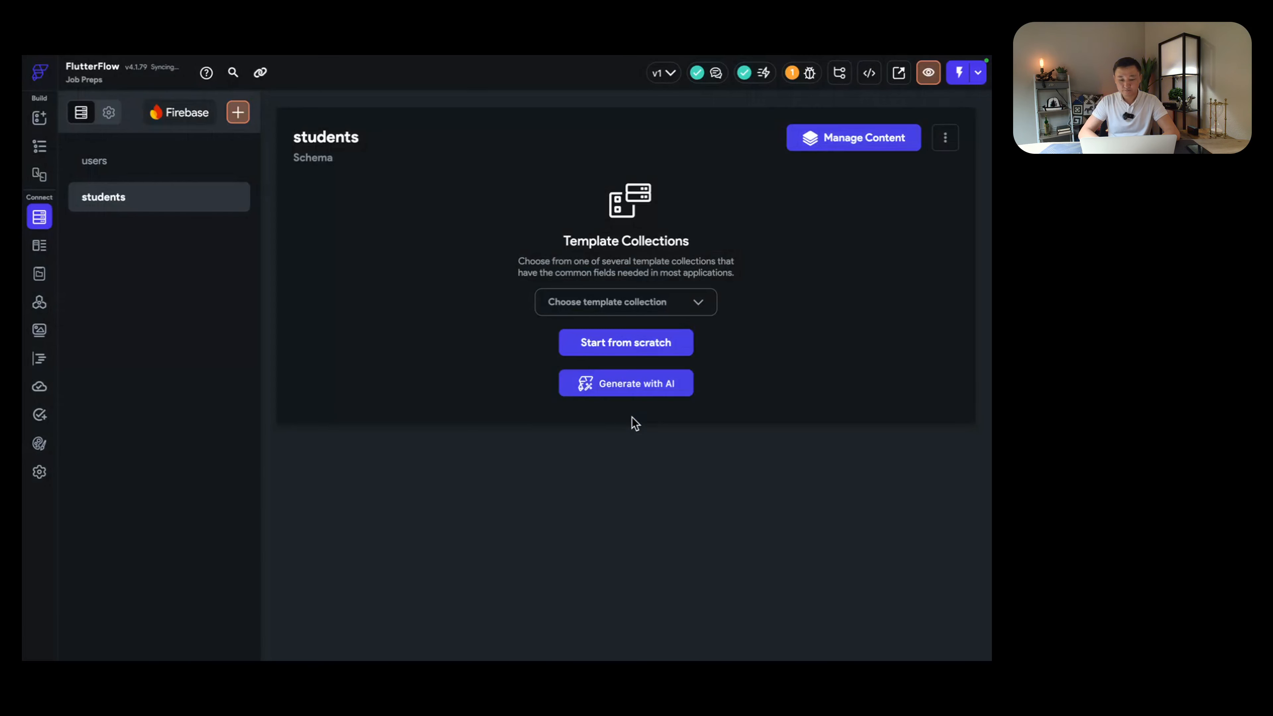
Step: Compare the students collection with users, then delete the students collection
click(107, 171)
click(120, 198)
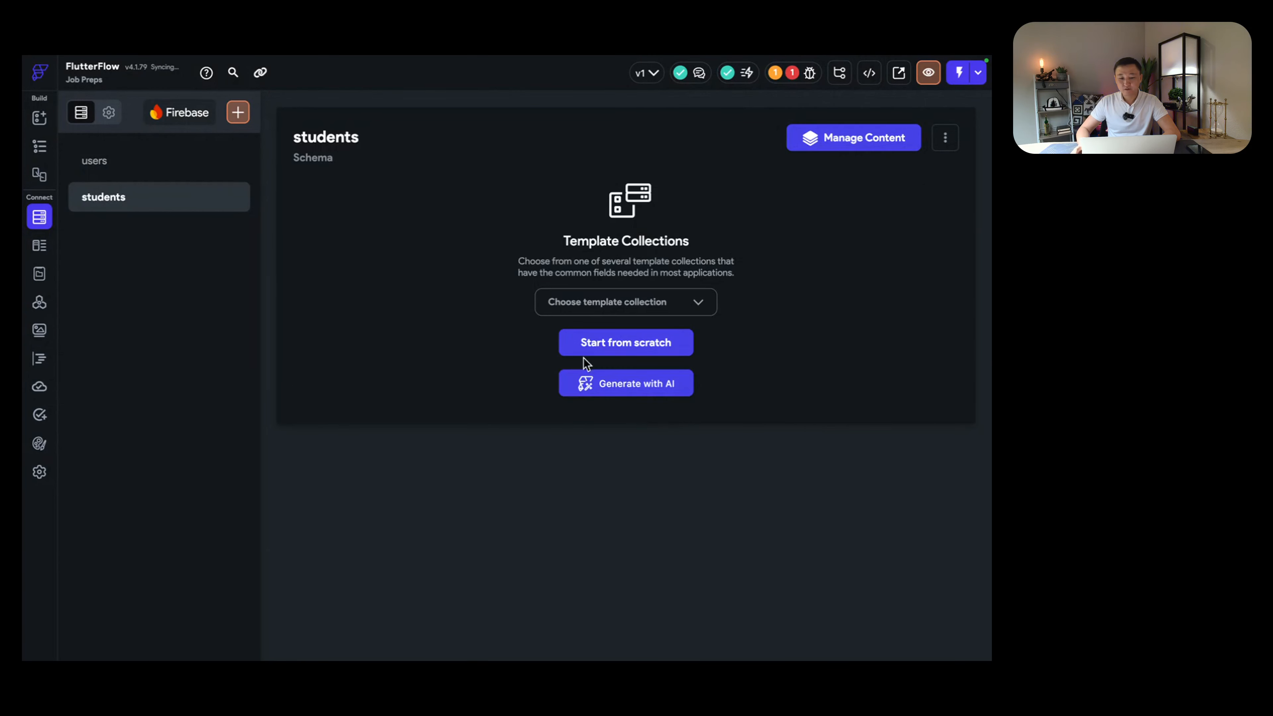
click(633, 346)
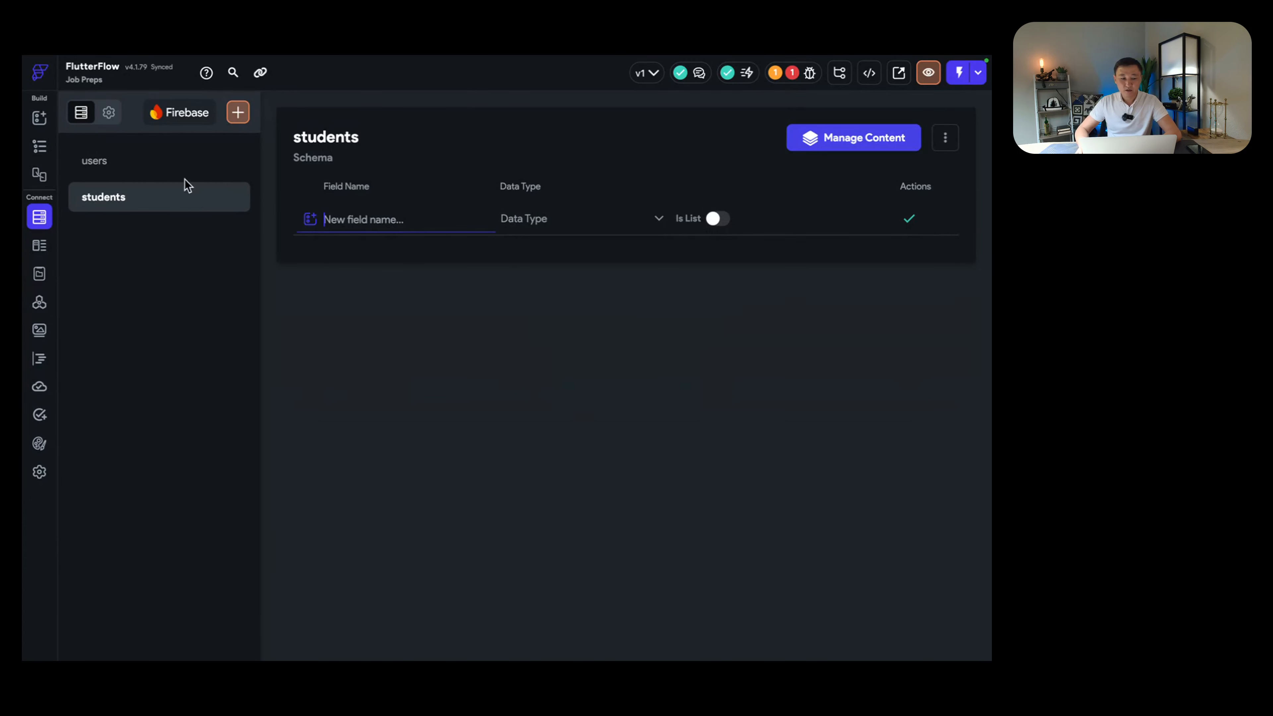
click(177, 170)
click(192, 199)
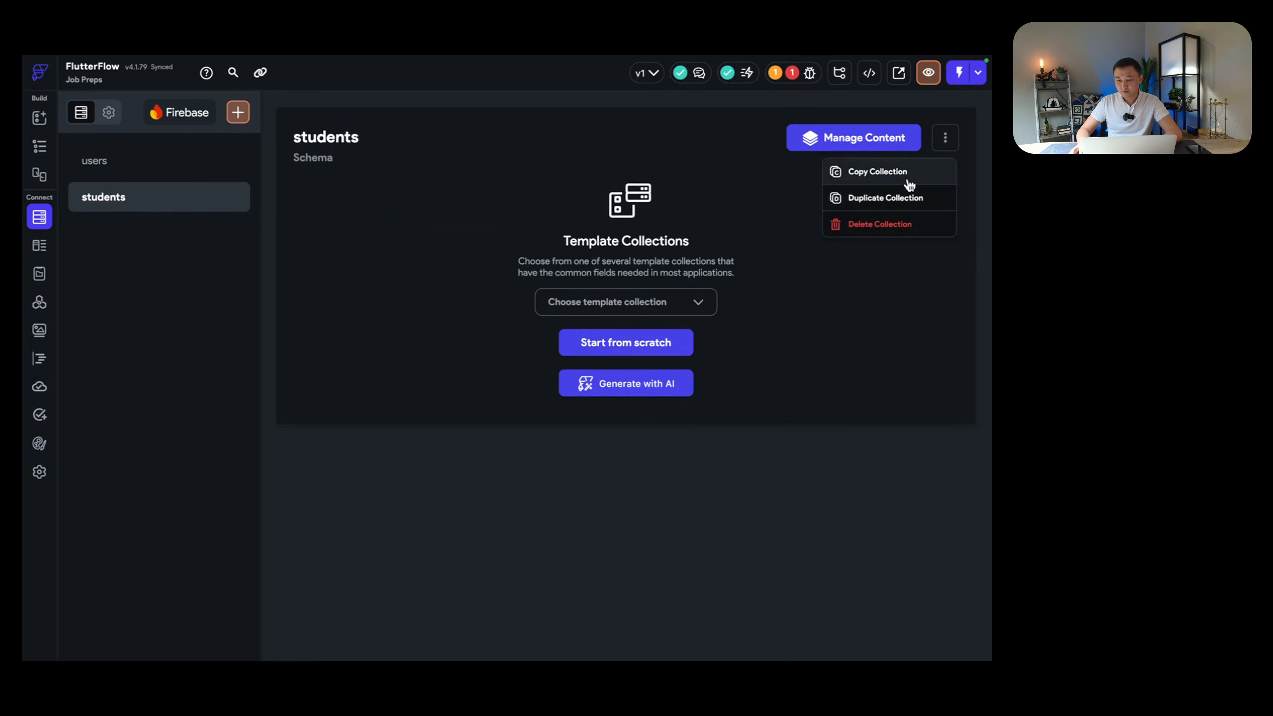
click(904, 224)
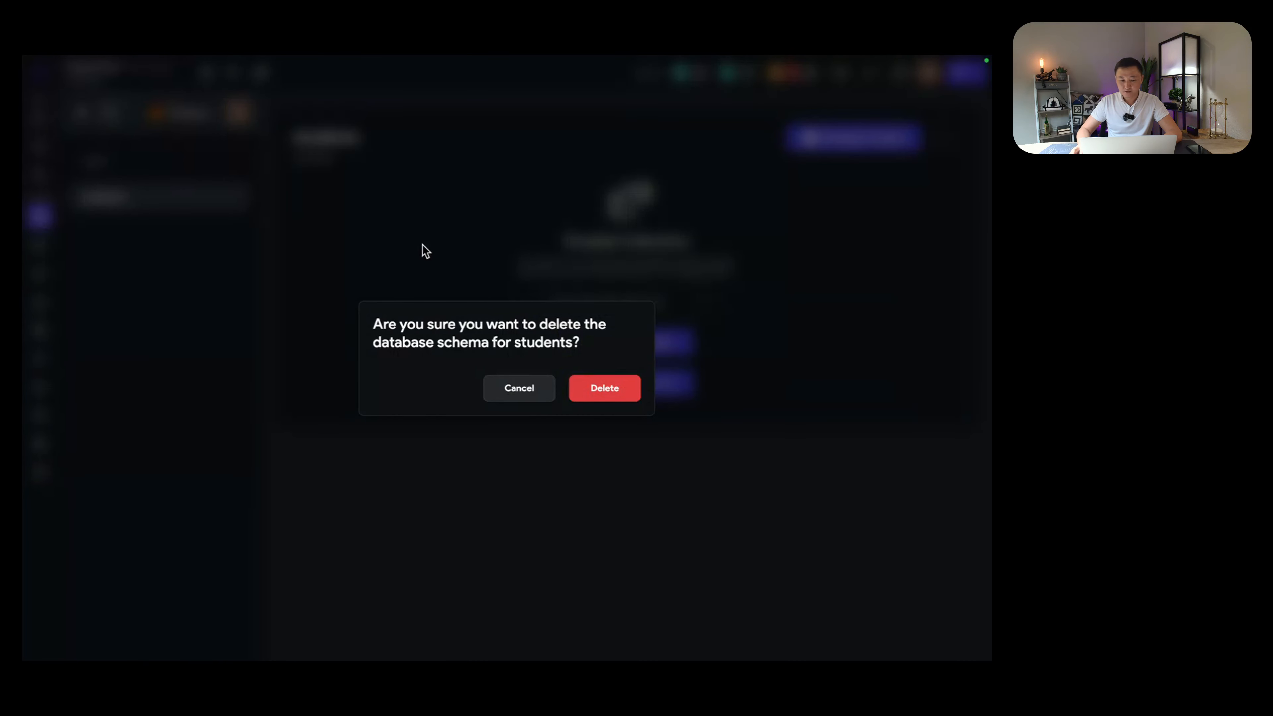
click(579, 388)
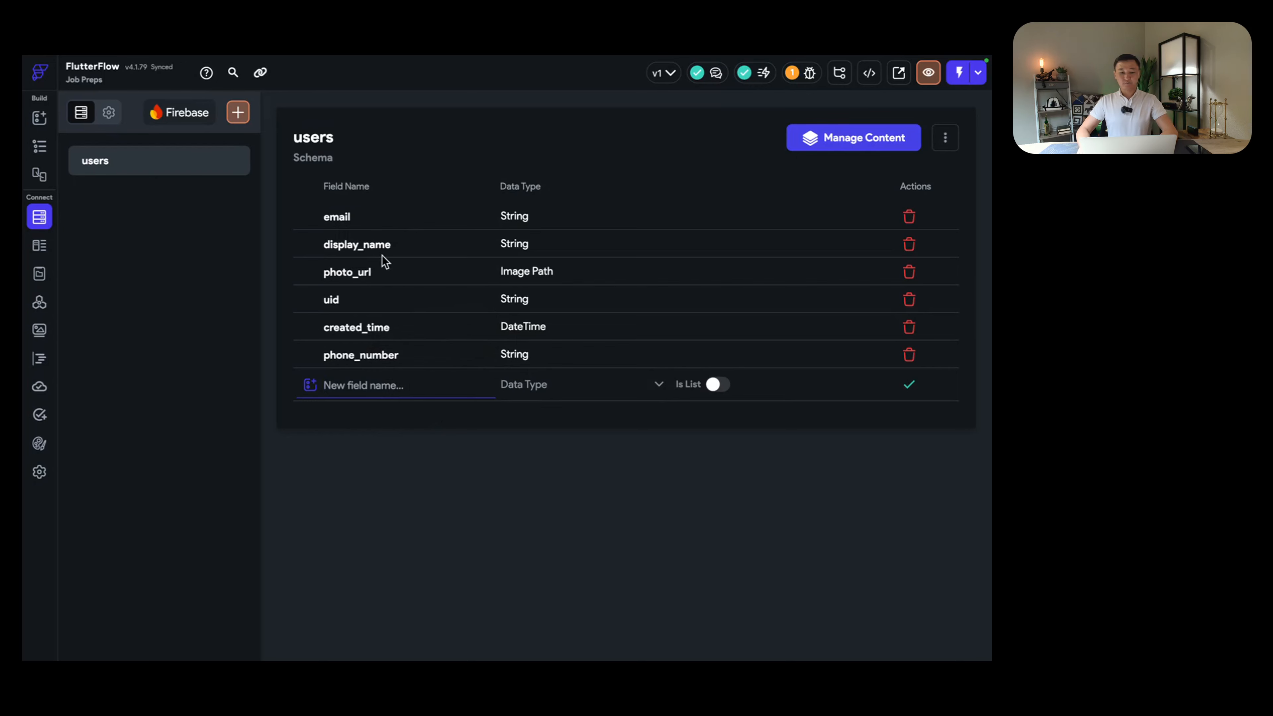
Step: Delete the photo_url field from users and review the reported project errors
click(909, 273)
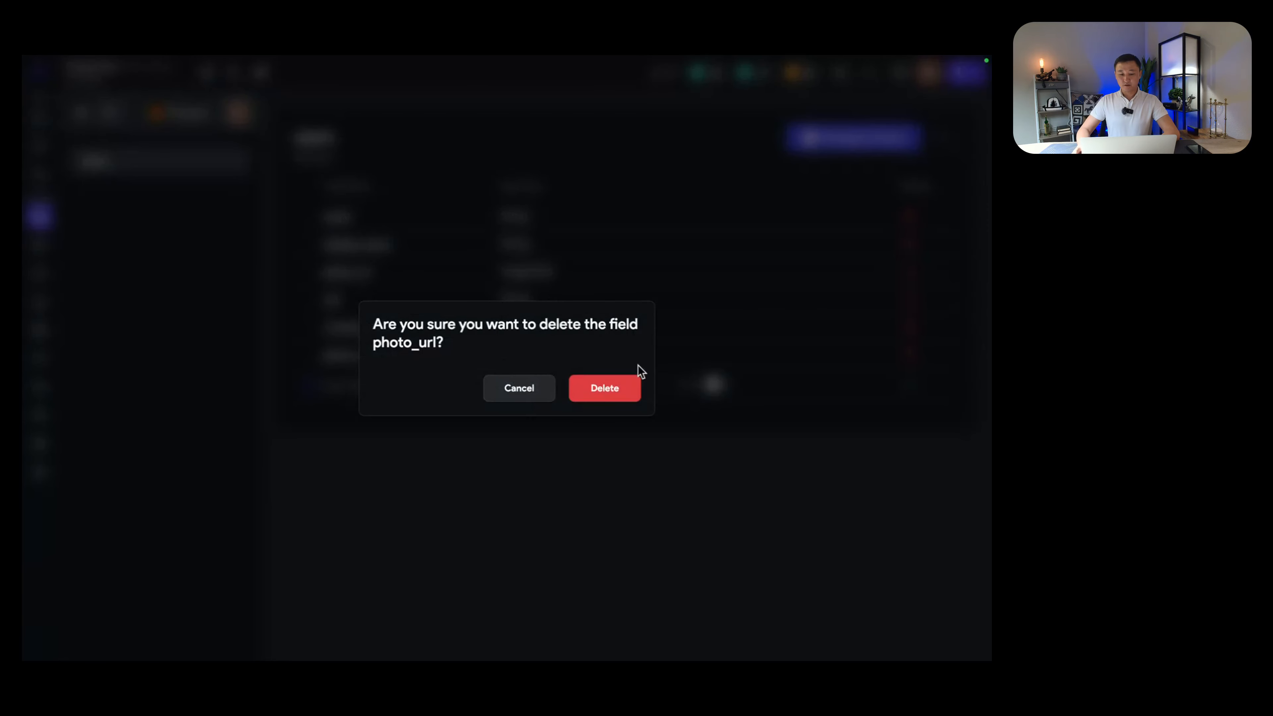
click(620, 382)
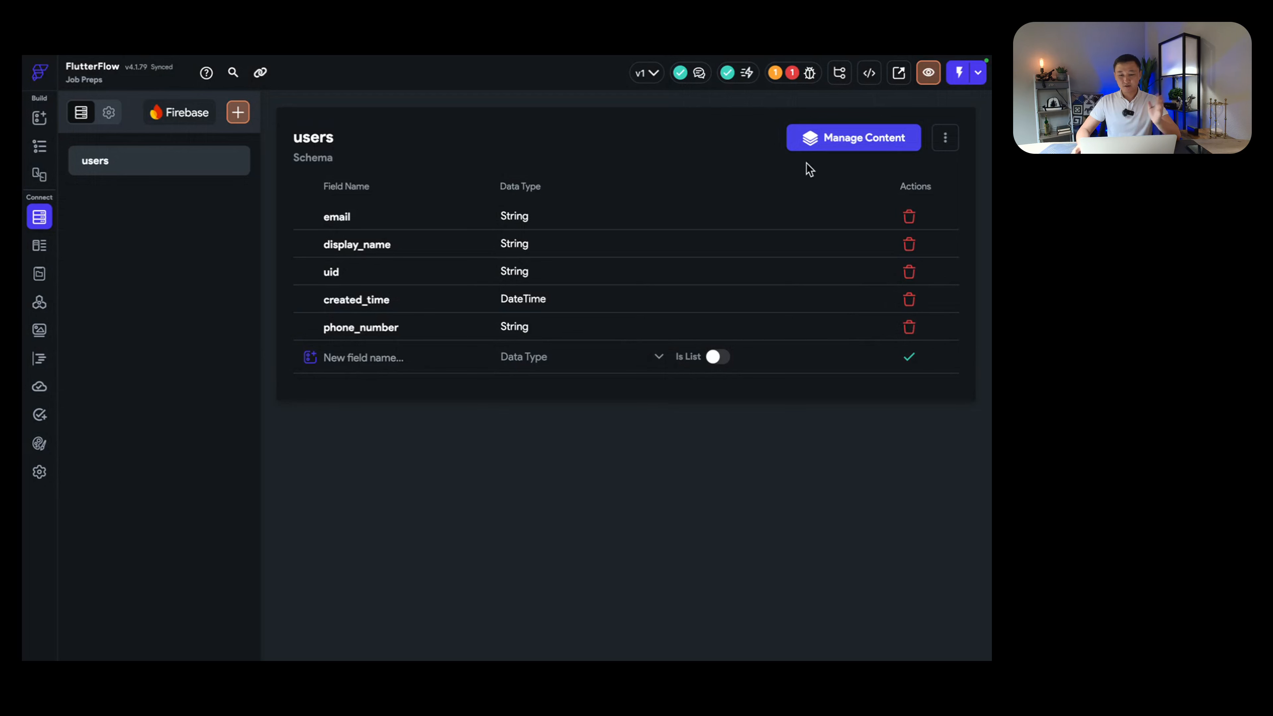
click(792, 73)
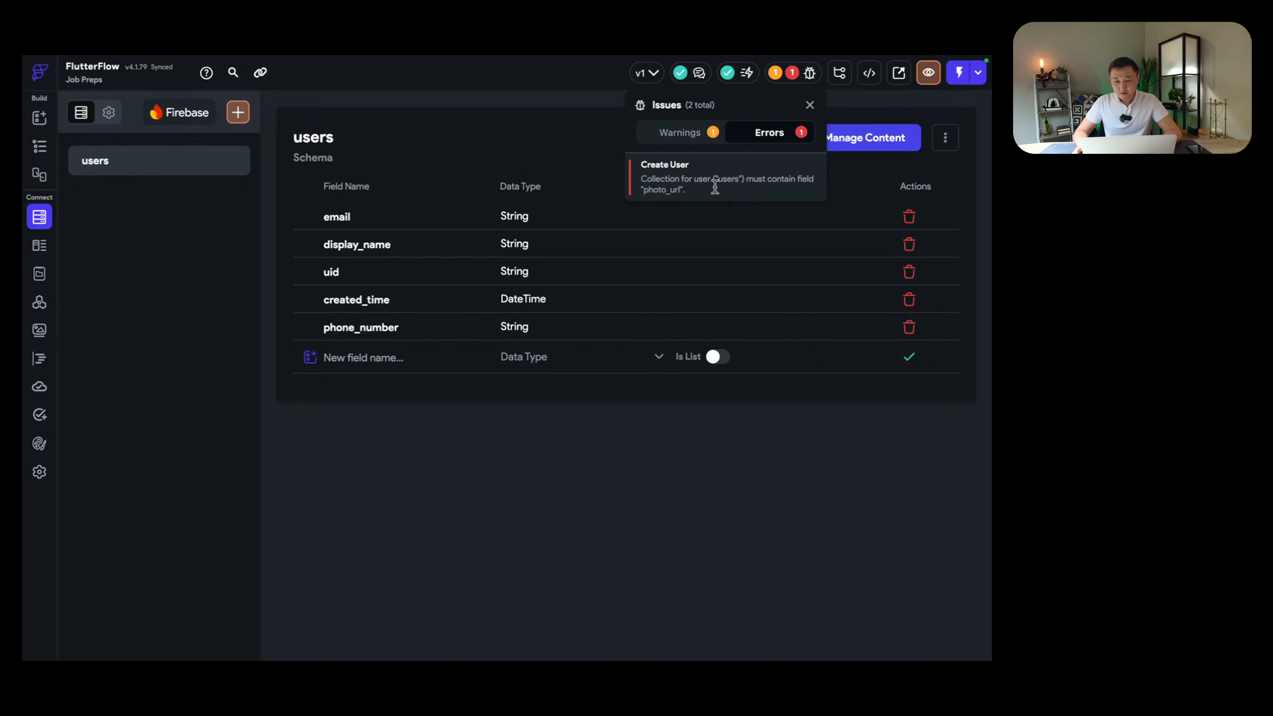
click(401, 358)
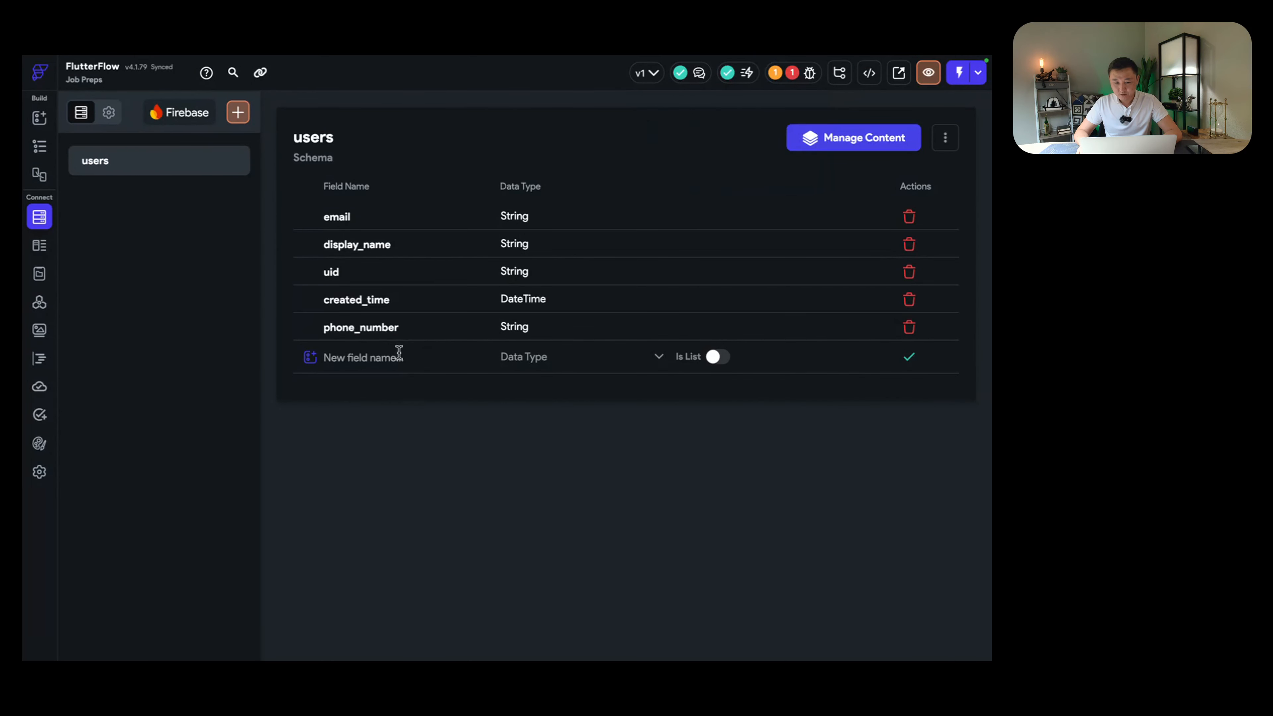
Step: Add a new users field 'photo_url' of type Image Path
click(400, 353)
text(pho)
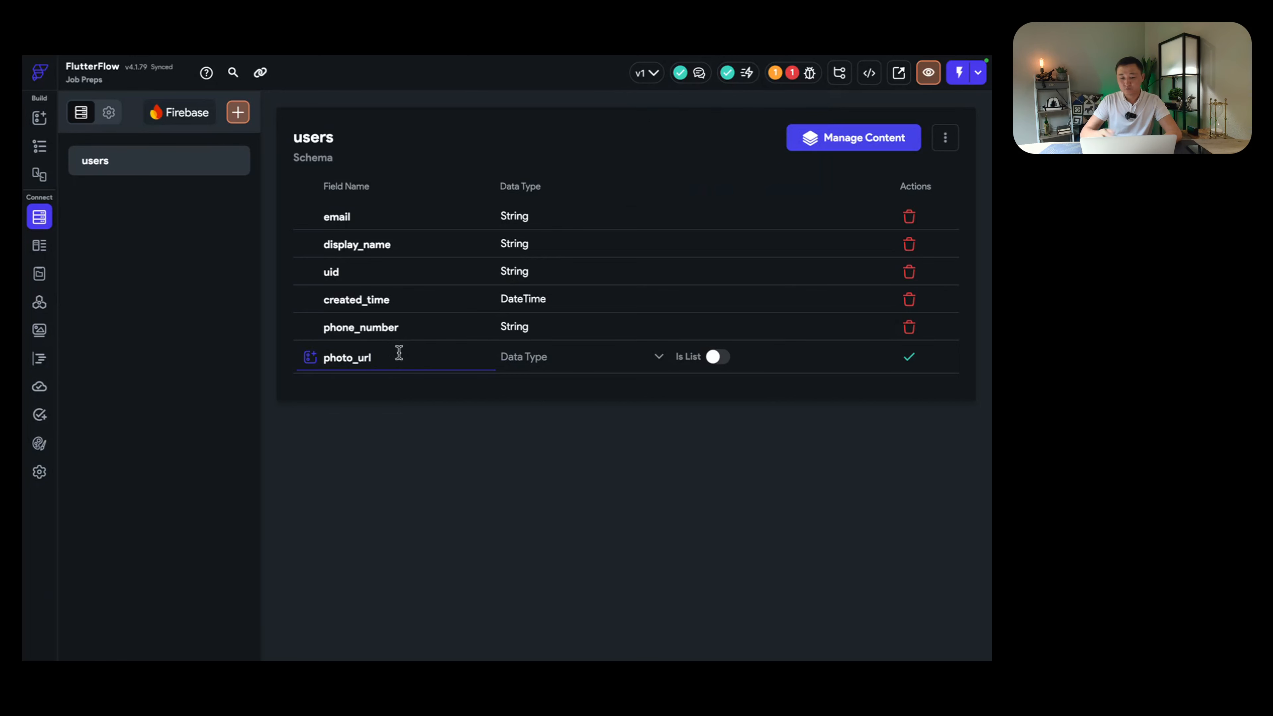
text(to_url)
click(554, 356)
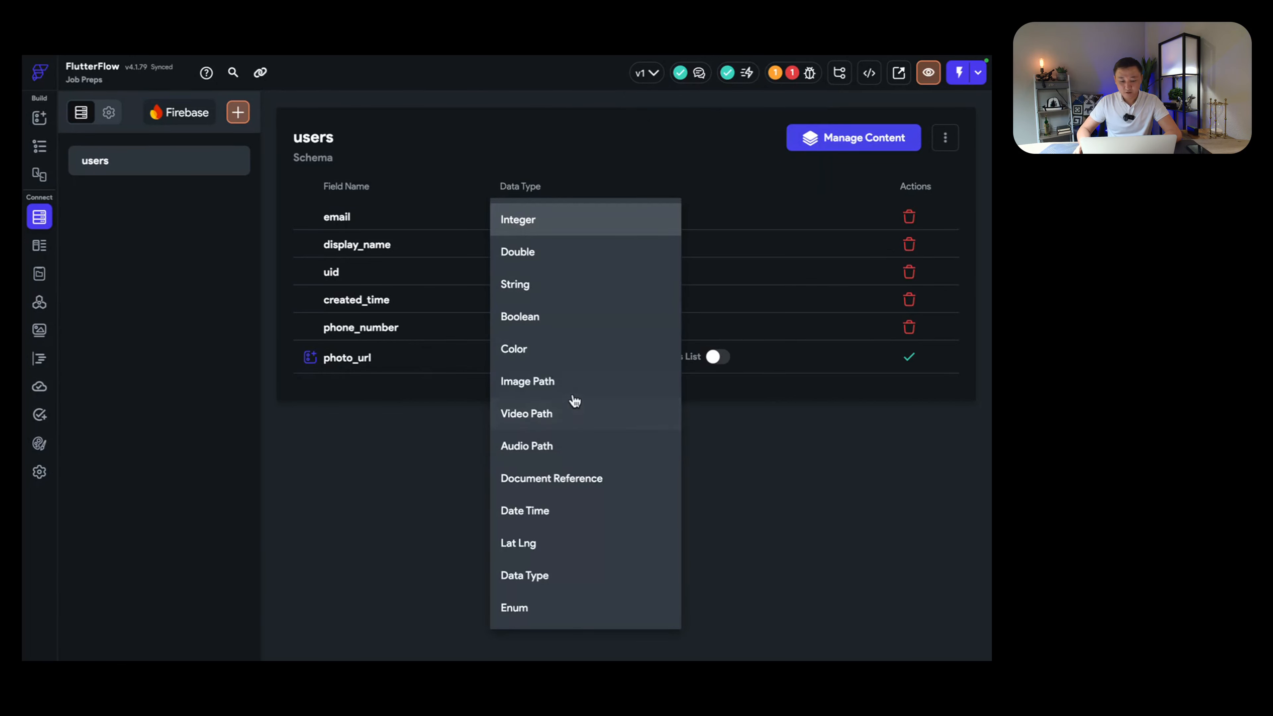
click(570, 393)
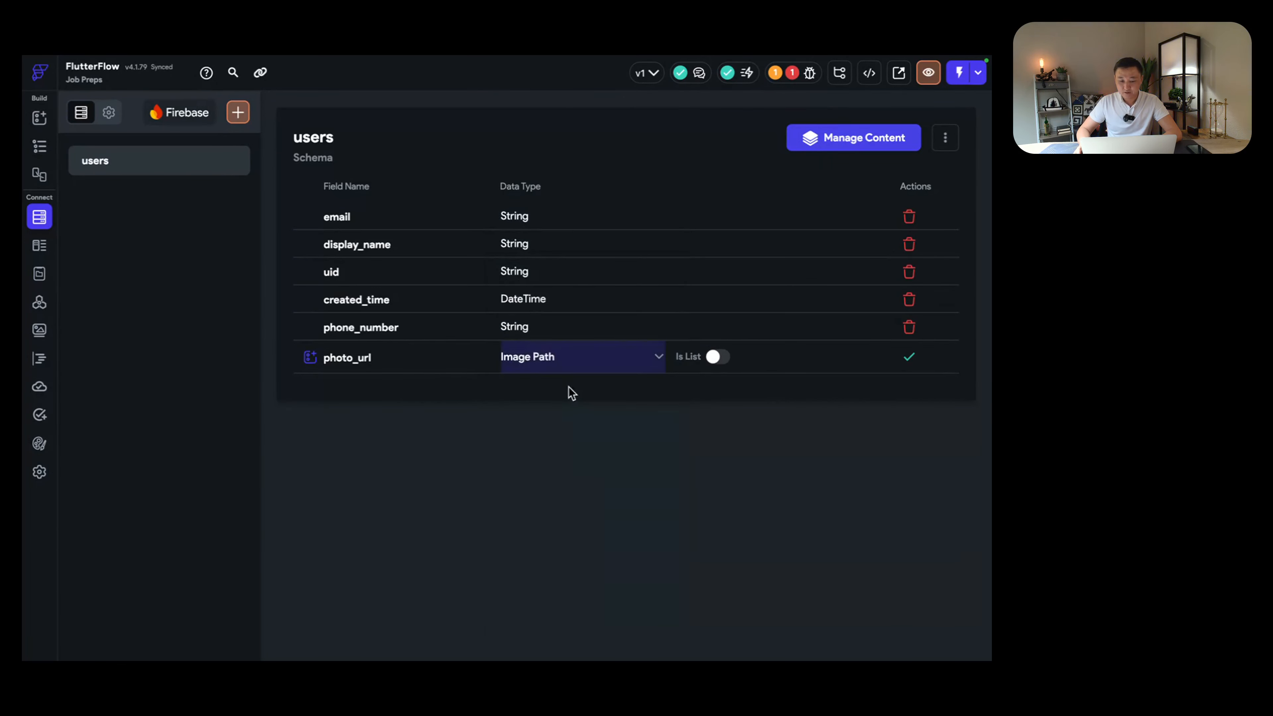
click(906, 359)
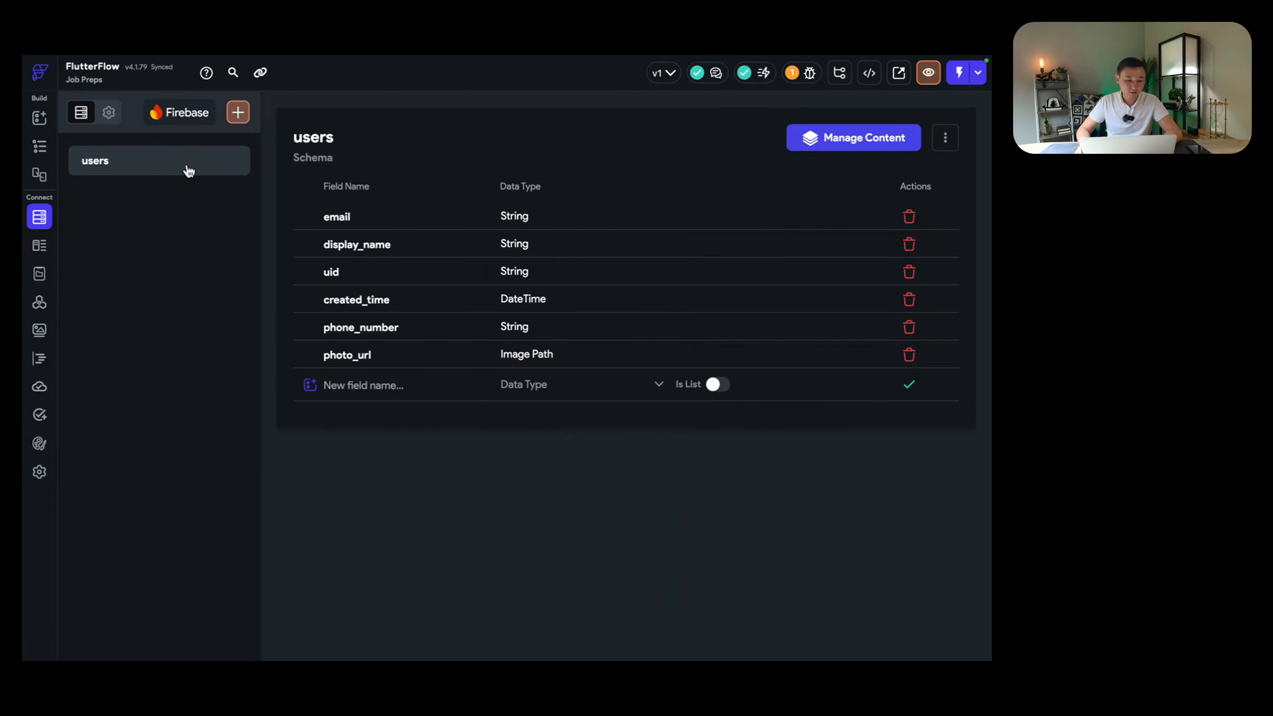
Step: On loginPage, align the brand.ai title text to top center (X 0.0, Y -1.0)
click(45, 150)
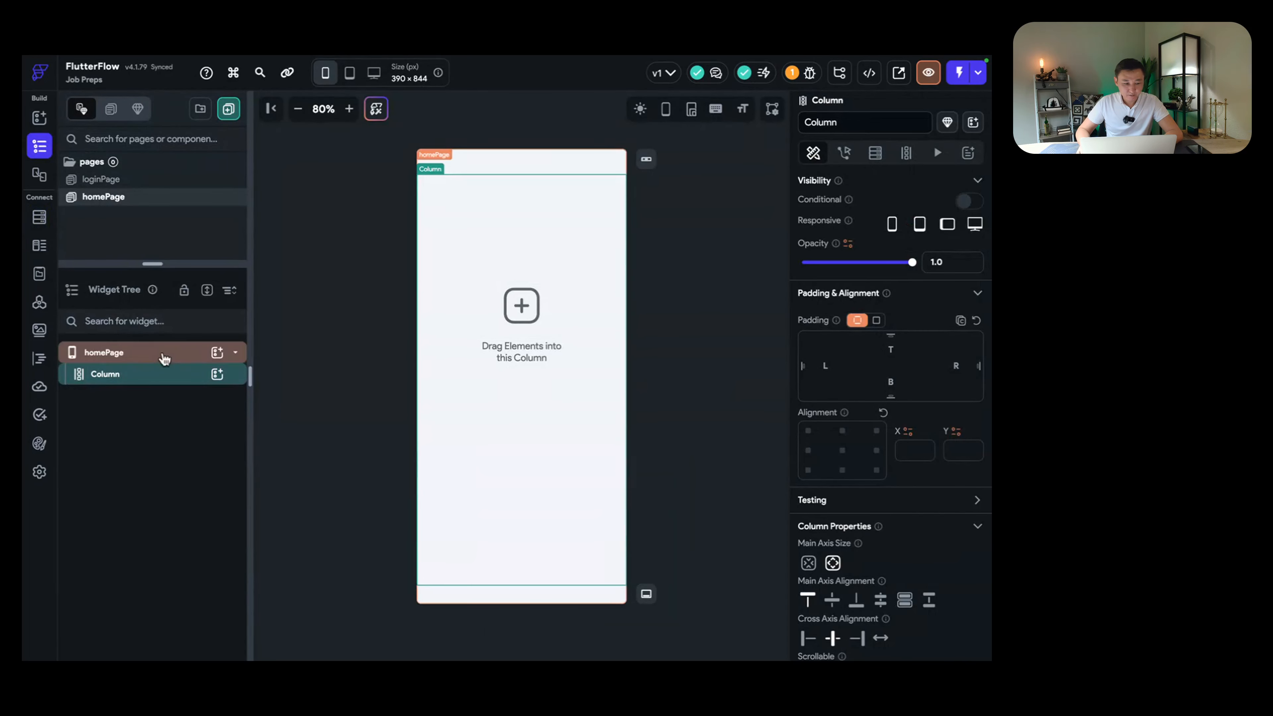
click(156, 184)
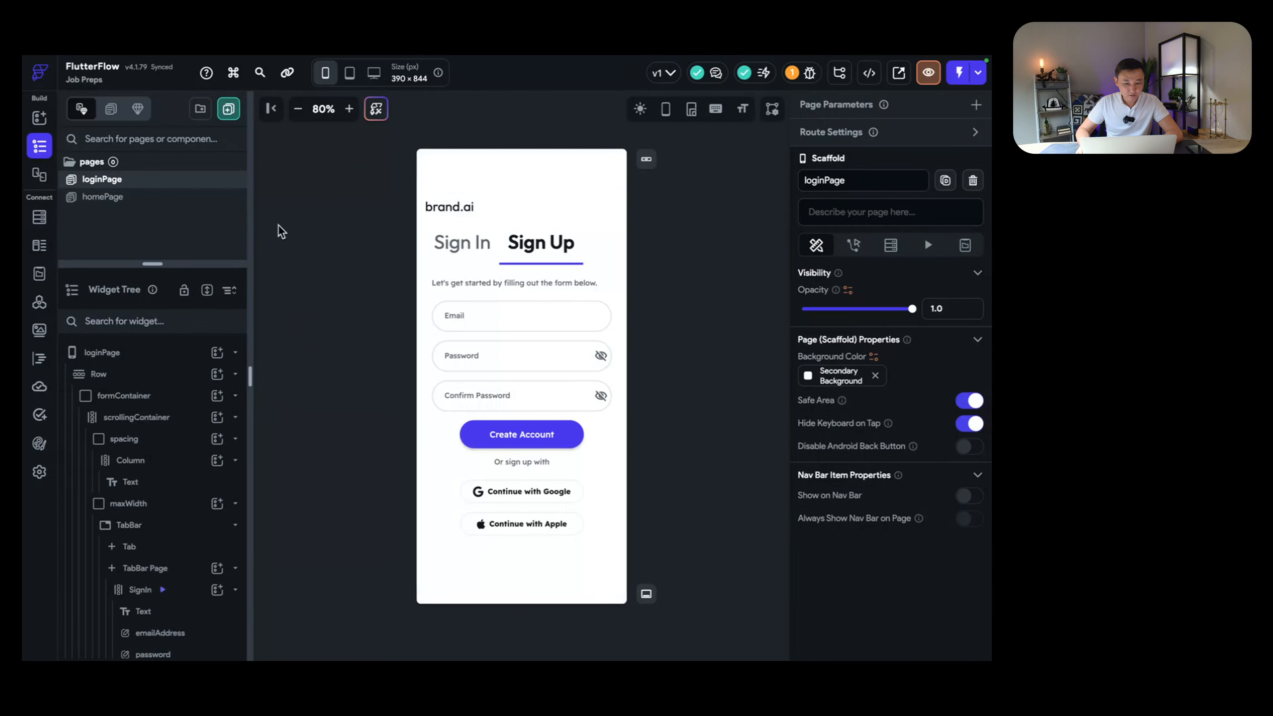
click(450, 207)
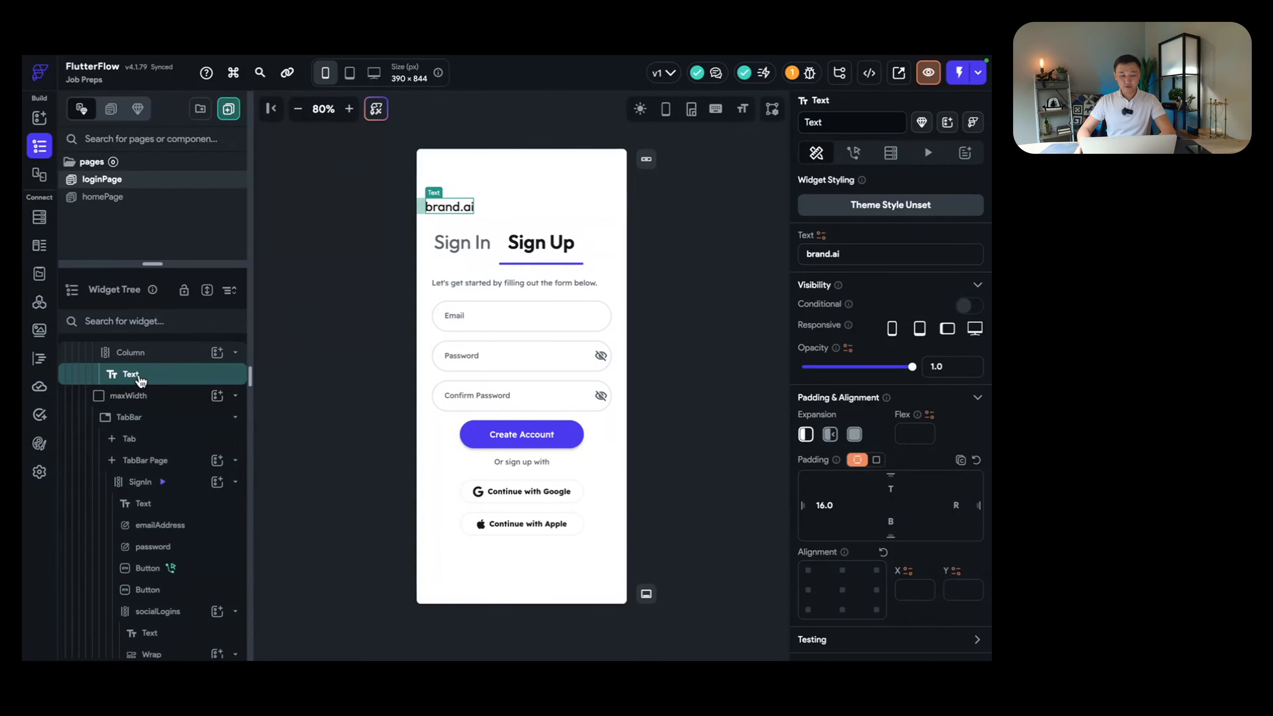
click(494, 210)
click(453, 205)
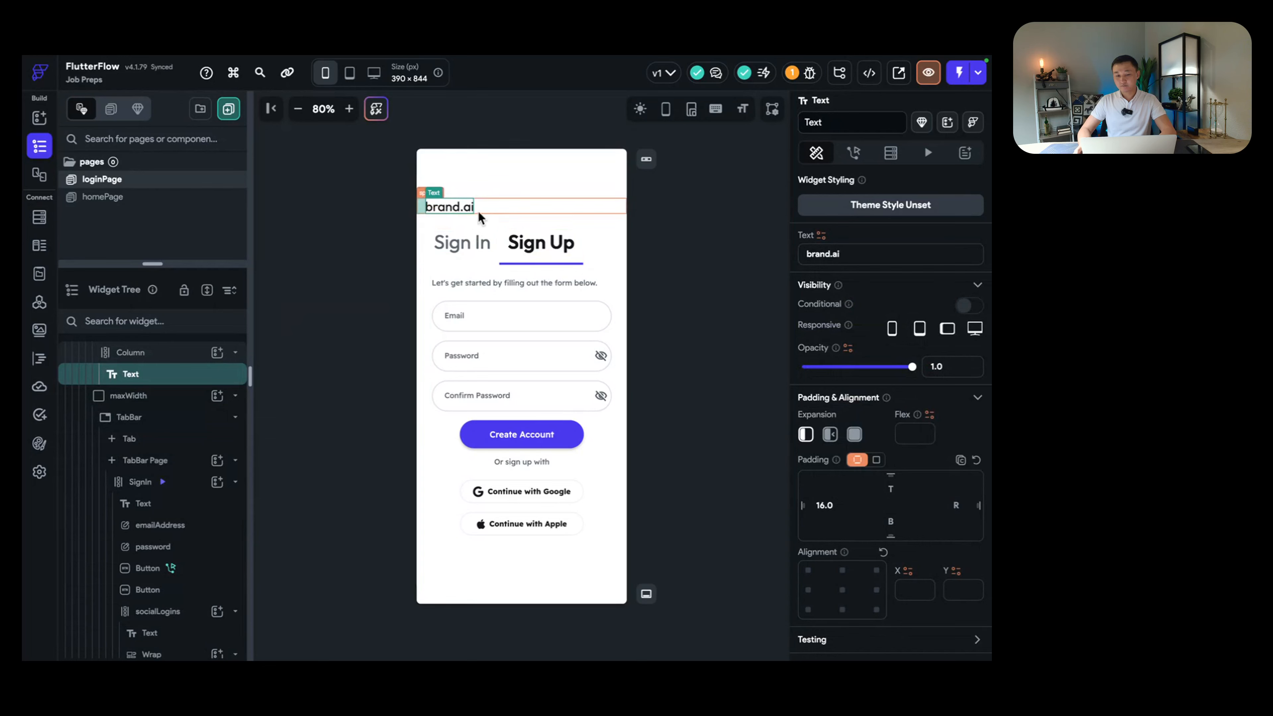
scroll(862, 388, up, 1)
scroll(860, 389, down, 8)
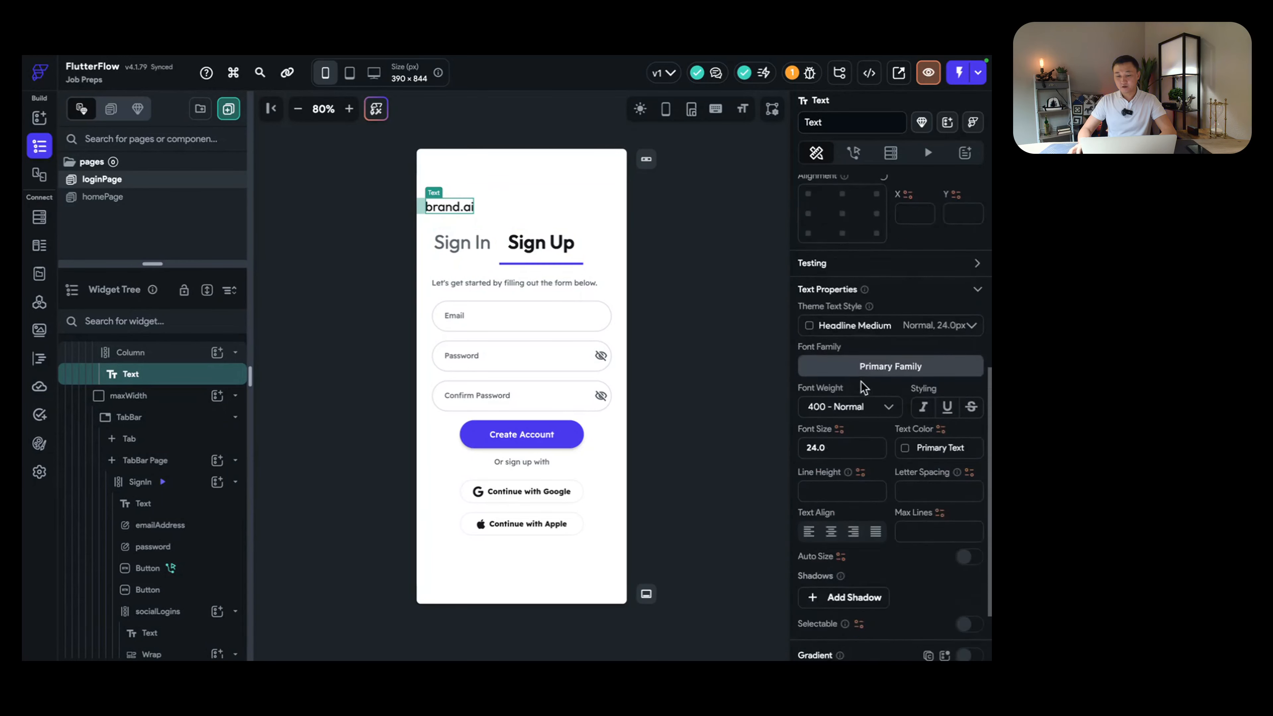
scroll(857, 395, up, 6)
scroll(852, 401, down, 2)
scroll(851, 401, down, 1)
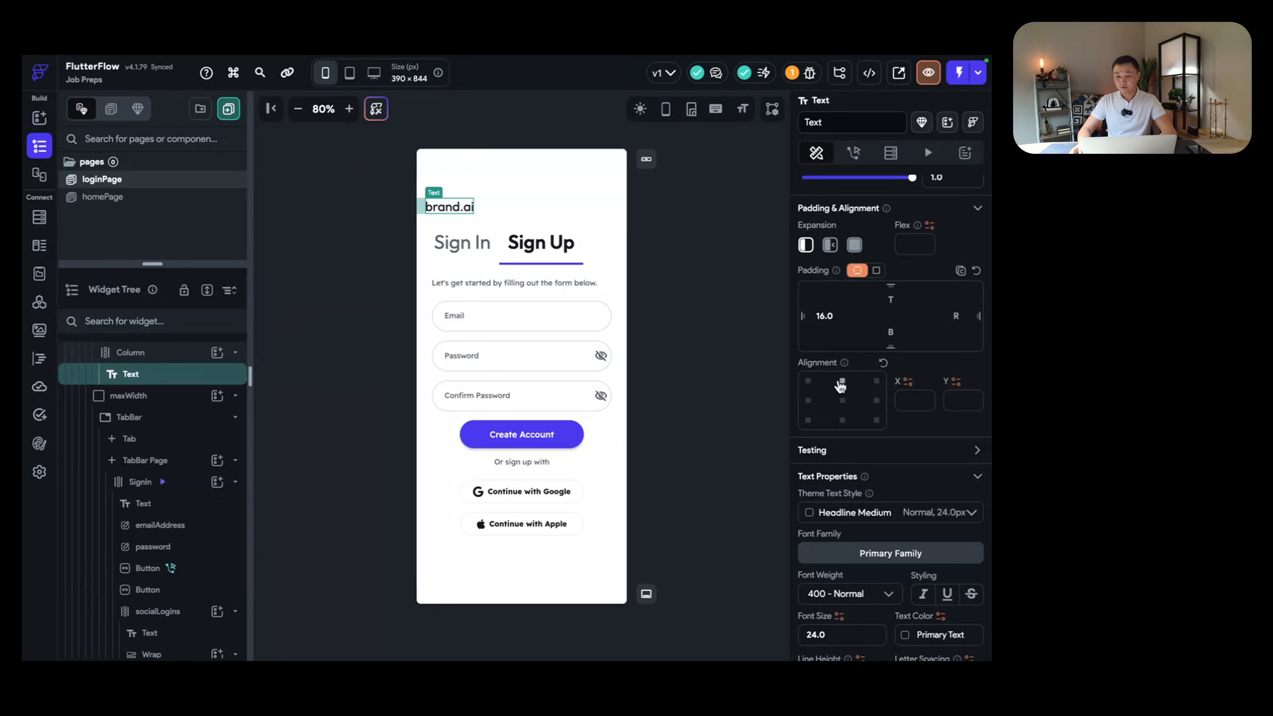
click(842, 381)
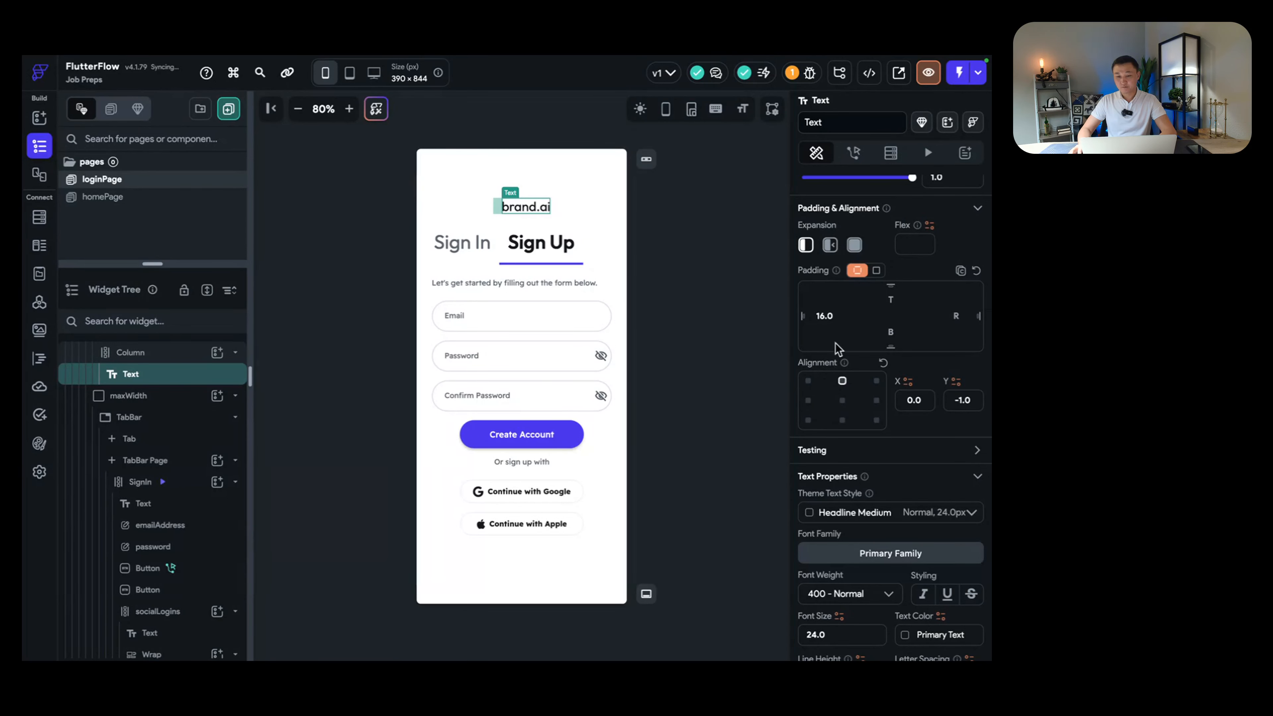
scroll(837, 350, up, 4)
Step: Change the title to 'Interview Preps' in Title Small style at font size 34
triple_click(870, 257)
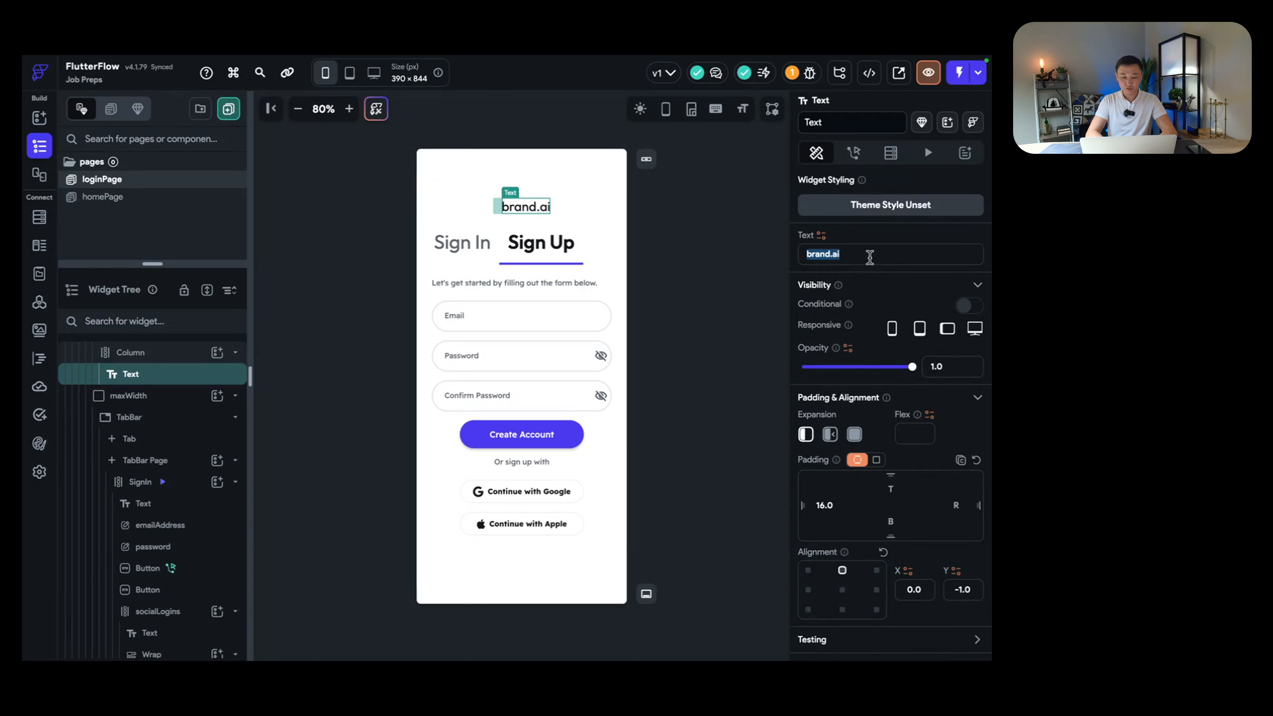
text(Inter)
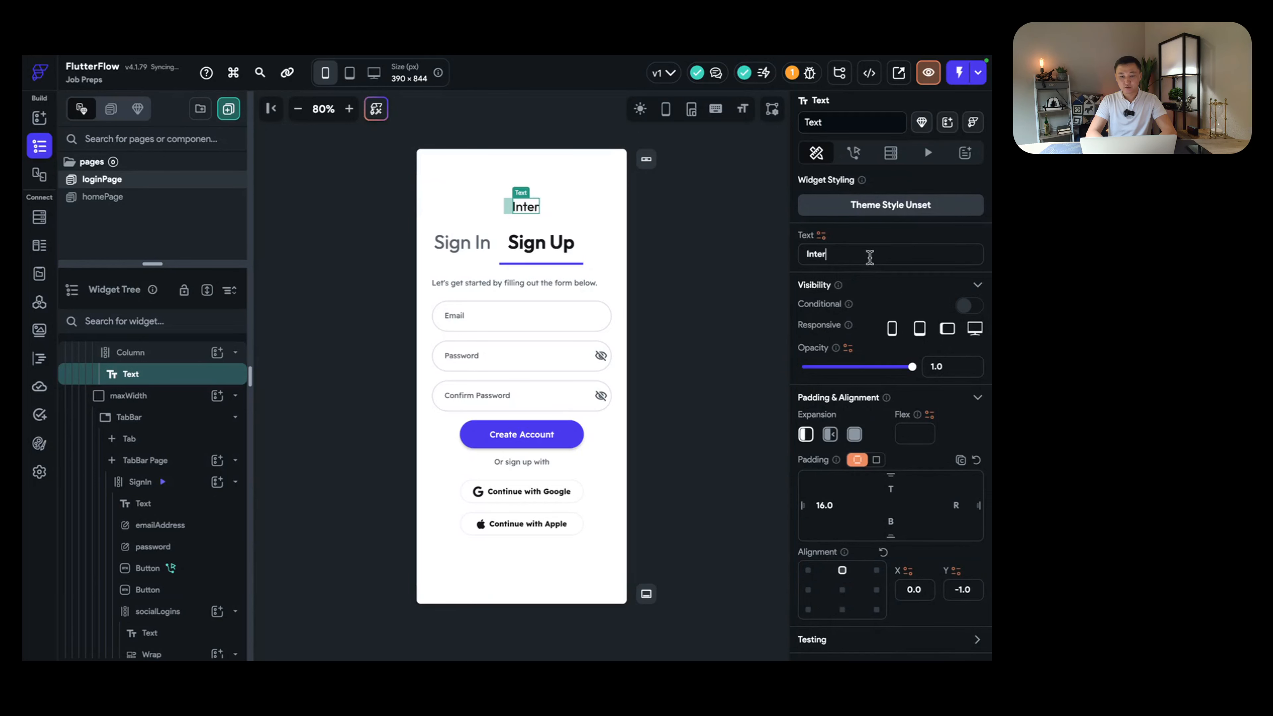
text(view Preps)
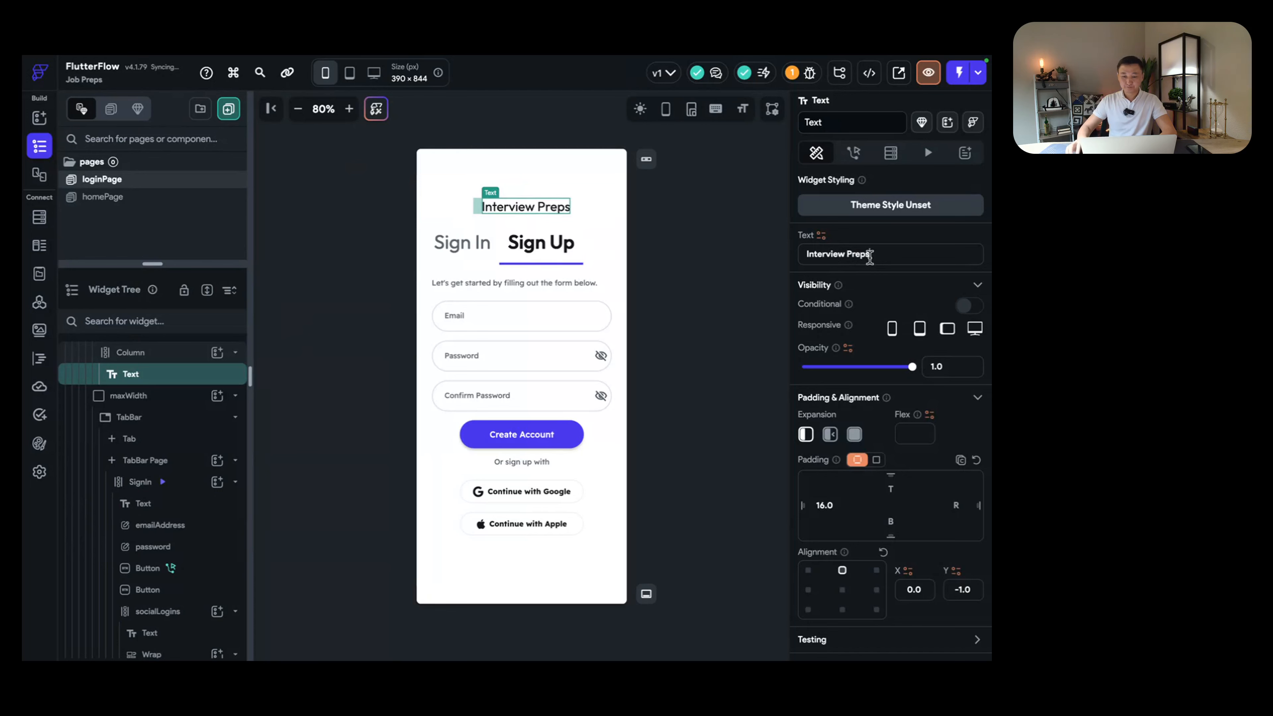
key(Return)
scroll(880, 405, down, 6)
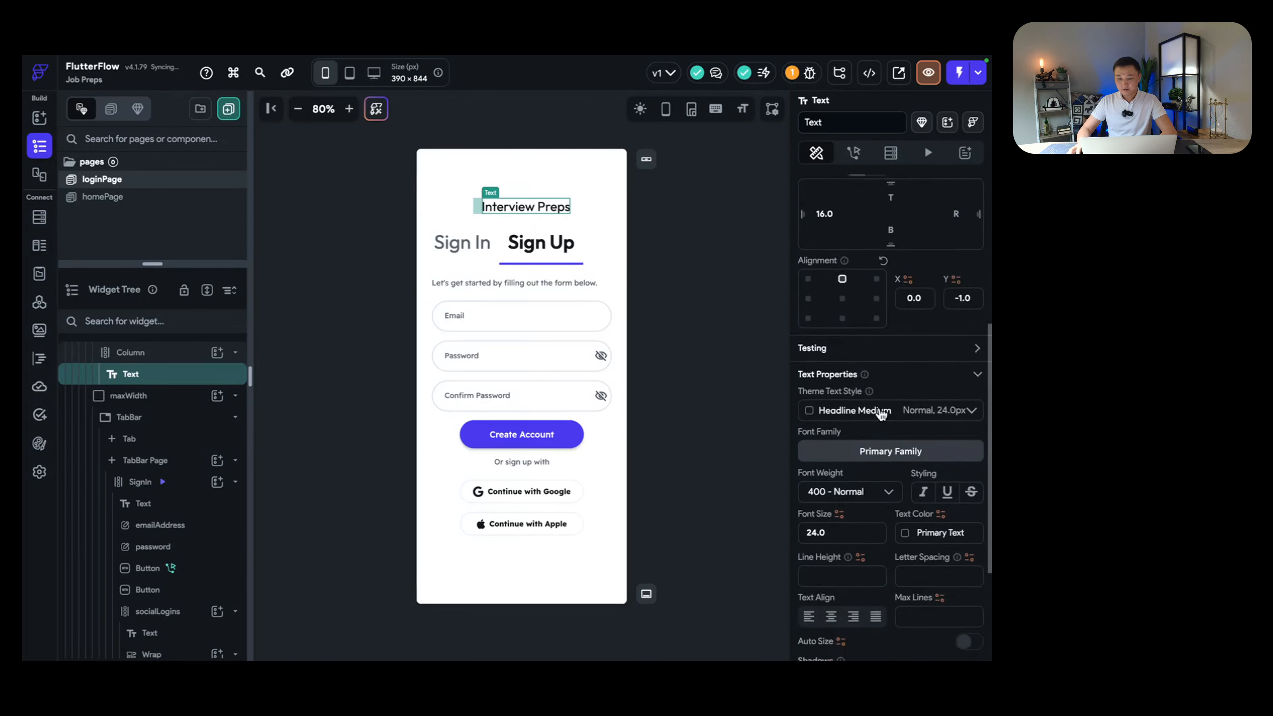
click(872, 396)
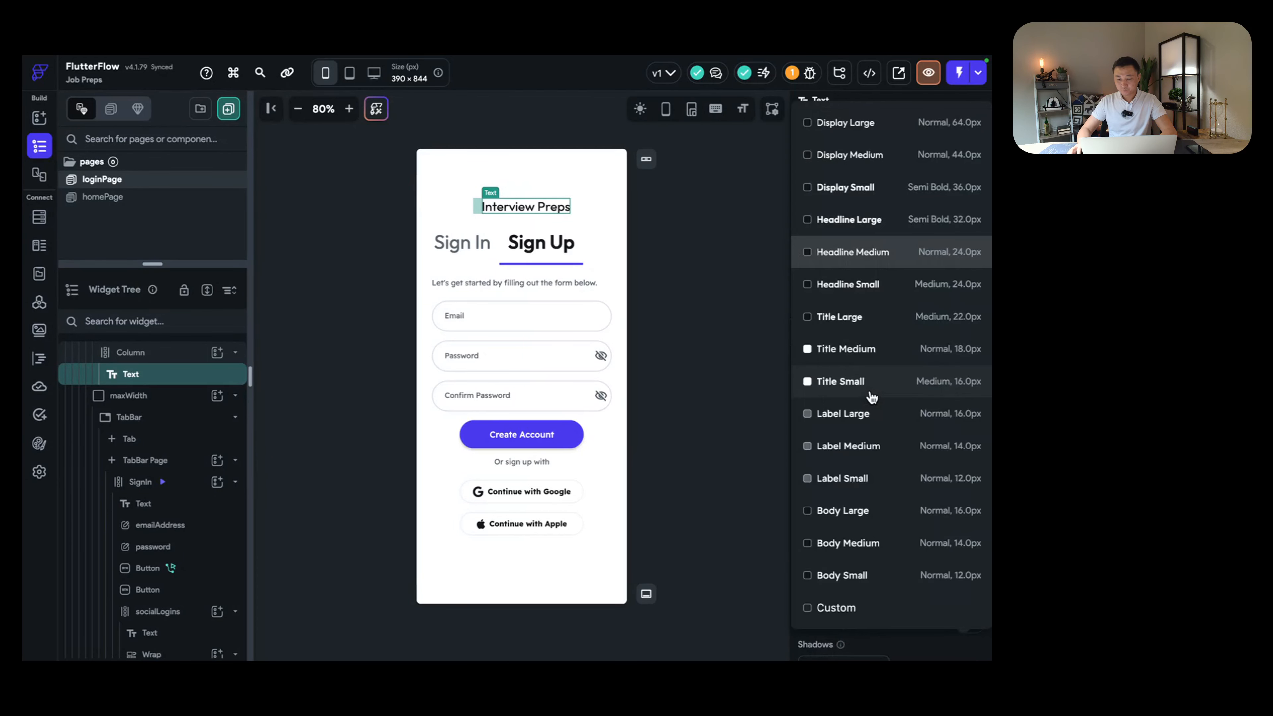
click(863, 383)
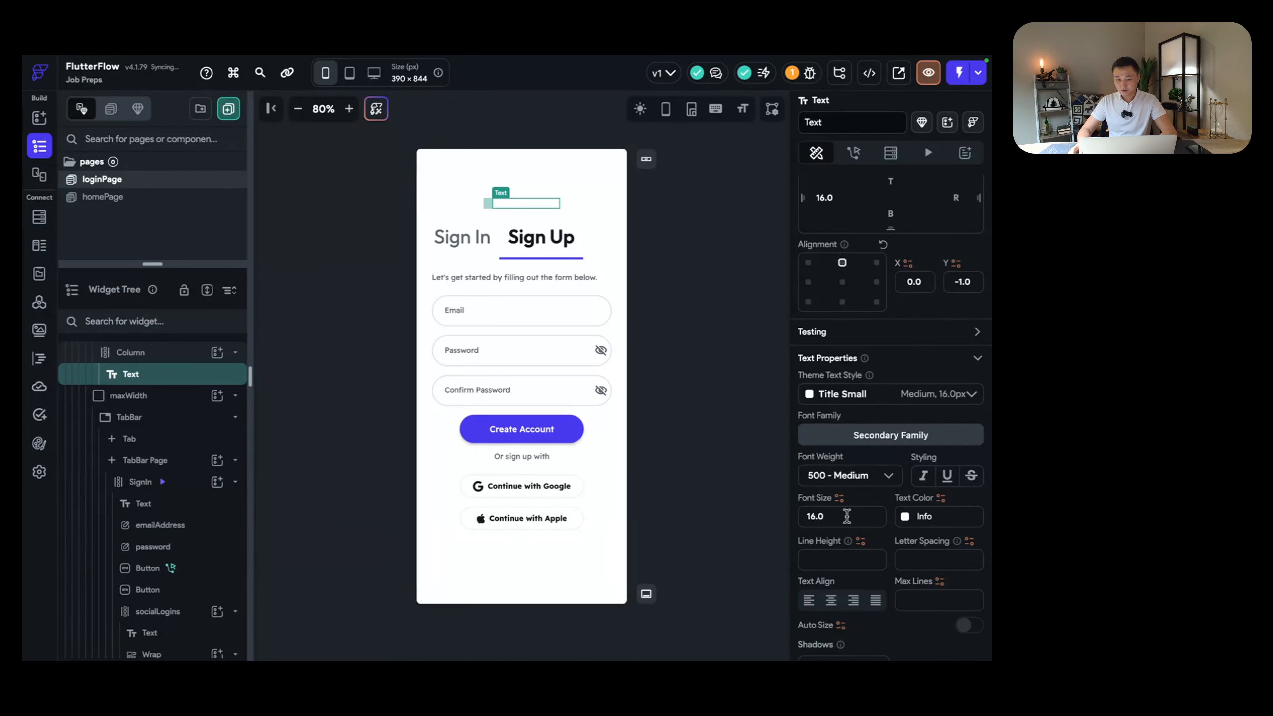
click(846, 516)
text(34)
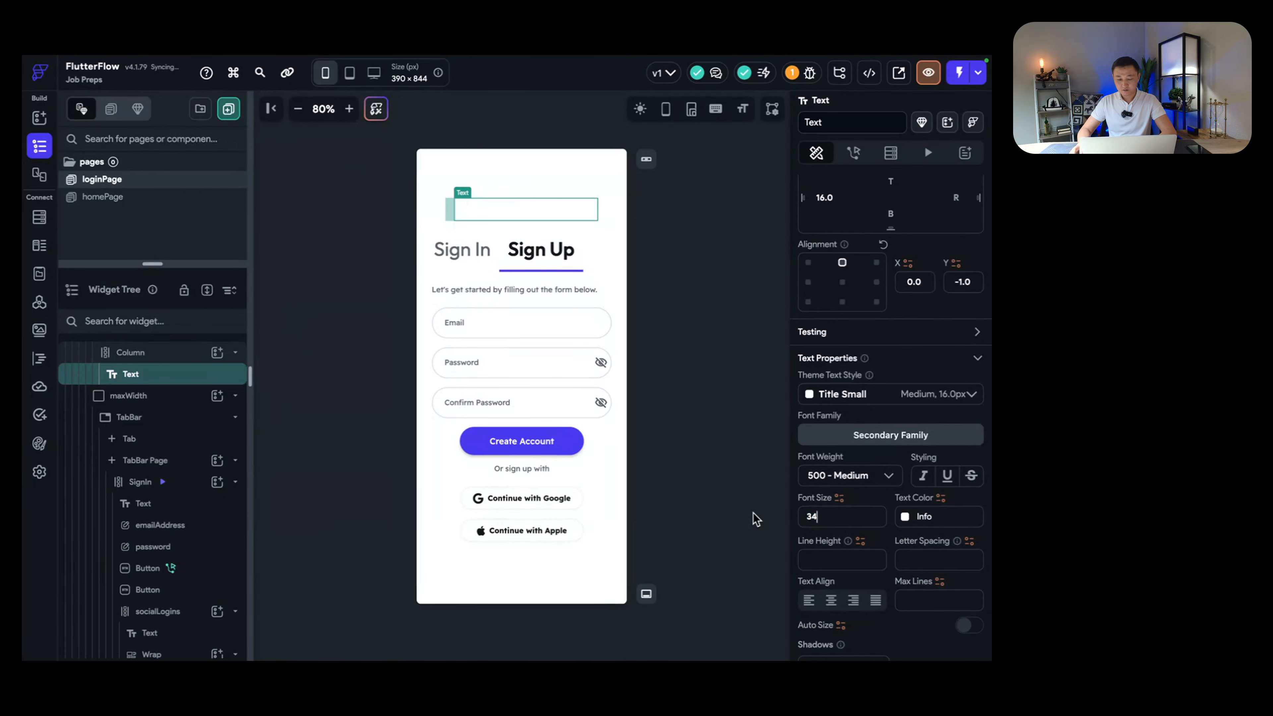
Step: Make the title text color dark blue (#303f68)
click(902, 519)
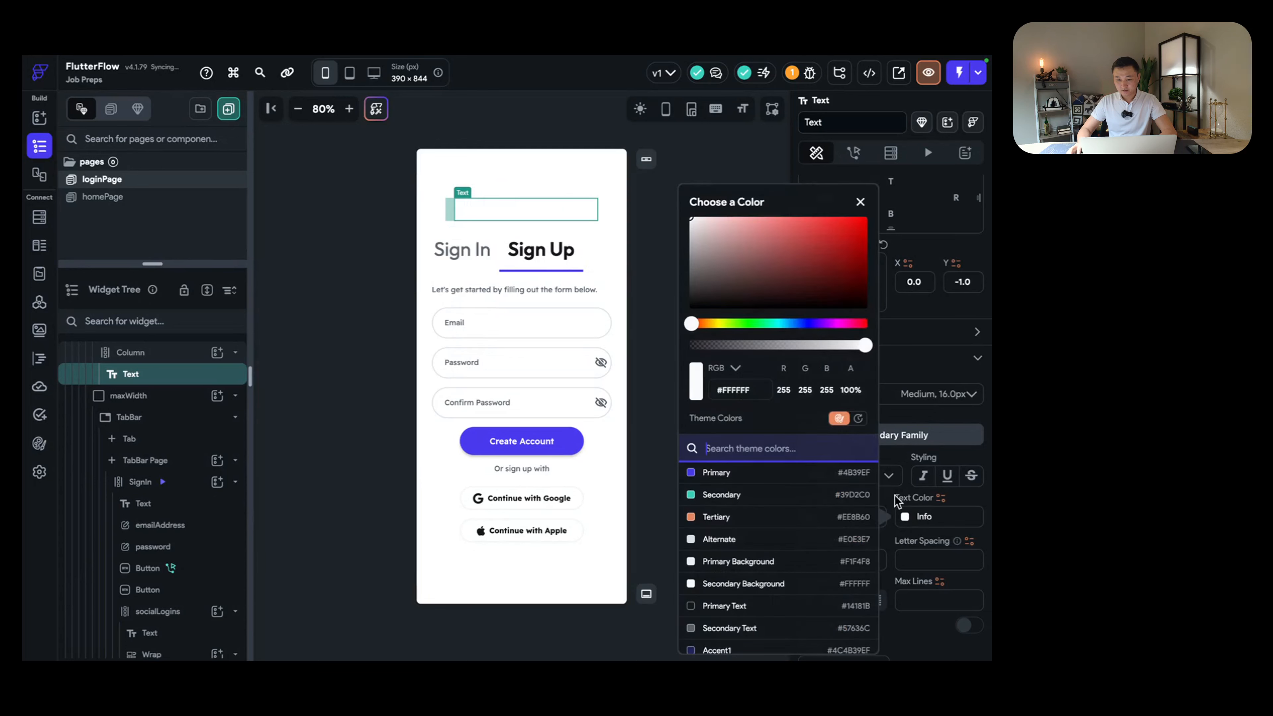
click(740, 263)
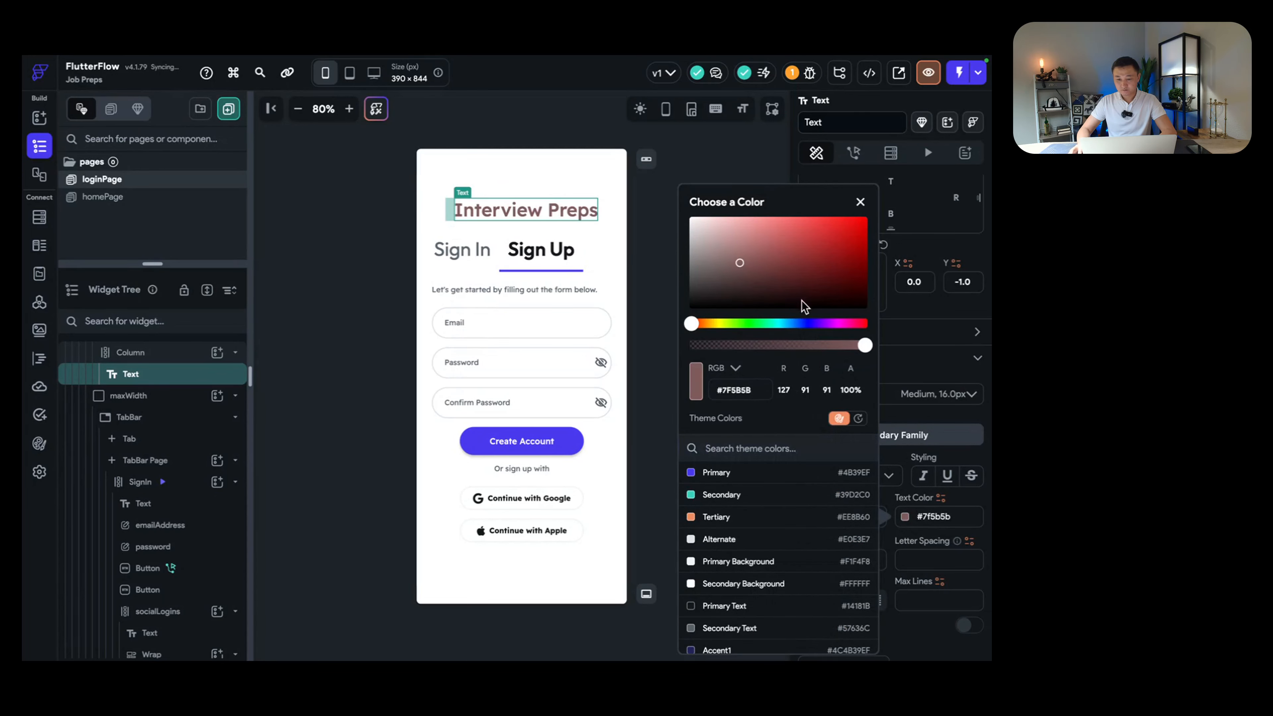
click(799, 323)
mouse_move(767, 263)
mouse_down()
mouse_move(800, 261)
mouse_move(790, 276)
mouse_up()
click(648, 250)
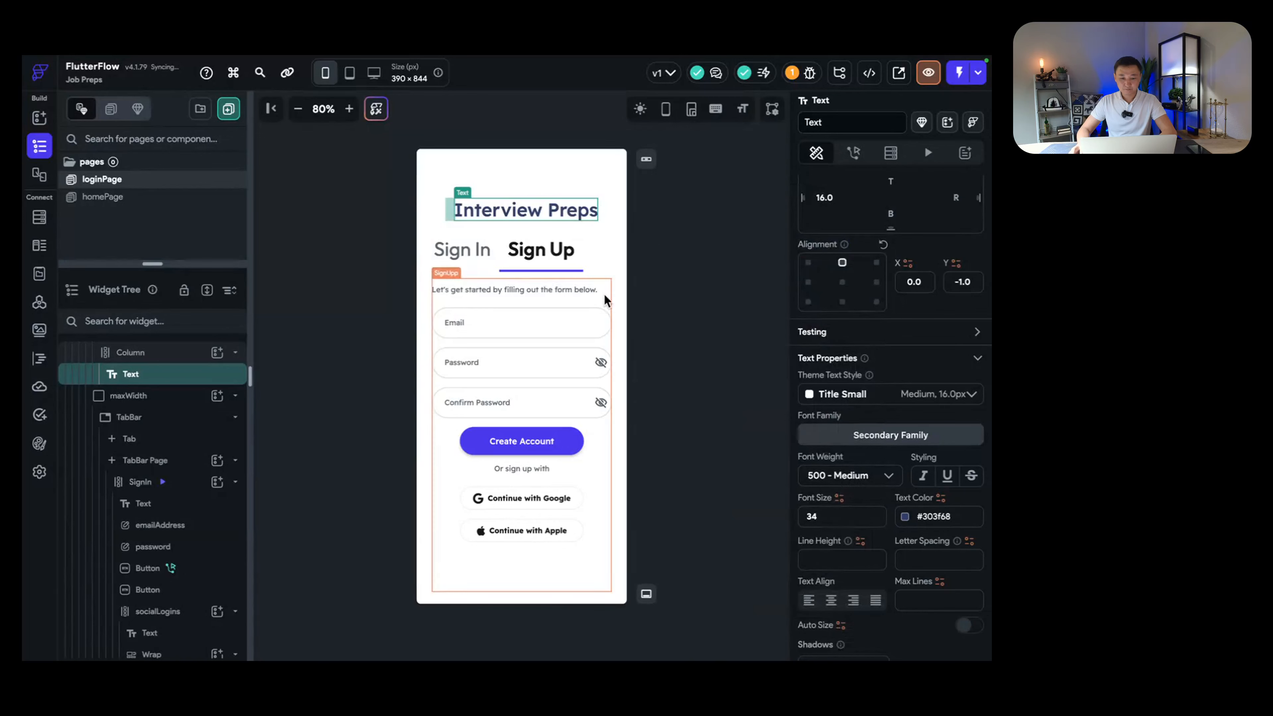
click(458, 250)
click(546, 256)
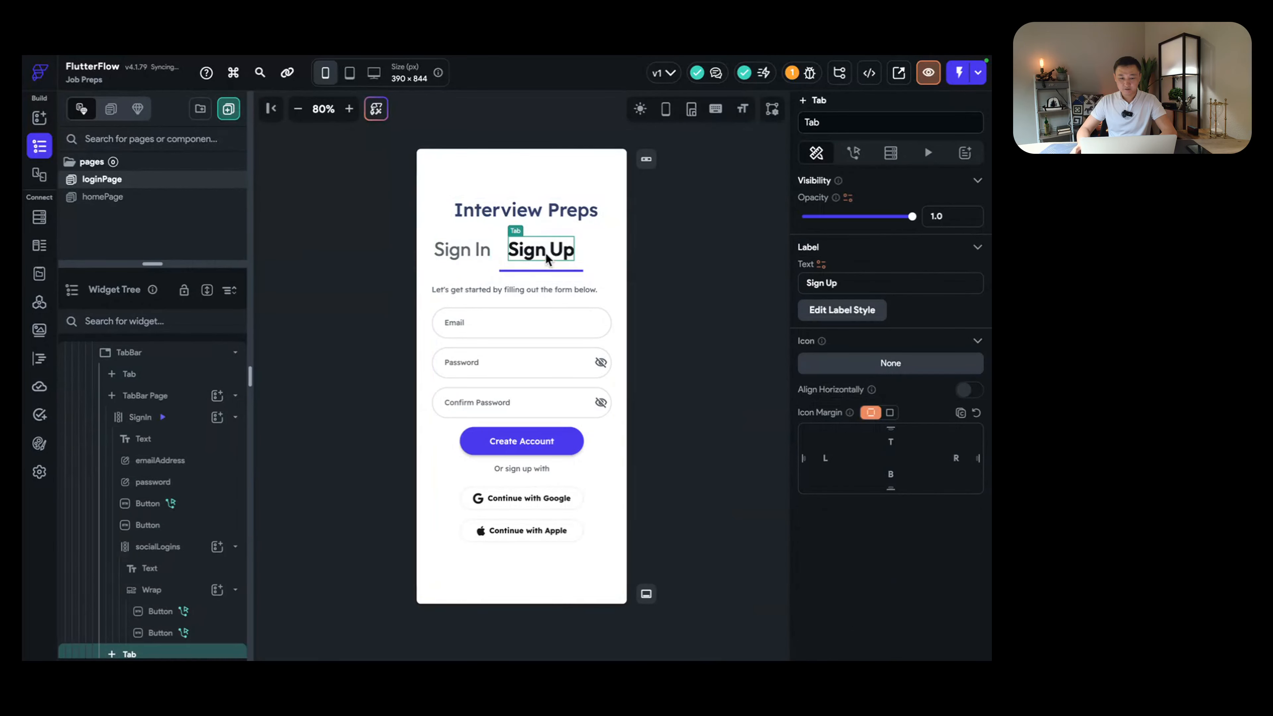
Step: Delete the Google and Apple buttons and the social login section from the Sign In form
click(486, 258)
click(558, 251)
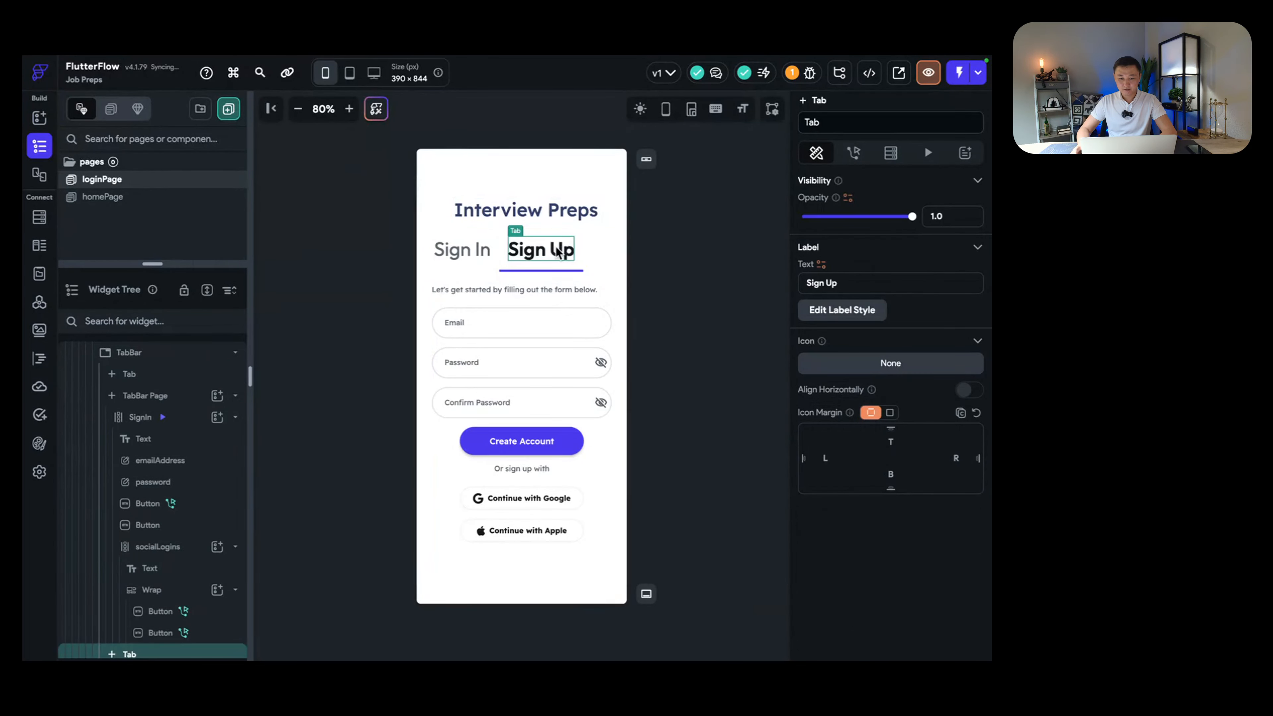
click(481, 255)
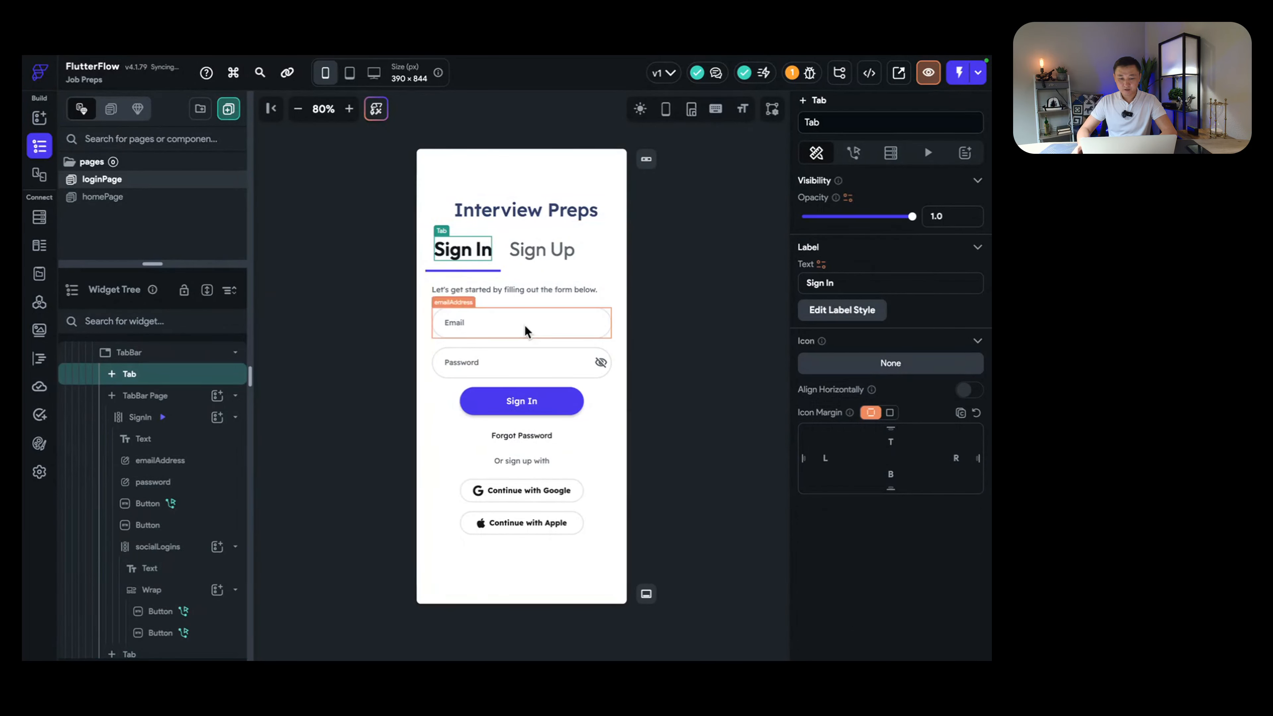
click(562, 491)
key(Delete)
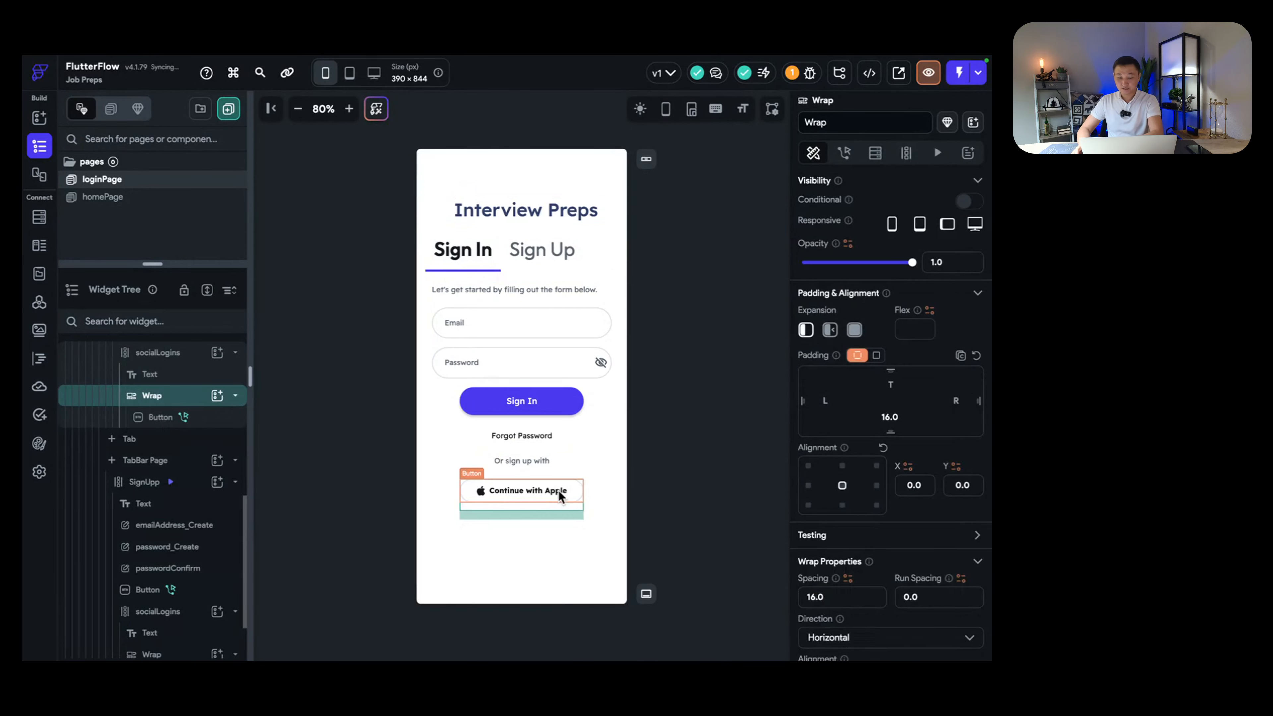
click(557, 489)
key(Delete)
key(Delete)
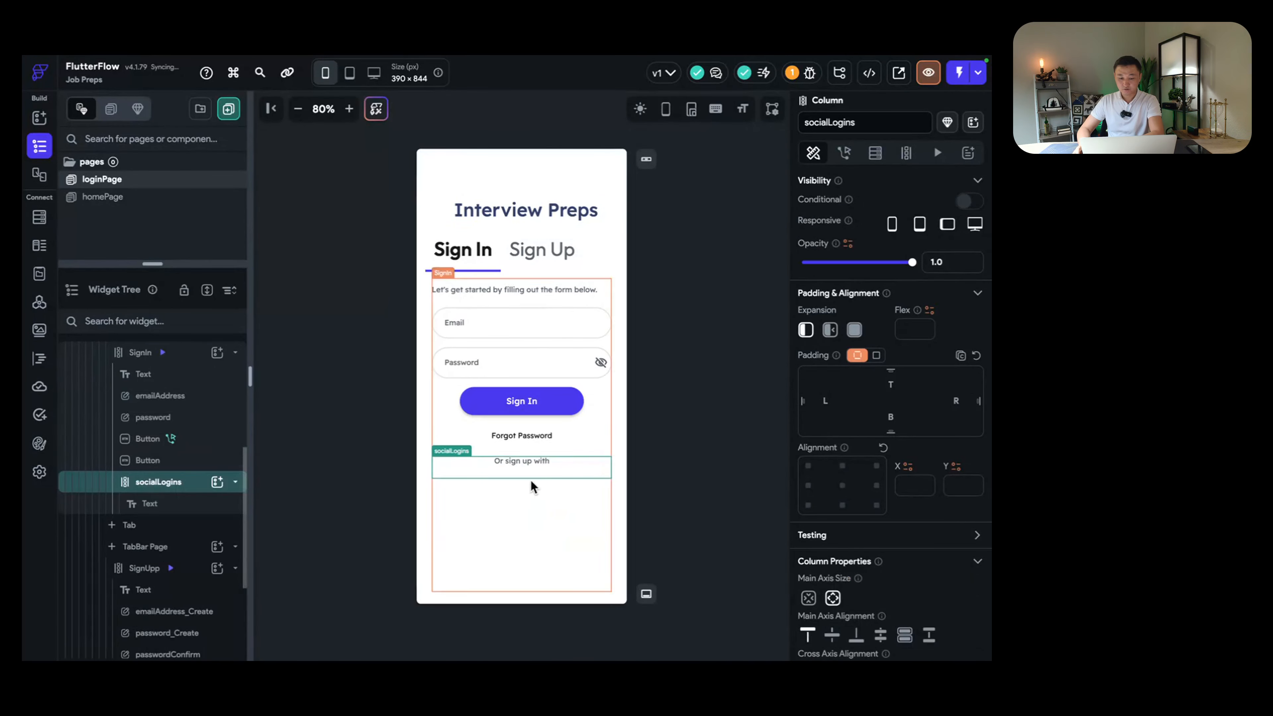
key(Delete)
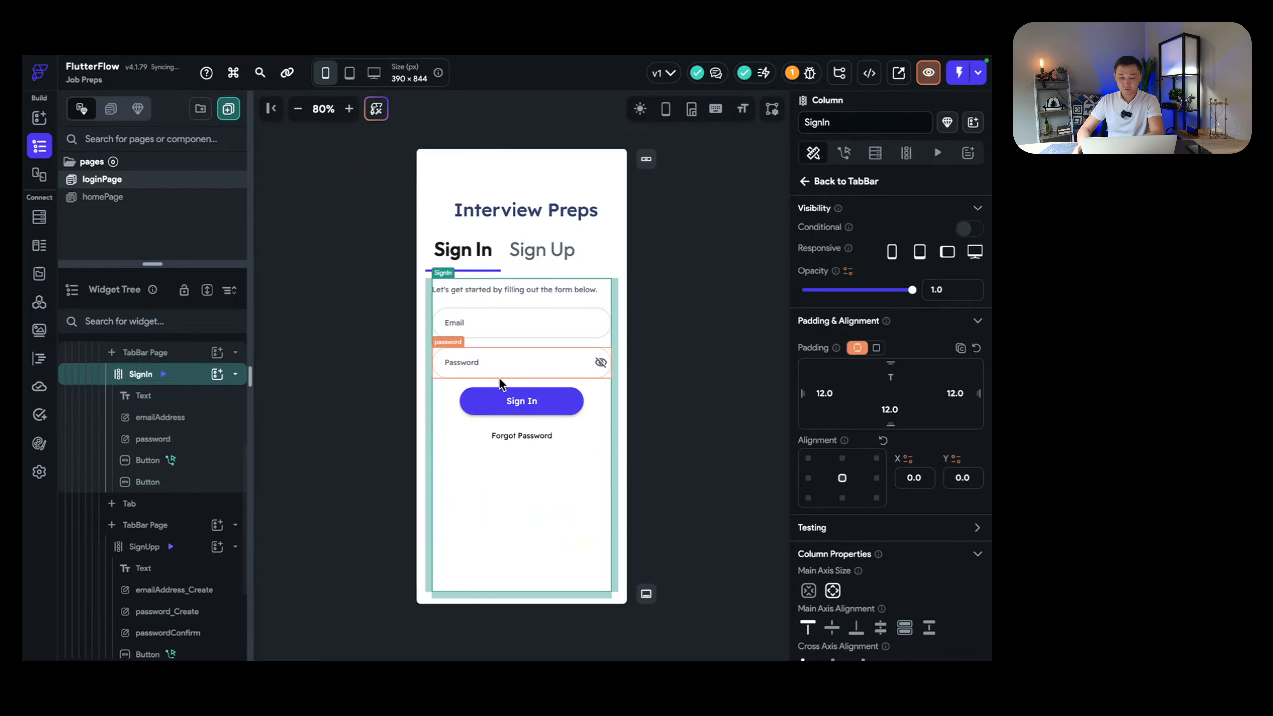
Step: Delete the Google and Apple buttons and their container from the Sign Up form
click(542, 251)
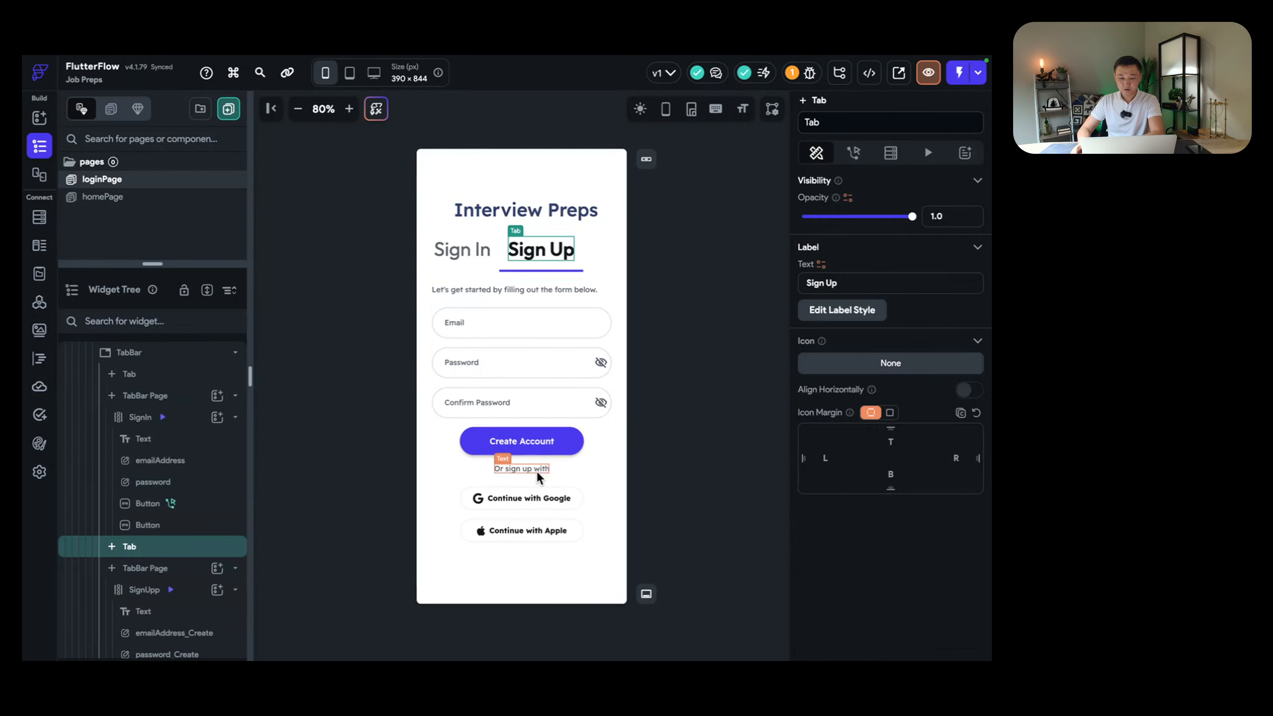
click(535, 496)
key(Delete)
click(538, 492)
key(Delete)
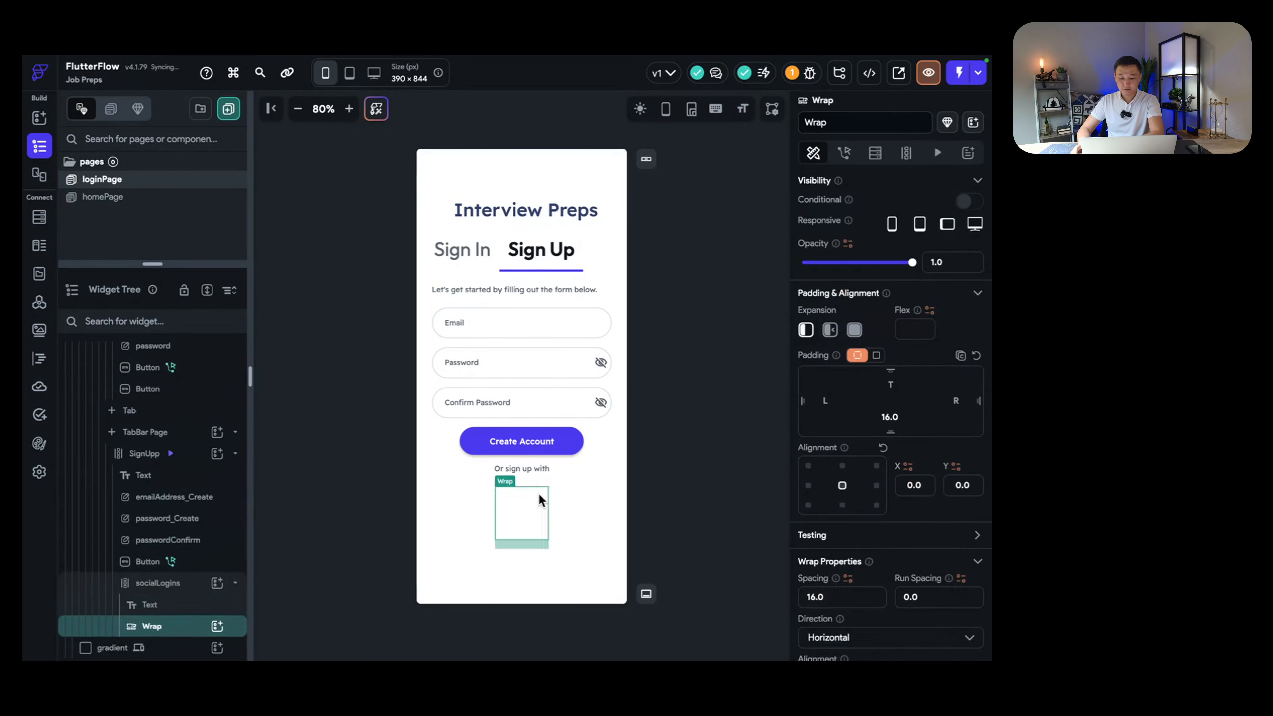
key(Delete)
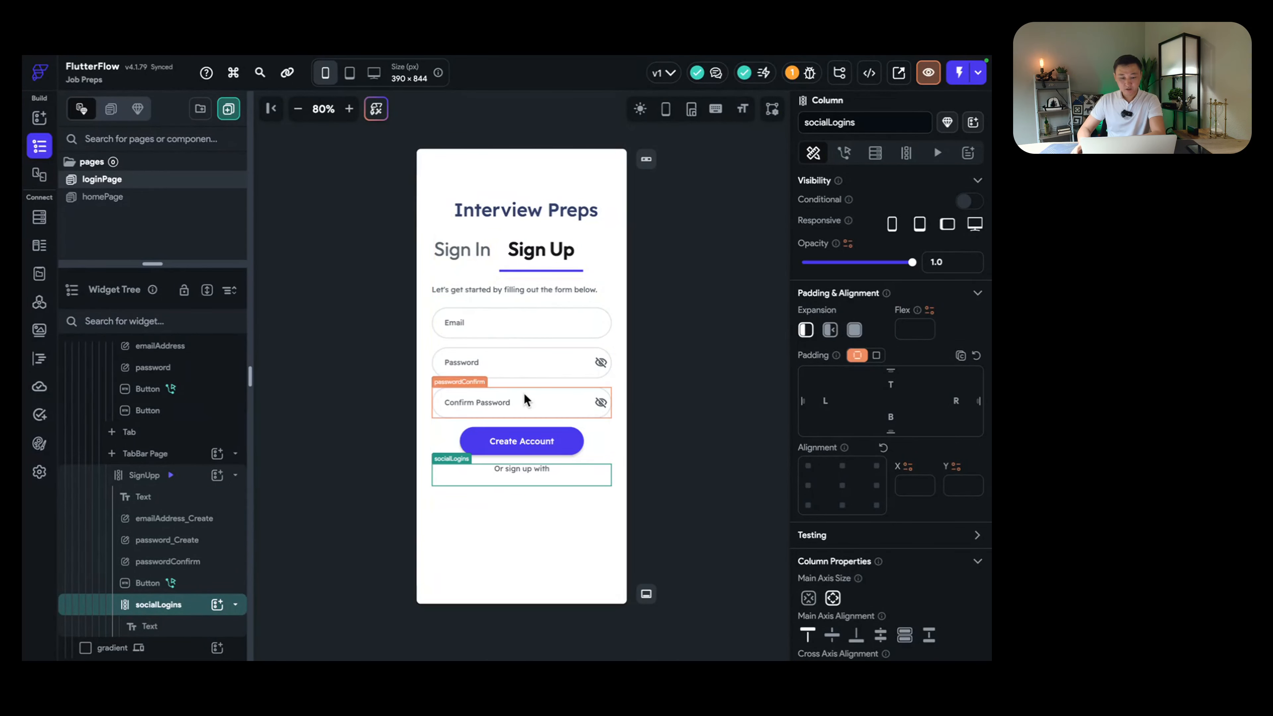
Step: Review the Sign Up email, password and confirm password fields in the form column
click(531, 506)
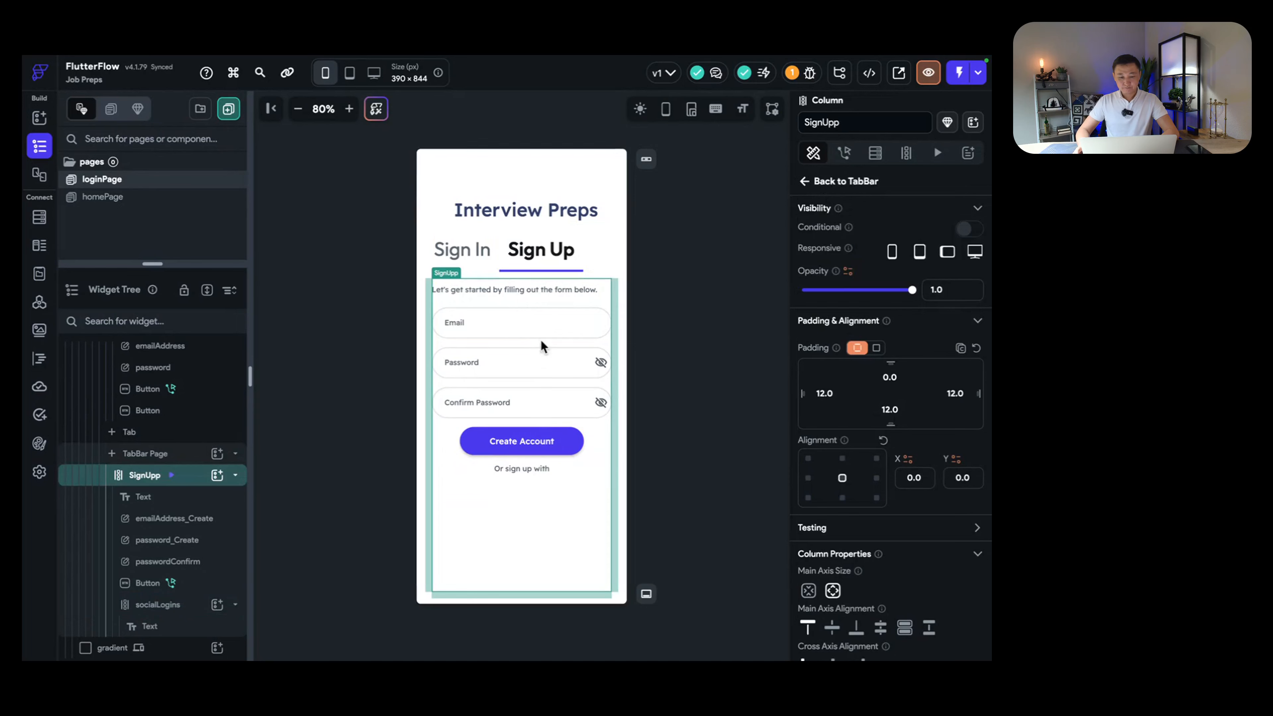
click(522, 316)
click(530, 361)
click(528, 399)
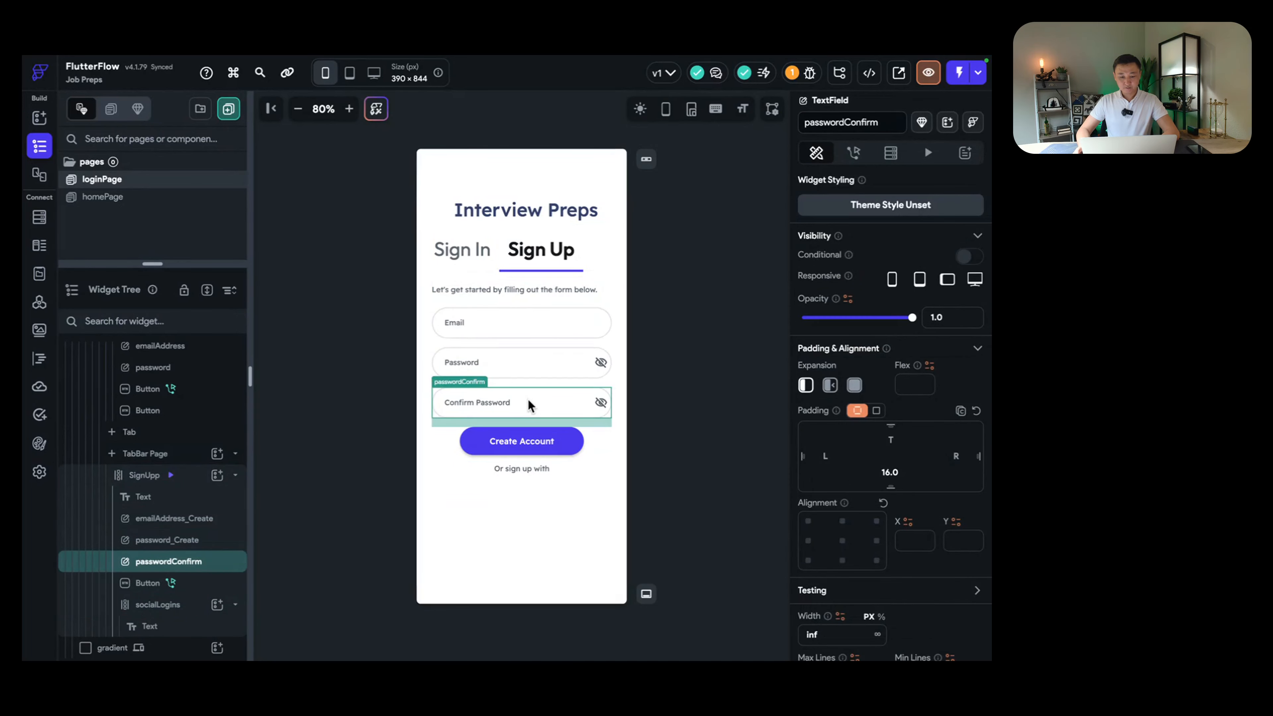
click(539, 321)
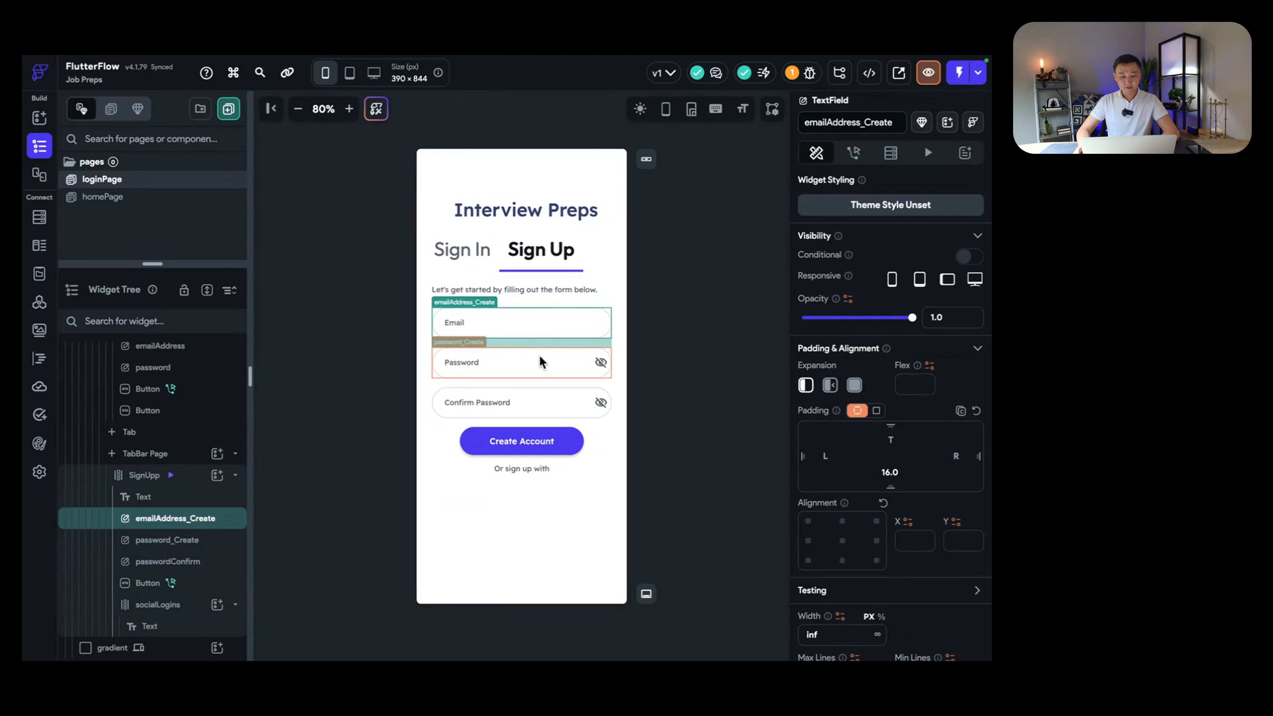
click(539, 357)
click(535, 397)
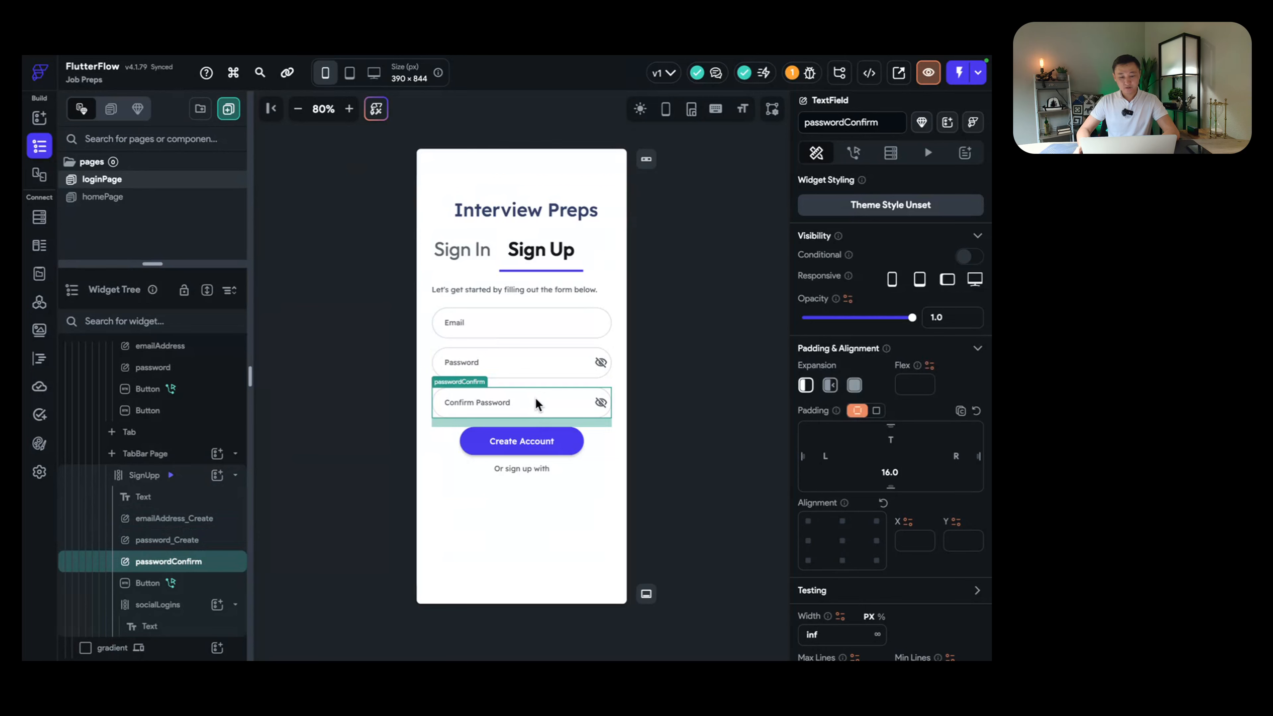
click(601, 446)
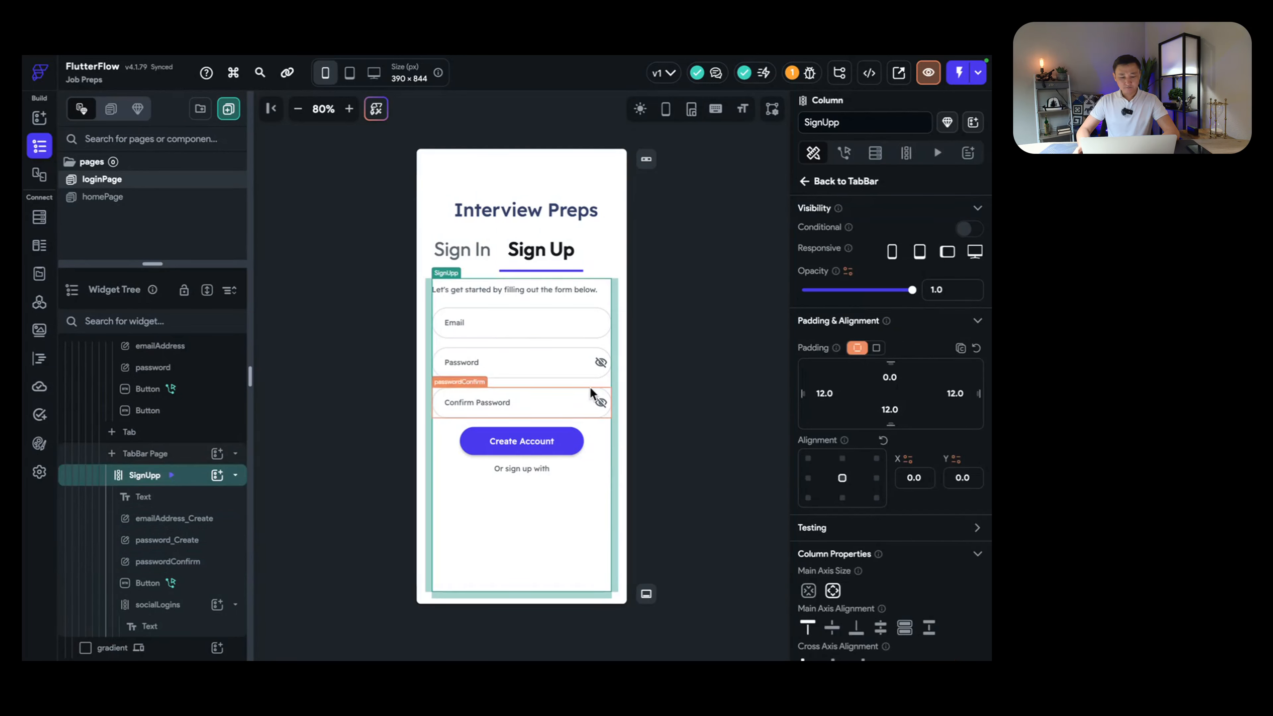
click(553, 321)
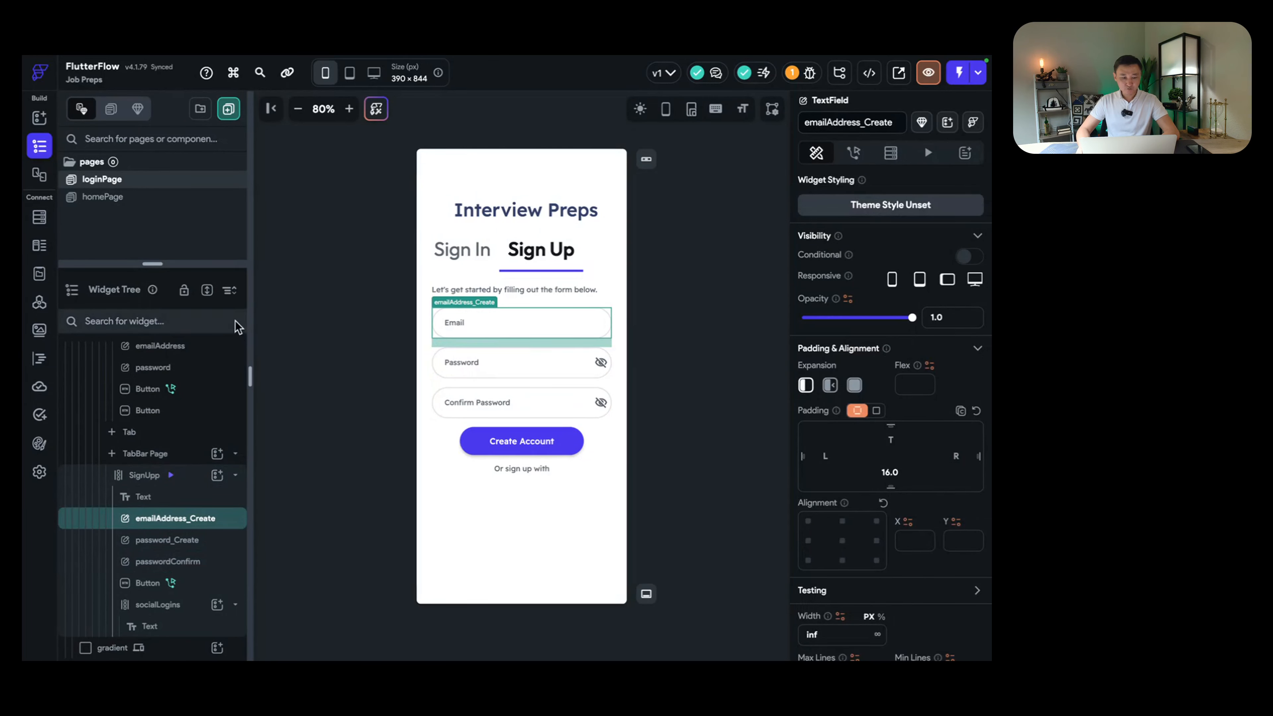
drag(153, 263, 154, 223)
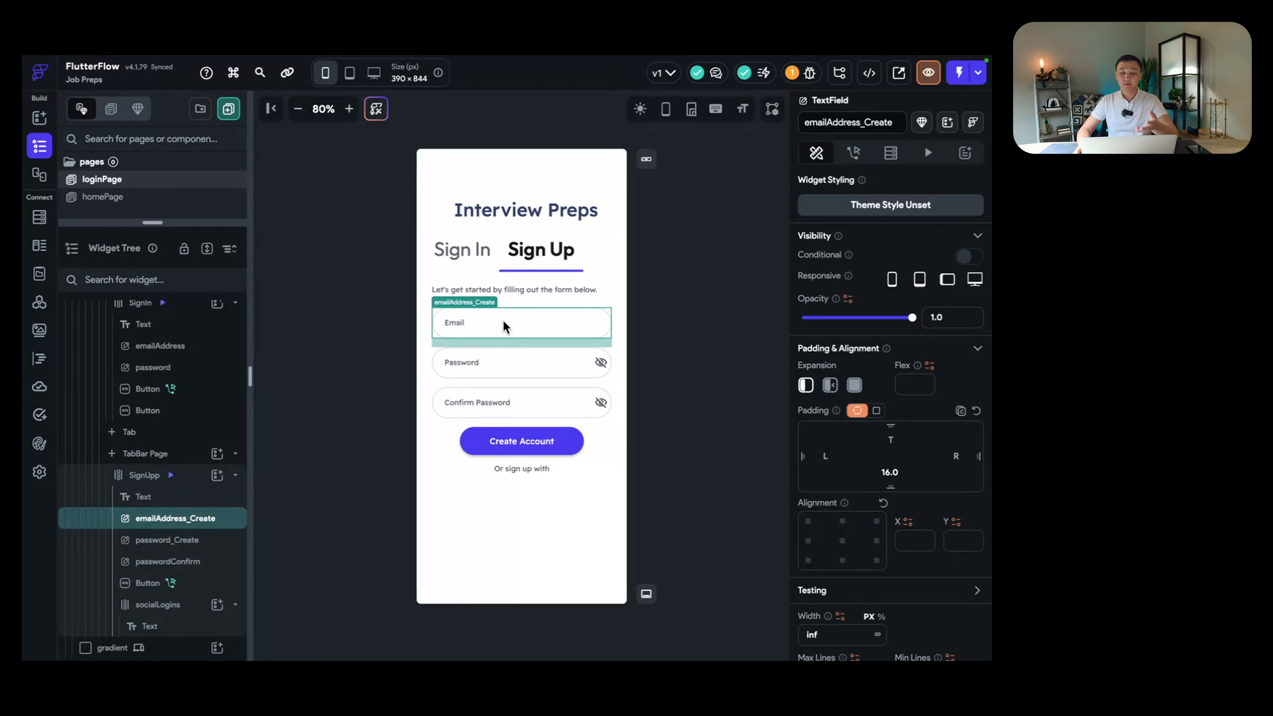
Step: Duplicate the email field and rename the copy to display_name
right_click(166, 522)
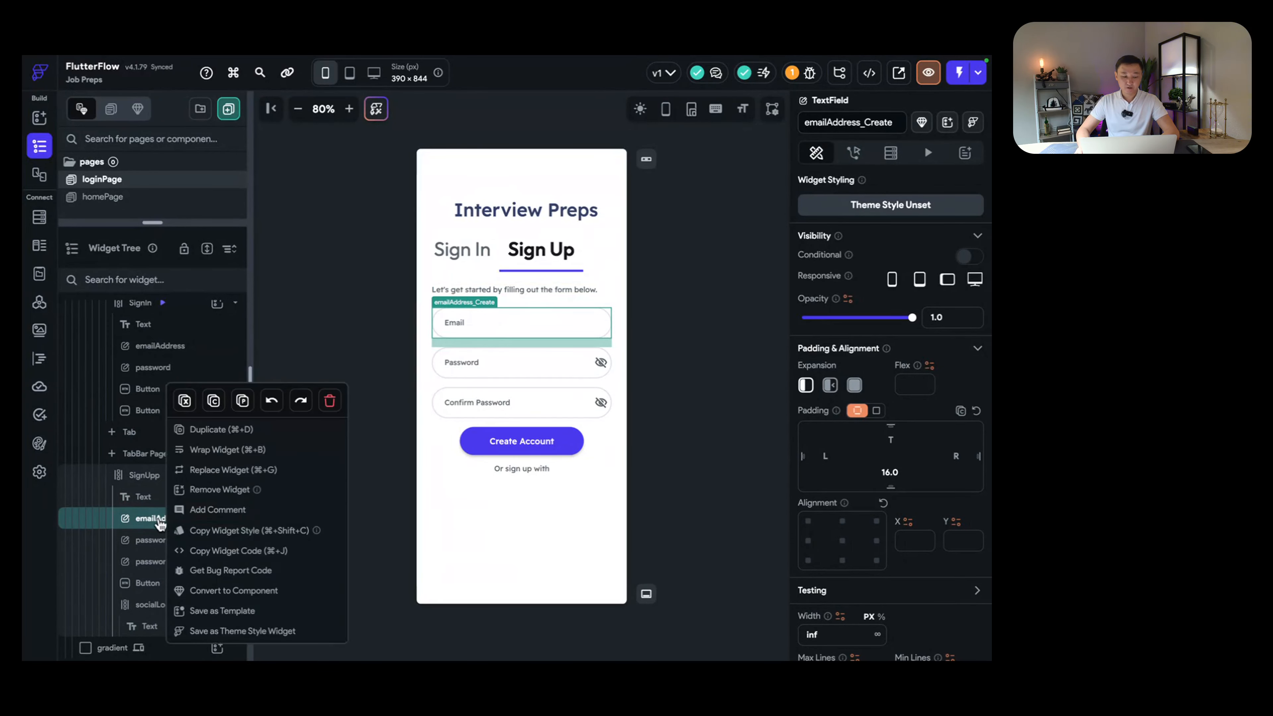
click(150, 527)
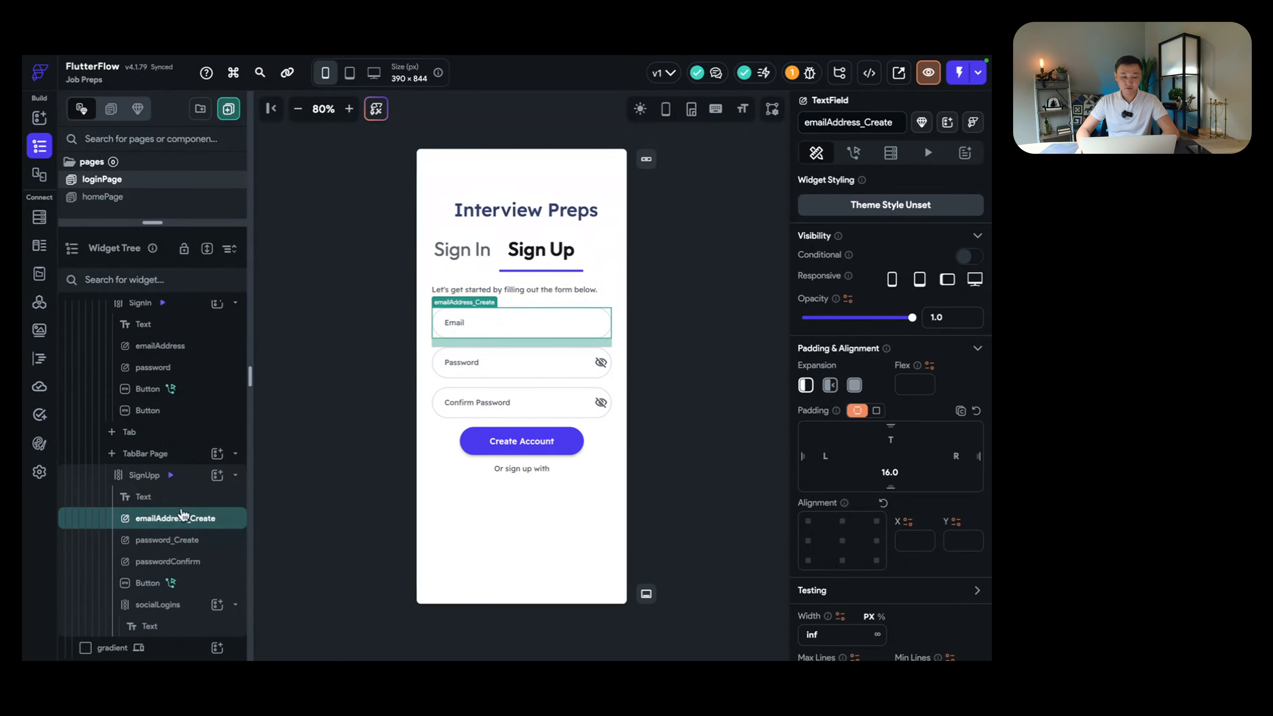
right_click(157, 524)
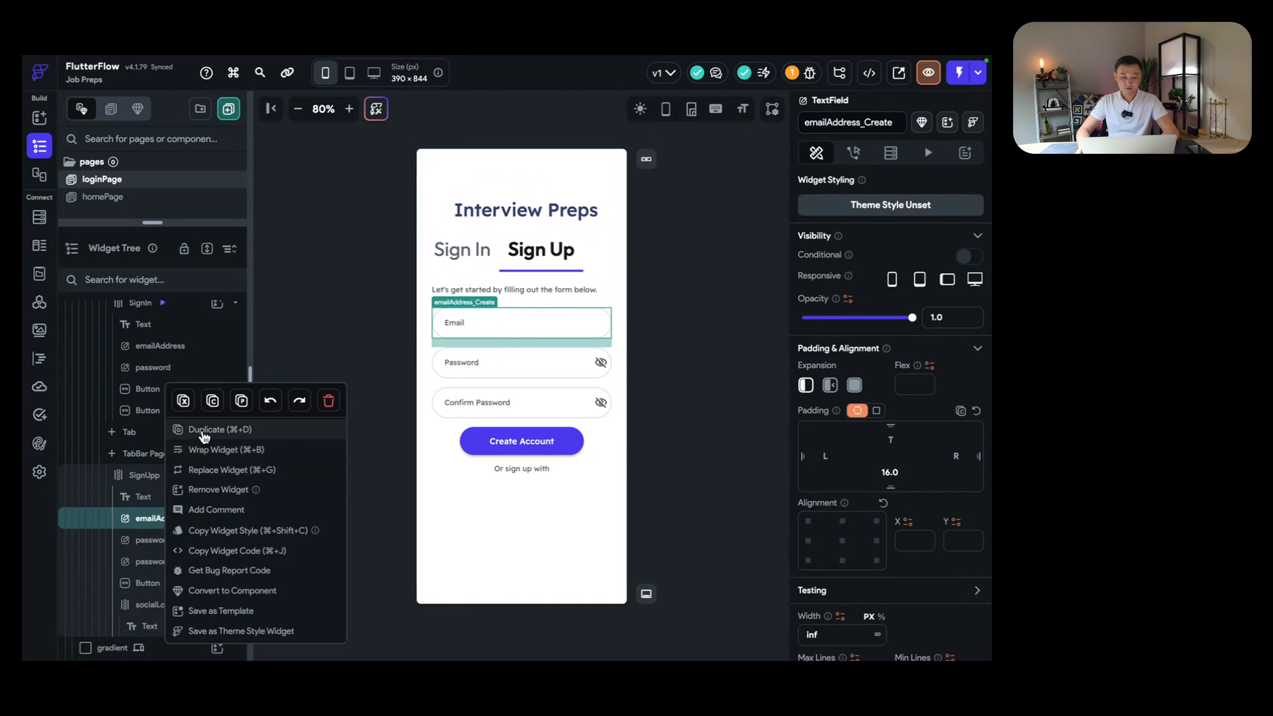
click(203, 429)
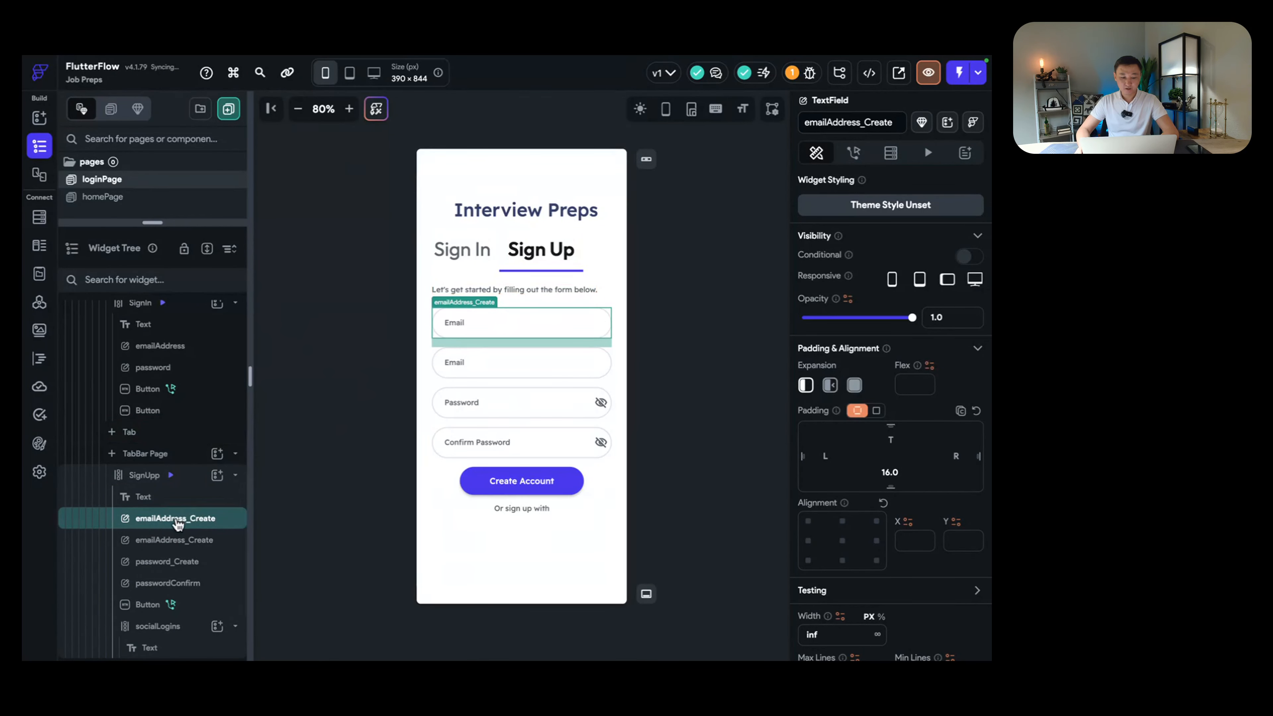
click(869, 123)
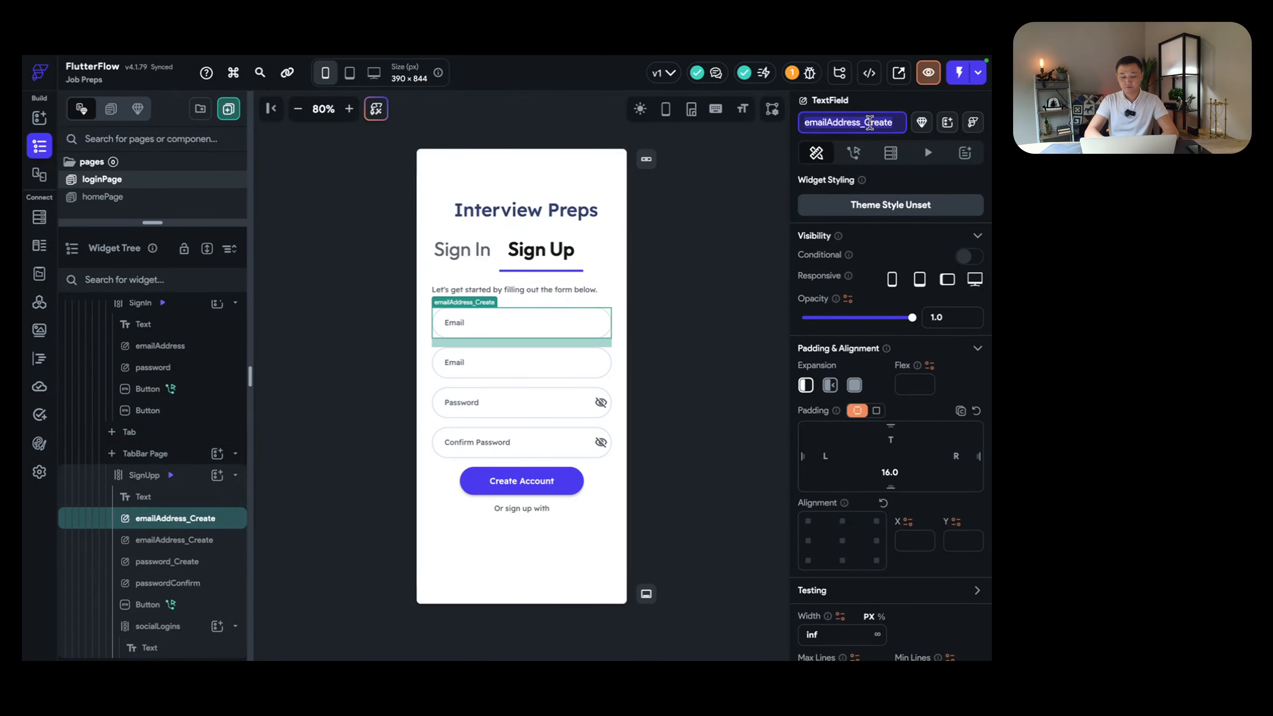
text(display_)
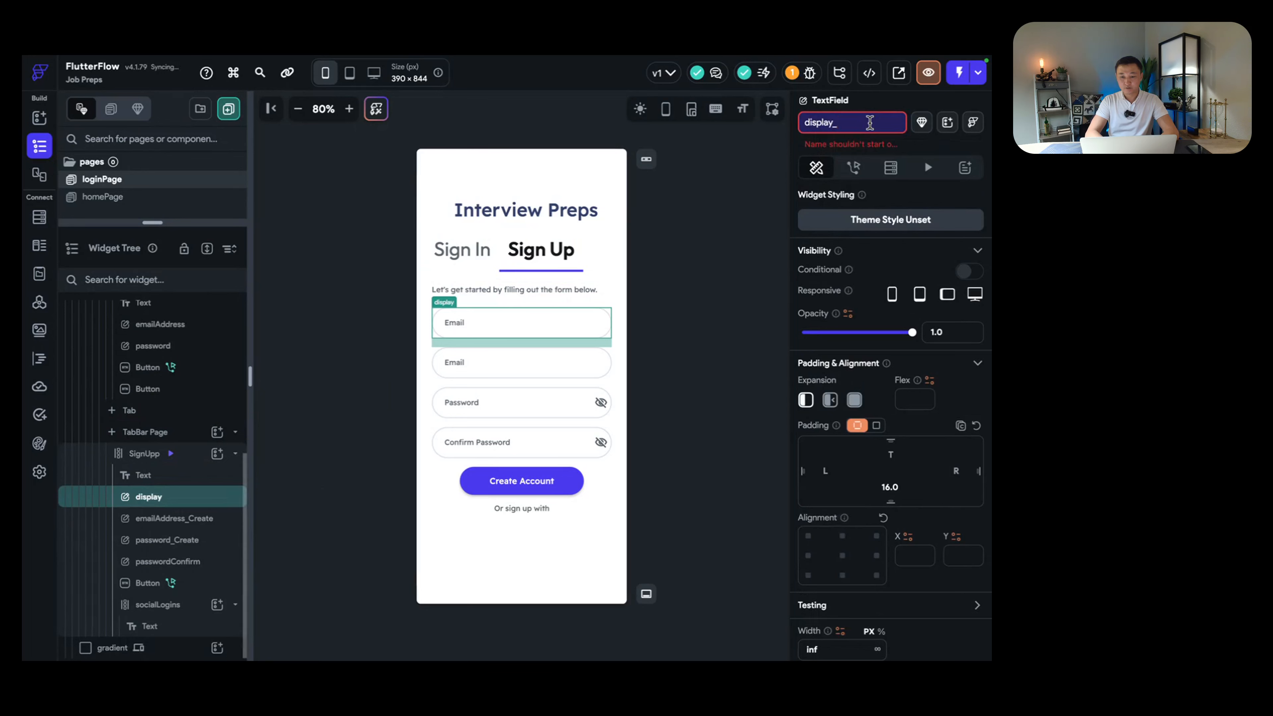
text(name)
key(Return)
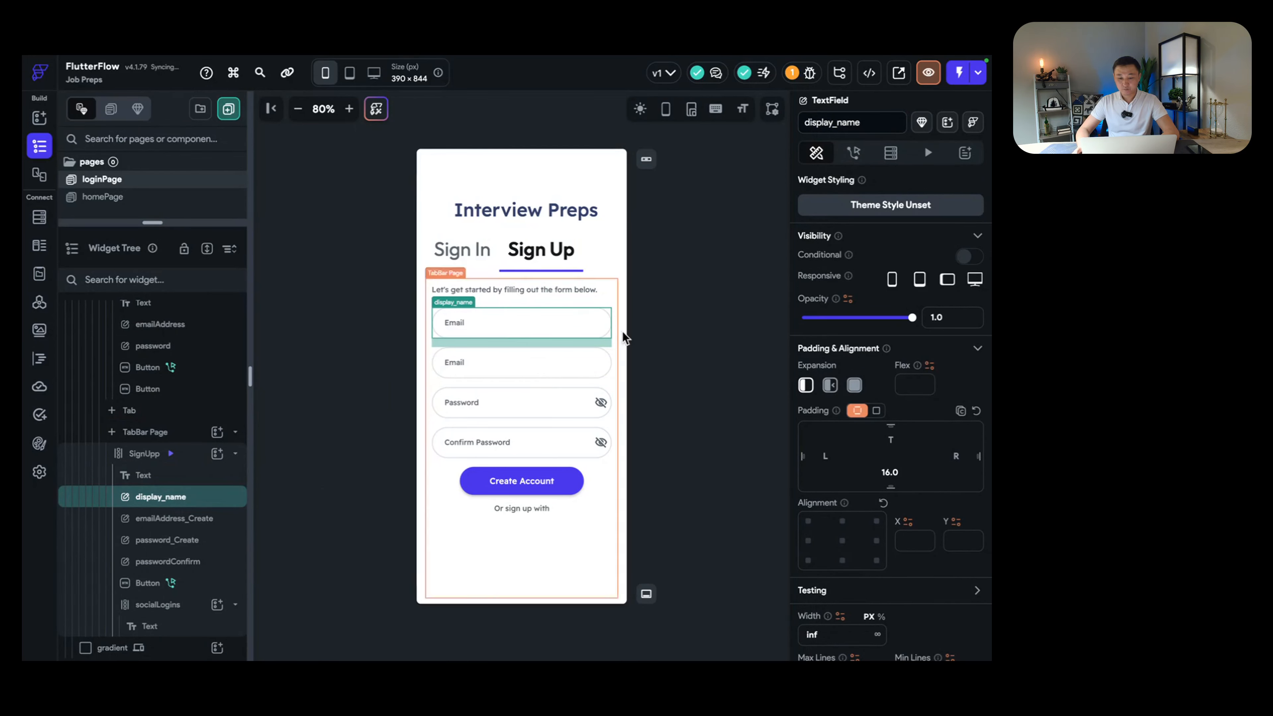
Step: Change the display_name field's label text from Email to Name
scroll(872, 446, down, 3)
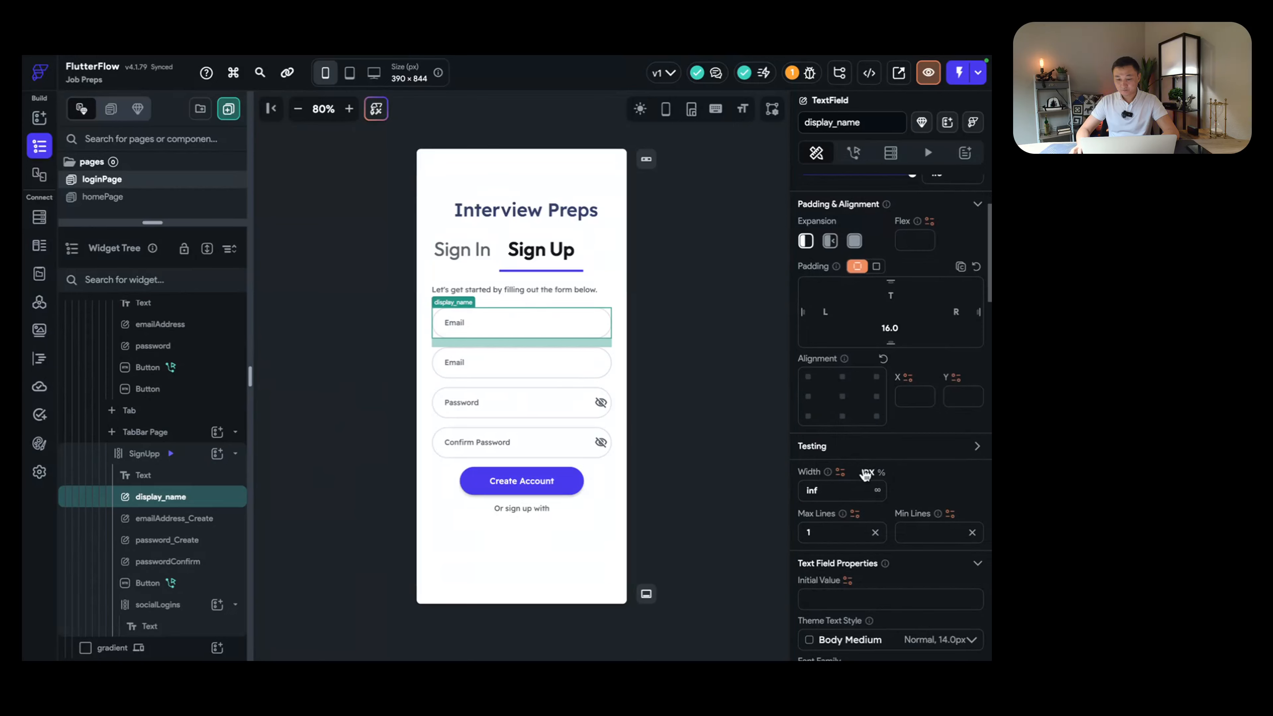
scroll(866, 479, down, 8)
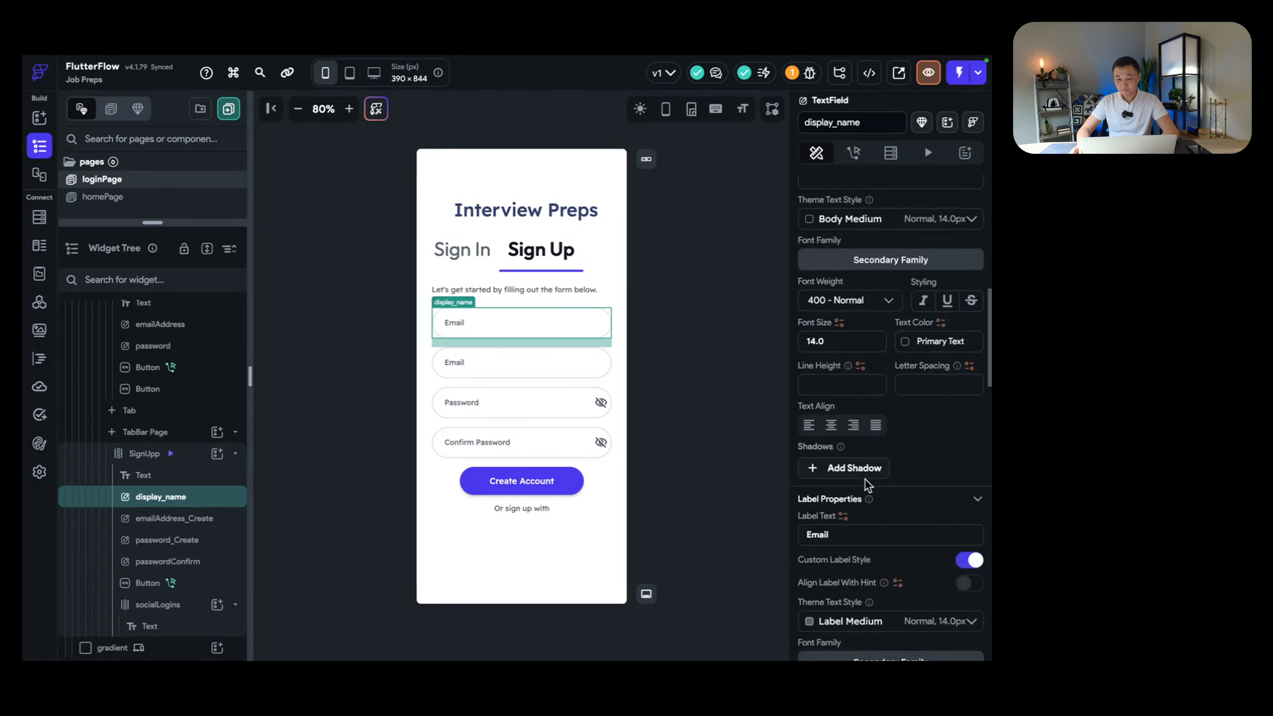
scroll(868, 484, down, 1)
double_click(861, 483)
text(Nam)
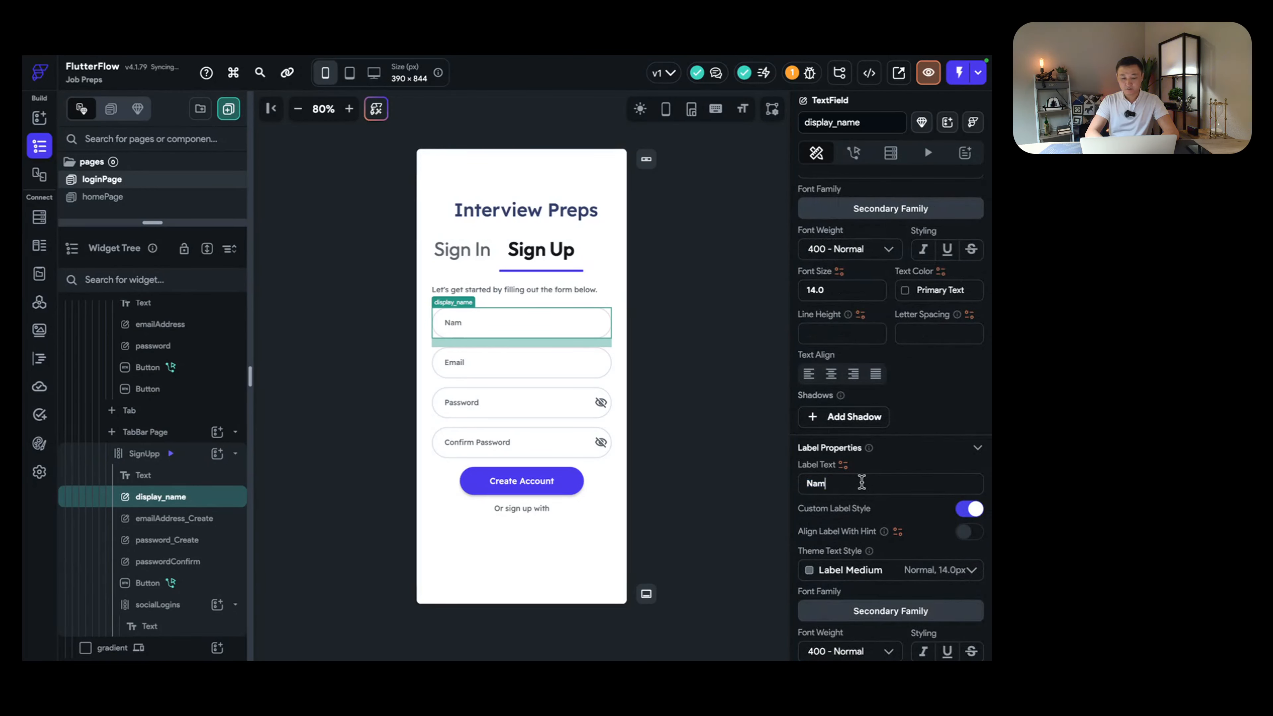
text(e)
scroll(867, 467, down, 2)
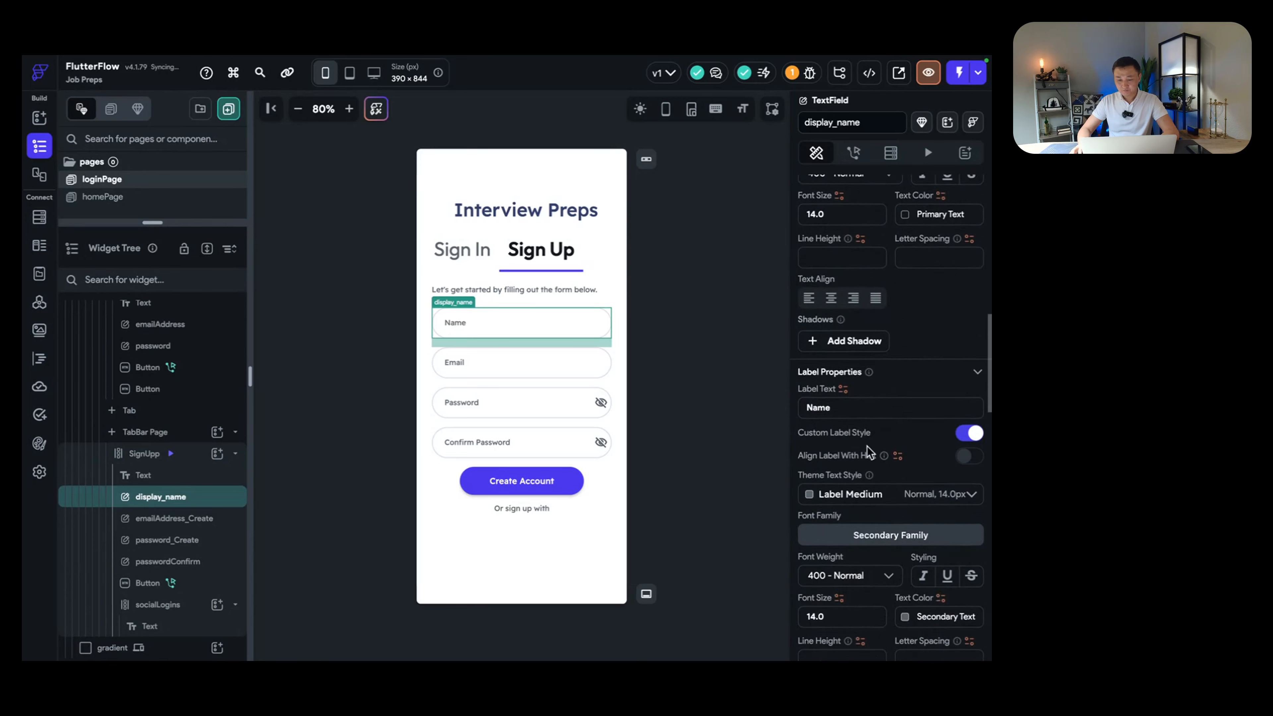
scroll(868, 452, down, 4)
scroll(884, 467, down, 10)
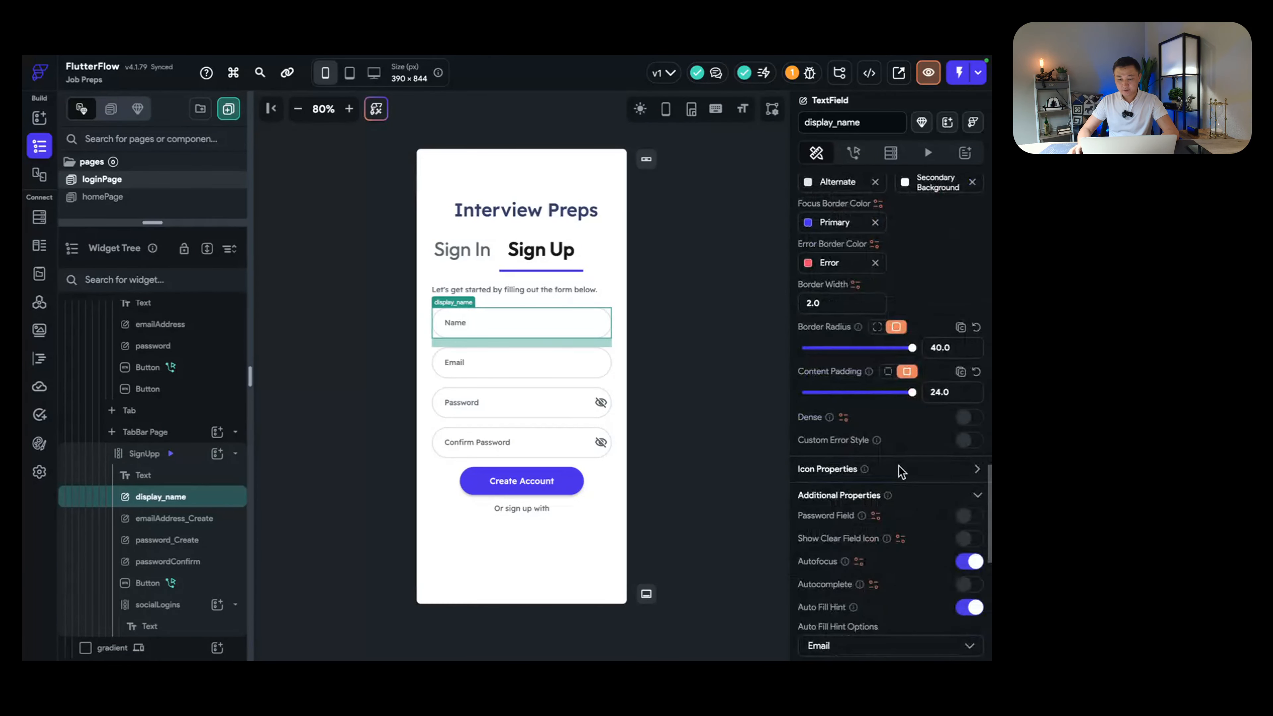
scroll(900, 471, down, 5)
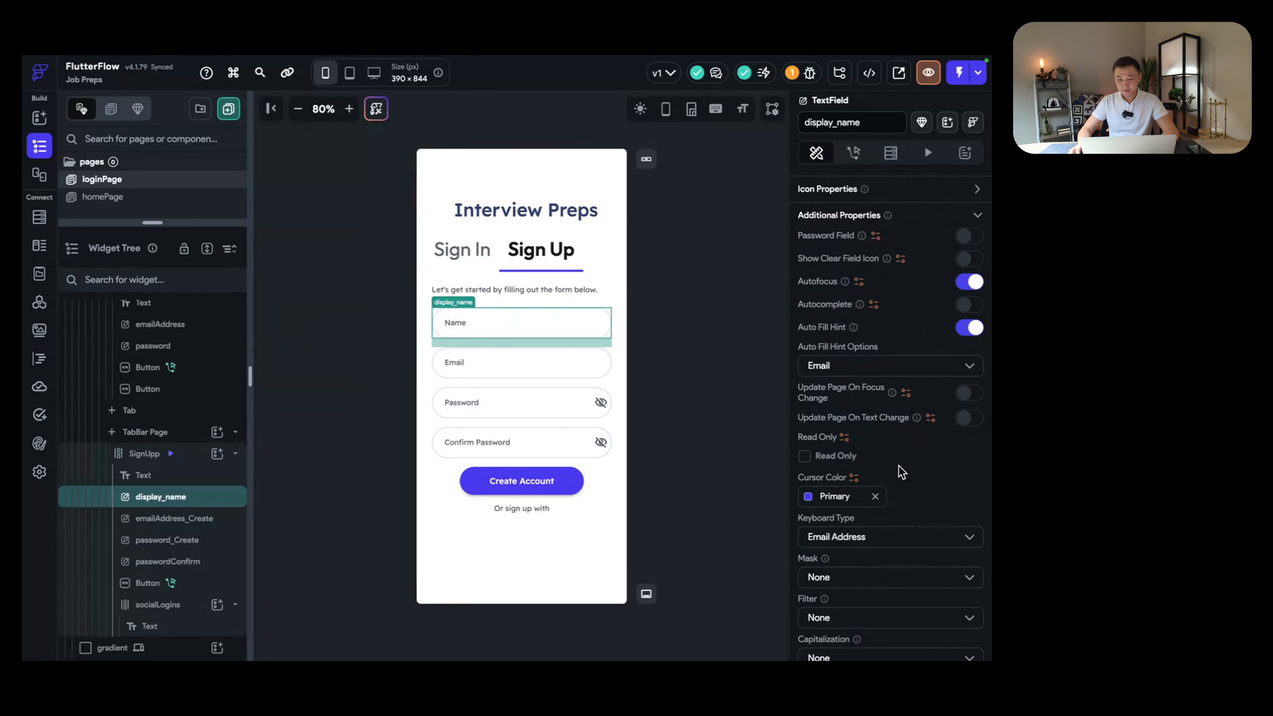
scroll(902, 472, down, 1)
click(676, 403)
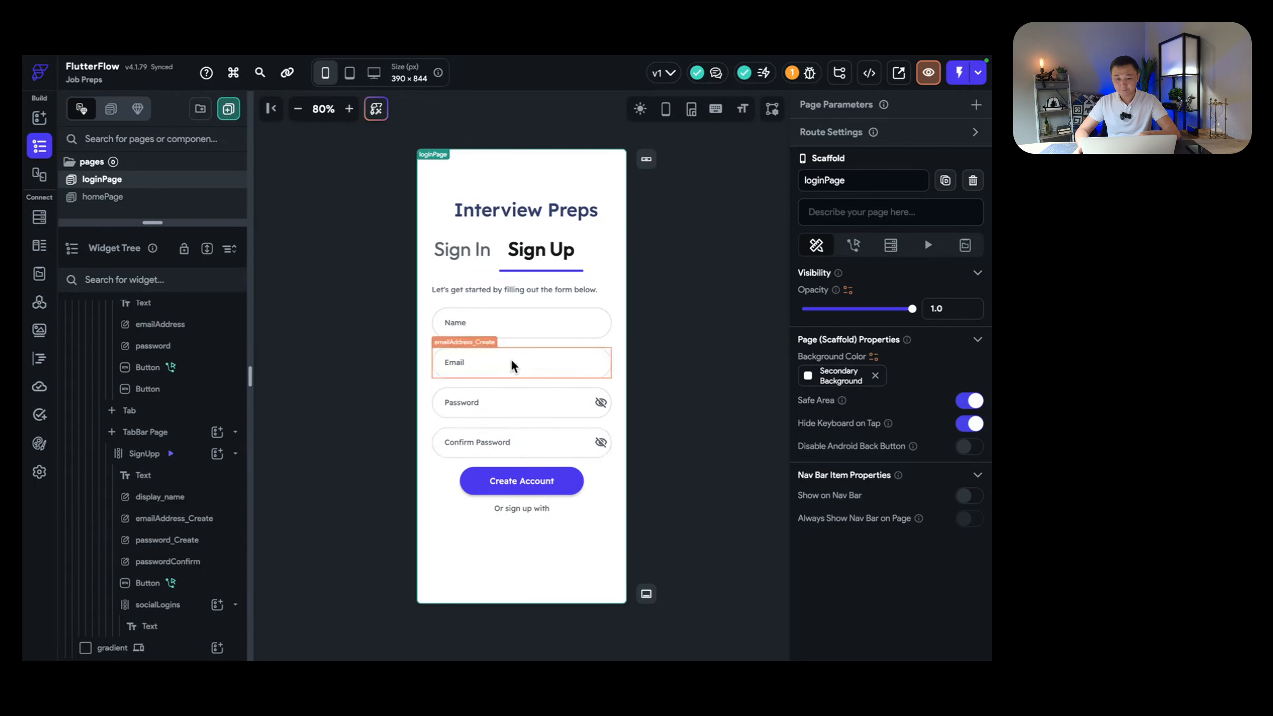
Step: Add a Divider widget below the Interview Preps title
click(462, 253)
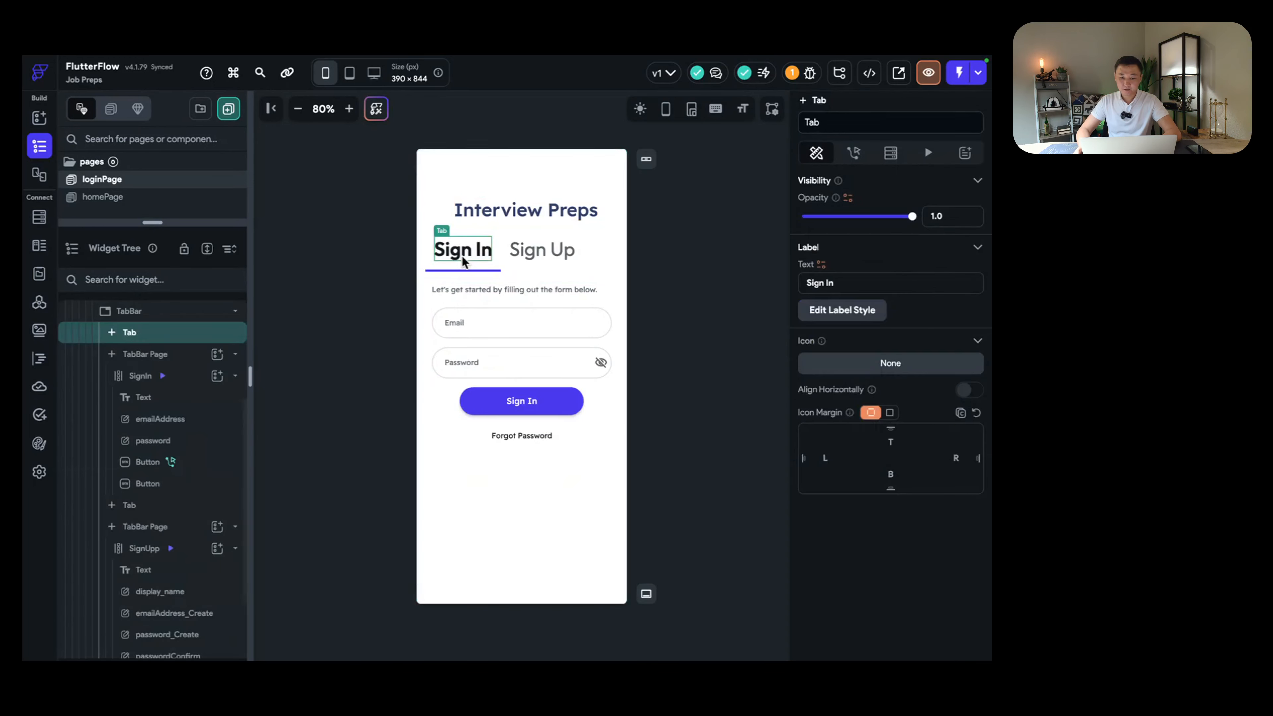
click(536, 224)
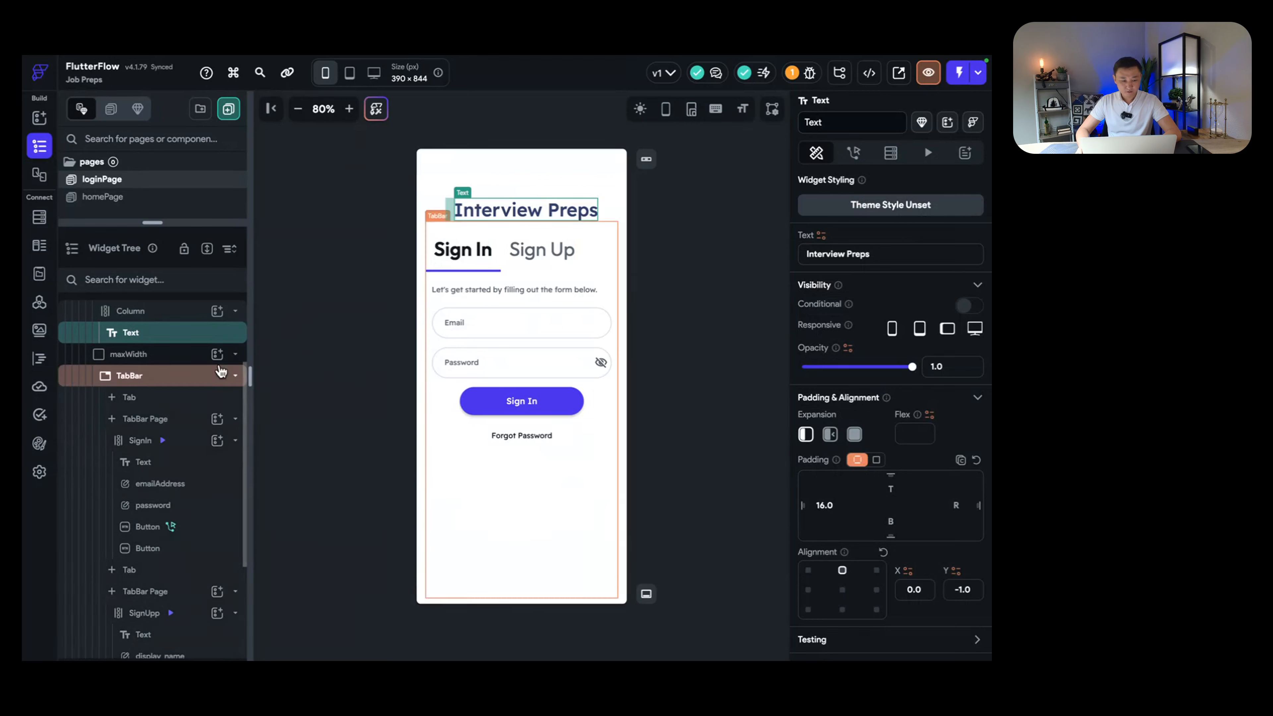
click(220, 314)
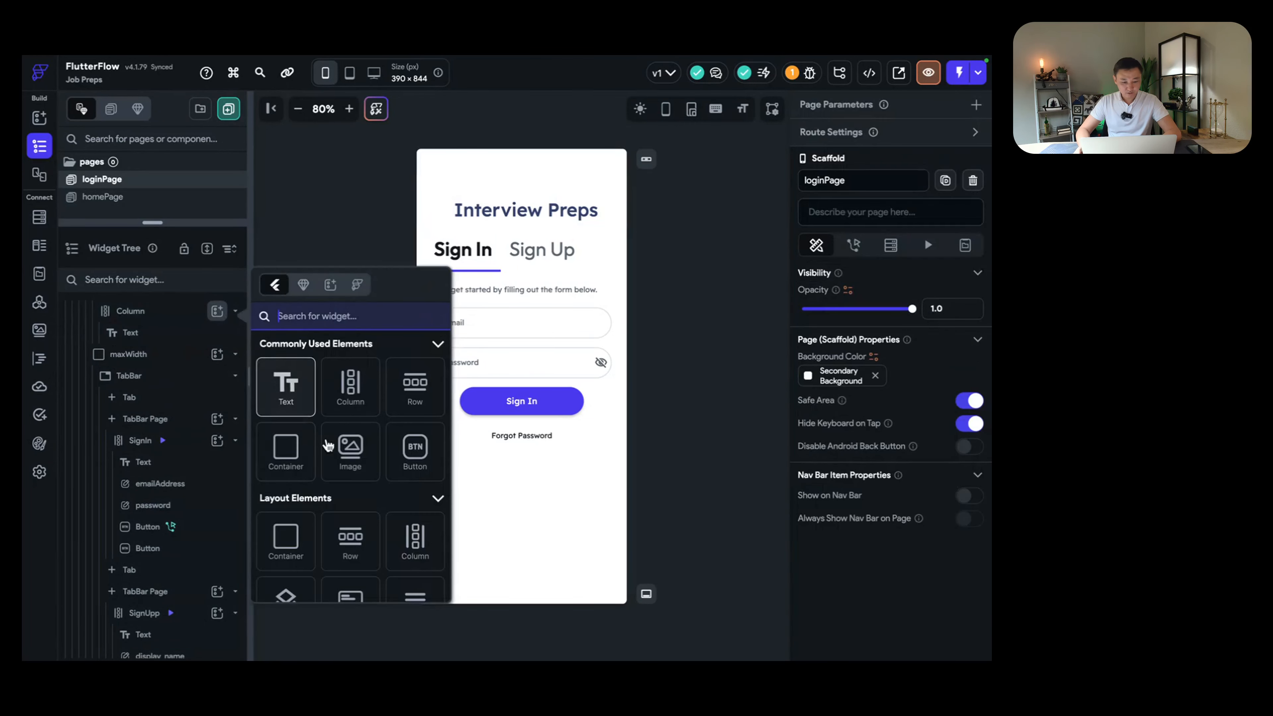
scroll(350, 381, down, 5)
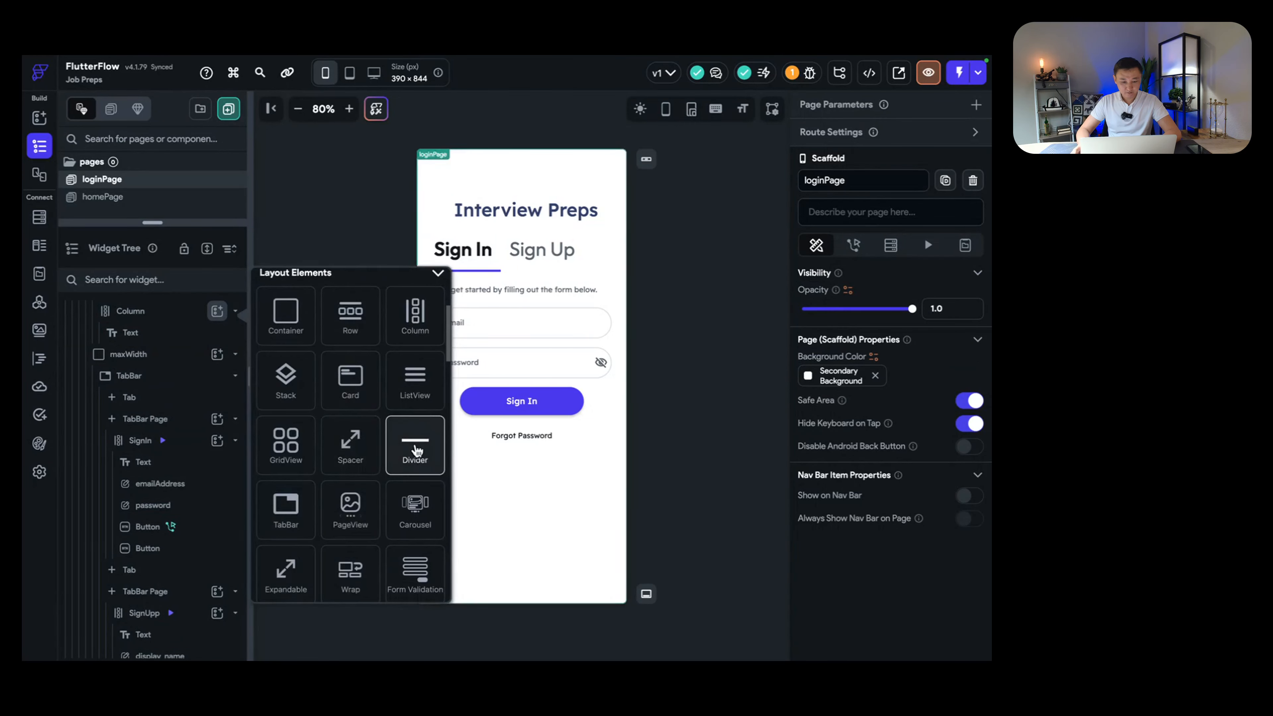
click(414, 443)
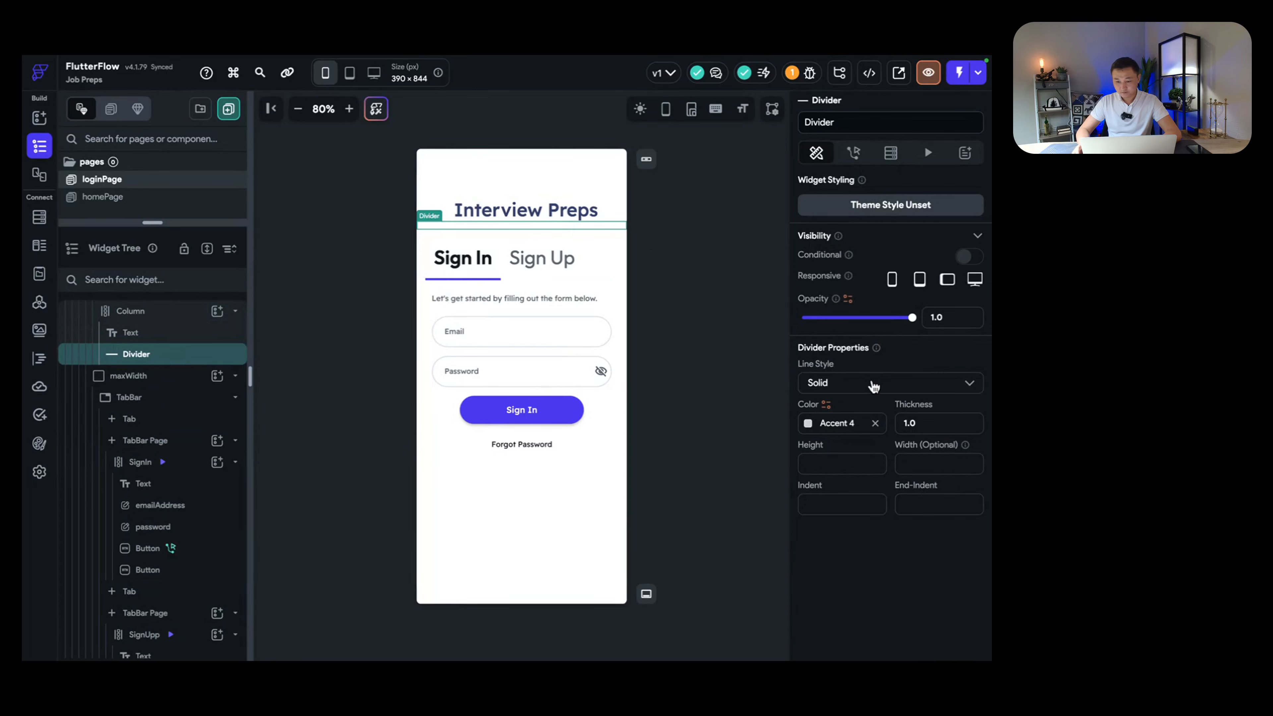
Step: Give the divider thickness 2, dark red color #CC522E2E, and indent and end-indent 12
double_click(932, 424)
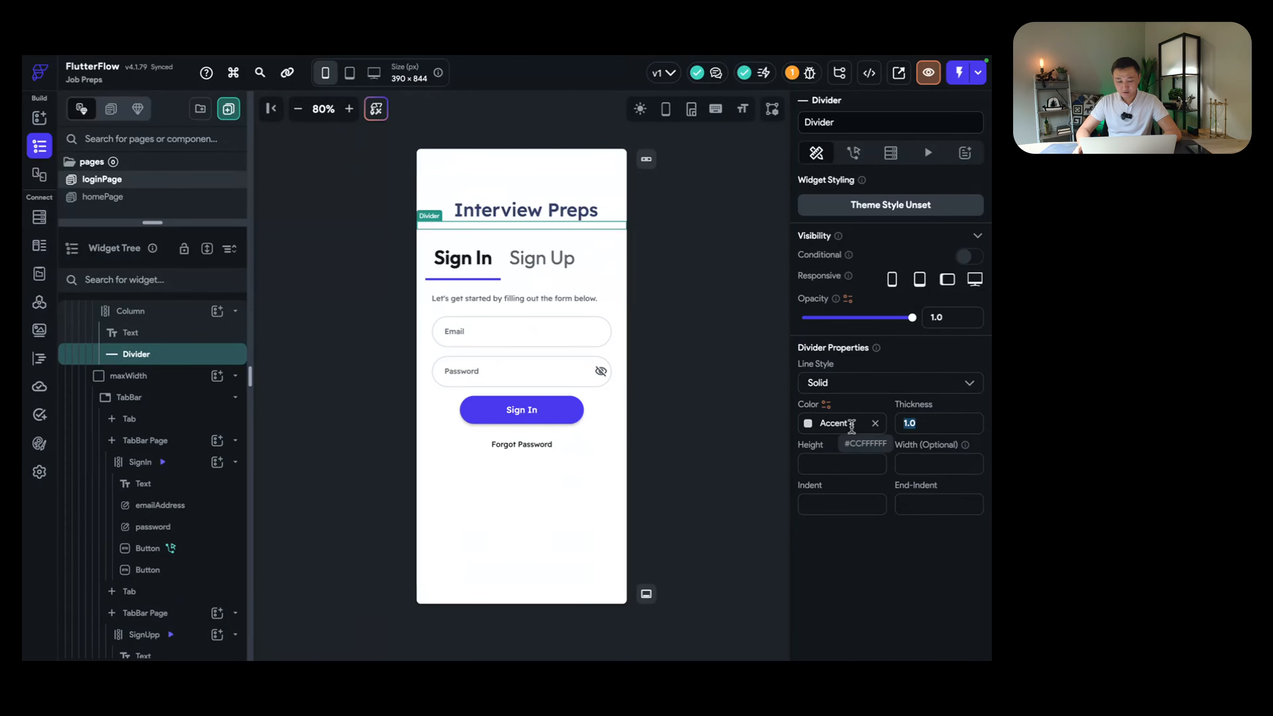
text(2)
click(811, 426)
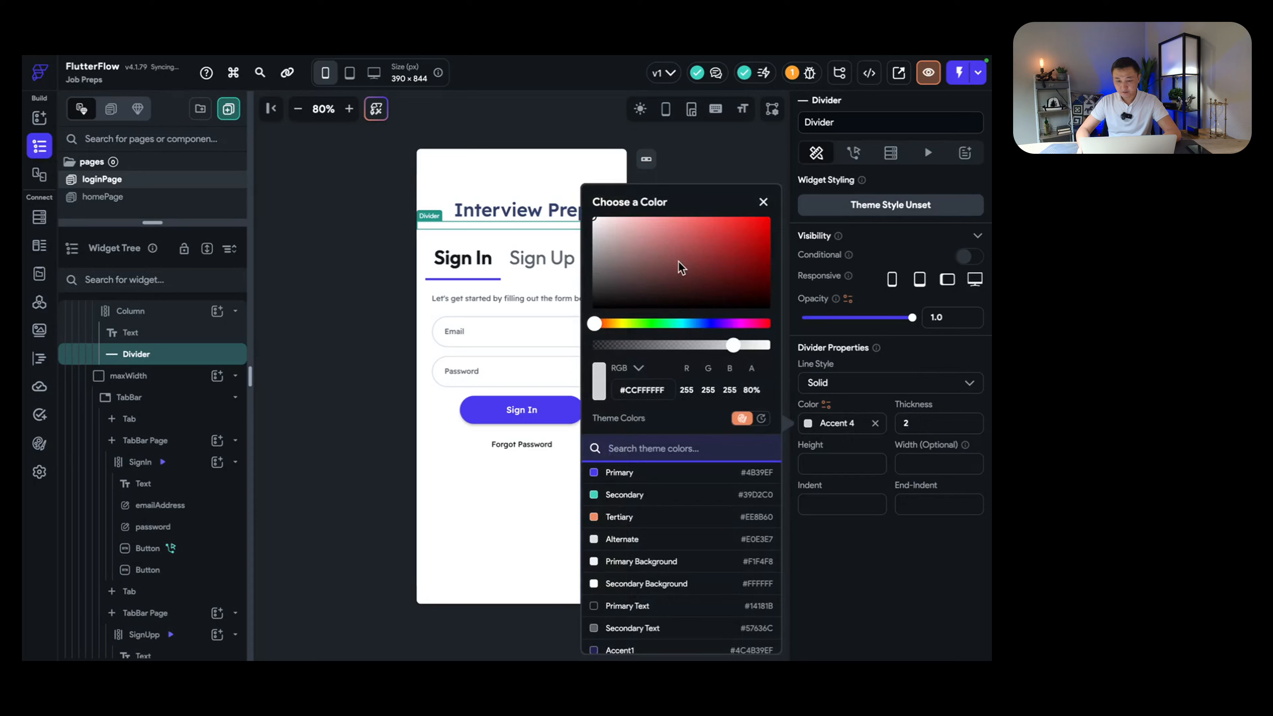
mouse_move(681, 268)
mouse_down()
mouse_move(657, 275)
mouse_move(670, 279)
mouse_up()
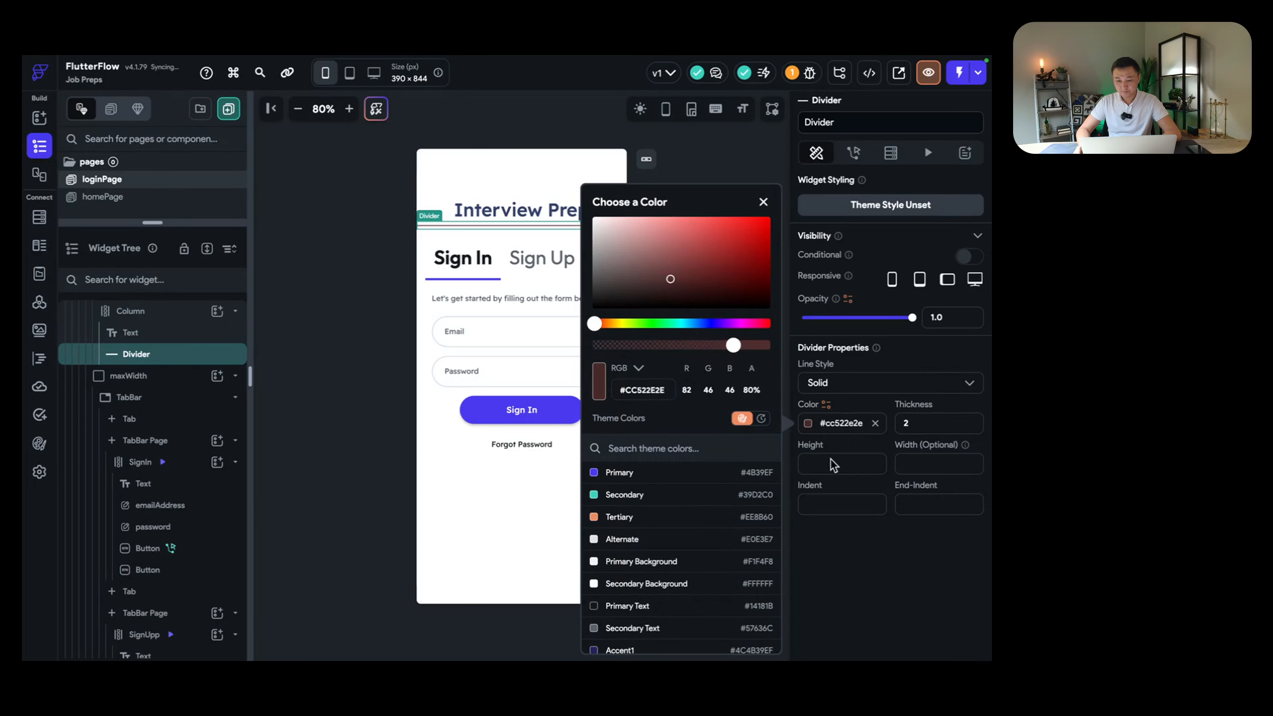
click(826, 503)
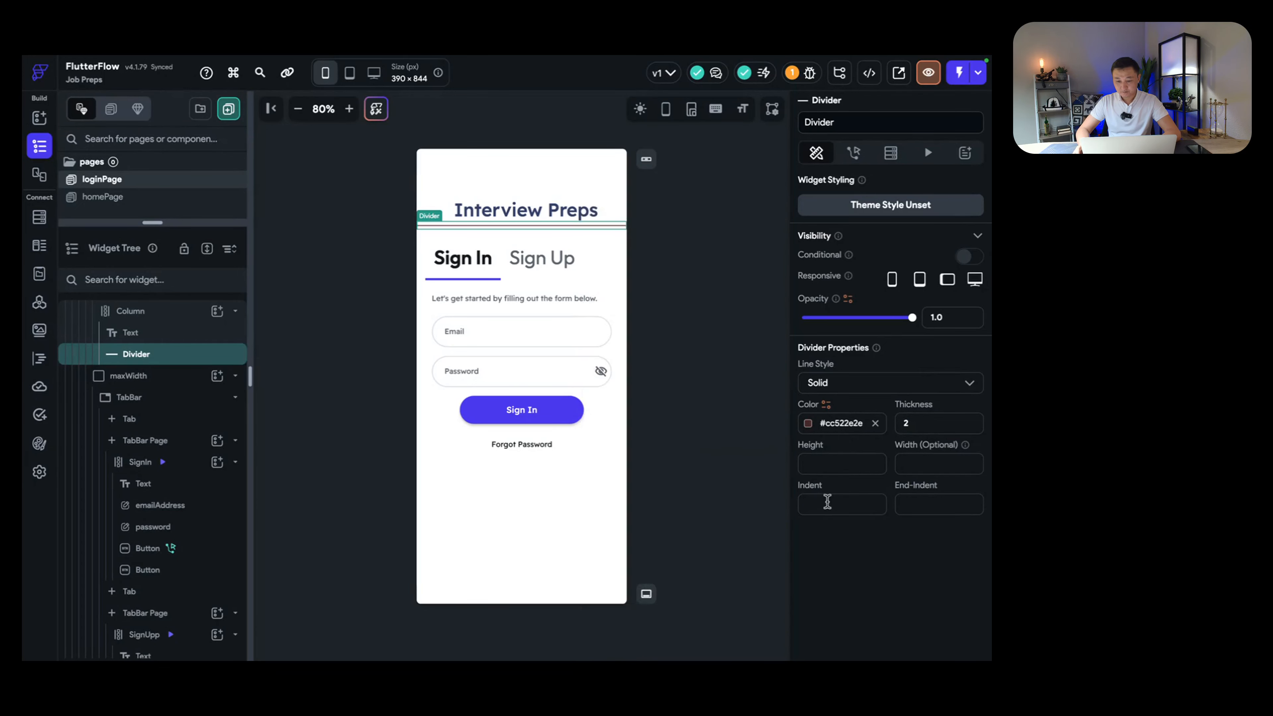
text(12)
click(901, 507)
text(12)
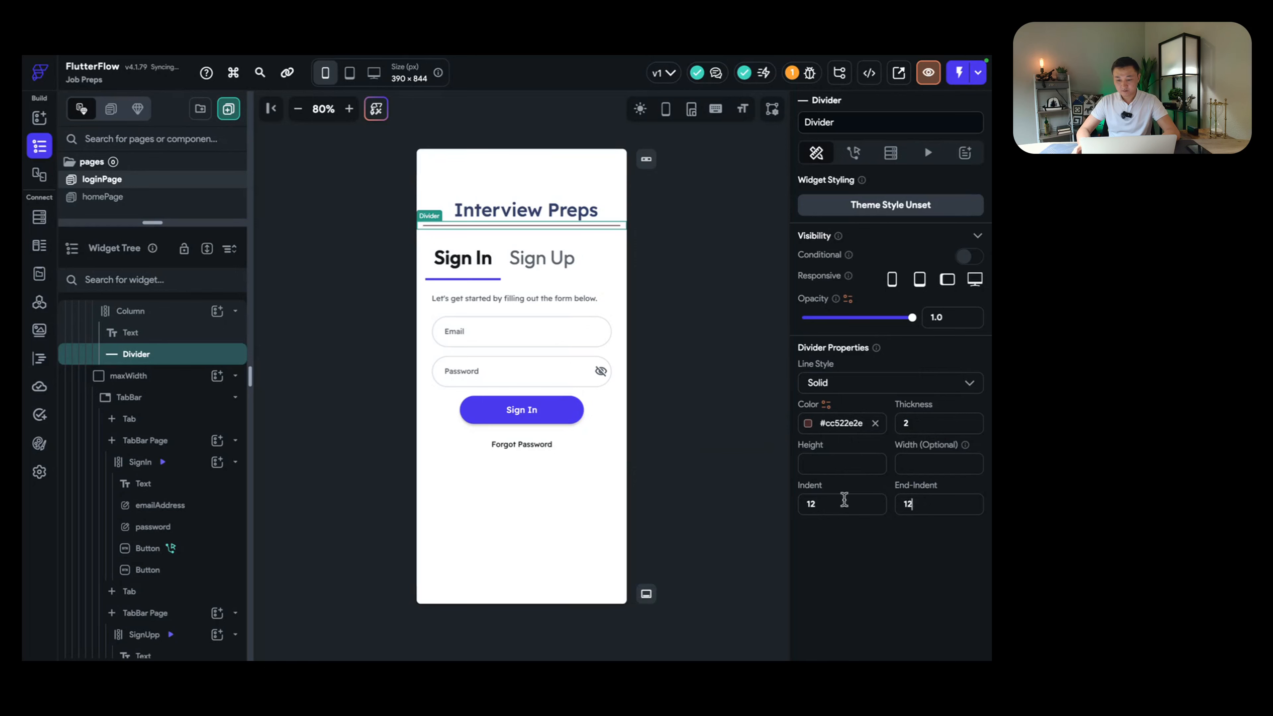
click(729, 336)
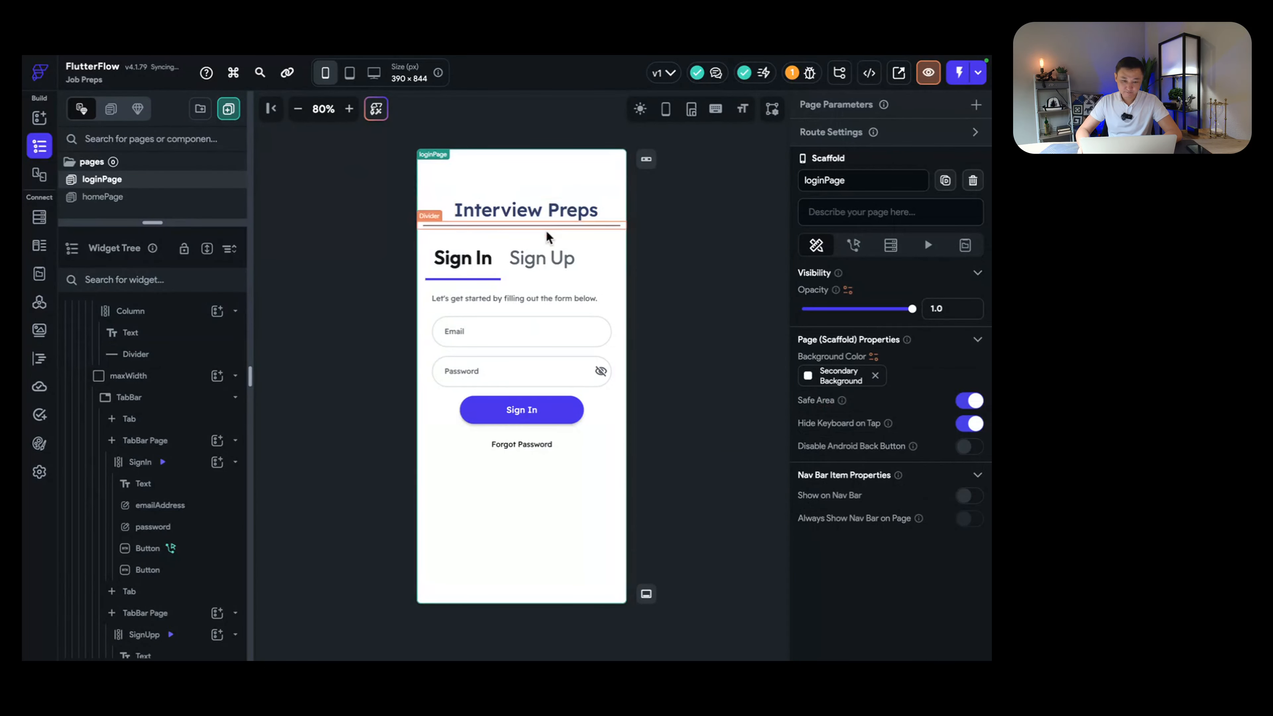
click(540, 257)
Step: Compare the two tabs and inspect the Sign In email and password fields
click(487, 267)
click(565, 260)
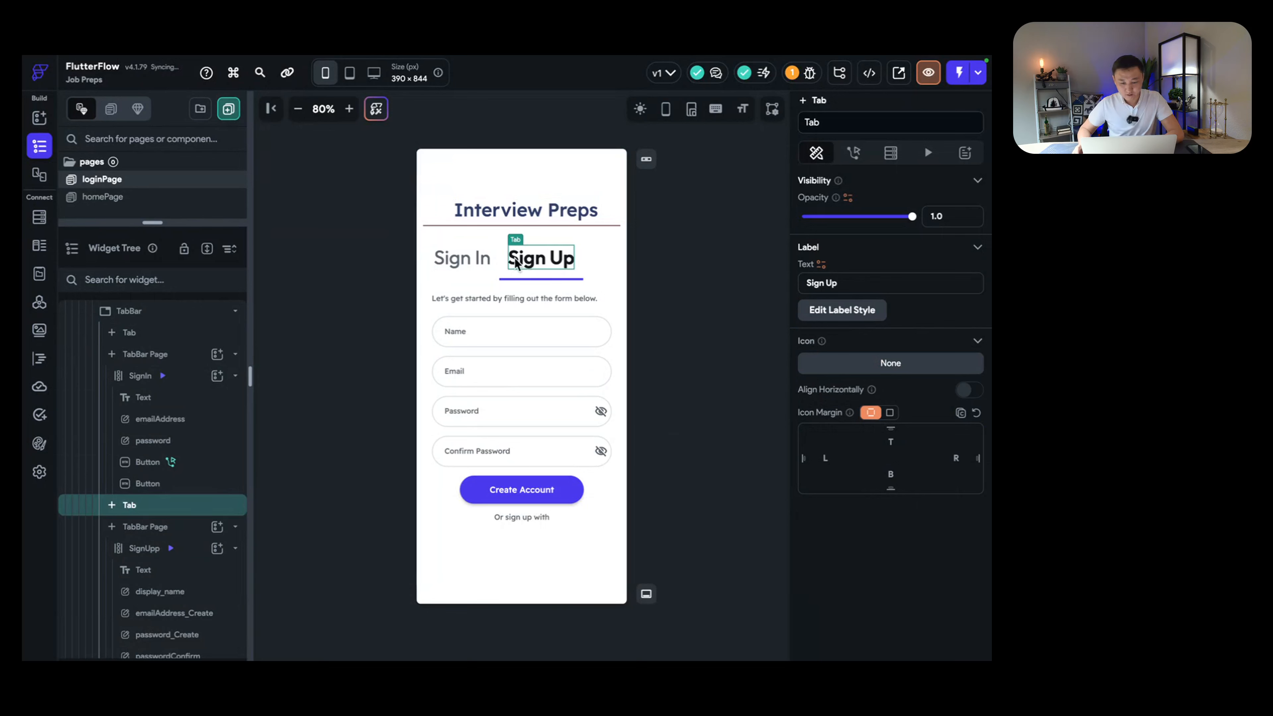
click(486, 266)
click(550, 258)
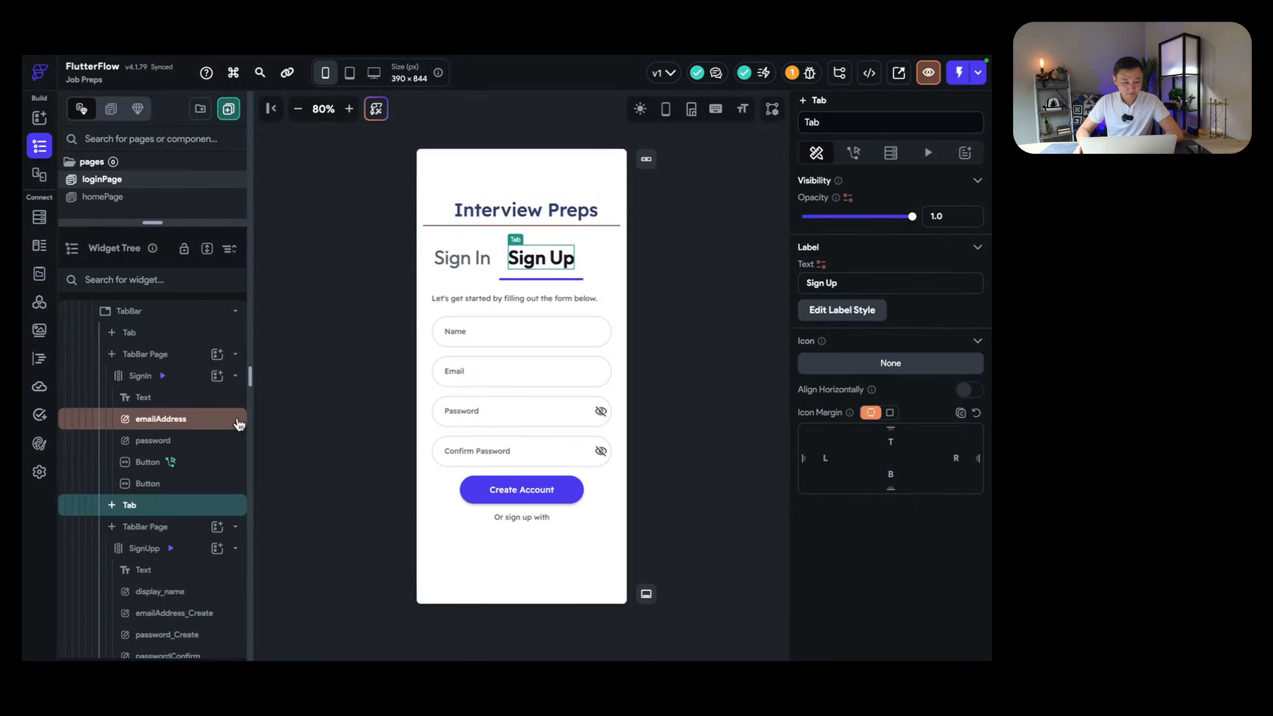
drag(156, 231, 146, 274)
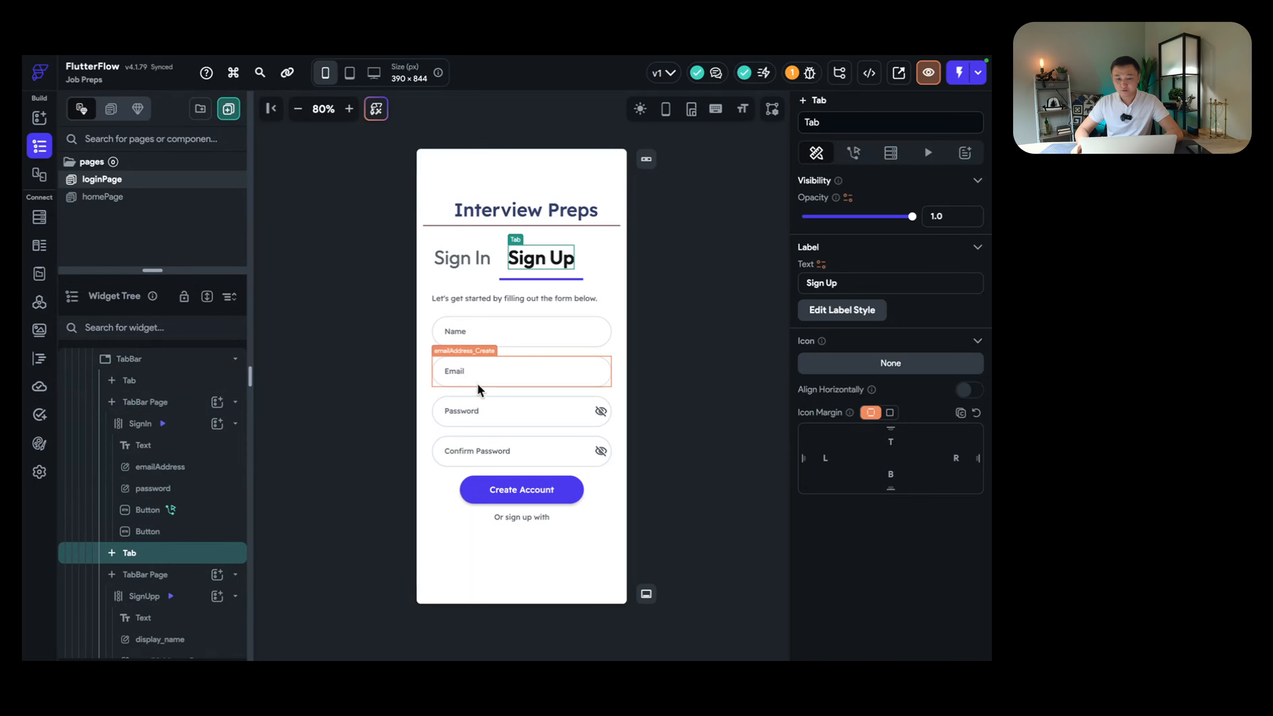
click(462, 258)
click(567, 262)
click(462, 258)
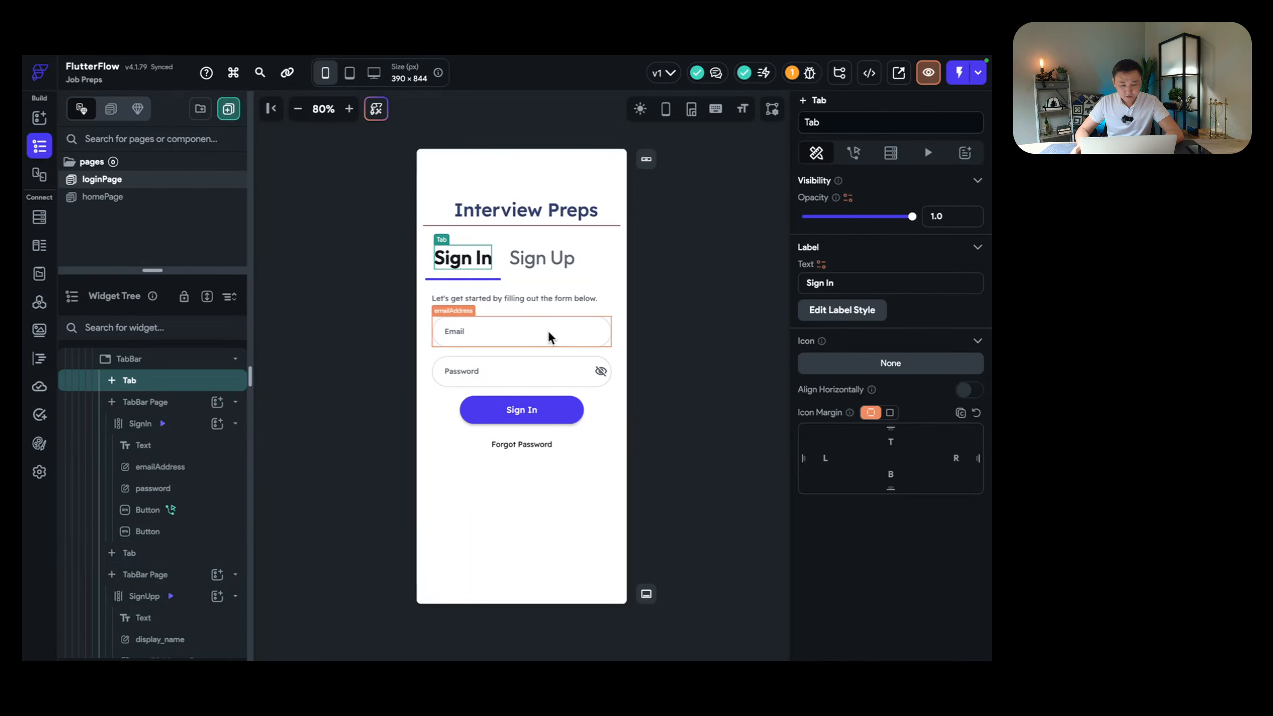
click(535, 373)
click(536, 323)
Step: Check the Sign Up Name (display_name) and Email fields, then select the Create Account button
click(533, 262)
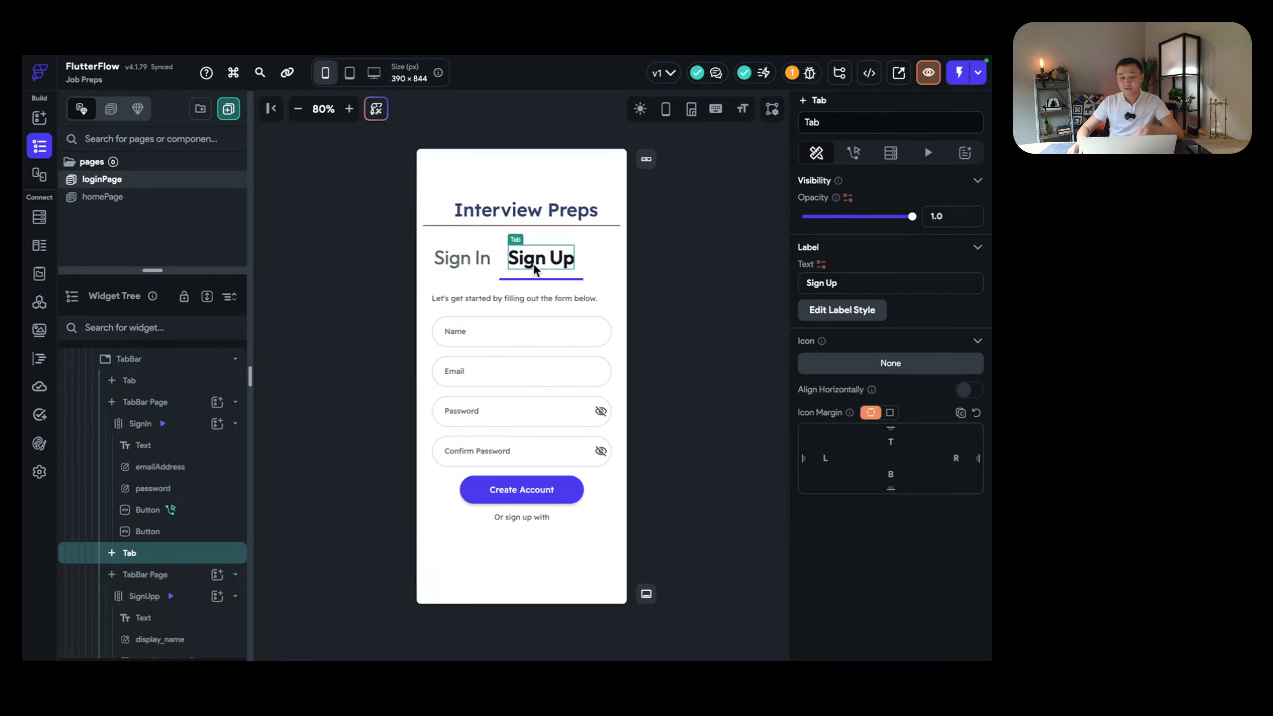
click(526, 332)
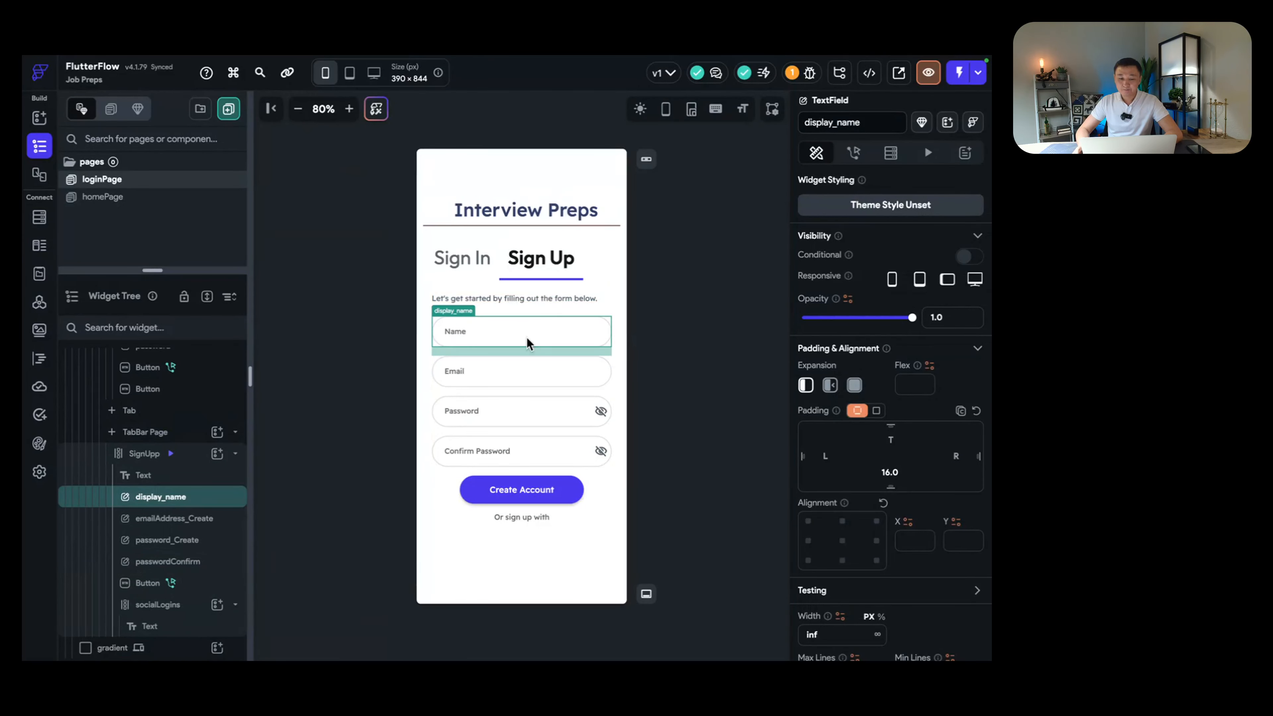
click(464, 263)
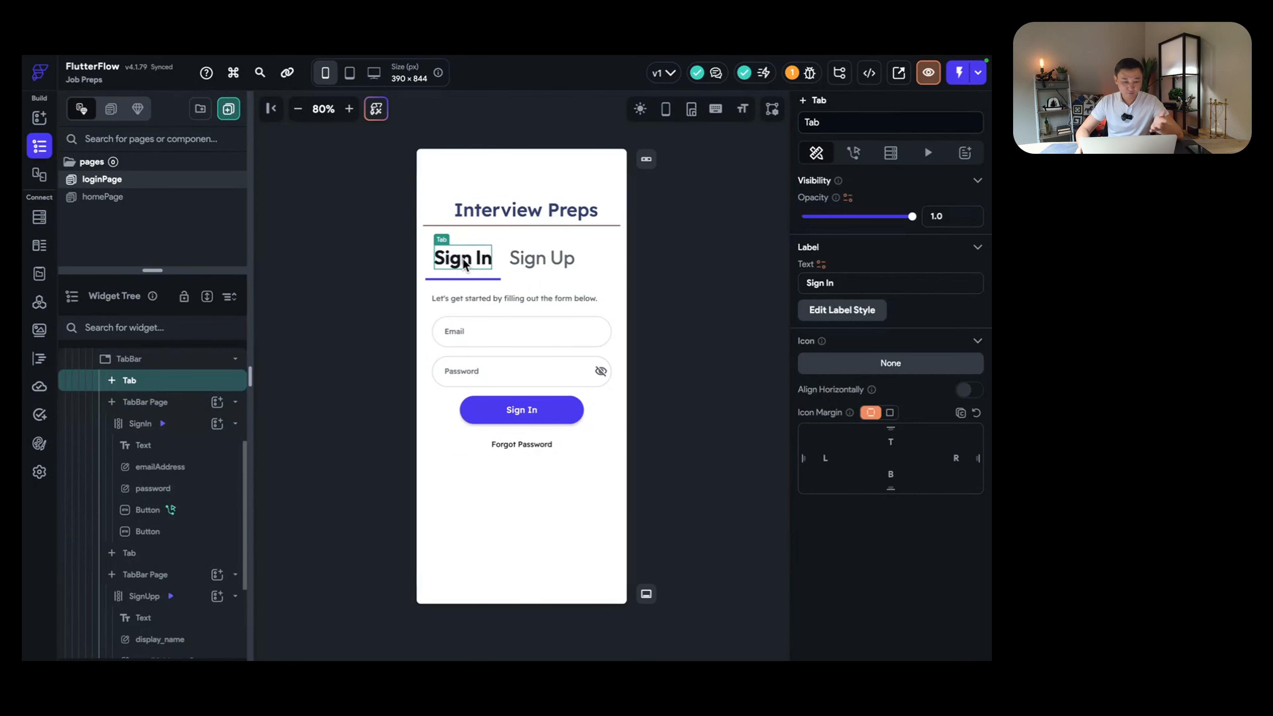
click(530, 264)
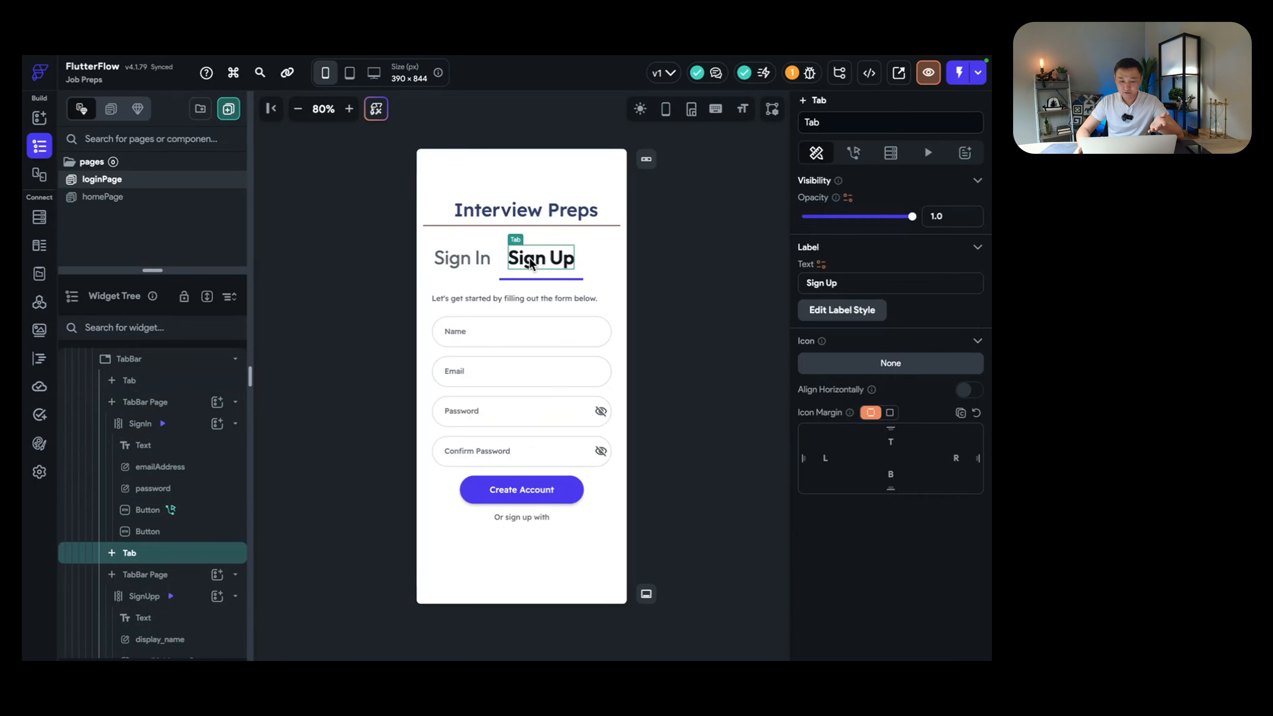
click(526, 331)
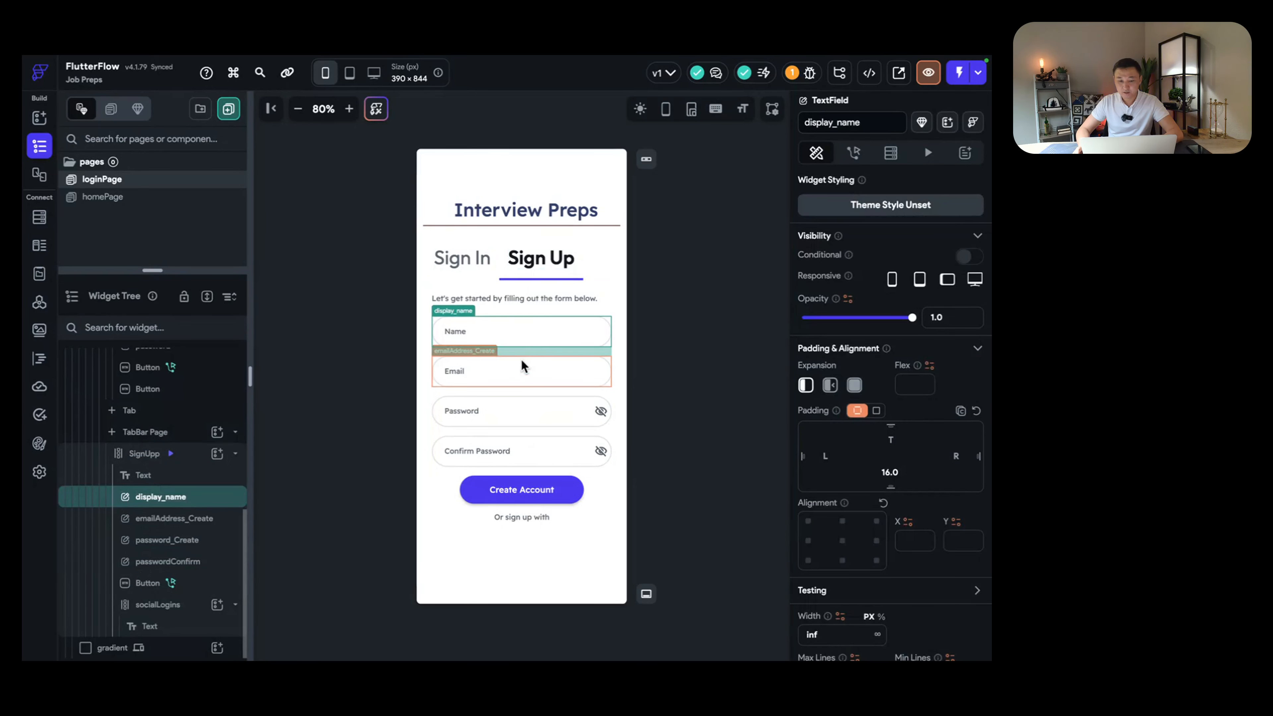
click(520, 368)
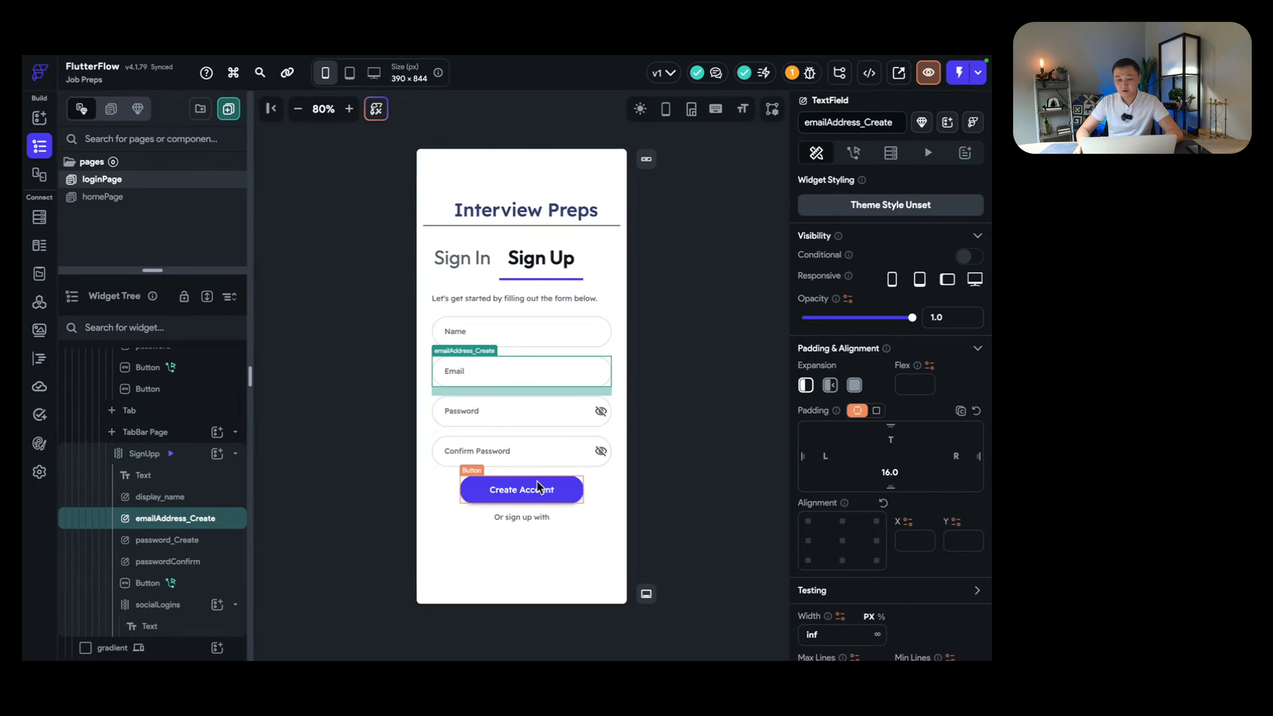
click(546, 488)
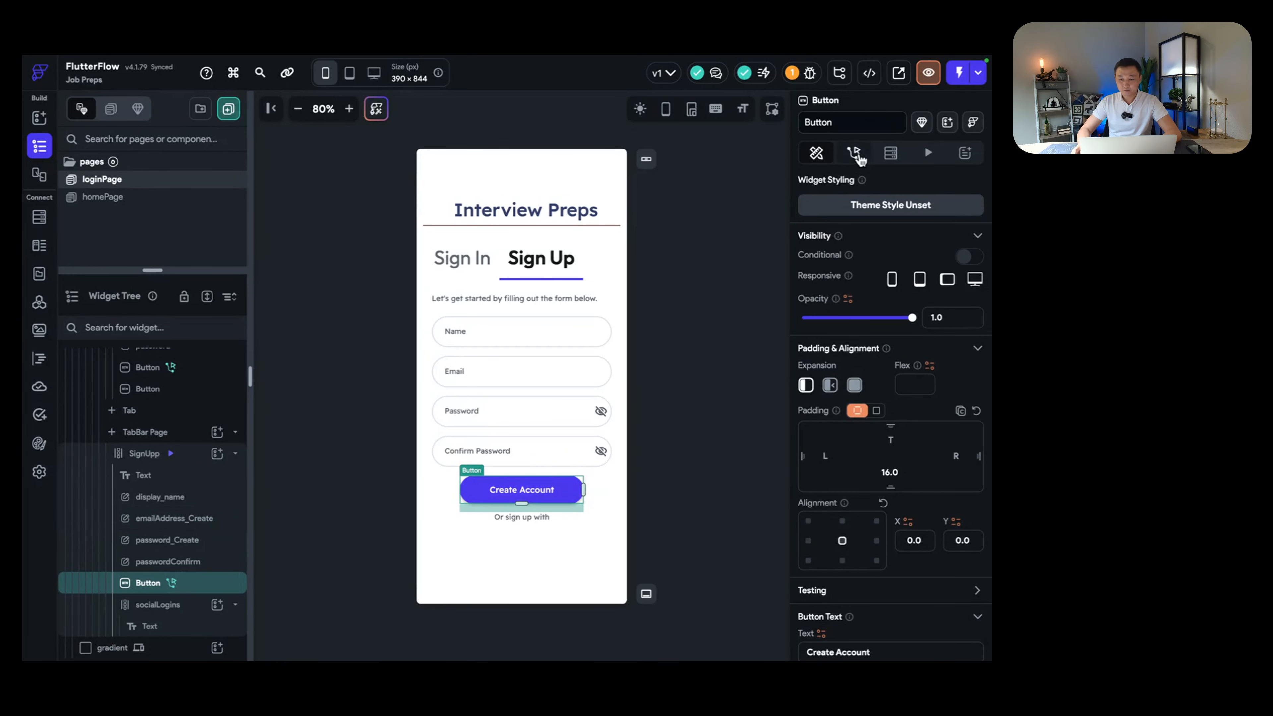
Step: Open the Action Flow Editor from the Create Account button's Actions tab
click(856, 156)
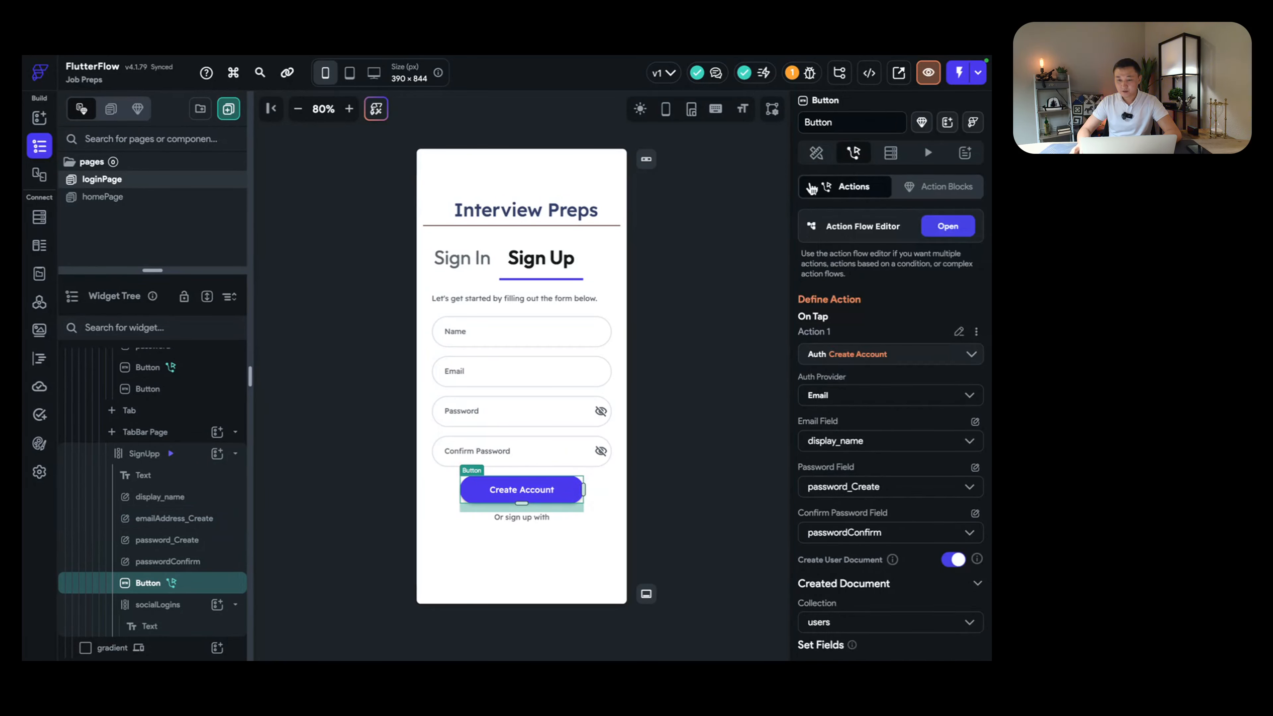
click(815, 155)
click(854, 155)
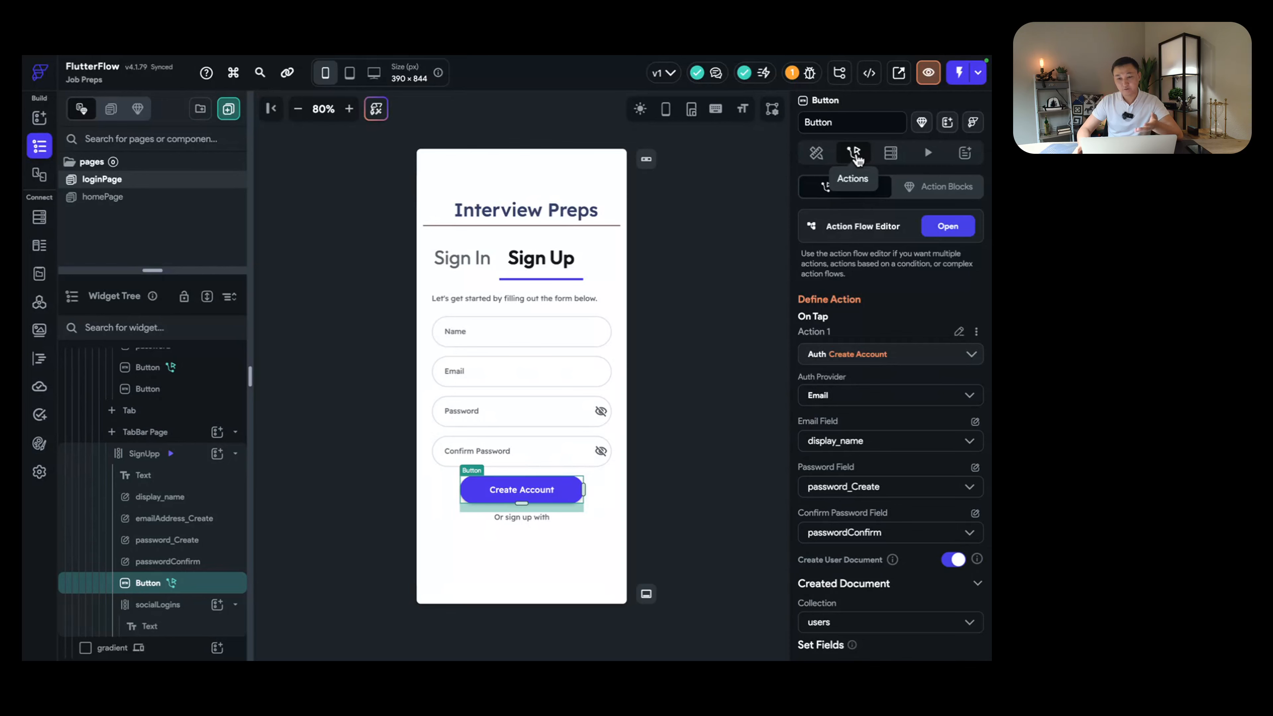
click(947, 227)
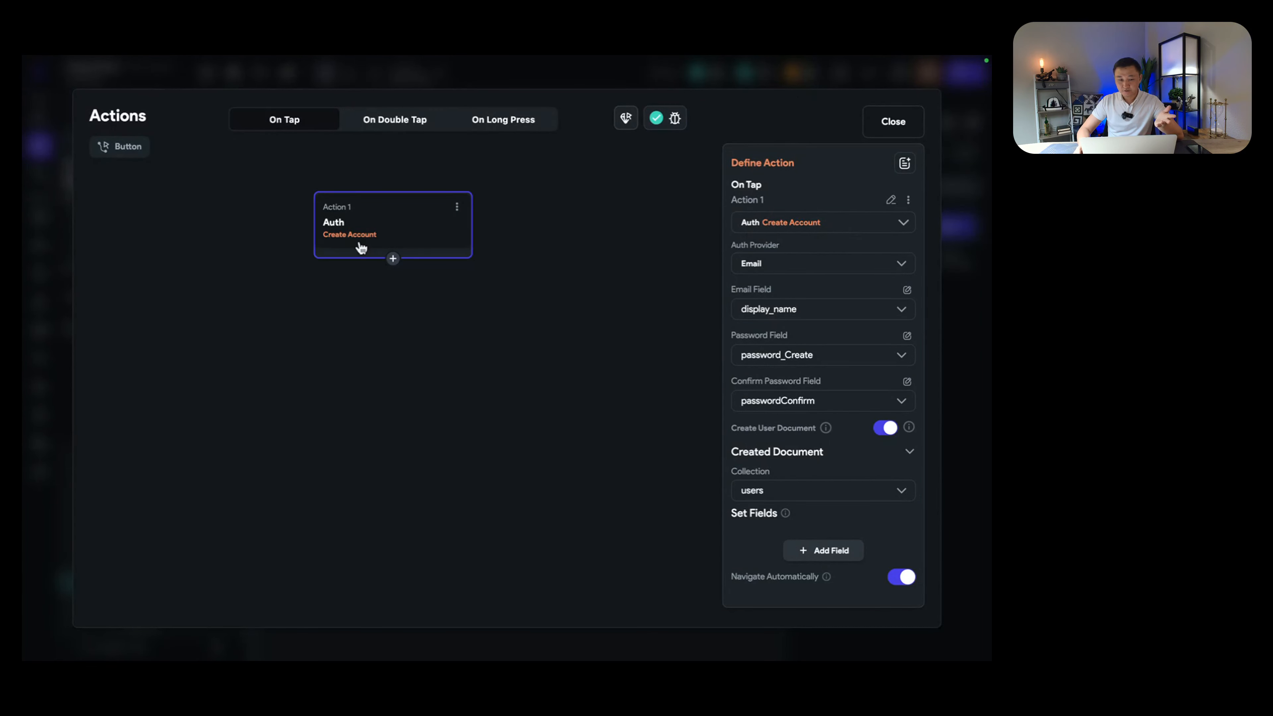
click(886, 230)
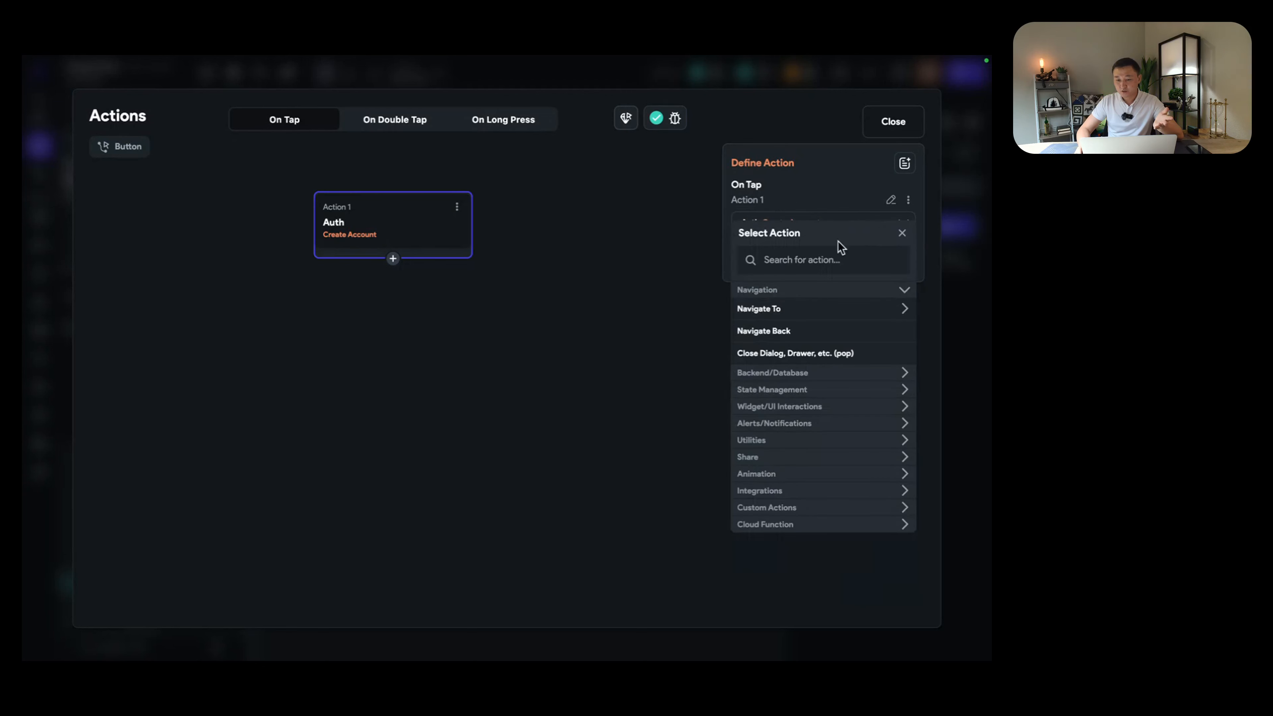
click(847, 259)
text(auh)
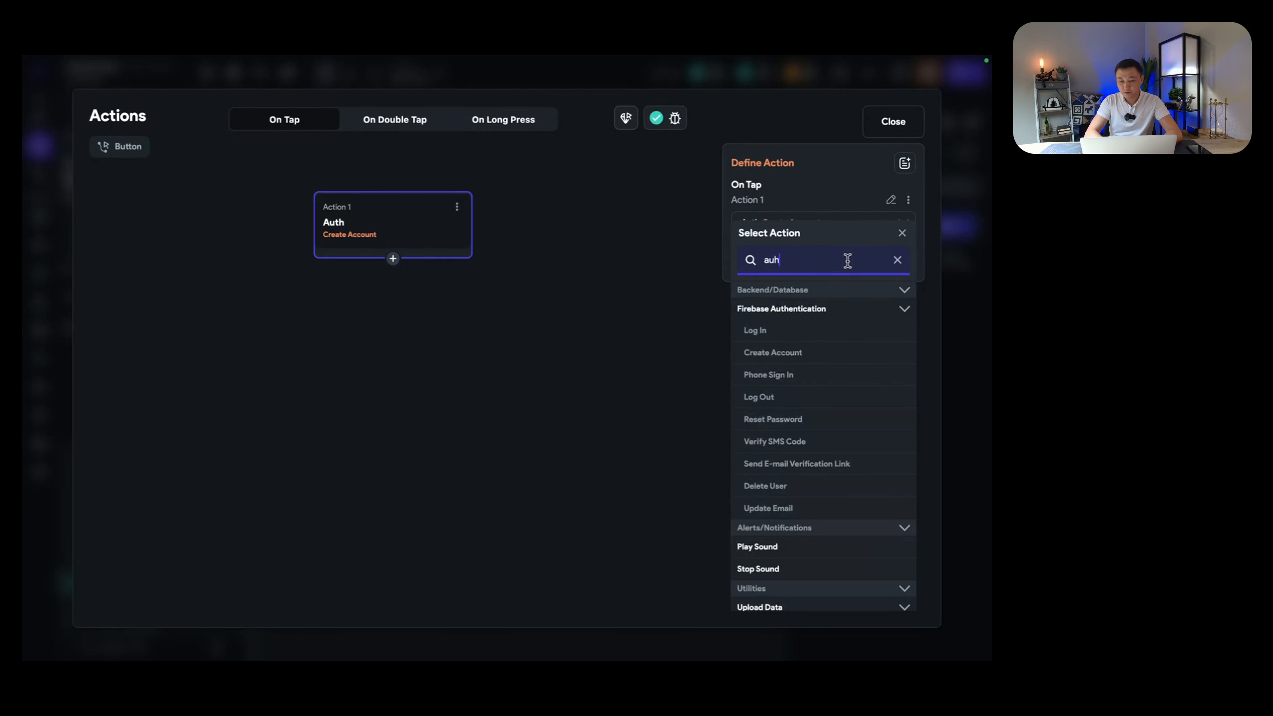
key(BackSpace)
text(tho)
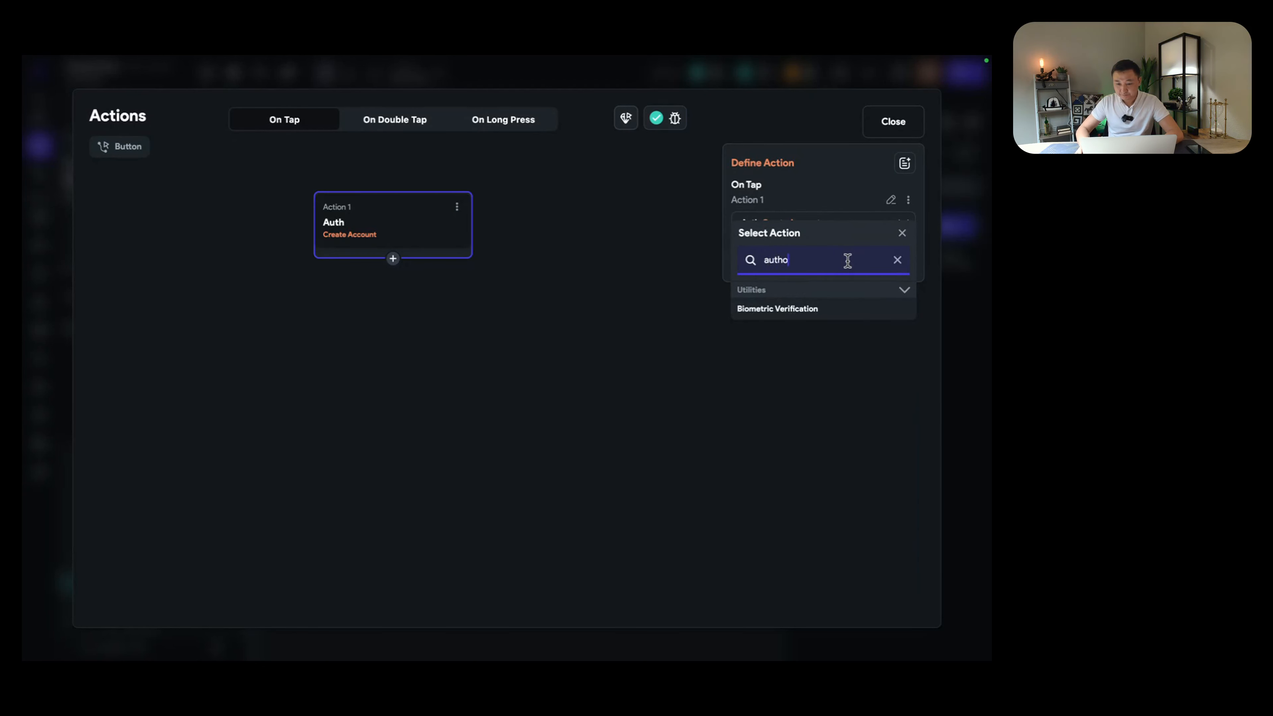
key(BackSpace)
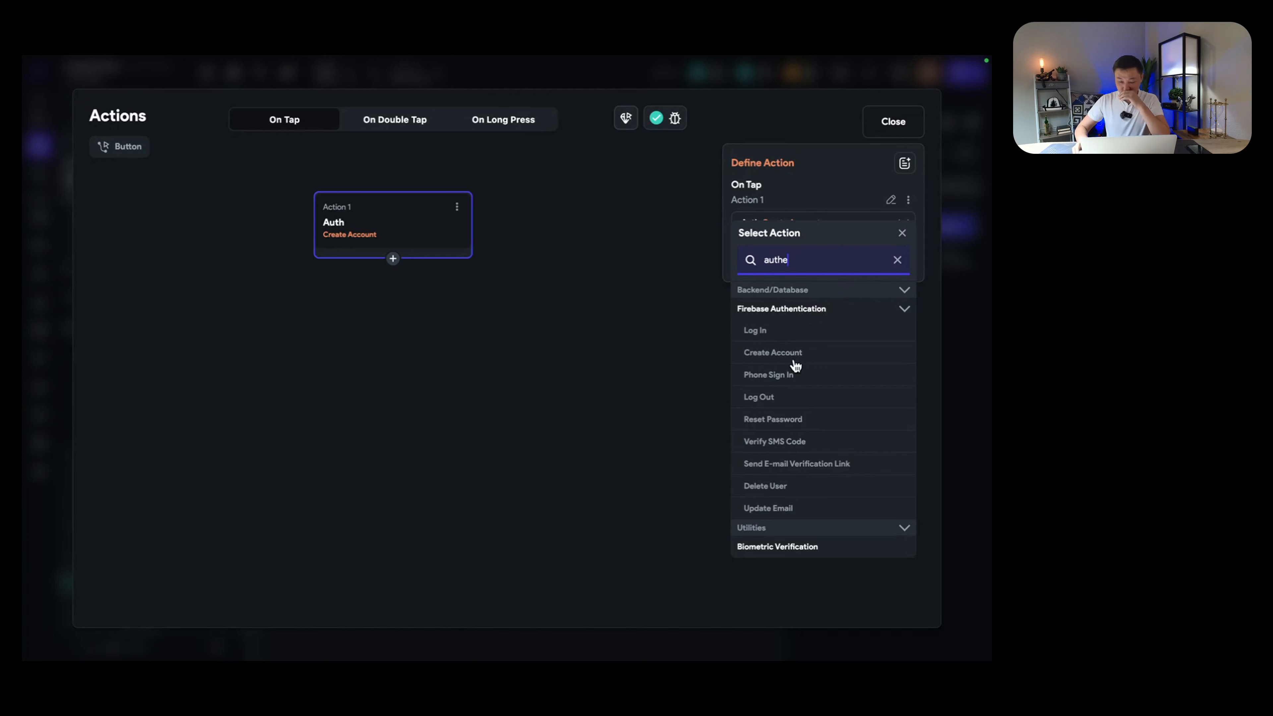
click(900, 264)
click(644, 331)
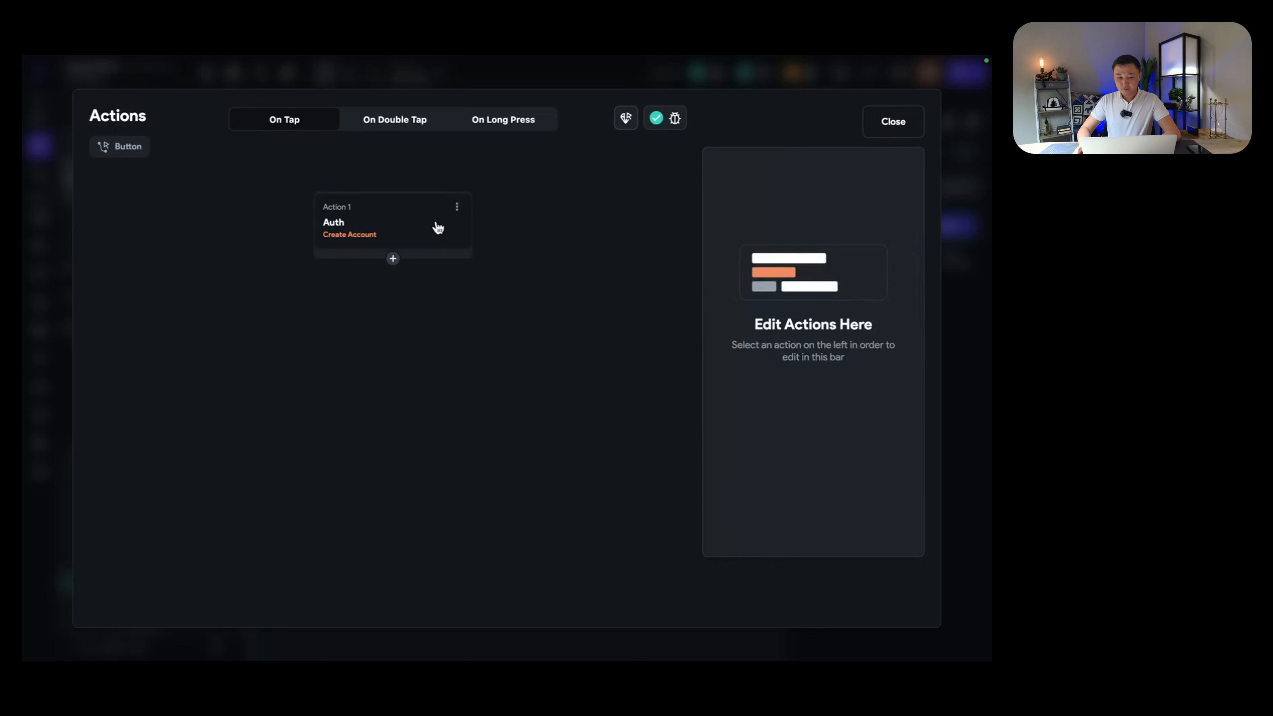
click(424, 228)
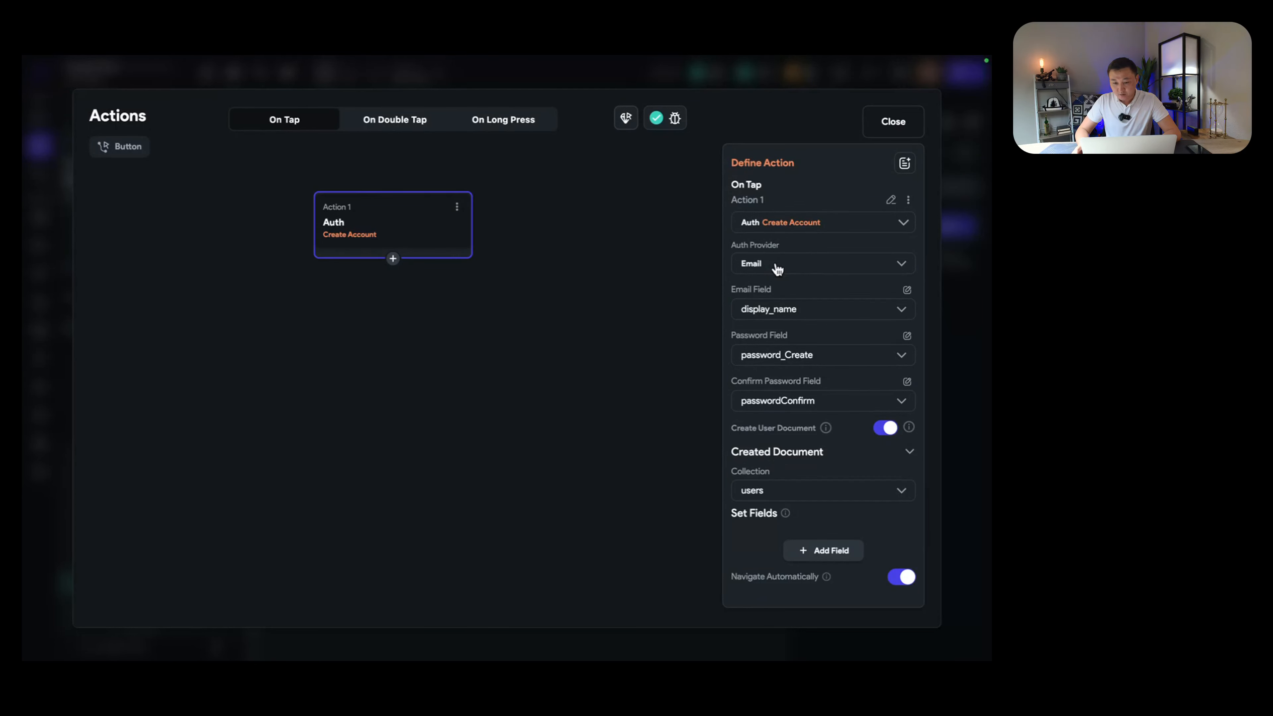
Step: Keep Email as the auth provider and emailAddress as the email field, then close the action editor
click(834, 267)
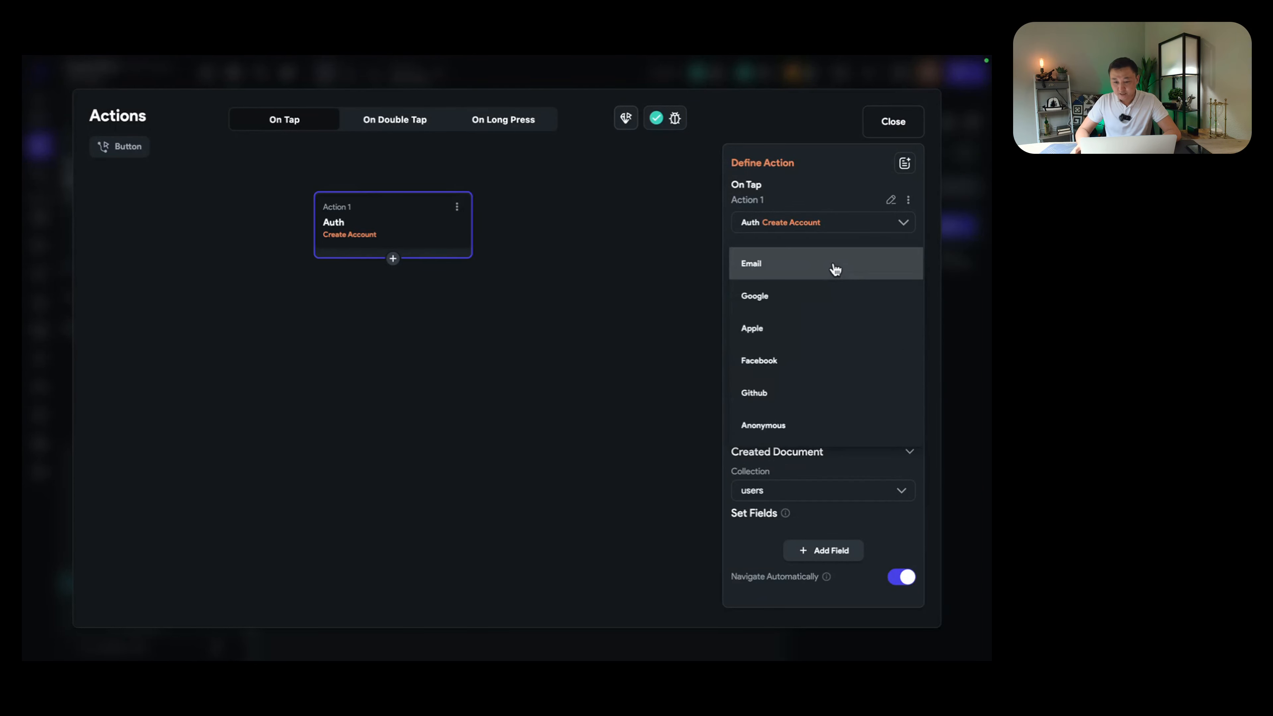
click(835, 269)
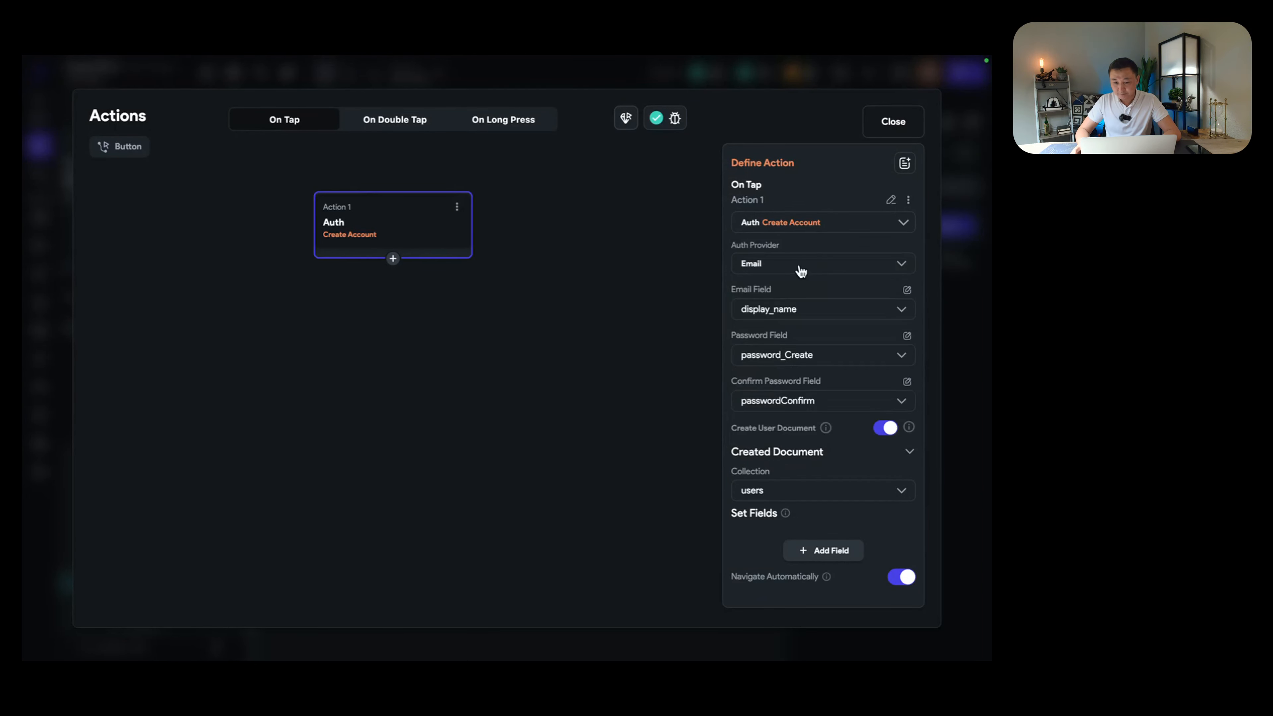
click(825, 314)
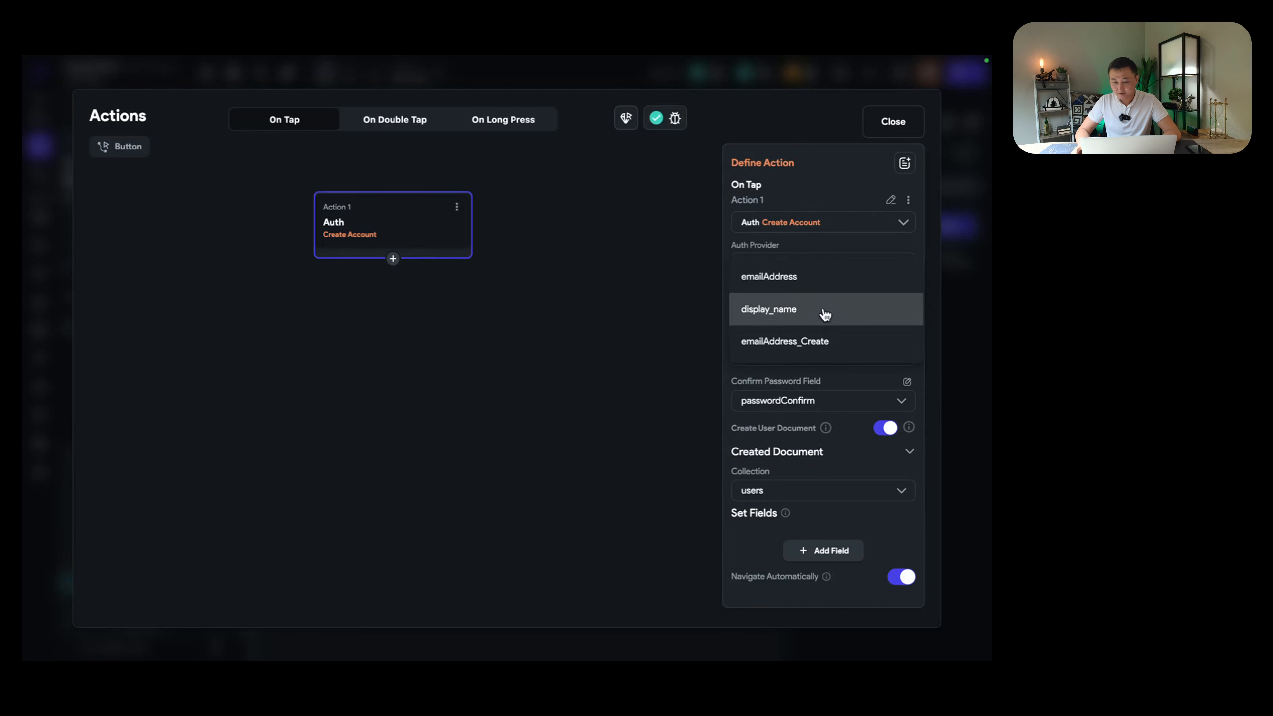
click(823, 315)
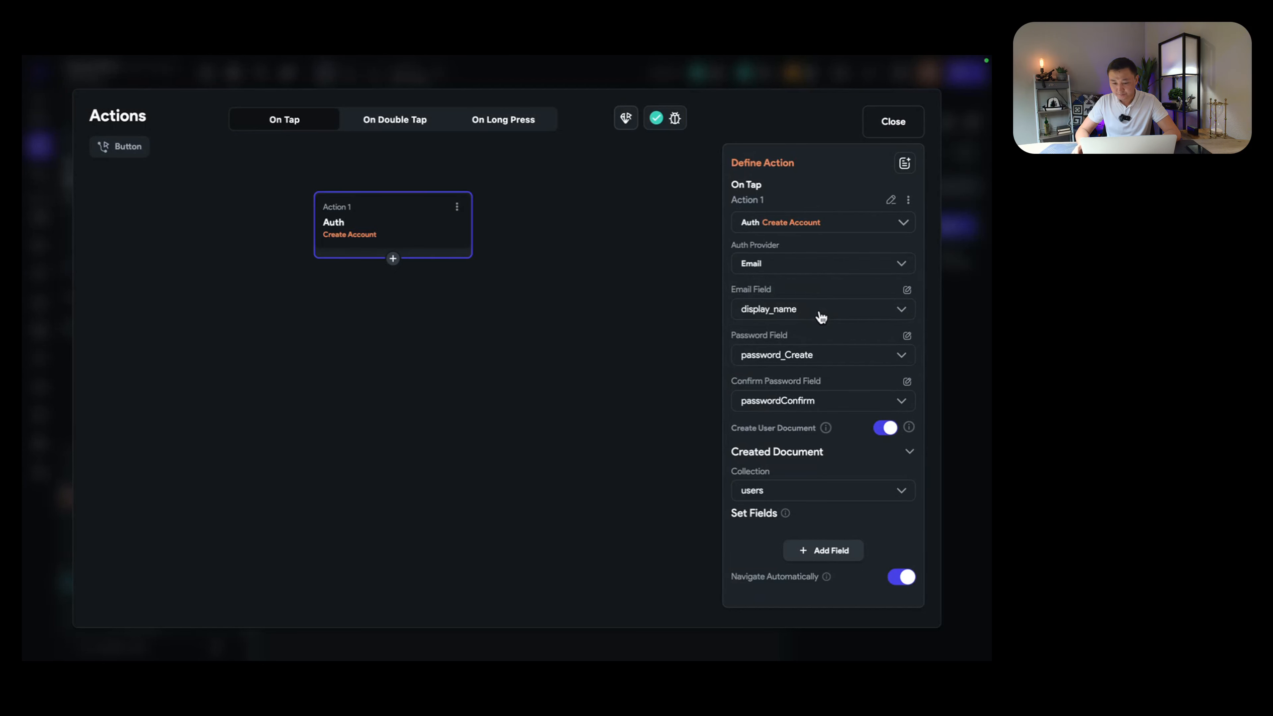
click(833, 320)
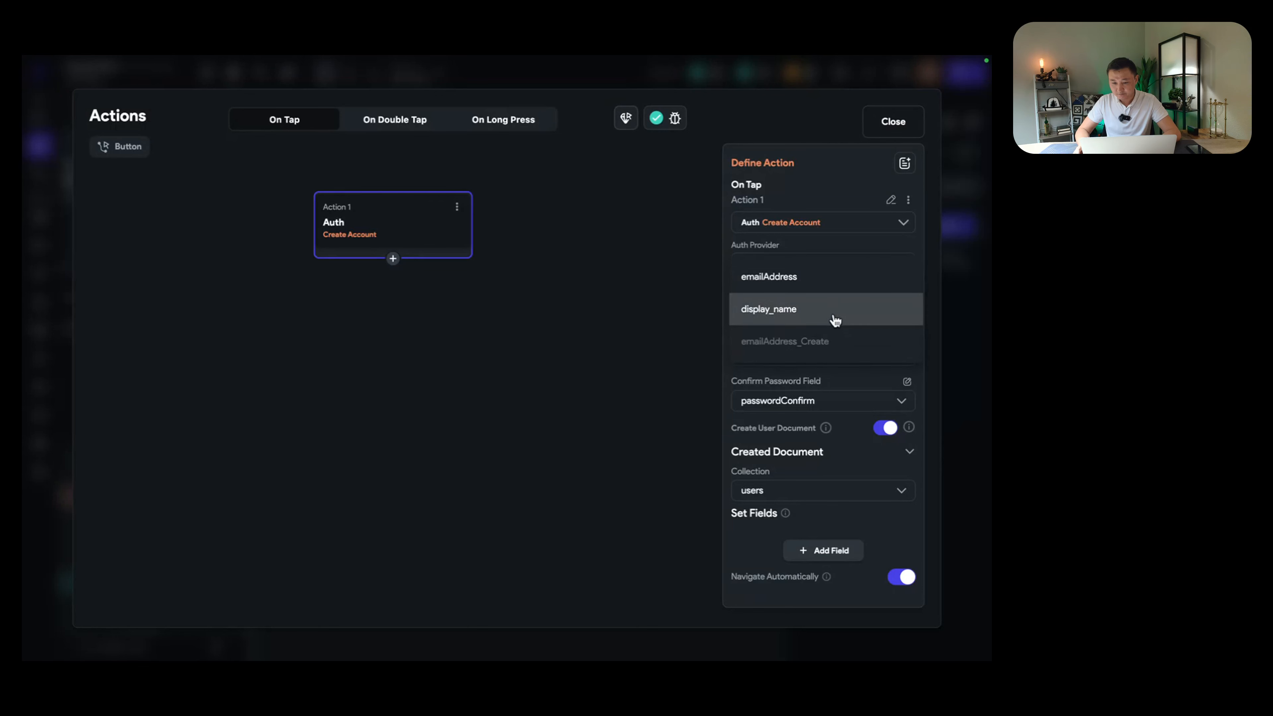
click(791, 280)
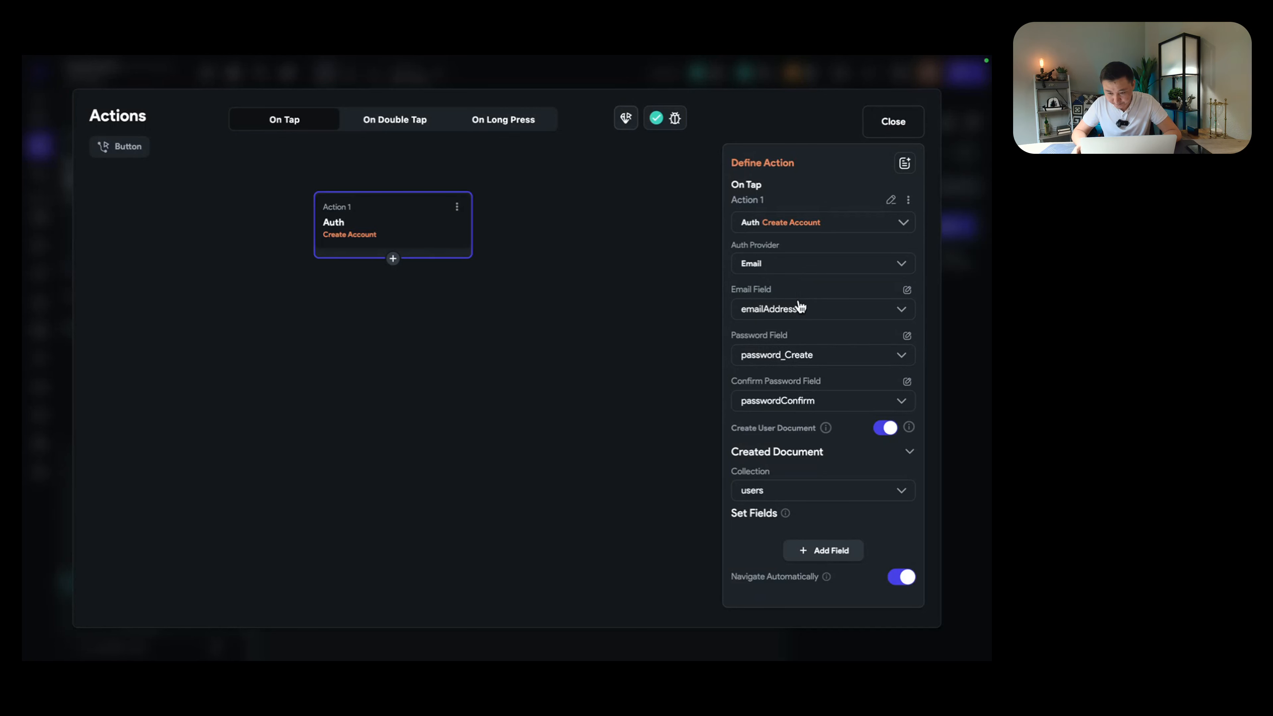
click(790, 269)
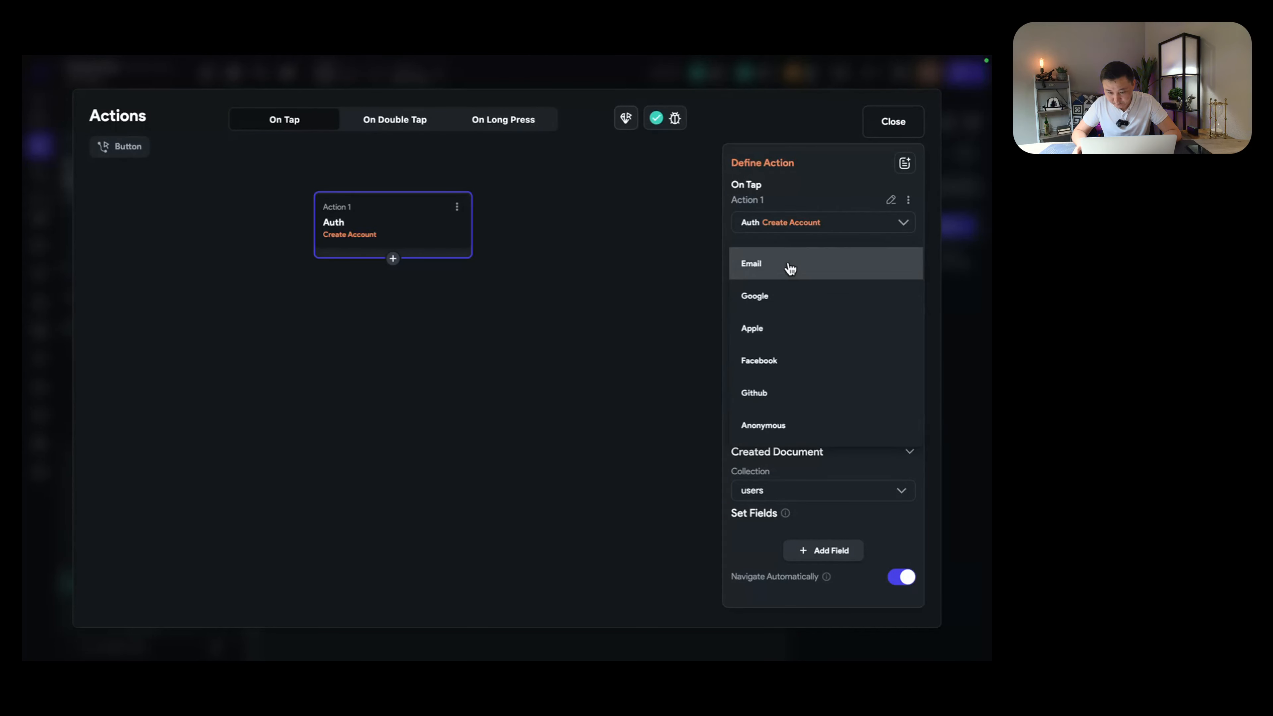
click(787, 268)
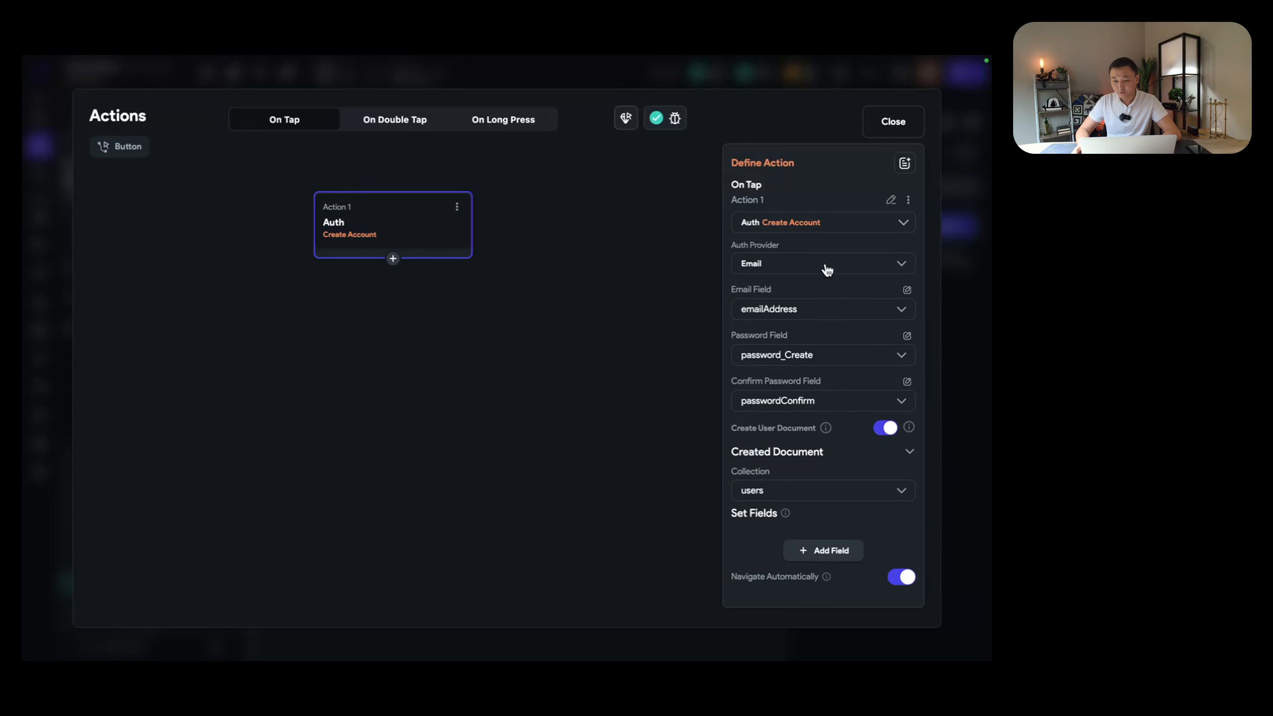
click(830, 315)
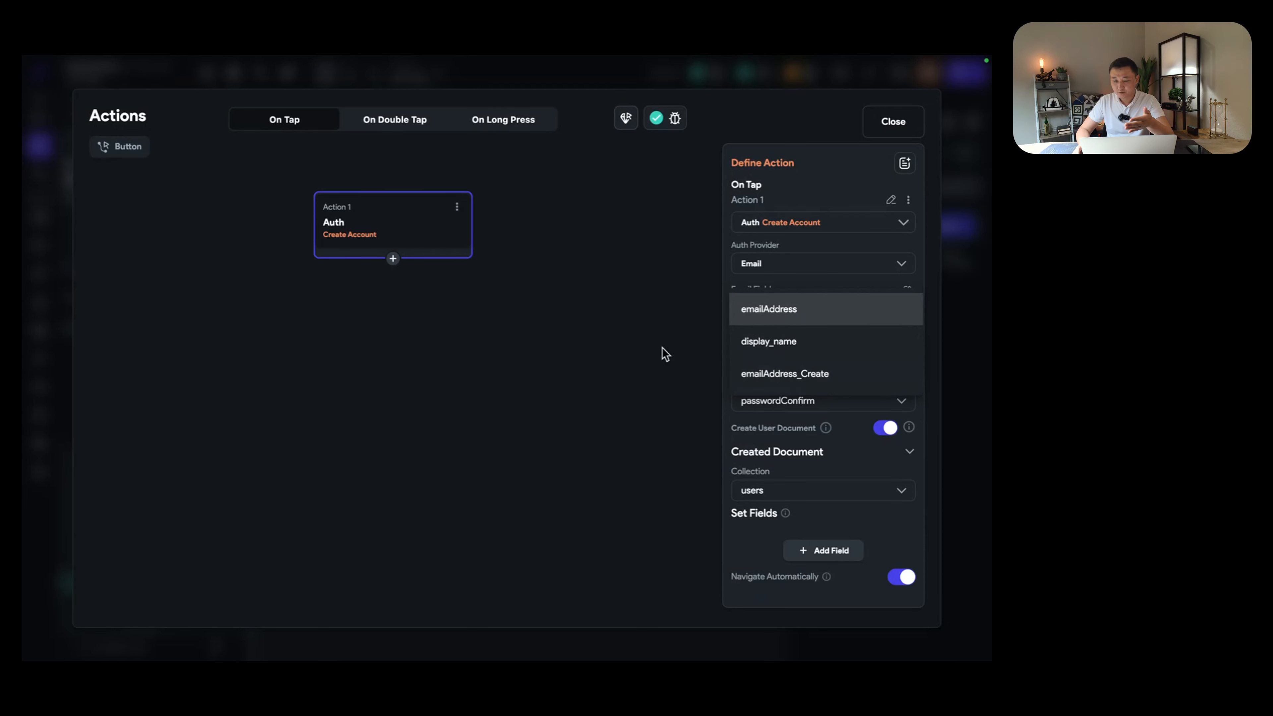
click(813, 307)
click(889, 122)
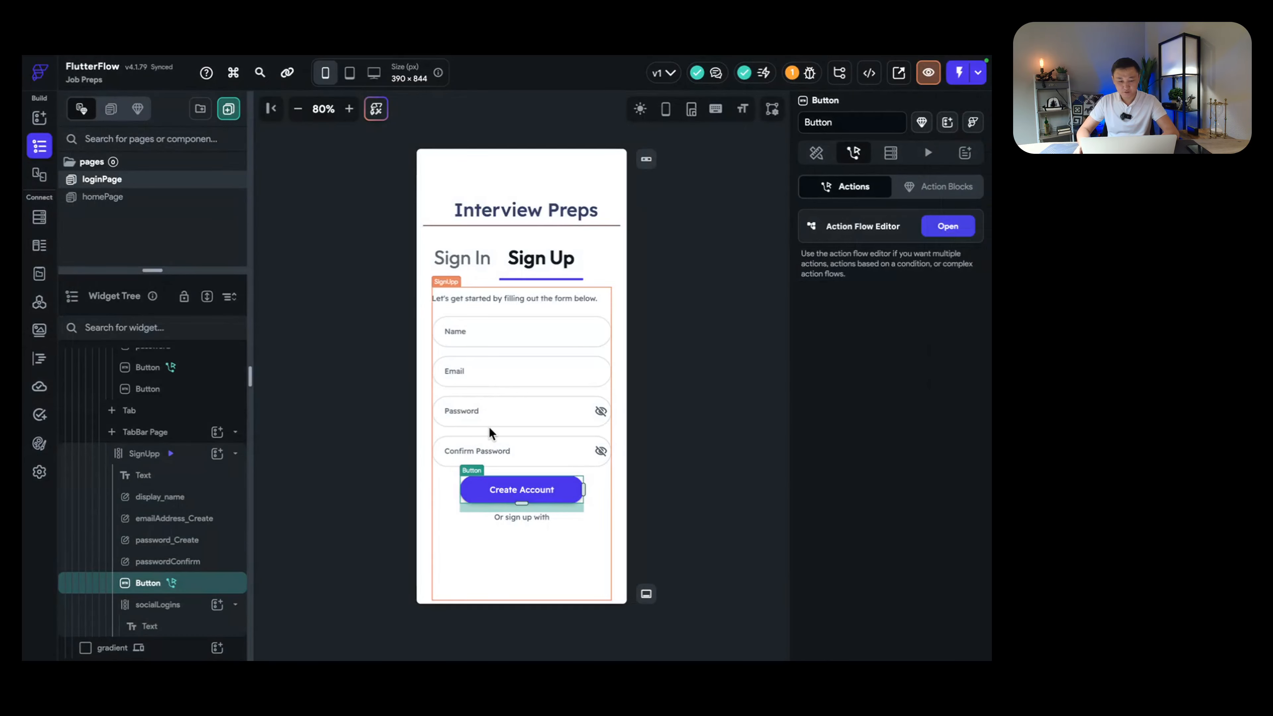
click(498, 416)
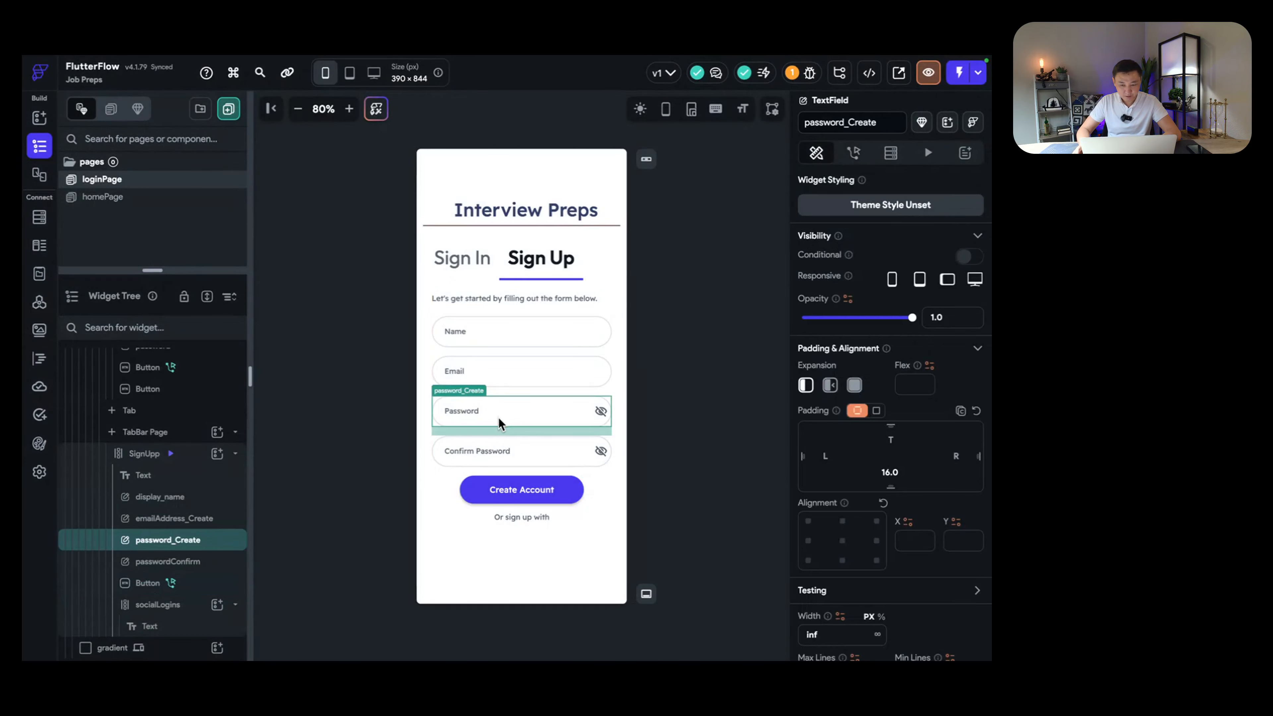
click(504, 447)
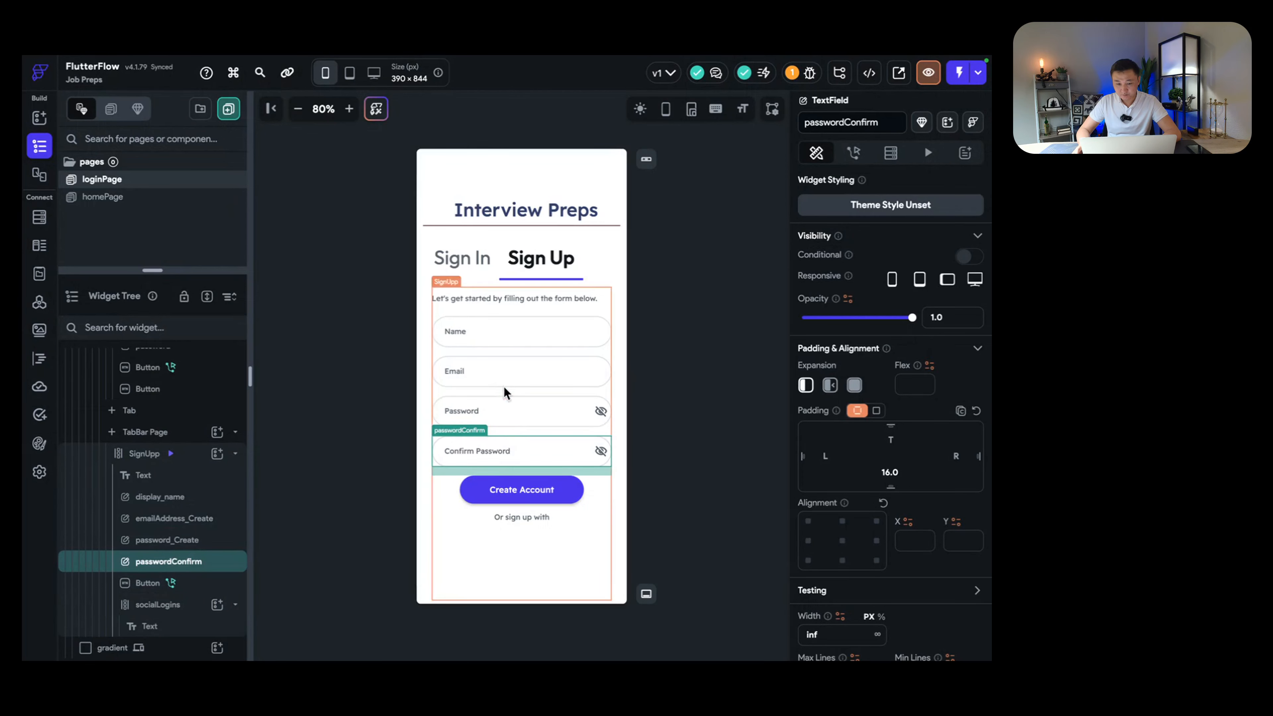
click(503, 376)
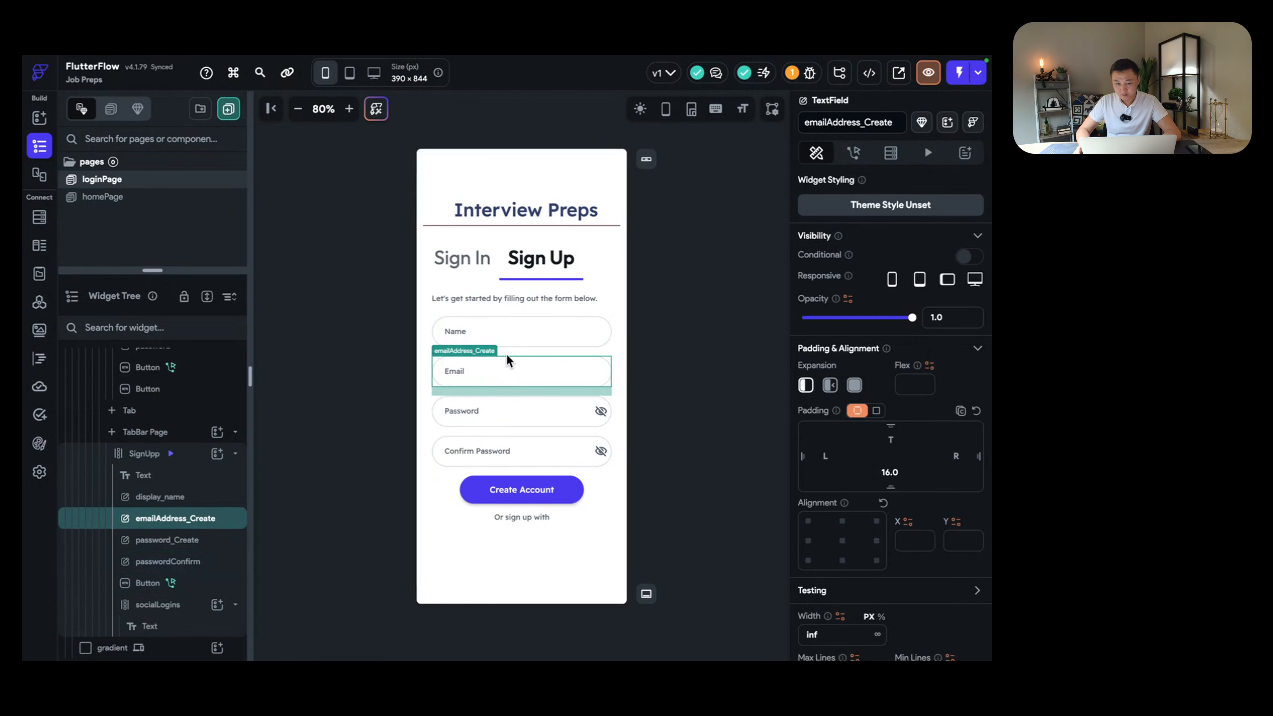
click(506, 340)
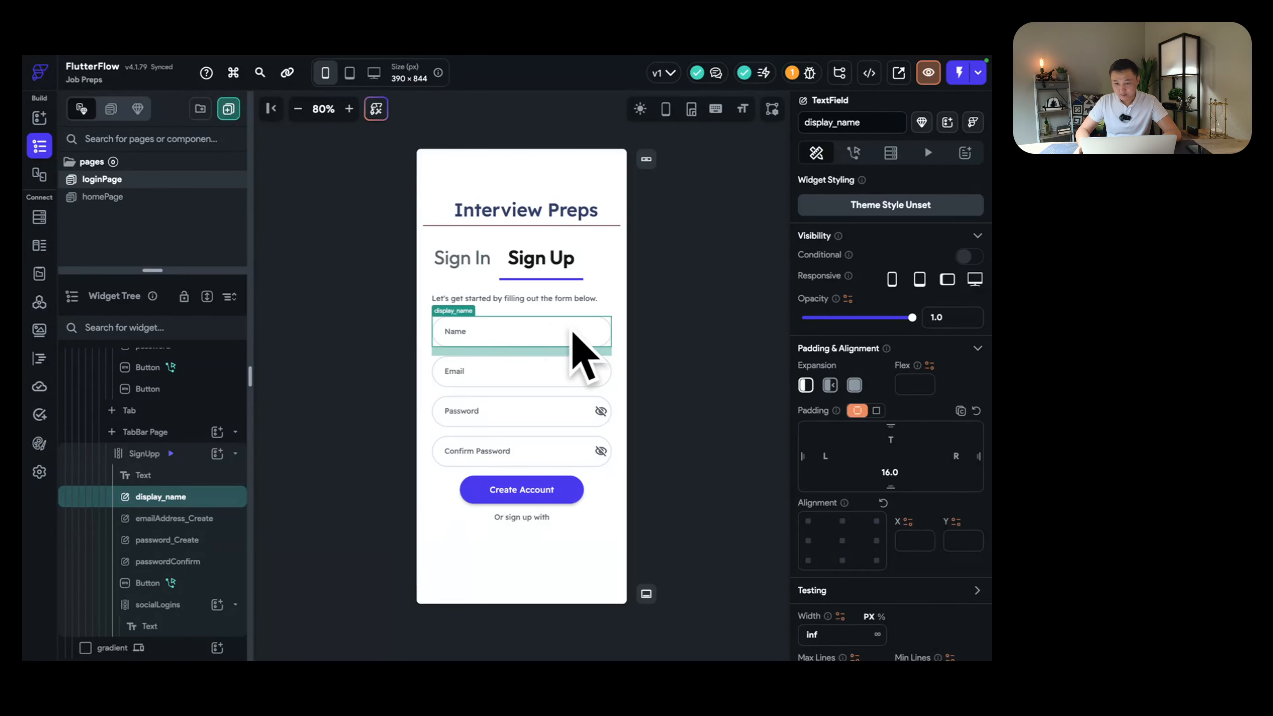
click(530, 367)
click(533, 333)
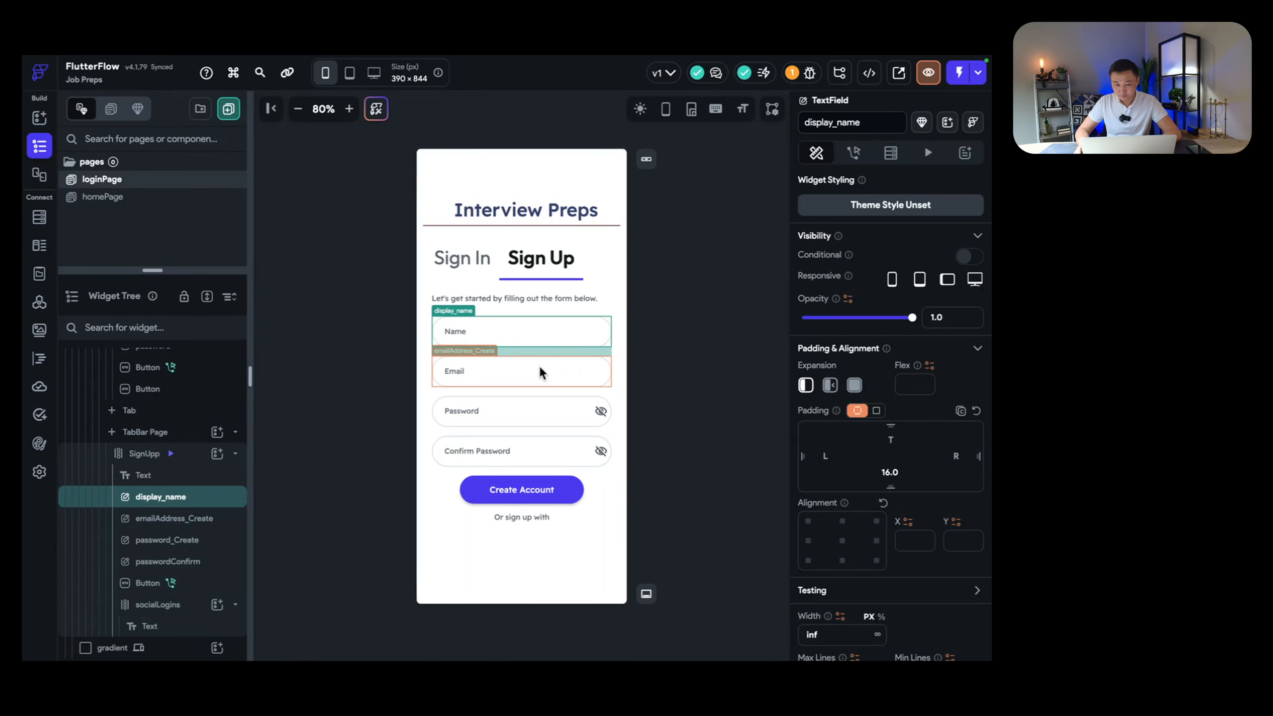
click(534, 373)
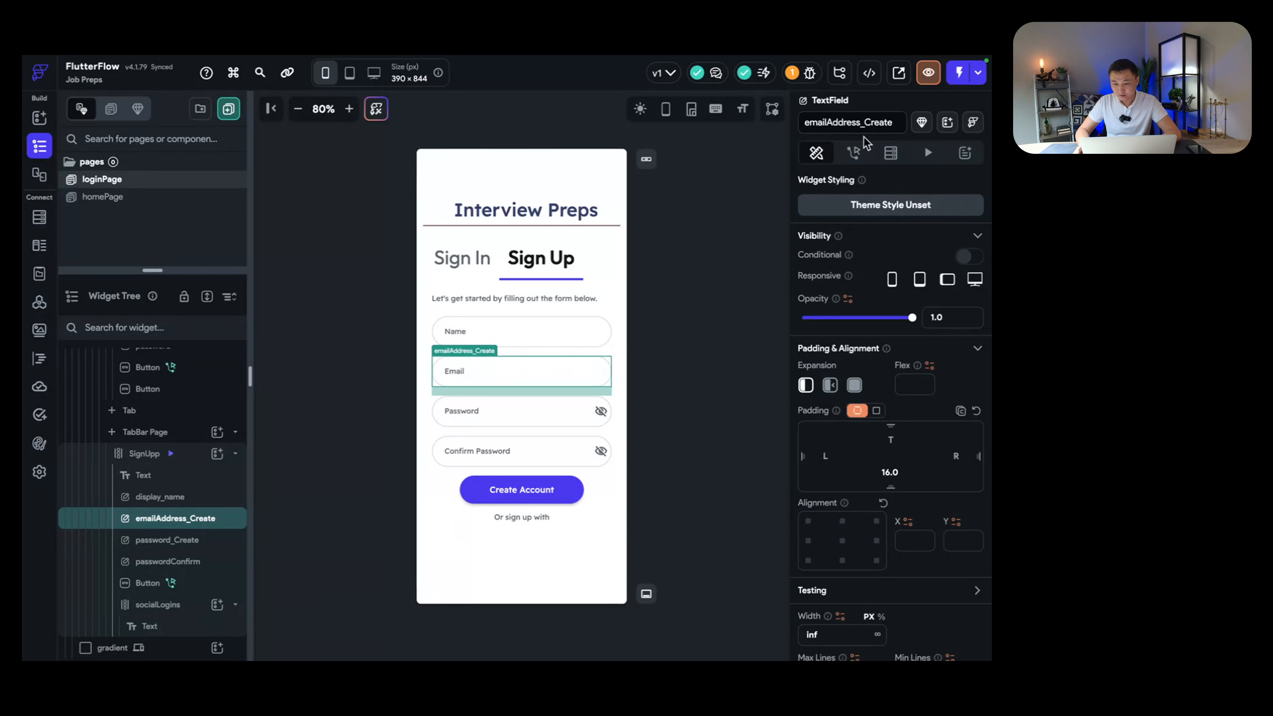
double_click(875, 125)
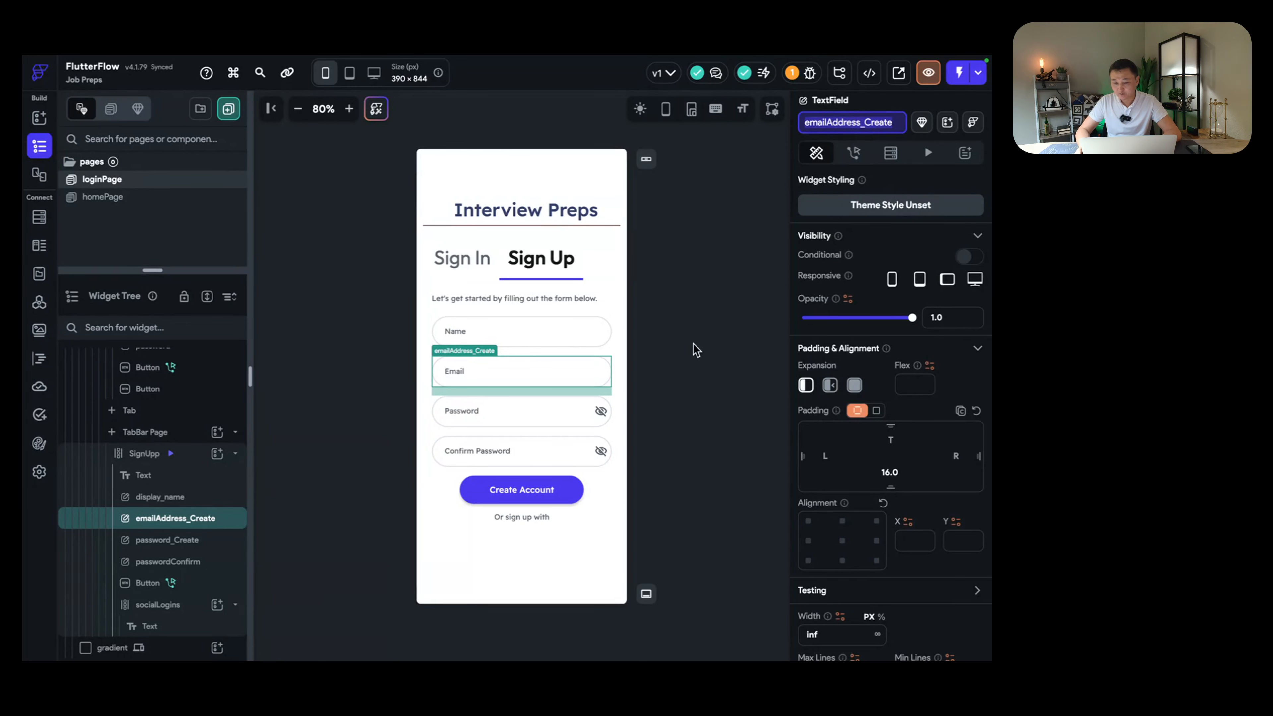
click(556, 331)
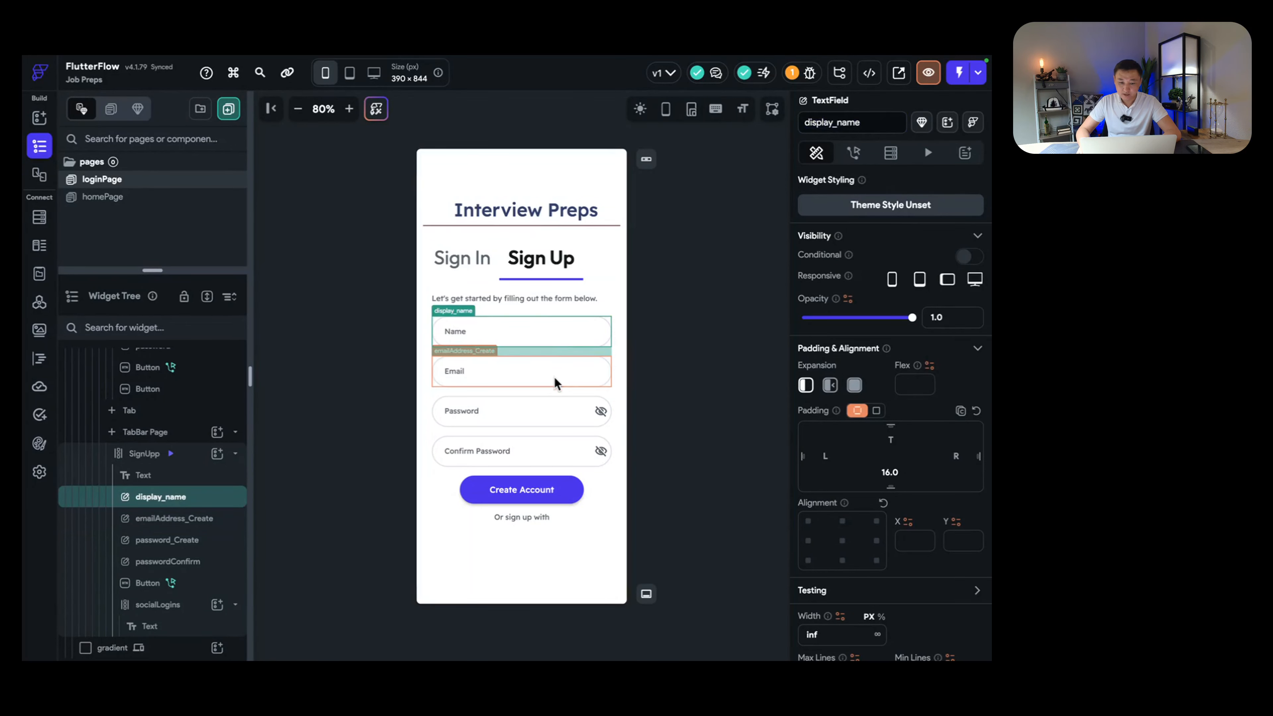
click(551, 365)
click(548, 332)
click(546, 368)
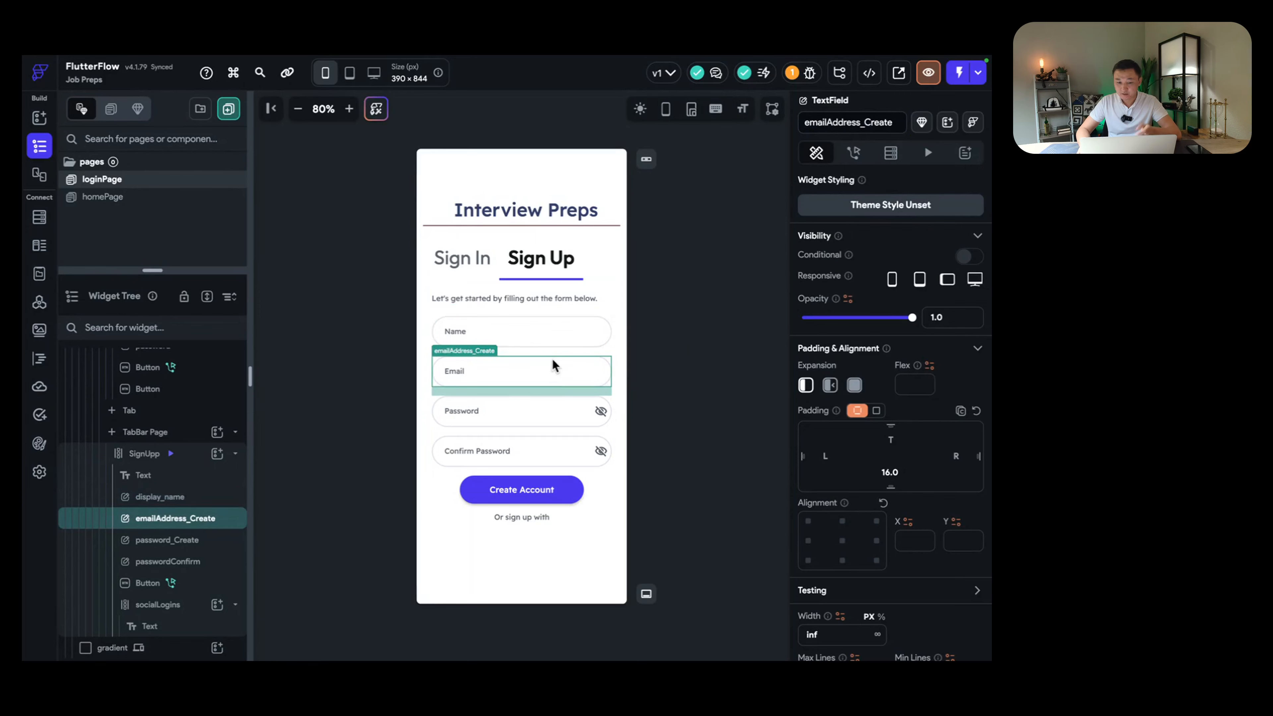
Step: Reopen the Create Account action editor, try emailAddress_Create as the email field, then restore emailAddress
click(540, 491)
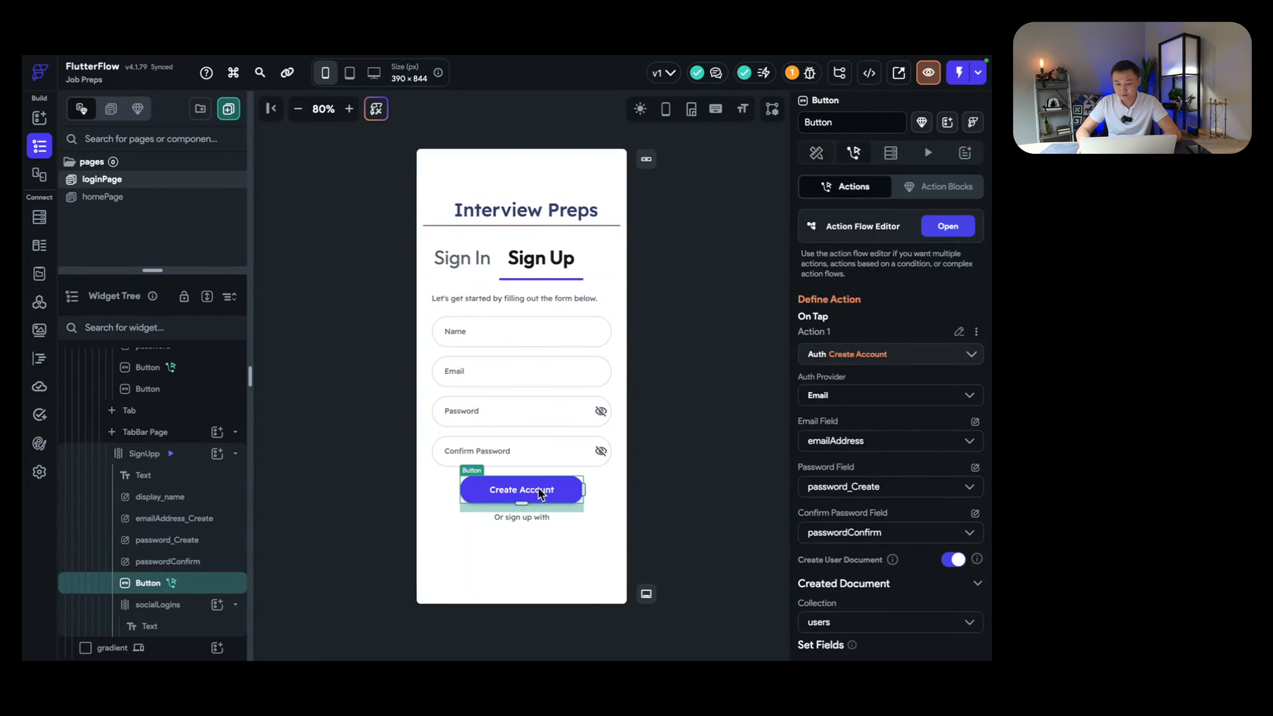
click(948, 228)
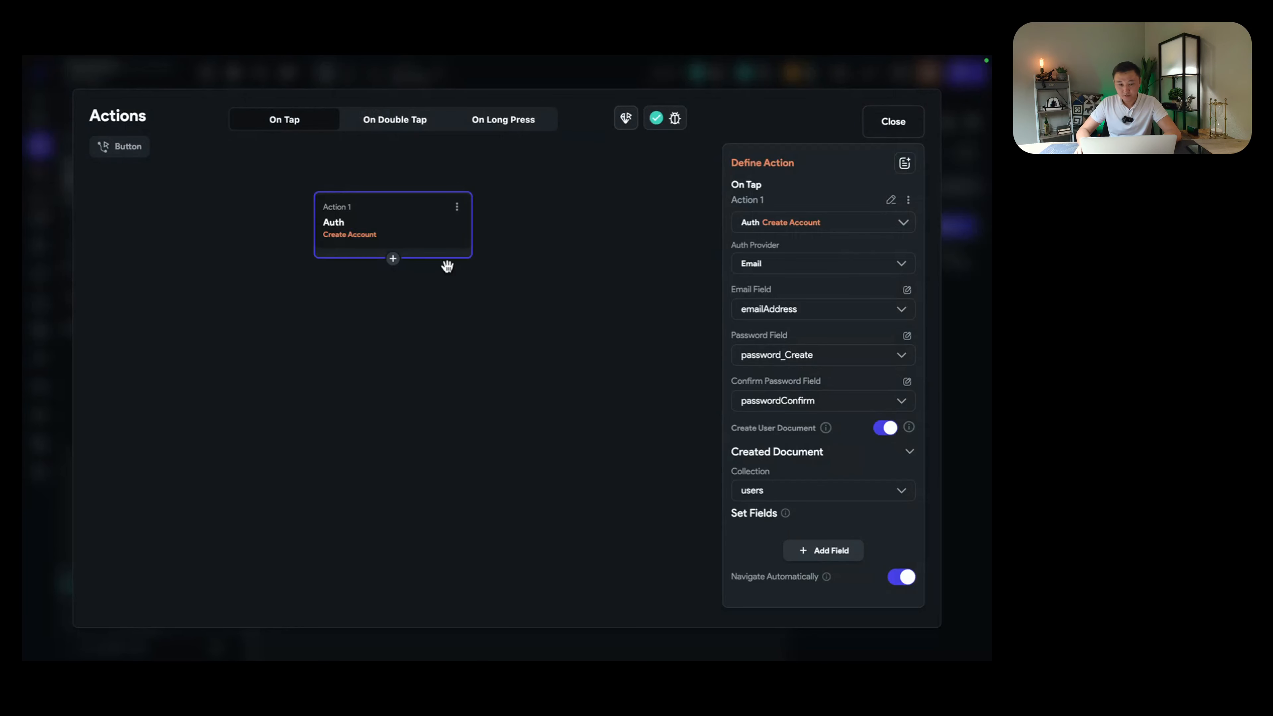
click(826, 316)
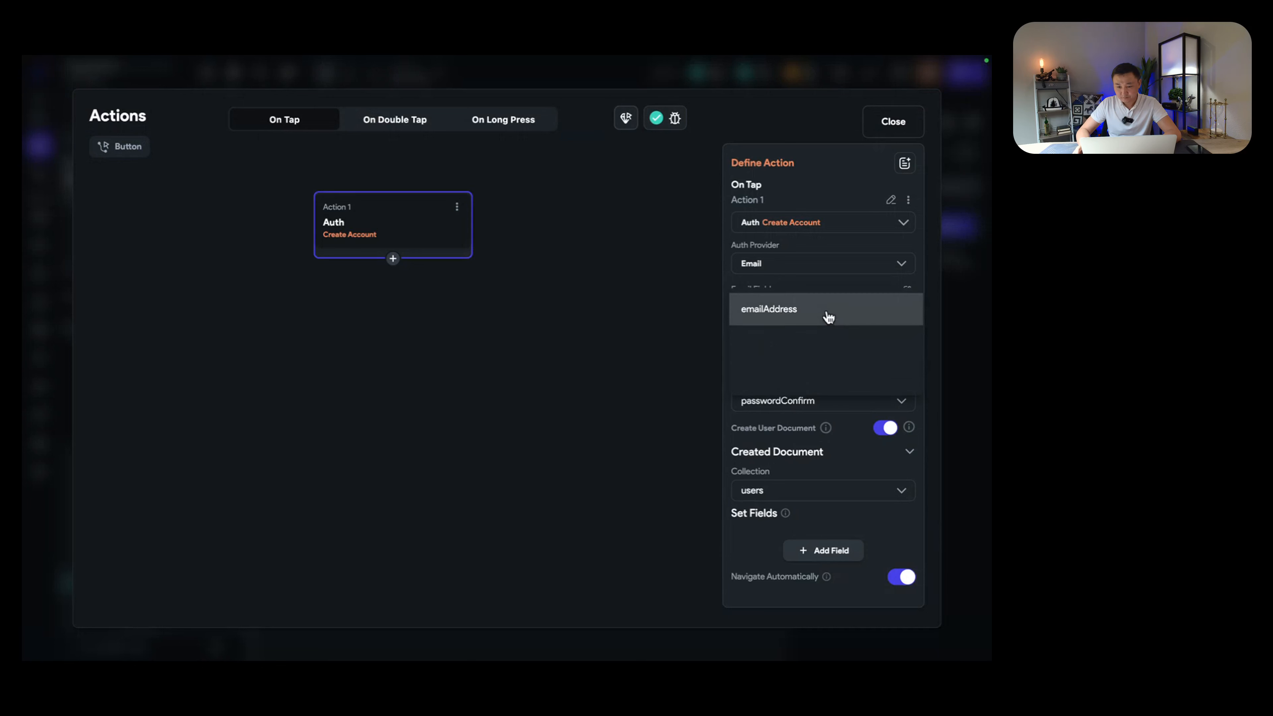
click(845, 375)
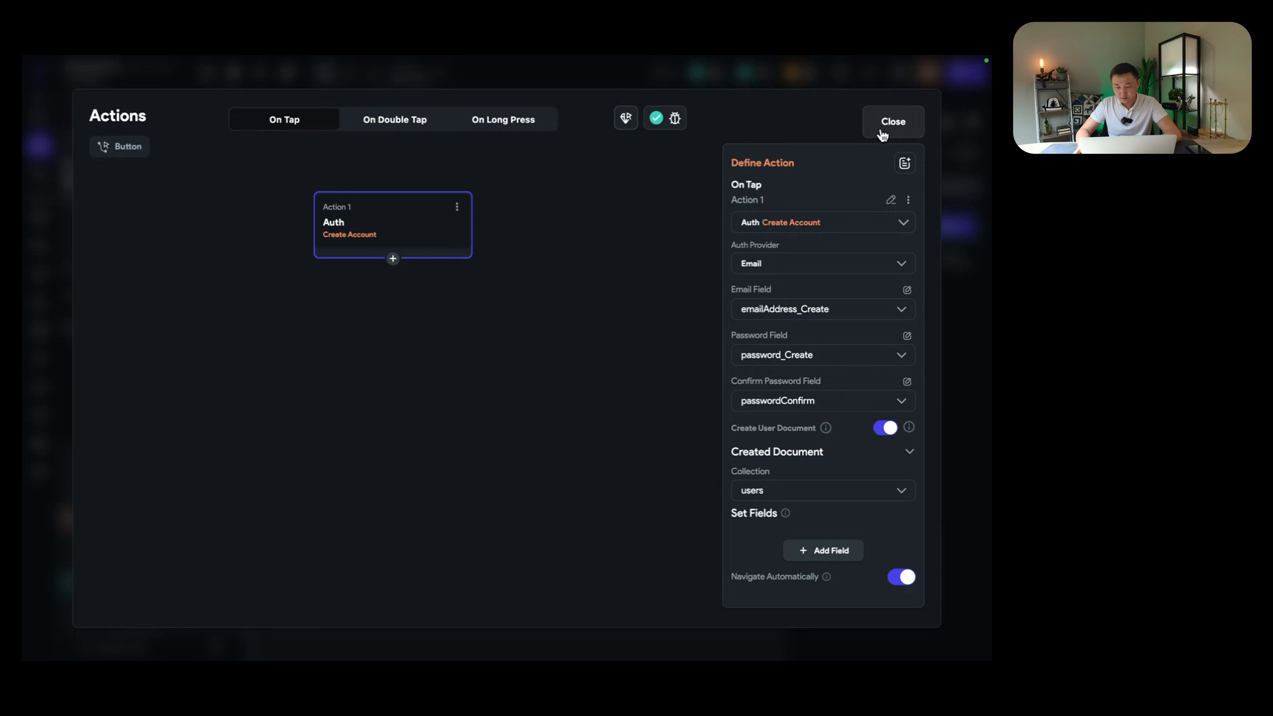
click(855, 310)
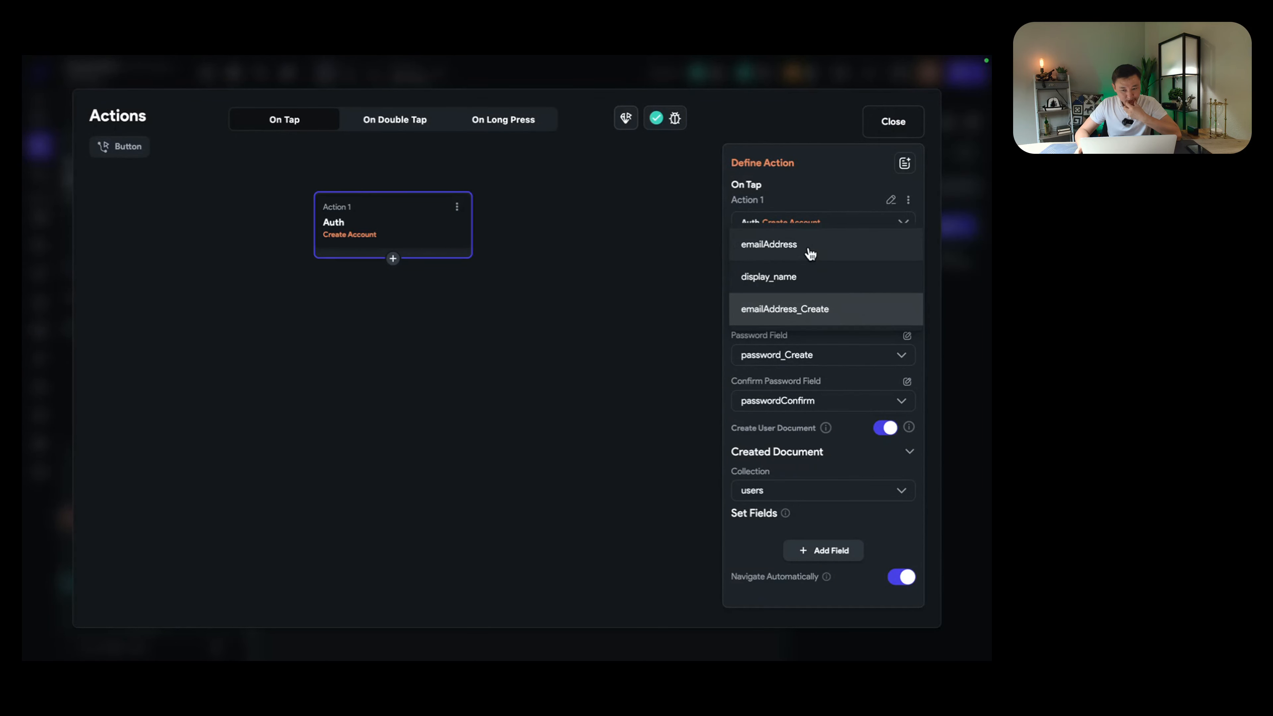
click(792, 246)
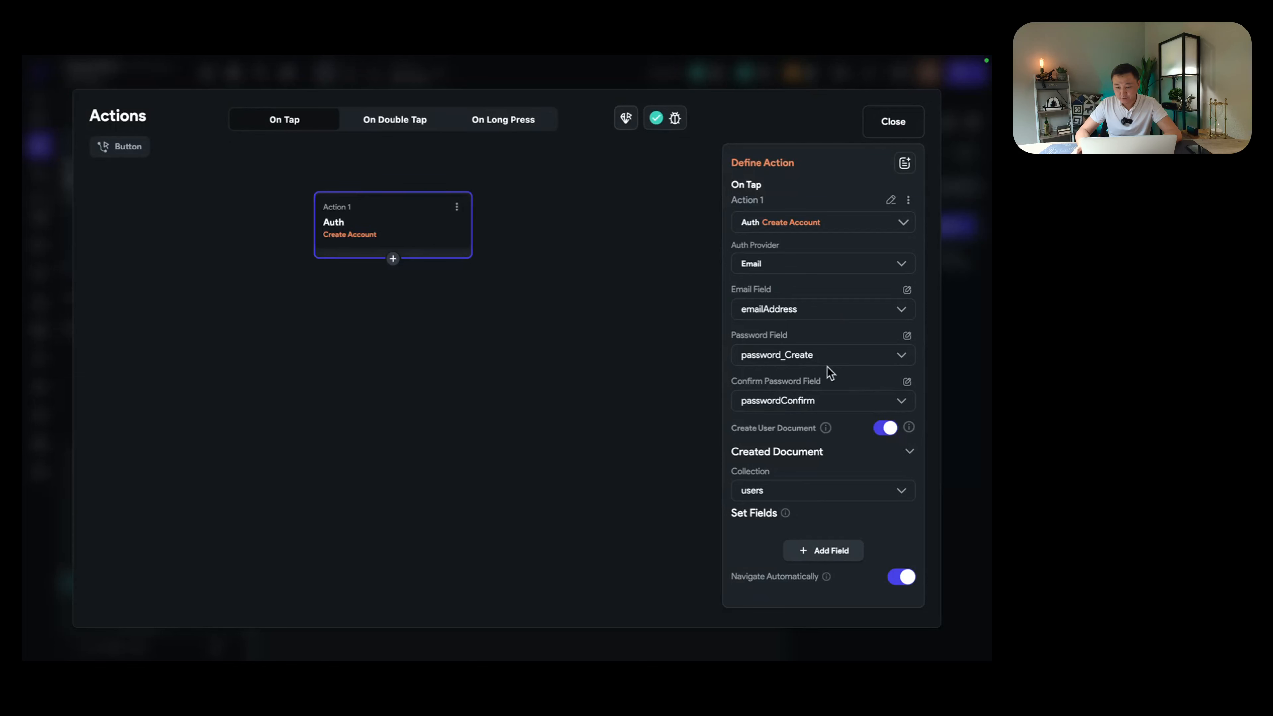
Step: Add a display_name field to the created users document, with value source From Variable
click(829, 552)
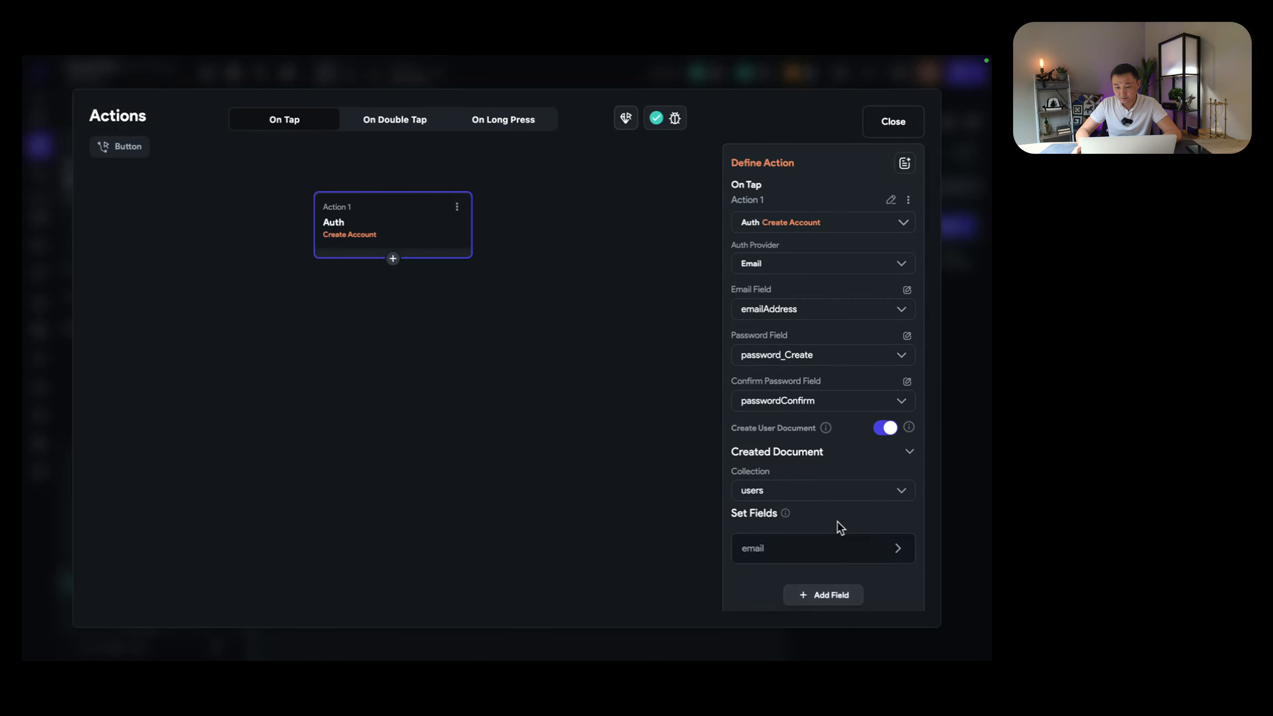
scroll(836, 523, down, 1)
click(788, 511)
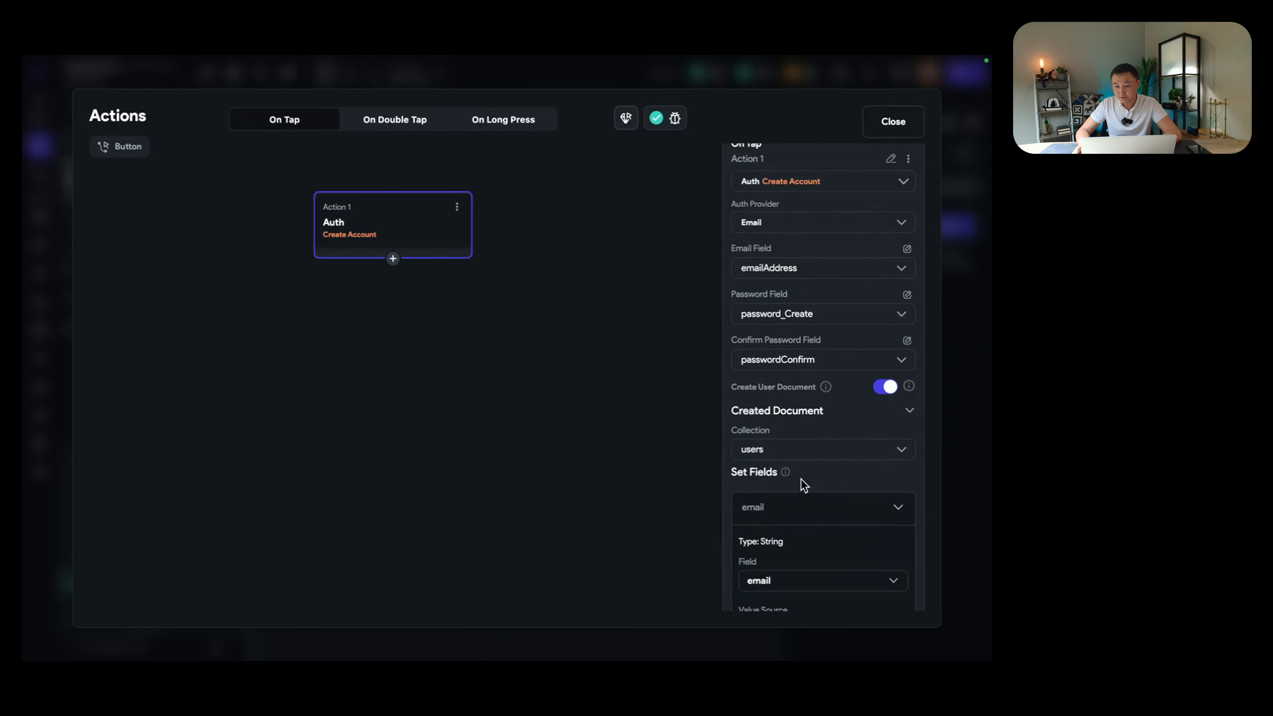
scroll(803, 469, down, 3)
click(812, 431)
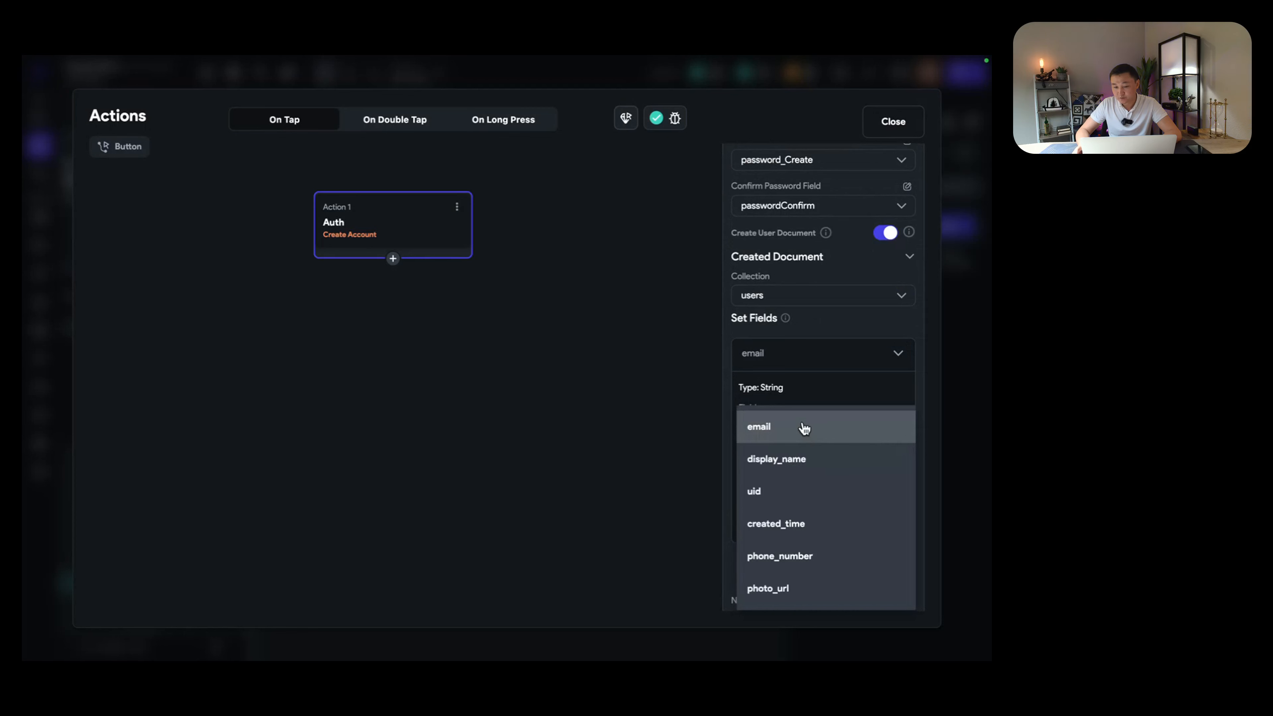
click(806, 461)
scroll(816, 434, down, 1)
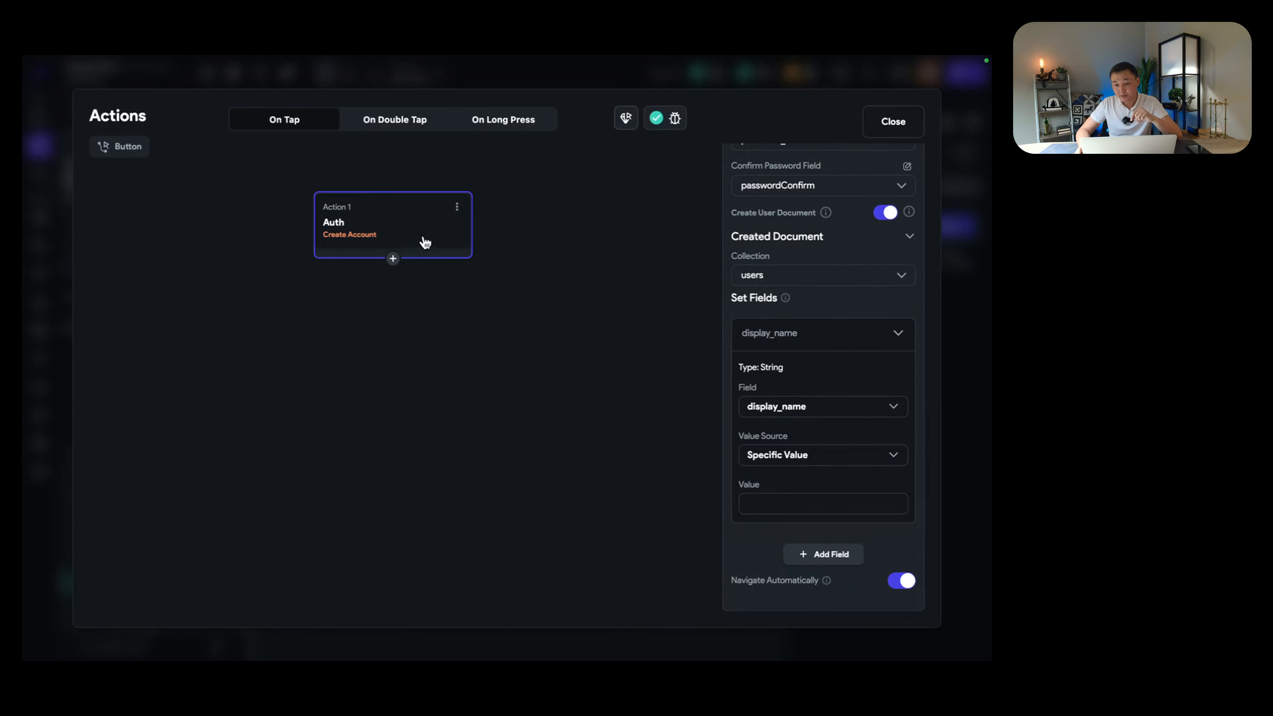
click(822, 414)
click(823, 415)
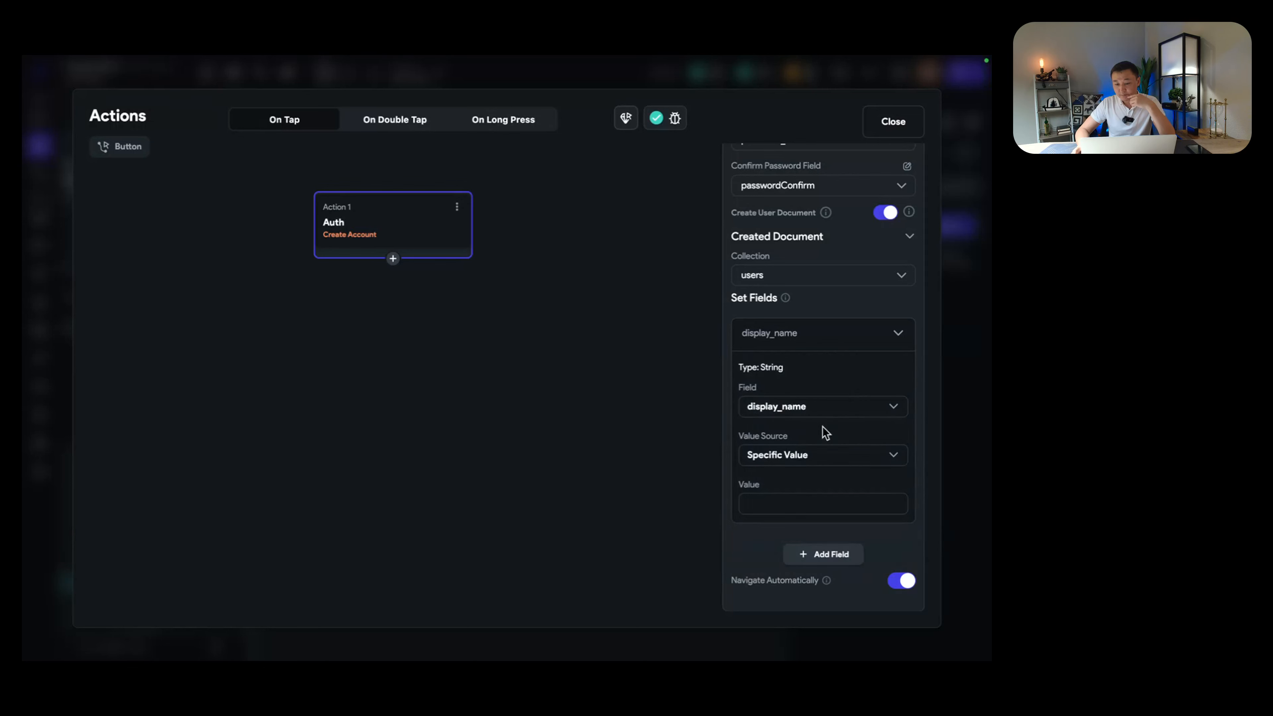
click(806, 457)
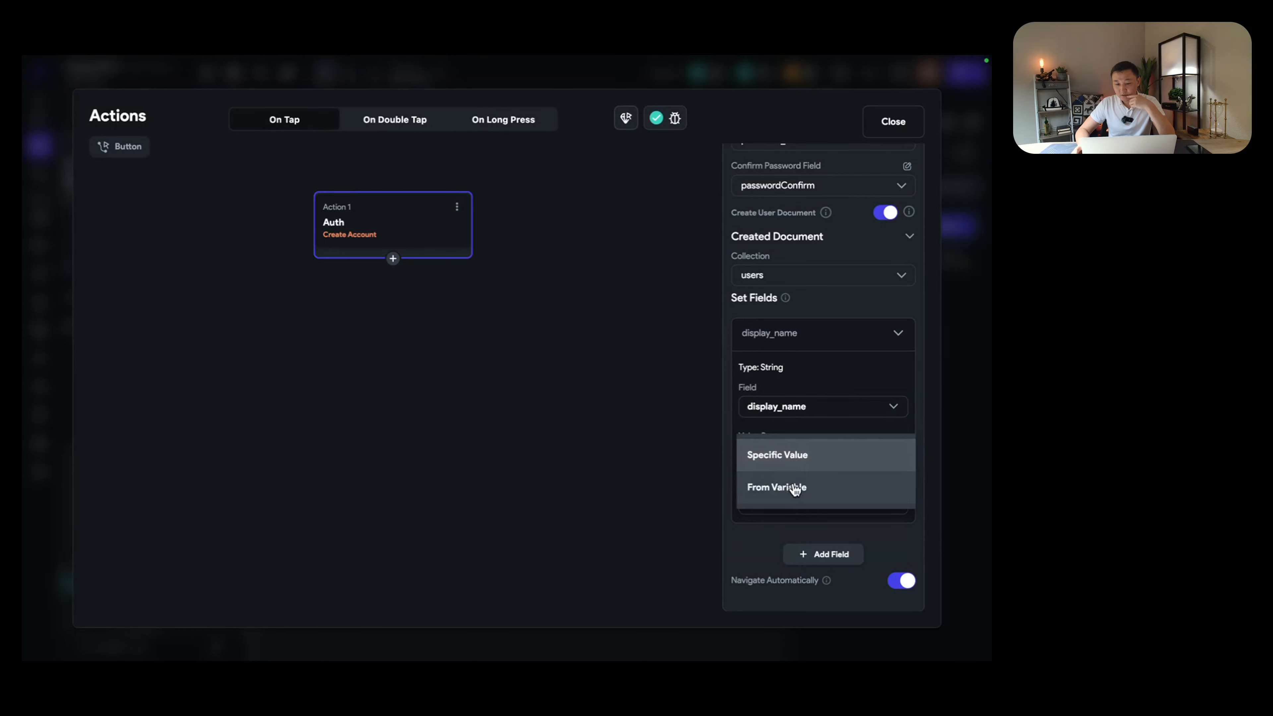
click(795, 486)
Step: Set display_name's variable to the Name input's Widget State, then close the action flow editor
click(781, 505)
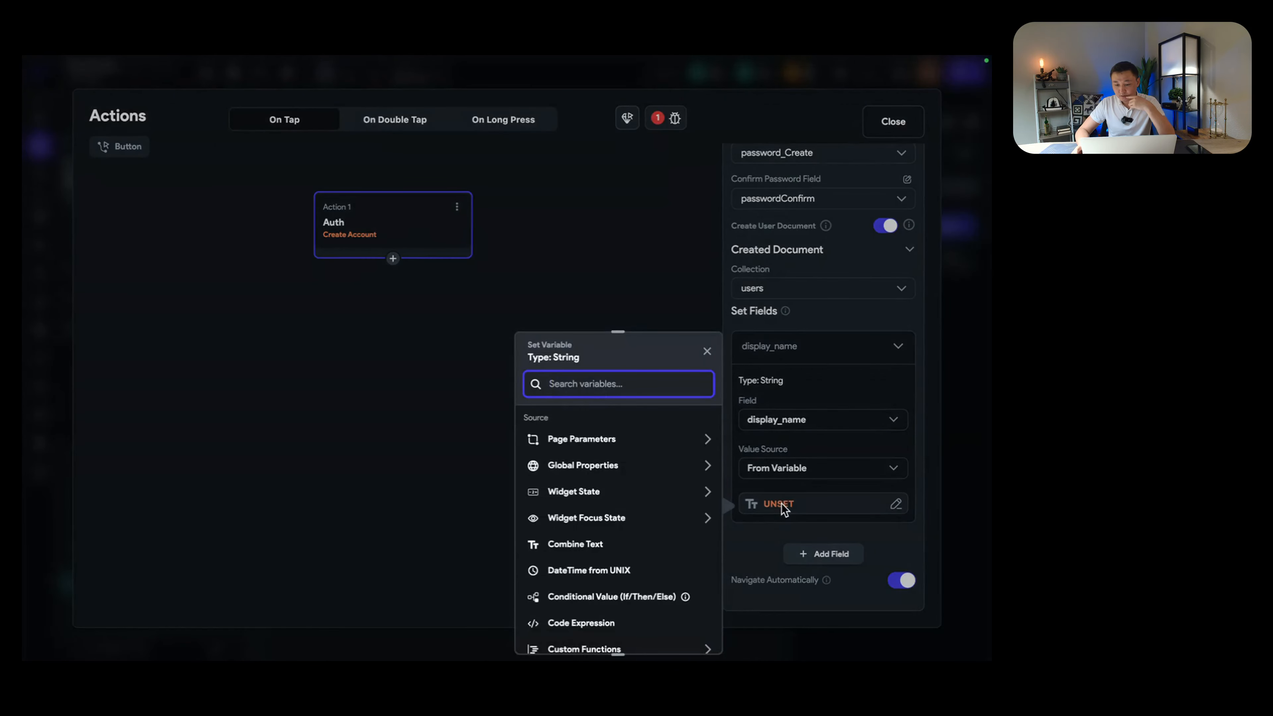
scroll(682, 504, down, 1)
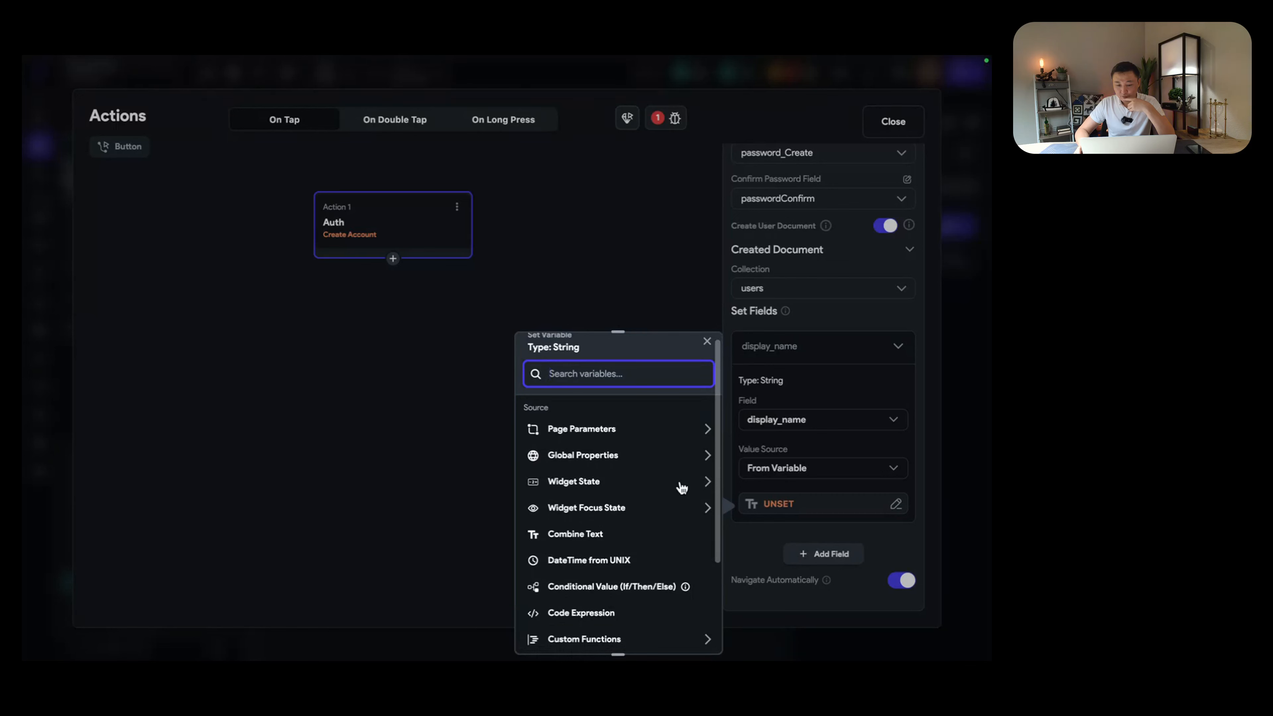
click(681, 485)
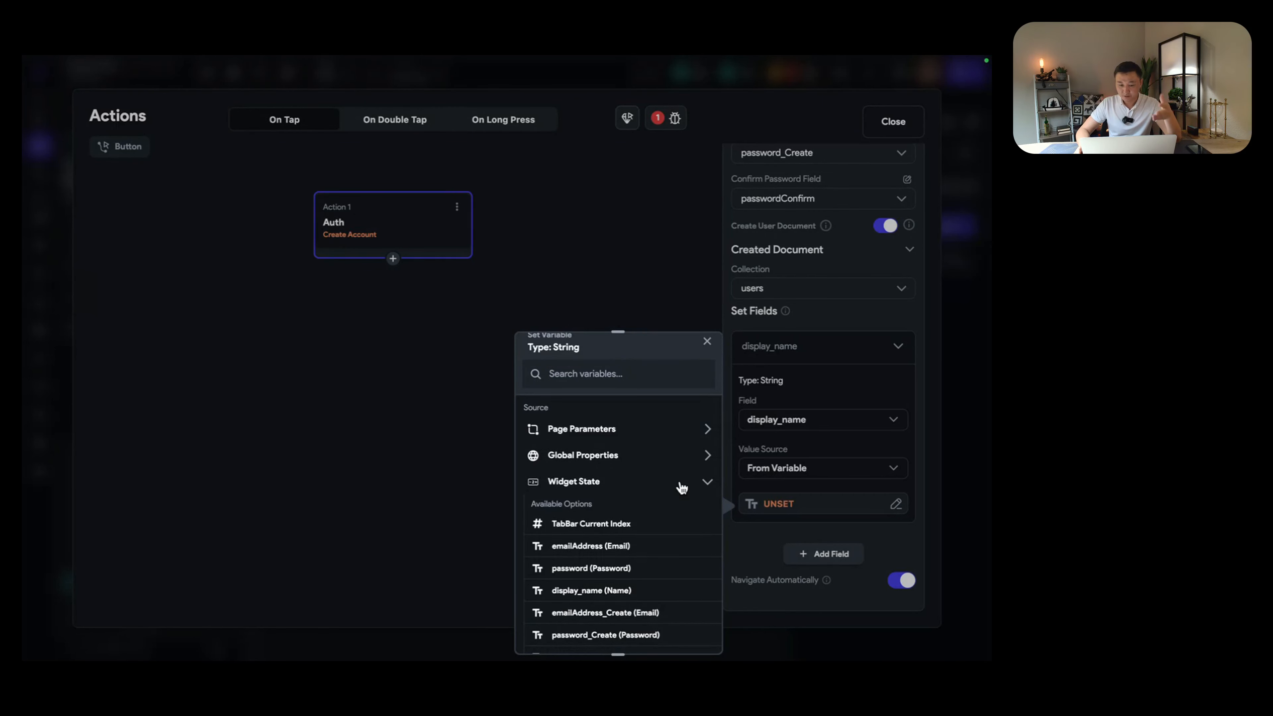
scroll(644, 544, down, 2)
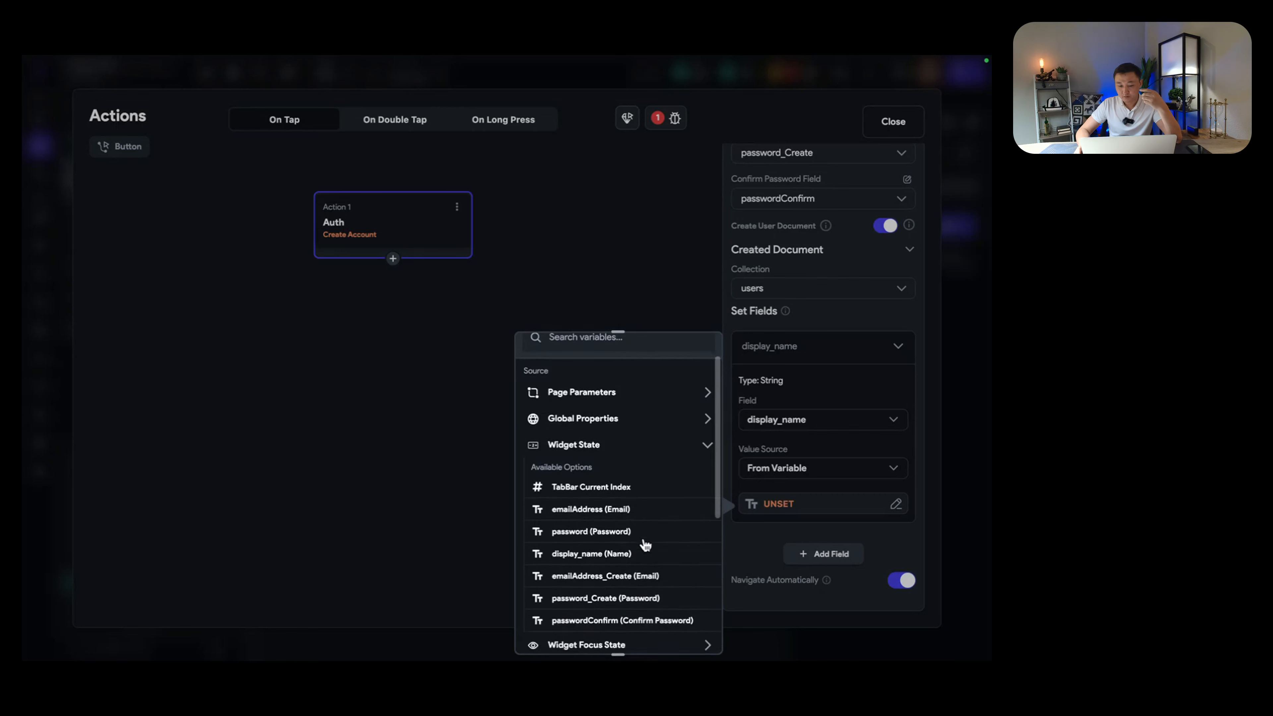
scroll(645, 545, down, 1)
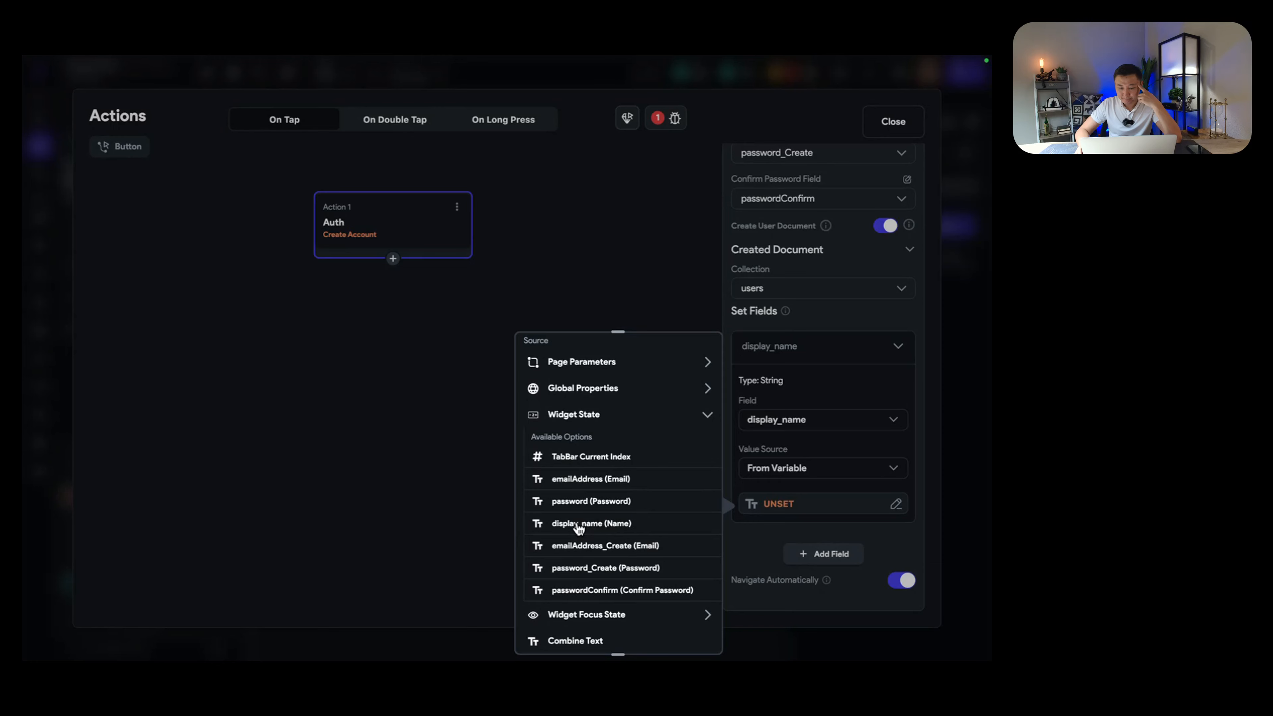
click(579, 528)
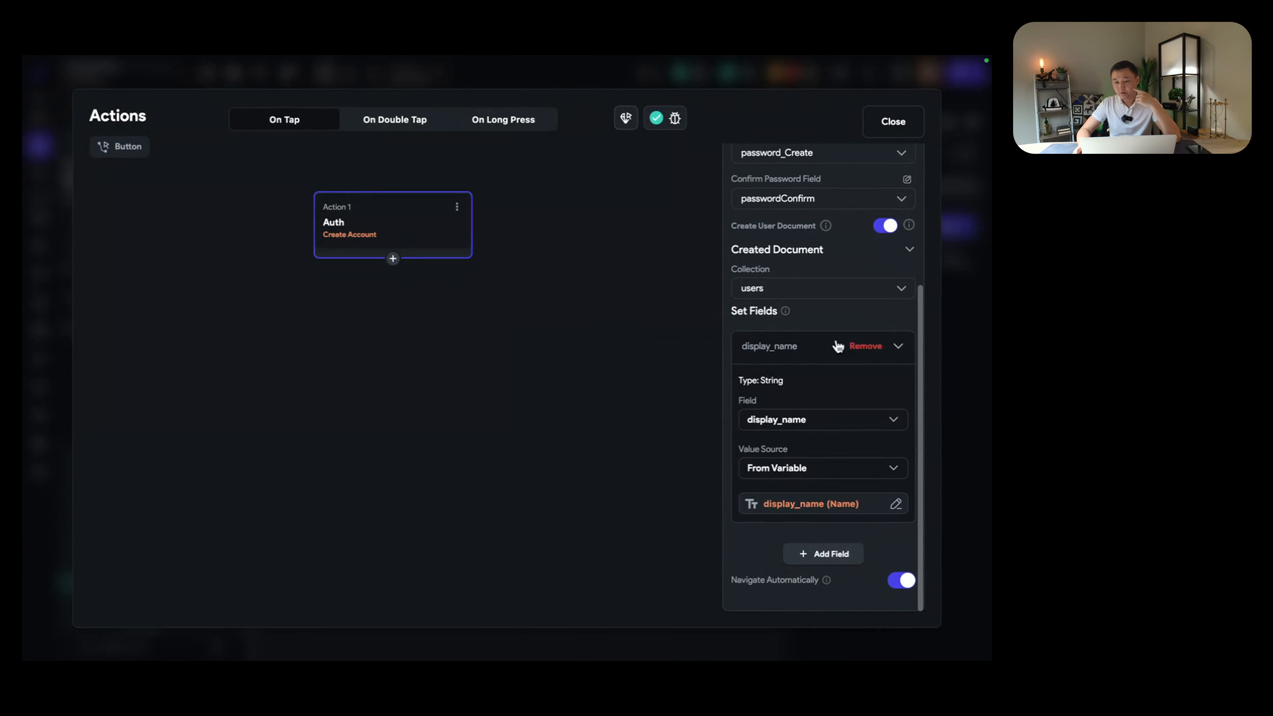
click(892, 122)
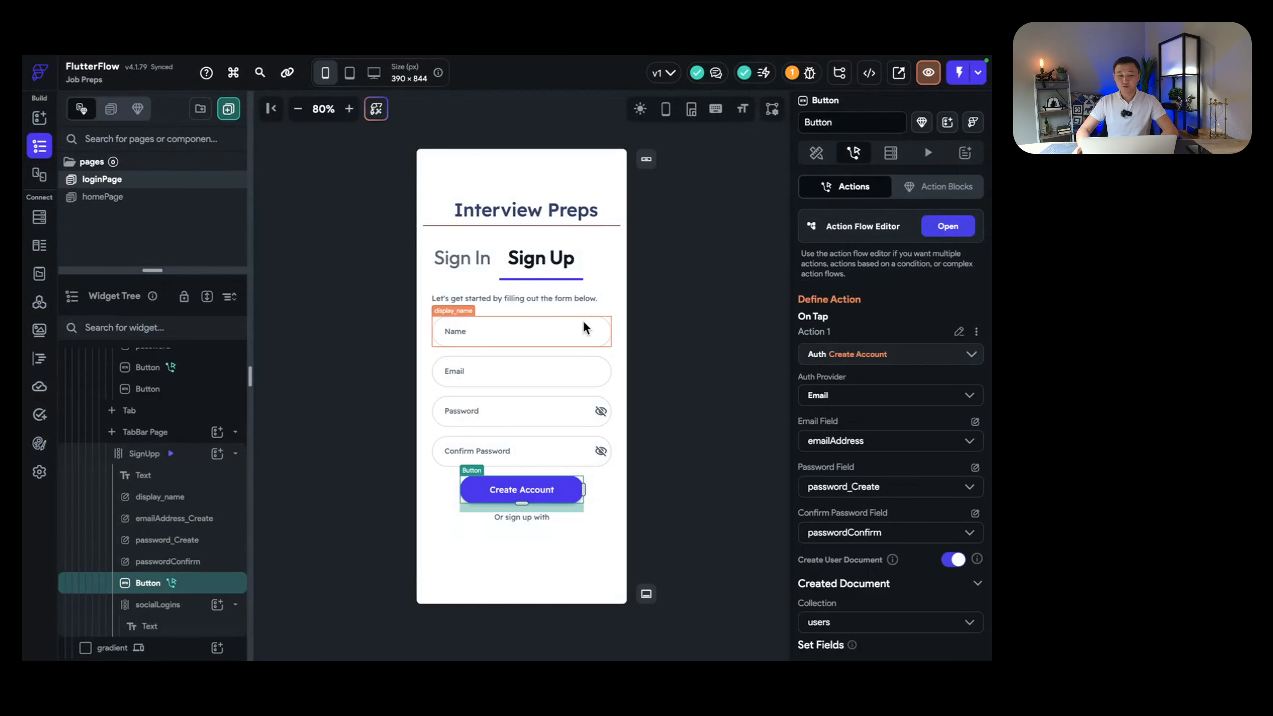
Step: Inspect the Sign Up Name and Email fields, switching between the Sign Up and Sign In forms
click(526, 331)
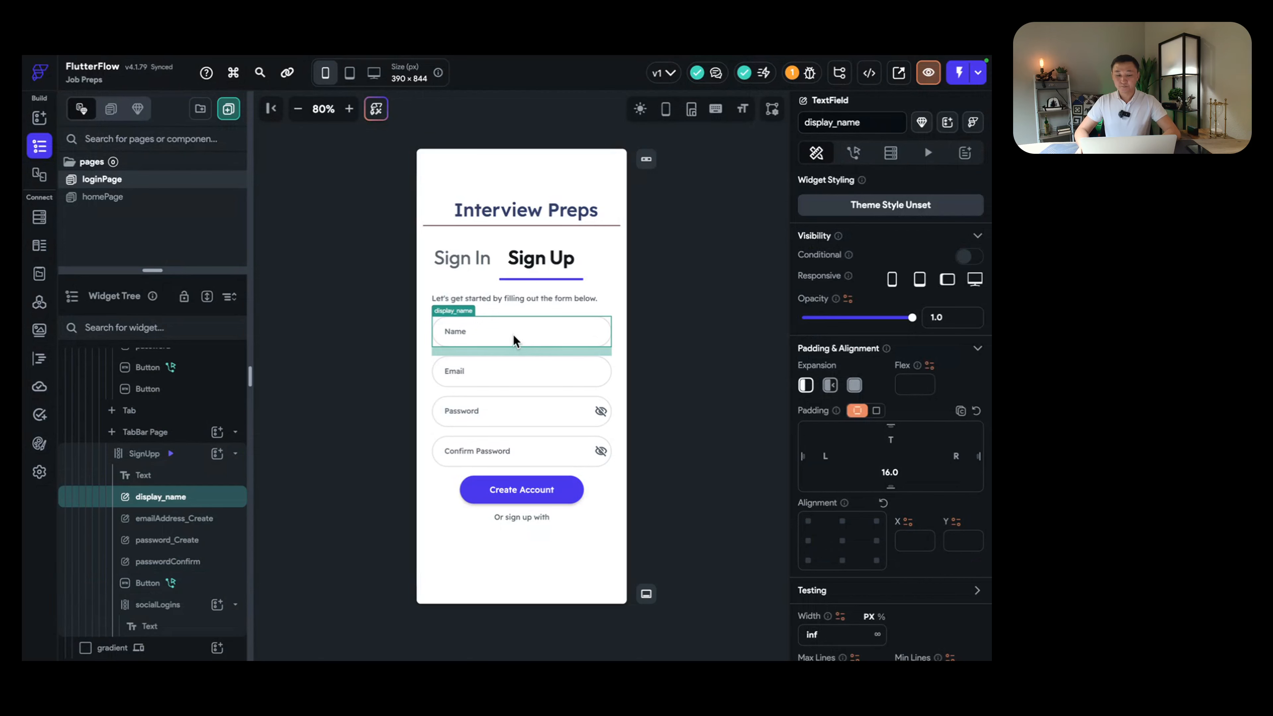
click(516, 380)
click(522, 345)
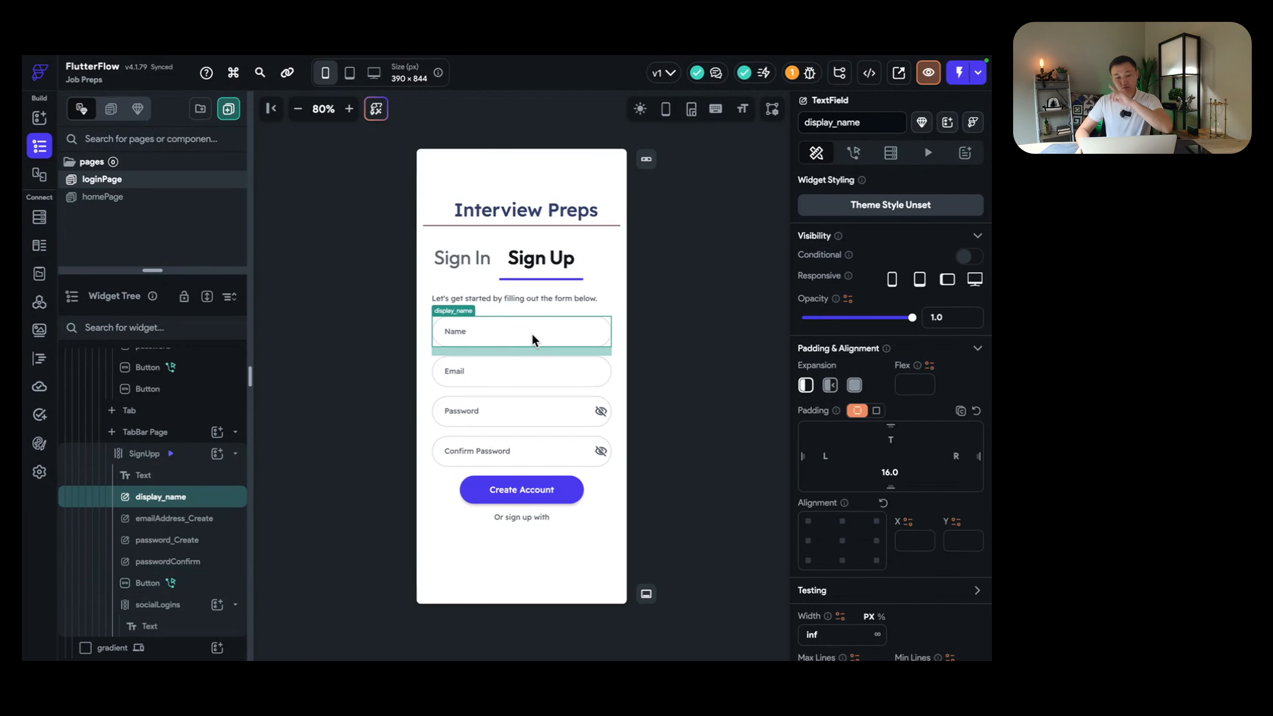
click(478, 266)
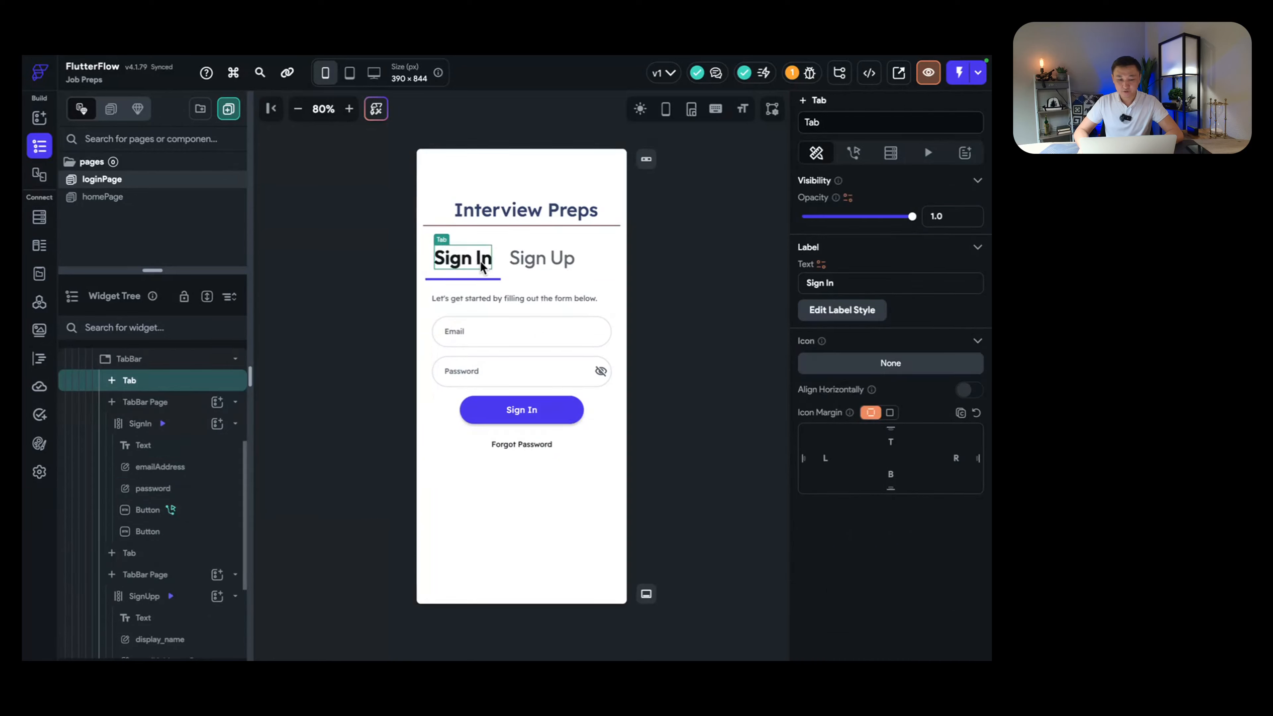
click(521, 268)
click(475, 261)
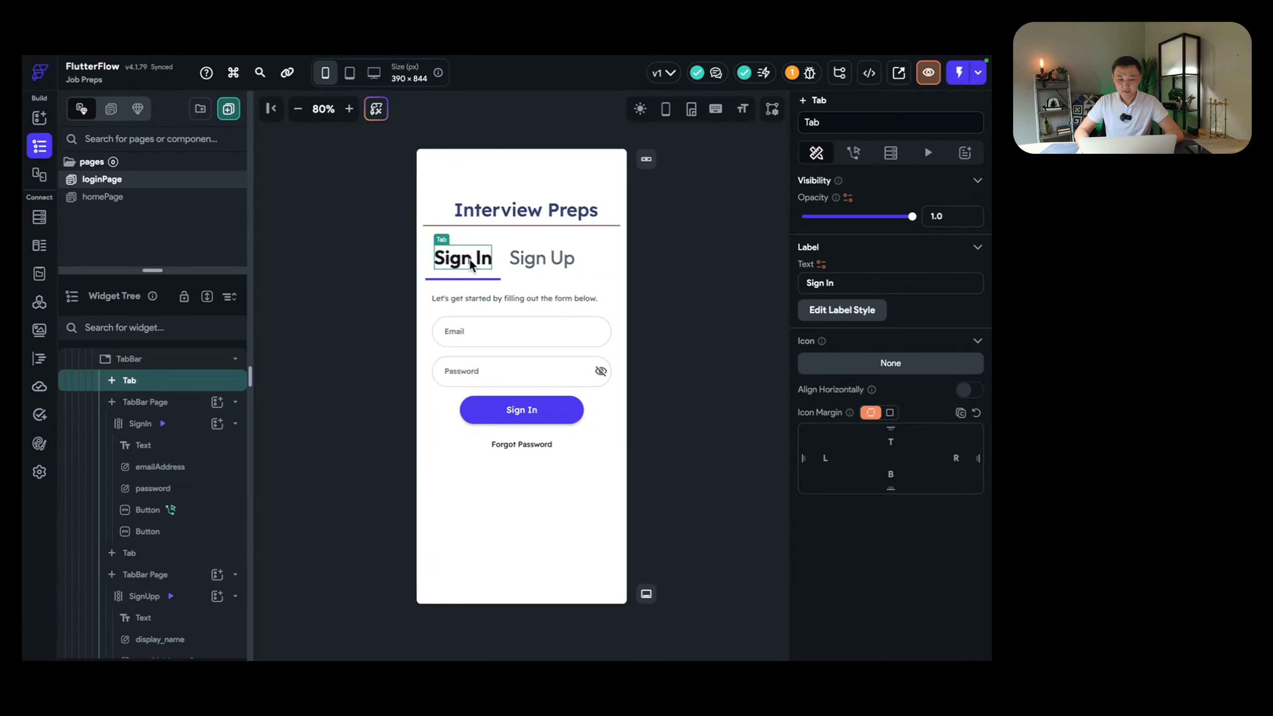
click(532, 264)
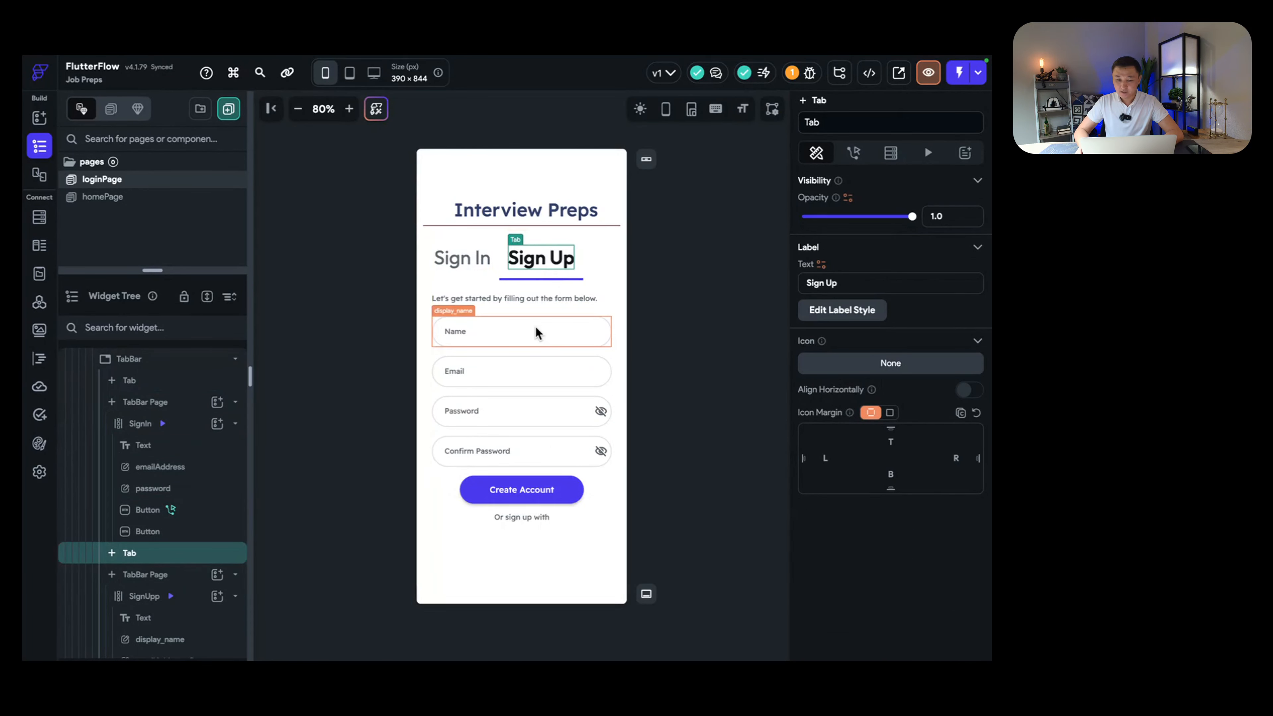
click(478, 266)
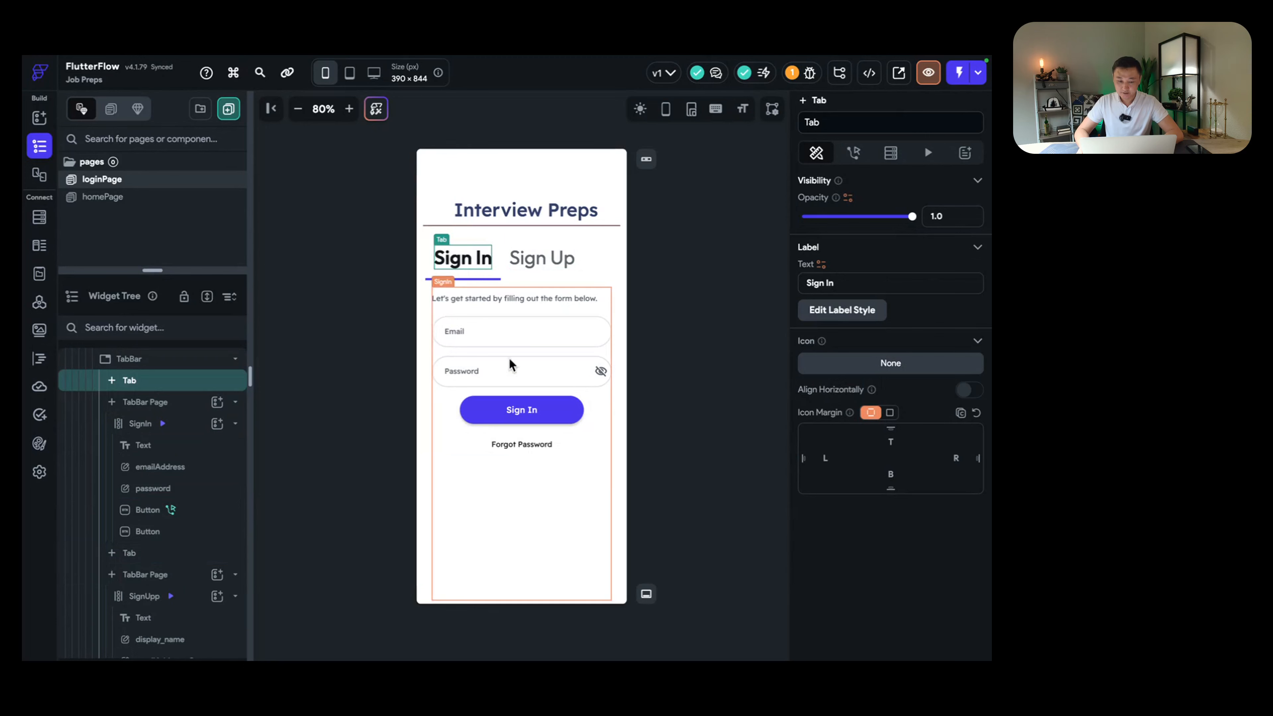
Step: Check the Sign In emailAddress and password fields and review the Sign In button's Log In action
click(513, 334)
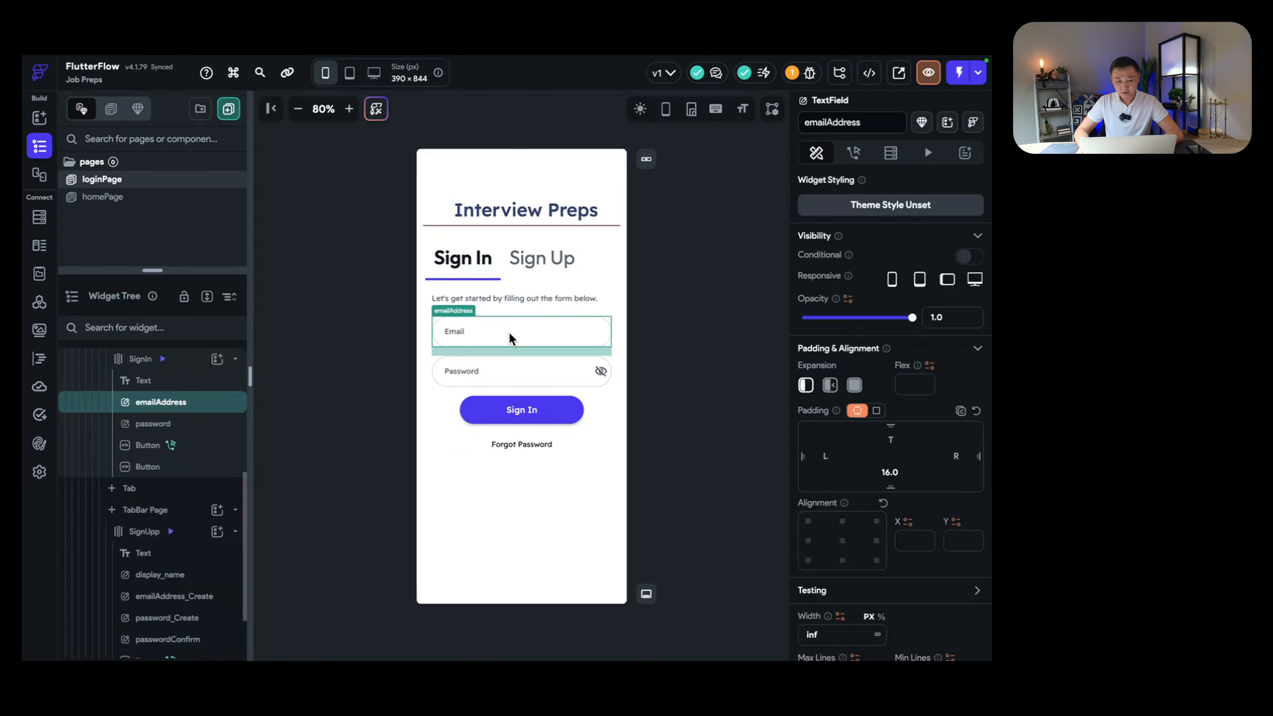
click(516, 373)
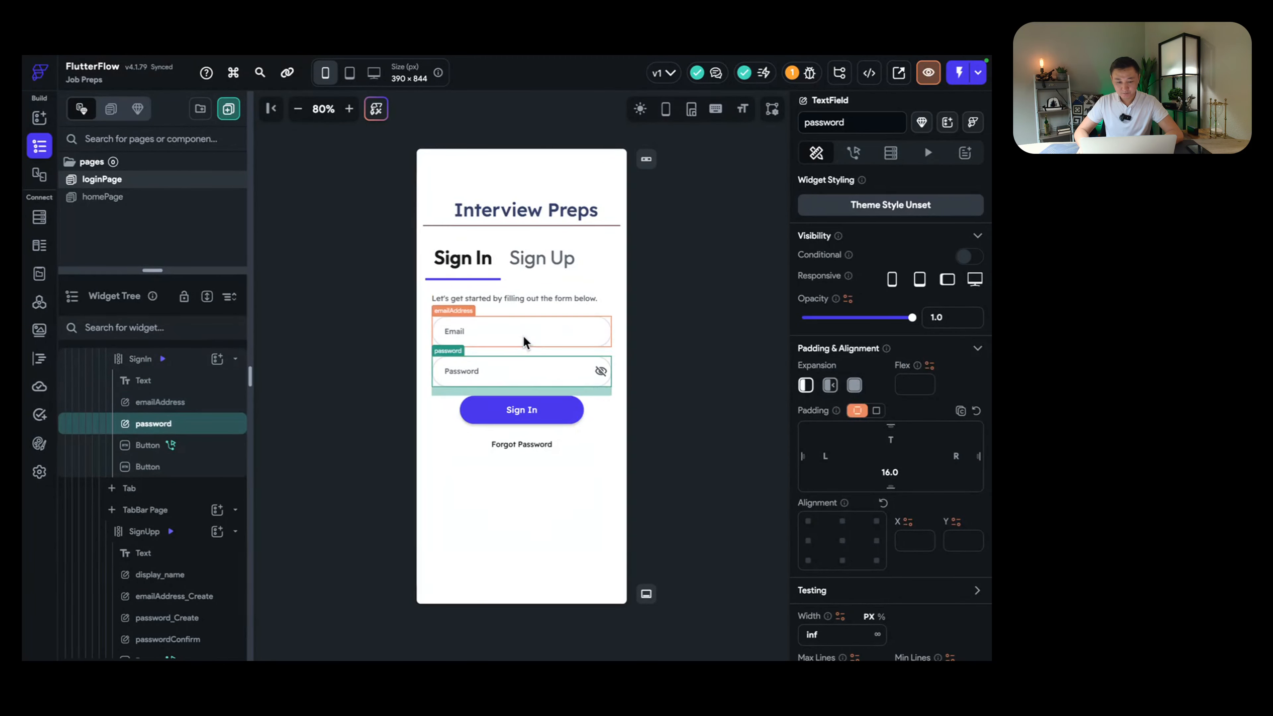
click(523, 337)
click(523, 372)
click(524, 407)
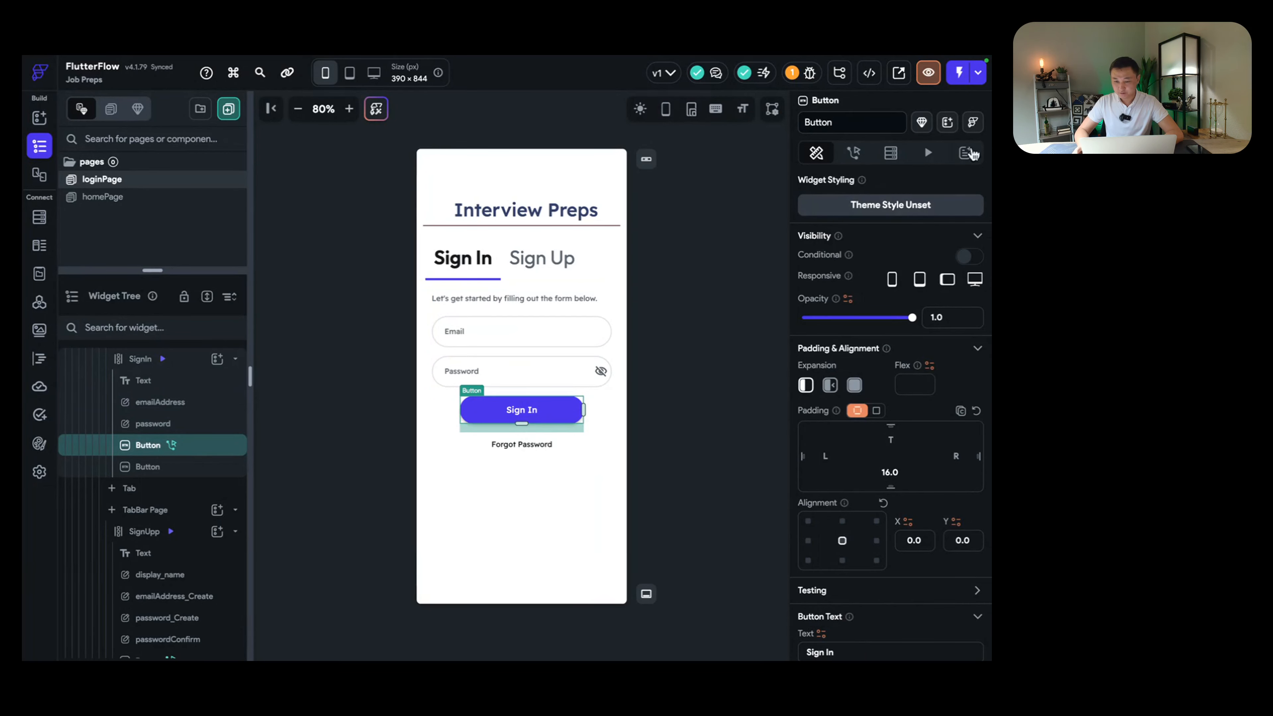
click(853, 153)
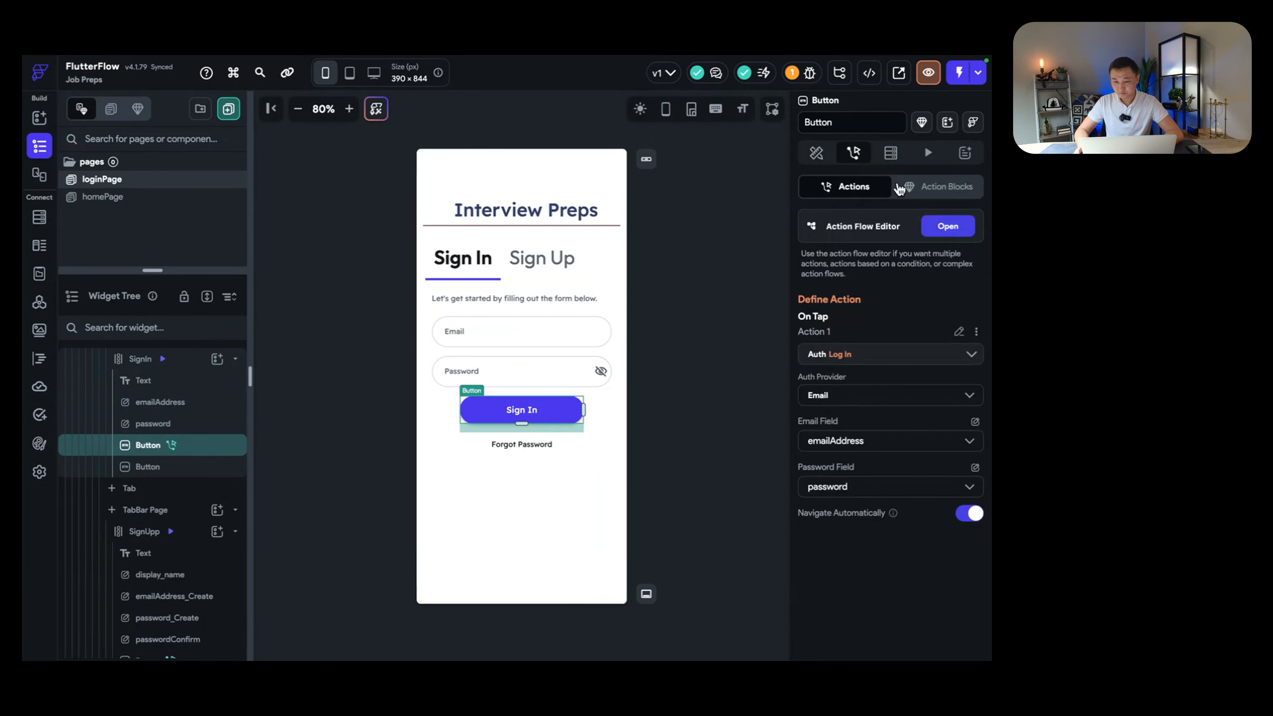
click(948, 226)
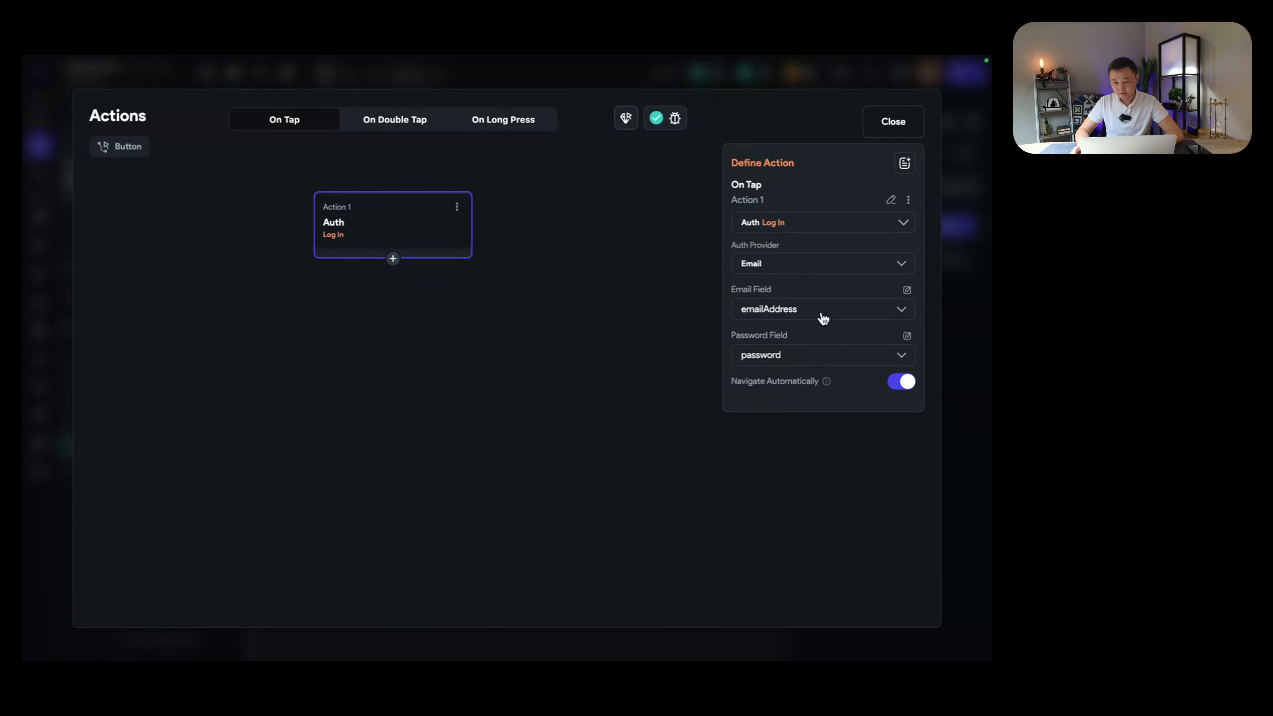
click(896, 126)
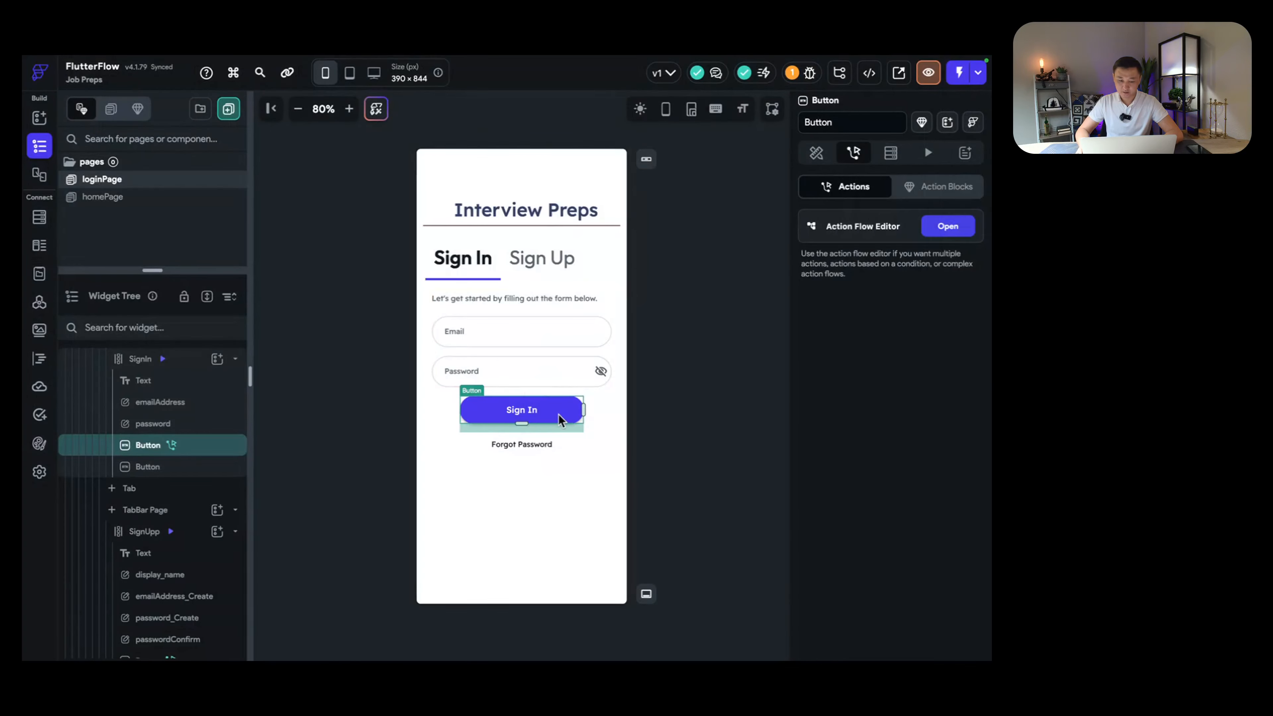
Step: Select the SignIn form column and flip between the Sign Up and Sign In forms
click(574, 463)
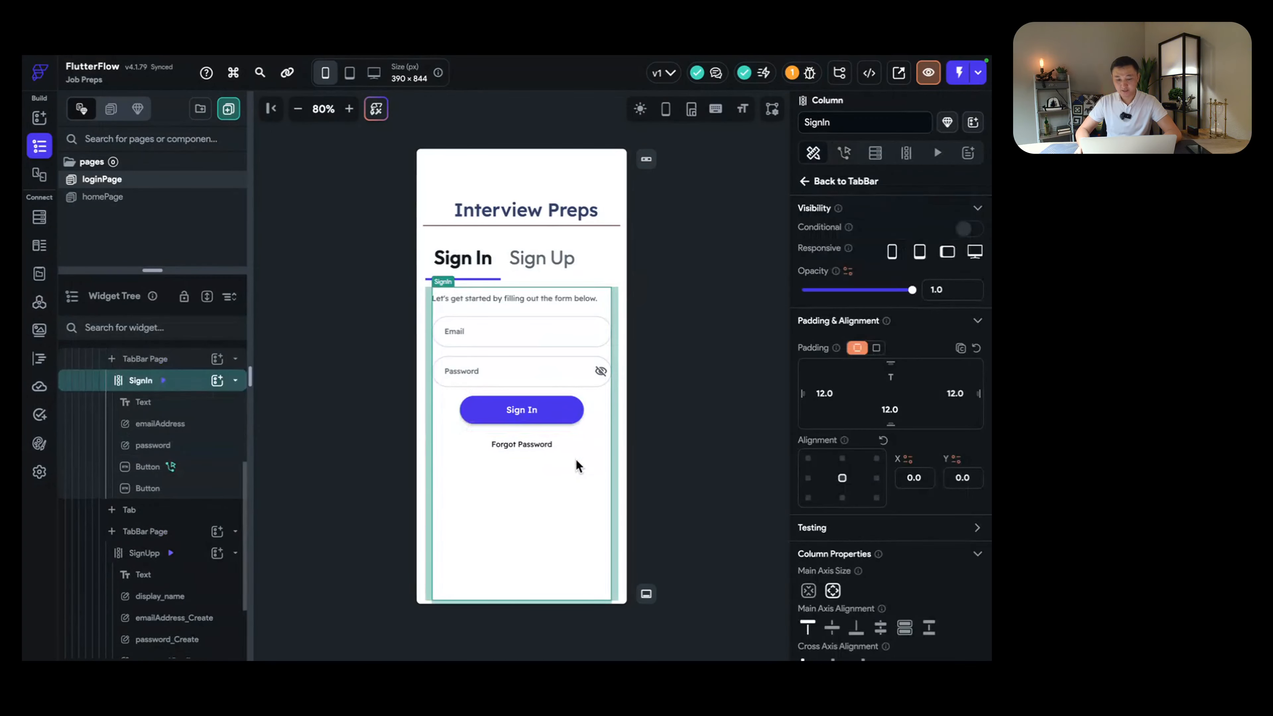
click(544, 265)
click(490, 263)
click(555, 265)
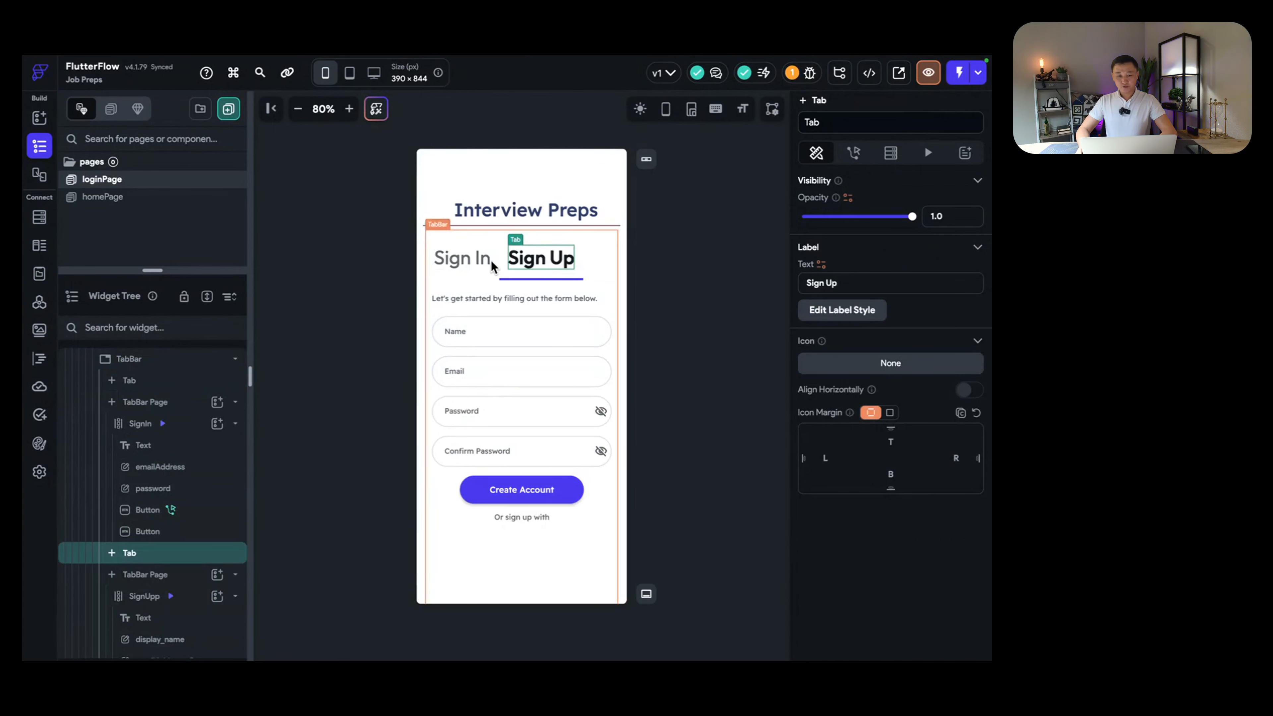
click(481, 266)
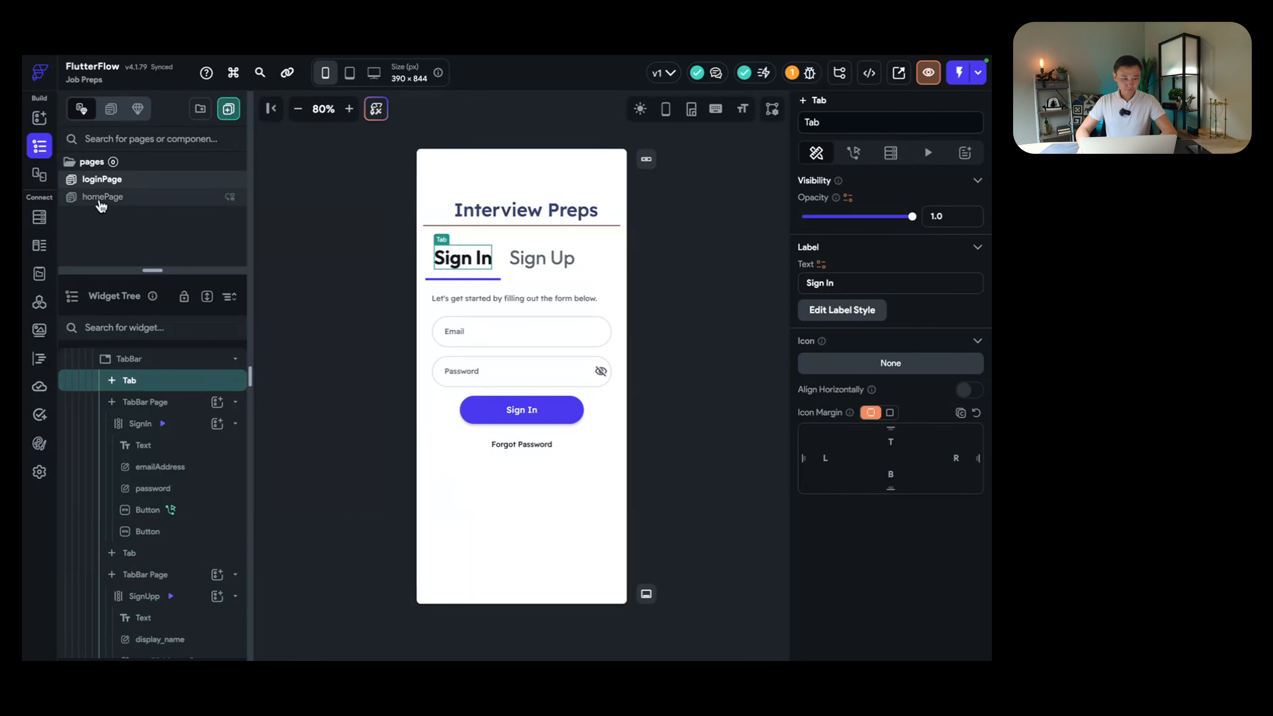
Step: Open homePage, enlarge the pages panel, and select its empty Column
click(100, 198)
drag(151, 270, 150, 342)
click(559, 280)
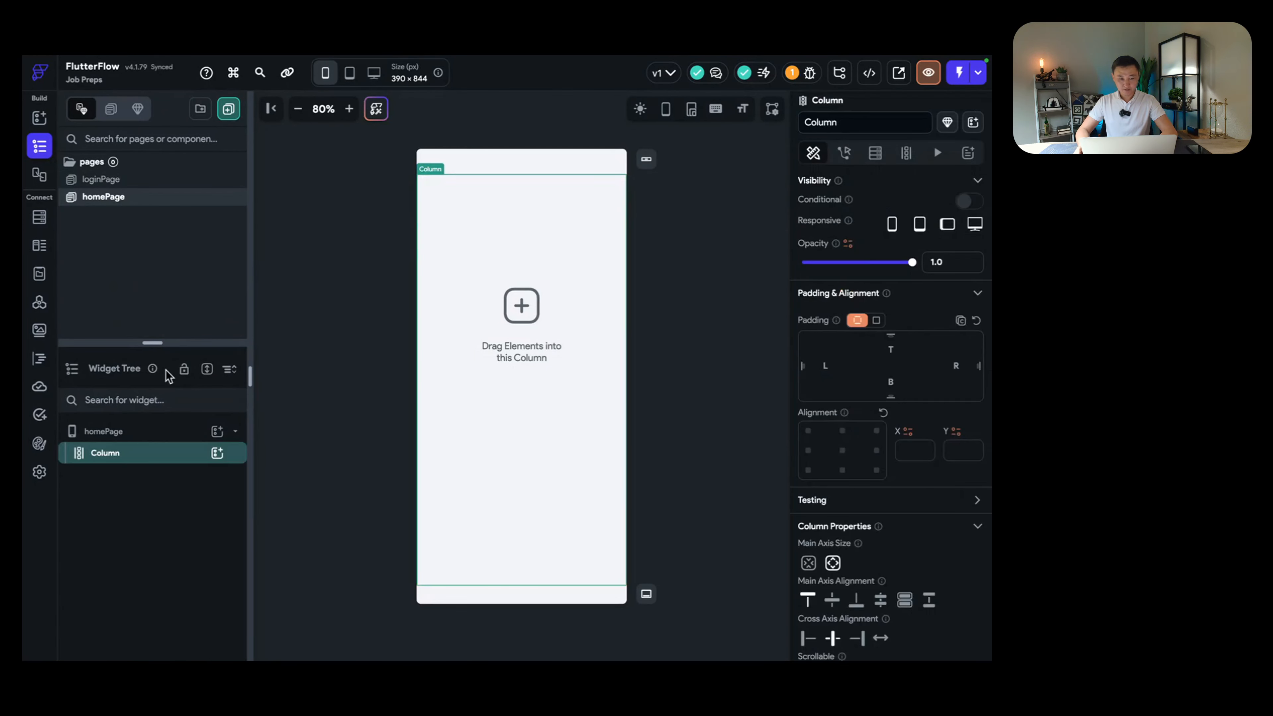
Step: Add a Text widget to the Column, aligned top-centre with 12 top padding
click(217, 454)
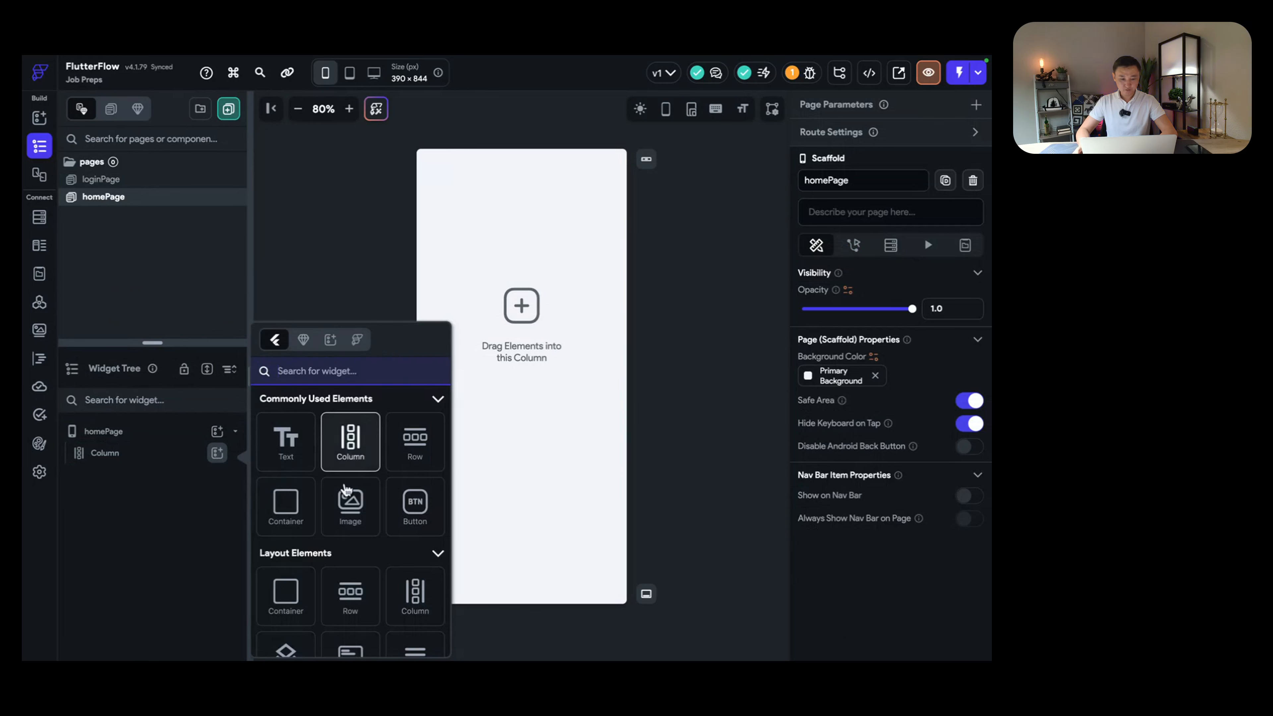
click(287, 453)
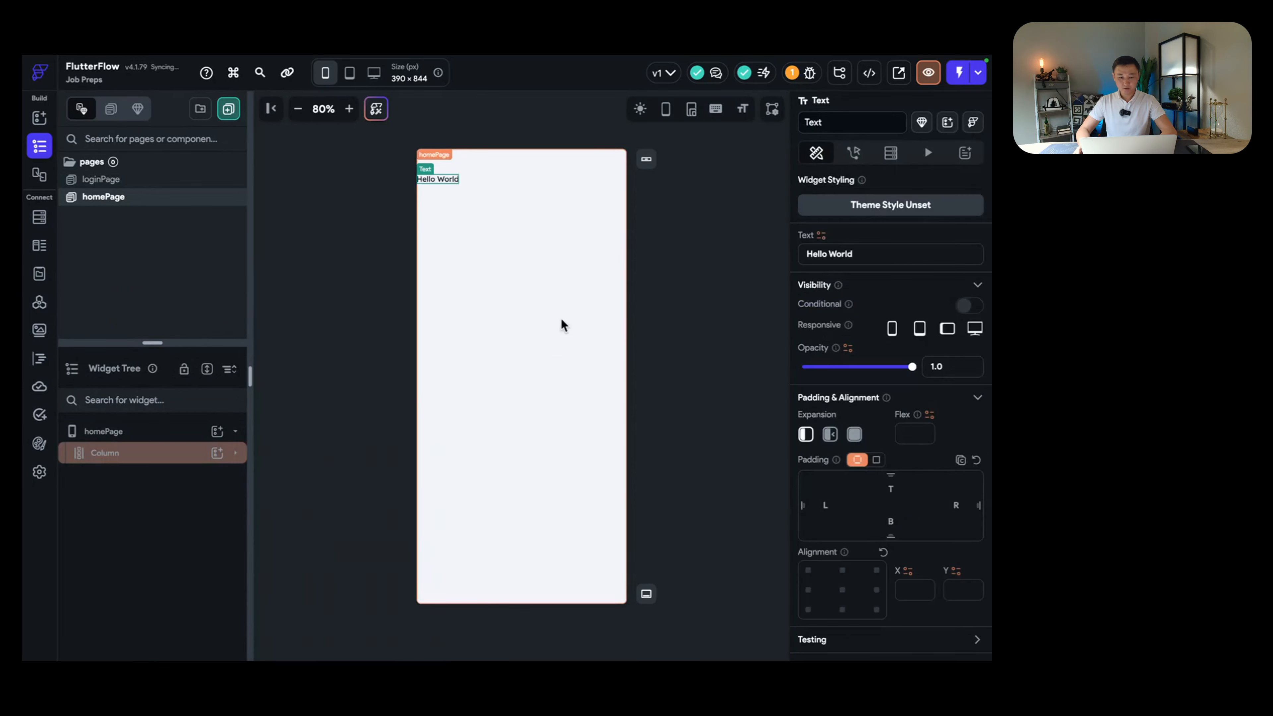
scroll(877, 486, down, 3)
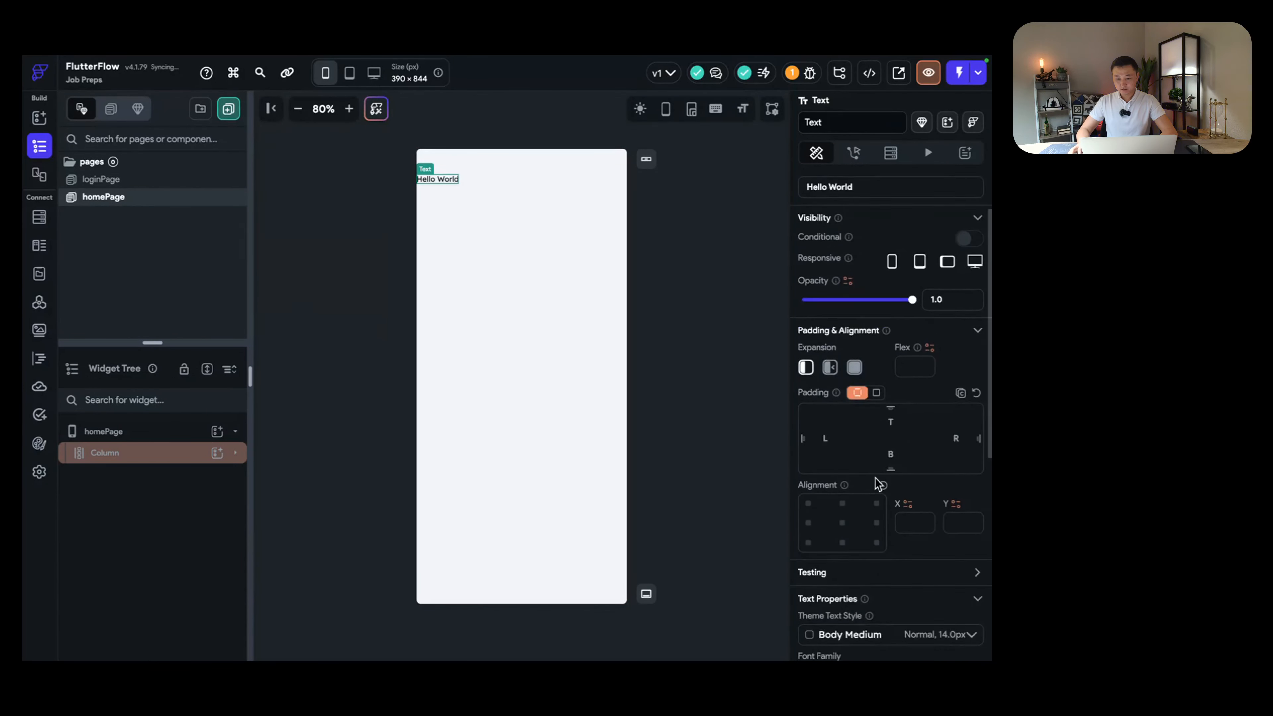
click(851, 466)
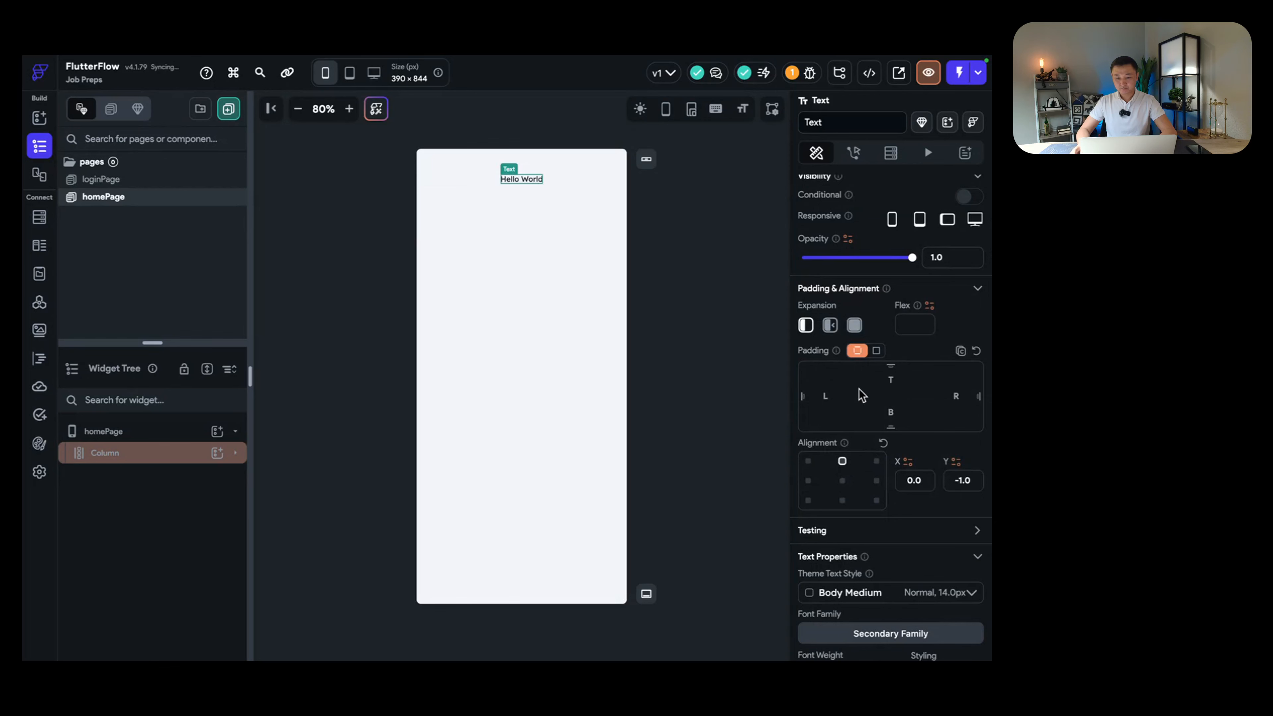
click(889, 379)
text(12)
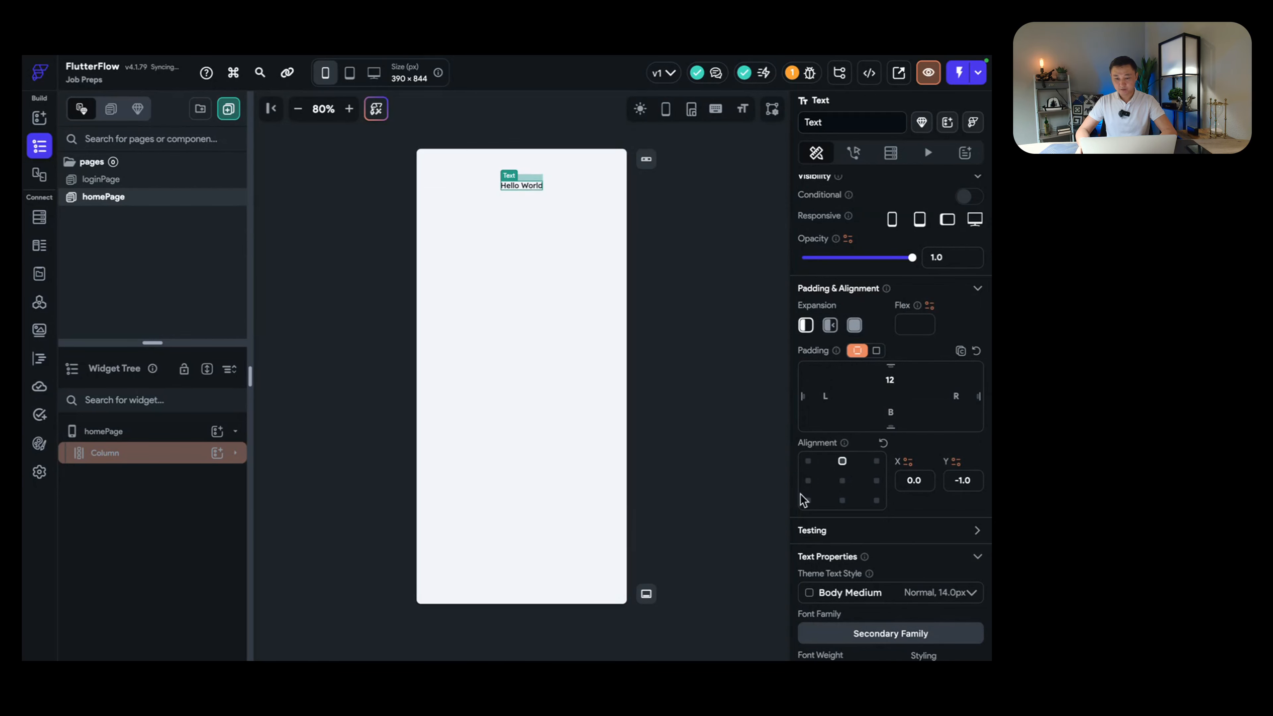
Step: Set the text's font size to 37 and change its wording to 'Interviewer'
scroll(865, 539, down, 4)
click(858, 533)
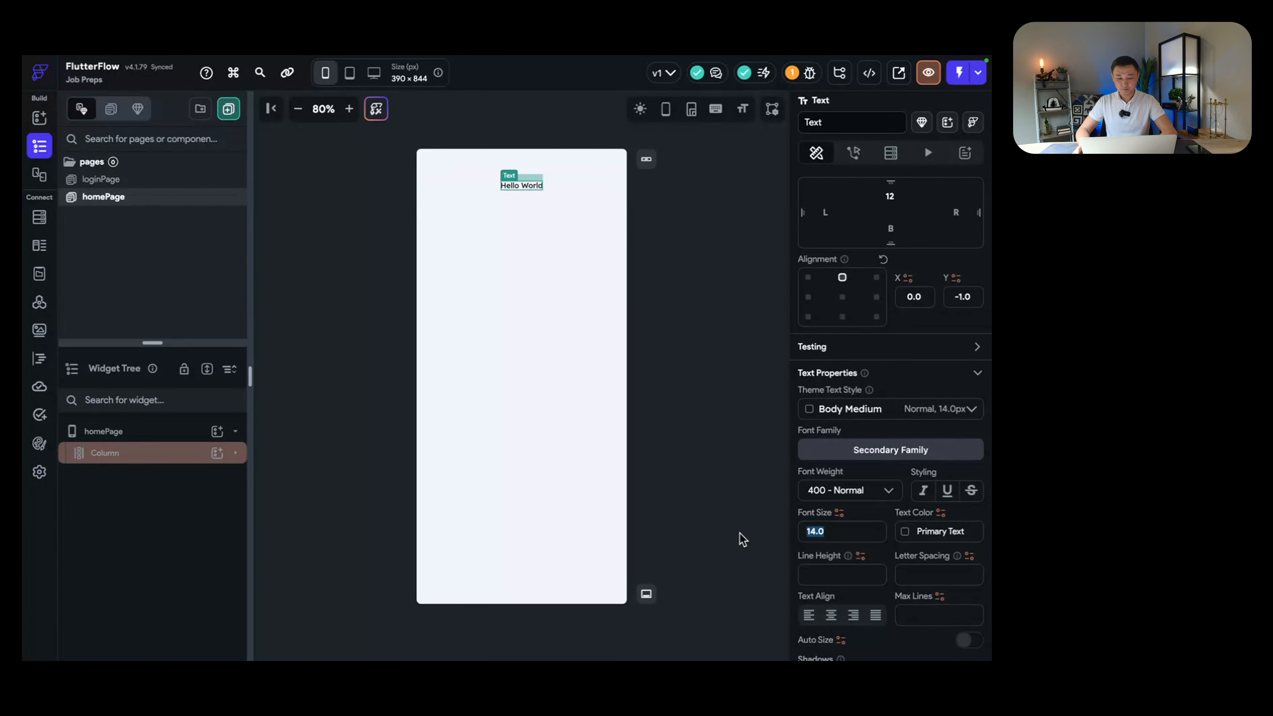
text(37)
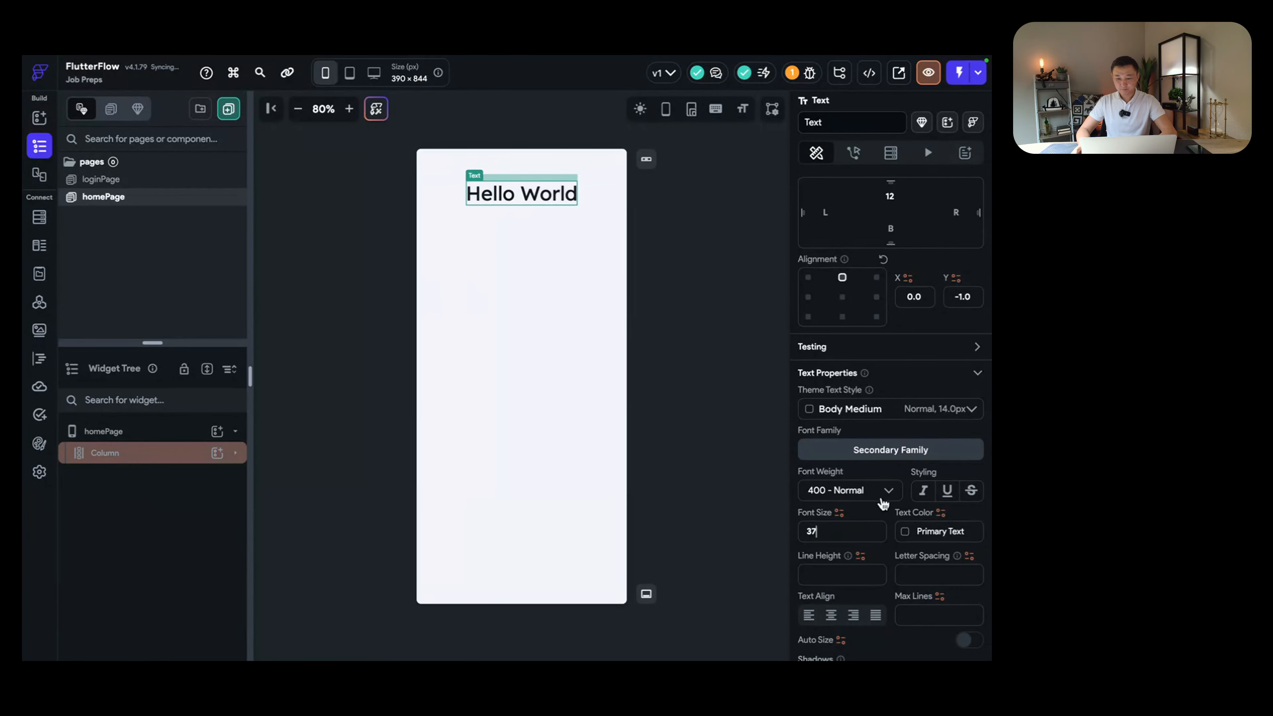
scroll(875, 431, up, 5)
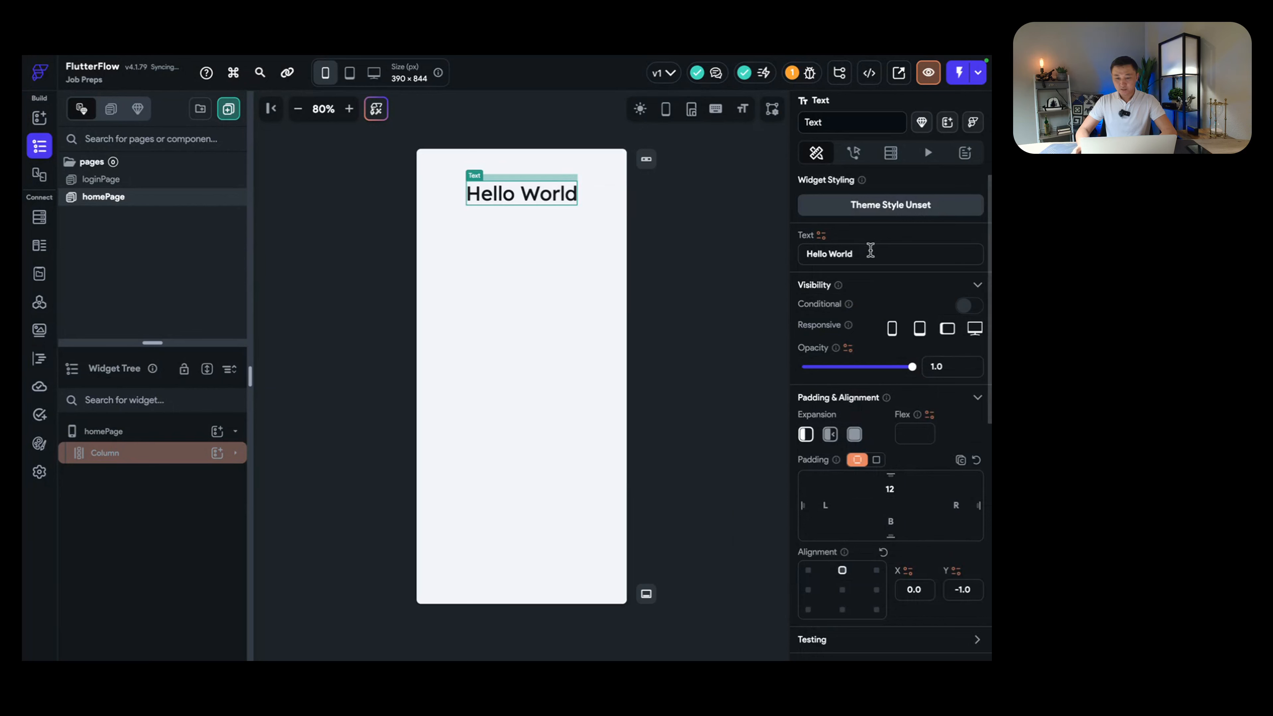
triple_click(871, 250)
text(Interv)
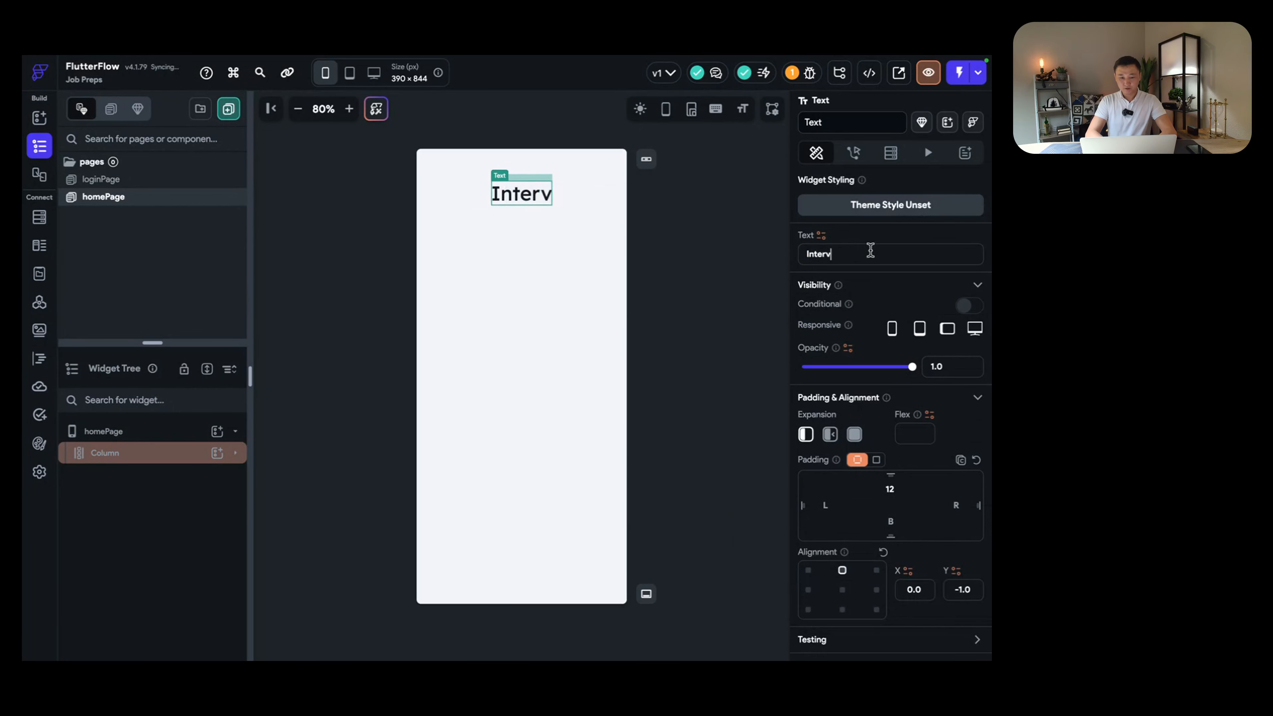
text(iewer)
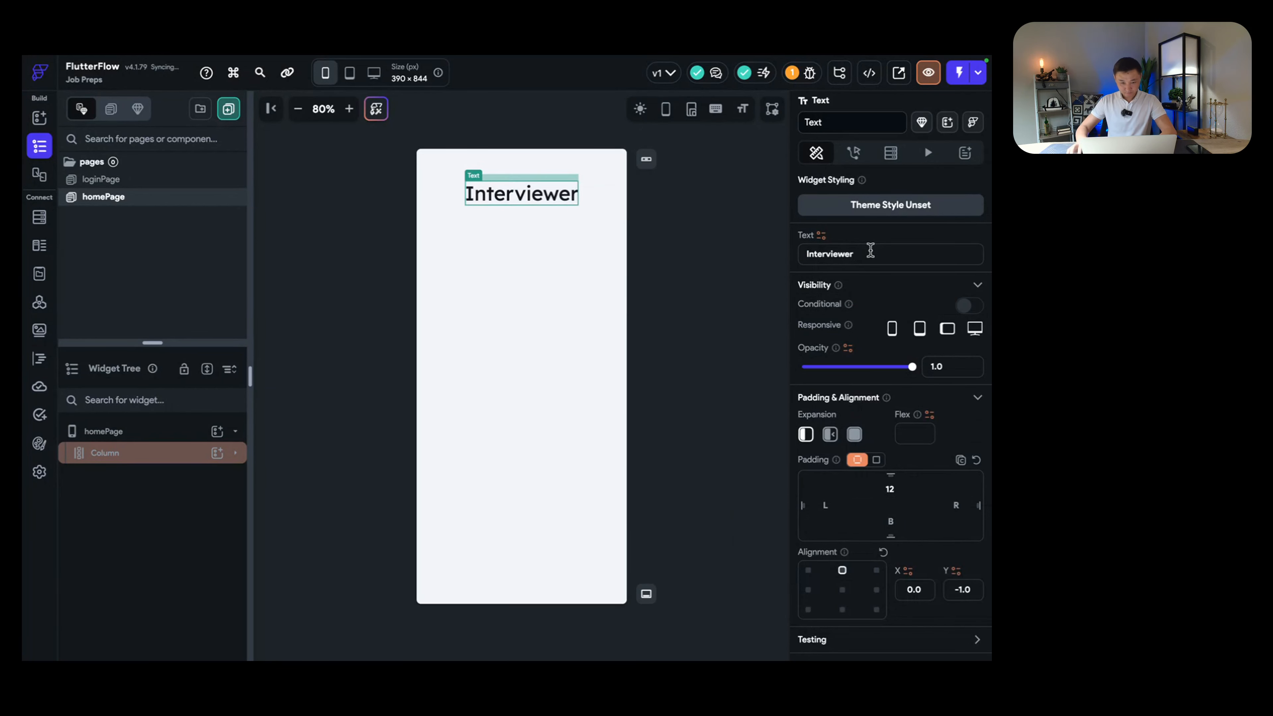
Step: Check the Interviewer Text inside the Column in the widget tree
click(179, 454)
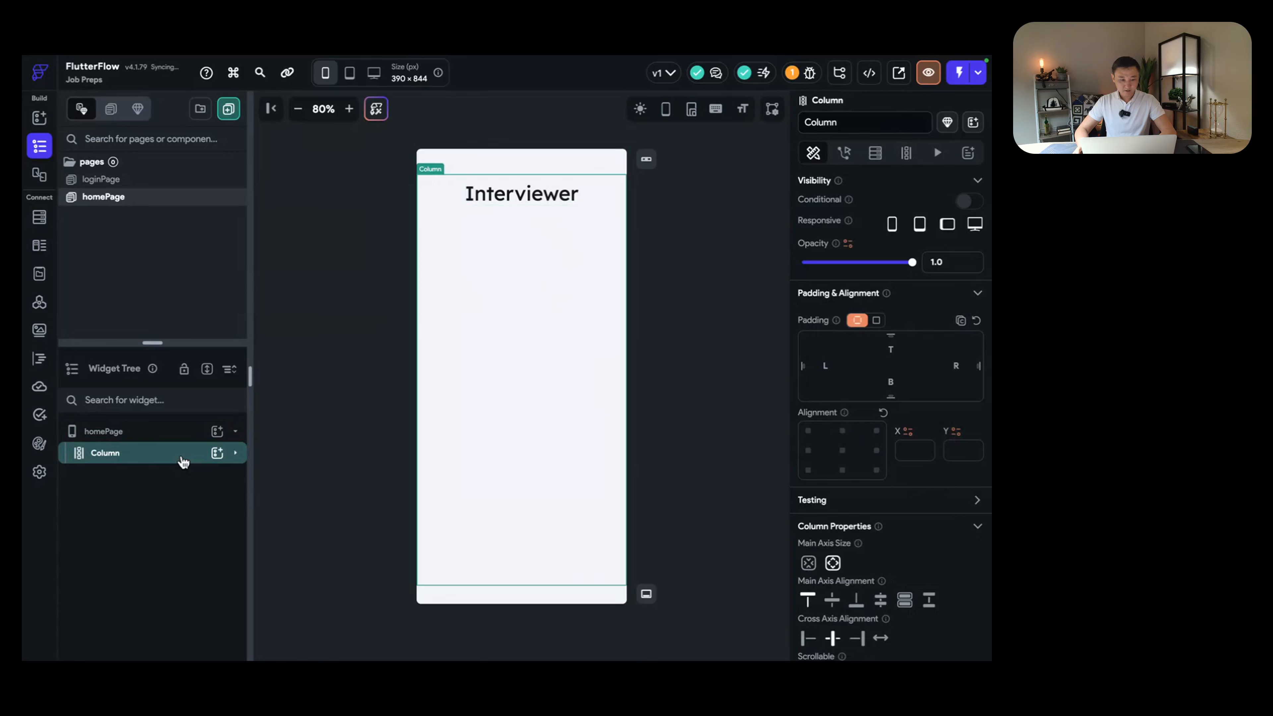
click(181, 458)
click(156, 475)
click(123, 454)
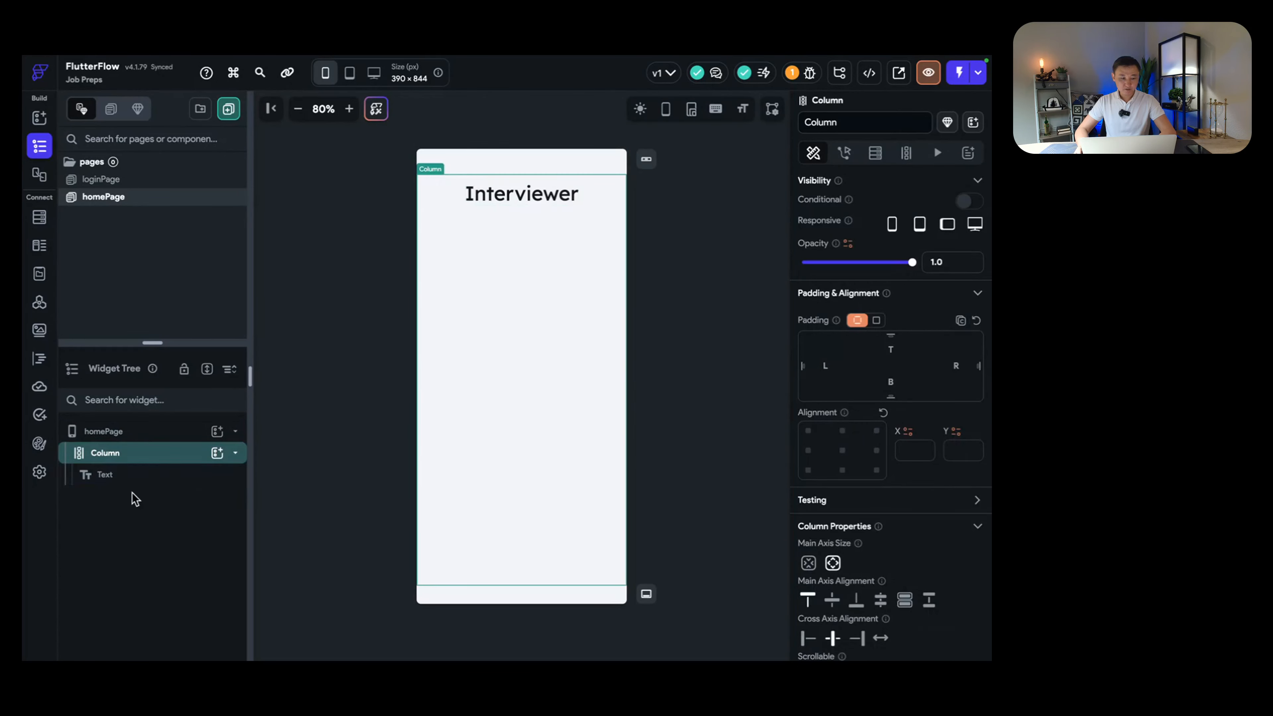
drag(154, 345, 148, 299)
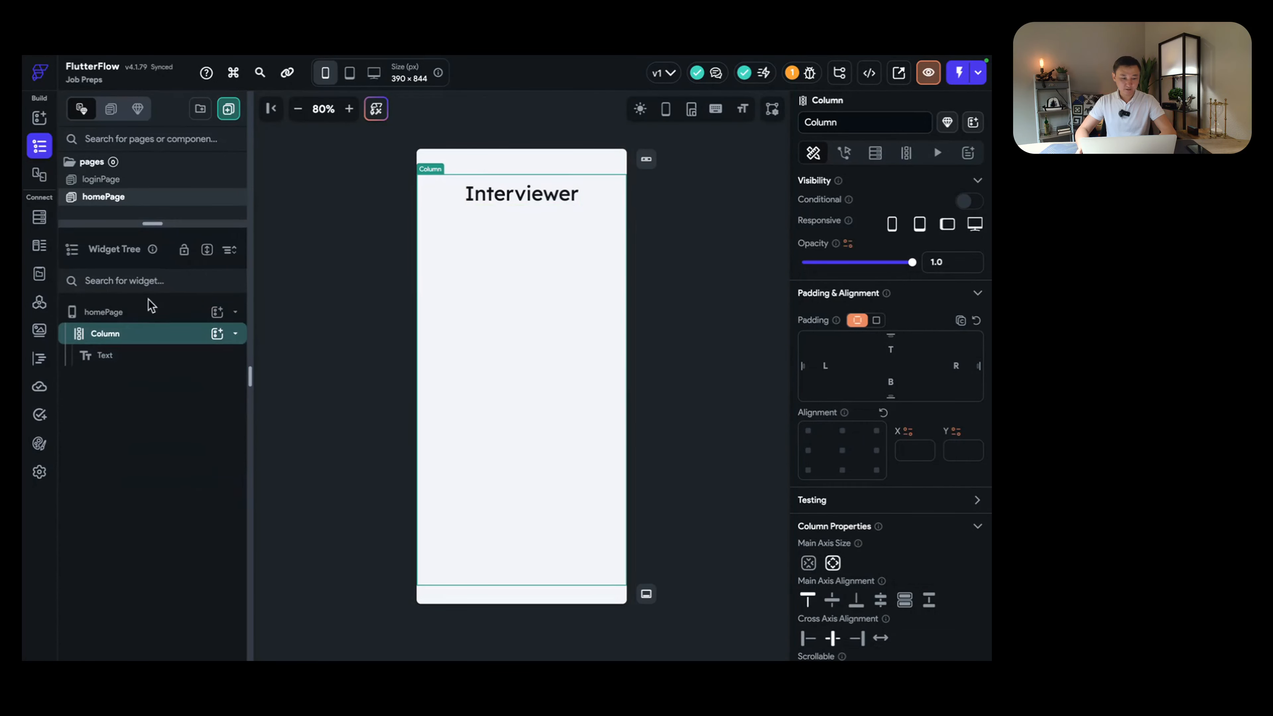
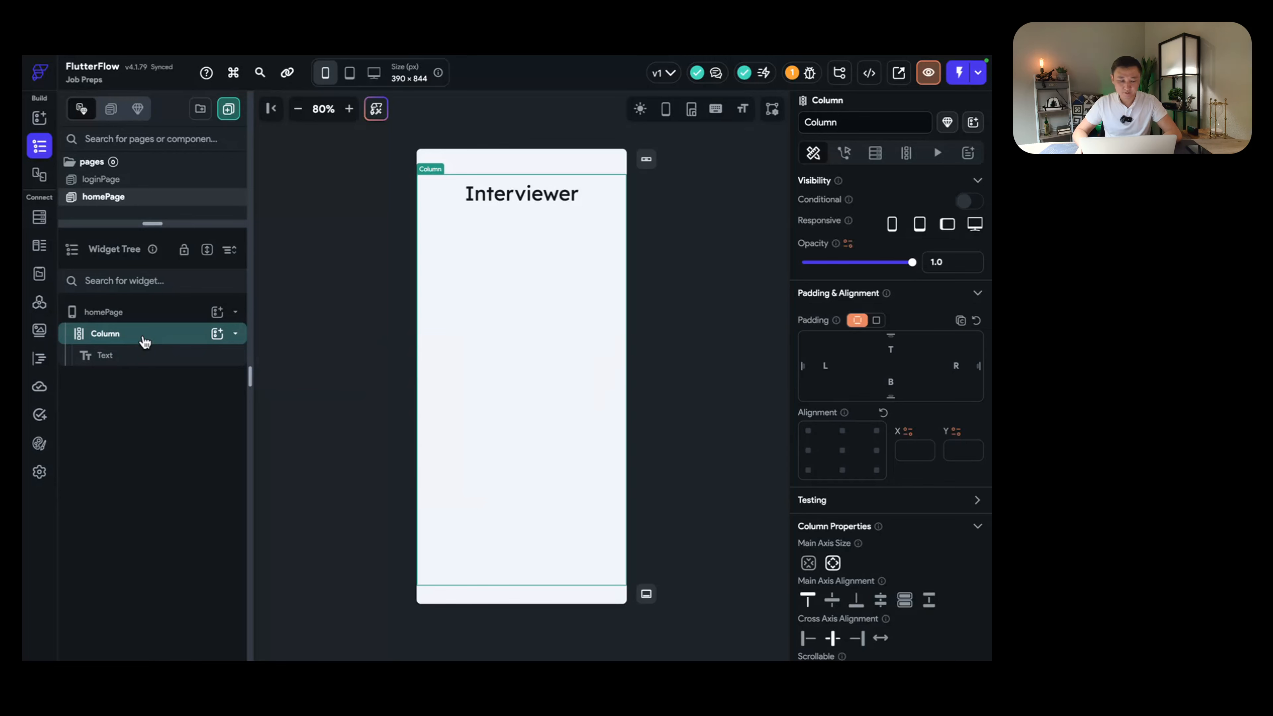
Step: Add a Divider to the Column under the Interviewer heading
click(125, 355)
click(129, 338)
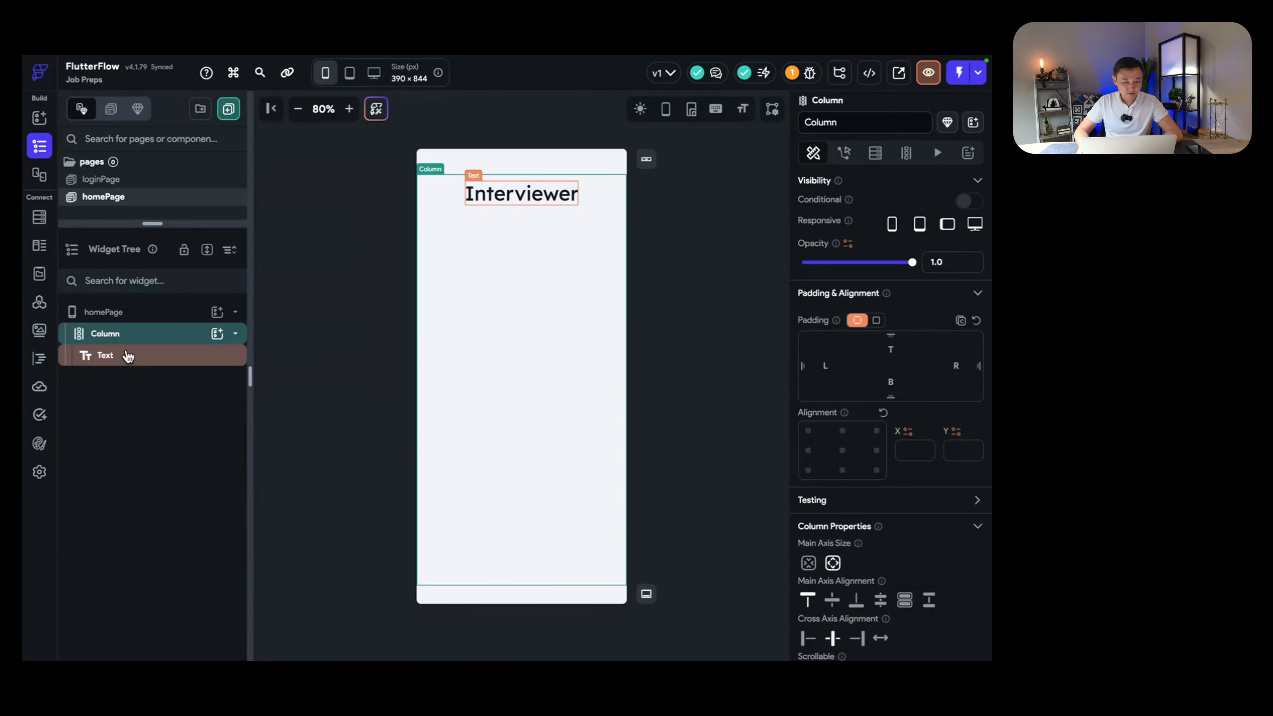
click(129, 355)
click(217, 334)
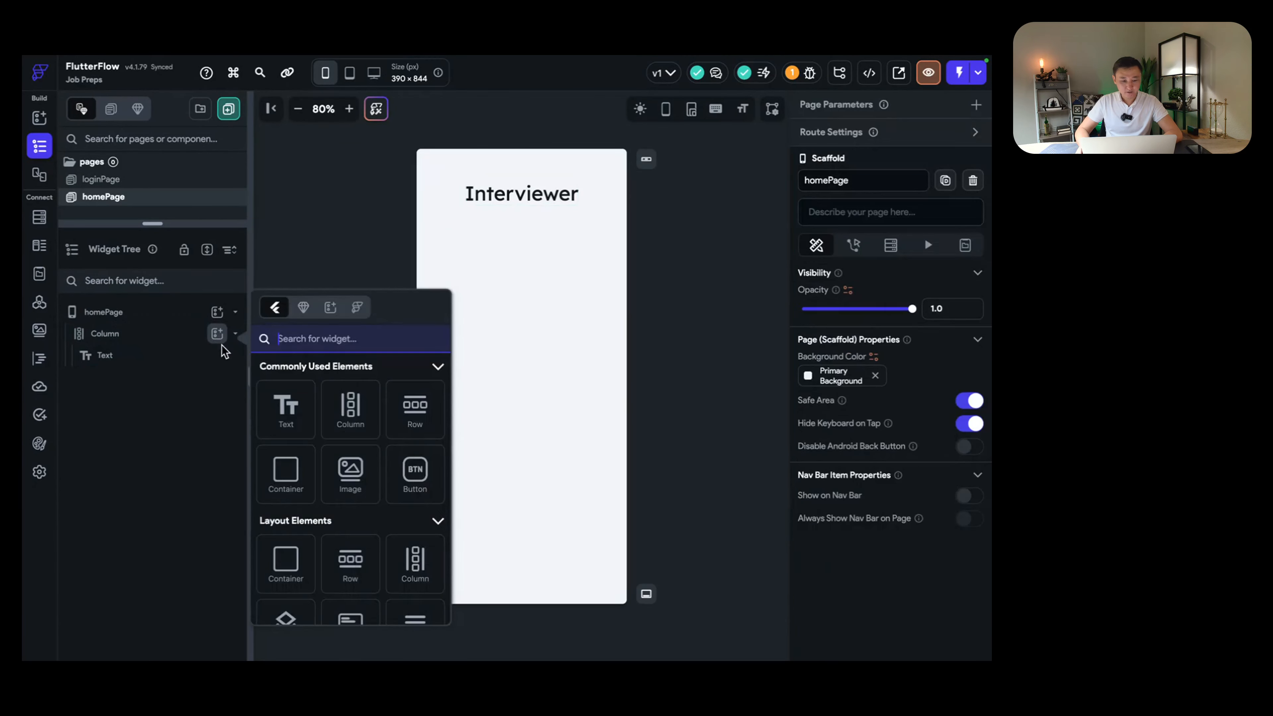
scroll(350, 446, down, 3)
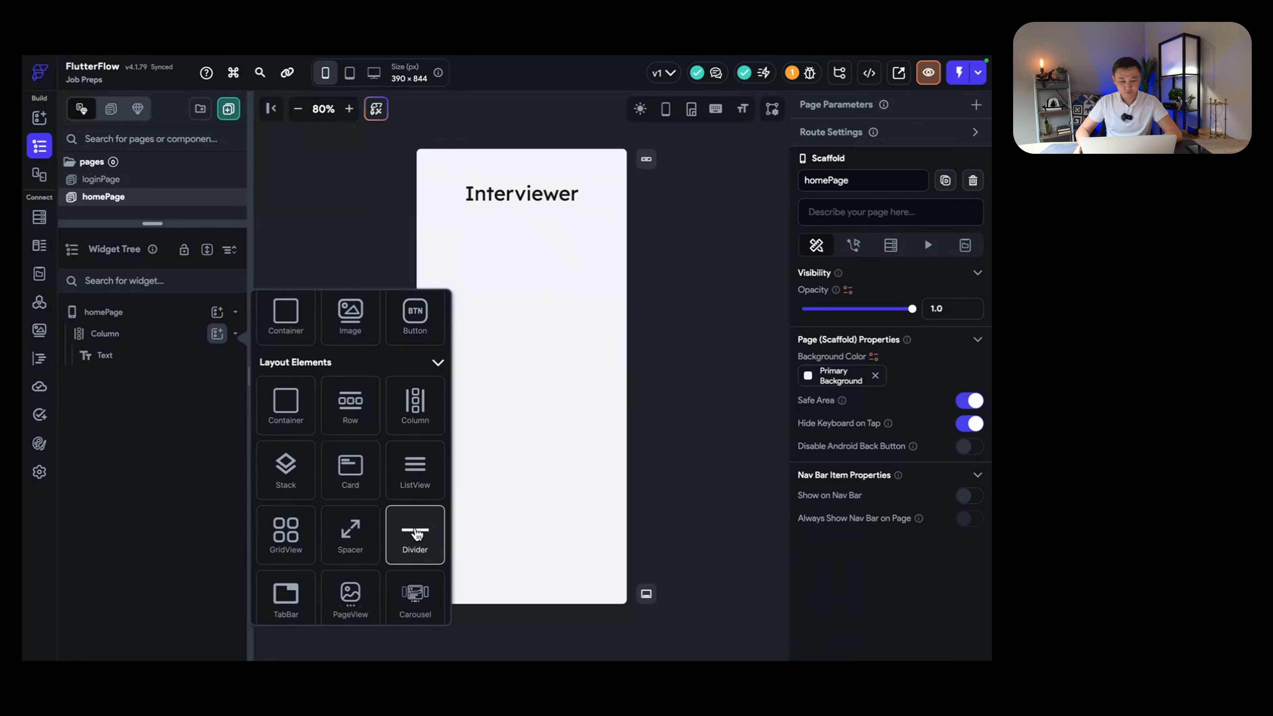
click(415, 533)
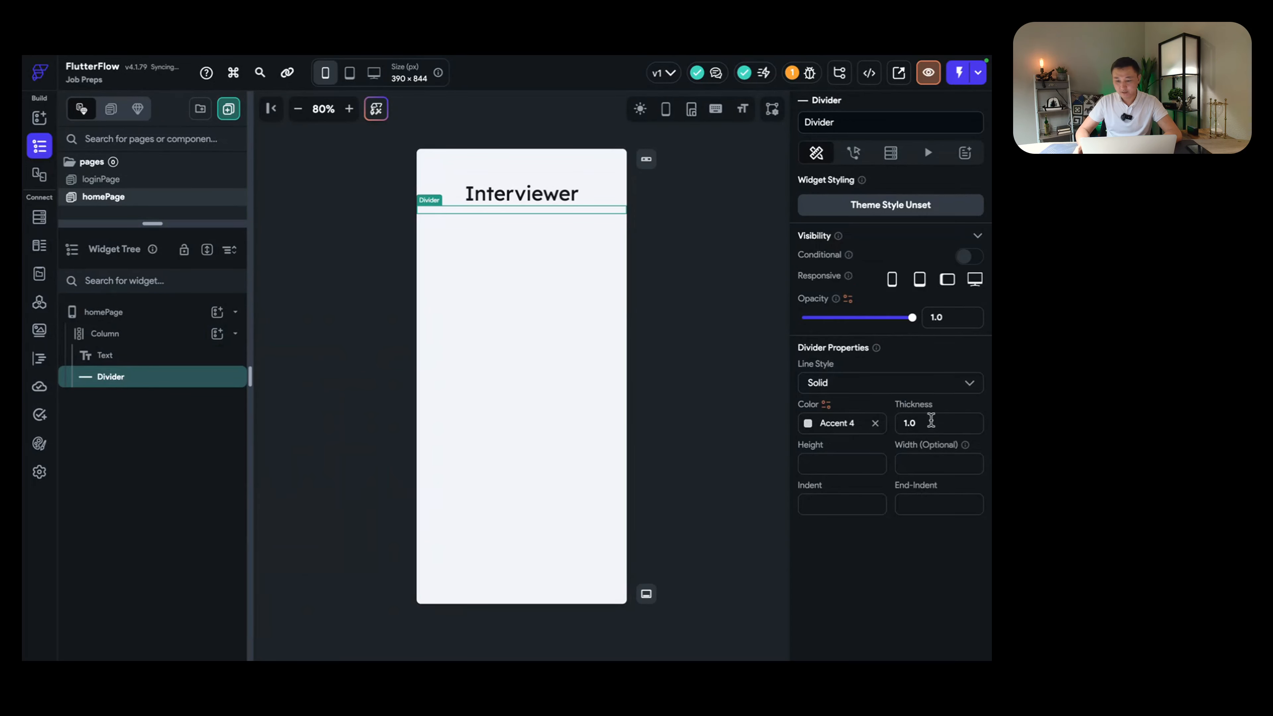
Step: Give the divider thickness 2 and the muted reddish colour #cc8a6a6a
drag(926, 420, 848, 421)
text(2)
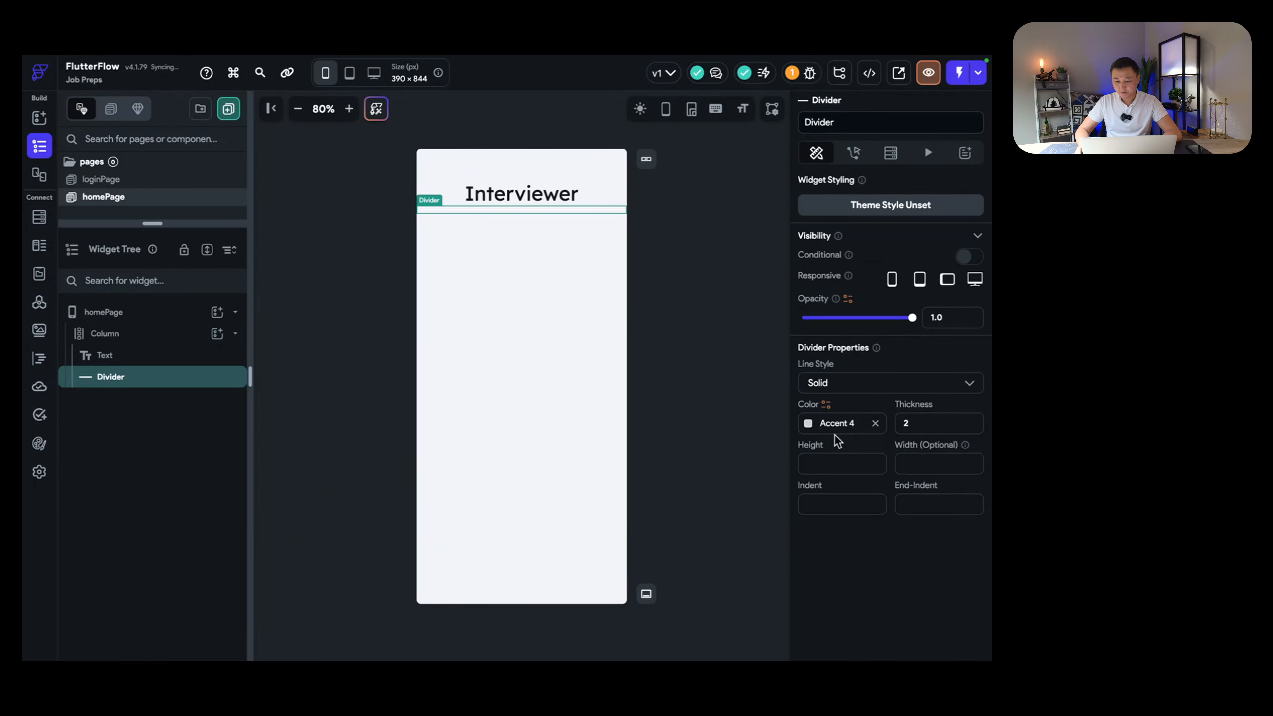
click(807, 423)
click(633, 259)
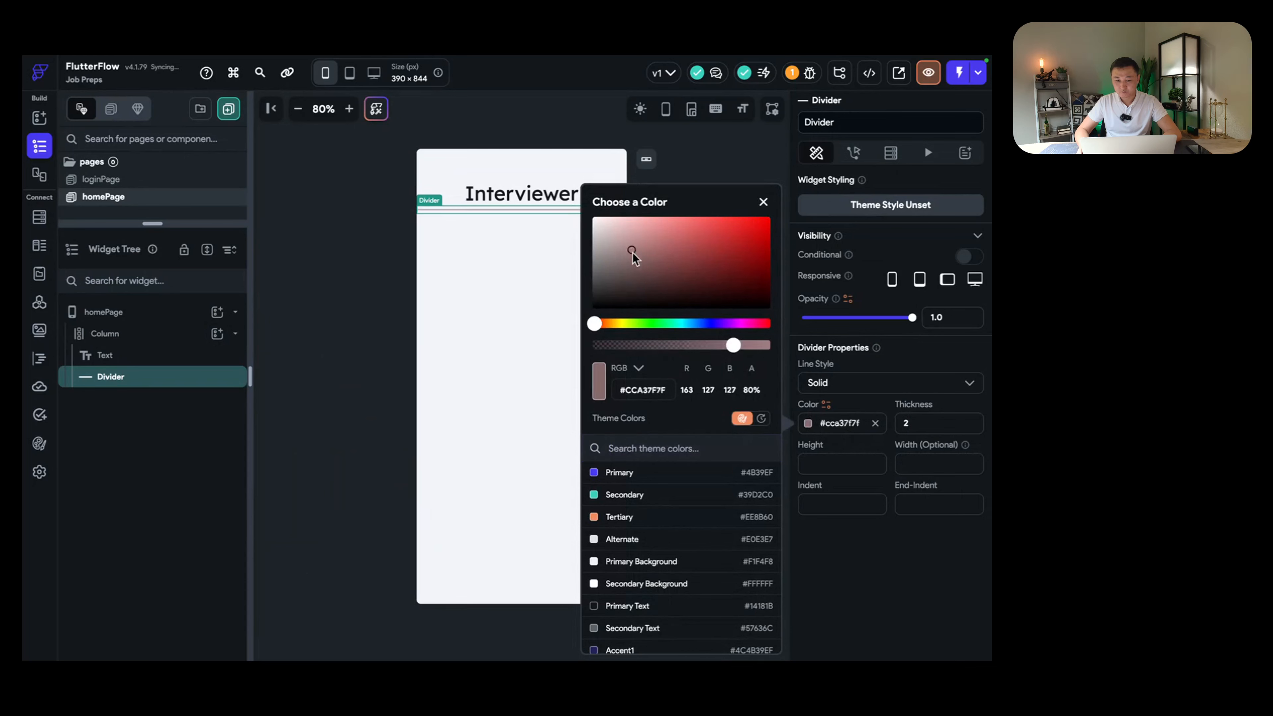
click(852, 501)
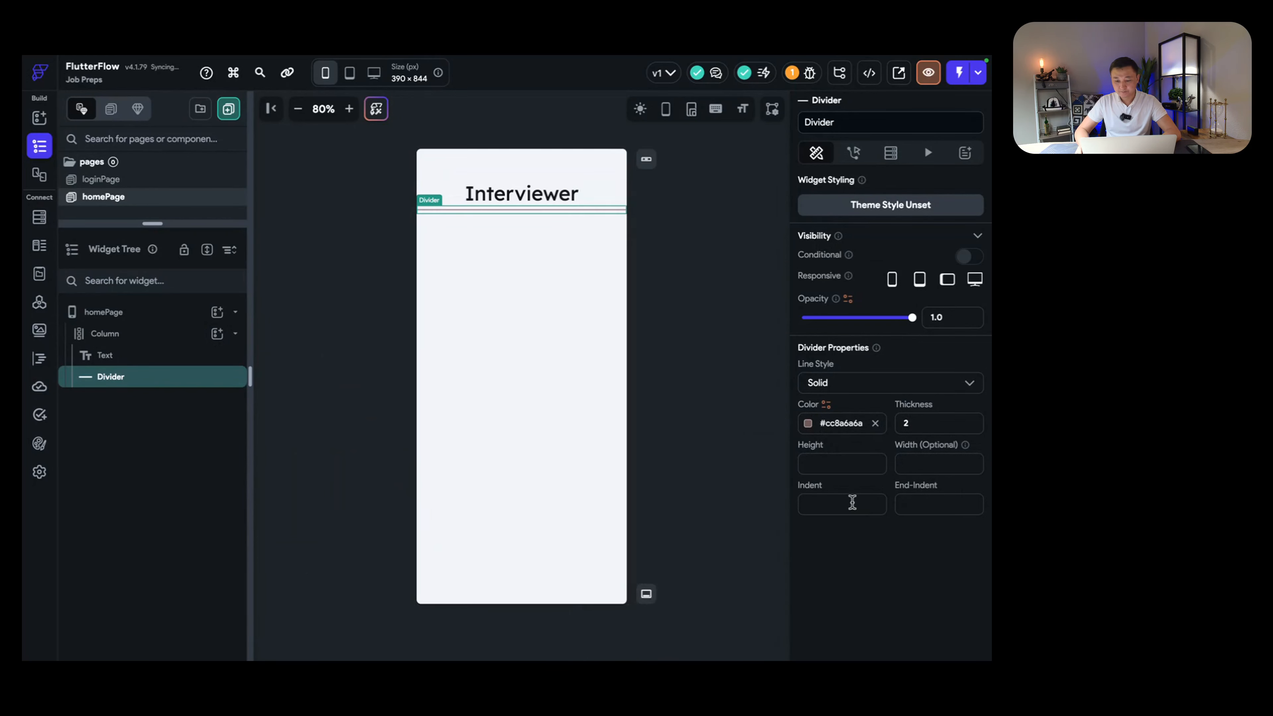
click(527, 361)
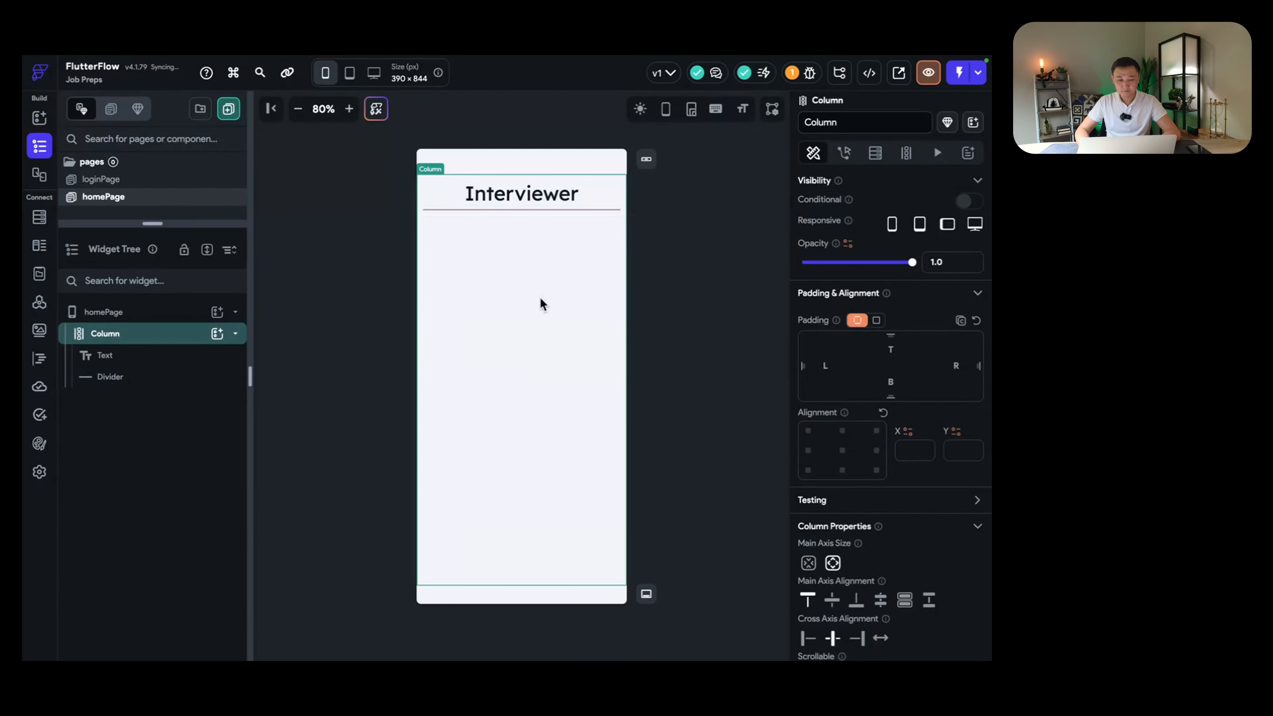
Step: Add a Hello World Text widget to the Column below the divider
click(165, 357)
click(176, 333)
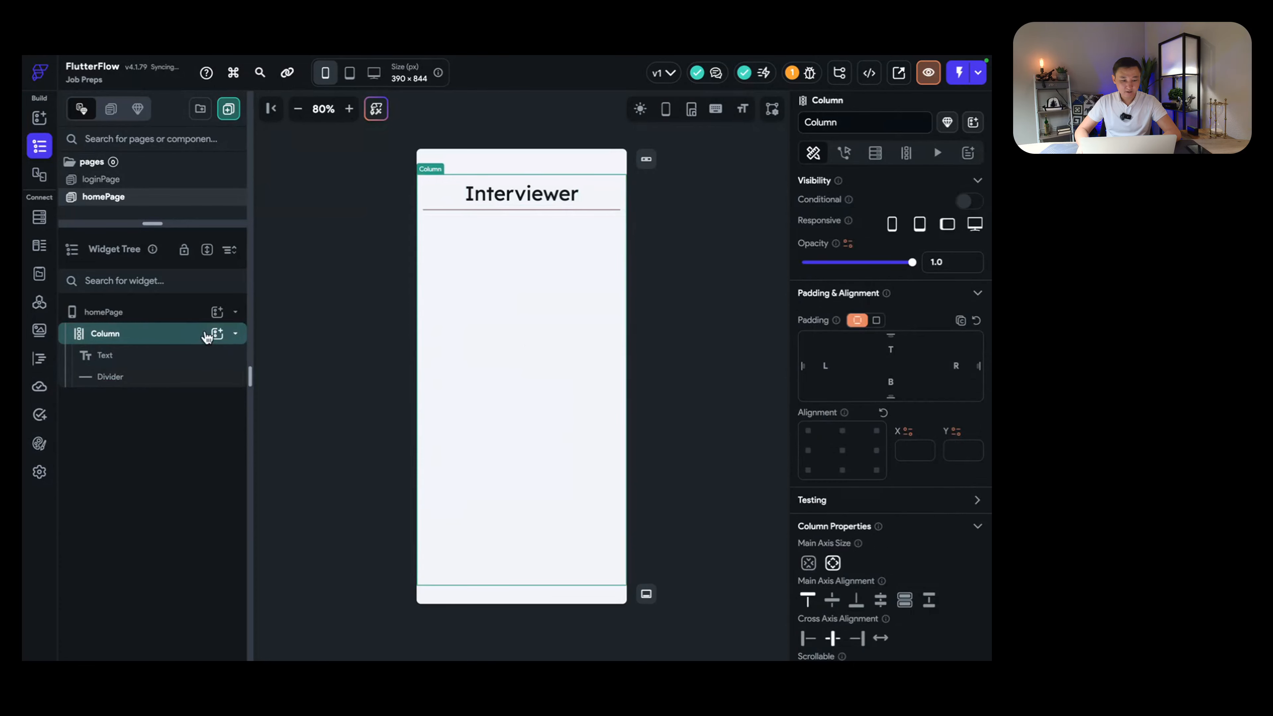
click(210, 334)
click(287, 407)
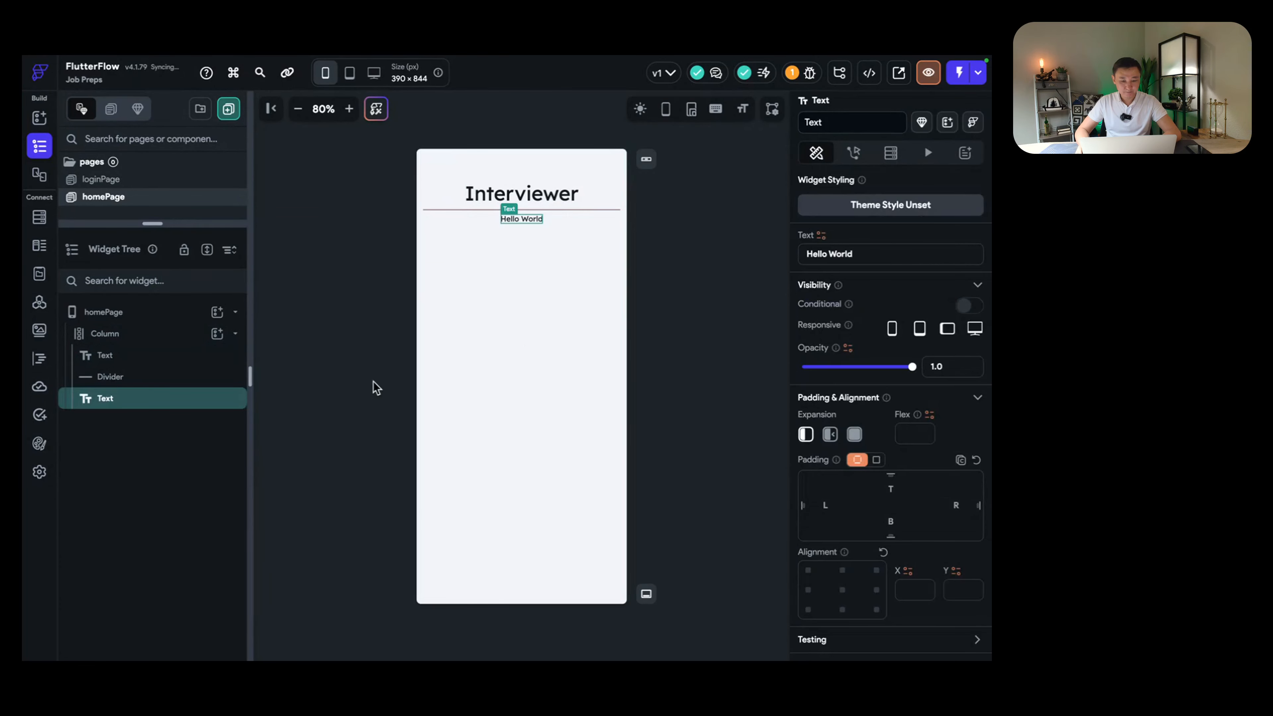
scroll(877, 515, down, 6)
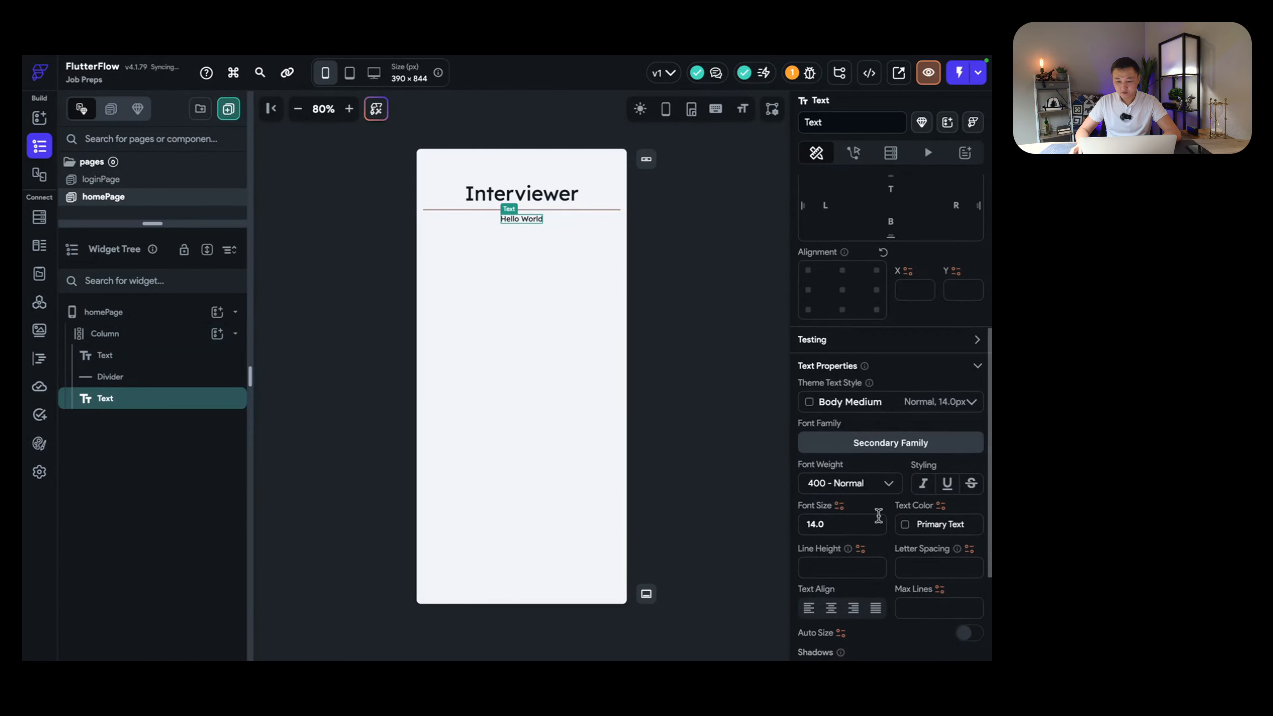
Step: Set the Hello World text's font size to 19
drag(839, 525, 752, 529)
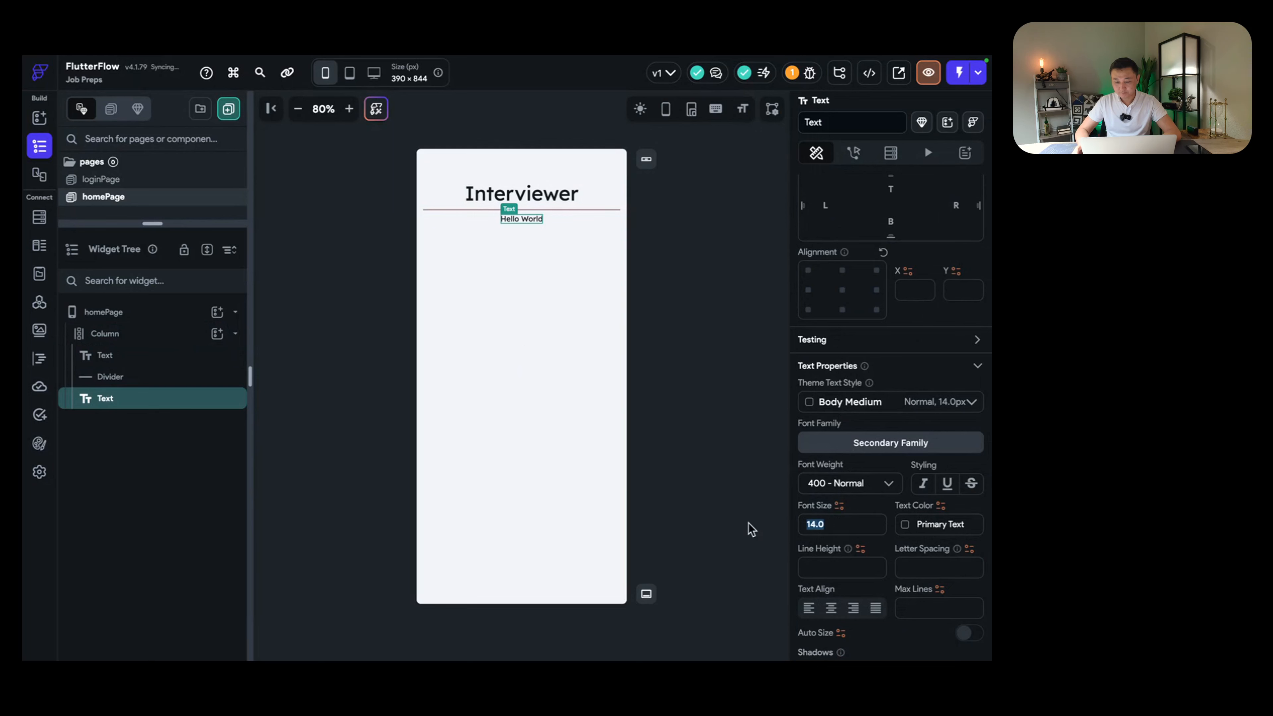
text(19)
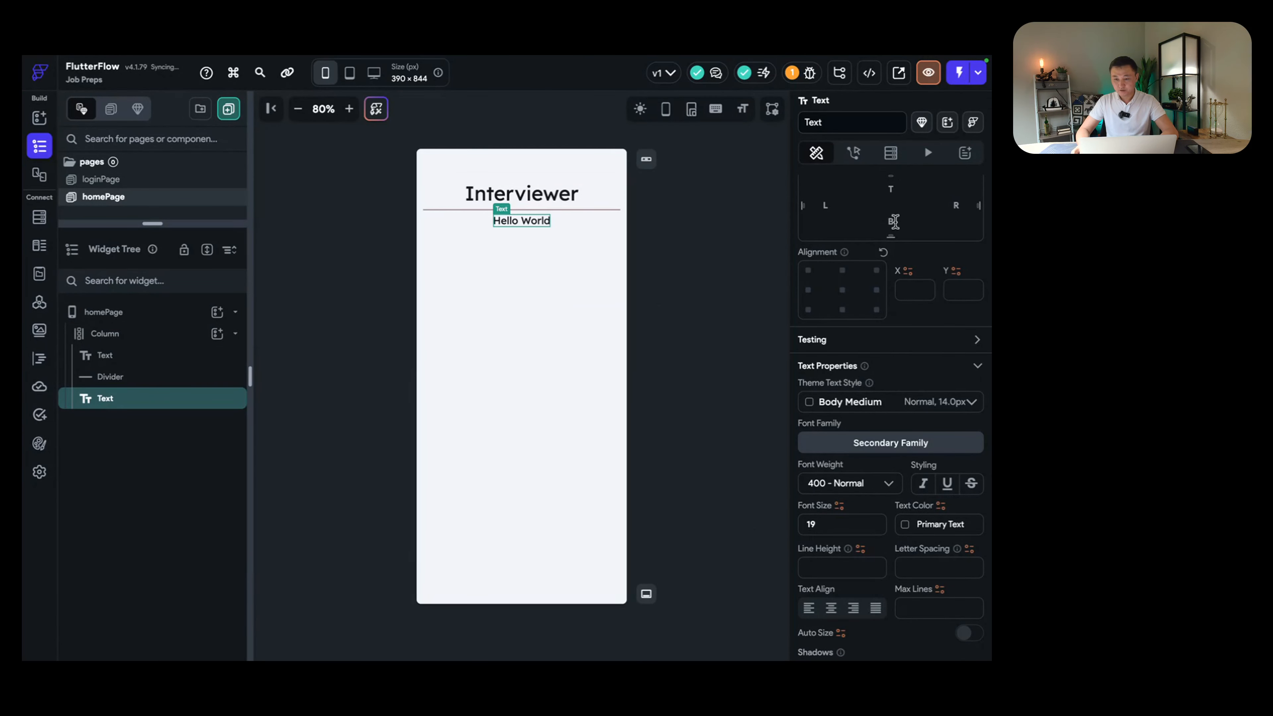
scroll(897, 235, up, 2)
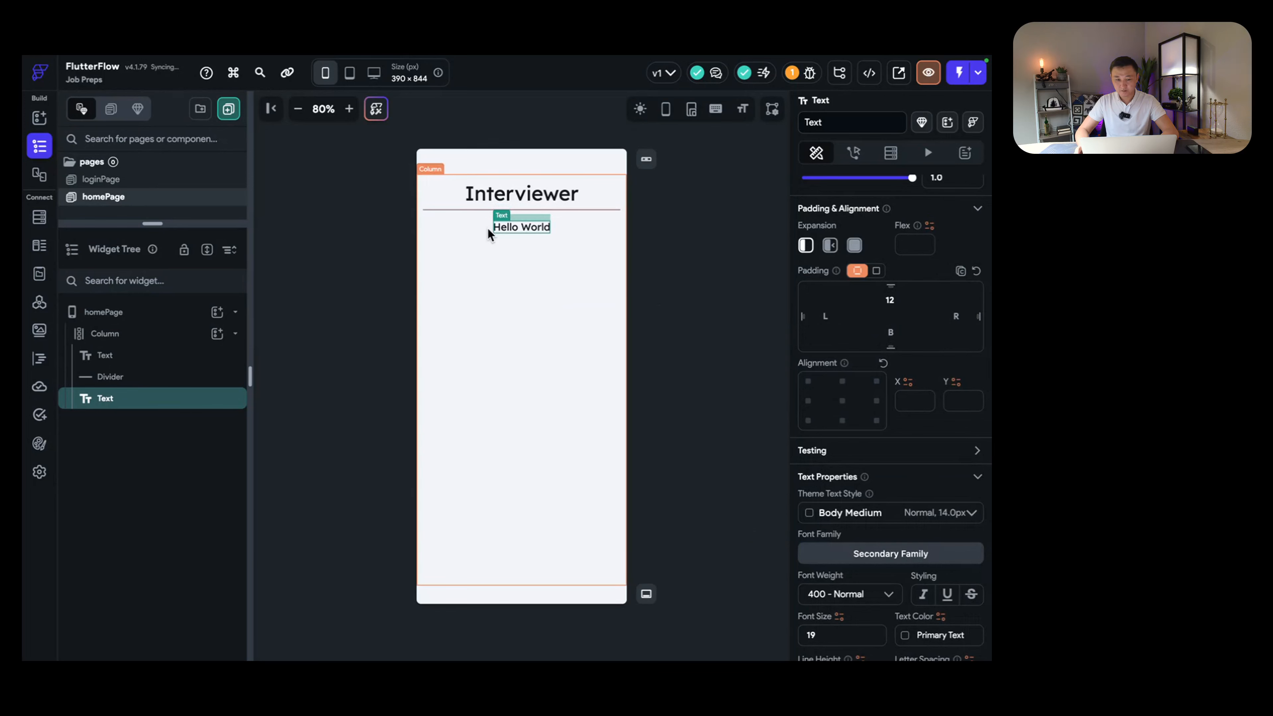
click(532, 275)
click(506, 226)
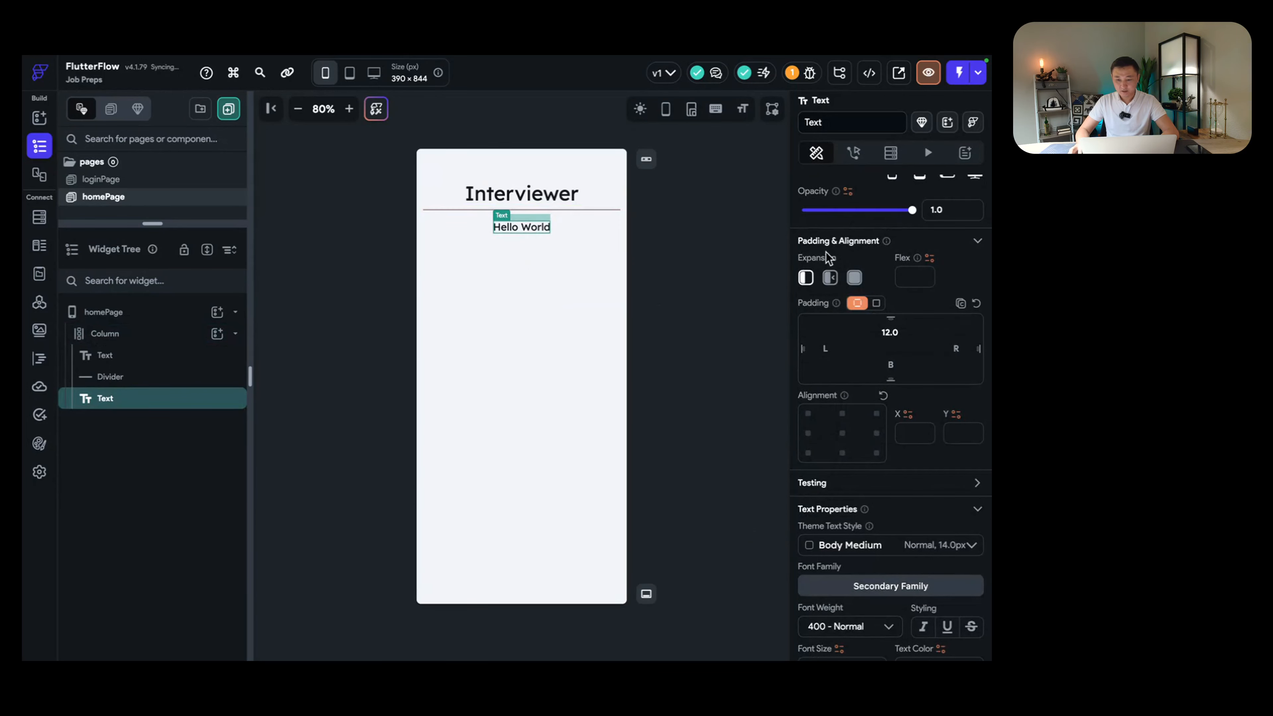
scroll(846, 254, up, 1)
scroll(847, 255, up, 2)
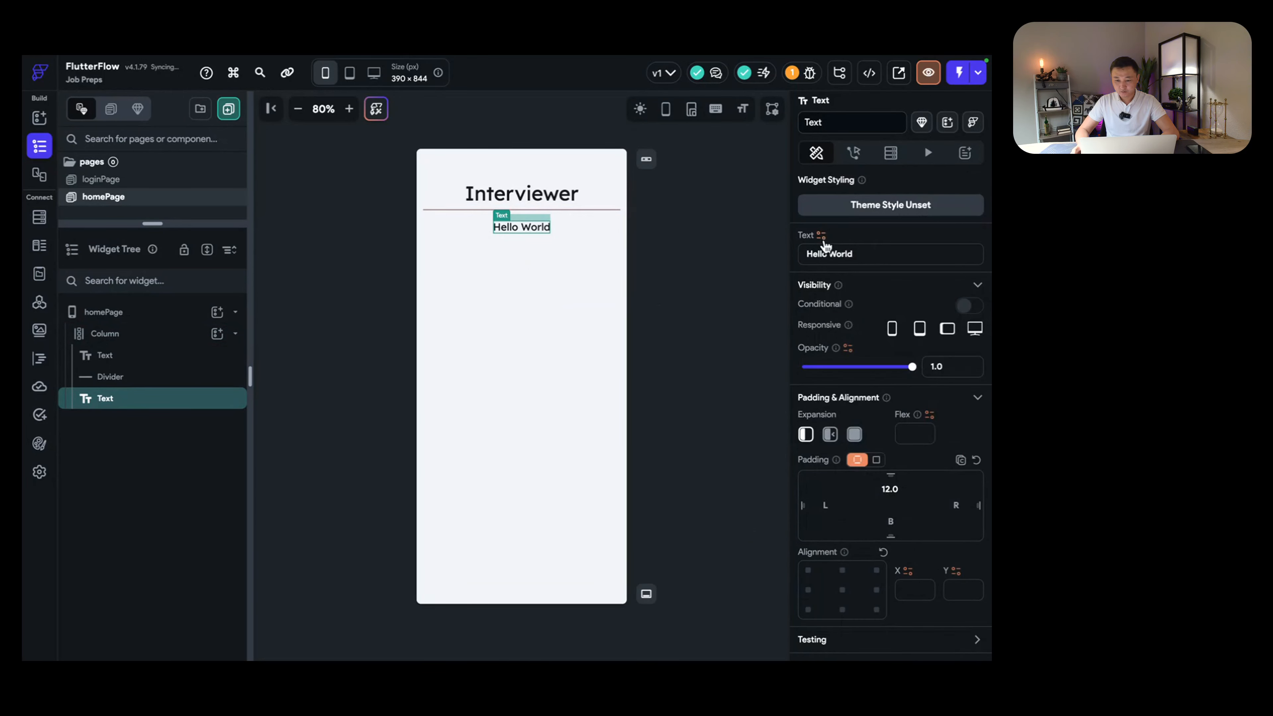
Step: Bind the text to a Combine Text value starting with 'Welcome, '
click(822, 236)
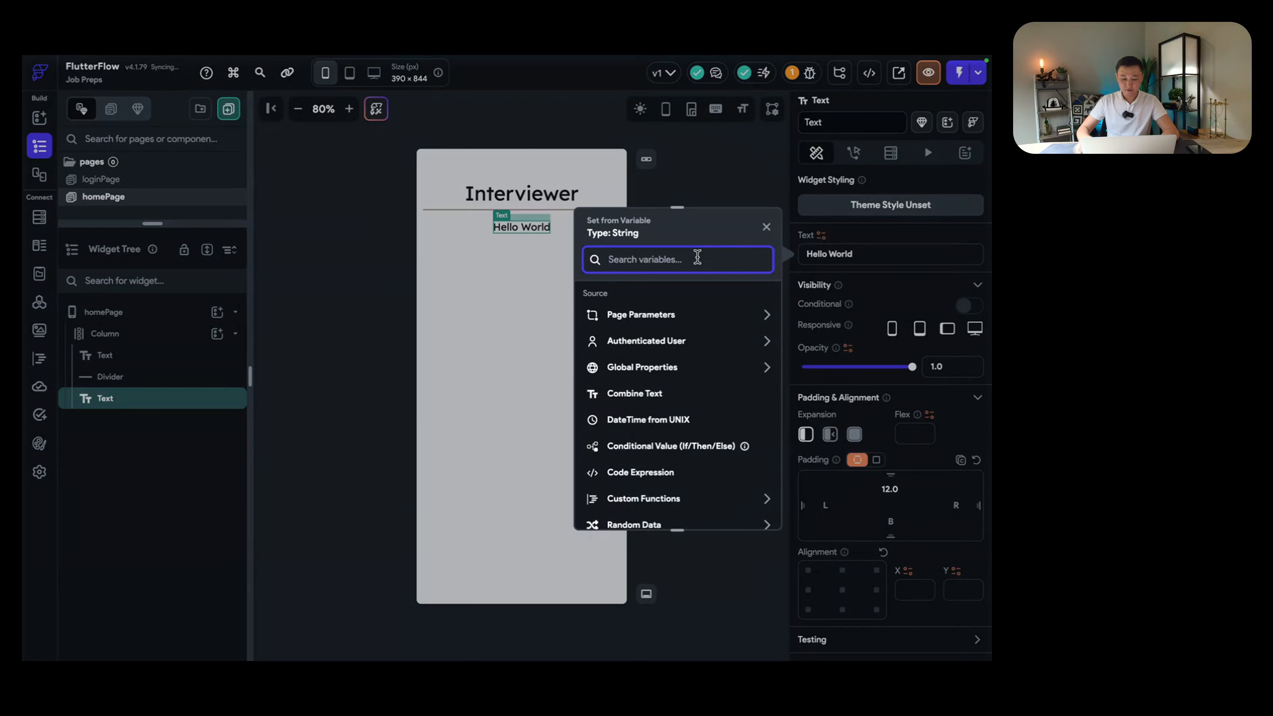
text(combin)
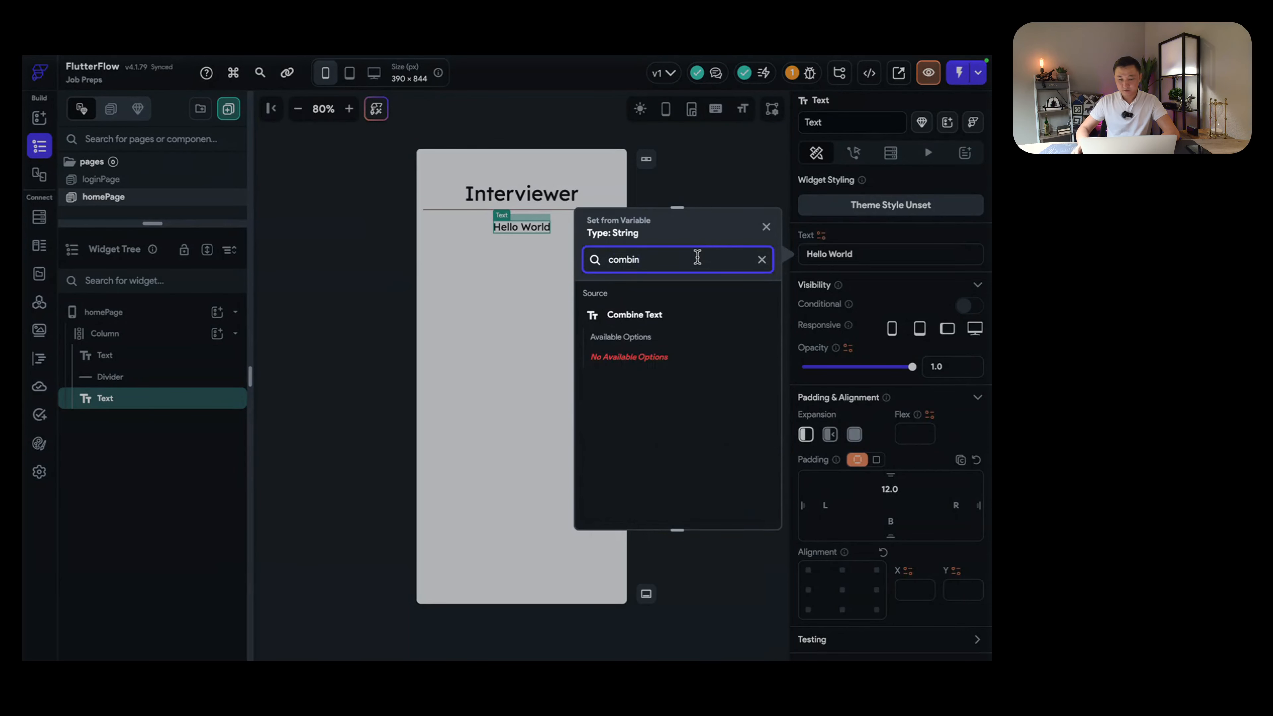
click(652, 314)
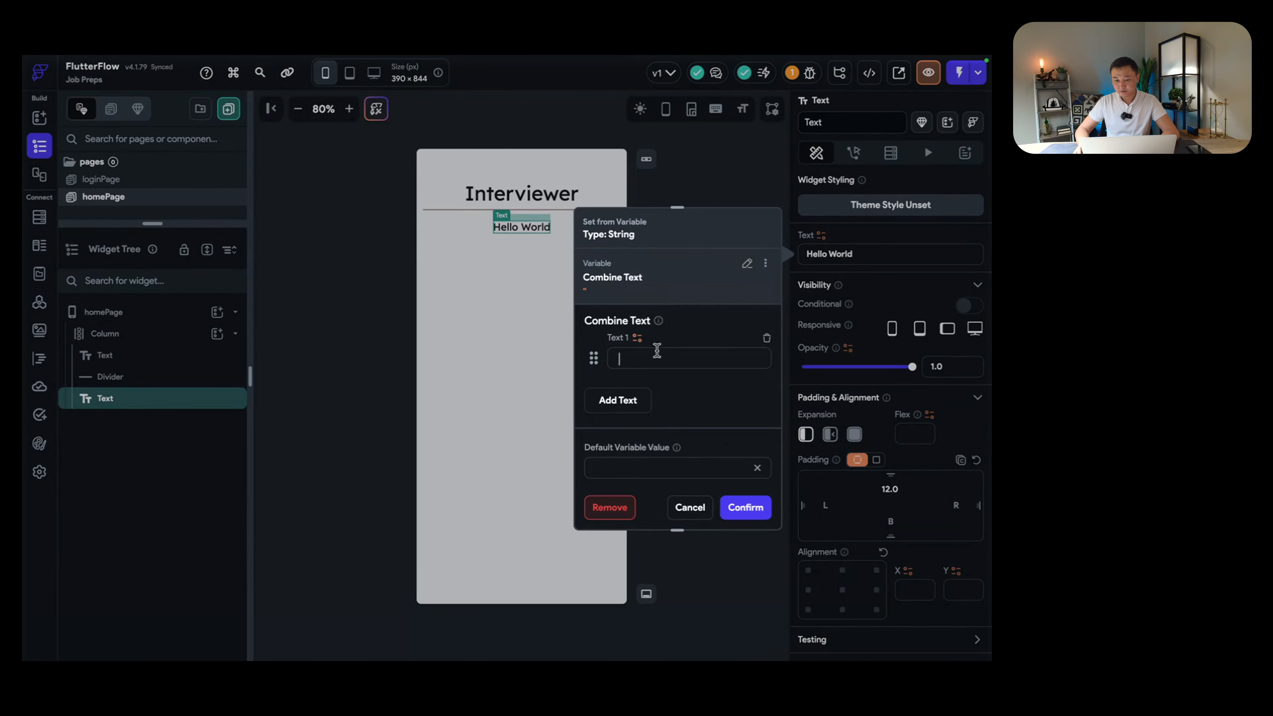
text(me)
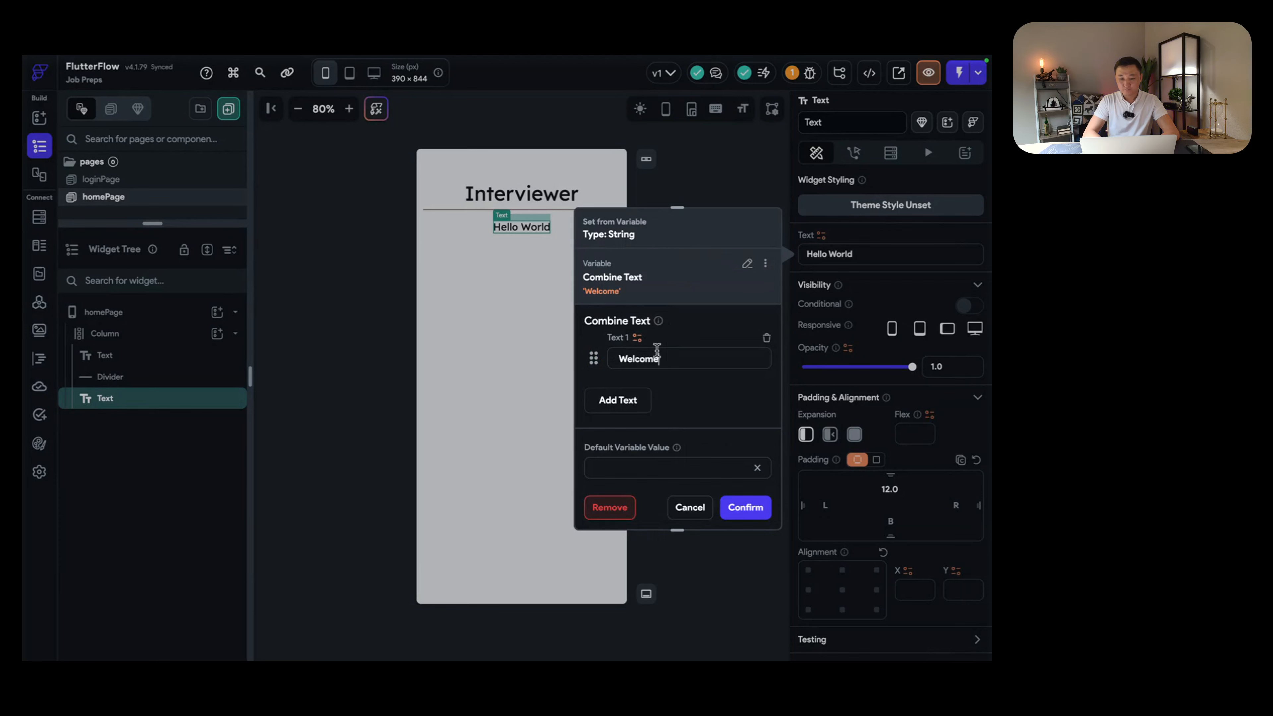
text(,)
Step: Add the authenticated user's Display Name as the second text piece
click(624, 400)
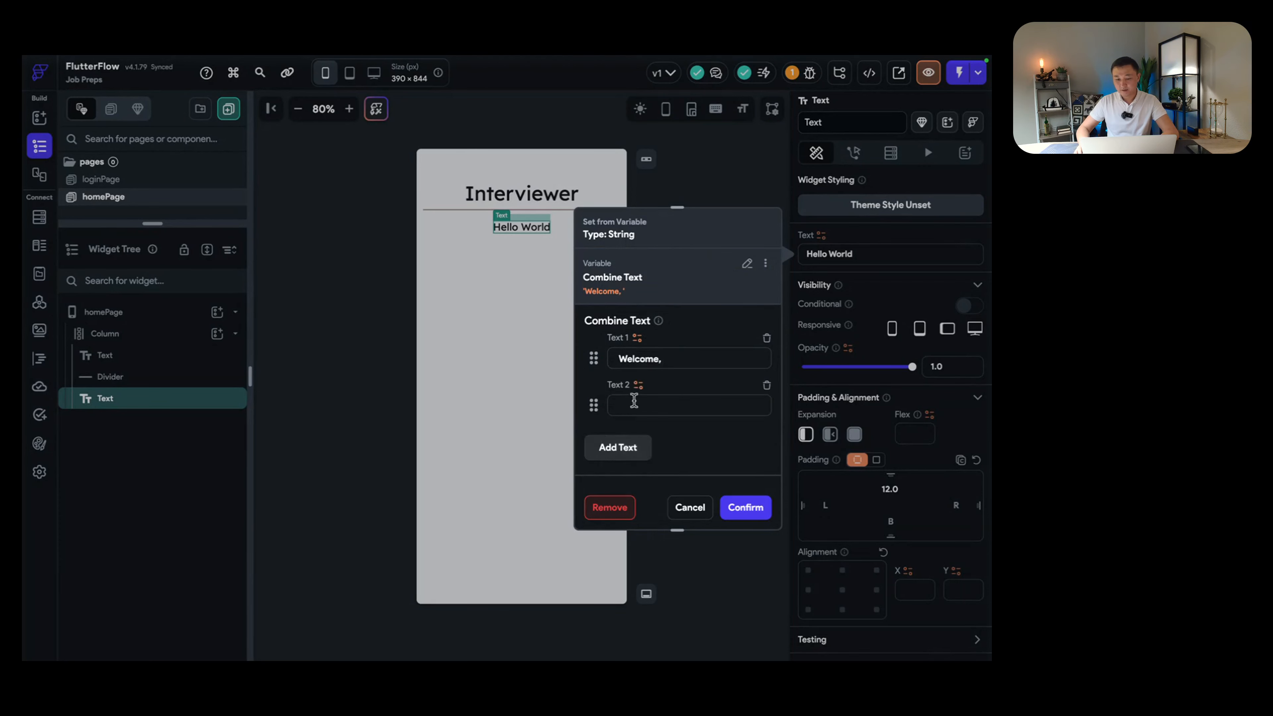
click(638, 387)
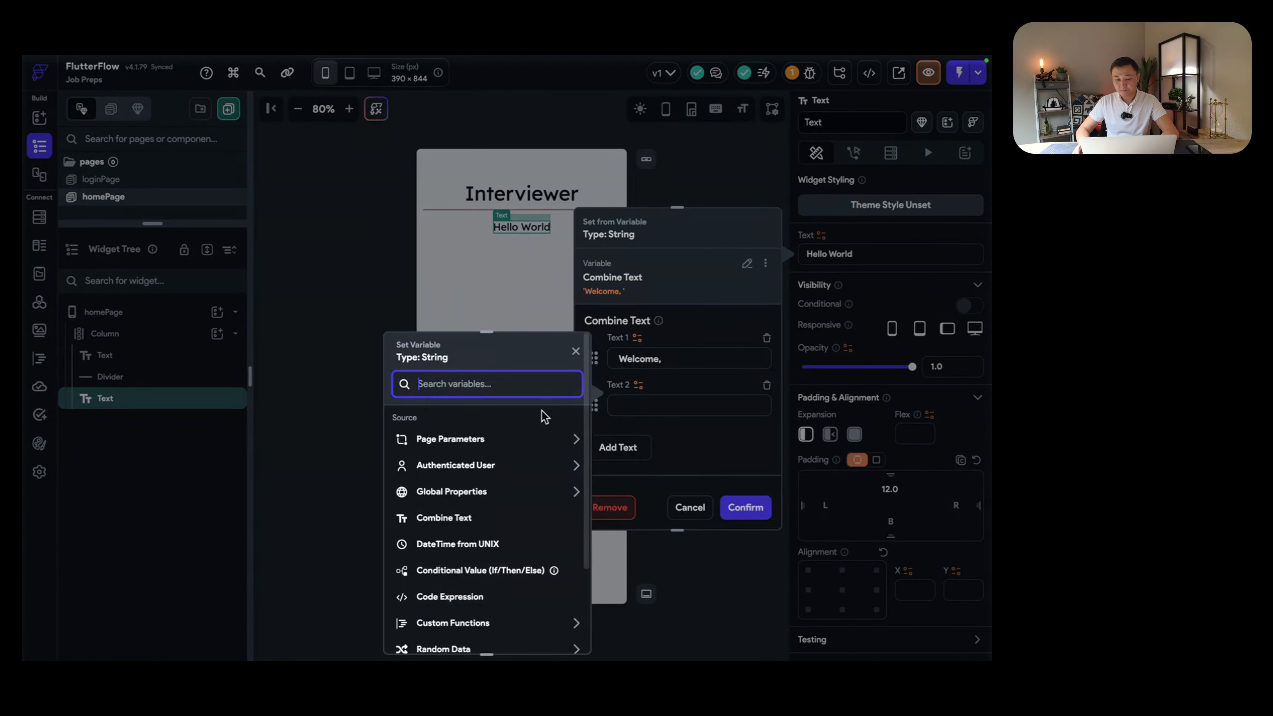
click(644, 390)
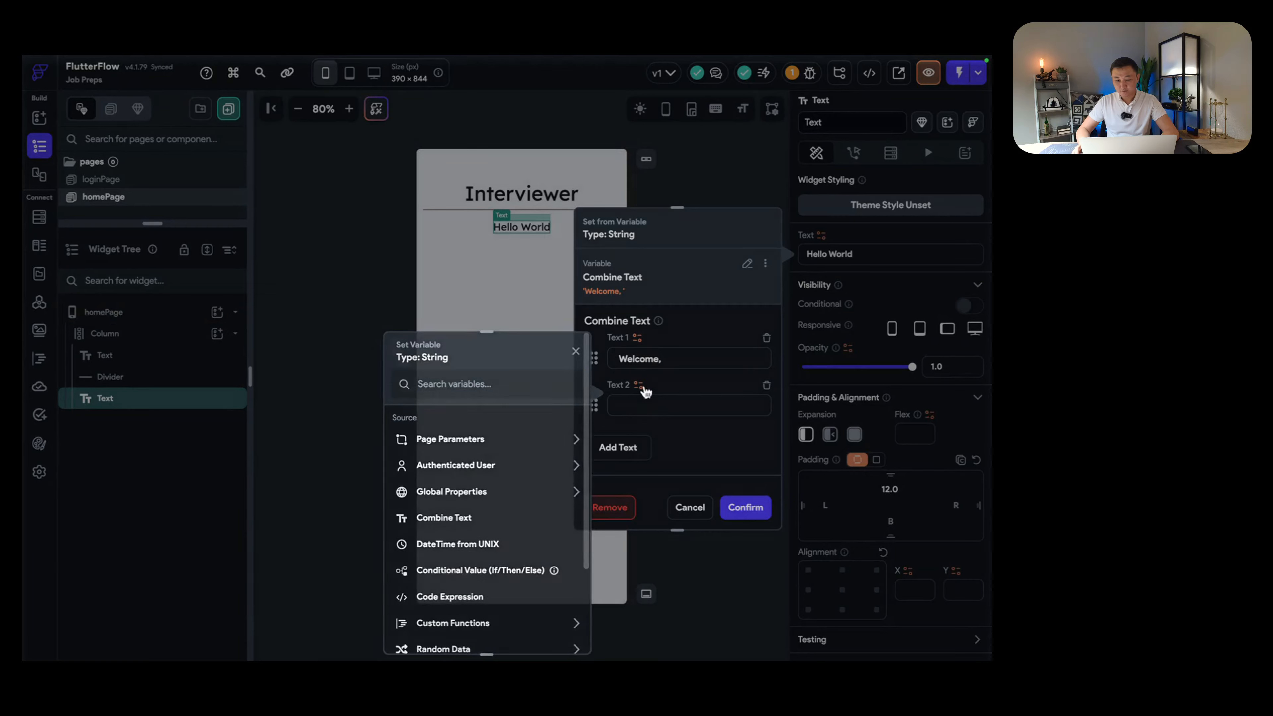
click(638, 389)
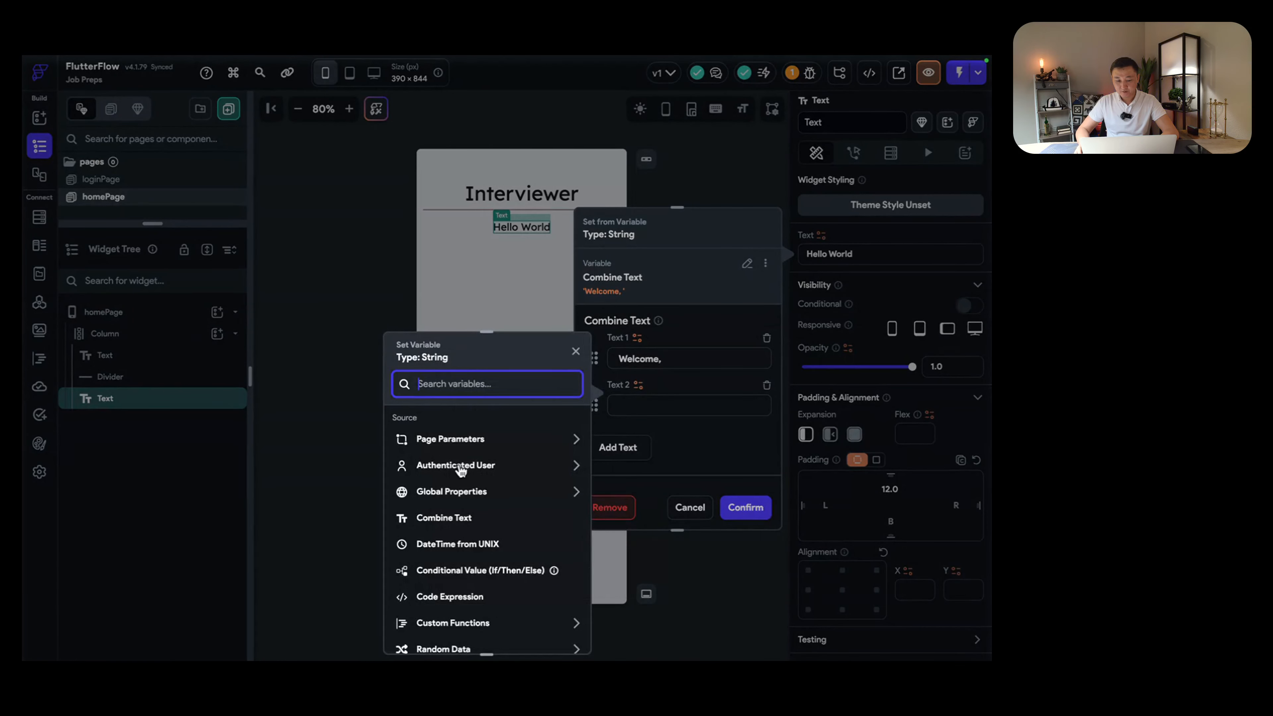
click(465, 467)
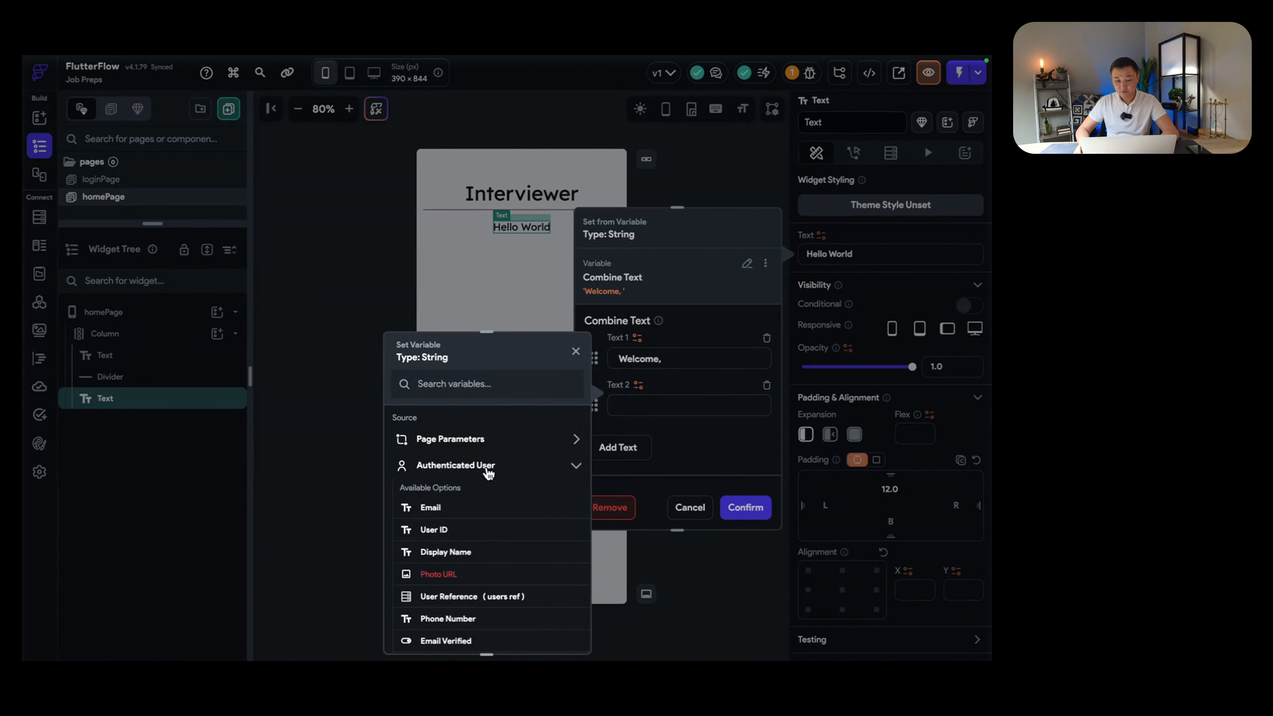
scroll(489, 473, down, 2)
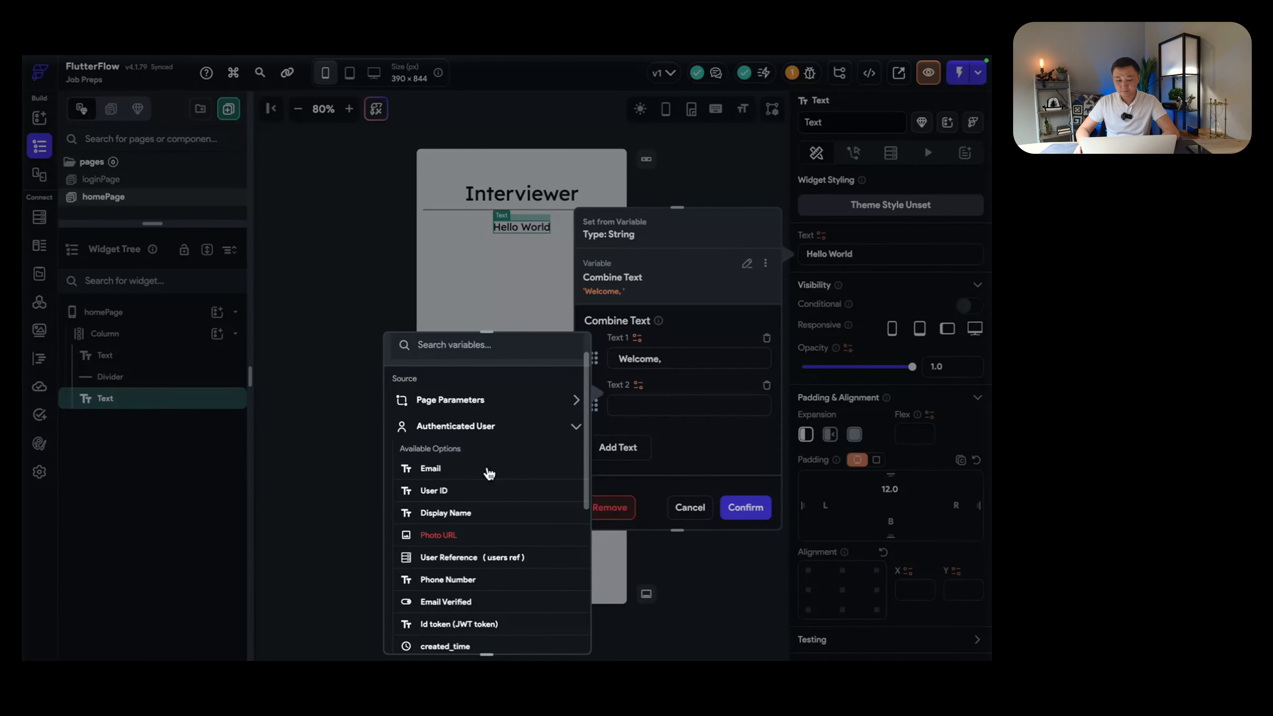
click(465, 515)
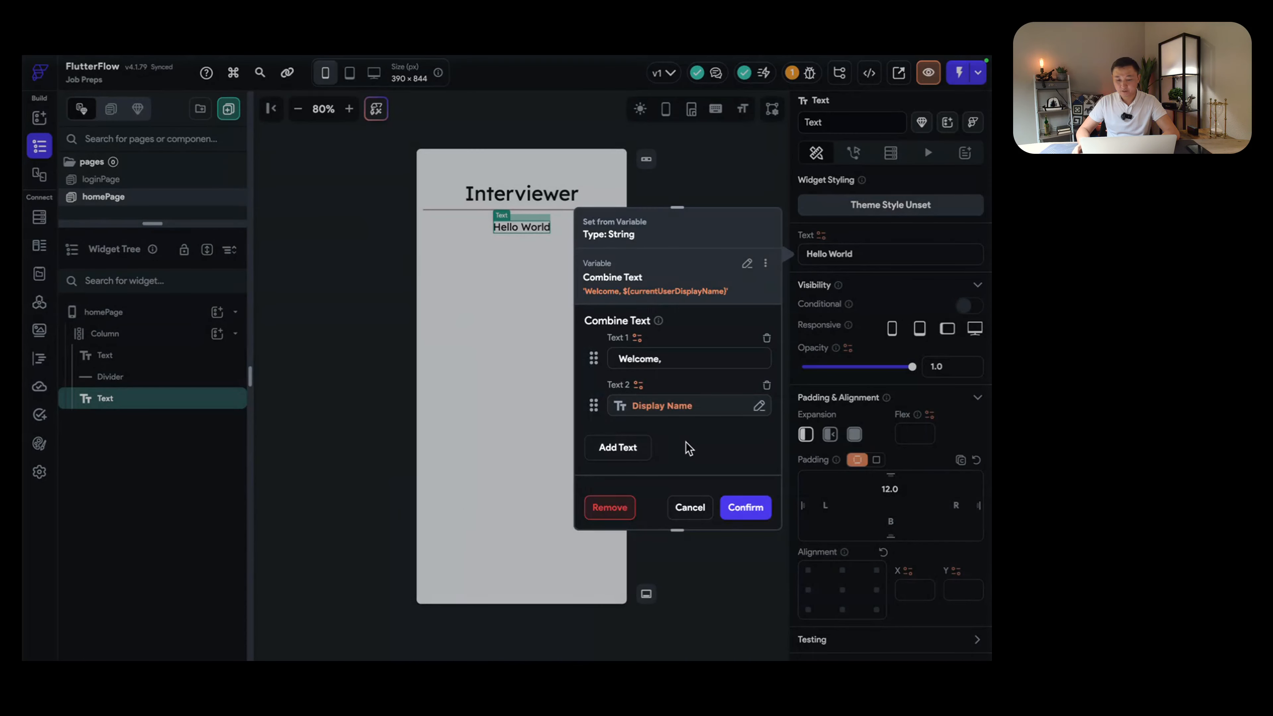
Step: Append '!' as the third piece and confirm the combined greeting
click(623, 448)
click(655, 448)
text(!)
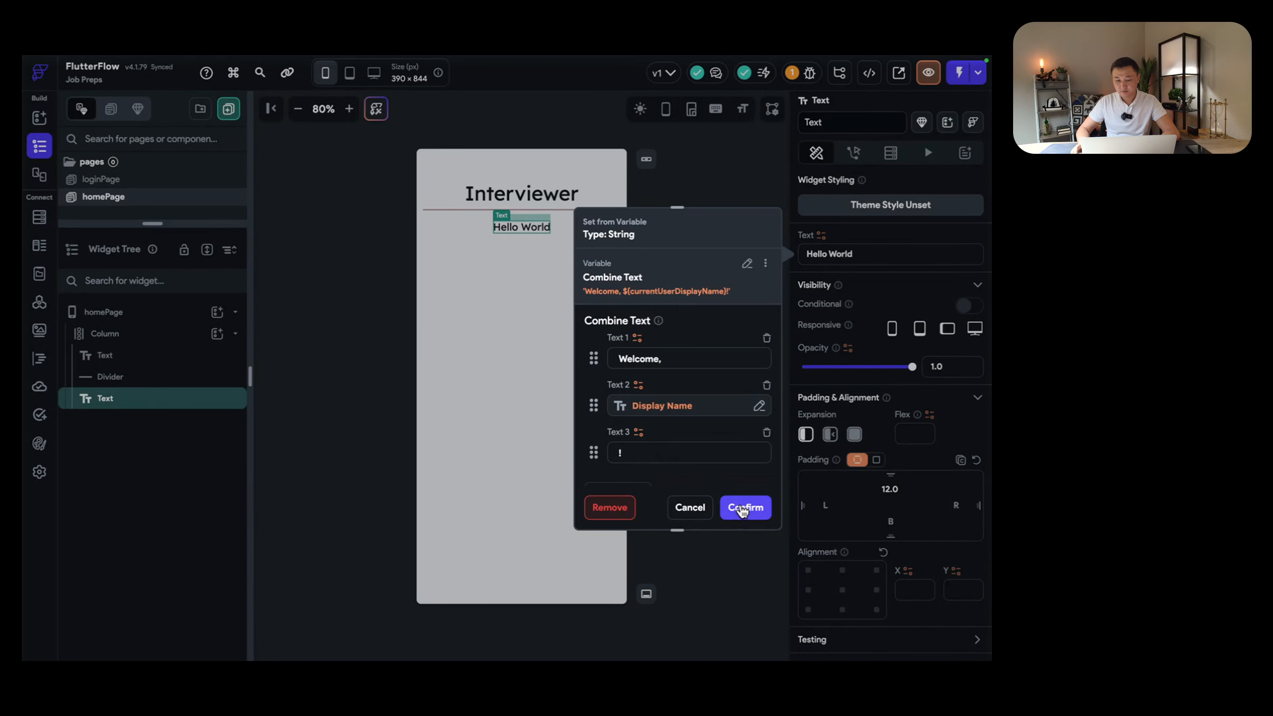
click(745, 507)
click(526, 275)
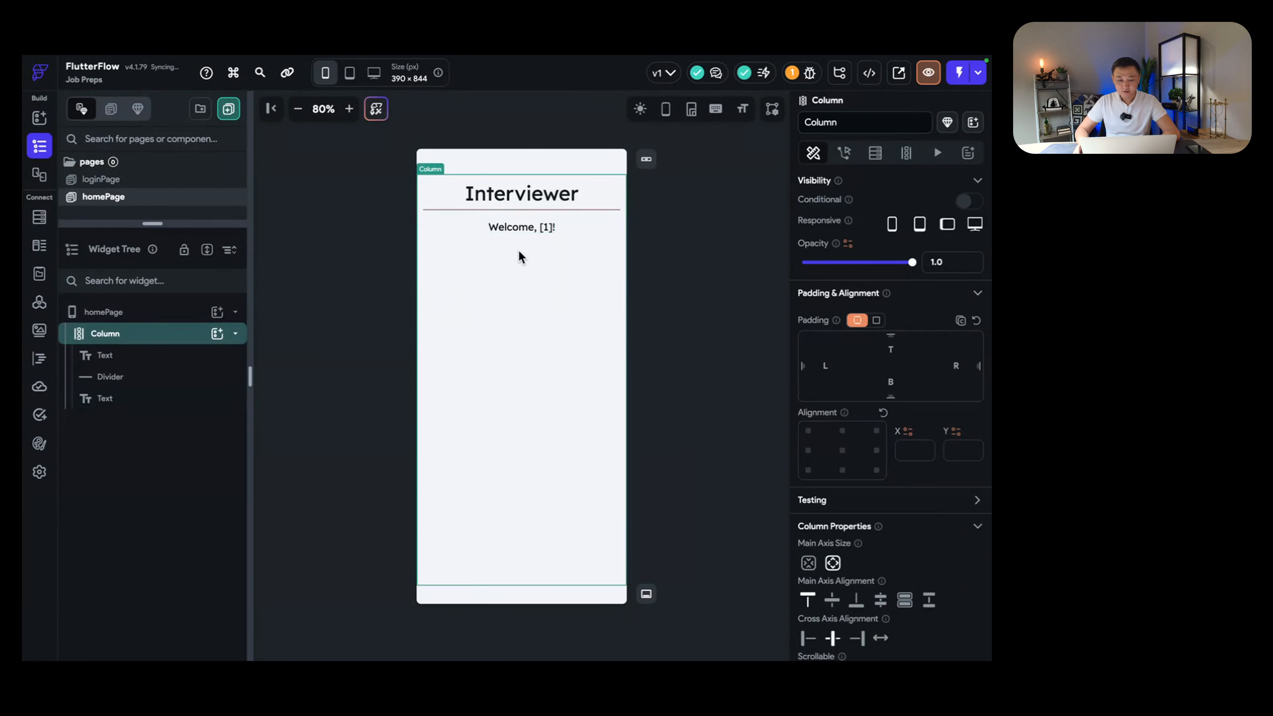
click(512, 228)
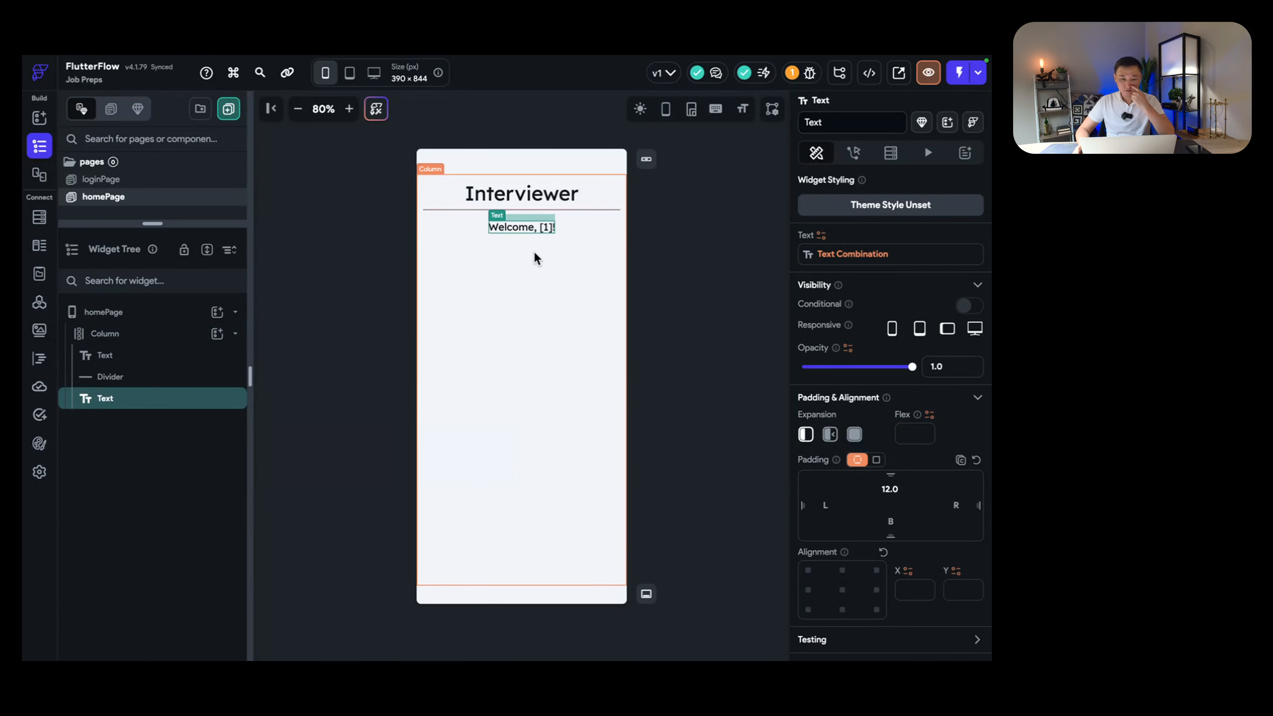
click(515, 282)
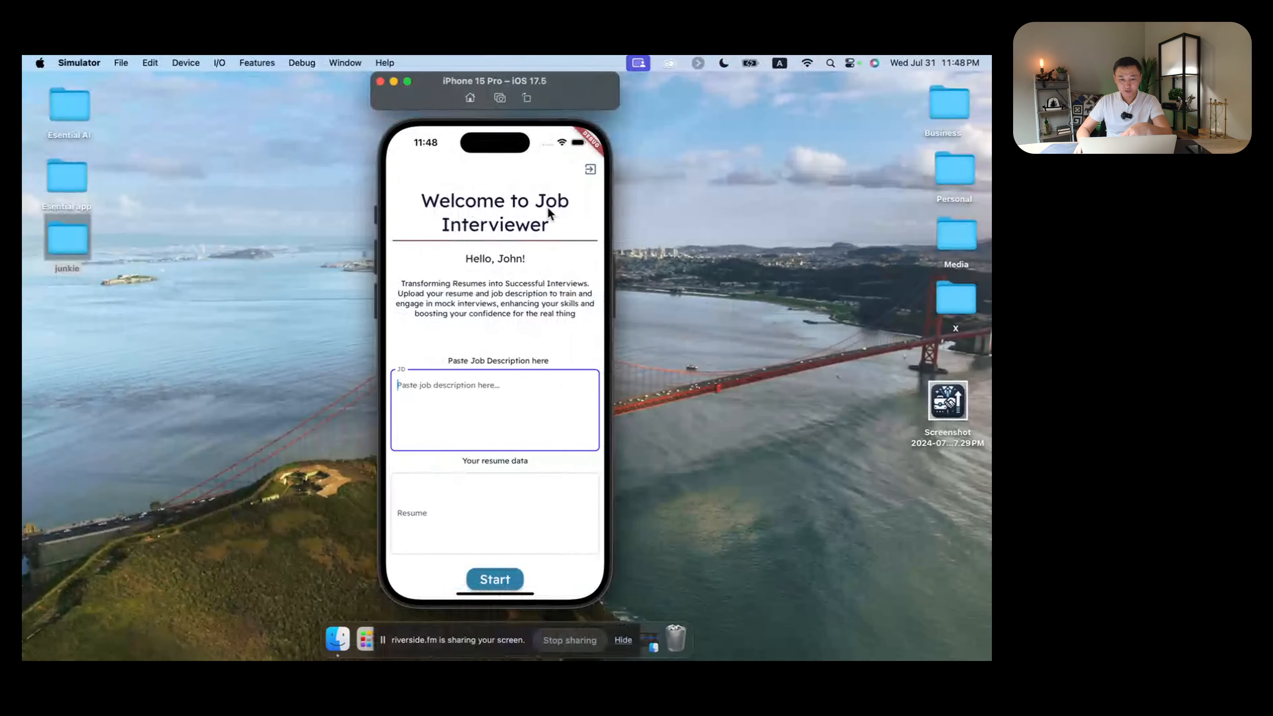
Step: Close the Gmail tab in Chrome, keeping the Riverside tab, and return to FlutterFlow
key(ctrl+Right)
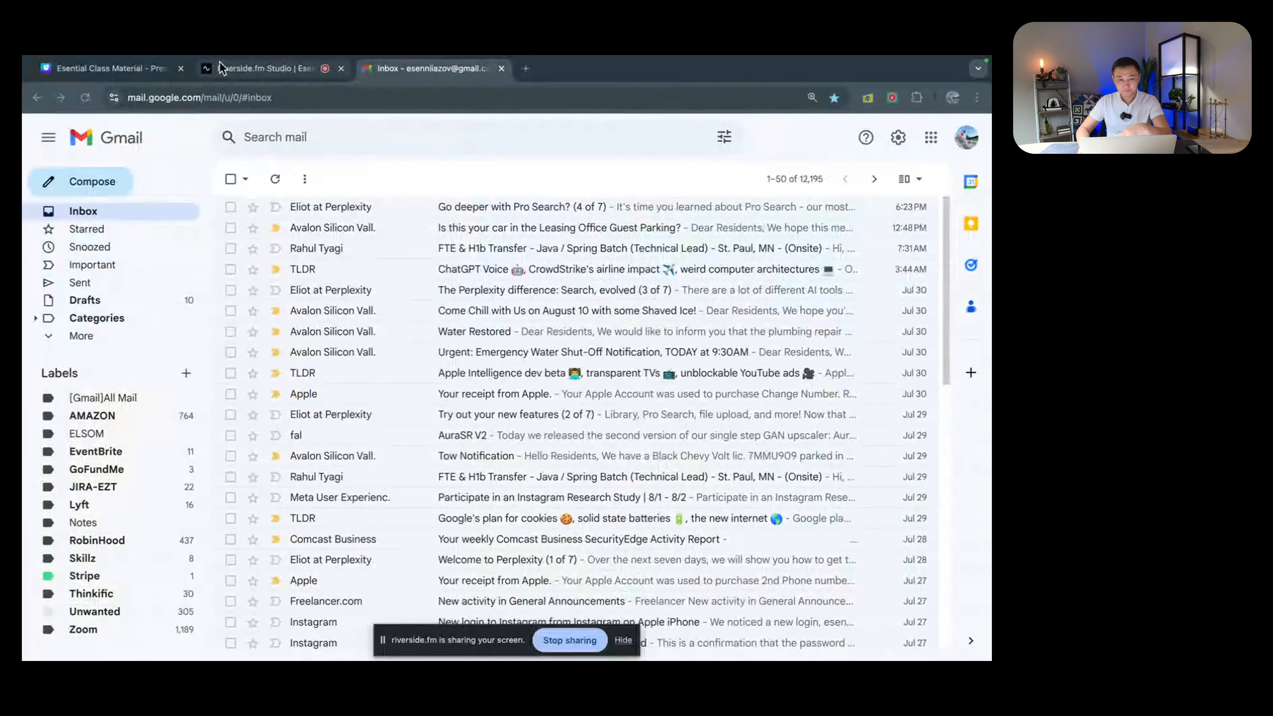
click(266, 62)
click(500, 69)
key(ctrl+Left)
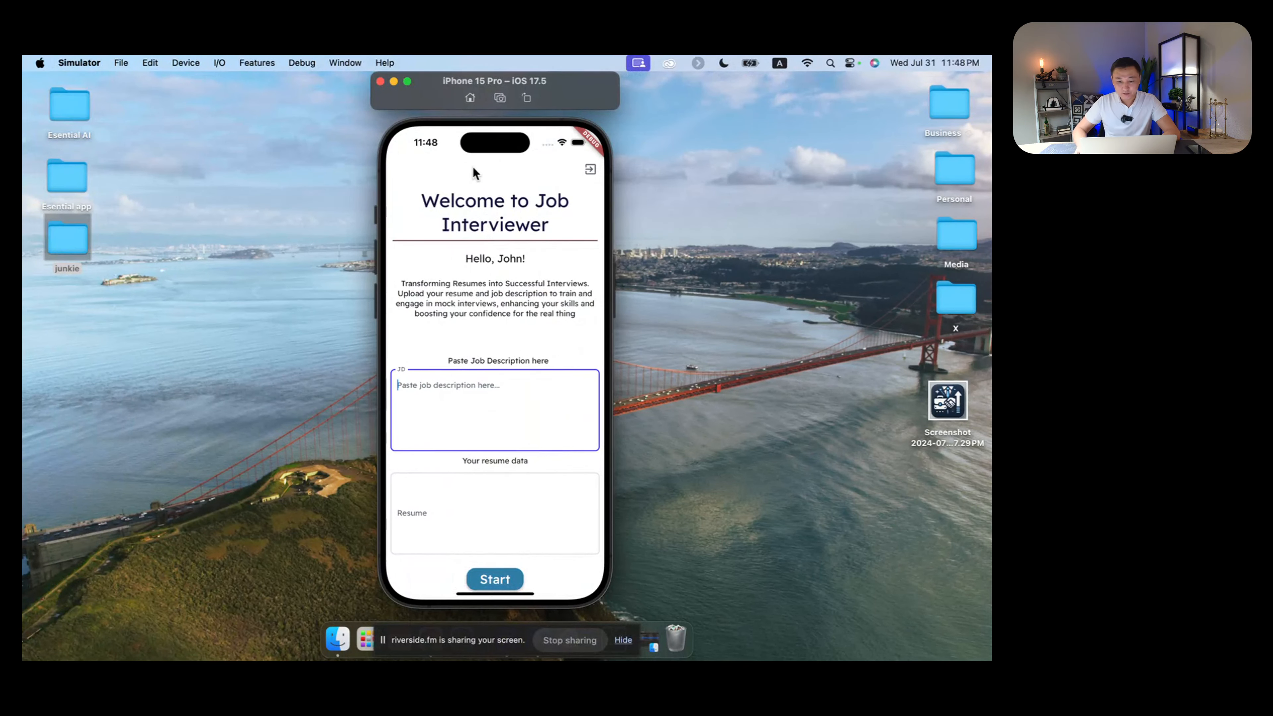
key(ctrl+Right)
key(ctrl+Right)
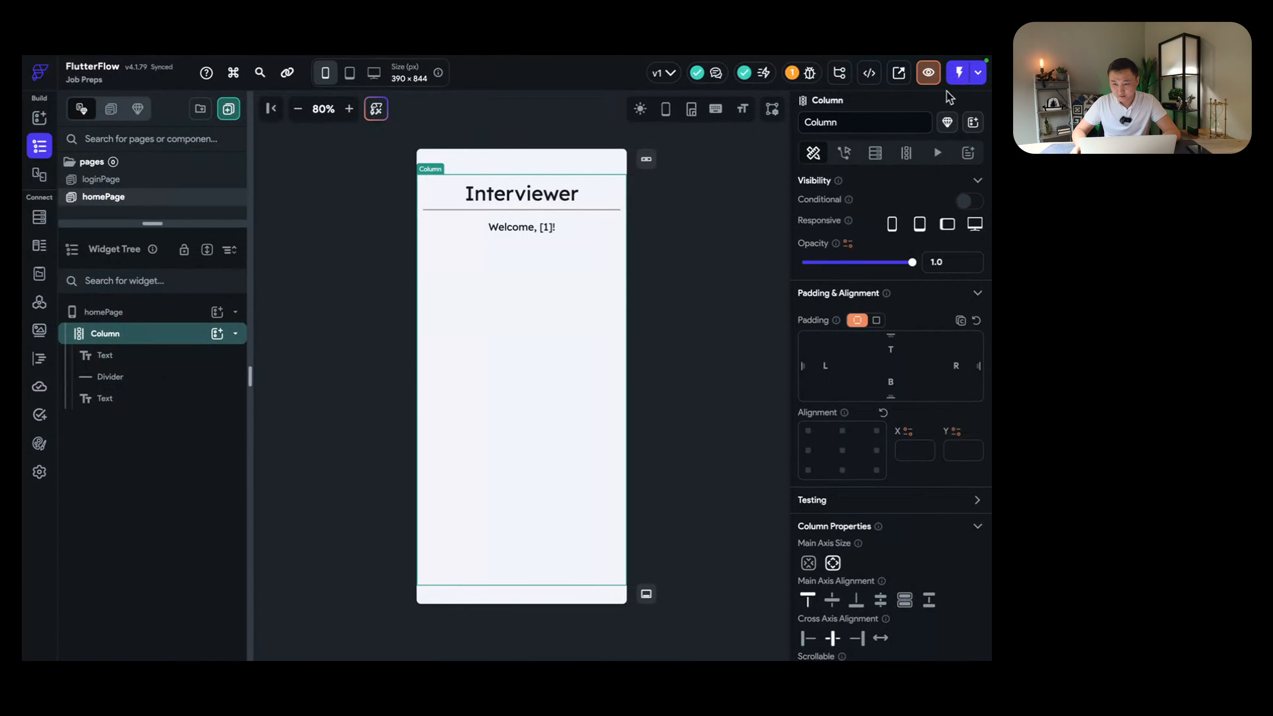
Step: Re-select iPhone 15 Pro as the local run device and start a Test run
click(977, 73)
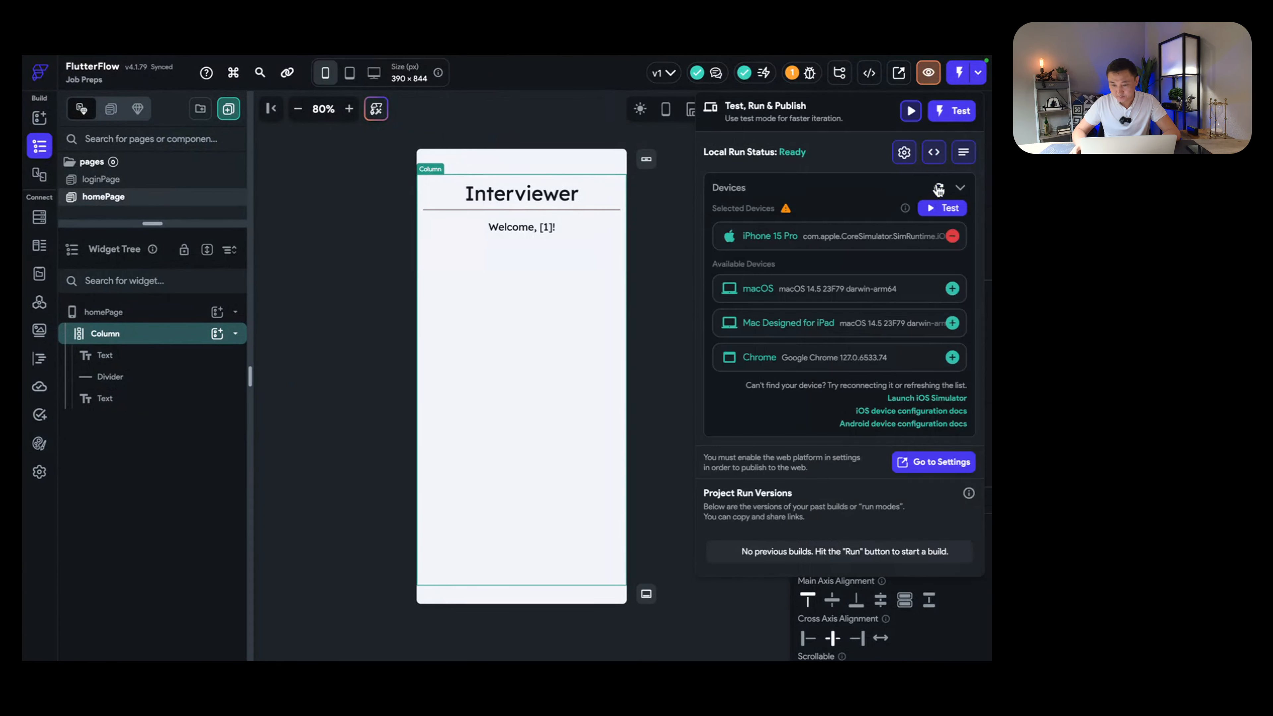
click(953, 236)
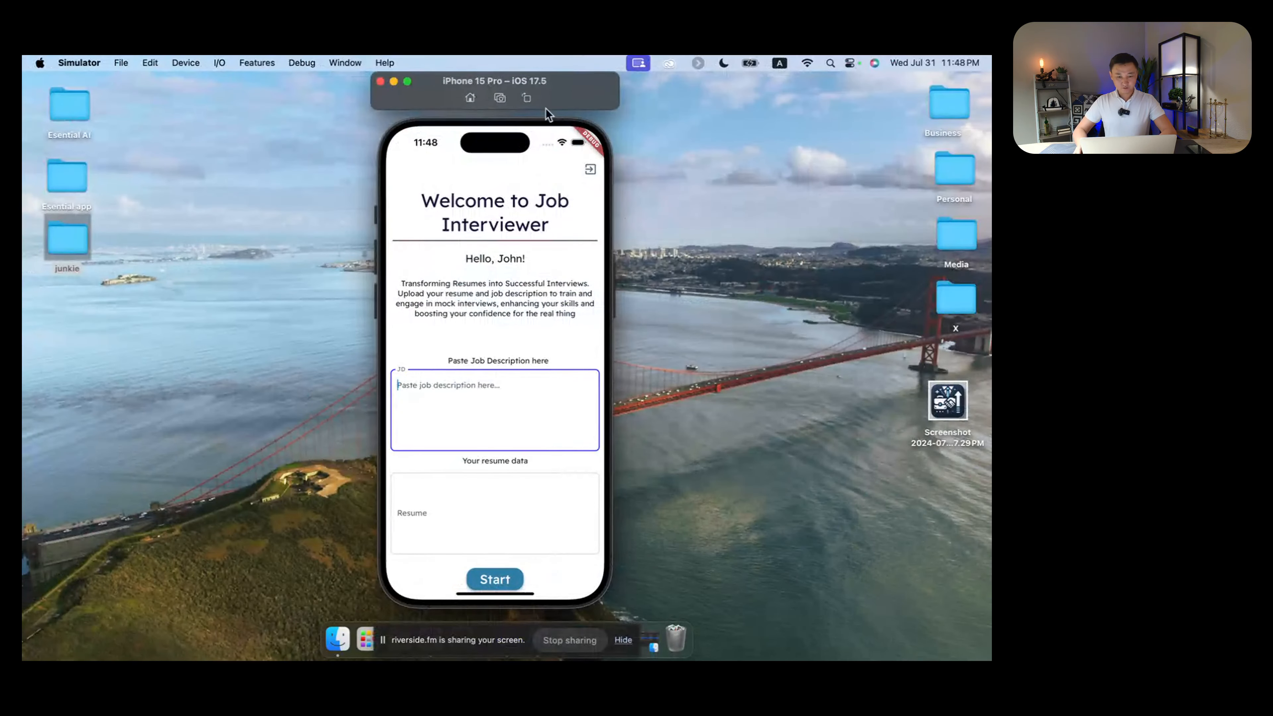
drag(577, 86, 526, 96)
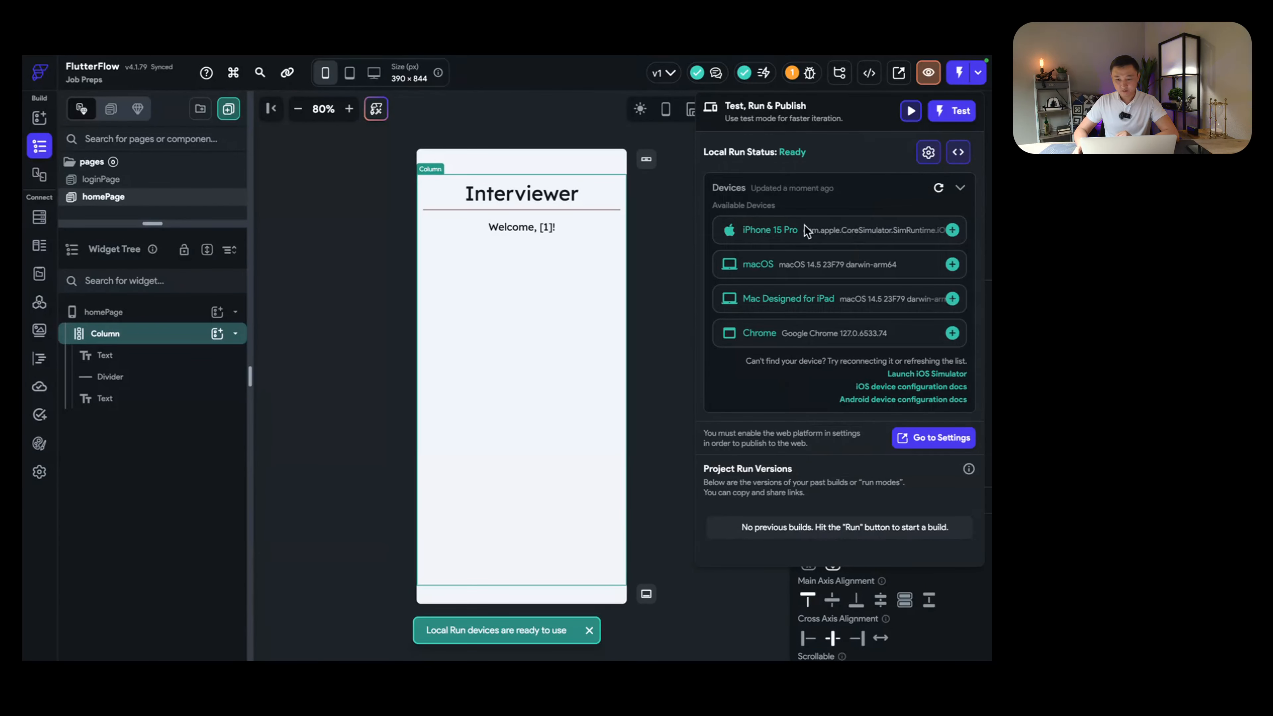
click(951, 230)
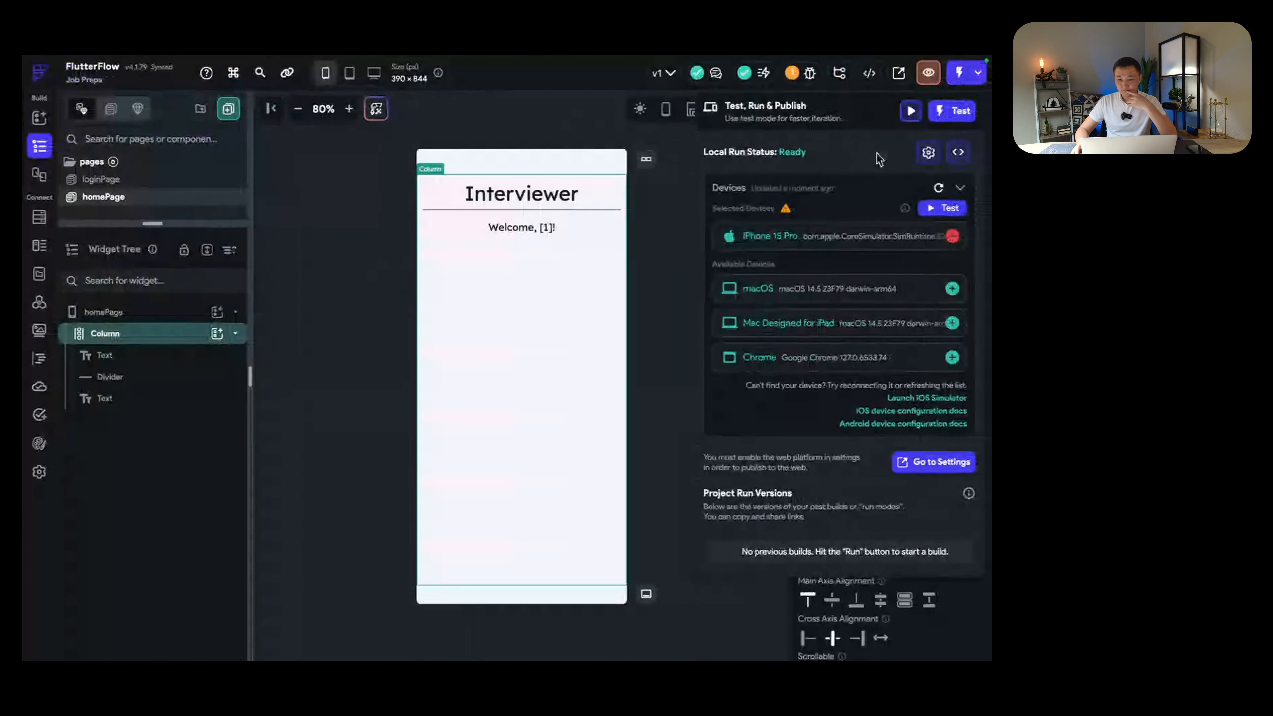
click(942, 207)
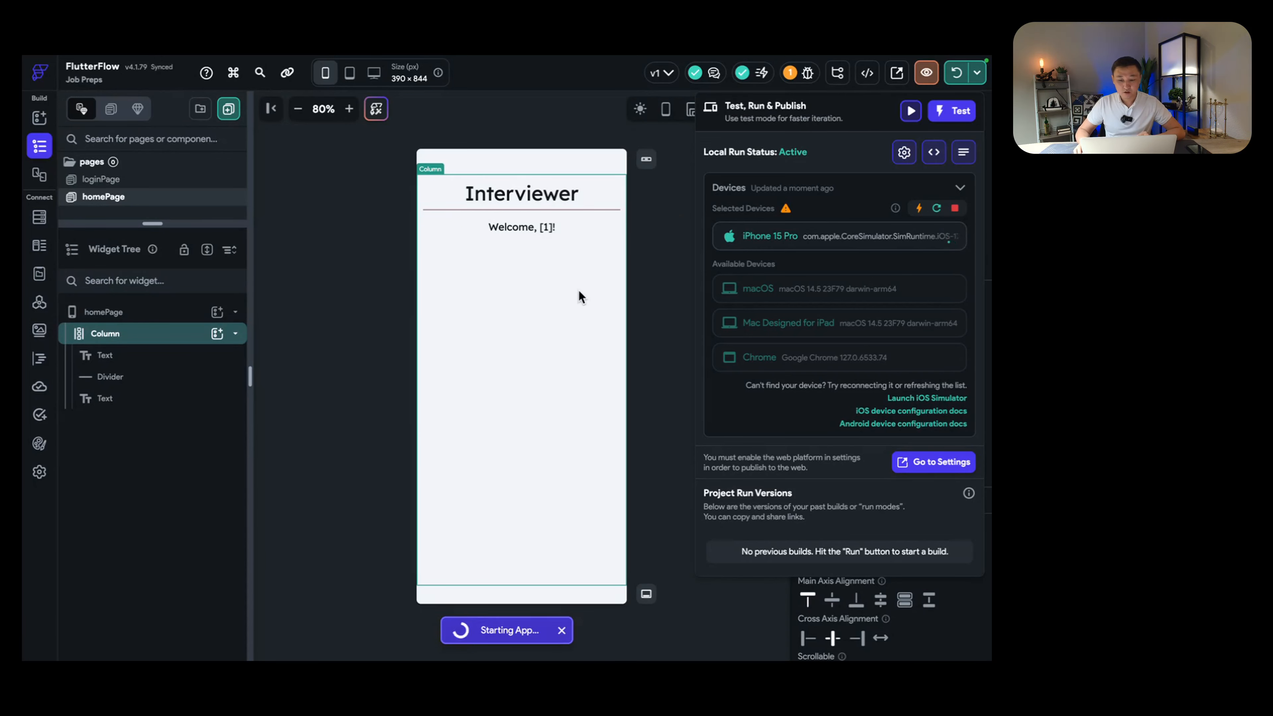
key(ctrl+Left)
key(ctrl+Left)
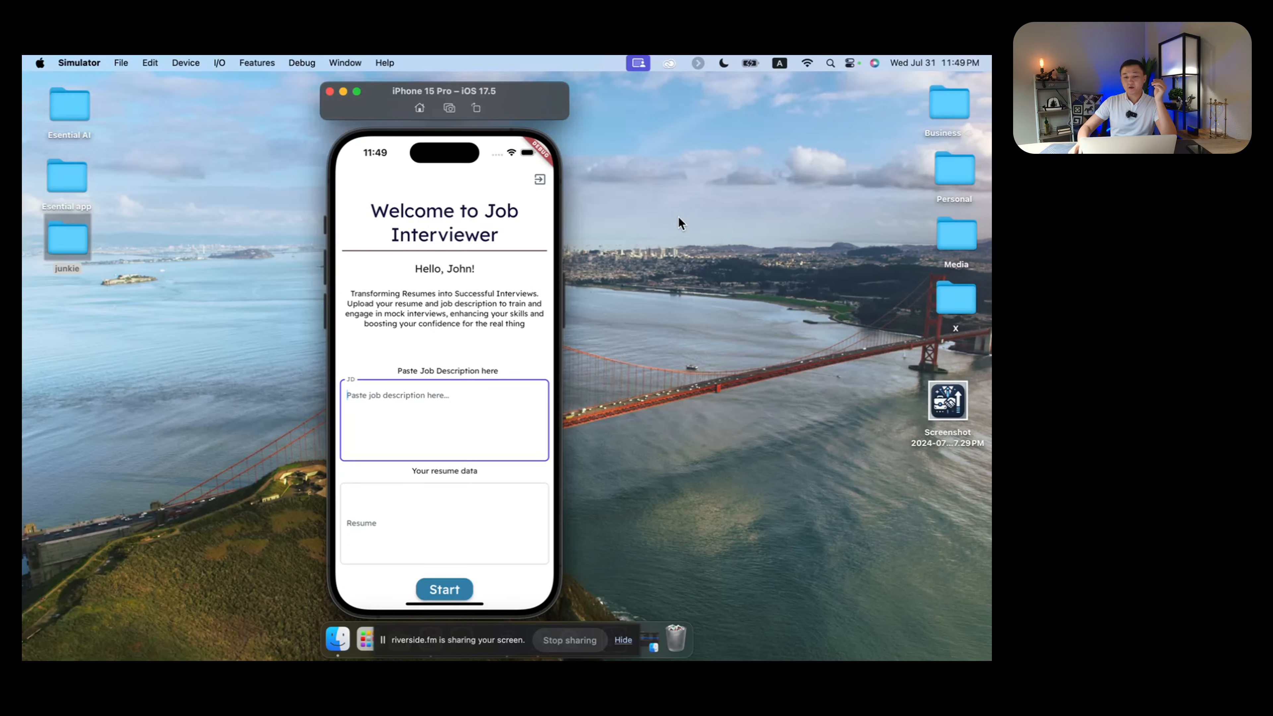
Step: Return to FlutterFlow and wait for the iPhone 15 Pro local run to become active
key(ctrl+Right)
key(ctrl+Right)
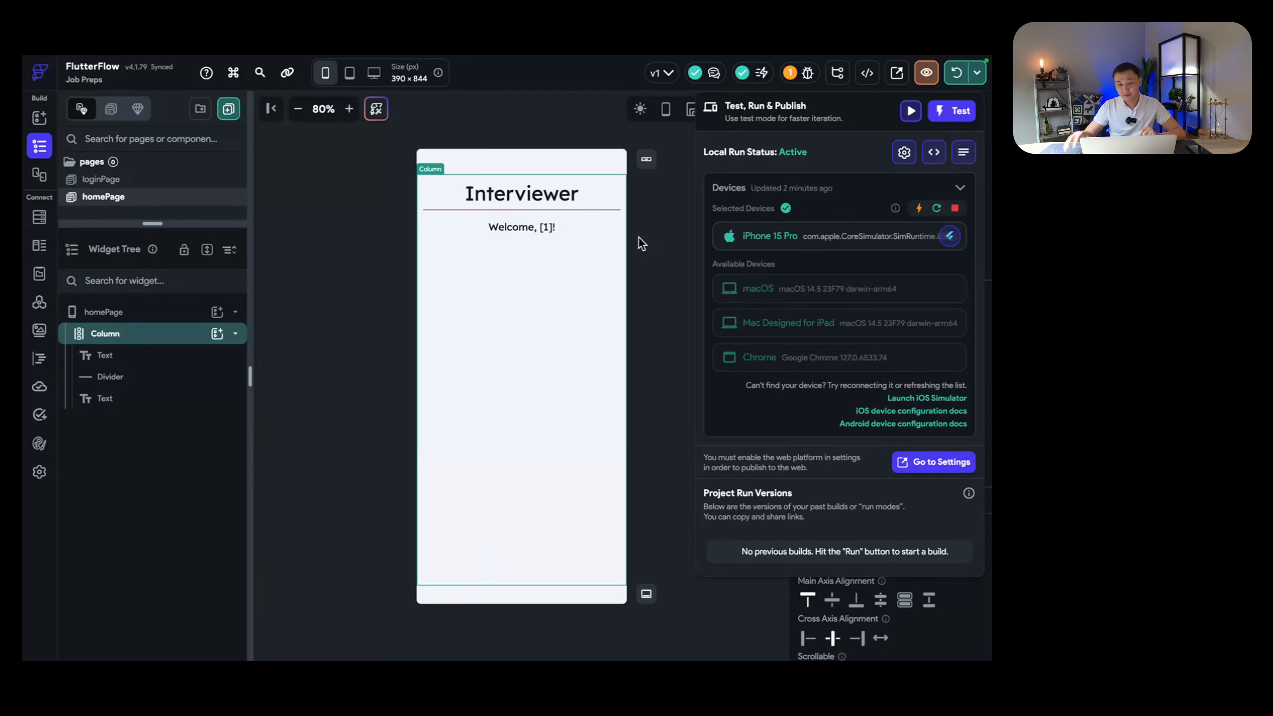
Step: Switch to the iPhone 15 Pro simulator showing the Interview Preps sign-in screen
key(ctrl+Left)
key(ctrl+Left)
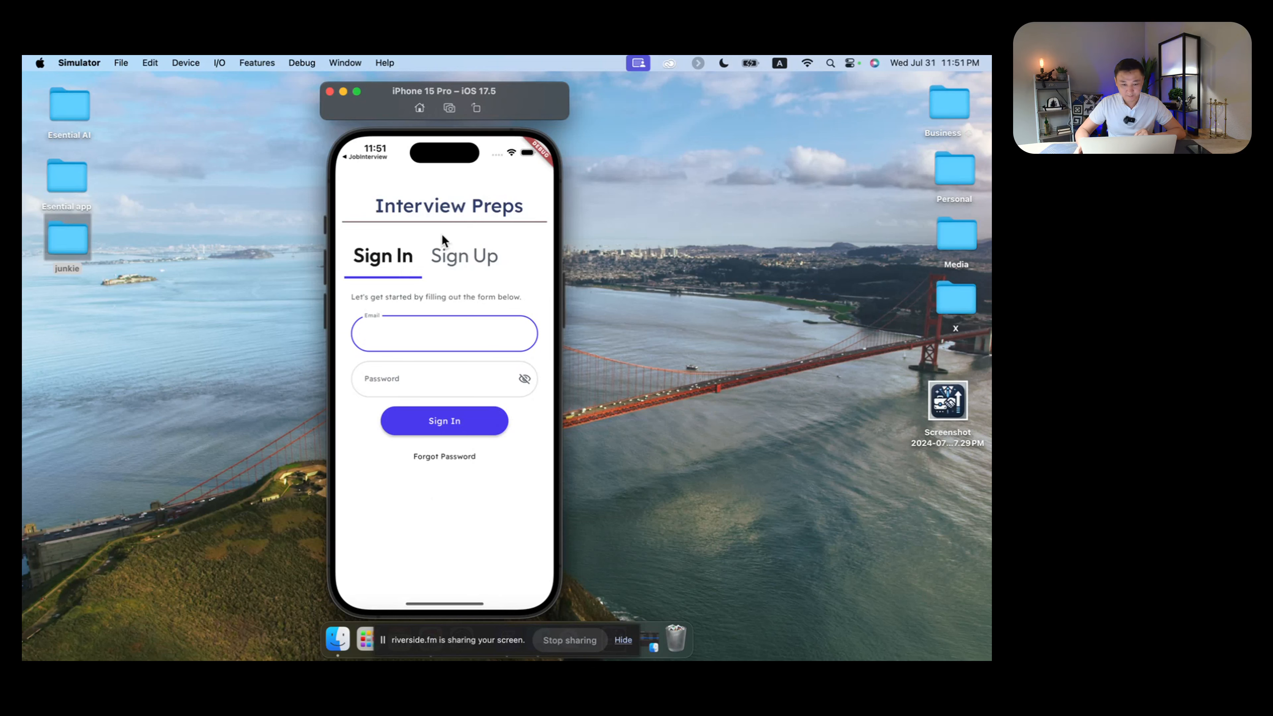
Step: Open the Sign Up form and enter the user's name and e-mail address
click(447, 248)
click(400, 264)
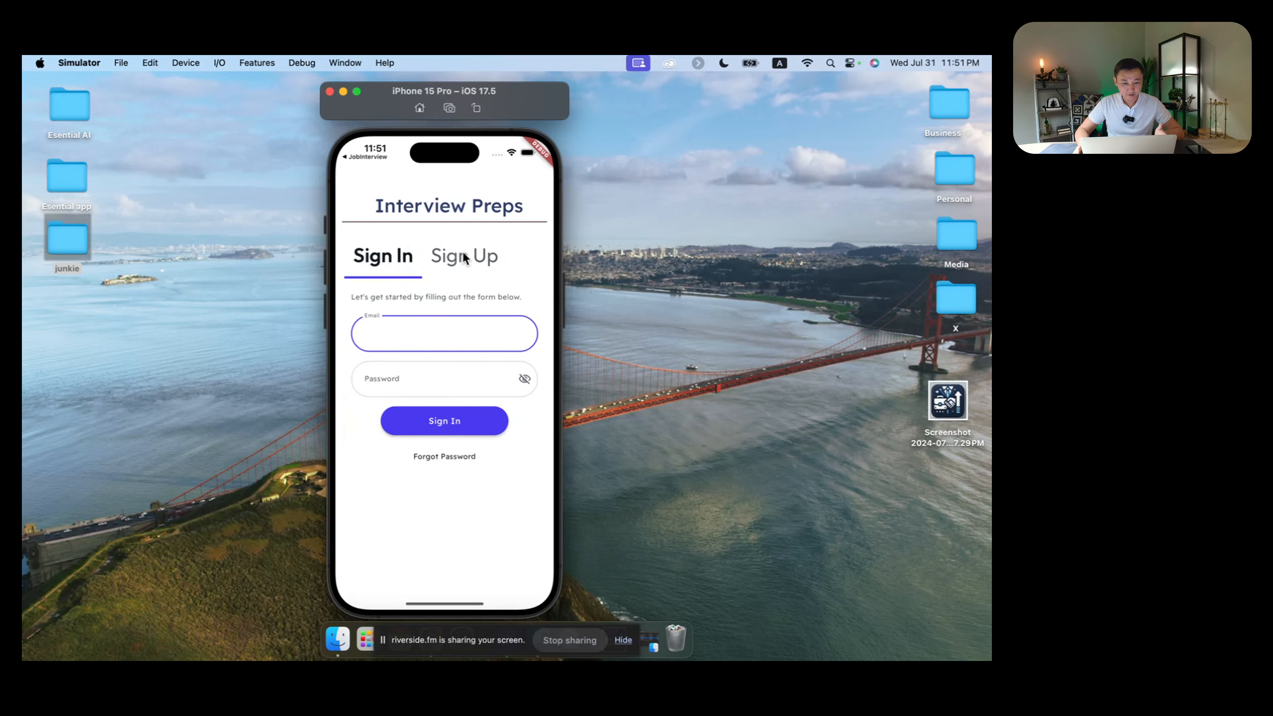
click(462, 255)
click(384, 263)
click(455, 256)
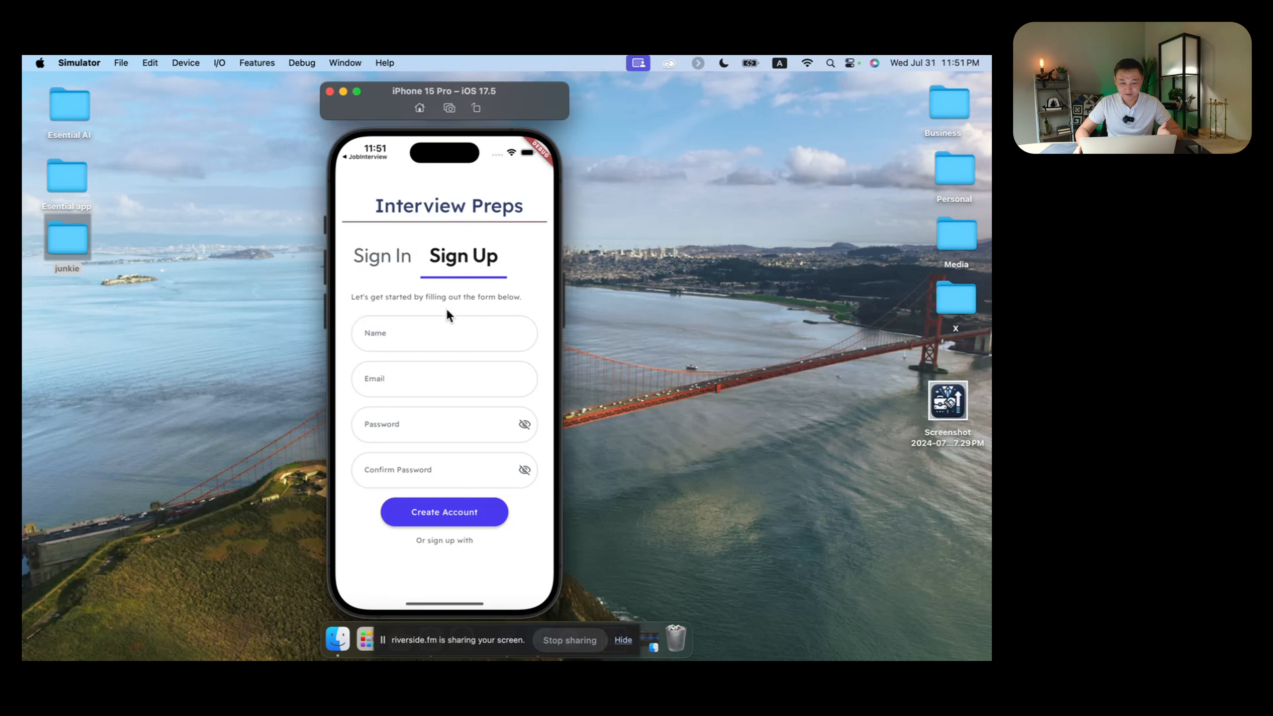
click(468, 336)
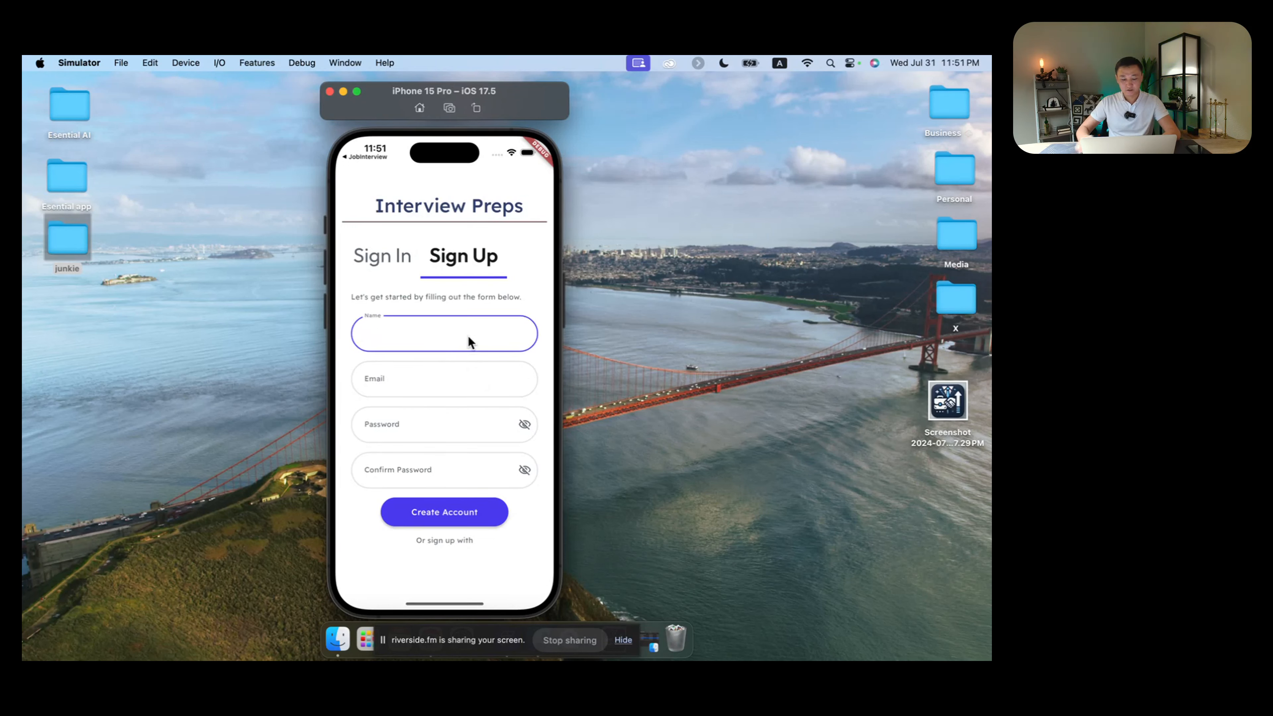
text(Esen)
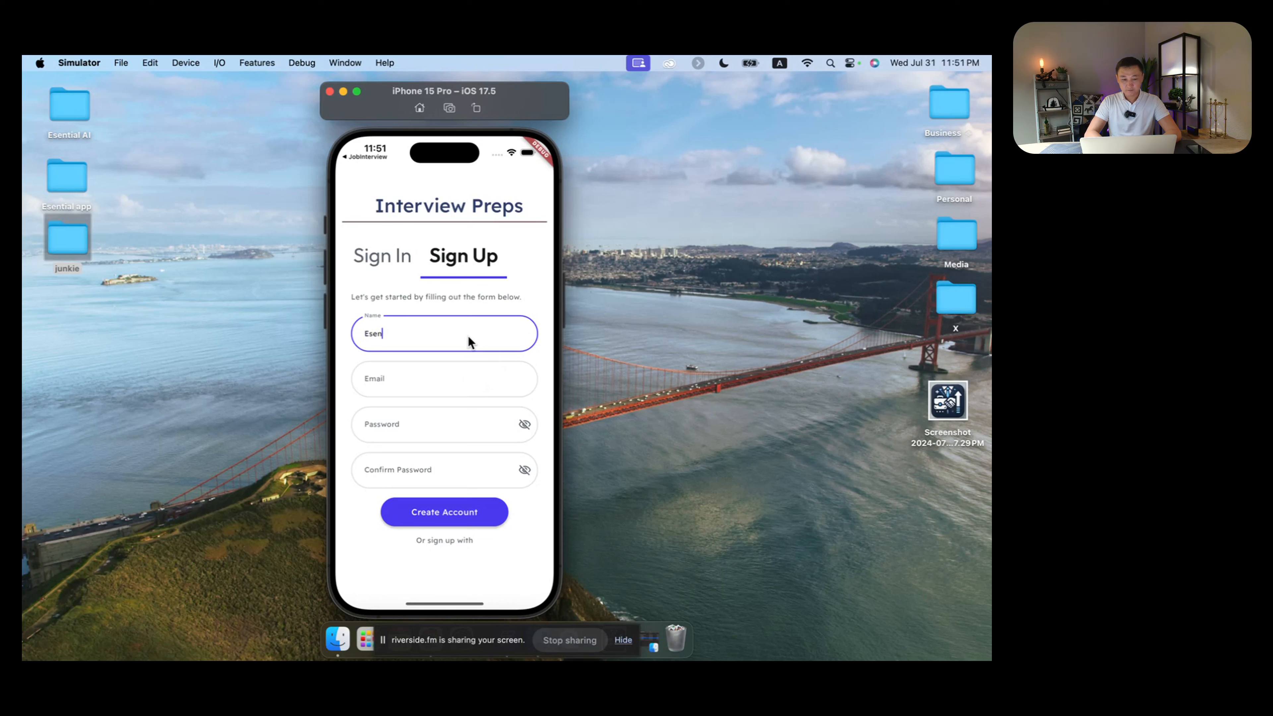
click(448, 380)
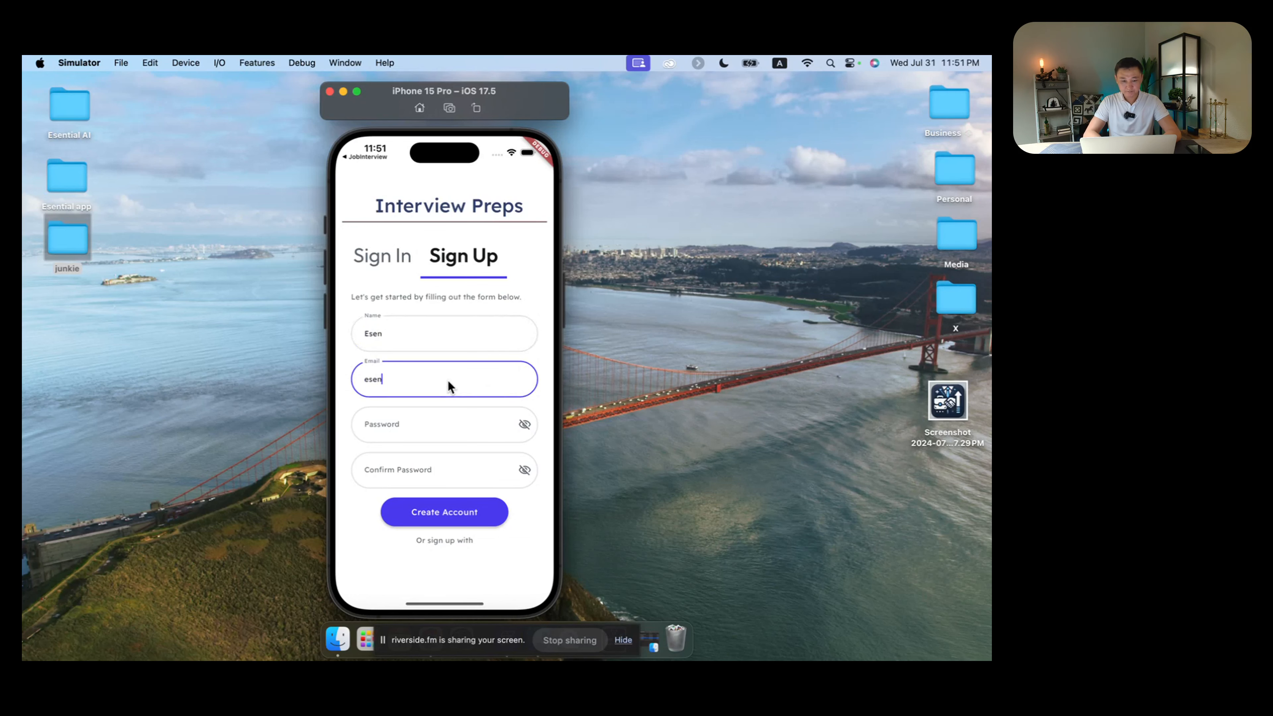
Step: Enter and confirm the account password, reveal both, and submit Create Account
click(447, 418)
text(1234567890)
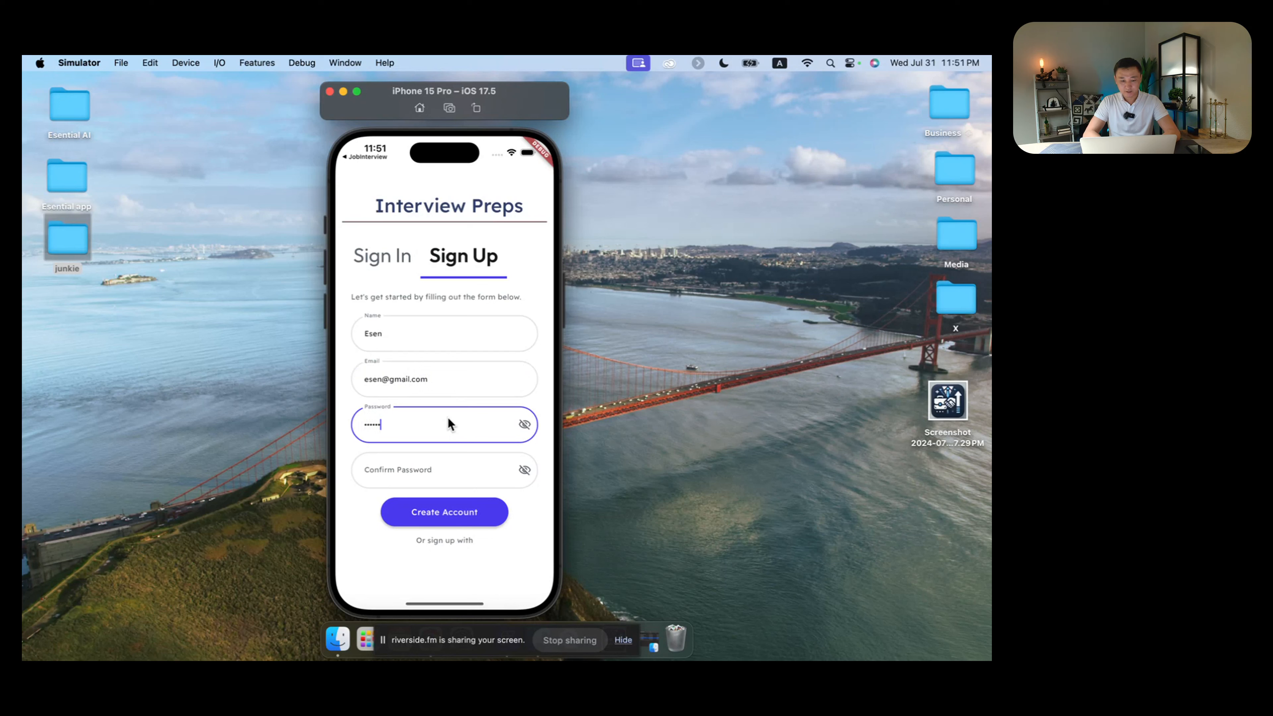
click(523, 425)
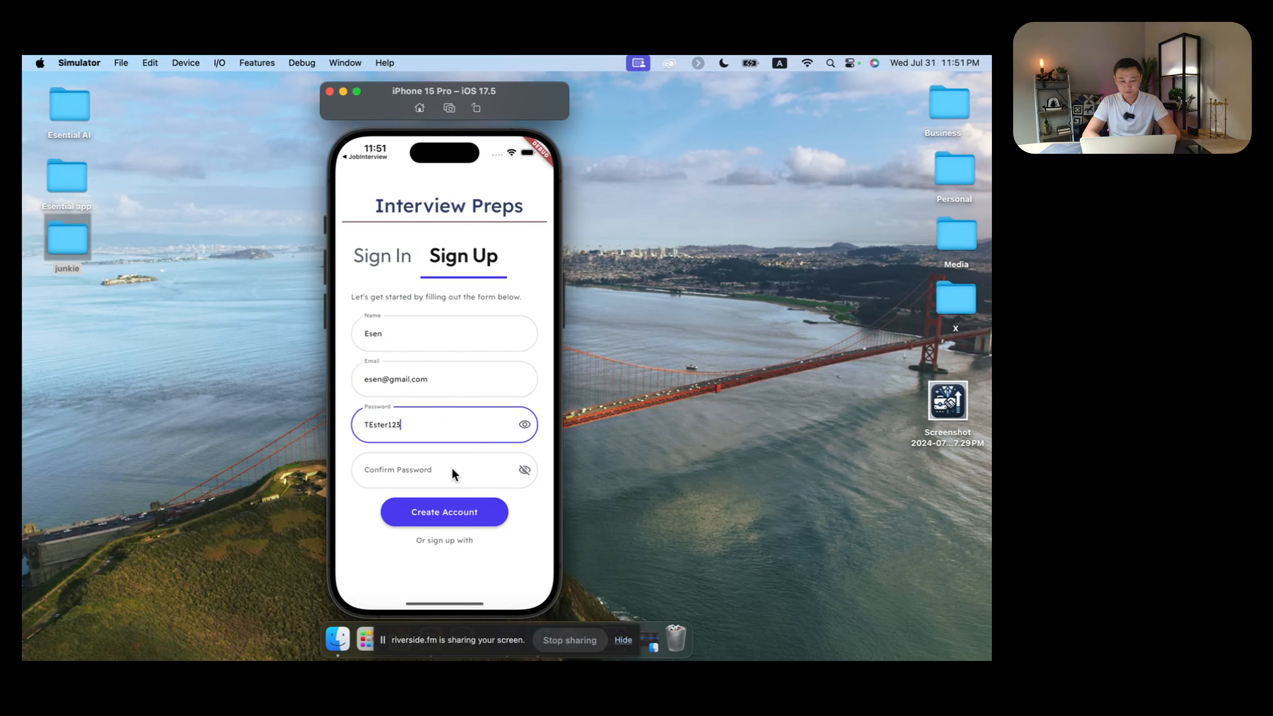
key(BackSpace)
key(BackSpace)
key(BackSpace)
key(BackSpace)
key(BackSpace)
key(BackSpace)
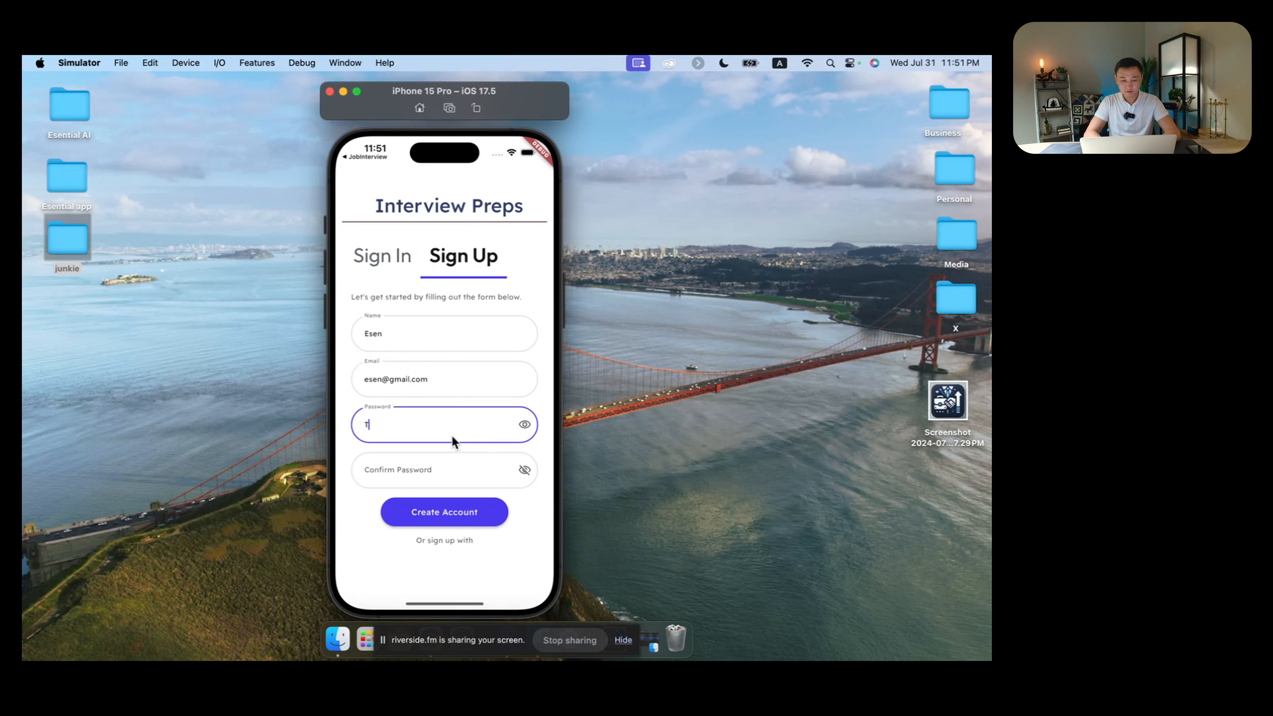
text(ester123)
click(451, 463)
text(Tester123)
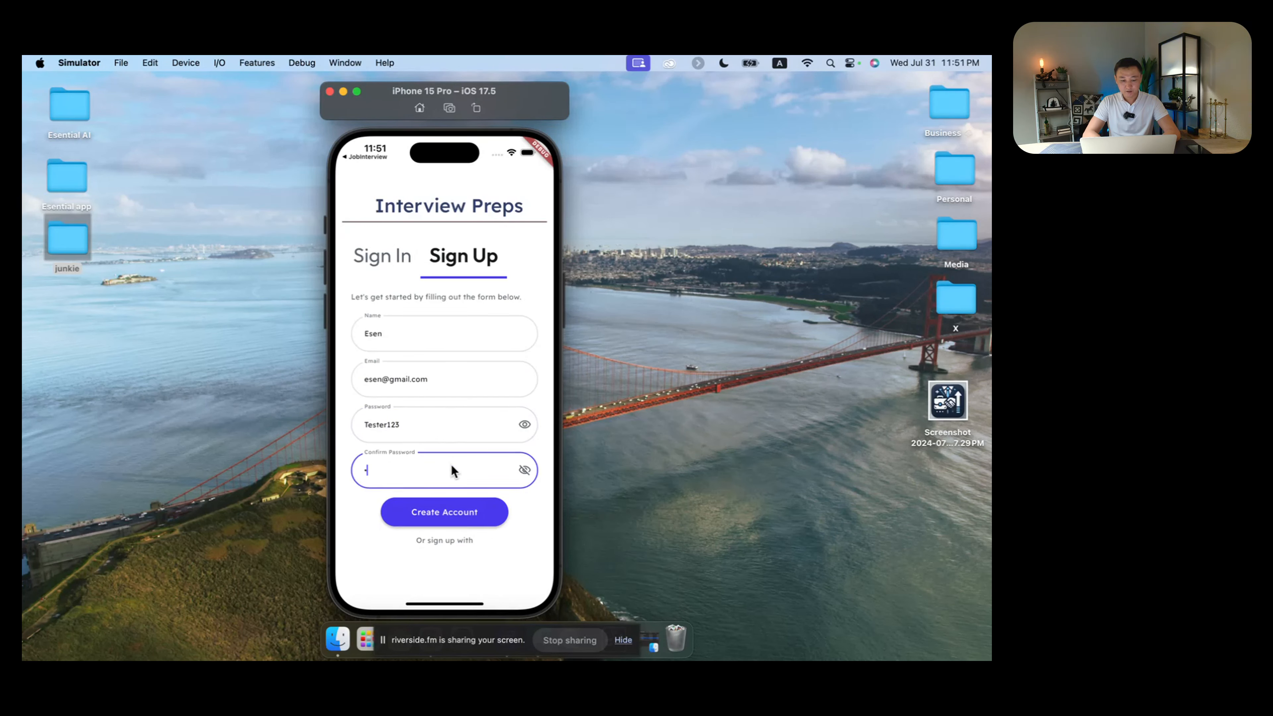
click(524, 469)
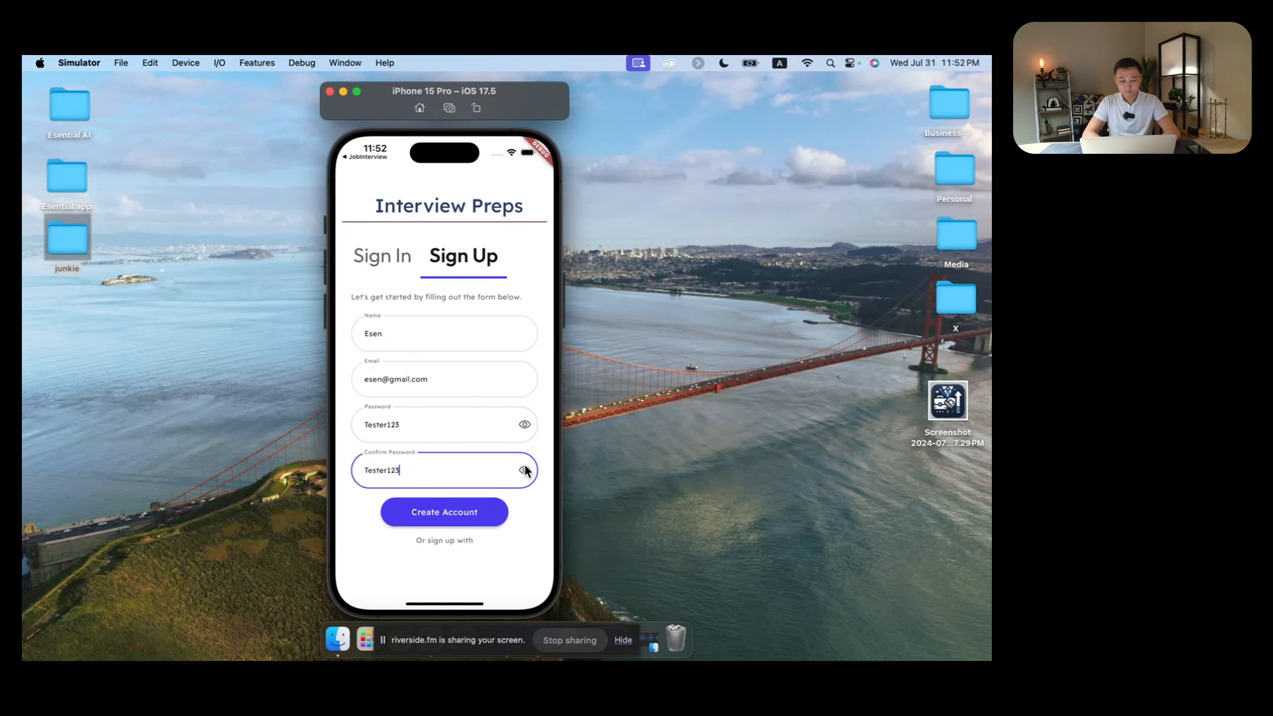
click(454, 512)
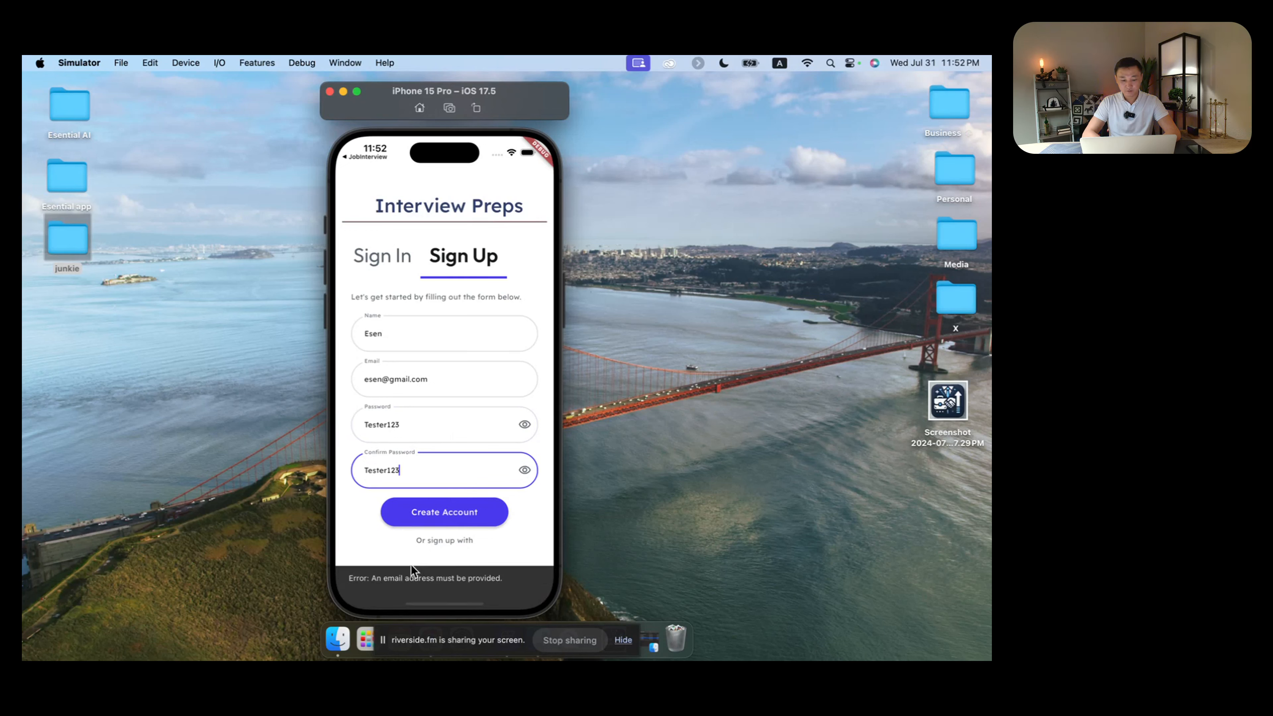
click(449, 378)
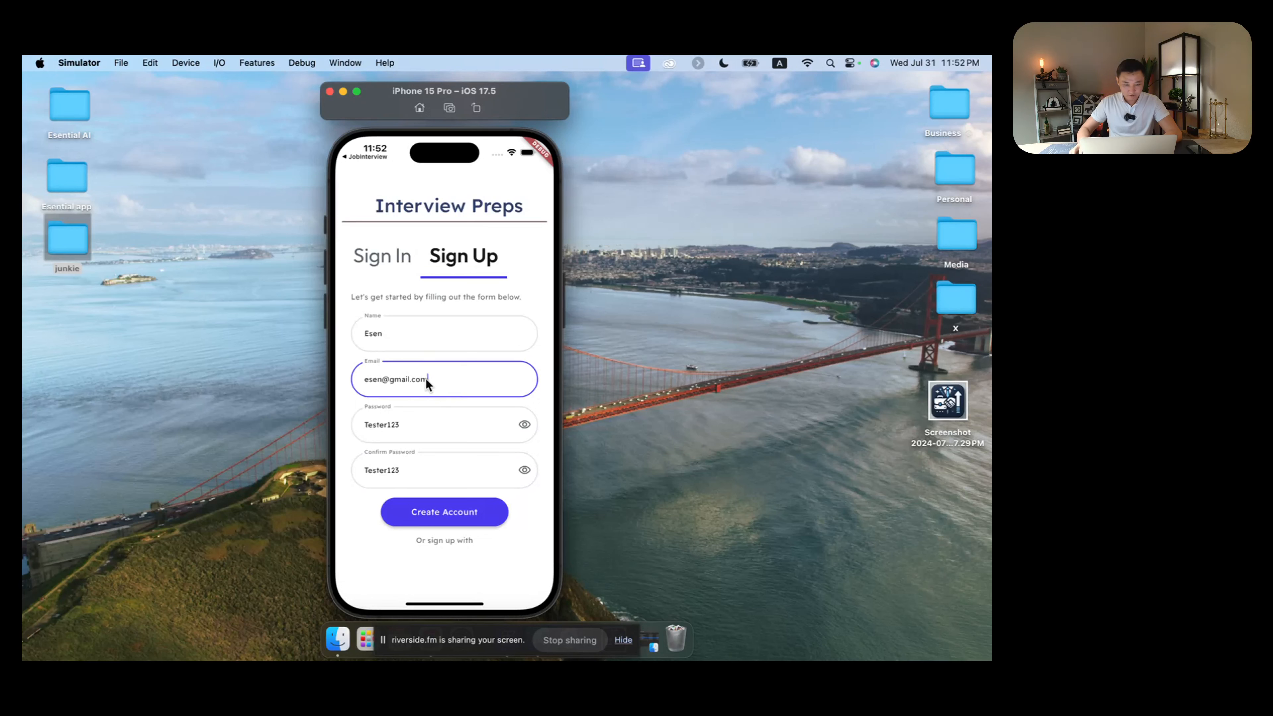
click(420, 333)
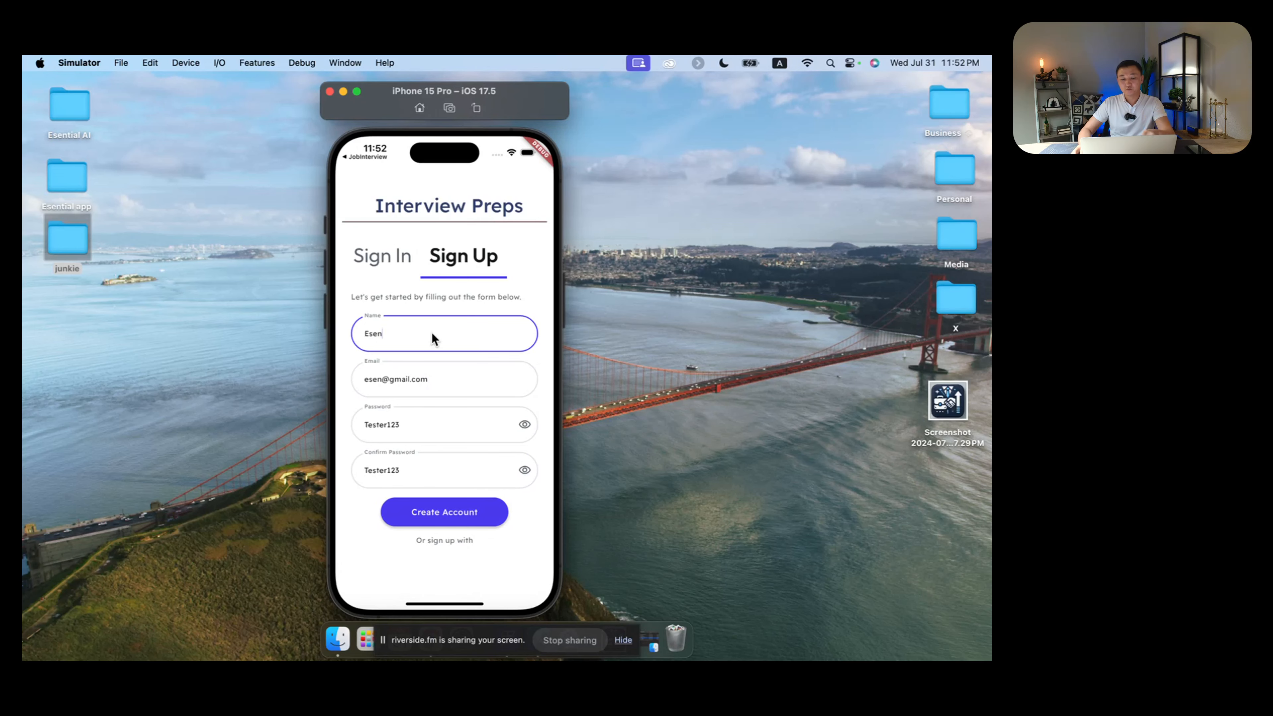
Step: Open loginPage and select the Sign Up tab's Create Account button
key(ctrl+Right)
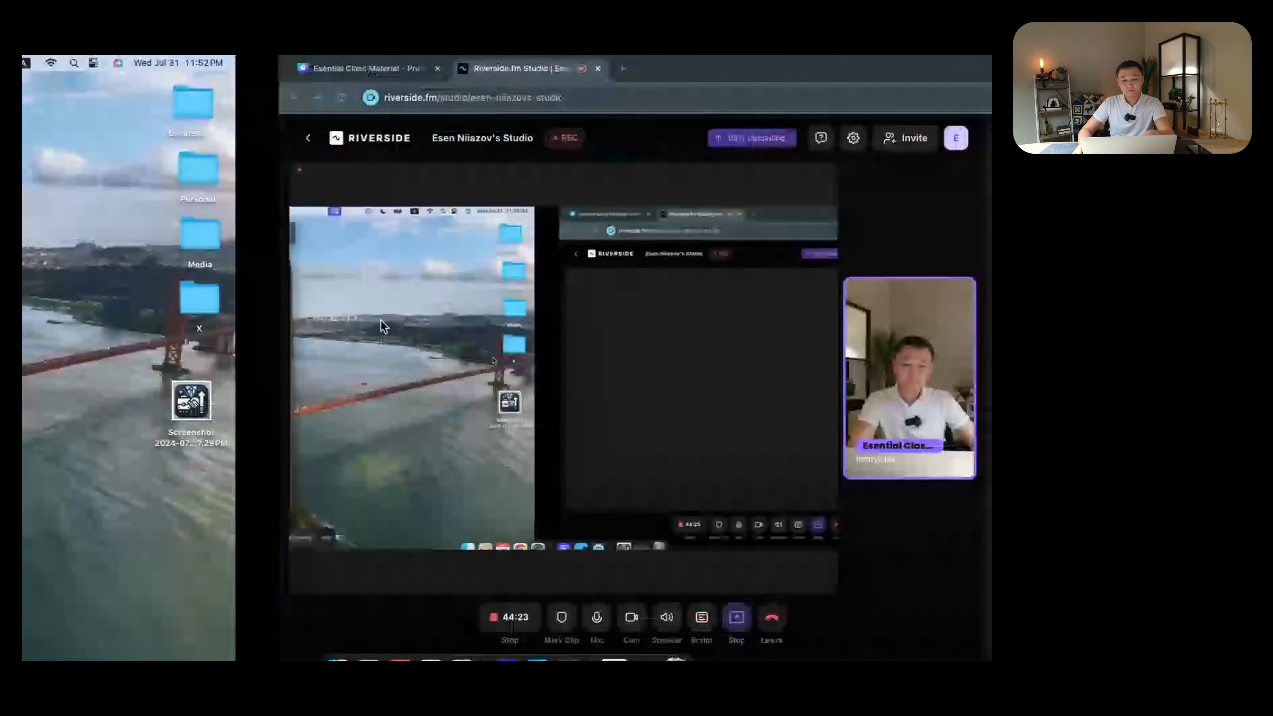
key(ctrl+Right)
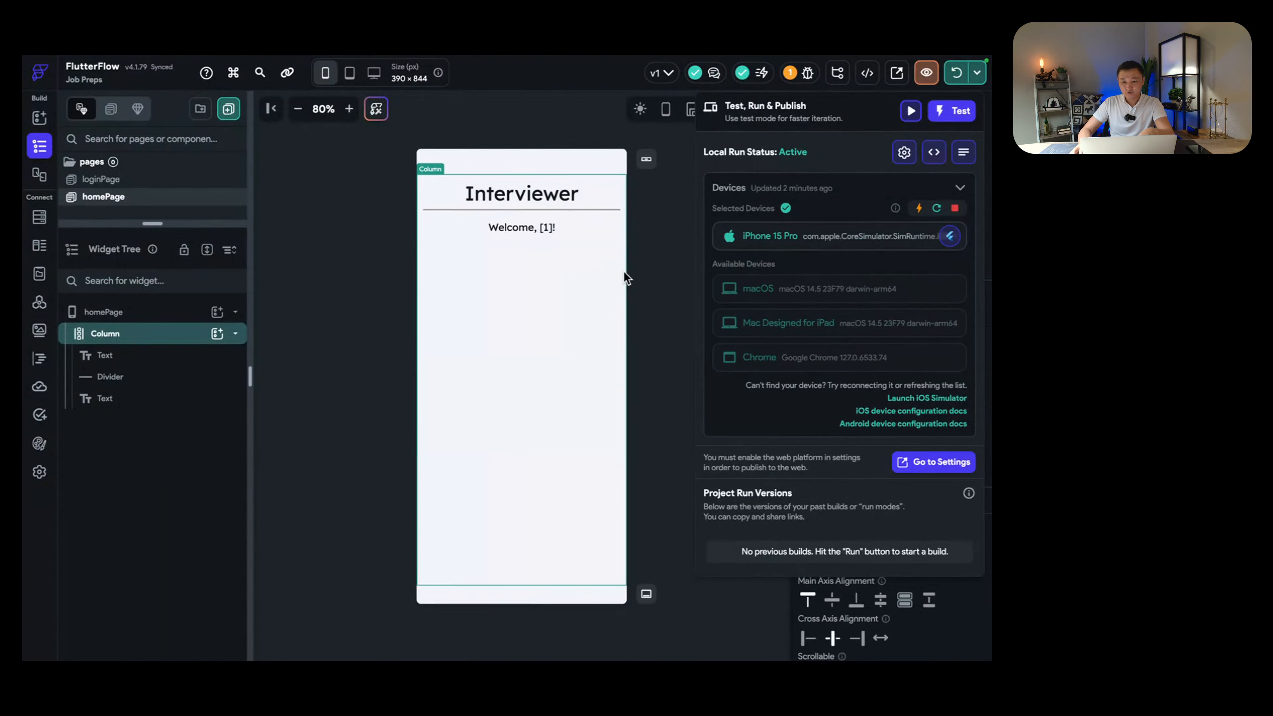
click(623, 272)
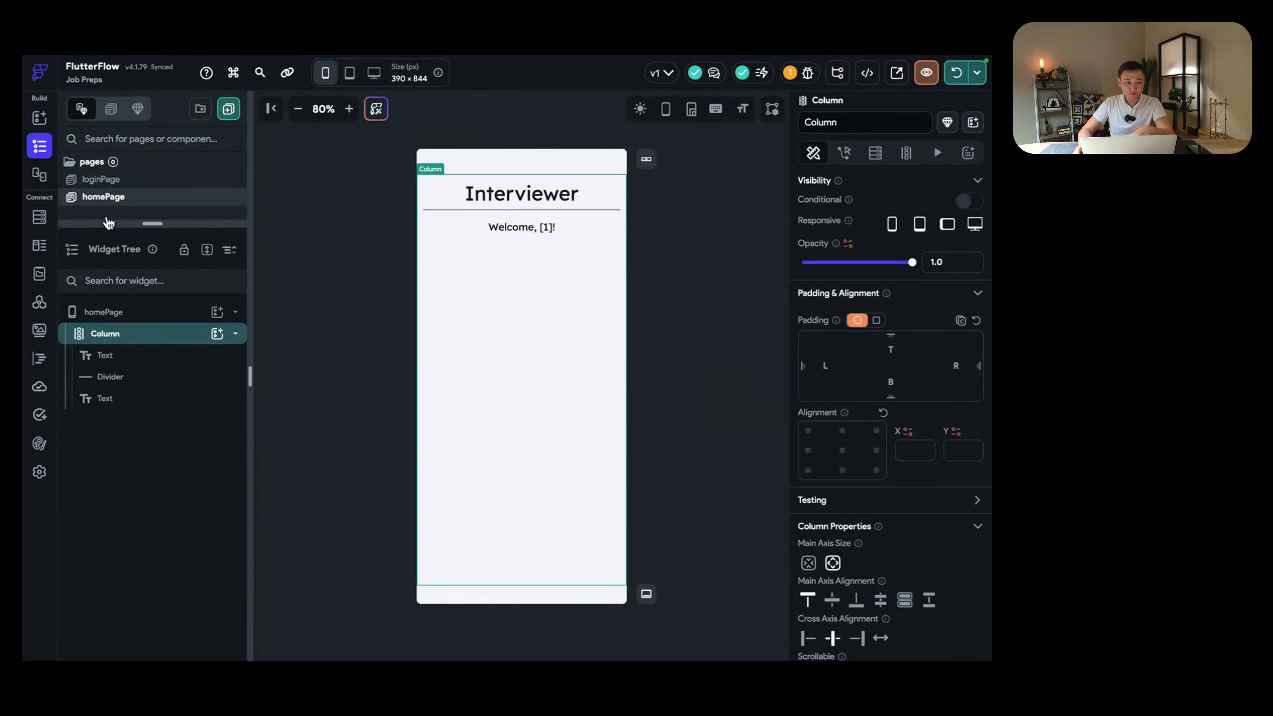
drag(148, 224, 148, 316)
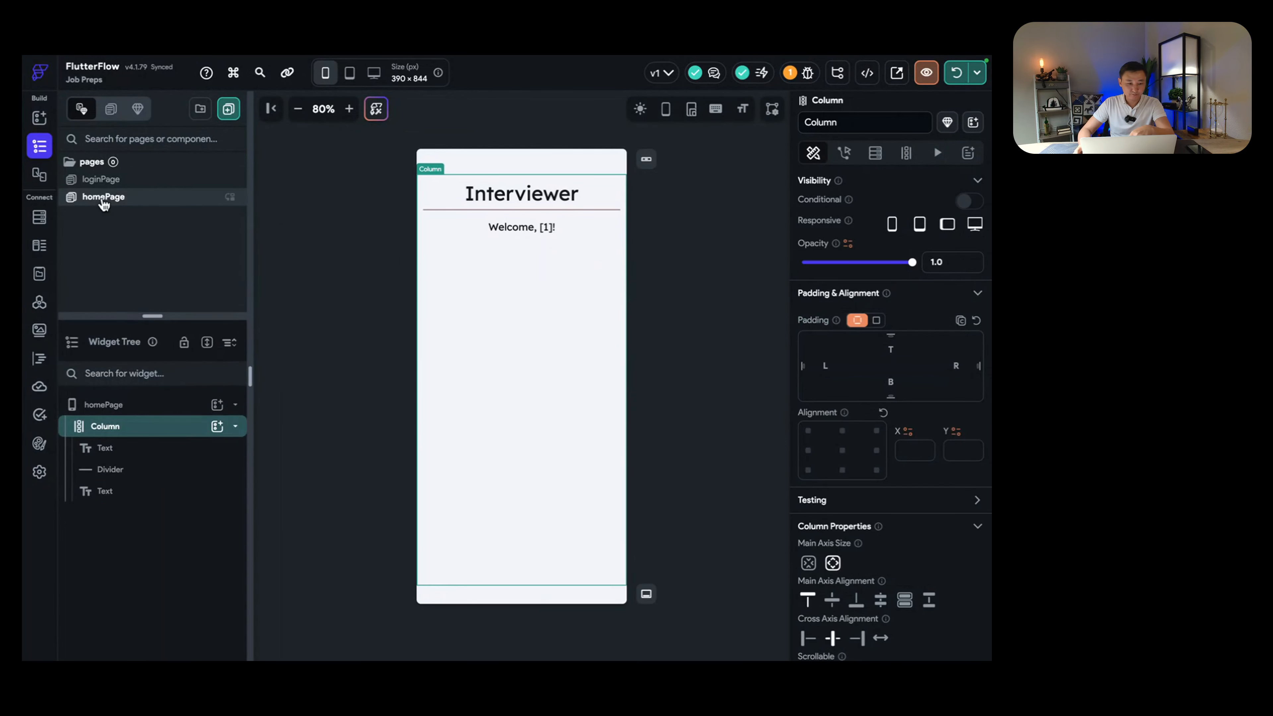
click(103, 187)
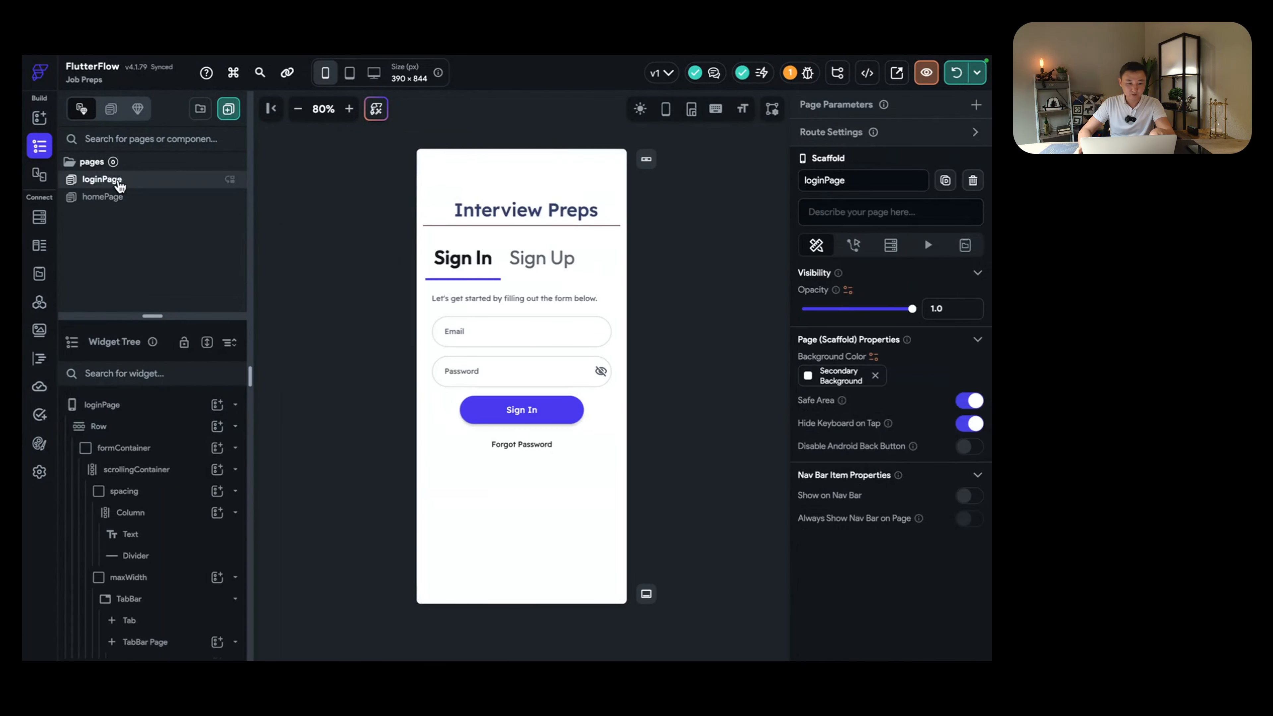
click(551, 266)
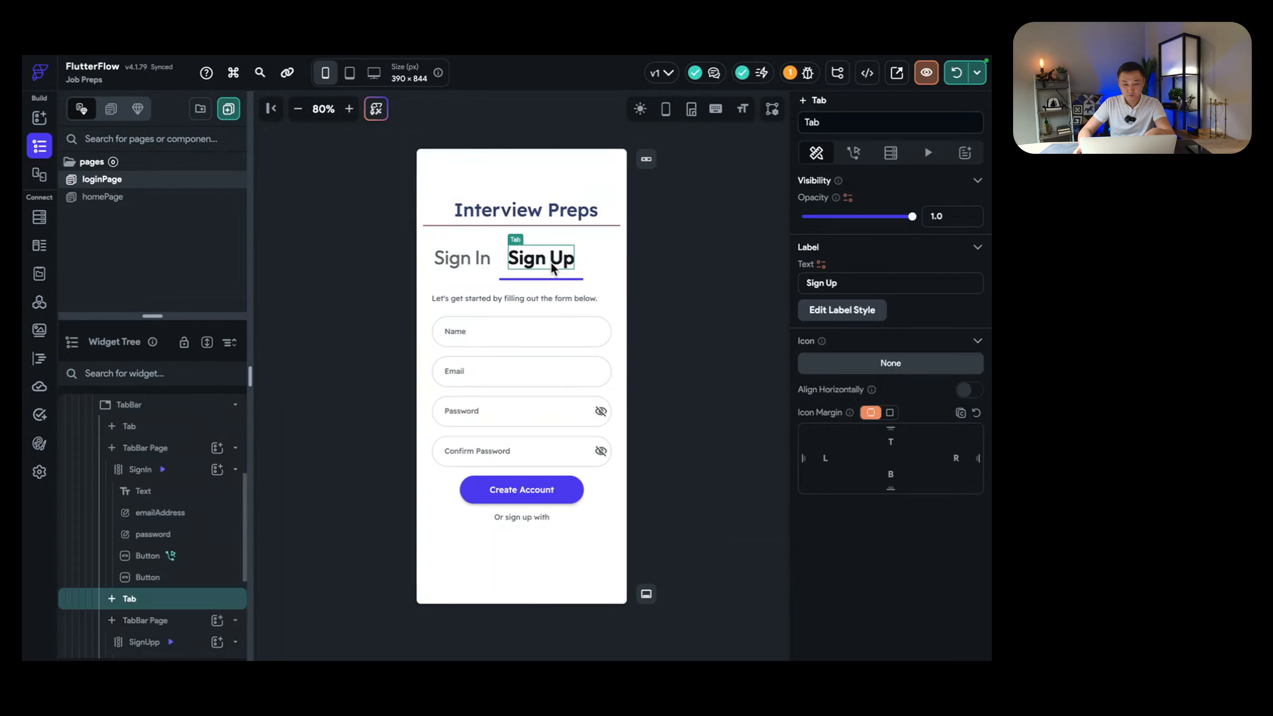
click(545, 497)
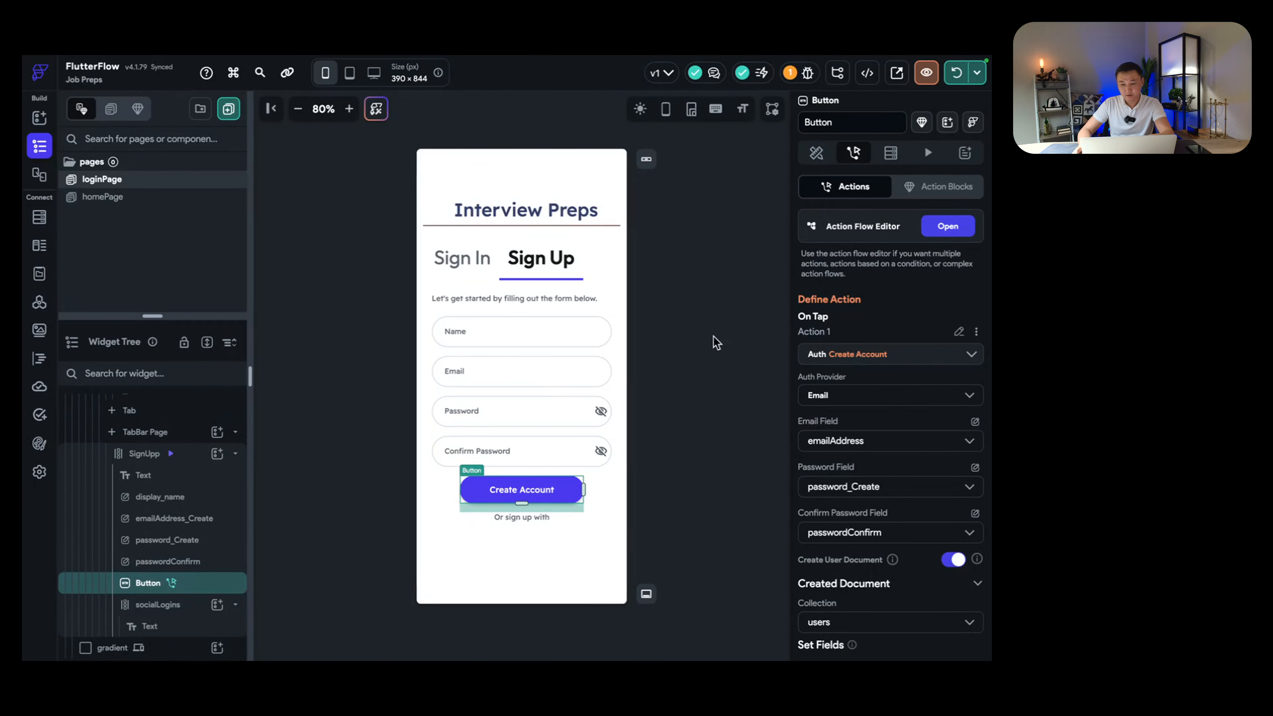
Step: Set the button action's Email Field to emailAddress_Create
click(939, 229)
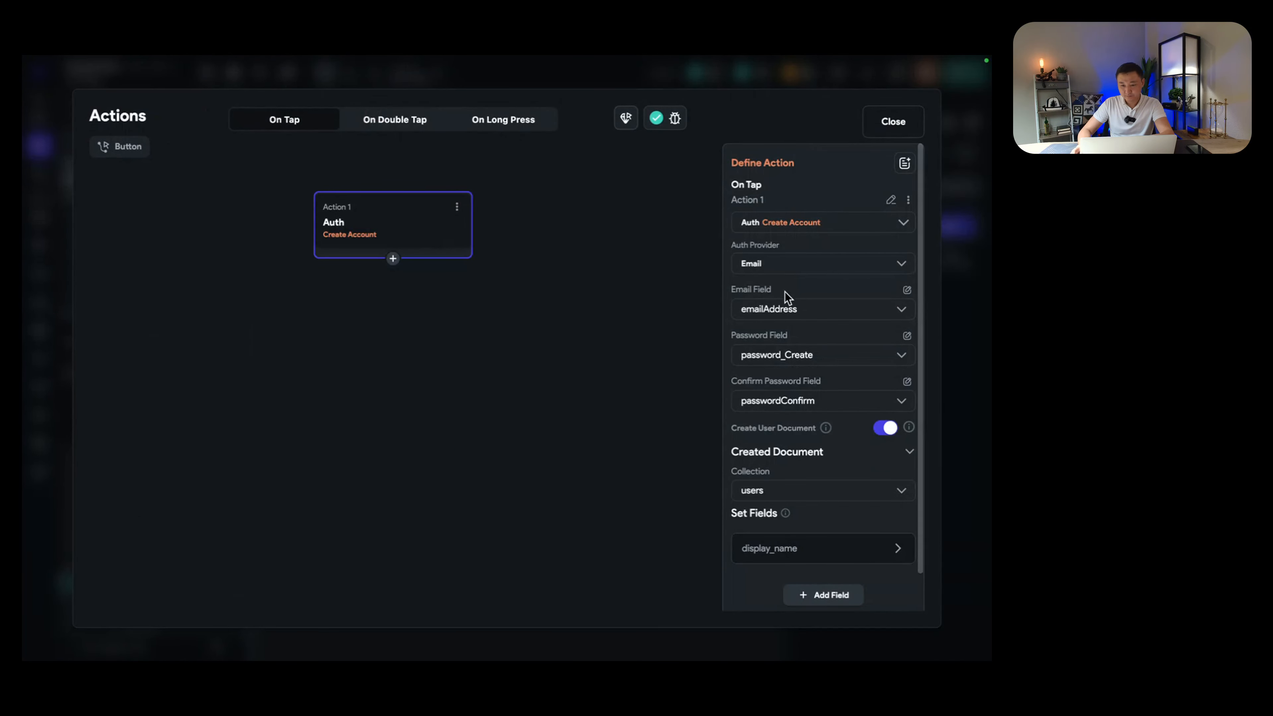
click(874, 314)
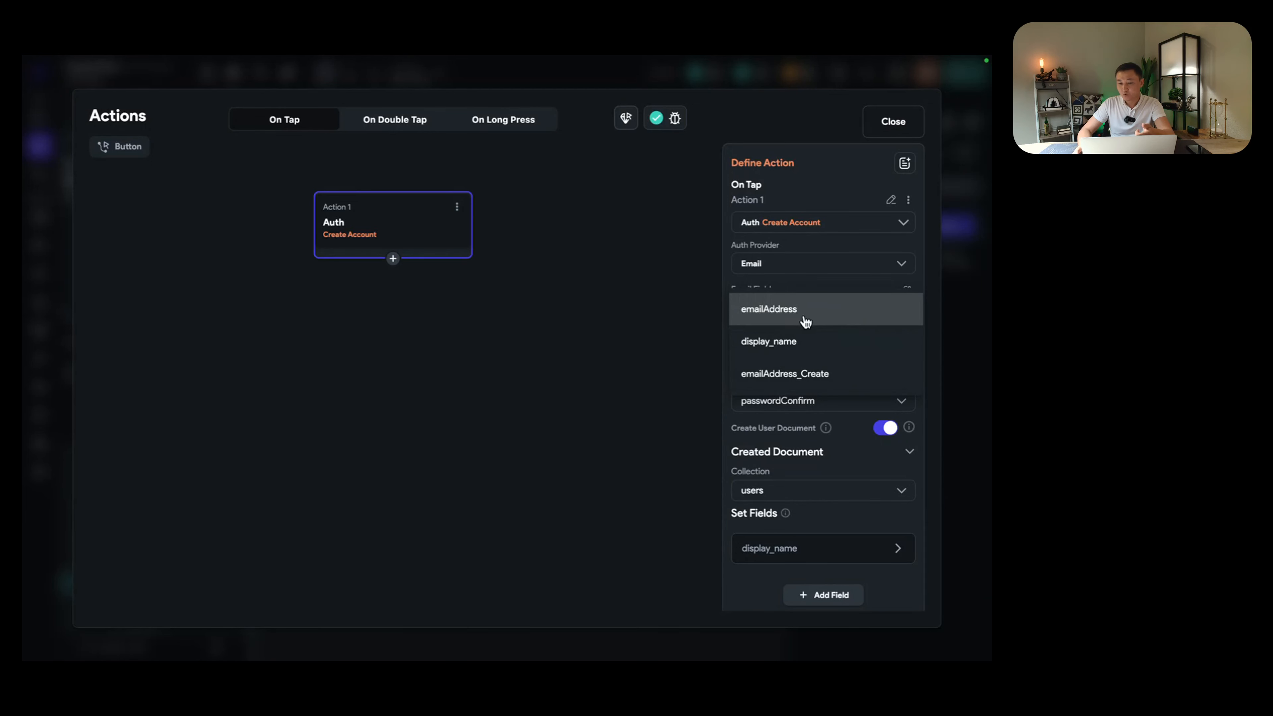
click(800, 376)
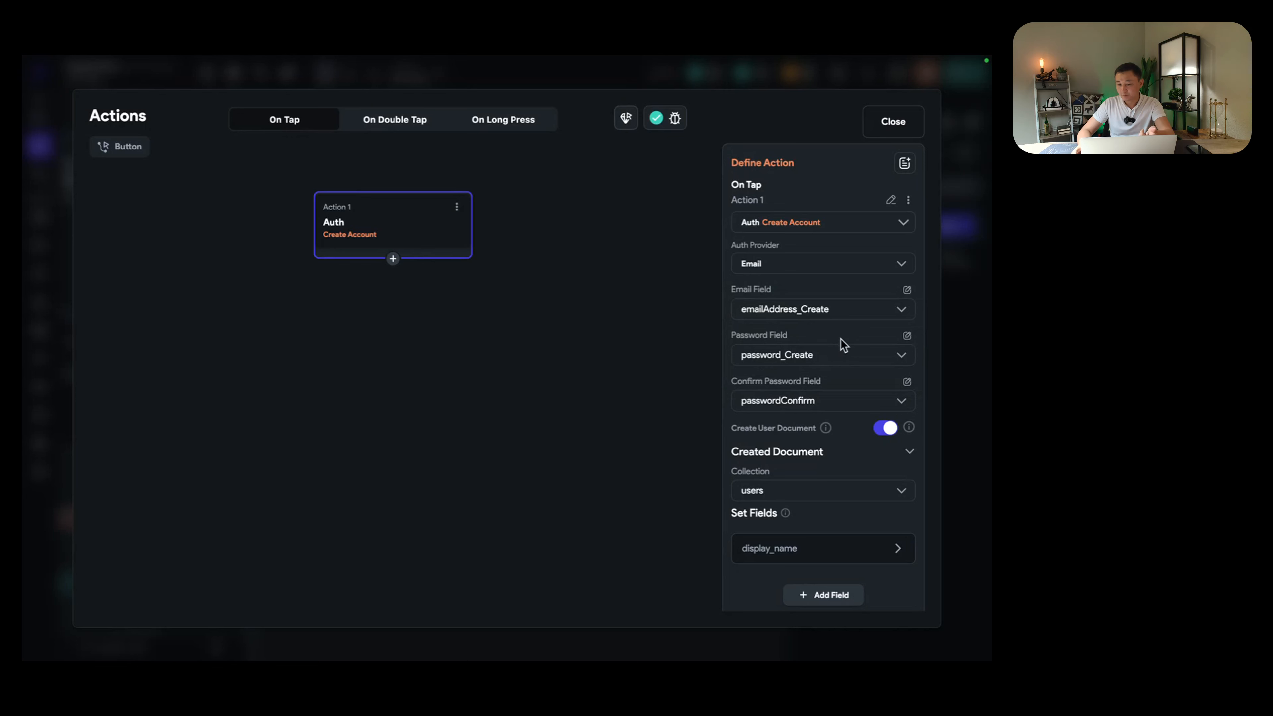
click(877, 127)
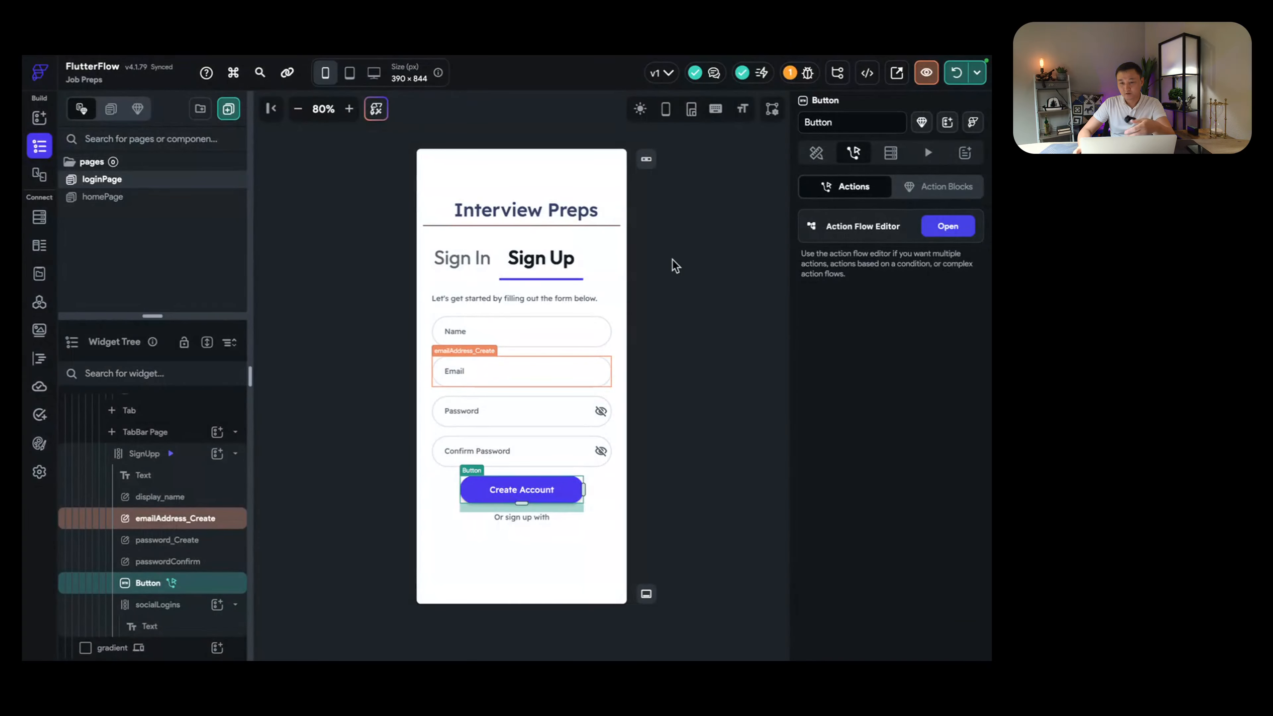
Step: Hot Reload the running app and bring the iOS Simulator to the front
click(954, 75)
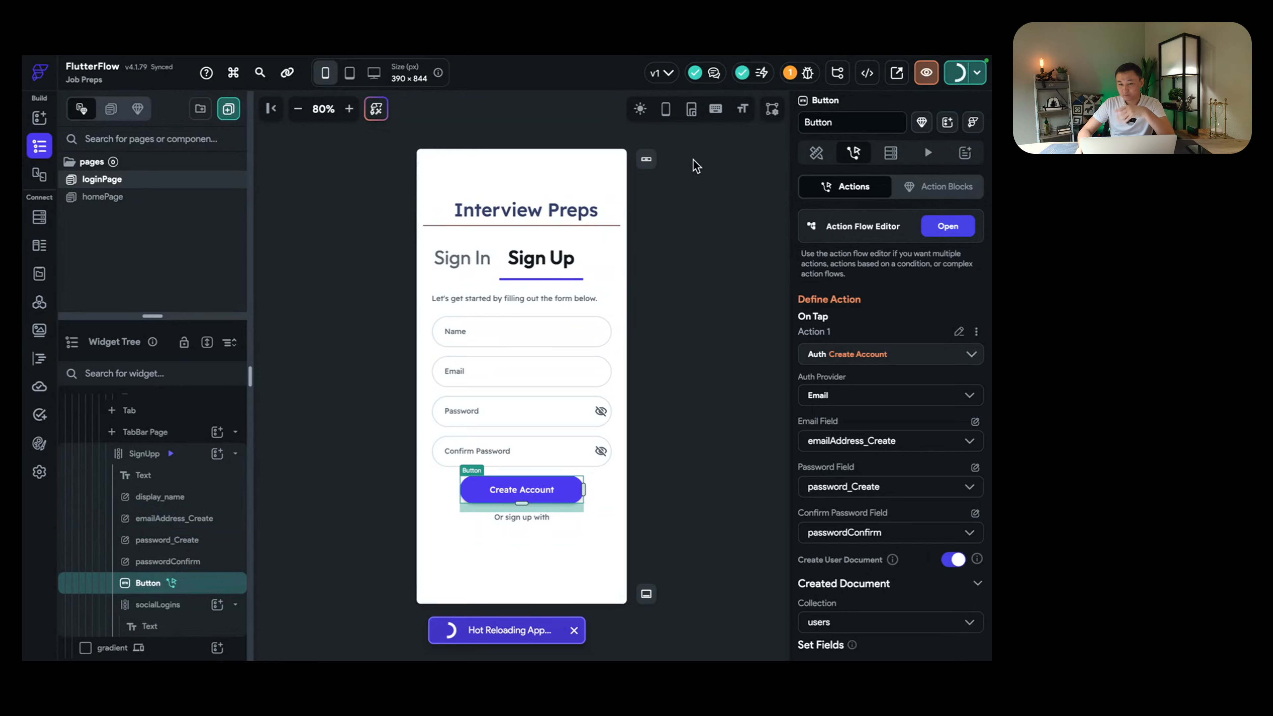
key(ctrl+Left)
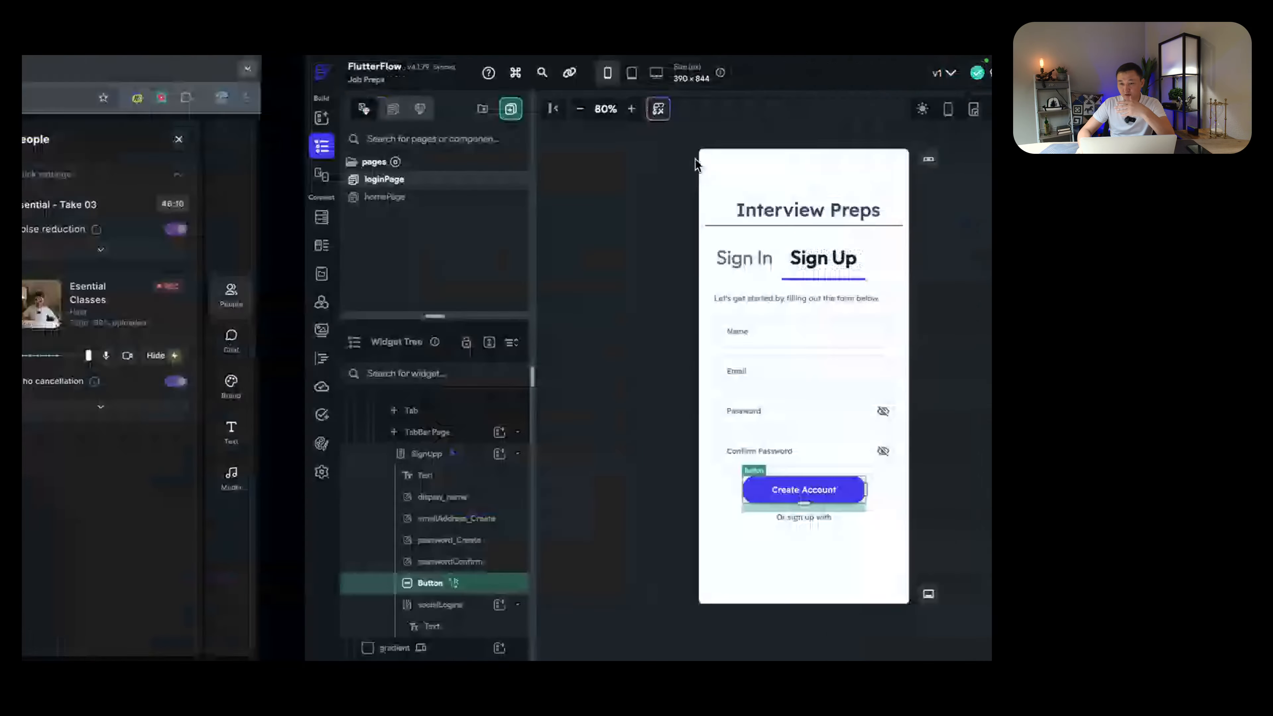
key(ctrl+Left)
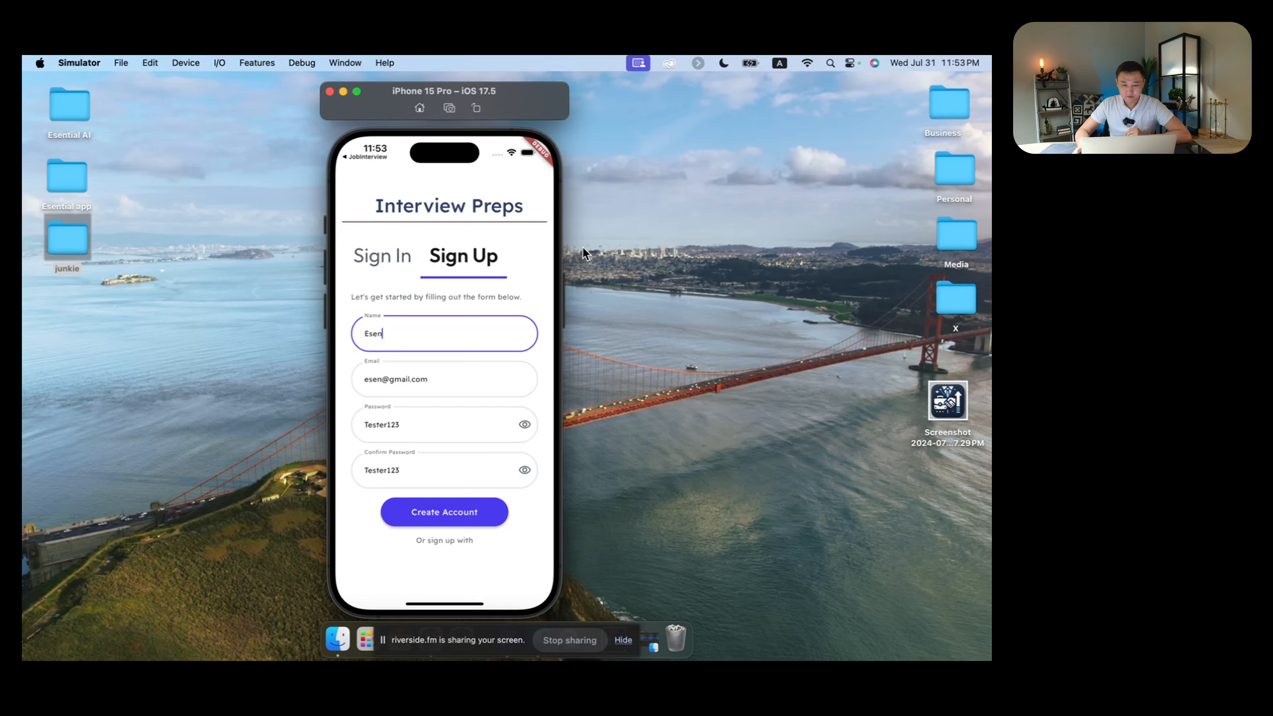
Step: In the simulator, switch from the Sign In form back to Sign Up and submit Create Account to register the test user
key(ctrl+Right)
key(ctrl+Right)
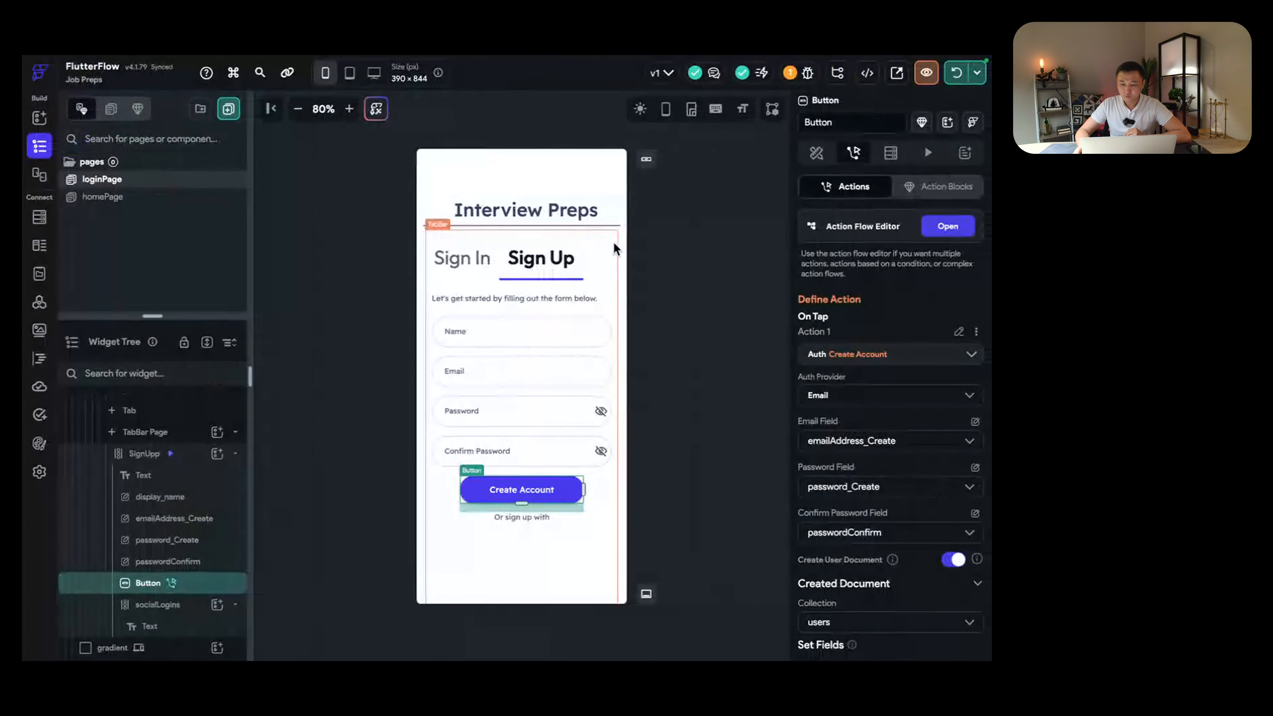
key(ctrl+Left)
key(ctrl+Left)
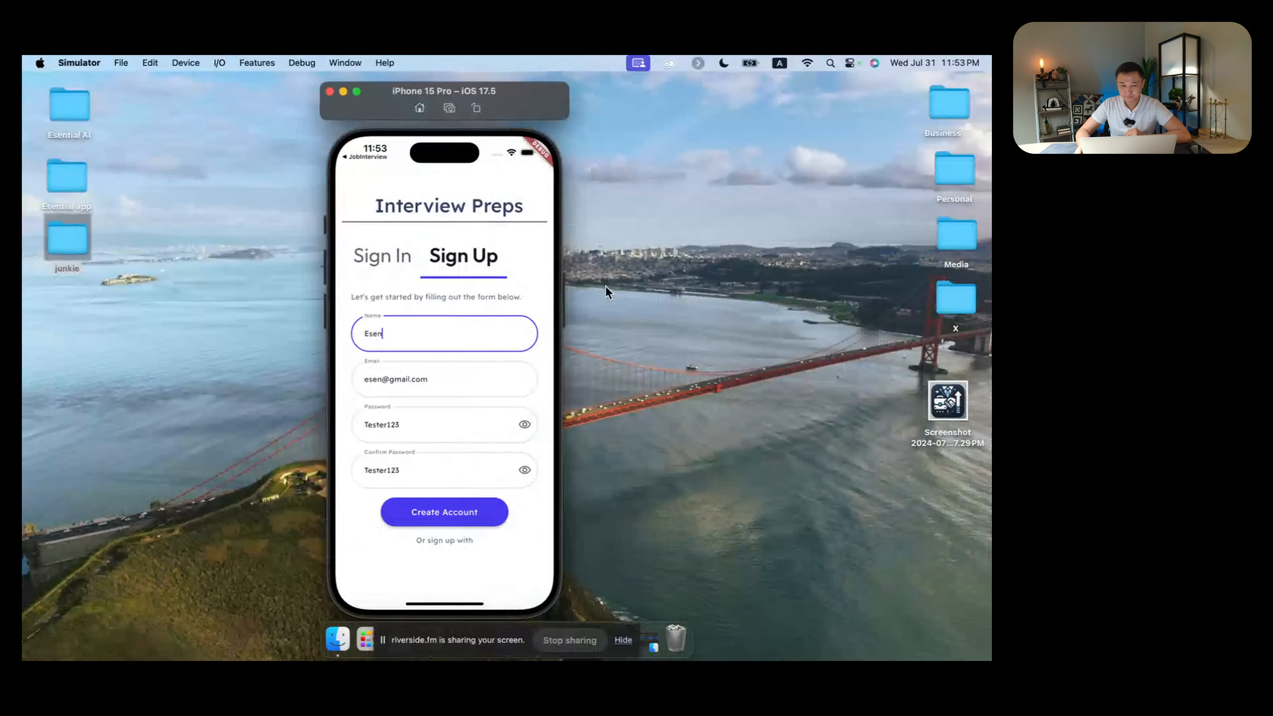
click(382, 260)
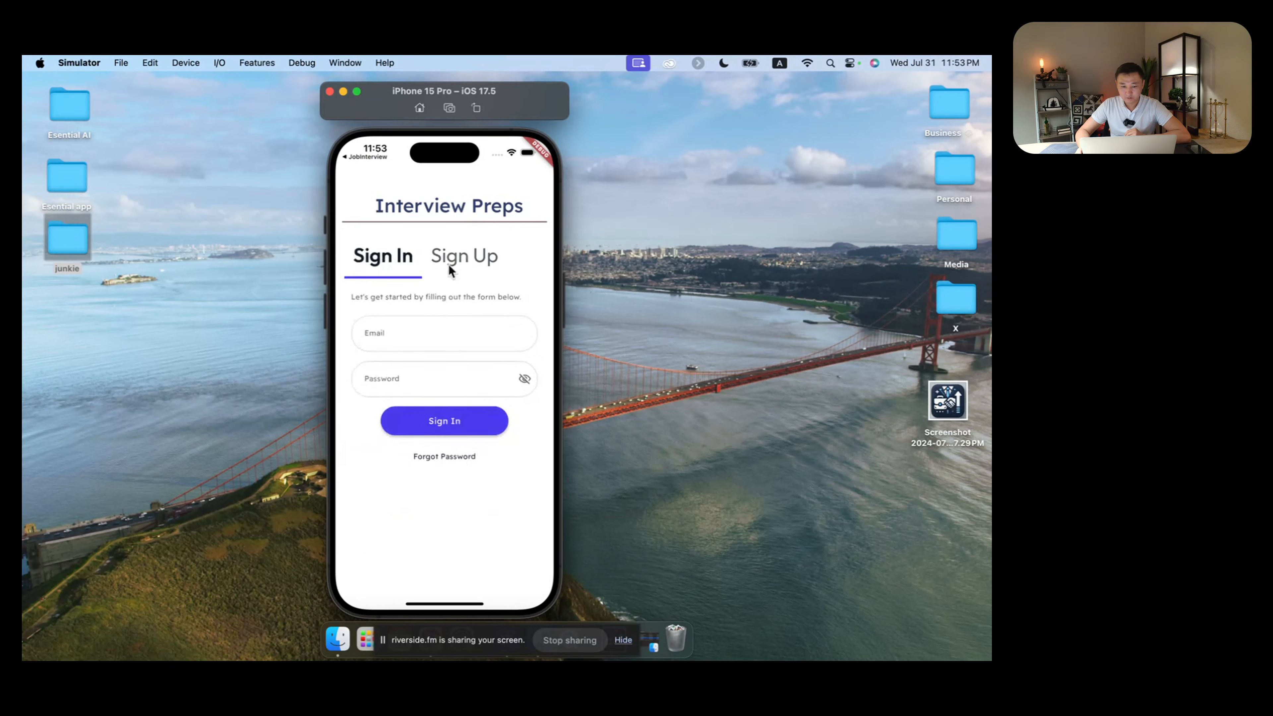
click(471, 259)
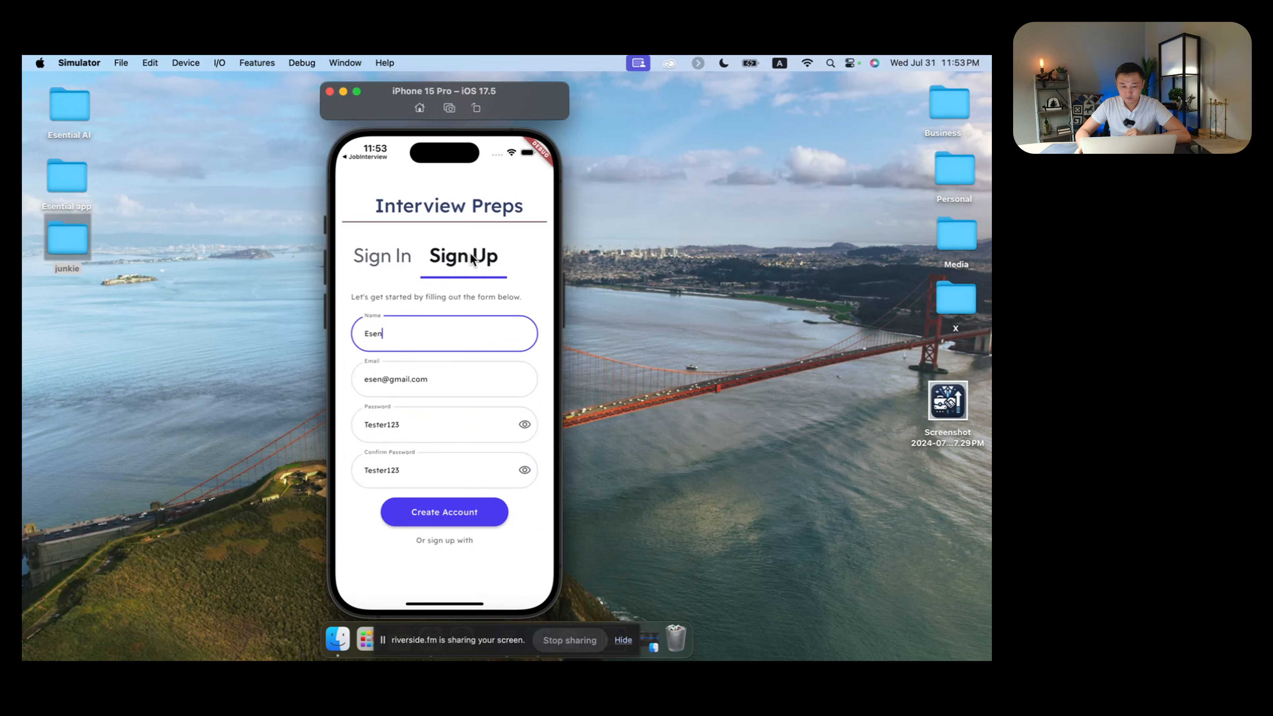
click(454, 511)
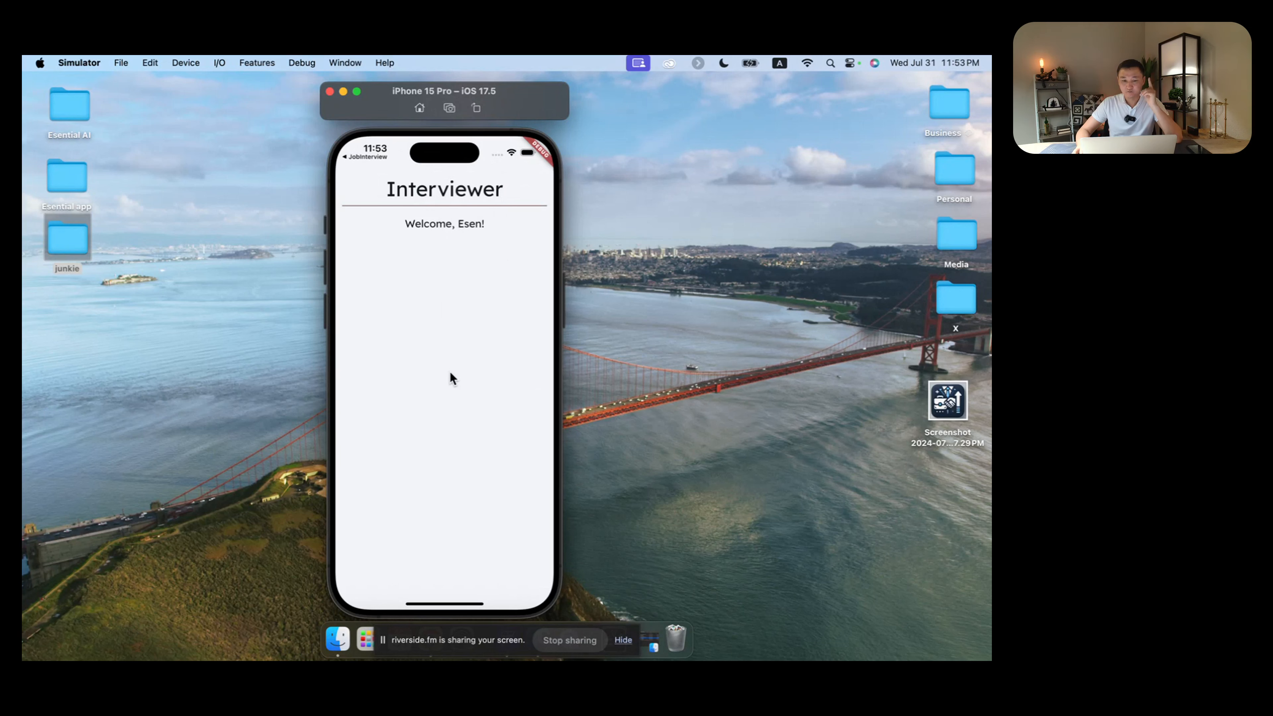
Step: Move across desktop spaces past FlutterFlow to the Firebase console's Job Preps project settings
key(ctrl+Right)
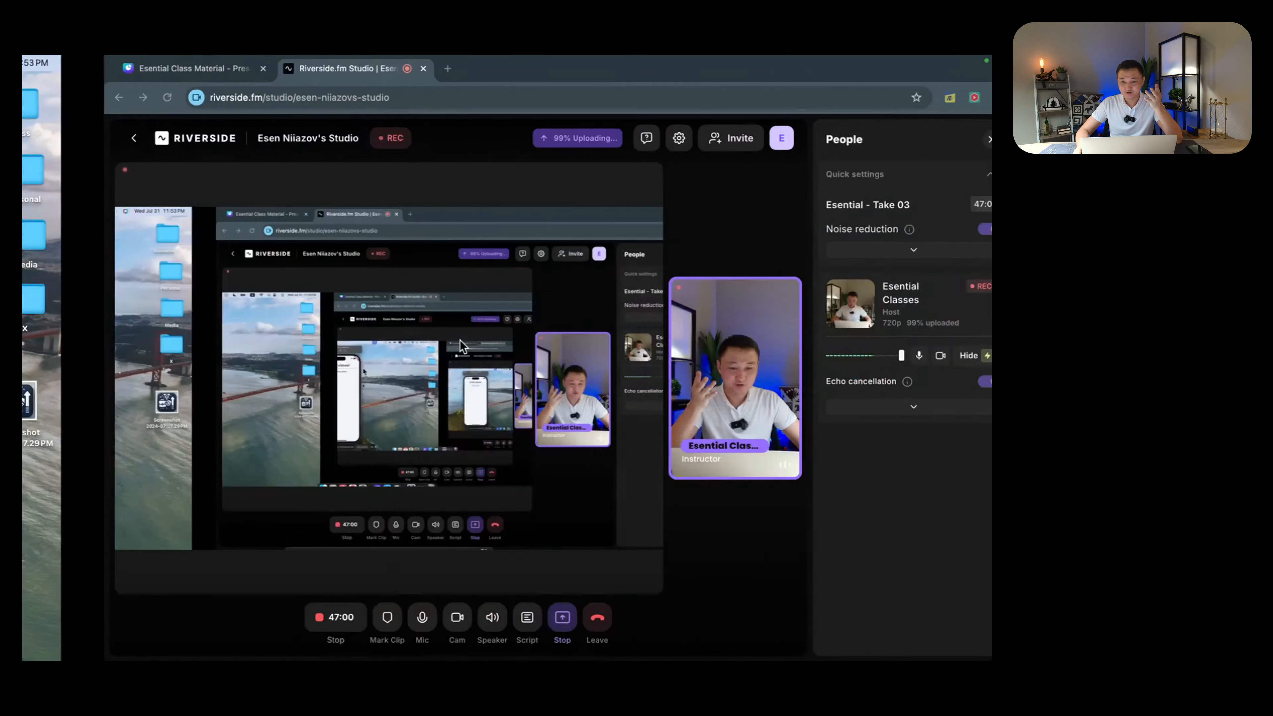
key(ctrl+Right)
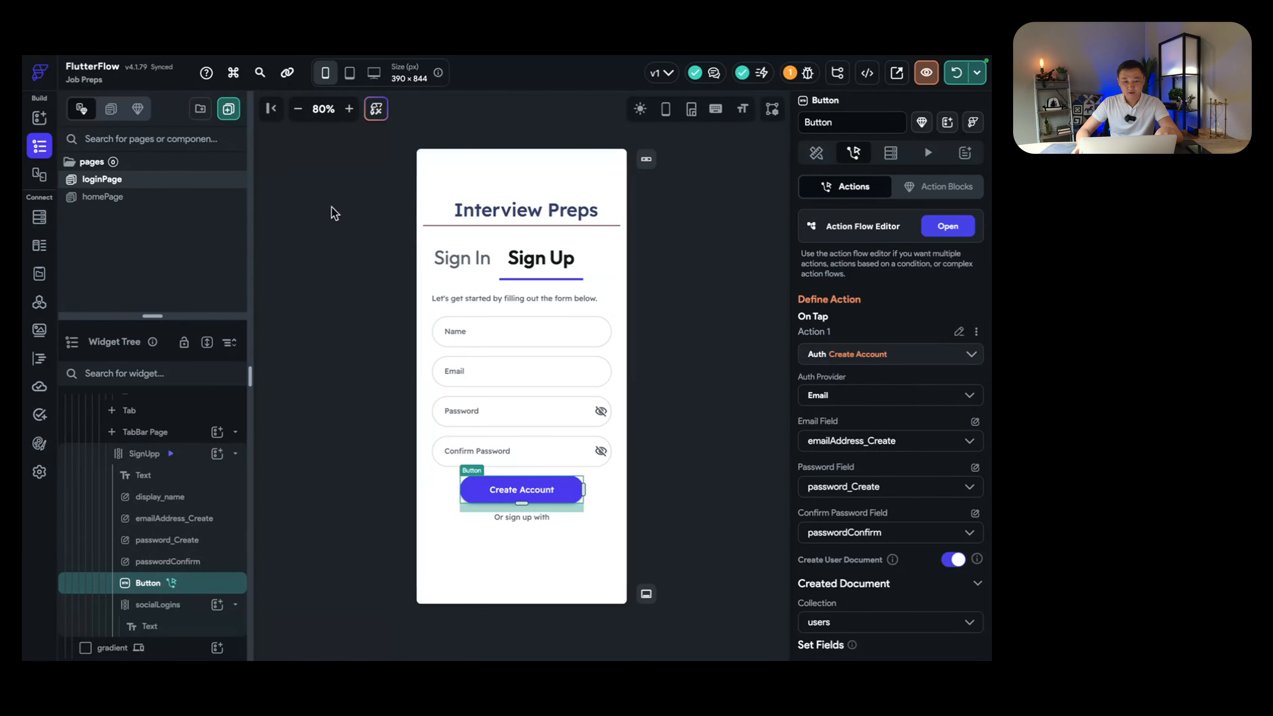
key(ctrl+Right)
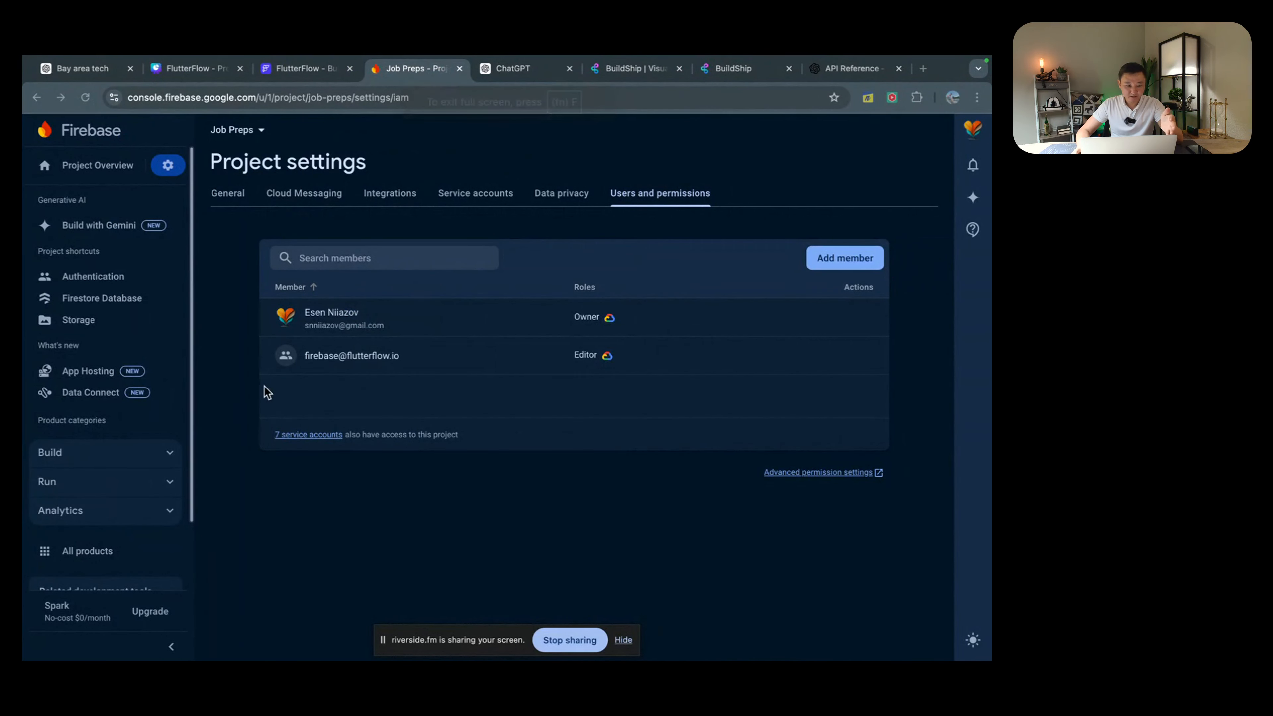
Step: Check the new user document in Firestore Database, then head back toward FlutterFlow
click(100, 304)
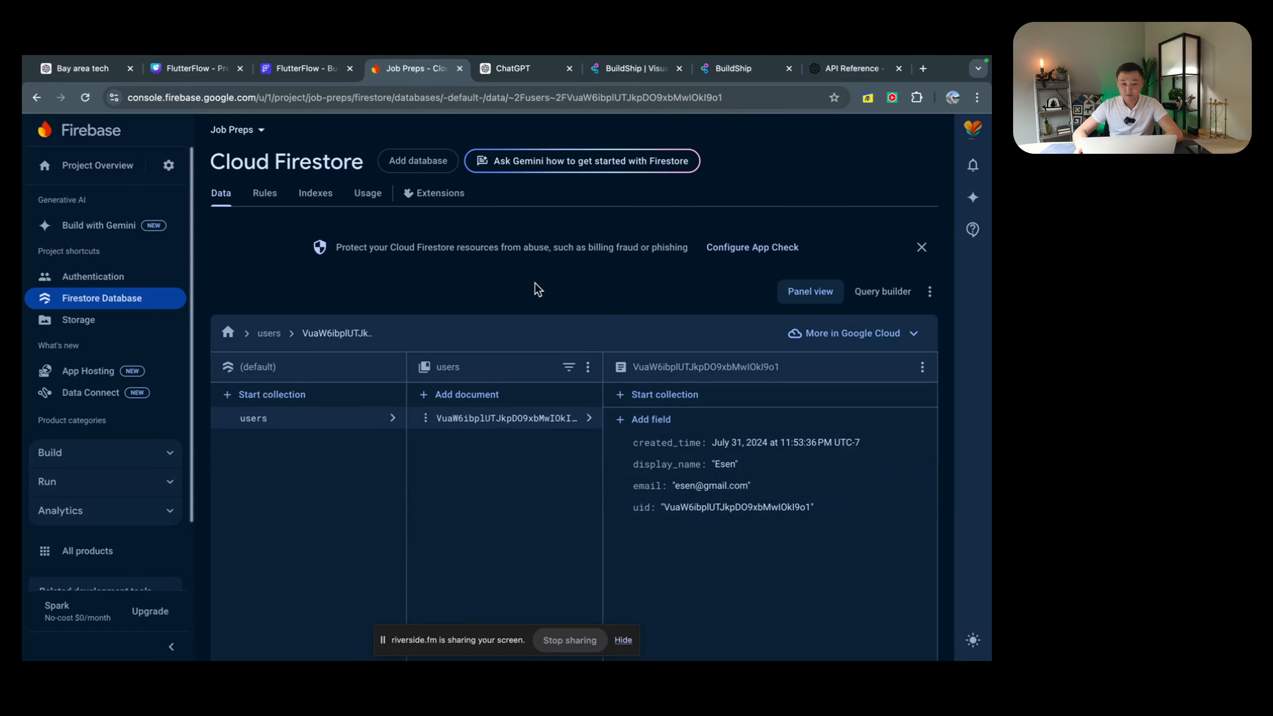
key(ctrl+Left)
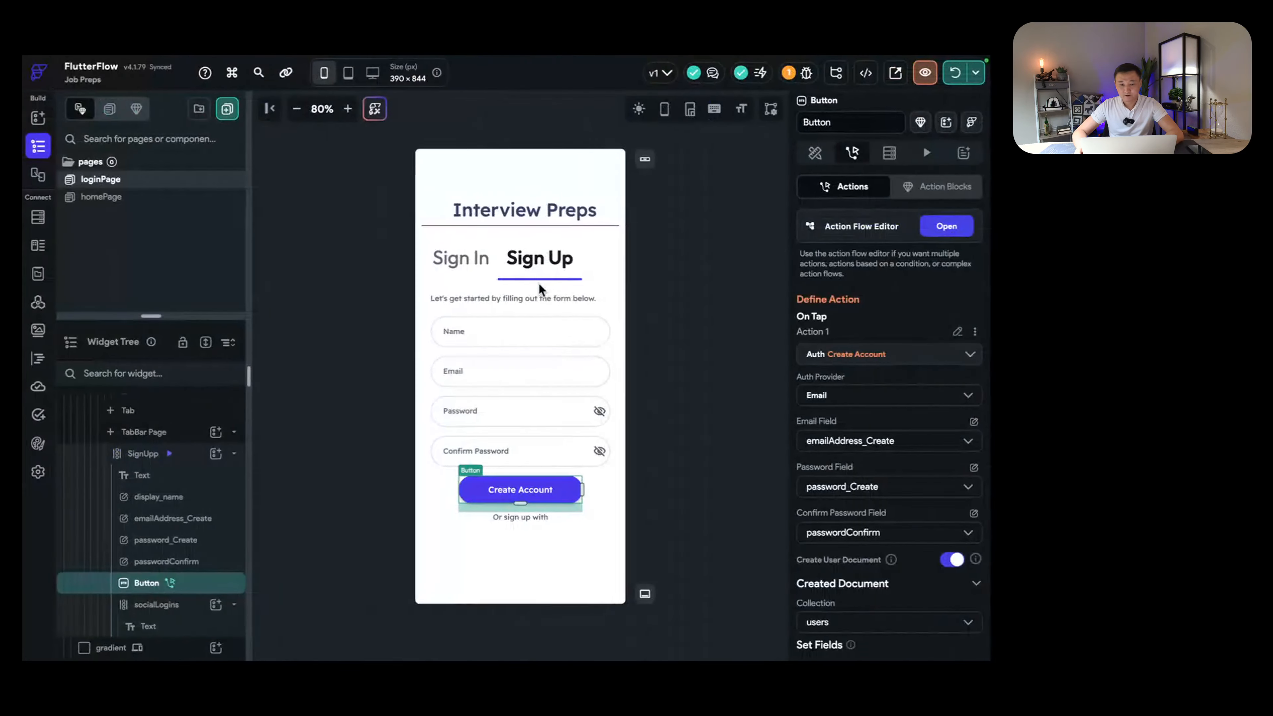
Step: Look over the simulator and the class material slides, then return to FlutterFlow
key(ctrl+Left)
key(ctrl+Left)
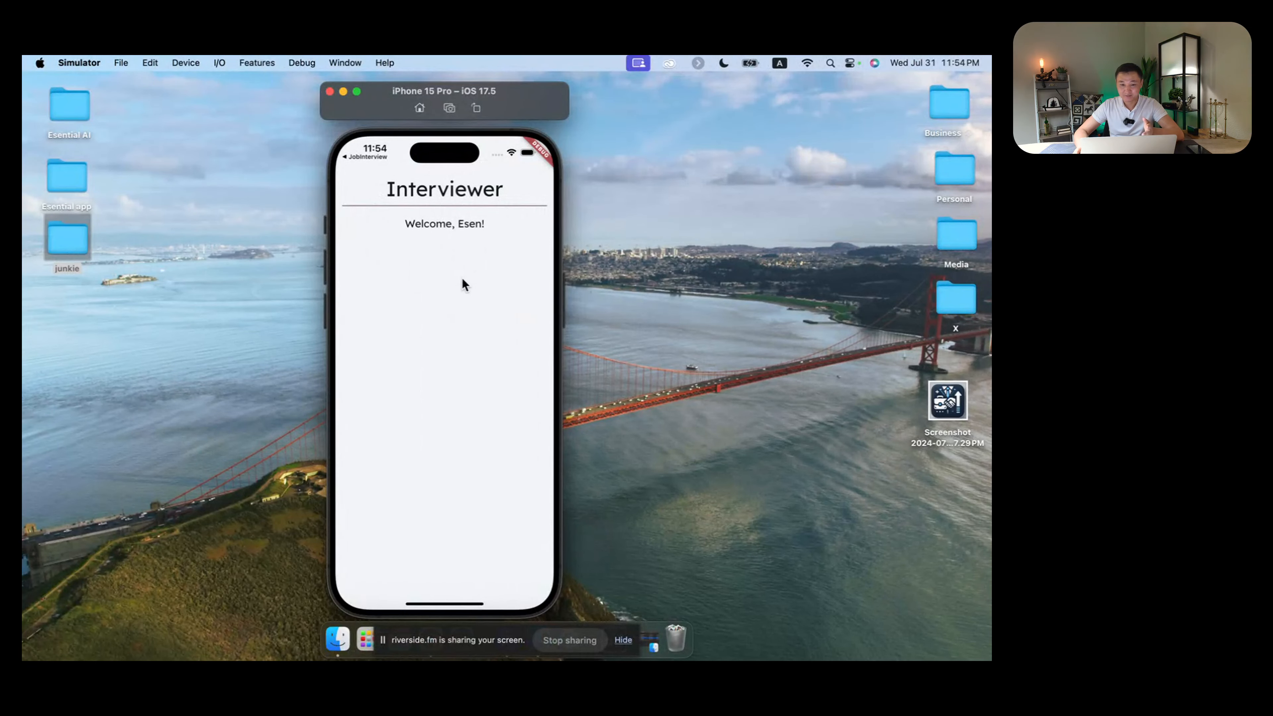
key(ctrl+Right)
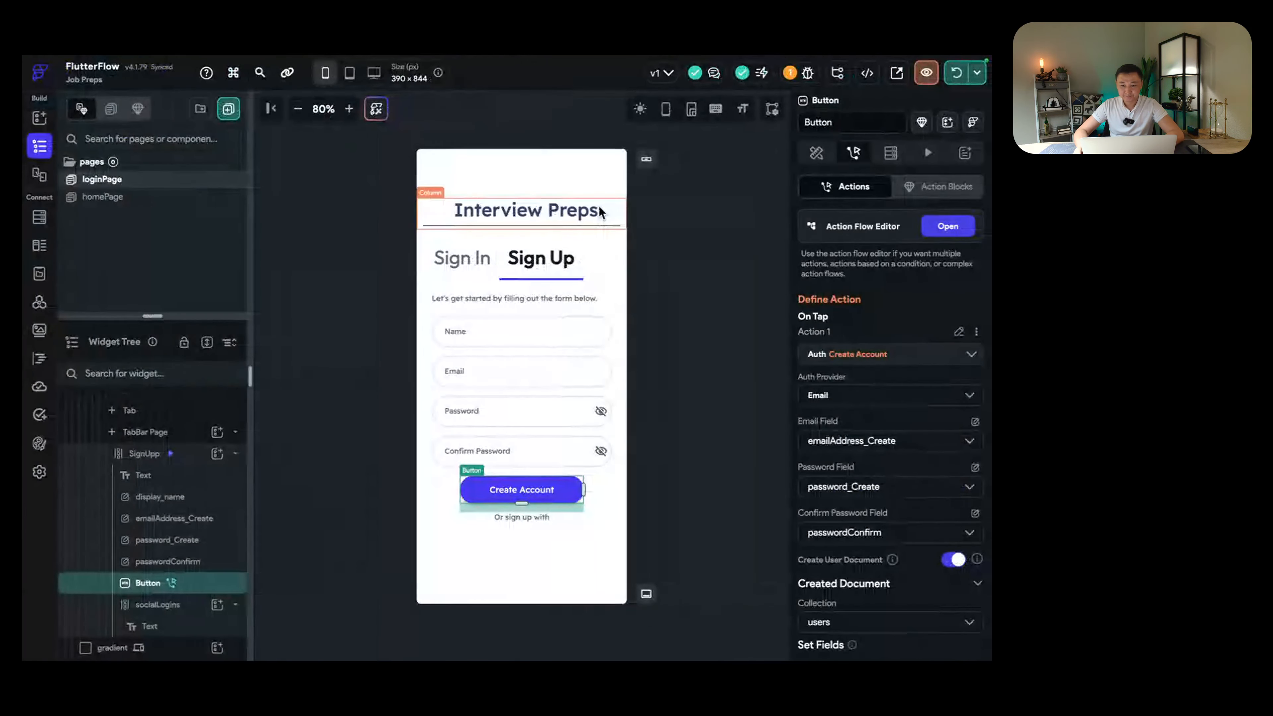
key(ctrl+Left)
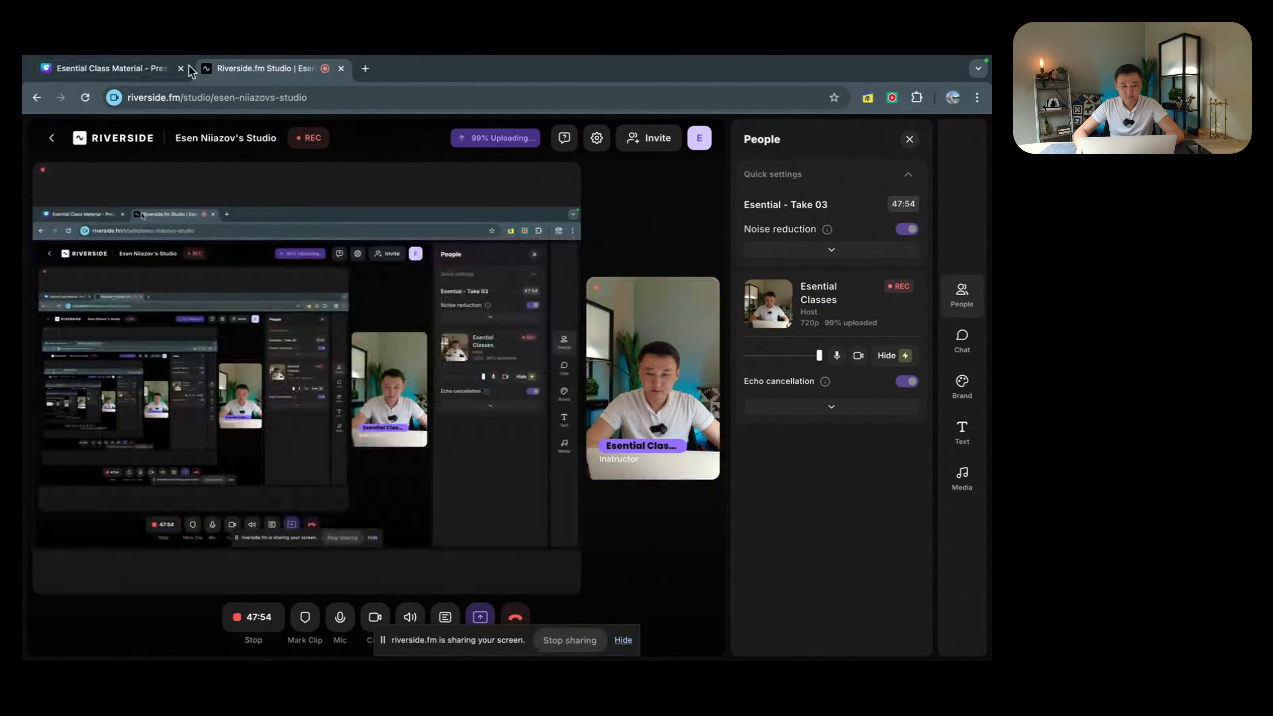
click(142, 69)
key(ctrl+Right)
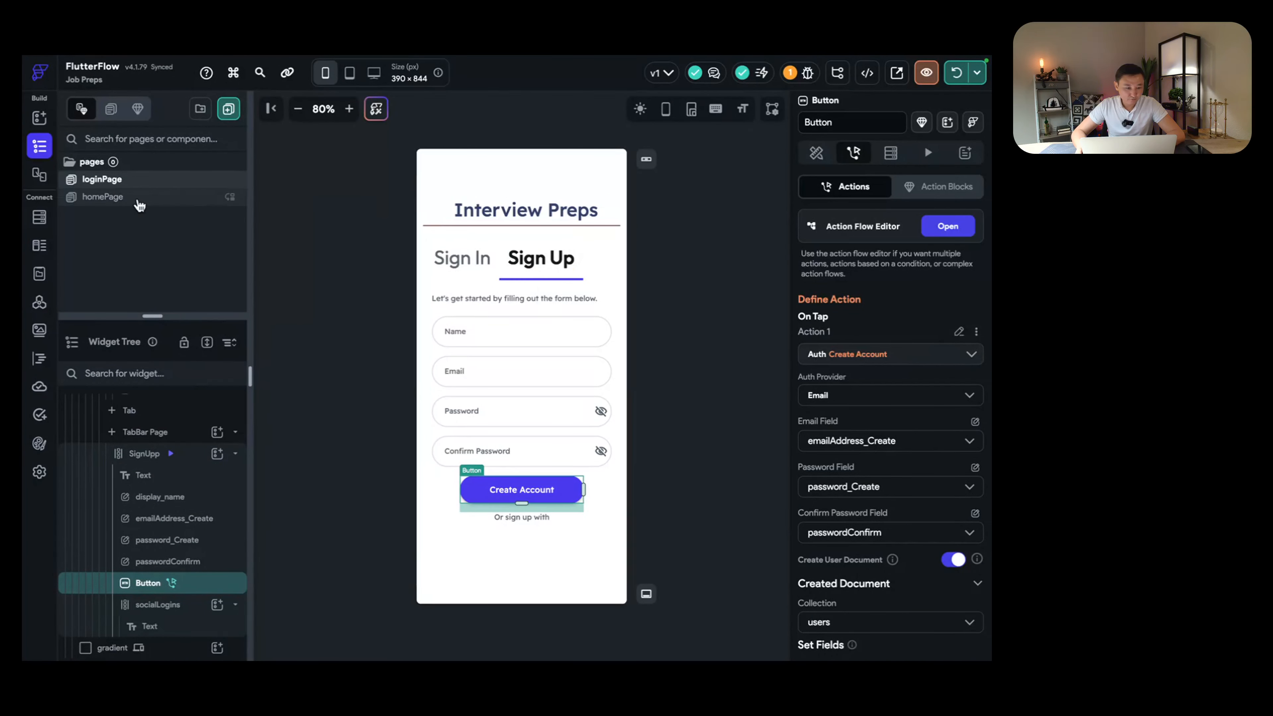
Step: Open homePage and inspect its Interviewer heading and Welcome greeting text
click(103, 196)
click(546, 194)
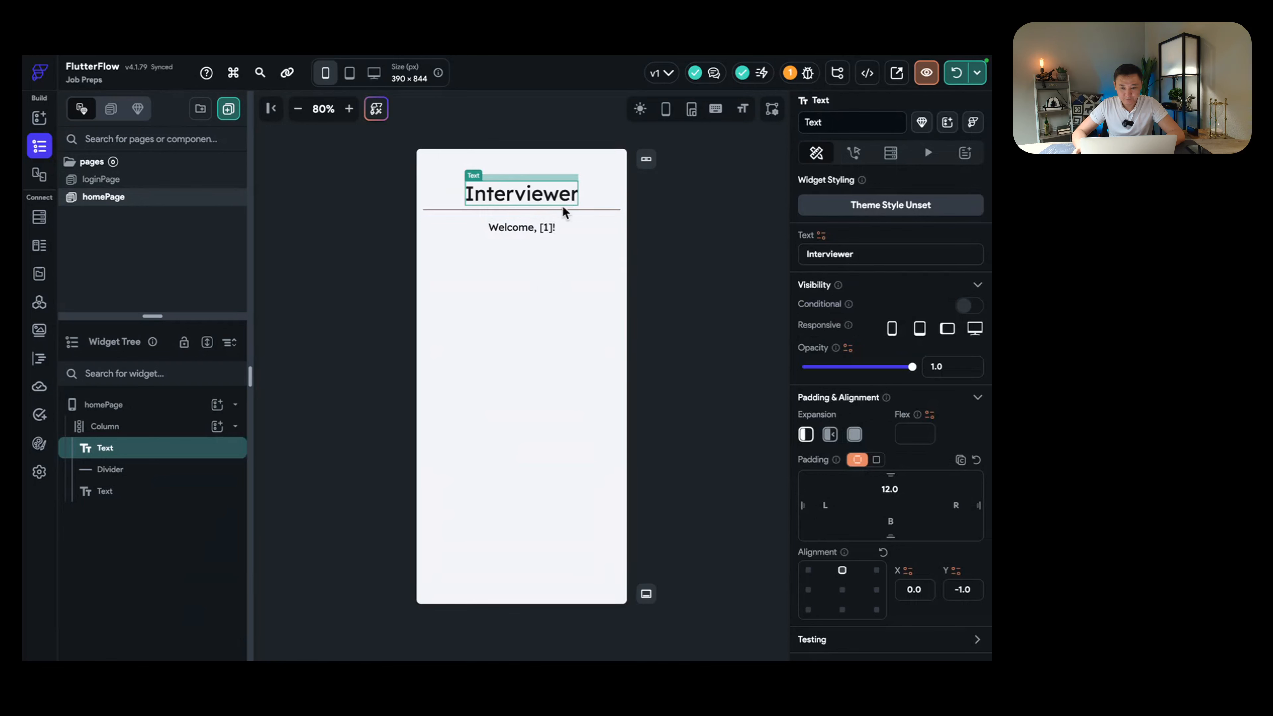
click(547, 227)
click(492, 201)
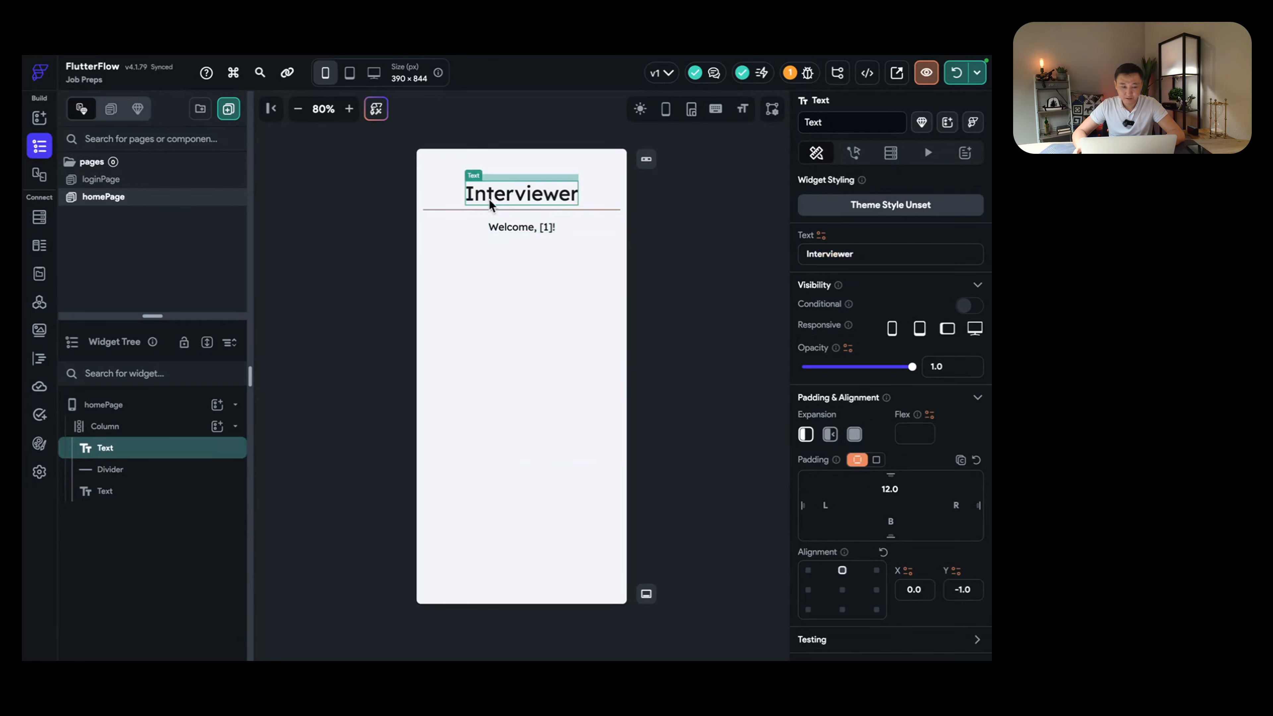
Step: Review the main Column's heading, divider and greeting, then open its add-child widget list
click(216, 427)
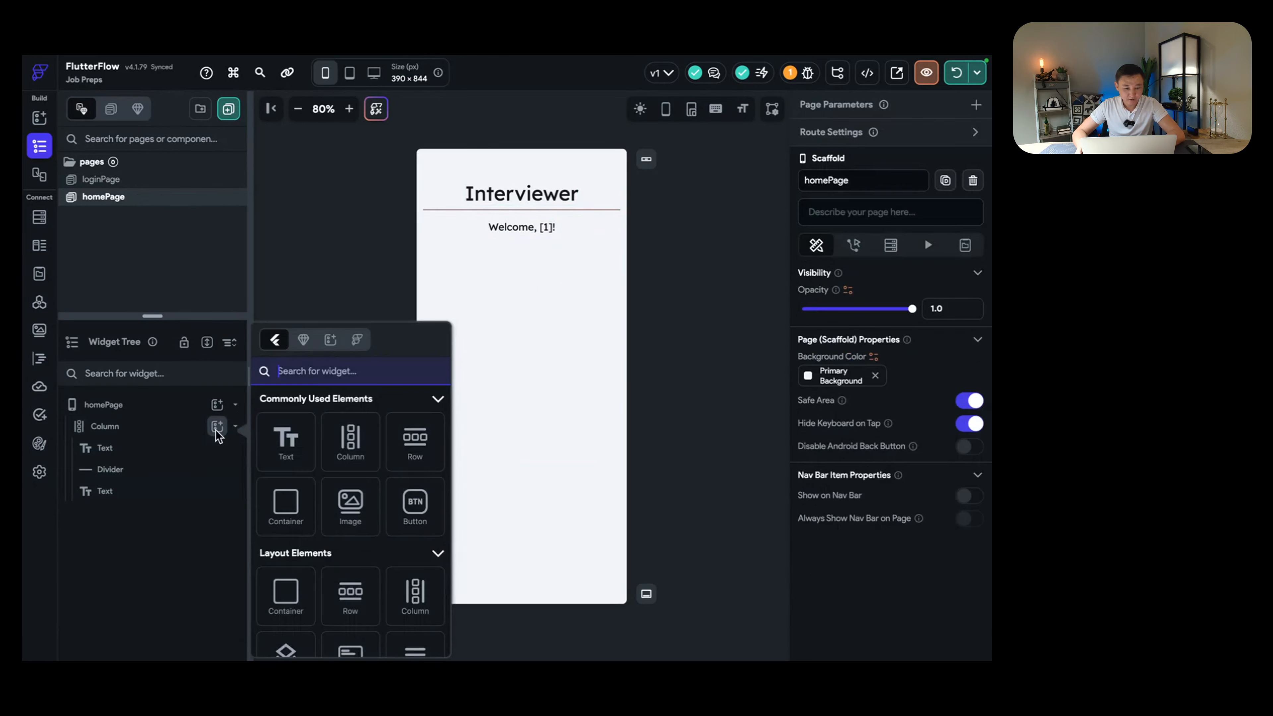
click(125, 431)
click(123, 429)
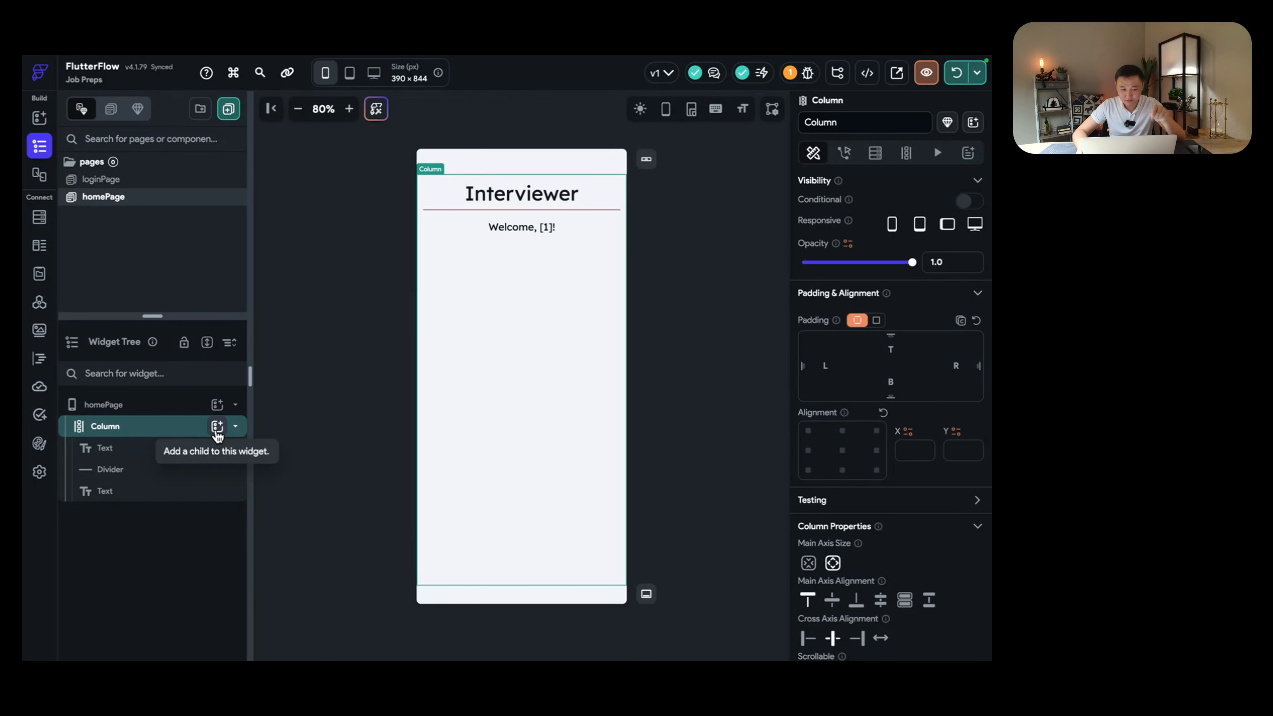
click(170, 451)
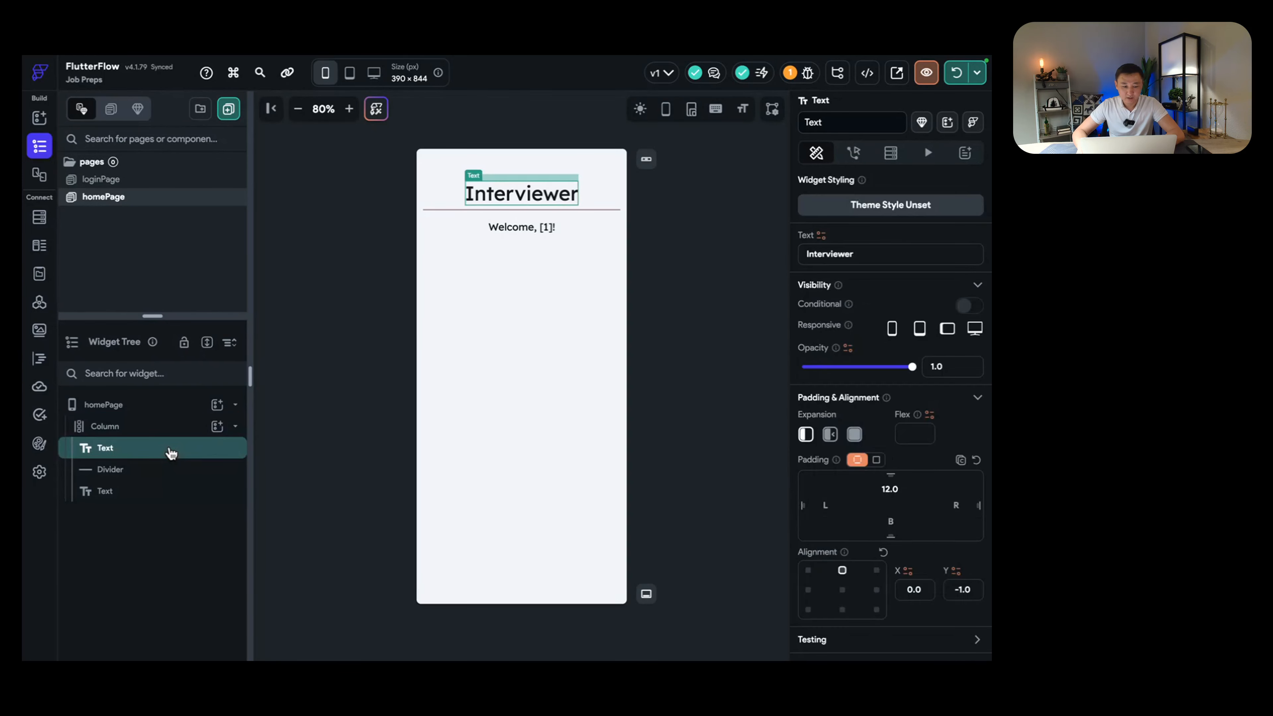
click(157, 472)
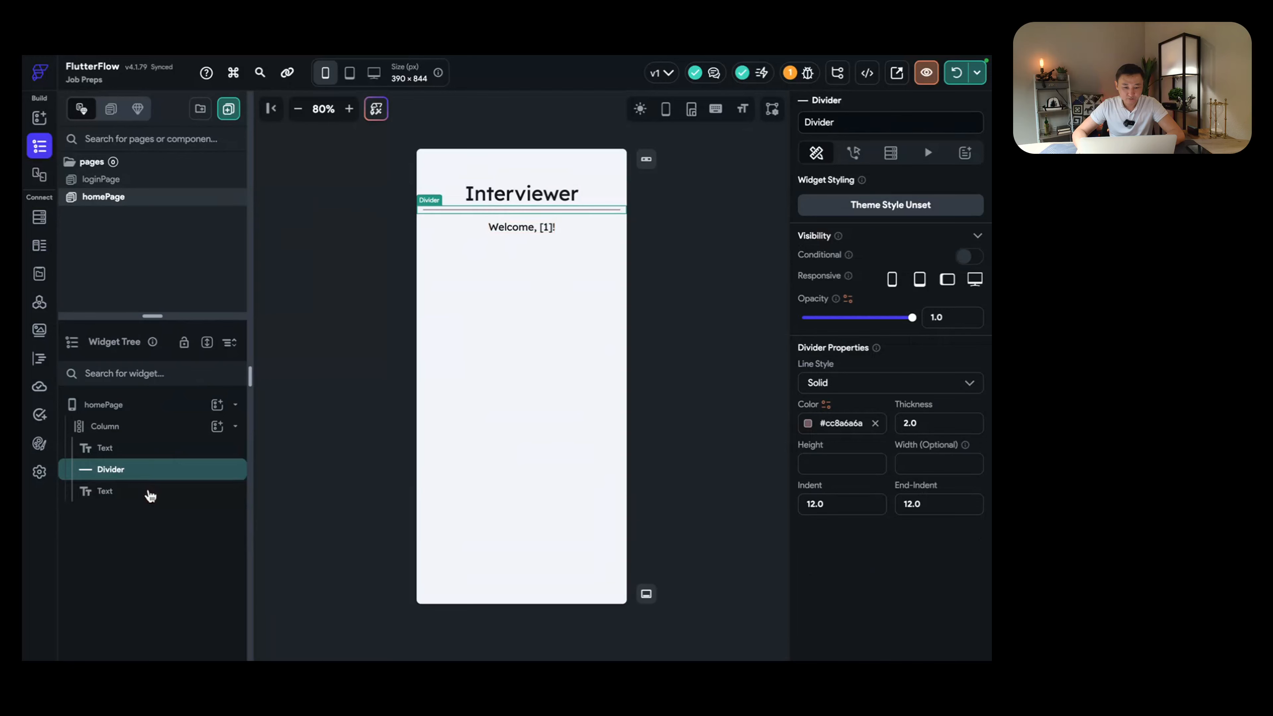
click(150, 494)
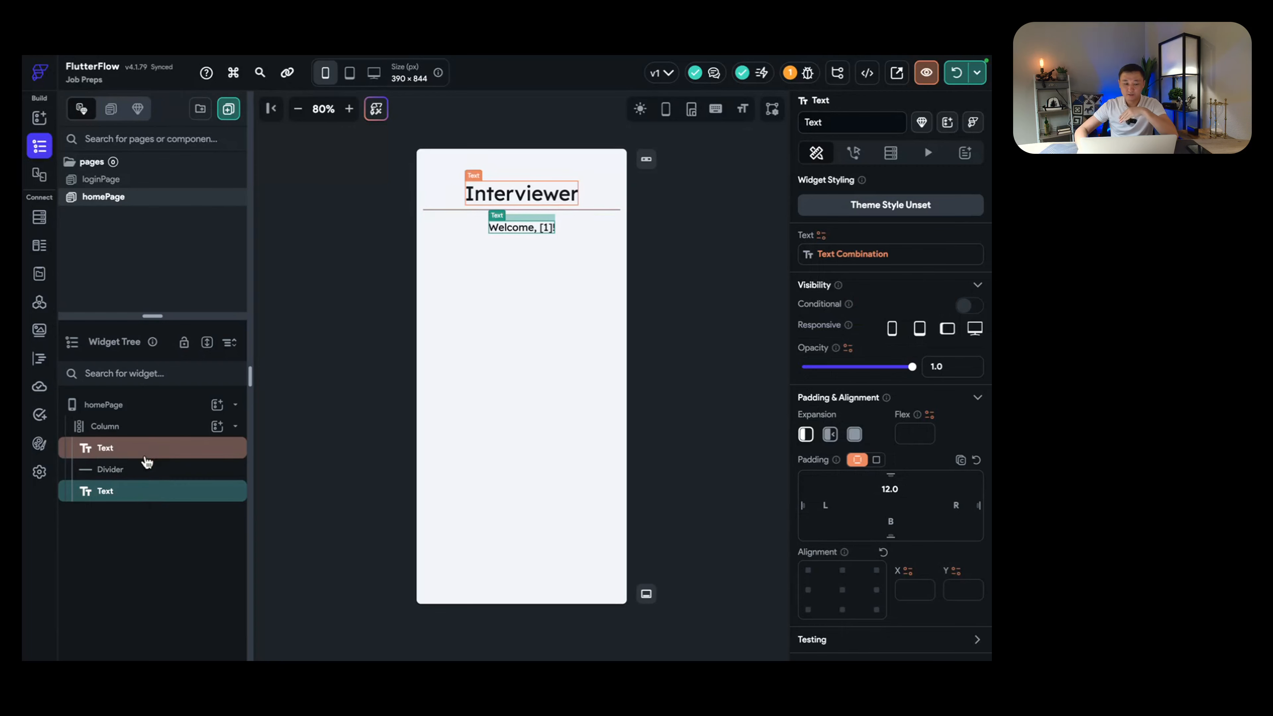
click(128, 430)
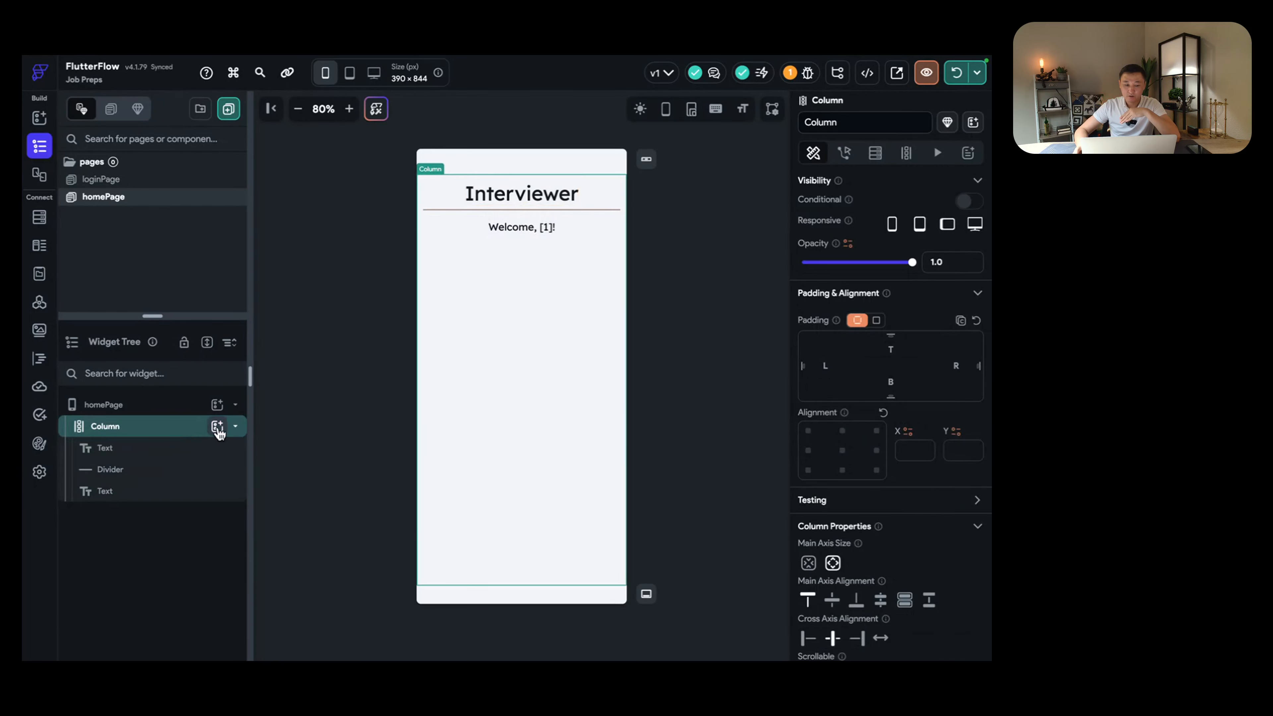
click(217, 425)
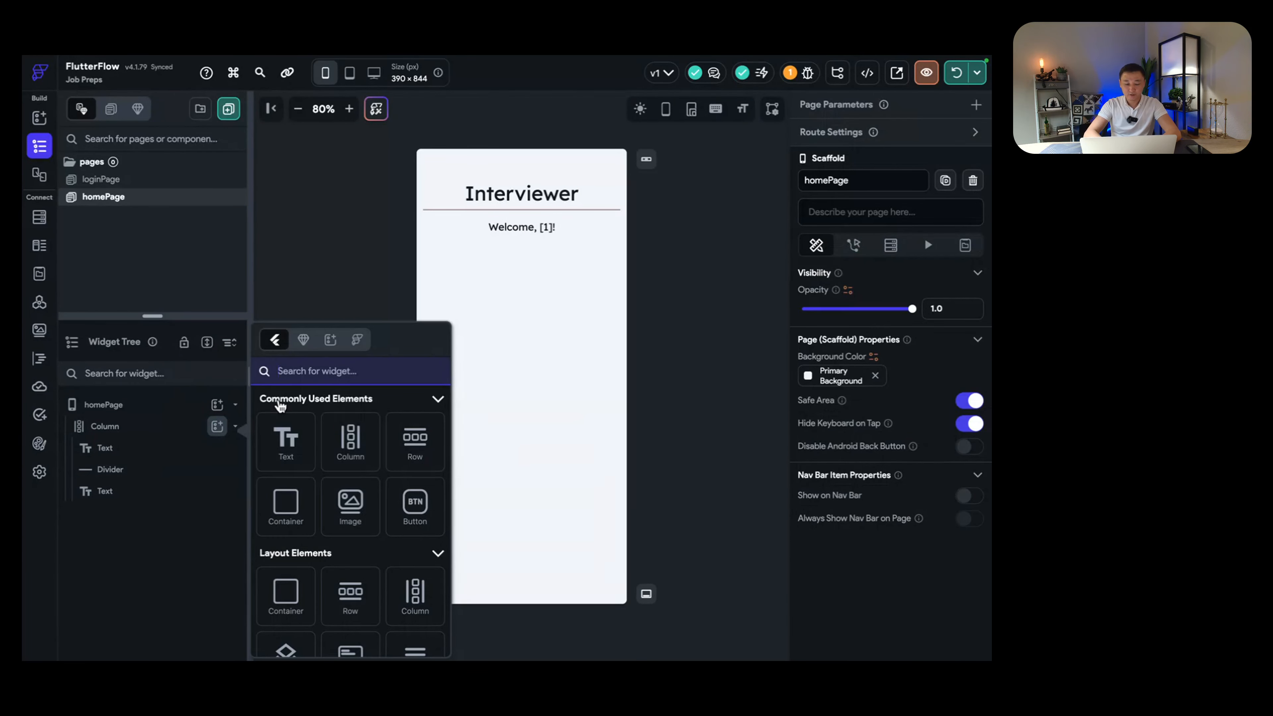
Step: Add an Icon above the Interviewer heading, aligned top-right with right padding 12
text(icon)
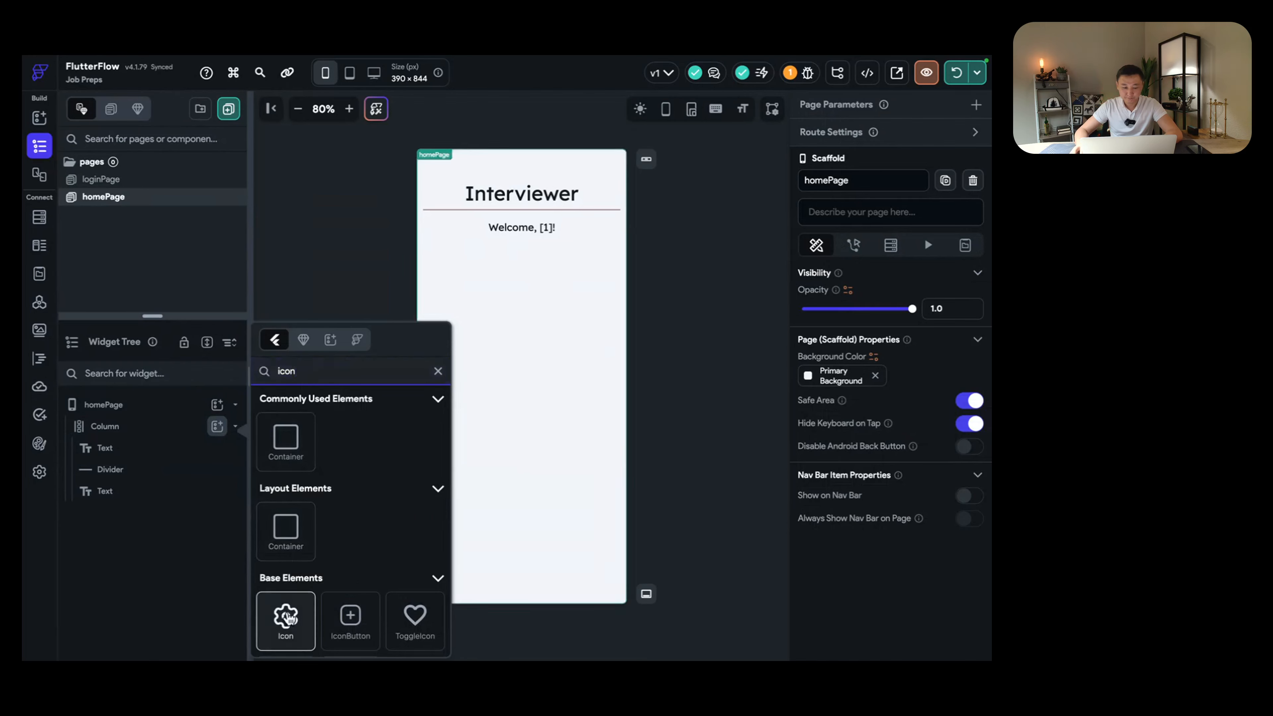
click(288, 618)
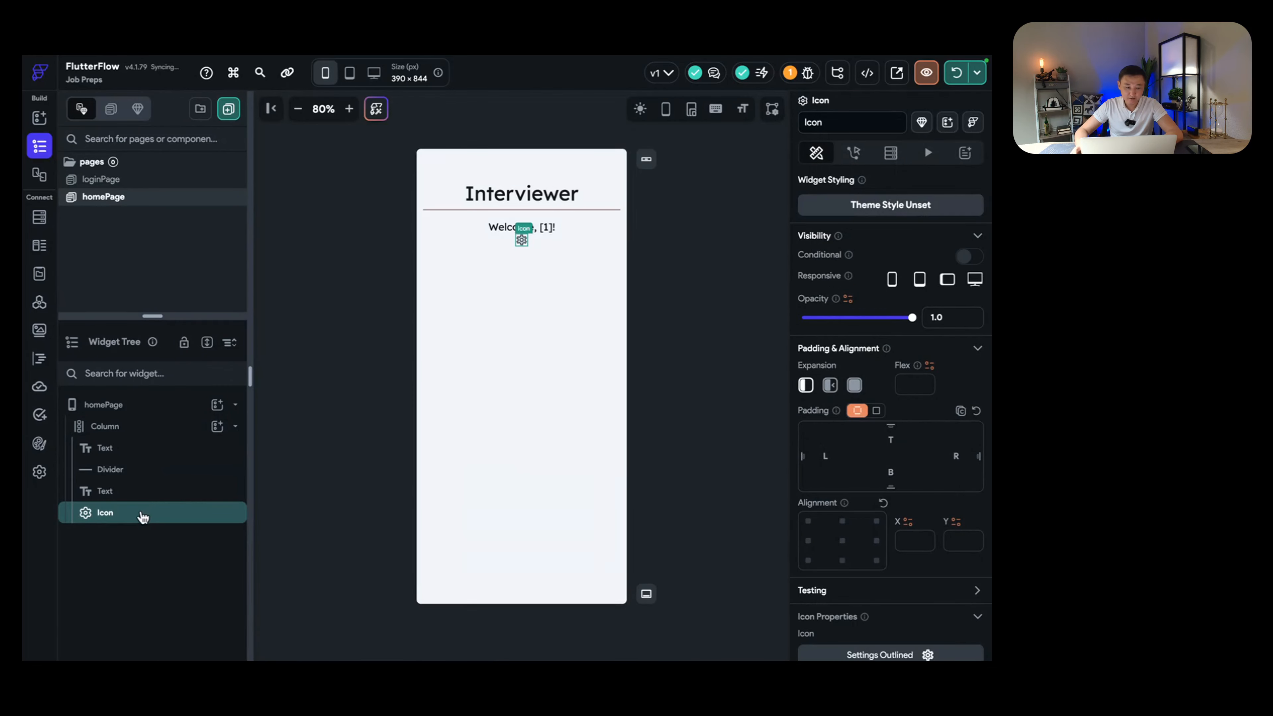
drag(118, 516, 120, 441)
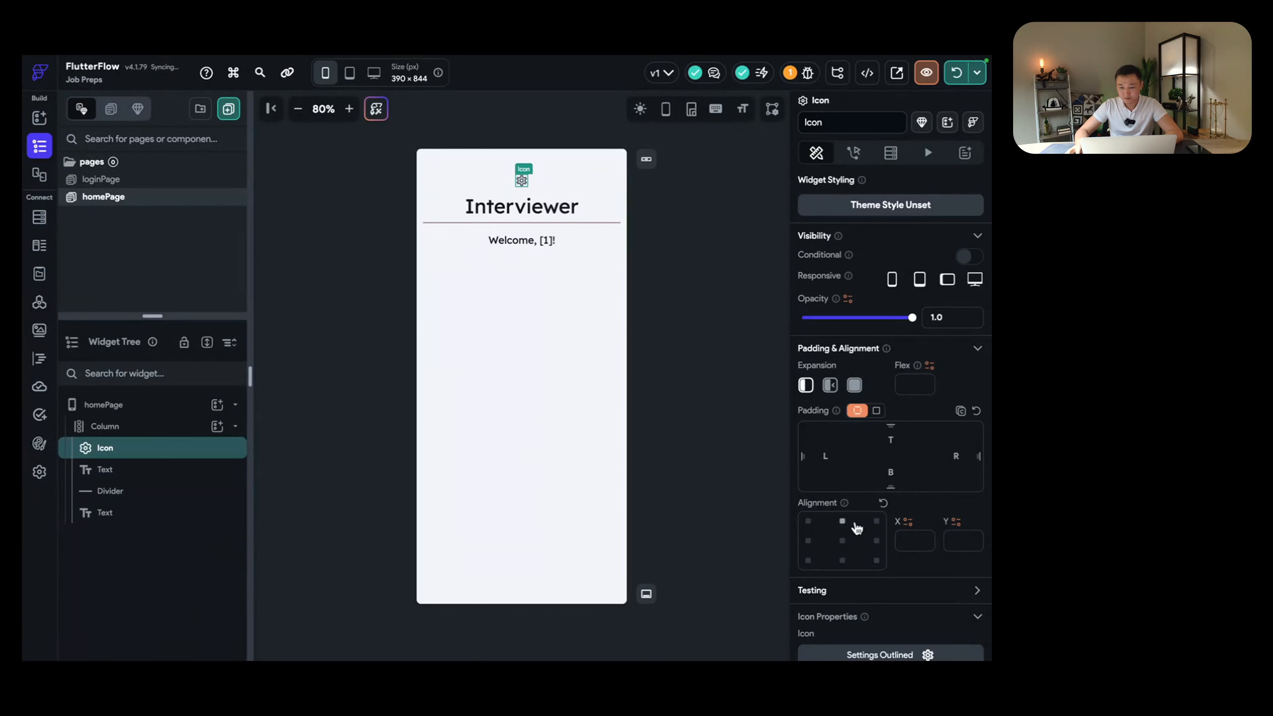
click(876, 522)
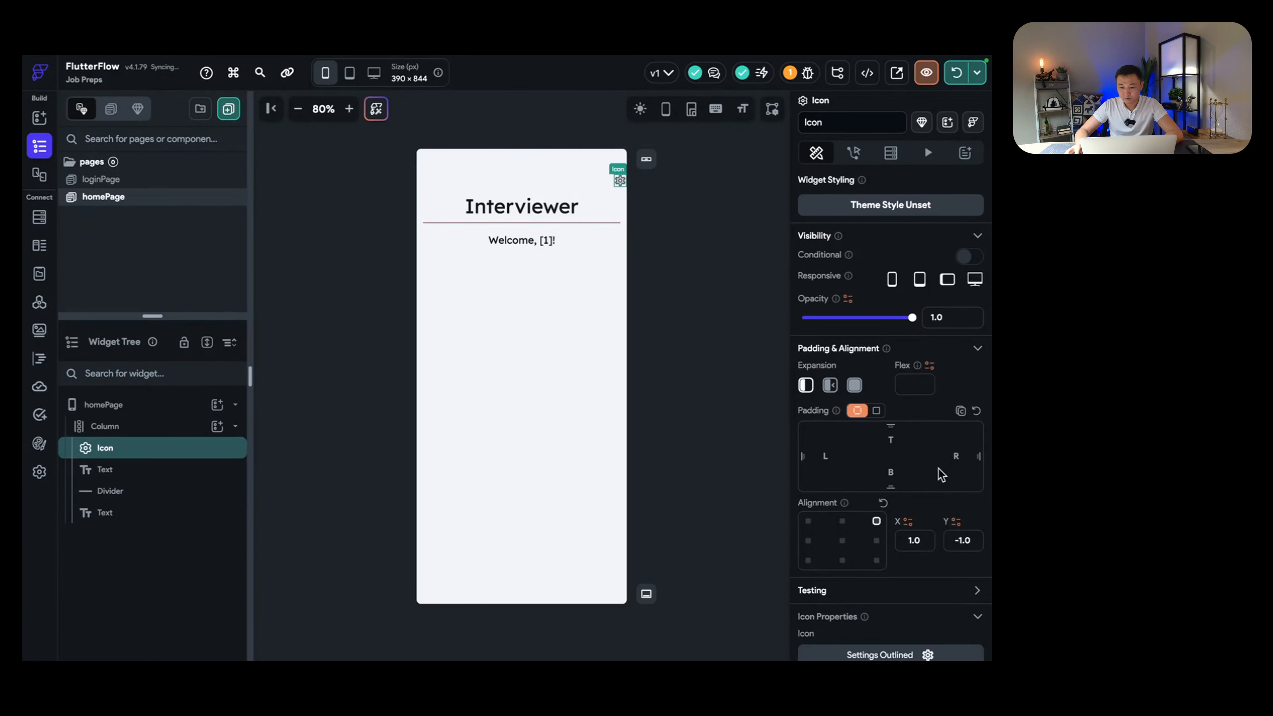
click(959, 456)
text(12)
Step: Change the icon to Exit To App Outlined at size 32 and bring up its actions
scroll(876, 539, down, 2)
click(923, 555)
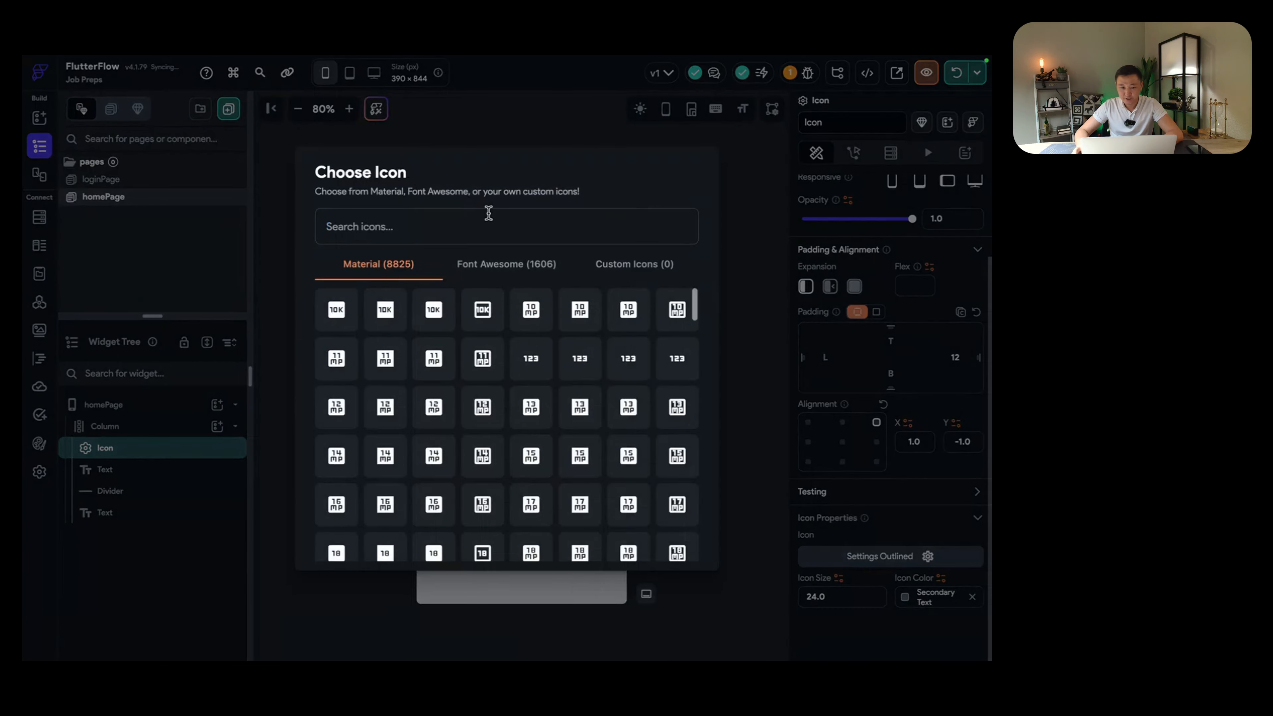
text(exit)
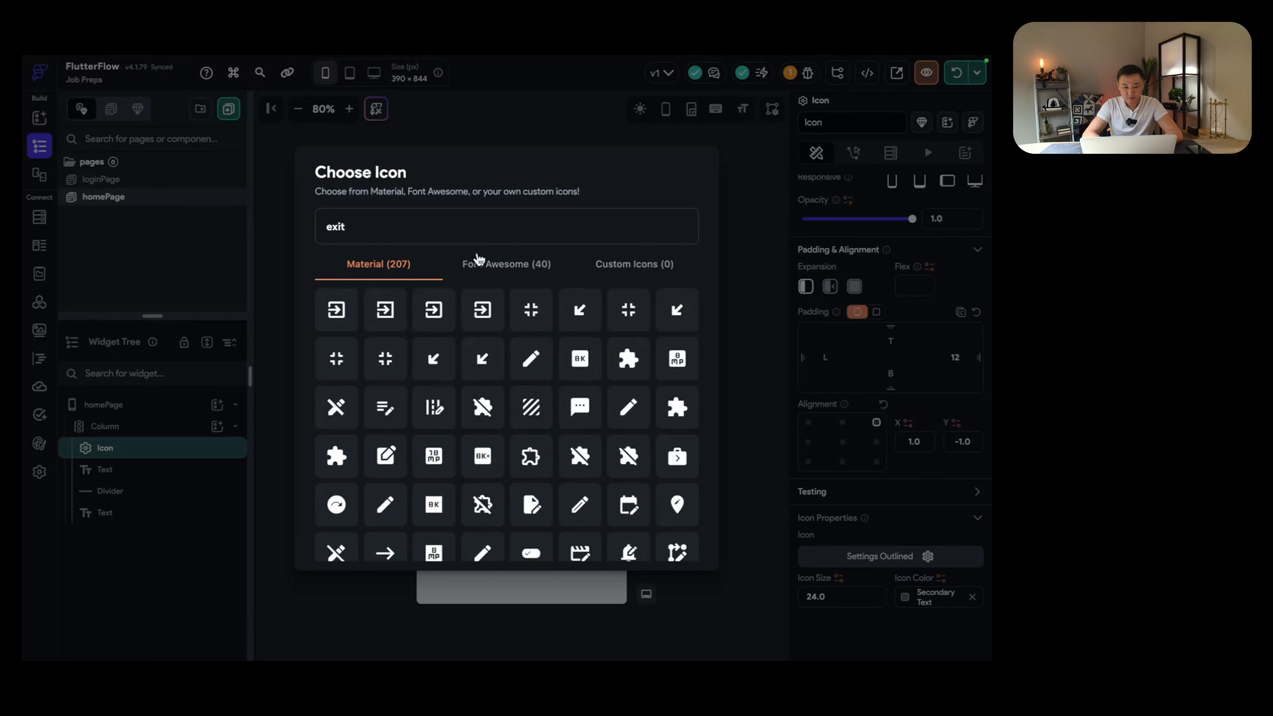
click(481, 306)
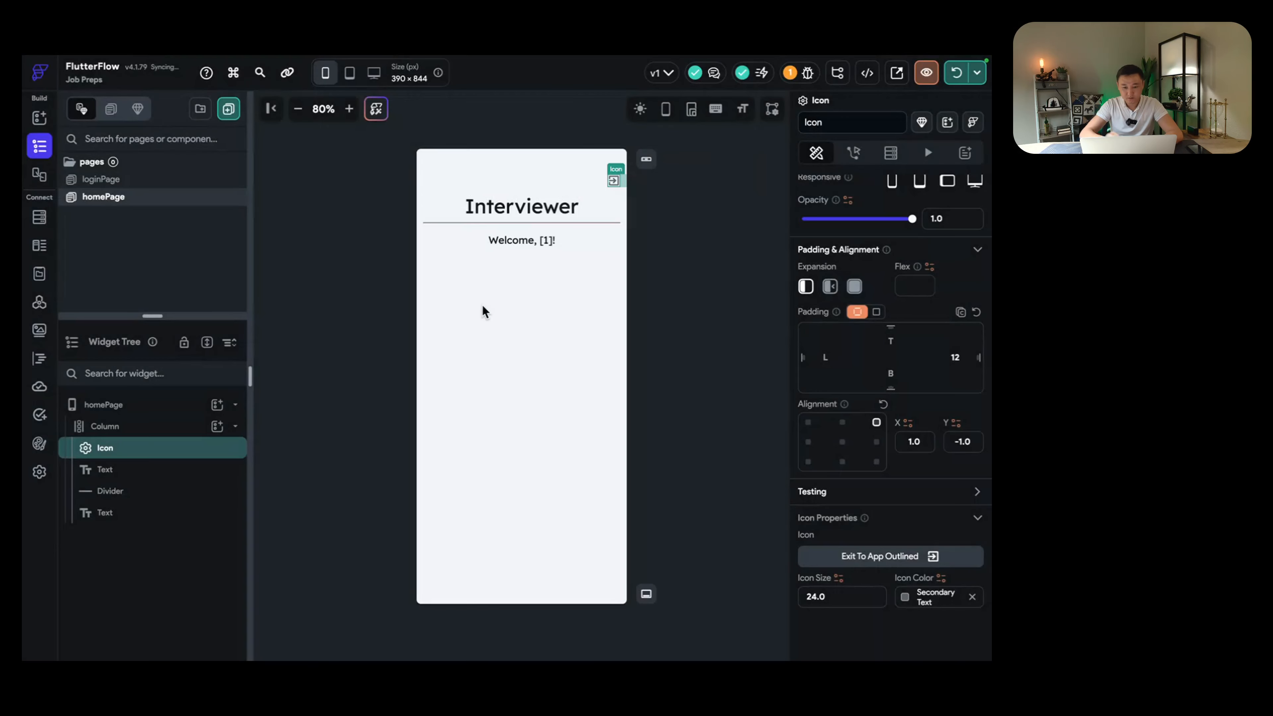
click(838, 599)
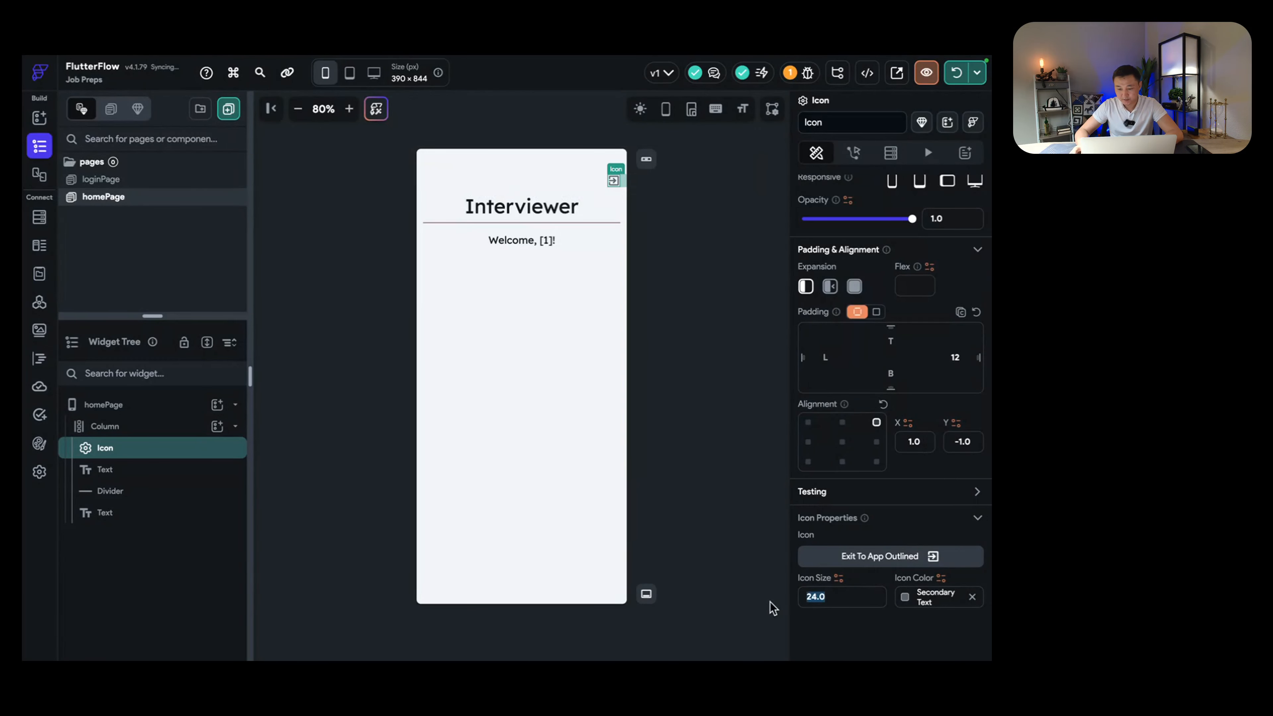
text(32)
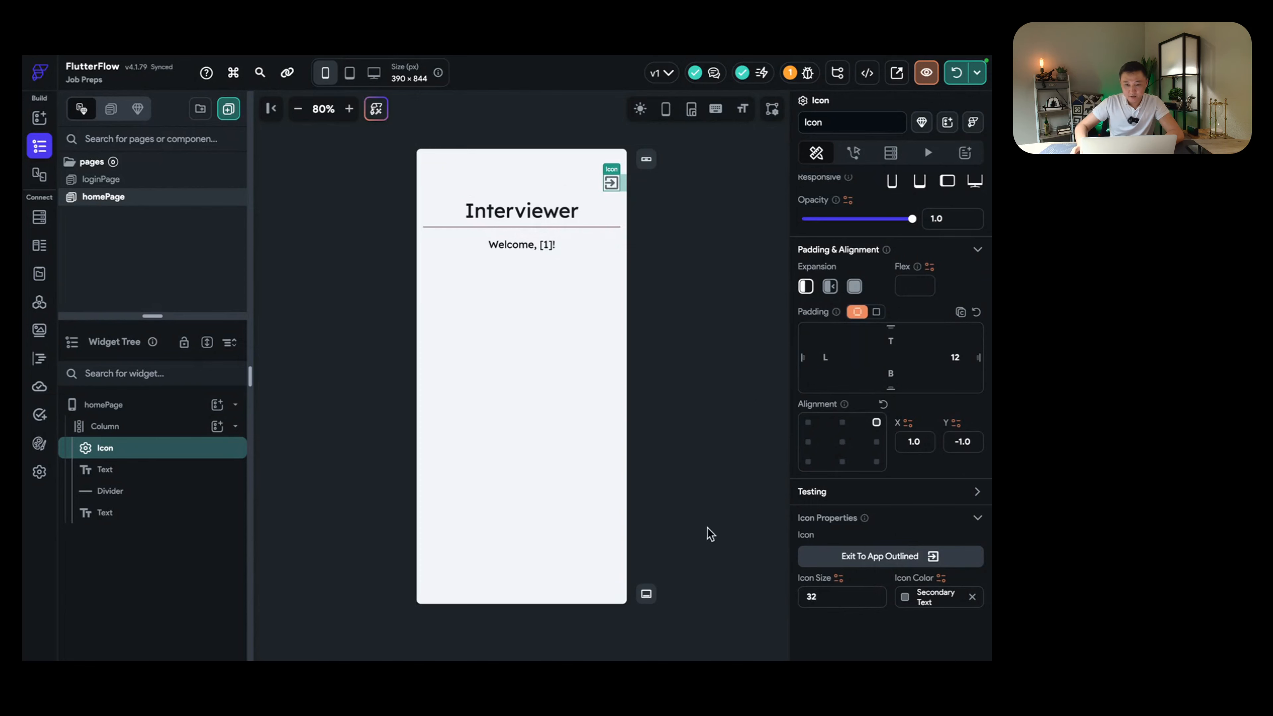
click(571, 375)
click(612, 185)
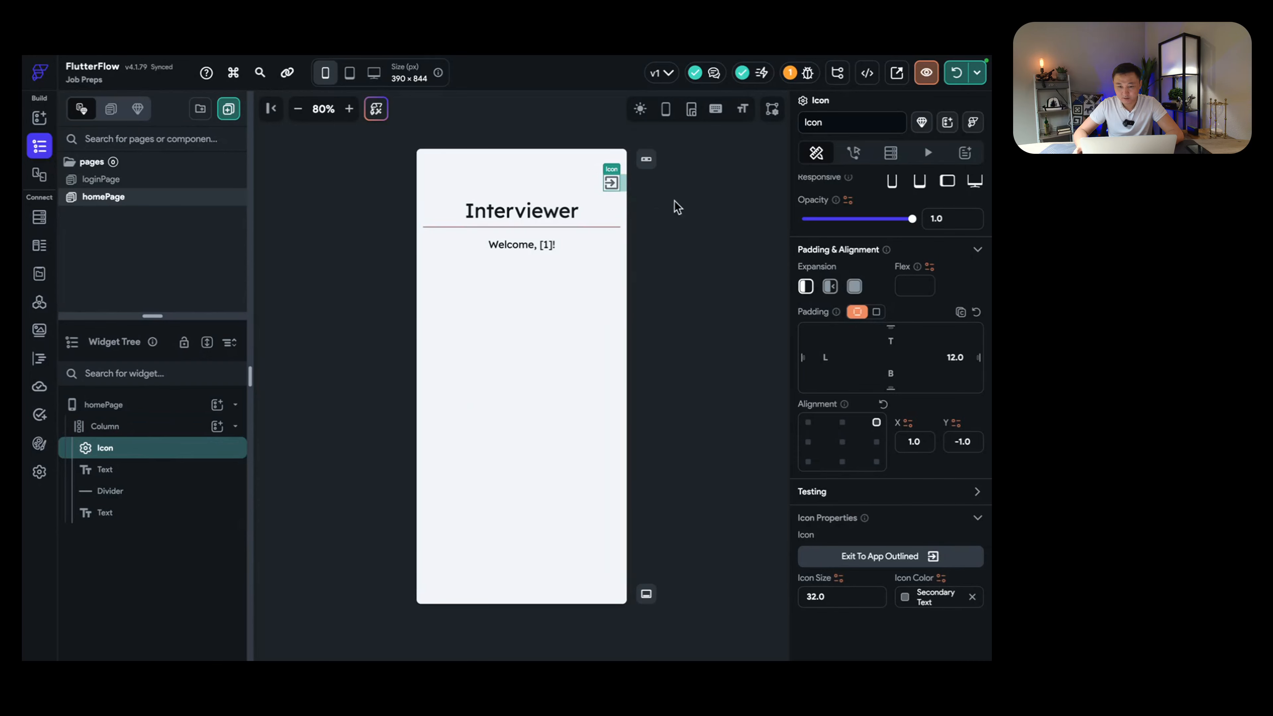
scroll(827, 222, up, 3)
click(853, 153)
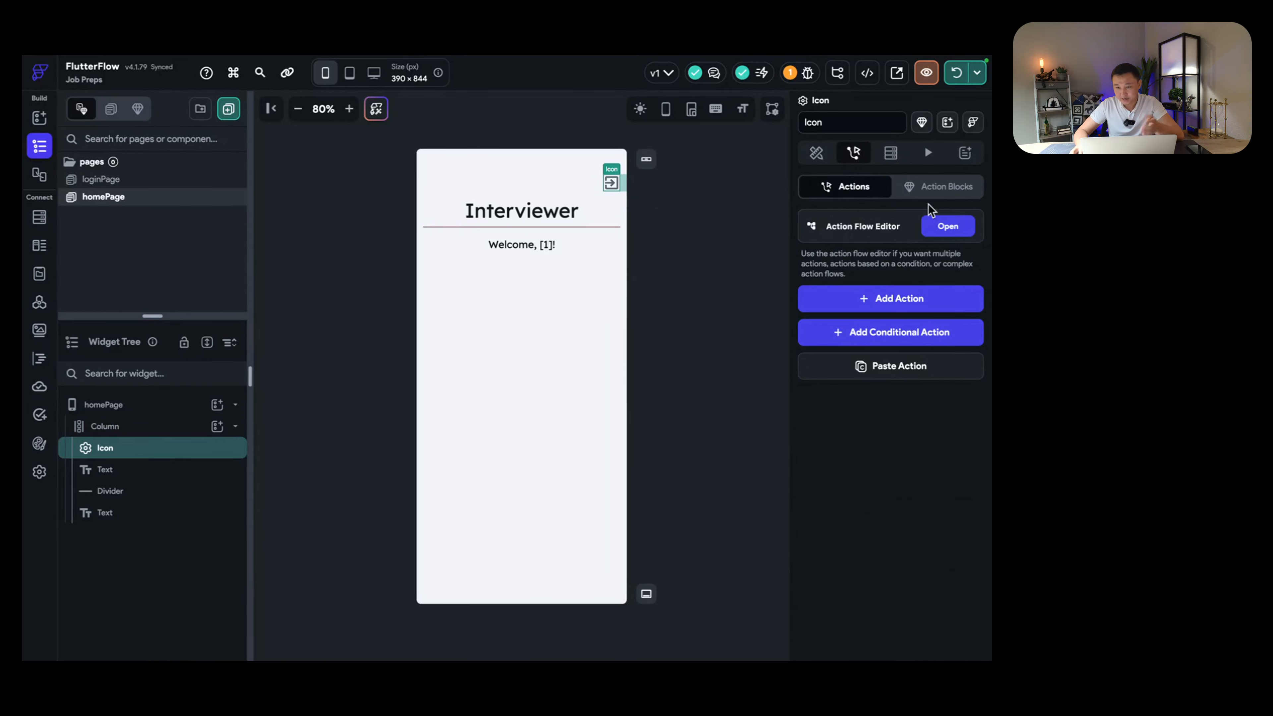
Step: Give the exit icon an On Tap Firebase Authentication Log Out action
click(947, 226)
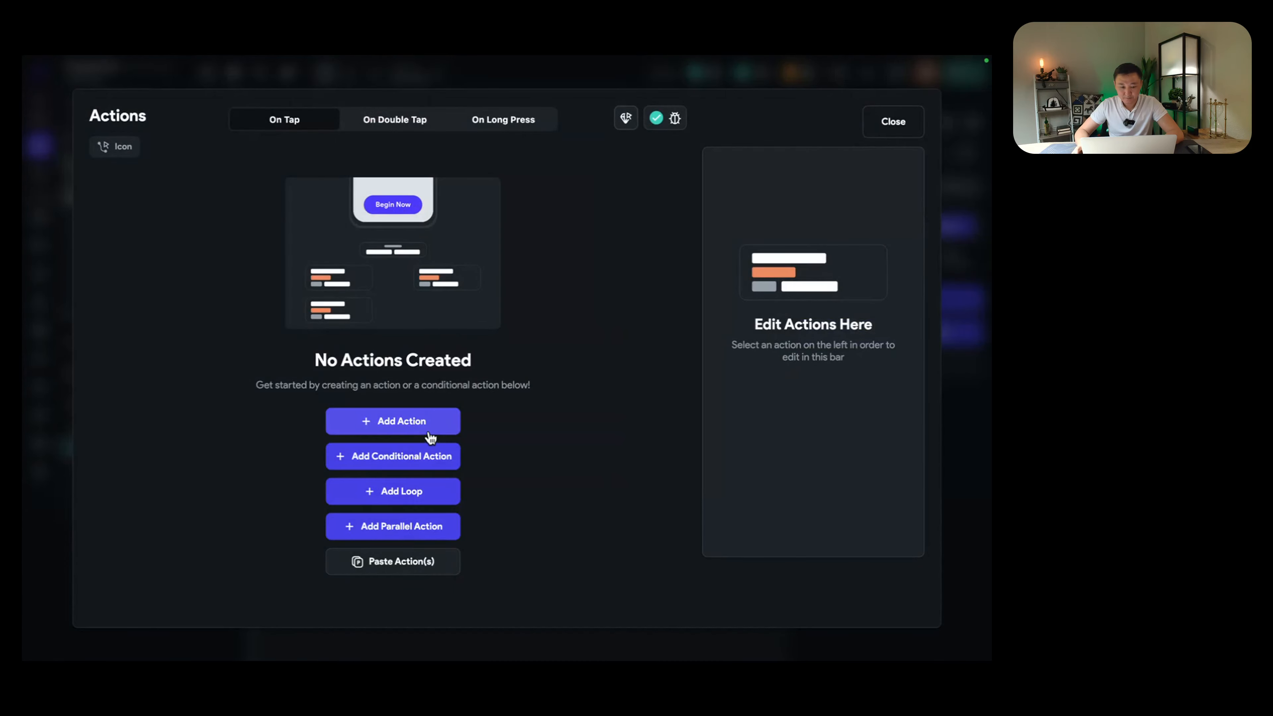
click(387, 427)
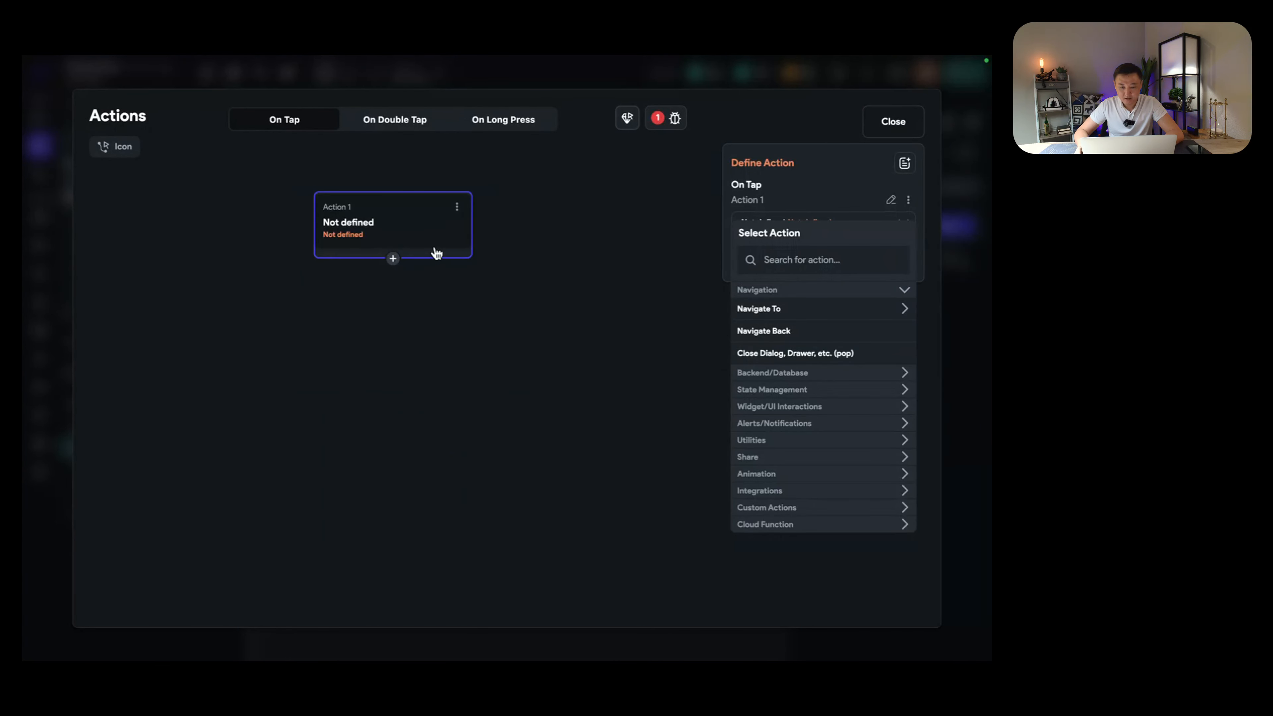
click(839, 261)
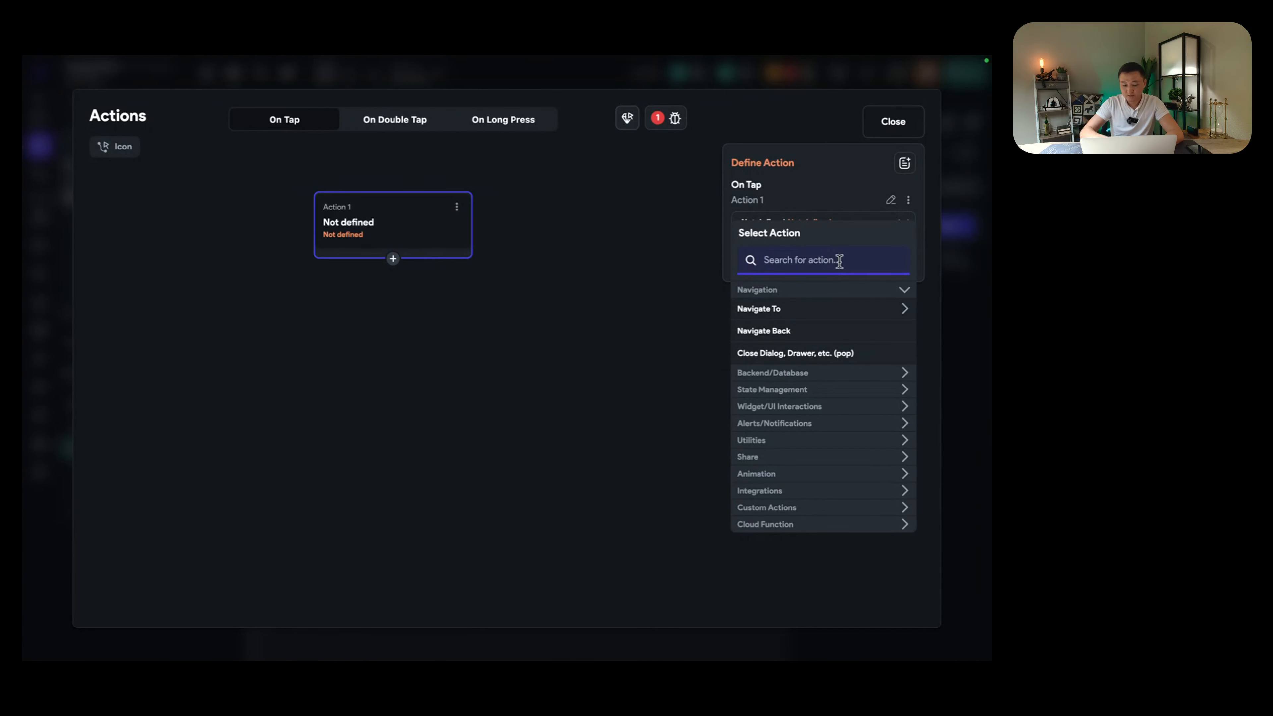
text(logout)
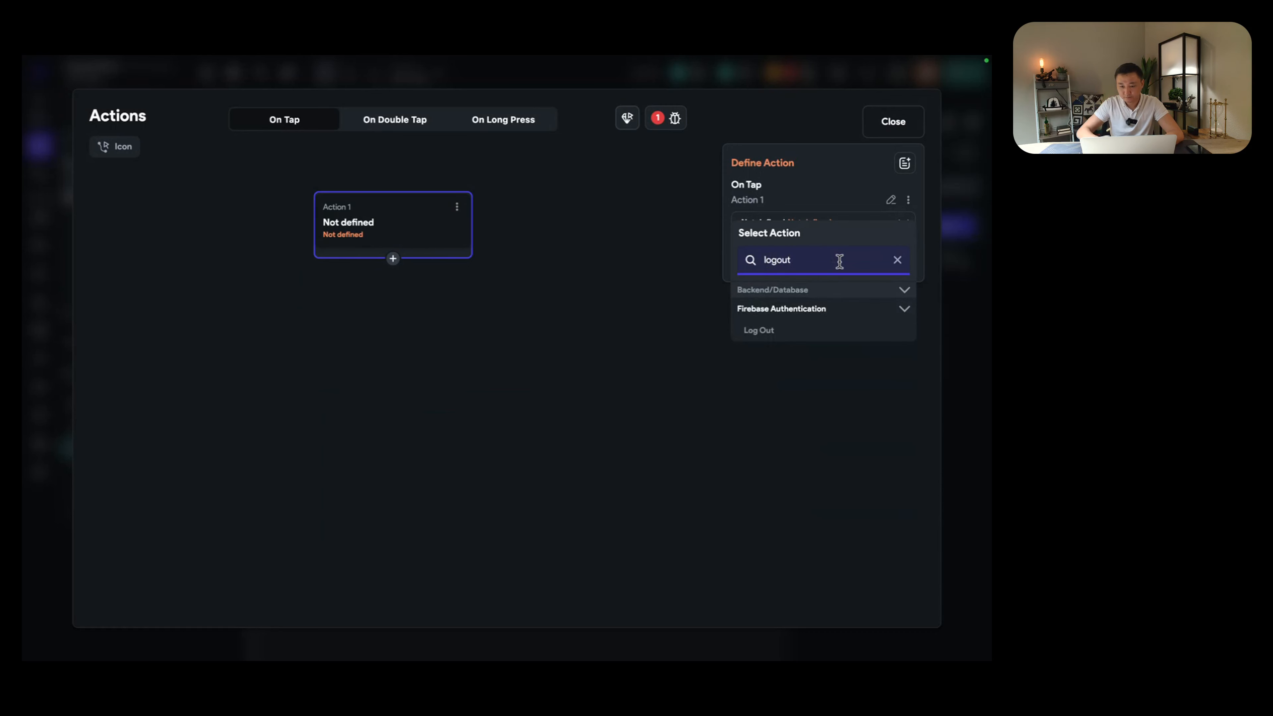
click(766, 331)
click(896, 124)
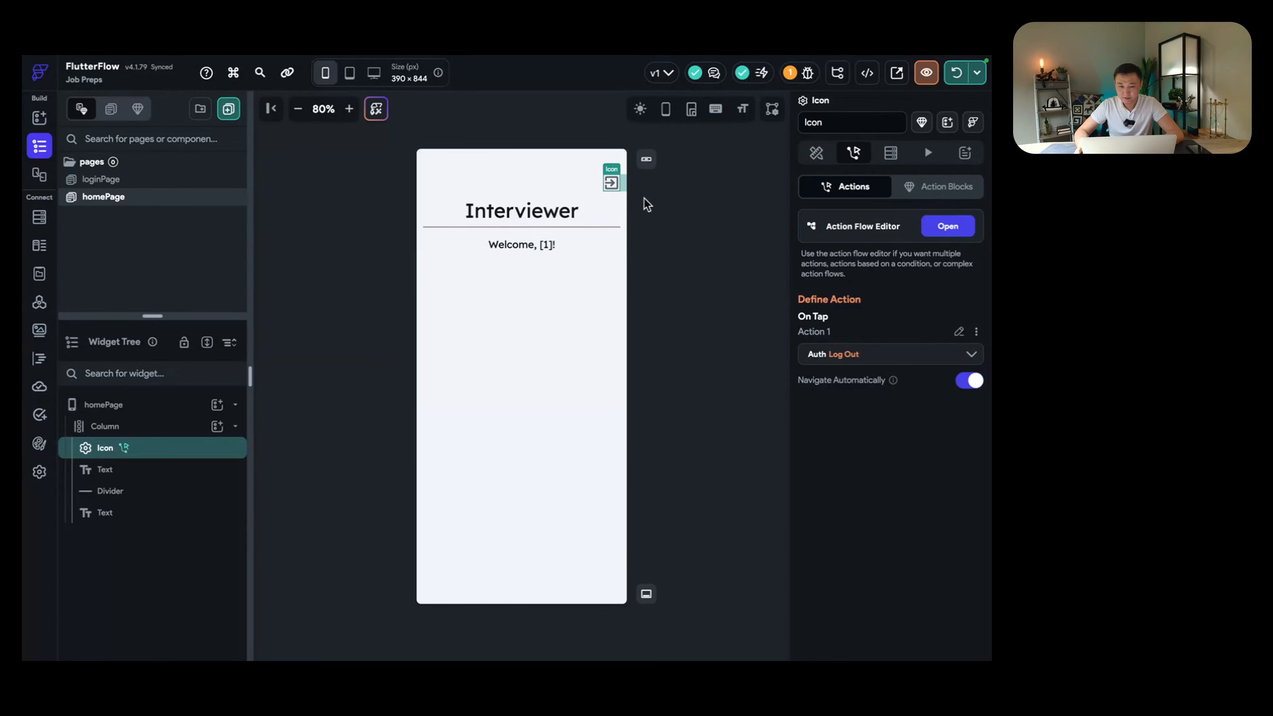
click(584, 273)
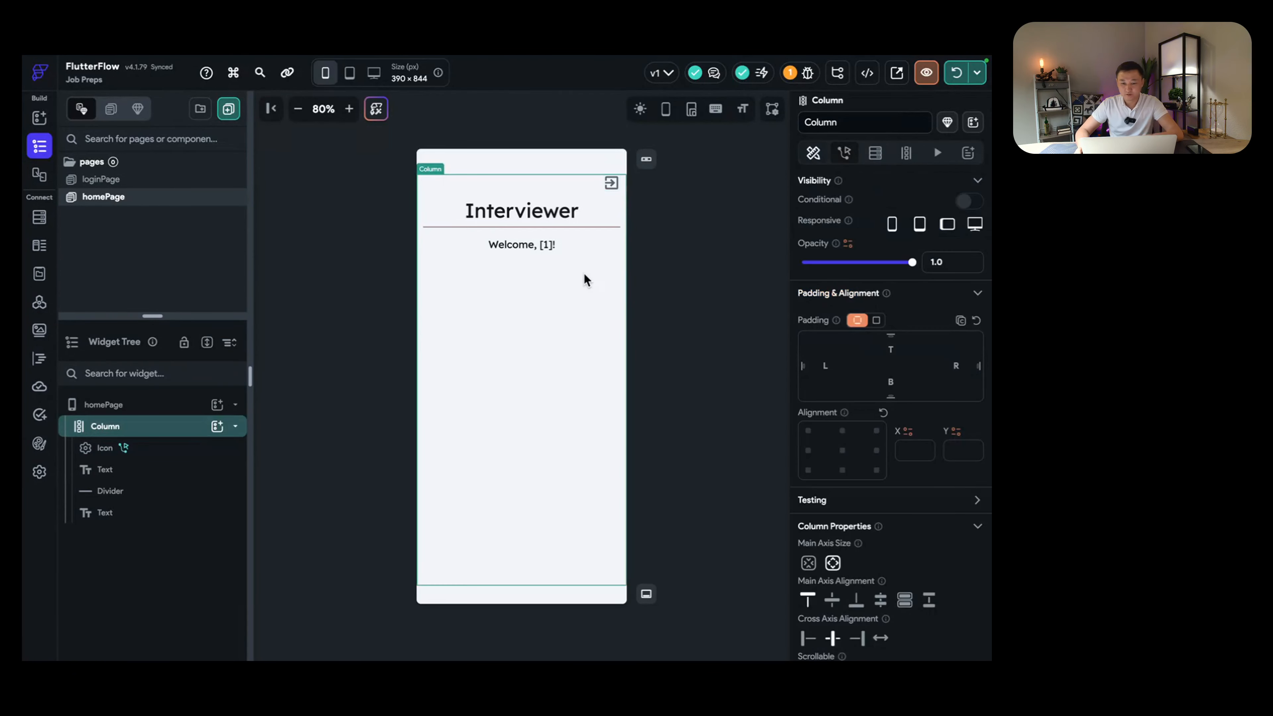
click(610, 187)
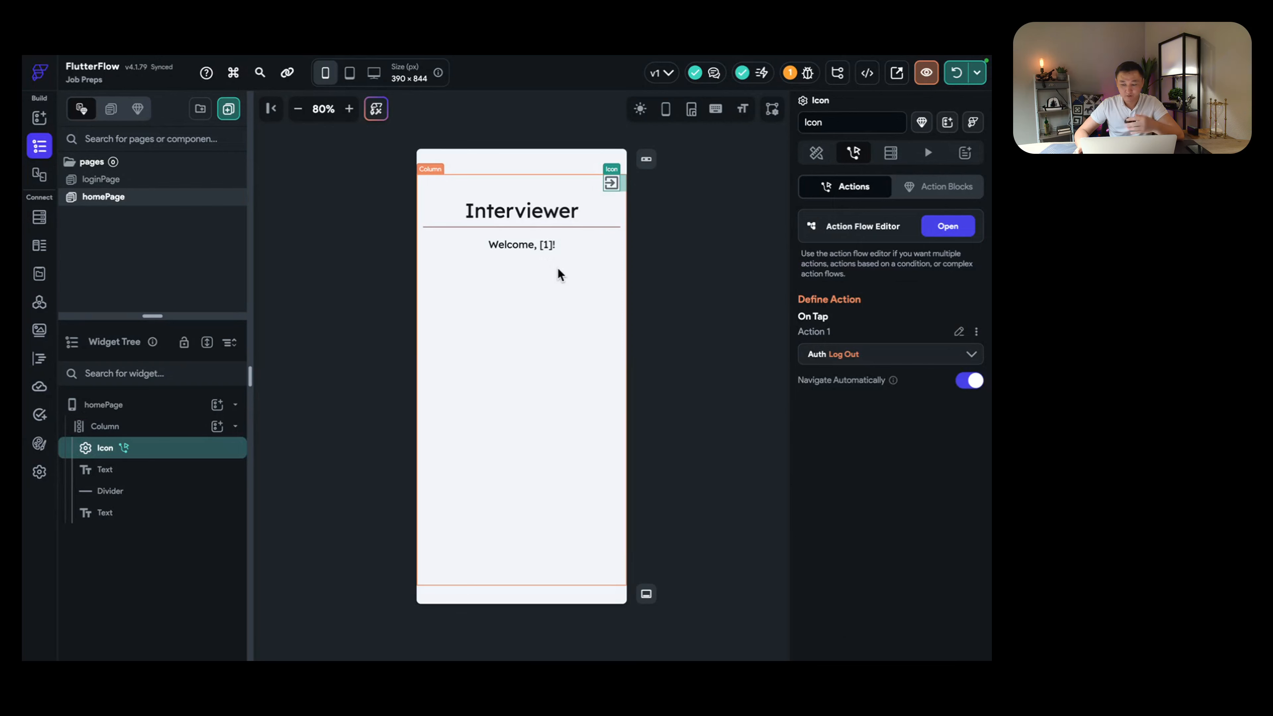
click(552, 246)
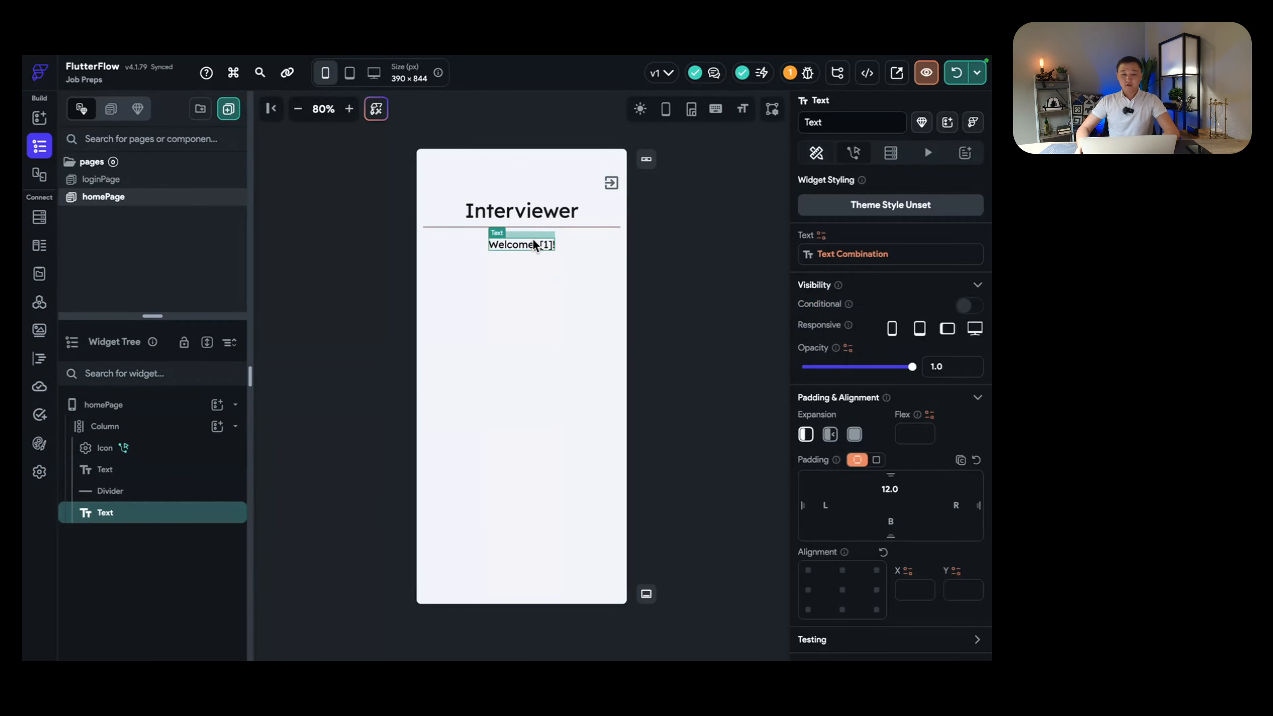
click(551, 213)
click(531, 244)
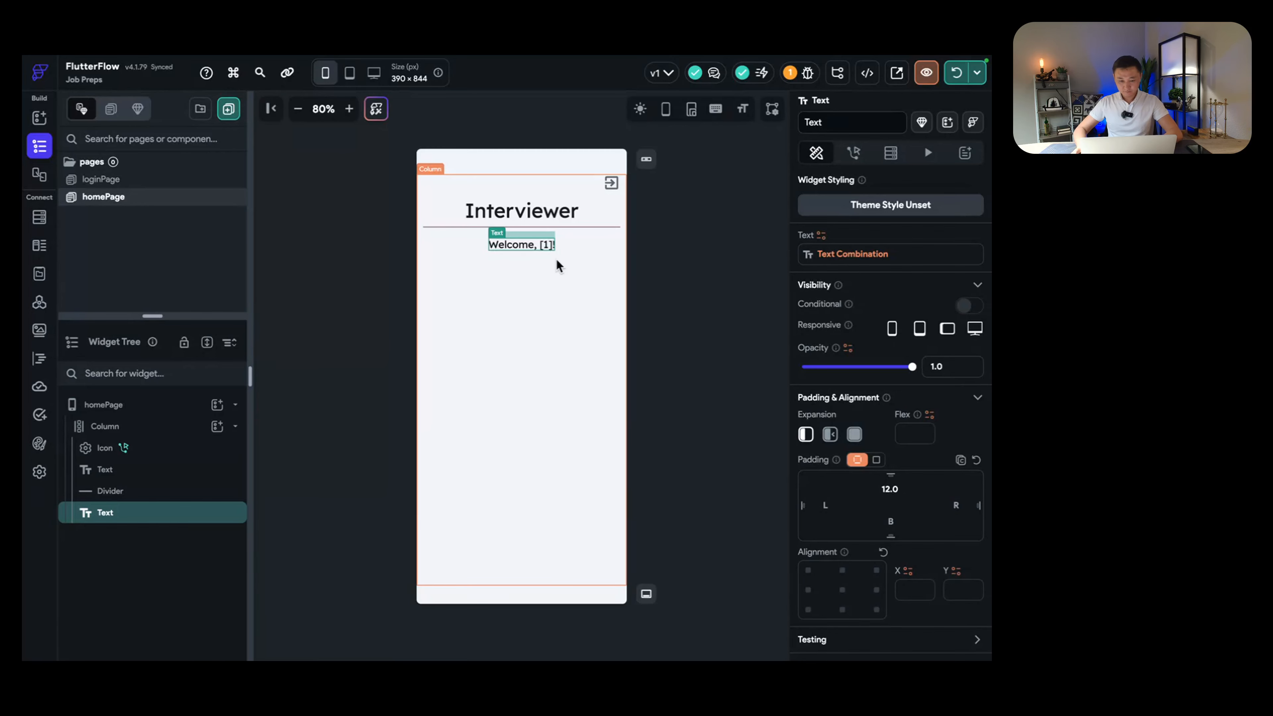
click(546, 272)
click(525, 246)
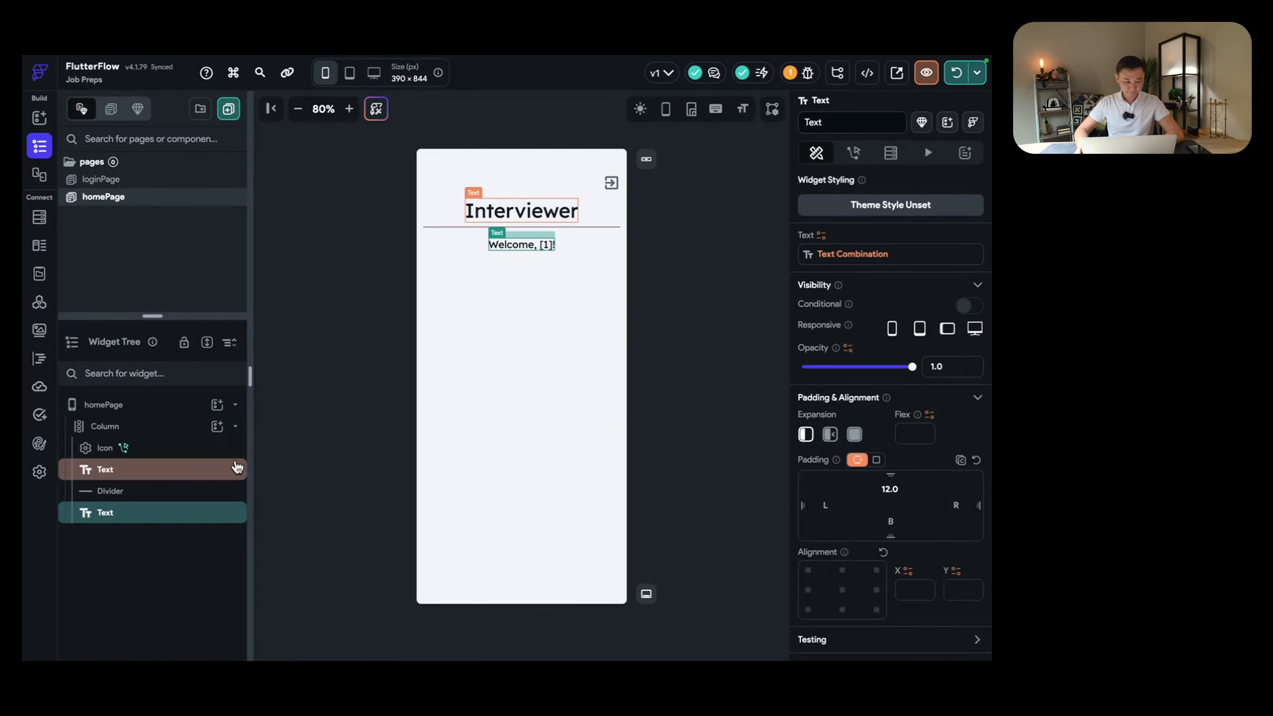
click(192, 453)
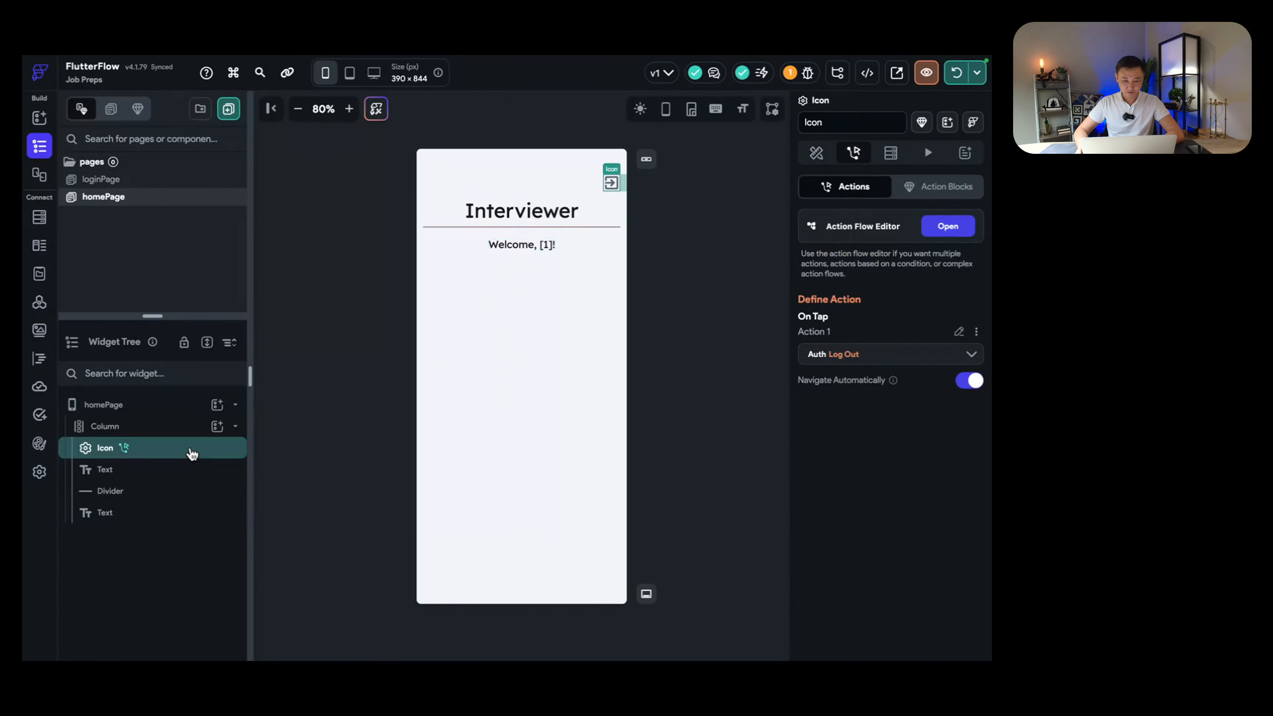
click(182, 474)
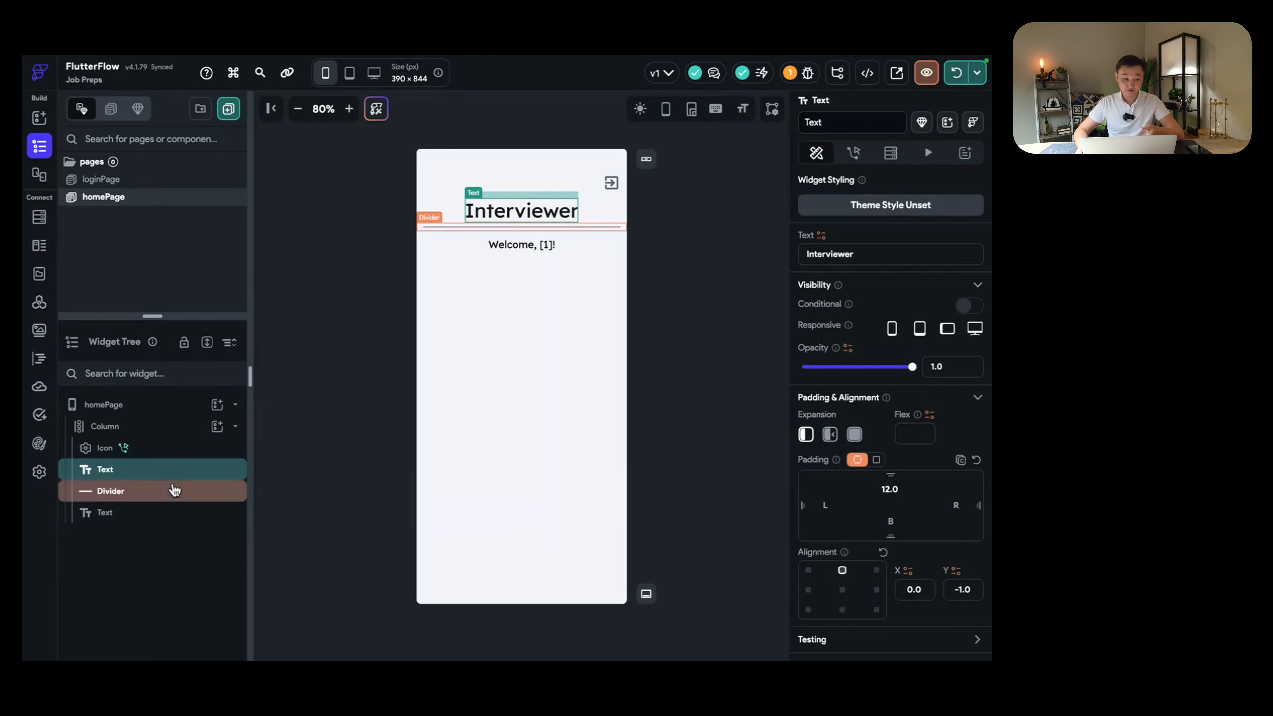
click(171, 494)
click(159, 512)
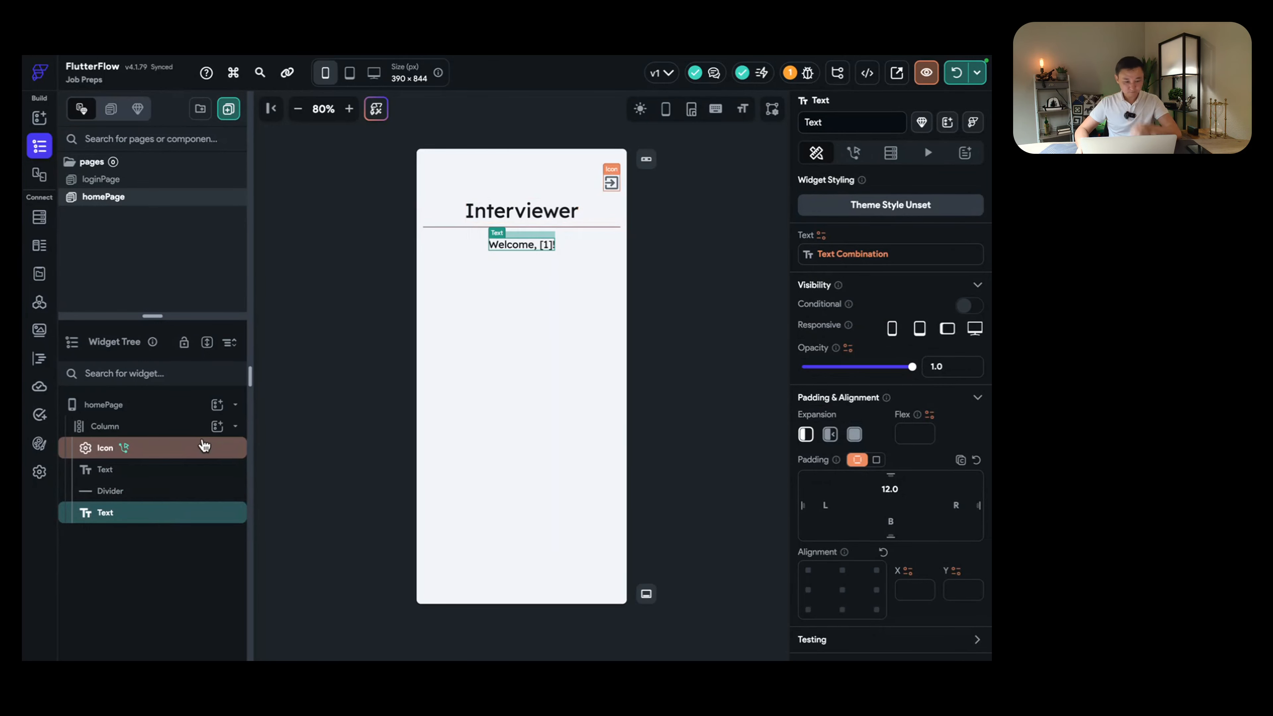
click(165, 426)
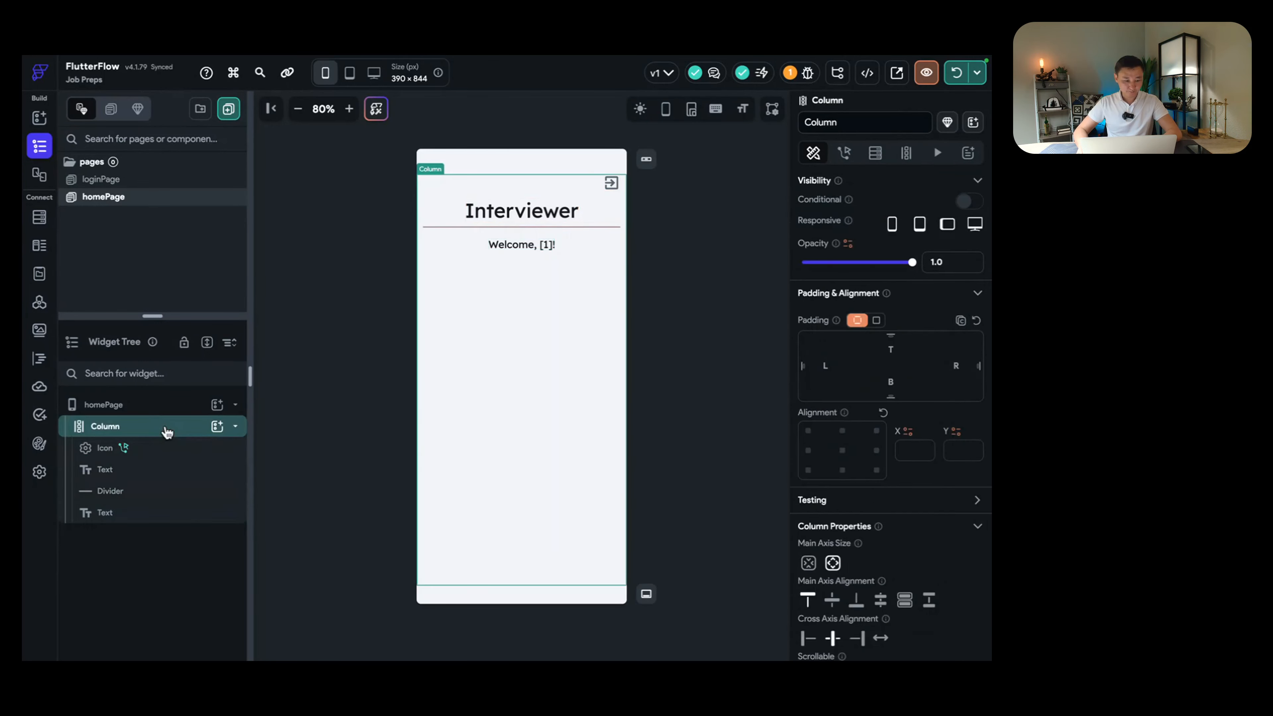
click(158, 449)
click(150, 469)
click(141, 491)
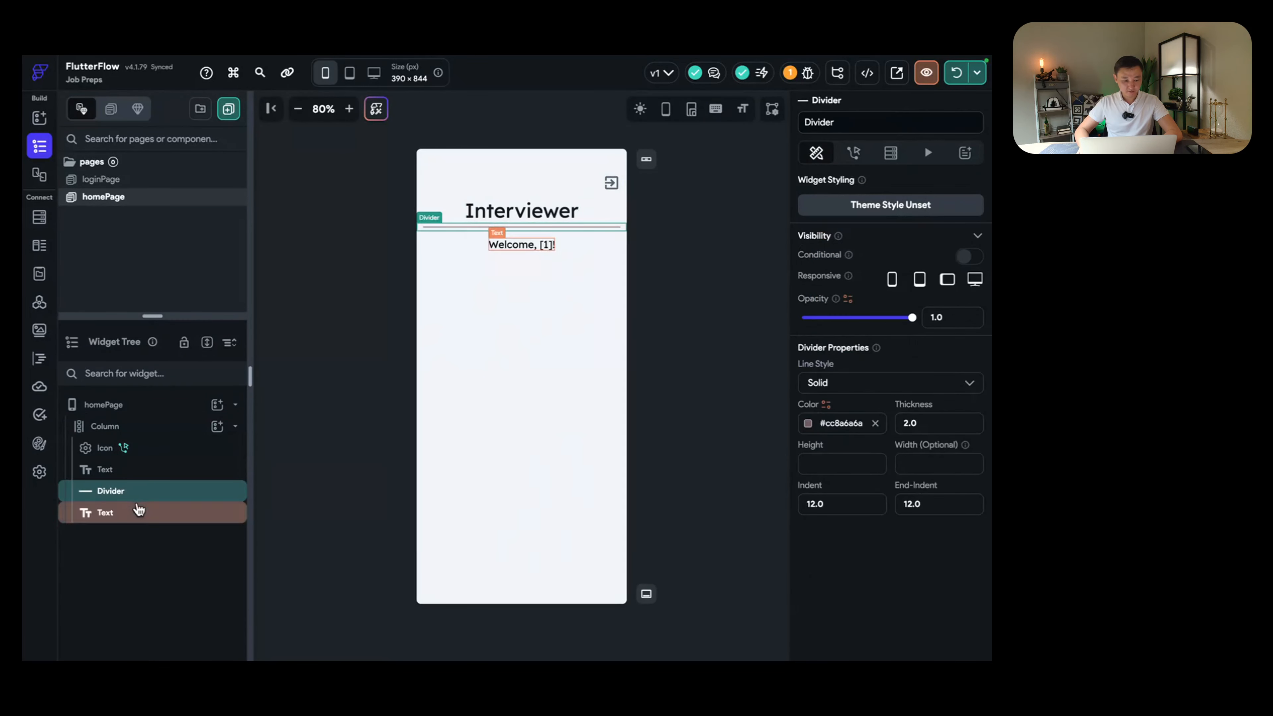
click(137, 512)
click(167, 434)
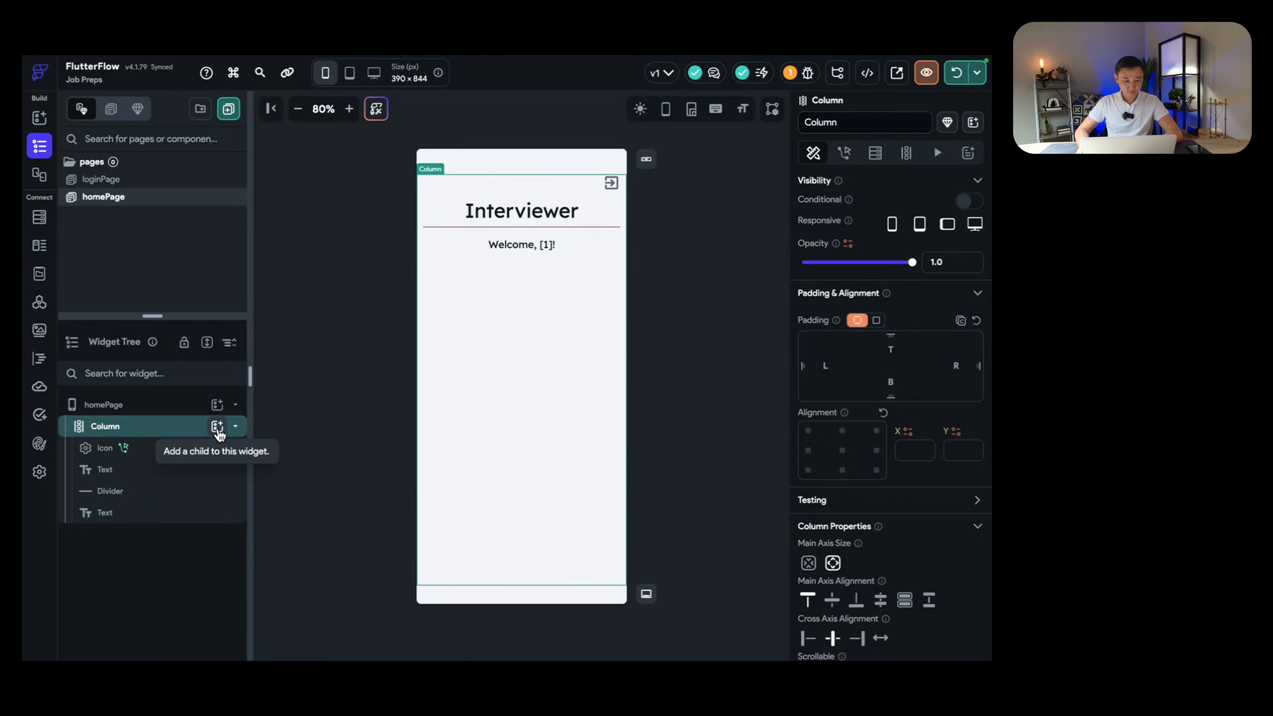
Step: Add a TextField to the column below the welcome greeting and select it
click(217, 426)
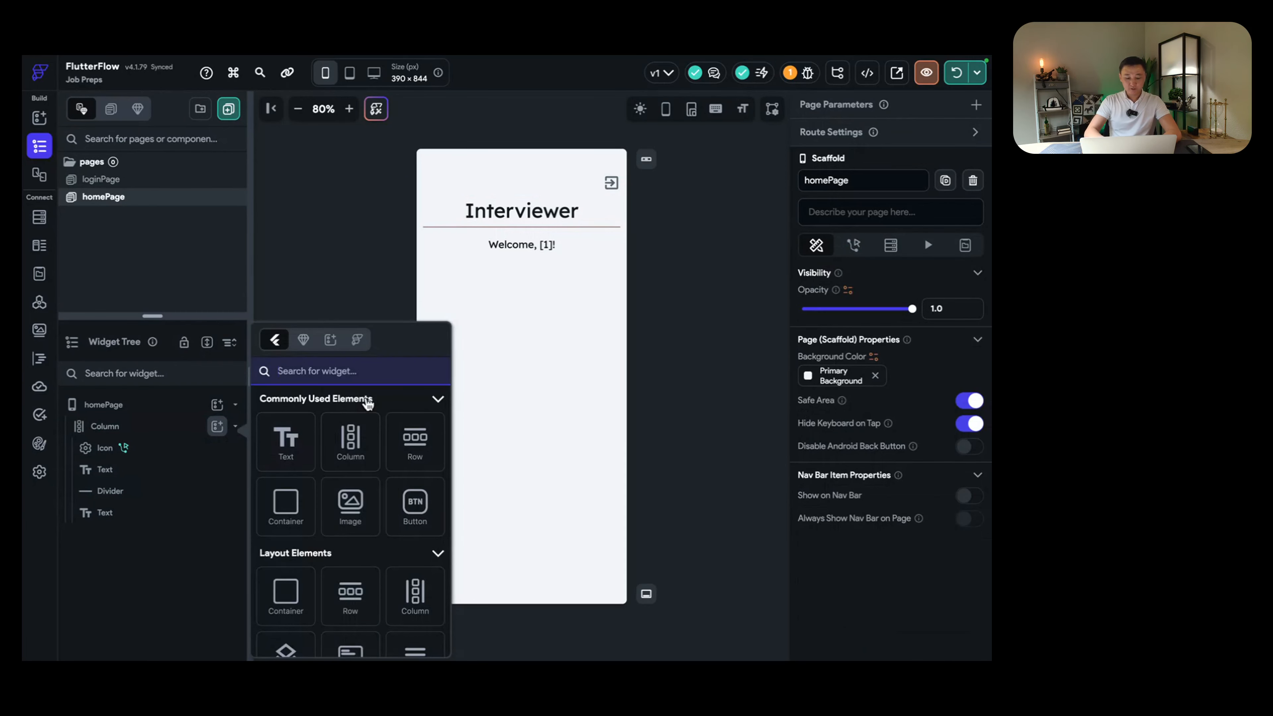
text(text)
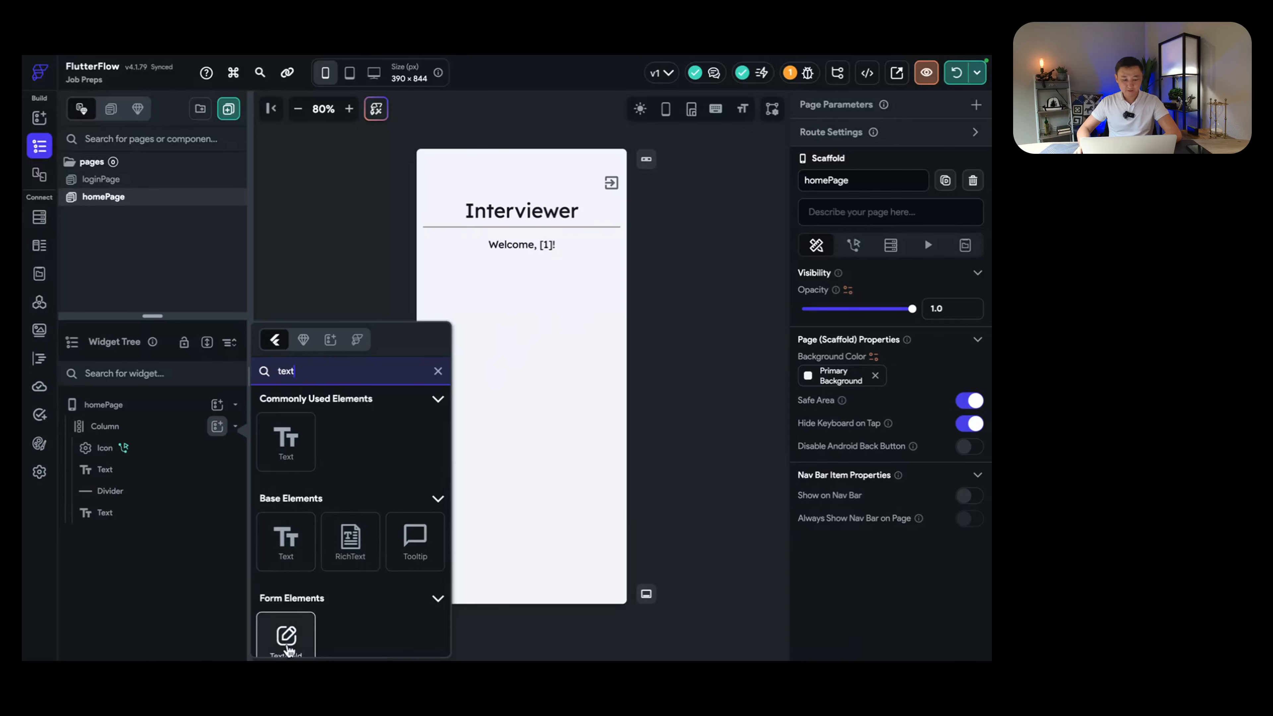
click(287, 646)
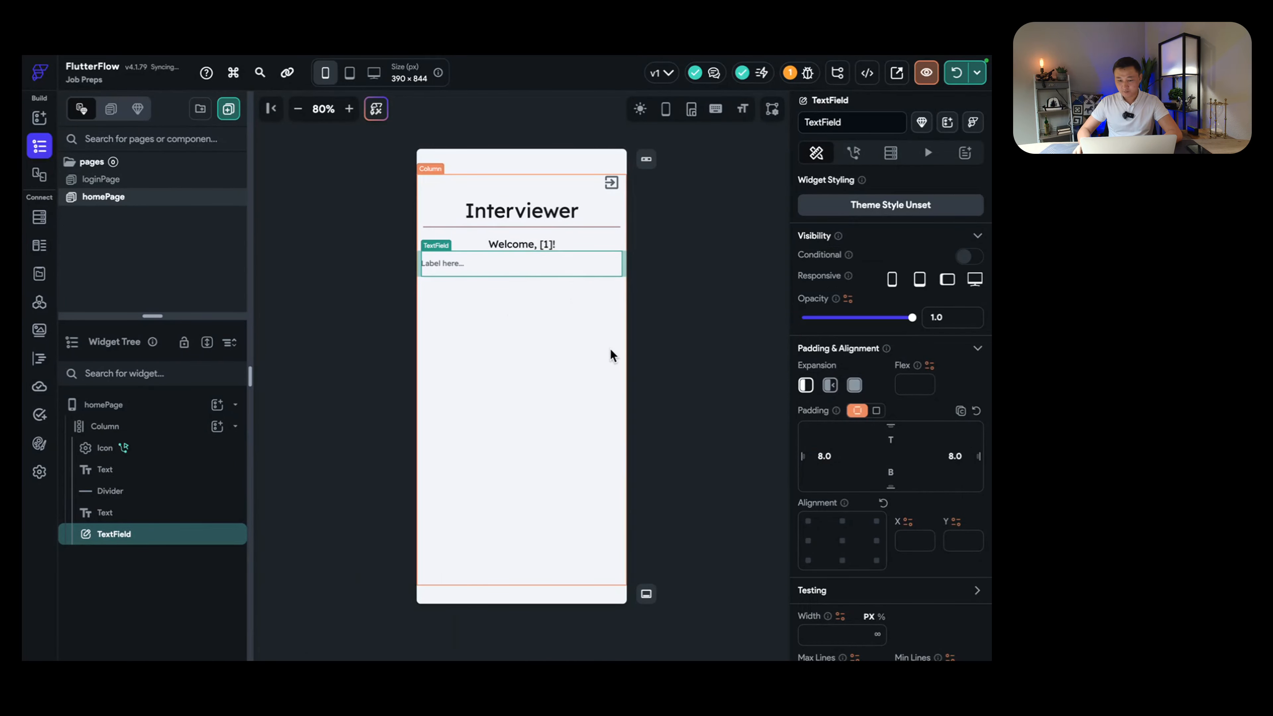
click(536, 298)
click(529, 272)
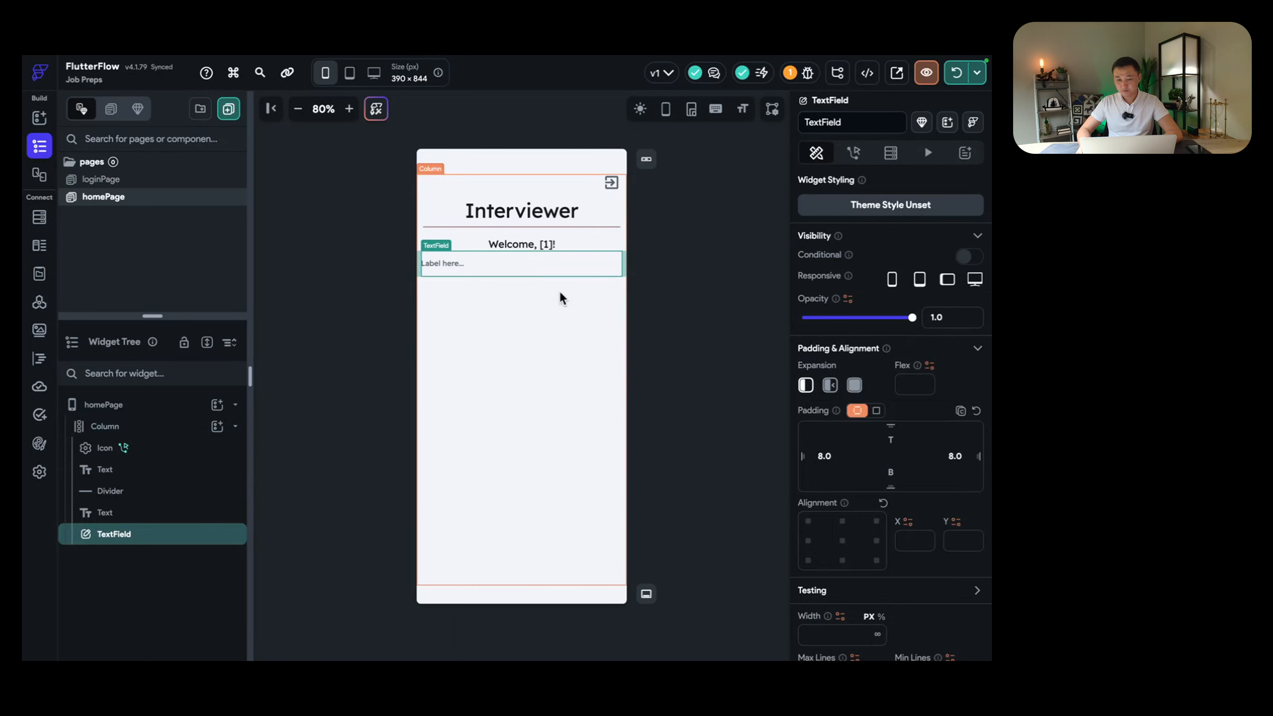
Step: Set the text field's Input Border Type to Outline with border radius 12
scroll(865, 450, down, 15)
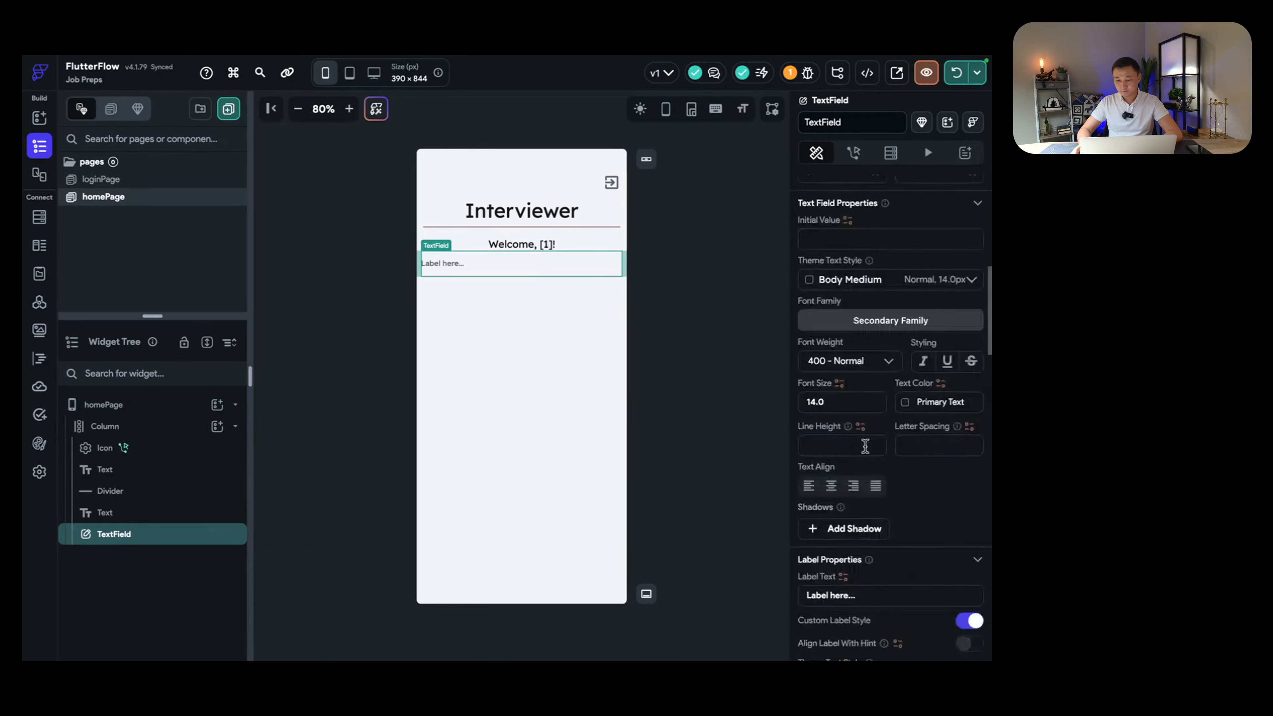
scroll(865, 450, down, 1)
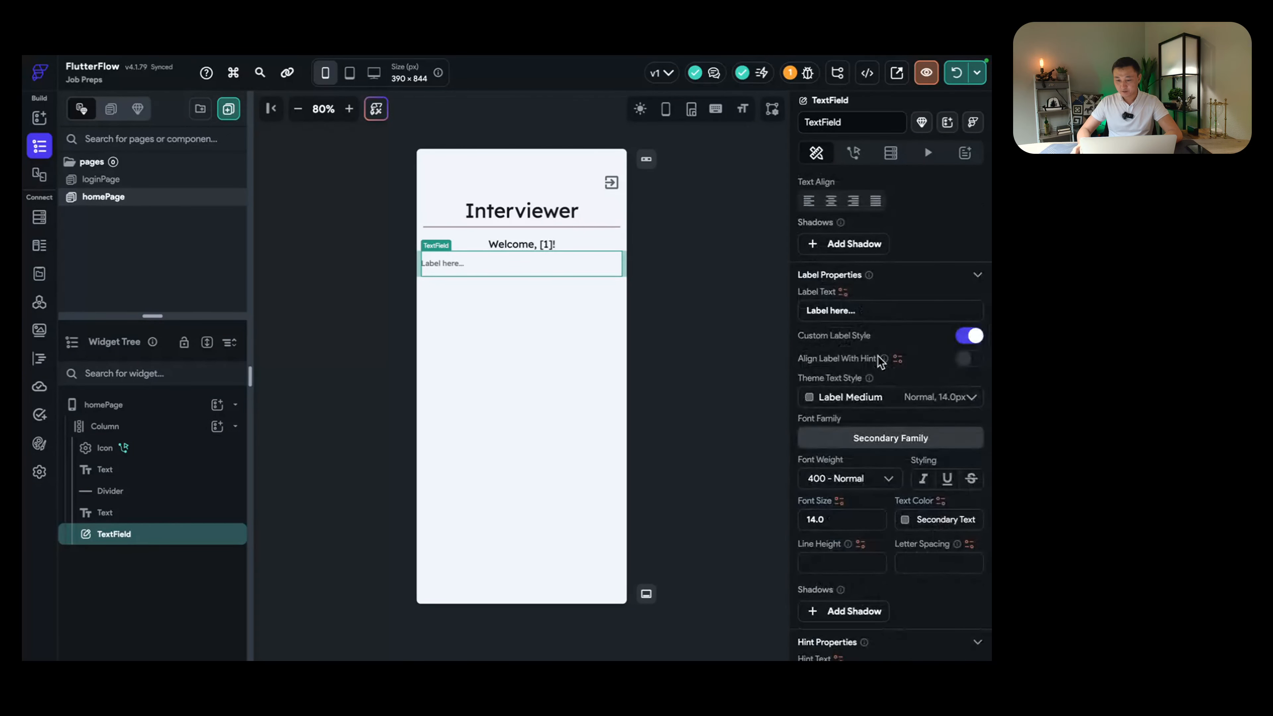
scroll(905, 406, down, 8)
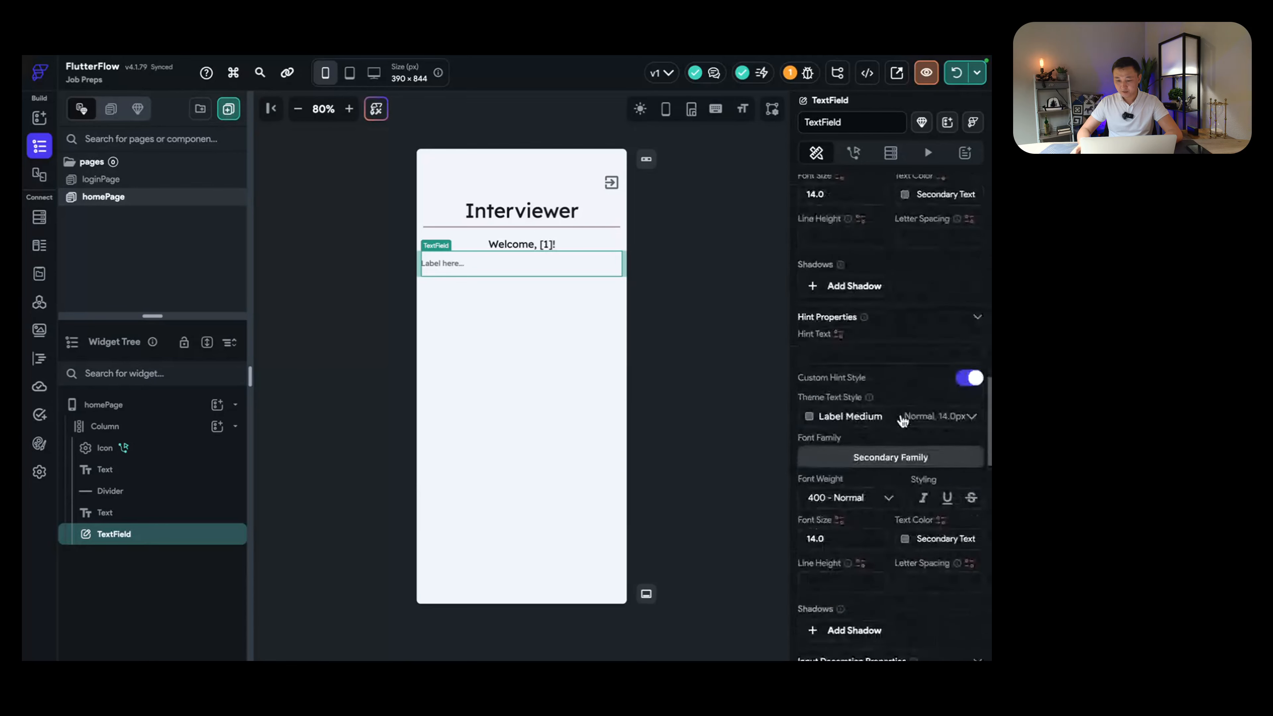
scroll(902, 436, down, 5)
click(878, 364)
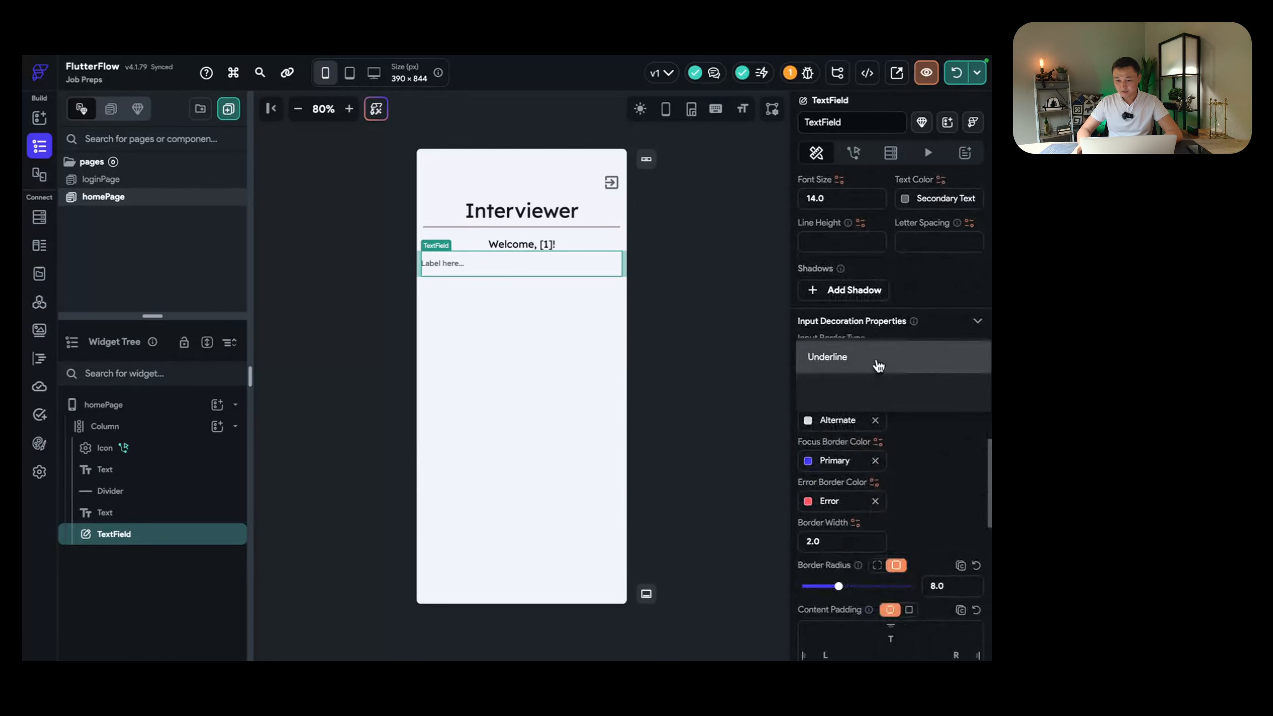
click(848, 391)
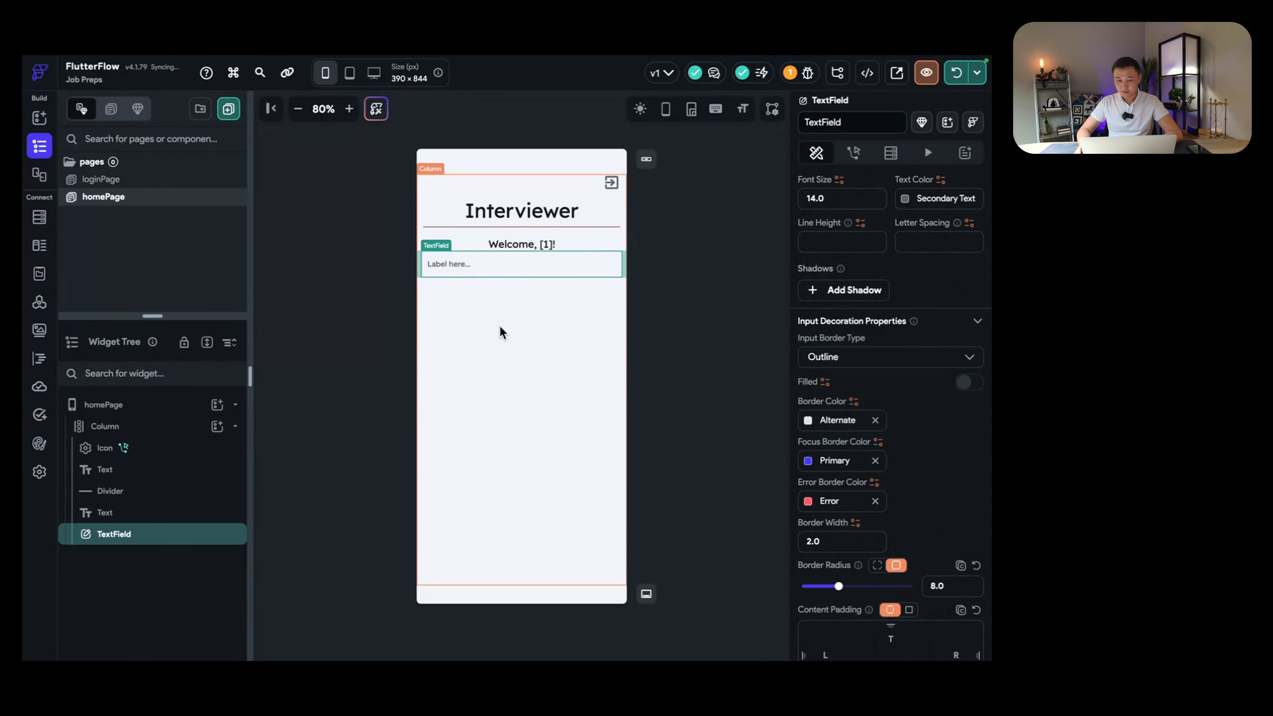
scroll(849, 386, down, 4)
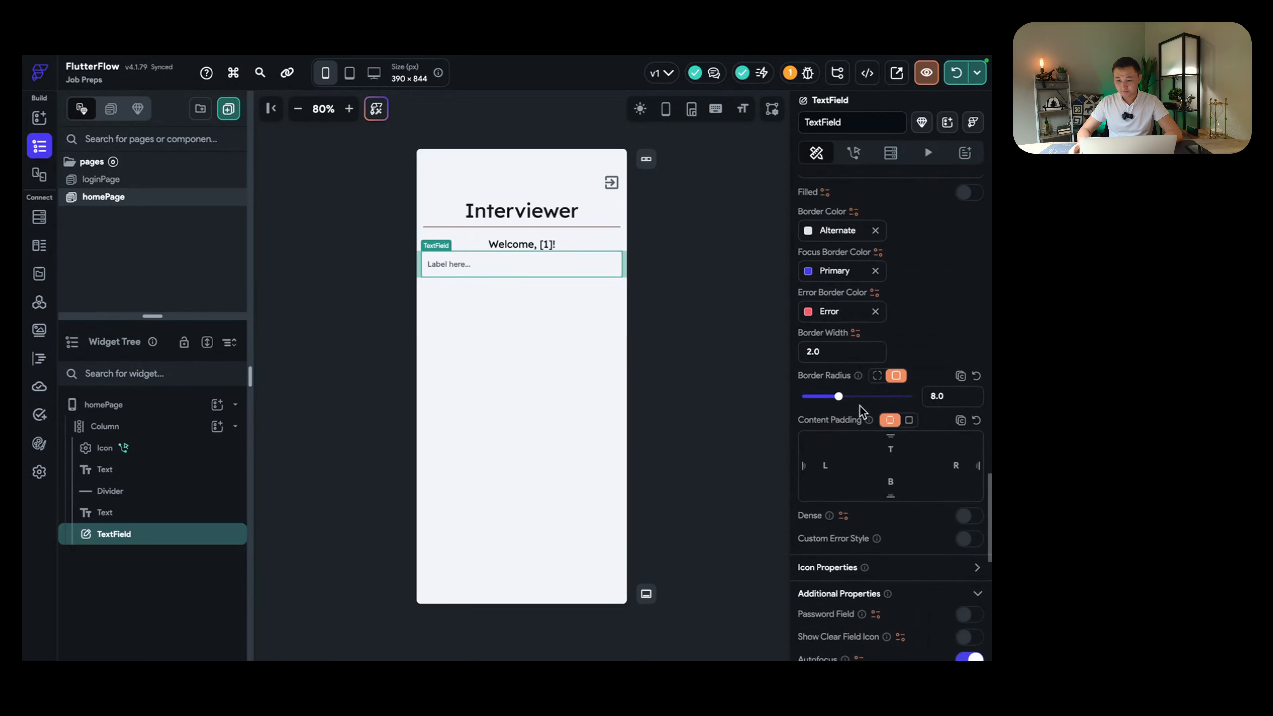
drag(838, 396, 895, 397)
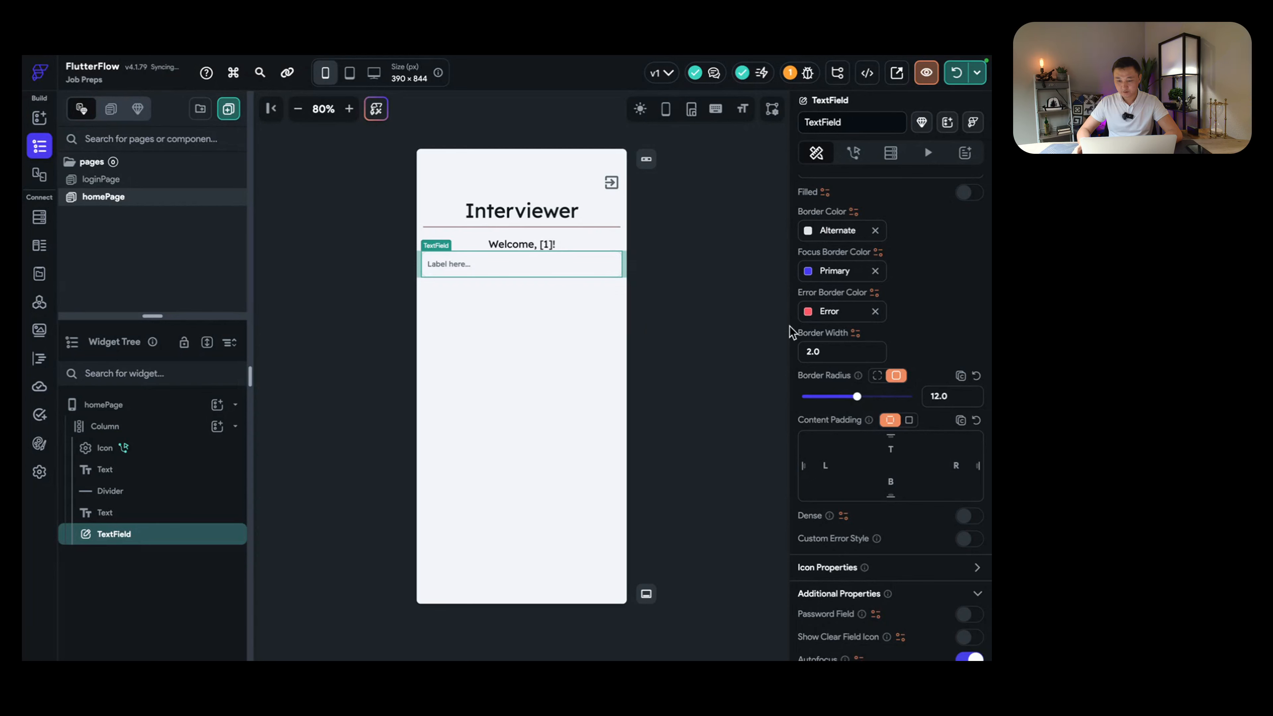
scroll(954, 297, up, 1)
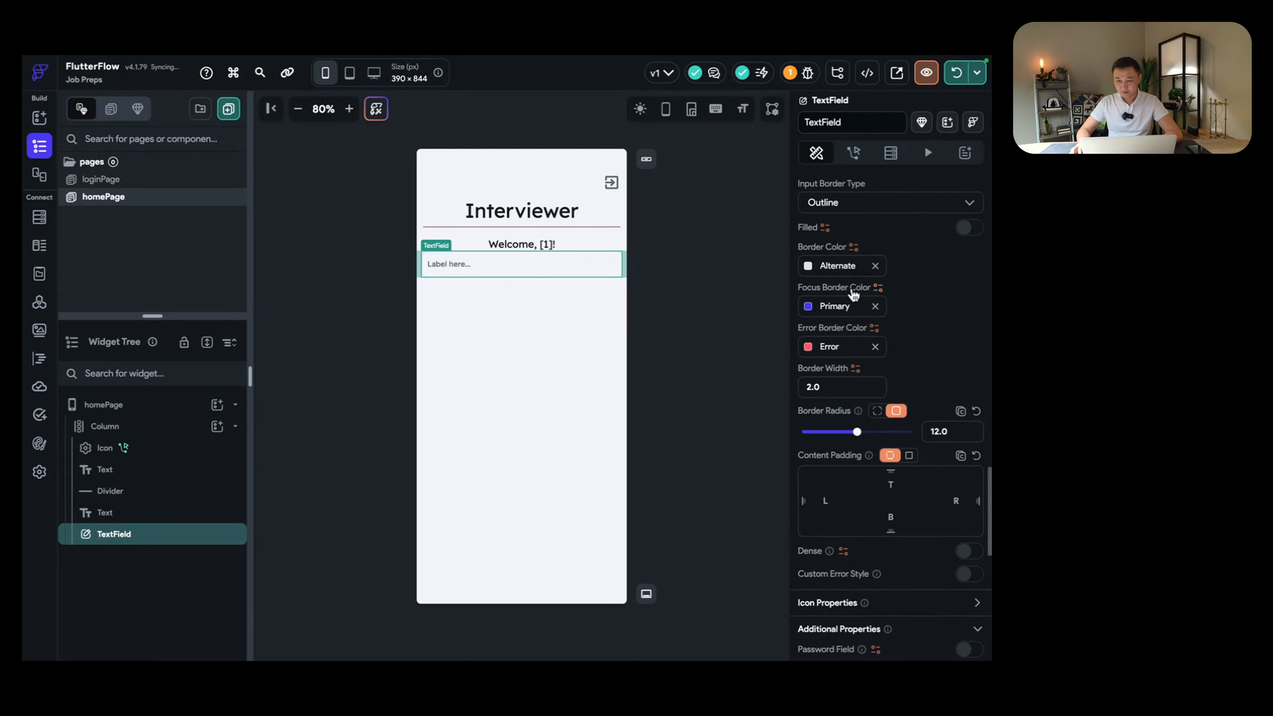
Step: Set the text field's border colour to slate blue #546C8F, then reselect the field
click(809, 267)
drag(644, 239, 664, 258)
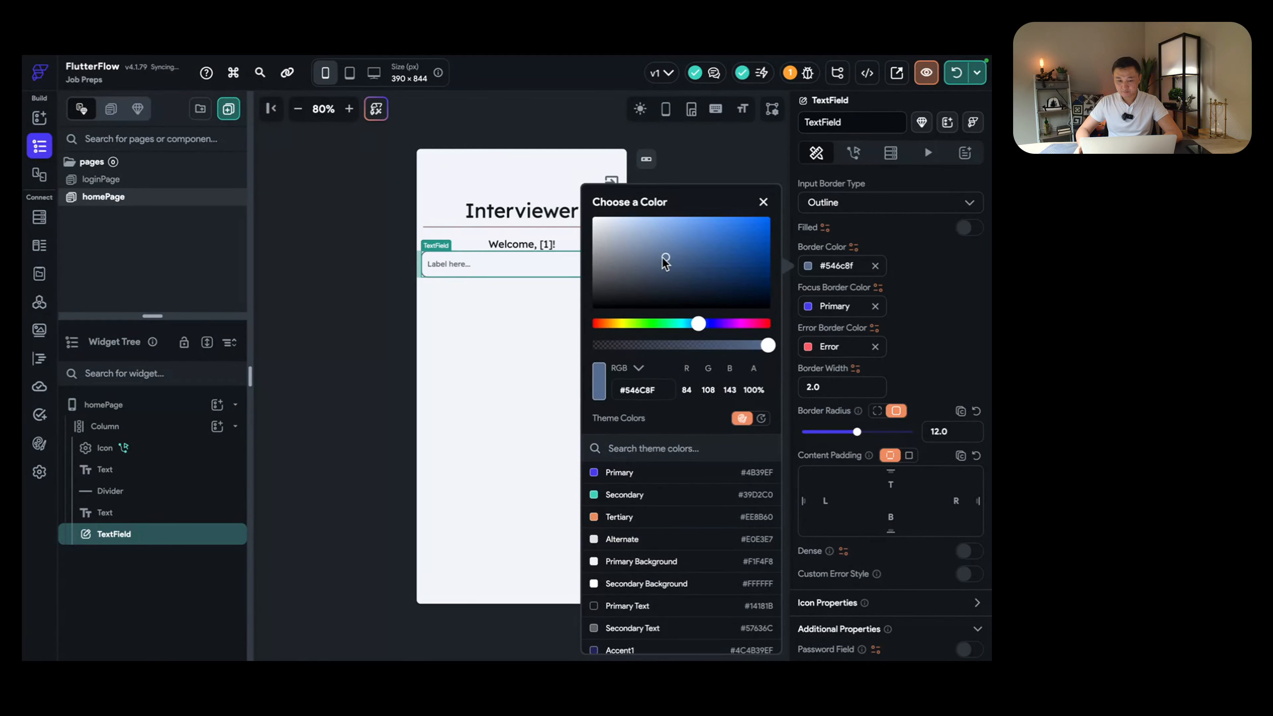
click(512, 322)
click(546, 291)
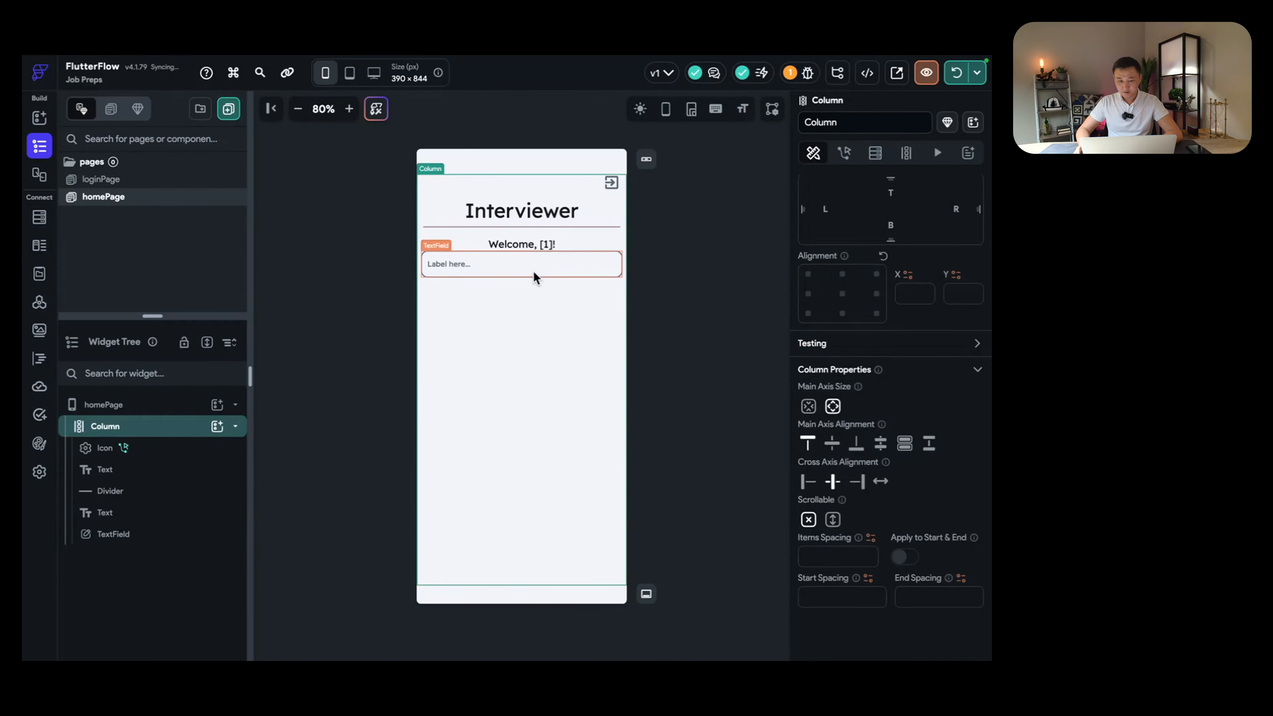
click(533, 271)
scroll(883, 391, down, 4)
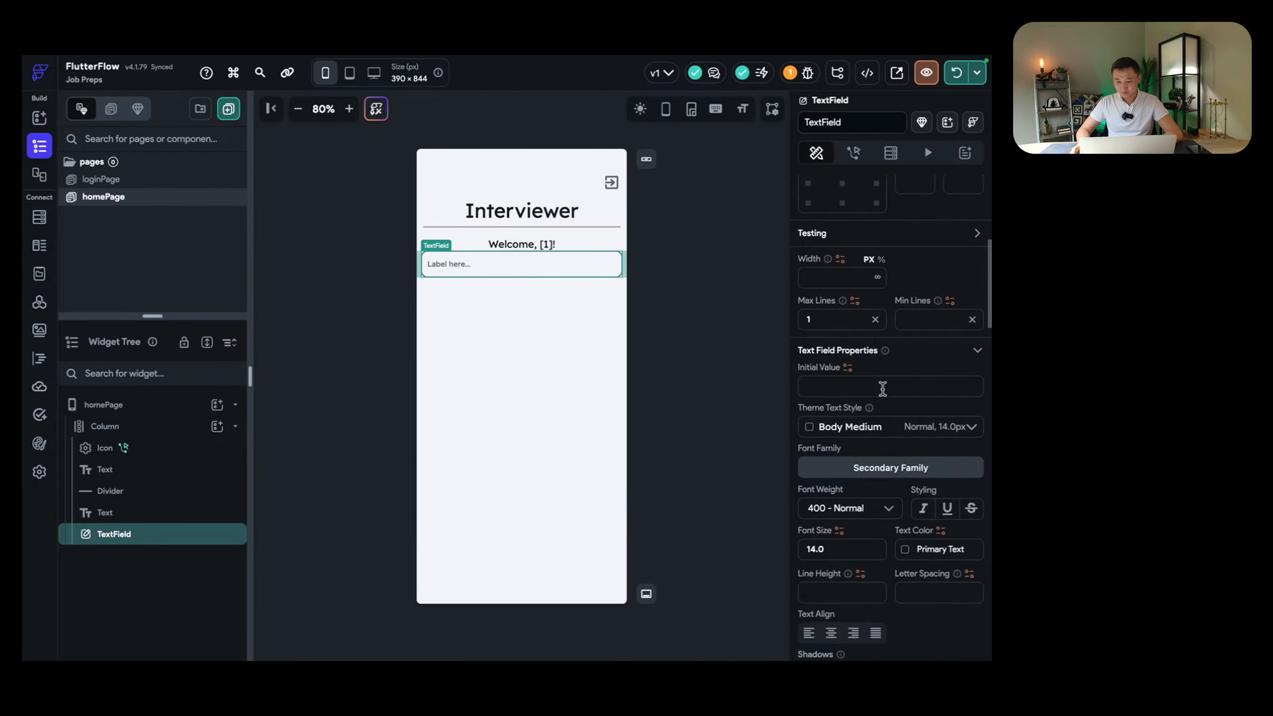
Step: Set the text field's Max Lines to 8, replacing an initial value of 5
click(875, 319)
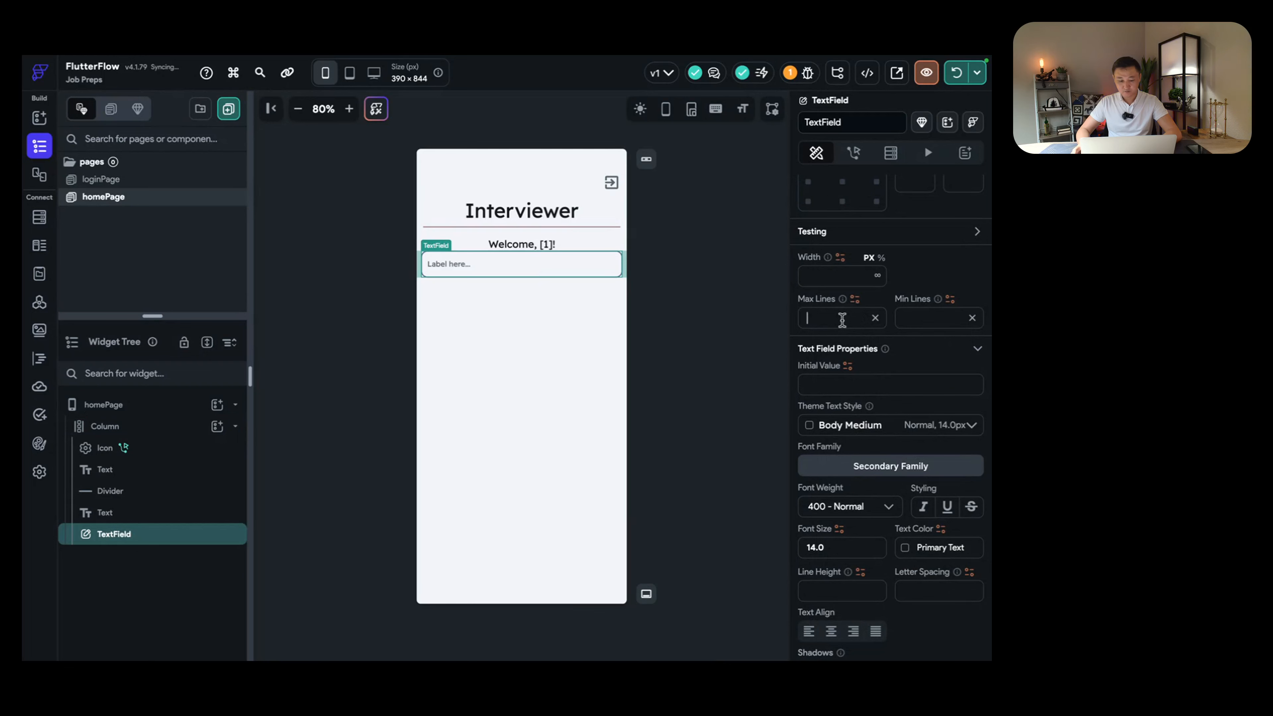
text(5)
drag(842, 320, 775, 319)
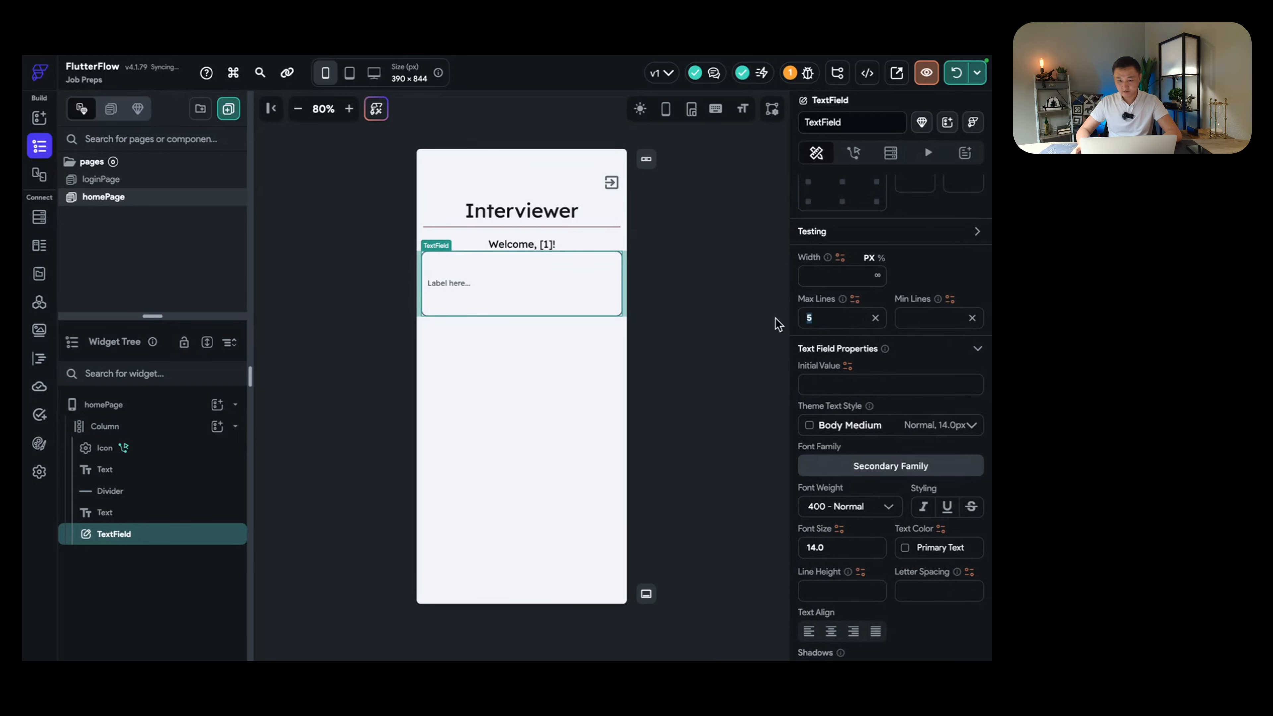
text(8)
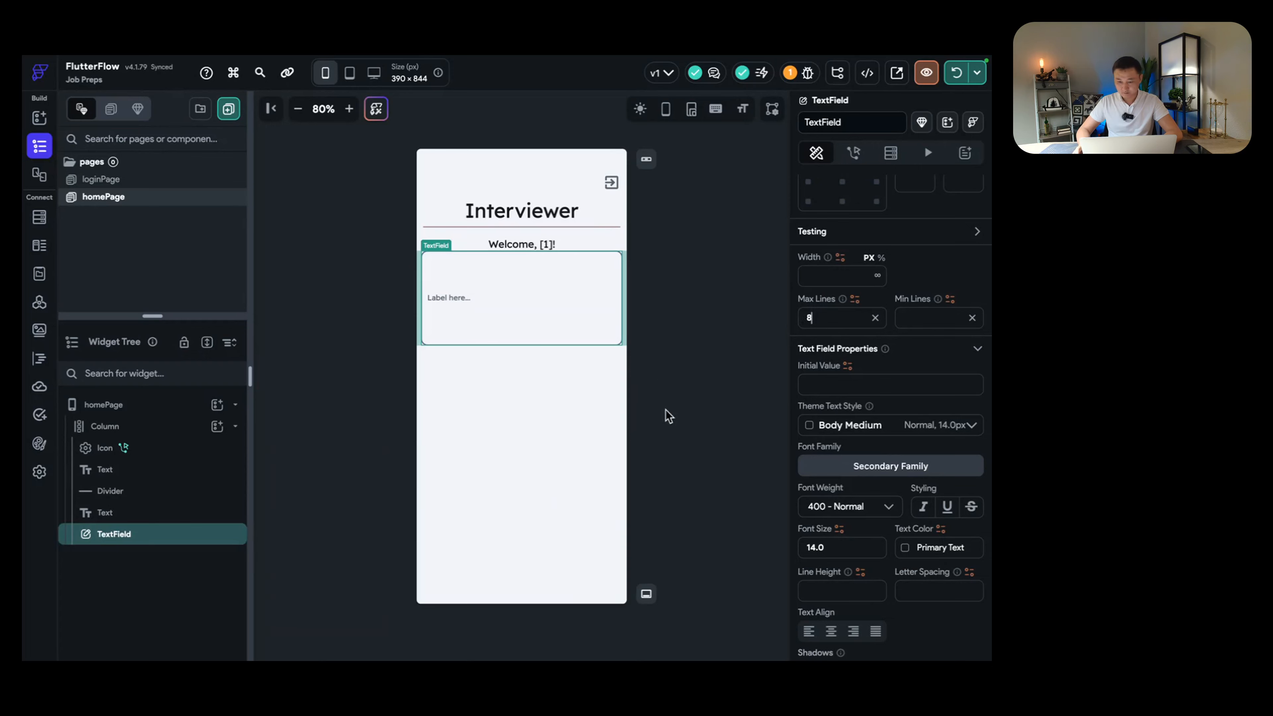
scroll(878, 395, down, 1)
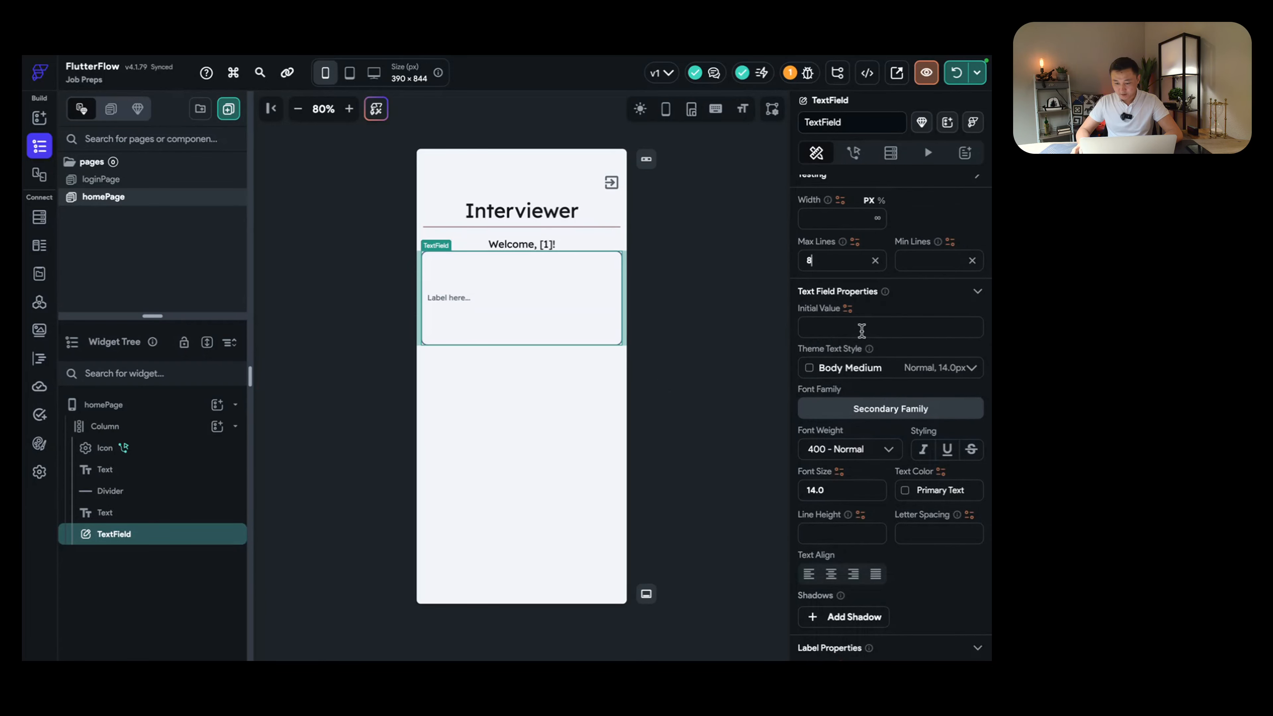
scroll(862, 331, down, 1)
scroll(862, 331, up, 8)
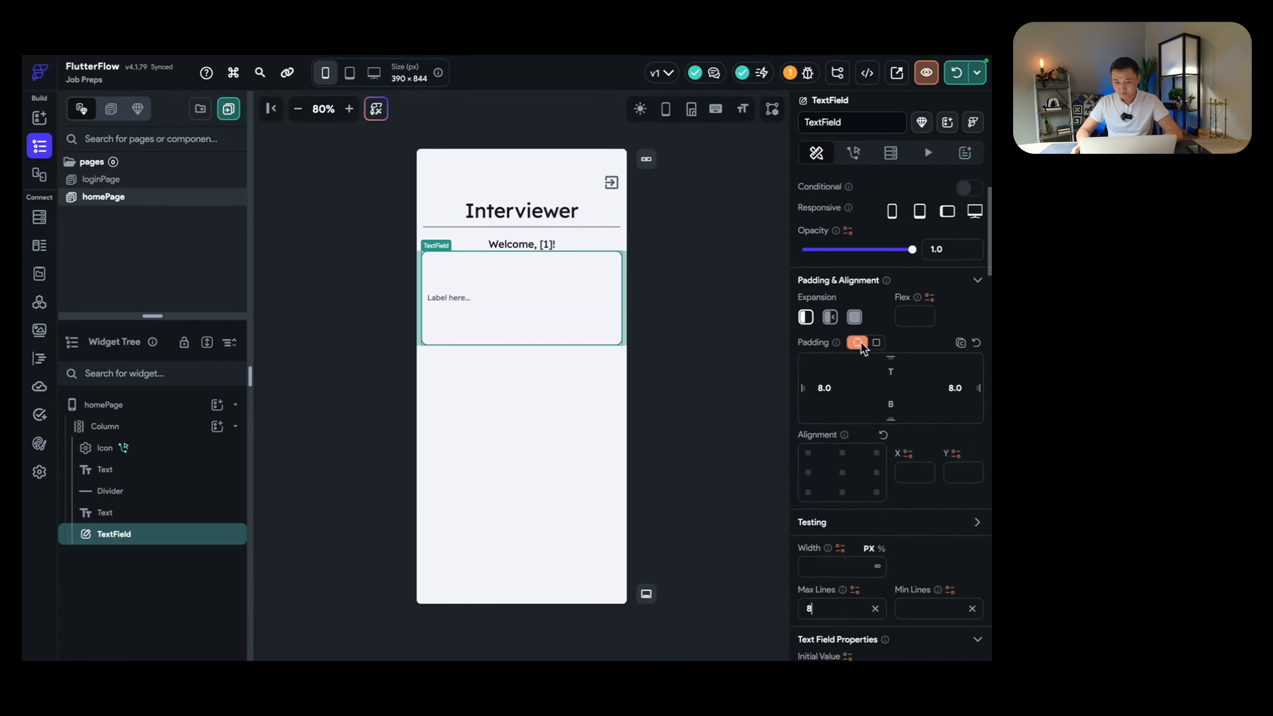
scroll(861, 349, down, 10)
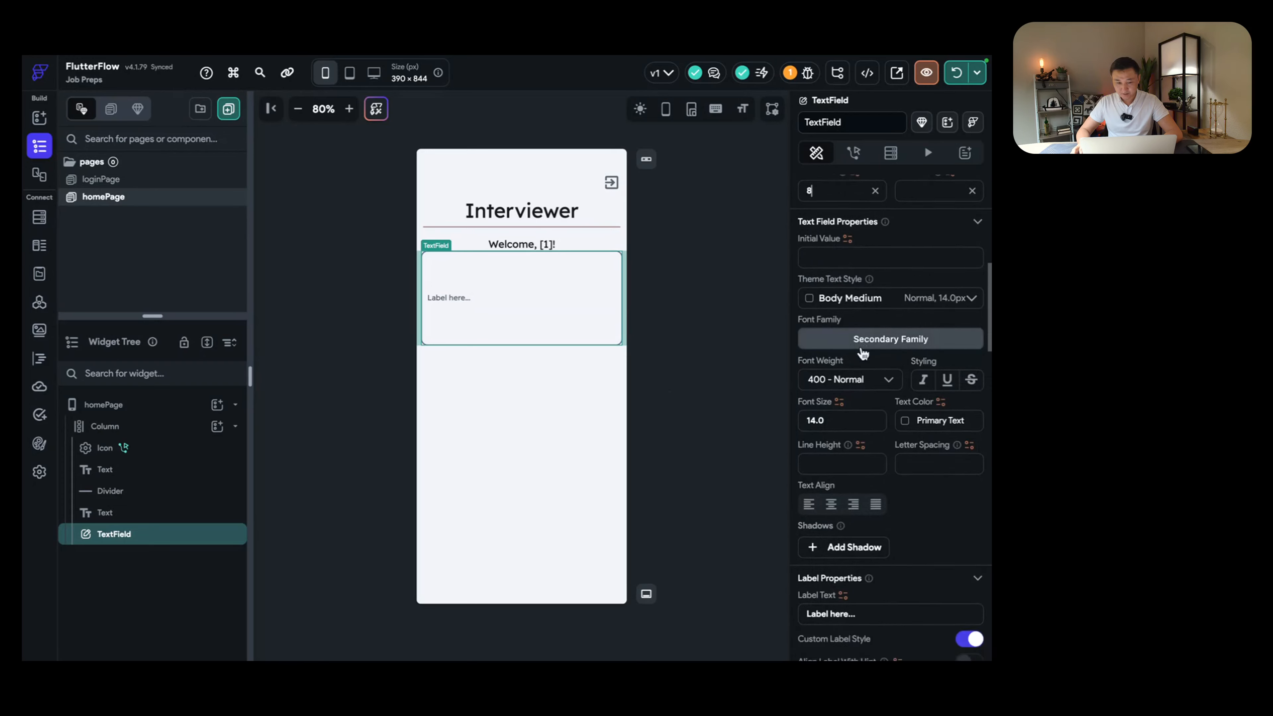
scroll(861, 355, down, 2)
Step: Set the Label Text to 'Job Description' and Hint Text to 'paste job description here...'
click(874, 381)
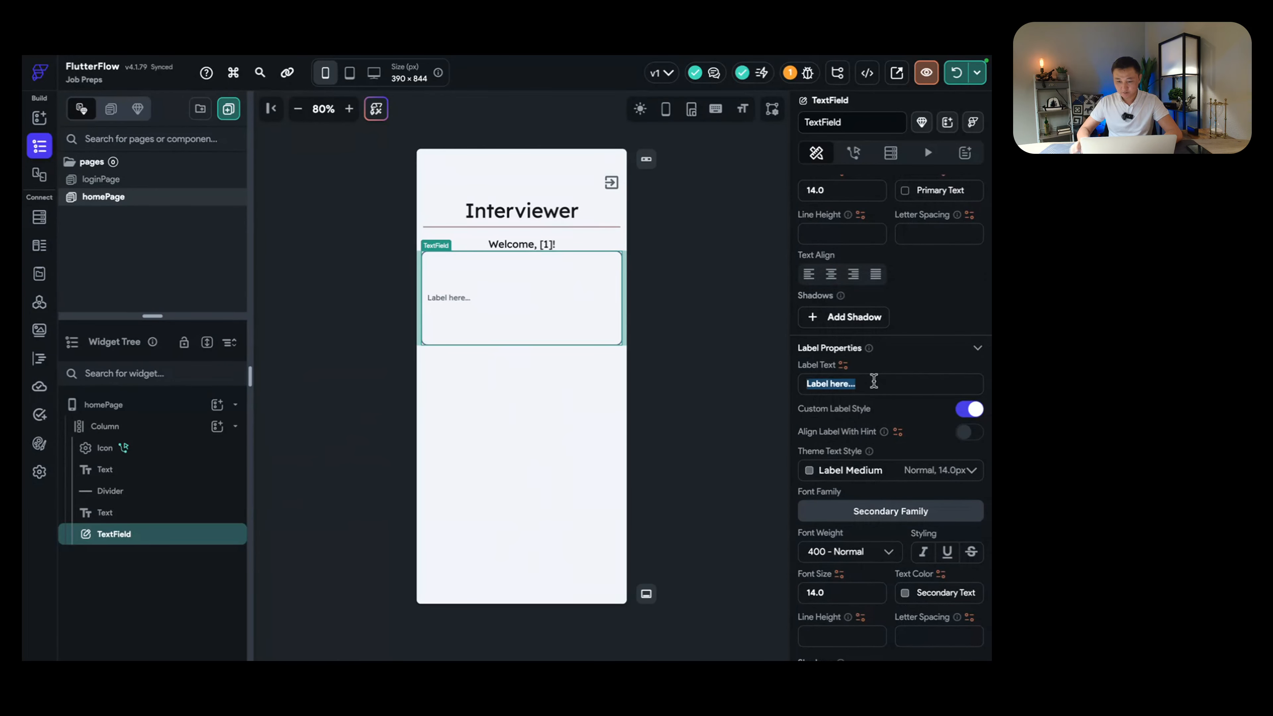
text(Job Description)
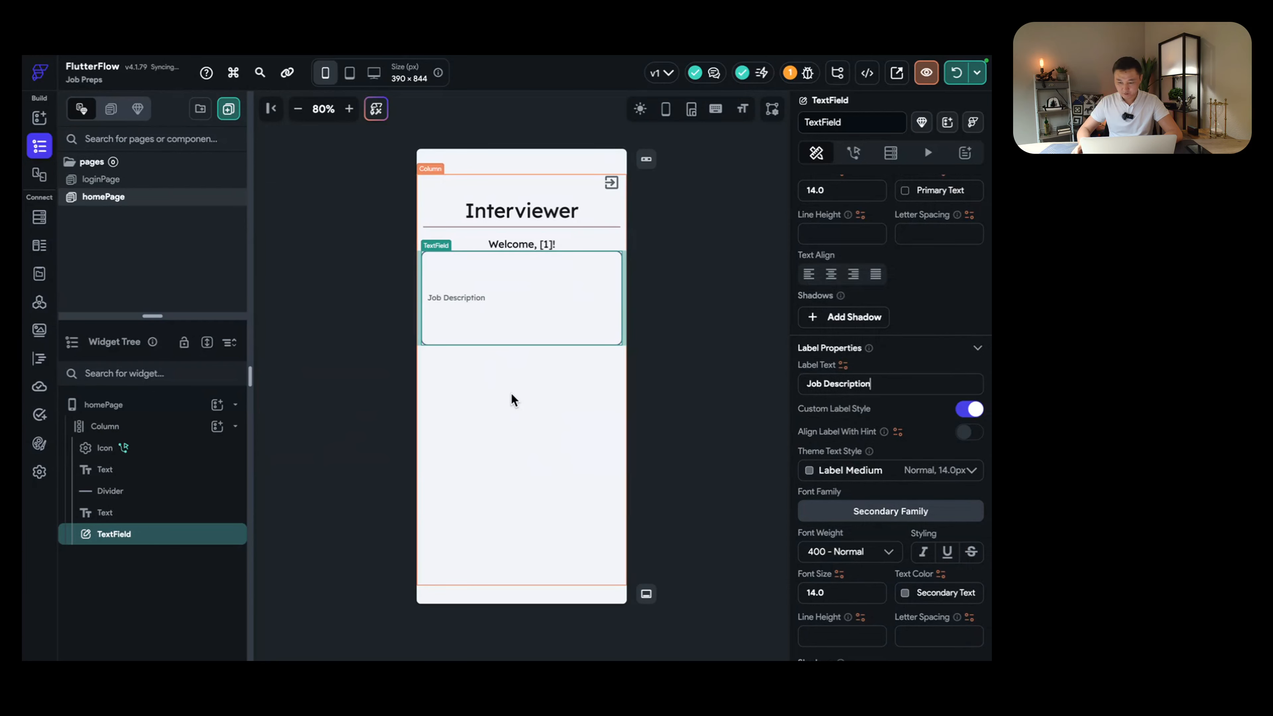
scroll(910, 434, down, 3)
scroll(882, 440, down, 1)
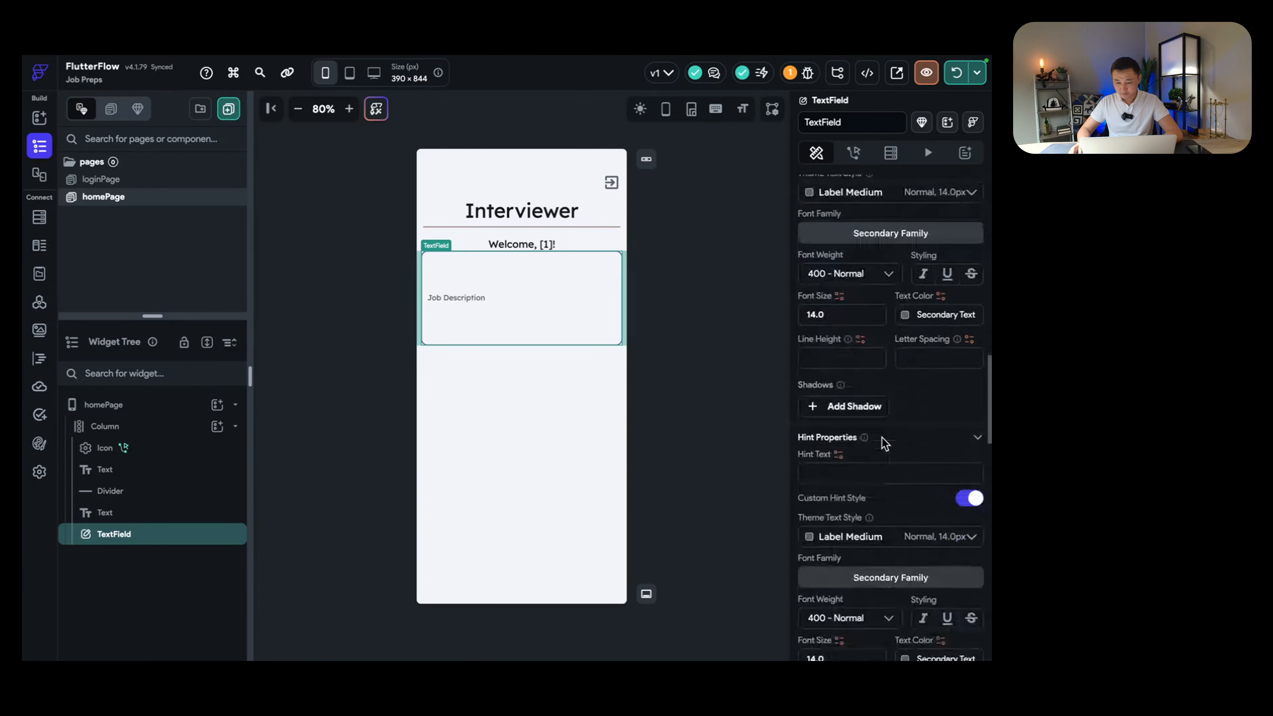
click(884, 454)
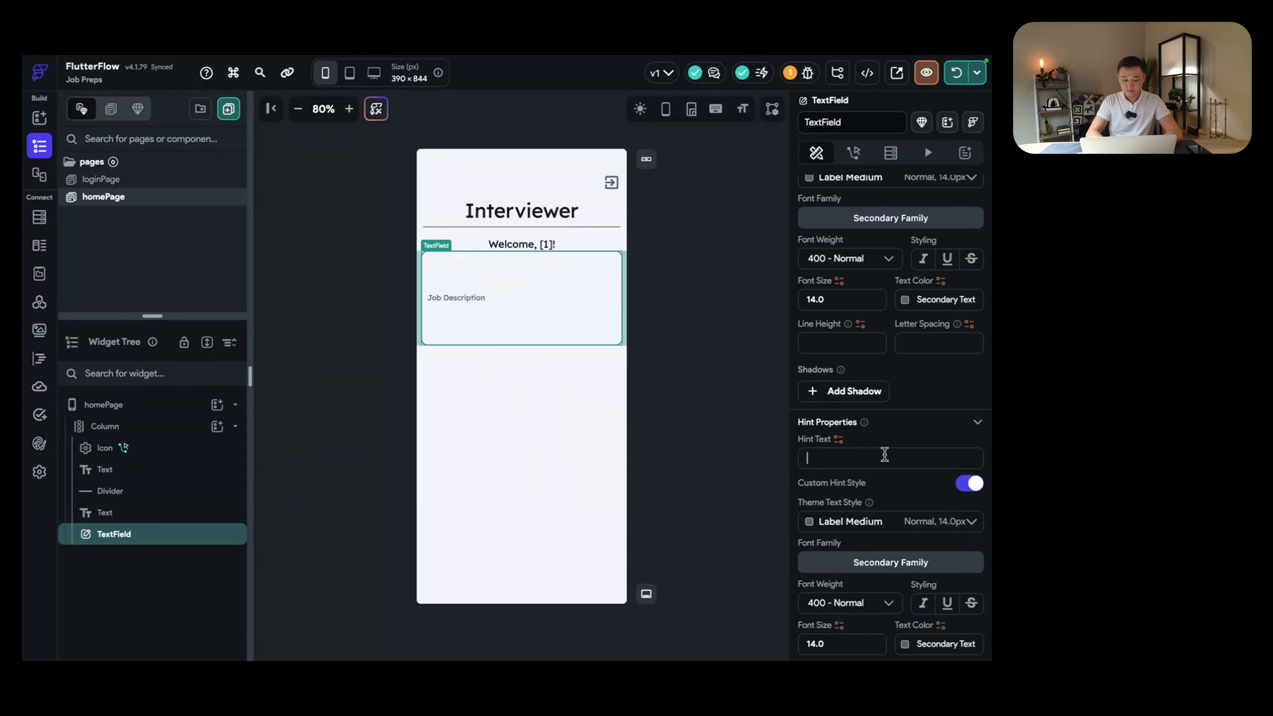
text(paste job description here...)
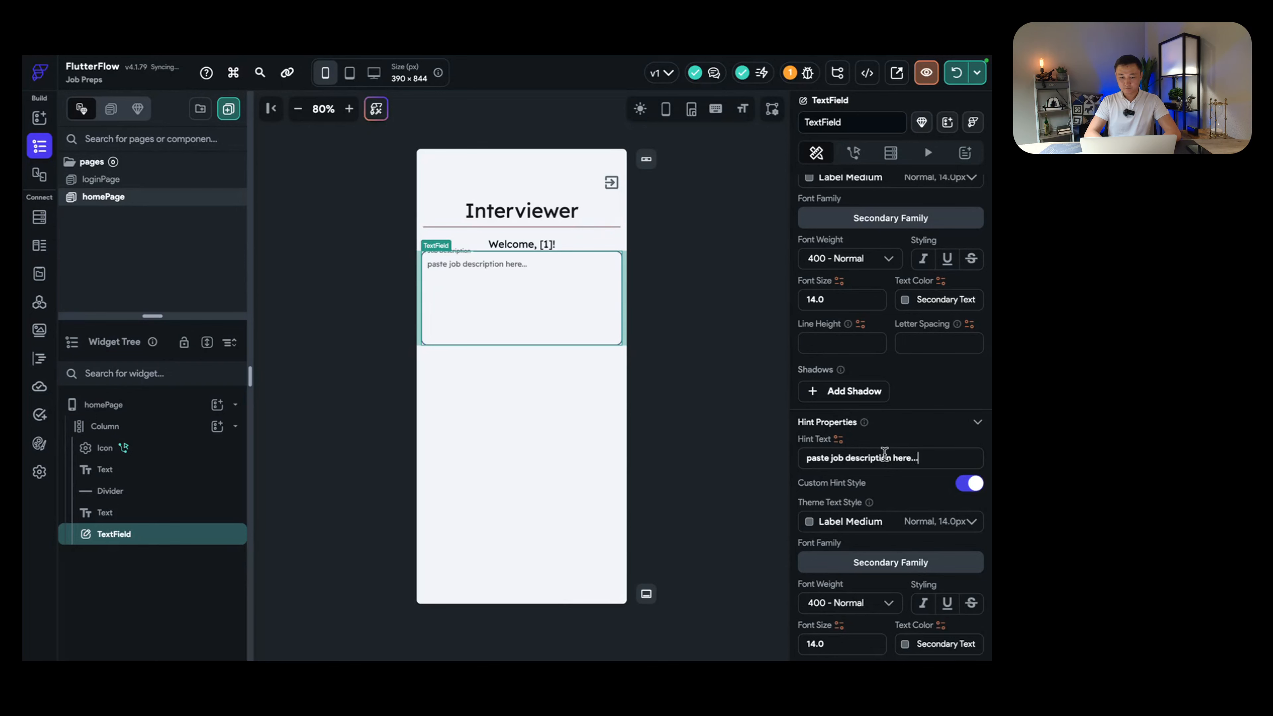
Step: Give the text field 12 top padding and check the spacing in the column
click(601, 421)
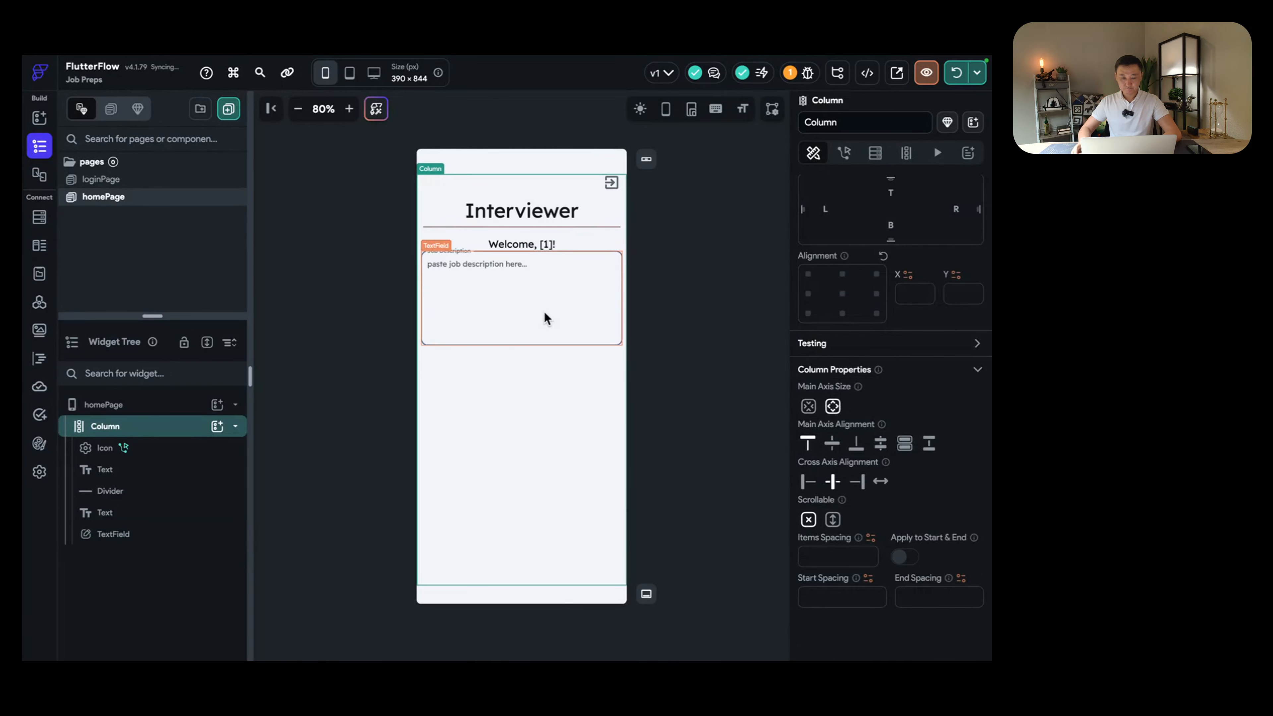
click(533, 309)
click(890, 284)
text(12)
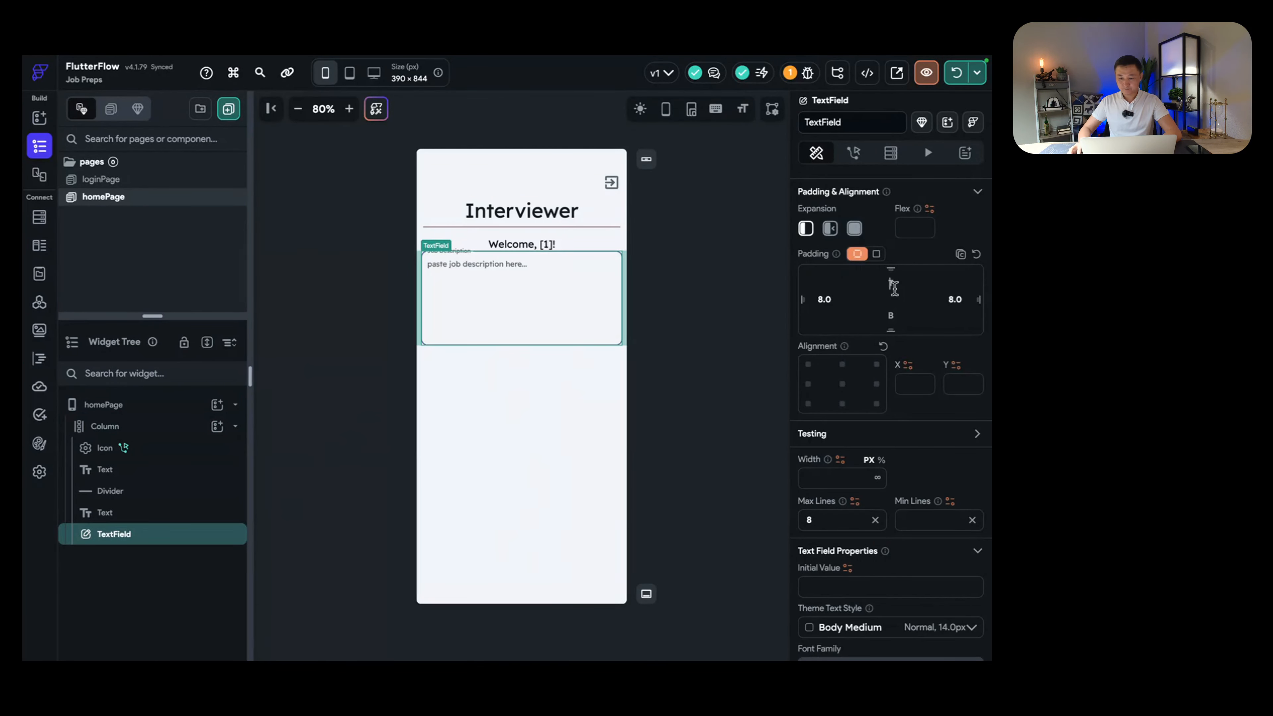
click(579, 362)
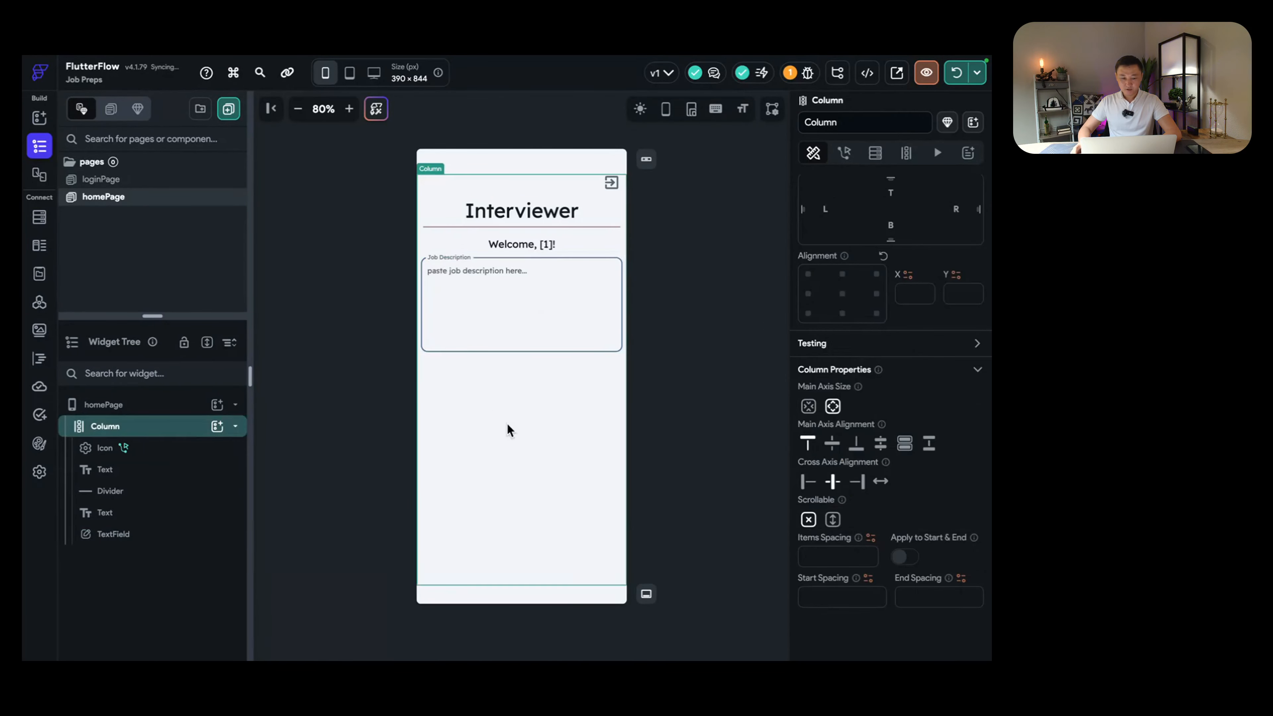
Step: Set the text field's input text and label font sizes to 15
click(491, 293)
scroll(832, 441, down, 5)
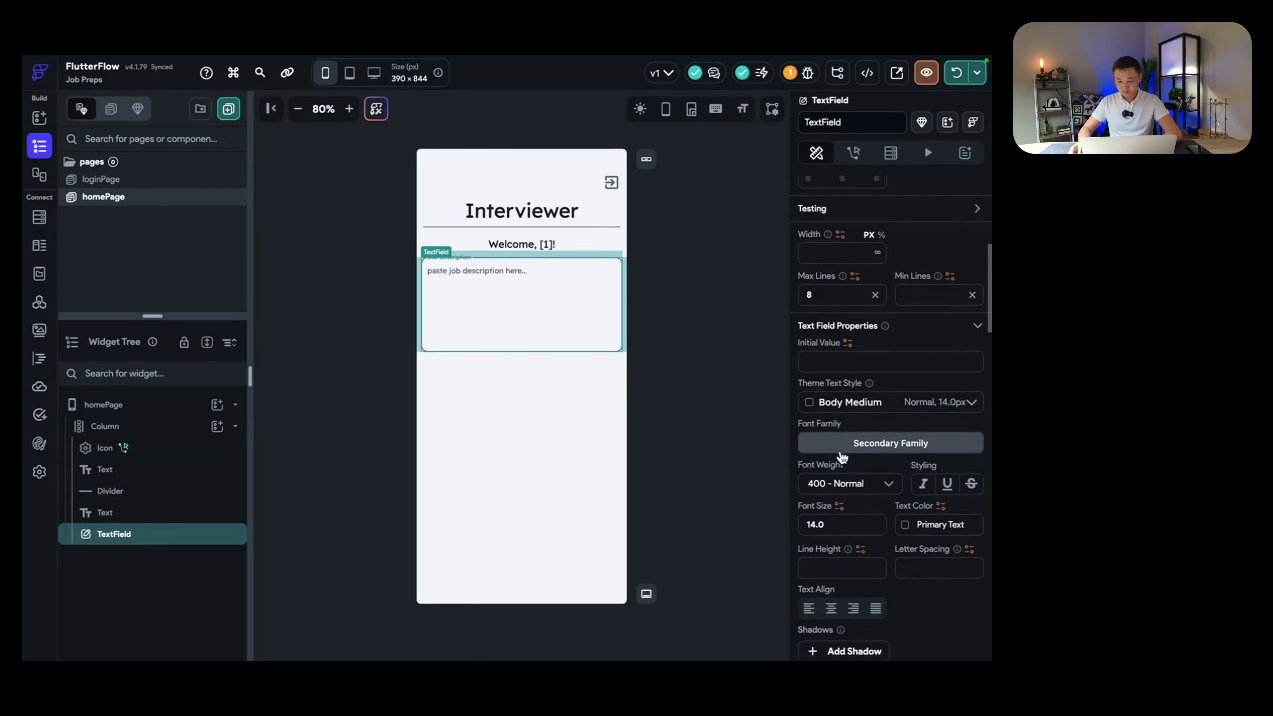
double_click(836, 523)
text(15)
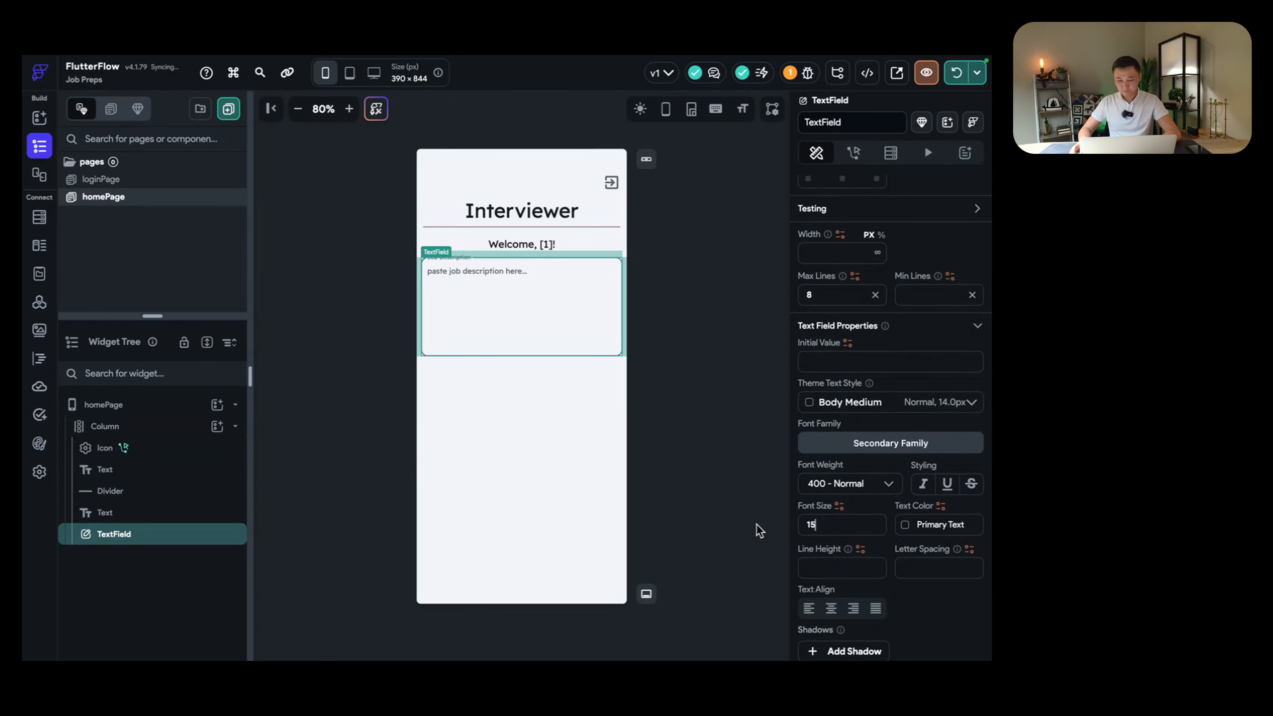
scroll(858, 531, down, 6)
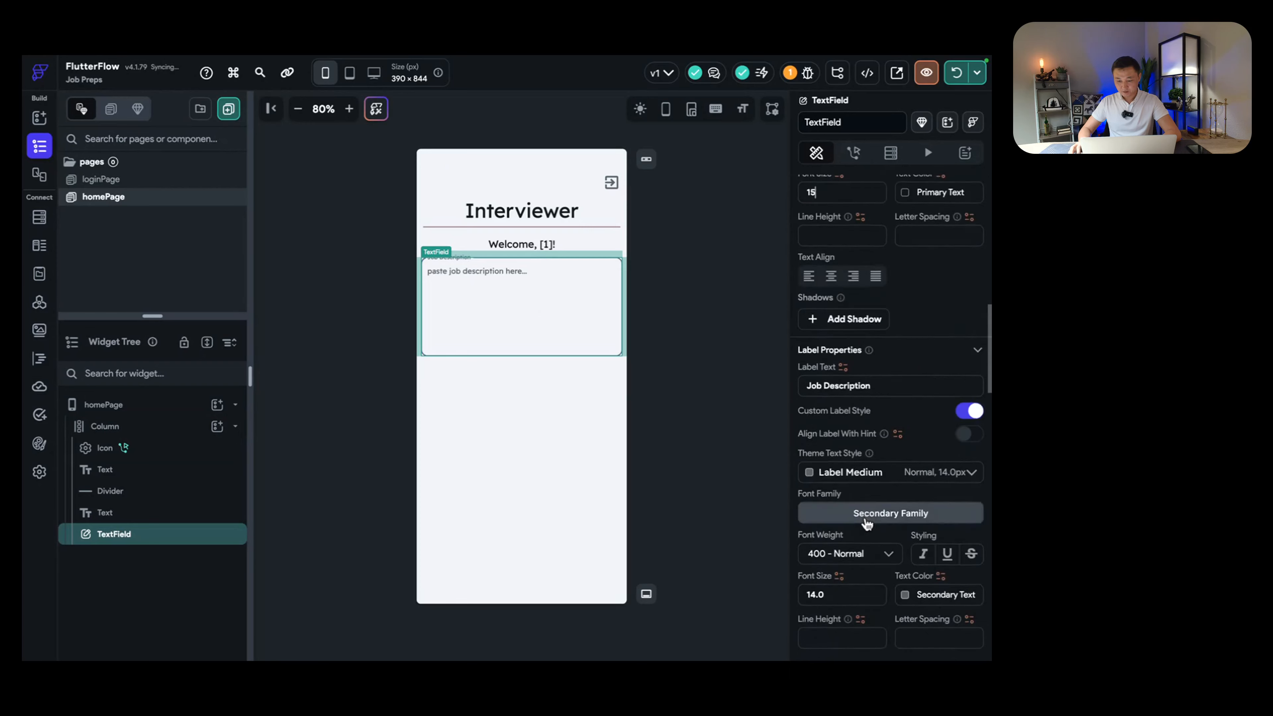
scroll(866, 523, down, 2)
double_click(855, 508)
text(15)
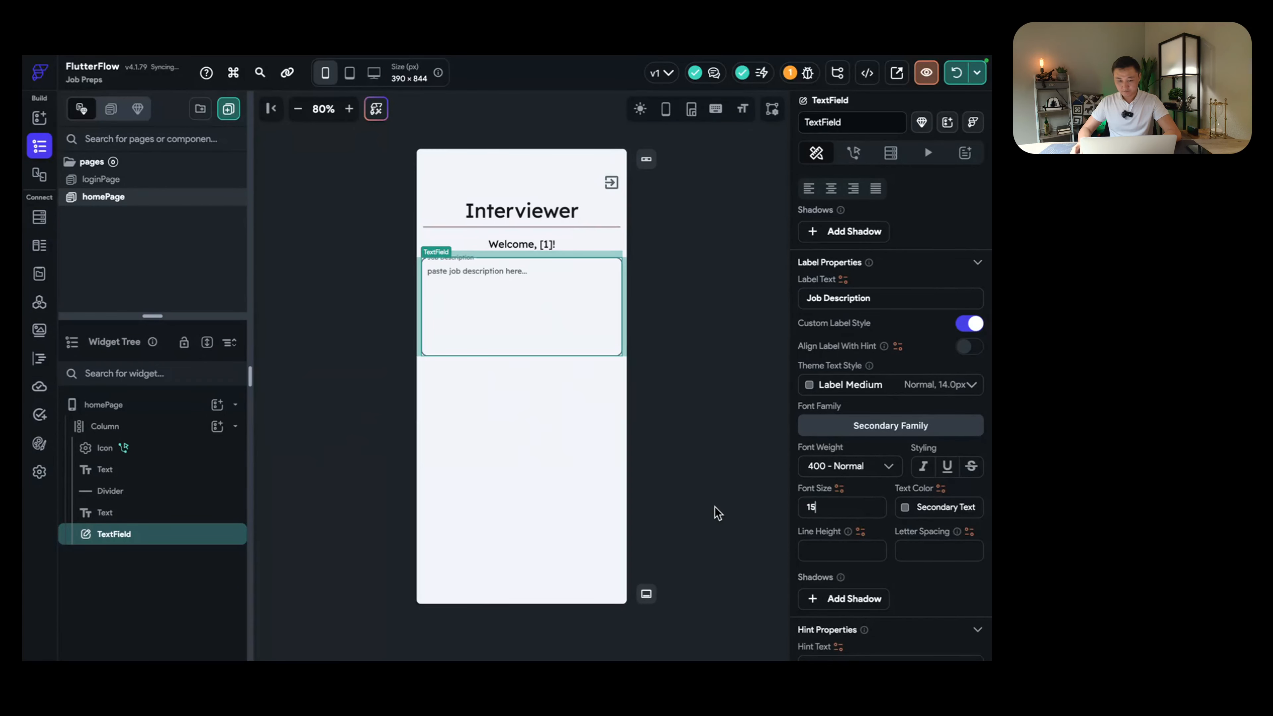
scroll(876, 486, down, 10)
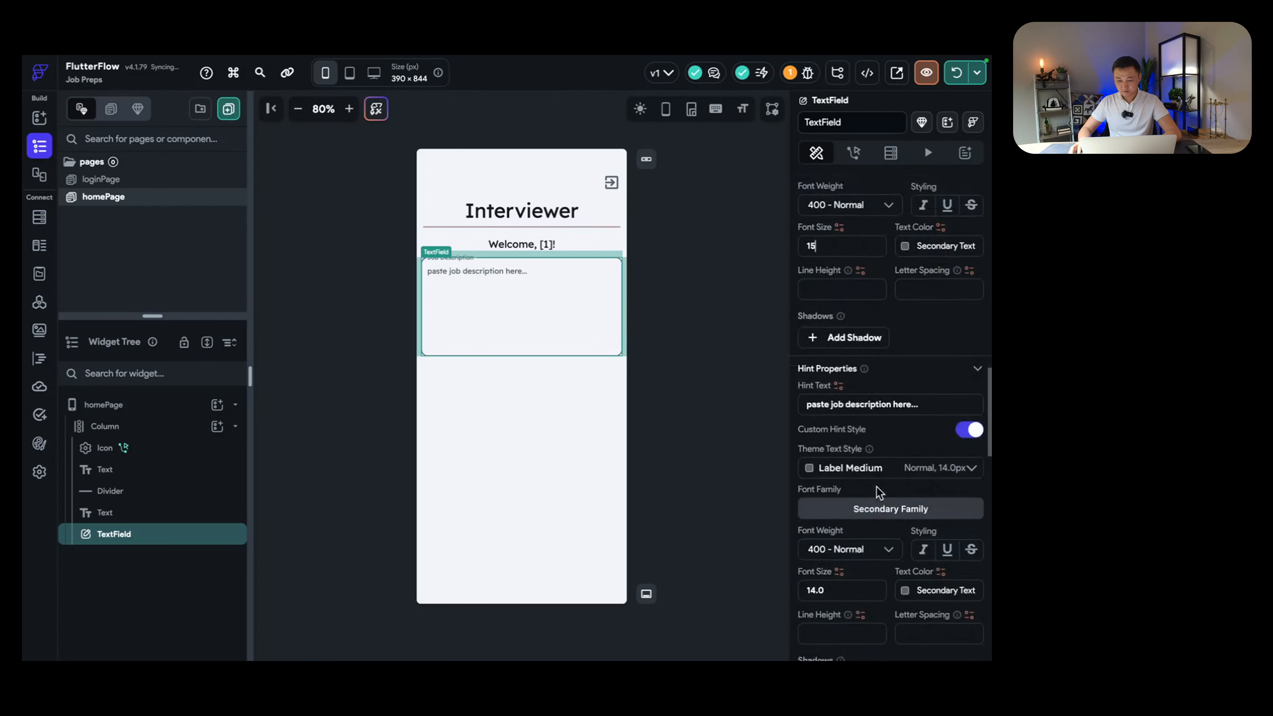
click(832, 248)
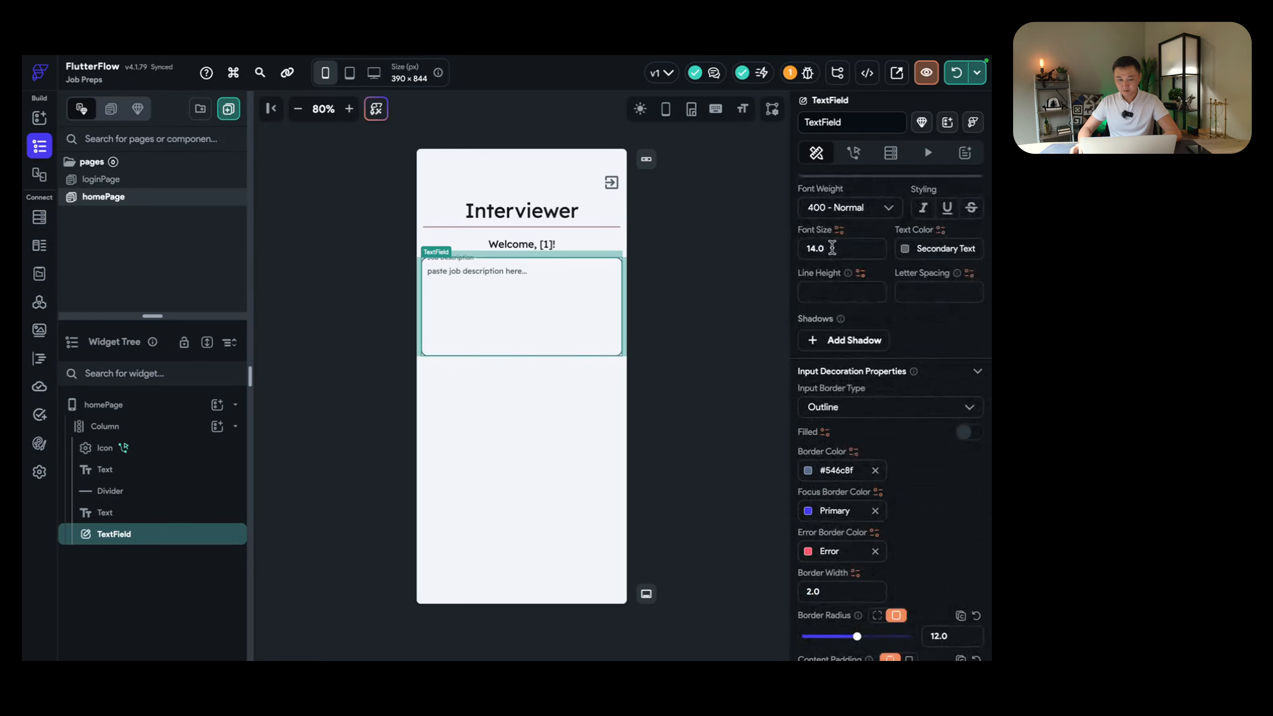
click(589, 435)
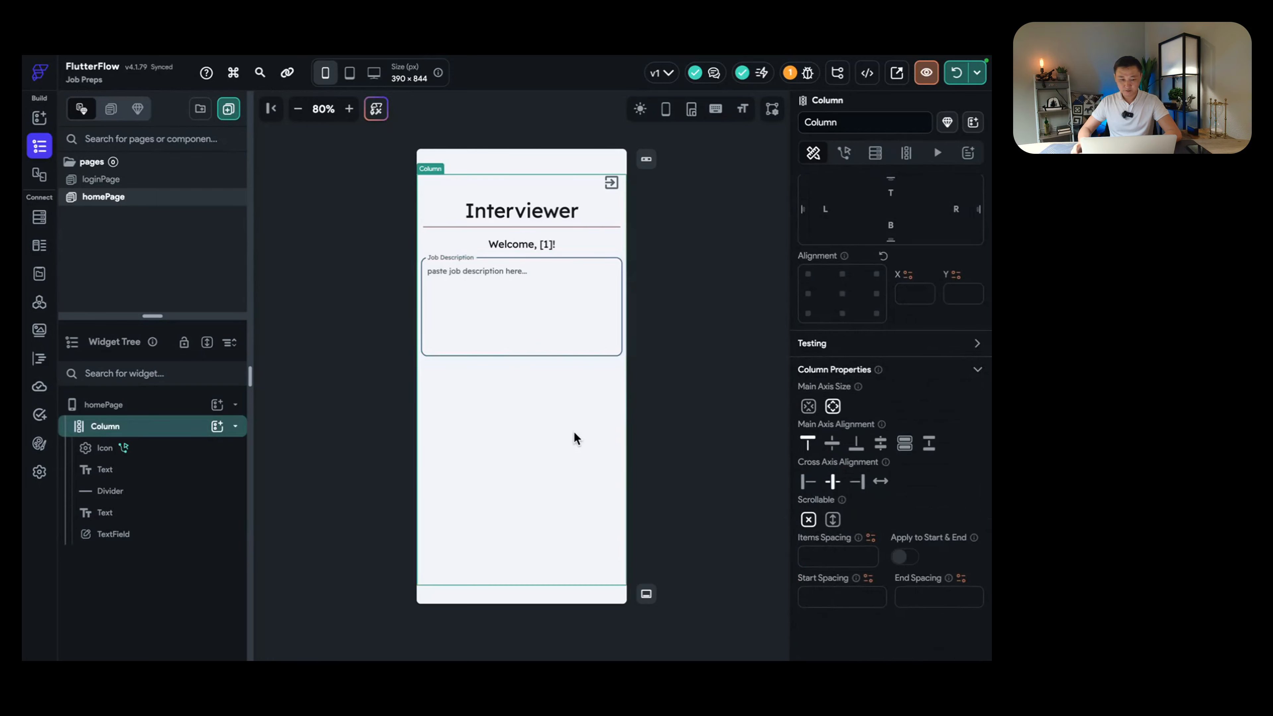
Step: Rename the text field to 'jd'
click(132, 537)
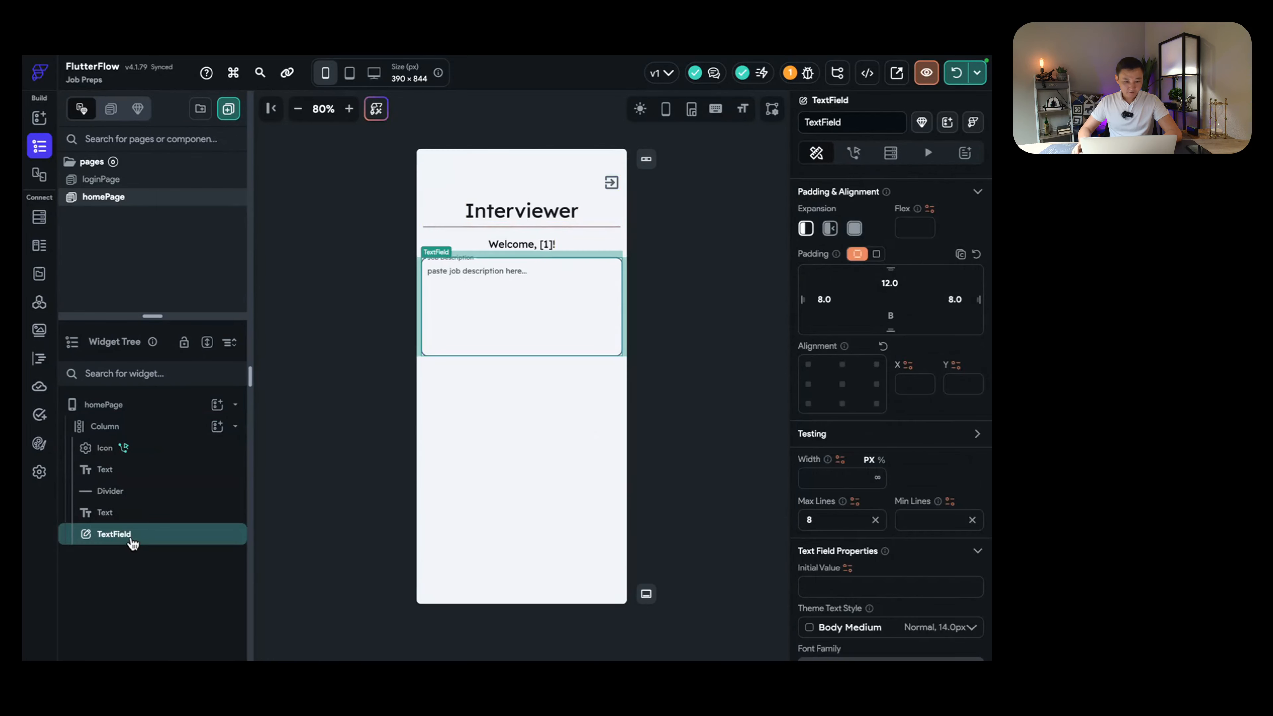
click(875, 123)
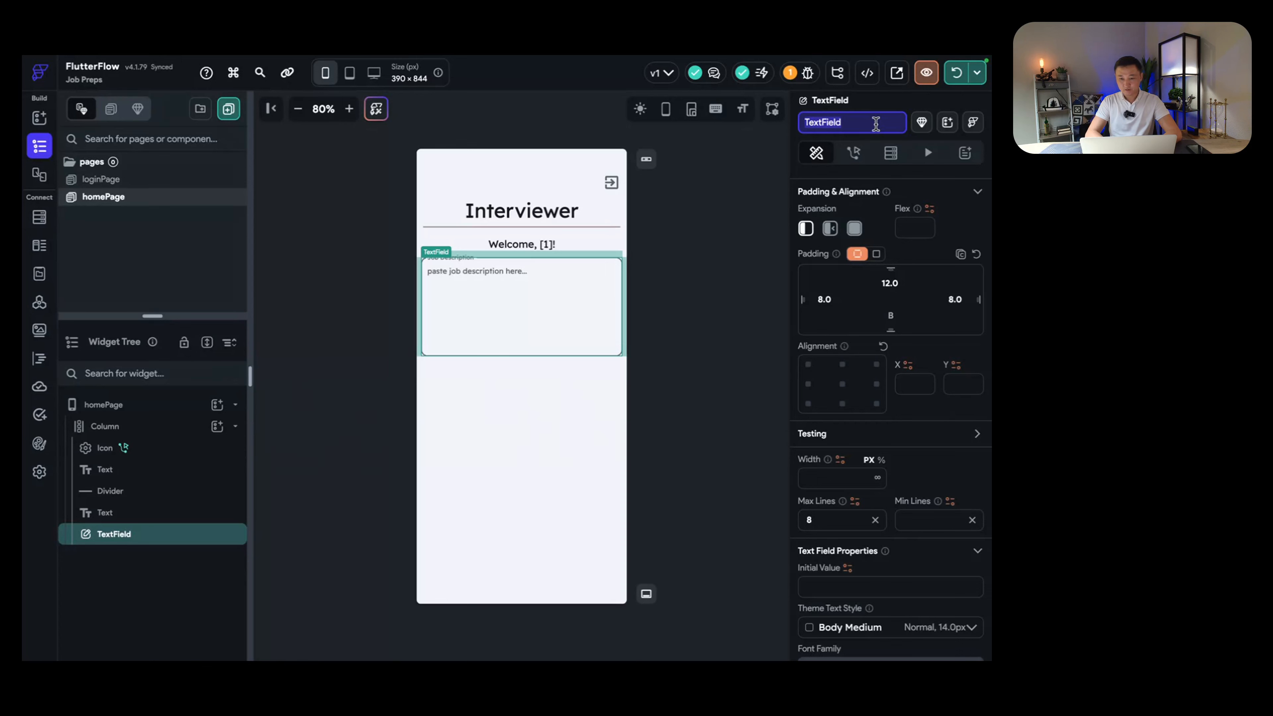
text(jd)
key(Return)
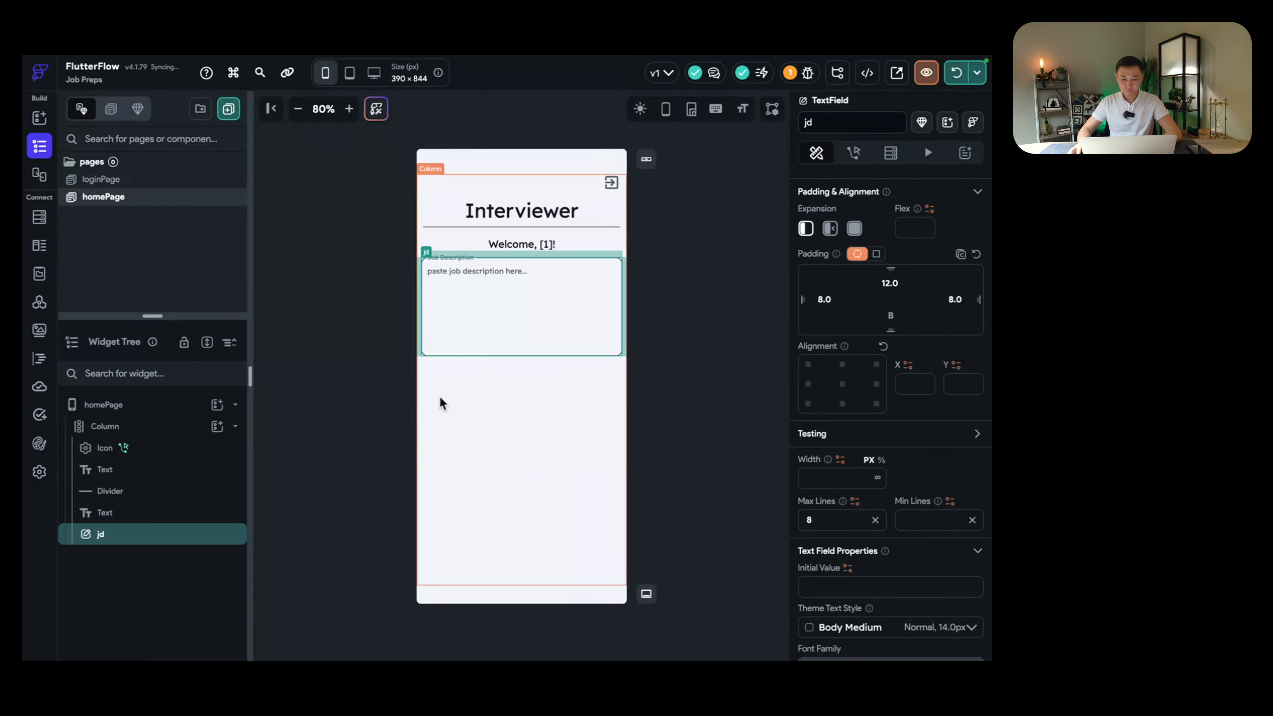
click(484, 390)
click(488, 342)
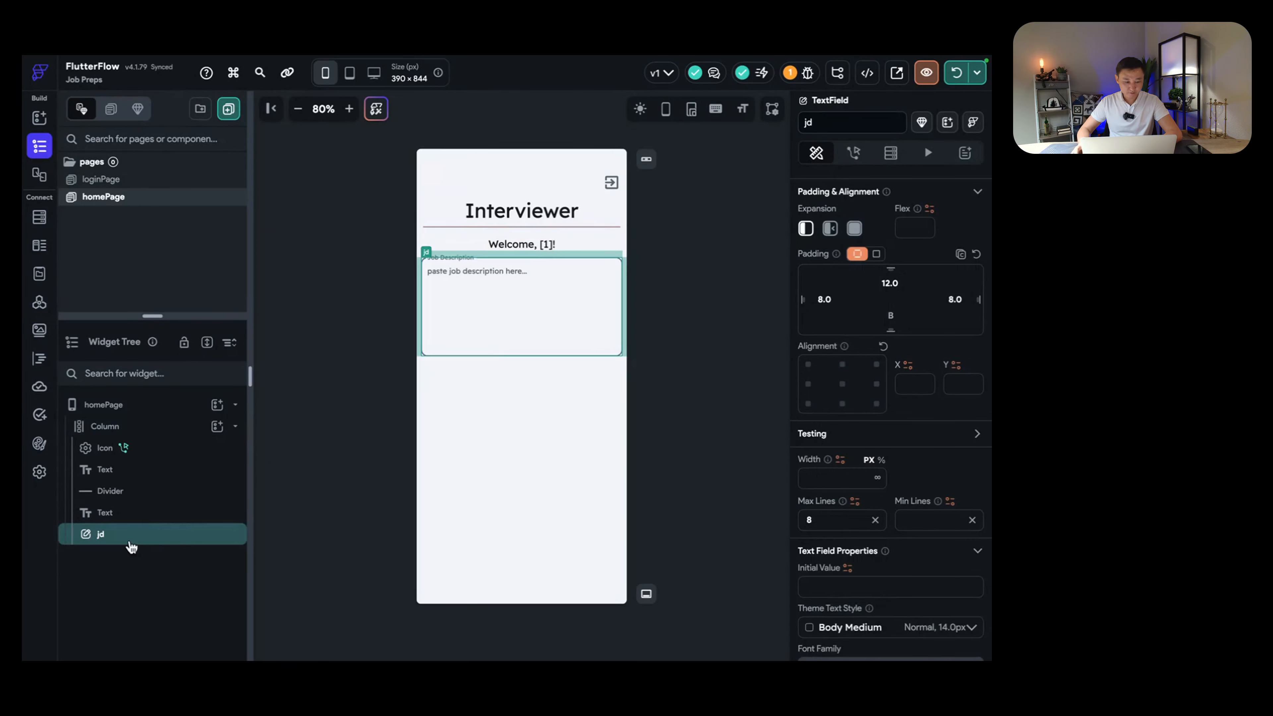
Step: Duplicate the jd text field and name the copy 'resume'
right_click(104, 539)
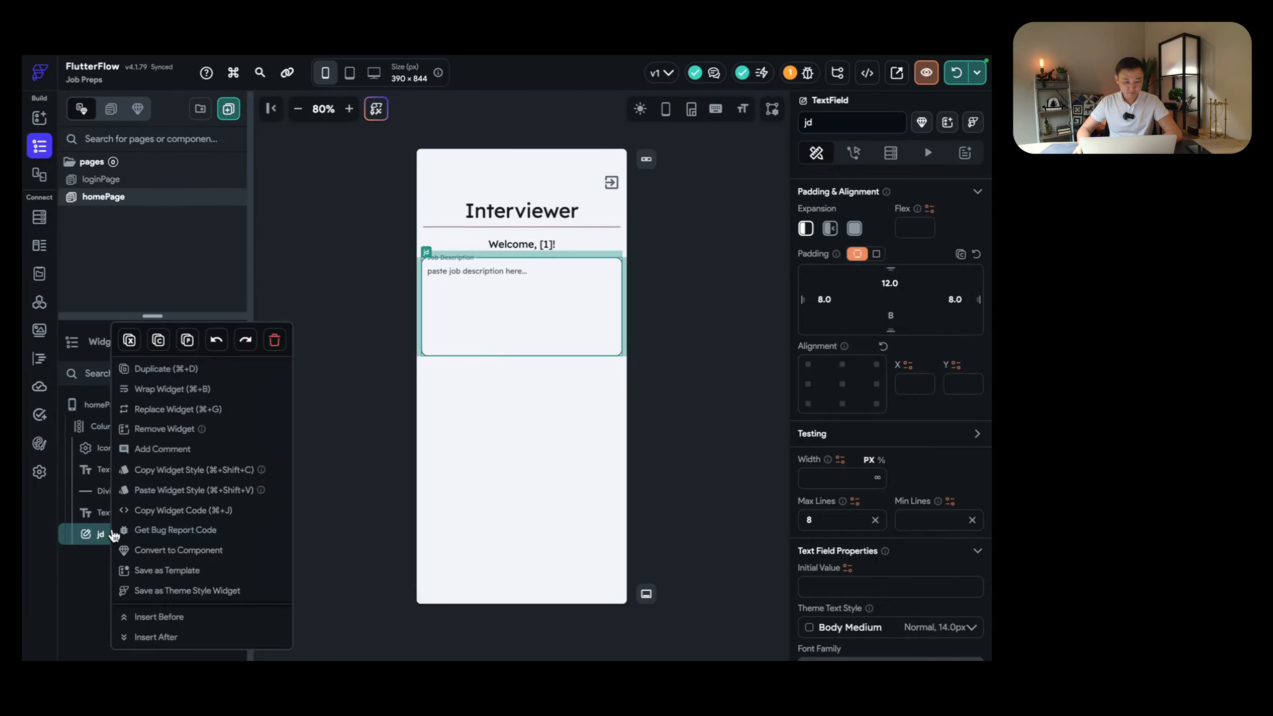
click(160, 377)
click(483, 502)
click(489, 417)
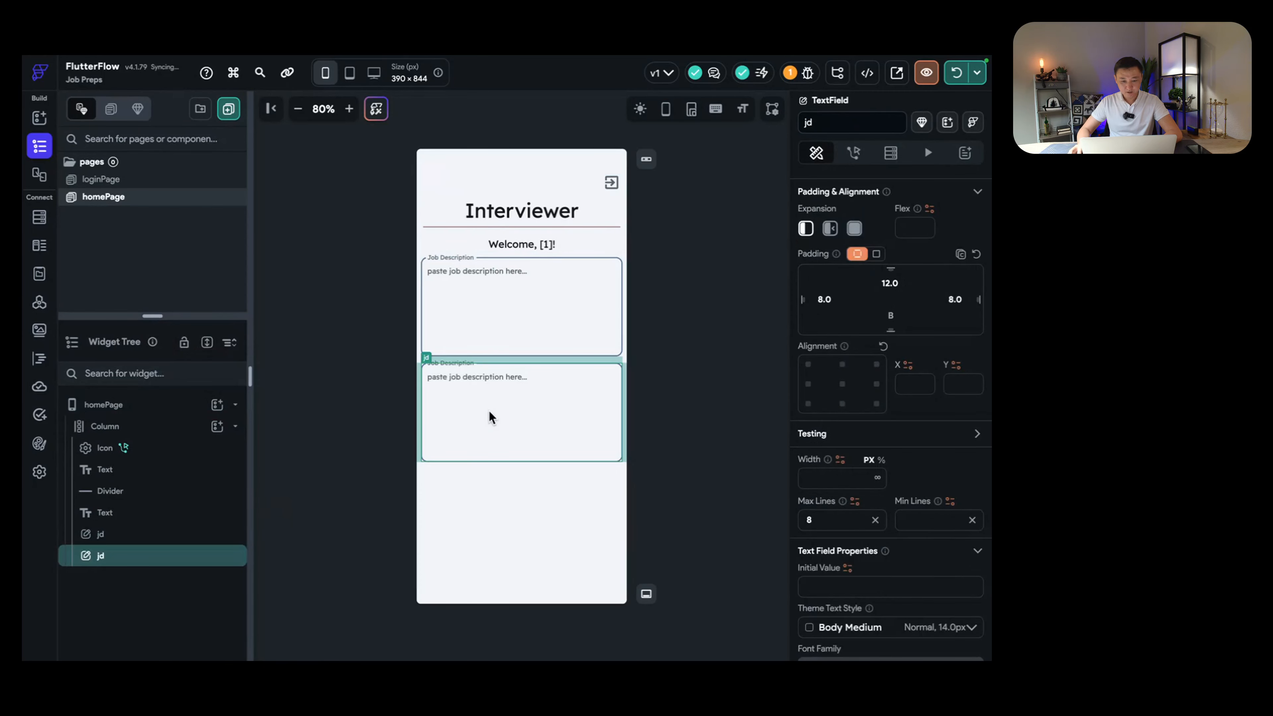
double_click(832, 124)
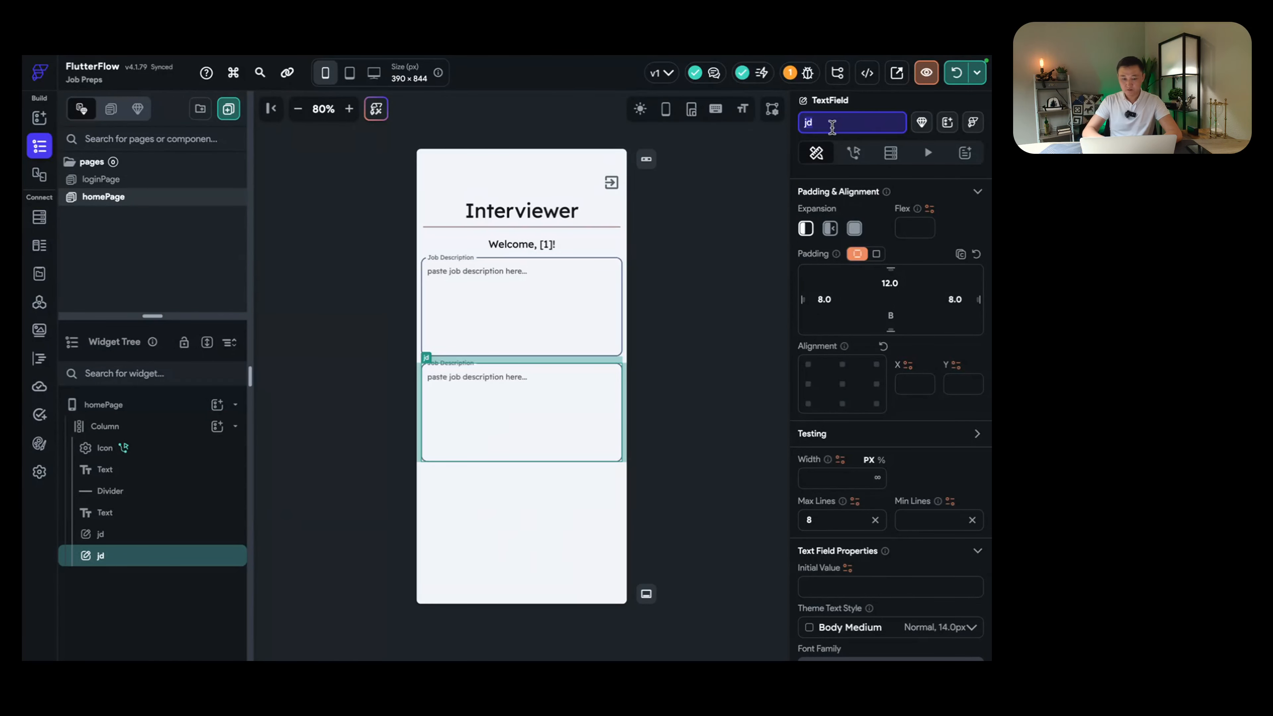
text(resume)
key(Return)
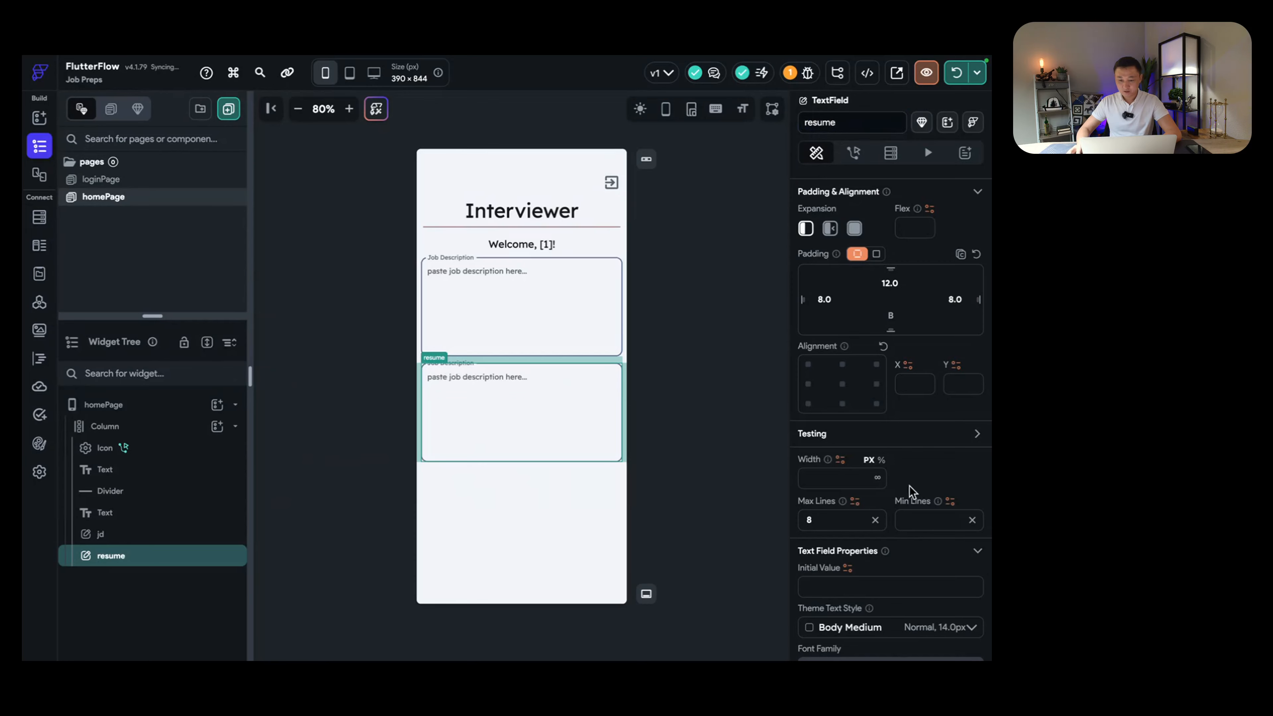
Step: Set the copy's label to 'Resume' and its hint to 'paste your resume here...'
scroll(909, 485, down, 5)
scroll(901, 470, down, 5)
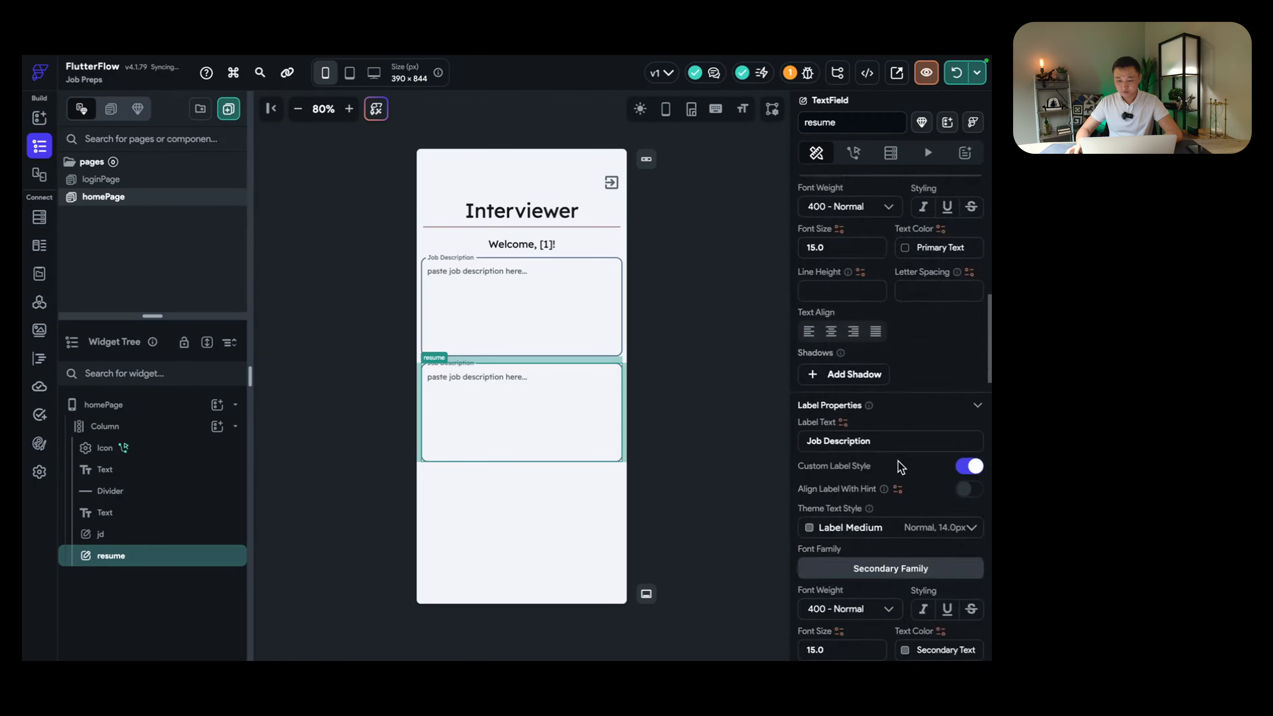
triple_click(897, 425)
text(Resume)
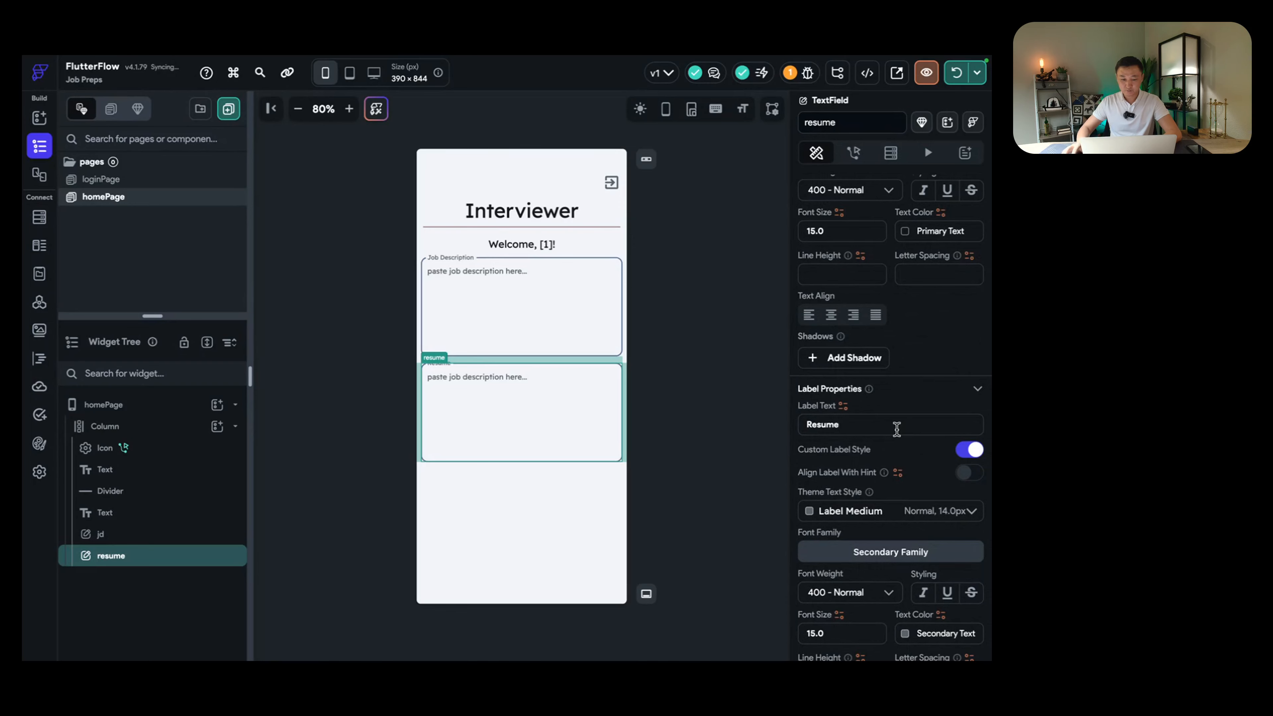
scroll(877, 486, down, 5)
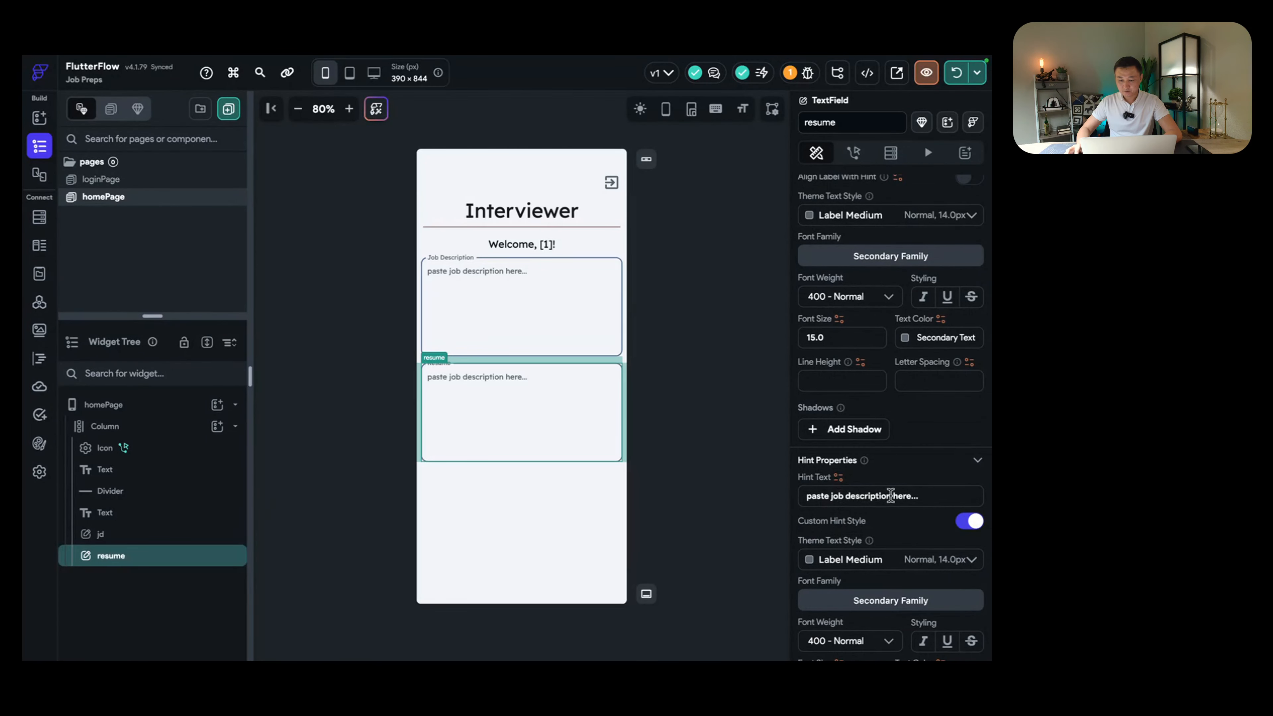
drag(890, 496, 832, 498)
key(BackSpace)
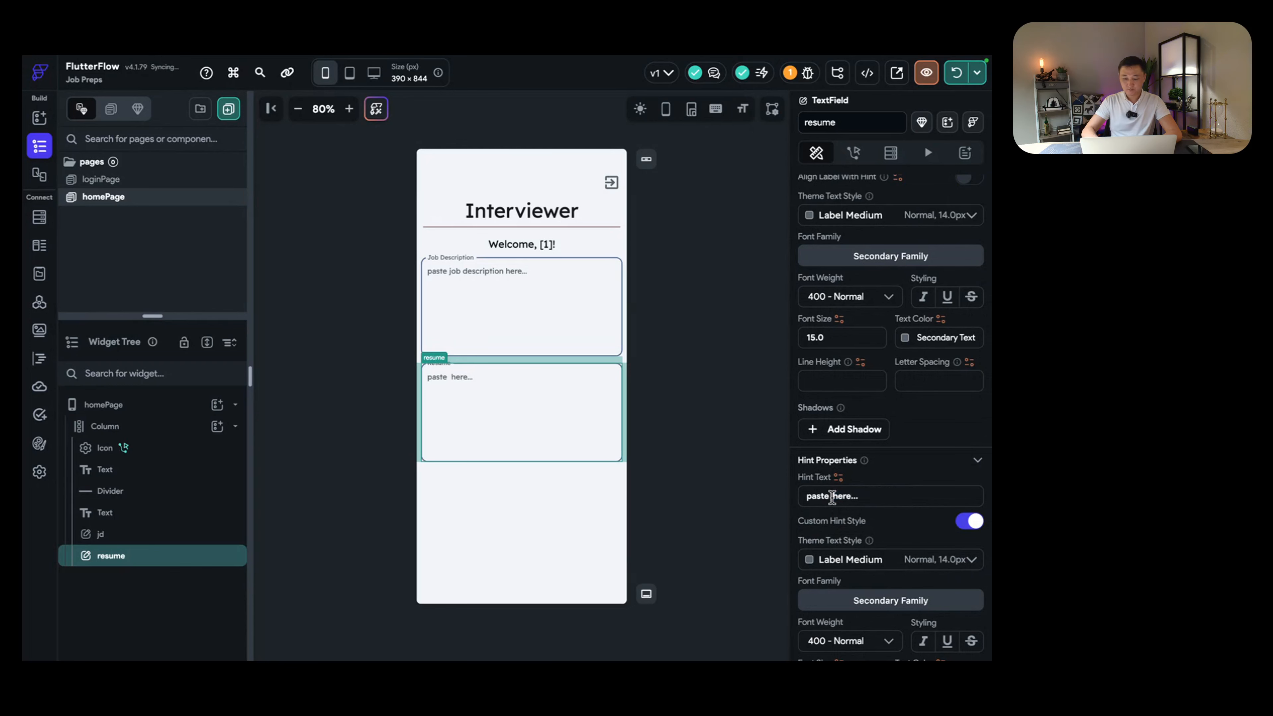
text(your resume)
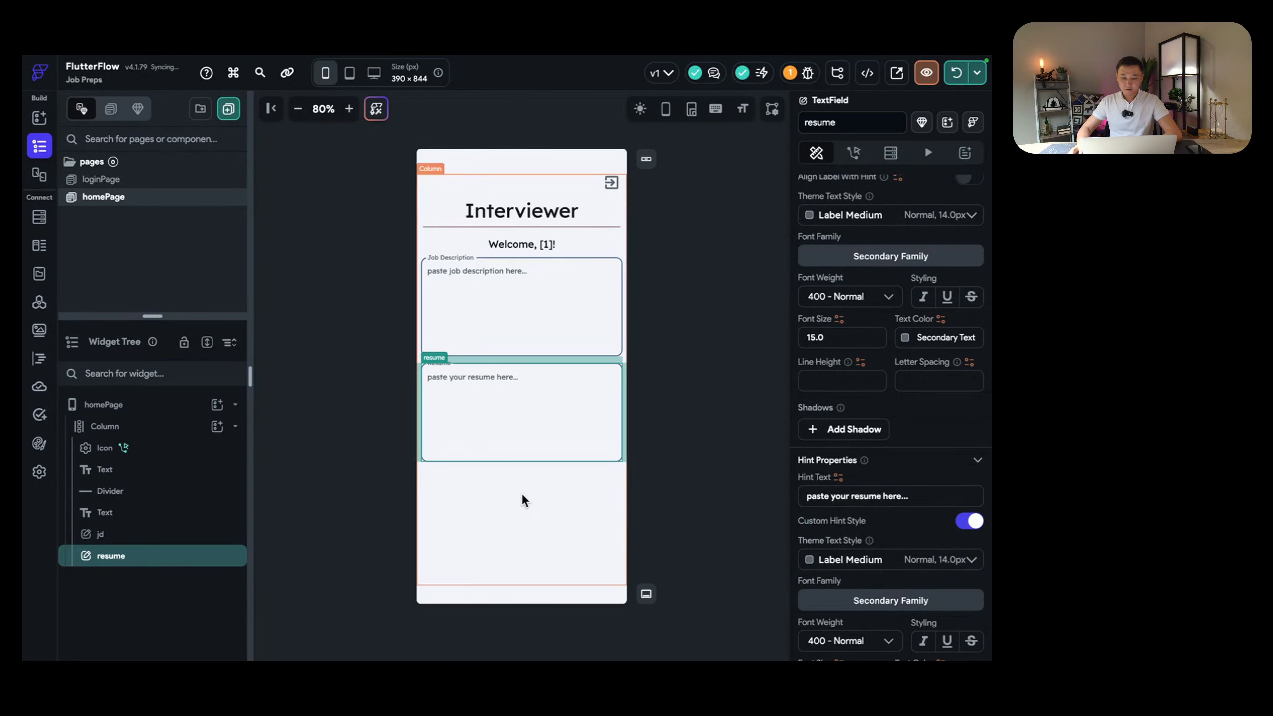
click(554, 493)
click(567, 431)
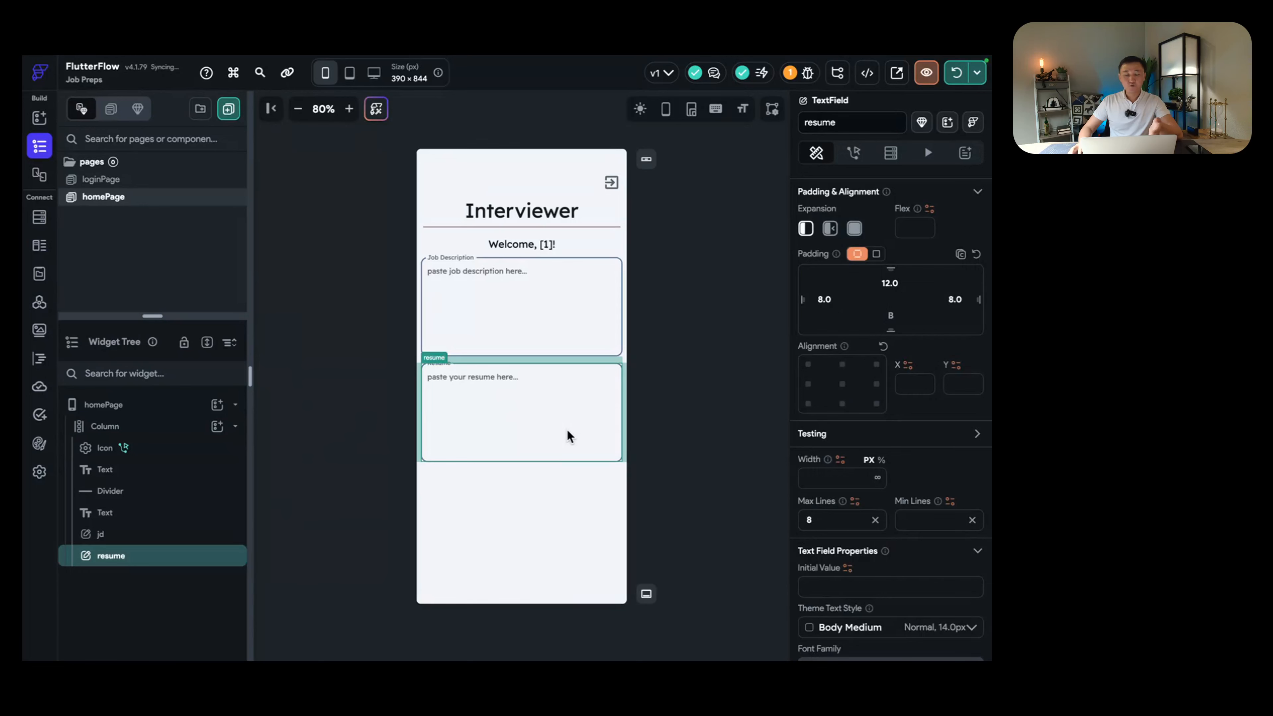
Step: Select the homePage Column in the widget tree and open its add-child widget picker
click(562, 497)
click(521, 322)
click(535, 414)
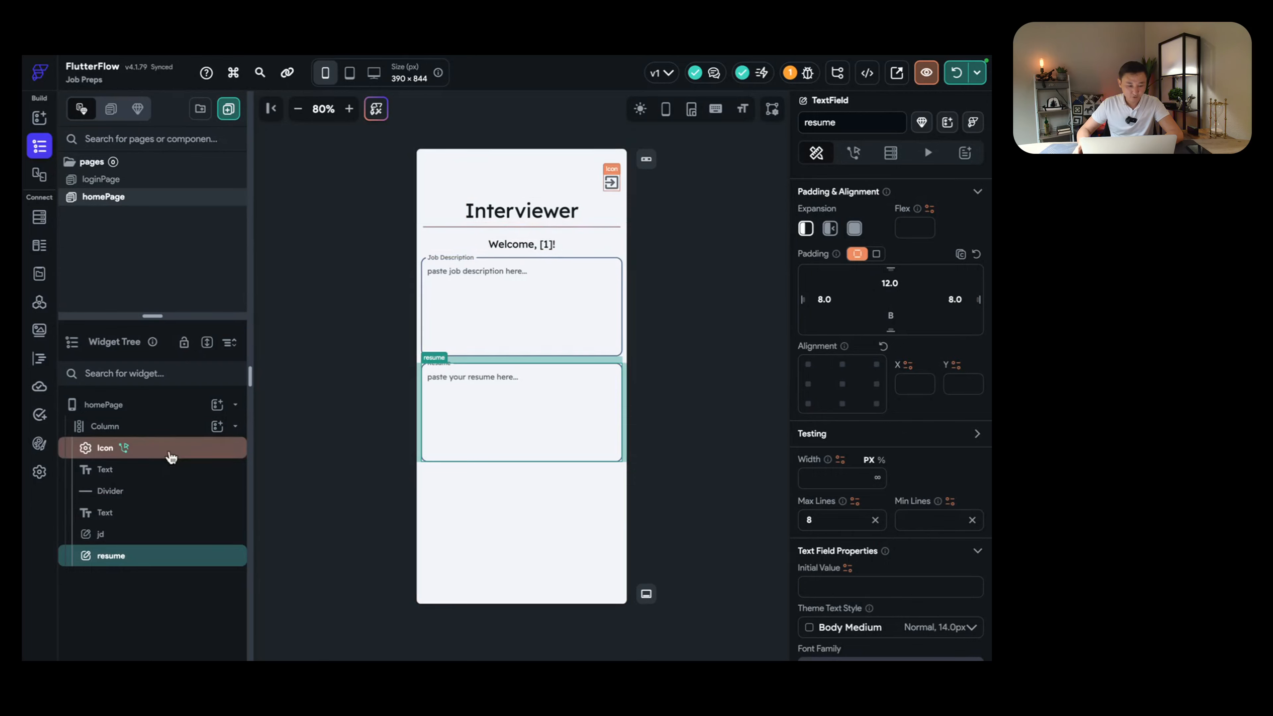
click(175, 428)
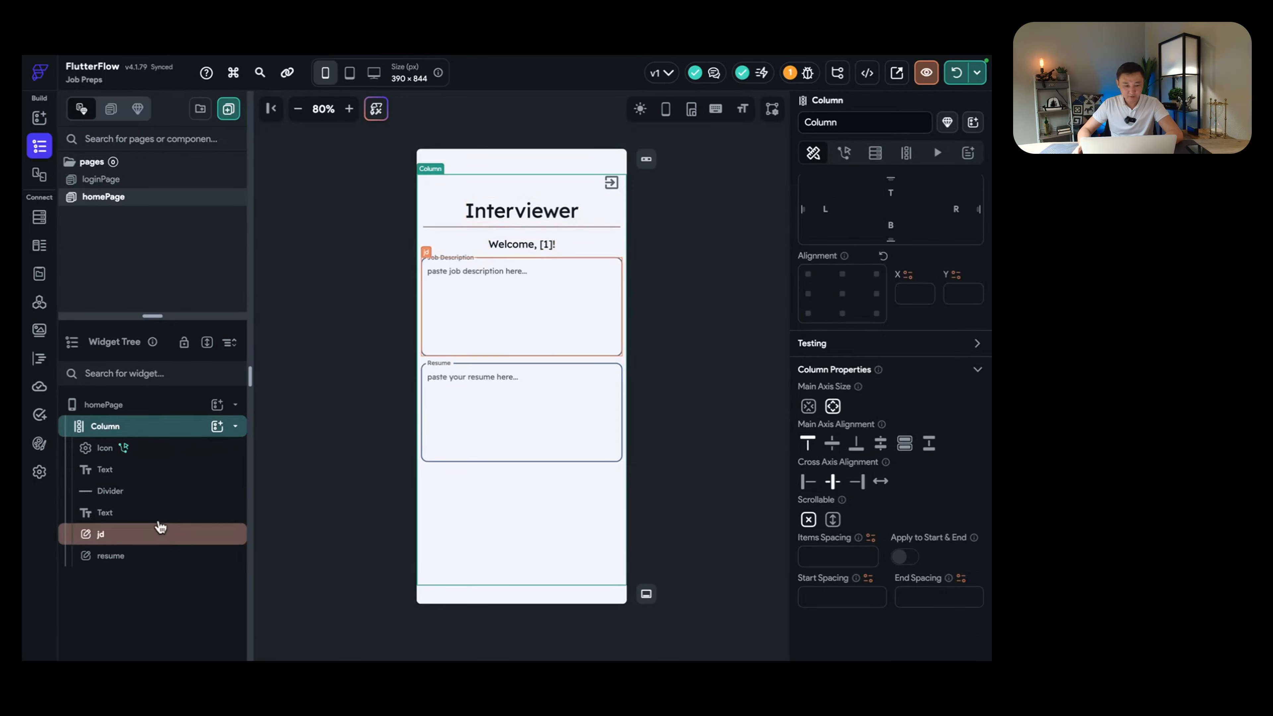
click(217, 426)
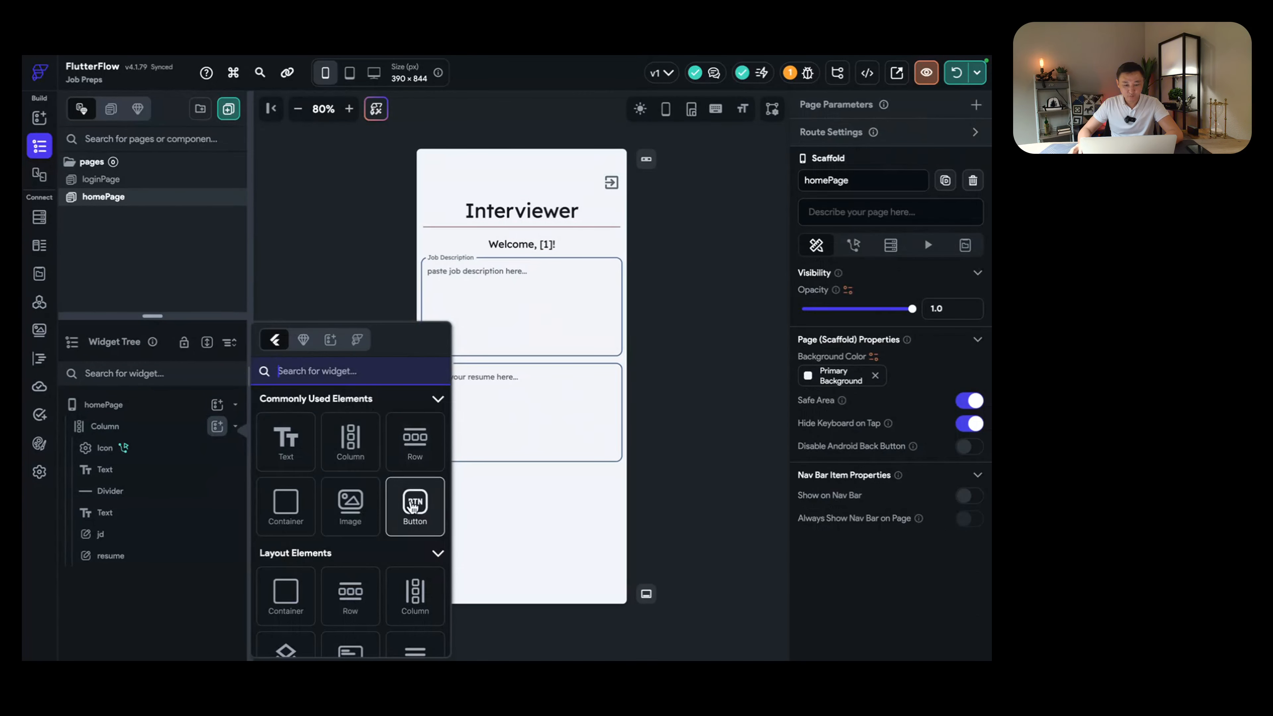
Step: Add a Button below the Resume field with top padding 25, labelled 'Start preperation'
click(412, 508)
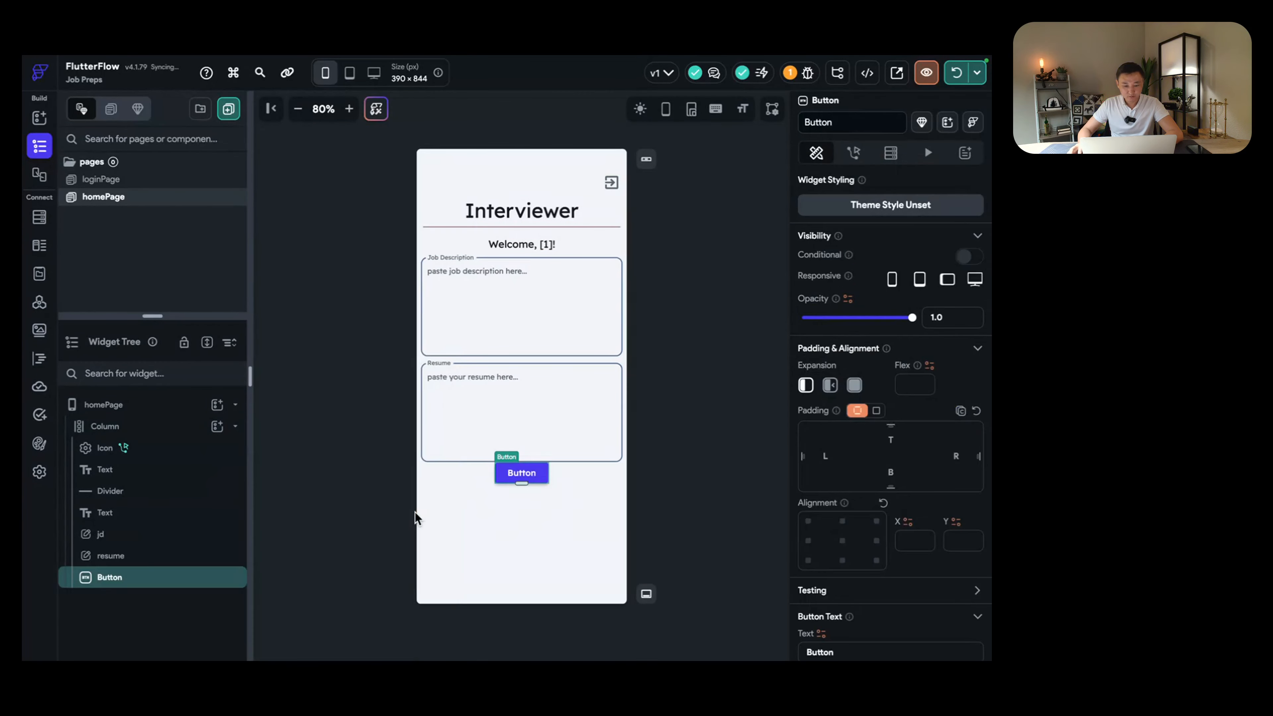
click(900, 443)
text(25)
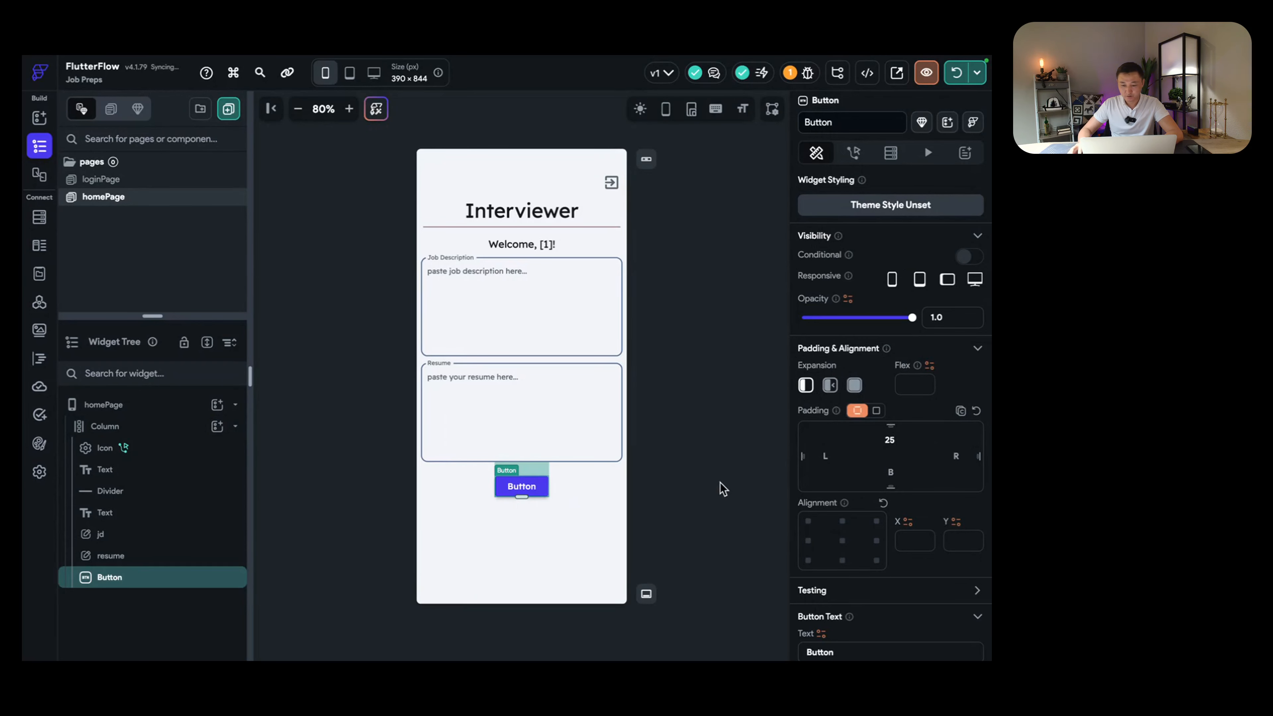
click(564, 517)
click(530, 486)
scroll(952, 483, down, 3)
scroll(952, 482, down, 2)
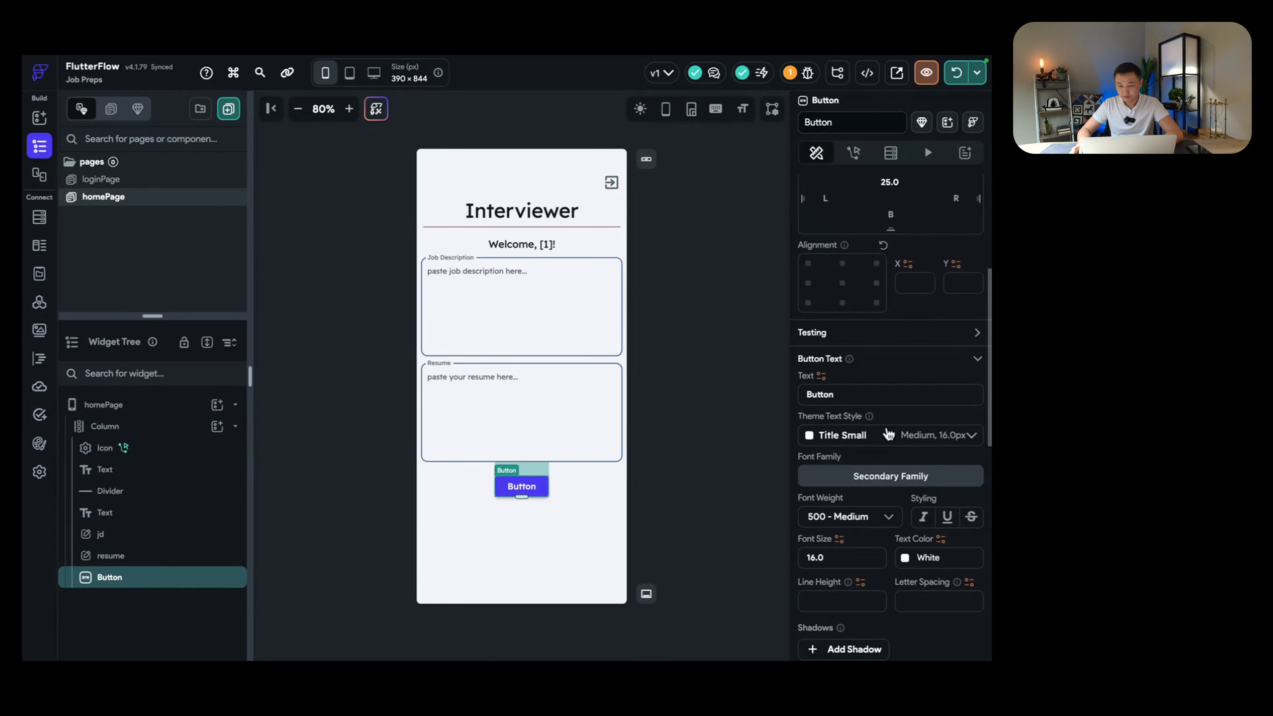
double_click(874, 395)
text(Sta)
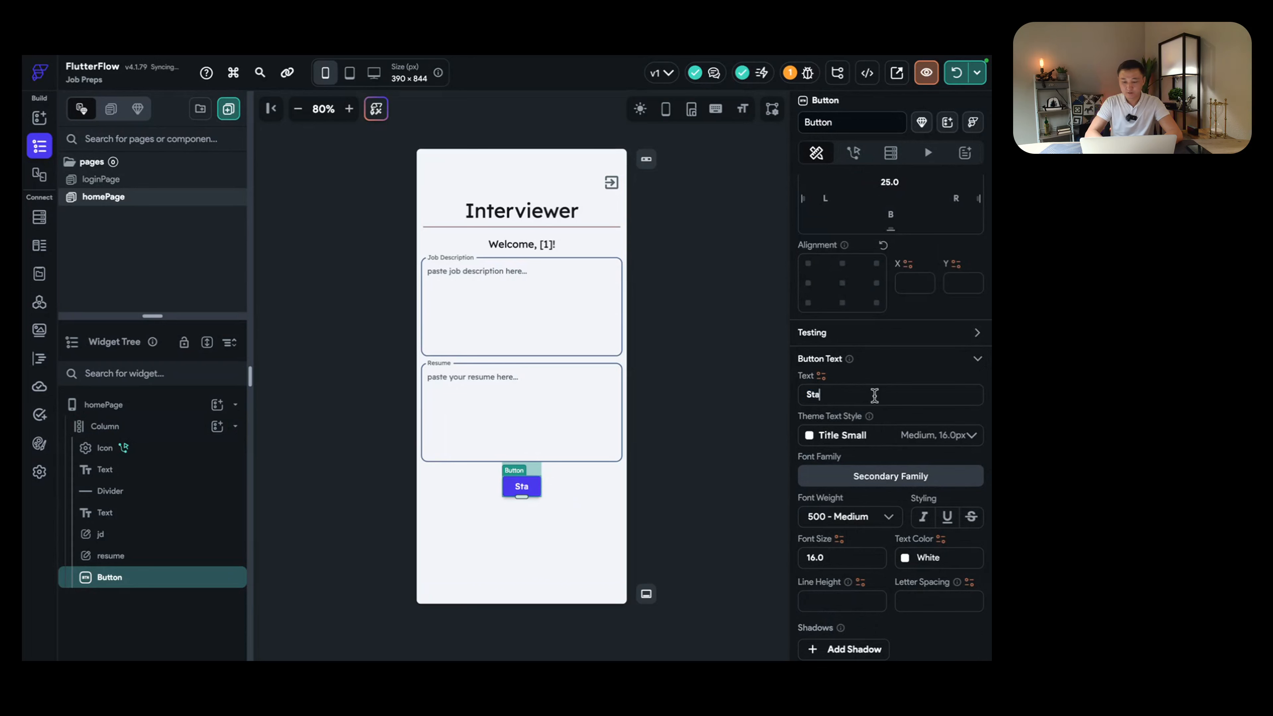
text(rt ta)
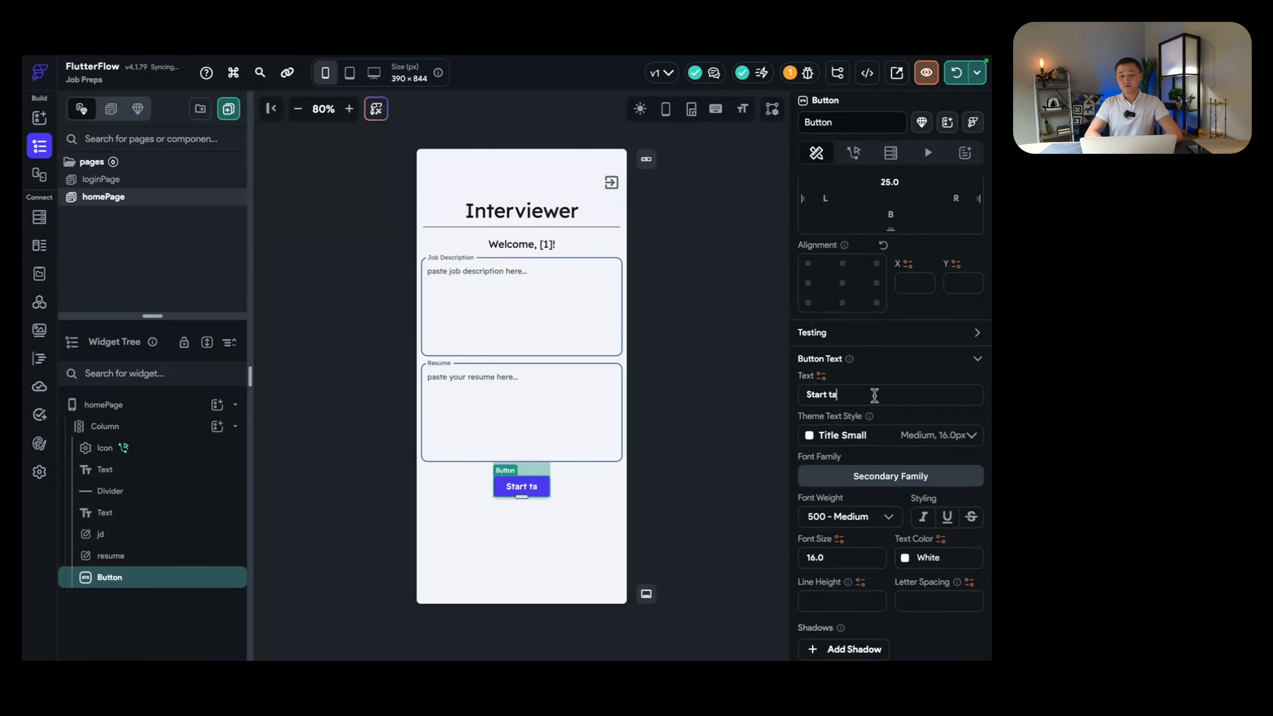
text(king Interview)
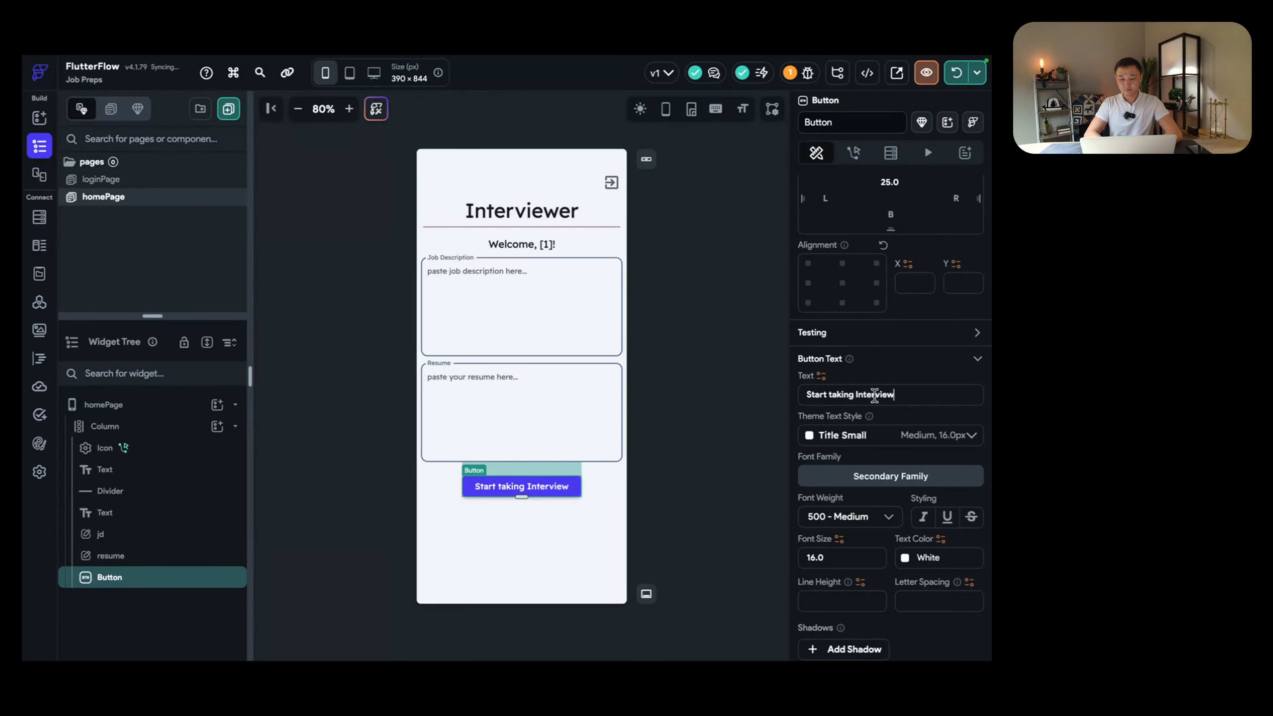
triple_click(874, 396)
text(Start)
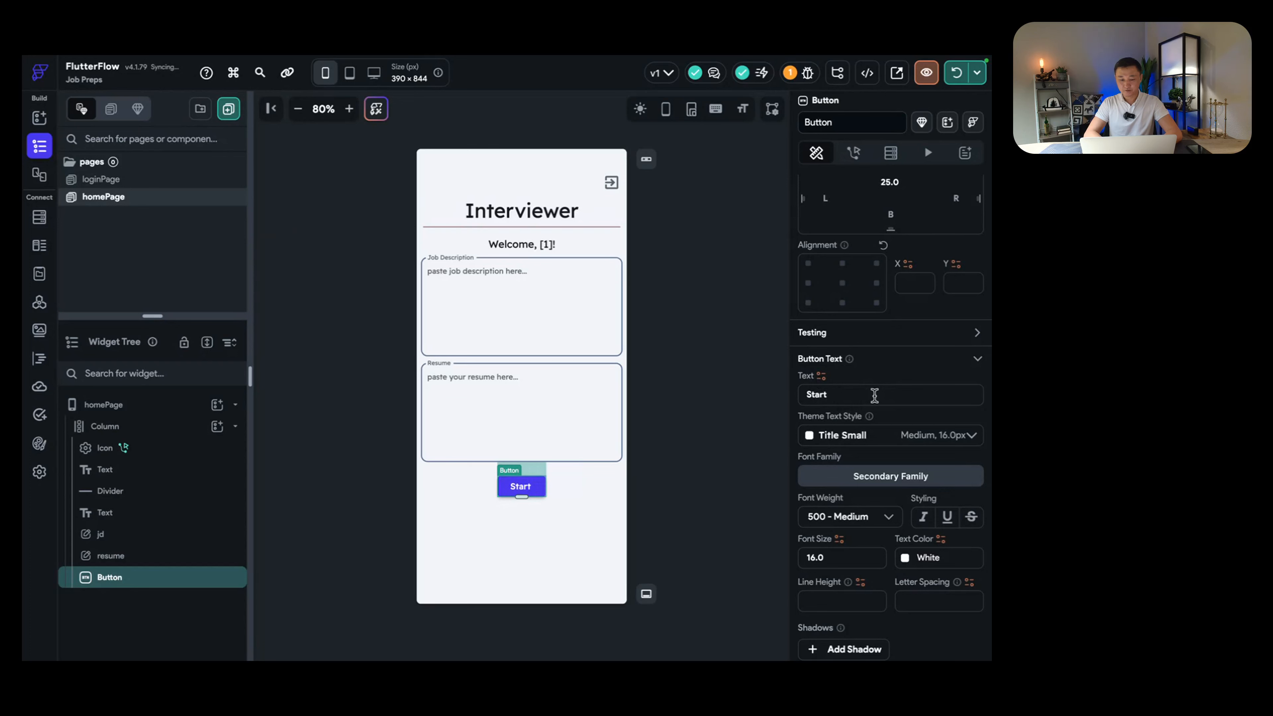
text( preperati)
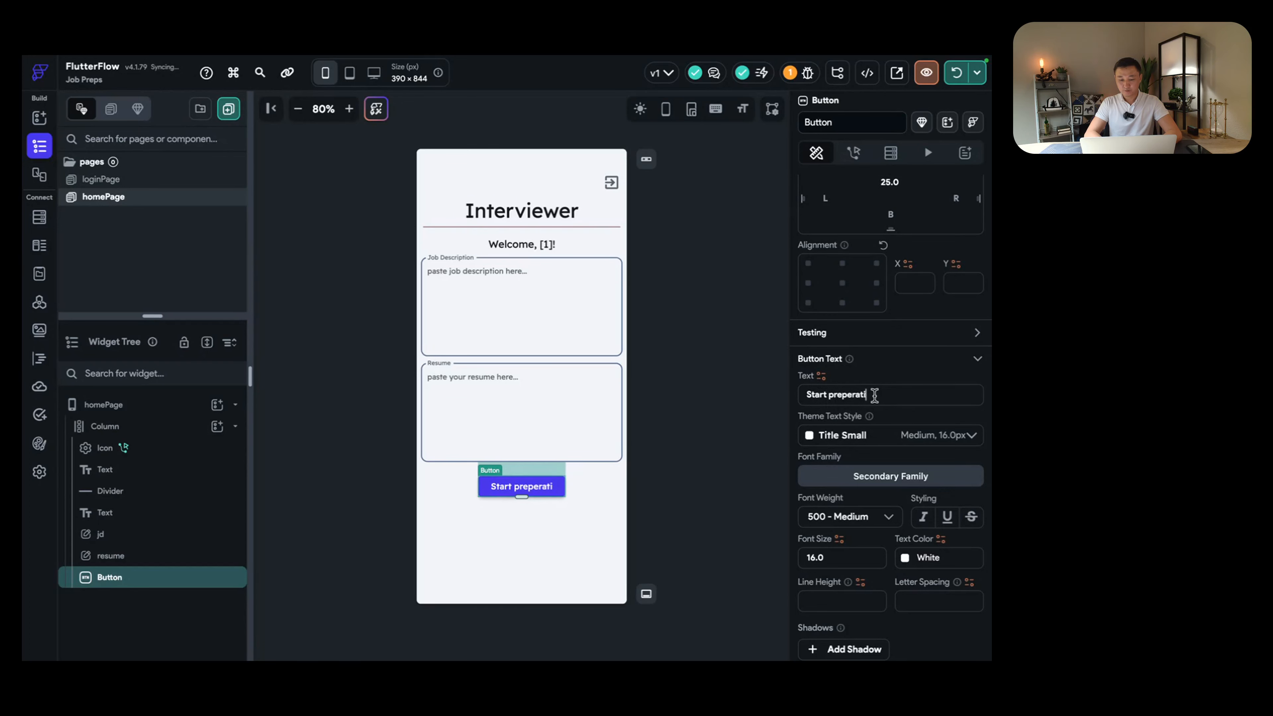
text(on)
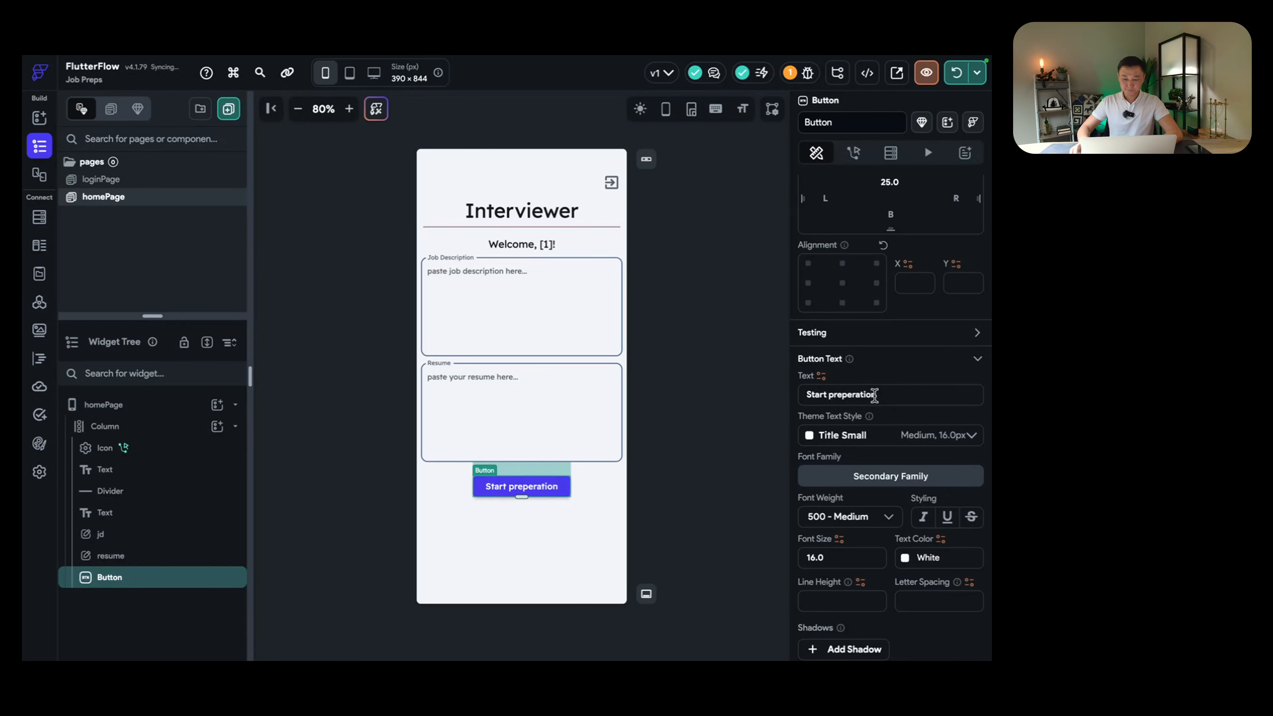
click(553, 543)
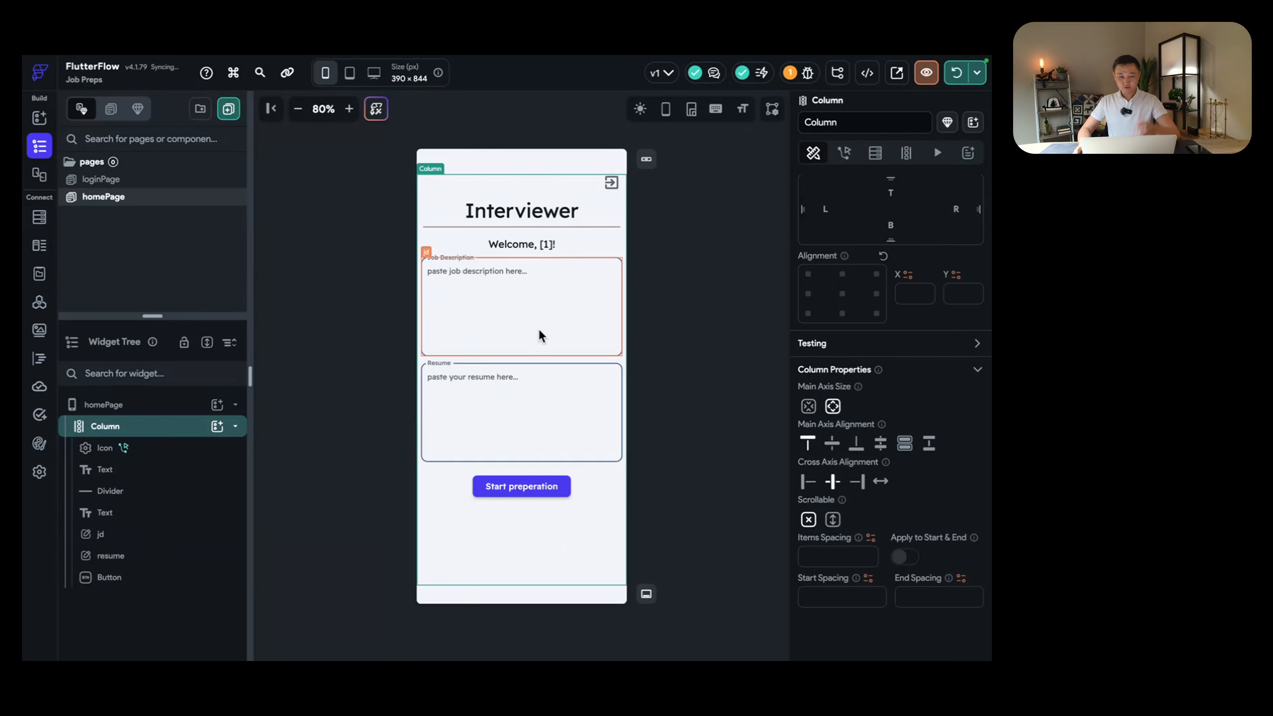
click(547, 323)
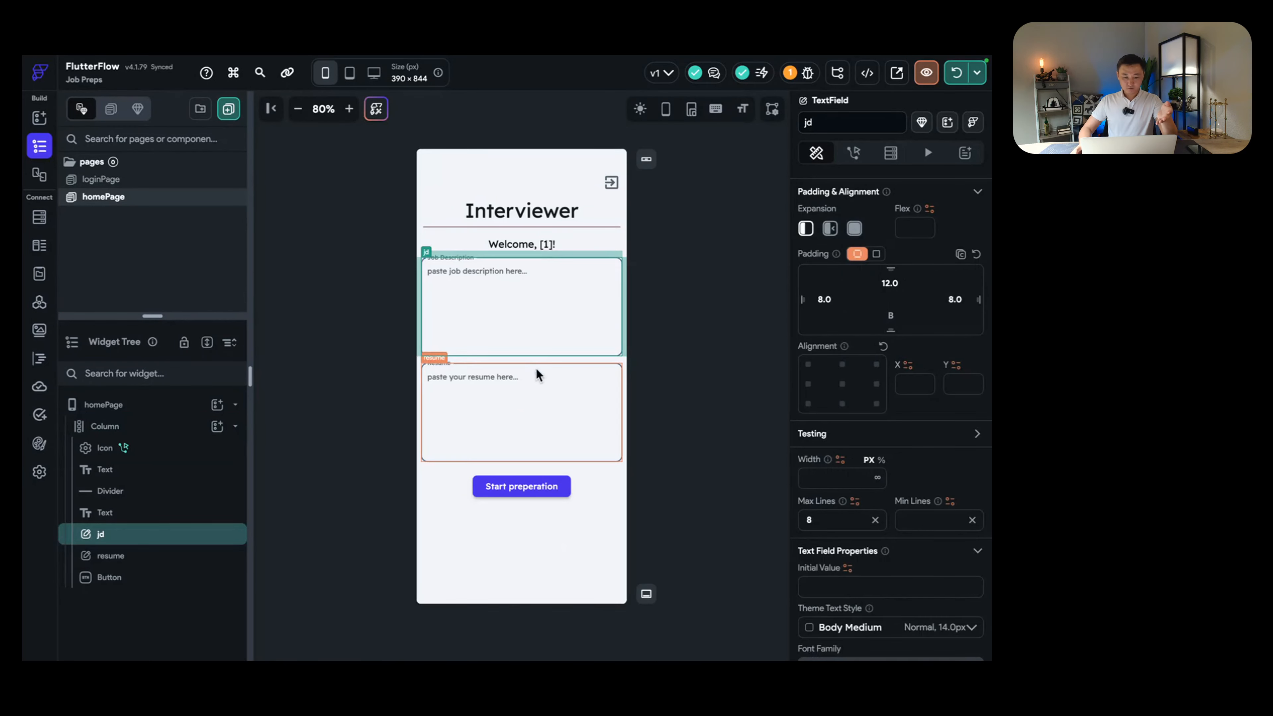
click(528, 398)
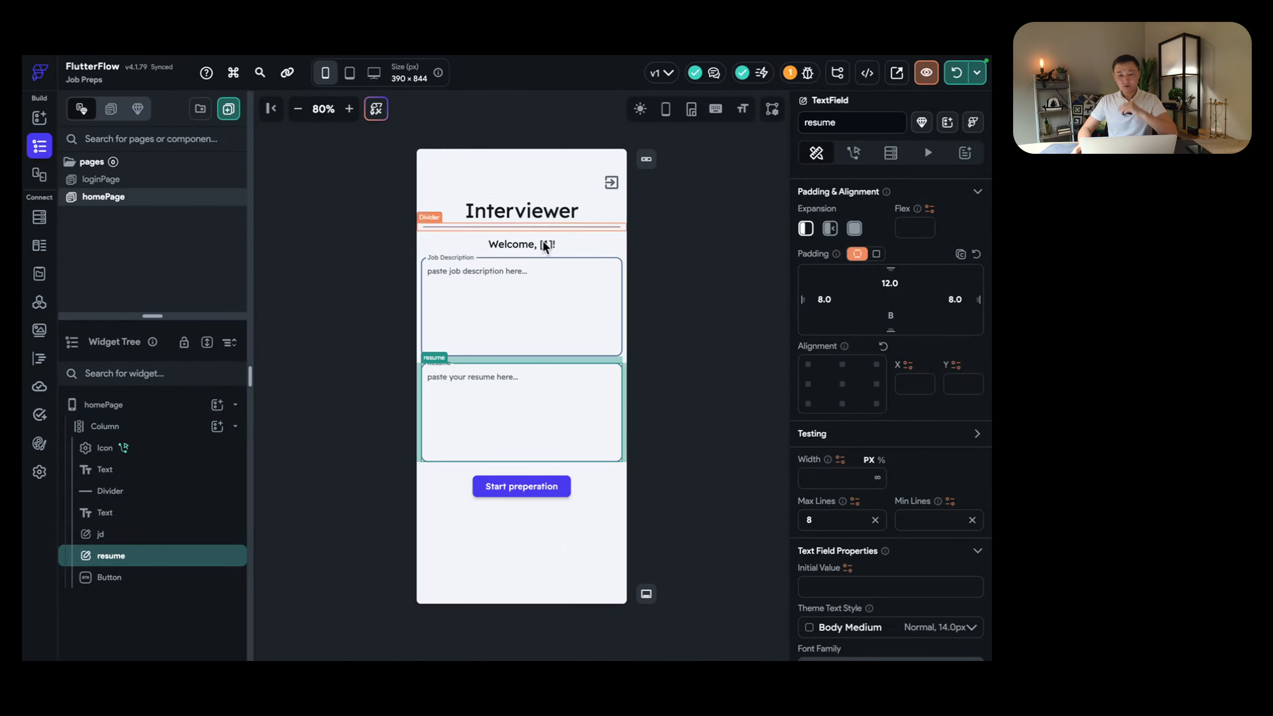
click(559, 304)
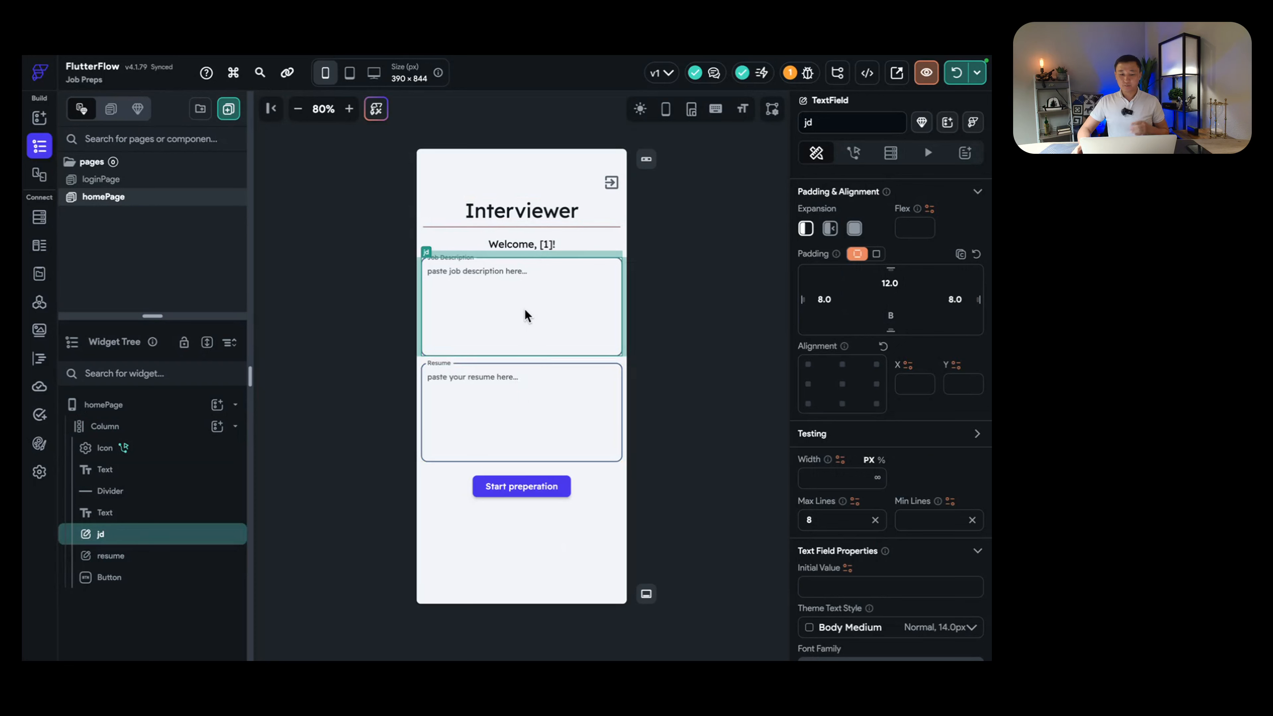
click(547, 412)
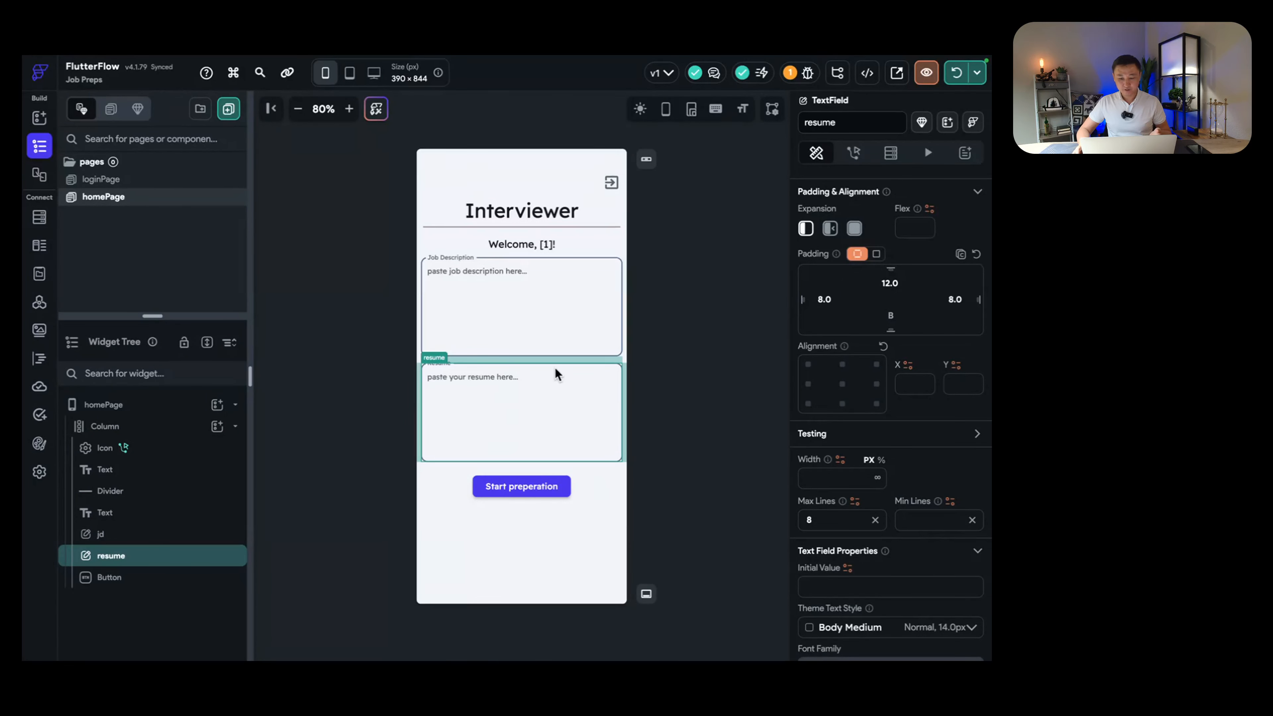
click(553, 313)
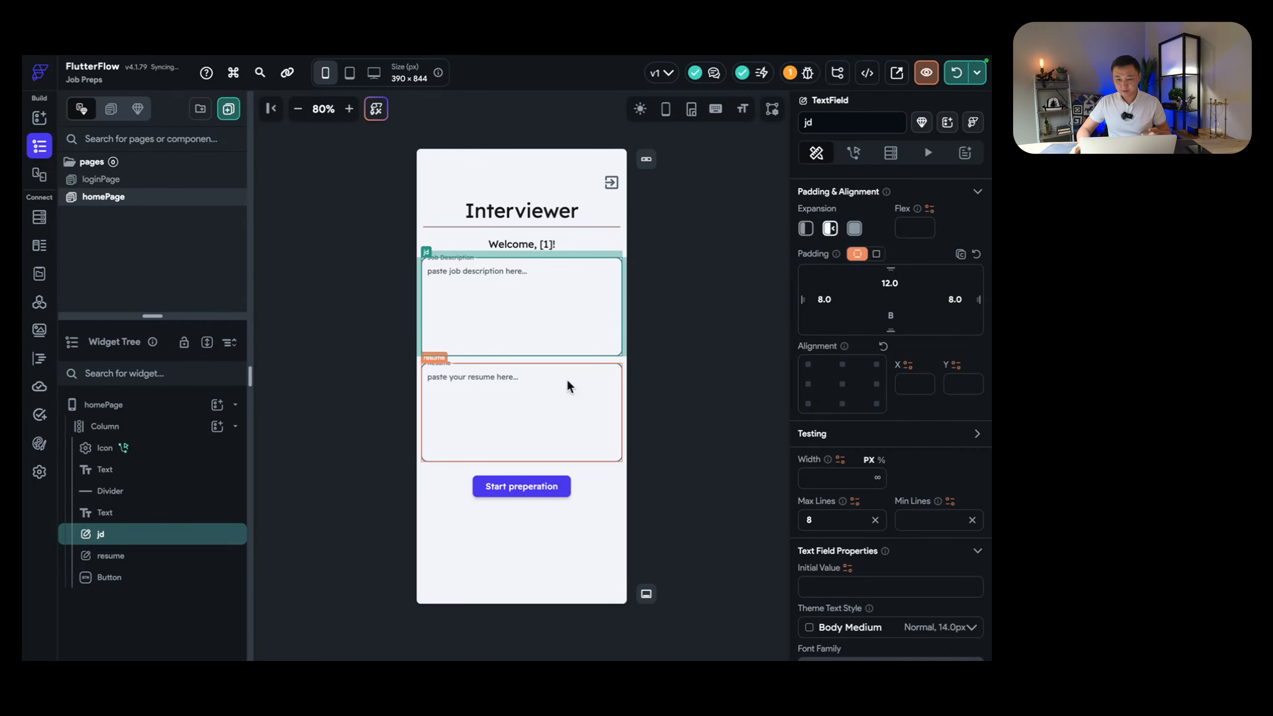
click(532, 414)
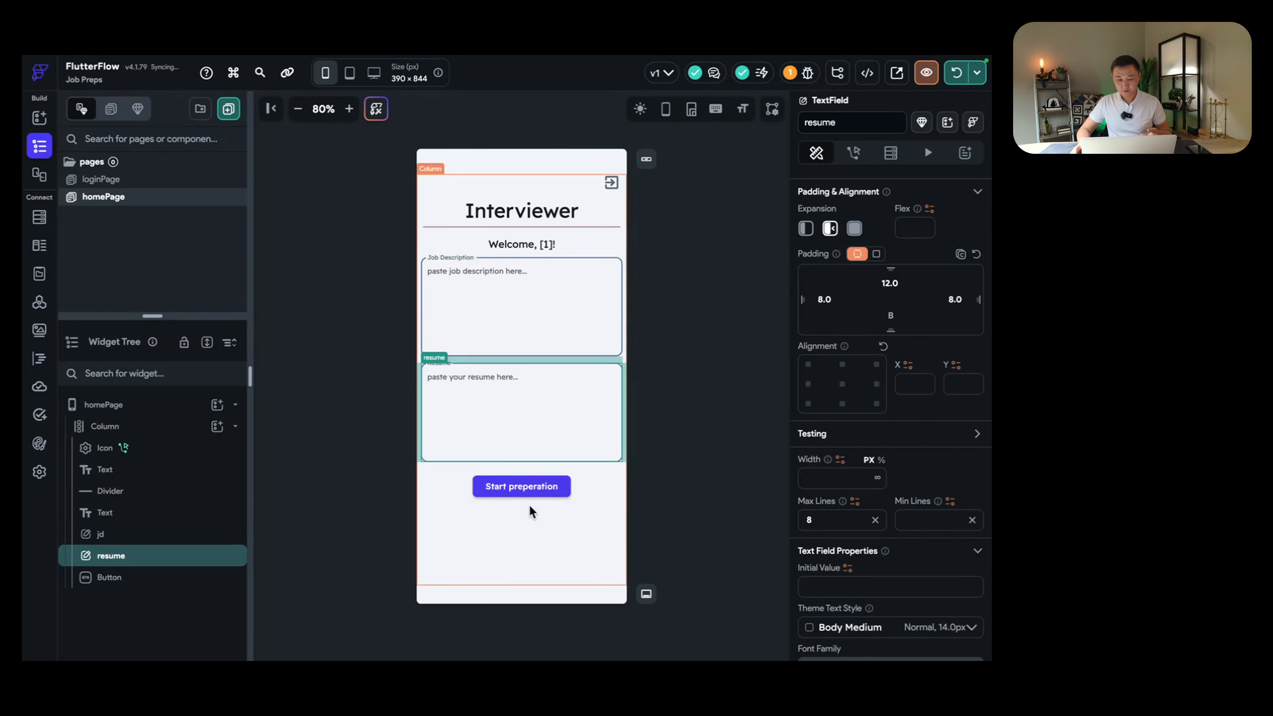
click(524, 495)
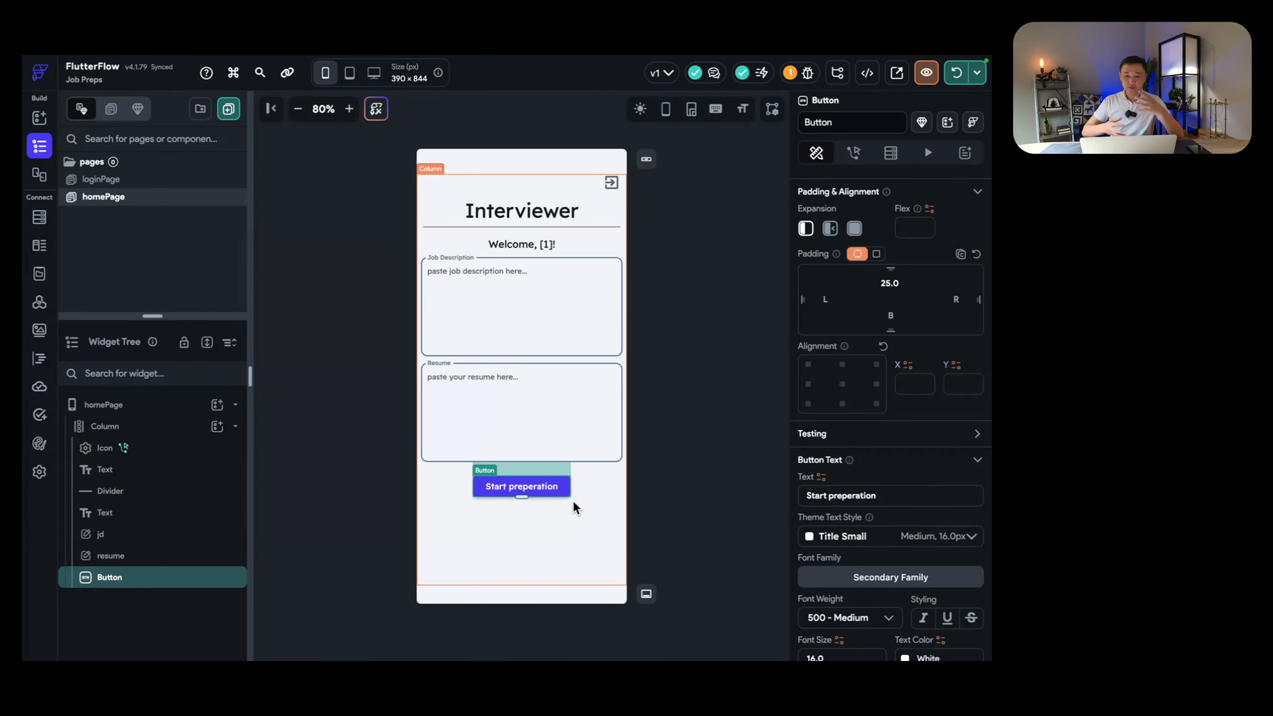
click(552, 506)
click(684, 423)
click(522, 495)
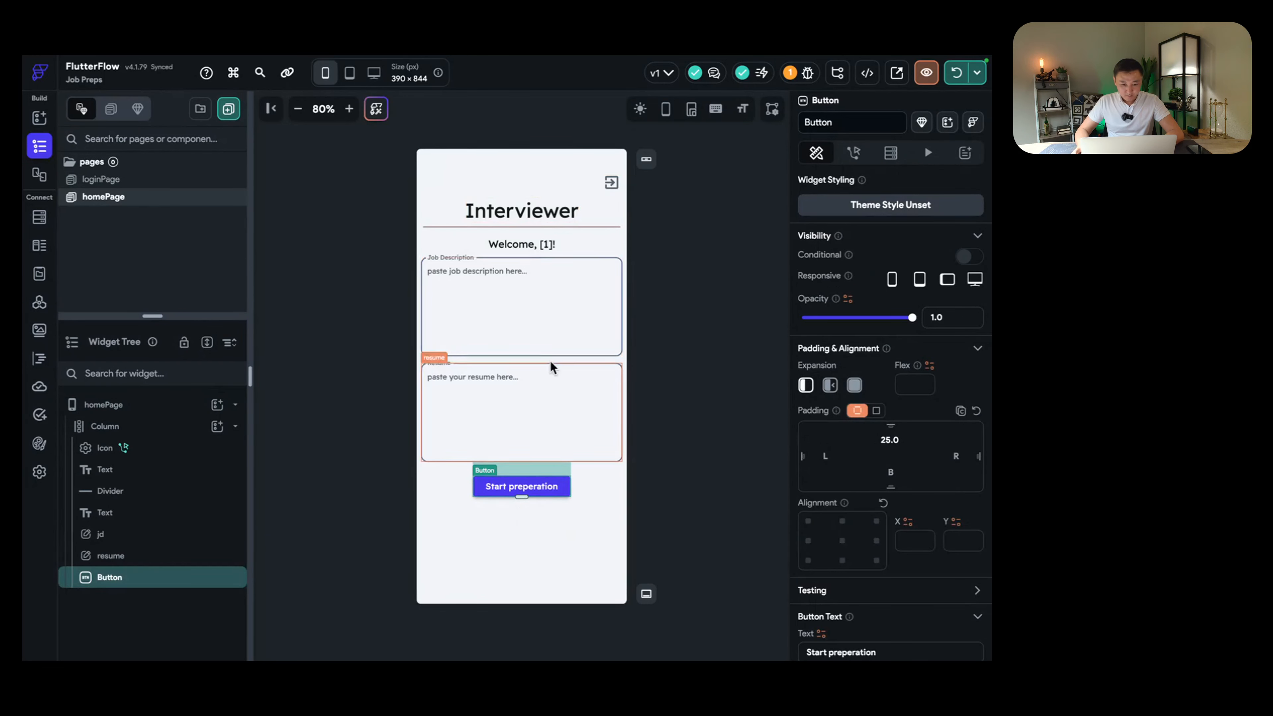
click(525, 390)
click(533, 279)
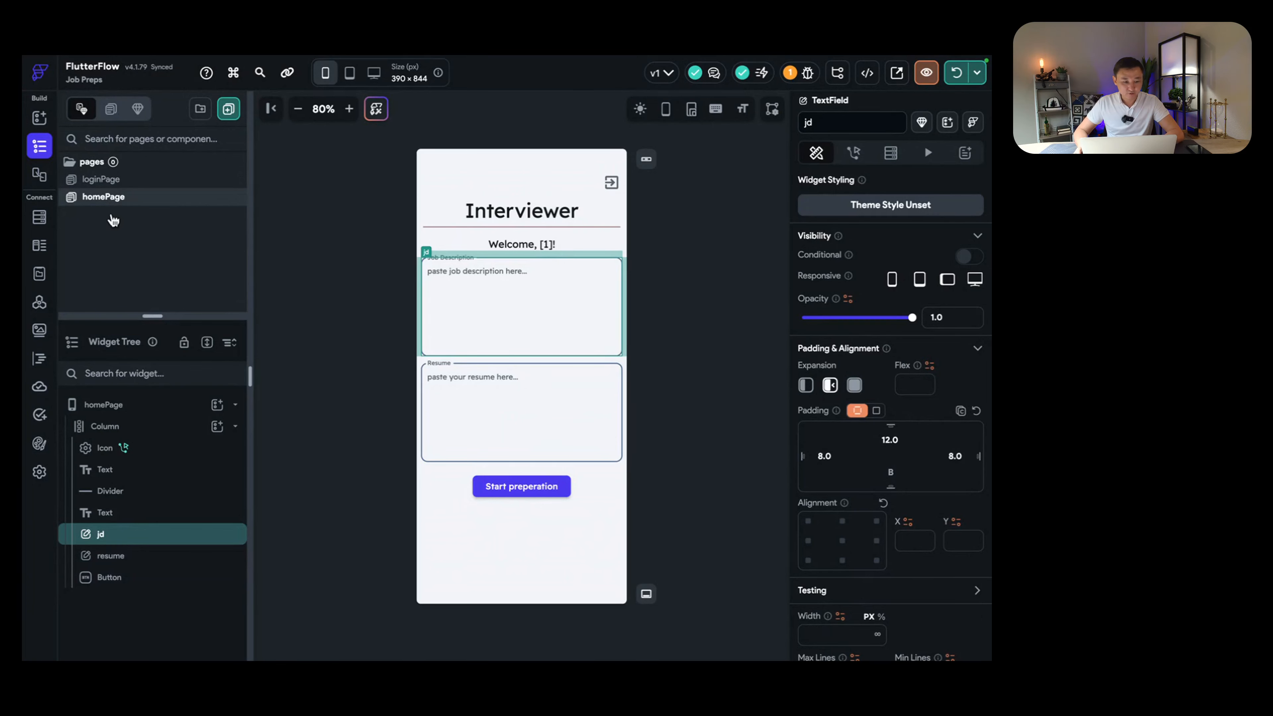
Step: Create a blank InterviewPage and delete its app bar
click(228, 110)
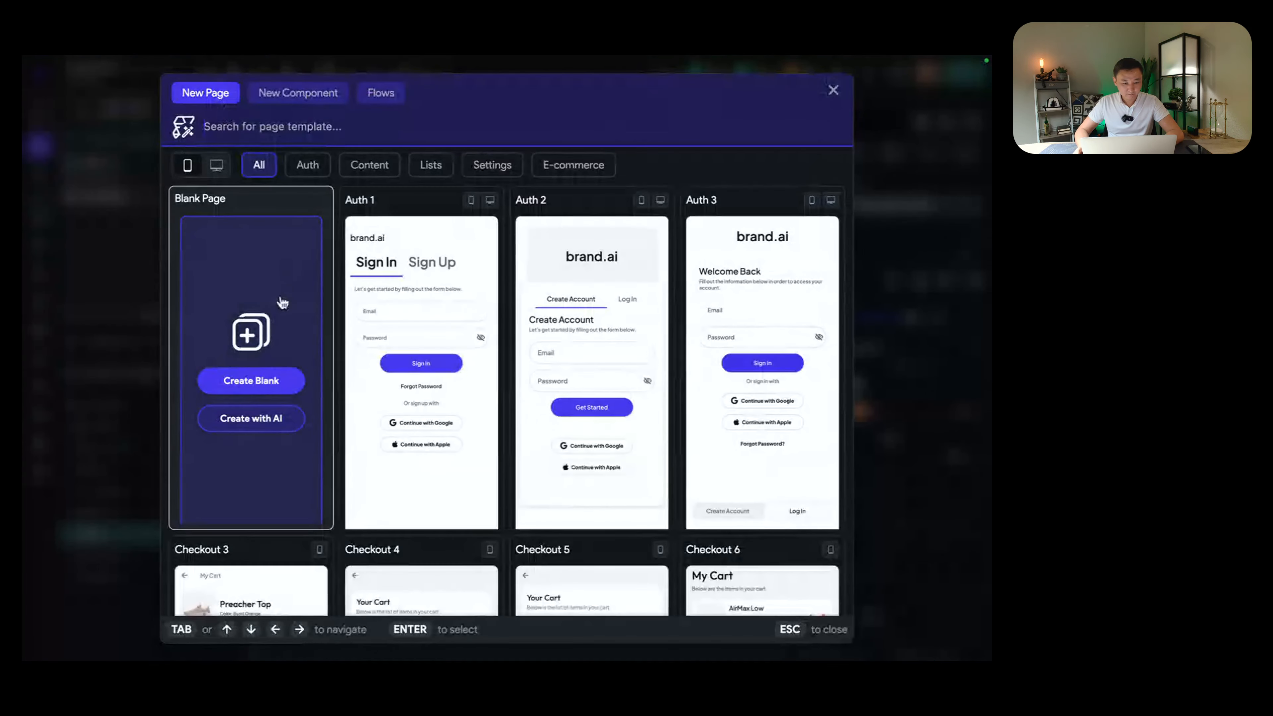
click(266, 385)
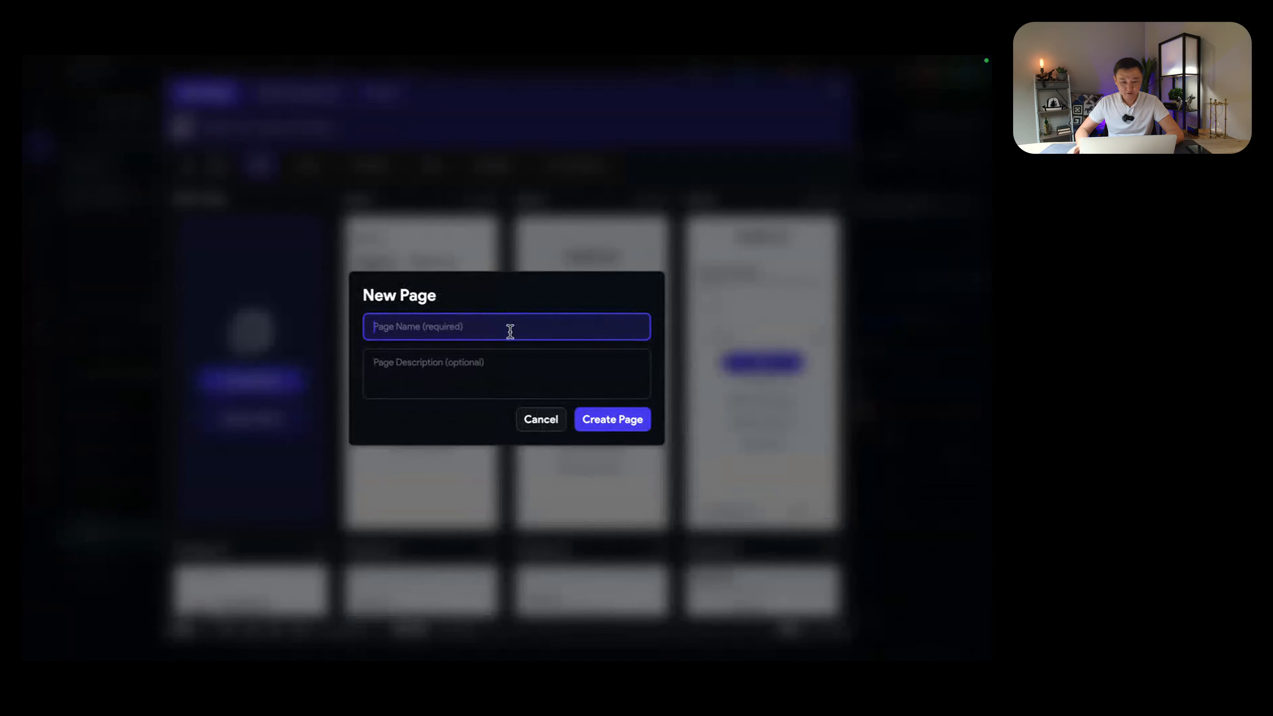
text(J)
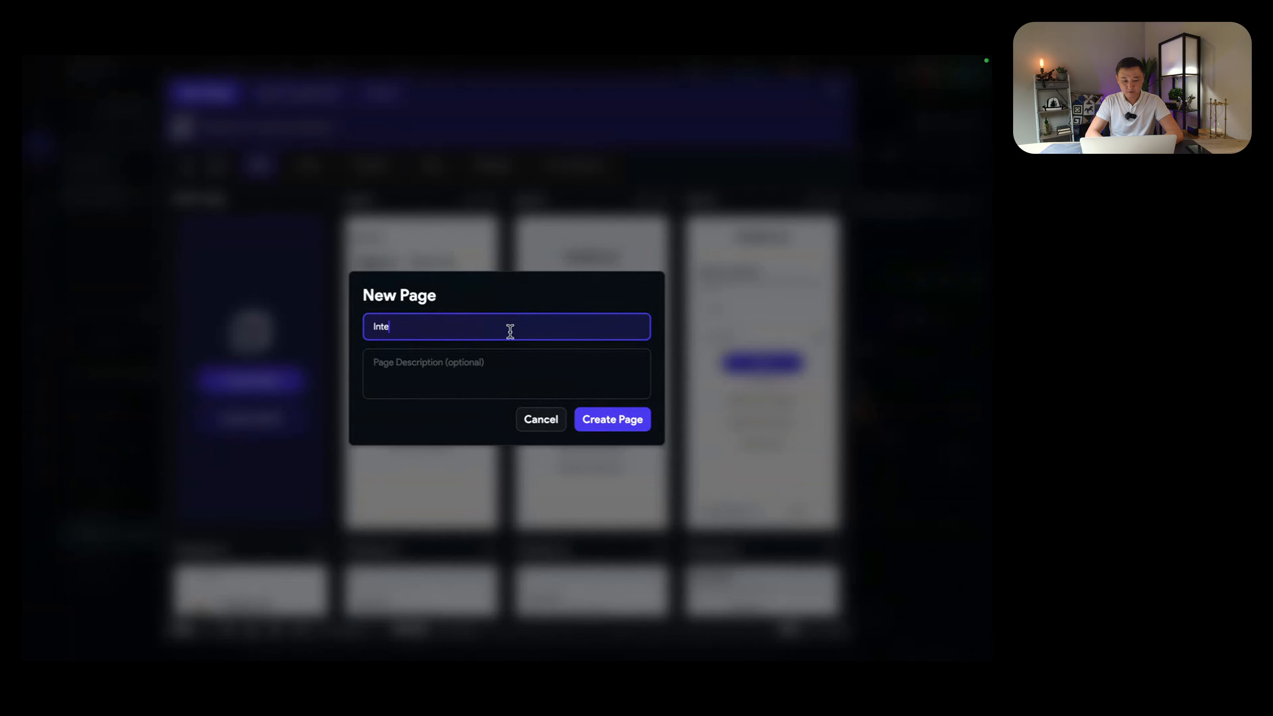
key(Return)
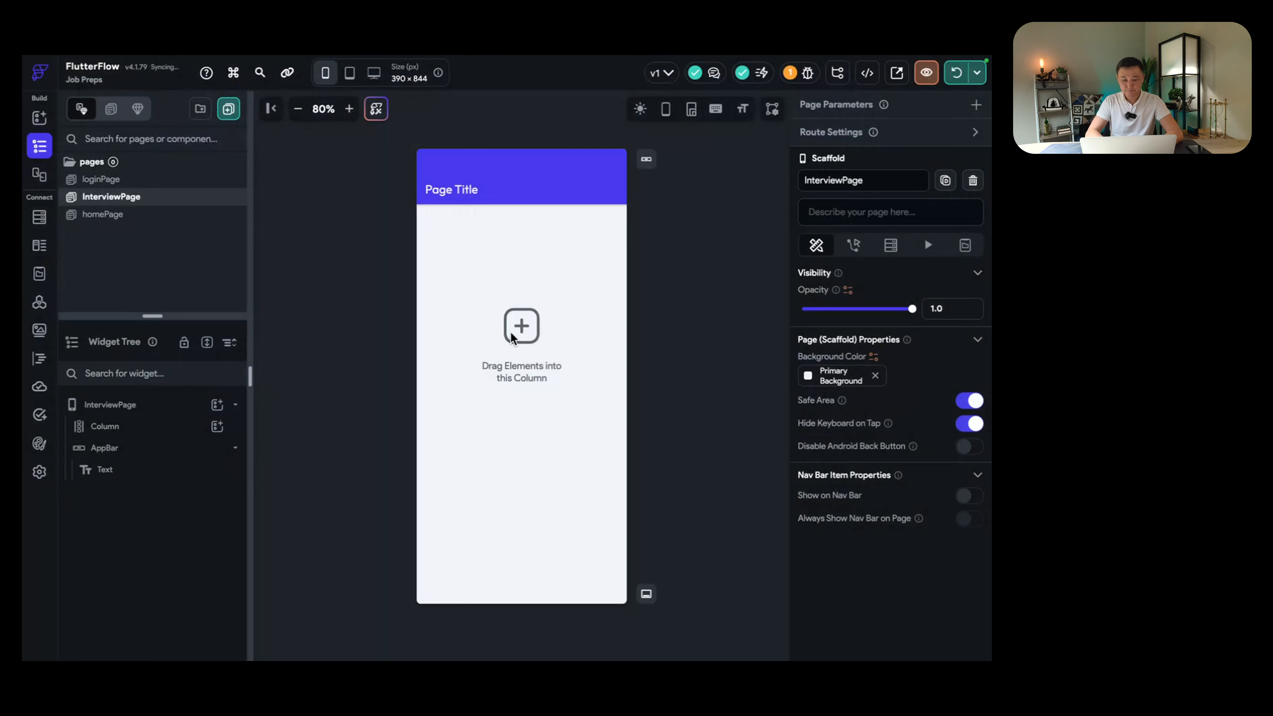
click(581, 196)
click(164, 454)
key(Delete)
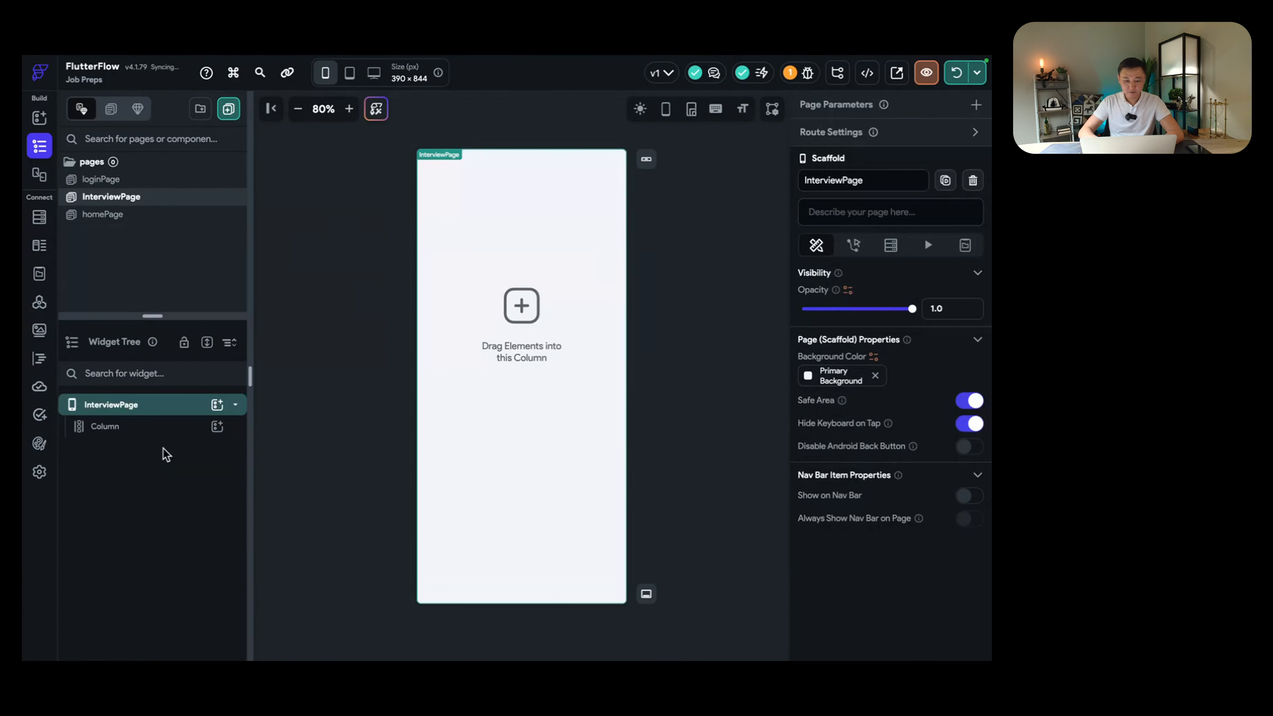
Step: Add a Text widget to the page's column, aligned top-centre
click(151, 426)
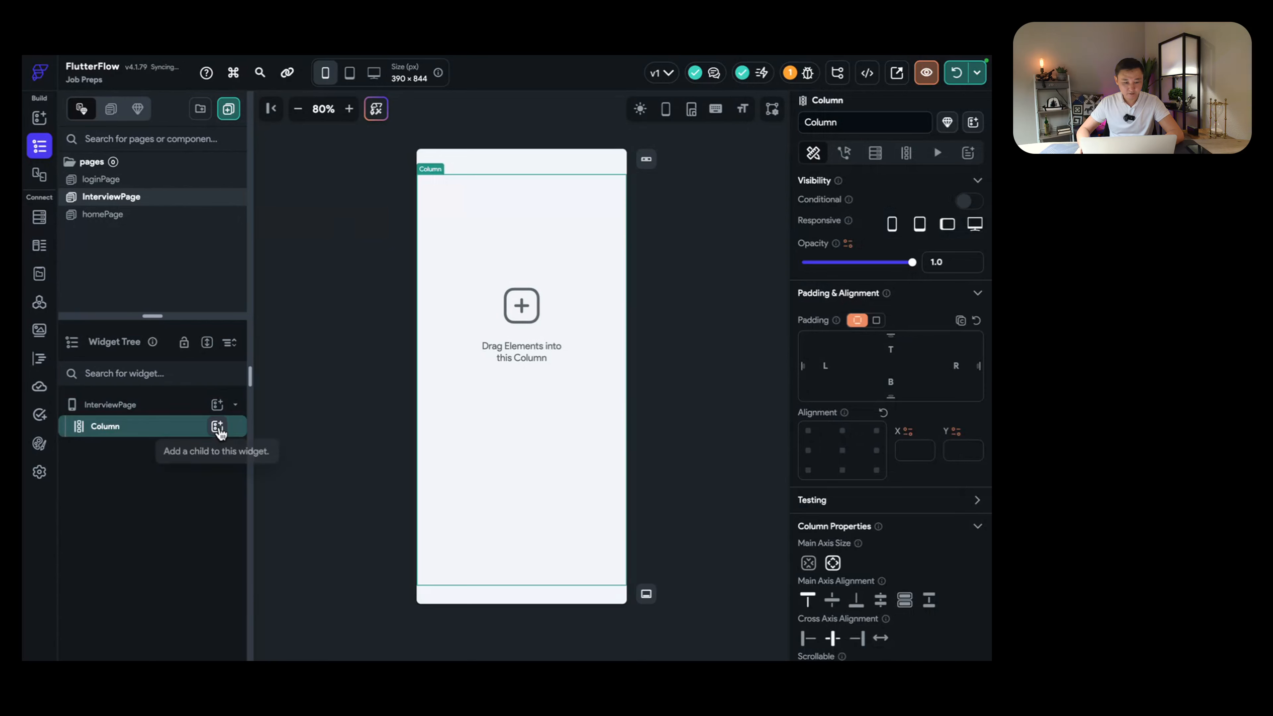
click(217, 426)
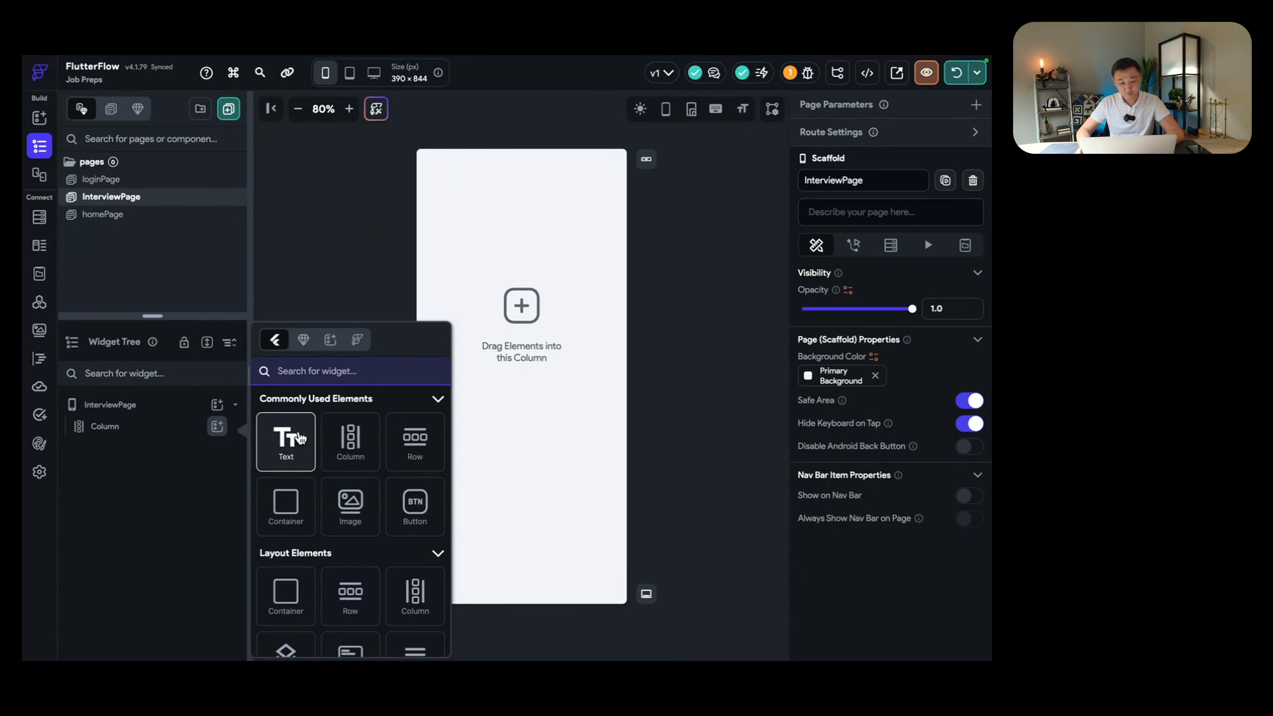
click(125, 430)
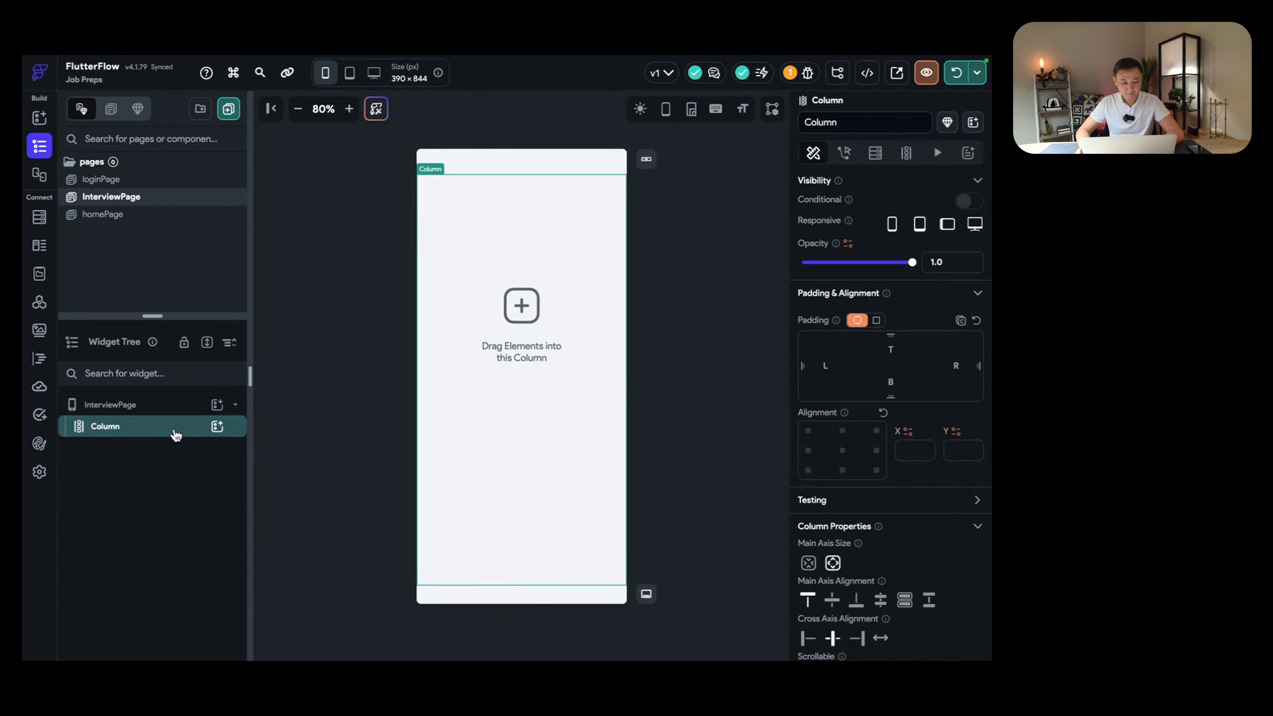
click(218, 426)
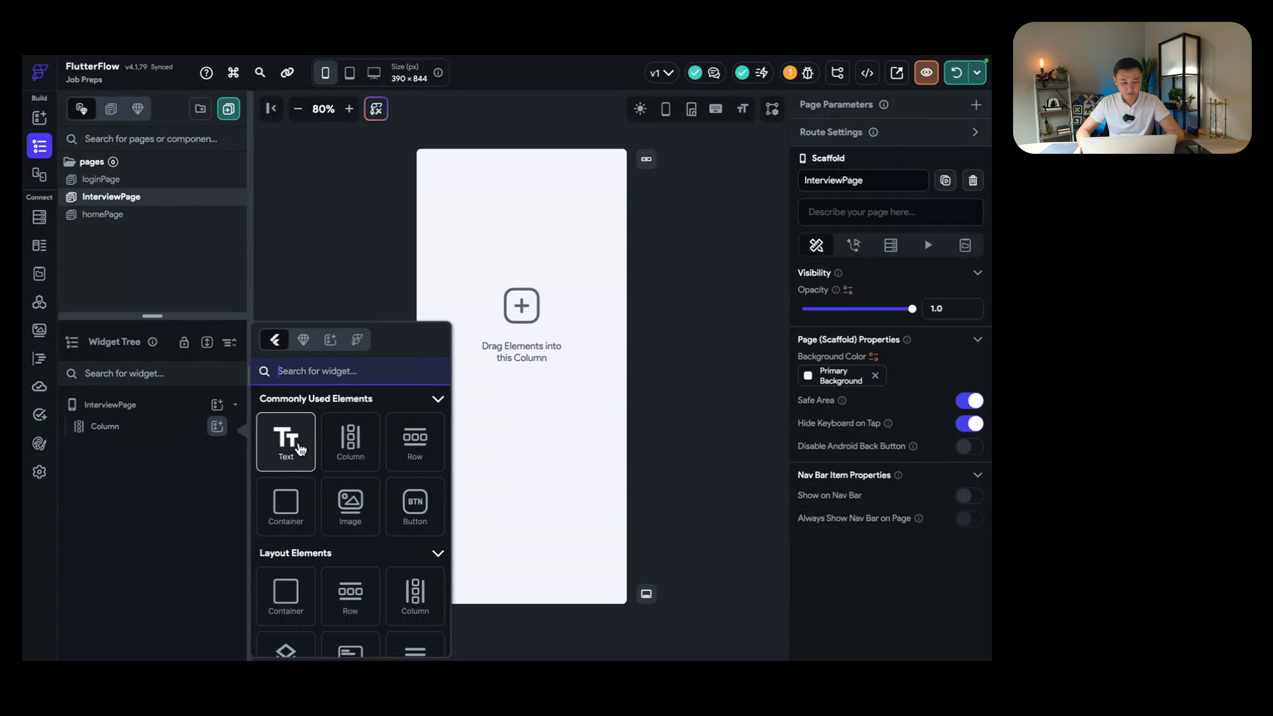
click(299, 448)
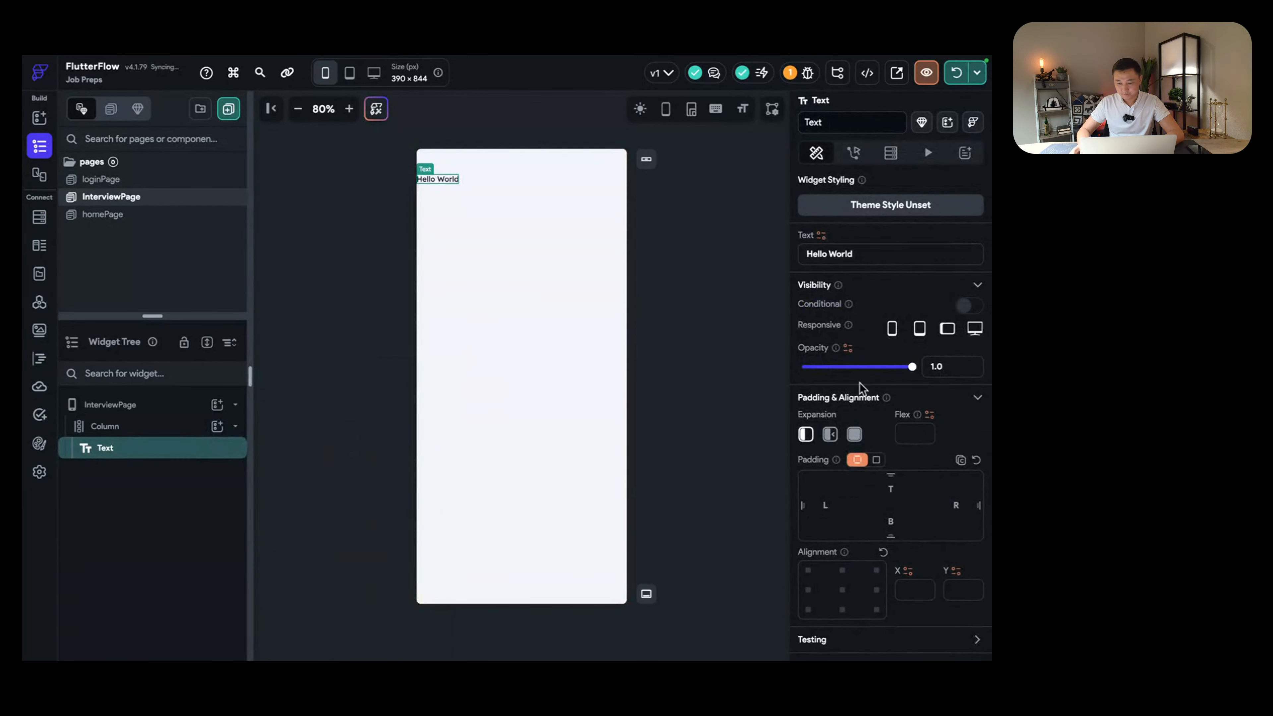
scroll(861, 396, down, 2)
click(842, 485)
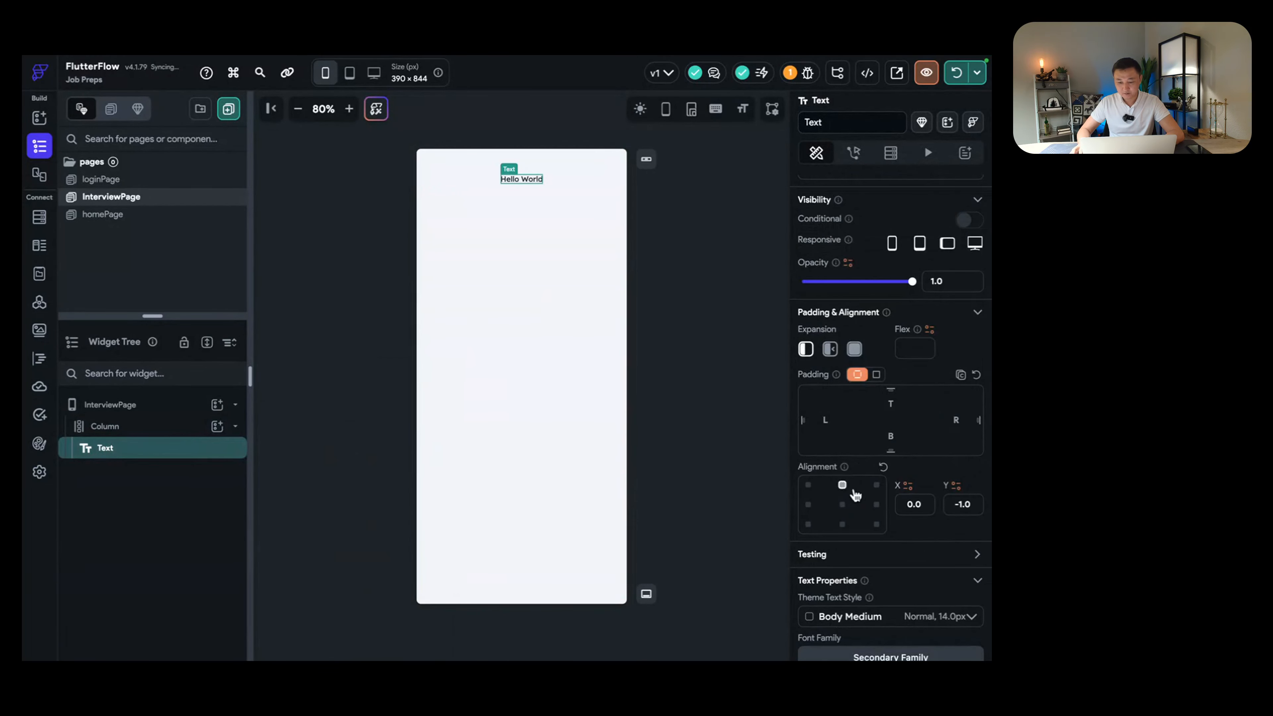
Step: Style the text as Label Medium at size 21 and change it to 'Good luck!'
scroll(856, 494, down, 3)
click(863, 462)
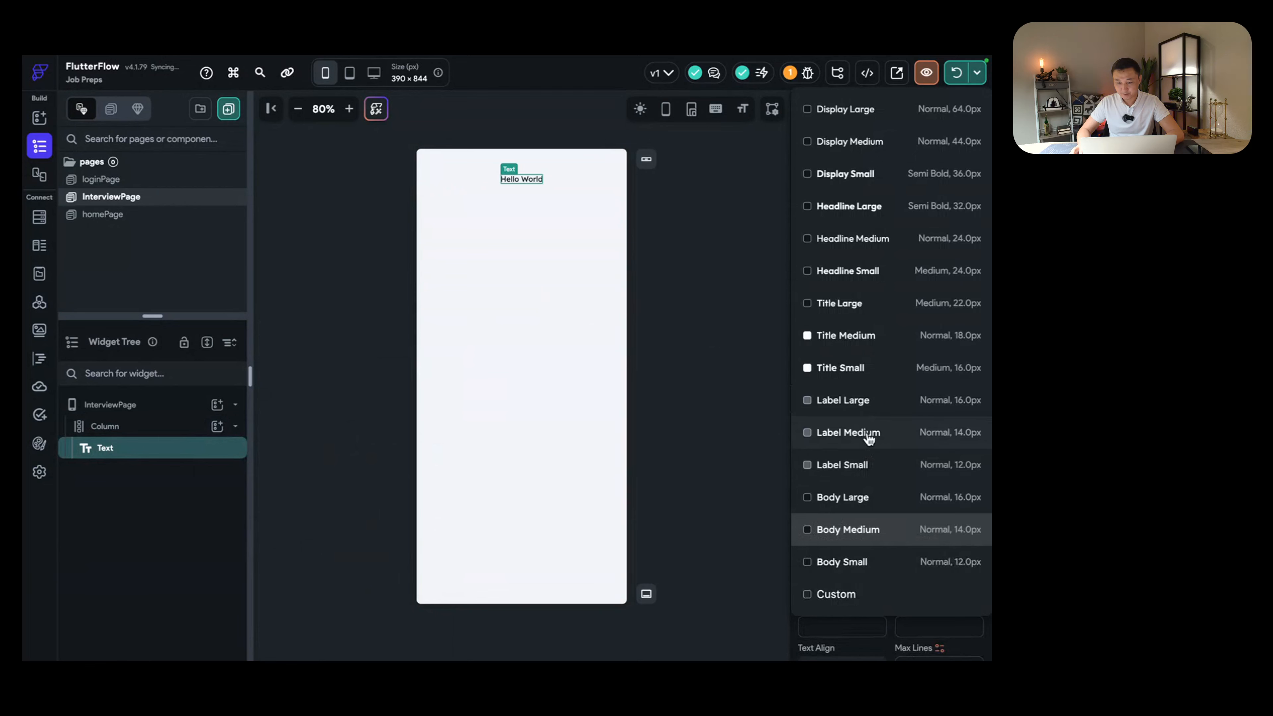
click(868, 437)
double_click(842, 582)
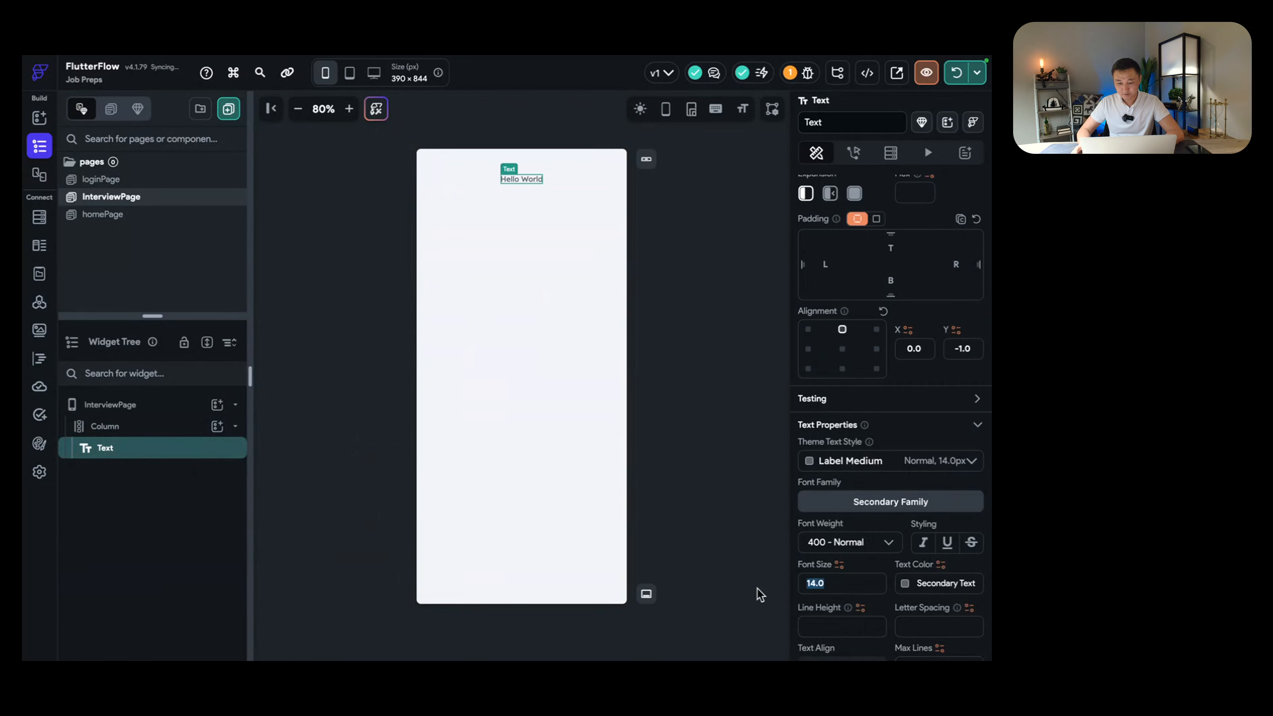
text(21)
scroll(854, 267, up, 5)
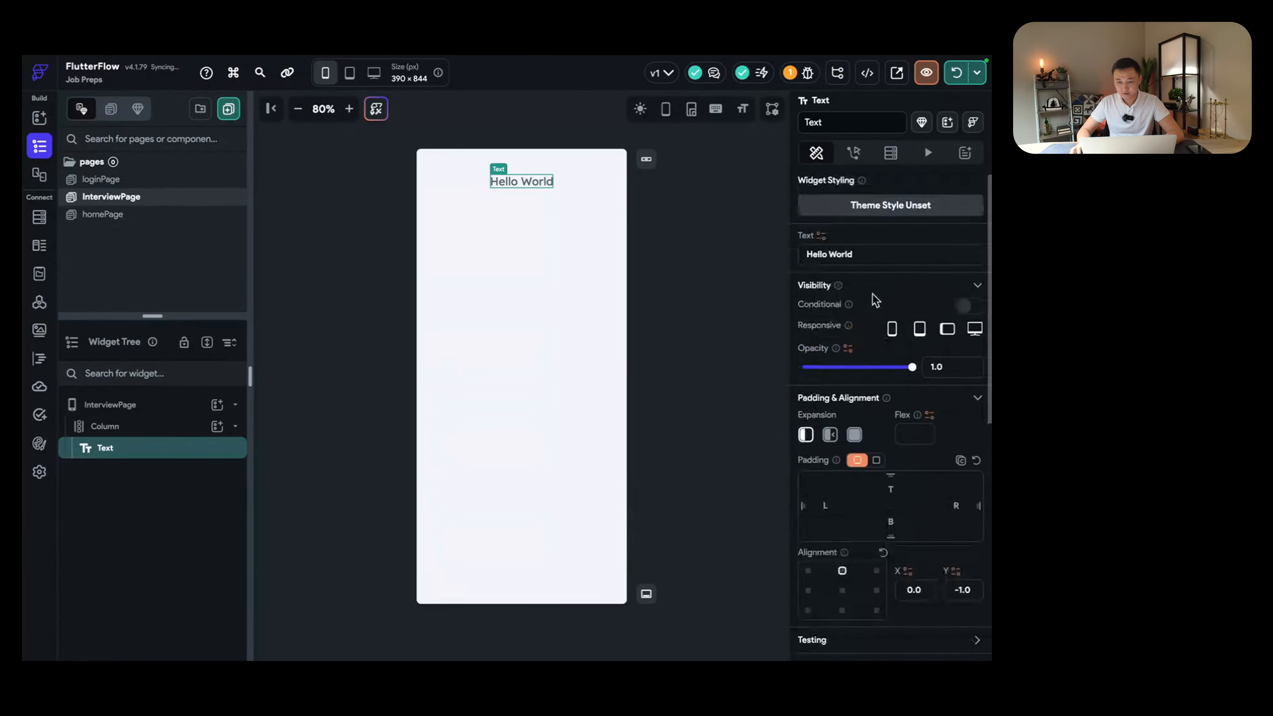
triple_click(862, 252)
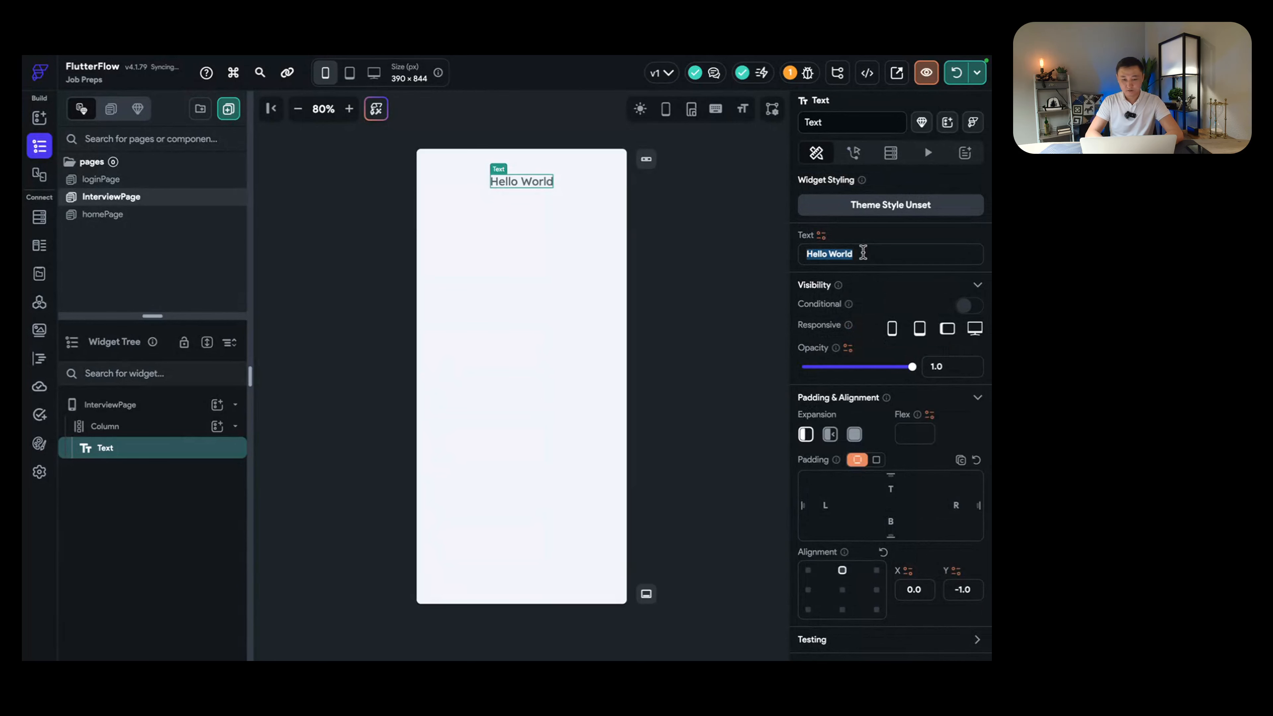
text(Good luck!)
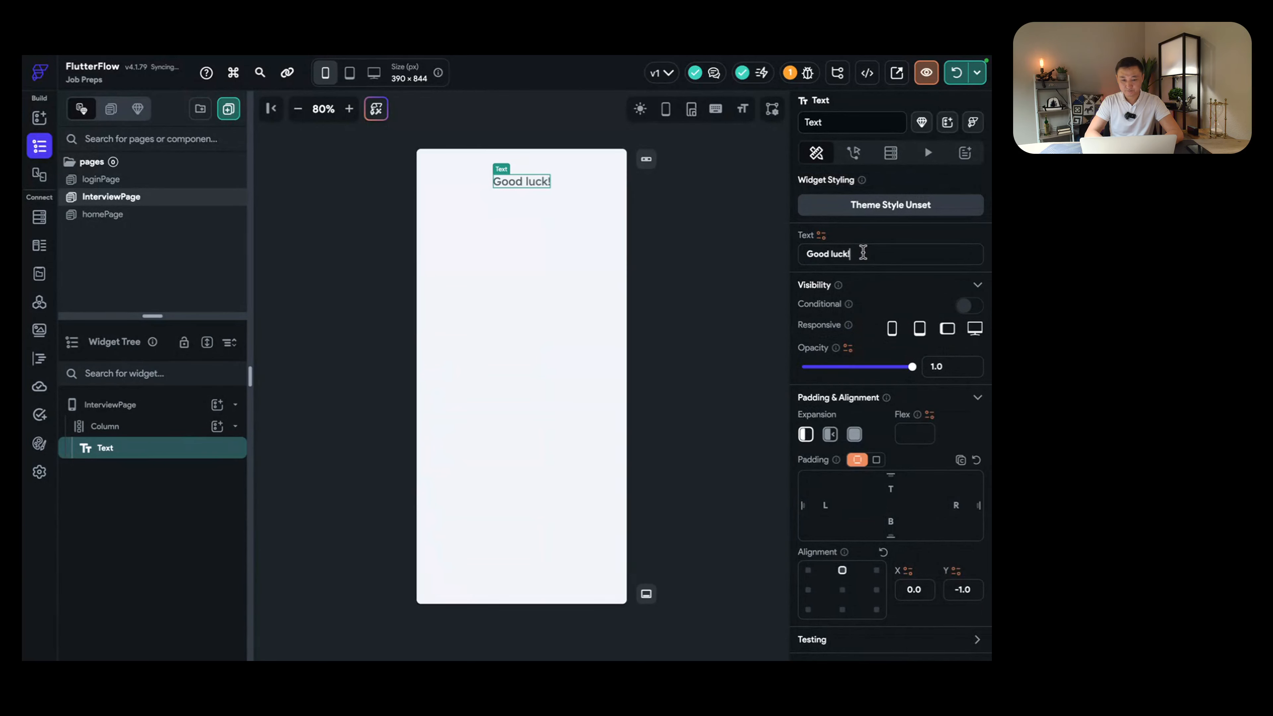
click(171, 429)
Step: Insert a Container into the column below the 'Good luck!' heading
click(217, 425)
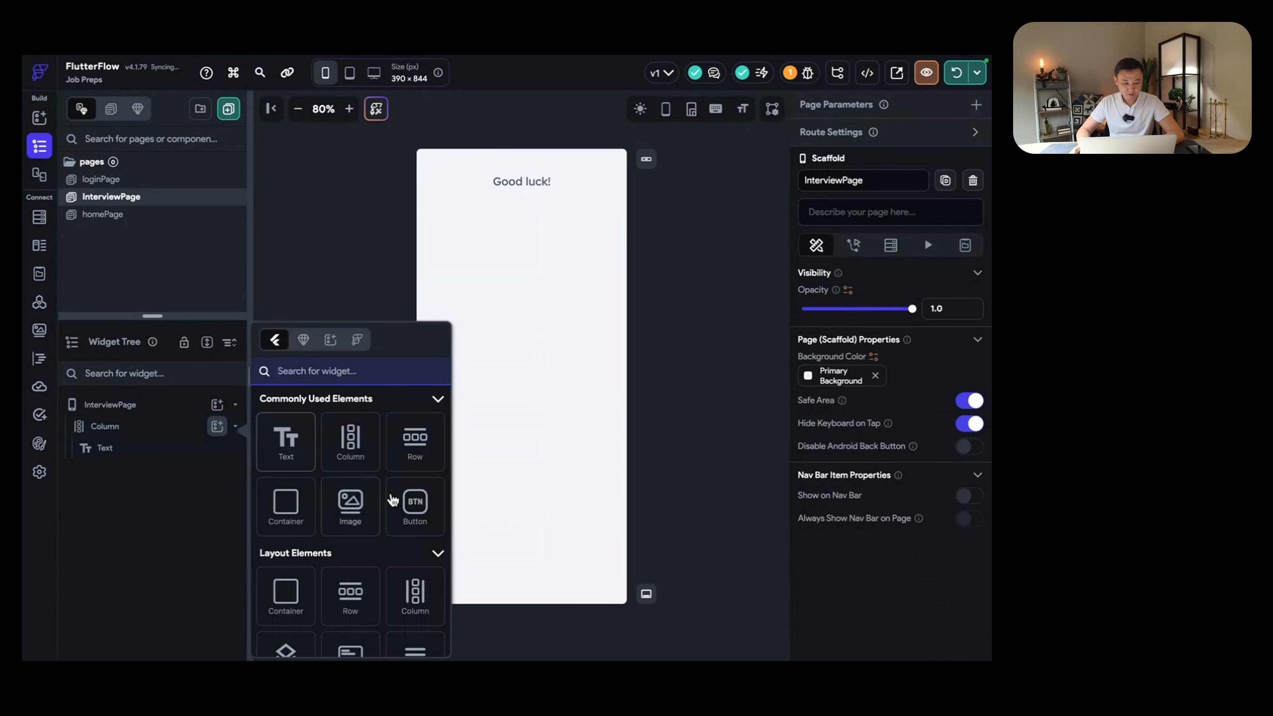
scroll(345, 481, down, 1)
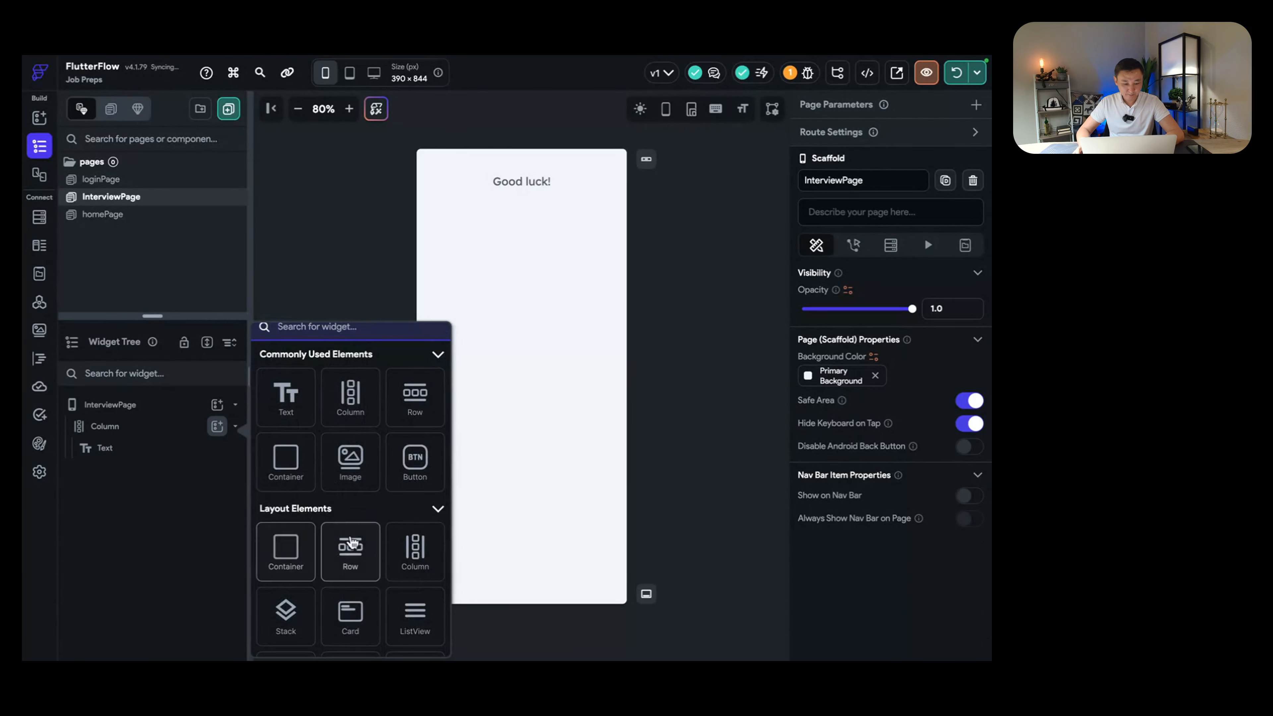
click(137, 434)
click(137, 434)
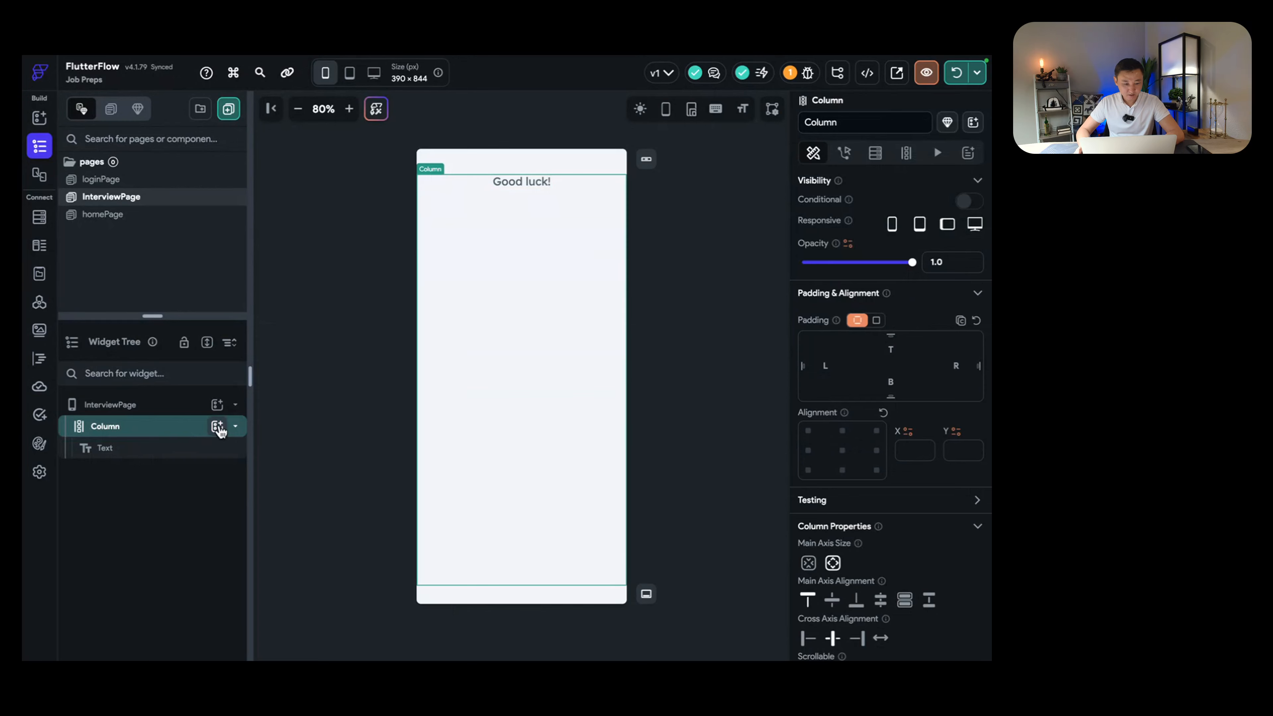
click(217, 425)
click(285, 506)
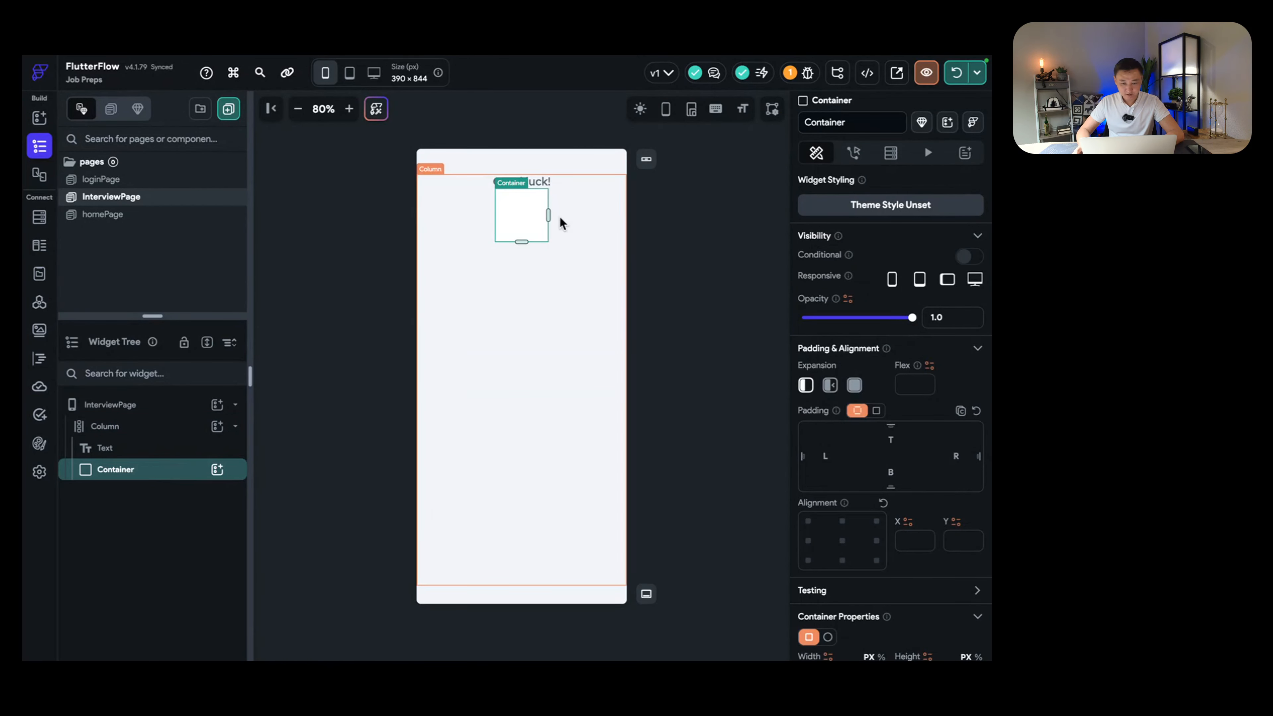
Step: Give the container infinite width and set it to Expanded to fill the remaining height
scroll(871, 575, down, 1)
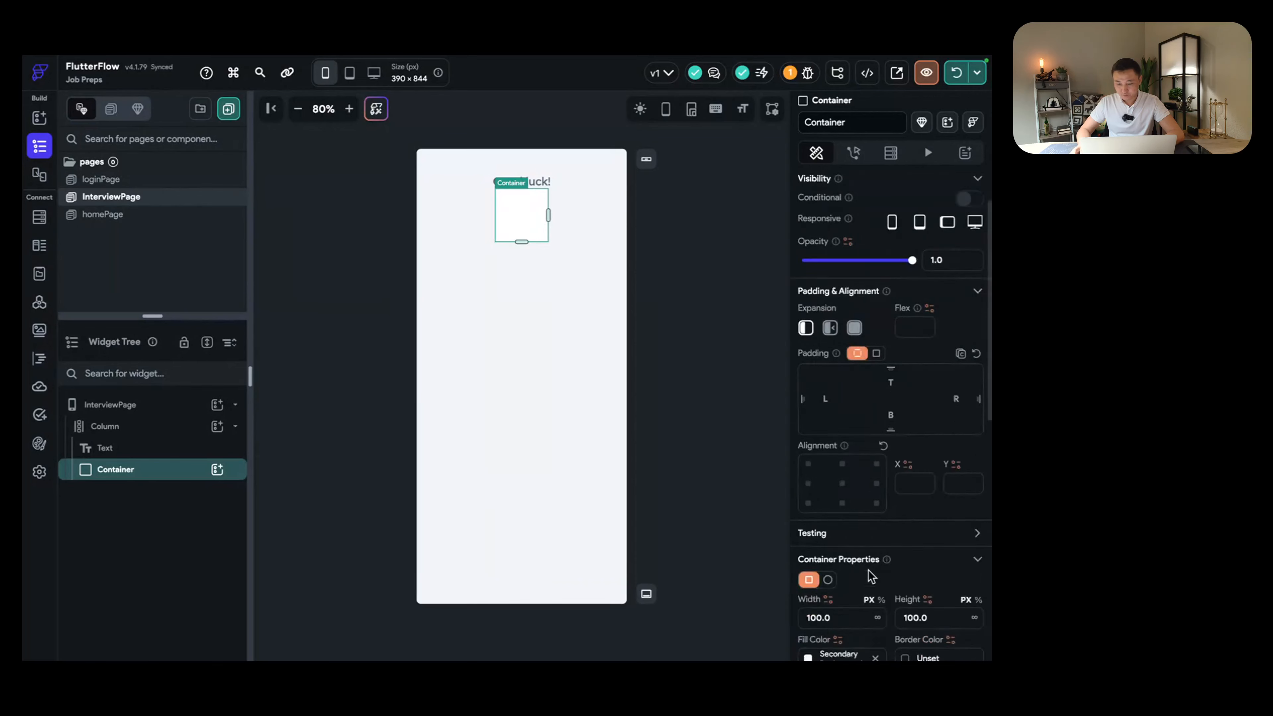
scroll(871, 575, down, 2)
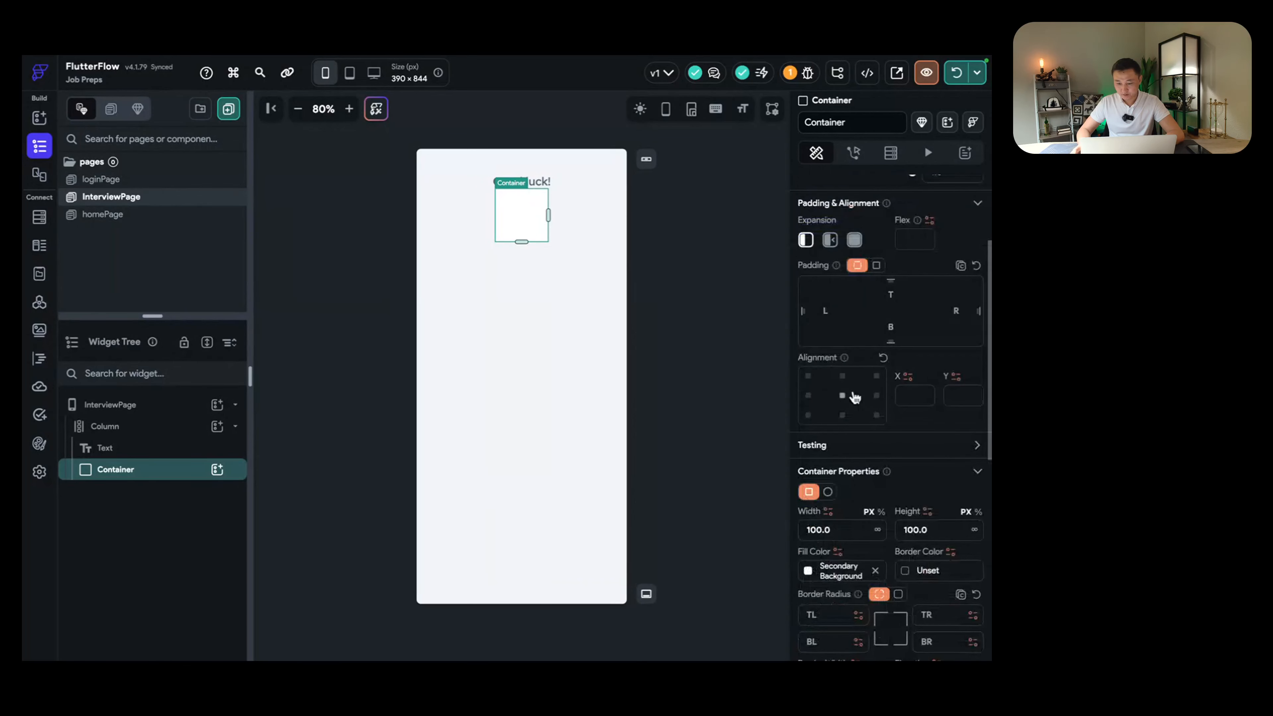
click(877, 530)
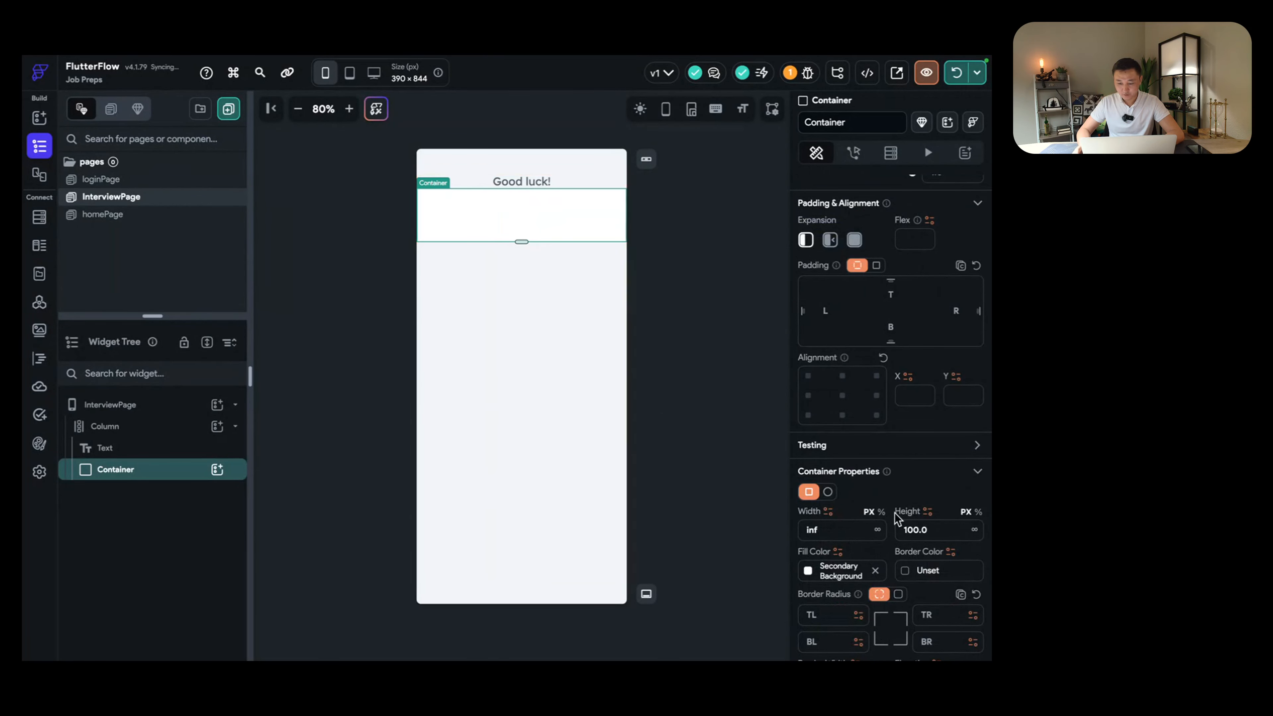
click(854, 240)
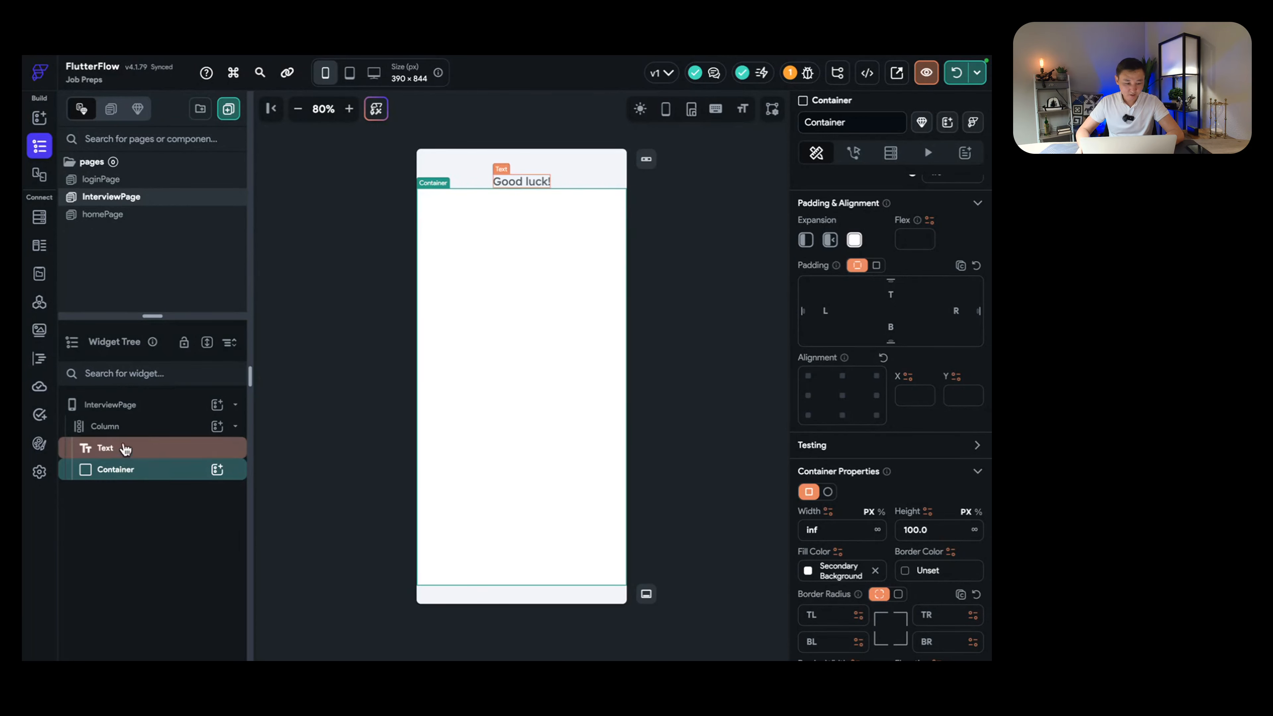
click(161, 429)
click(217, 426)
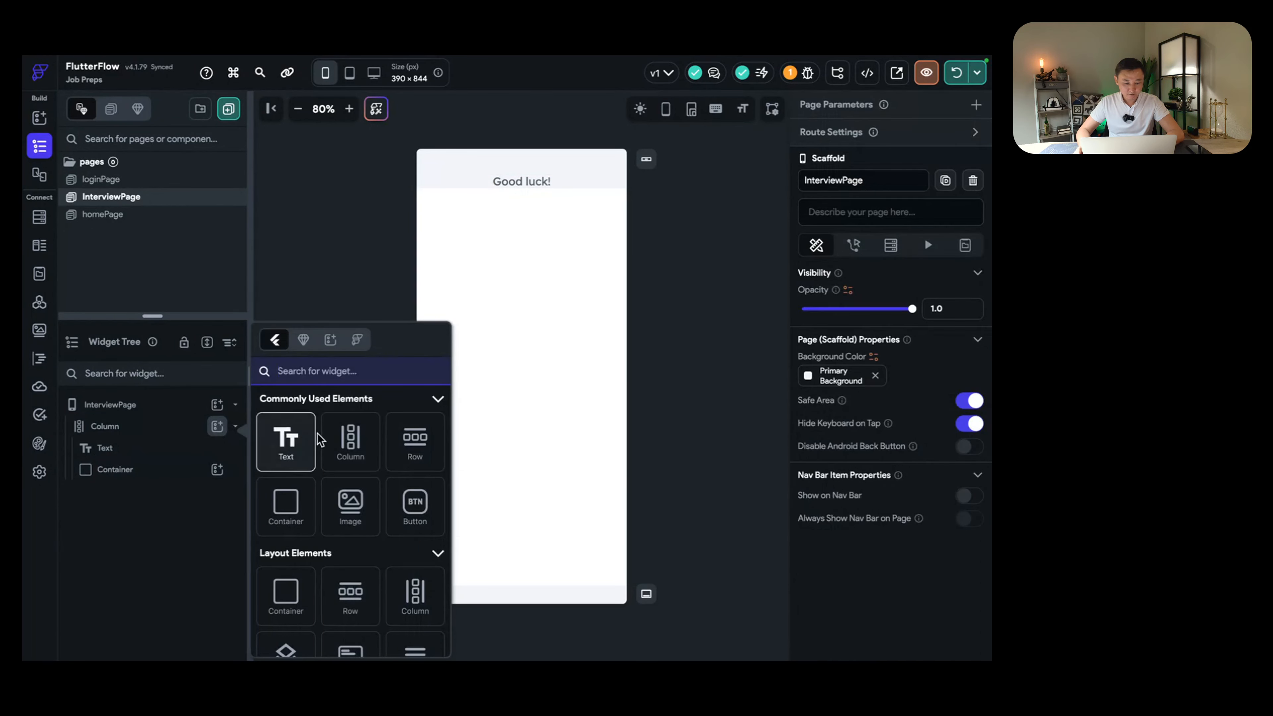
Step: Add a Row at the bottom of the column with an Icon inside it
click(416, 440)
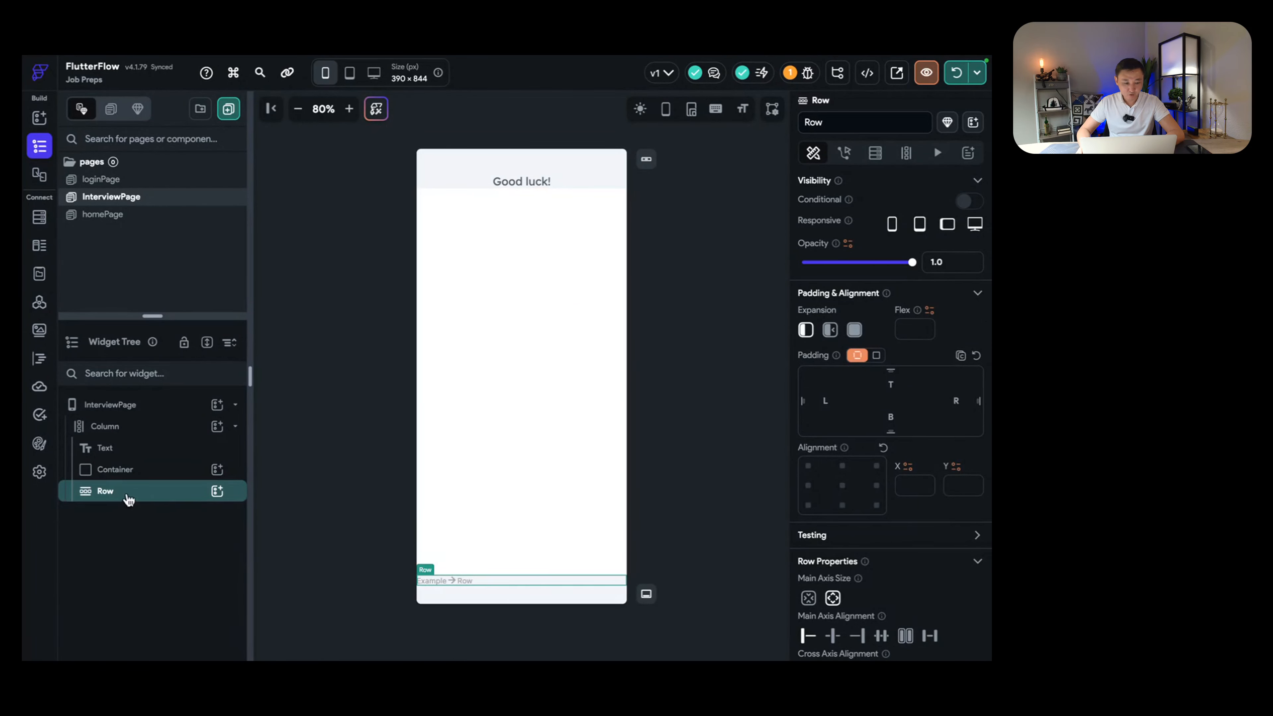
click(217, 491)
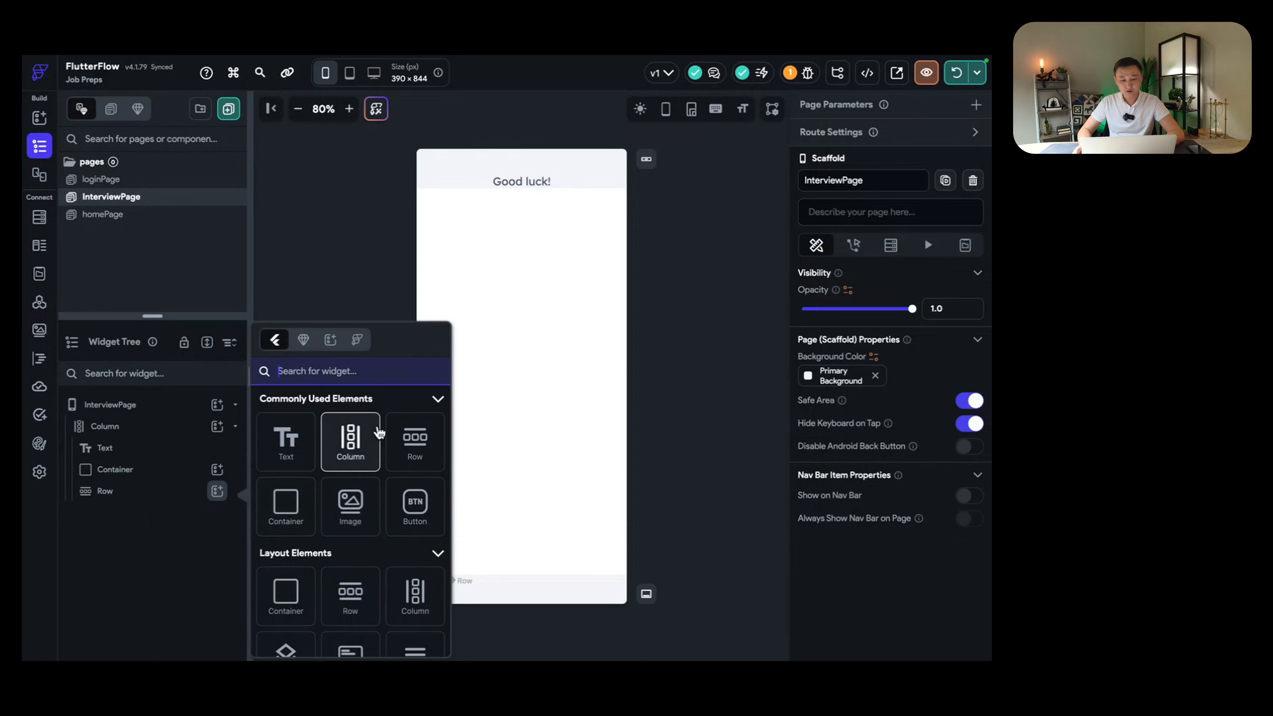
text(icon)
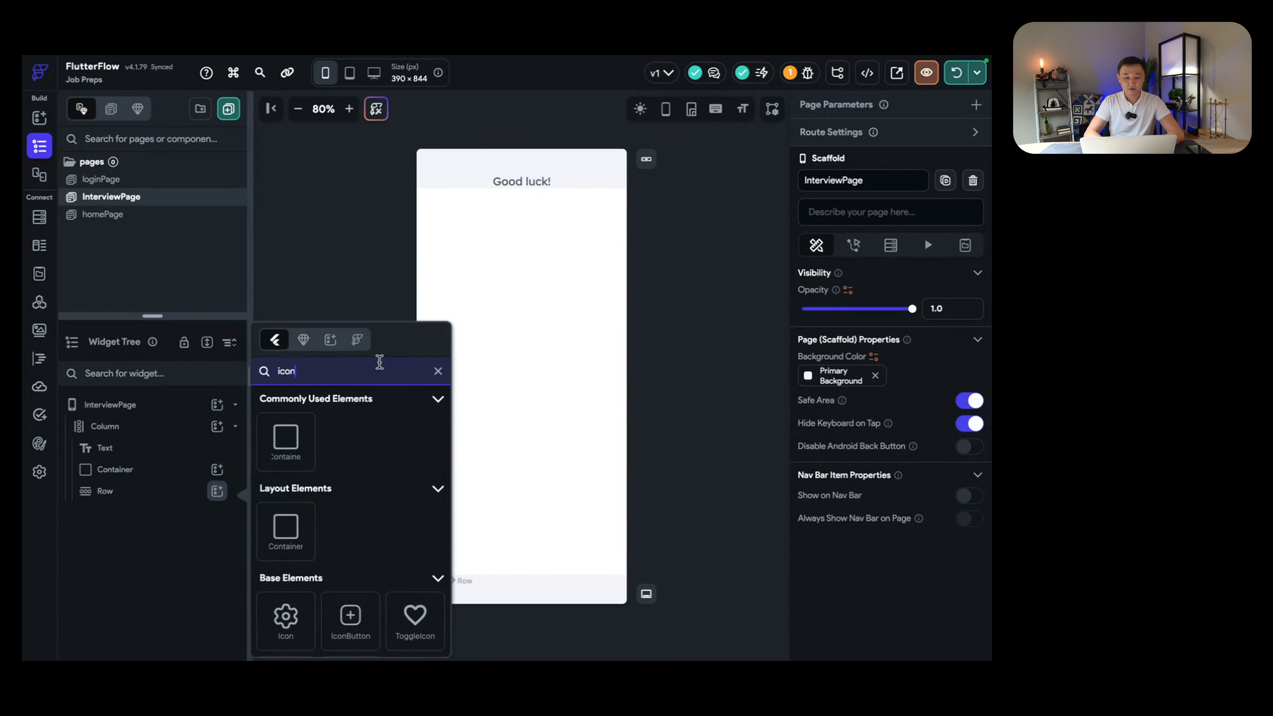
click(280, 618)
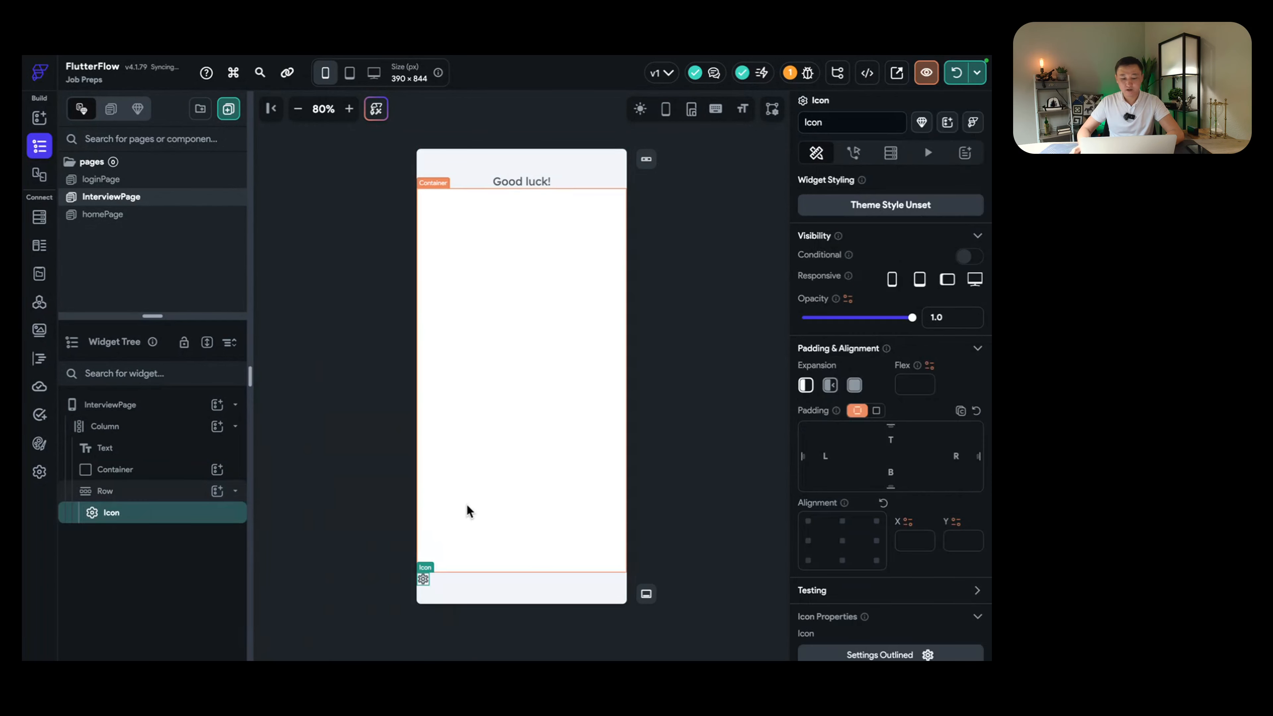
Step: Centre the row's contents and set the icon size to 31
click(134, 491)
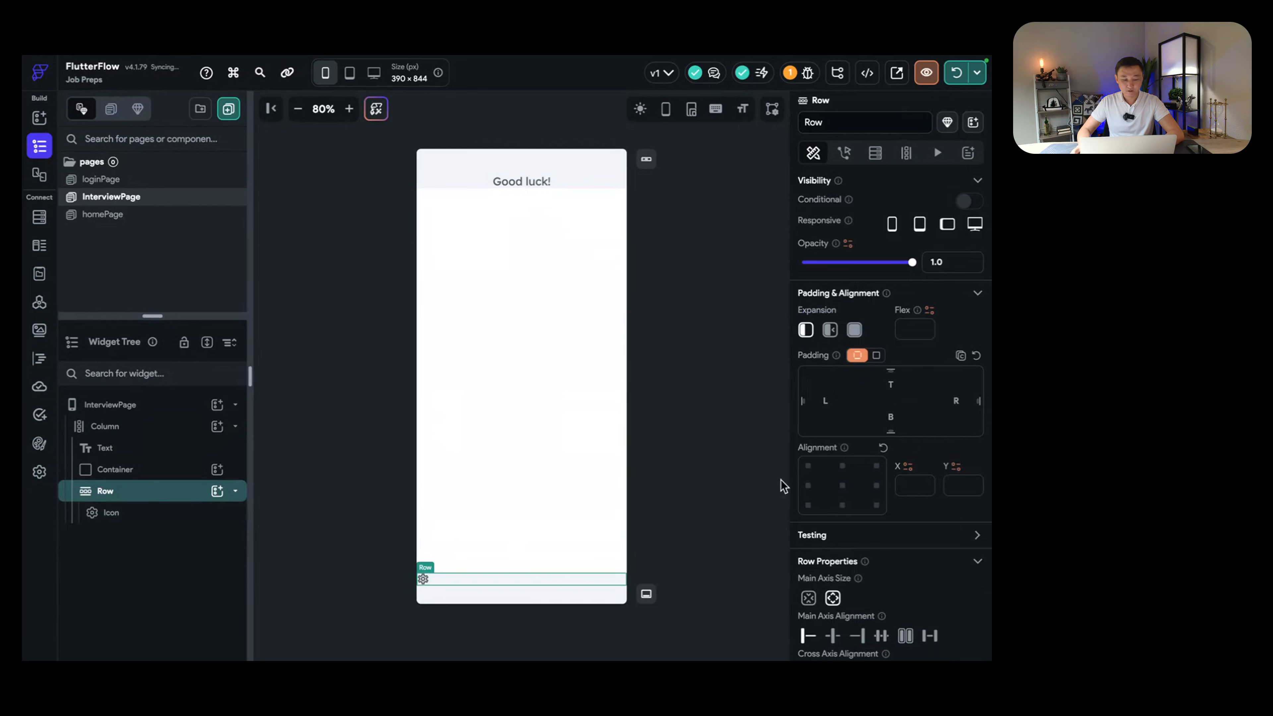
scroll(889, 501, down, 2)
click(834, 527)
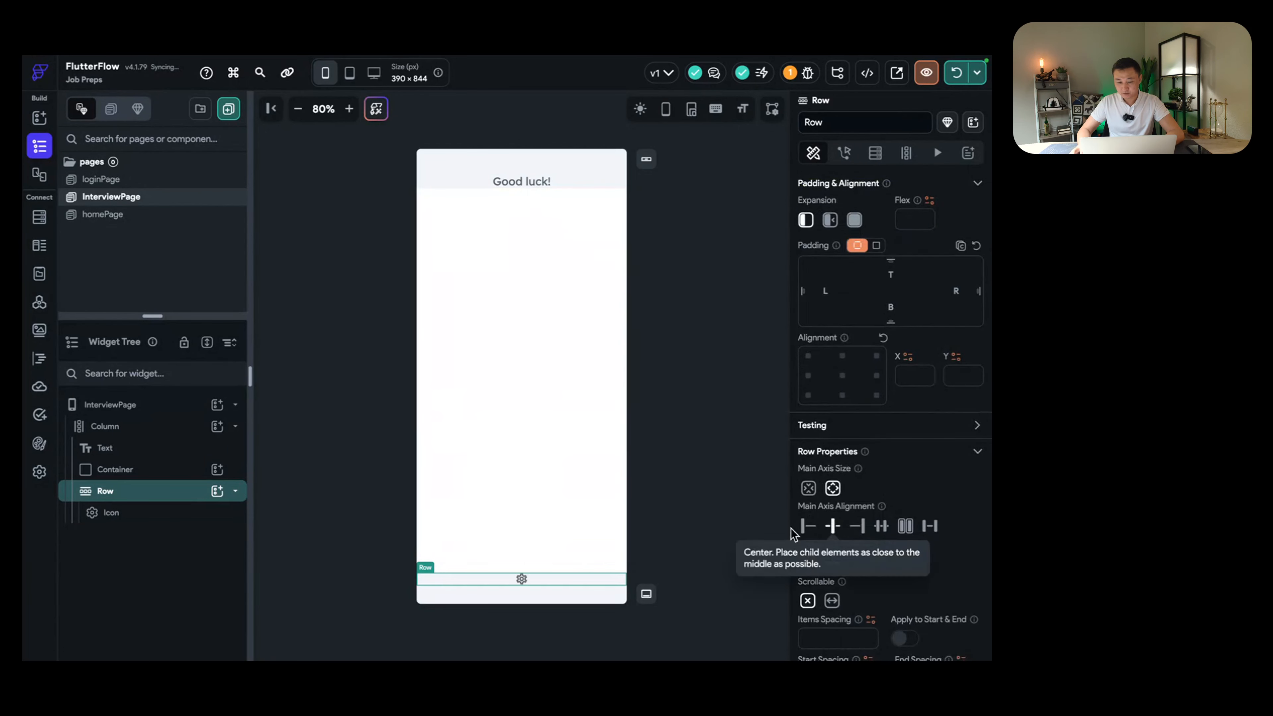
click(95, 512)
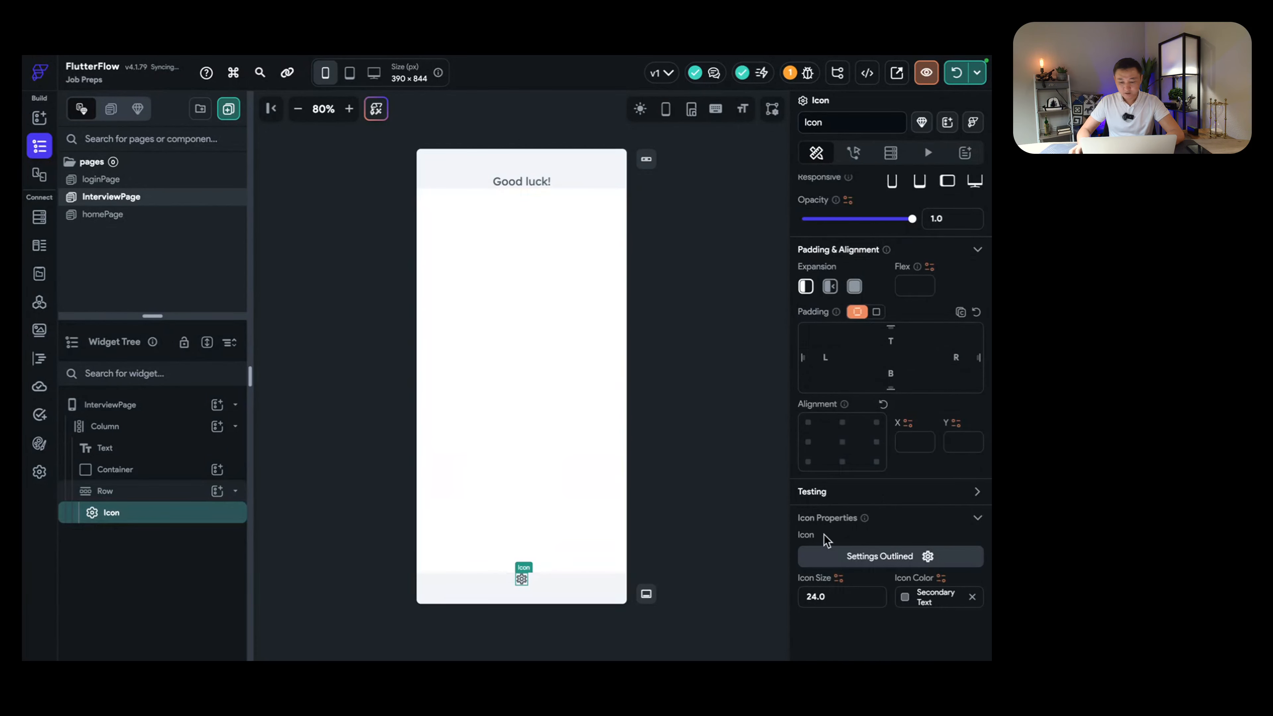
drag(840, 596, 790, 607)
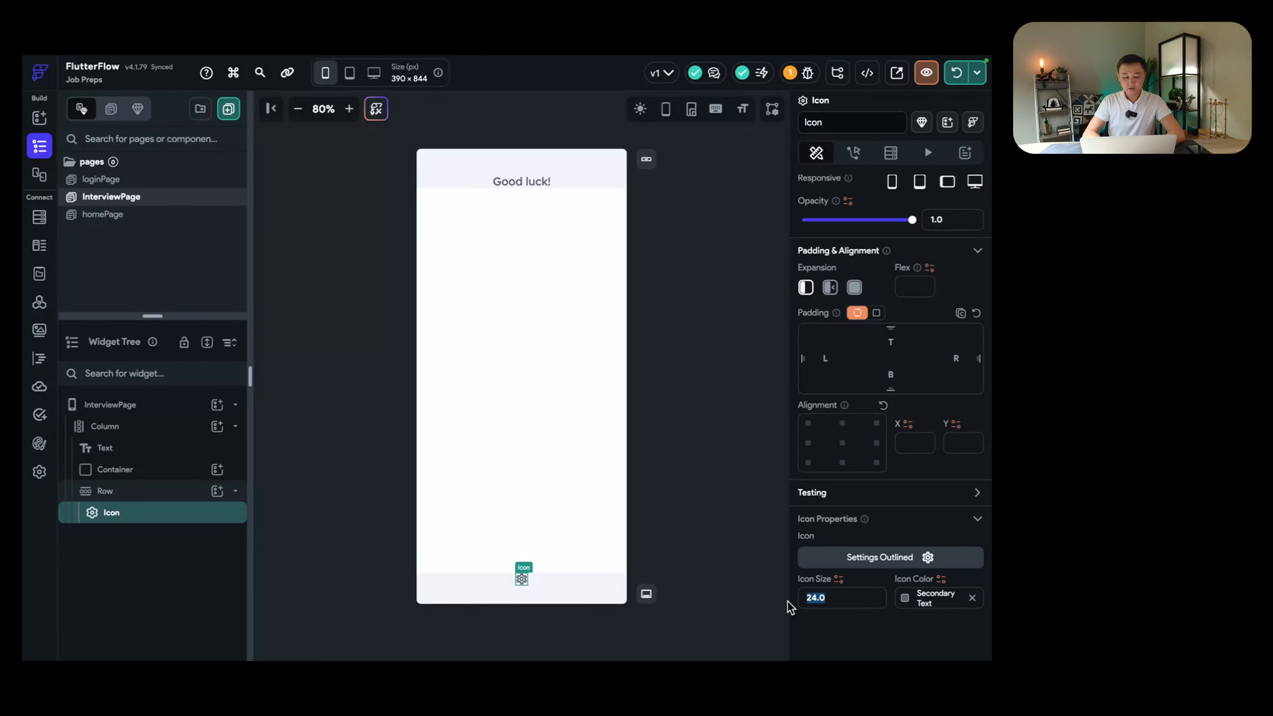
text(31)
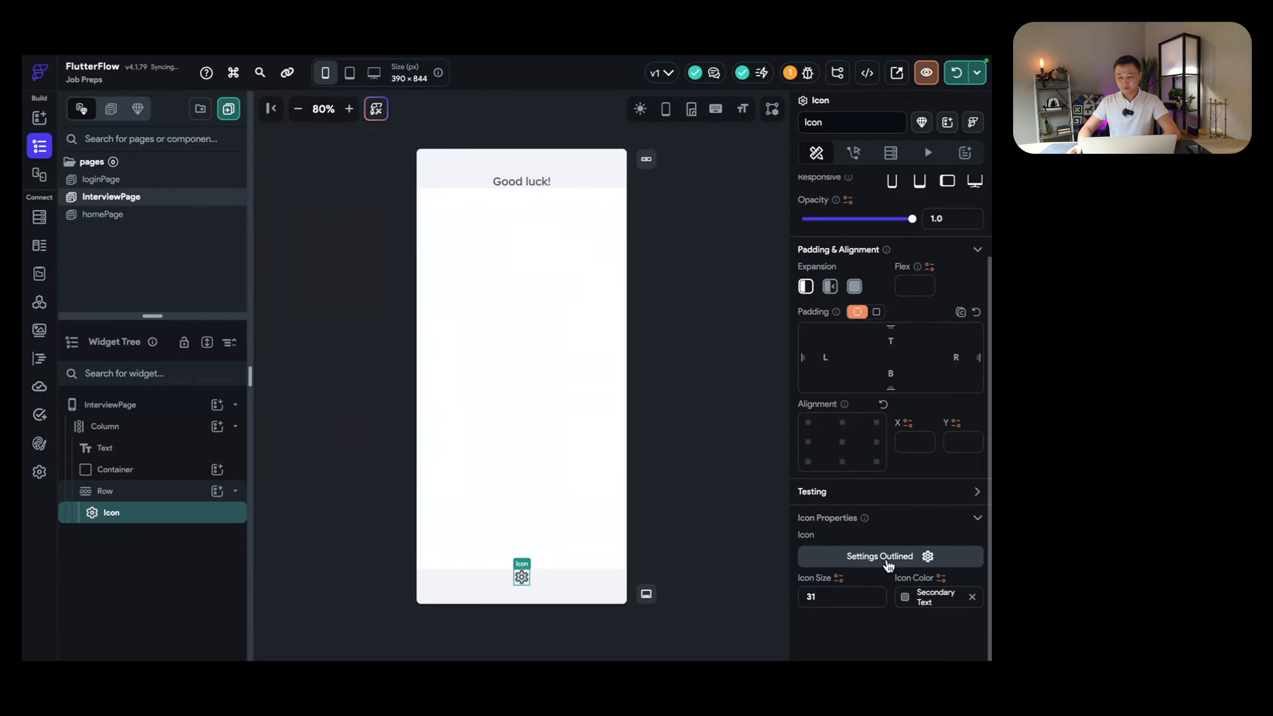
click(888, 564)
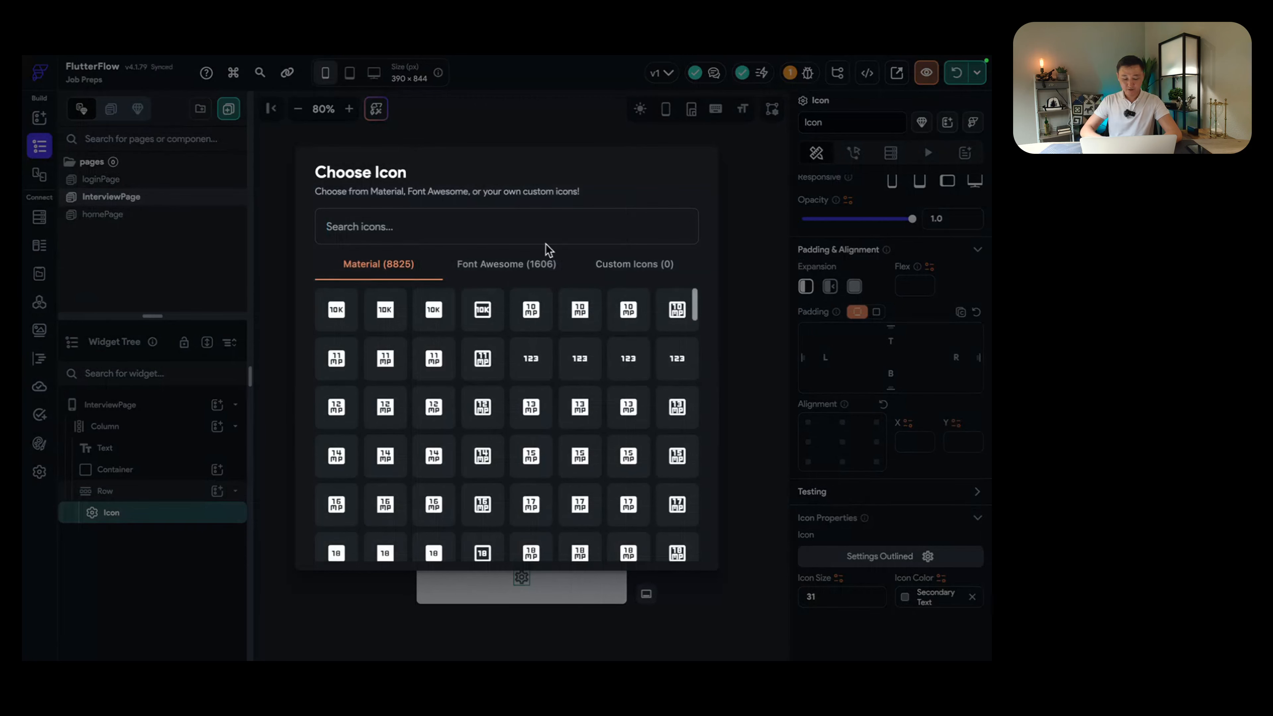
Step: Search the icon library for 'record' and choose Fiber Manual Record Rounded
click(530, 227)
text(record)
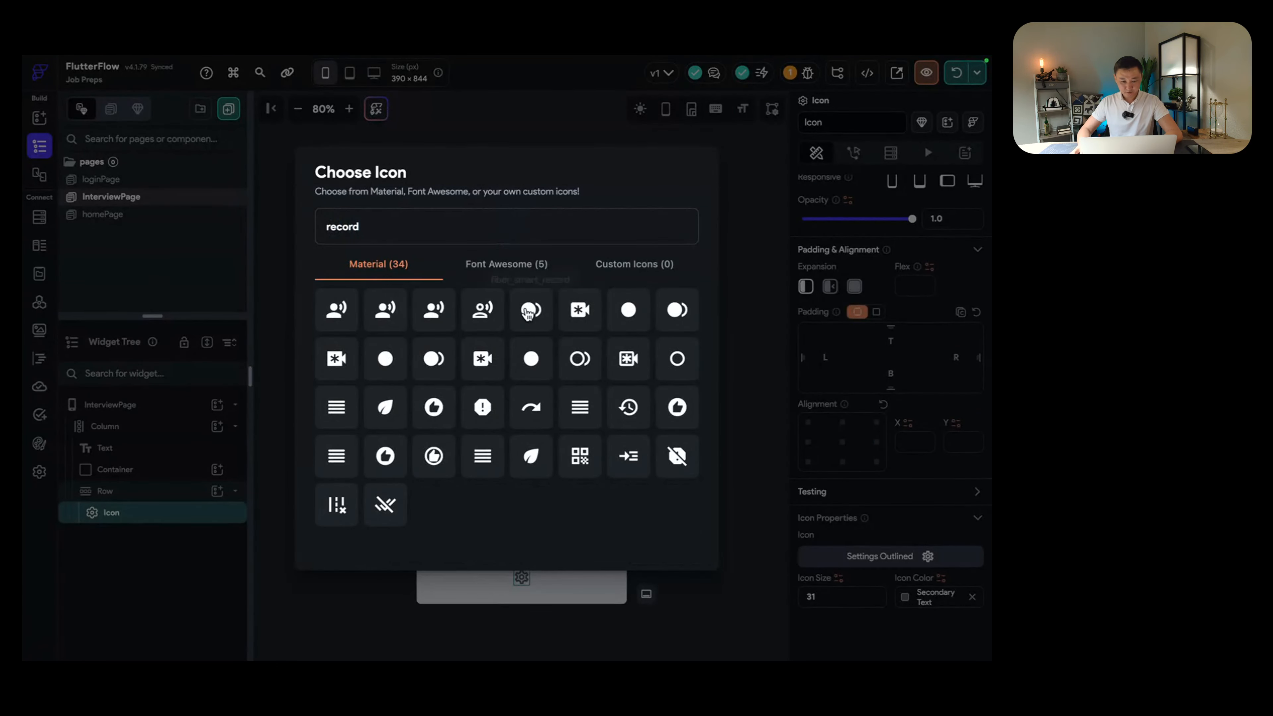
key(super+a)
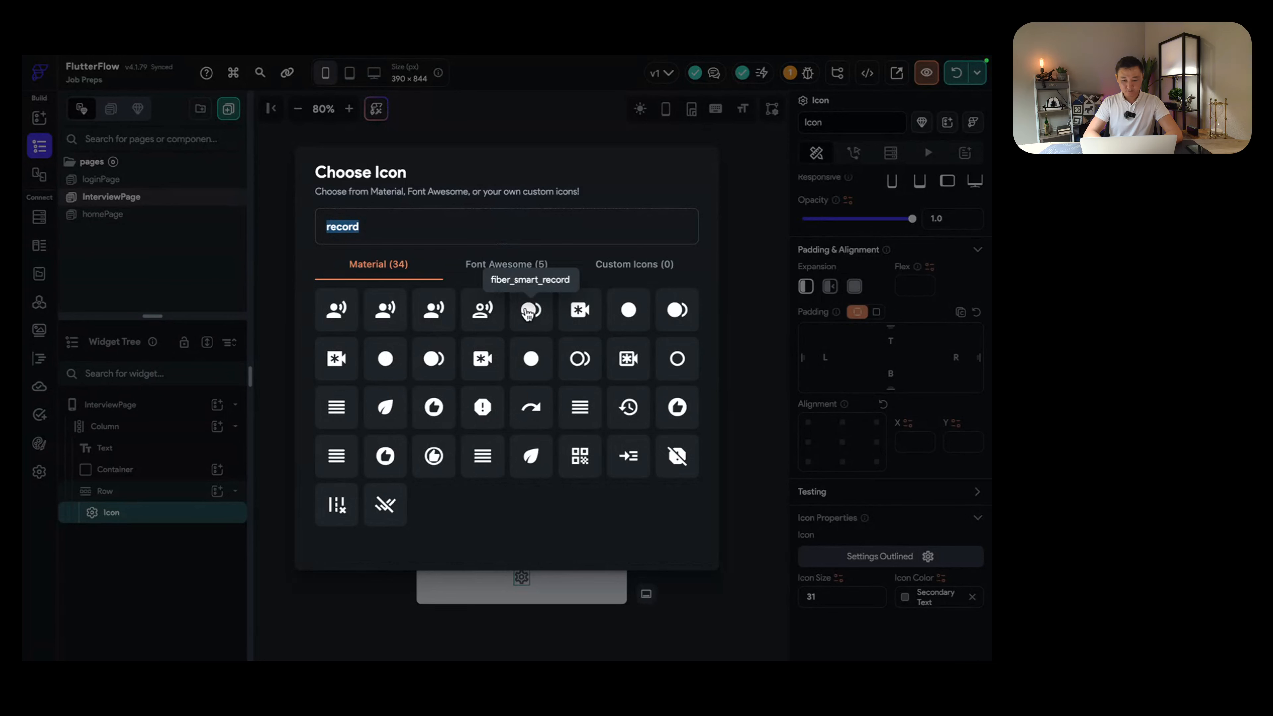
text(stop)
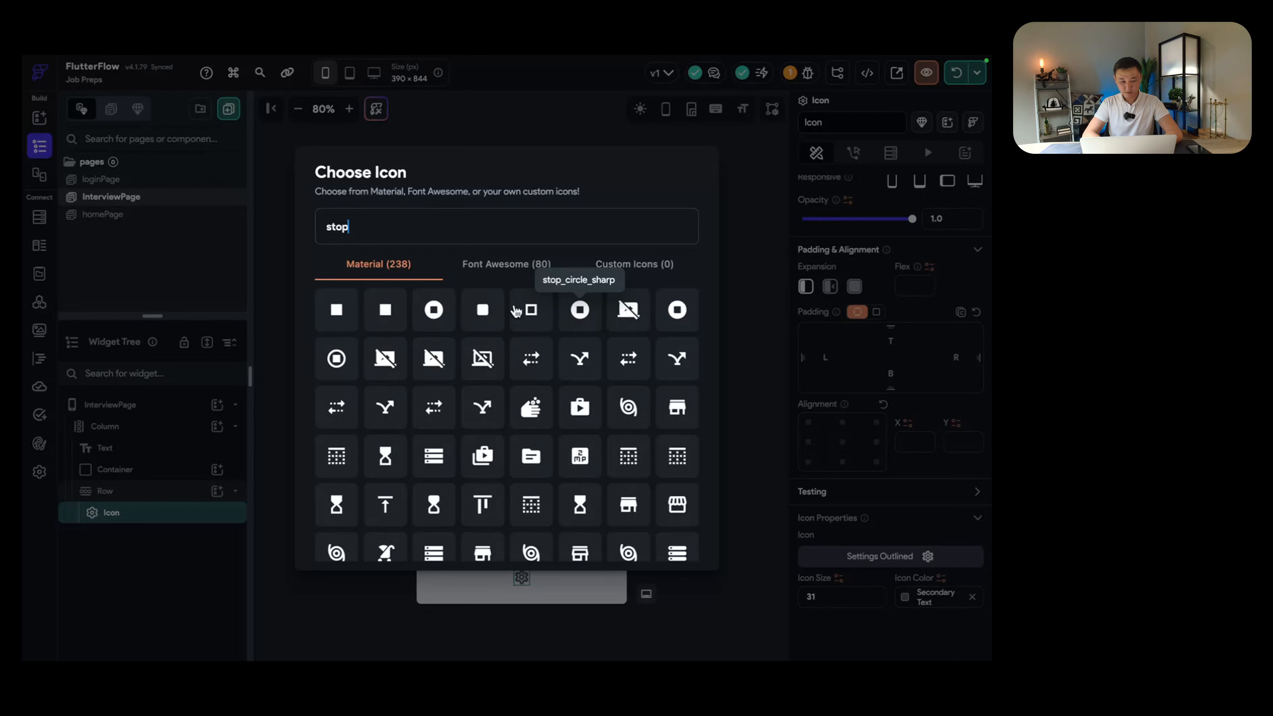
scroll(468, 371, down, 3)
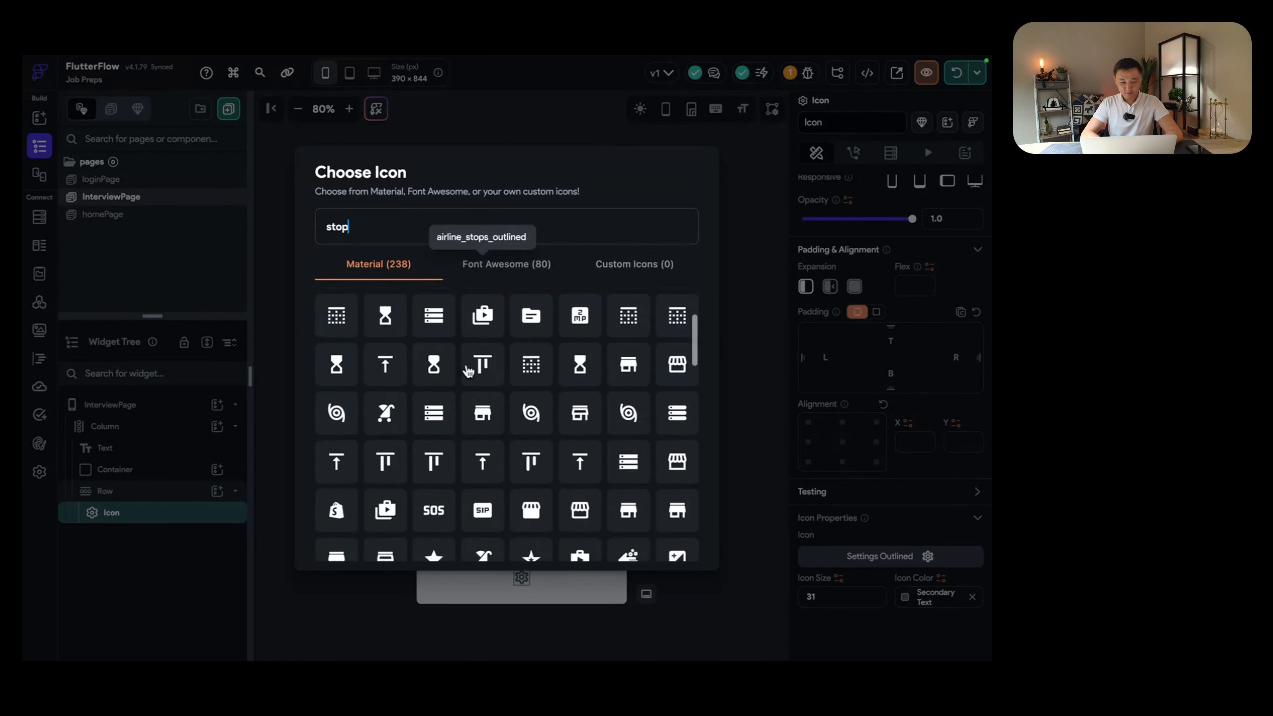
scroll(464, 325, up, 3)
double_click(515, 209)
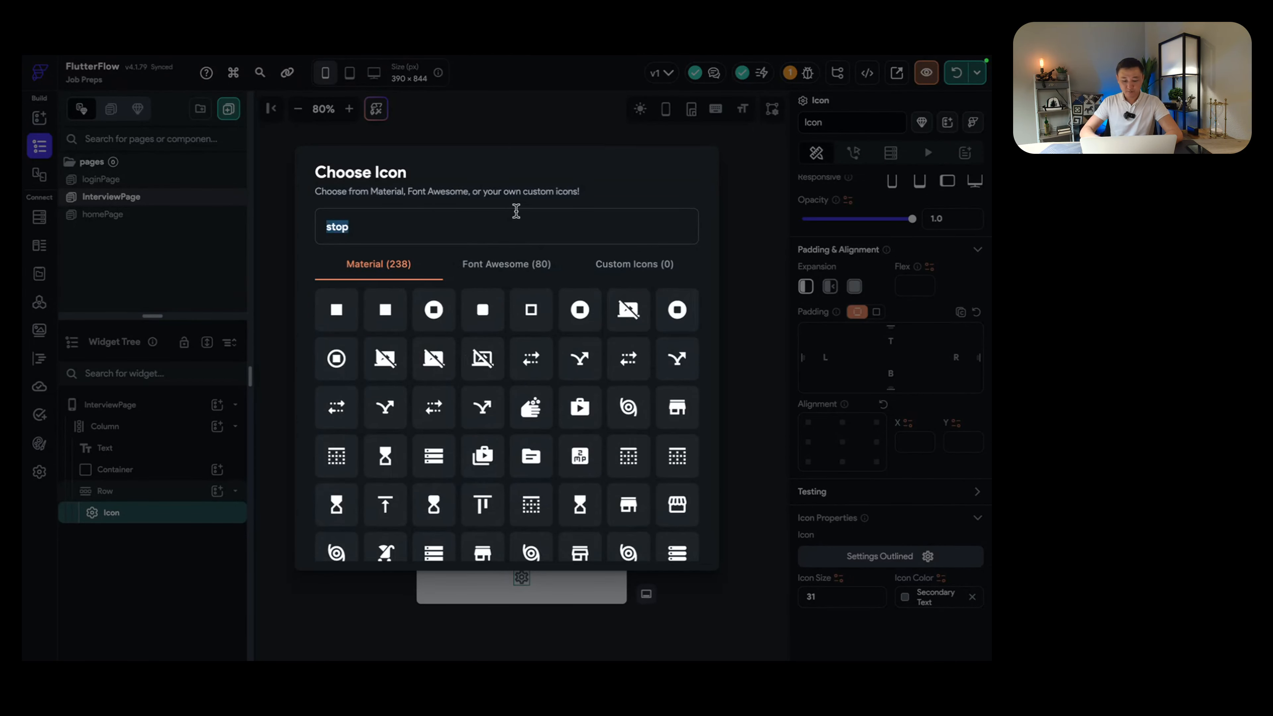
text(start)
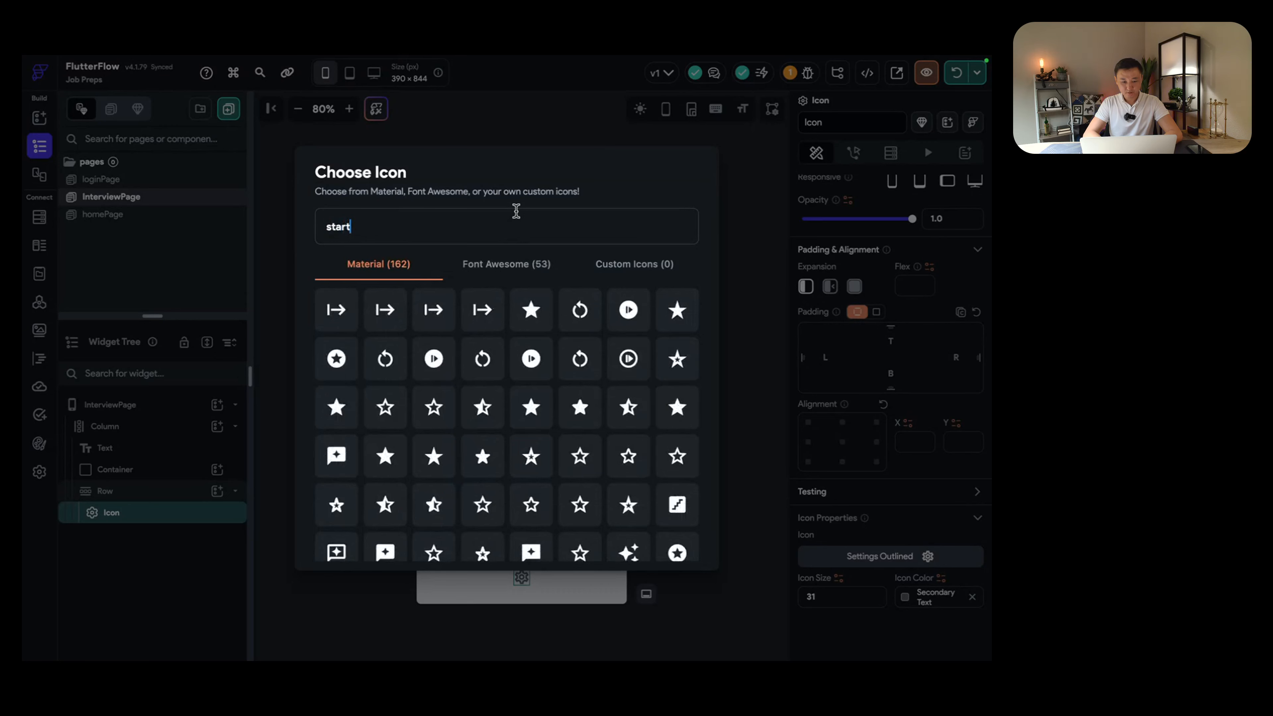
scroll(531, 364, down, 10)
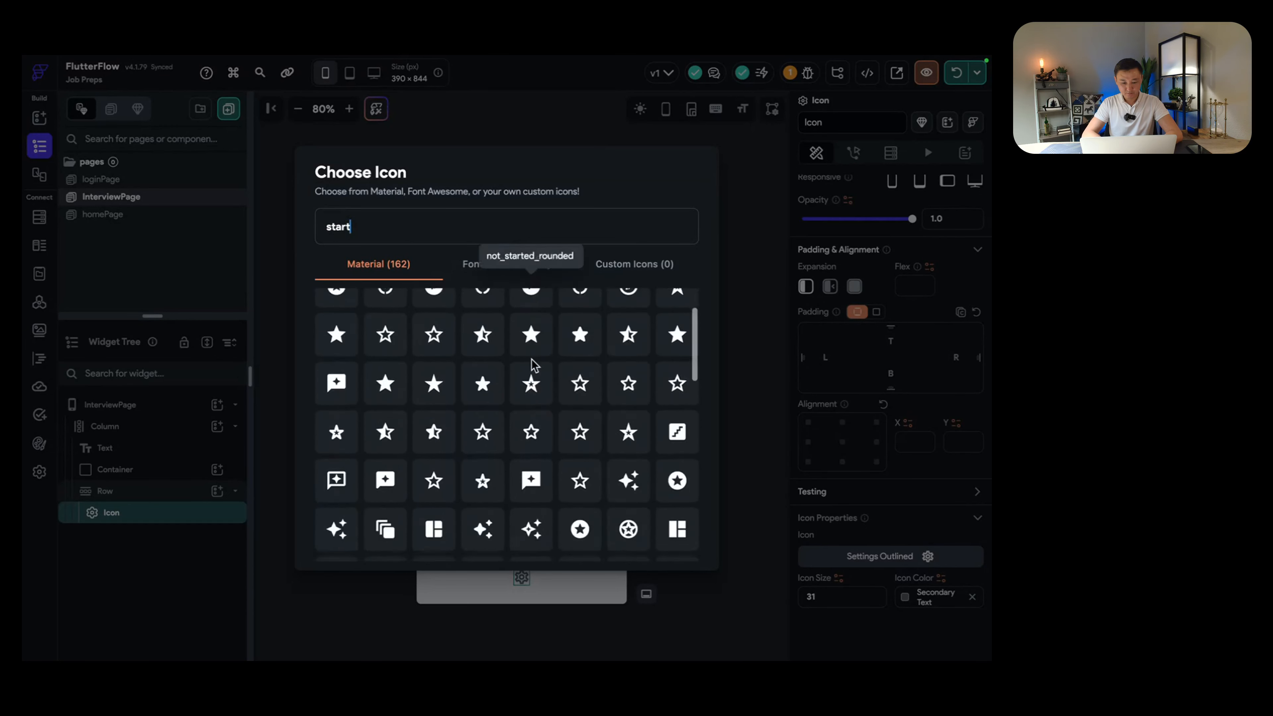
double_click(553, 221)
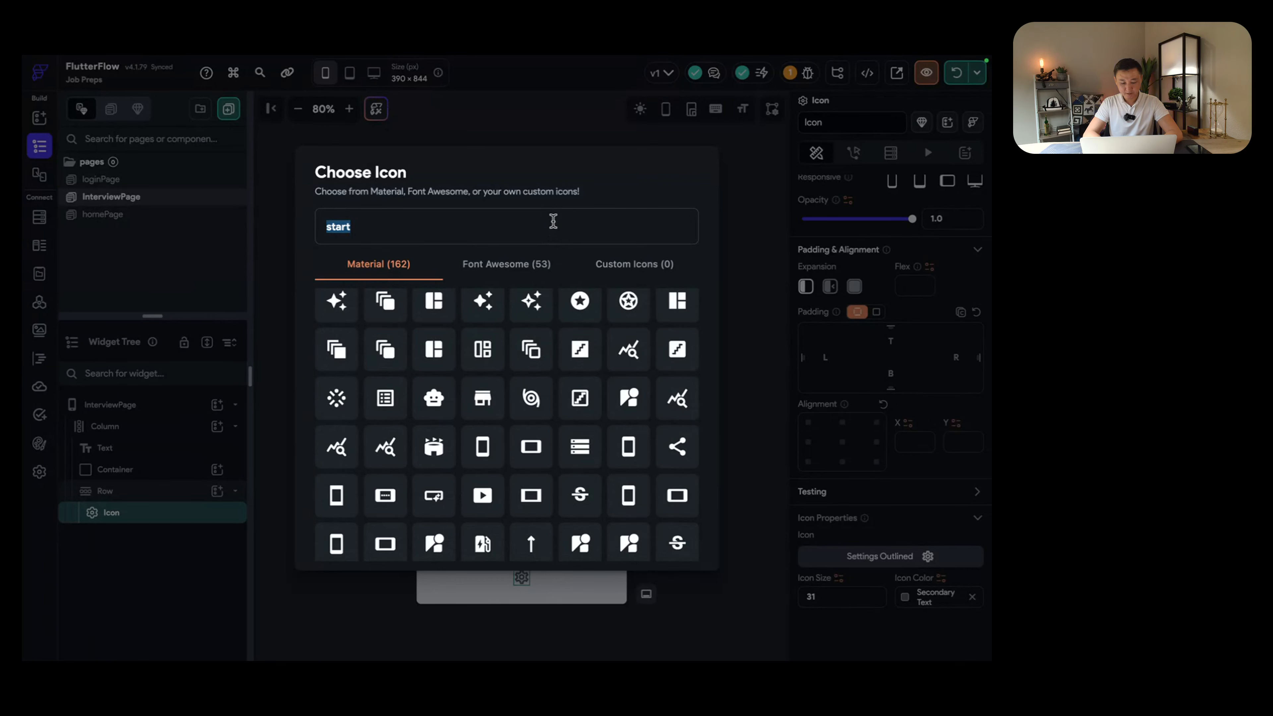
text(record)
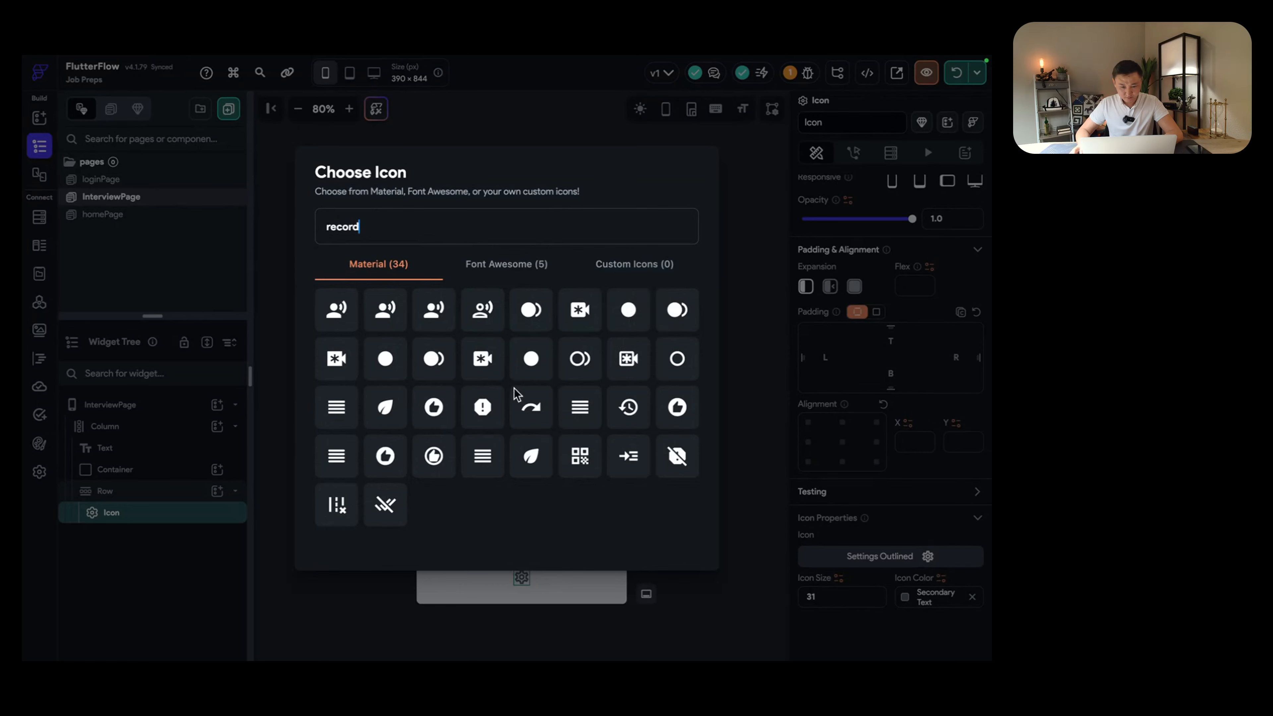
click(532, 358)
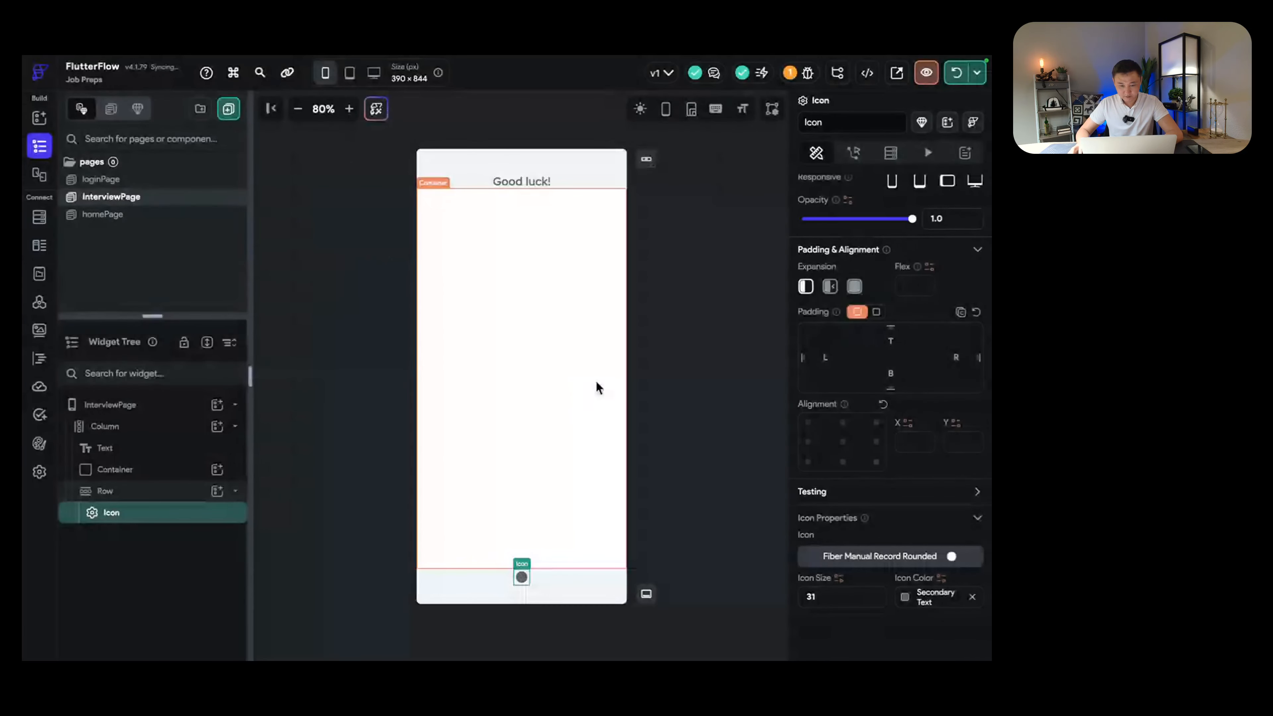
Step: Set the record icon's colour to dark red #931D28
click(908, 599)
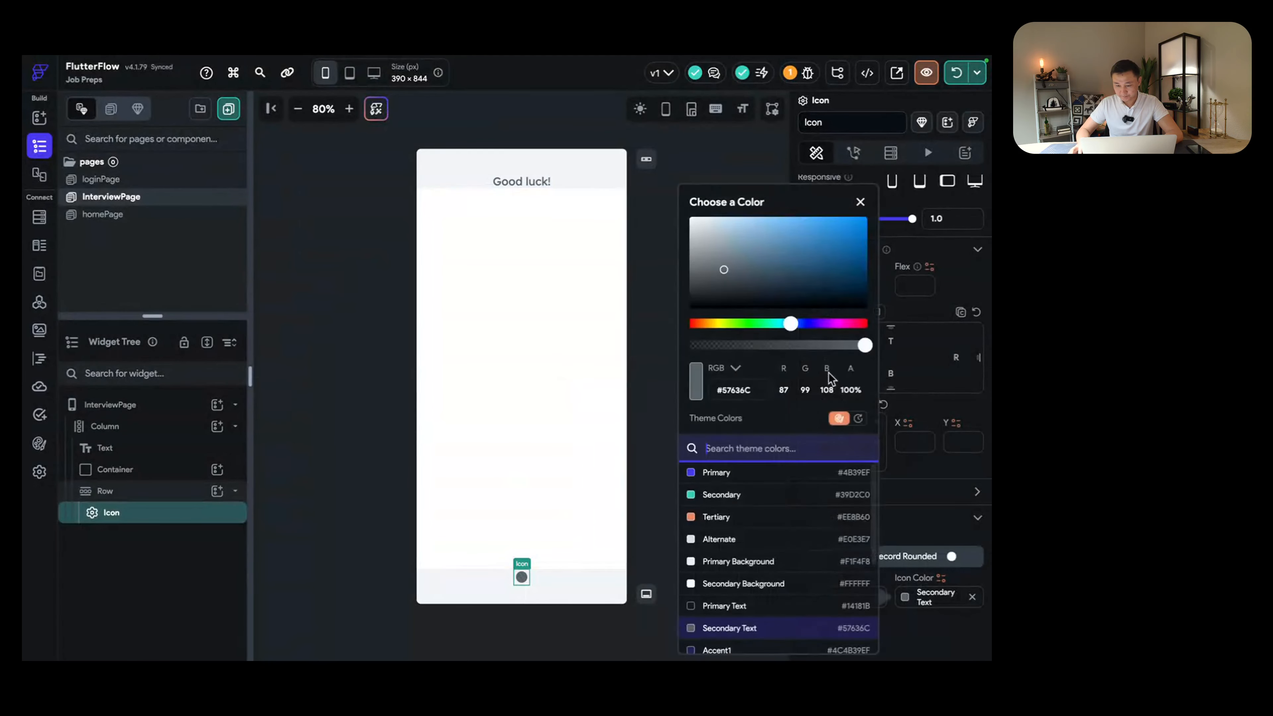
drag(790, 323, 862, 324)
click(818, 258)
click(799, 235)
drag(827, 270, 830, 257)
click(832, 256)
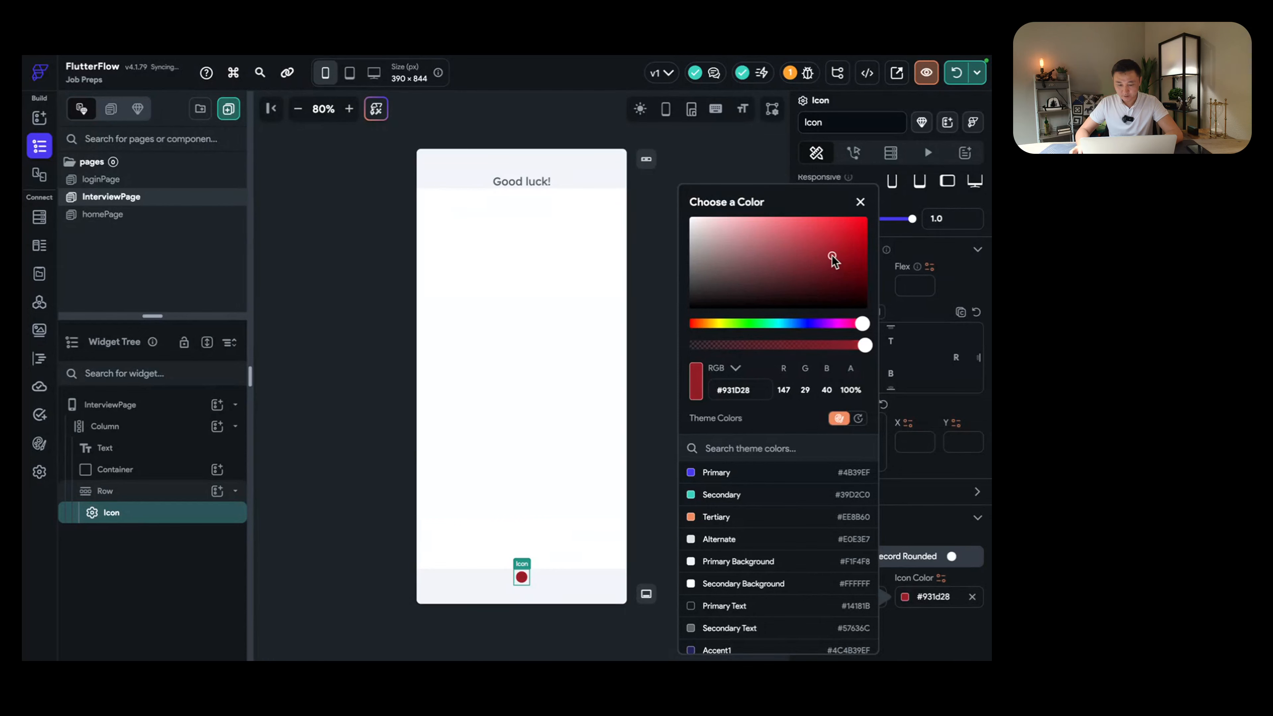
click(136, 515)
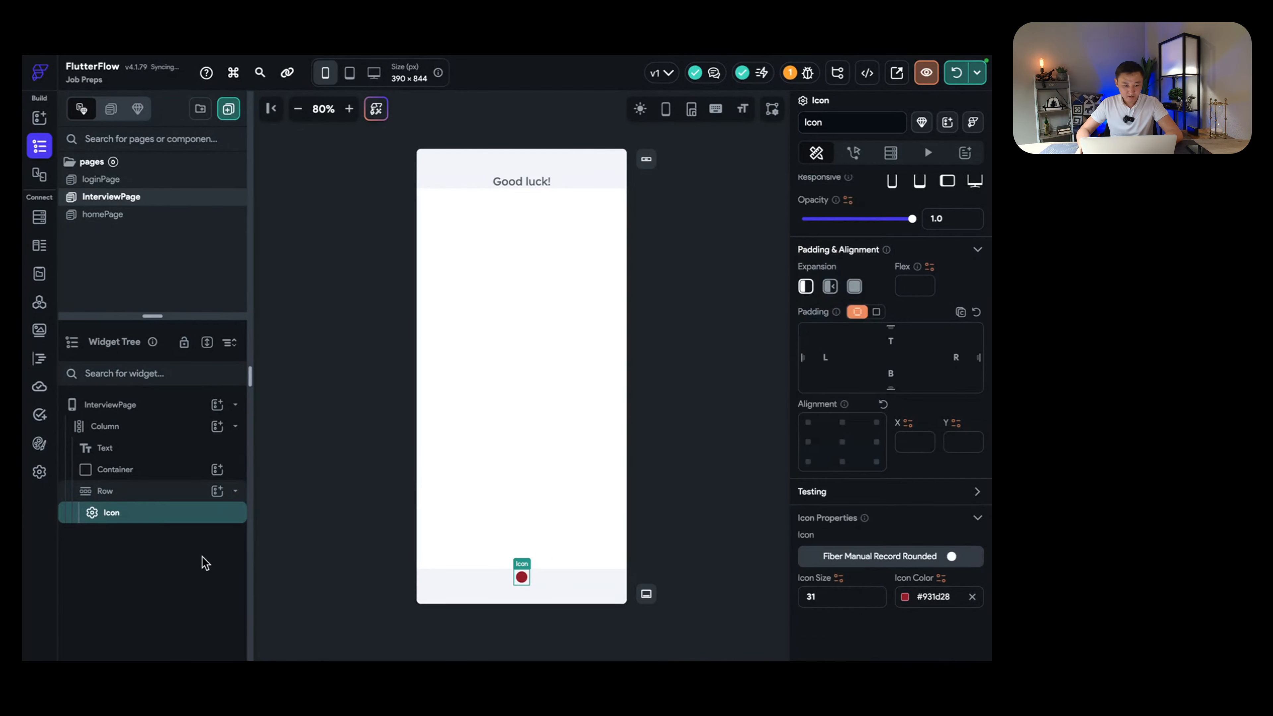
Step: Wrap the record icon in a Container filled #988585 with uniform corner radius 6
right_click(124, 516)
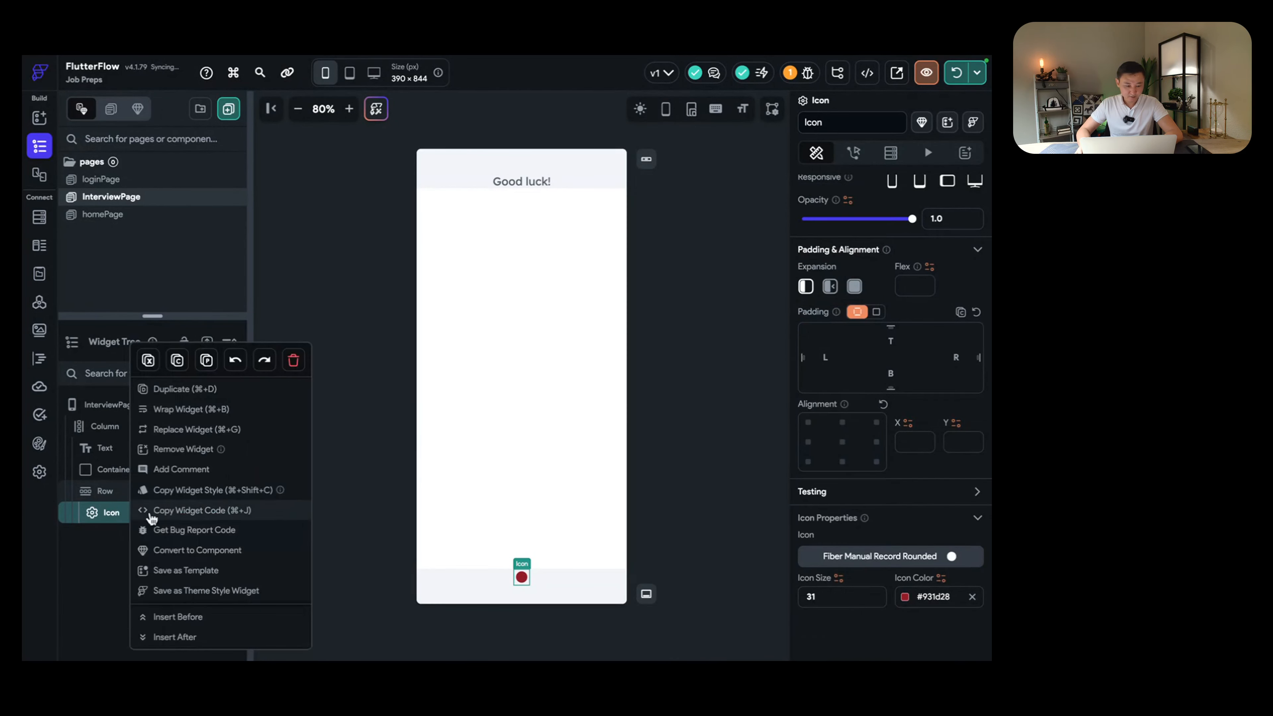
click(183, 411)
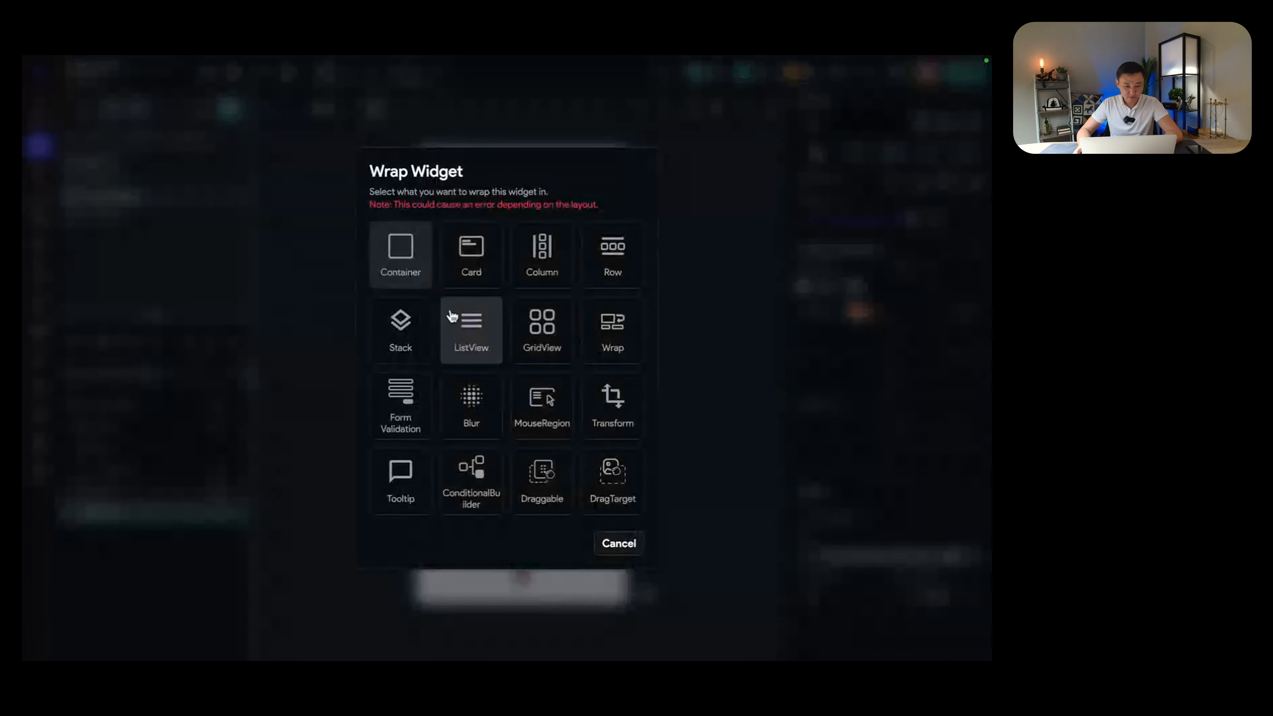
click(414, 276)
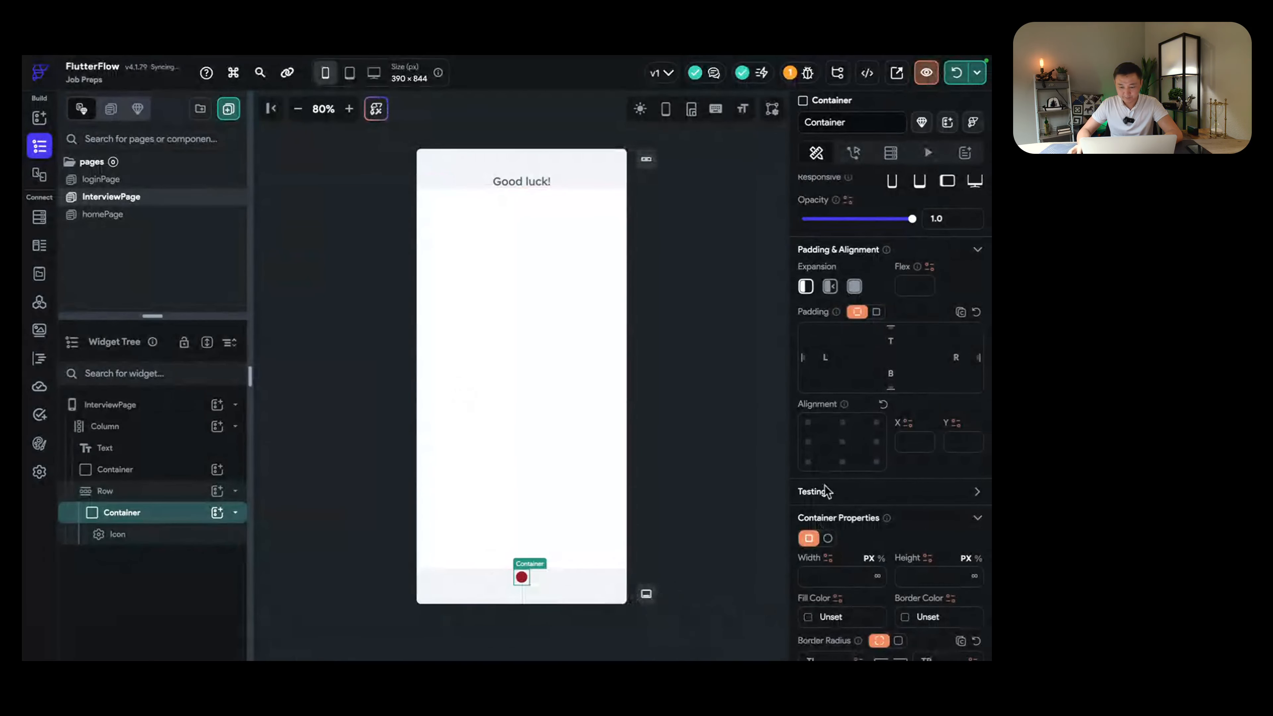
click(824, 617)
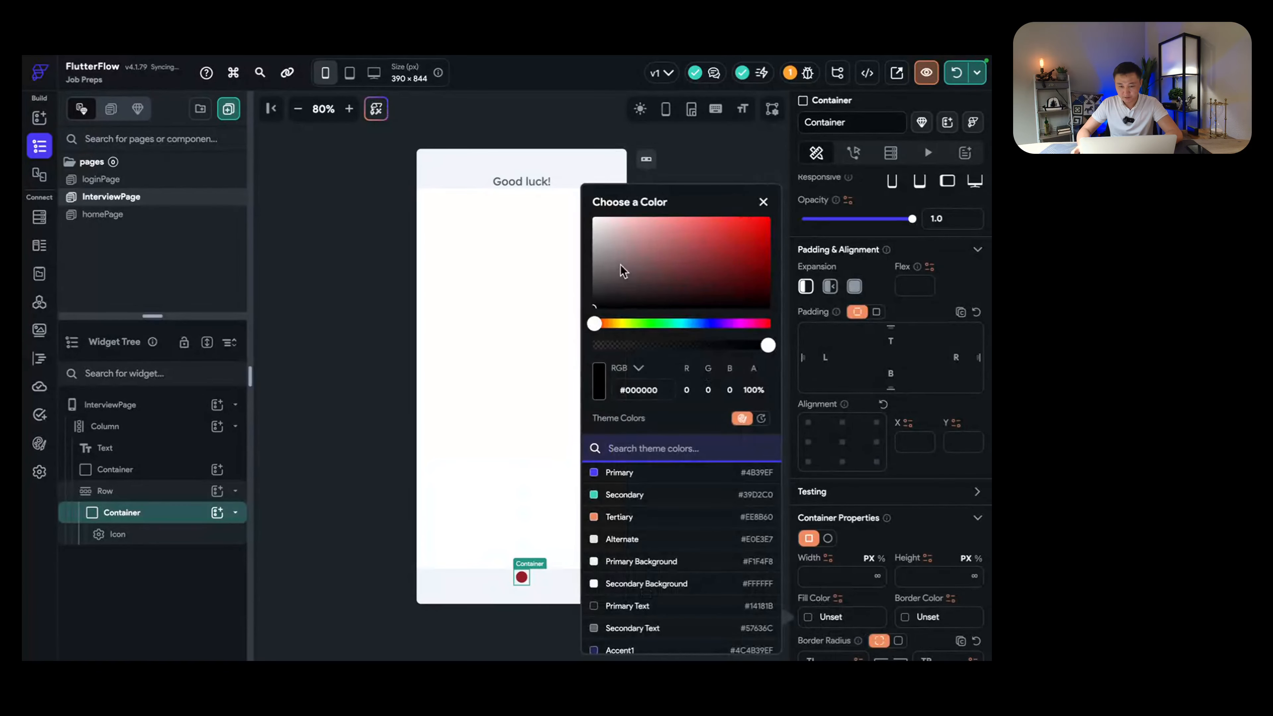
mouse_move(620, 265)
mouse_down()
mouse_move(639, 266)
mouse_move(614, 253)
mouse_up()
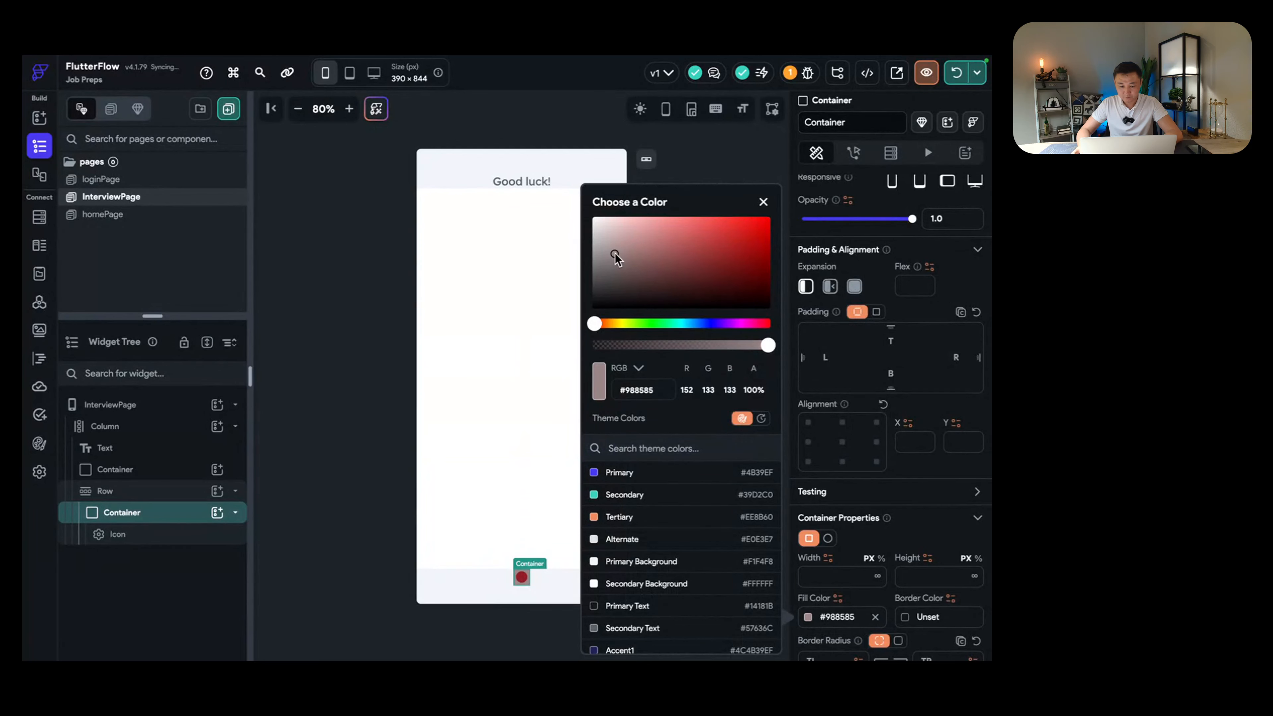
click(920, 556)
scroll(906, 536, down, 3)
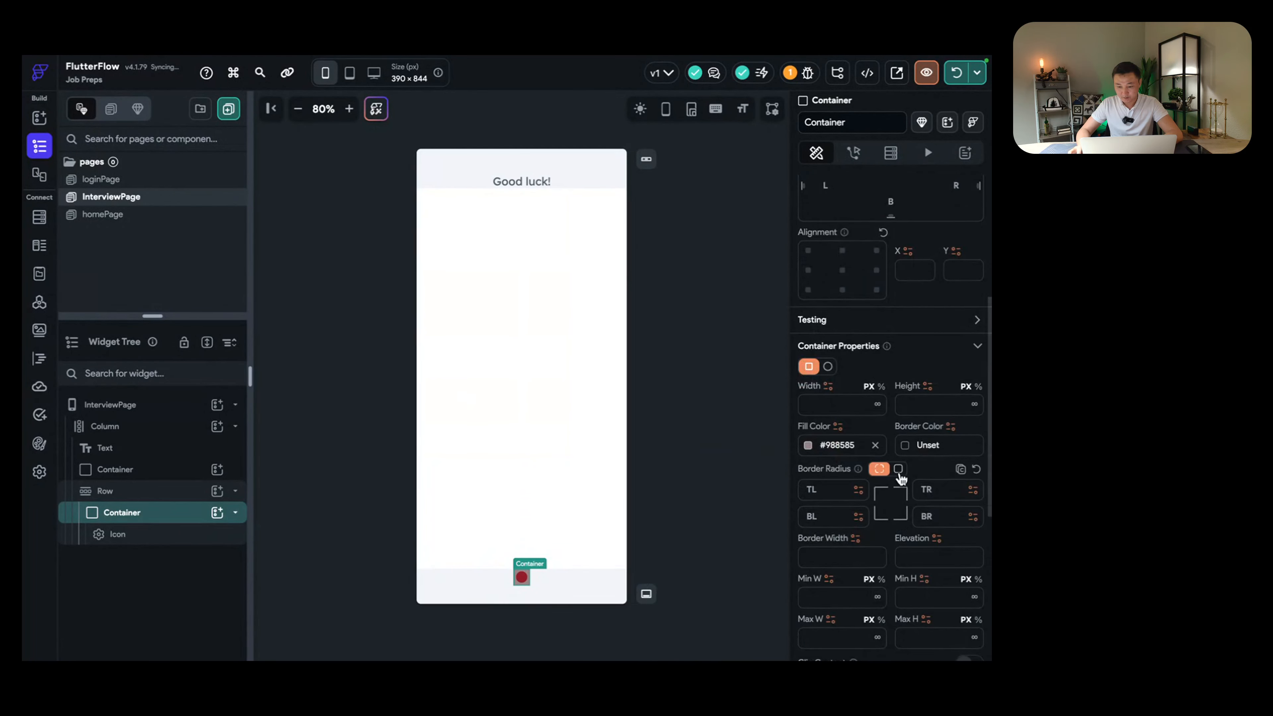
click(898, 468)
drag(810, 489, 827, 494)
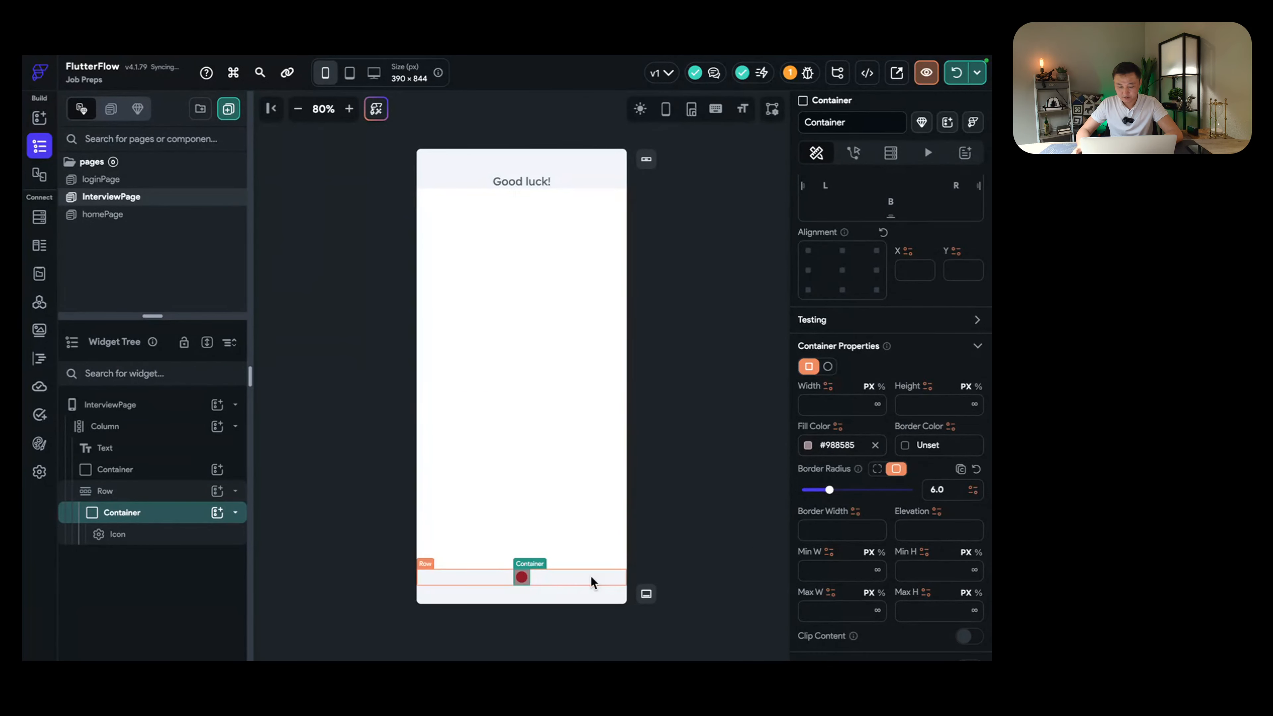
Step: Give the record icon uniform padding of 6
click(521, 576)
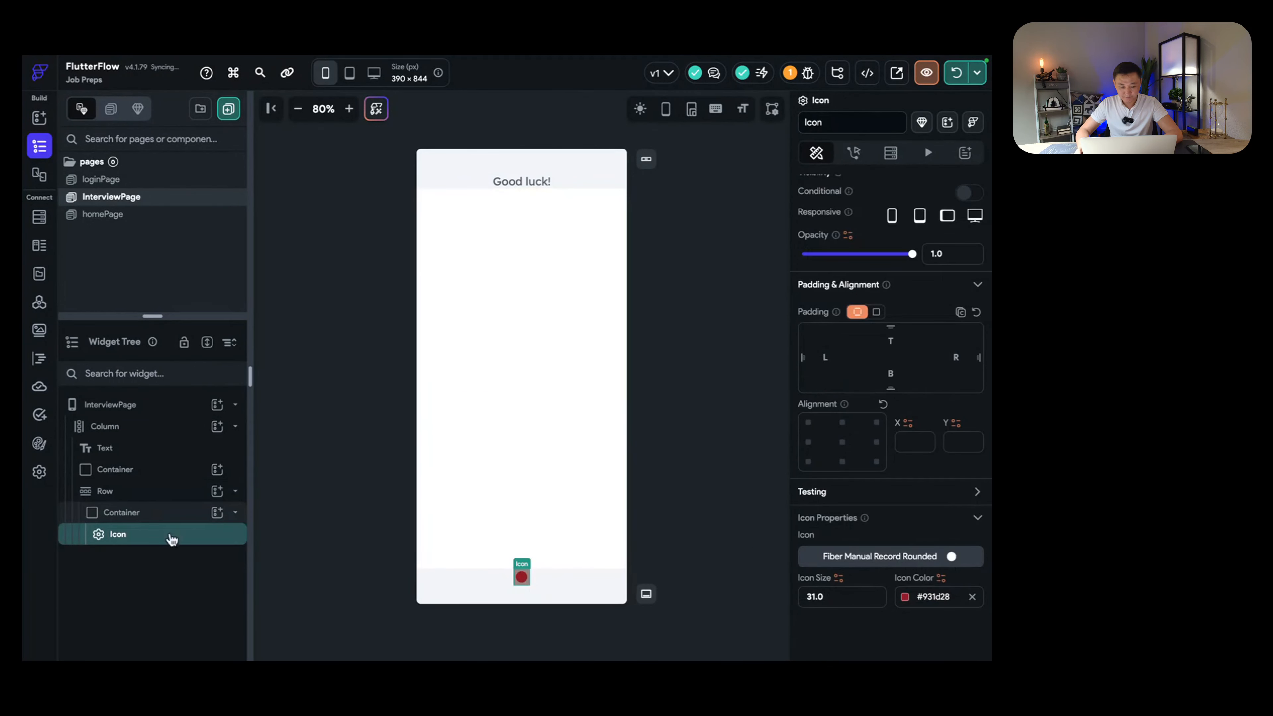
click(876, 311)
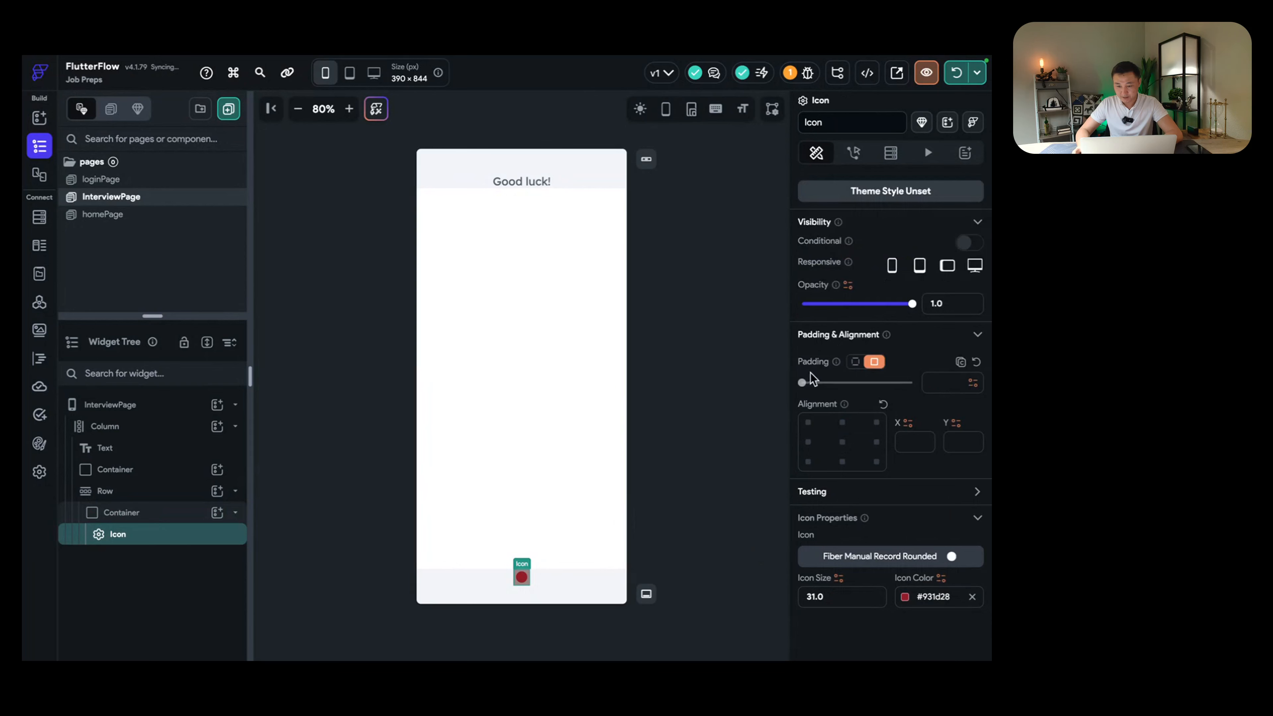
drag(804, 385, 829, 384)
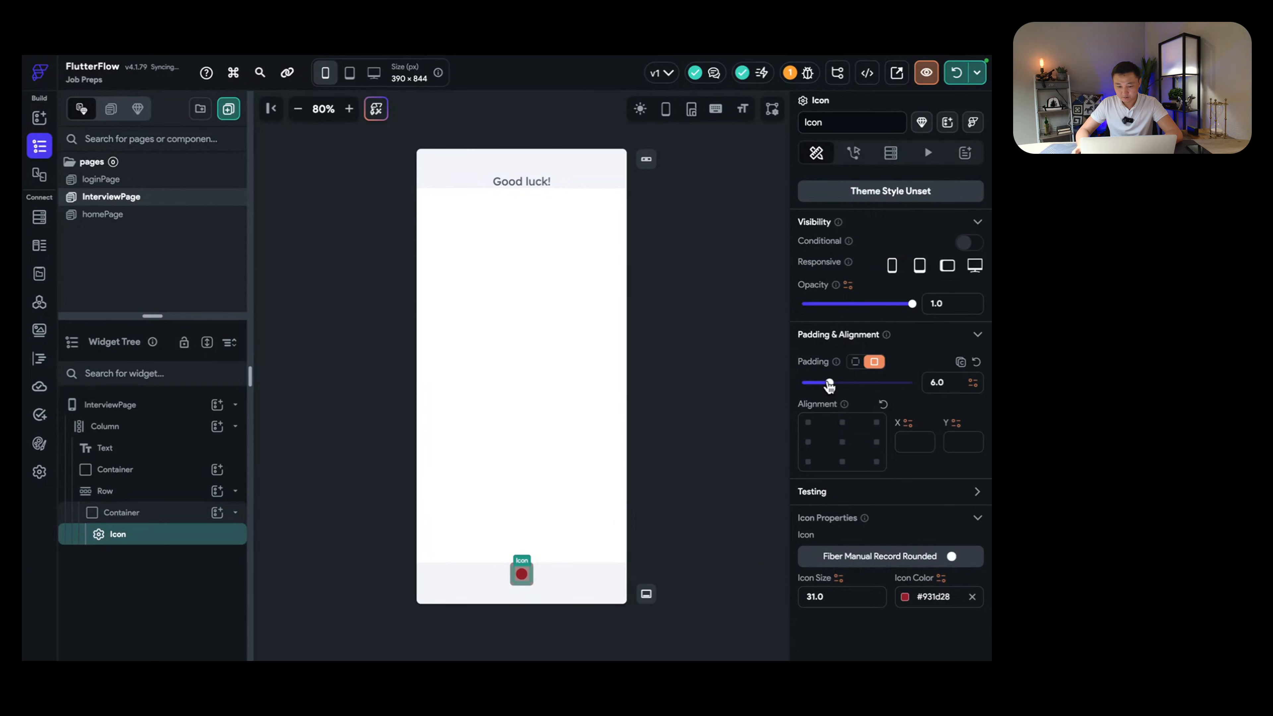
click(585, 516)
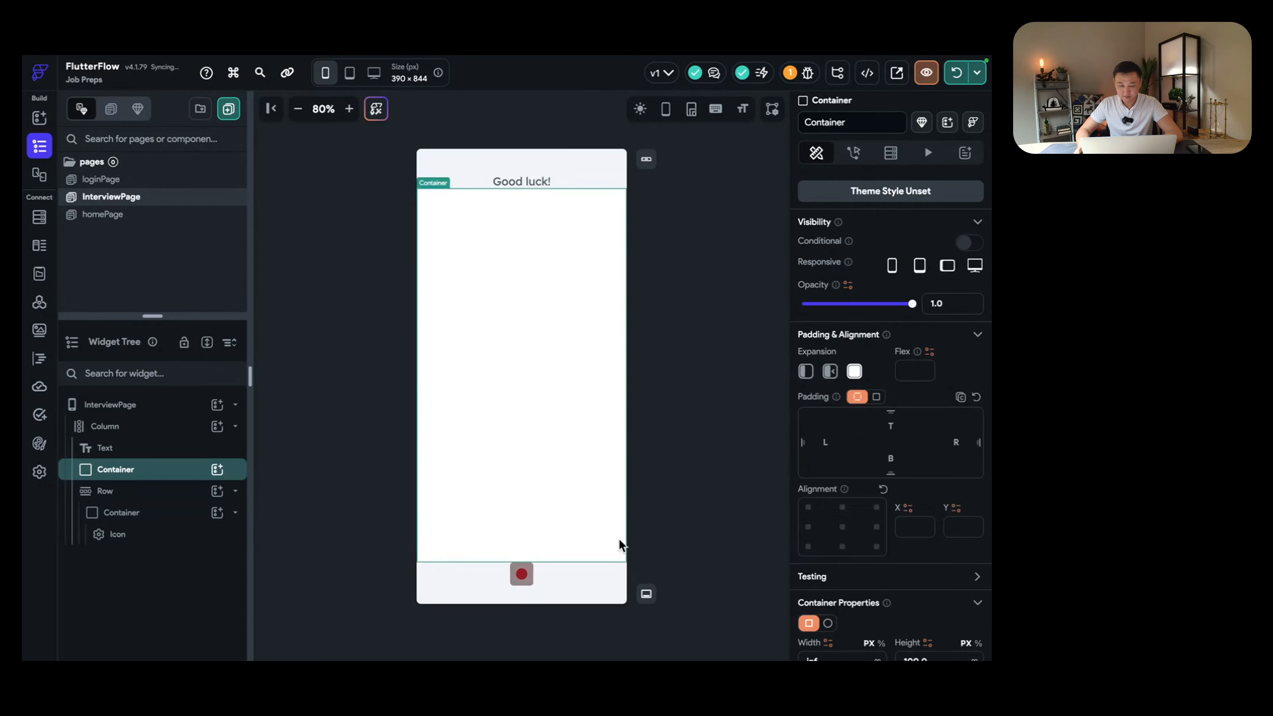
click(530, 573)
Step: Duplicate the record button container and swap the copy's icon for the square stop icon
click(142, 521)
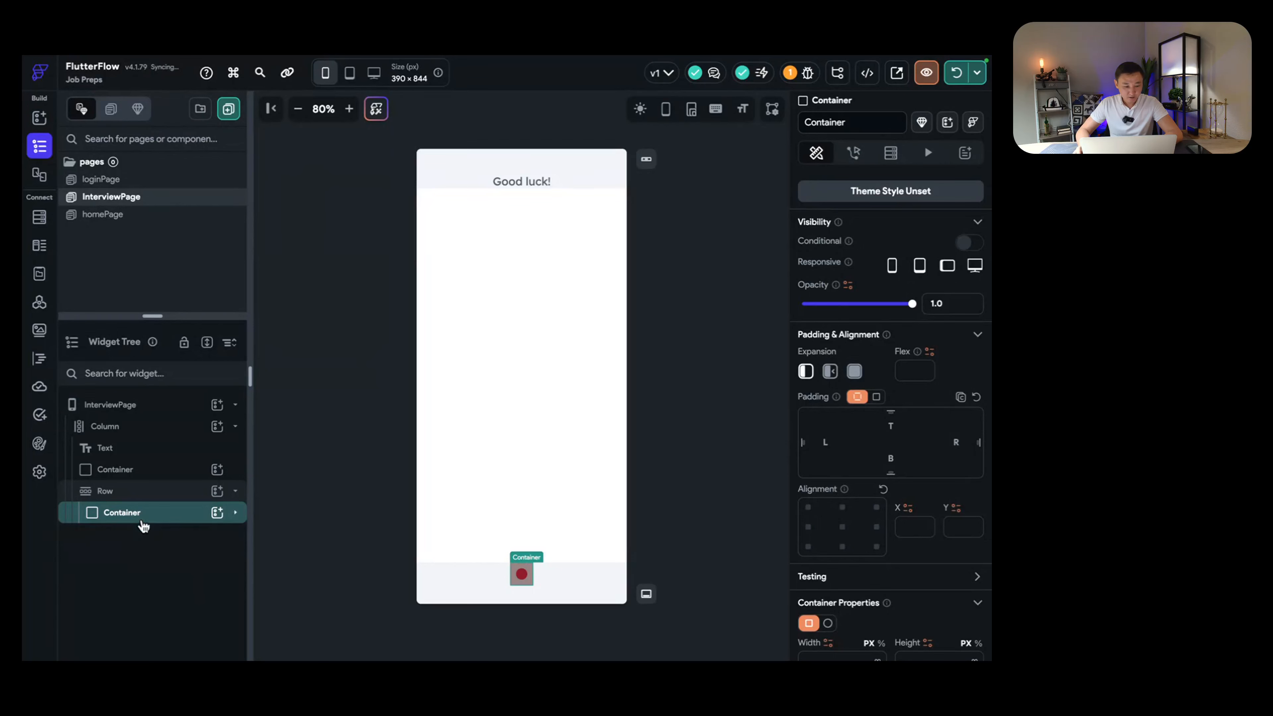
right_click(128, 519)
click(253, 348)
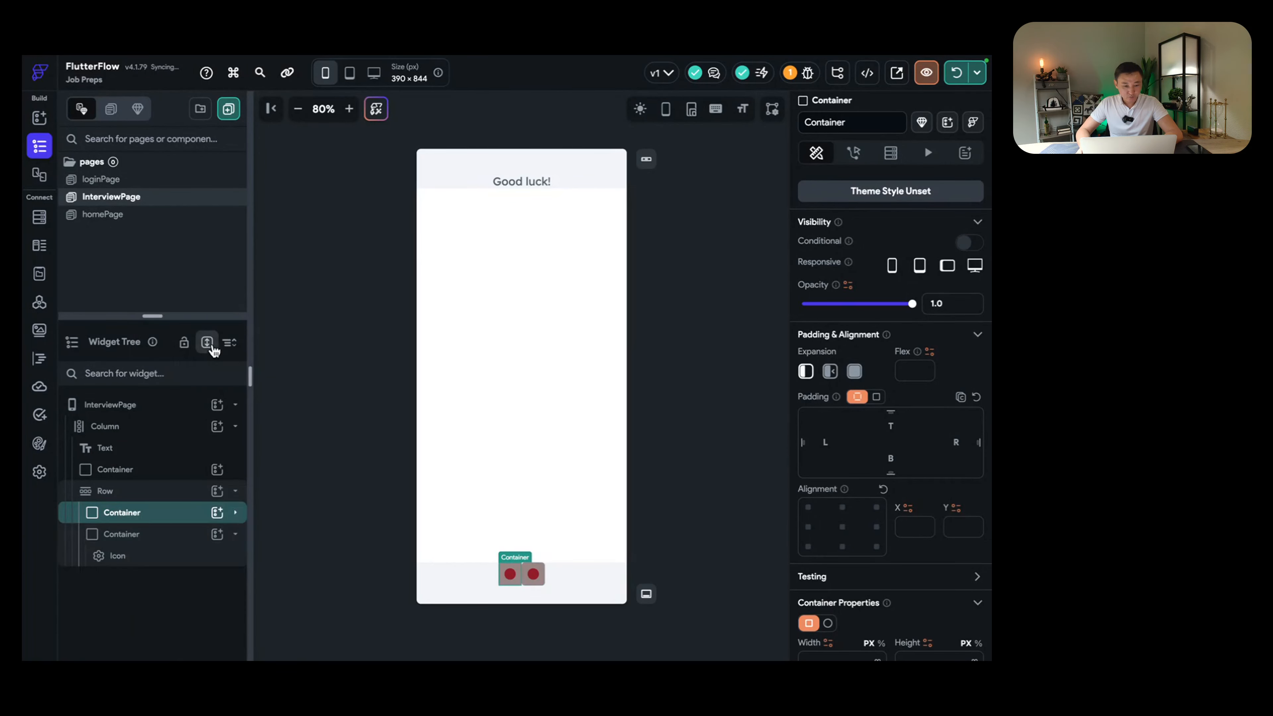
click(147, 539)
click(136, 556)
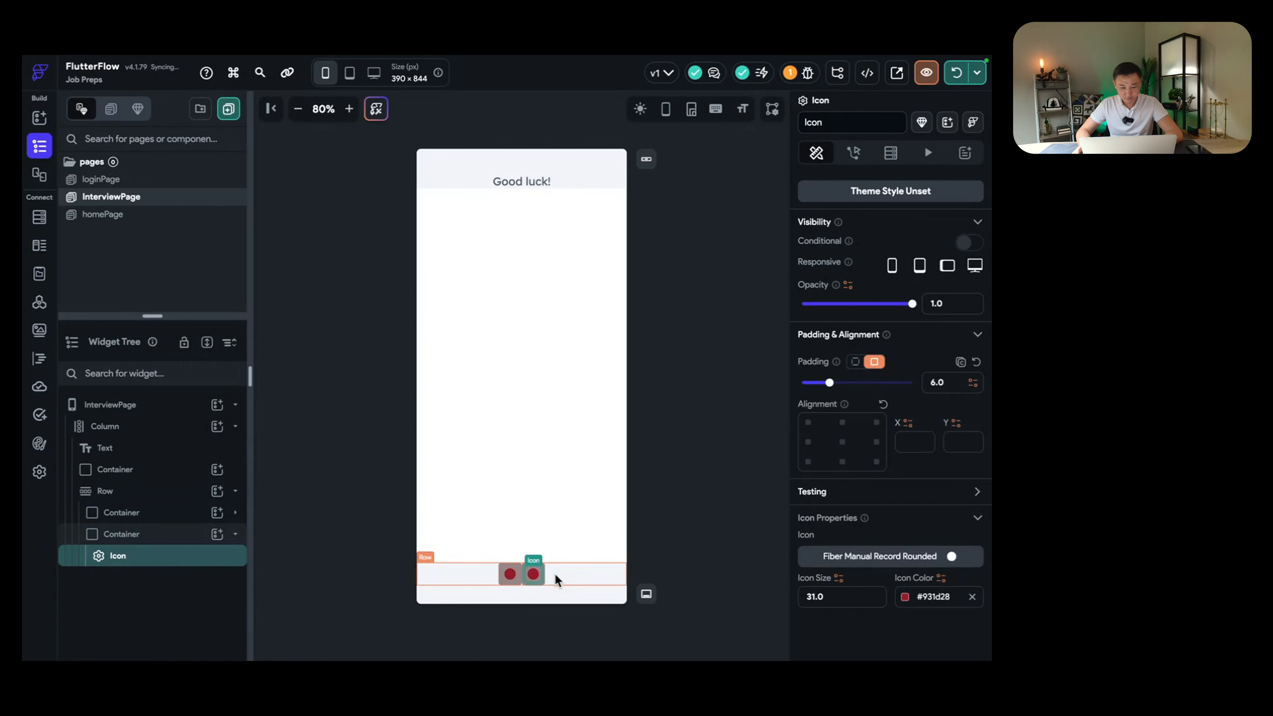
click(923, 561)
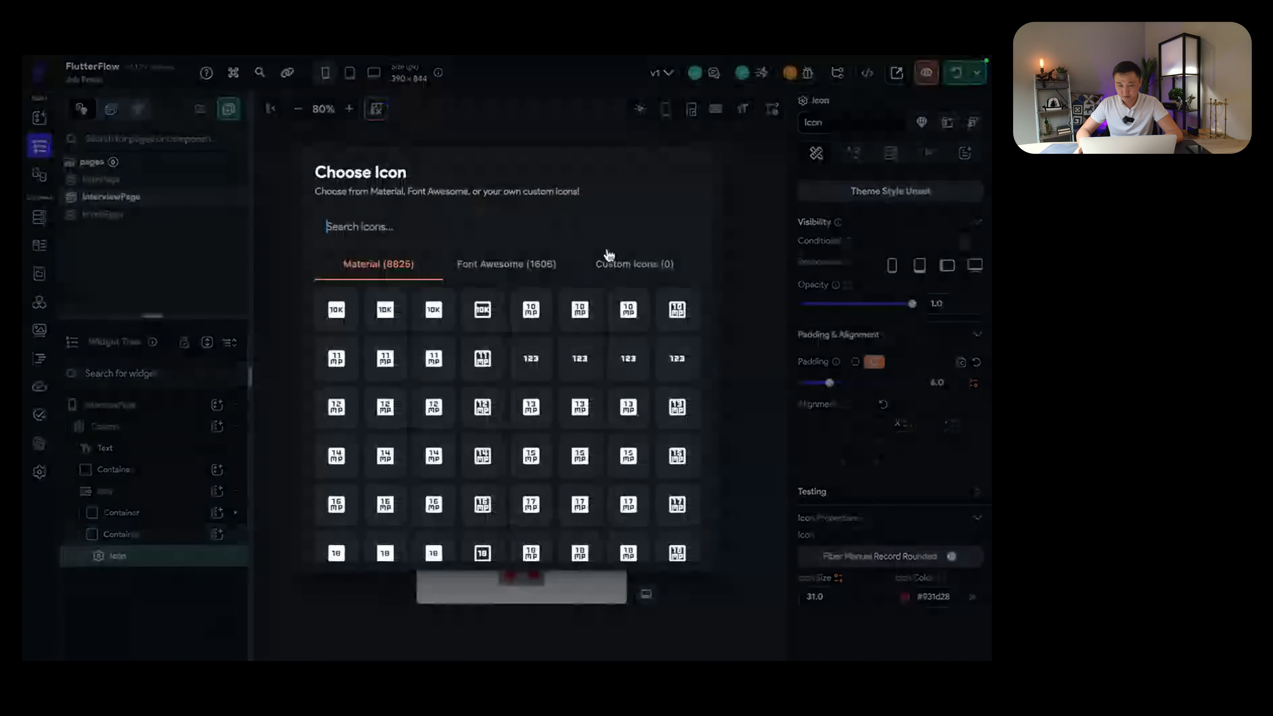
click(546, 227)
text(stop)
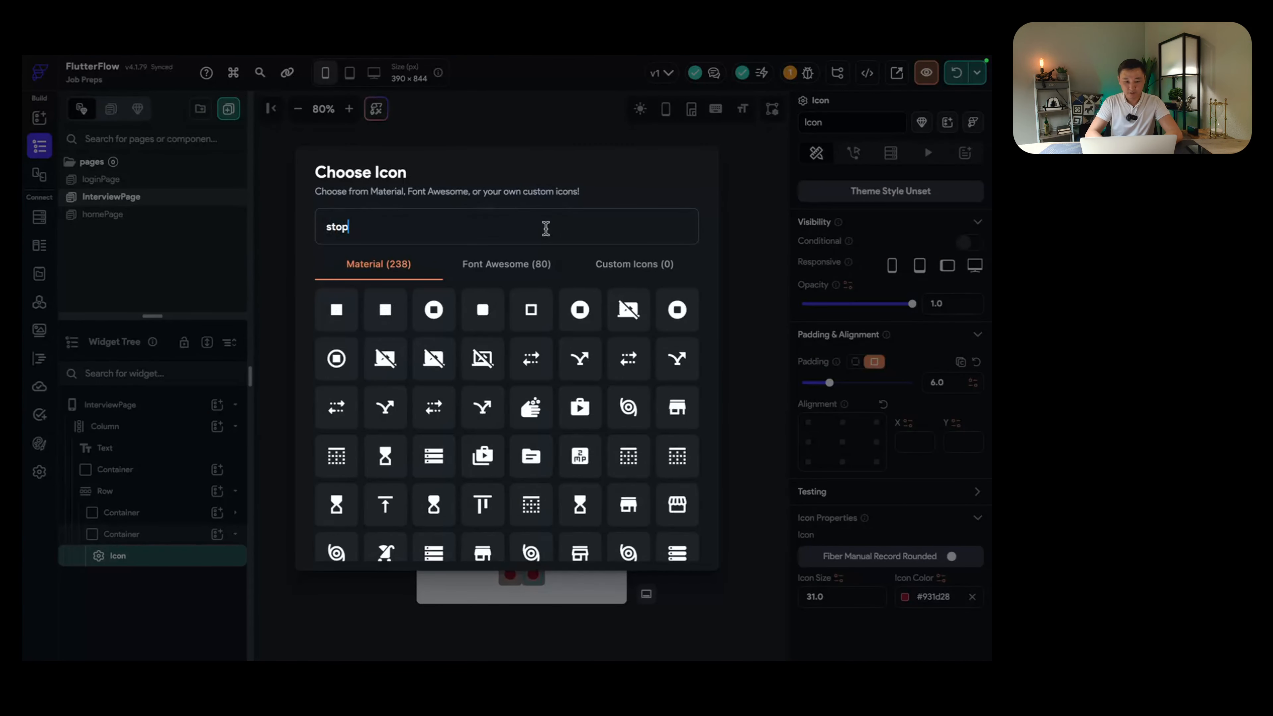
click(386, 310)
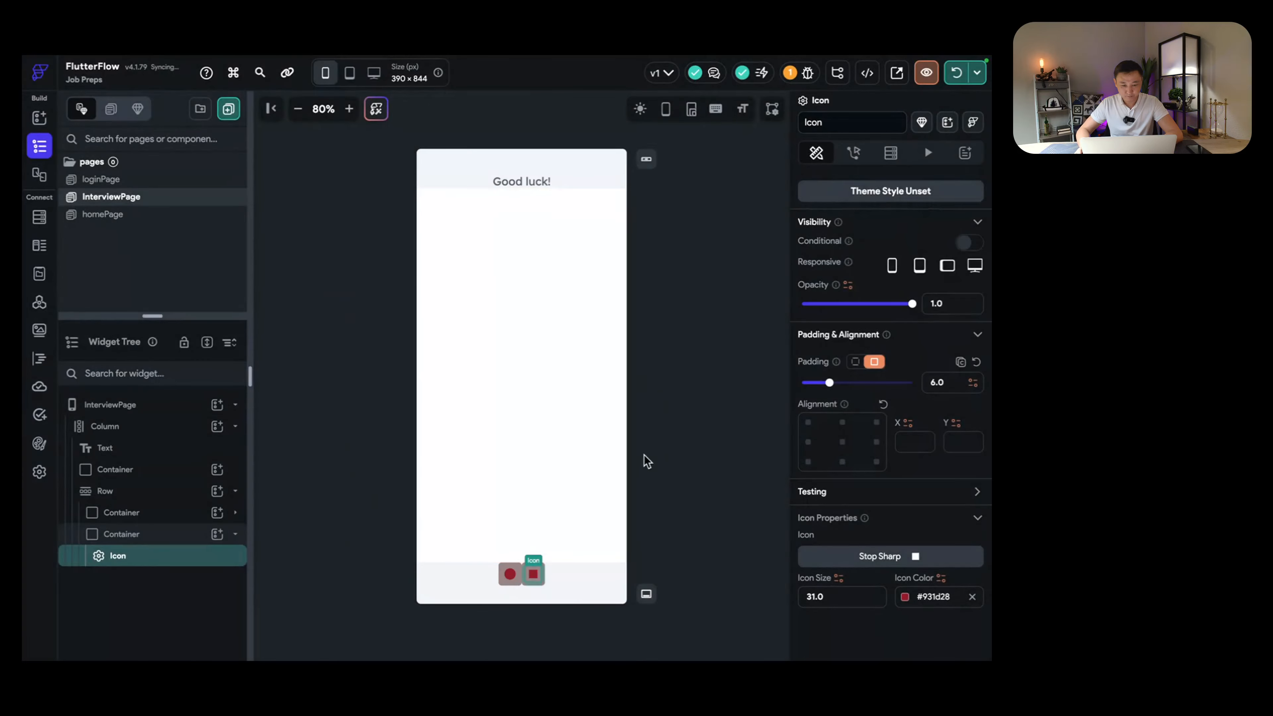
Step: Set the bottom row's item spacing to 12 so the record and stop buttons sit apart
click(582, 488)
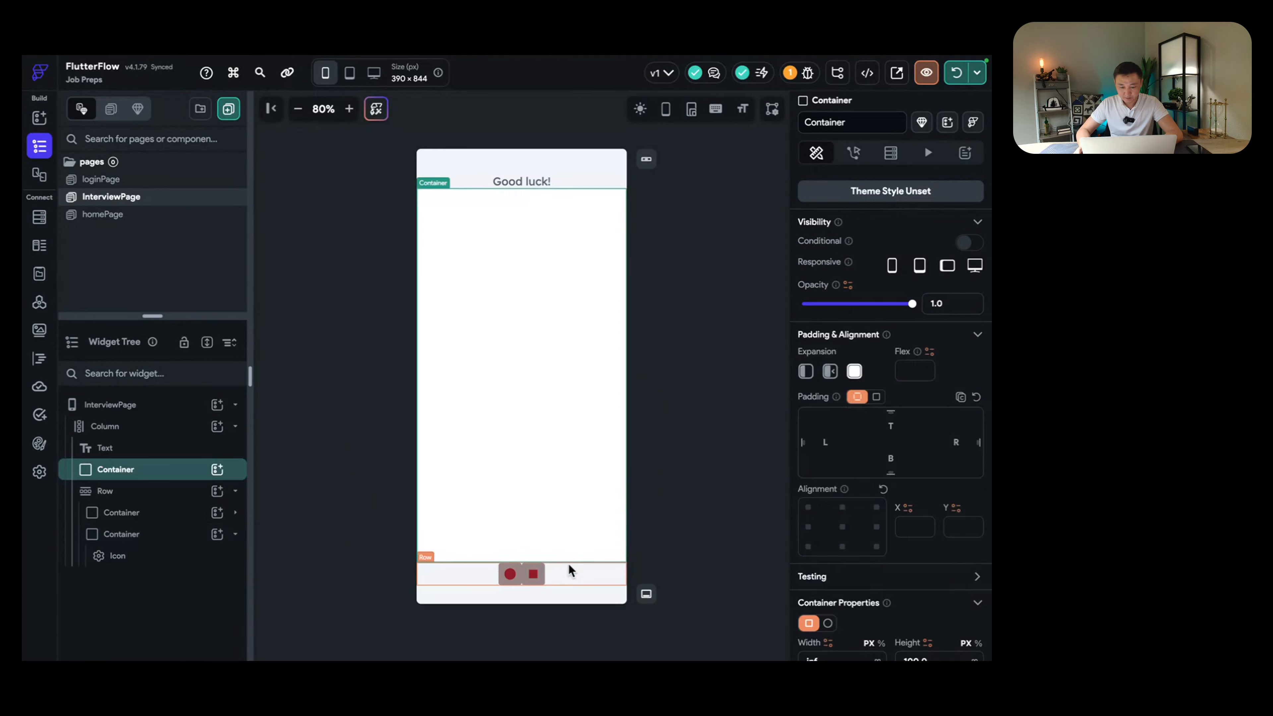
click(147, 491)
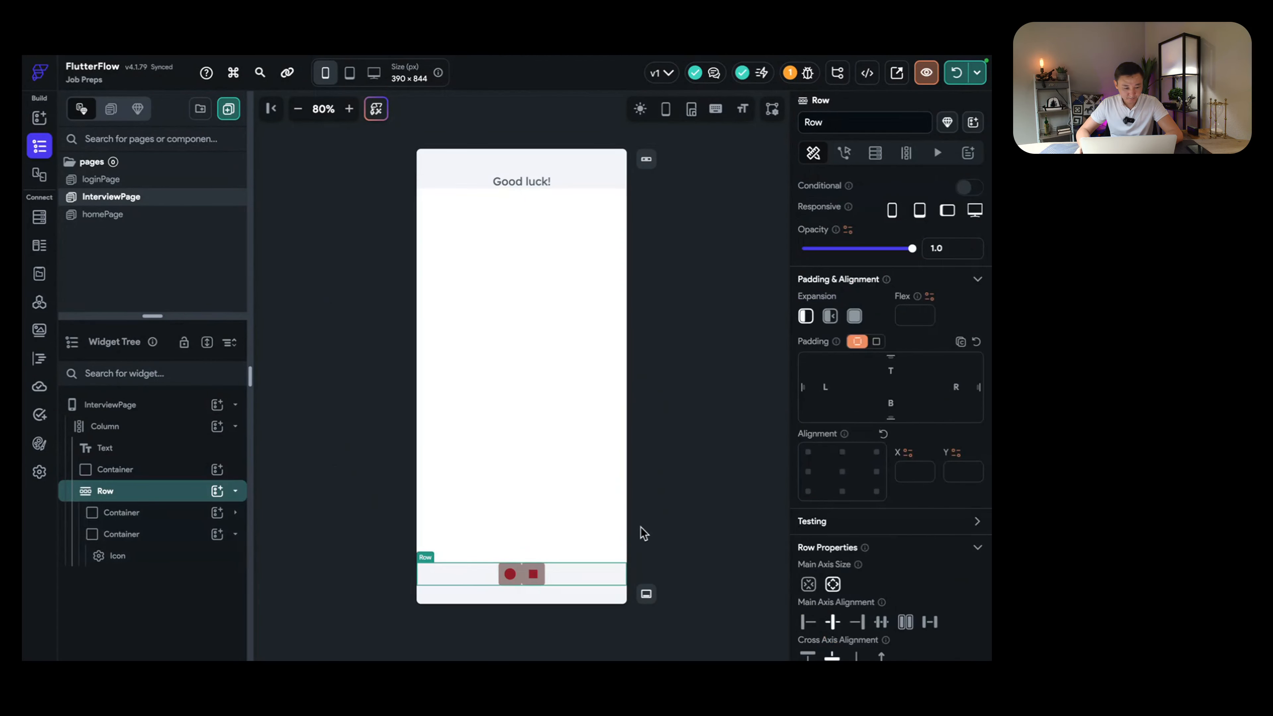
scroll(893, 588, down, 2)
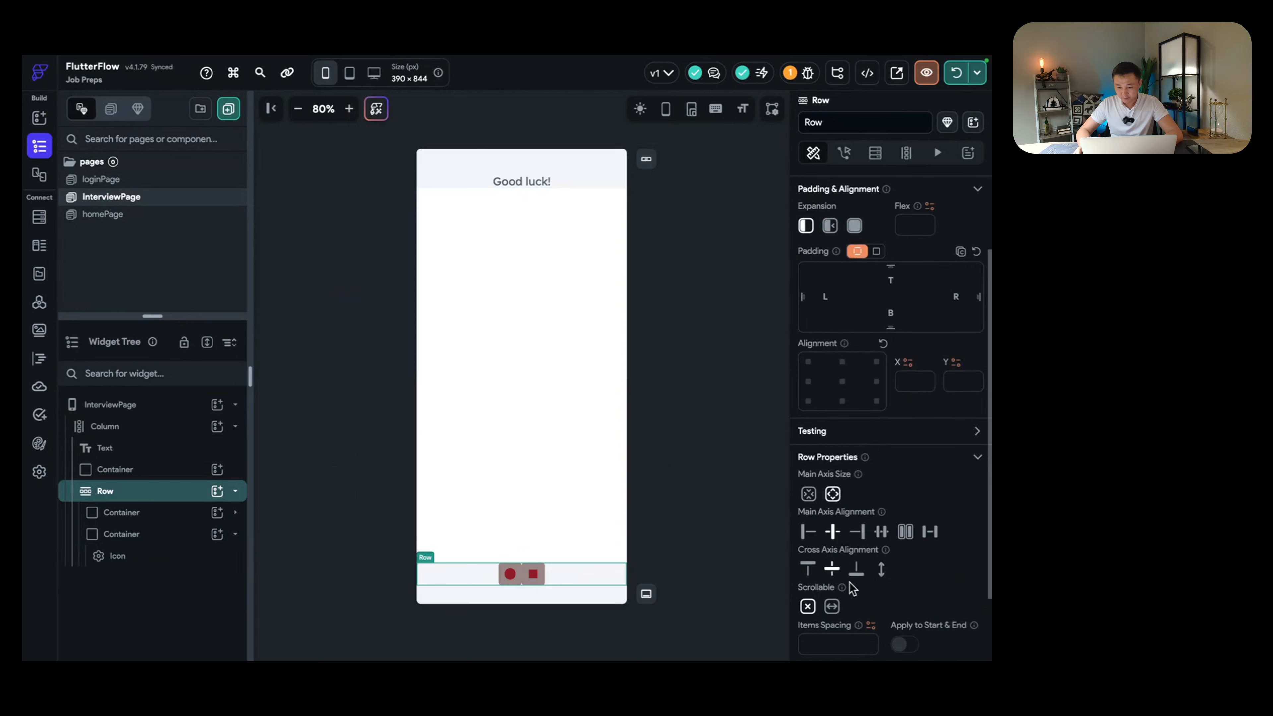
click(836, 646)
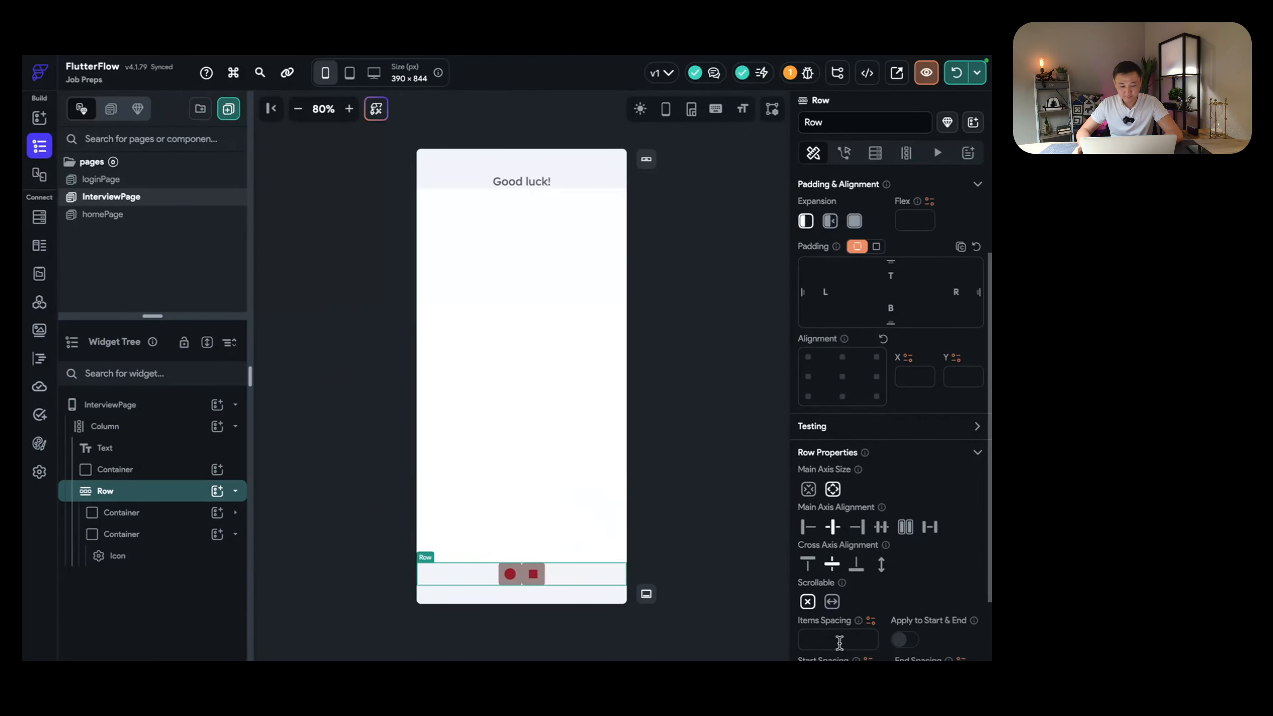
text(12)
click(491, 482)
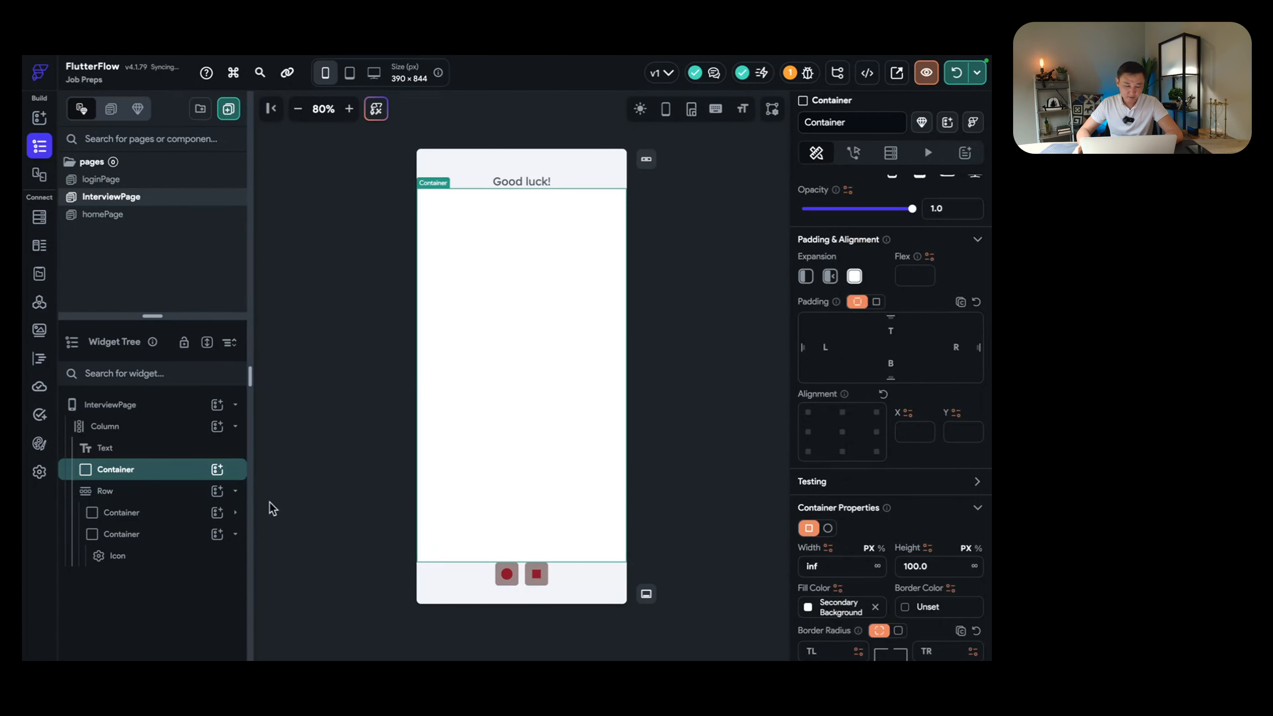
click(128, 491)
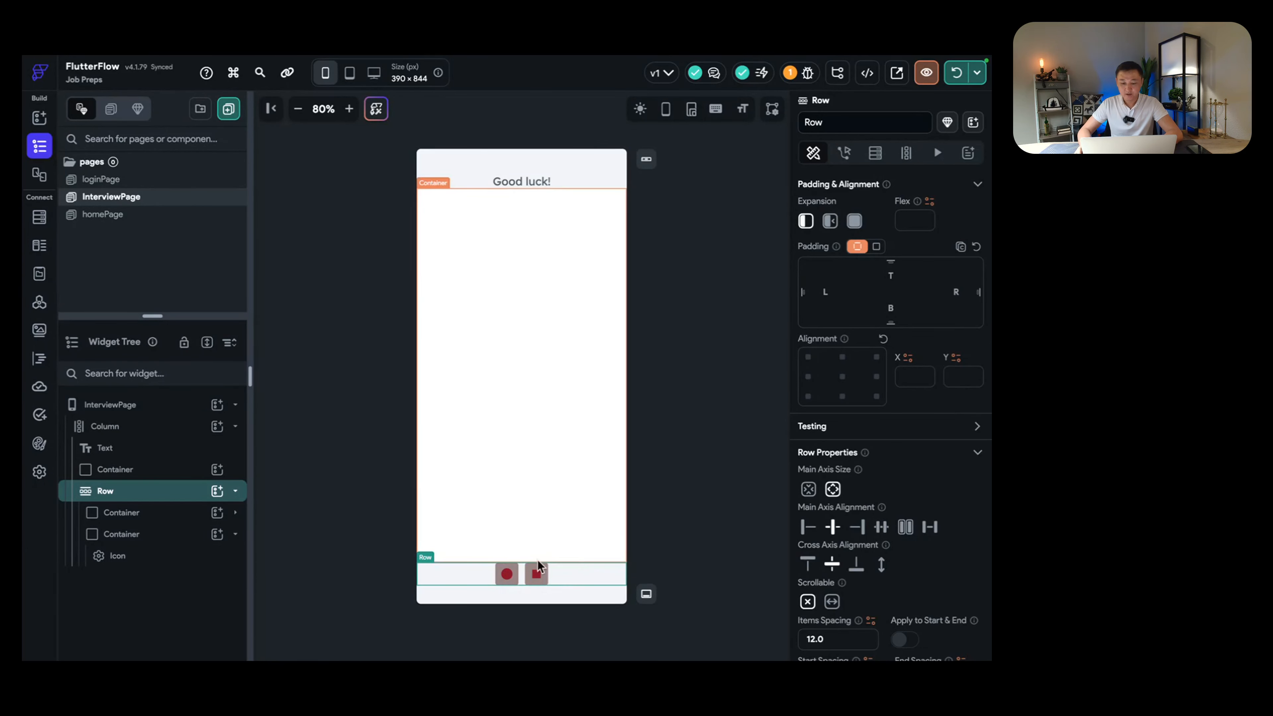
click(536, 572)
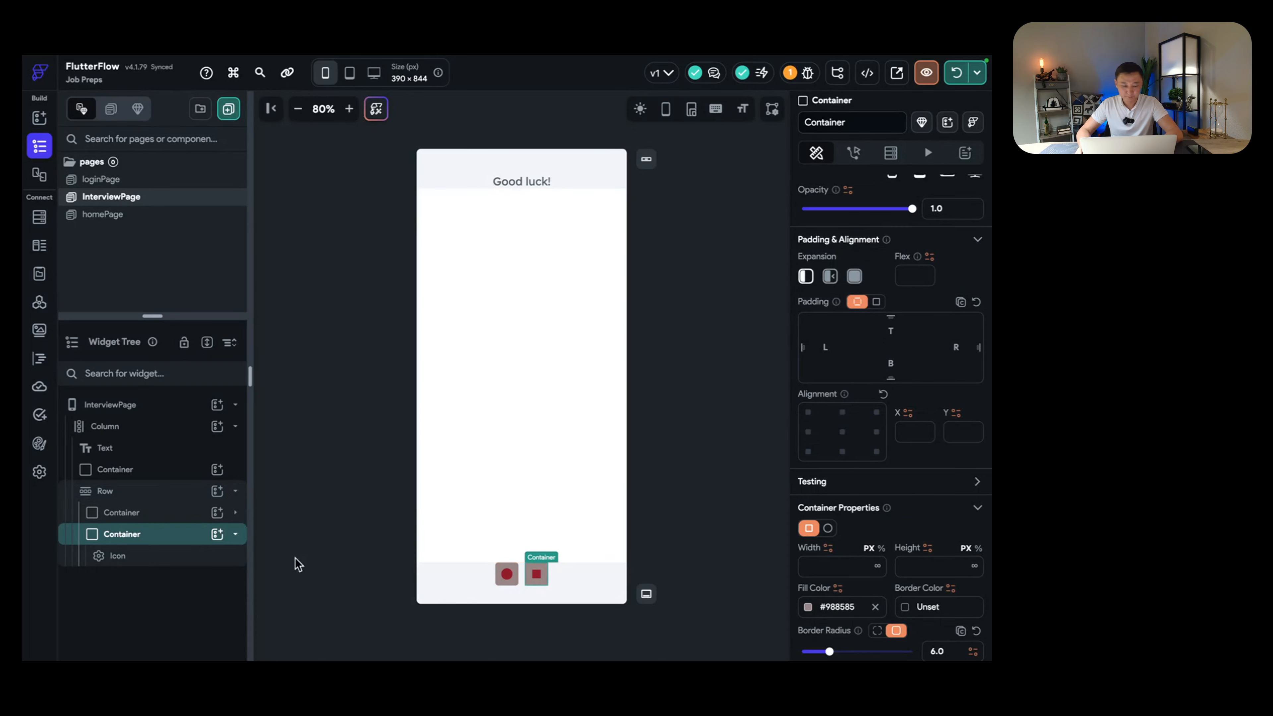
double_click(175, 536)
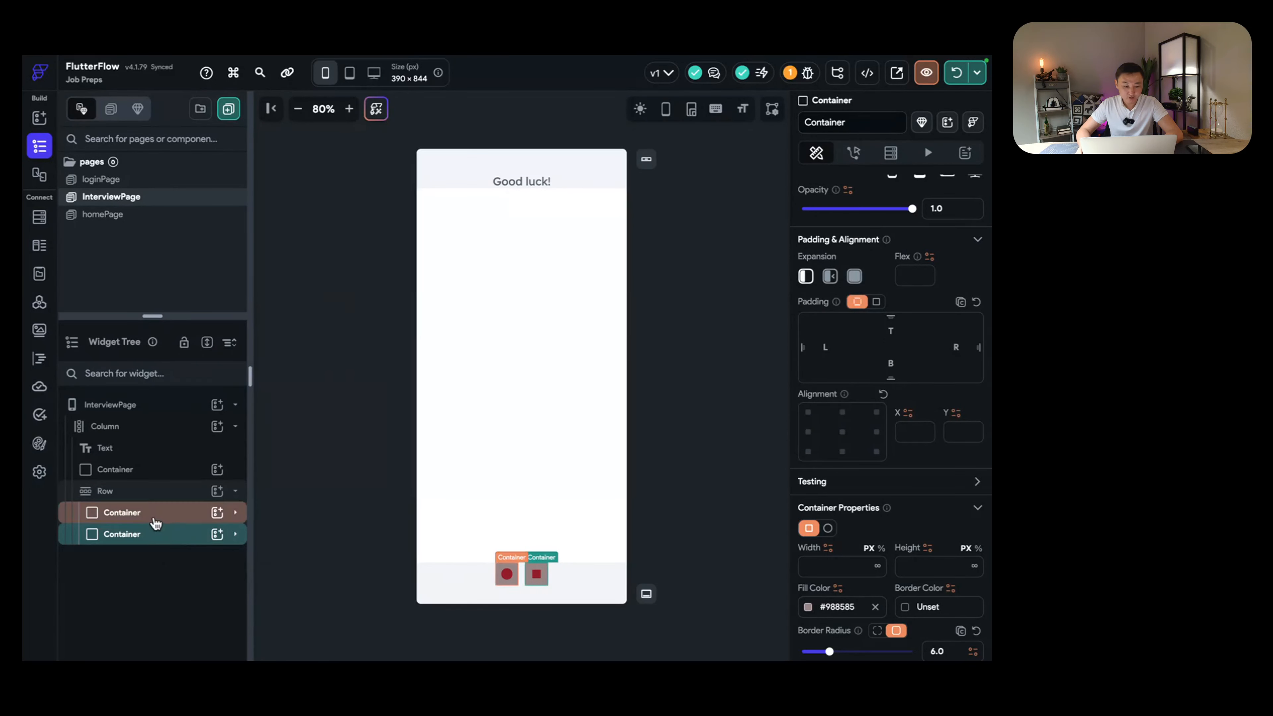
click(152, 494)
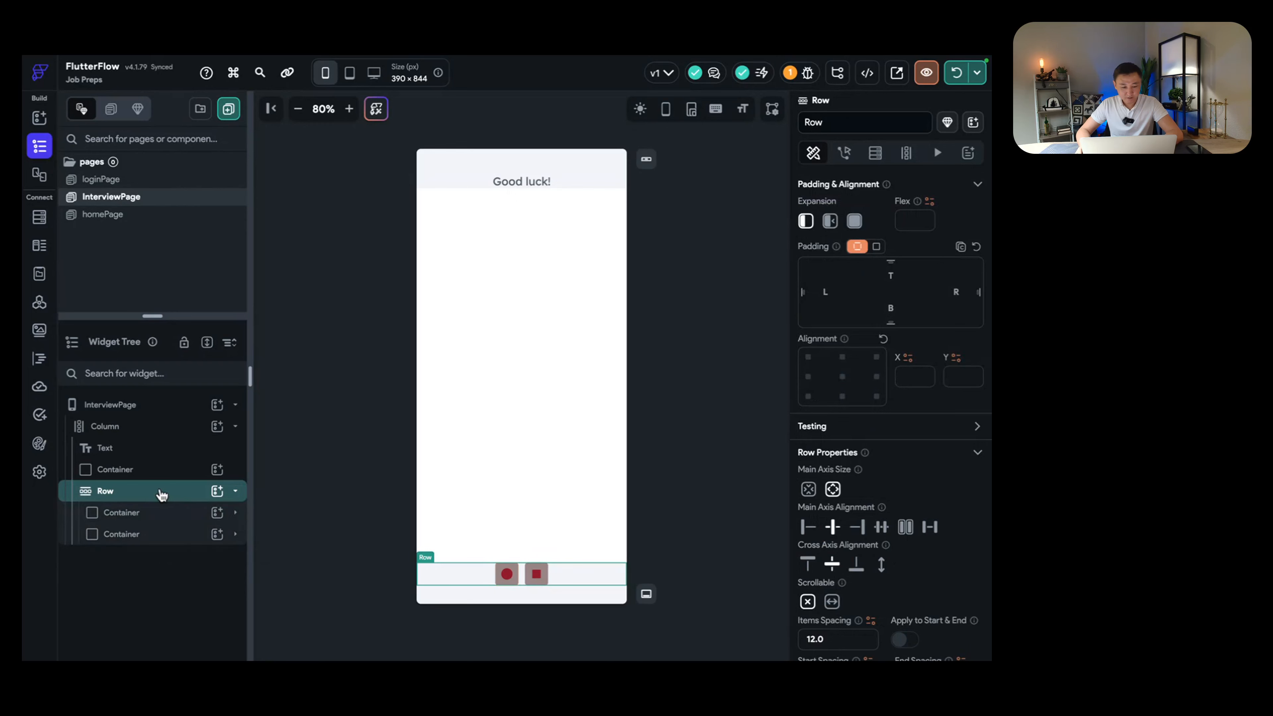
Step: Add a Text widget to the bottom row and change 'Hello World' to 'Analyzing...'
click(217, 491)
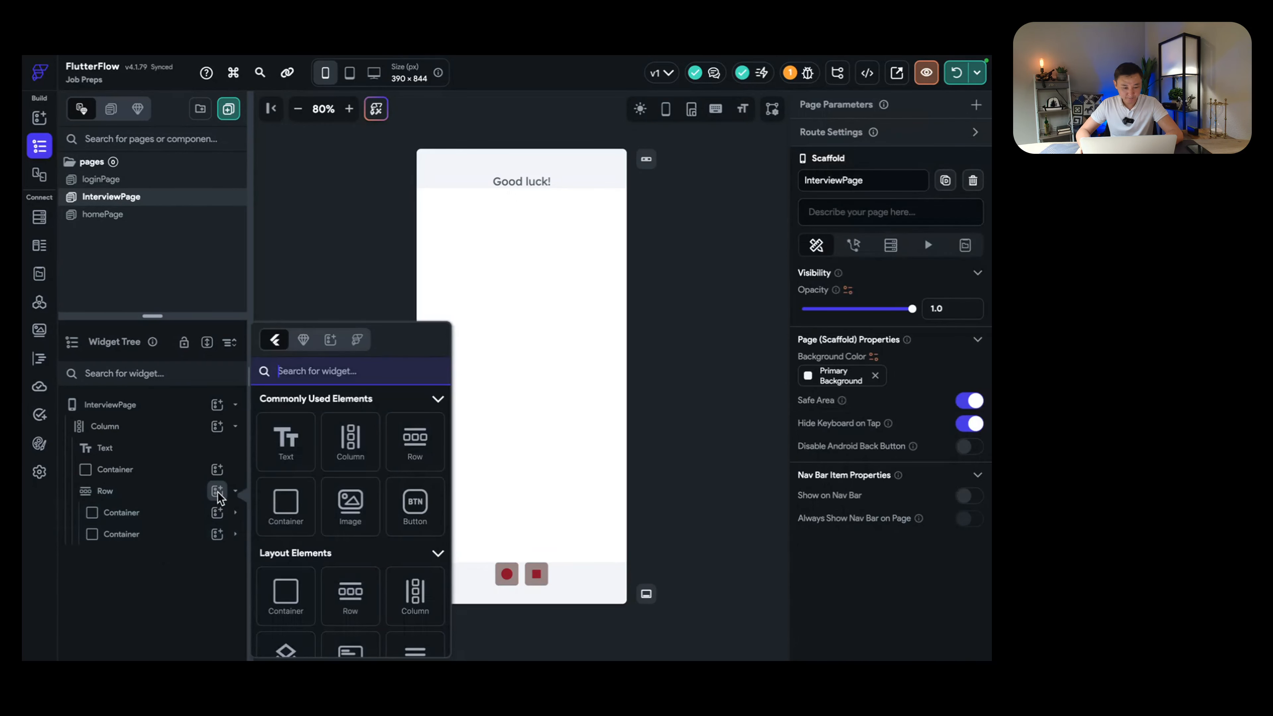
click(181, 580)
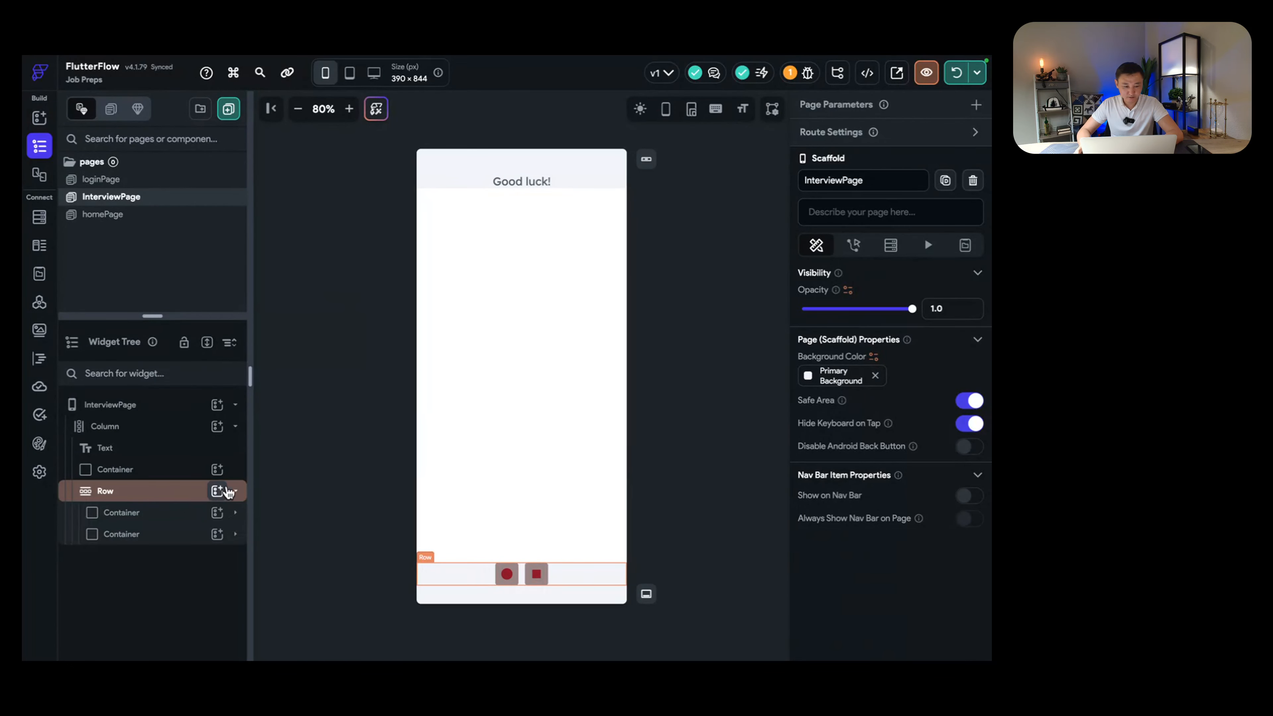
click(217, 491)
click(284, 443)
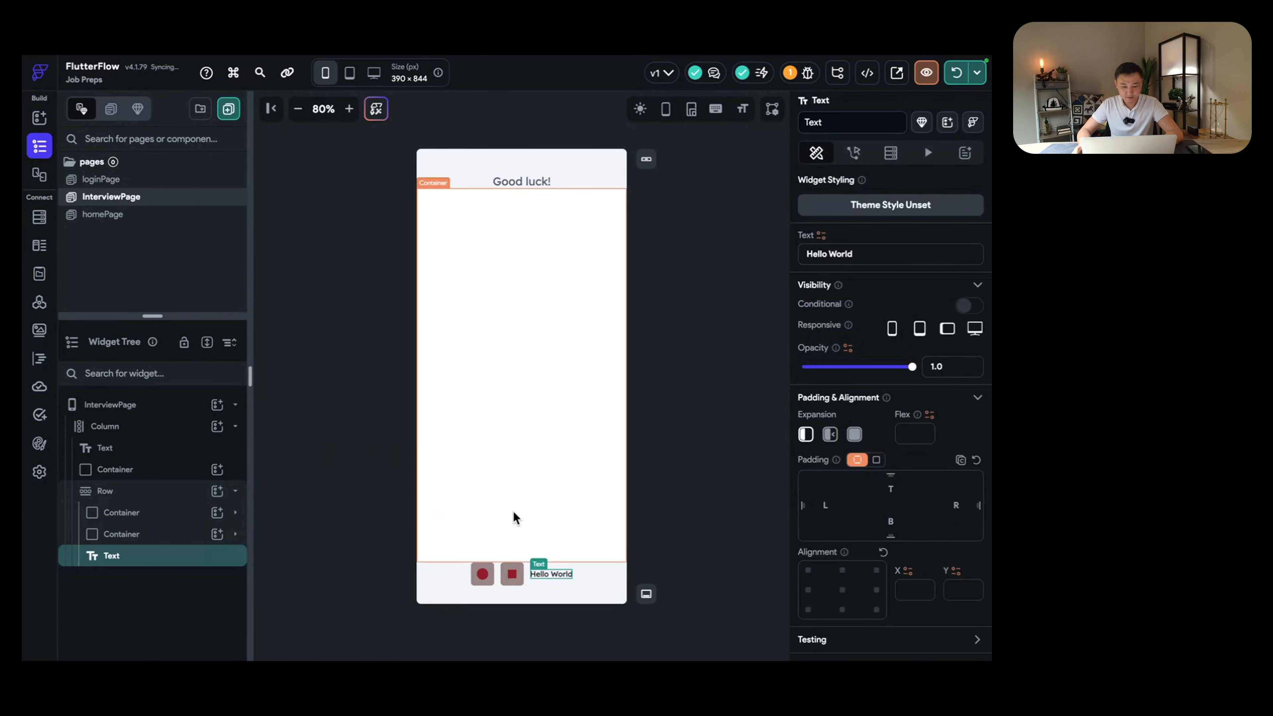
triple_click(852, 254)
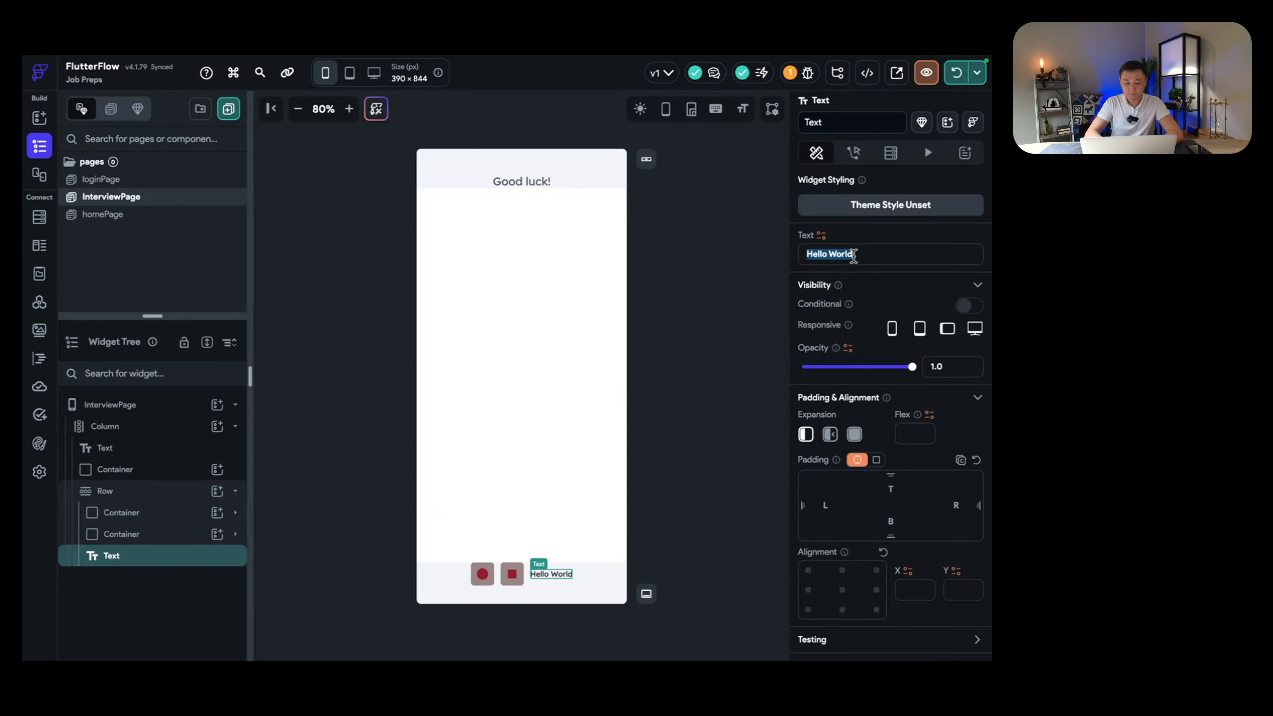
text(Analyzing)
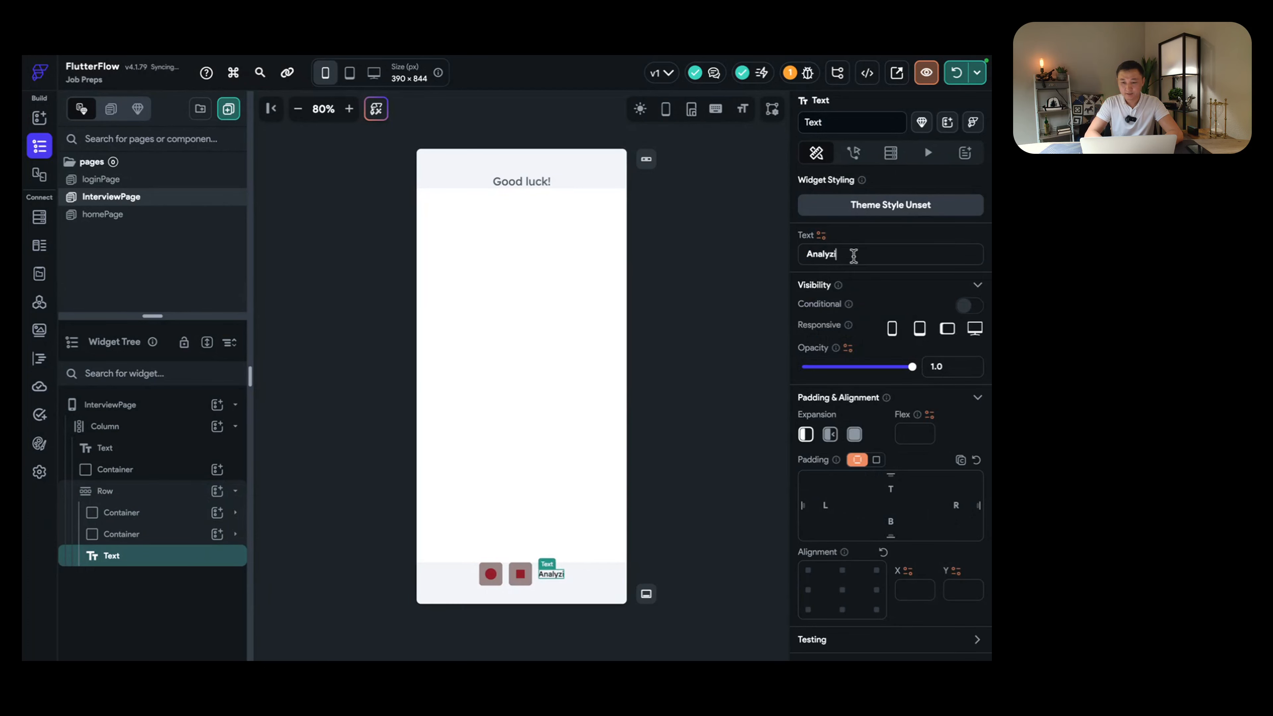
click(524, 571)
click(559, 573)
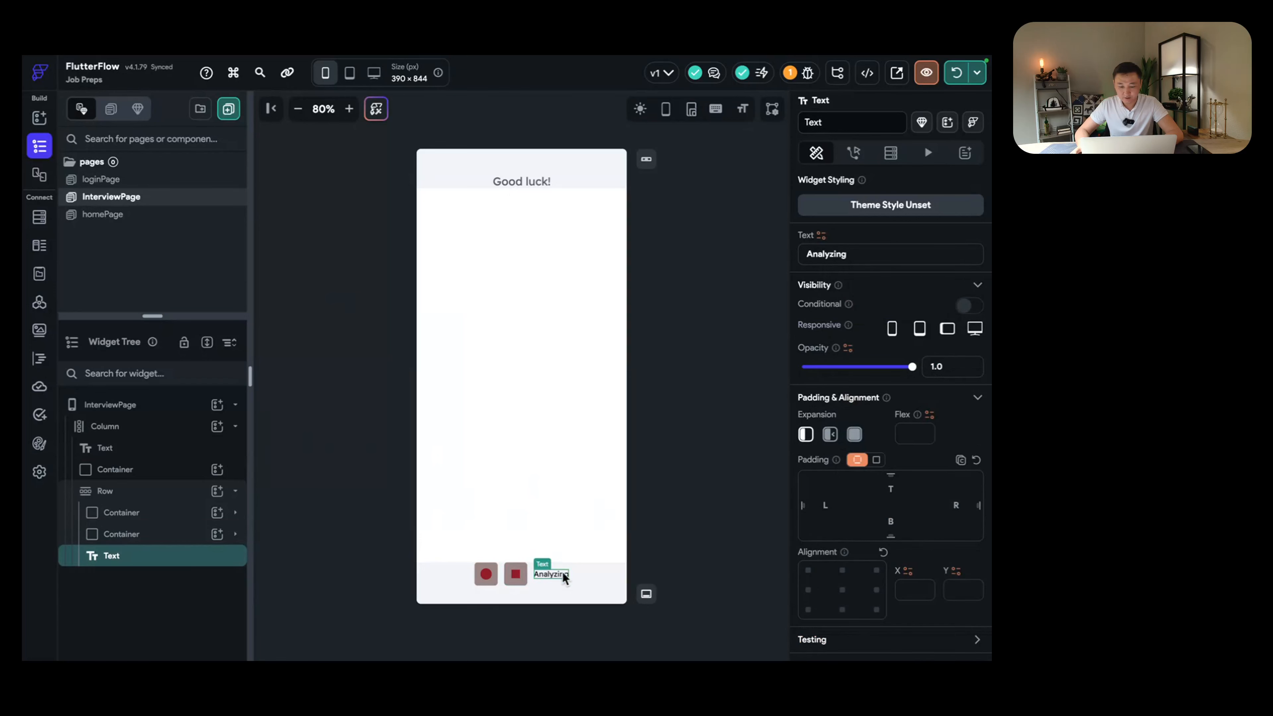
text(...)
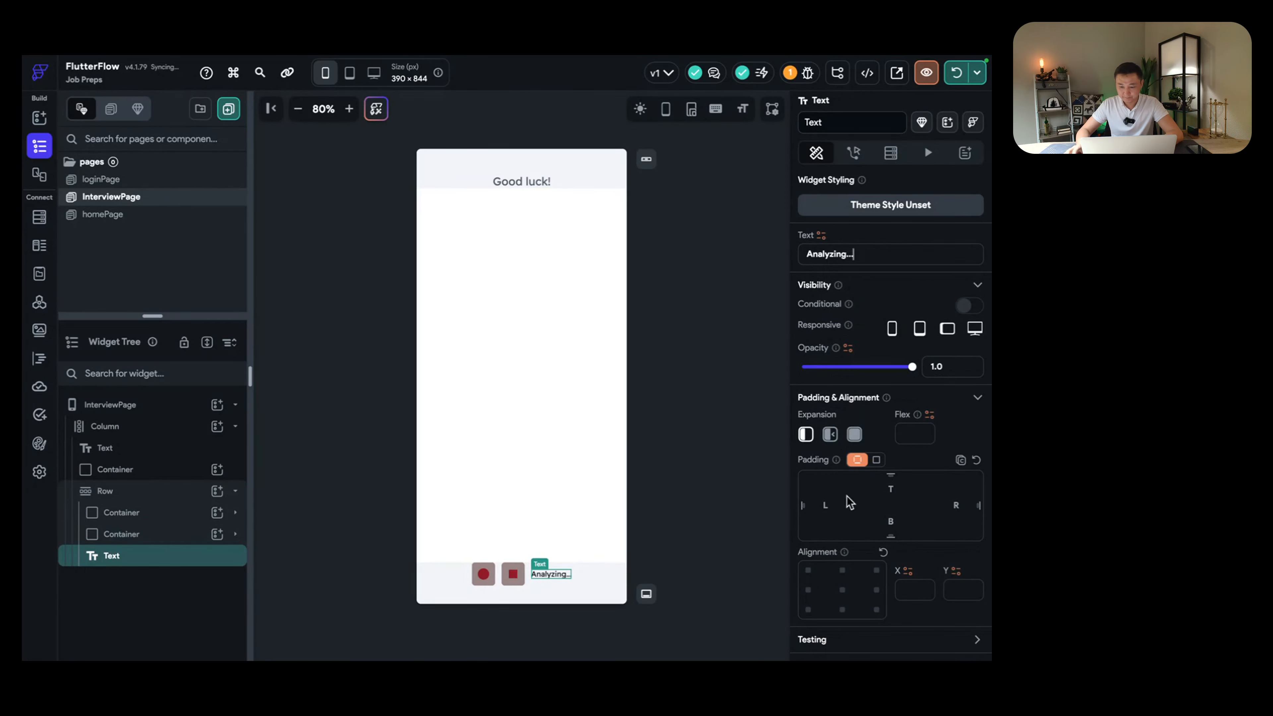
Step: Set the 'Analyzing...' text's font size to 21 and collapse the bottom row in the tree
scroll(850, 502, down, 5)
text(21)
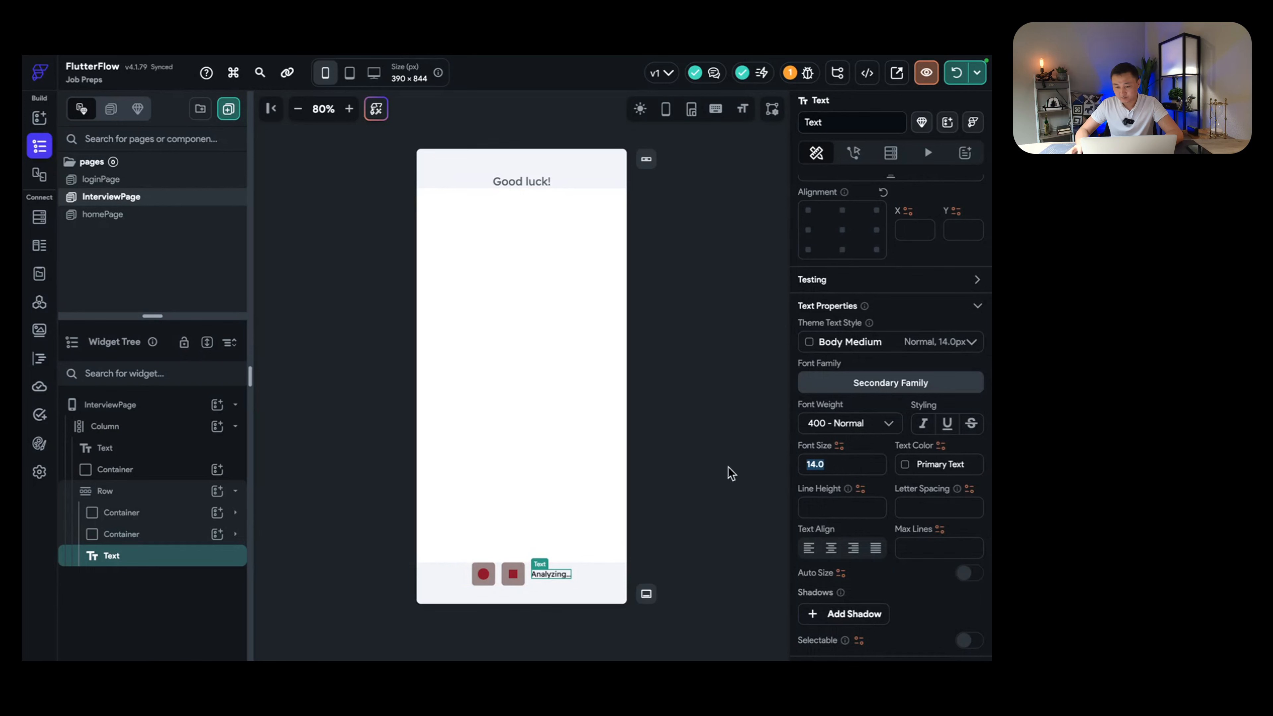
key(Return)
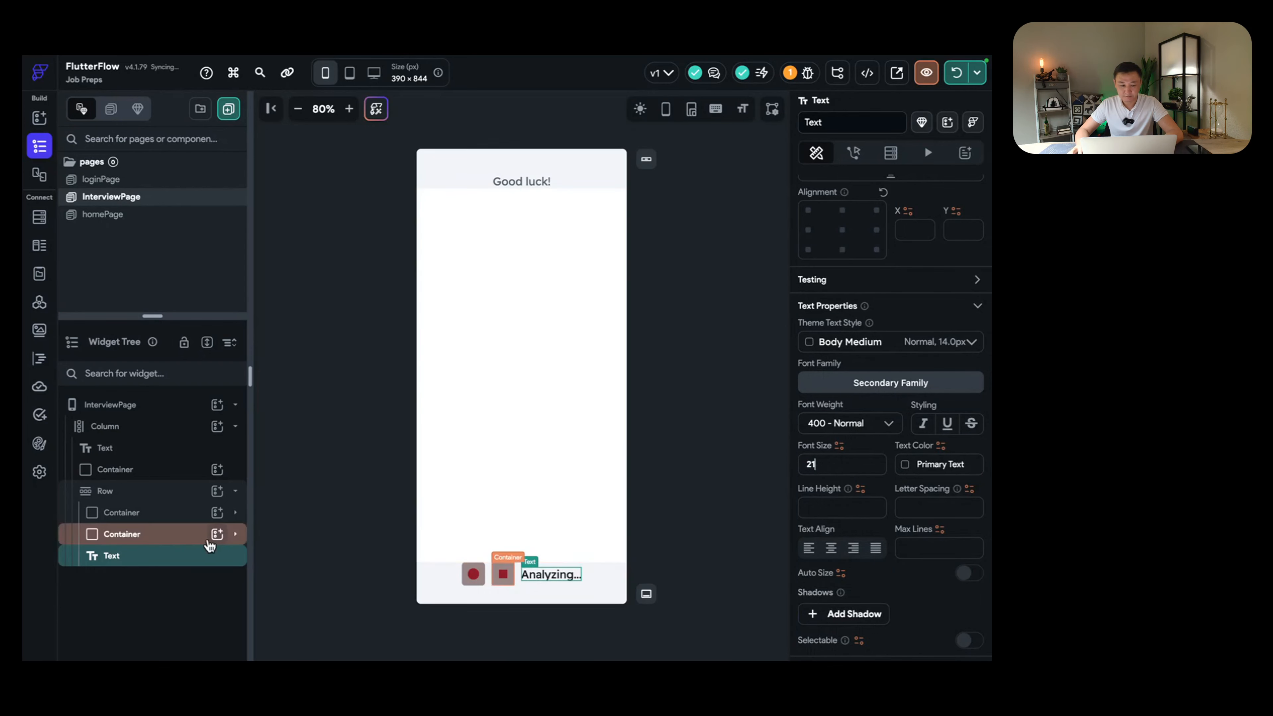
click(142, 491)
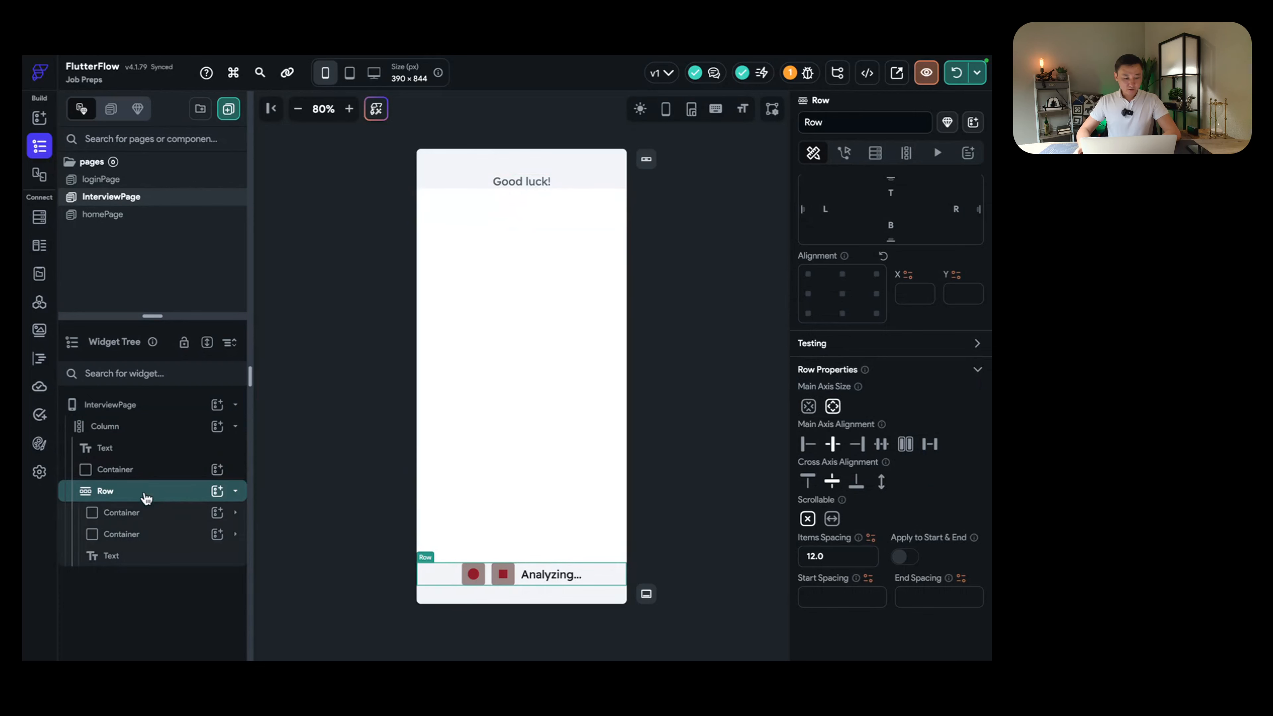
click(144, 502)
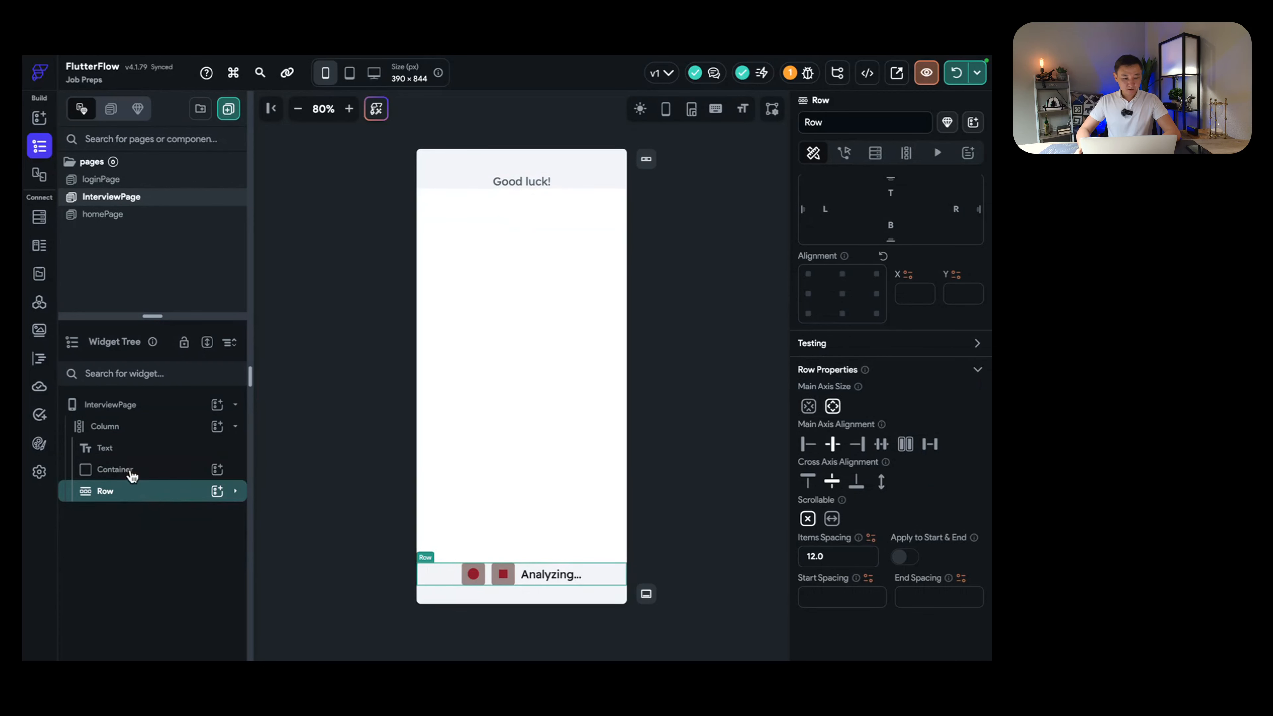
Step: Add a Column inside the main container and make it scroll vertically
click(160, 471)
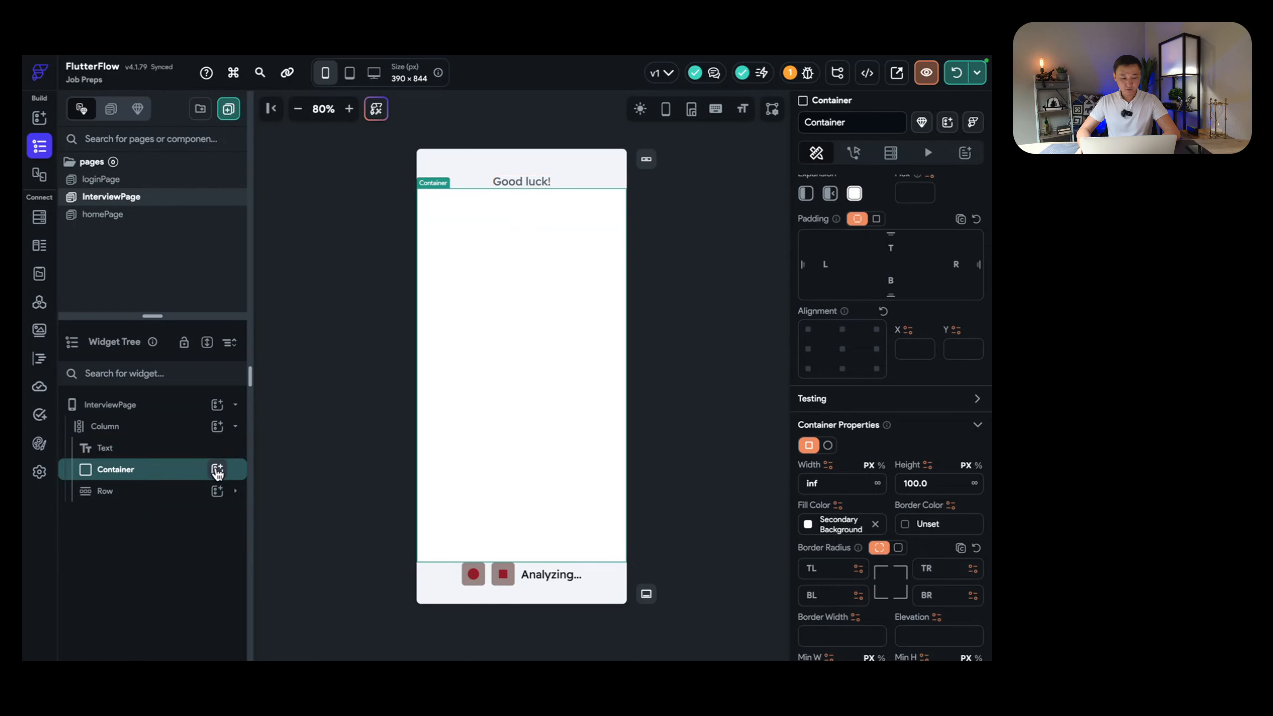
click(217, 470)
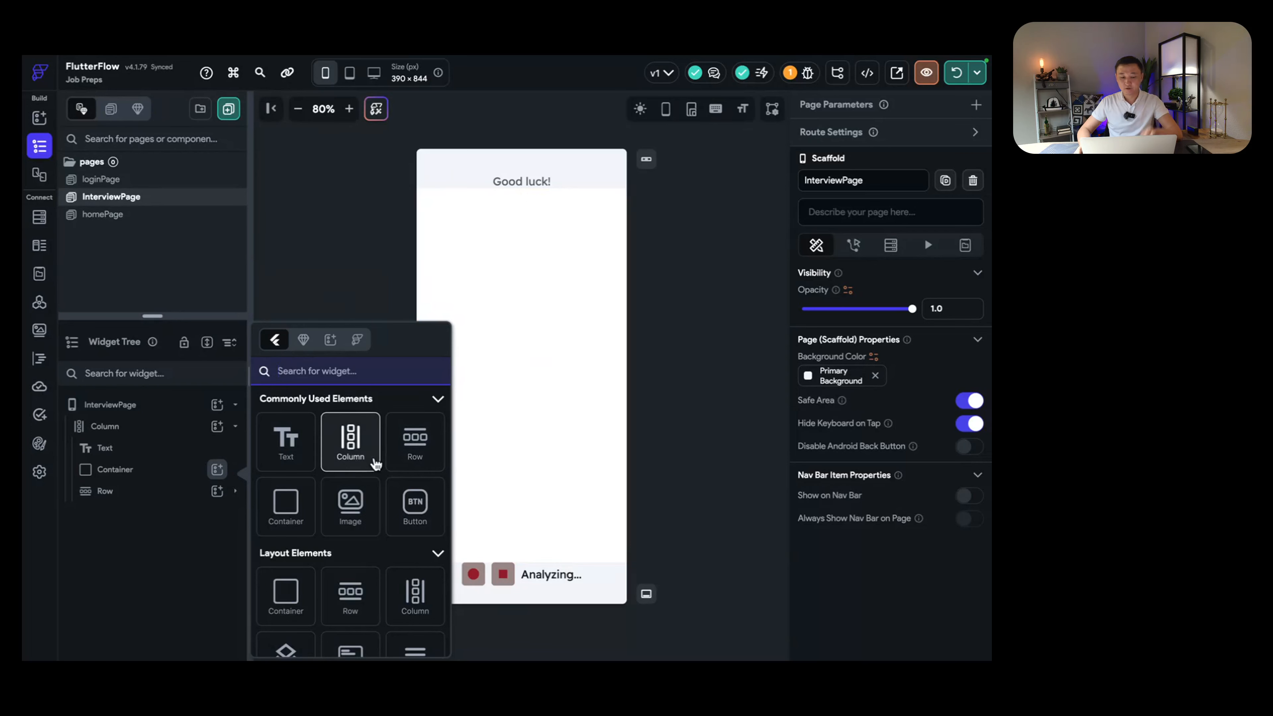
click(358, 446)
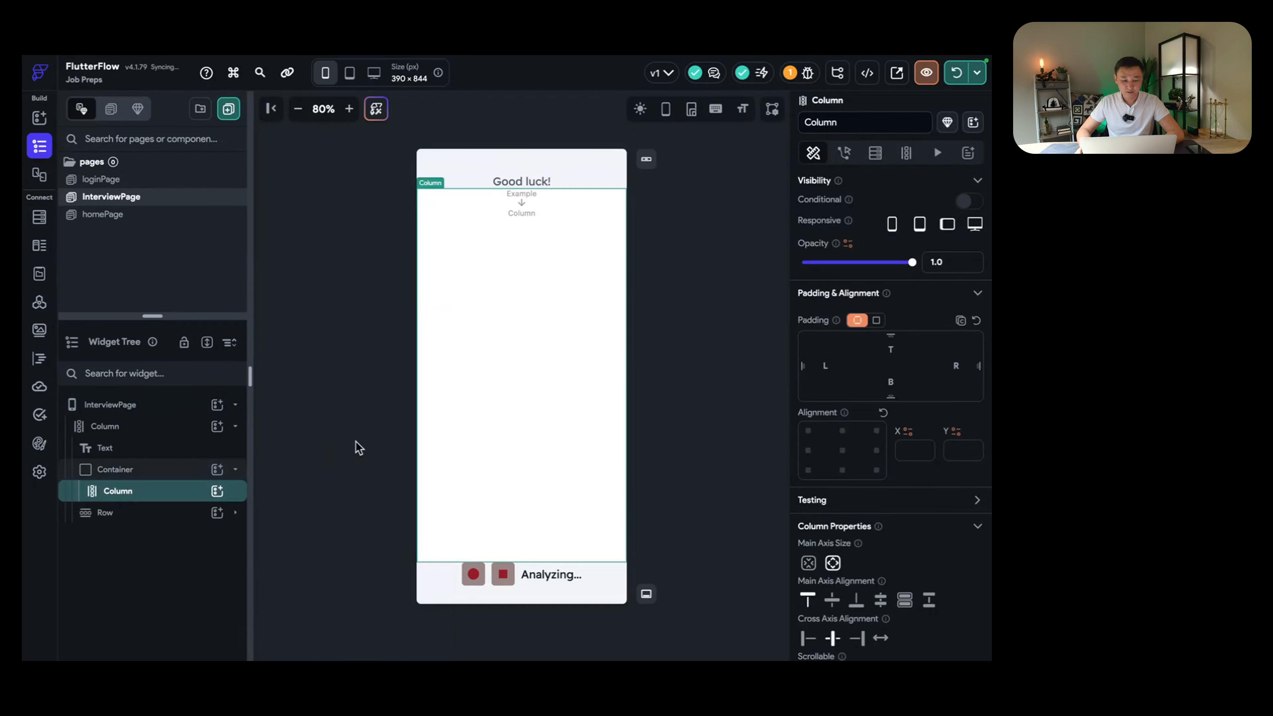
scroll(911, 503, down, 3)
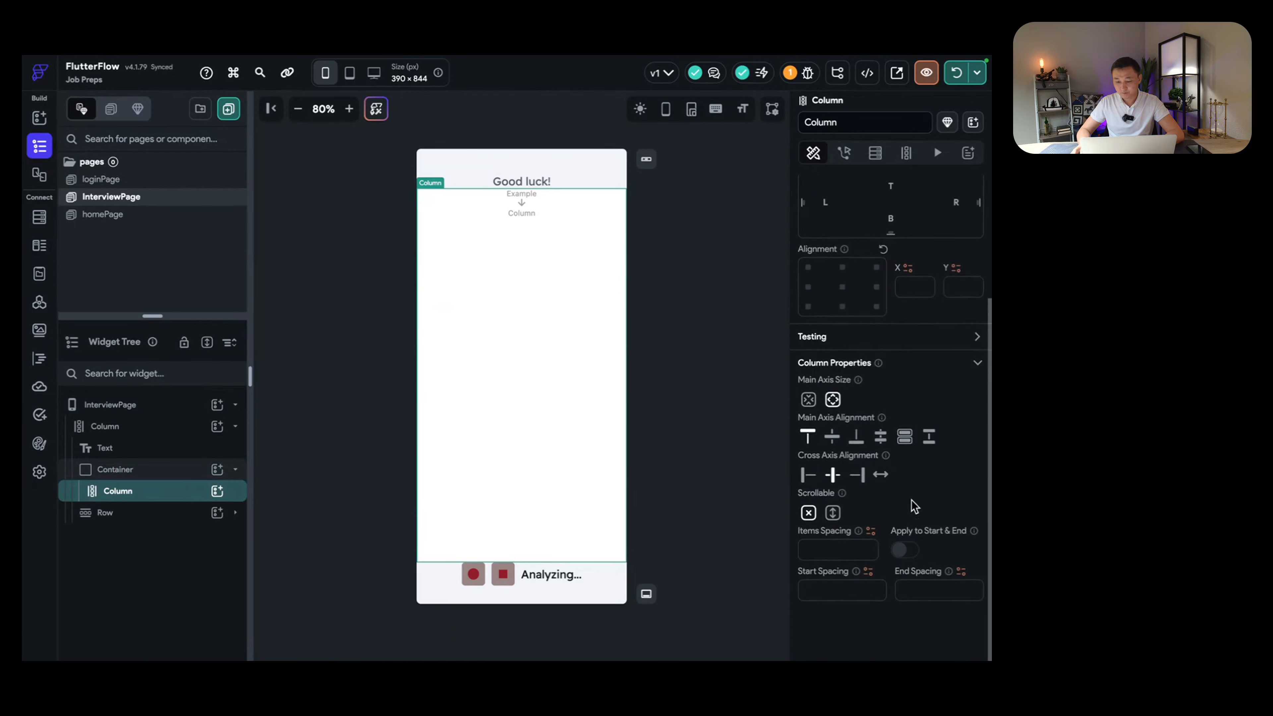
click(833, 520)
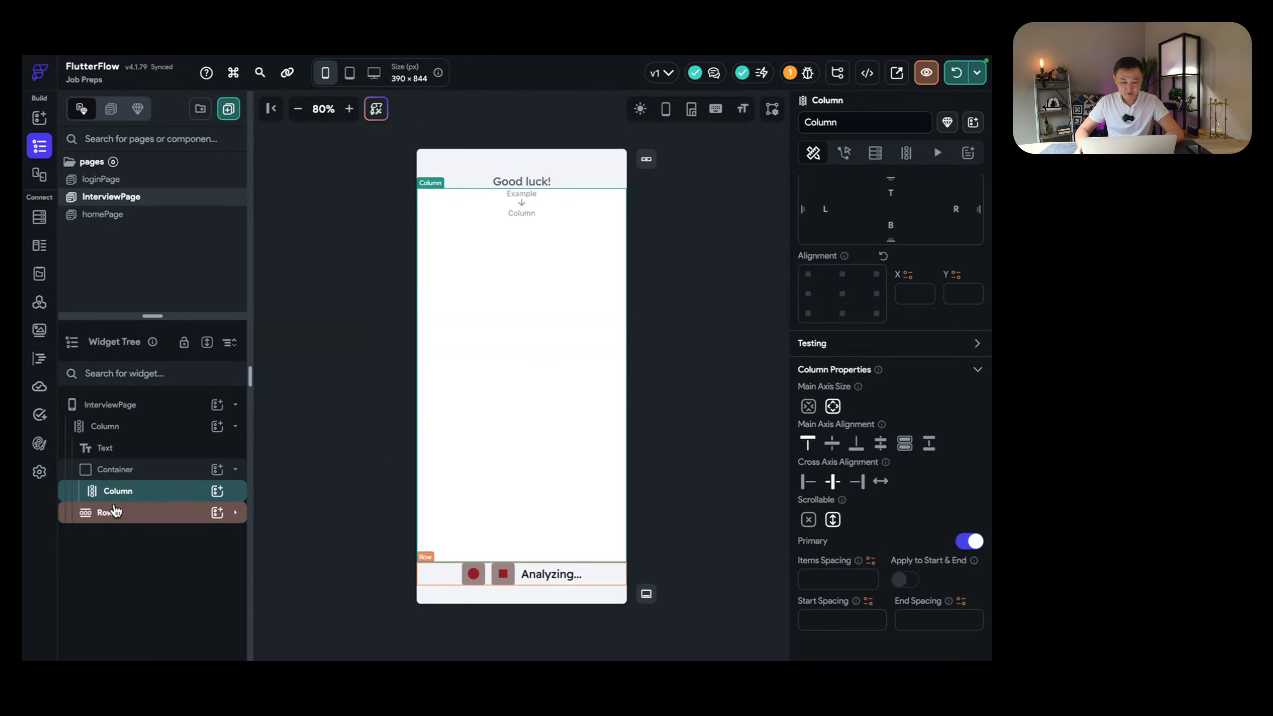
Step: Check the new column's placement under the 'Good luck!' header, then collapse the main container
click(105, 512)
click(542, 180)
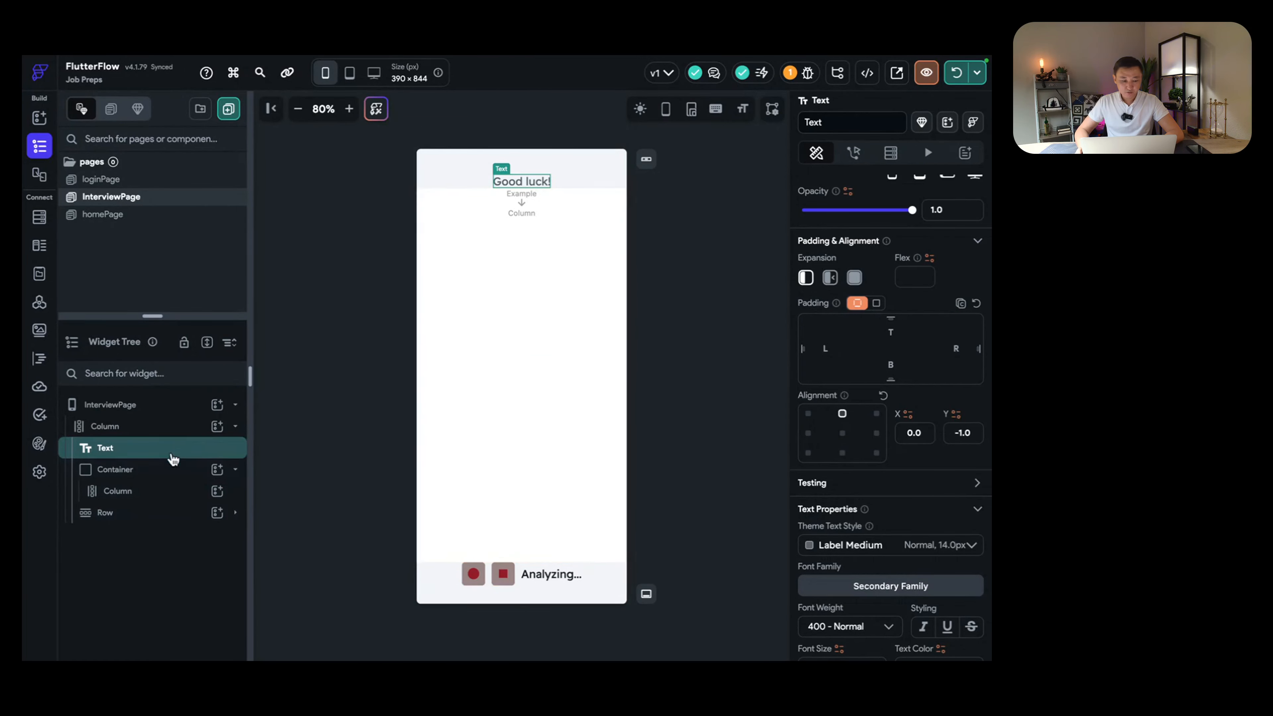
click(164, 471)
click(164, 471)
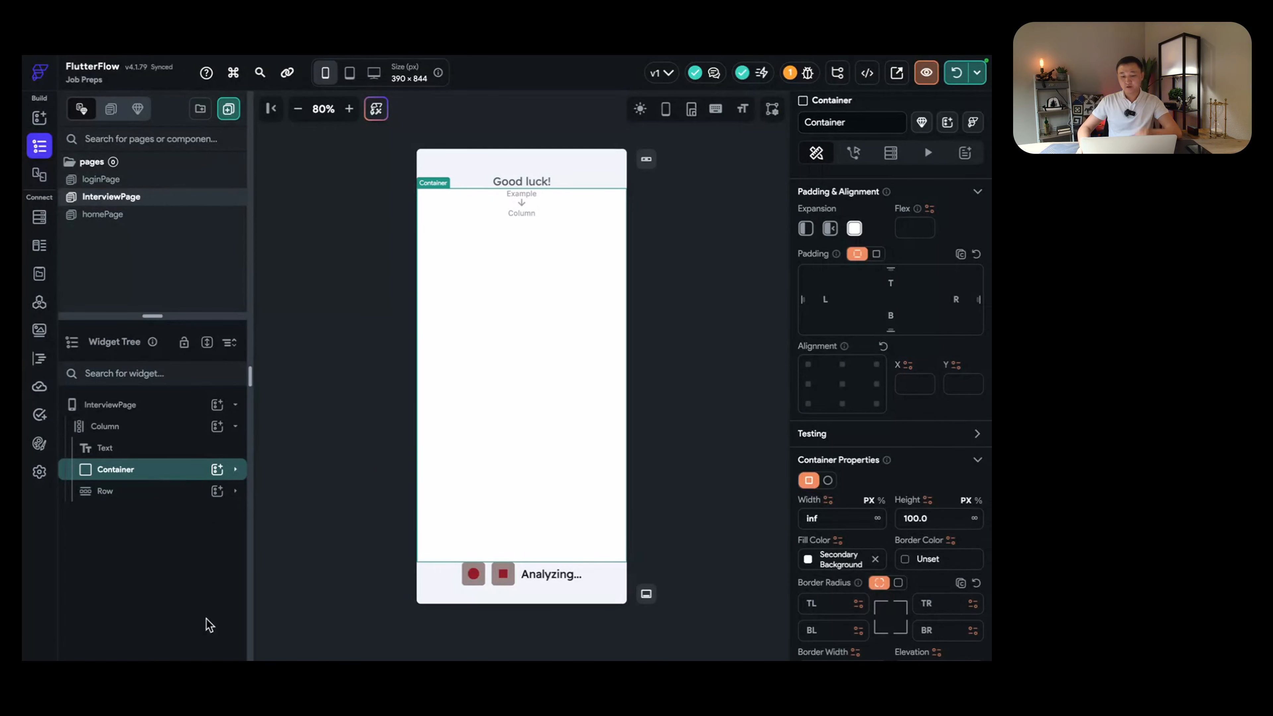
click(543, 576)
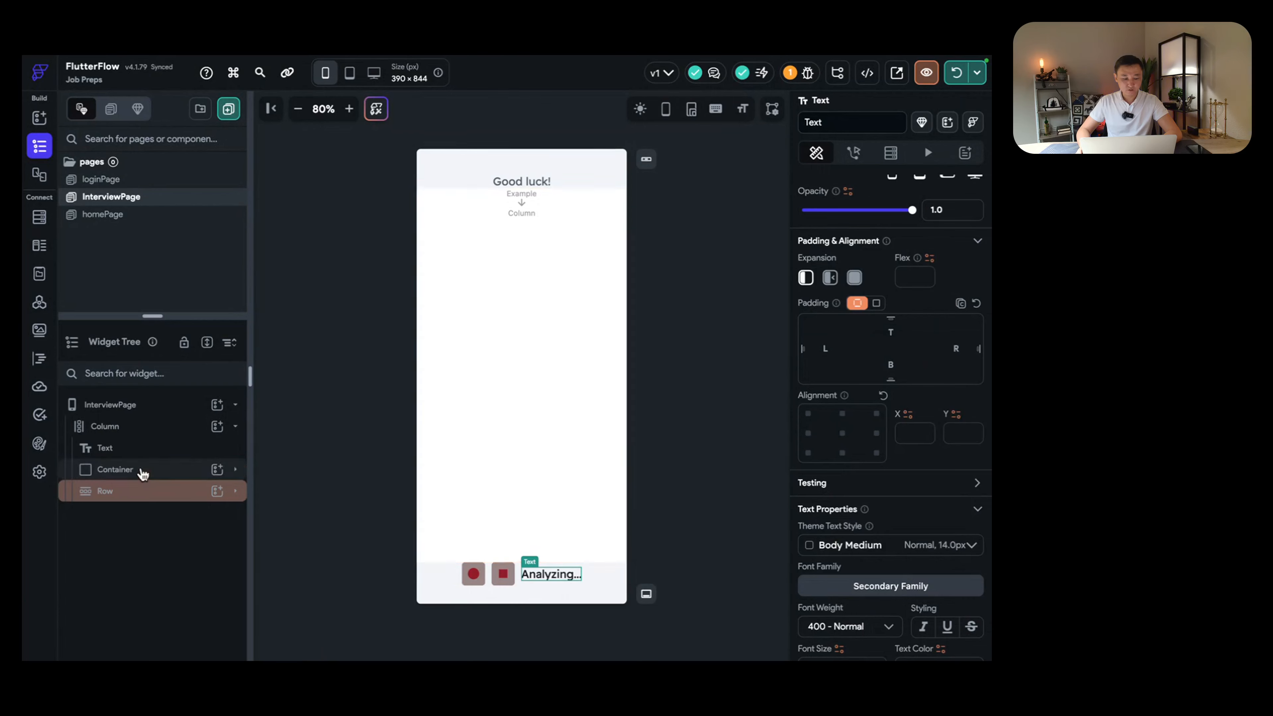
click(143, 472)
click(140, 492)
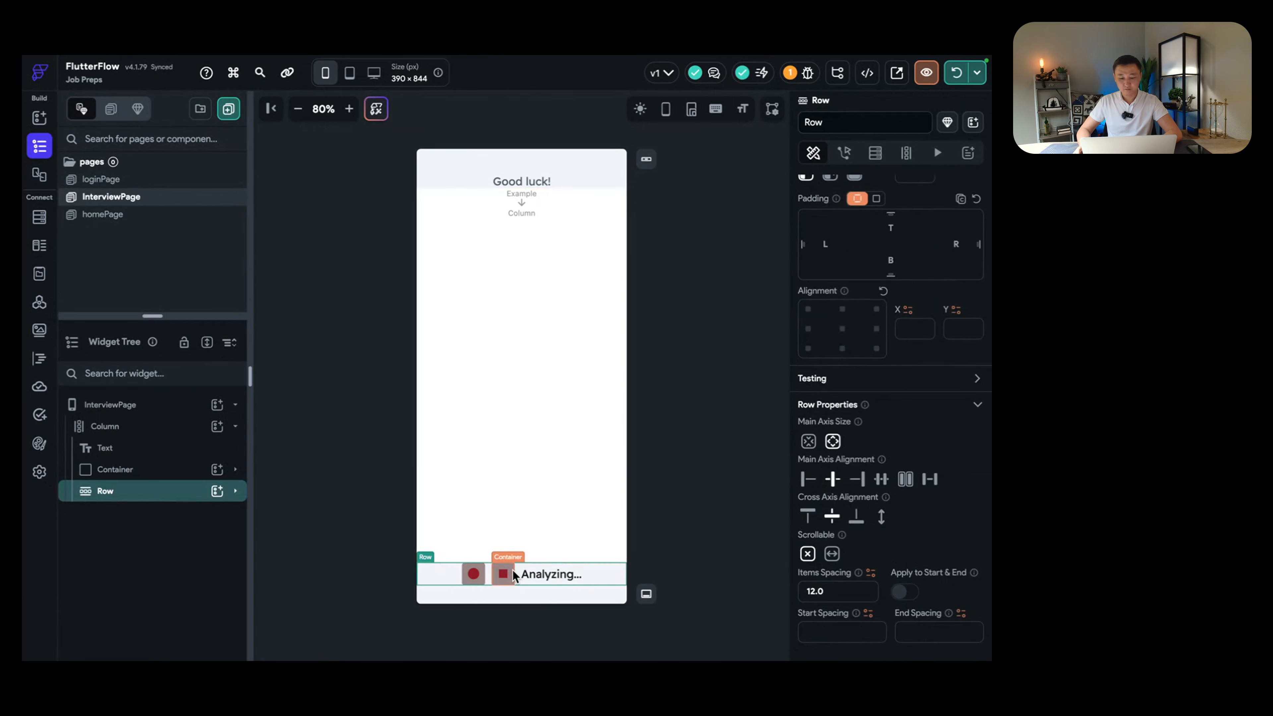
click(502, 573)
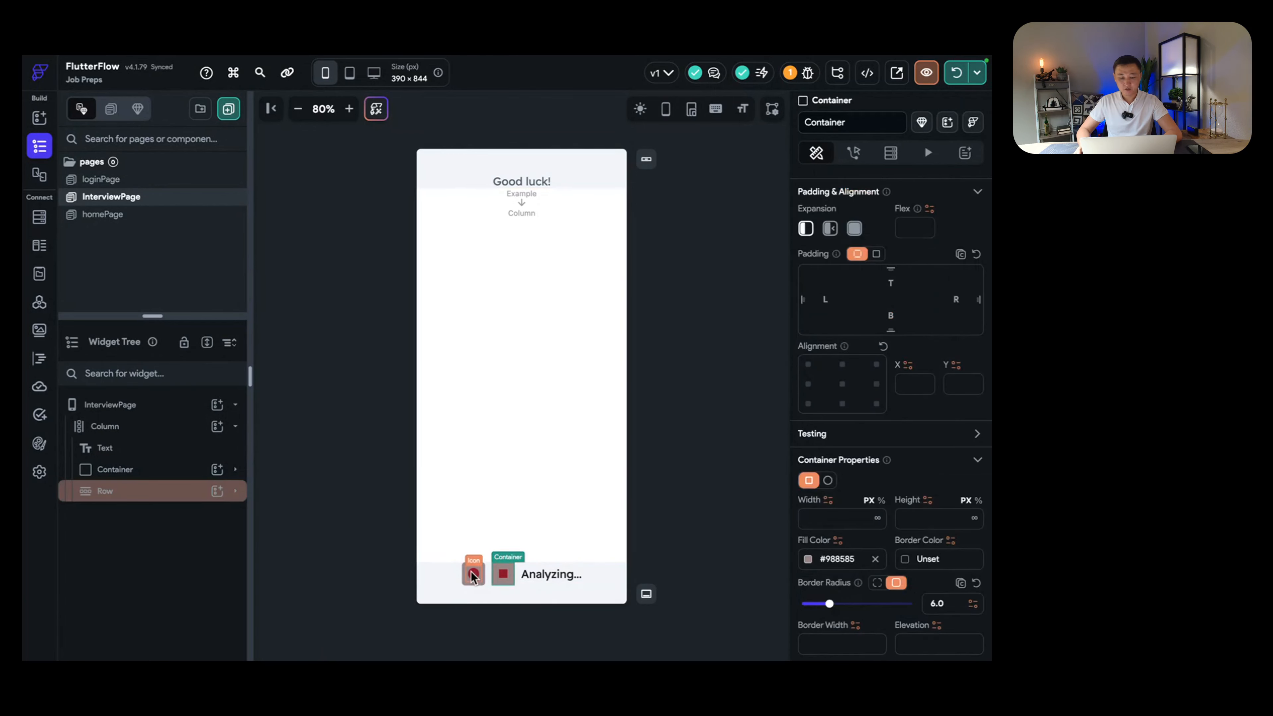
click(546, 475)
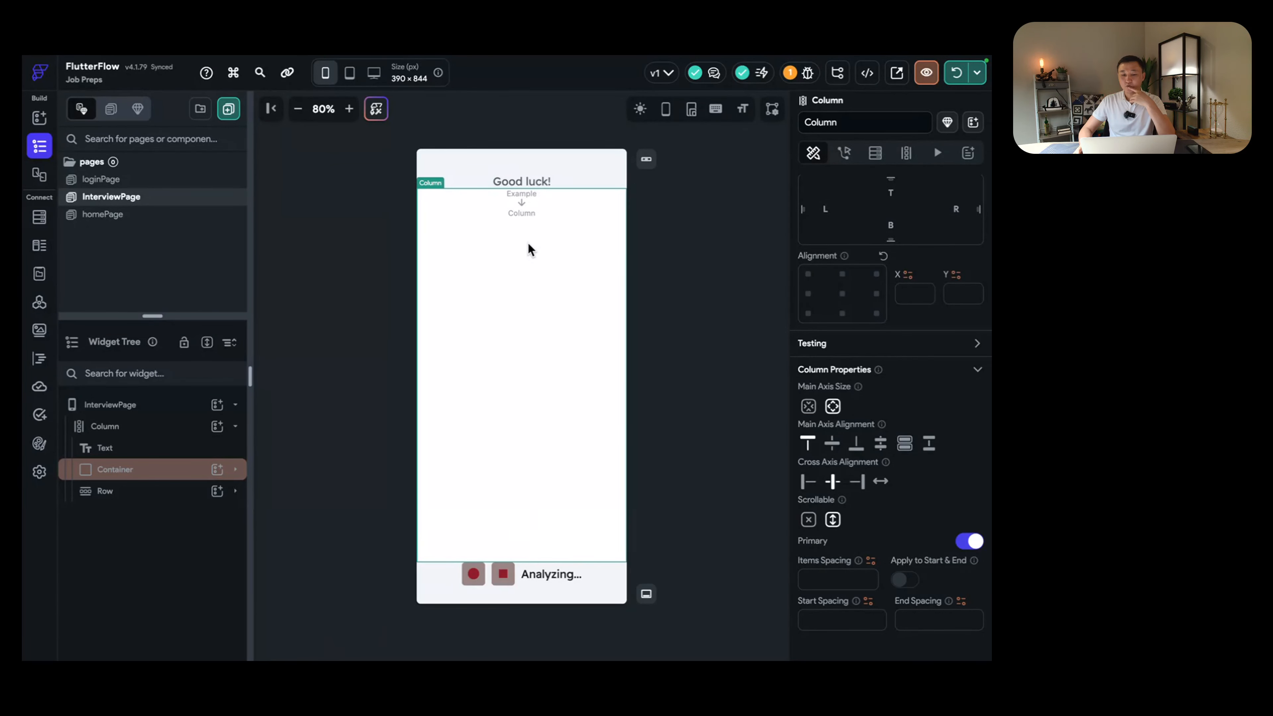
click(166, 474)
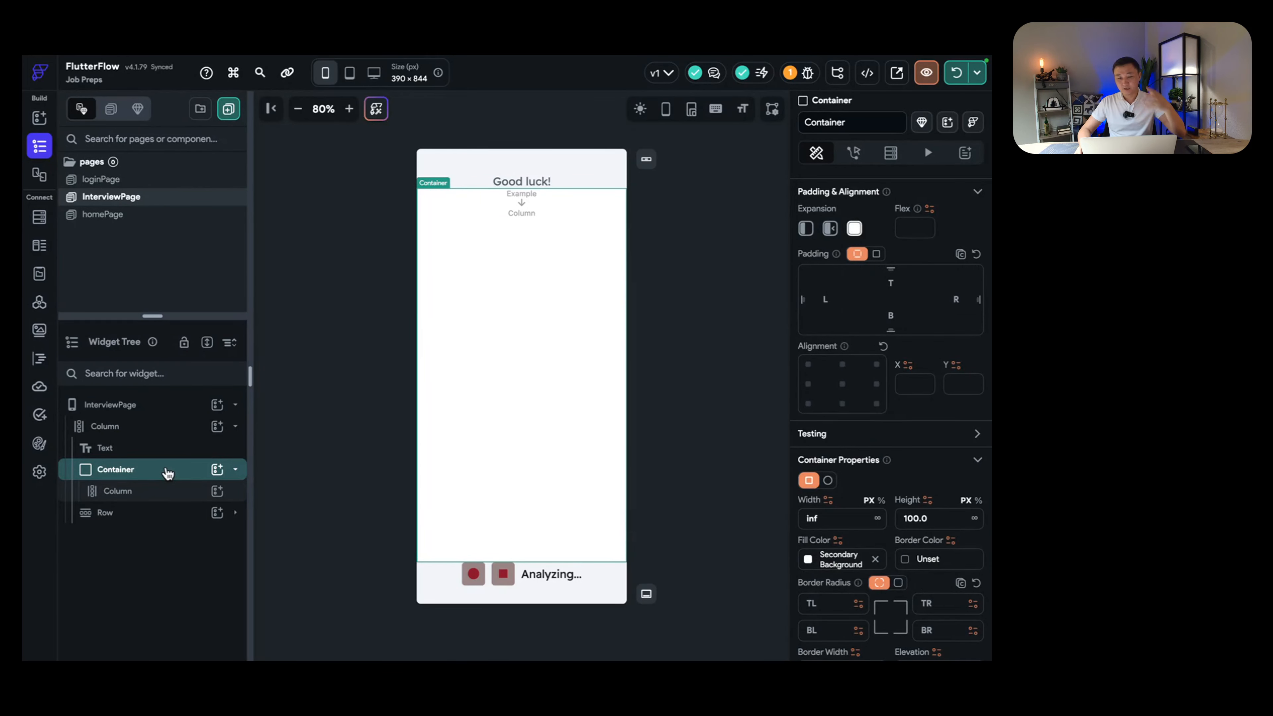
click(153, 492)
click(142, 474)
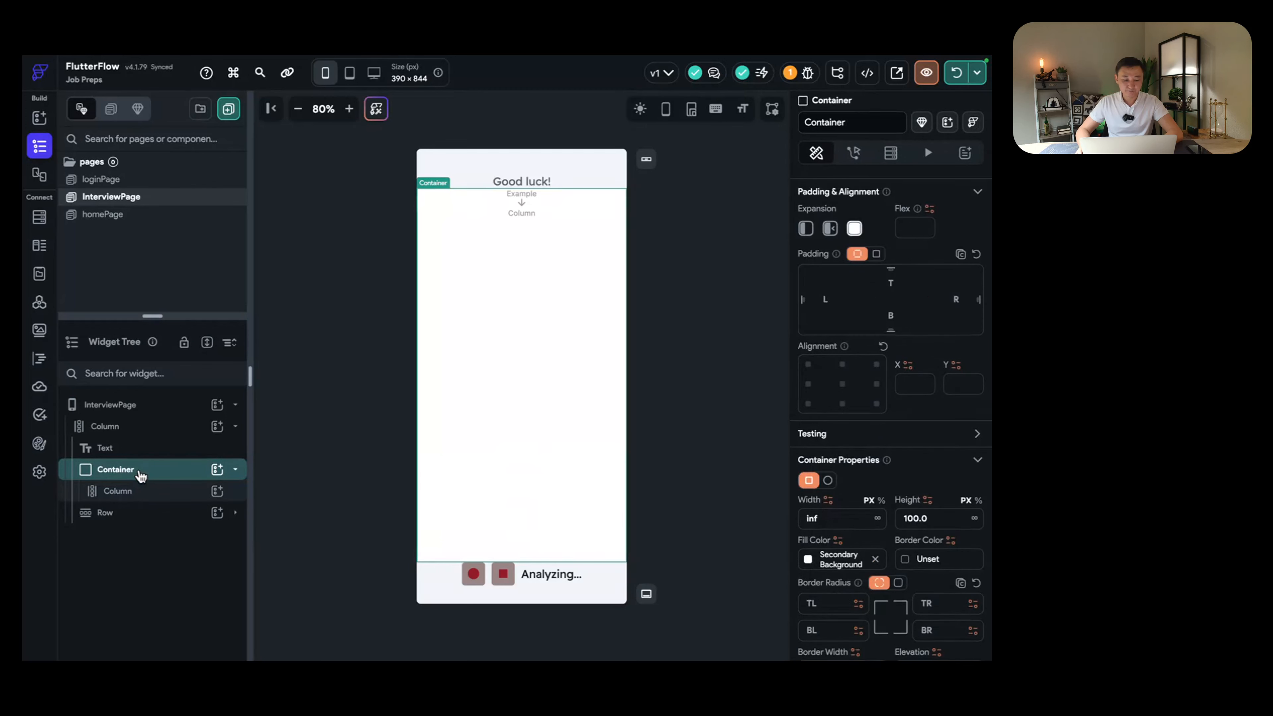
click(140, 473)
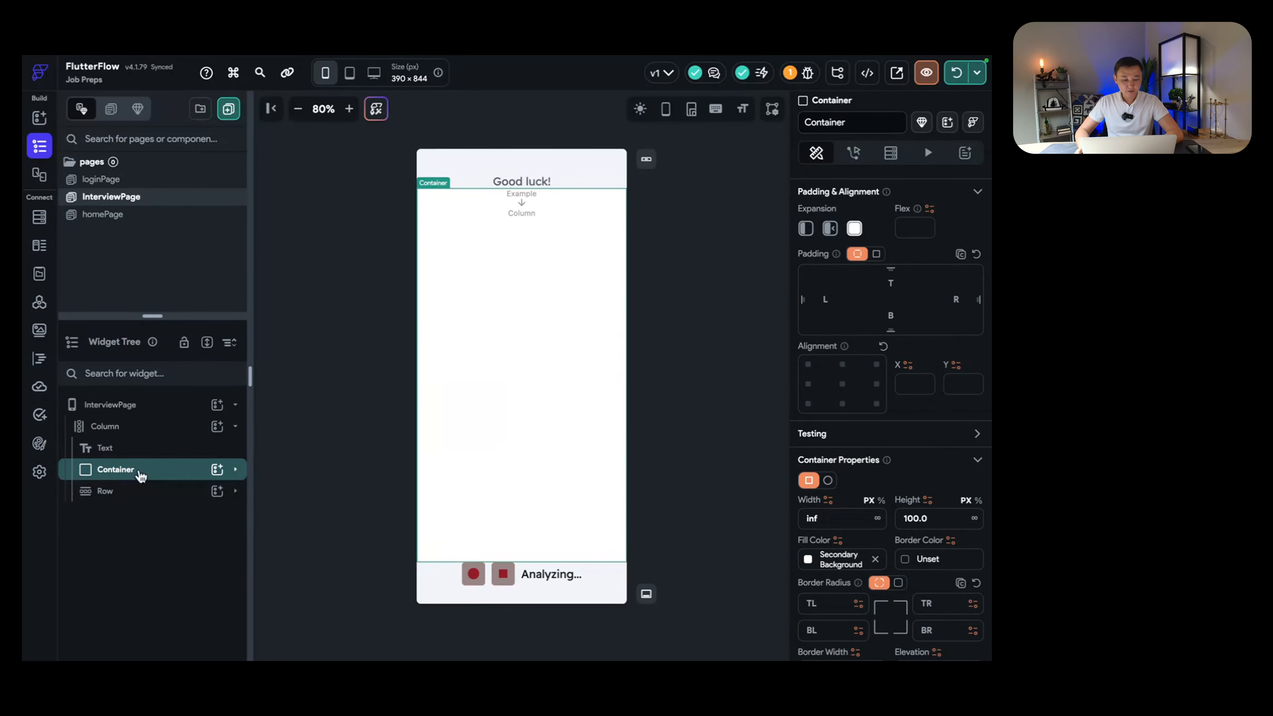
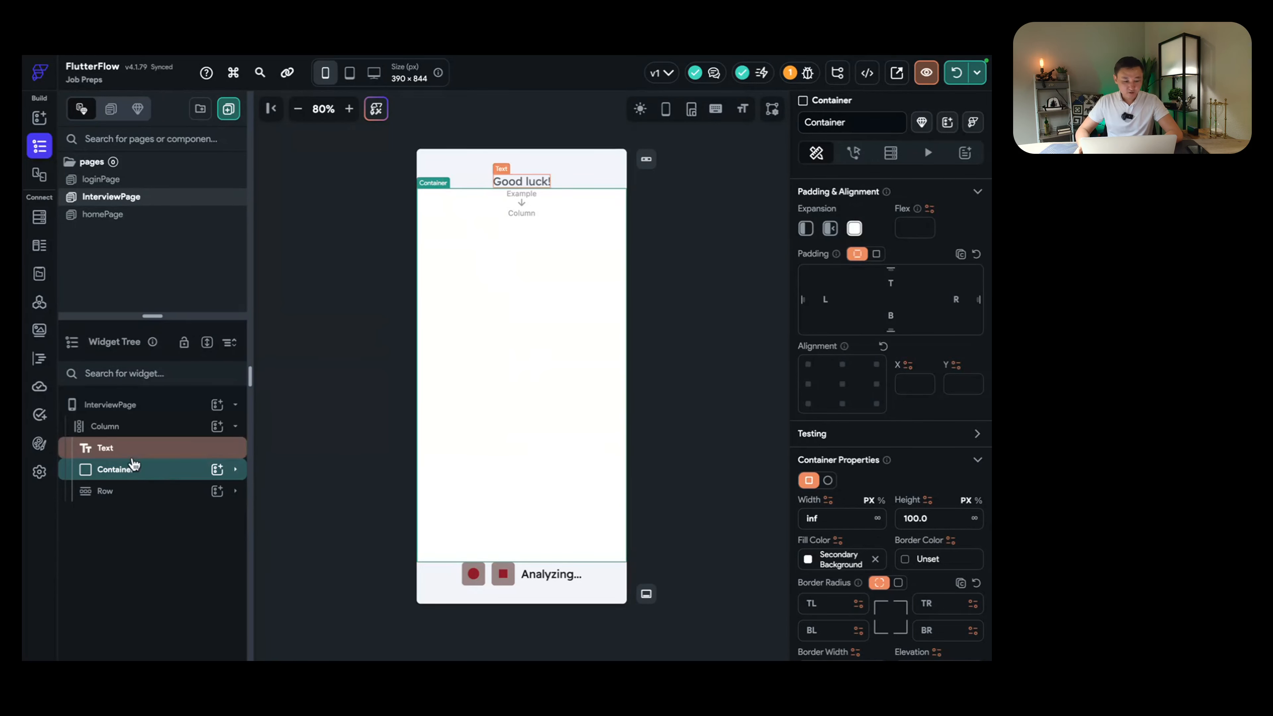
Step: Inspect the Container's Column in the widget tree, widen the tree panel, then go to the iOS Simulator
click(137, 474)
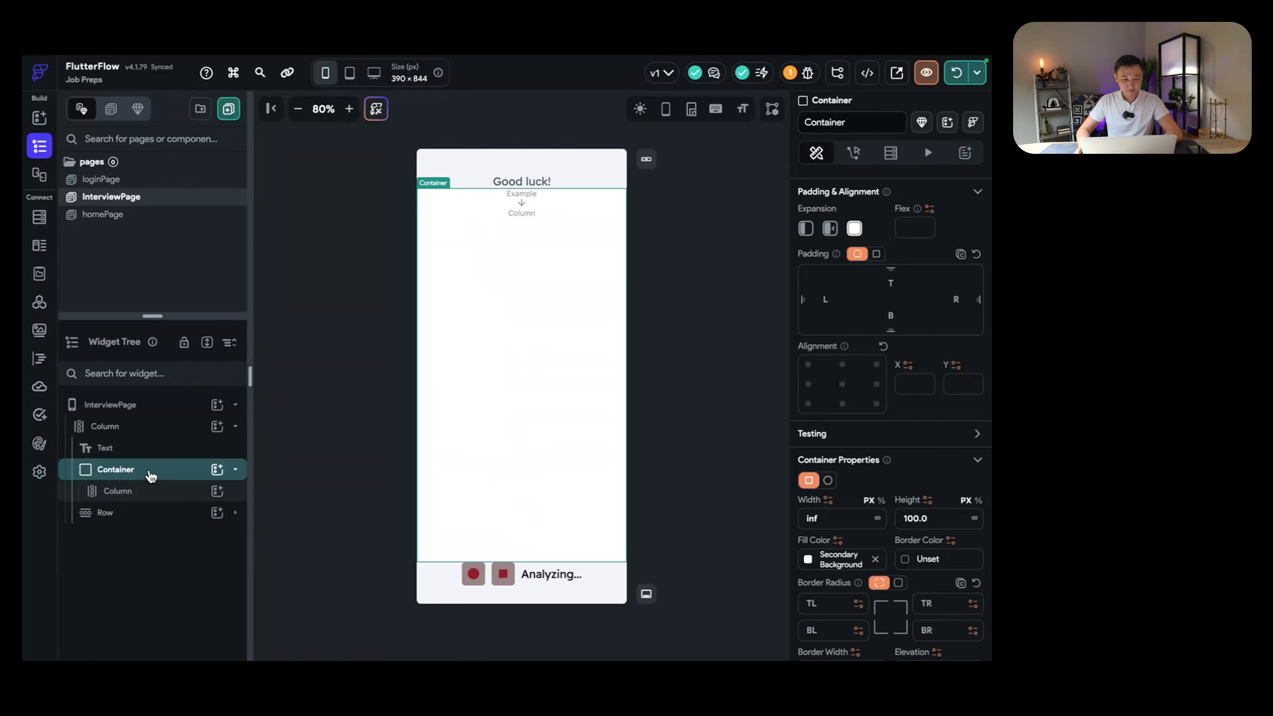
click(146, 494)
click(151, 469)
click(157, 474)
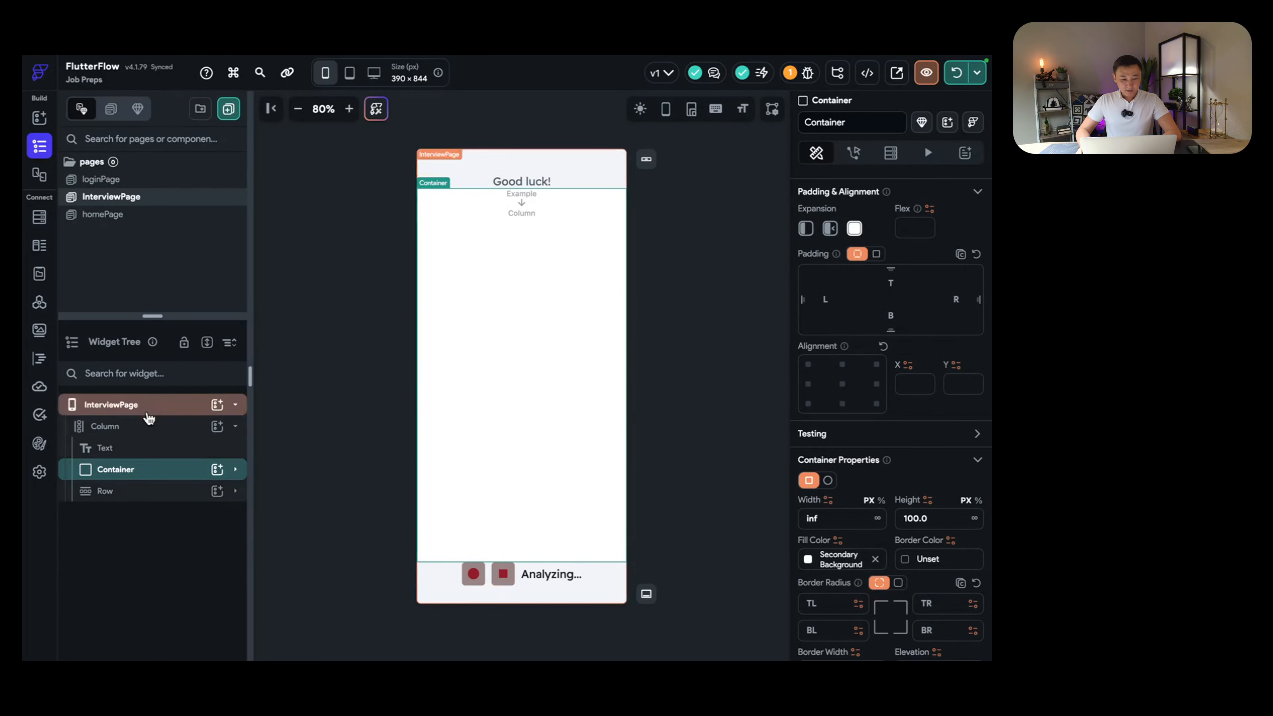
drag(159, 315, 168, 261)
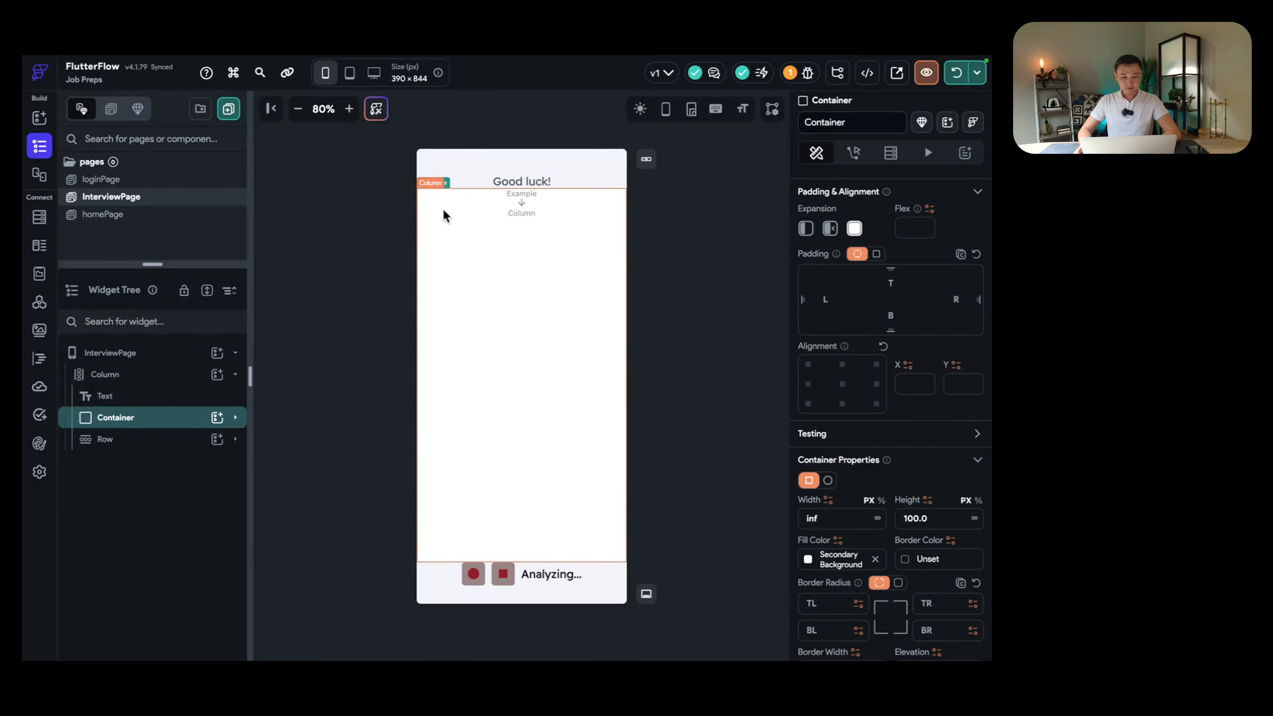
key(ctrl+Left)
key(ctrl+Left)
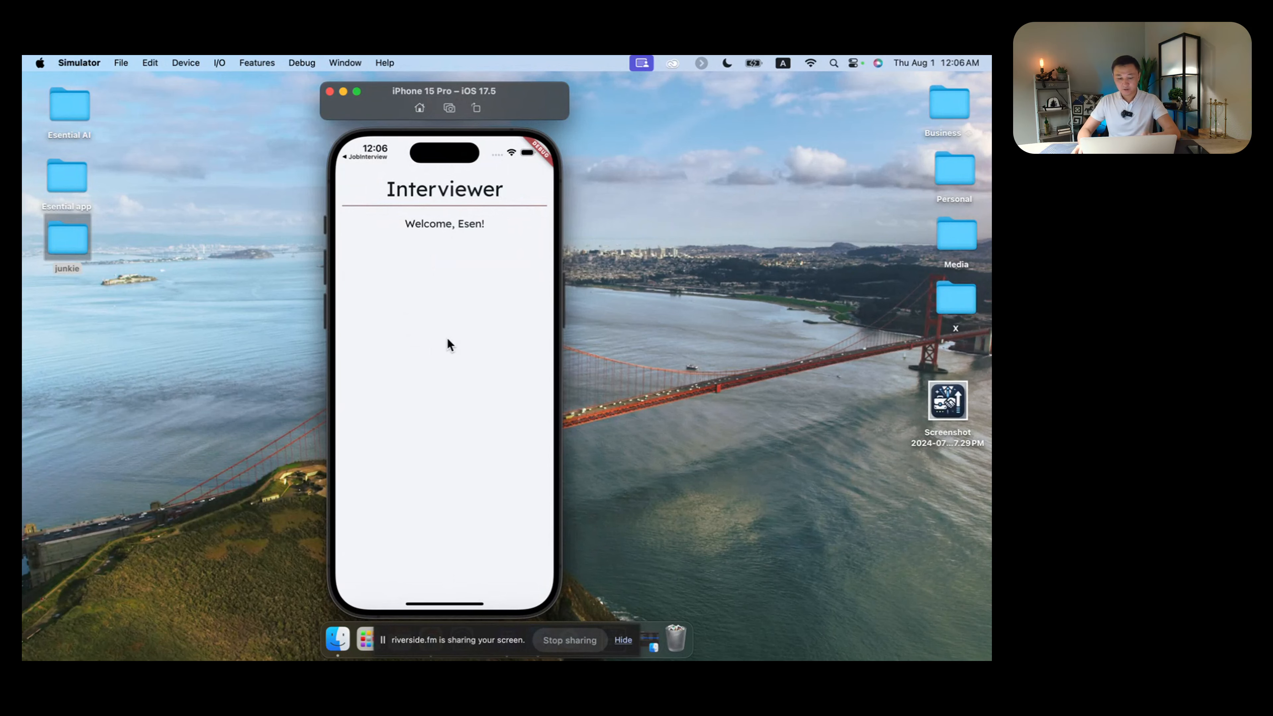
Step: Restart the app on the iPhone 15 Pro simulator from FlutterFlow and view the reloaded screen
key(ctrl+Right)
key(ctrl+Right)
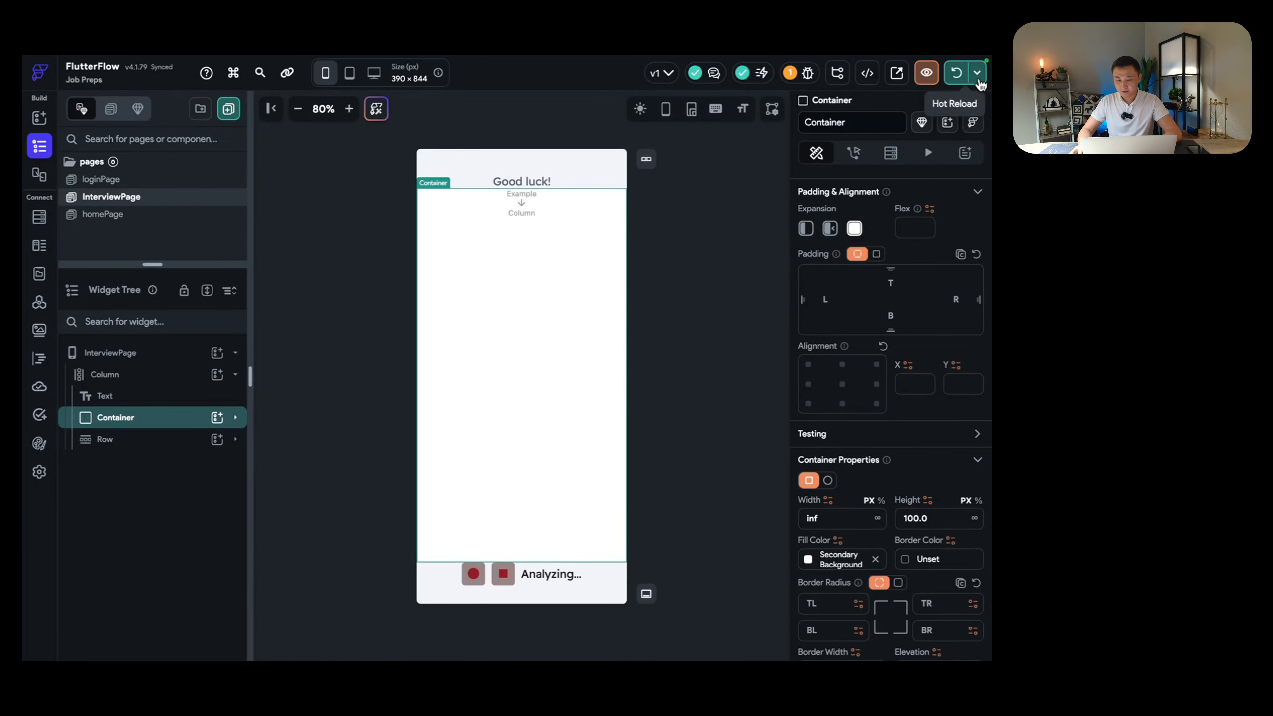
click(976, 72)
click(937, 208)
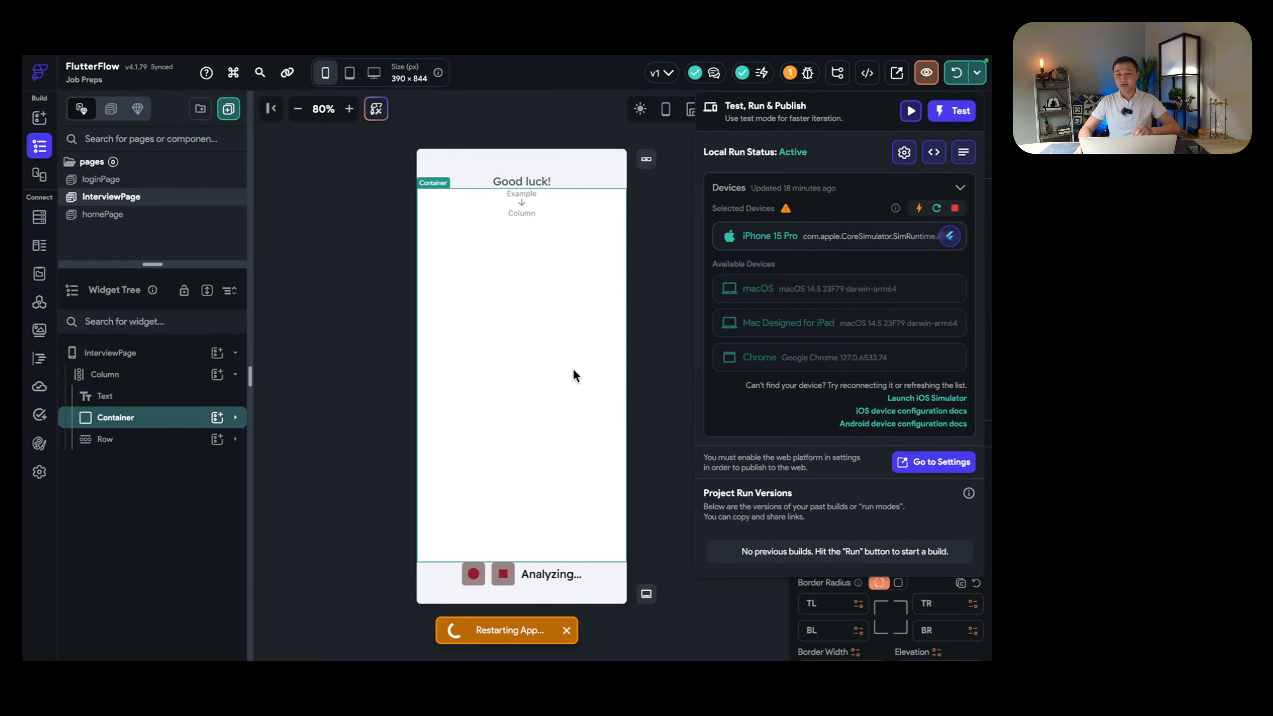
key(ctrl+Left)
key(ctrl+Left)
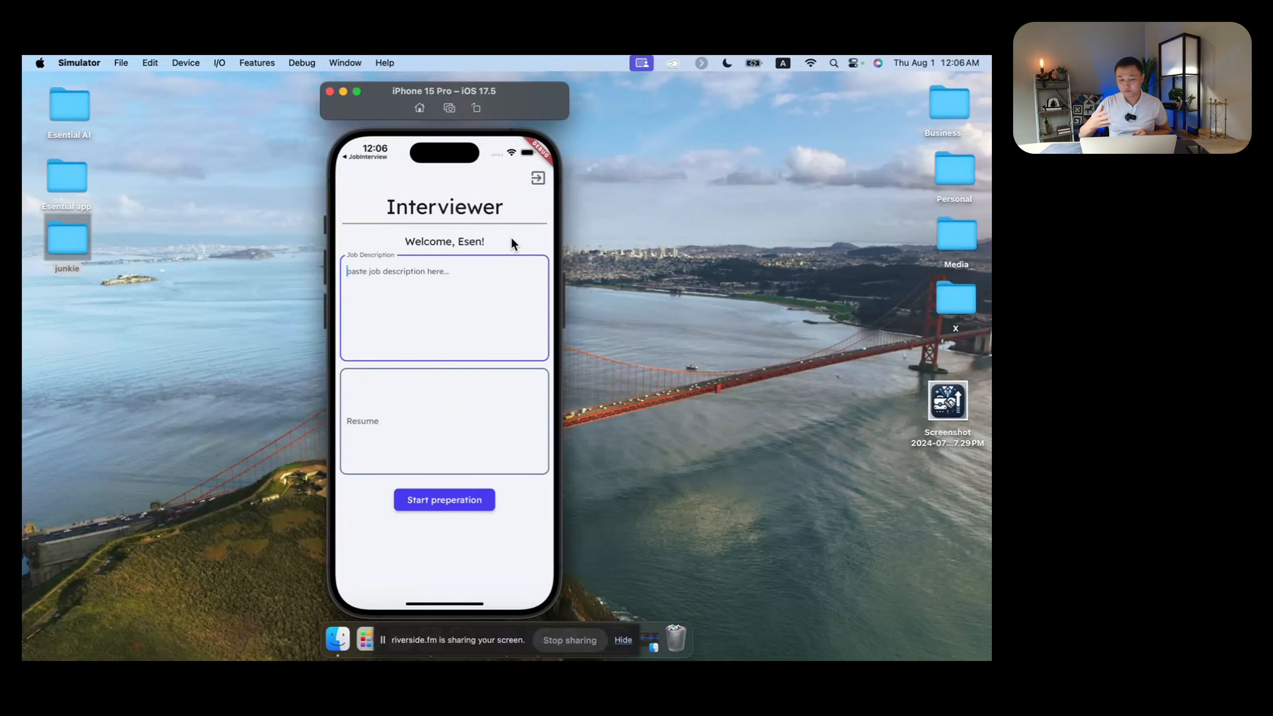
Step: Log out of the app and sign back in with the account's email and password
click(537, 180)
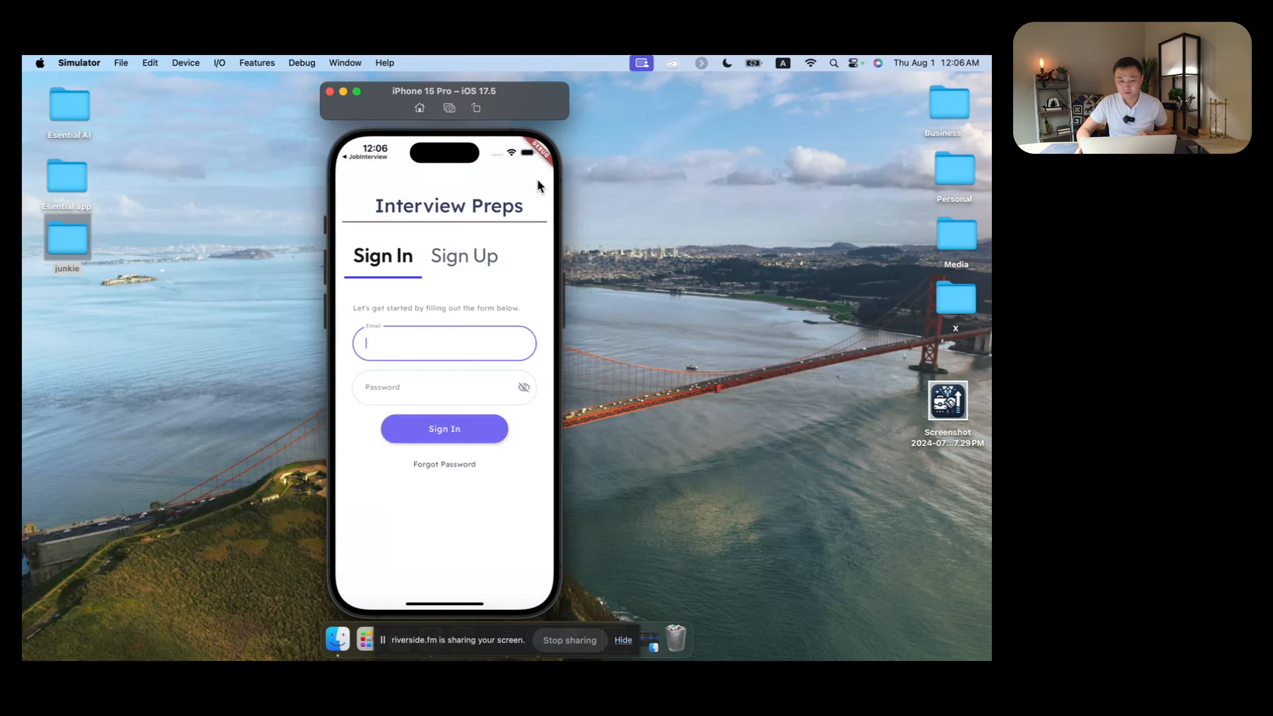
click(481, 256)
click(385, 260)
click(455, 336)
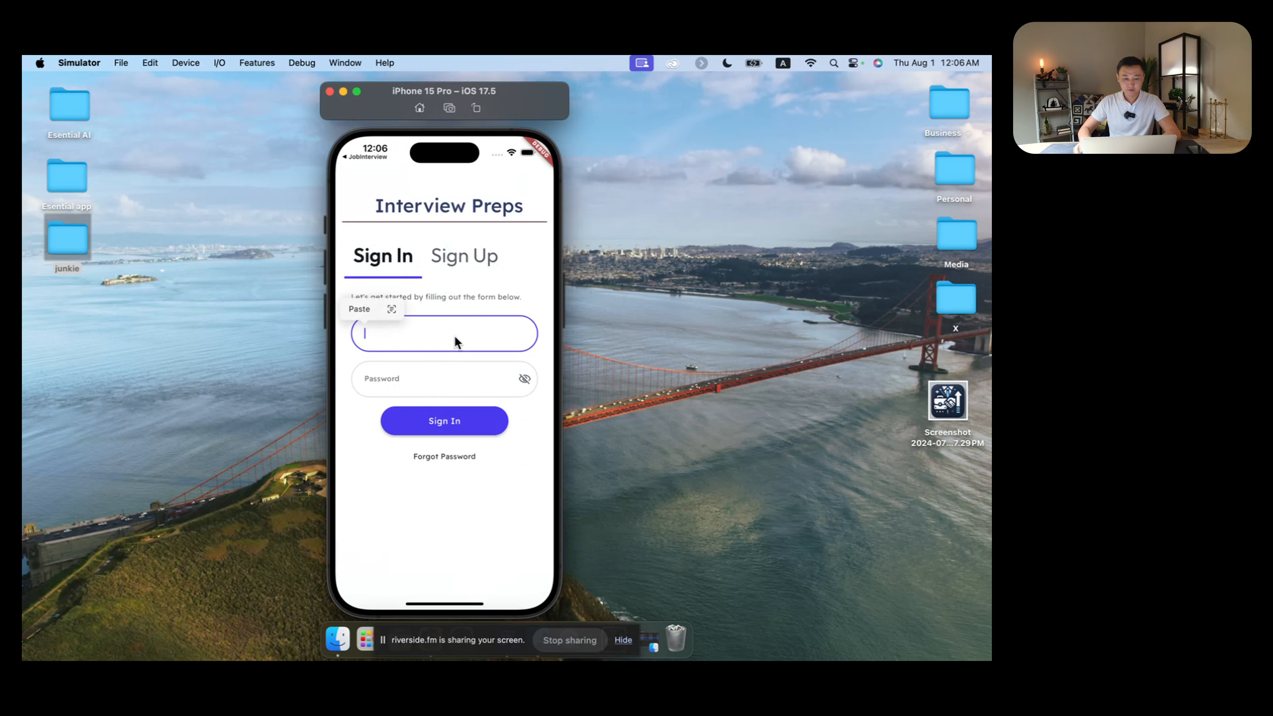
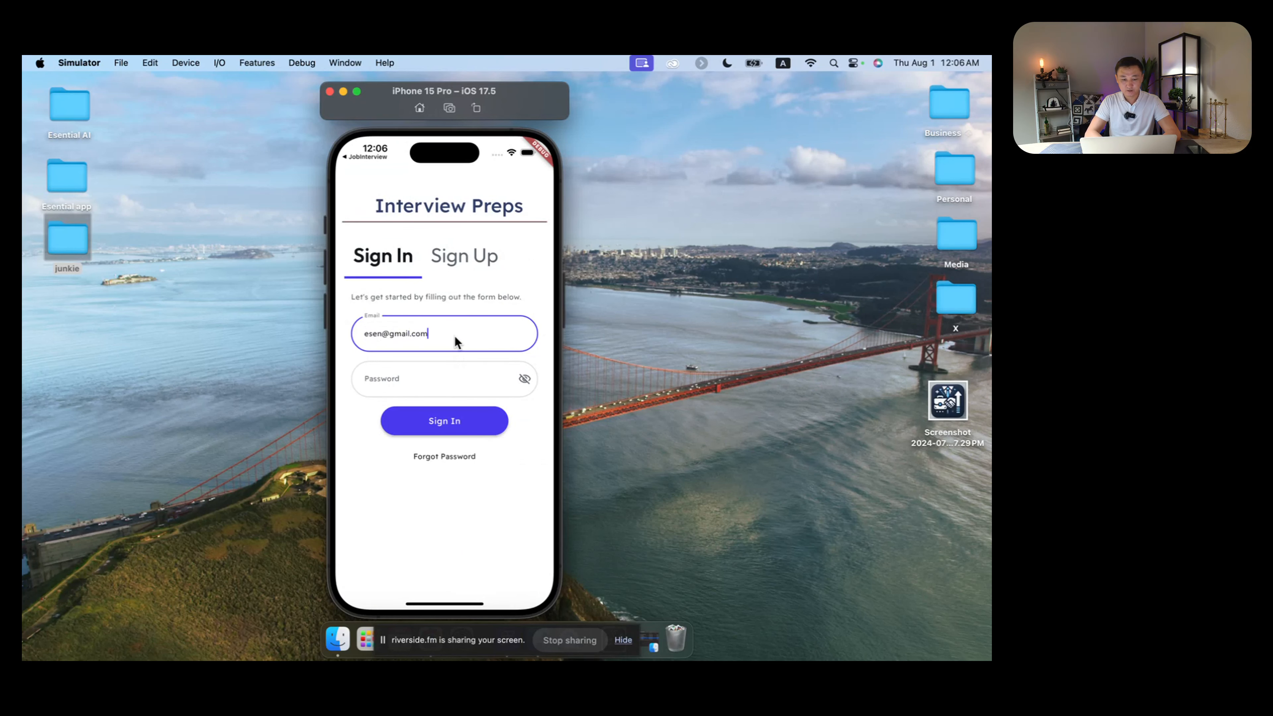
key(Tab)
text(••••••••••)
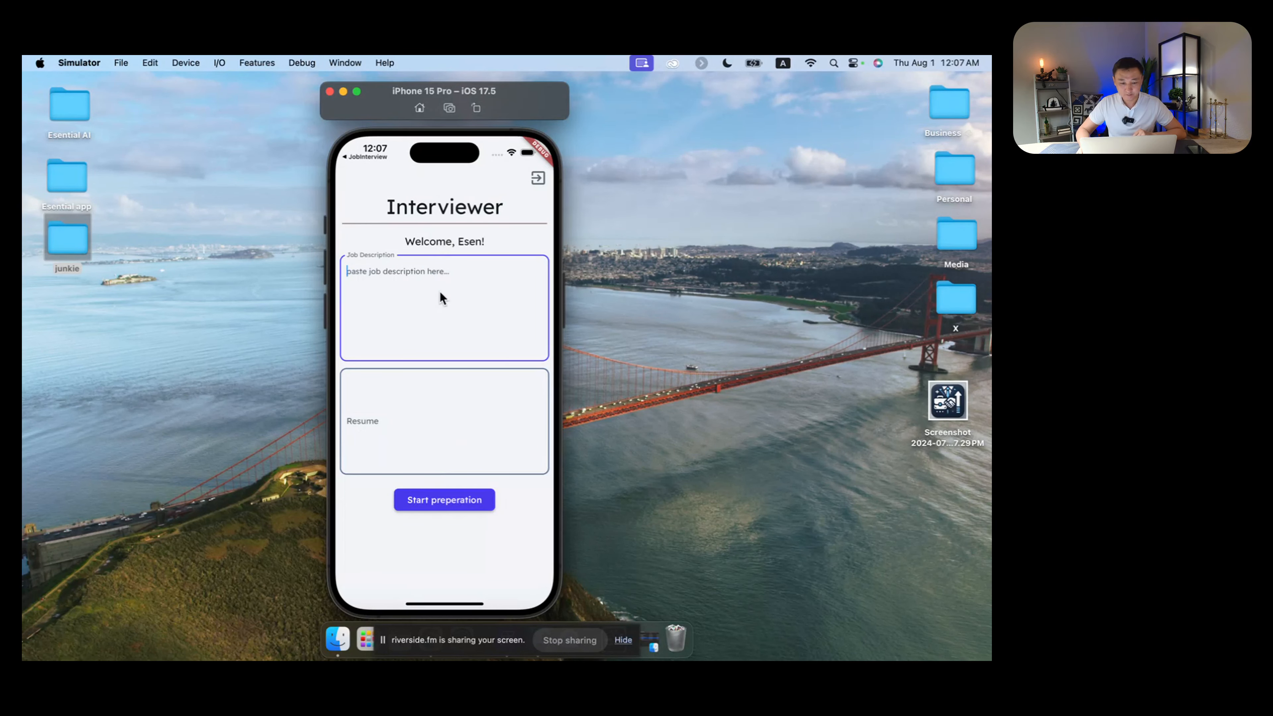
Step: Try the Job Description and Resume boxes, tap Start preperation, then return to FlutterFlow
click(452, 407)
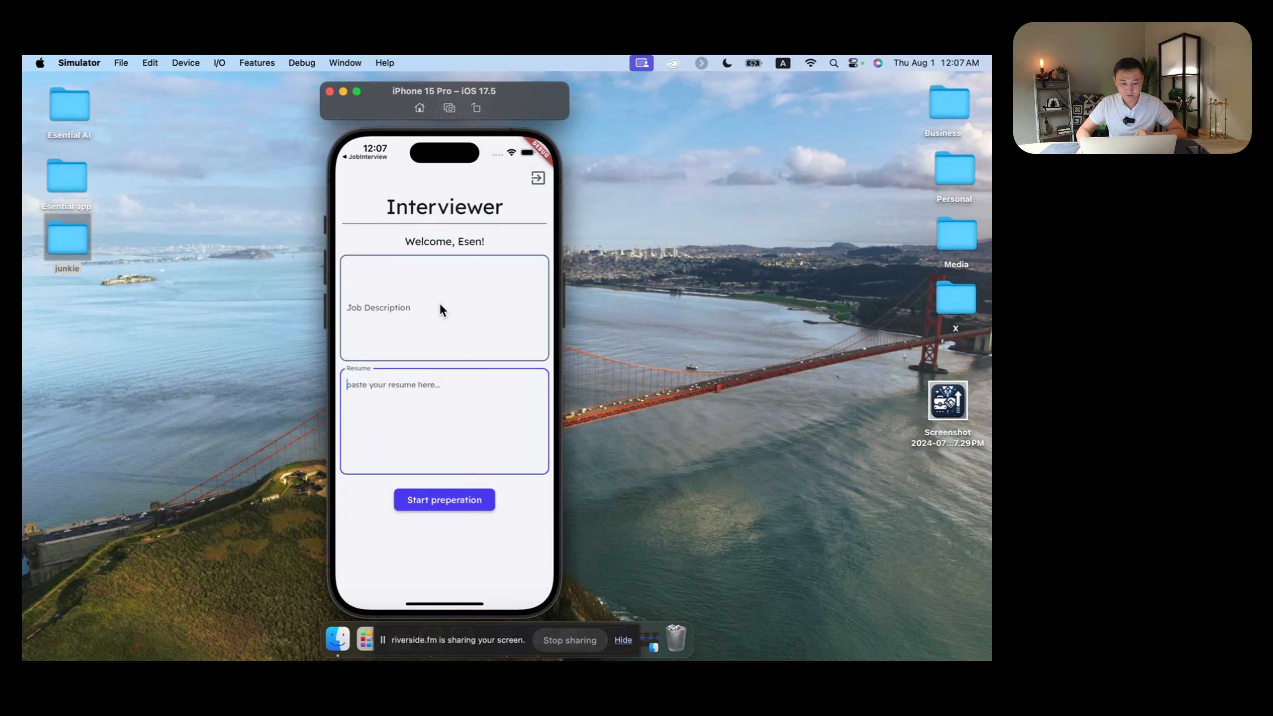
click(435, 282)
click(430, 409)
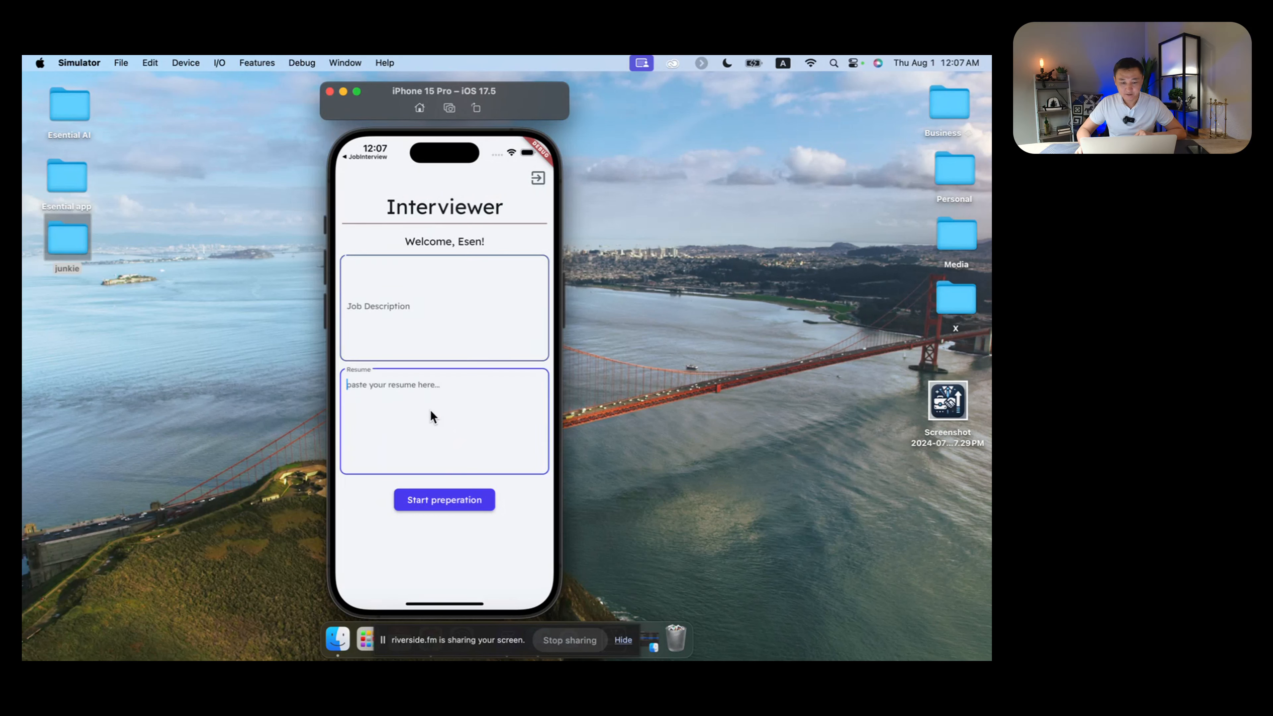
click(442, 501)
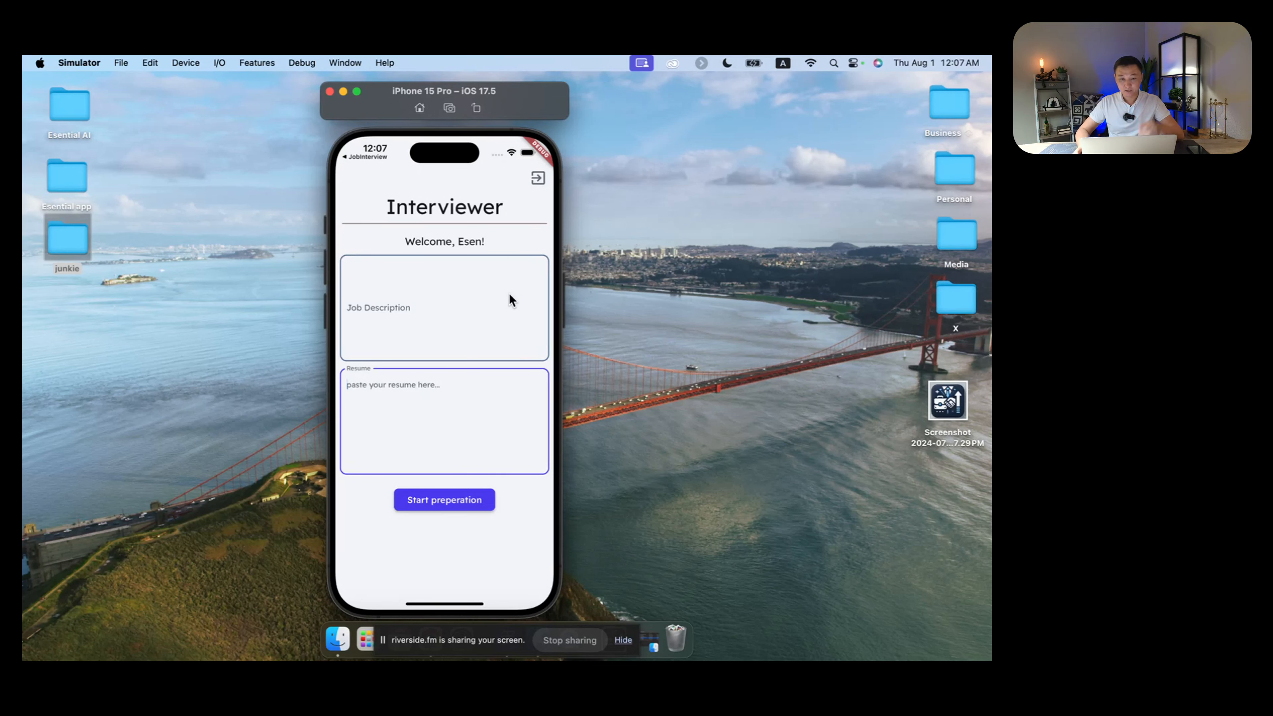
key(ctrl+Right)
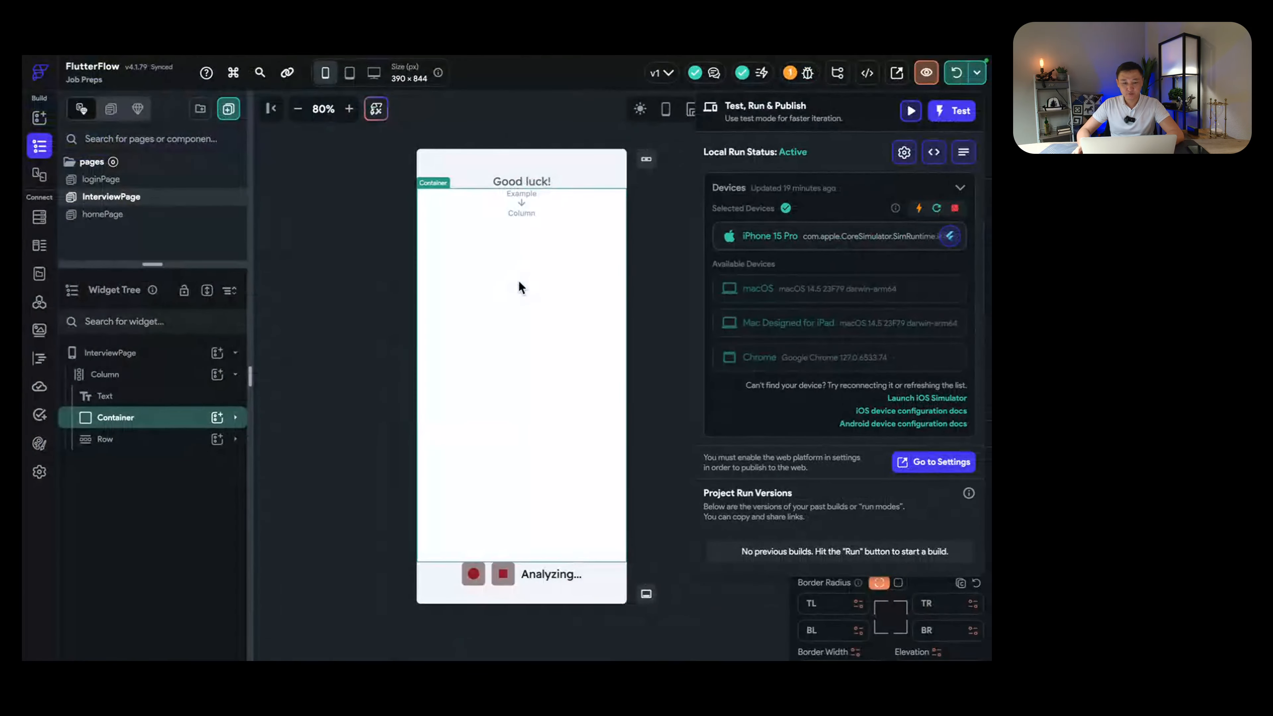
Step: Close the test panel and insert a Text widget into the Container's nested Column
click(632, 277)
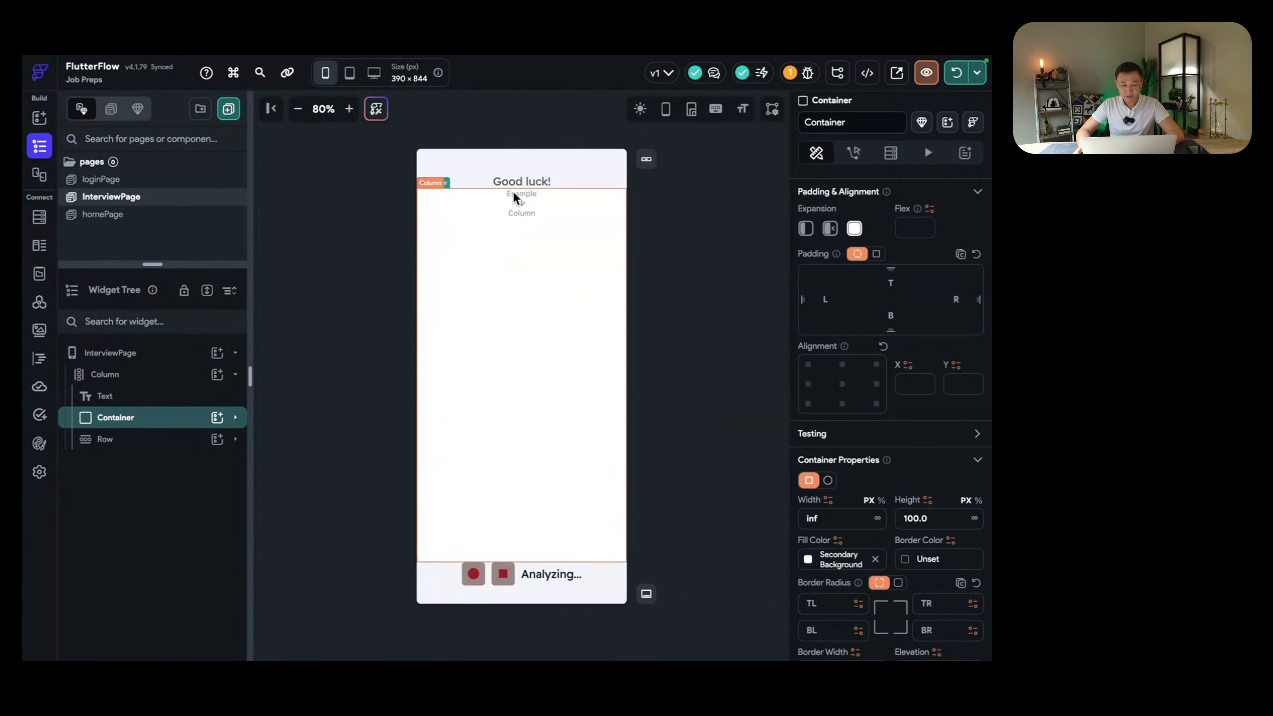
click(519, 183)
click(531, 214)
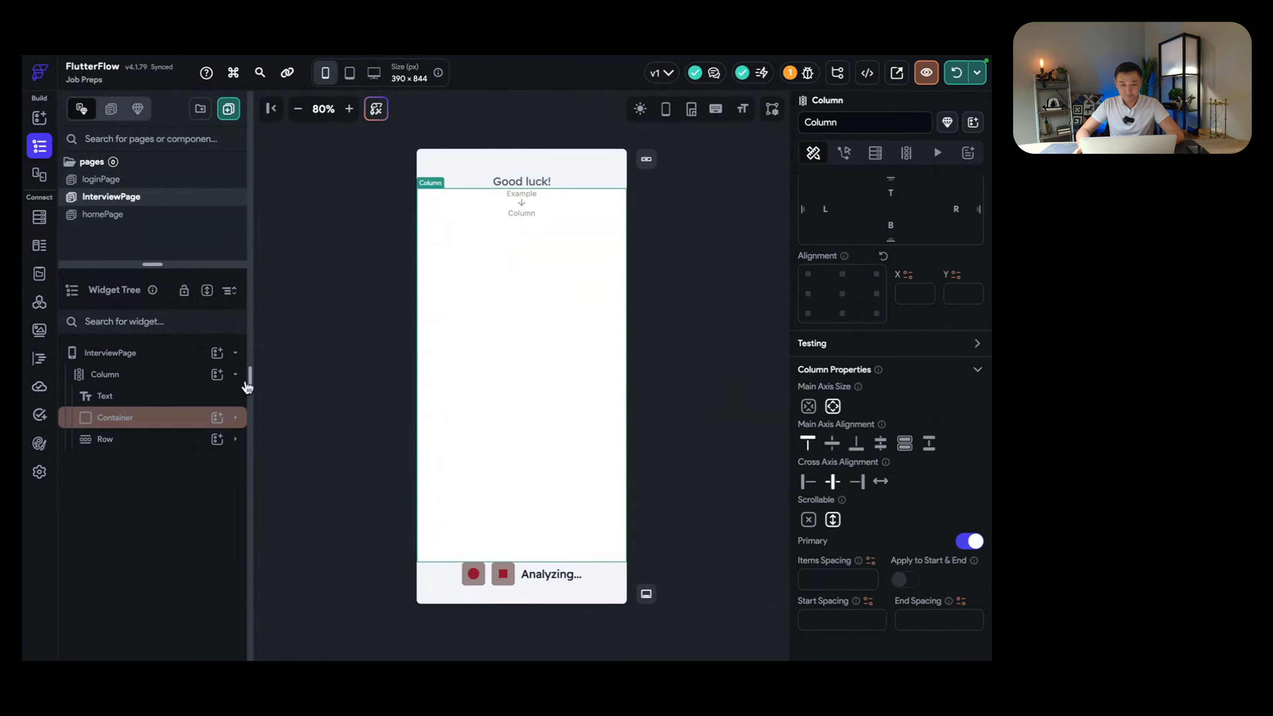
click(235, 419)
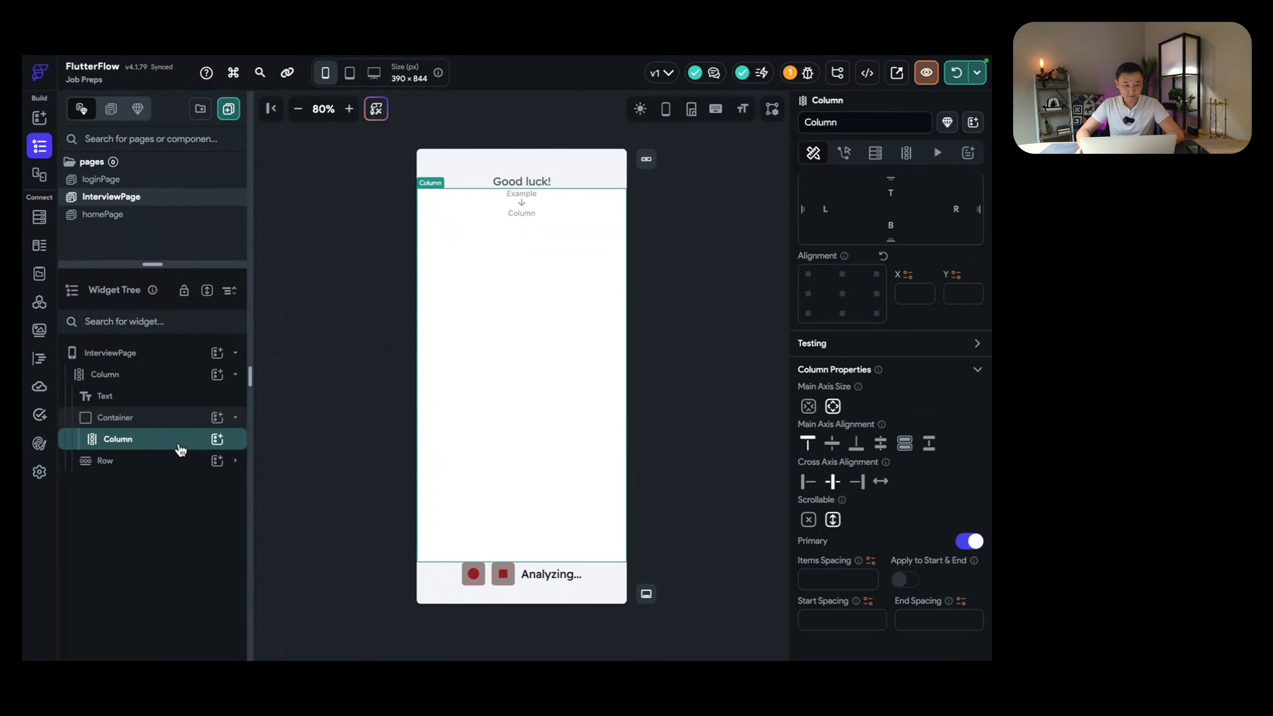
click(215, 440)
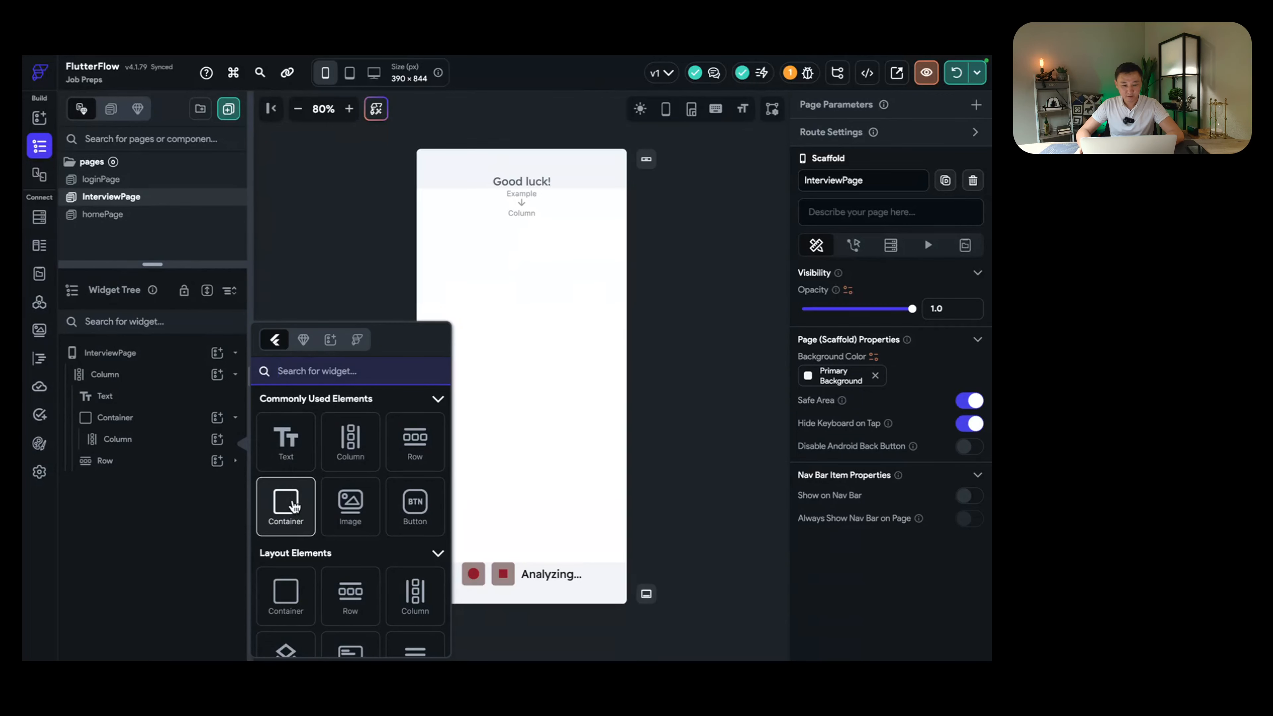
click(295, 437)
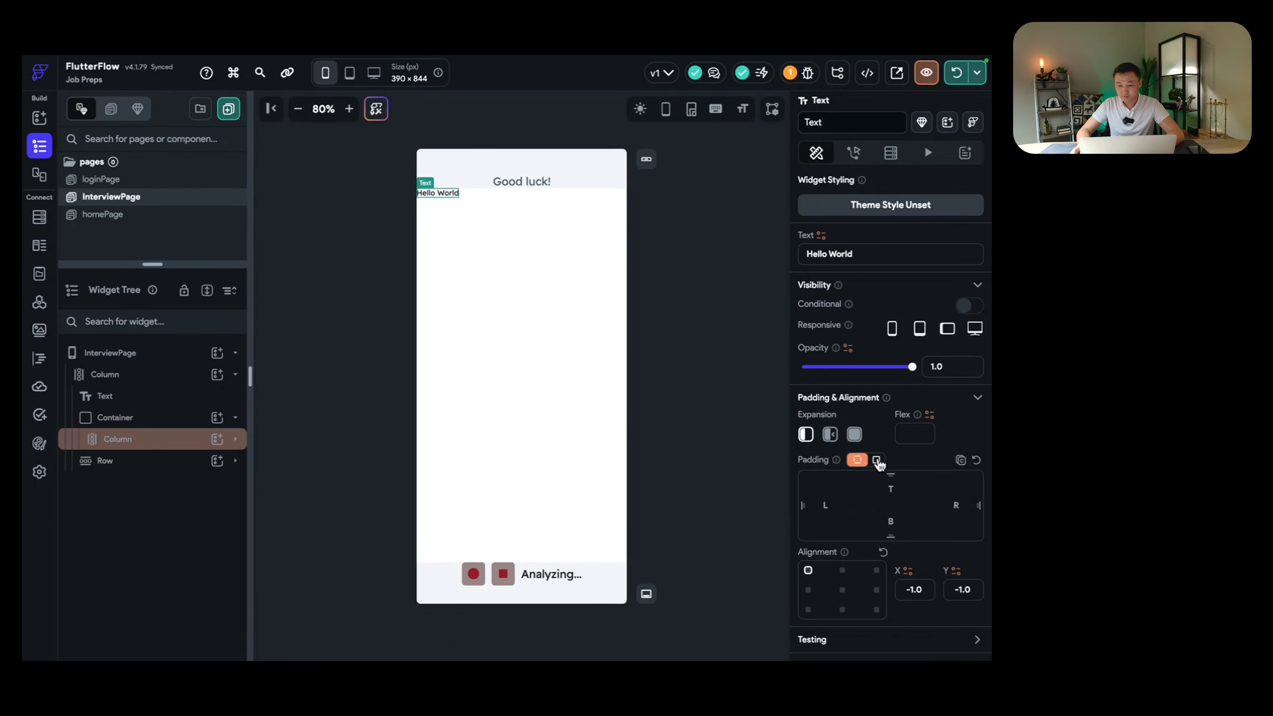
Step: Give the Hello World text uniform padding of 6 and font size 16
click(876, 459)
drag(803, 480, 830, 481)
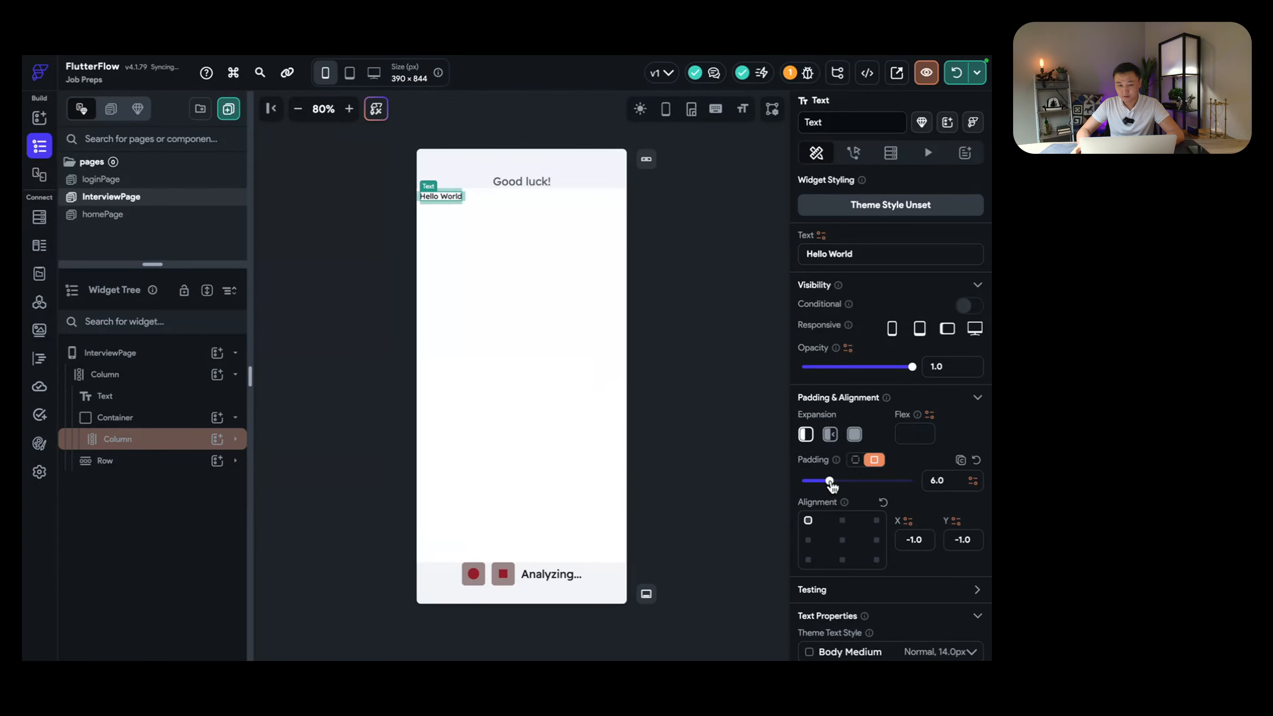
scroll(847, 507, down, 6)
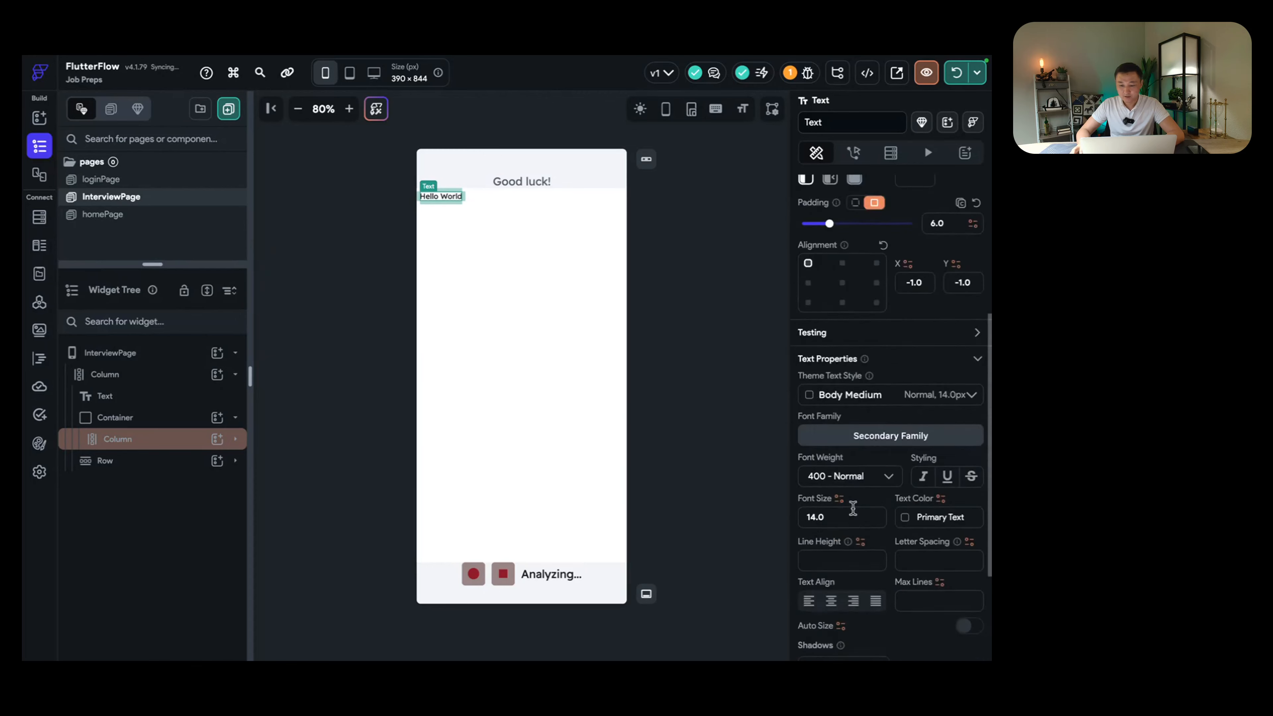
click(841, 474)
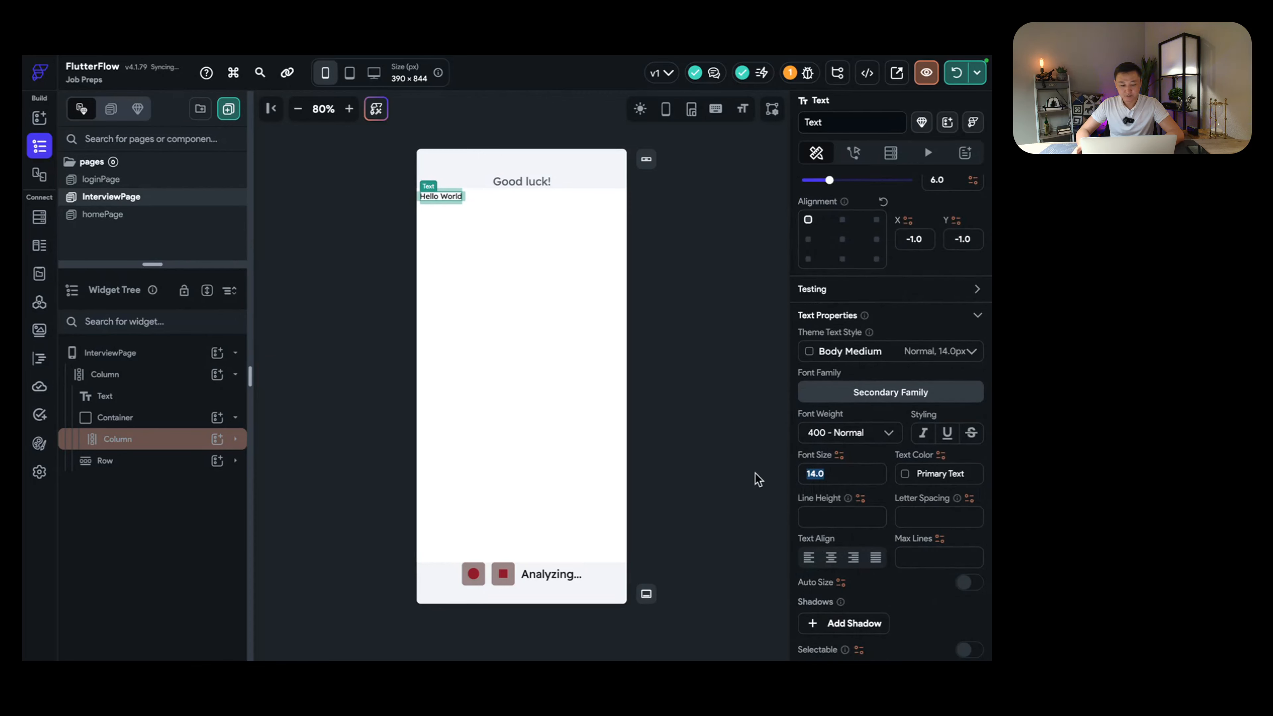
text(16)
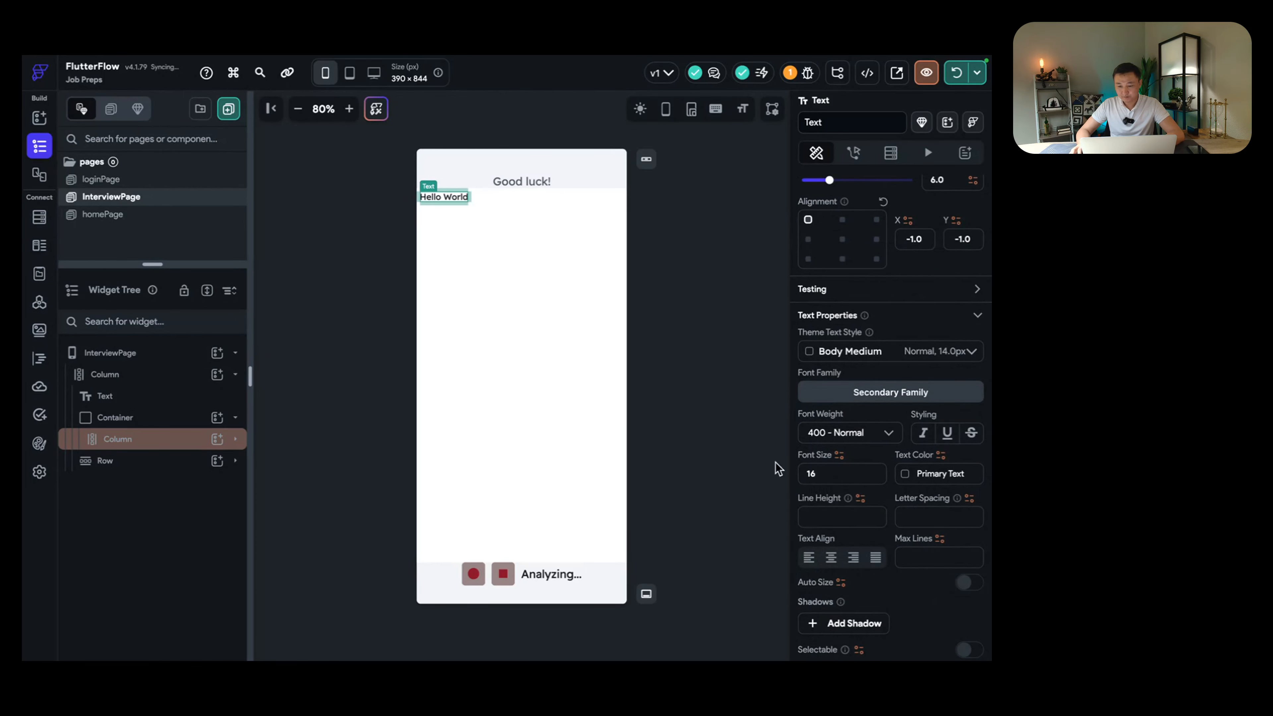
click(512, 315)
click(460, 194)
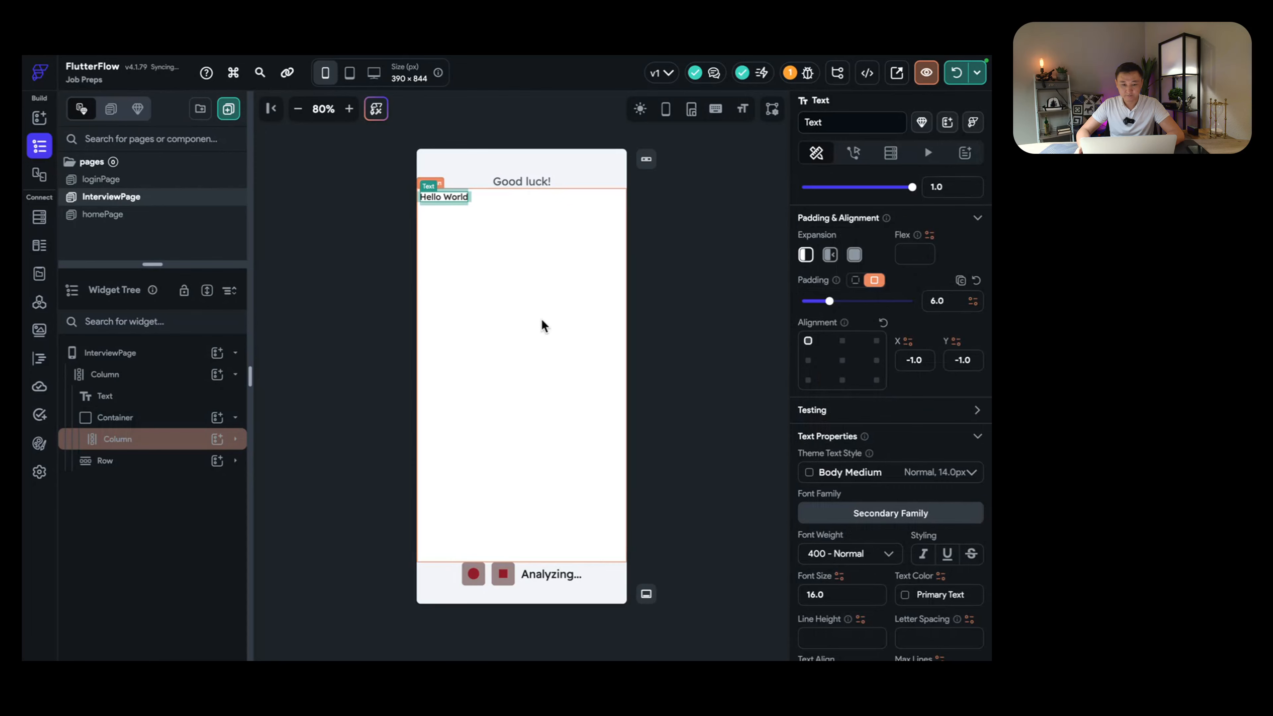
click(547, 299)
click(449, 197)
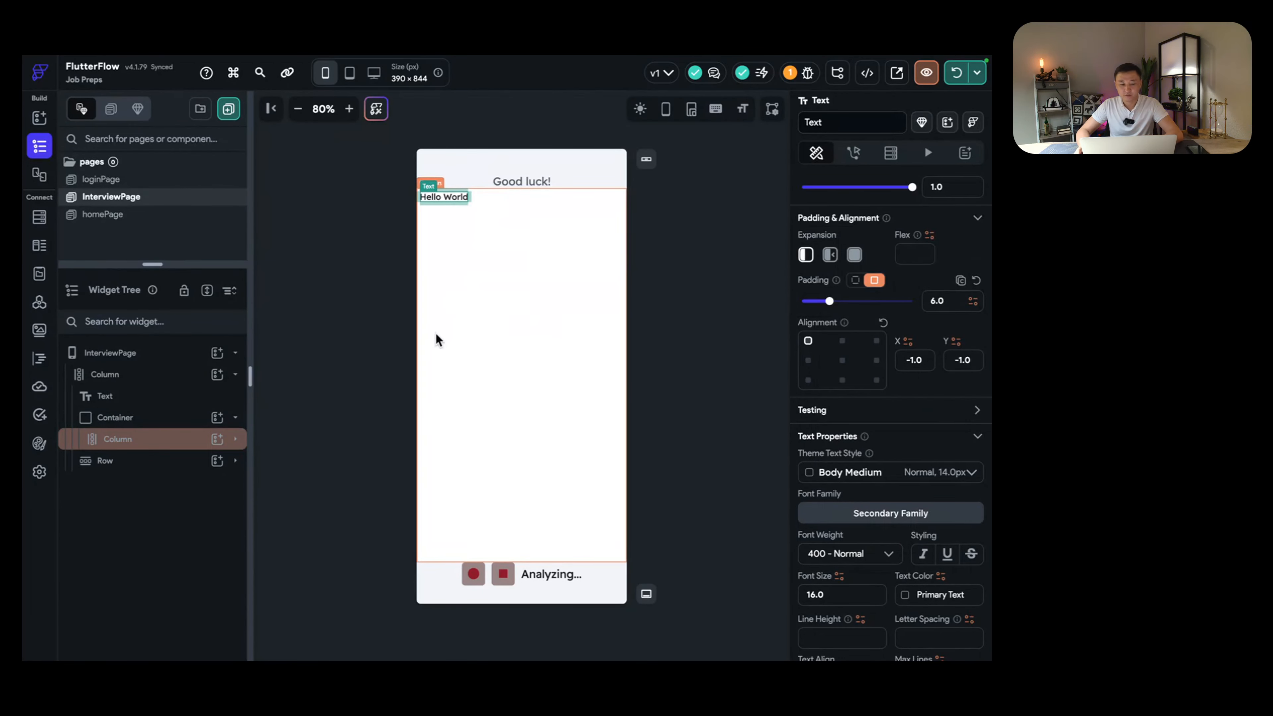
click(172, 441)
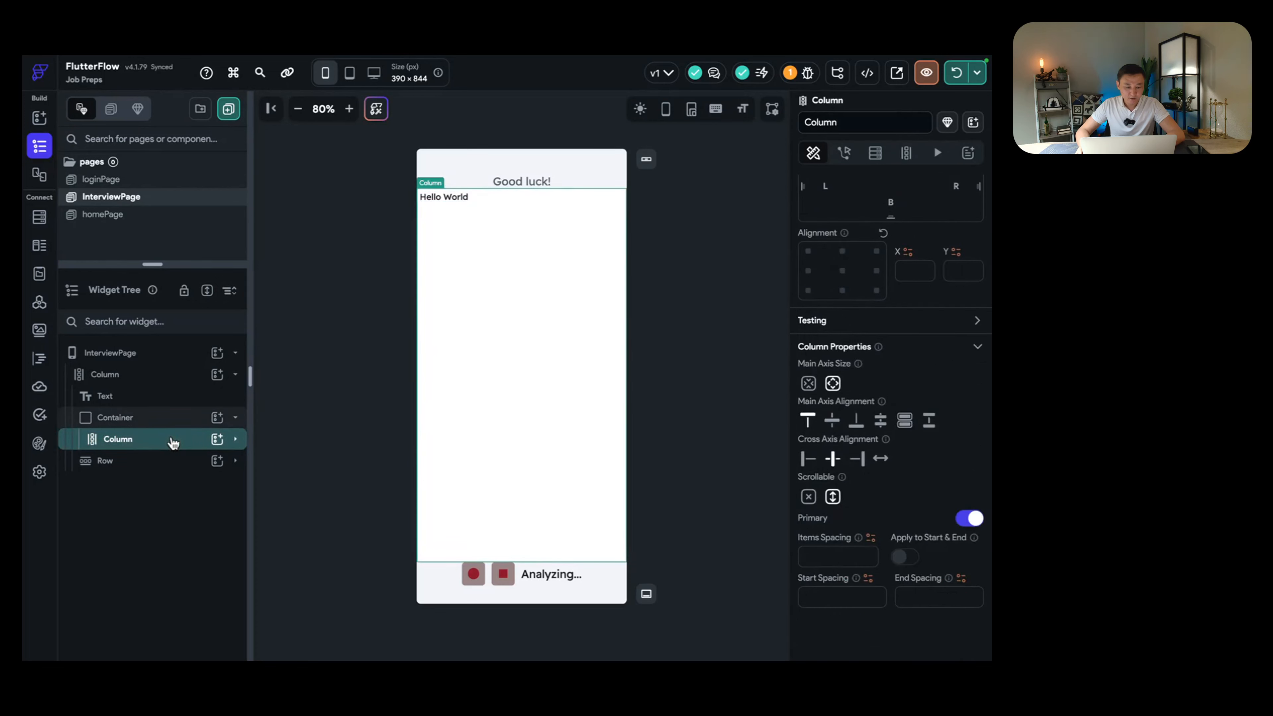
click(165, 461)
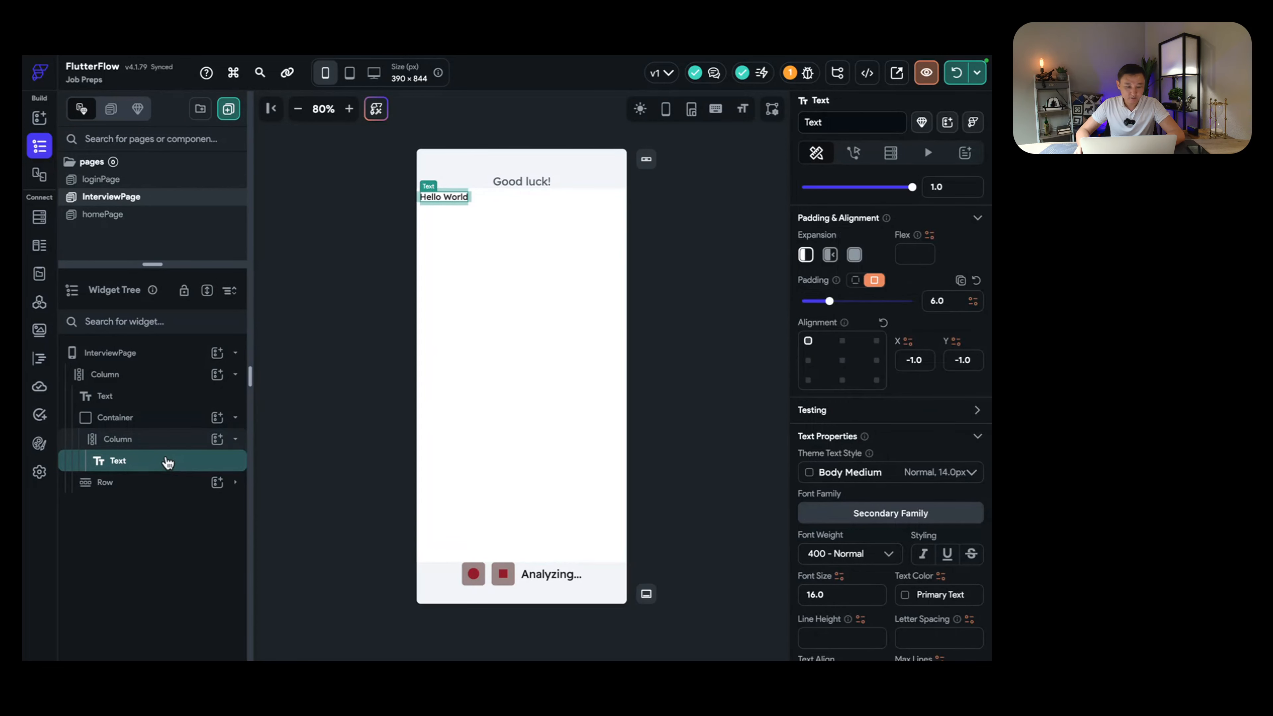
right_click(145, 465)
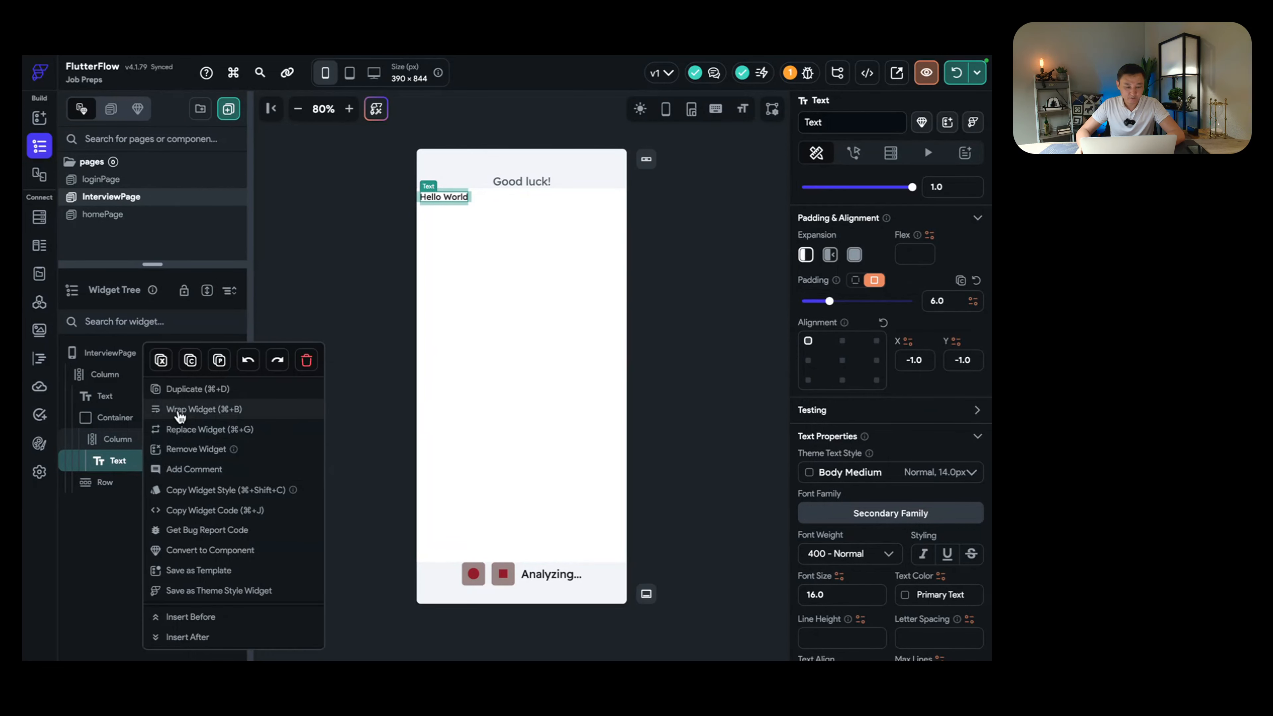
click(125, 495)
click(139, 440)
click(137, 461)
click(137, 444)
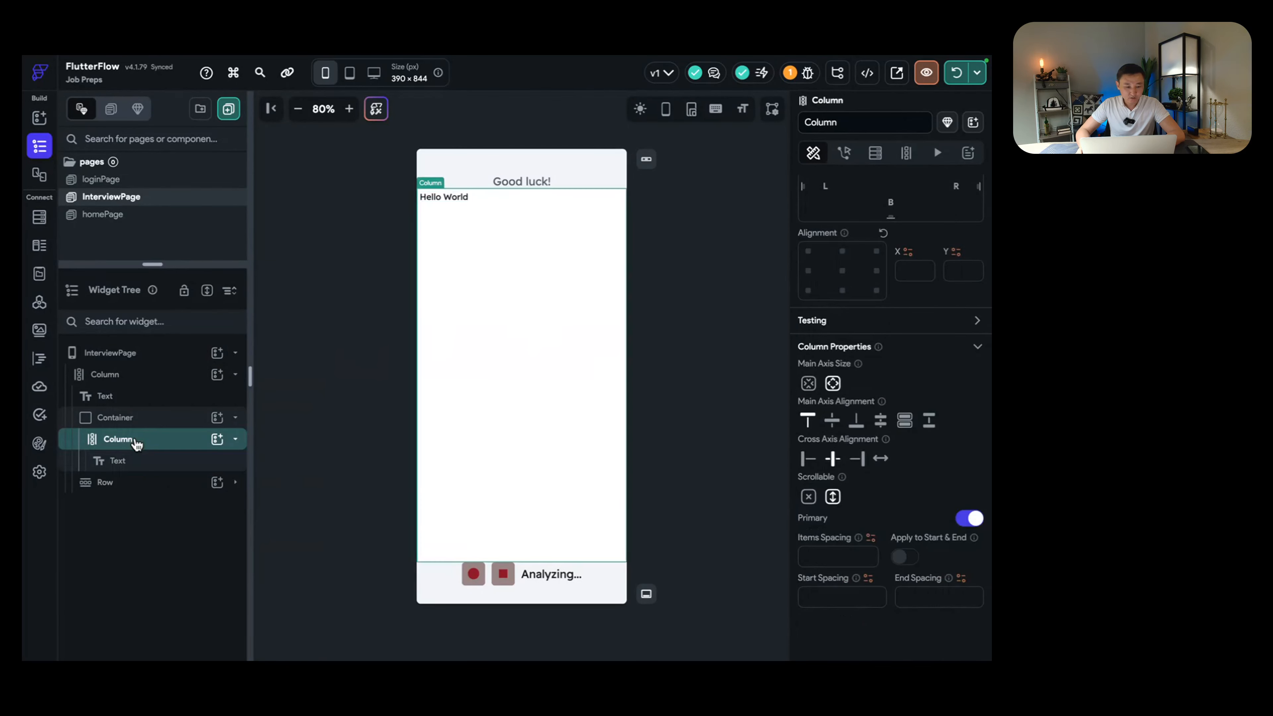
click(136, 444)
click(136, 443)
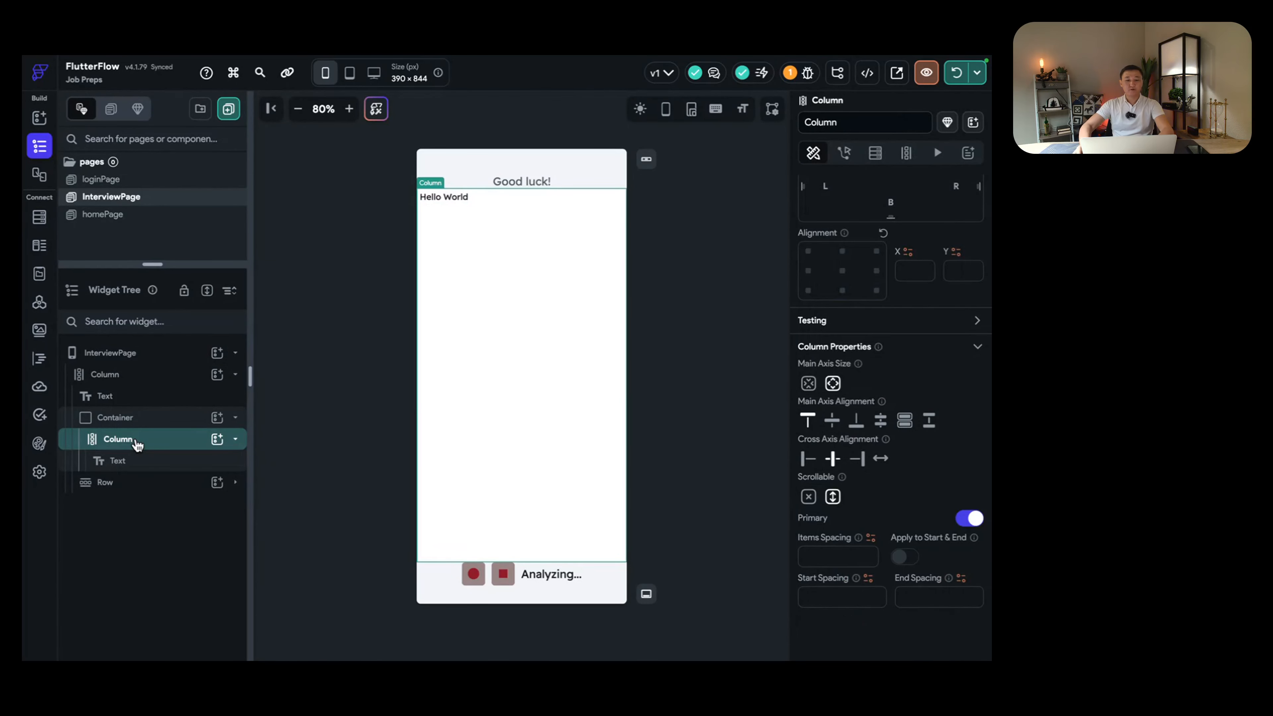
click(453, 196)
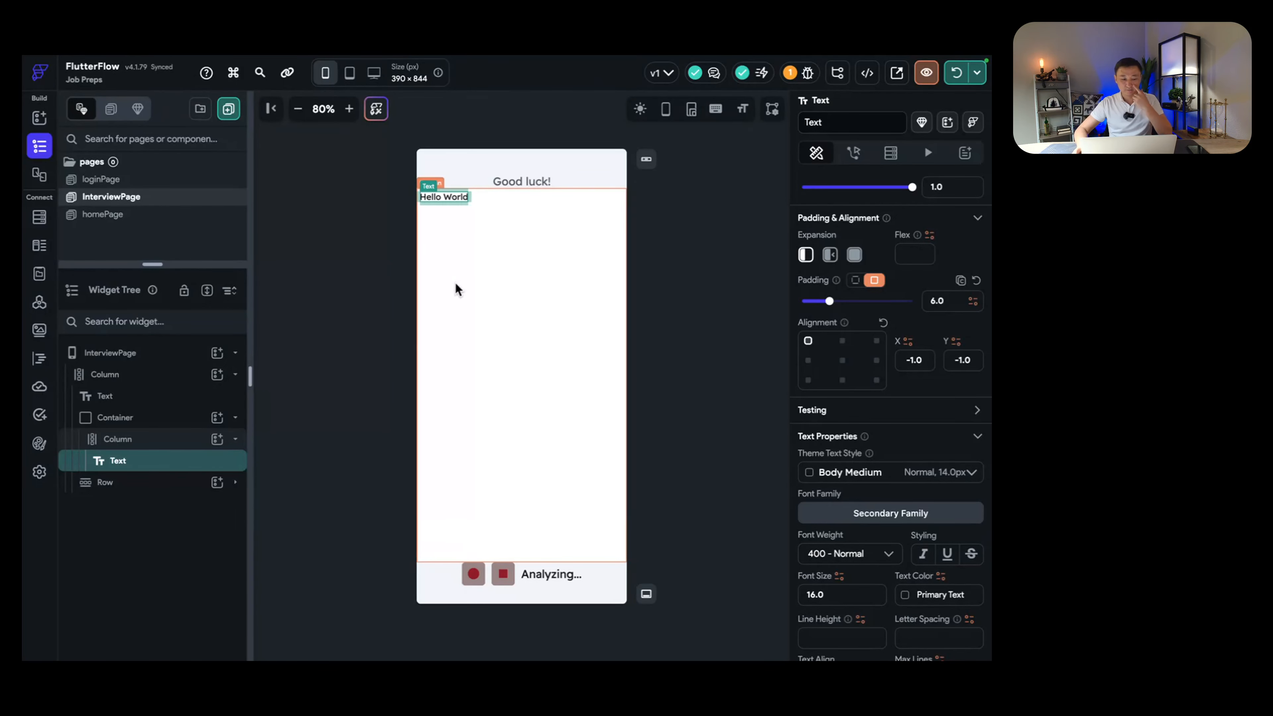
click(141, 445)
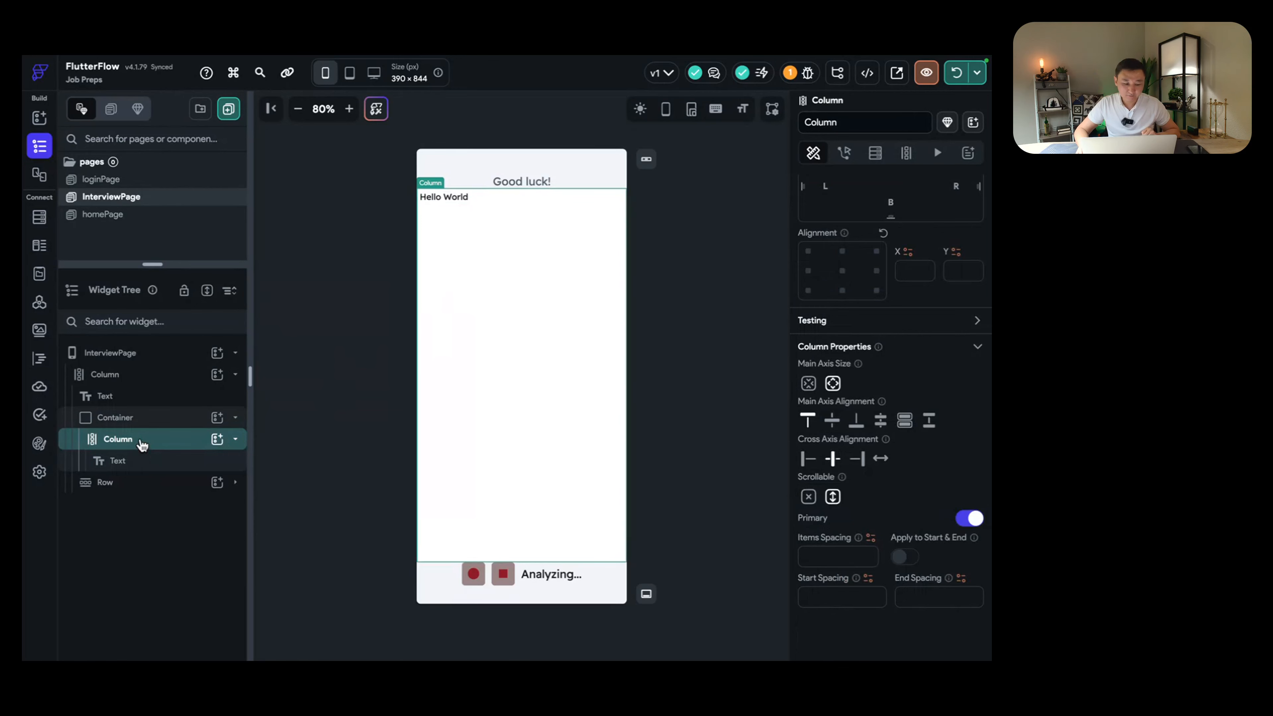
double_click(141, 444)
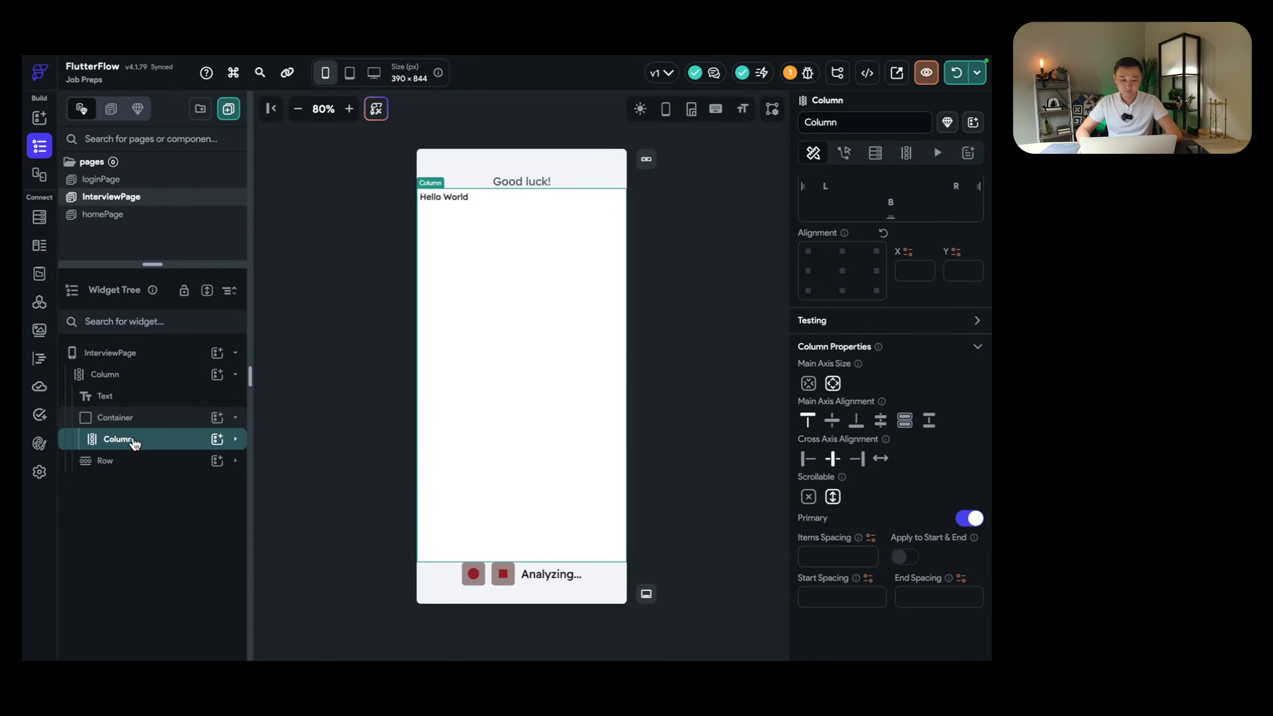
click(904, 156)
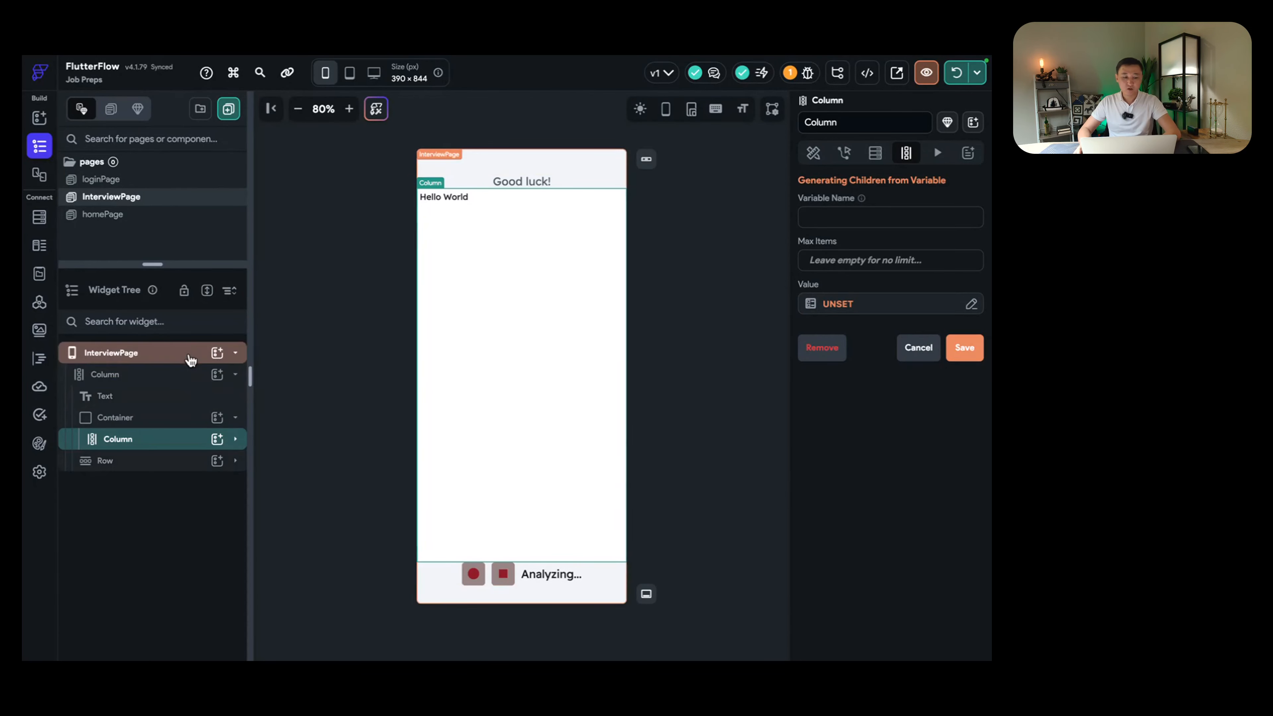
click(177, 359)
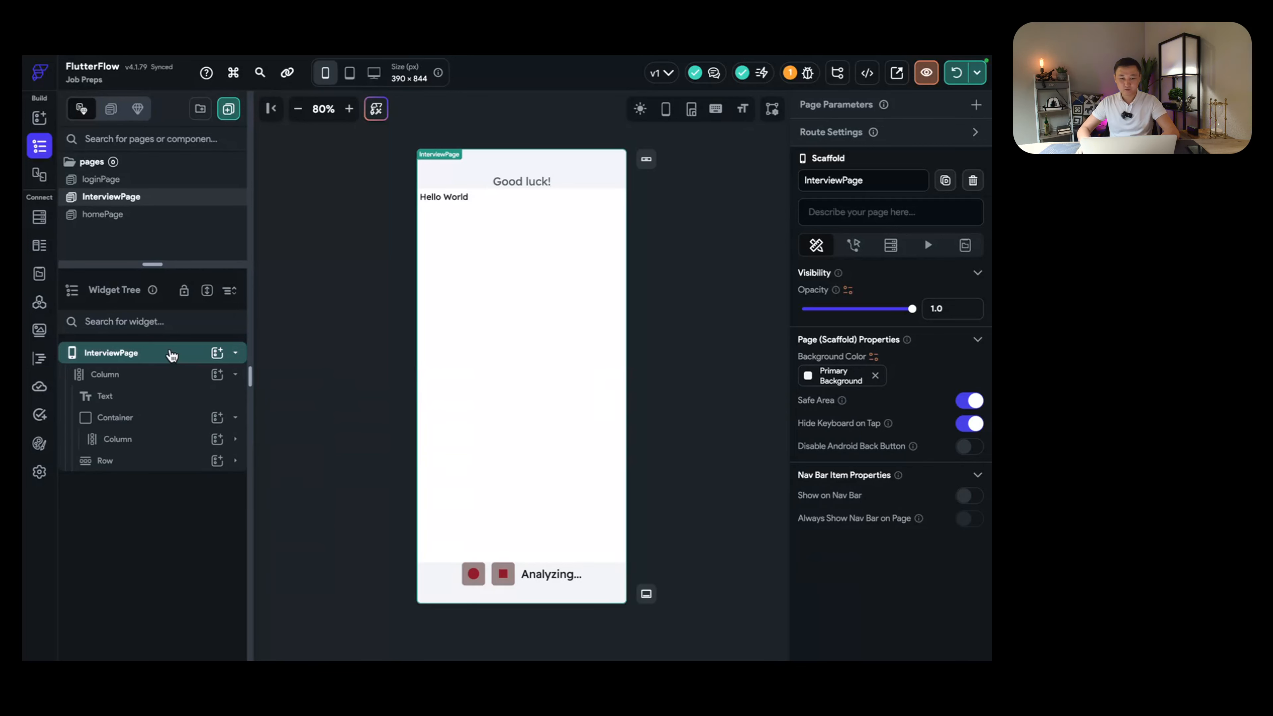
Step: Add a page state field named 'messages' with type String, marked as a list
click(112, 360)
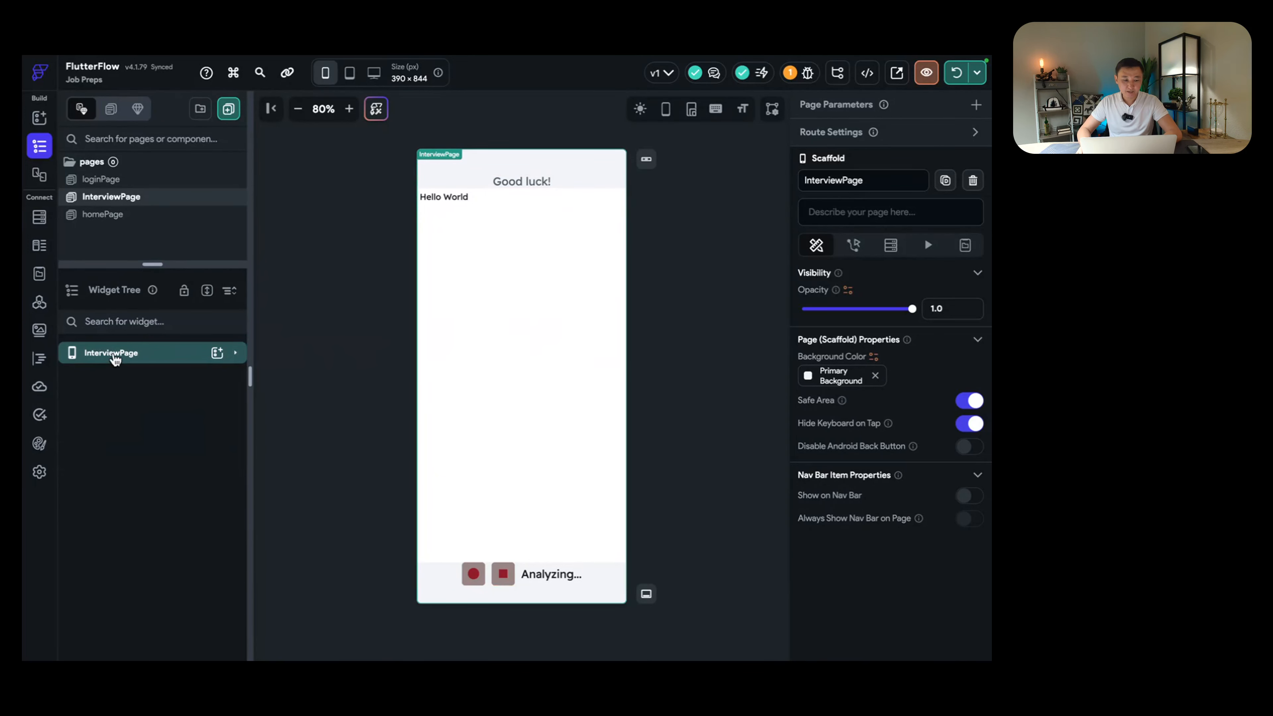
click(113, 360)
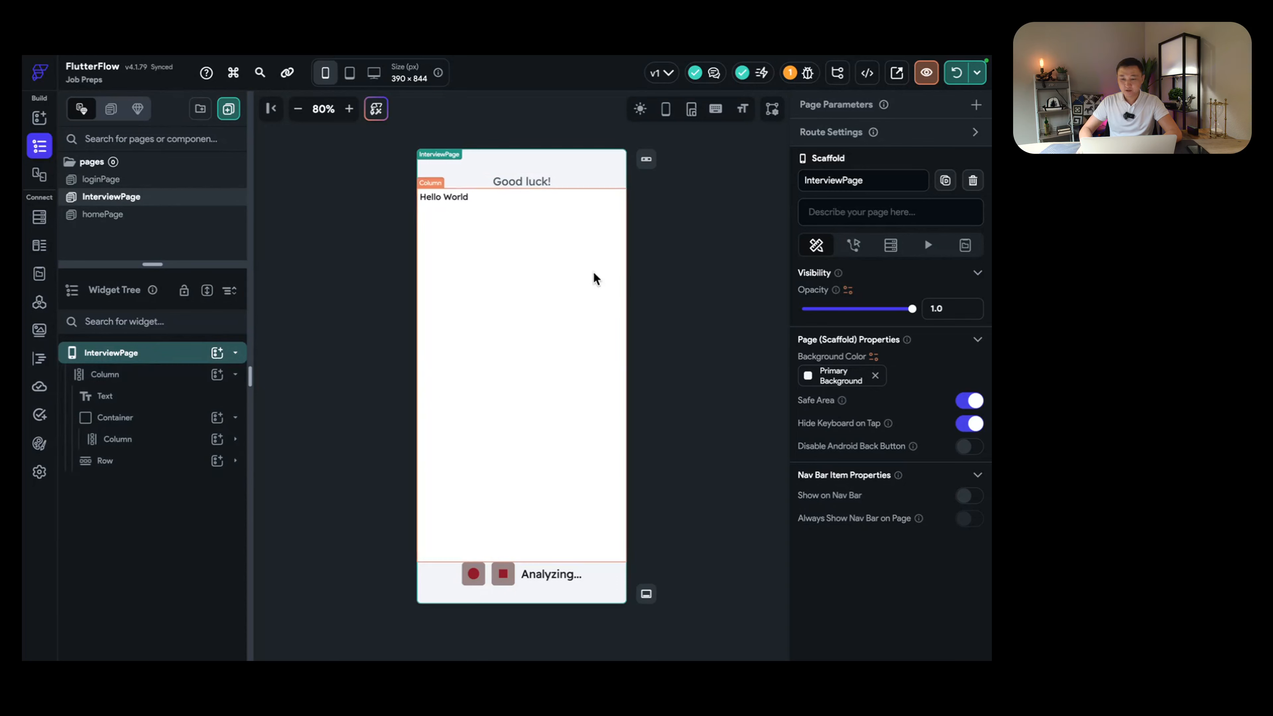
click(964, 247)
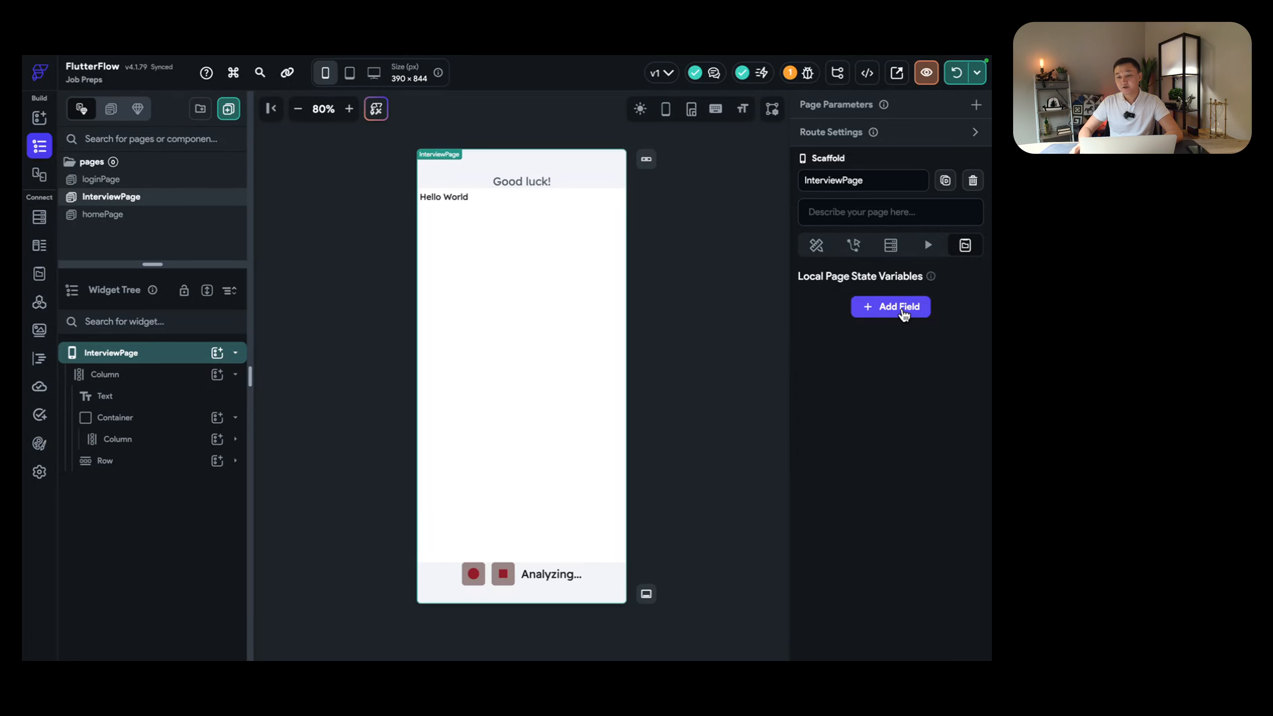
click(902, 311)
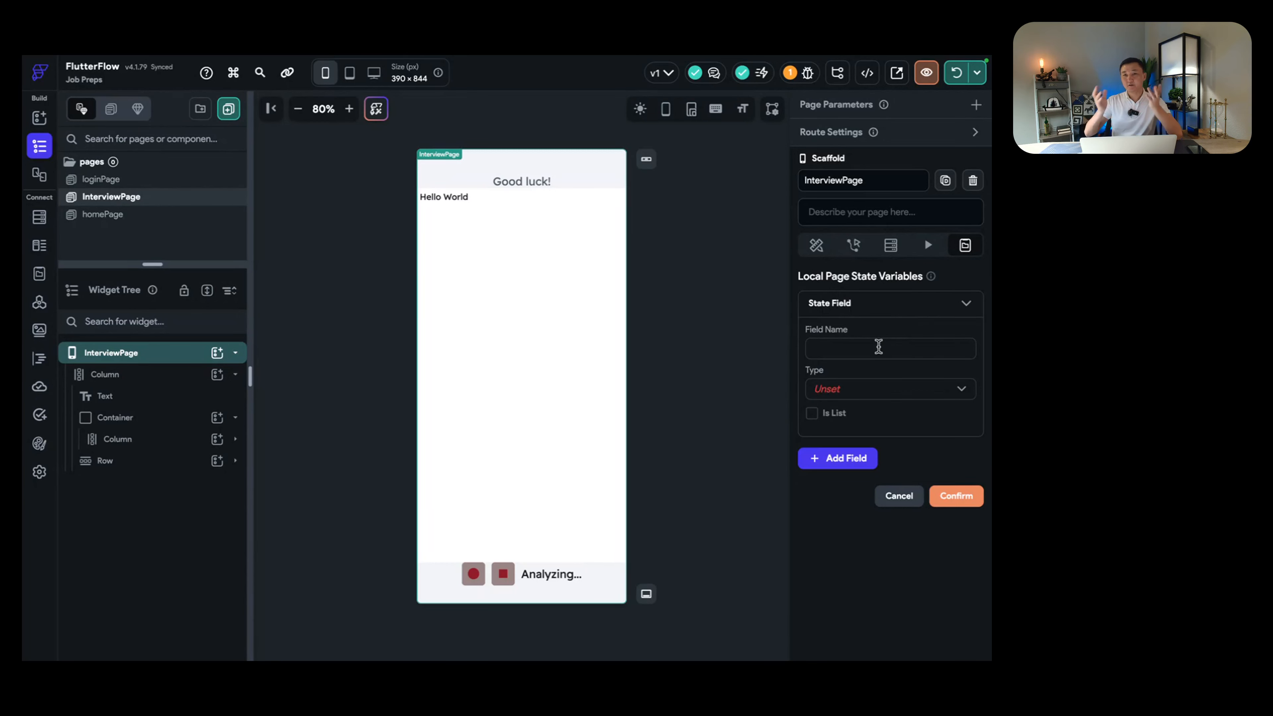
click(879, 346)
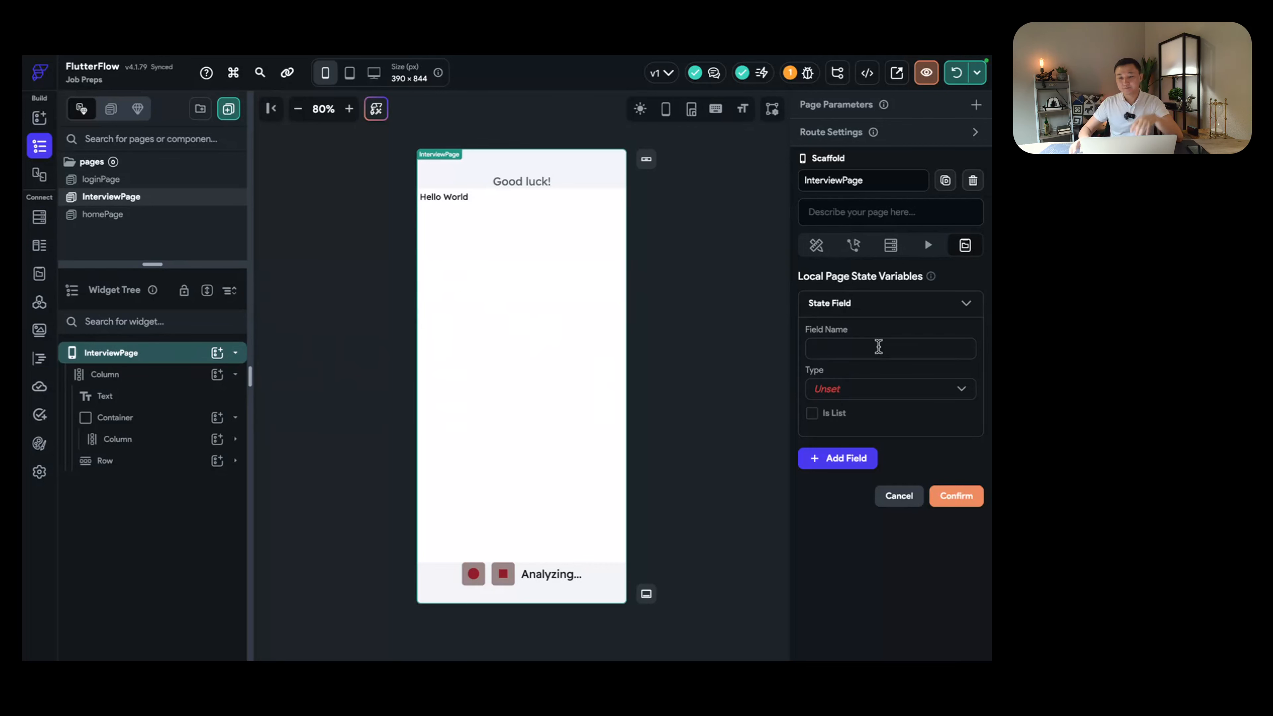
text(messages)
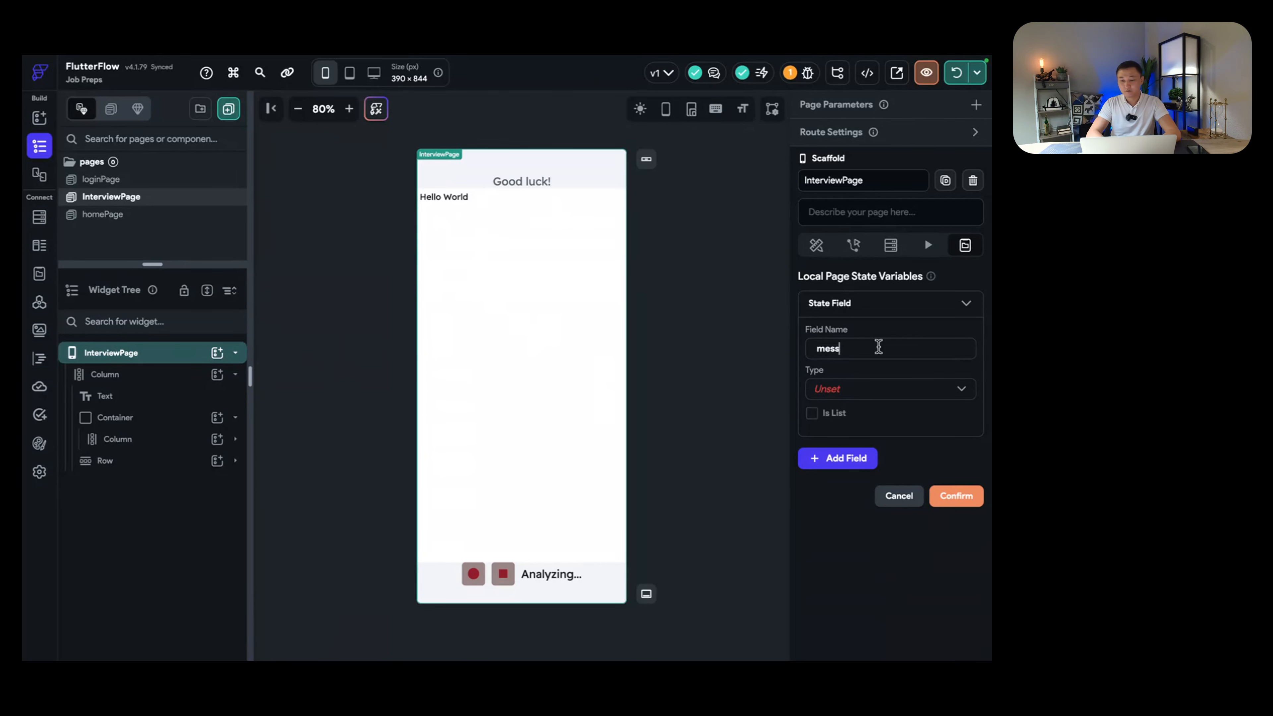
click(900, 384)
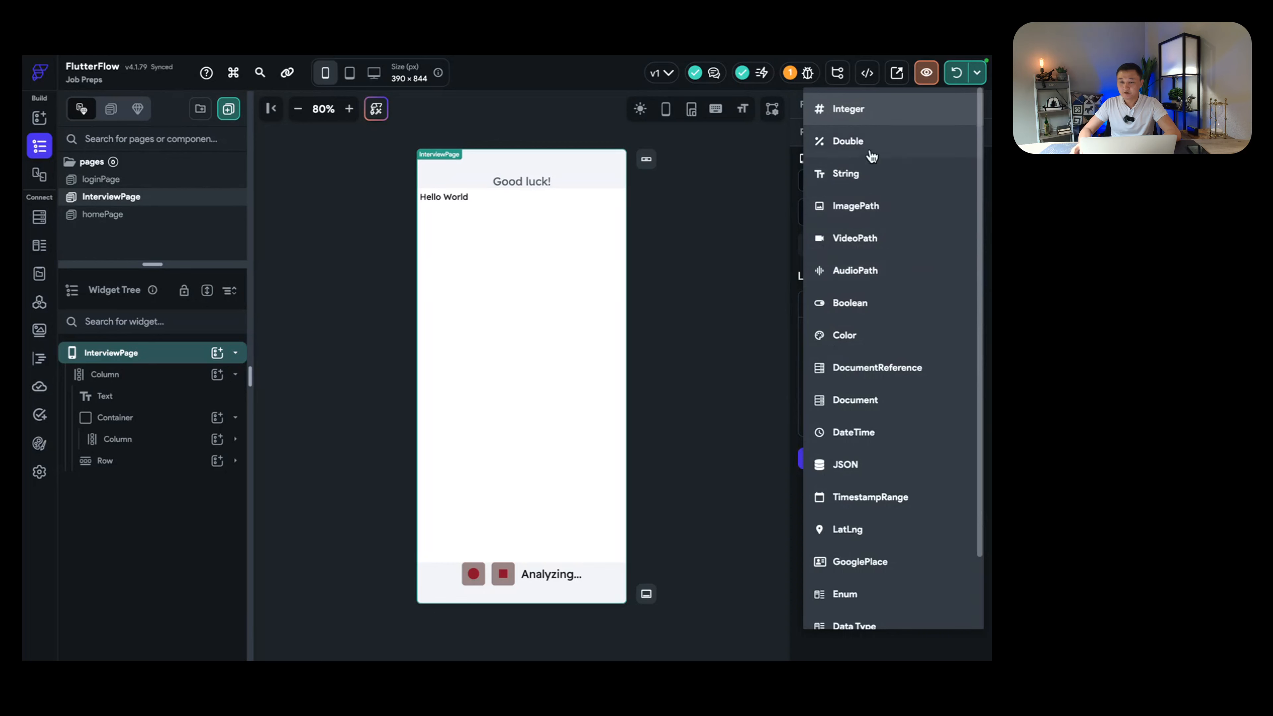
click(872, 175)
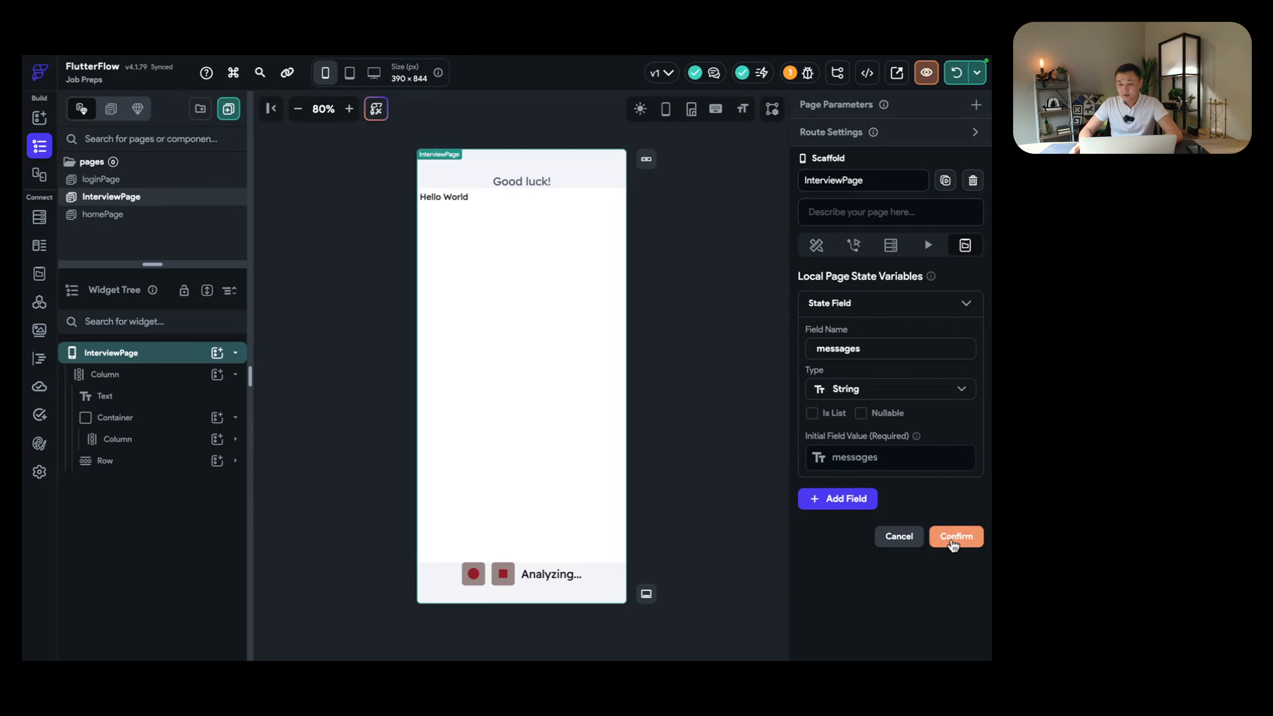
click(955, 536)
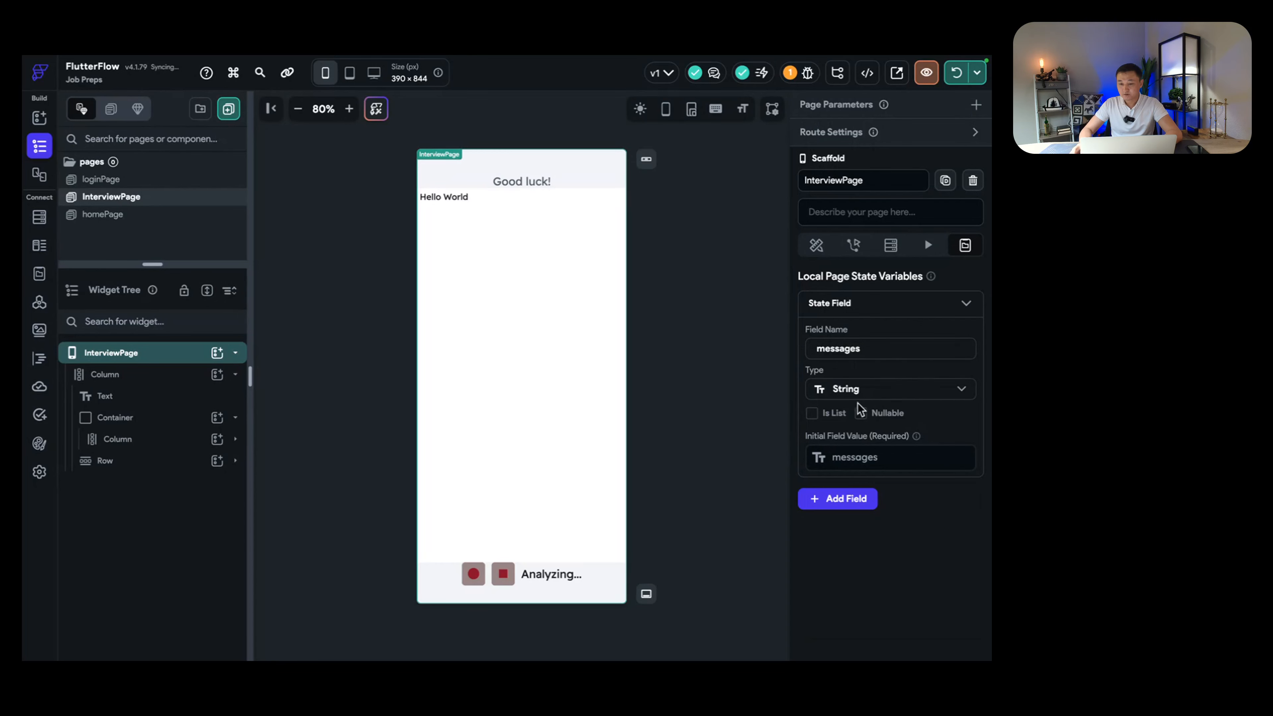
click(827, 414)
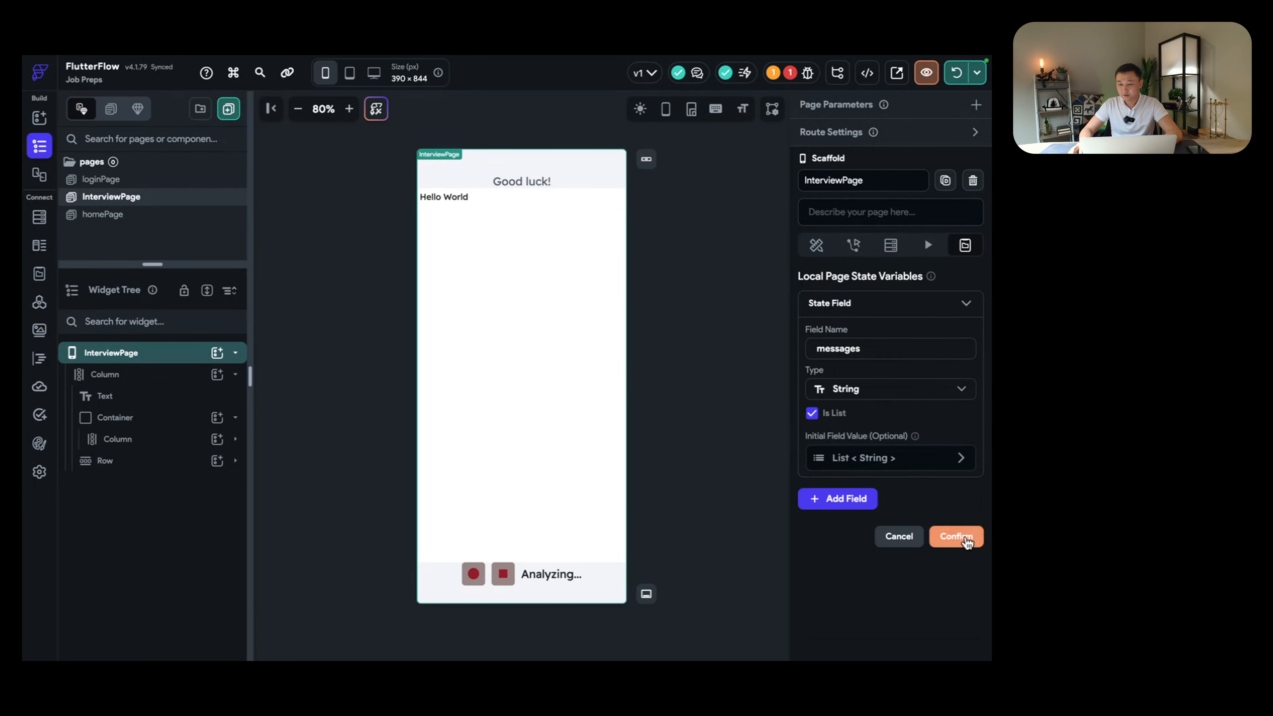
click(956, 536)
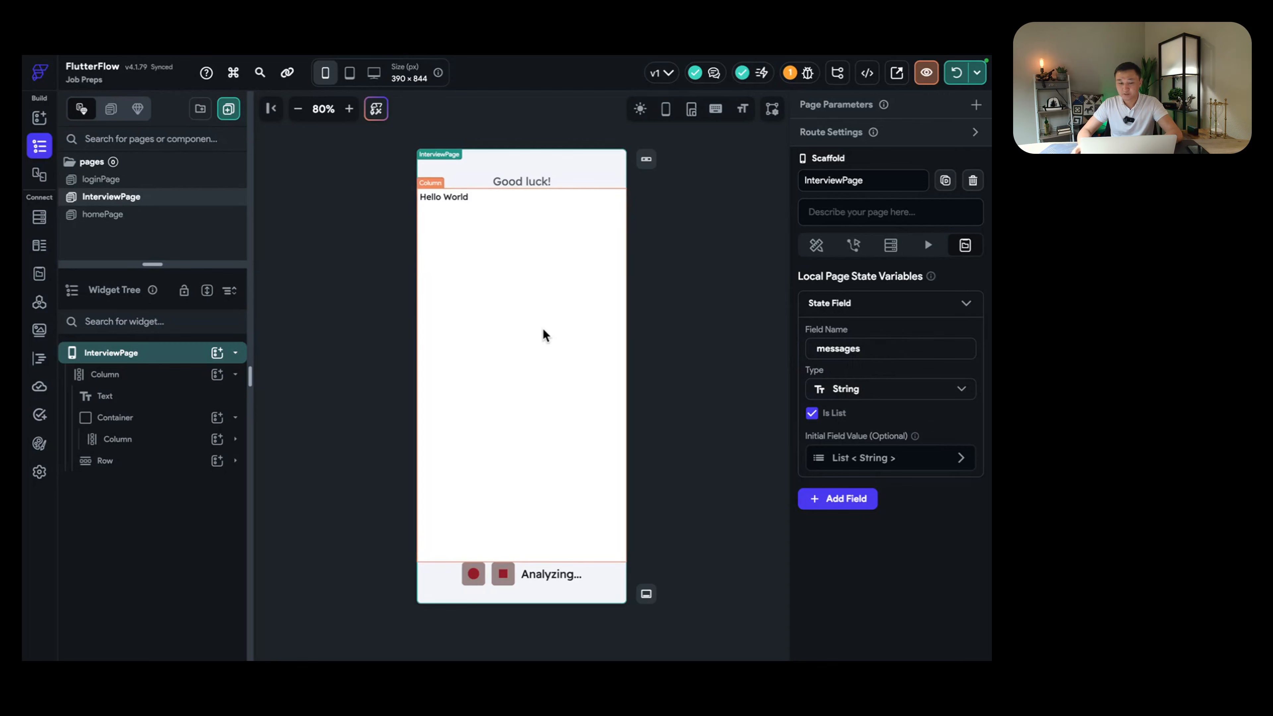
Step: Select the inner Column and name its generated child variable 'eachMessage'
click(451, 197)
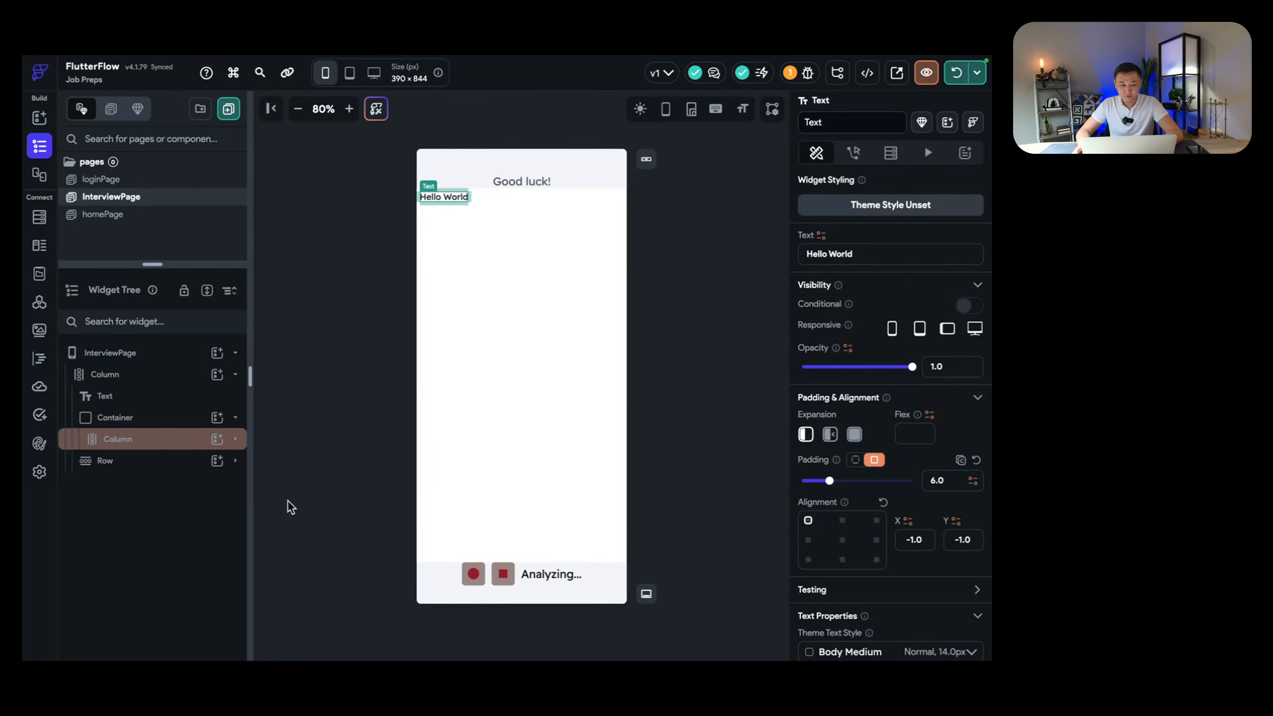
click(153, 441)
click(153, 442)
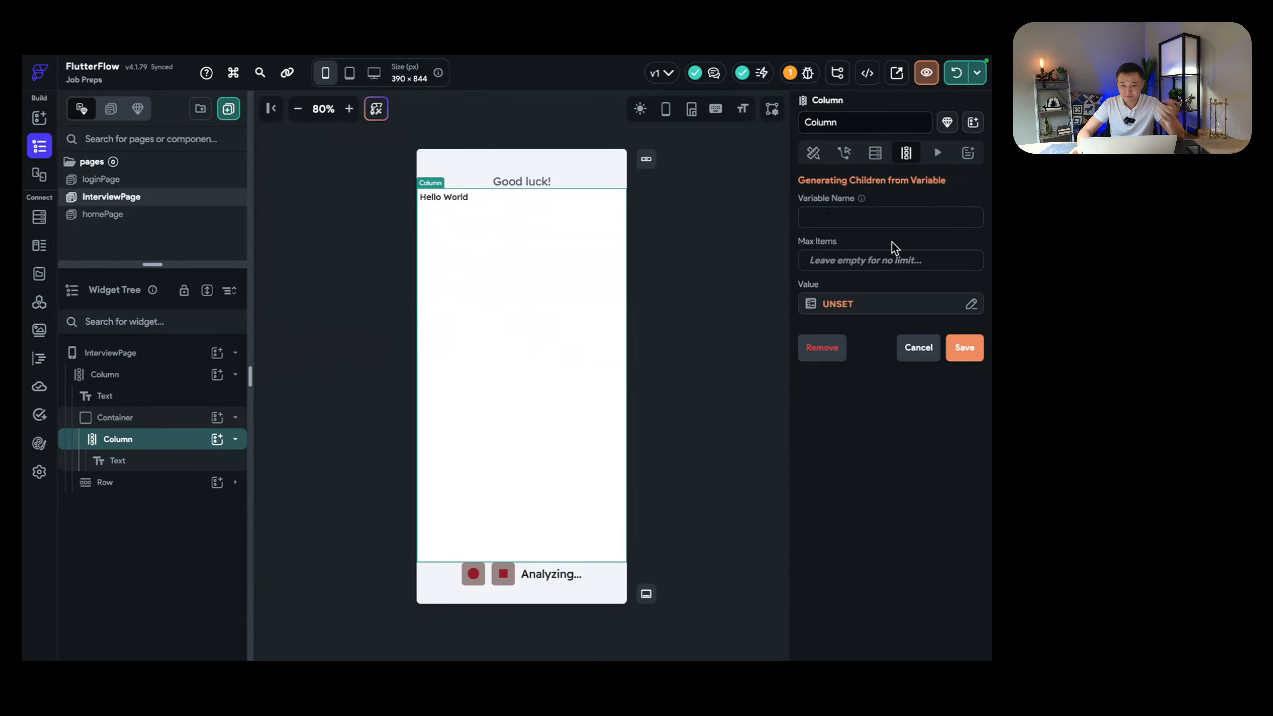
click(852, 218)
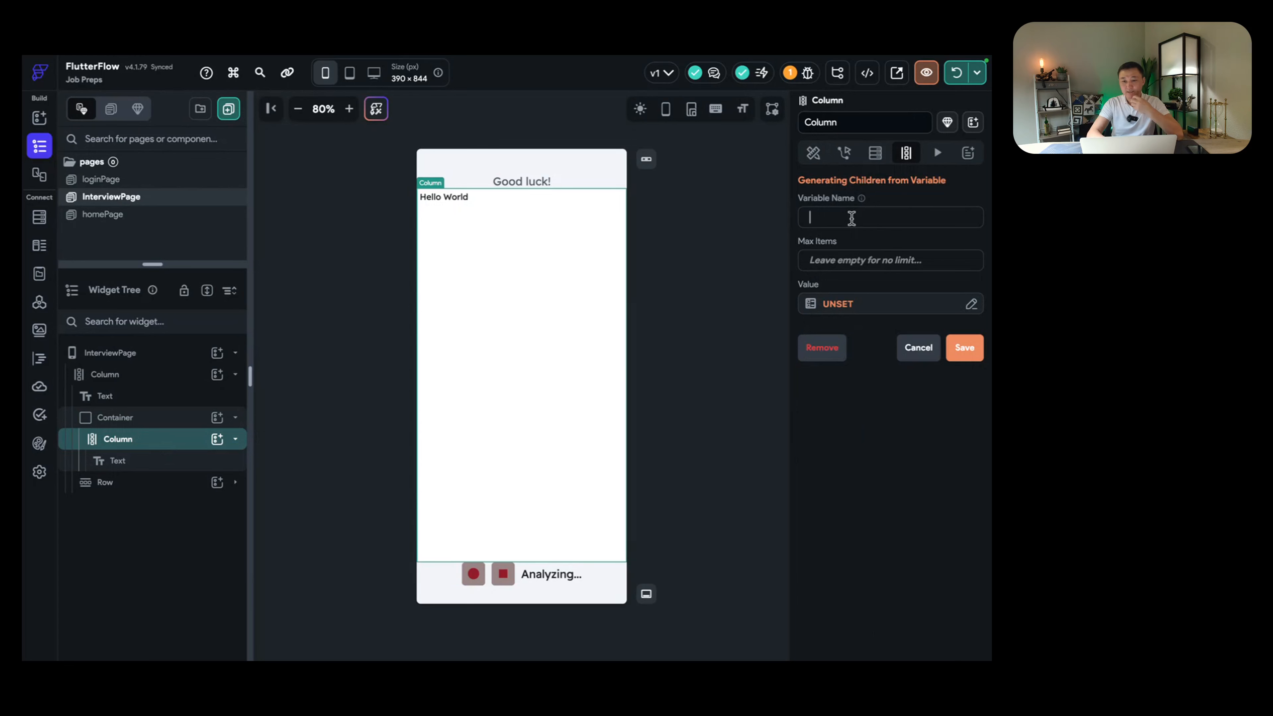
text(eachMessage)
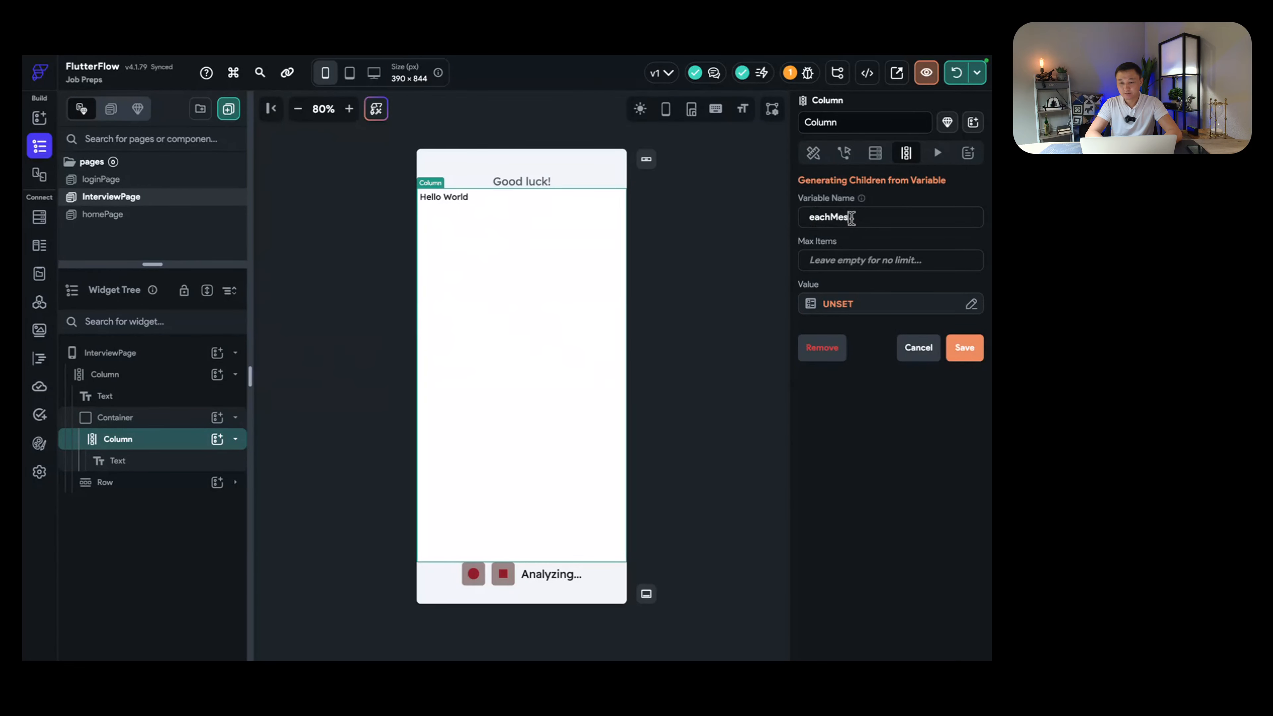
Step: Set the generated children's source to the messages page state list and save
click(897, 305)
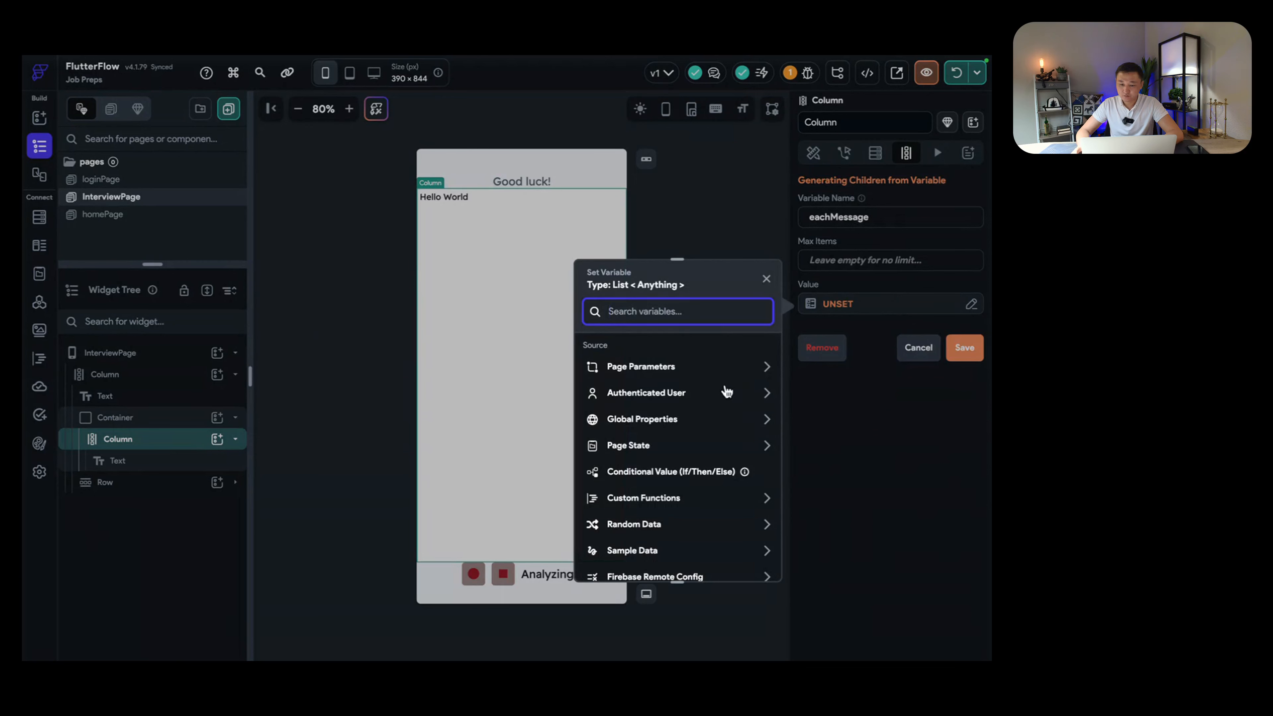
click(720, 452)
scroll(673, 450, down, 1)
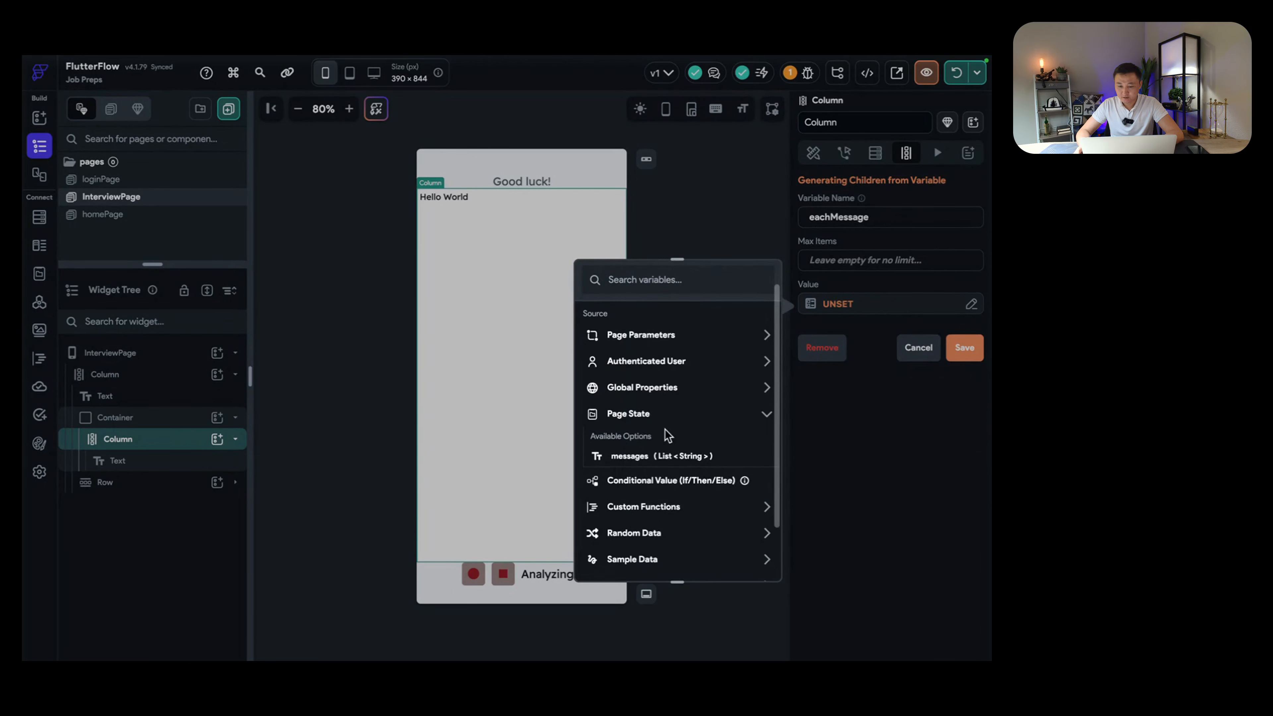
click(656, 457)
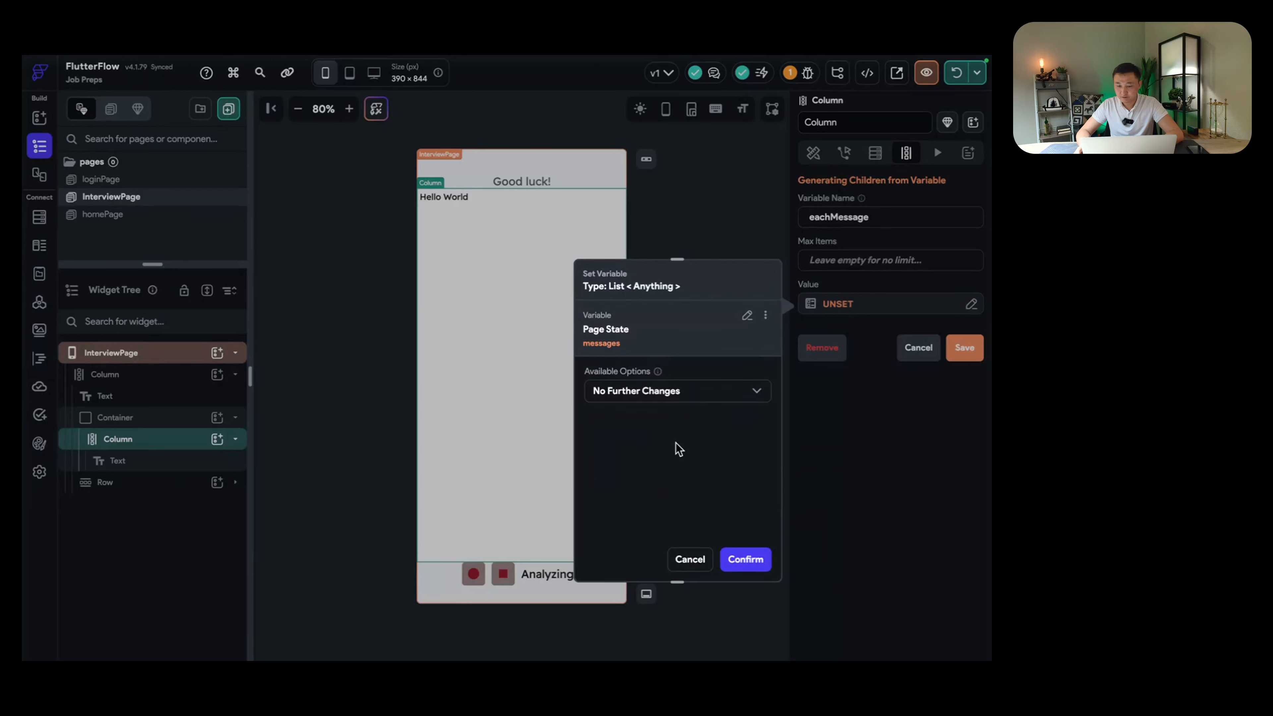
click(683, 394)
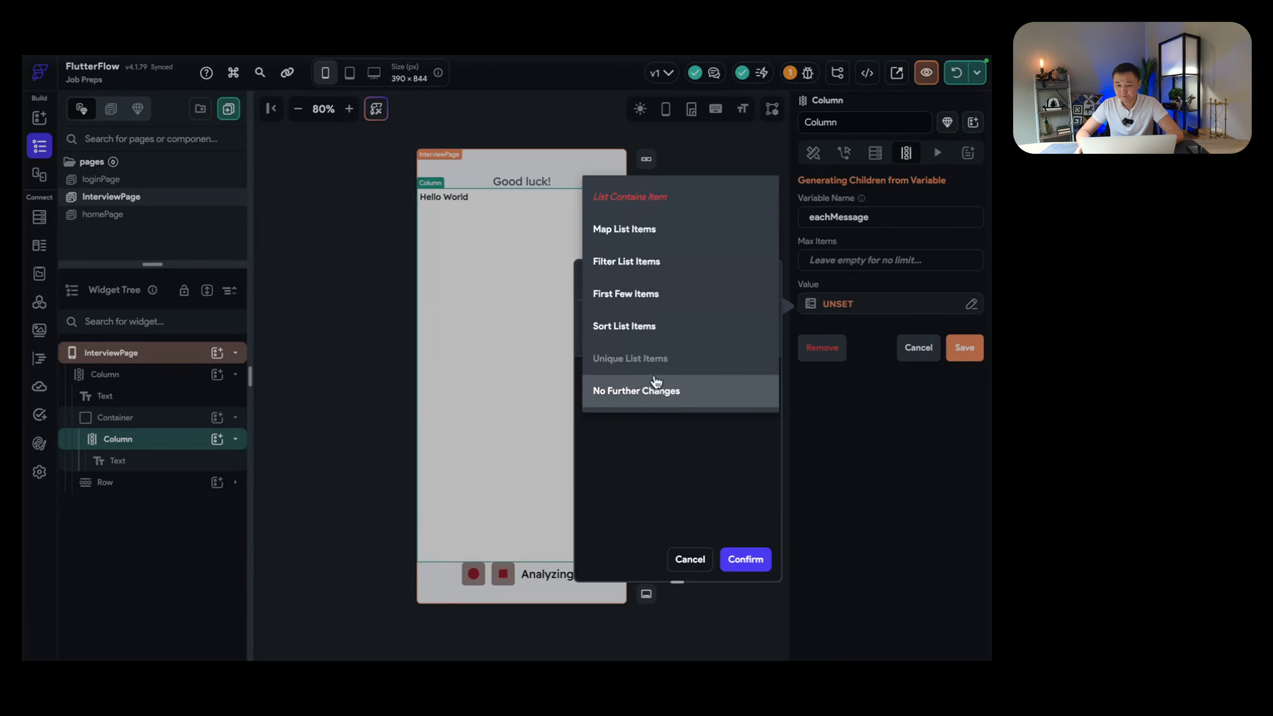
click(624, 229)
click(746, 559)
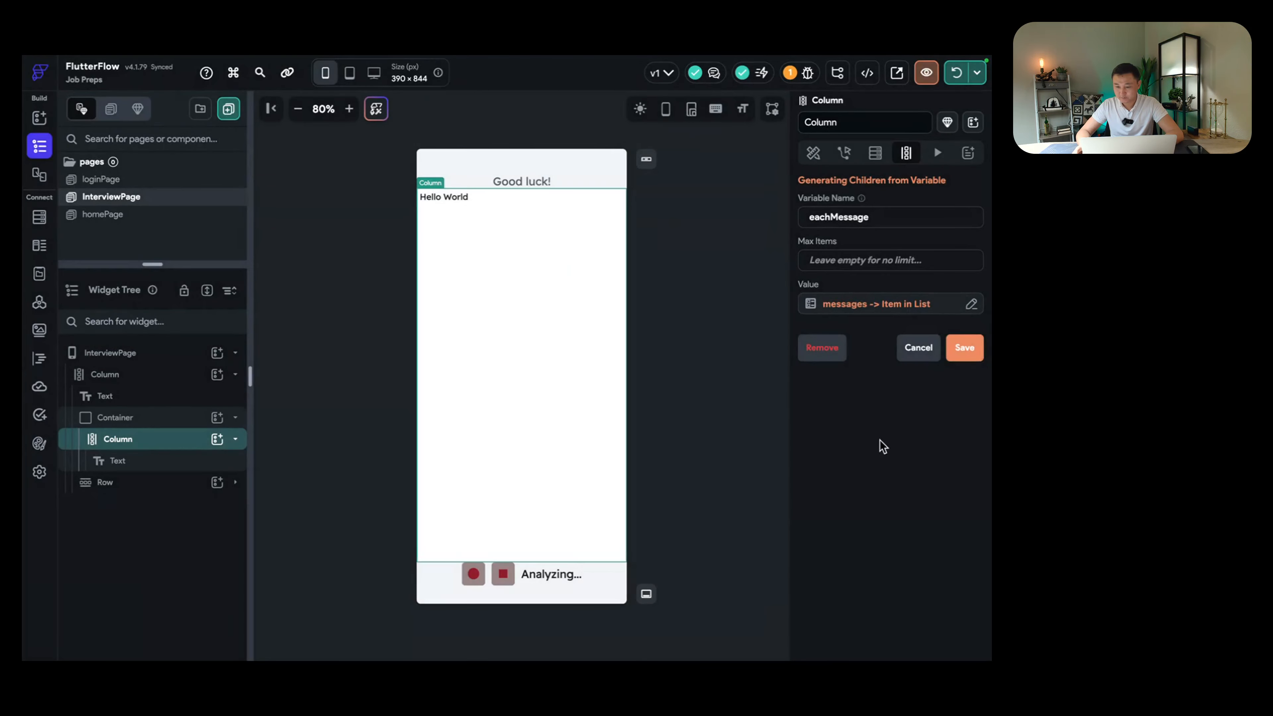
click(964, 348)
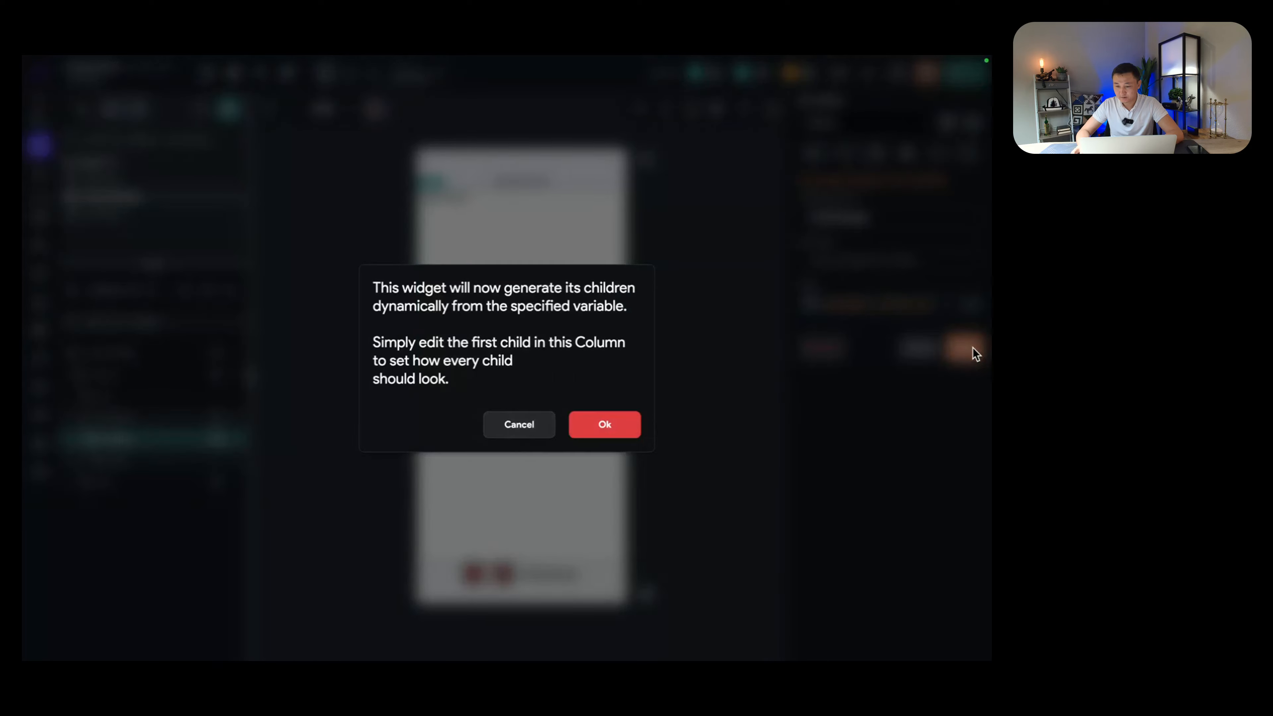
click(612, 427)
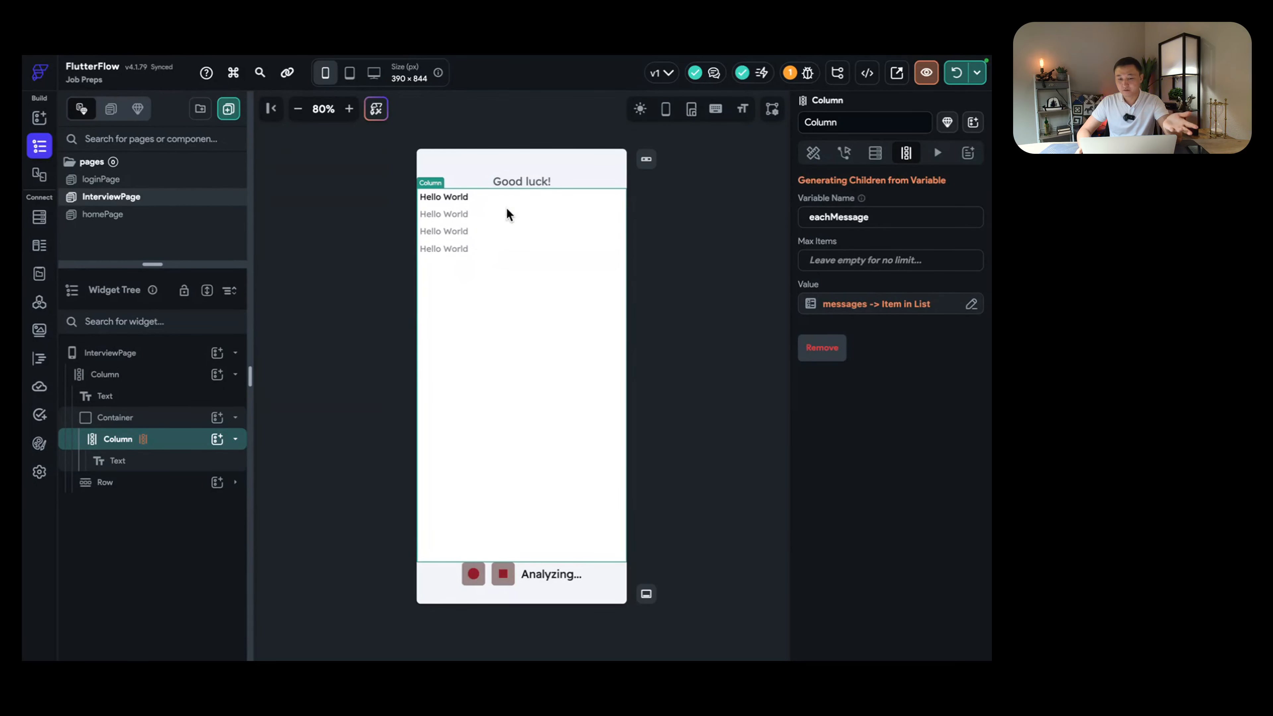
Step: Bind the message text's content to eachMessage Item instead of Hello World
click(462, 197)
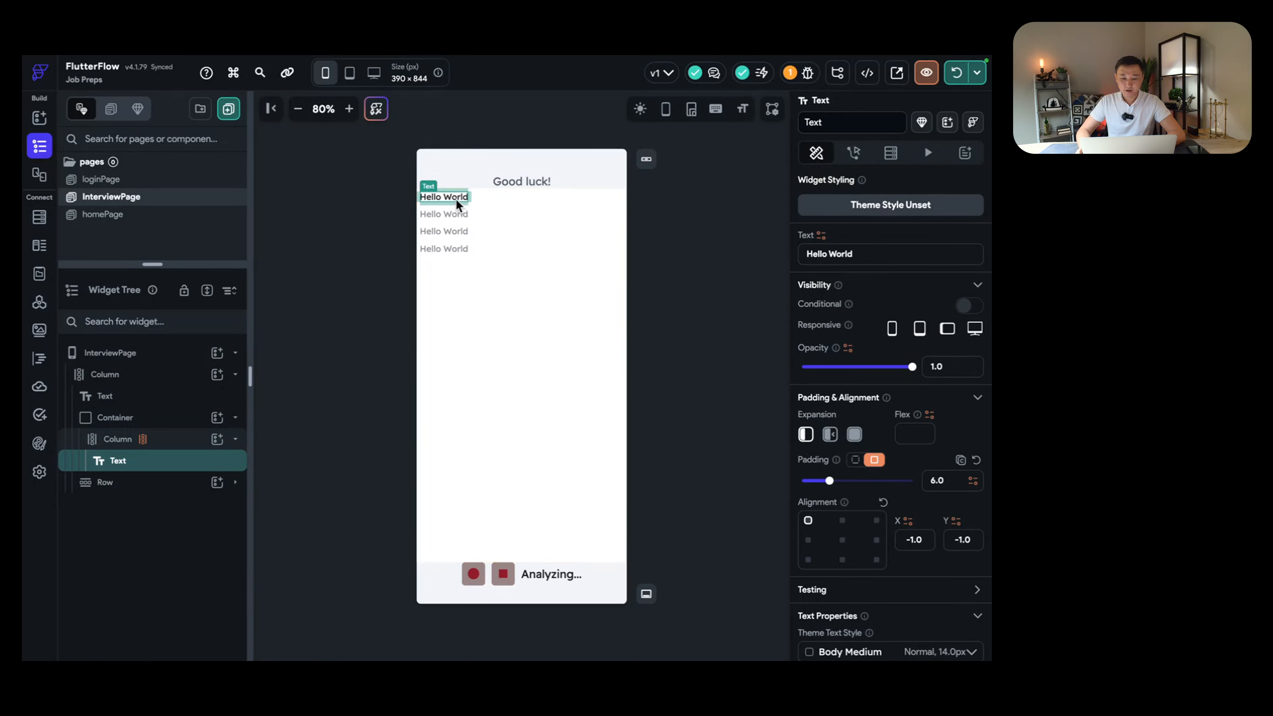
click(850, 252)
triple_click(843, 253)
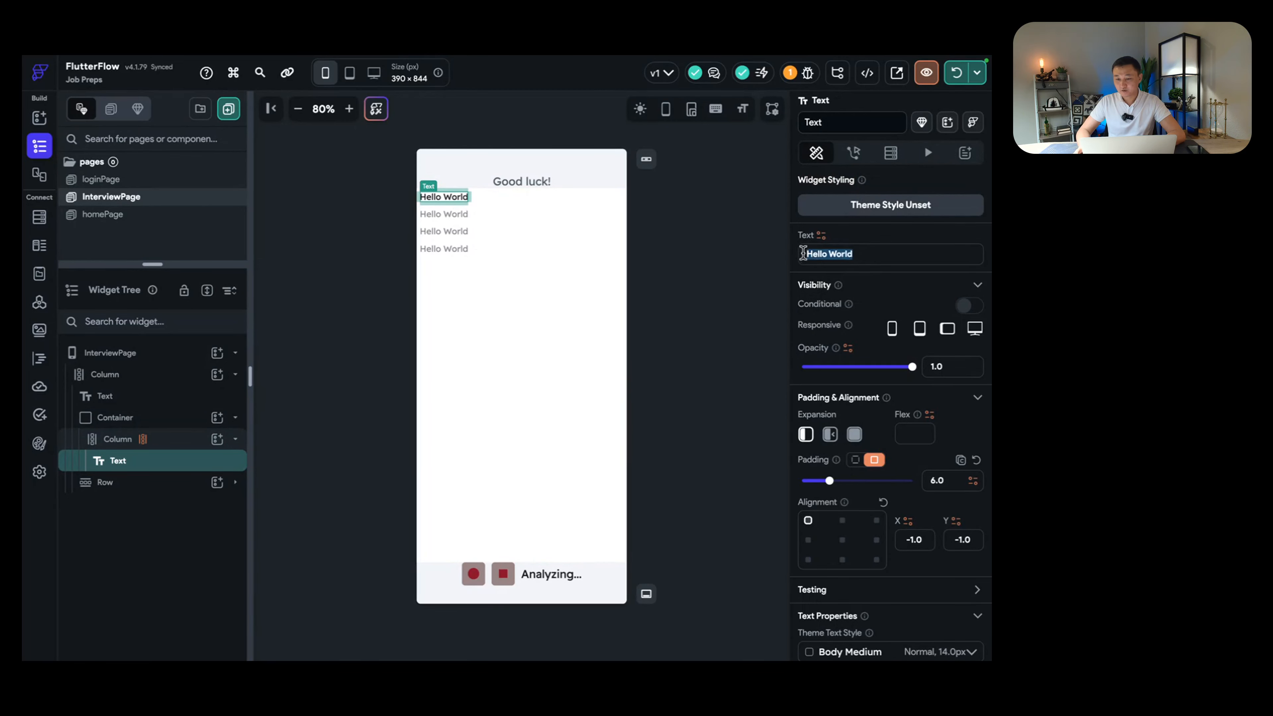
click(821, 236)
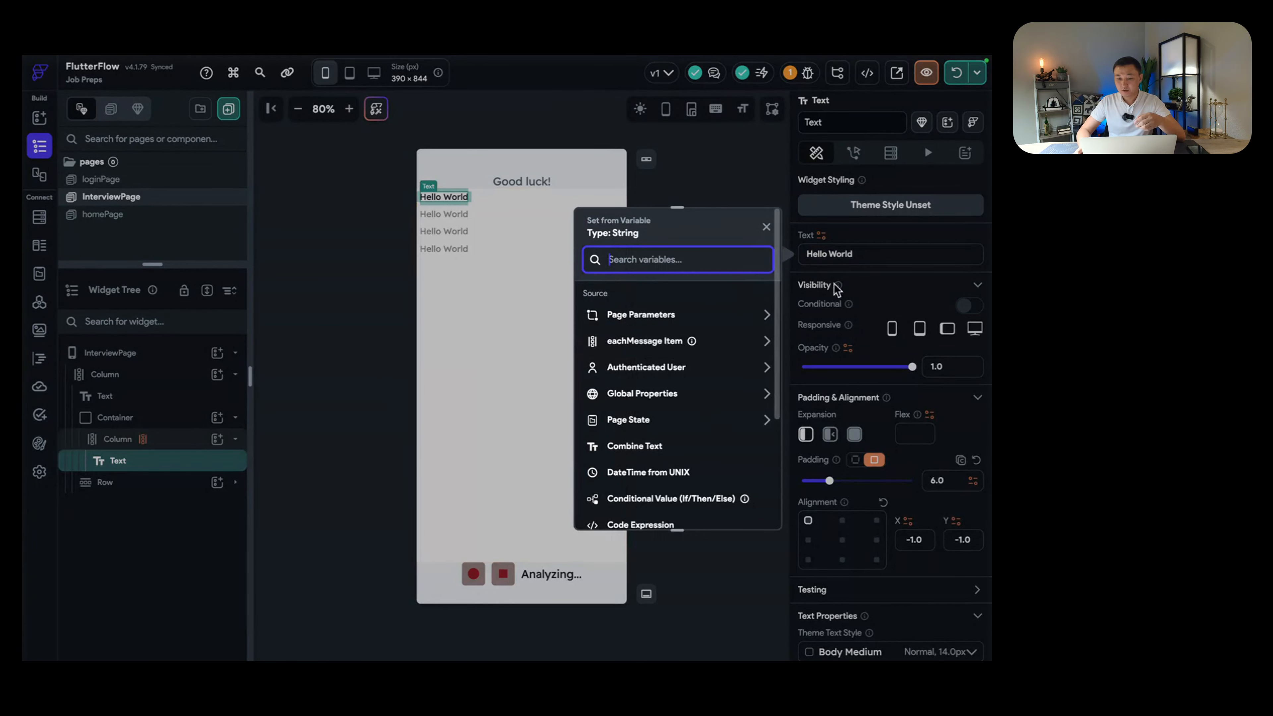
click(645, 342)
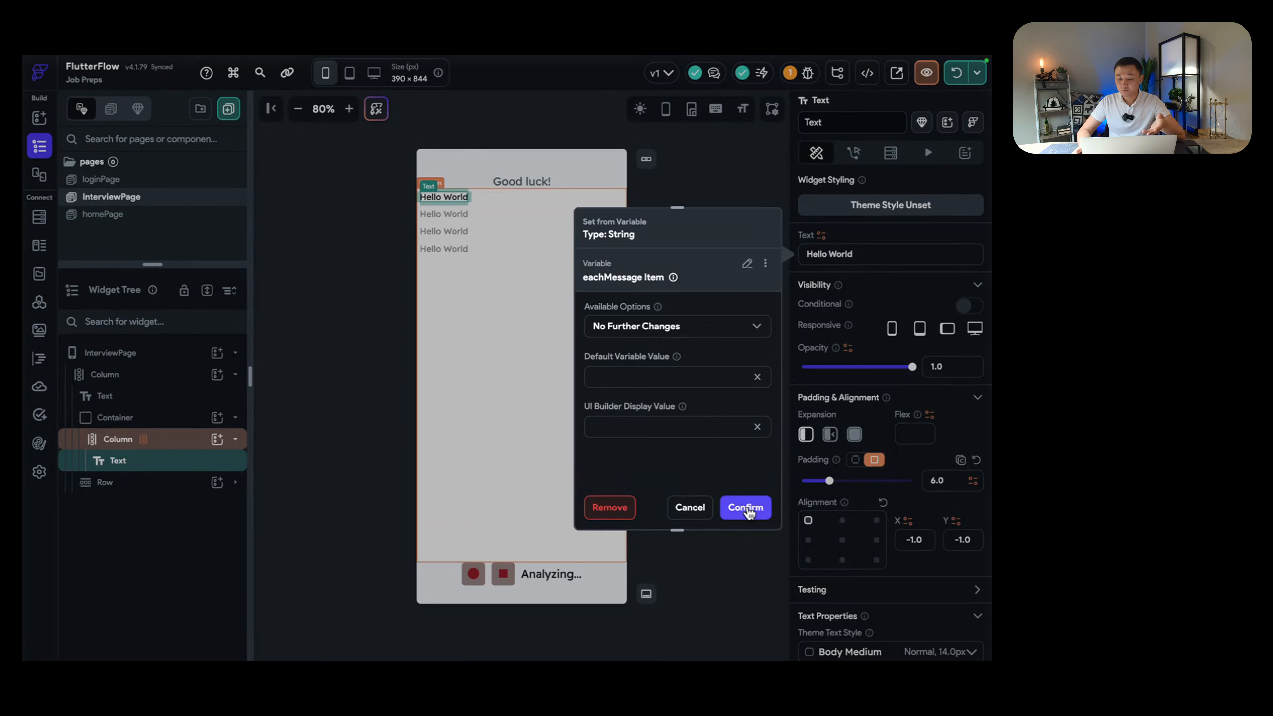
click(745, 507)
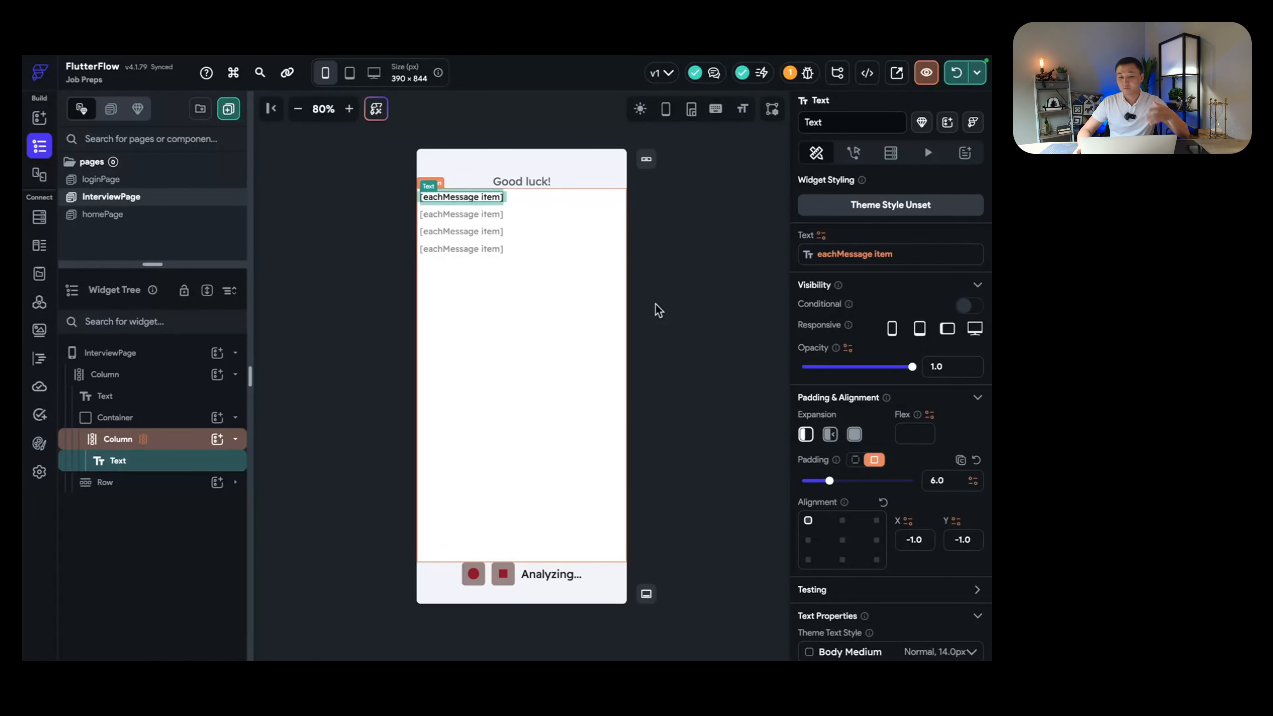
Step: Verify the Column generates its children from messages and recheck the message text
click(507, 292)
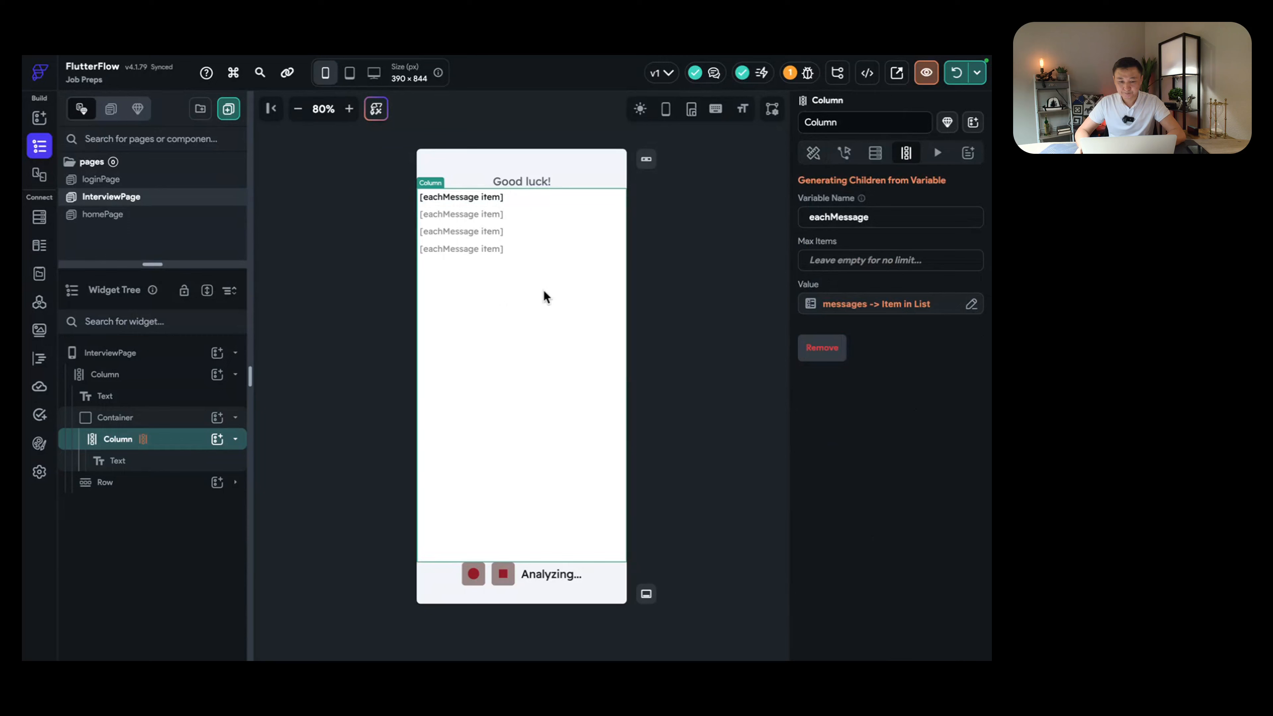
click(486, 197)
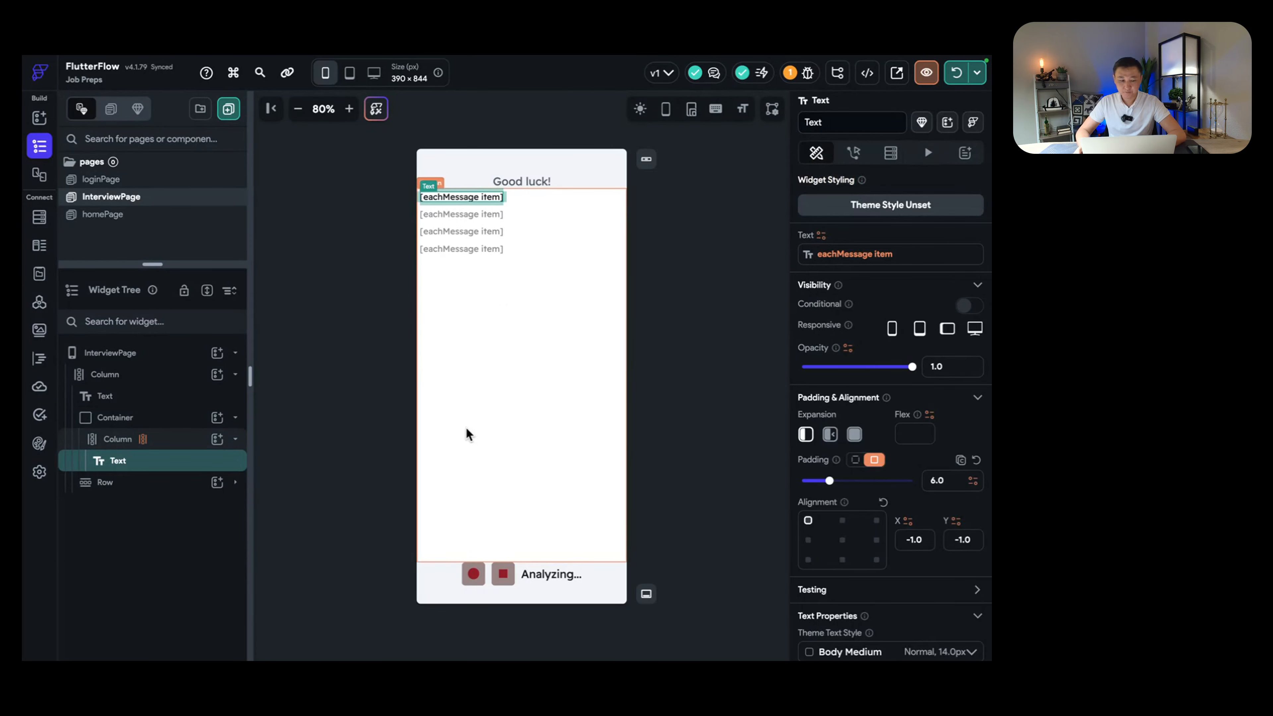
click(499, 307)
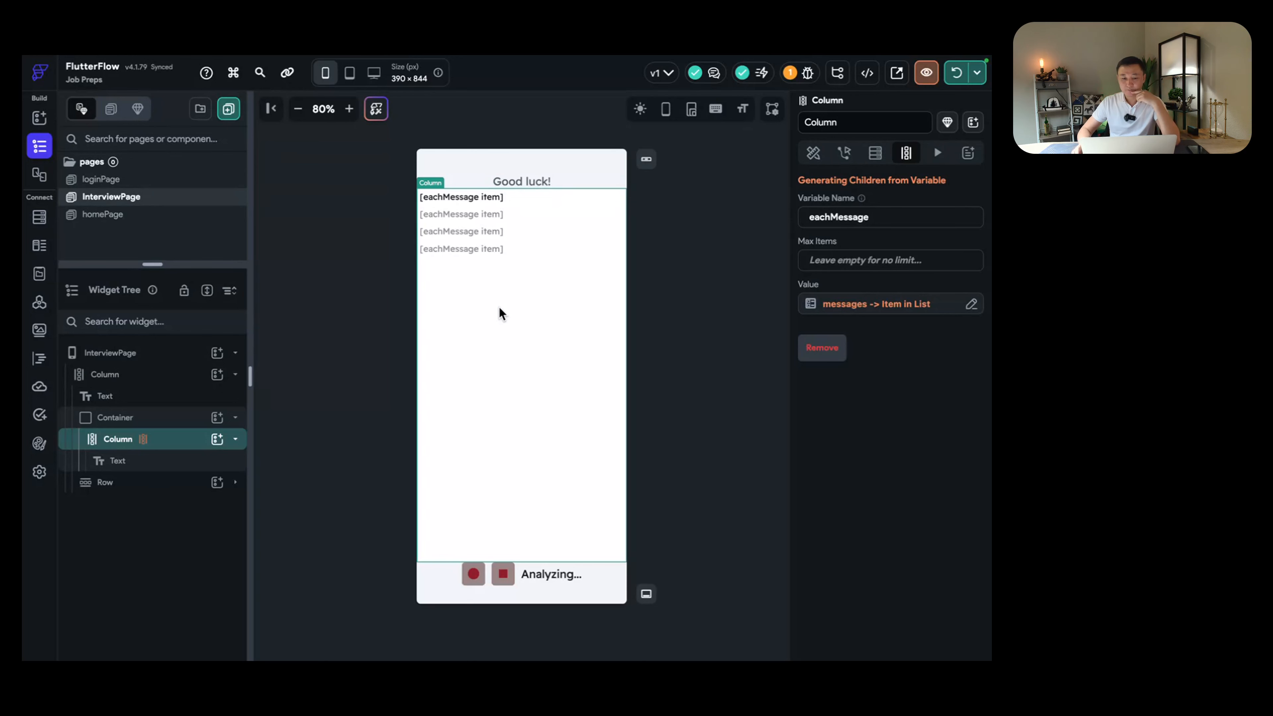
click(489, 195)
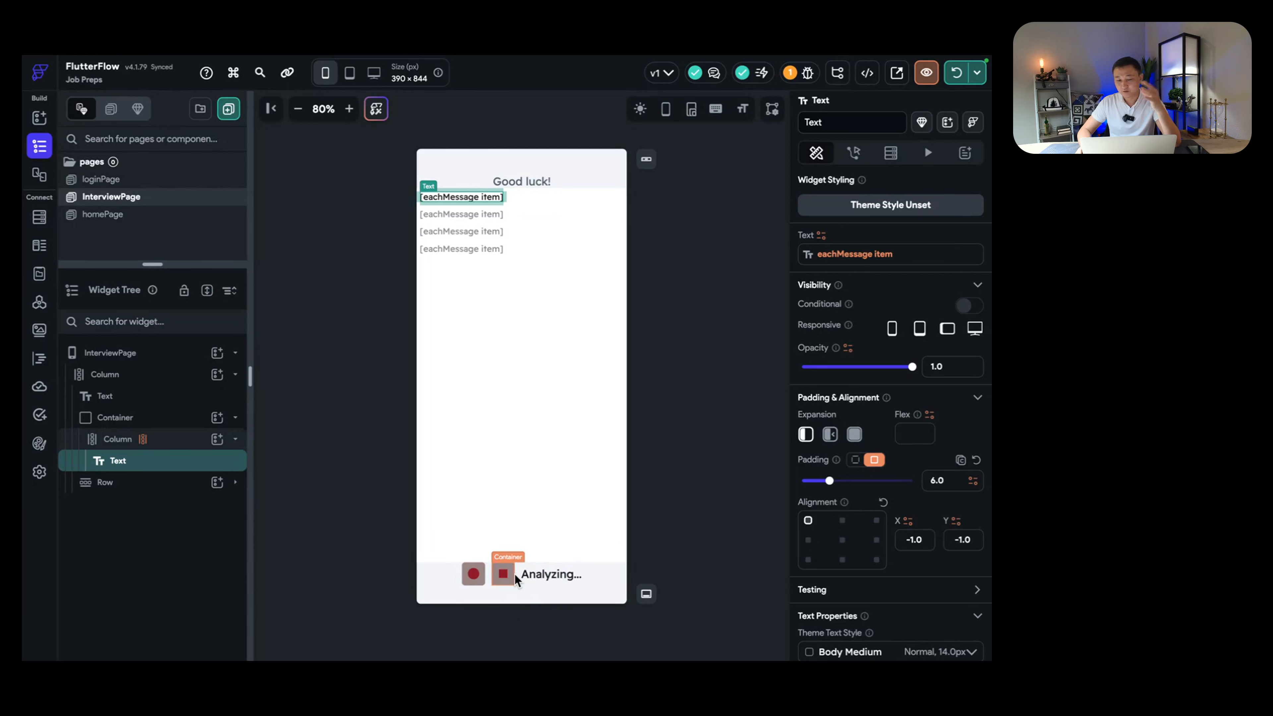
click(512, 293)
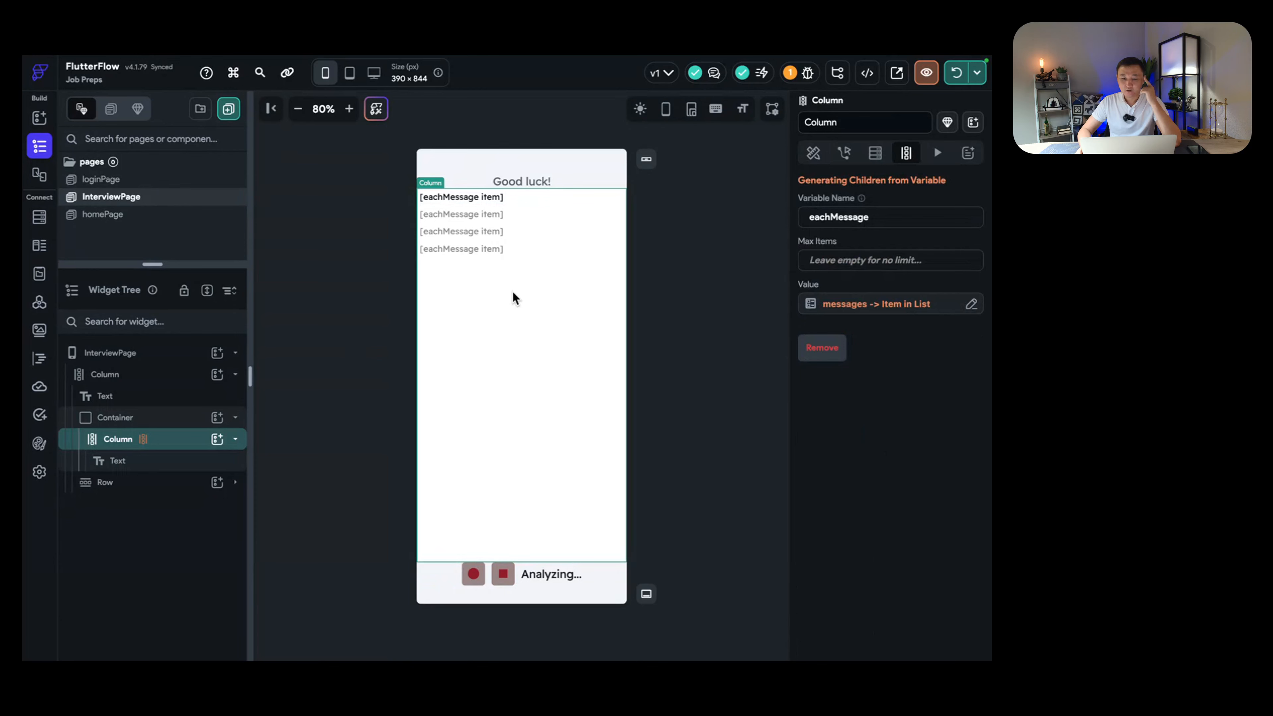
click(481, 195)
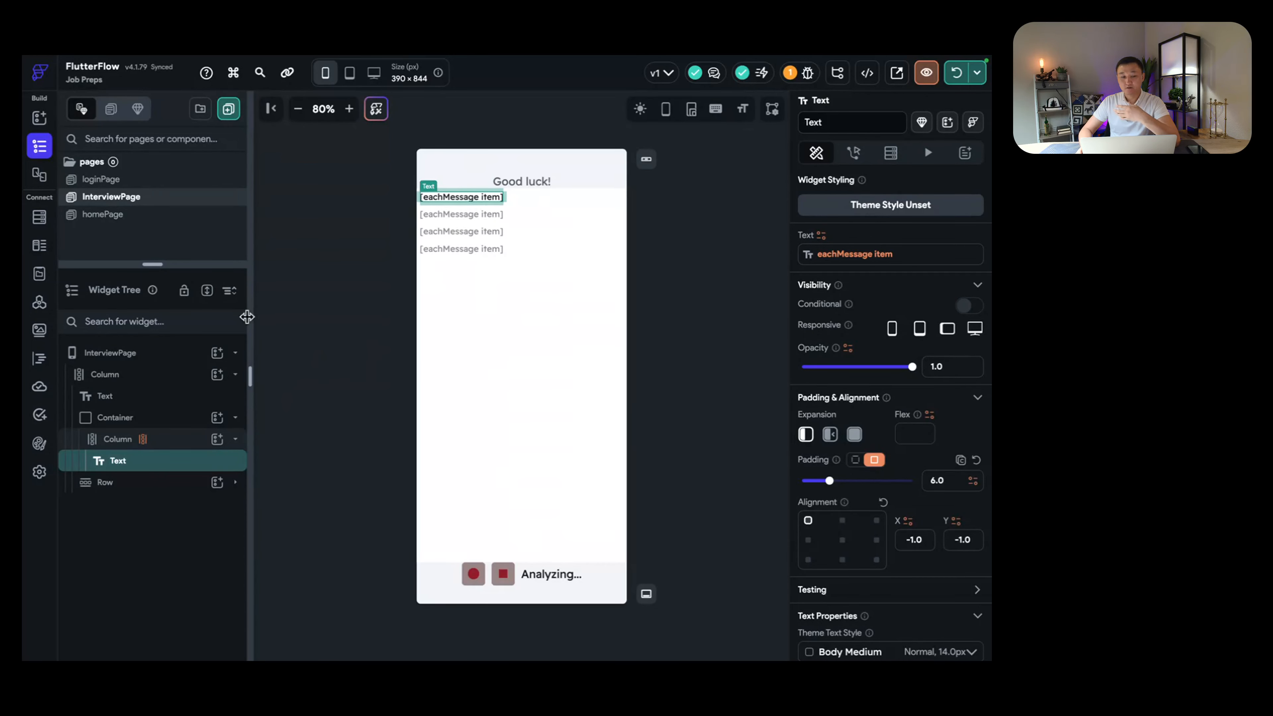
click(136, 216)
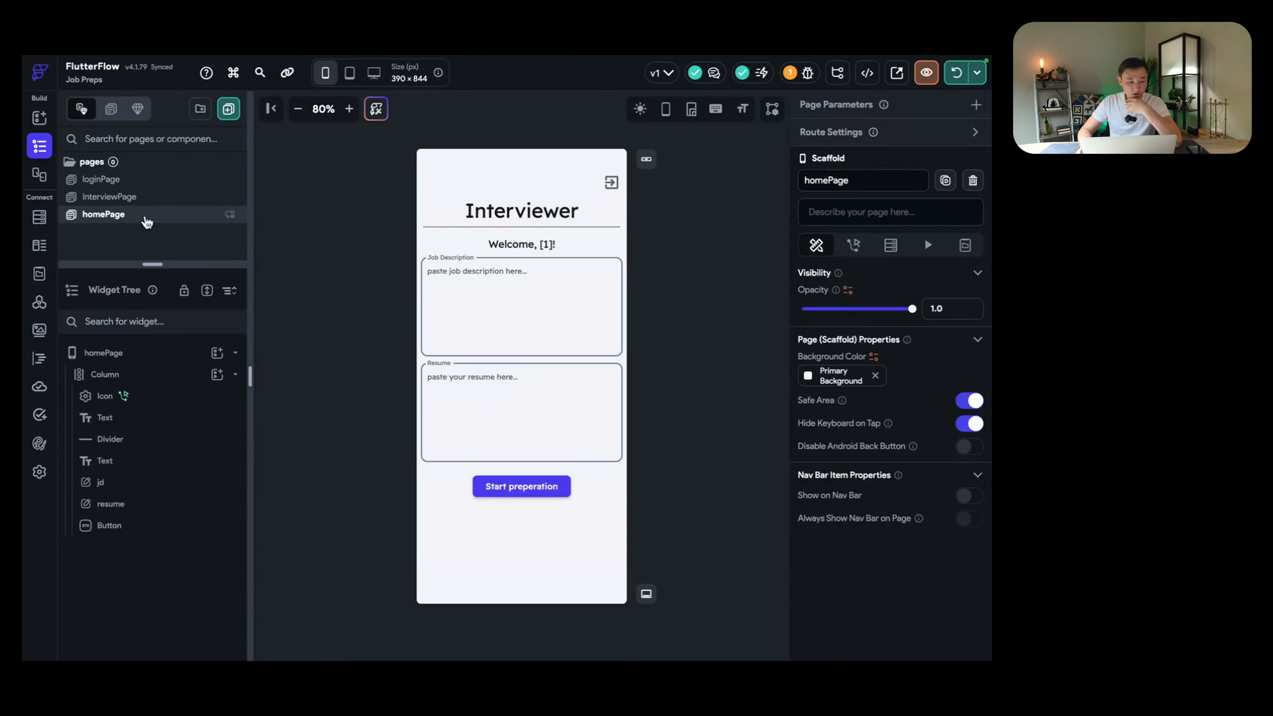
click(492, 304)
click(496, 423)
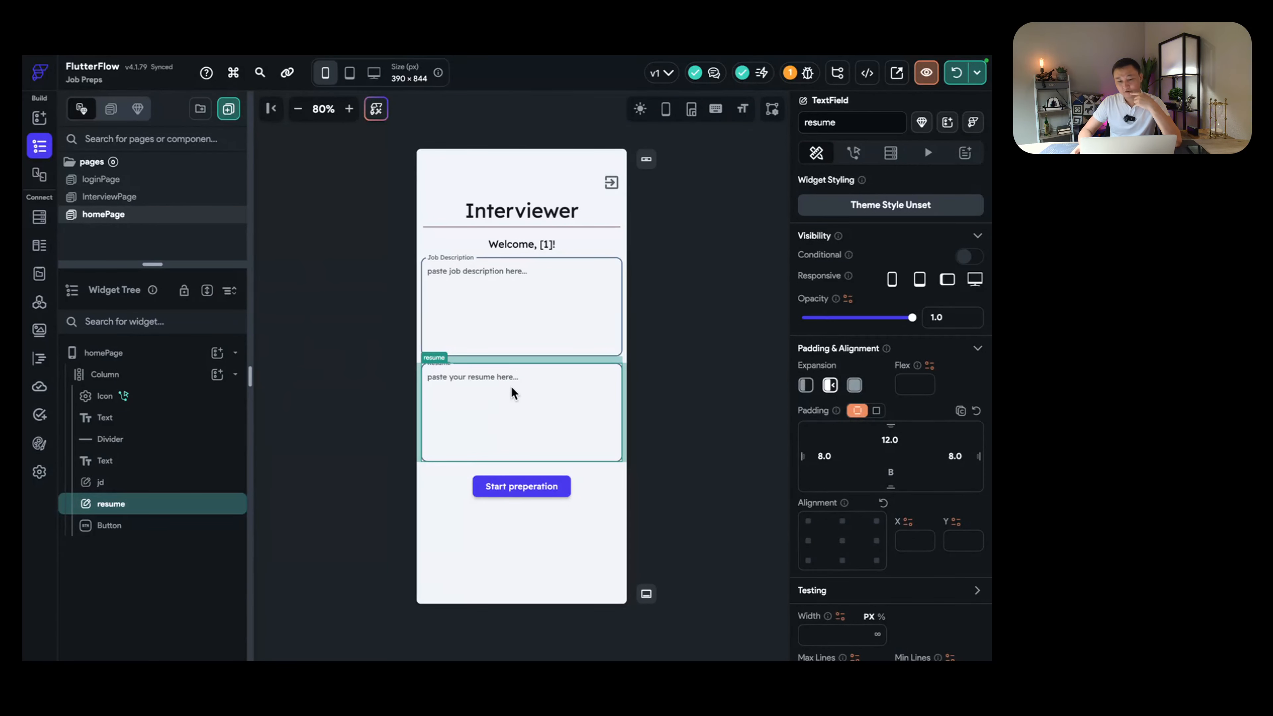
click(512, 329)
click(526, 399)
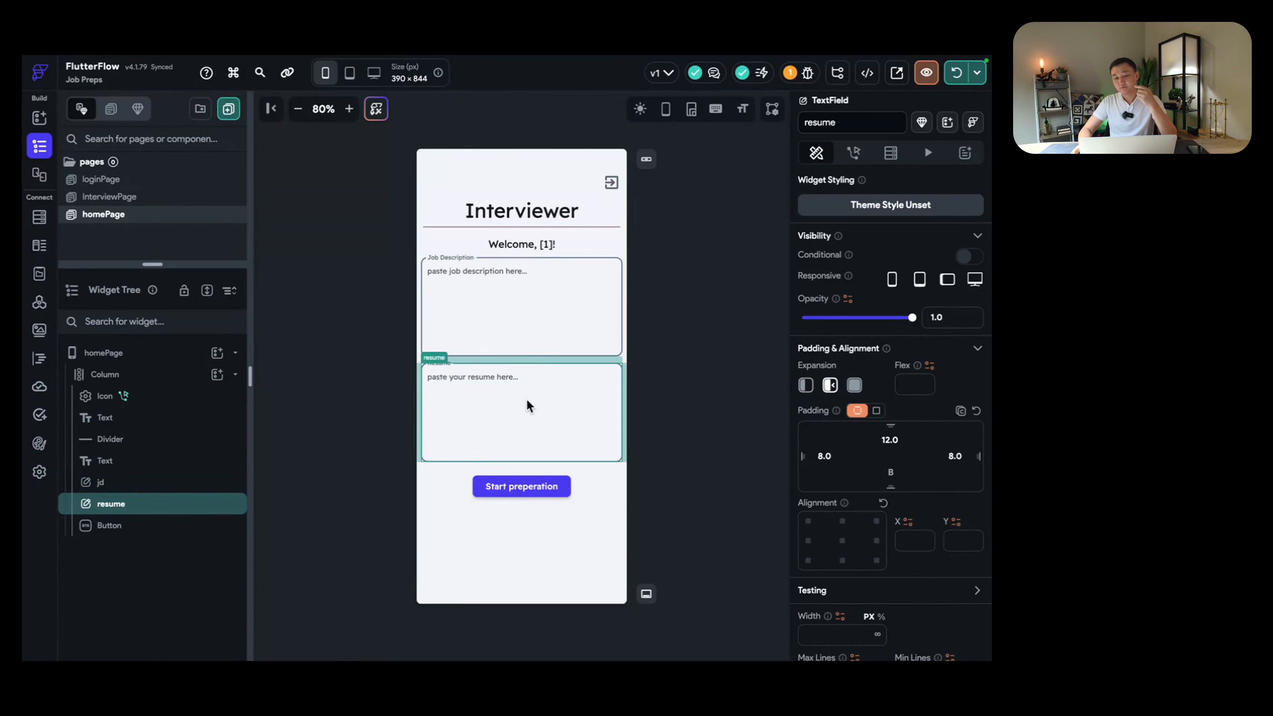
click(541, 311)
click(546, 376)
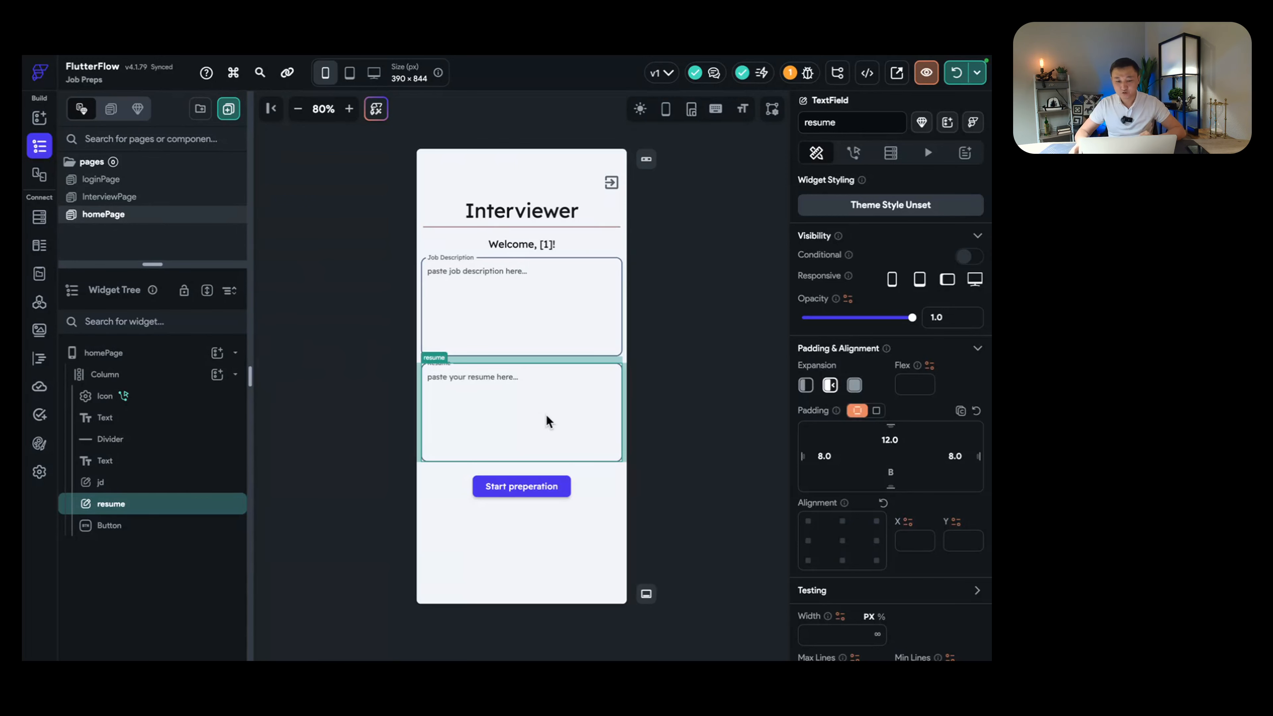
click(522, 307)
click(521, 424)
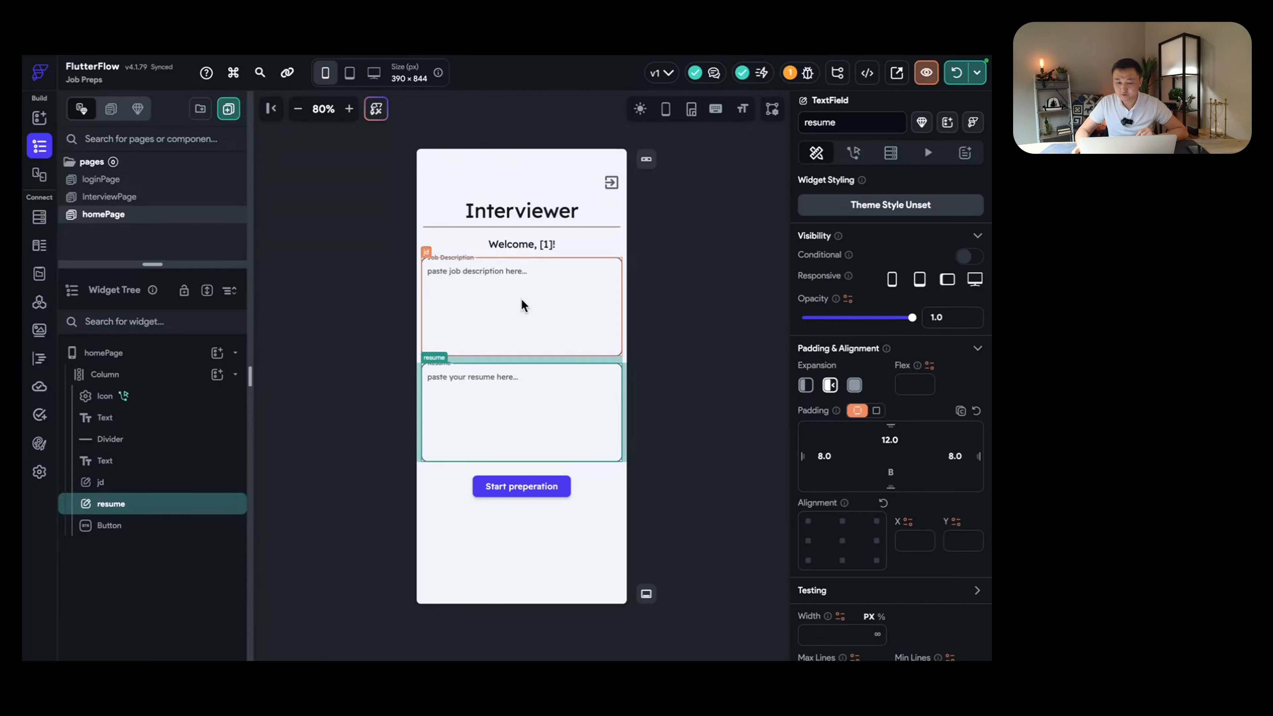
click(521, 301)
click(540, 406)
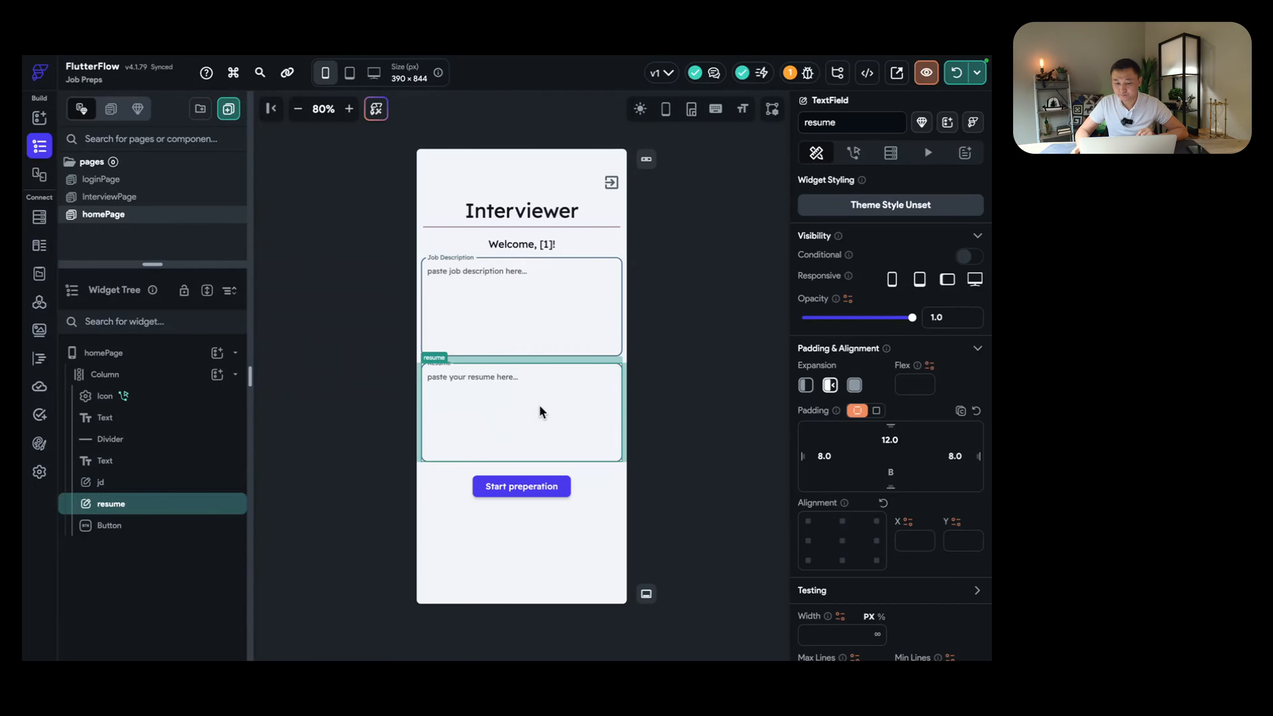
click(490, 304)
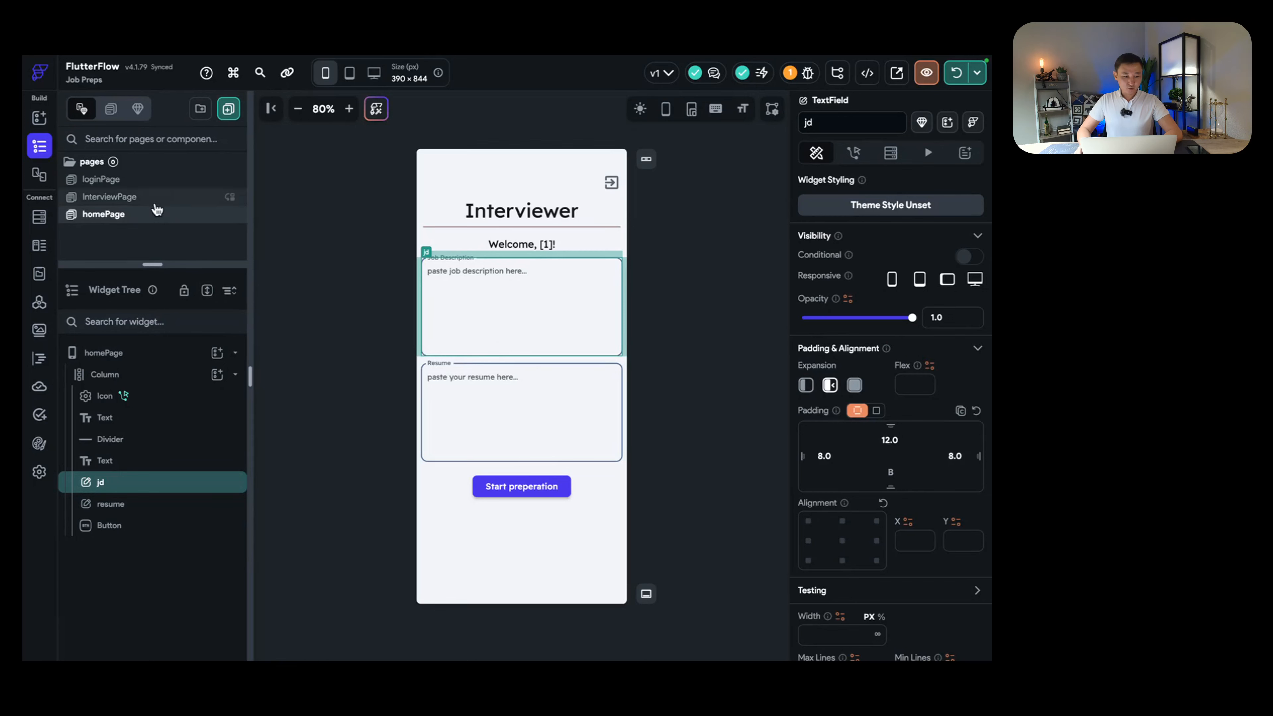
click(111, 196)
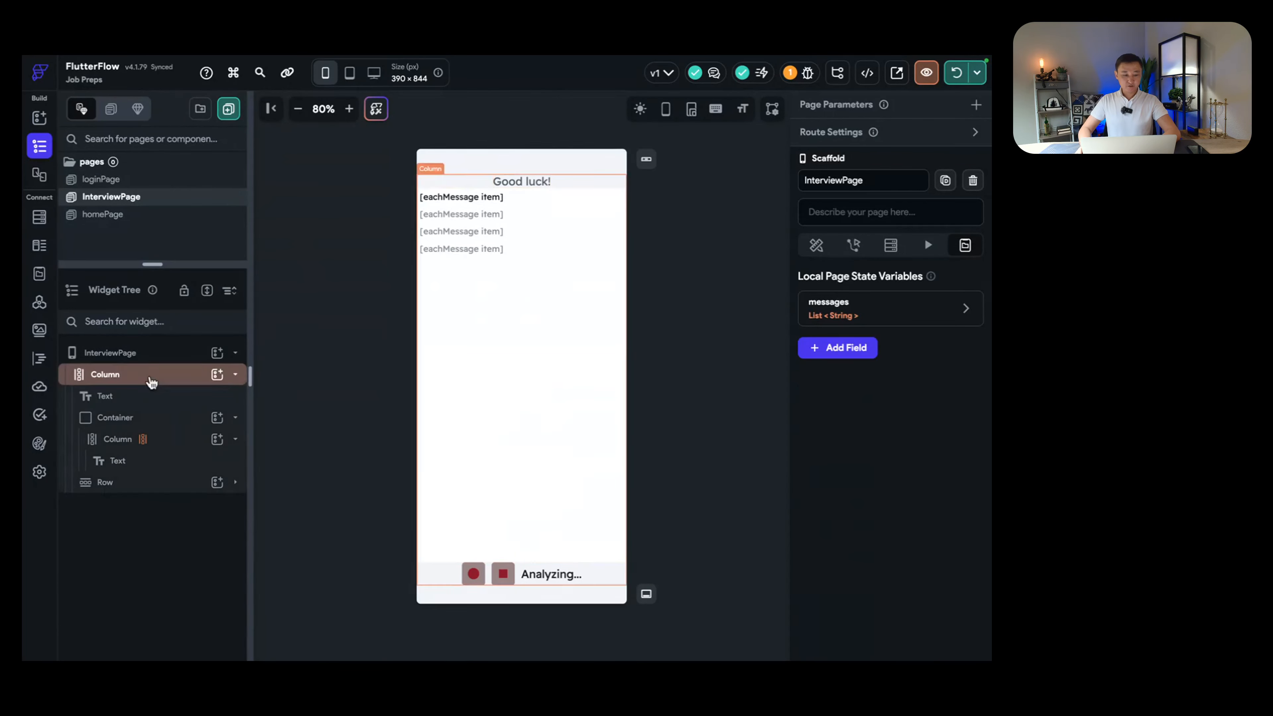
Step: Add a String page parameter named 'jd' to InterviewPage
click(160, 358)
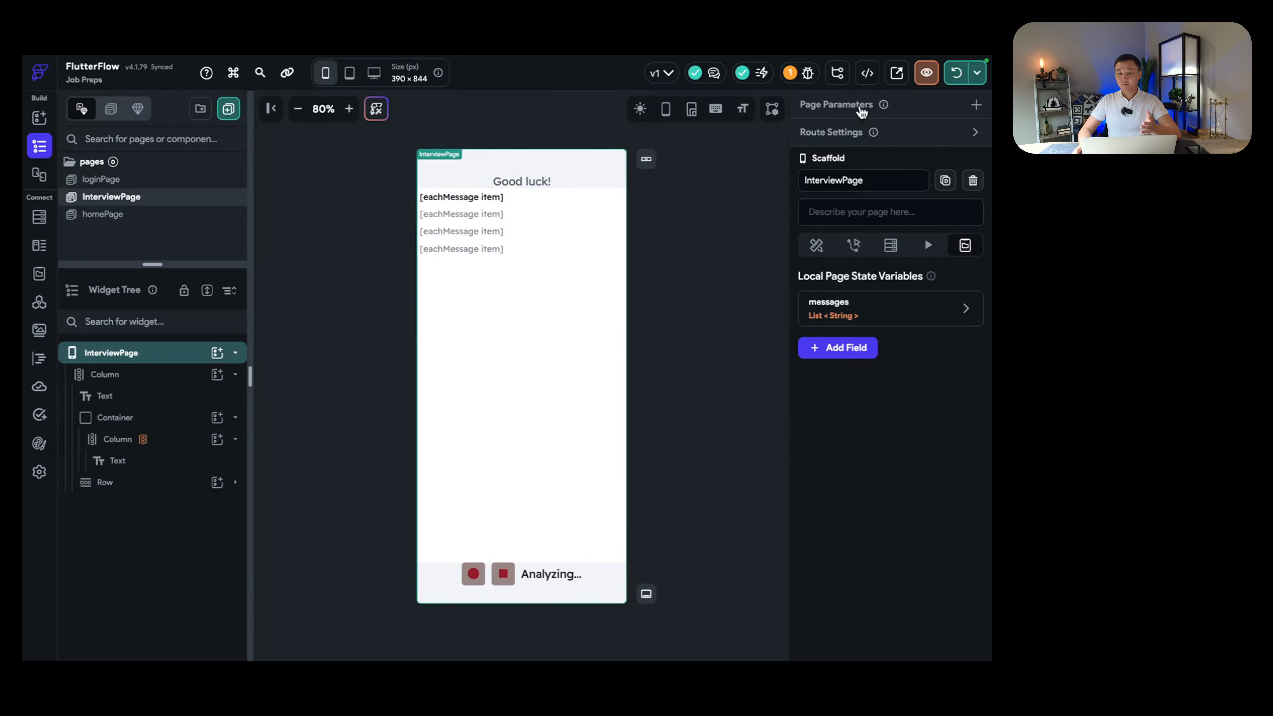
click(975, 107)
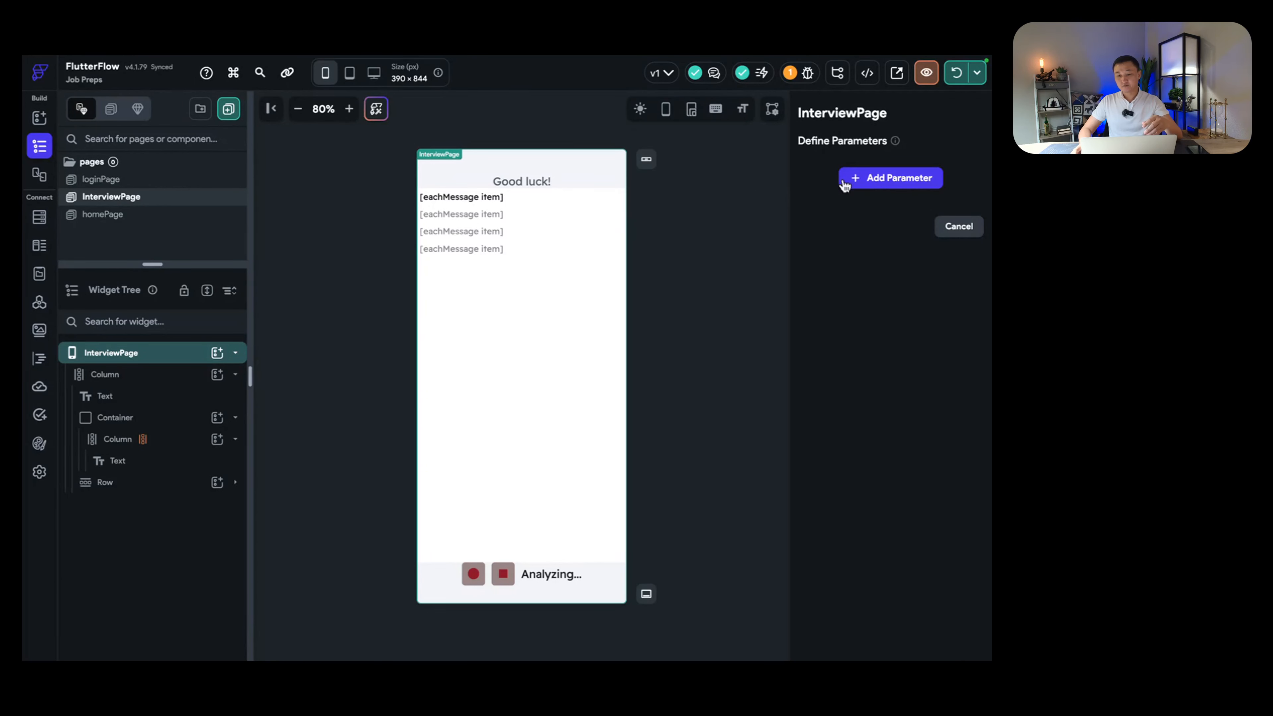
click(867, 181)
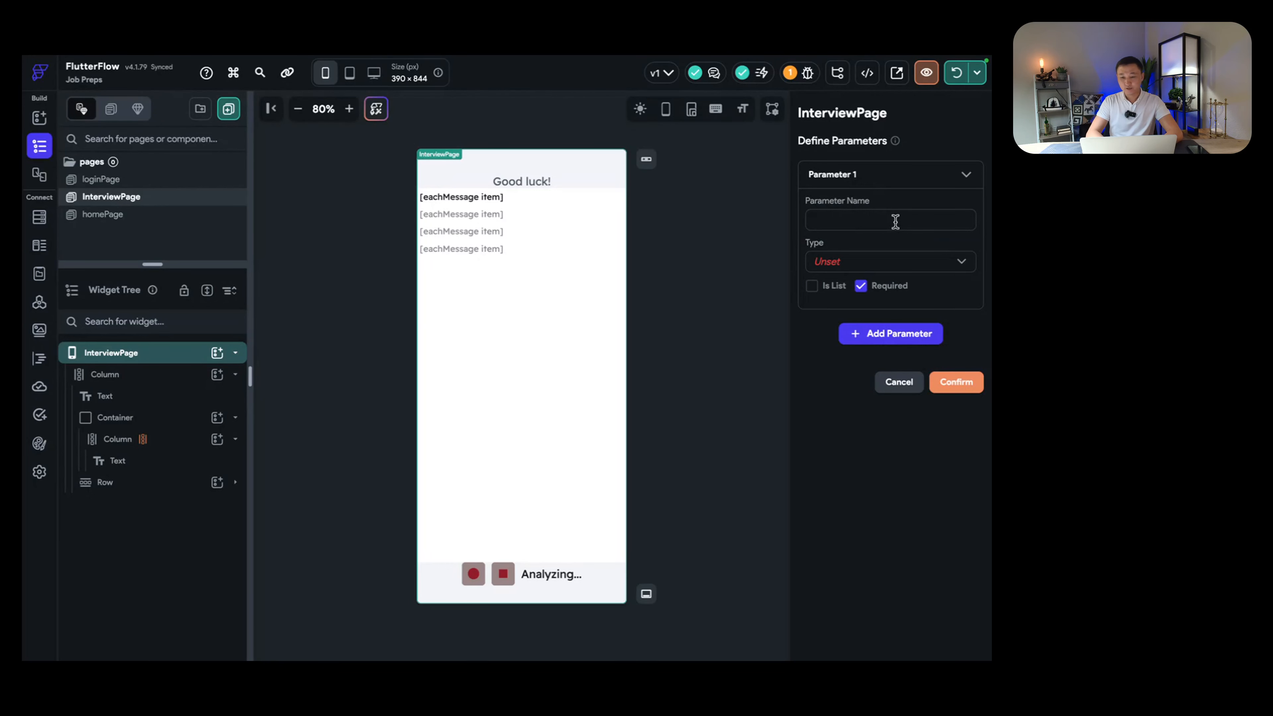
text(jd)
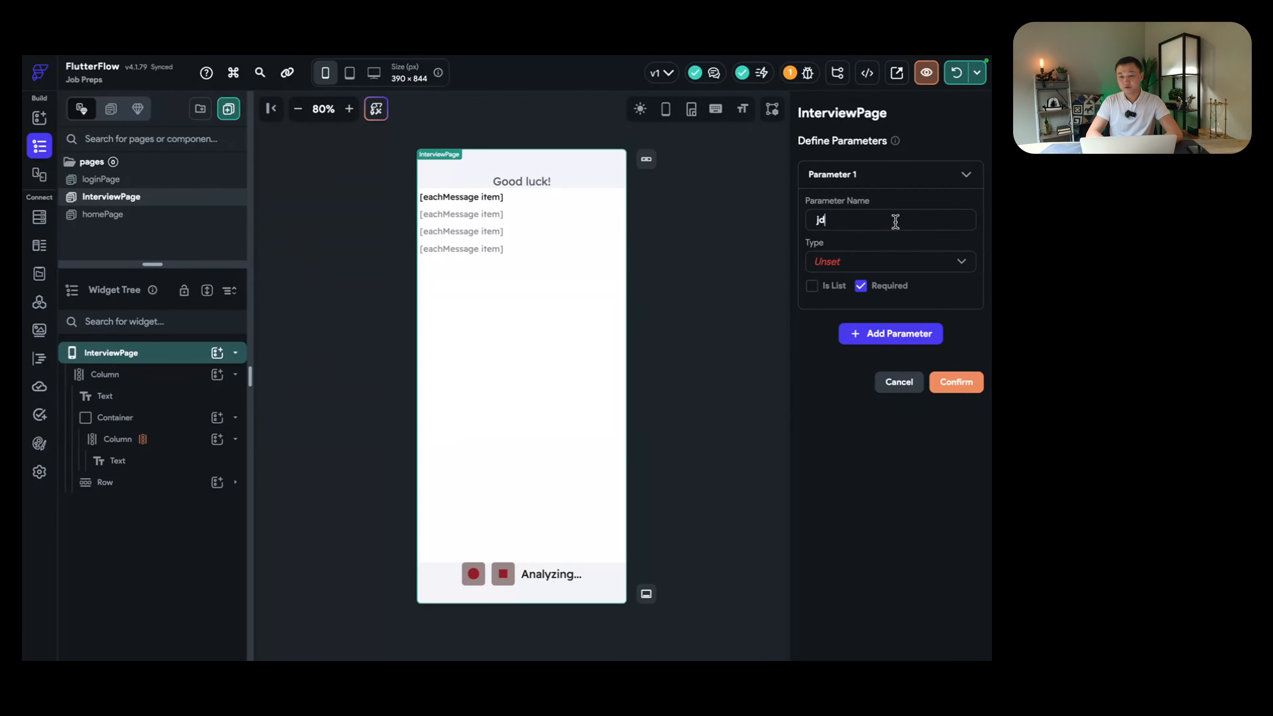
click(878, 265)
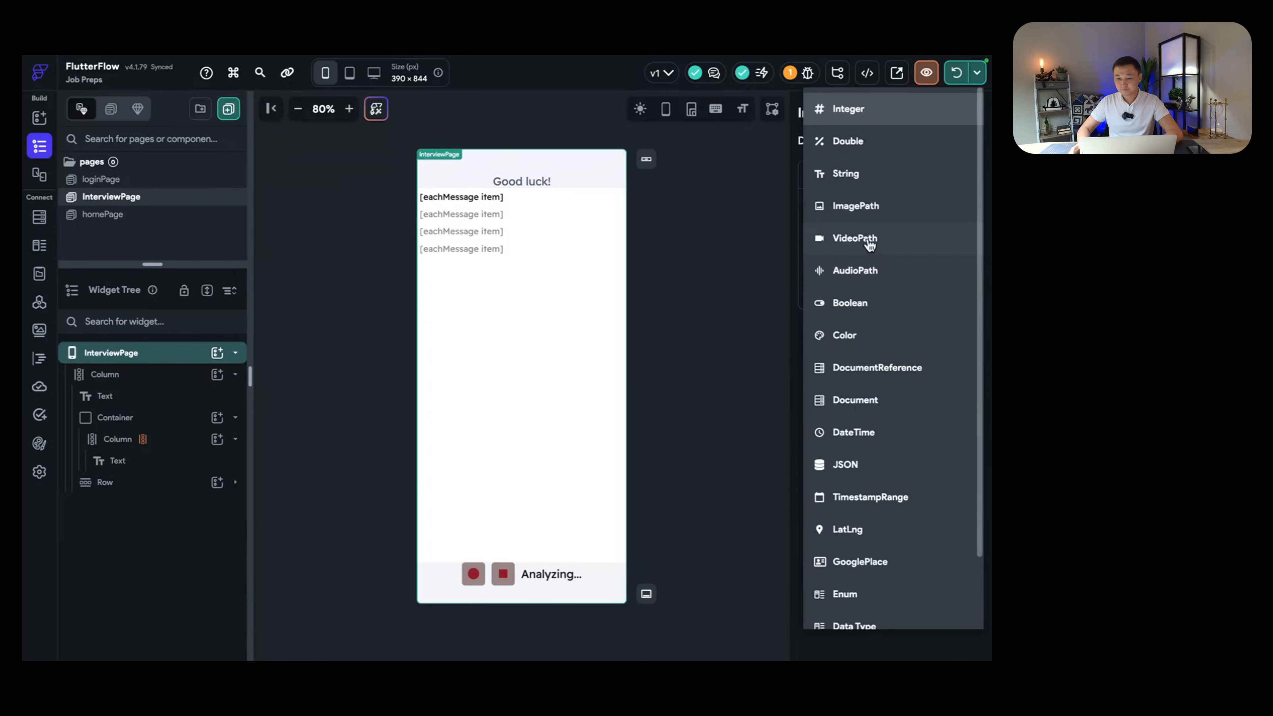
click(862, 175)
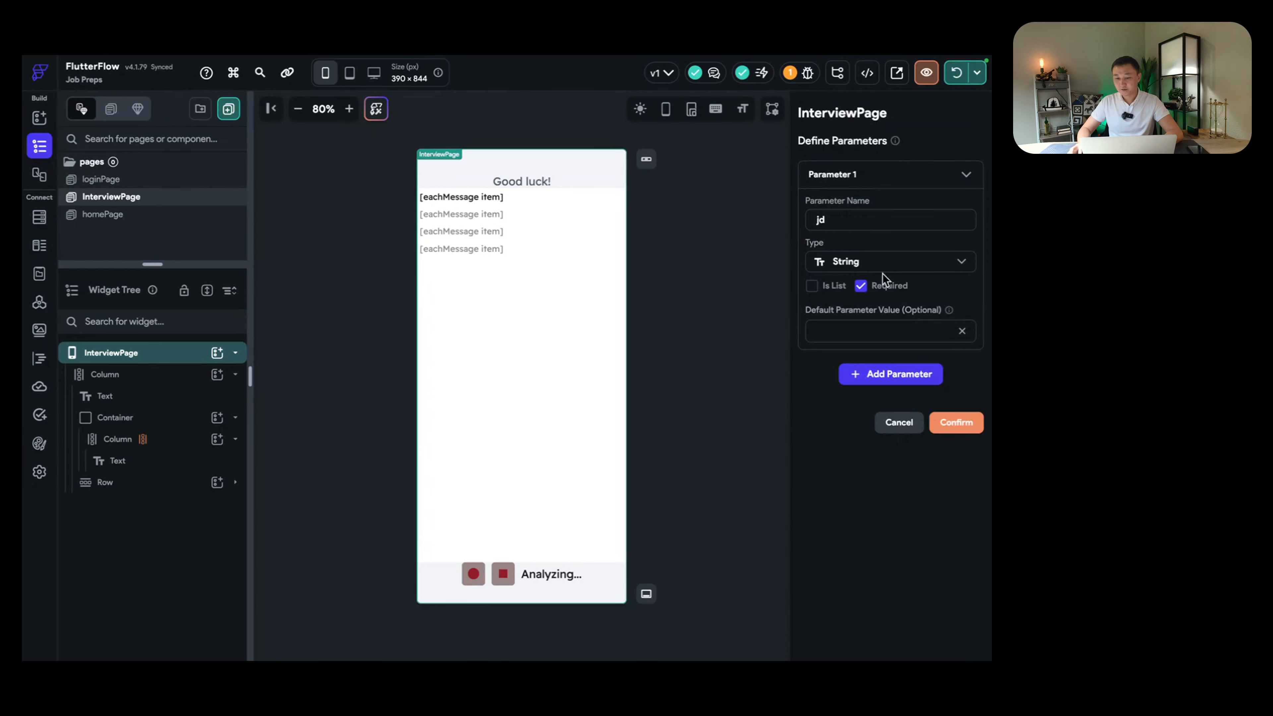
Step: Add a second String parameter named 'resume' and confirm both parameters
click(895, 375)
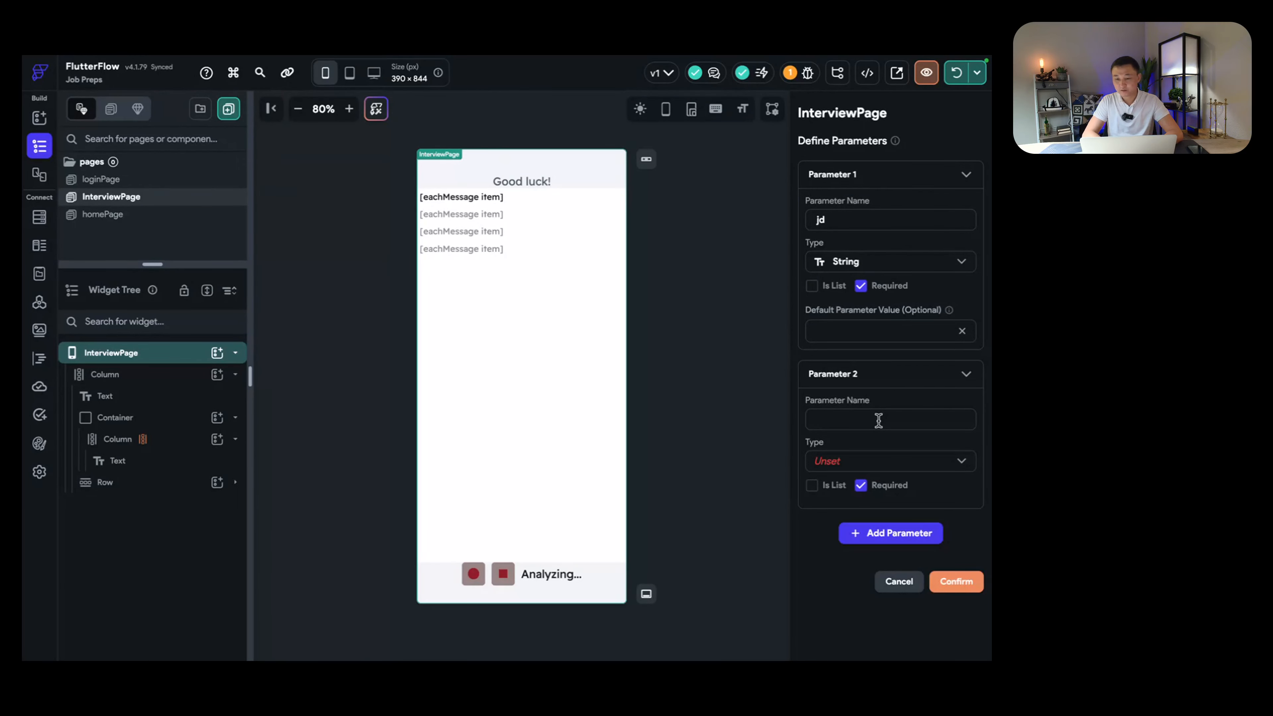
text(resume)
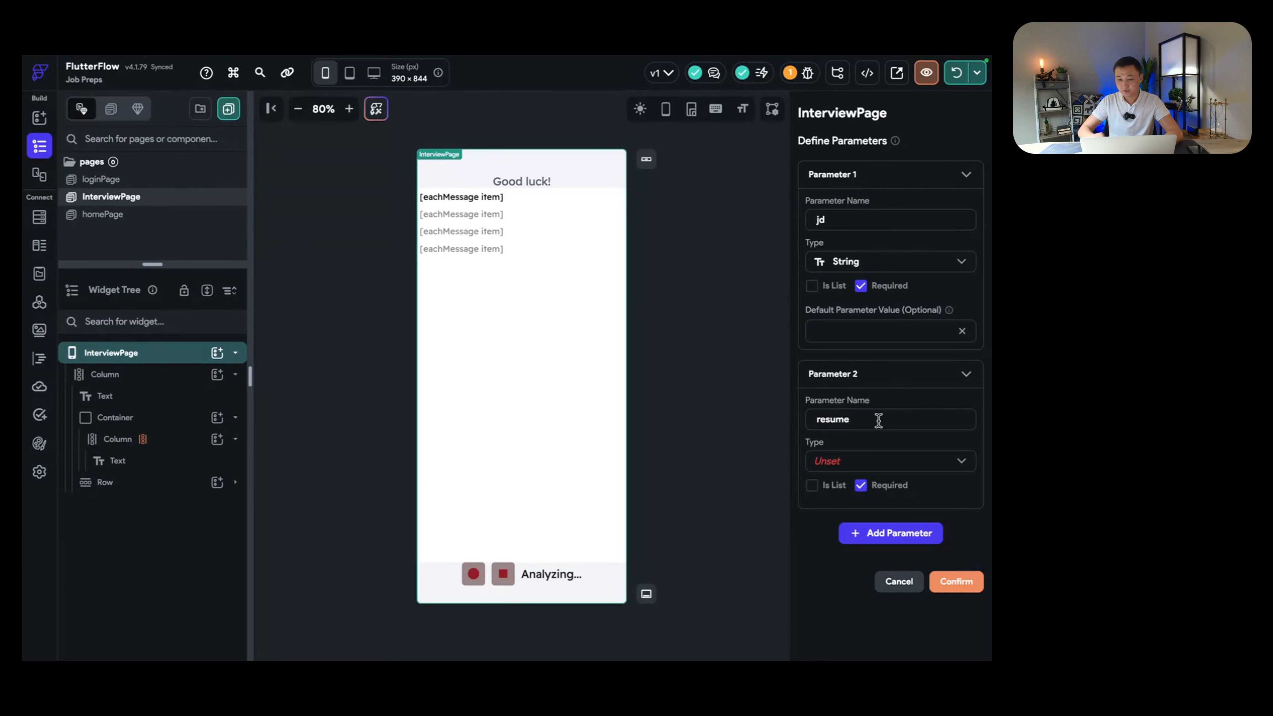
click(875, 460)
click(866, 176)
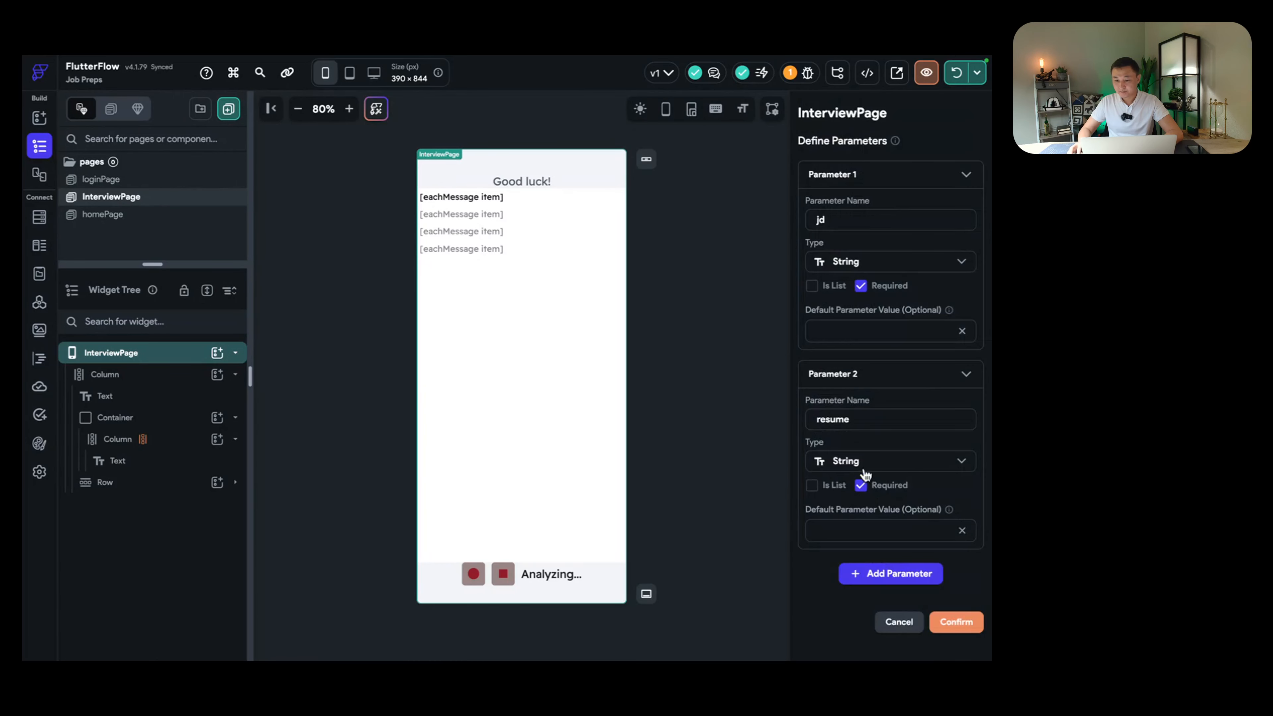
scroll(892, 456, down, 1)
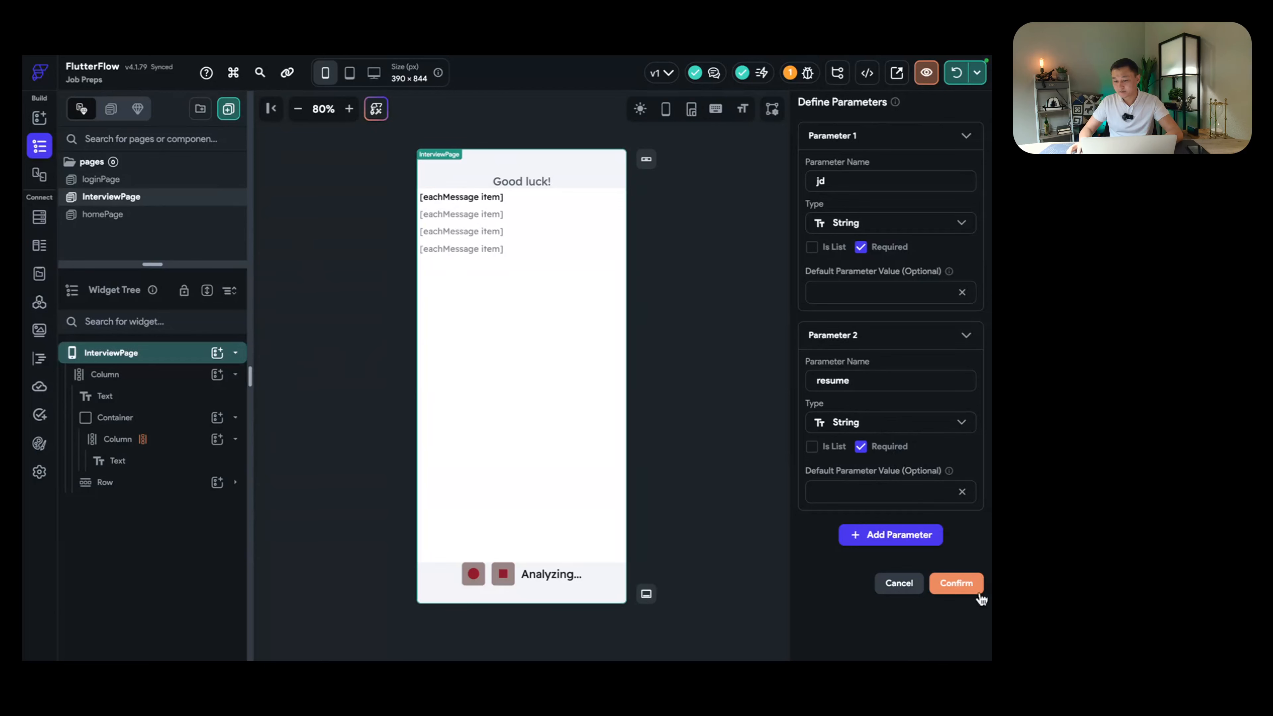
click(947, 589)
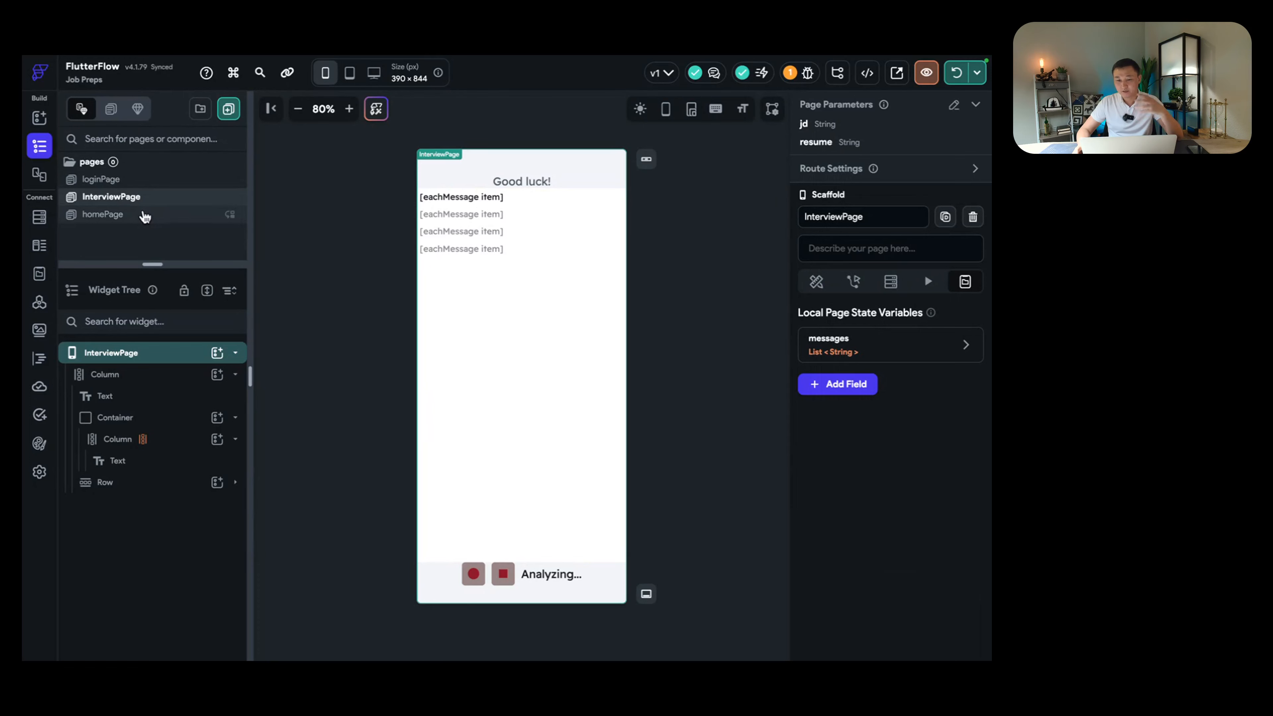
Step: On homePage, select the Start preperation button and bring up its tap action flow
click(140, 217)
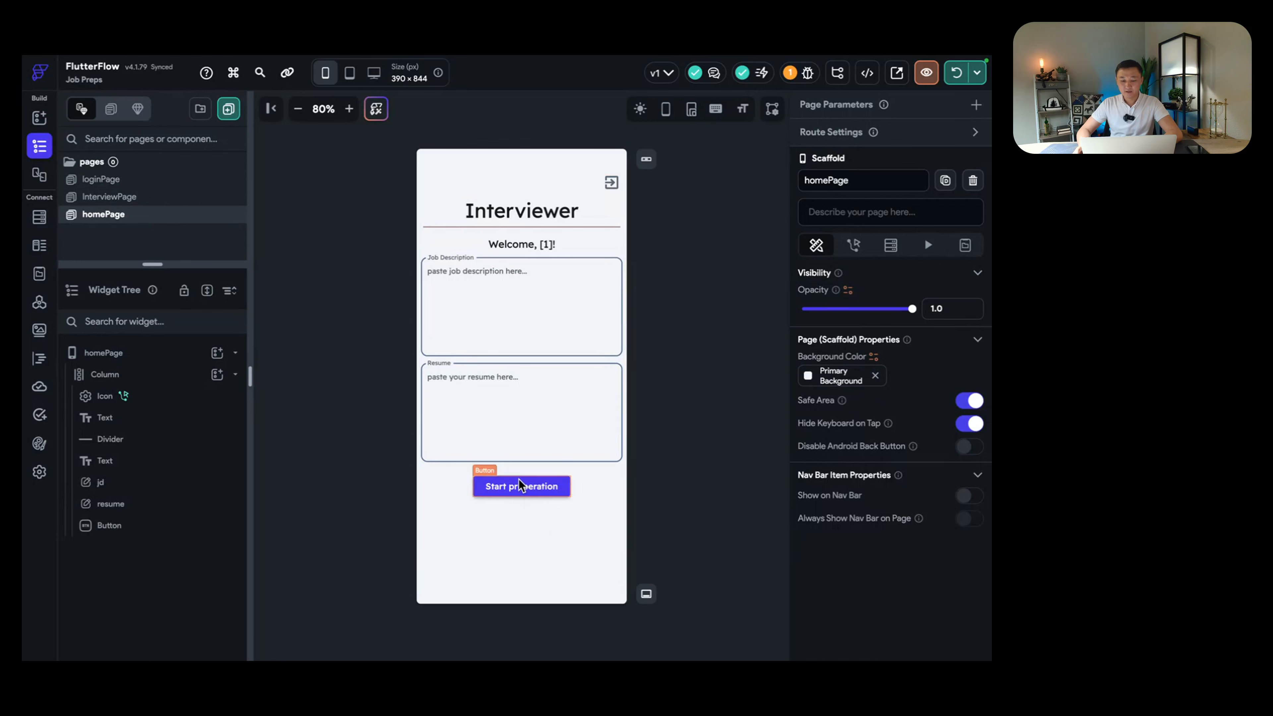
click(532, 489)
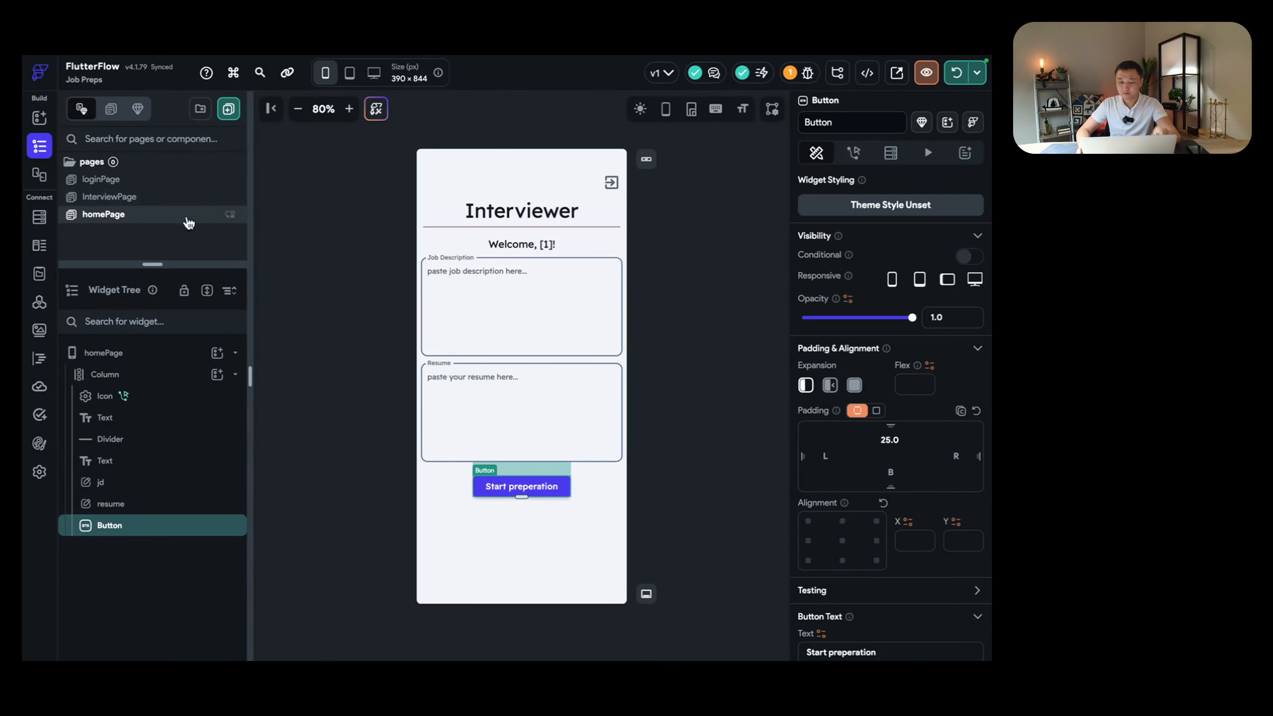
click(854, 153)
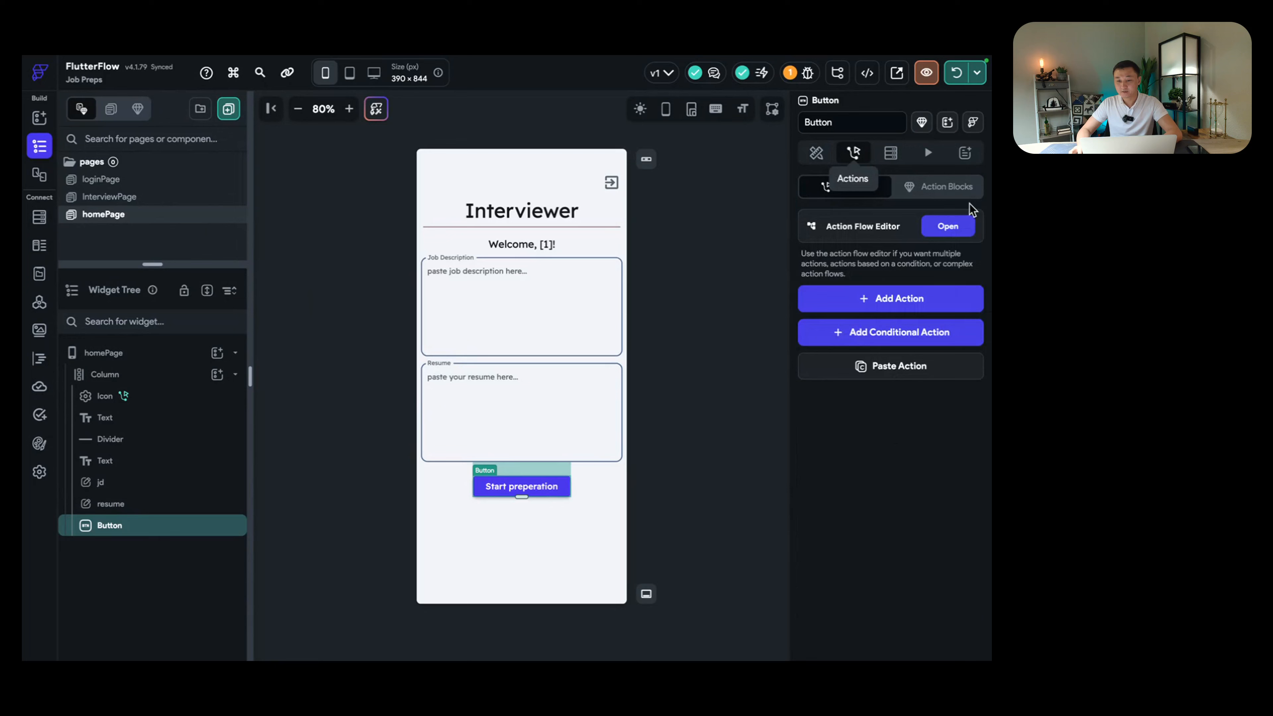
click(947, 226)
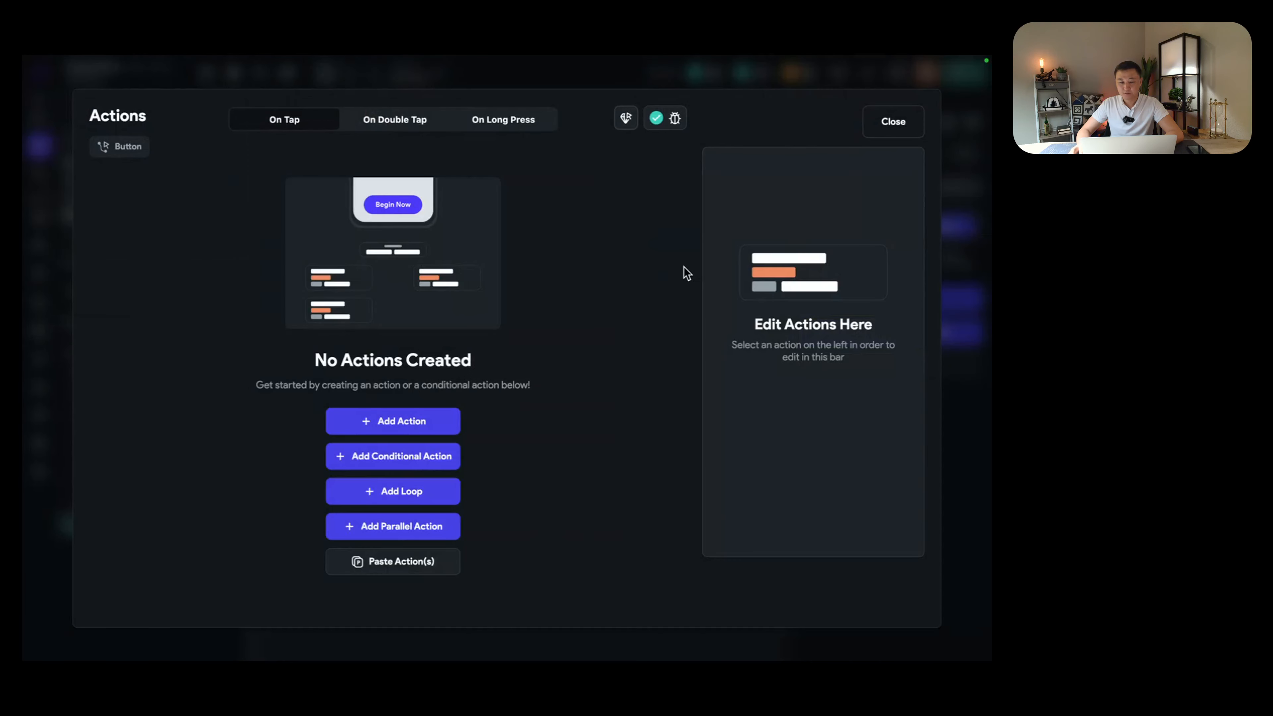
Step: Add a Navigate To InterviewPage action with a 255 ms transition duration
click(404, 424)
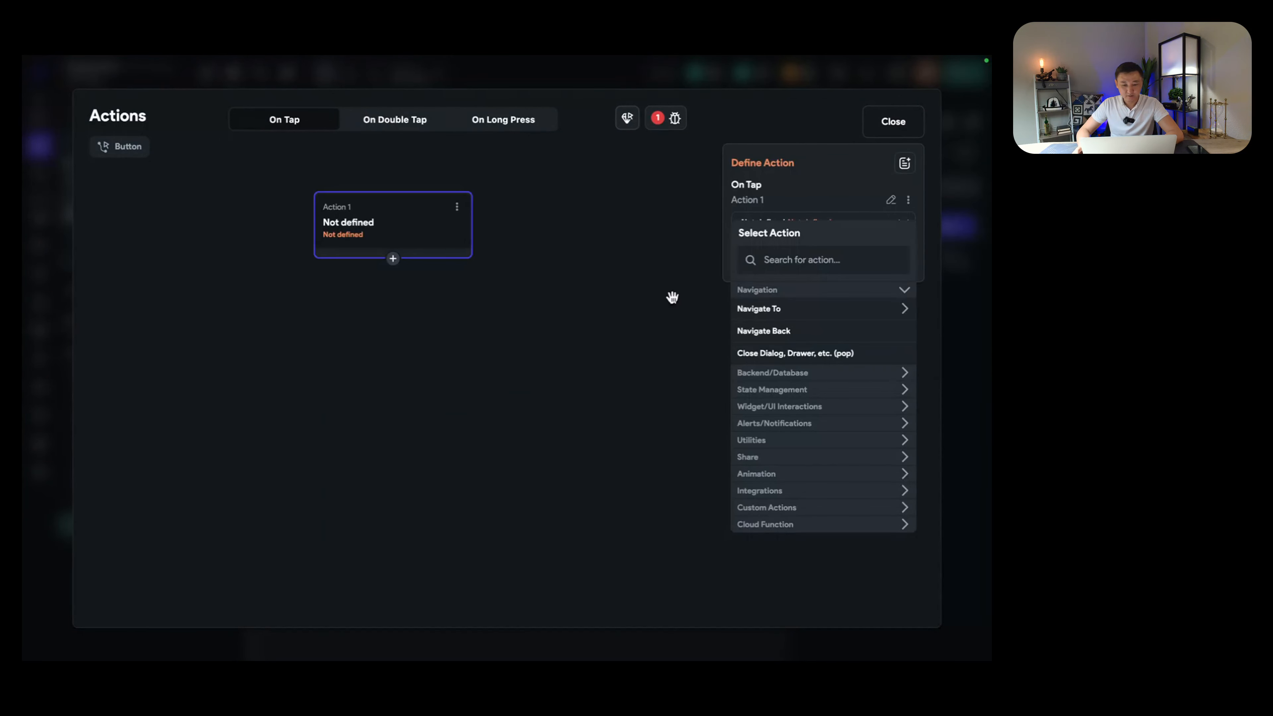
click(793, 254)
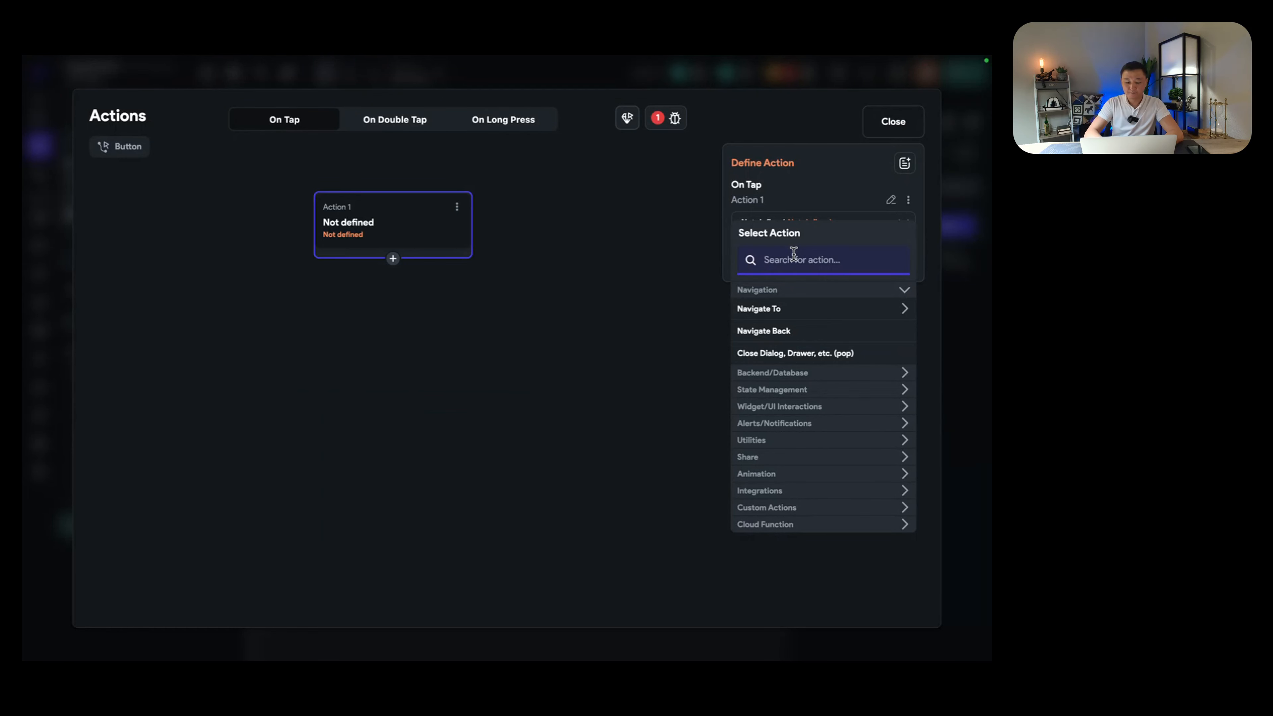
text(interv)
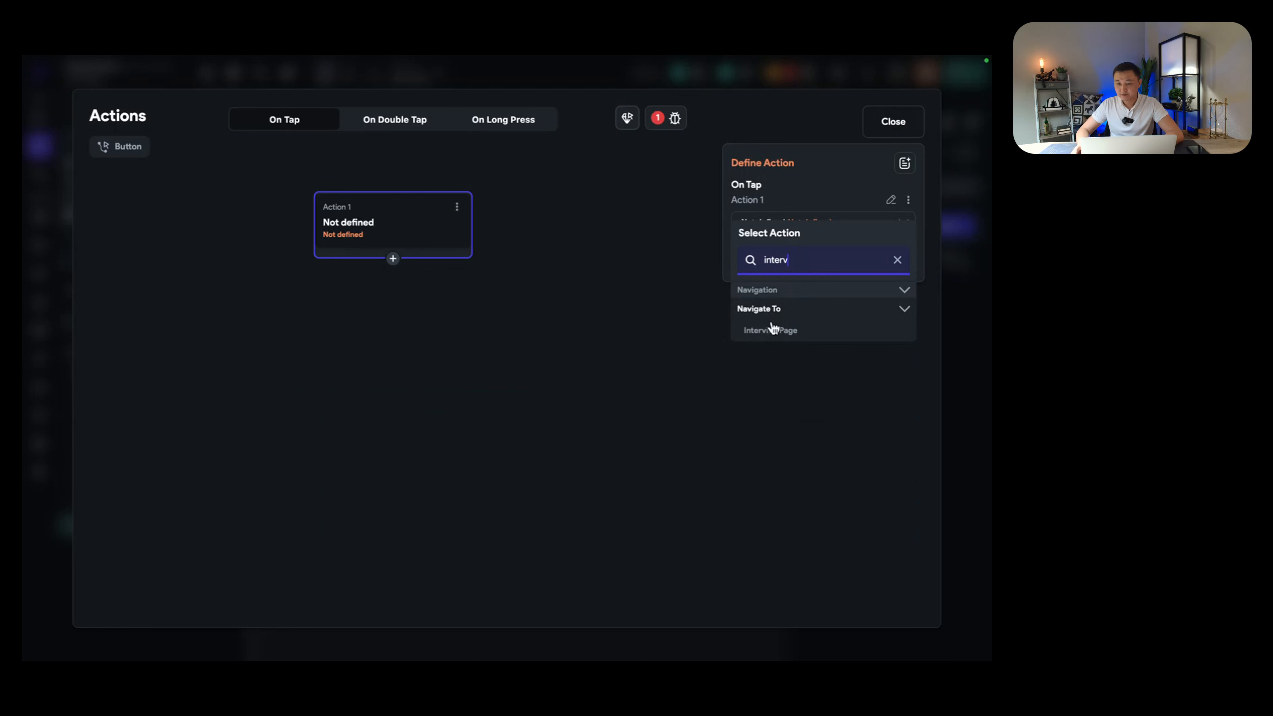
click(773, 334)
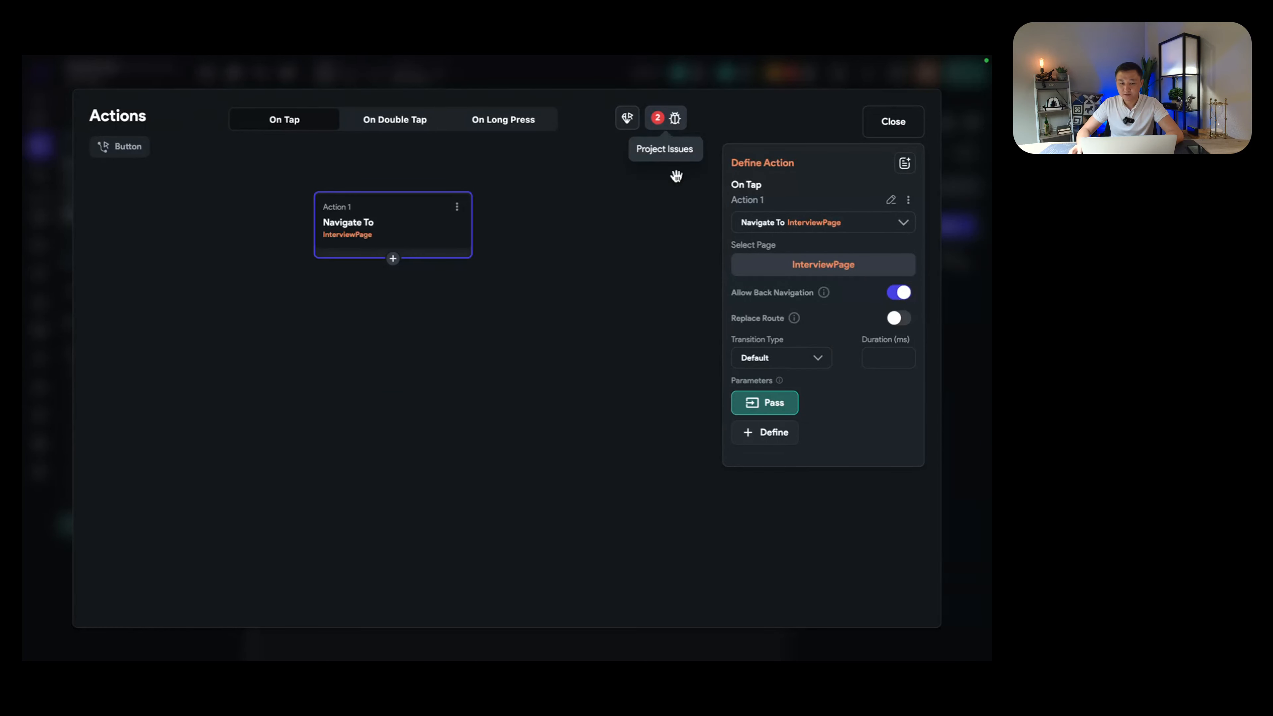
click(885, 355)
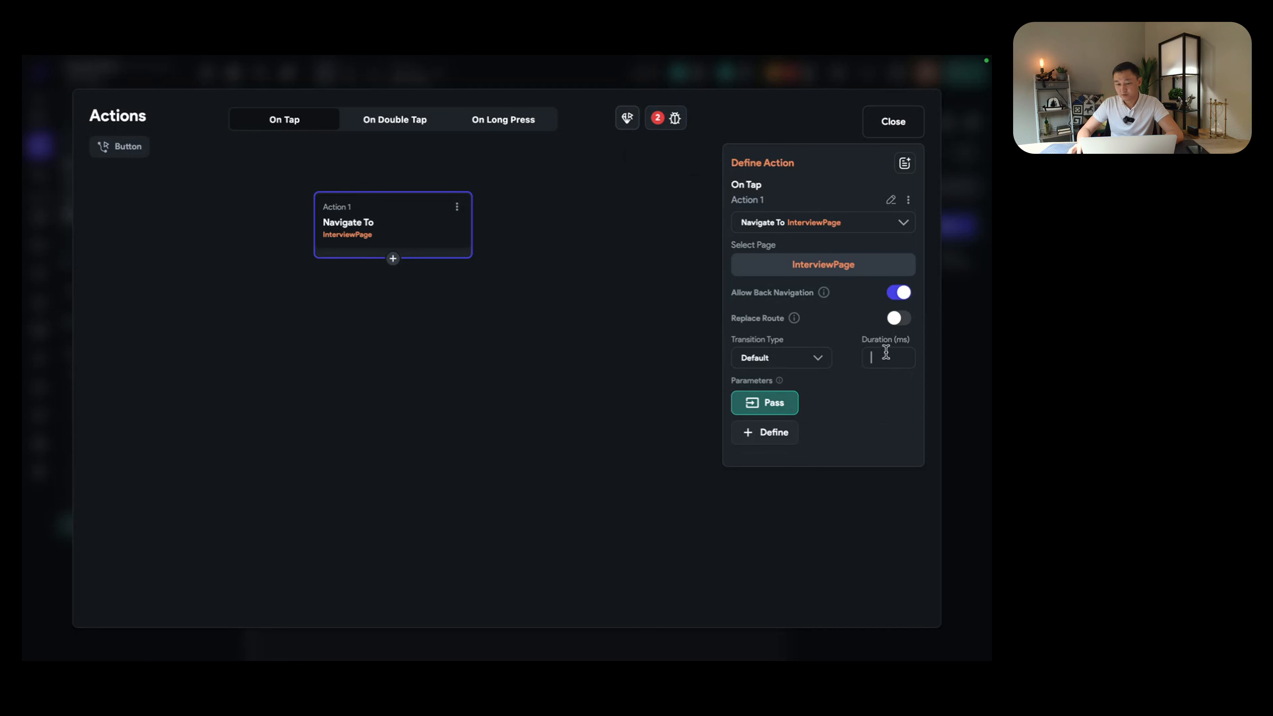
text(255)
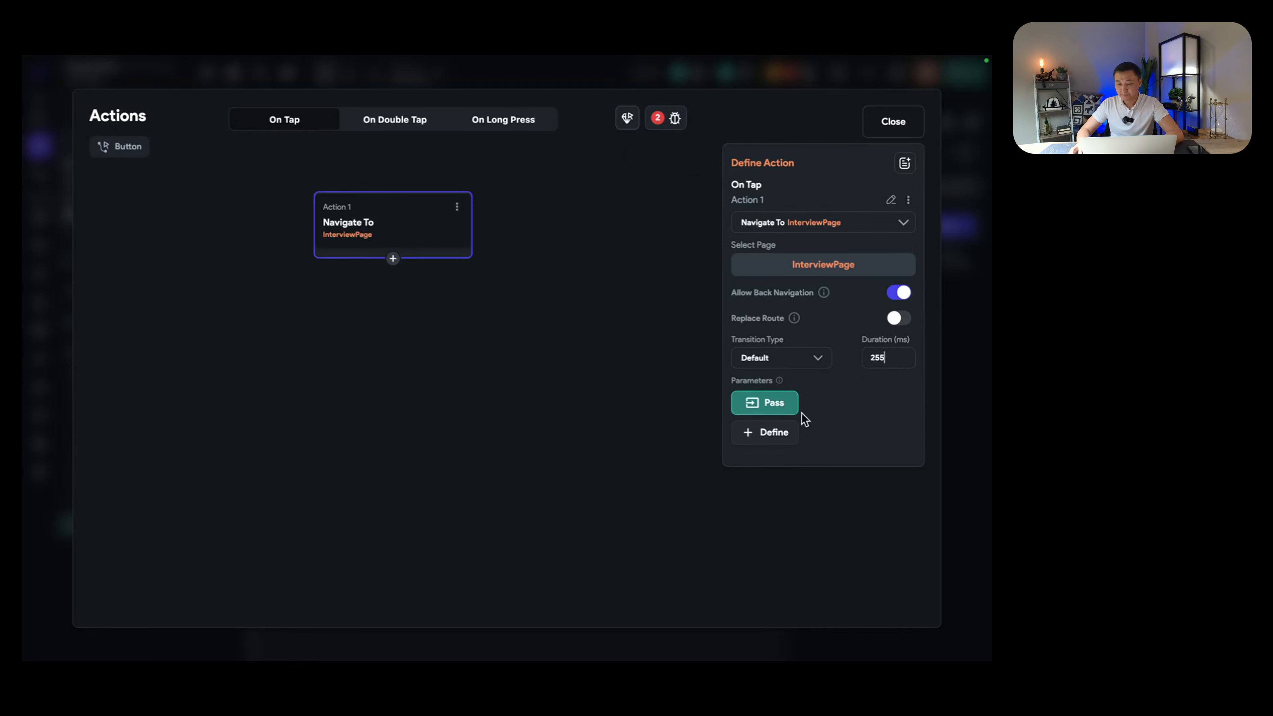
Step: Pass jd and resume parameters, setting jd's value to the jd (Job Description) field
click(761, 405)
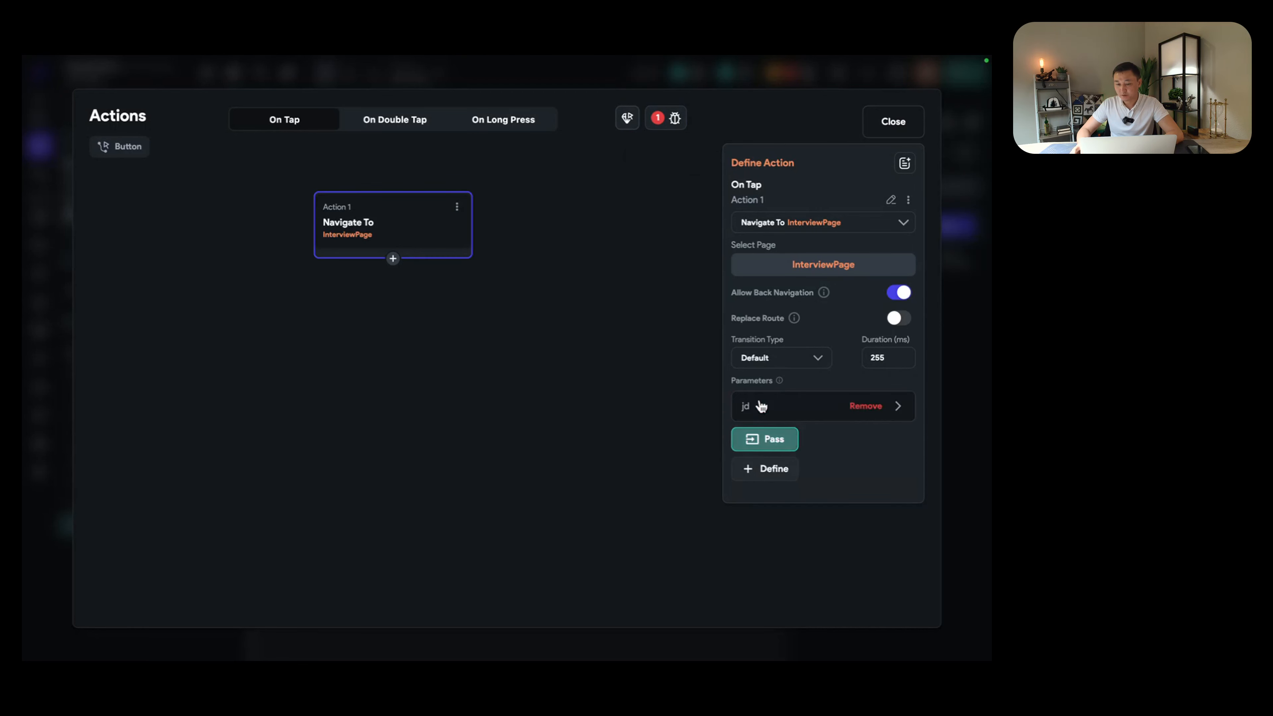
click(762, 438)
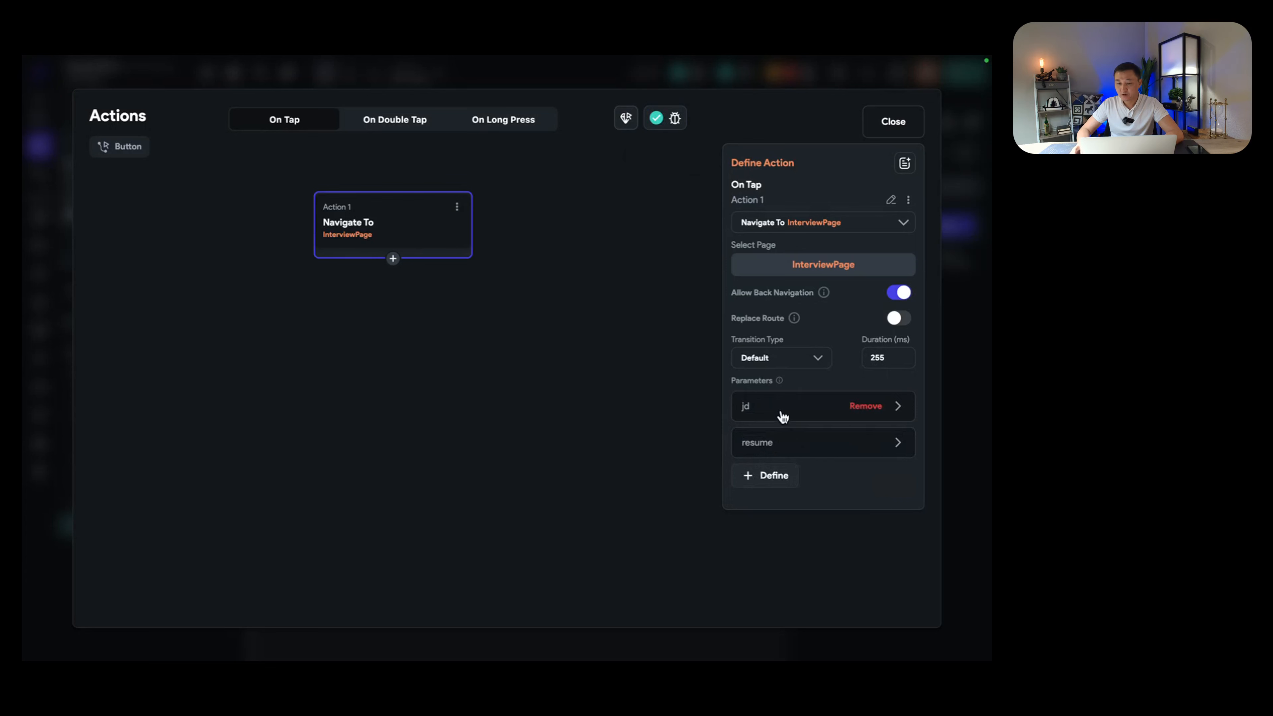
click(771, 408)
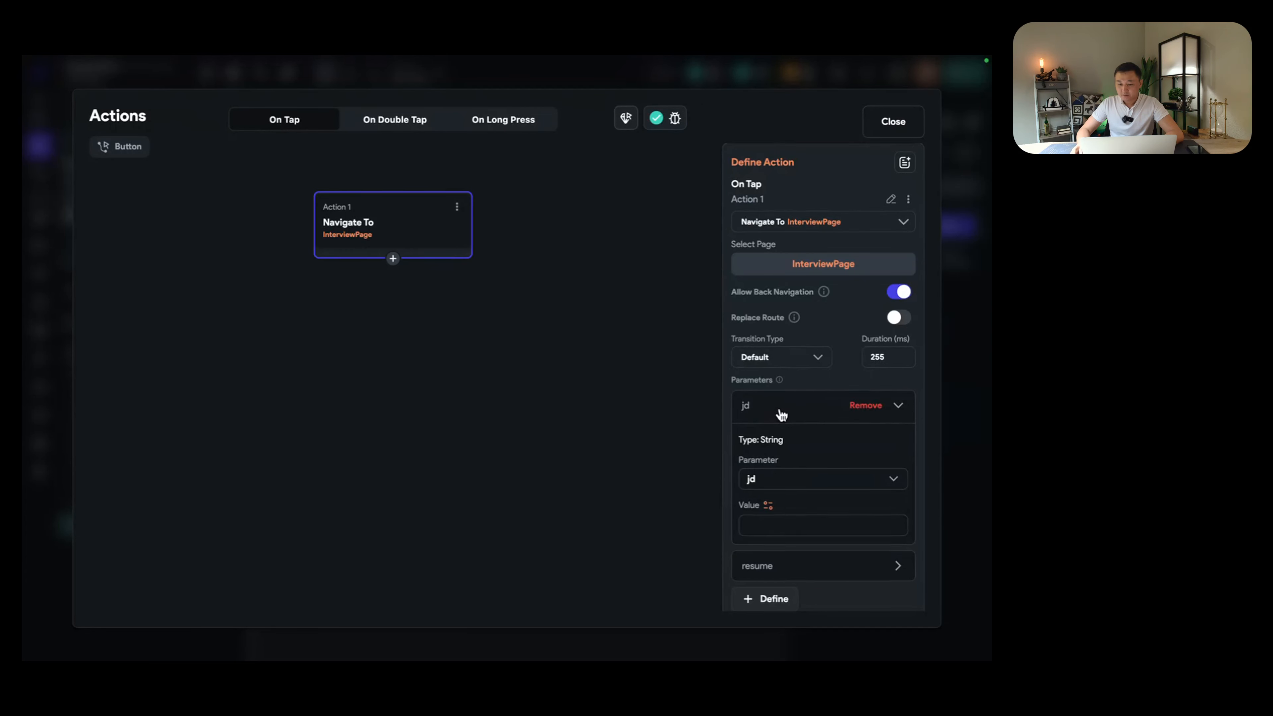
scroll(781, 451, down, 1)
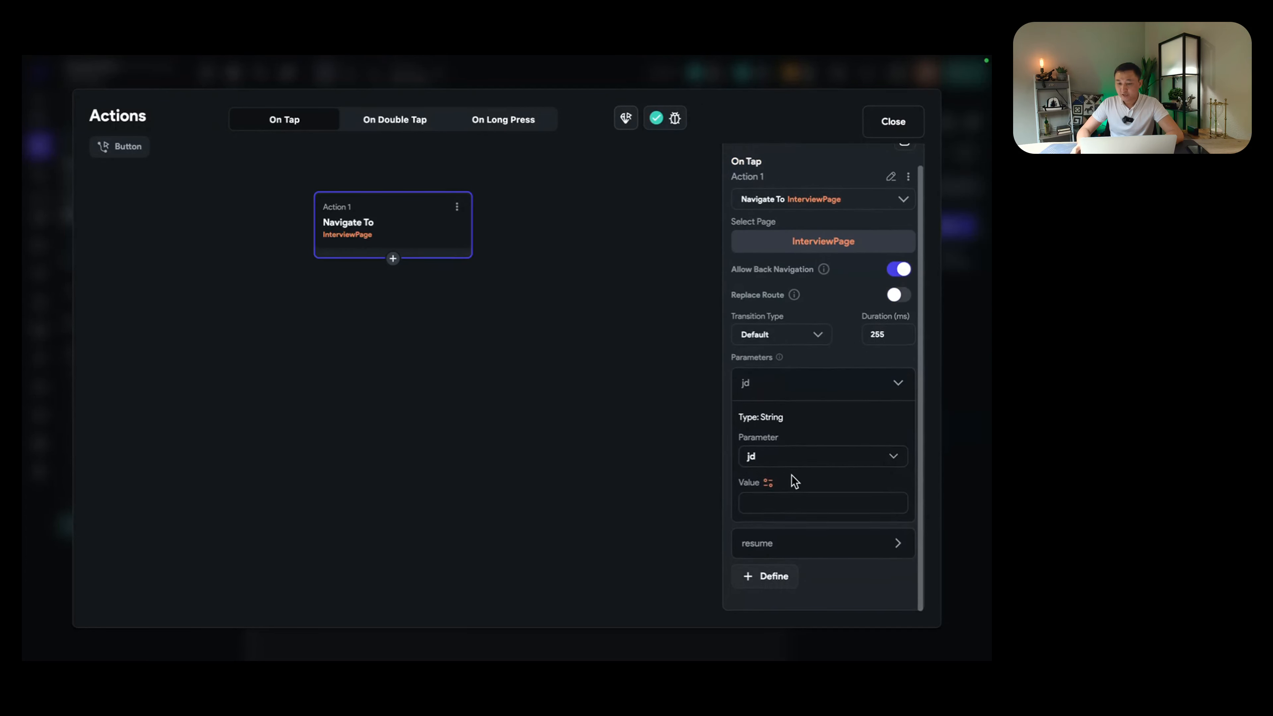
click(769, 483)
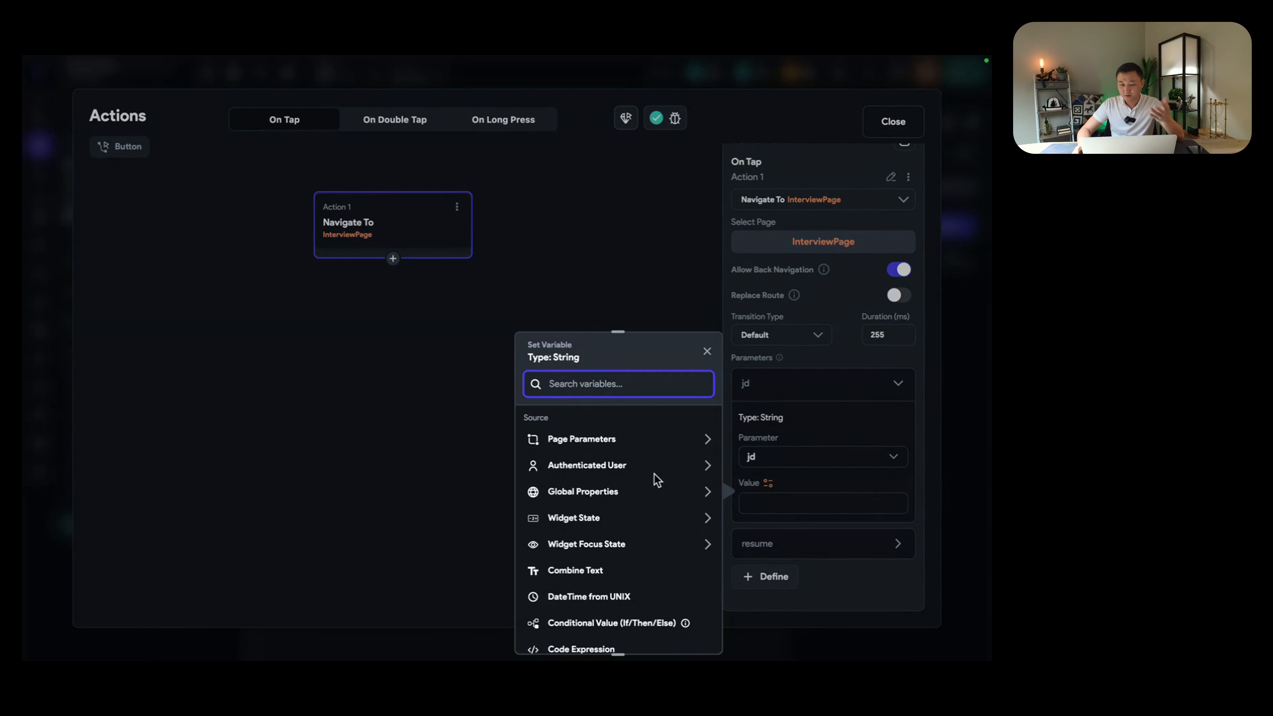
click(635, 522)
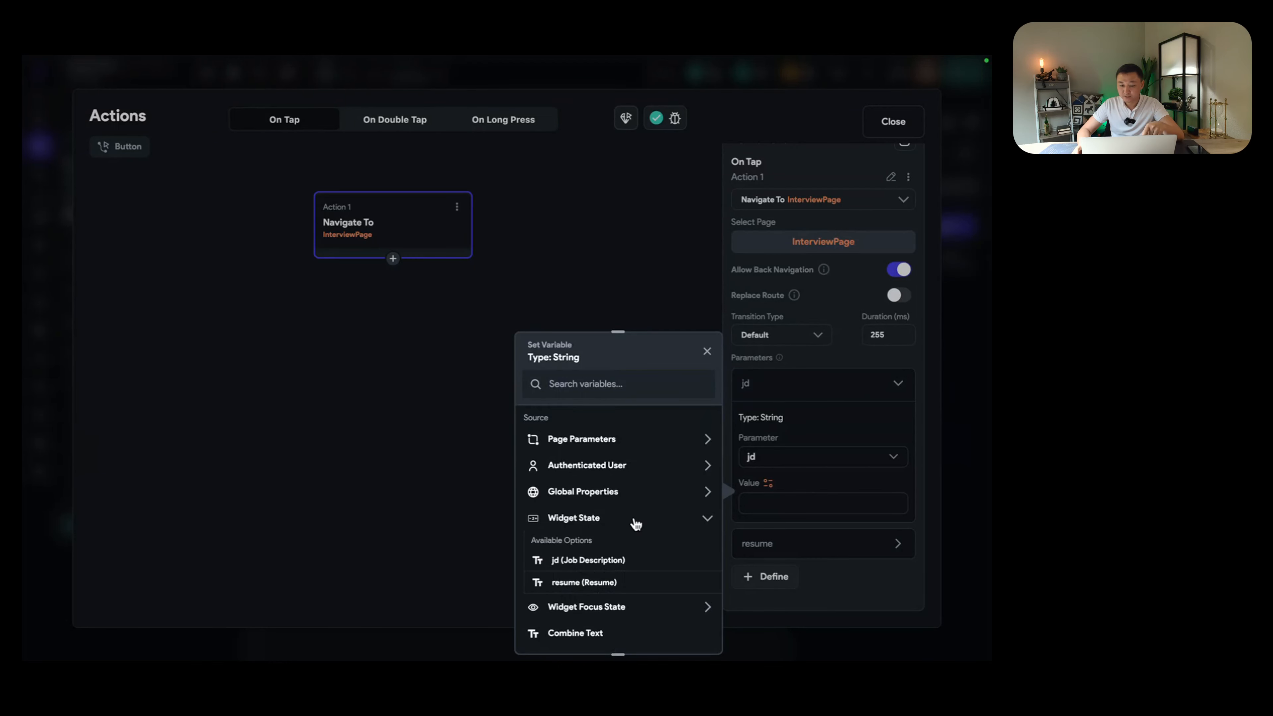
scroll(636, 523, down, 2)
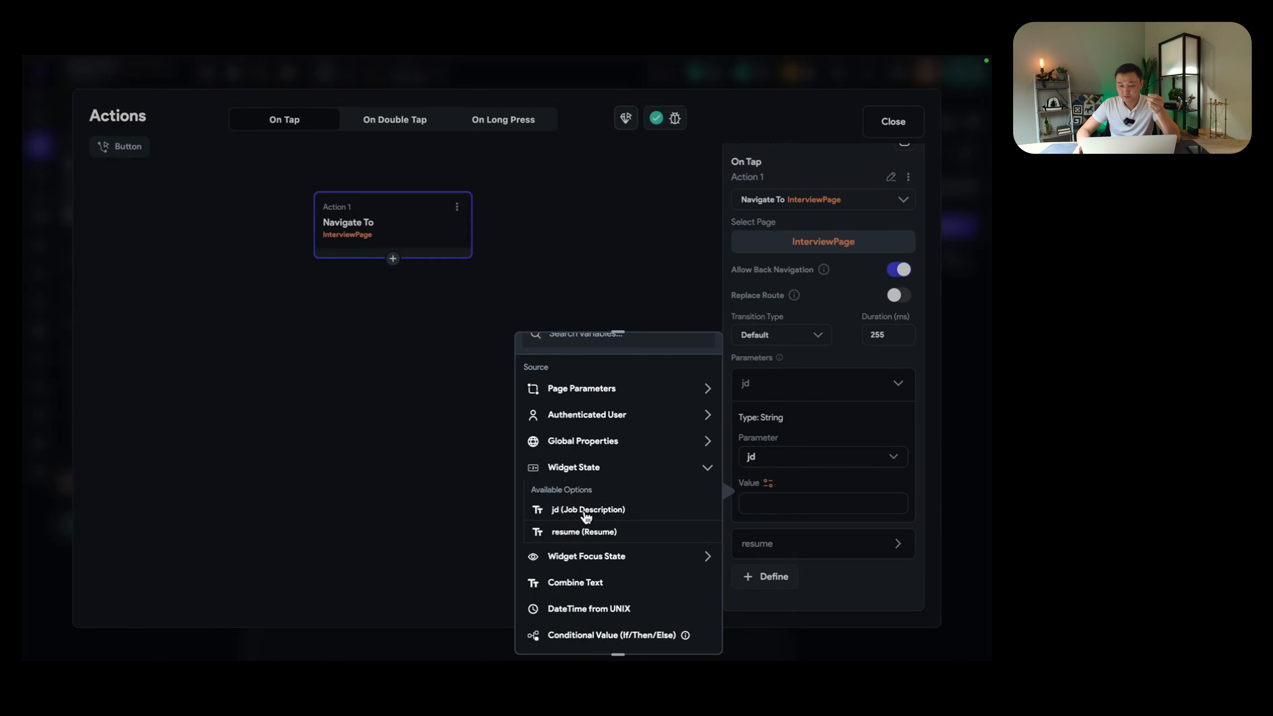
click(582, 511)
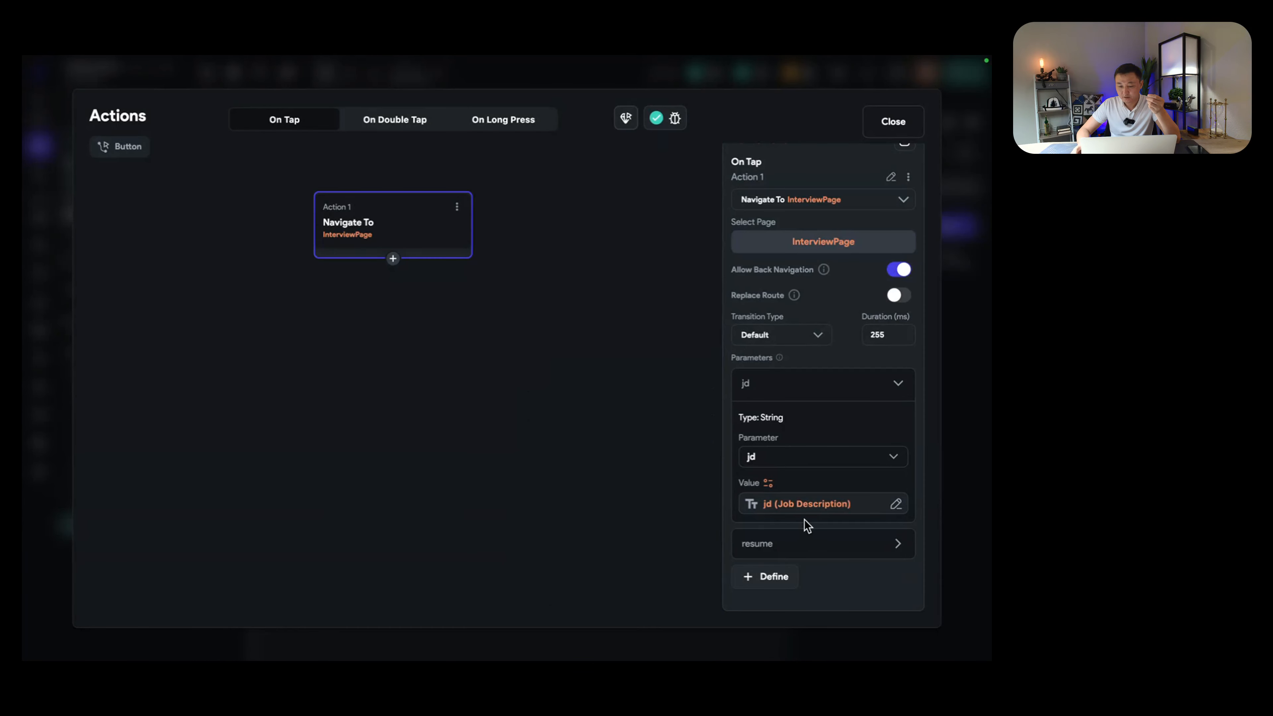
Step: Set resume's value to the resume (Resume) field and close the action editor
click(785, 547)
scroll(781, 549, down, 3)
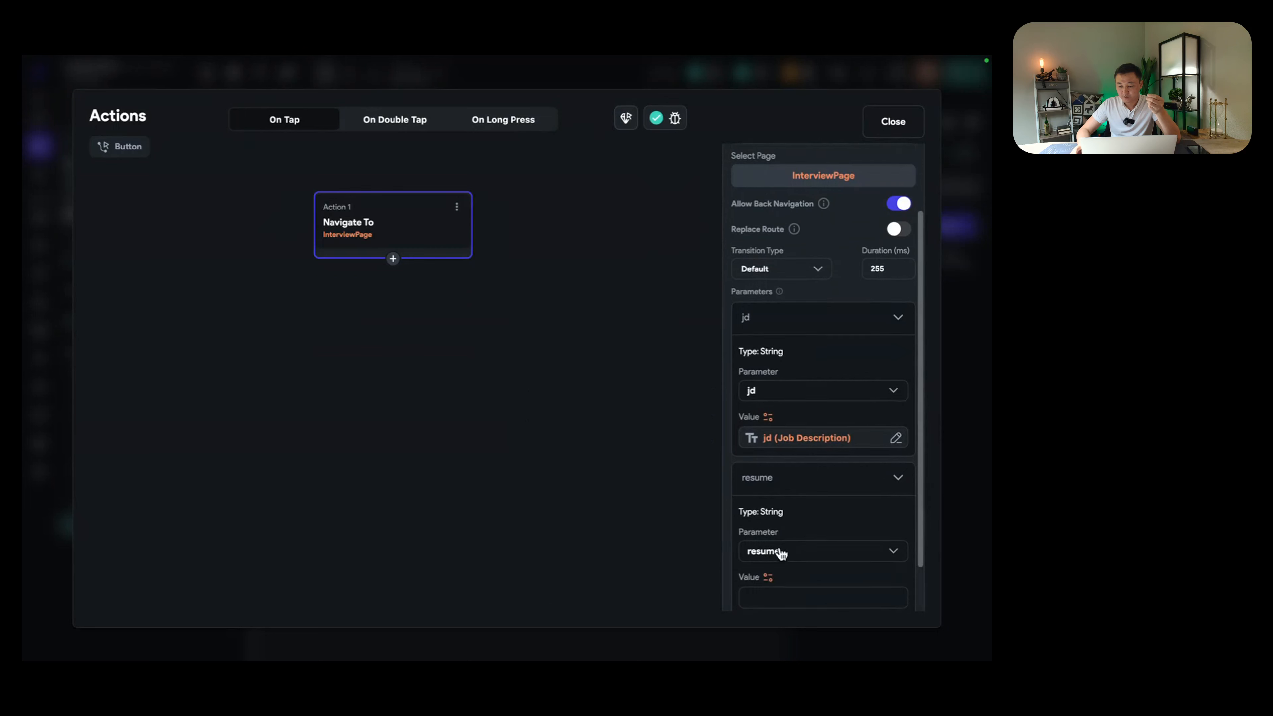
click(773, 530)
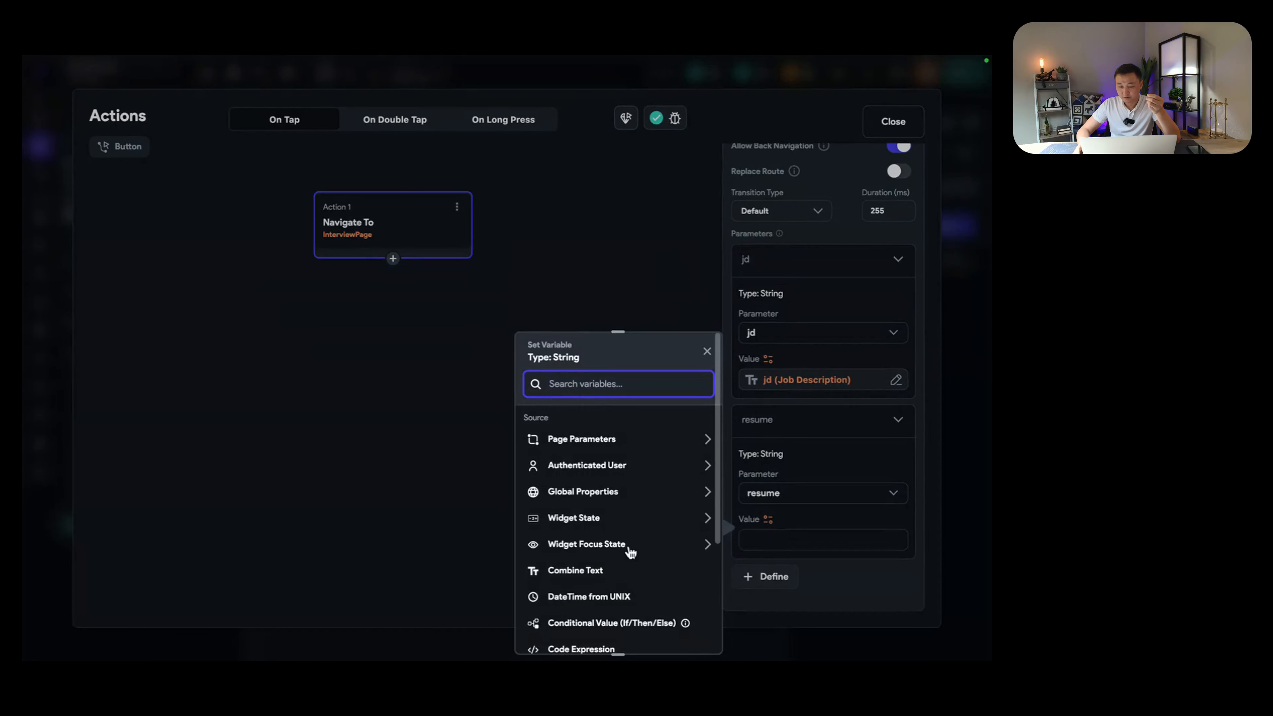
click(608, 526)
scroll(608, 529, down, 2)
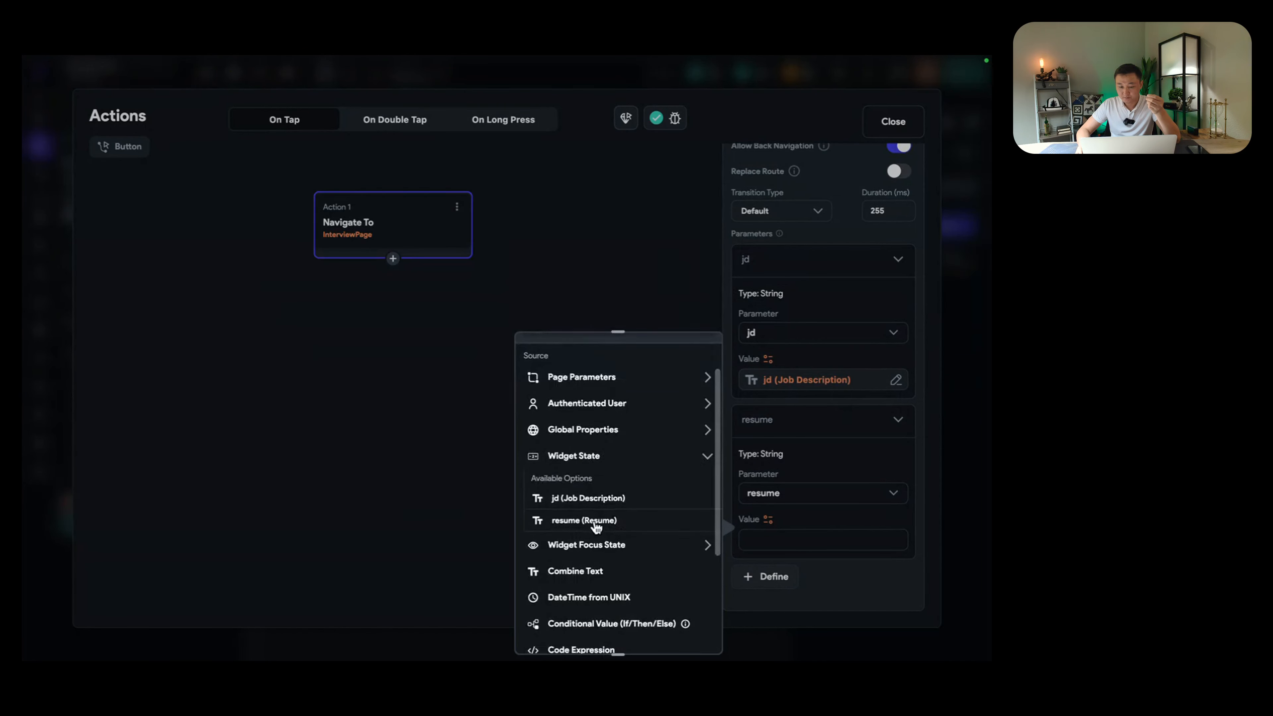
click(606, 526)
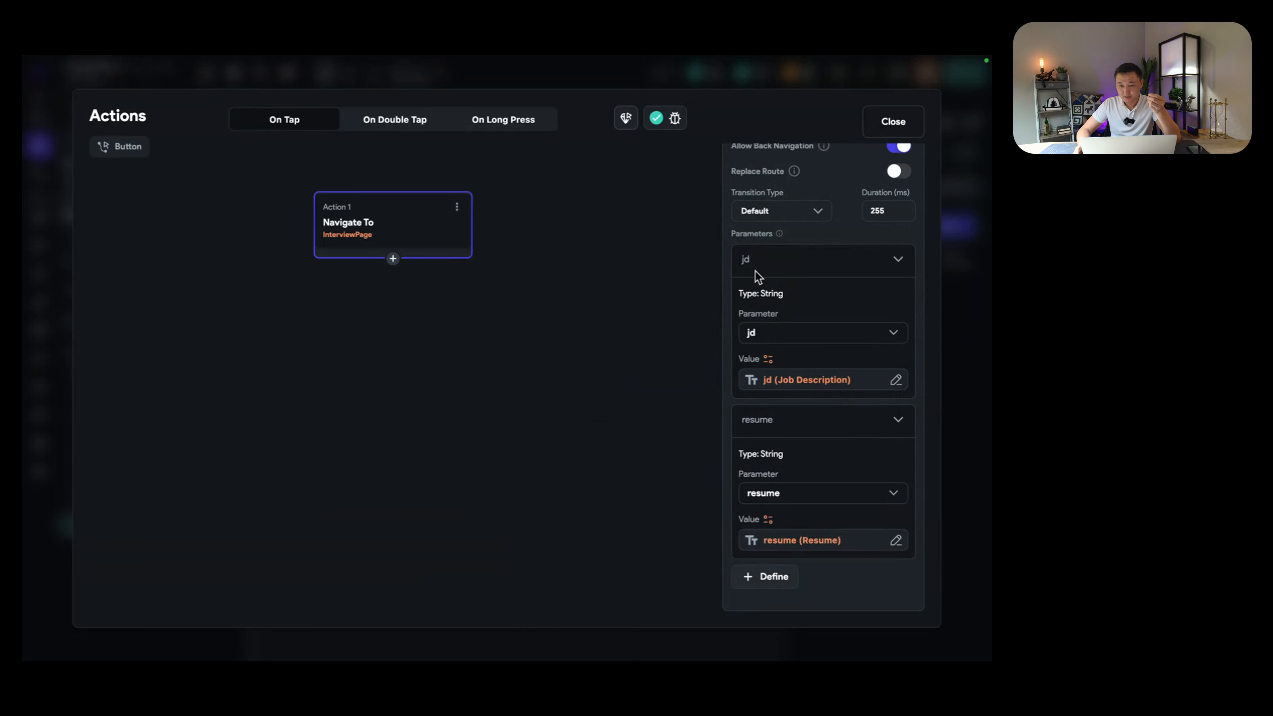
scroll(781, 261, up, 1)
click(892, 123)
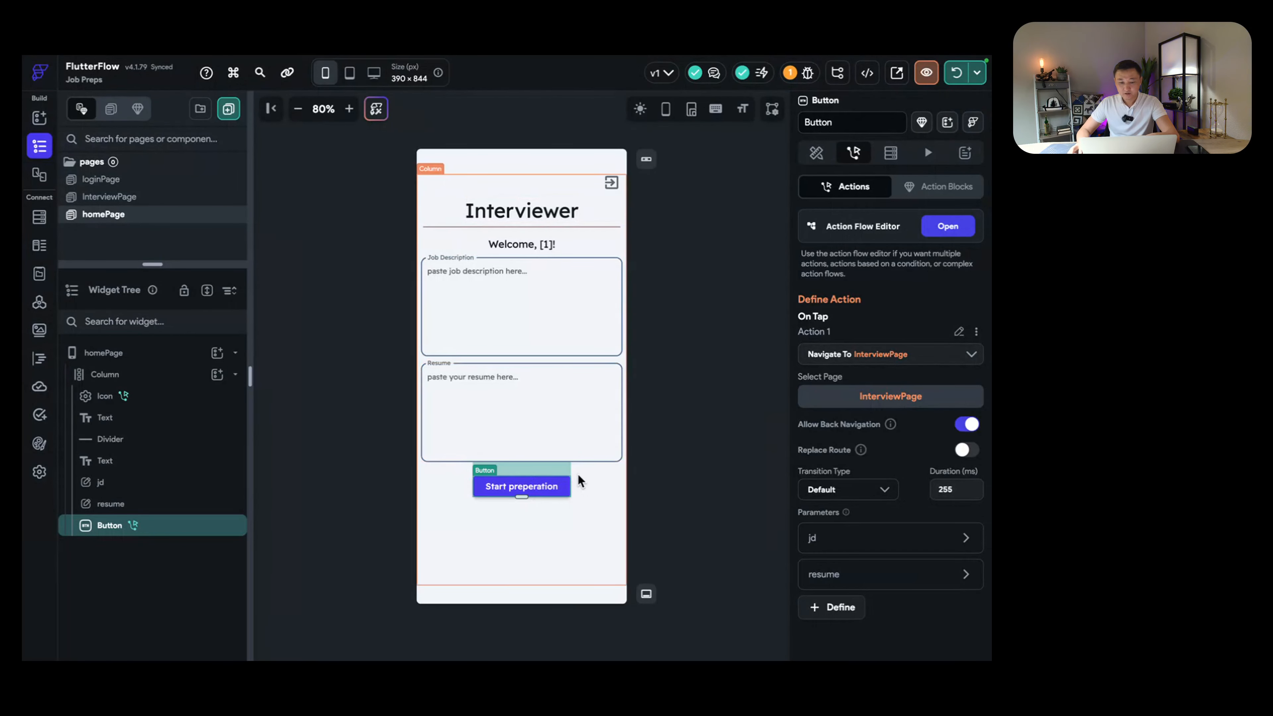
Step: Inspect the main Column, Start preparation button, and Job Description and Resume text fields
click(547, 499)
click(514, 487)
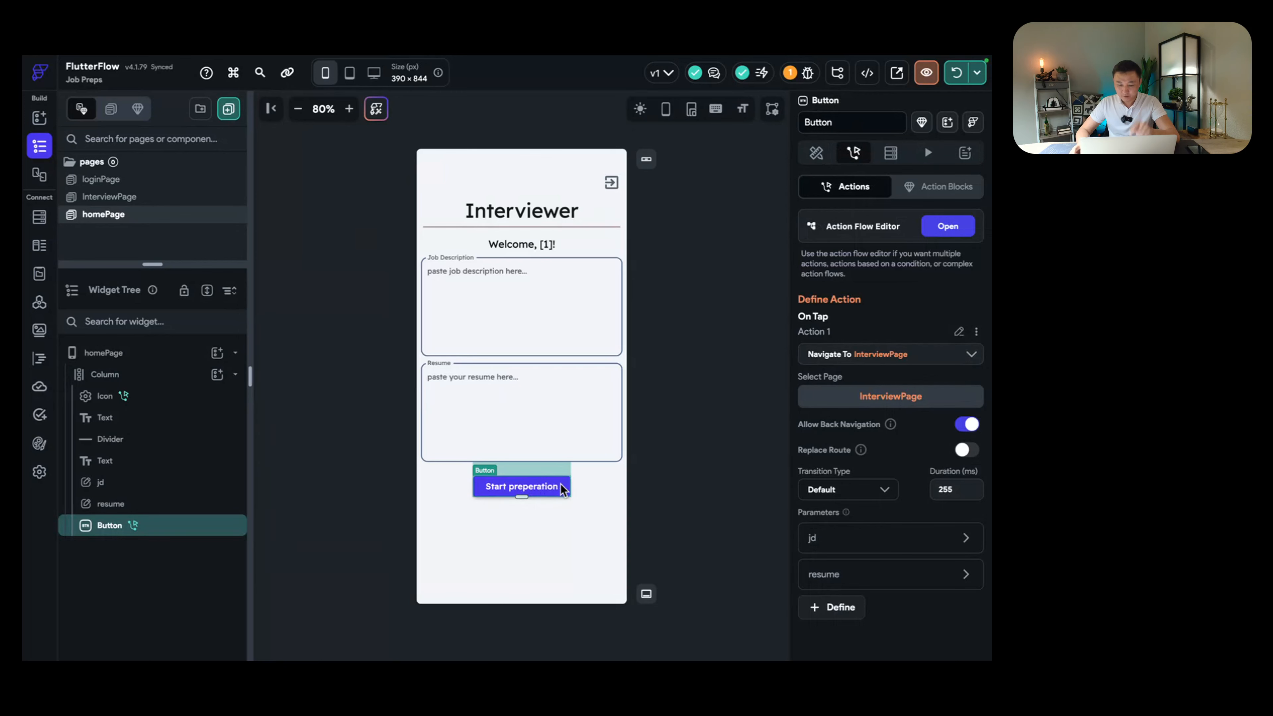
click(566, 313)
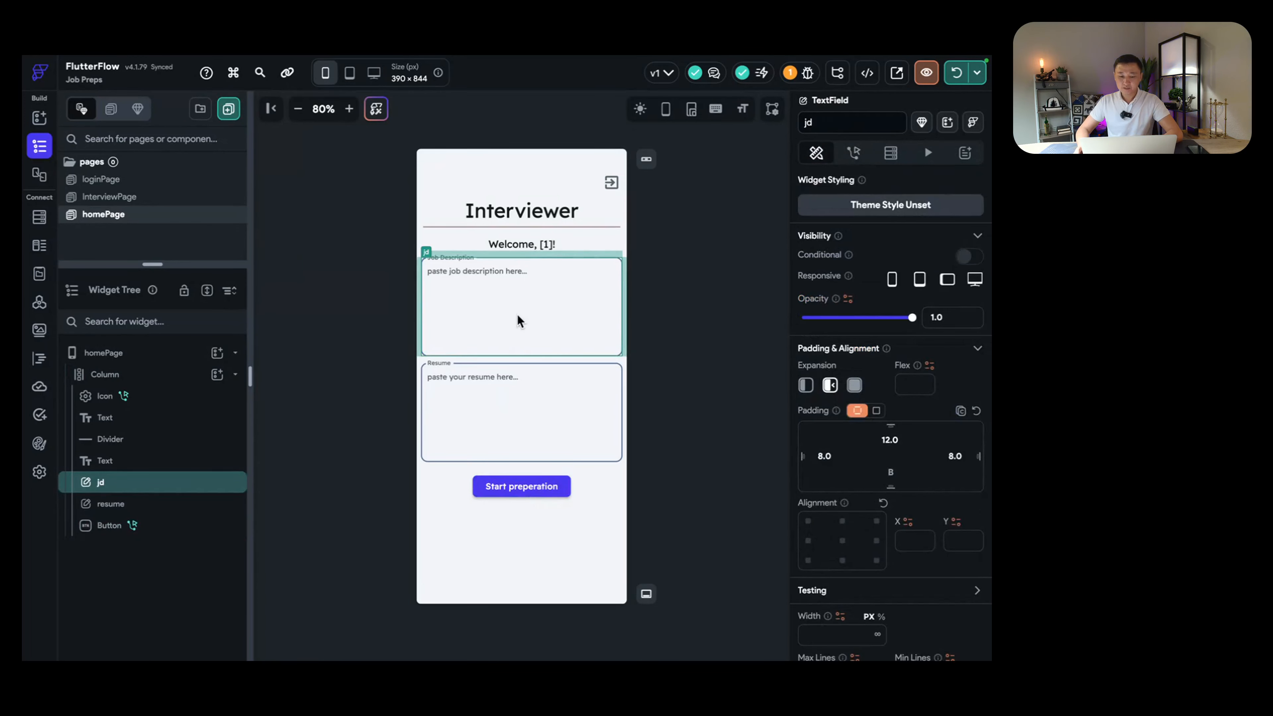
click(532, 417)
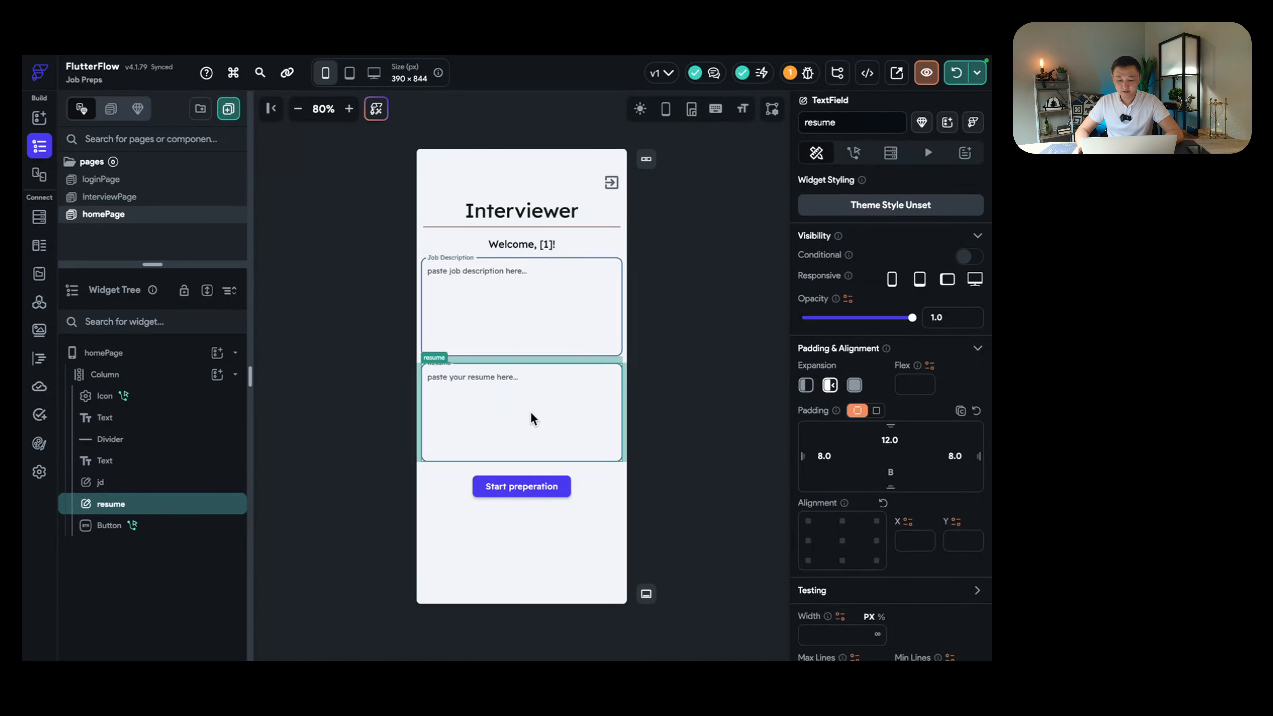
Step: Open InterviewPage and review its jd and resume parameters and messages state list
click(138, 198)
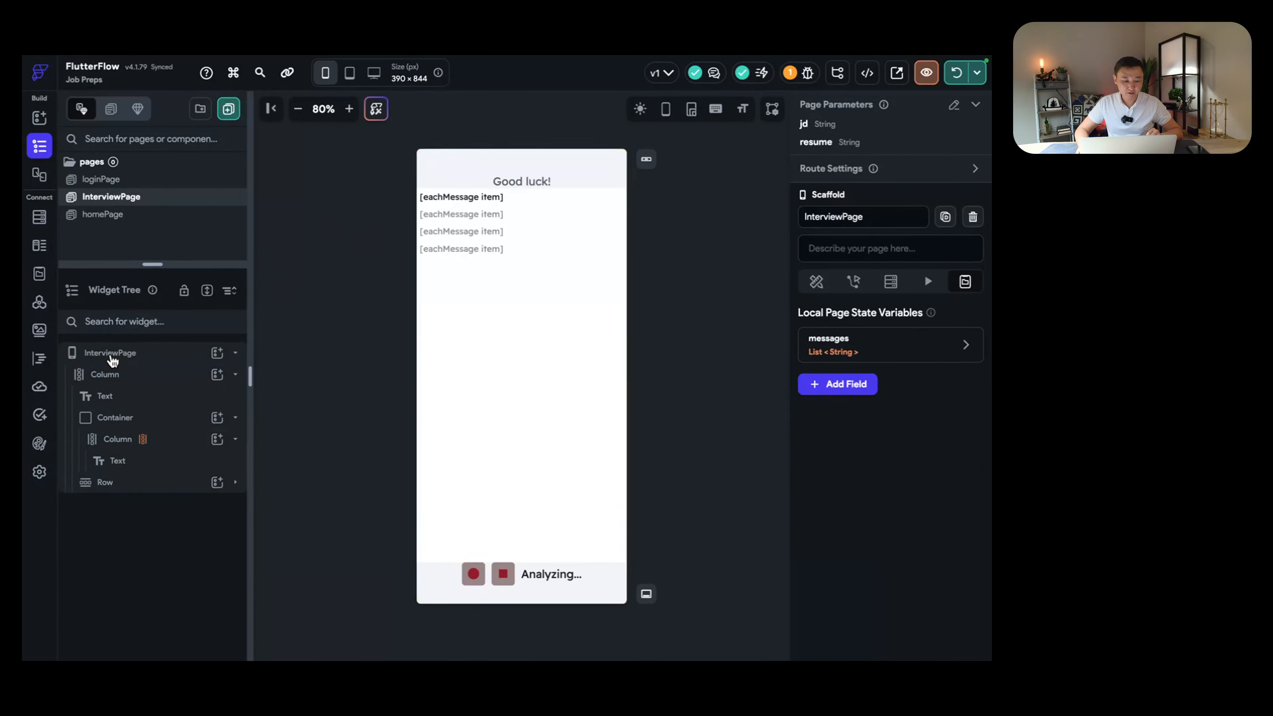
click(113, 357)
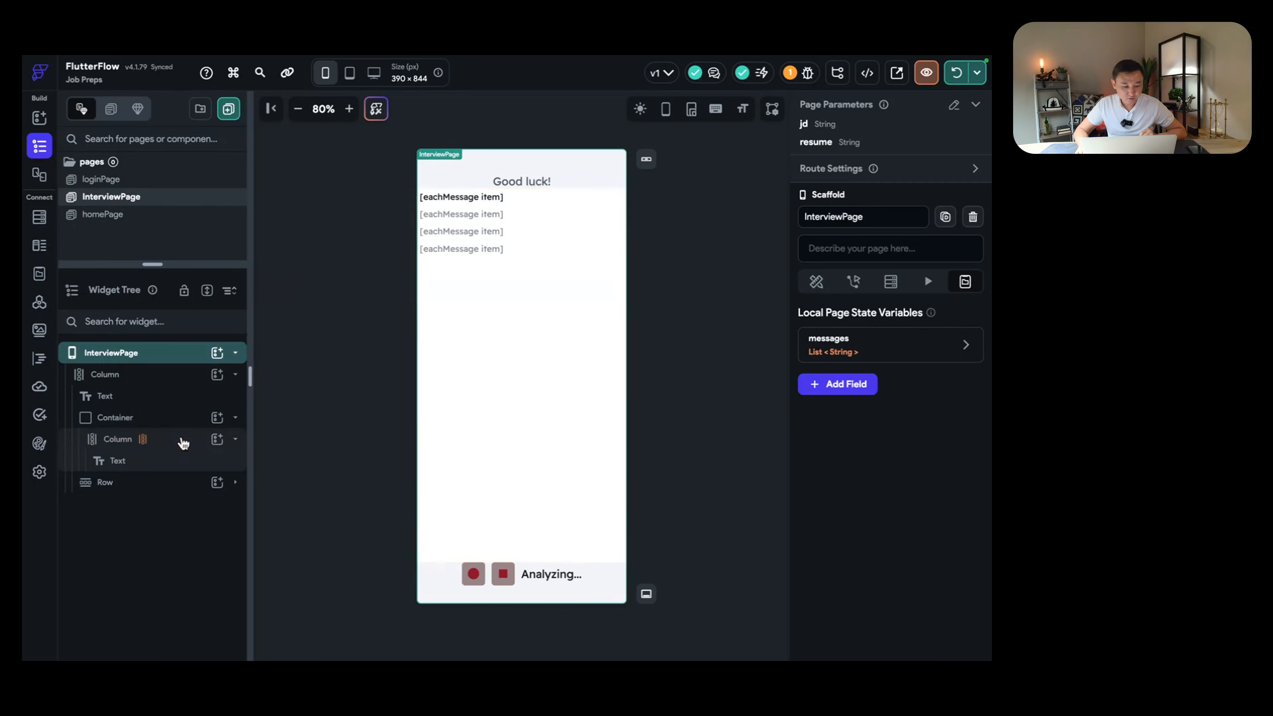
click(179, 440)
click(143, 359)
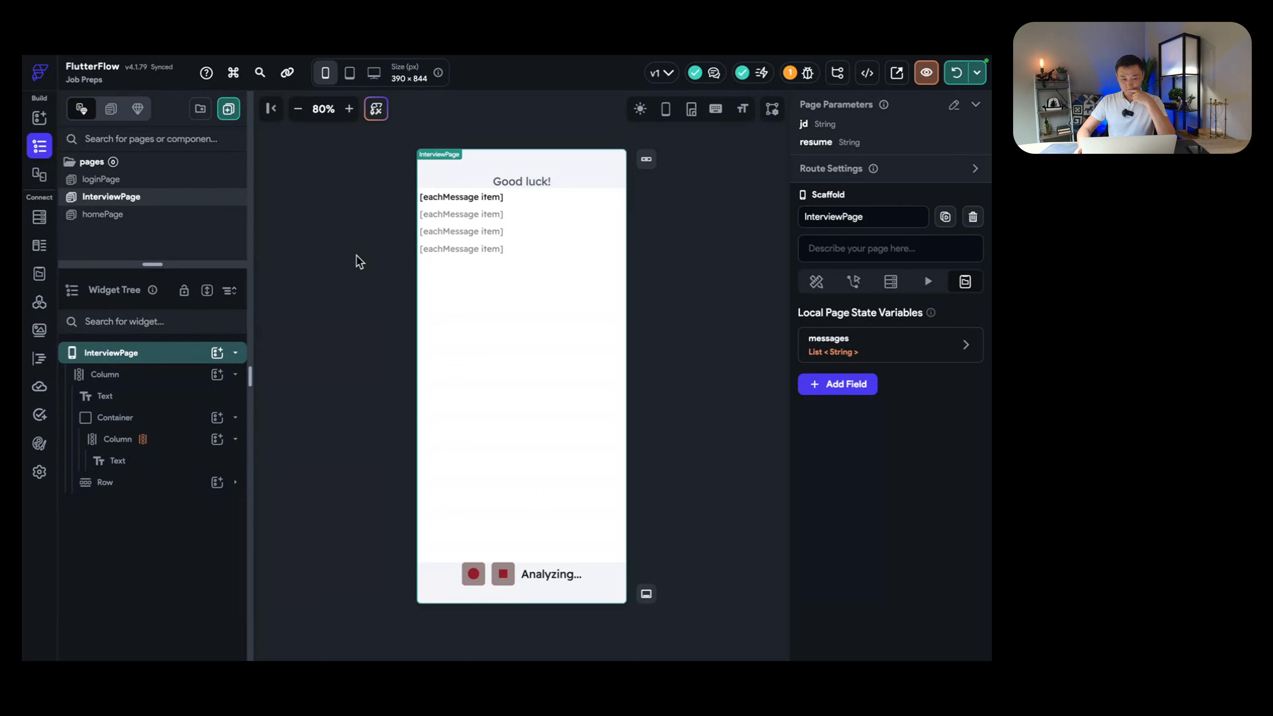
Step: Switch to the browser and show the OpenAI API reference Introduction page
key(ctrl+Right)
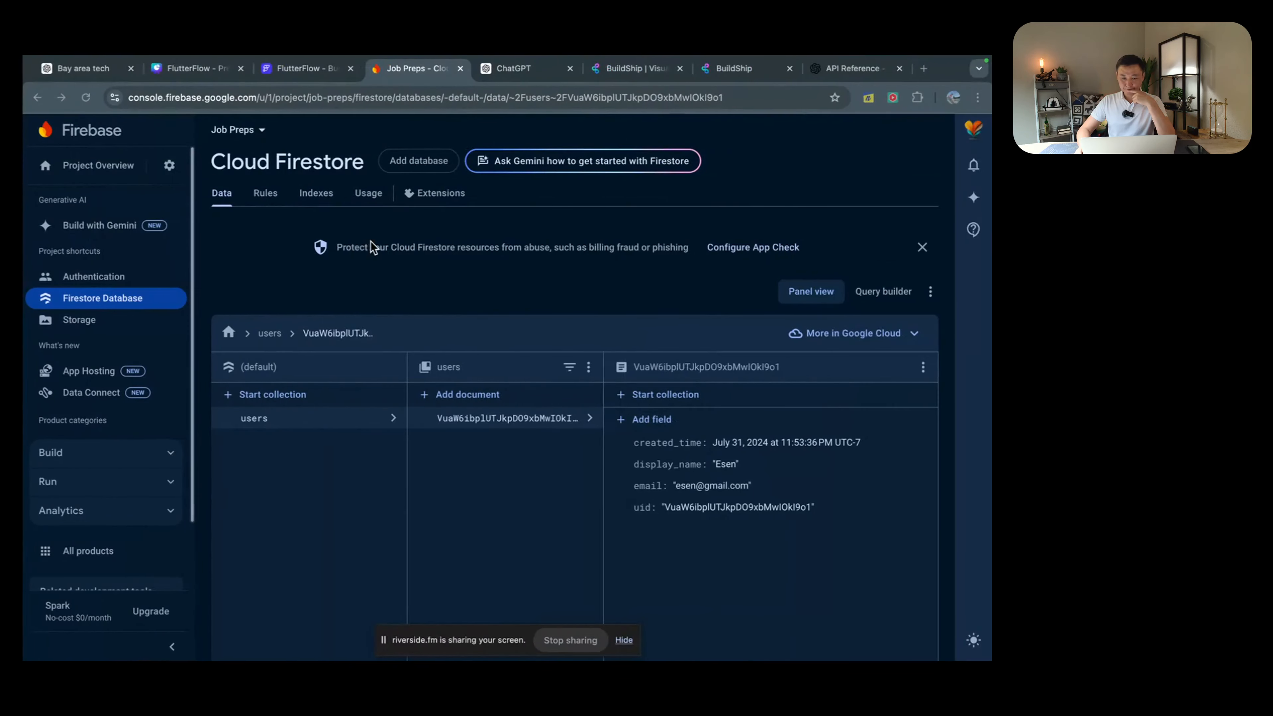
click(847, 70)
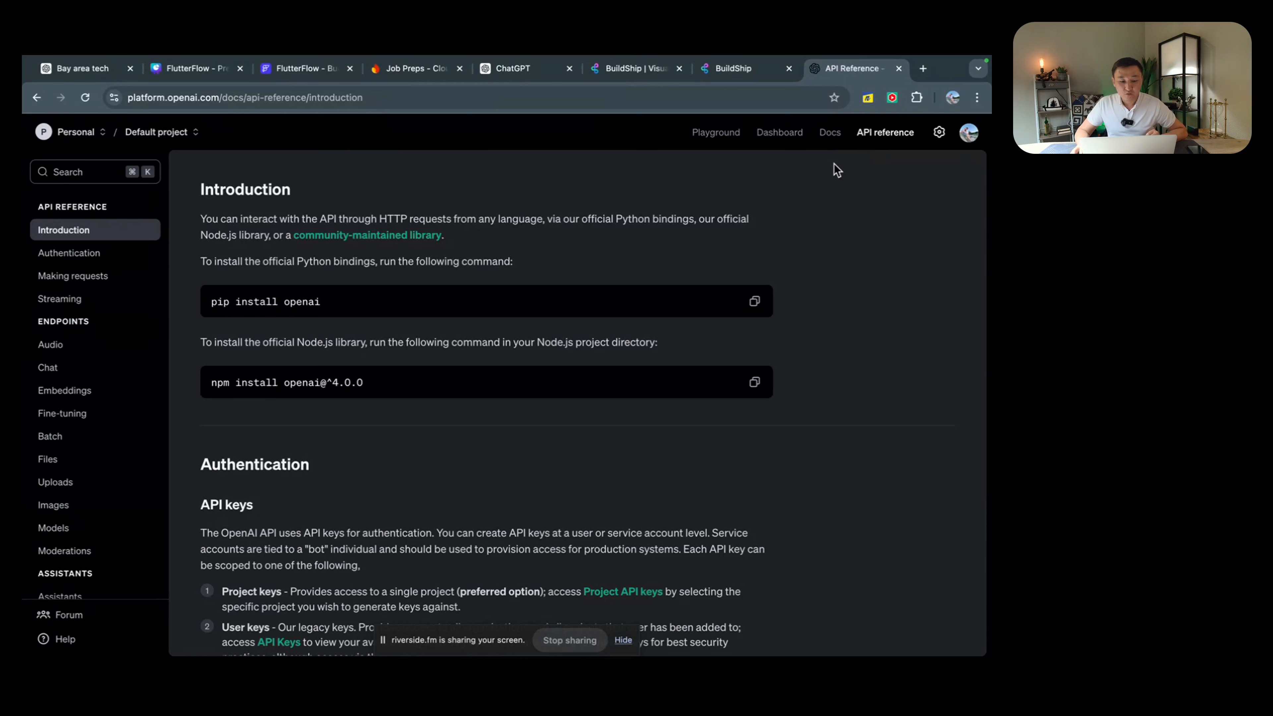
Step: Search Google for 'openai developer account' in a new tab, then close it
triple_click(620, 220)
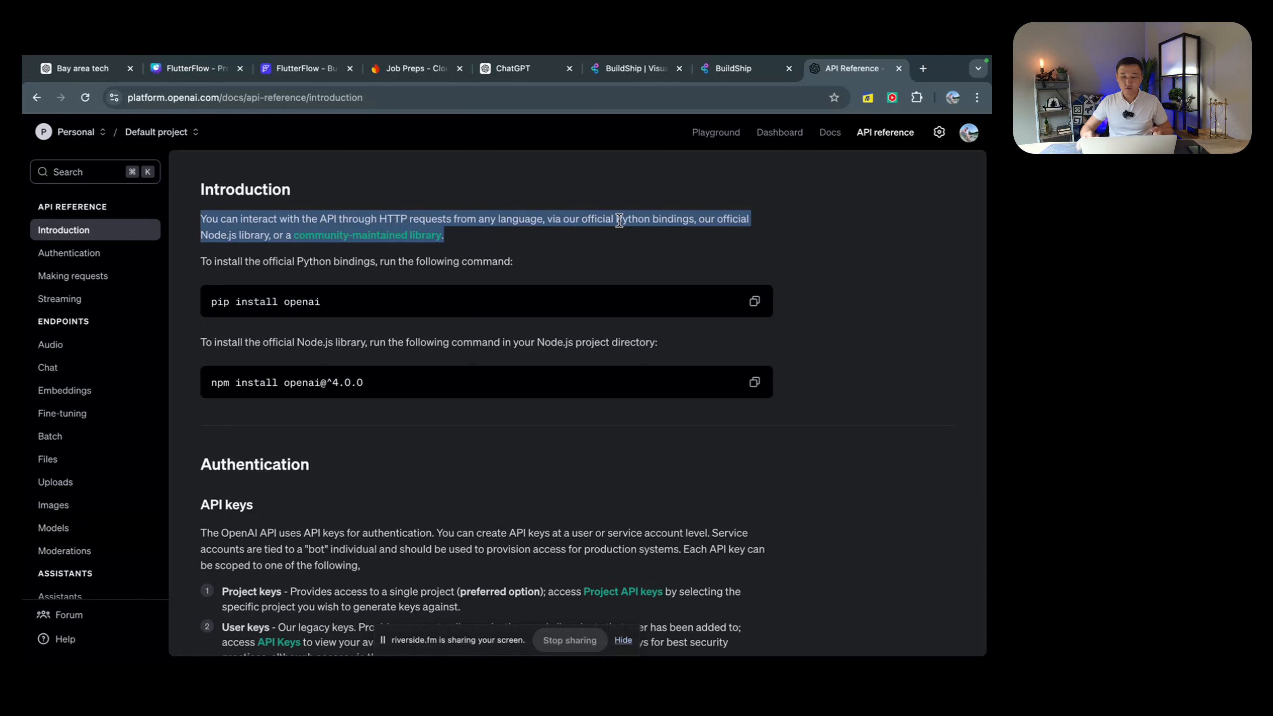
click(924, 69)
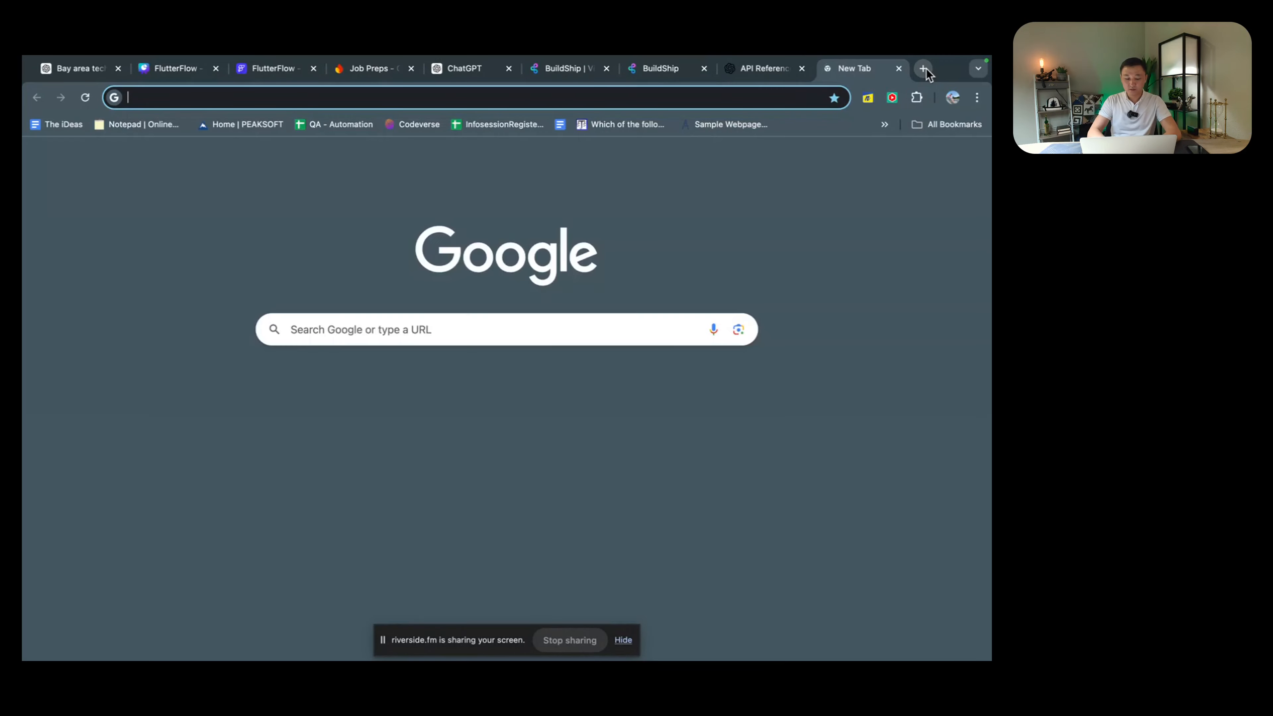
text(openai dev)
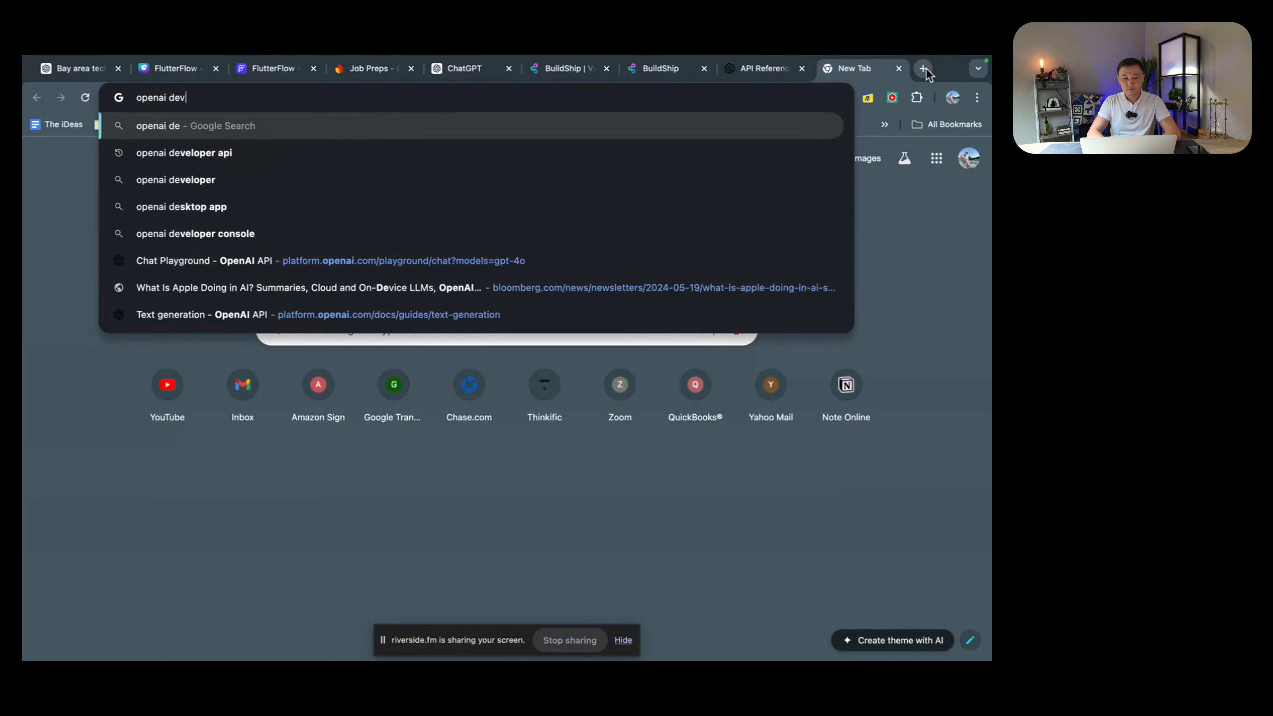
text(eloper account)
key(Return)
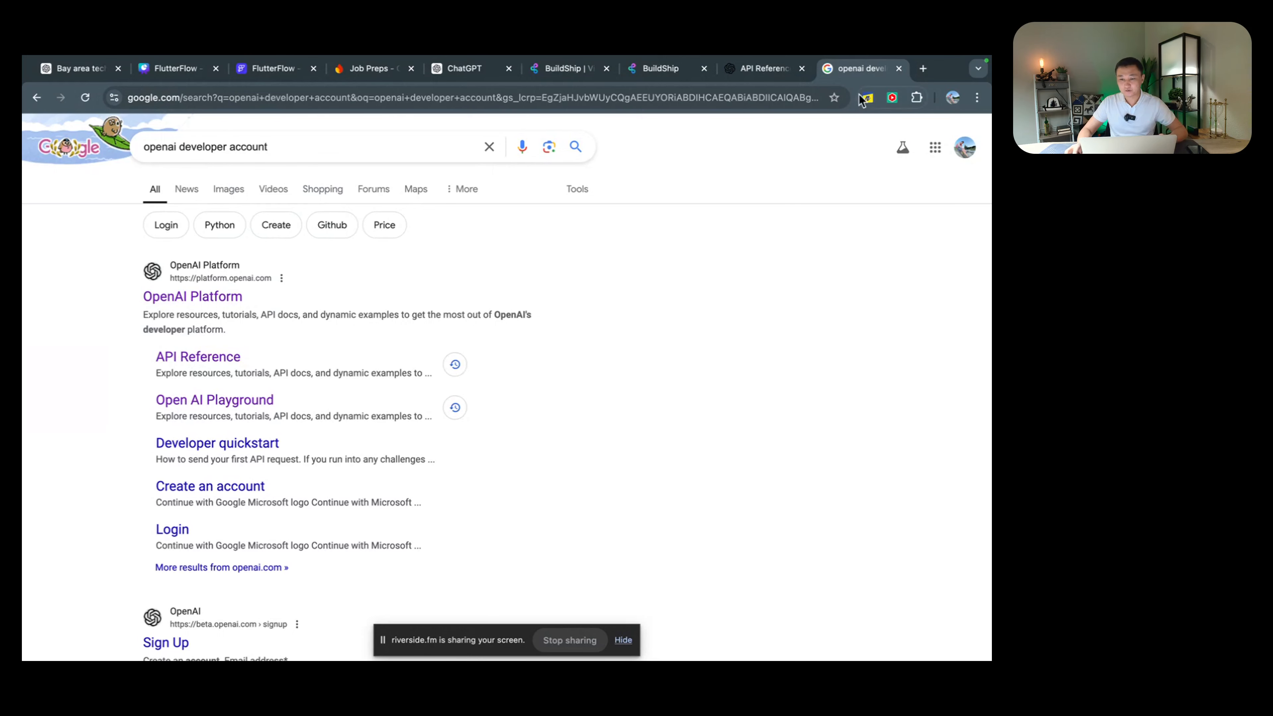
click(898, 69)
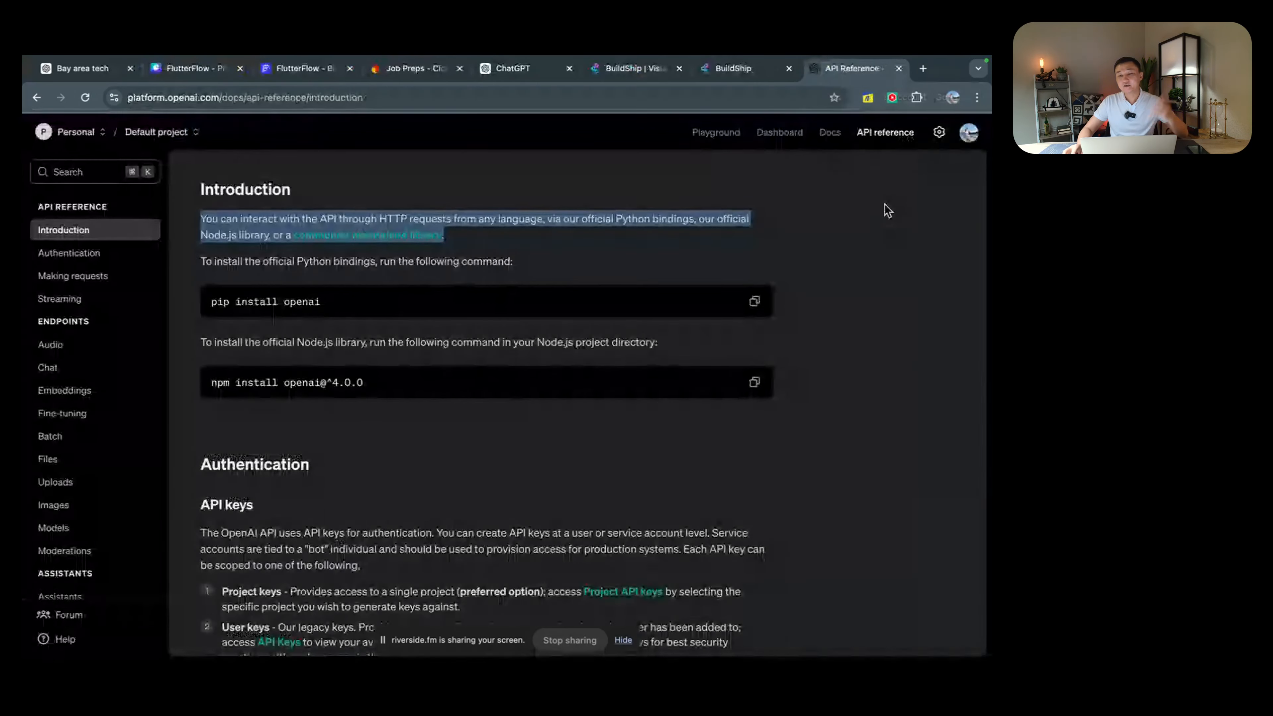
click(748, 219)
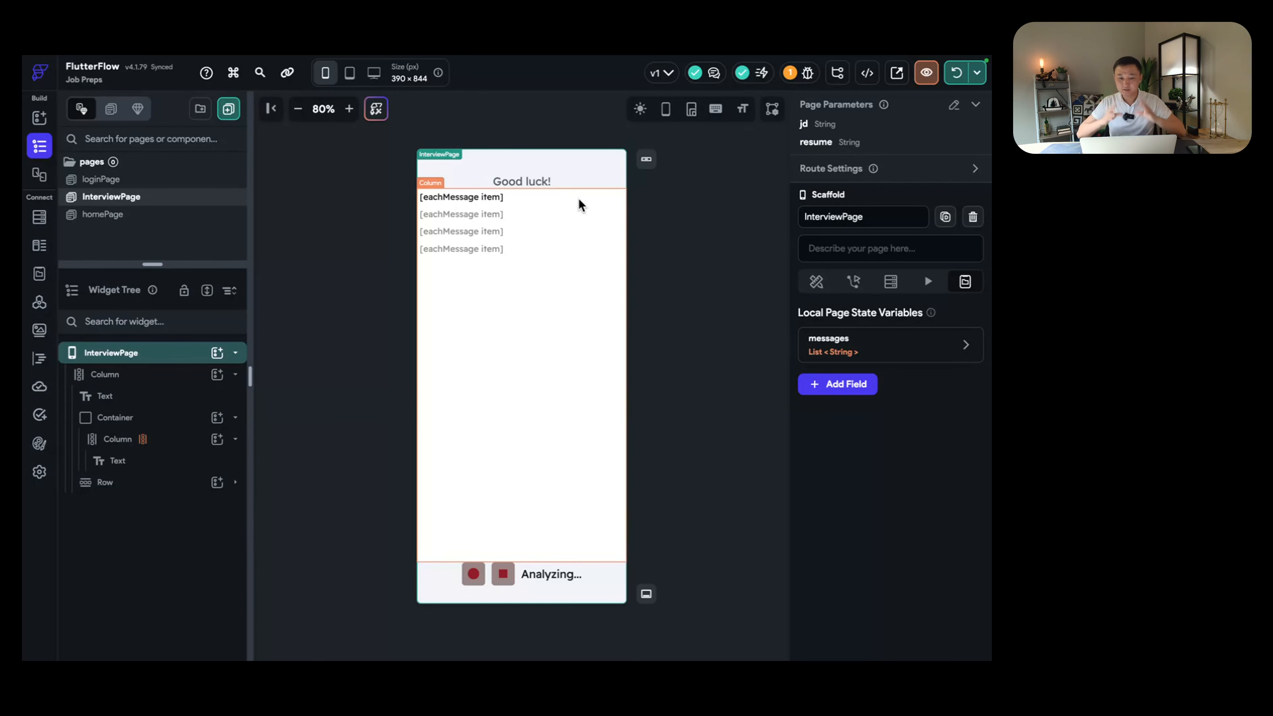
Step: Select the eachMessage Text and its parent Column generating children from messages, then go to API Calls
click(490, 198)
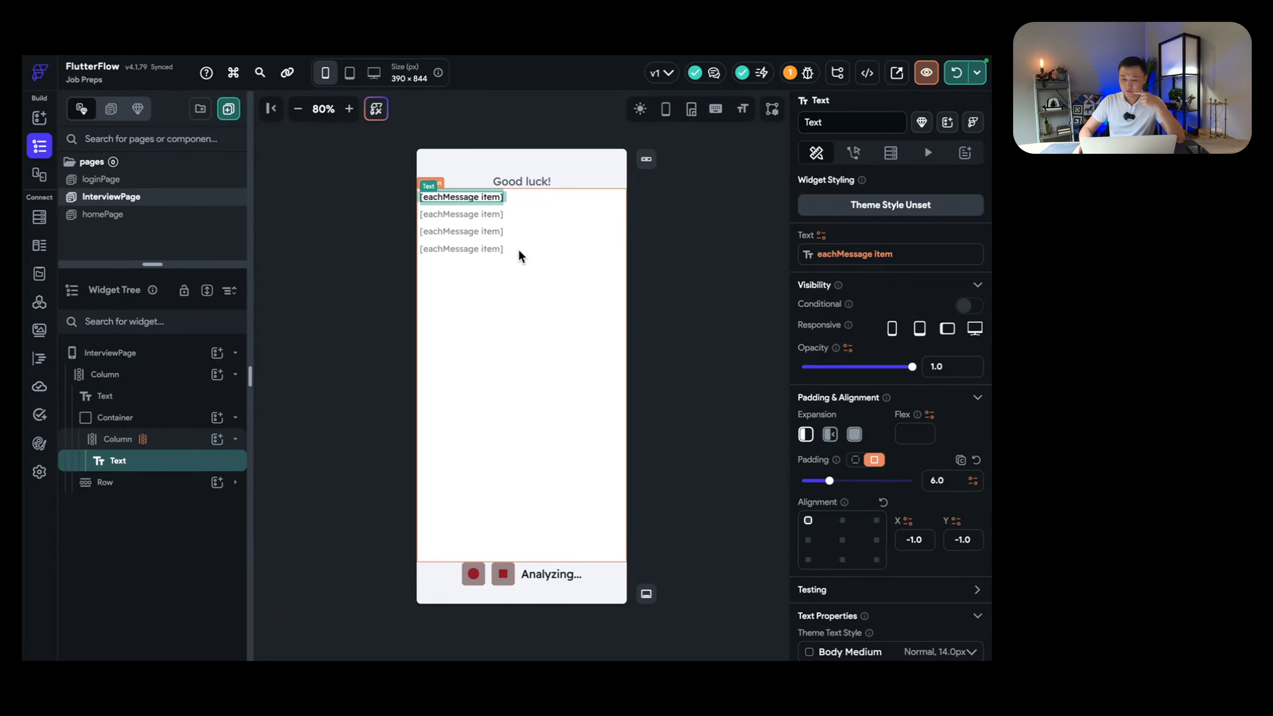
click(531, 254)
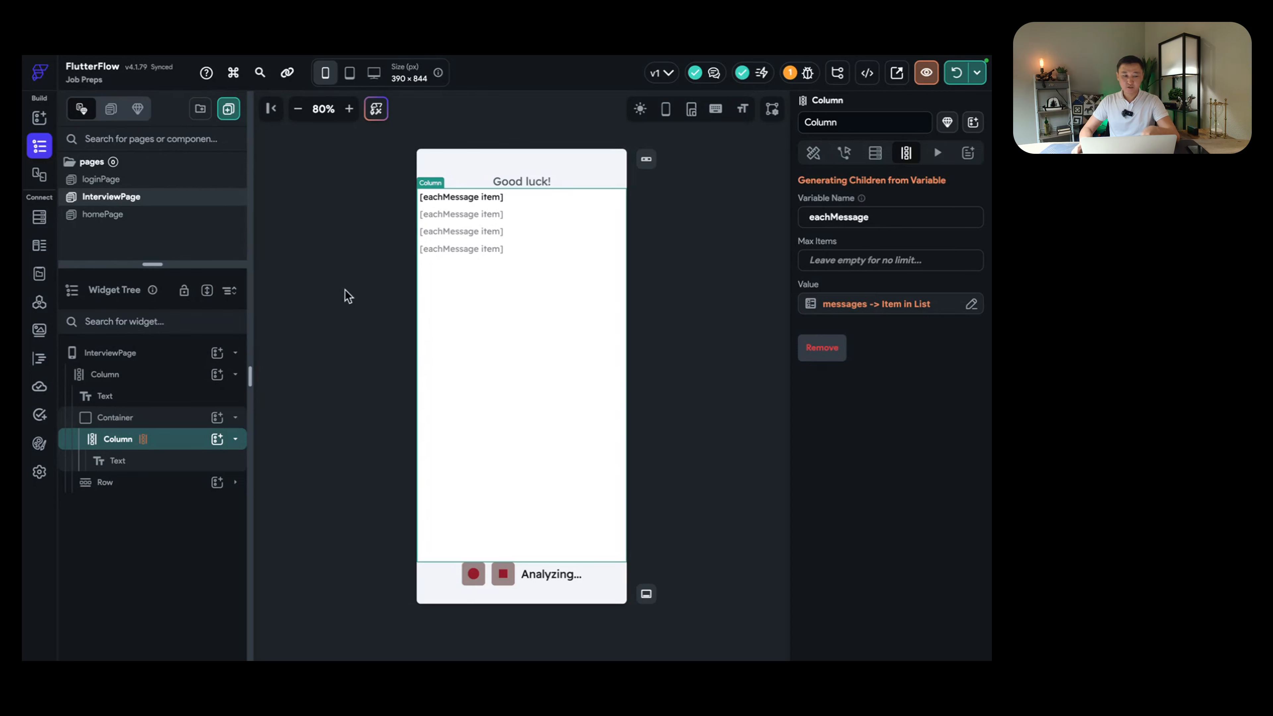
click(39, 302)
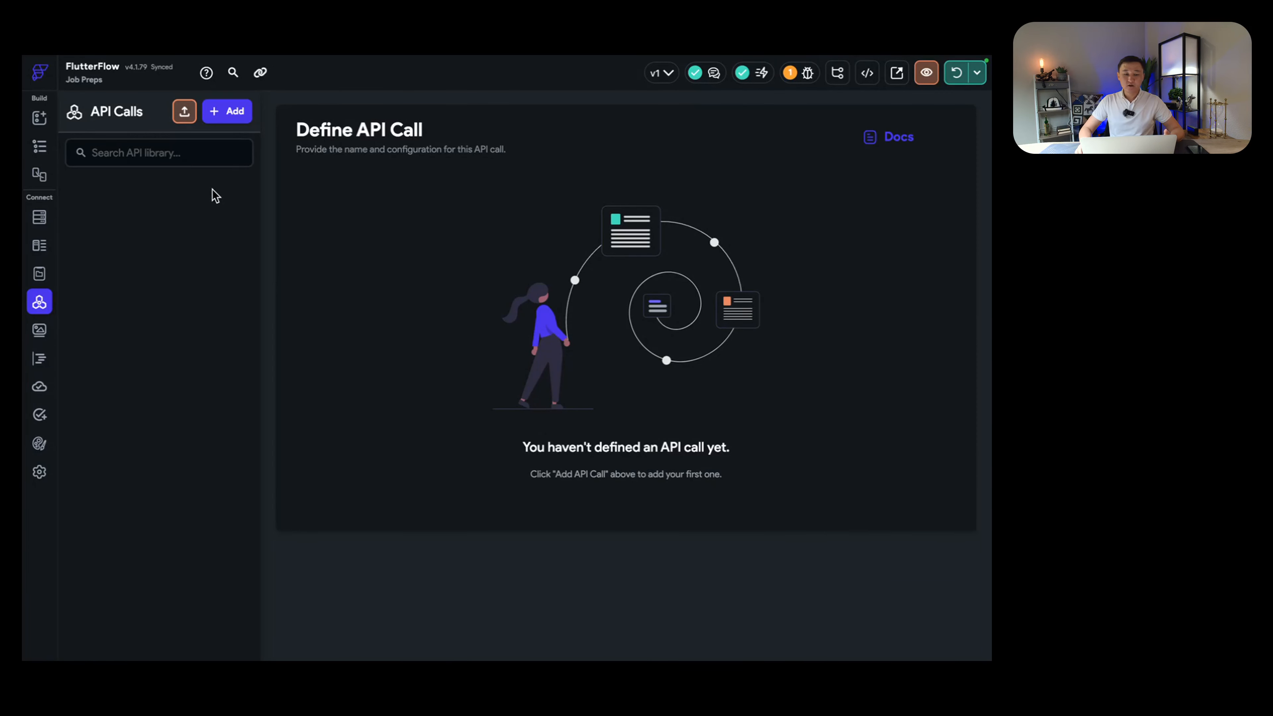
Step: Look at the Add API call options without choosing one, then return to the browser
click(232, 117)
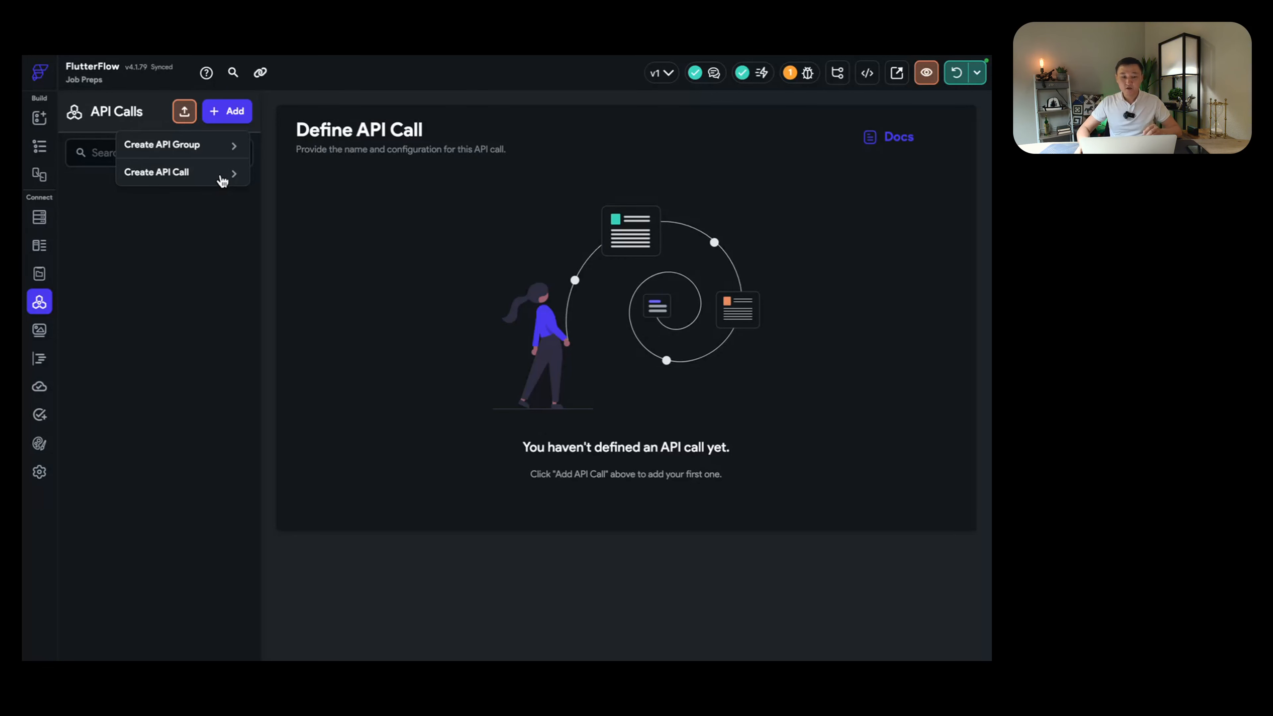
click(344, 204)
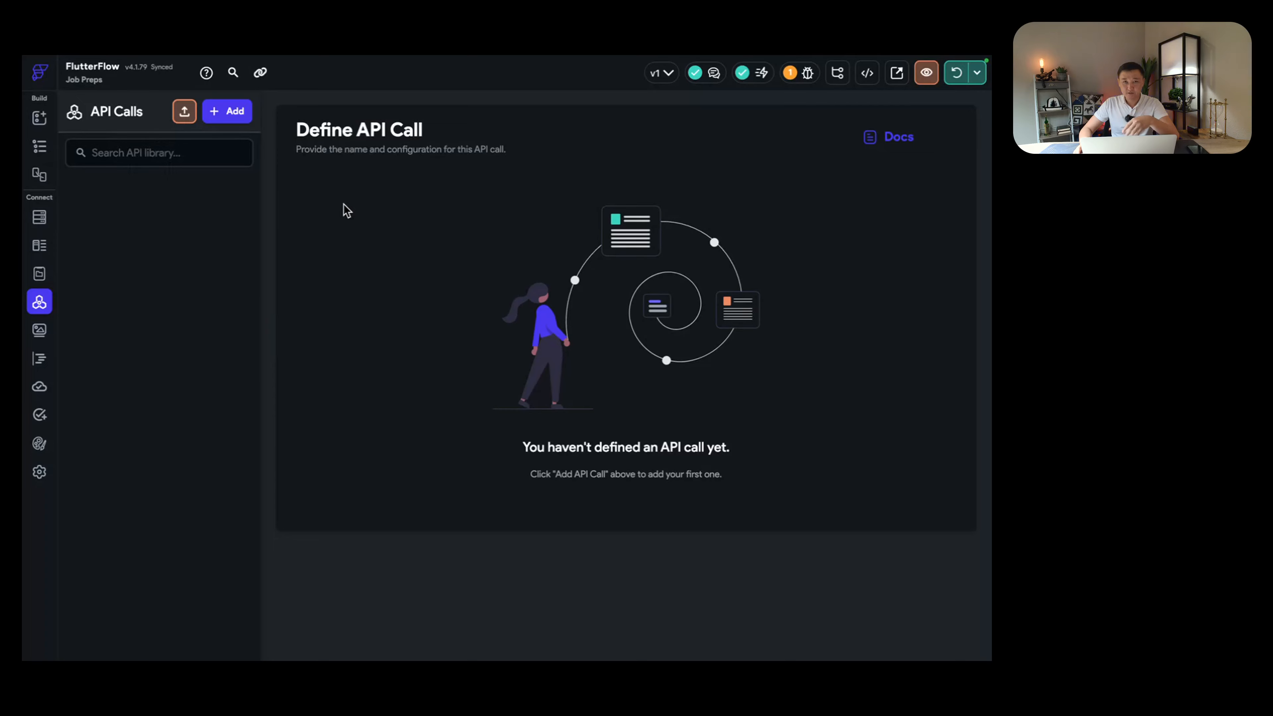
key(ctrl+Right)
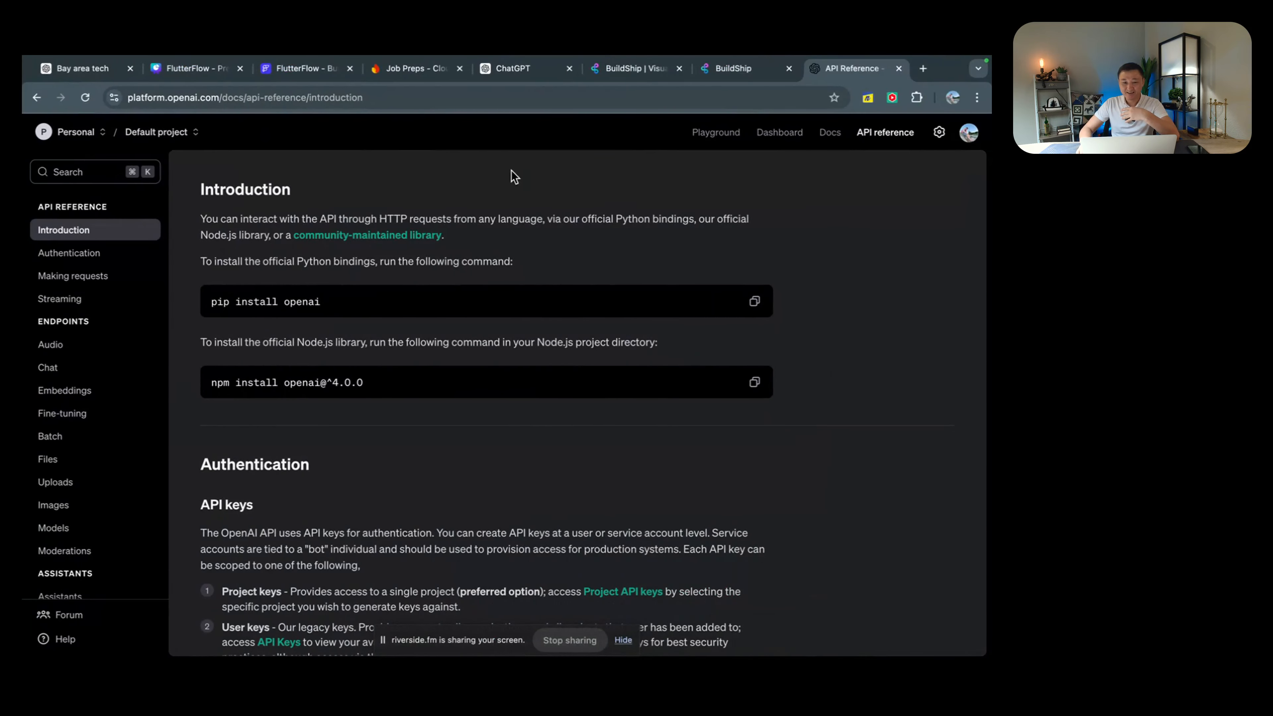
Step: On buildship.com, open Pricing and scroll through the Free, Starter, Pro and Expert plans
click(628, 69)
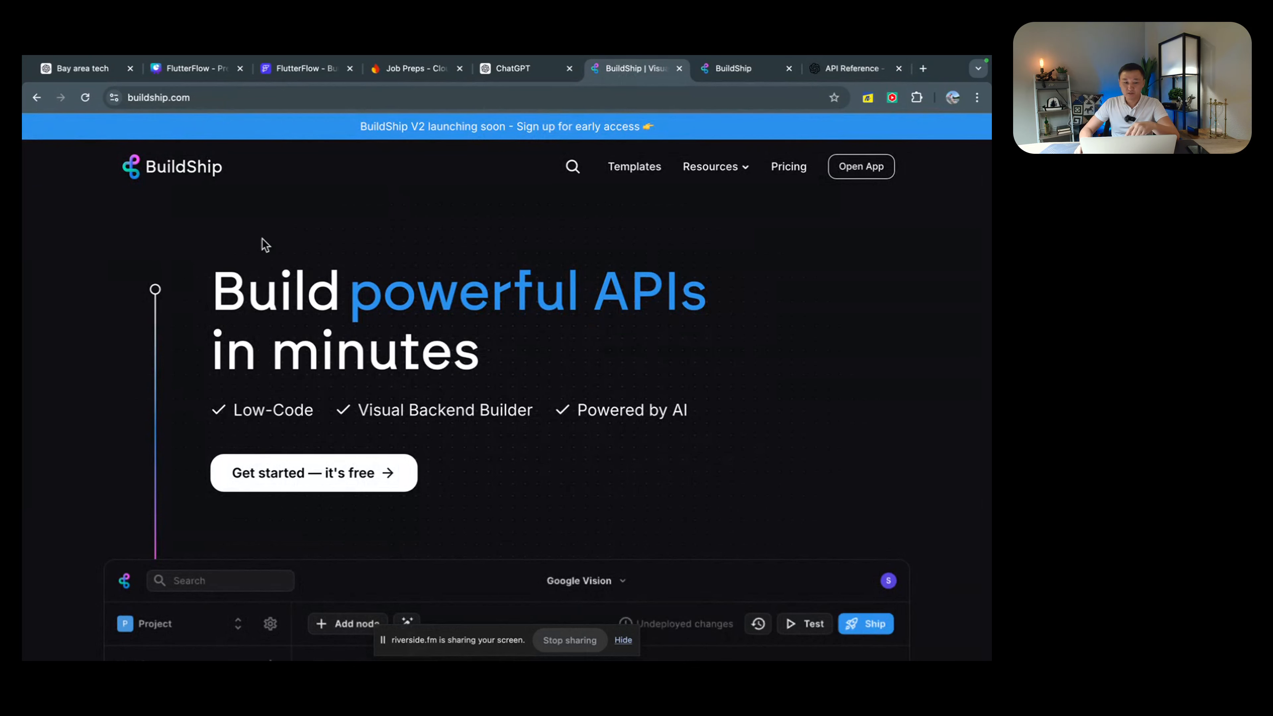
drag(207, 286, 568, 353)
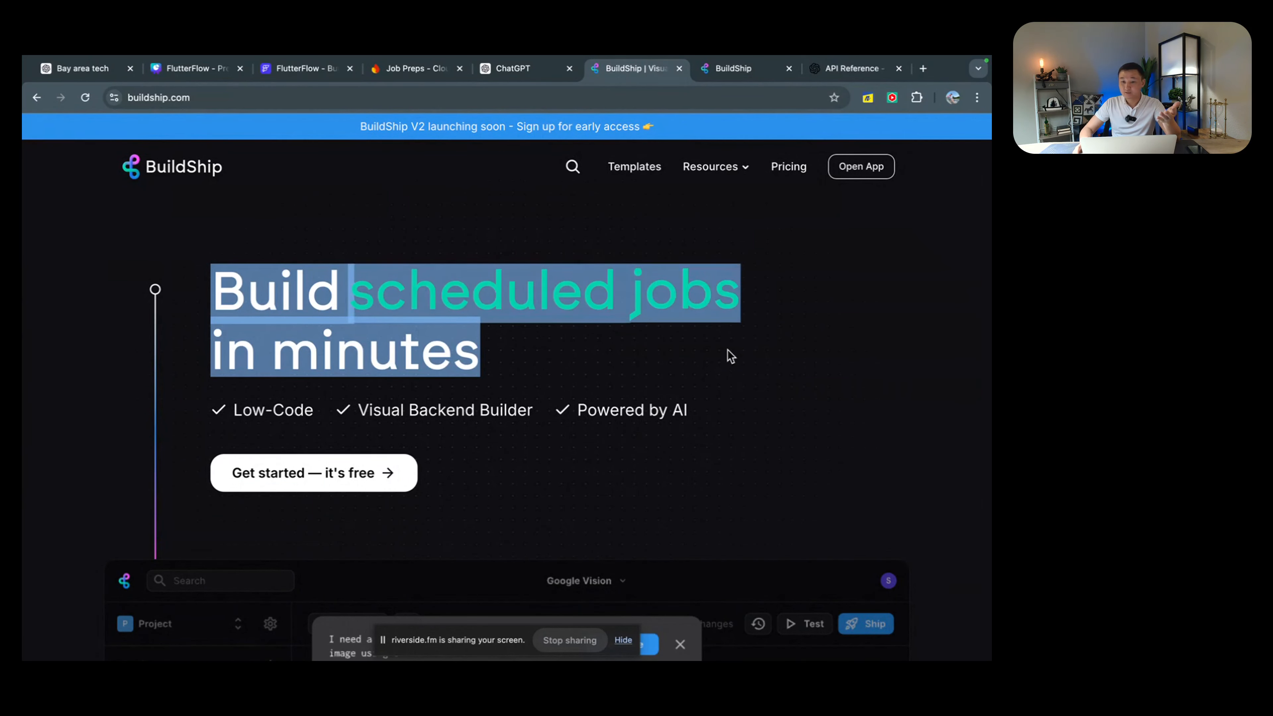
click(727, 338)
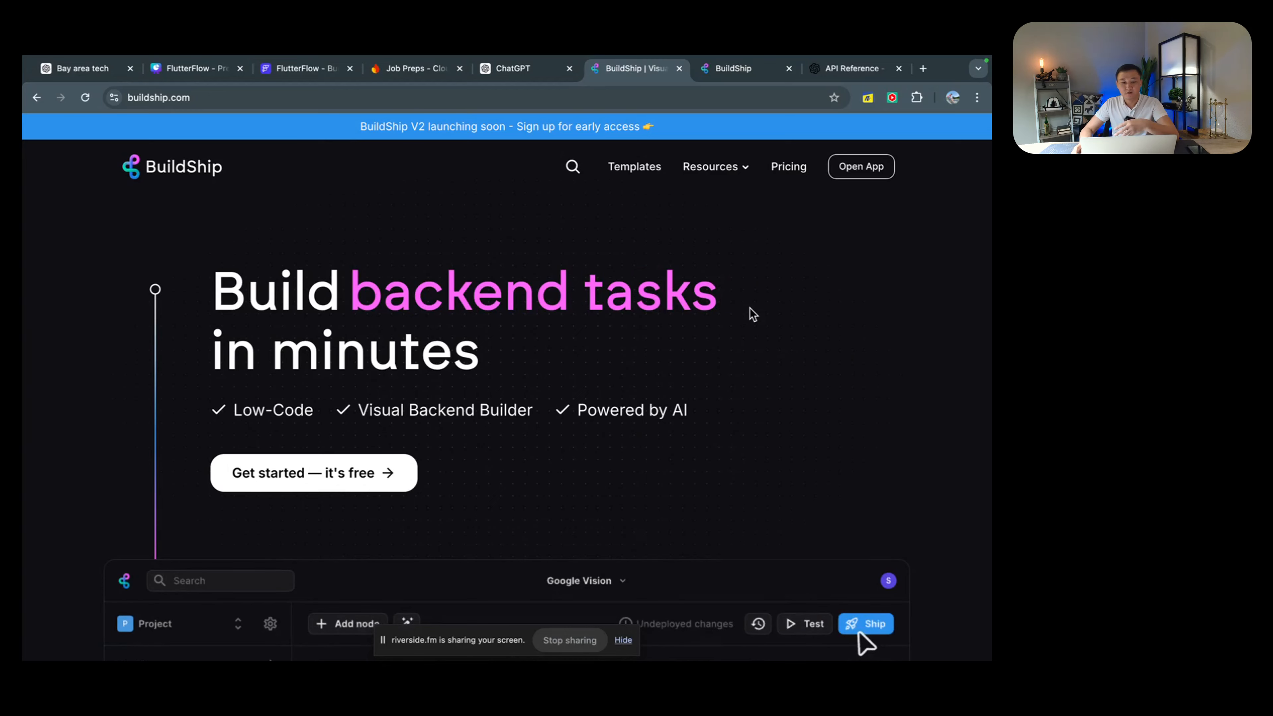
click(781, 167)
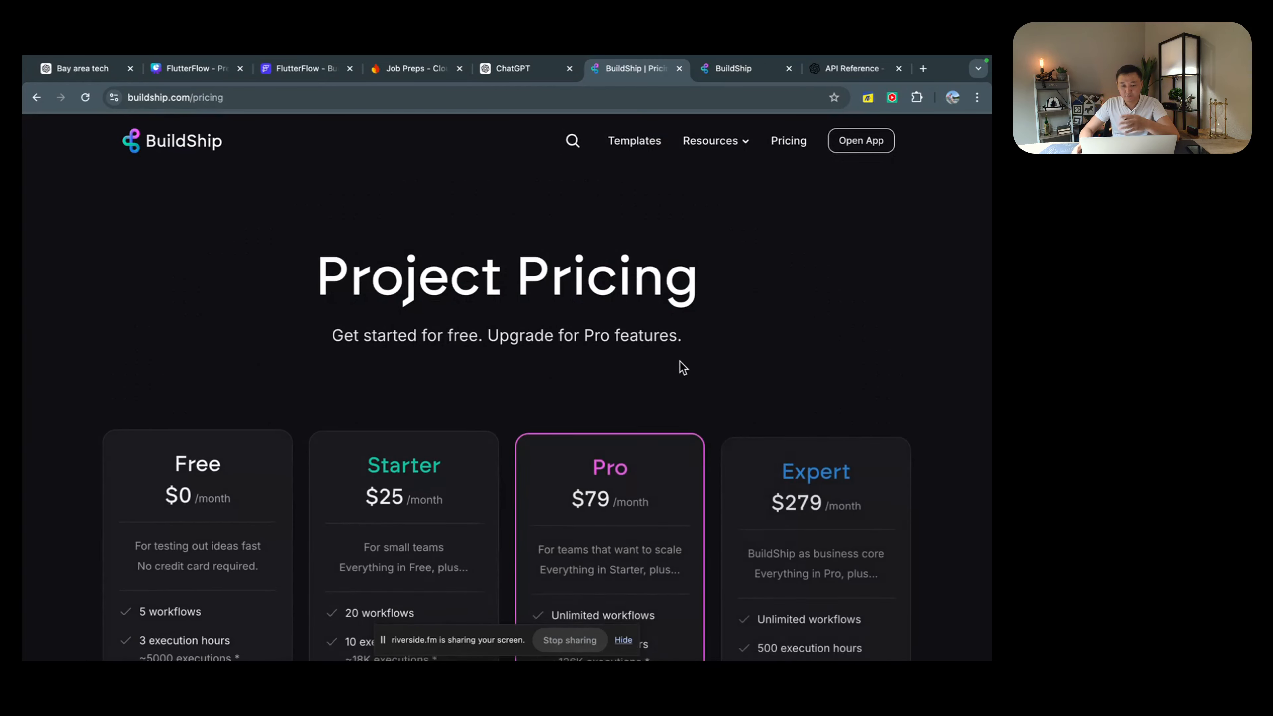
scroll(651, 373, down, 2)
scroll(488, 432, down, 4)
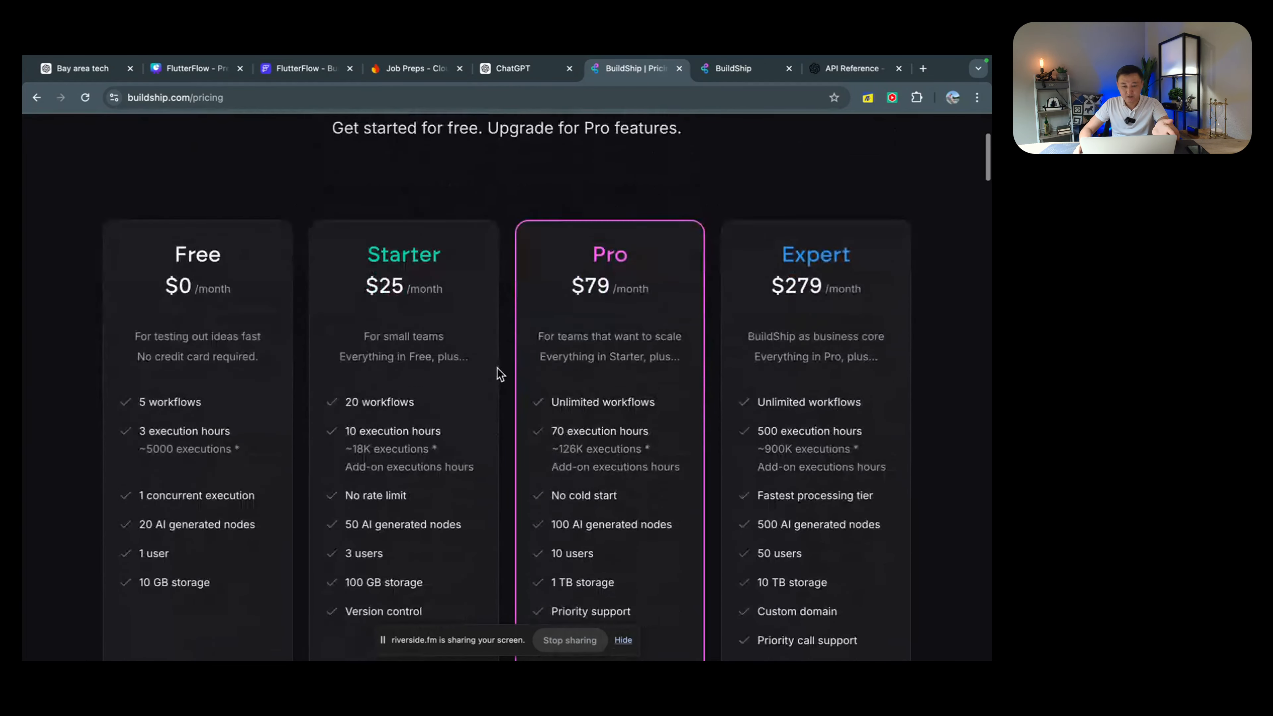
scroll(596, 389, down, 4)
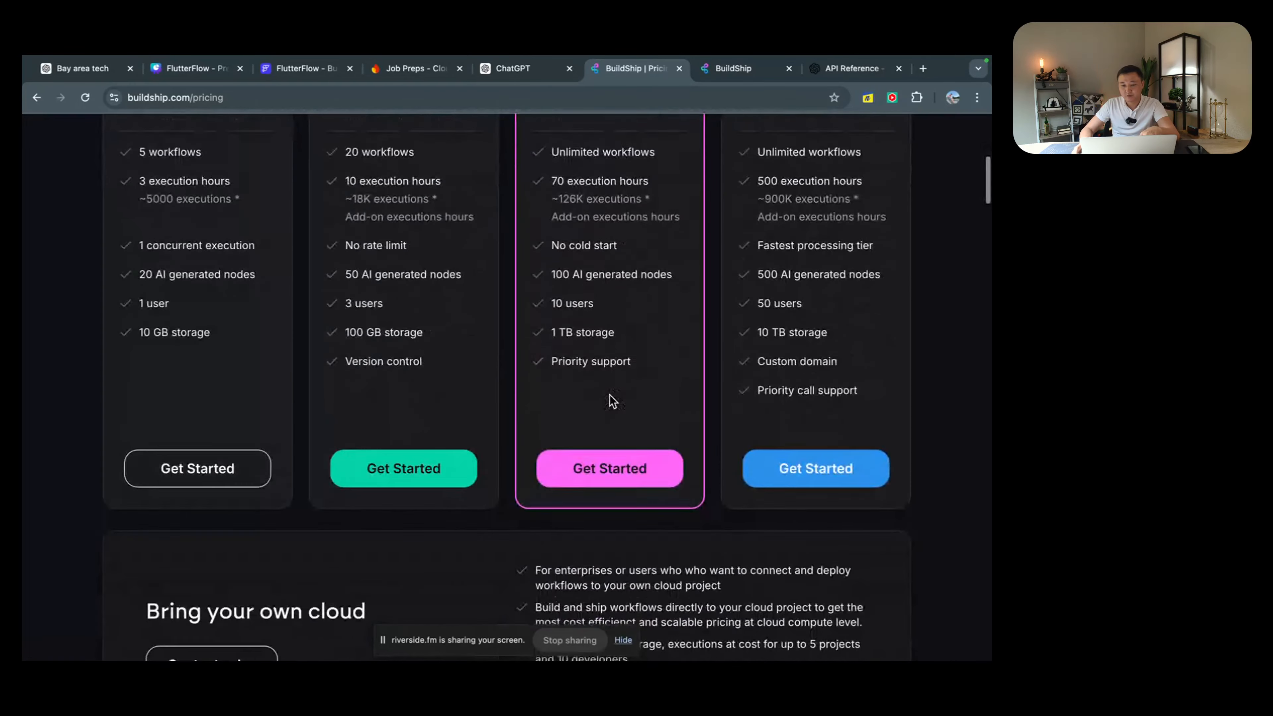
scroll(610, 399, up, 2)
scroll(610, 399, up, 5)
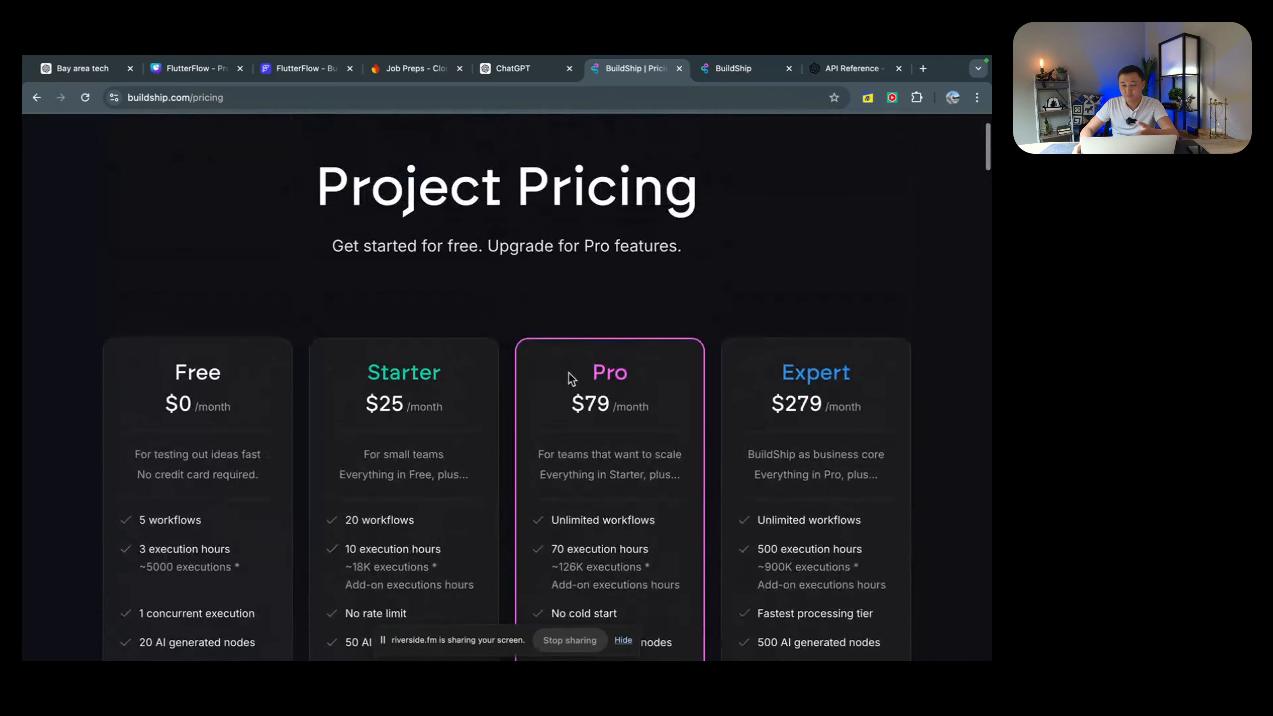
scroll(551, 366, down, 3)
scroll(554, 369, up, 5)
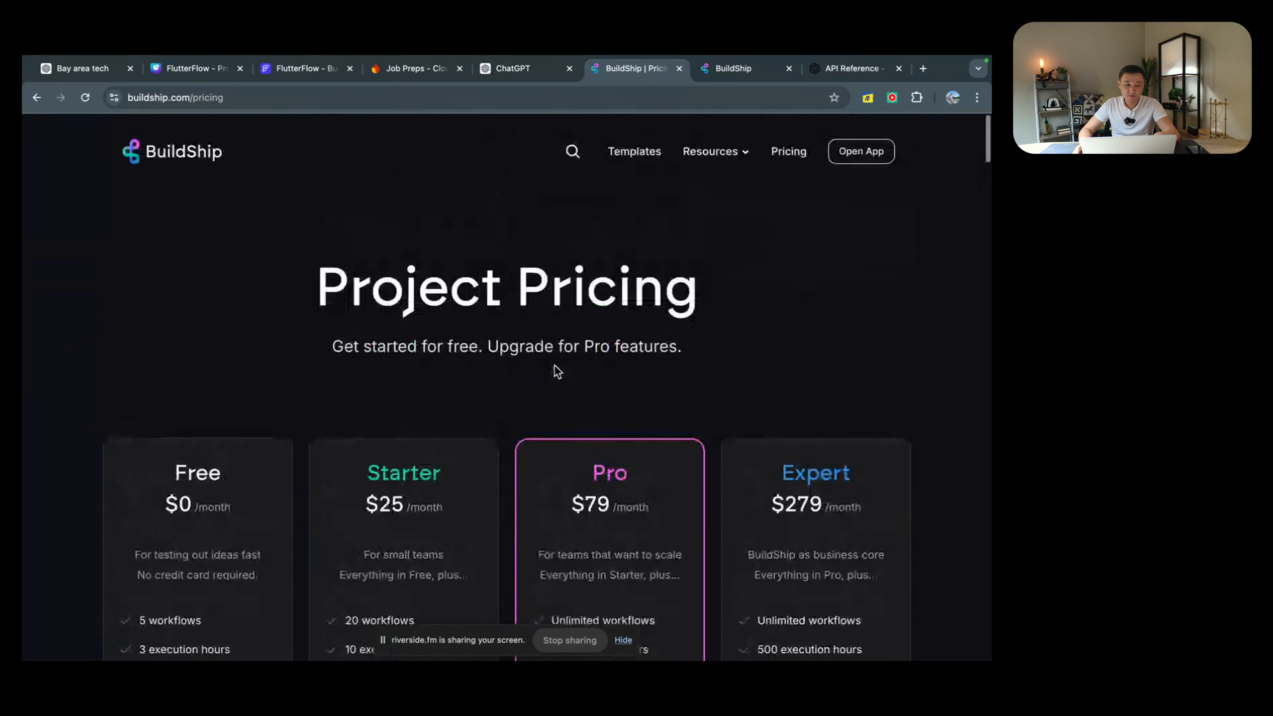
Step: In the BuildShip editor, switch between the Feedback and Interview Assistant flows
click(723, 72)
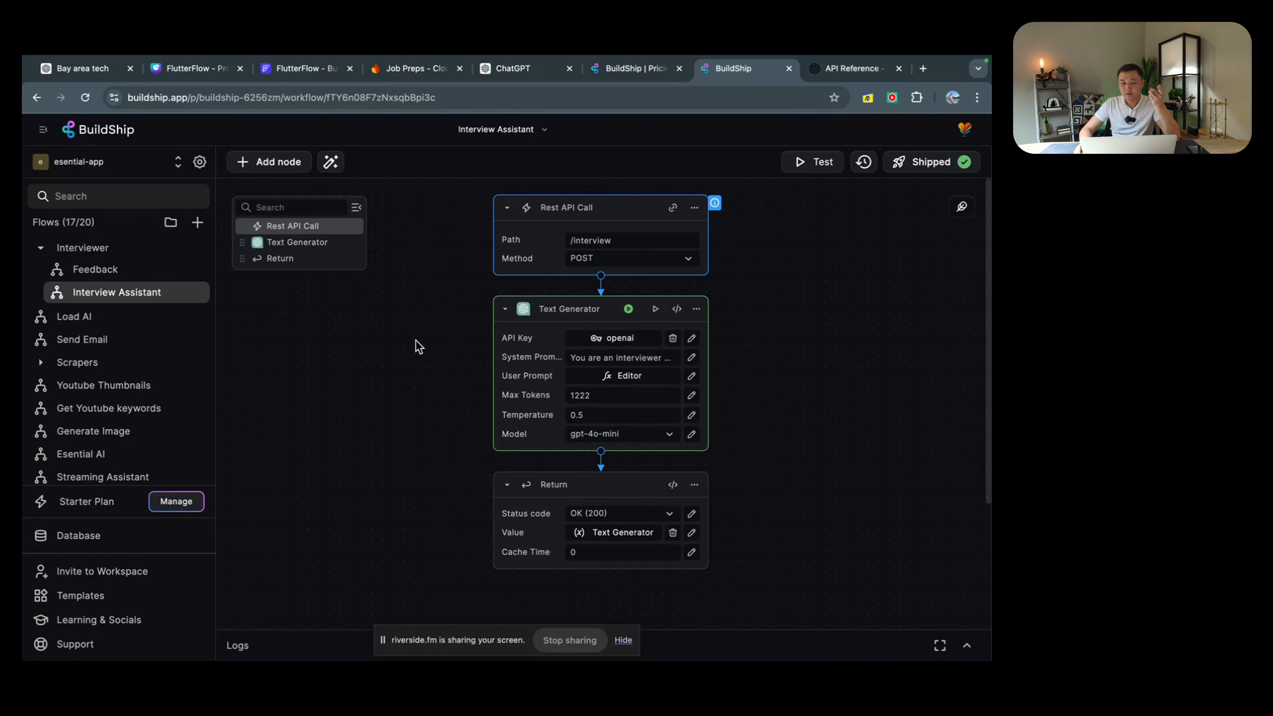
click(103, 273)
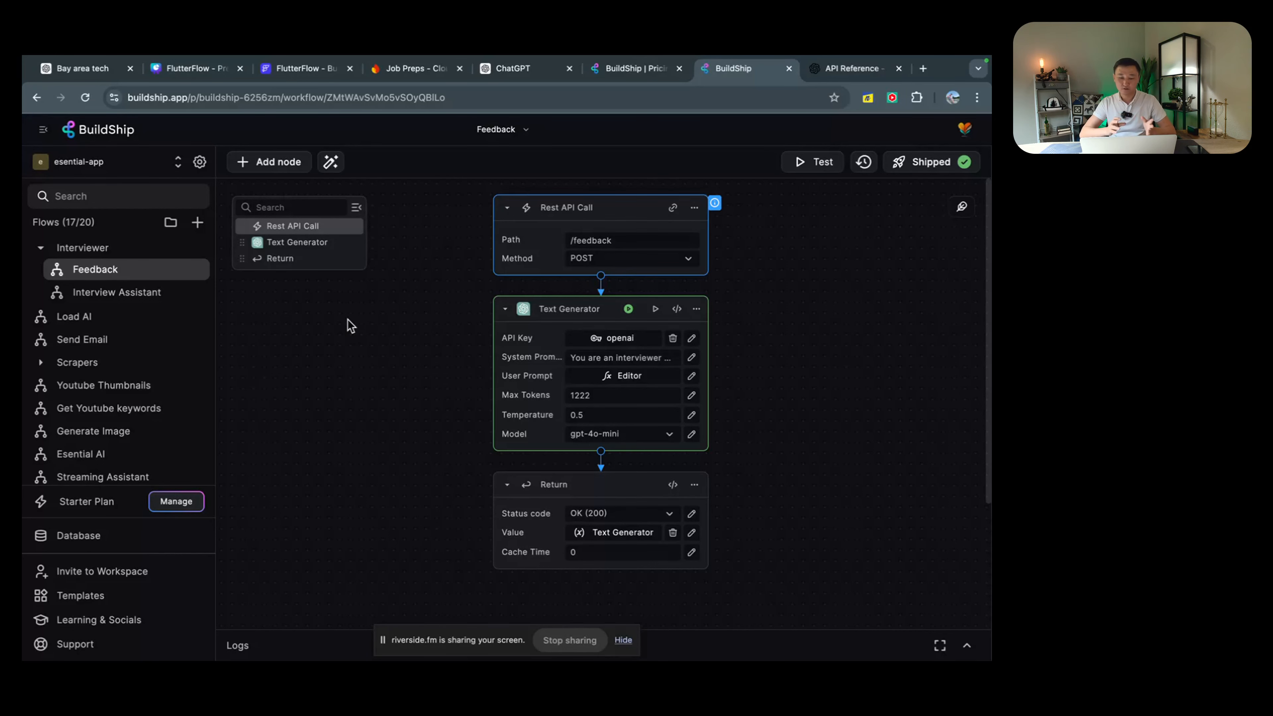
click(114, 292)
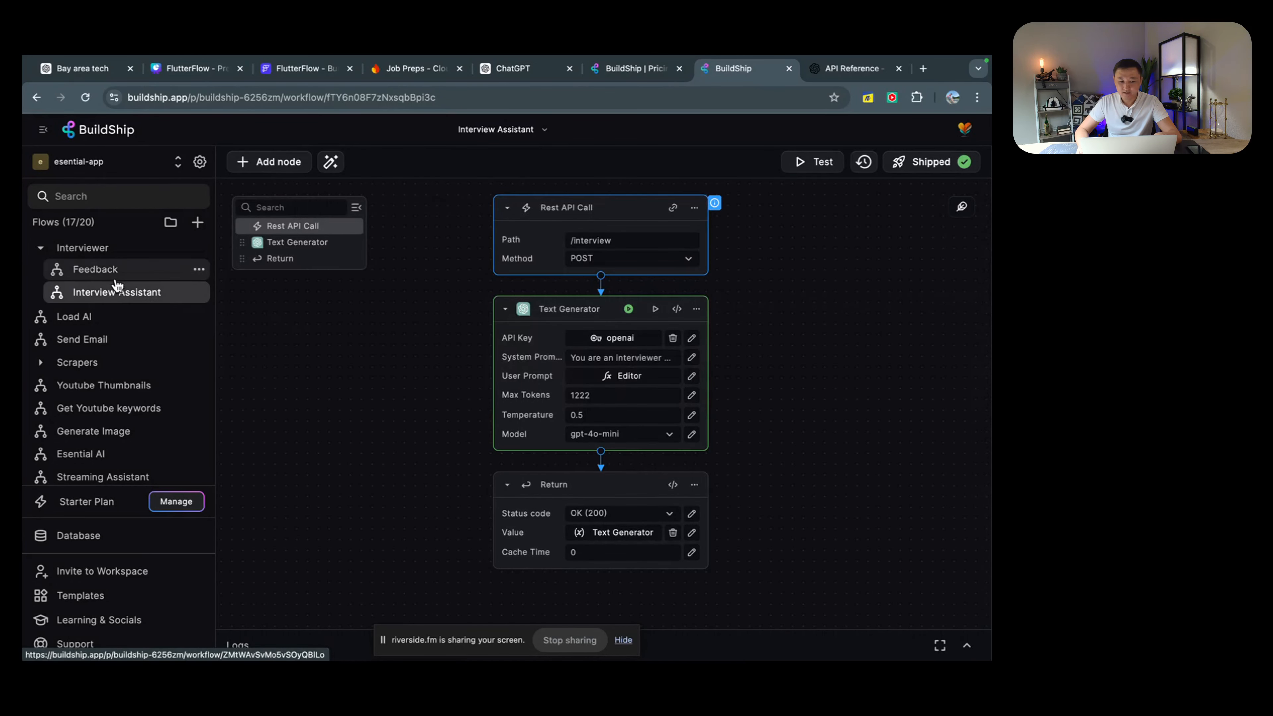
click(113, 278)
click(120, 296)
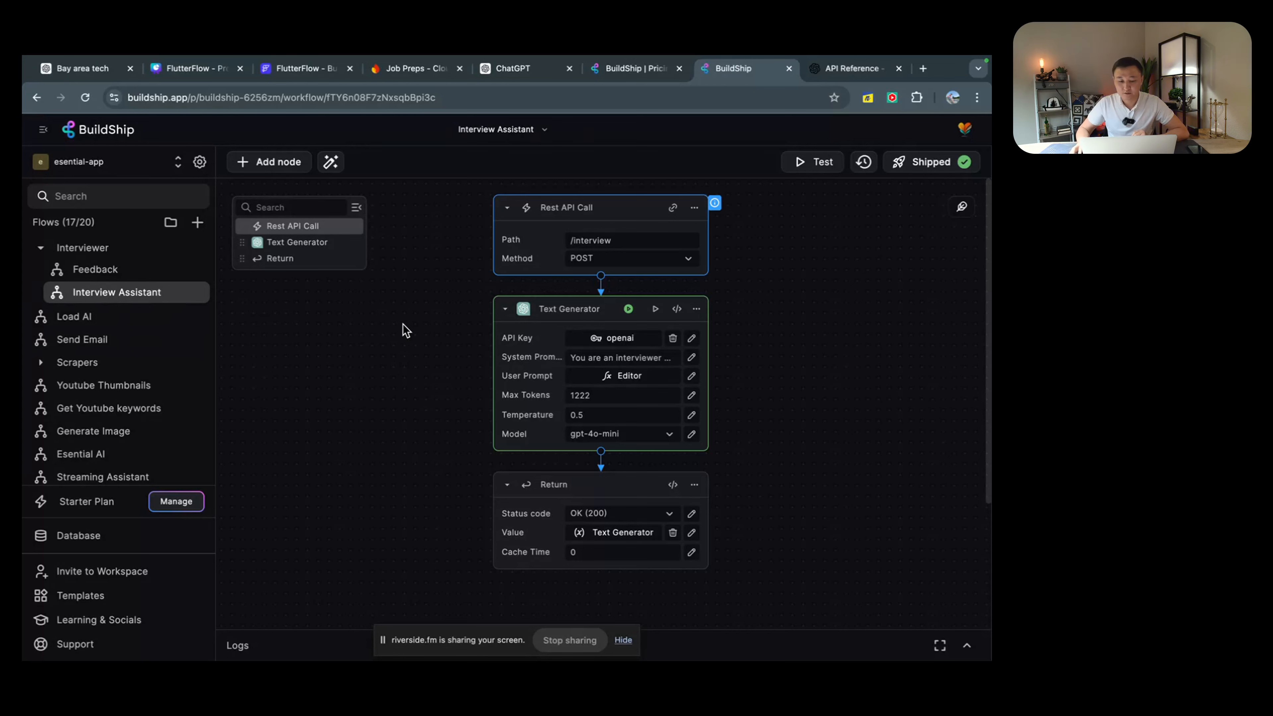
Step: Review the Interview Assistant nodes' settings from Rest API Call through Temperature
click(121, 296)
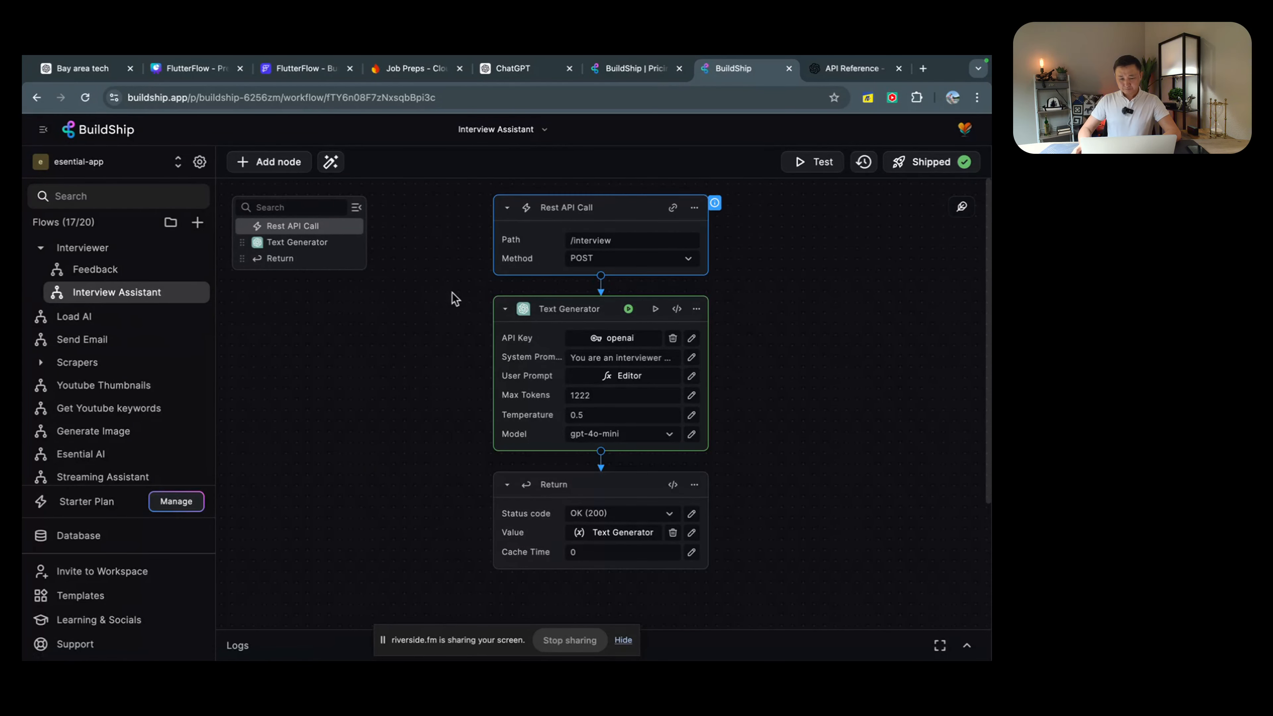
scroll(461, 298, down, 2)
scroll(466, 296, up, 2)
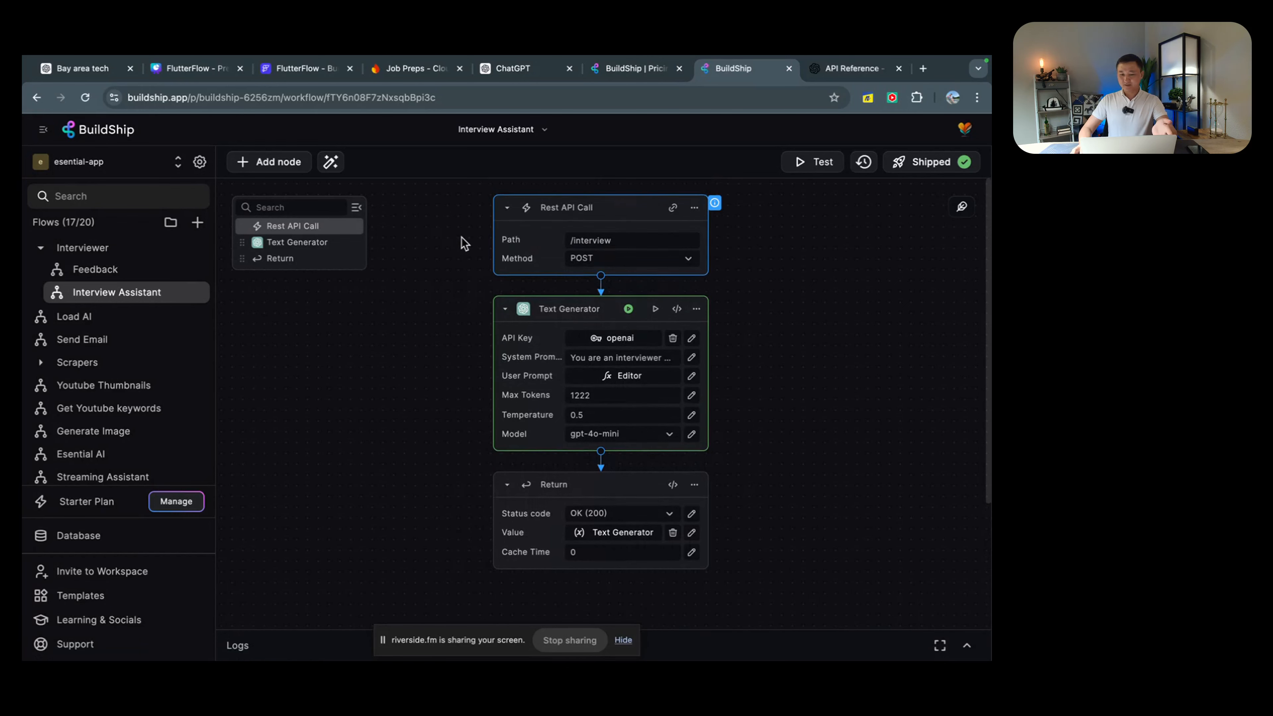
drag(460, 203, 776, 429)
click(777, 432)
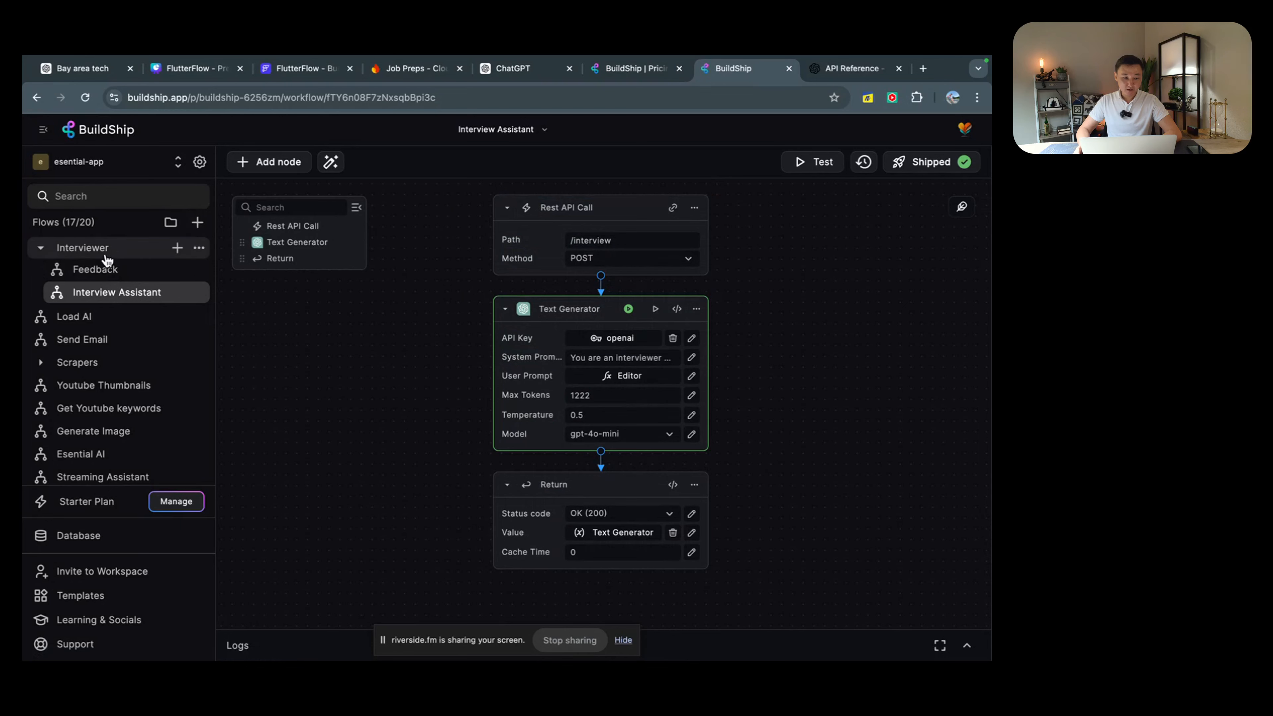
Step: Create a new flow named 'Prep Question' in the Interviewer folder
click(178, 248)
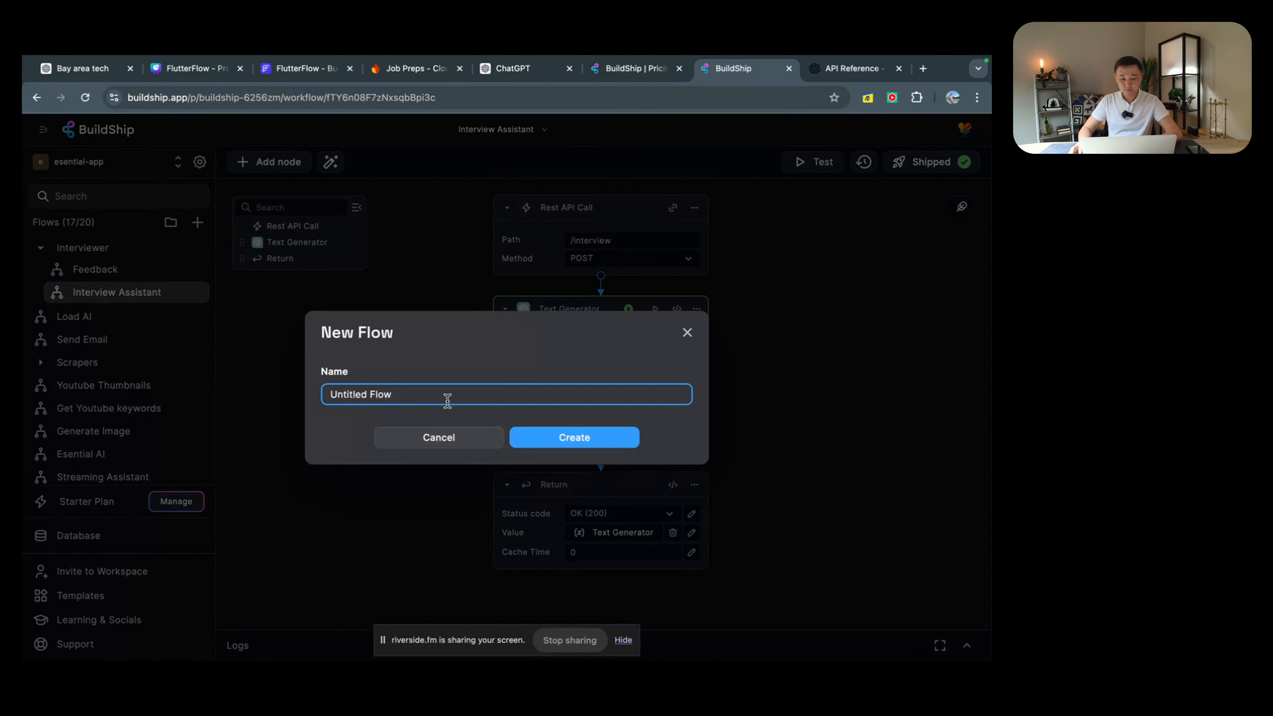
triple_click(447, 400)
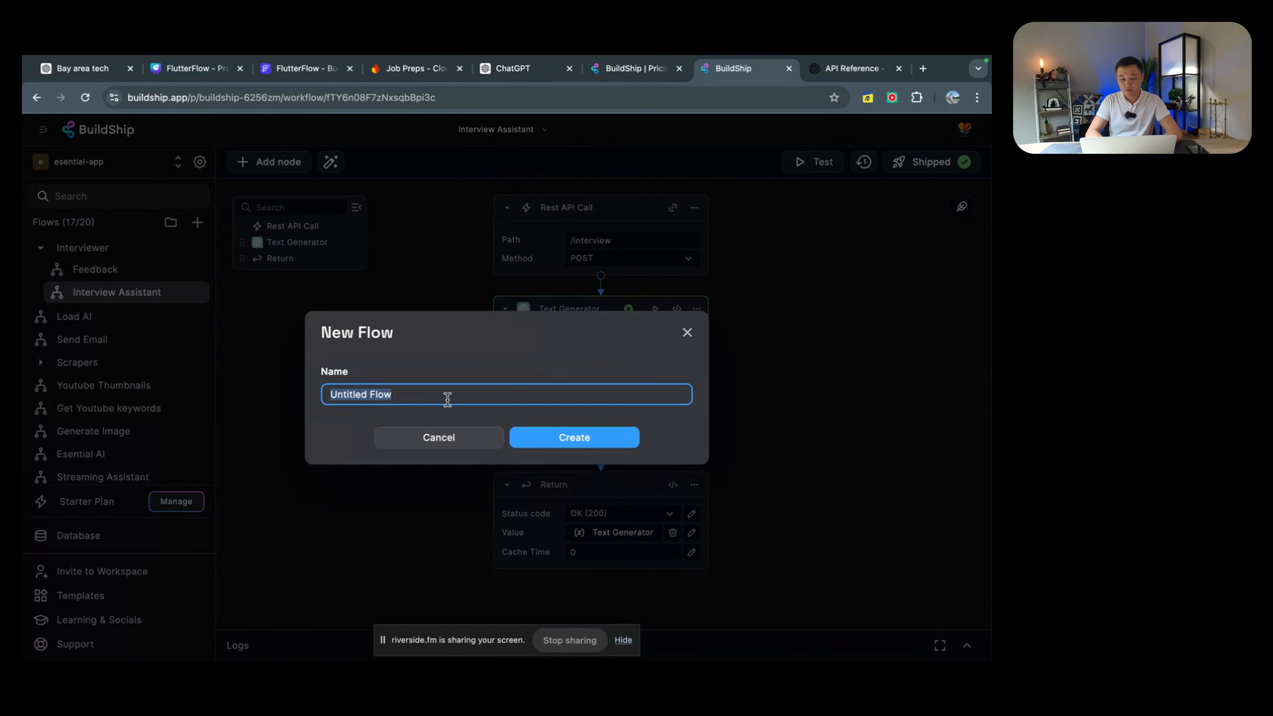
text(Prep )
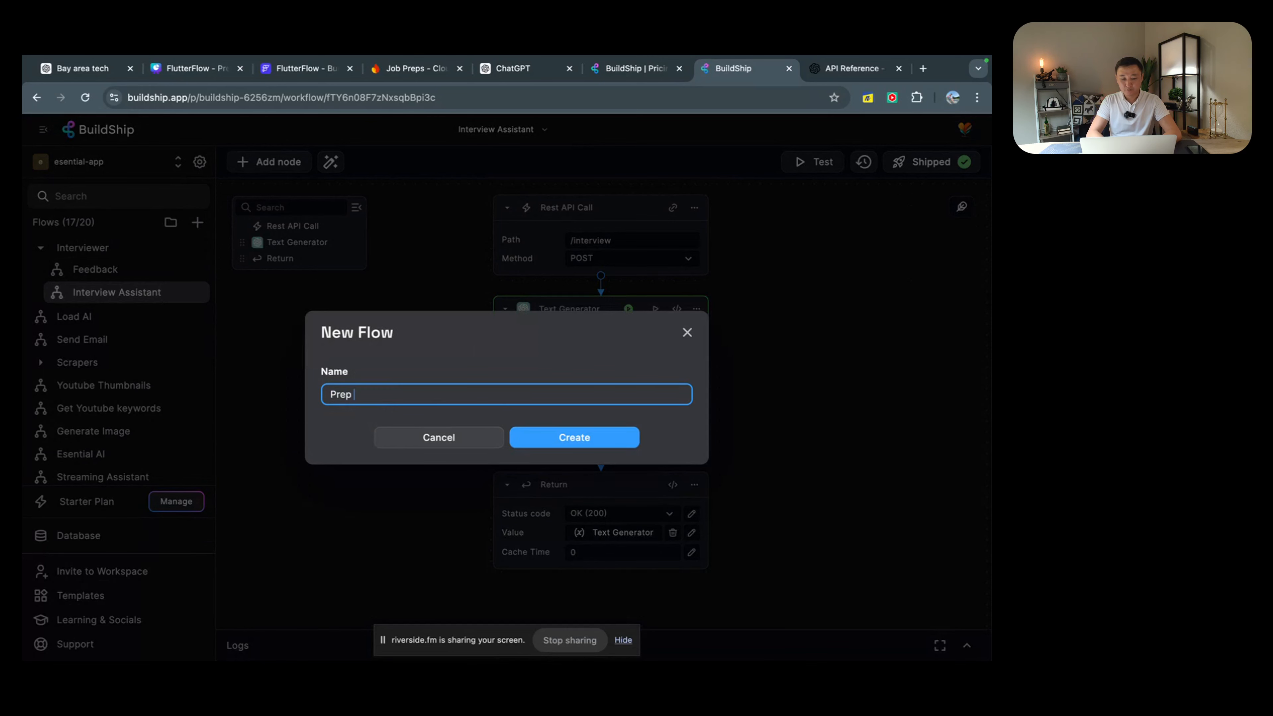
text(Question)
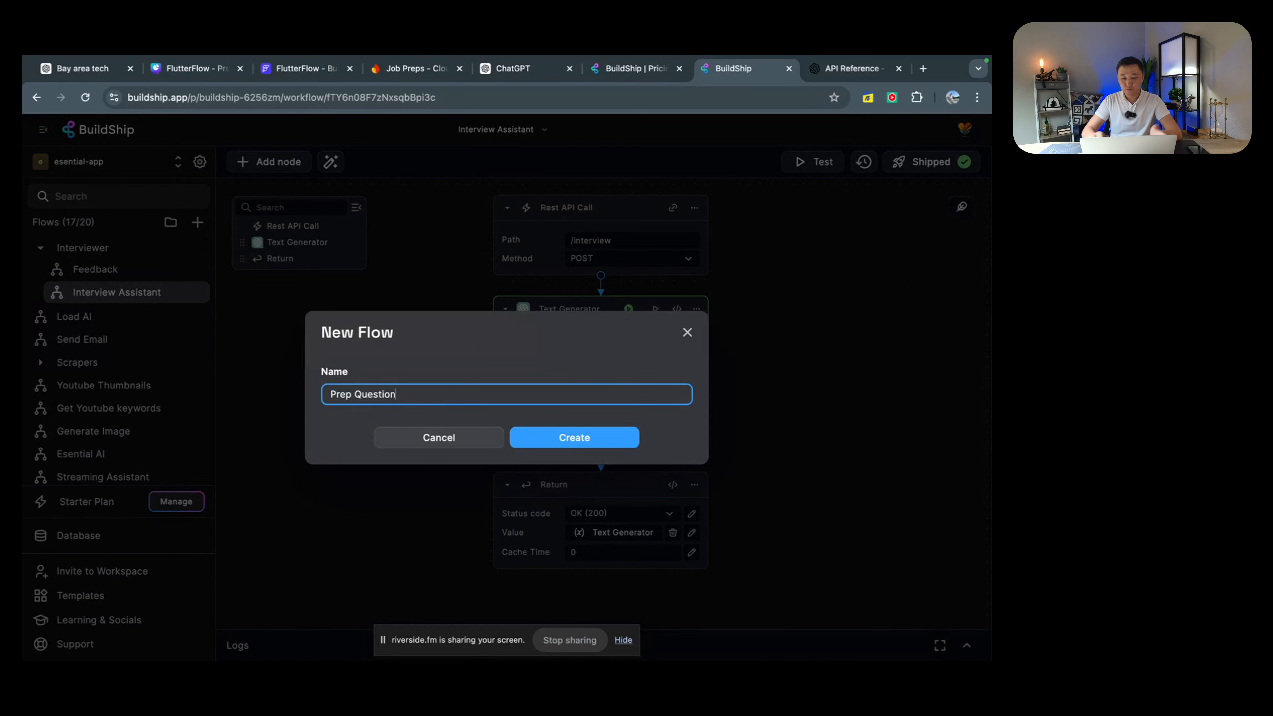
click(574, 437)
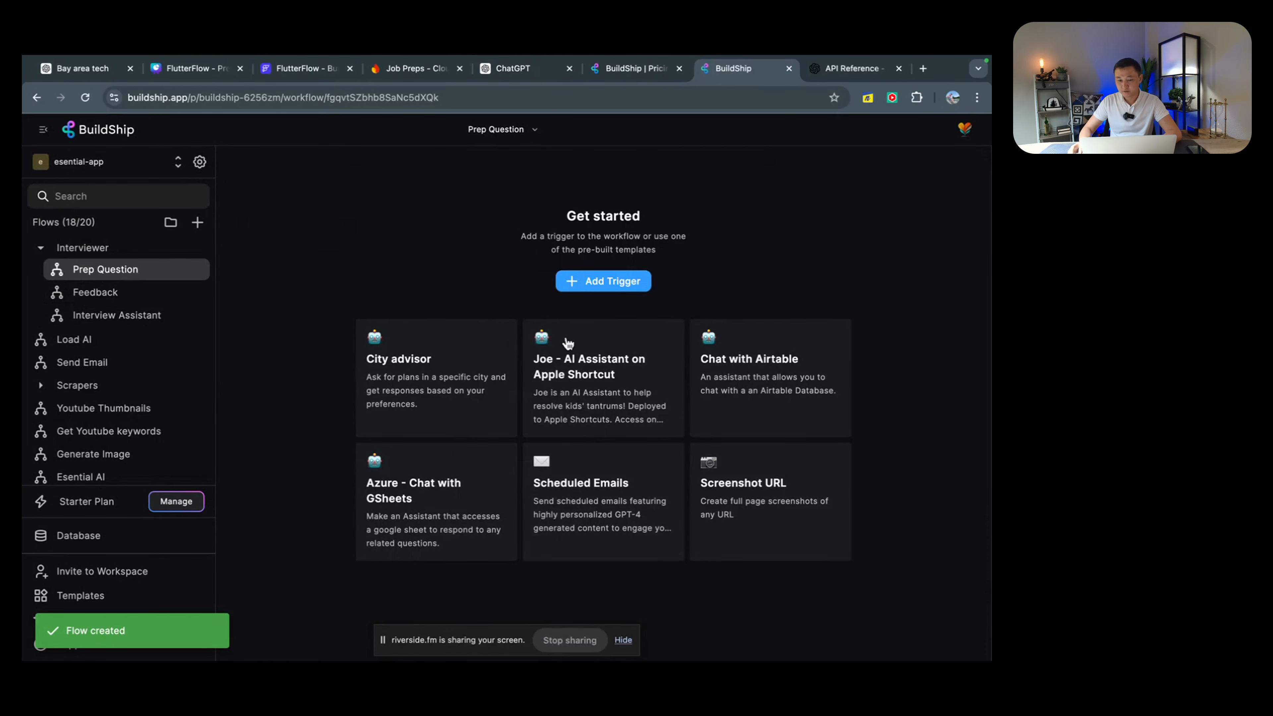
Step: Add a Rest API Call trigger to the empty Prep Question flow
click(591, 281)
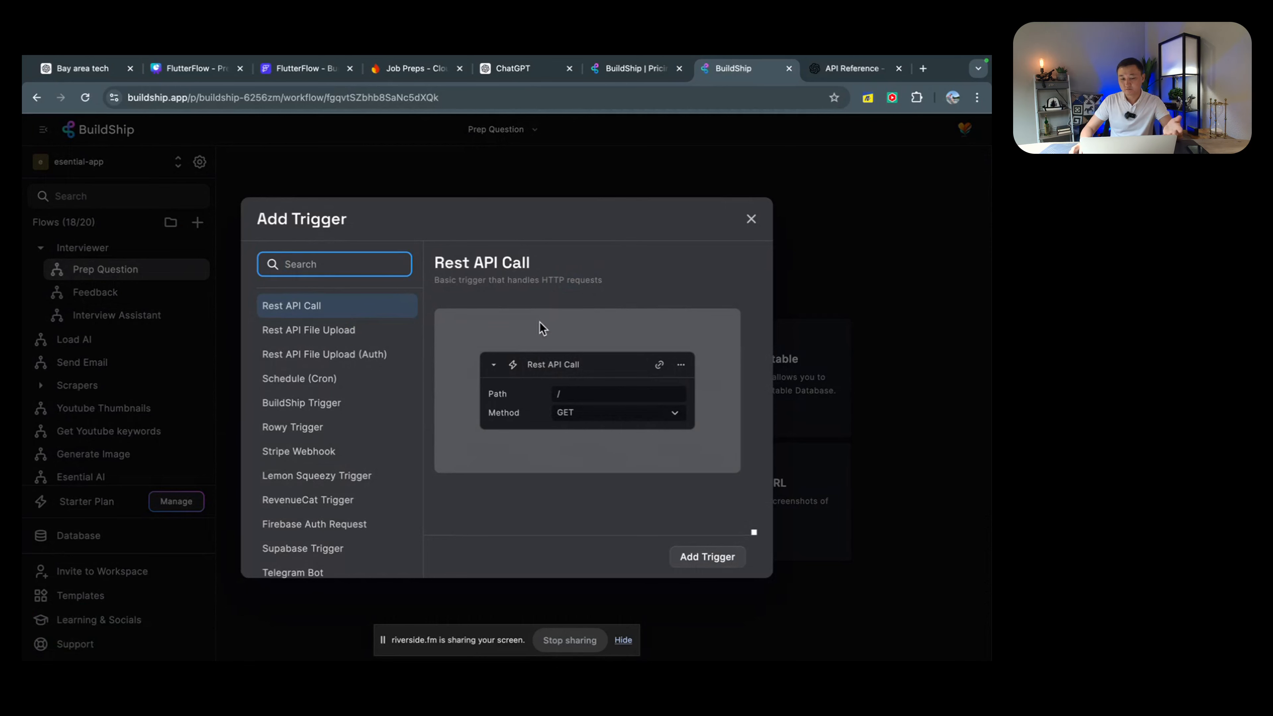
click(341, 306)
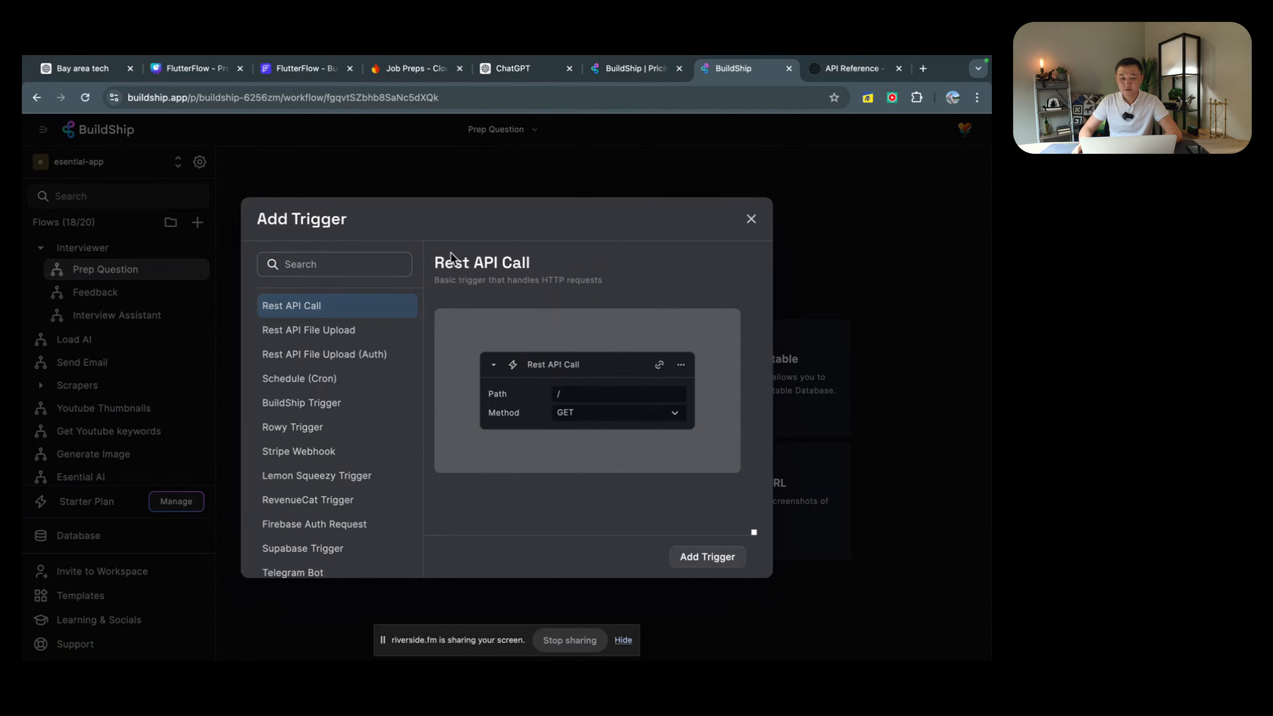
click(708, 557)
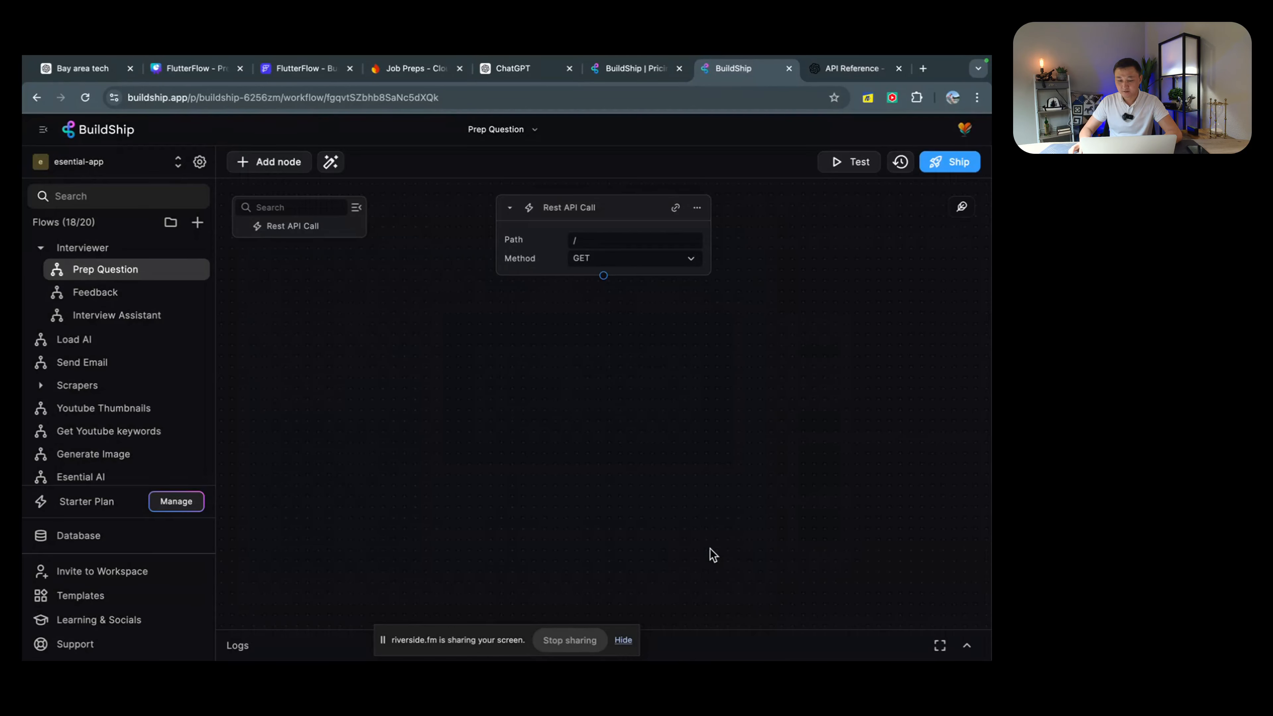
Step: Set the trigger's path to /prepquestion
click(631, 241)
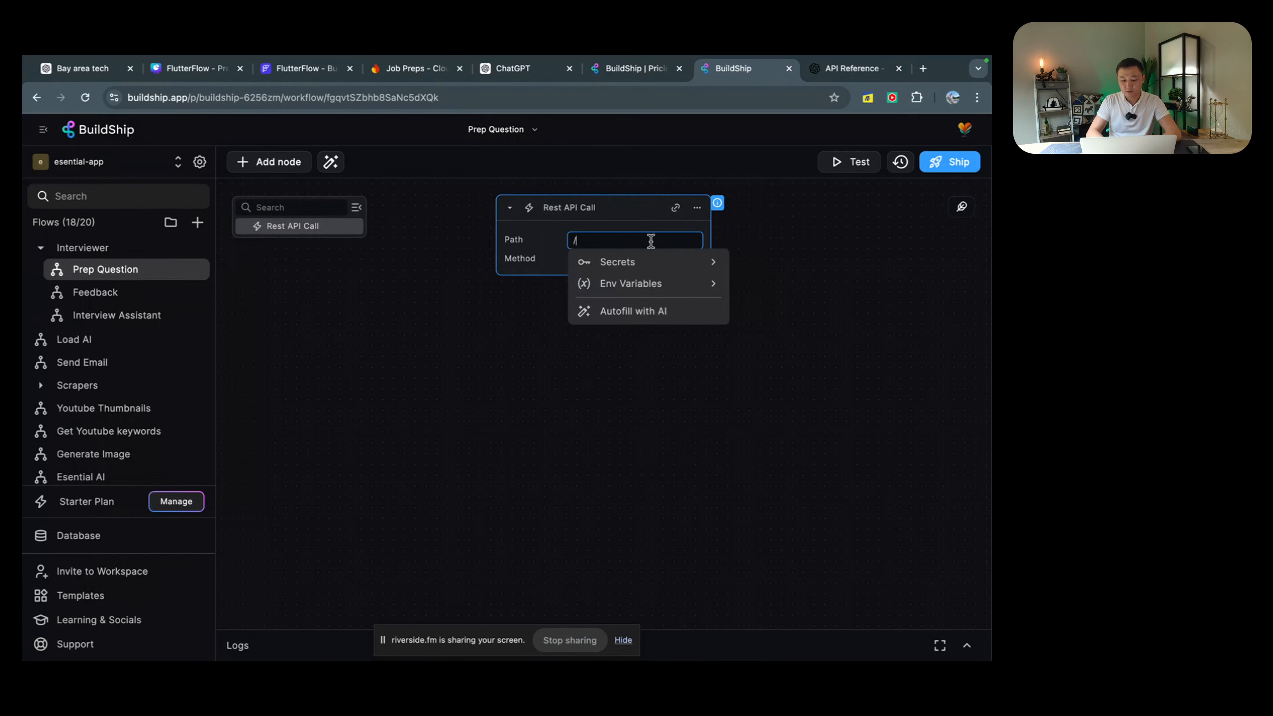
text(prepqu)
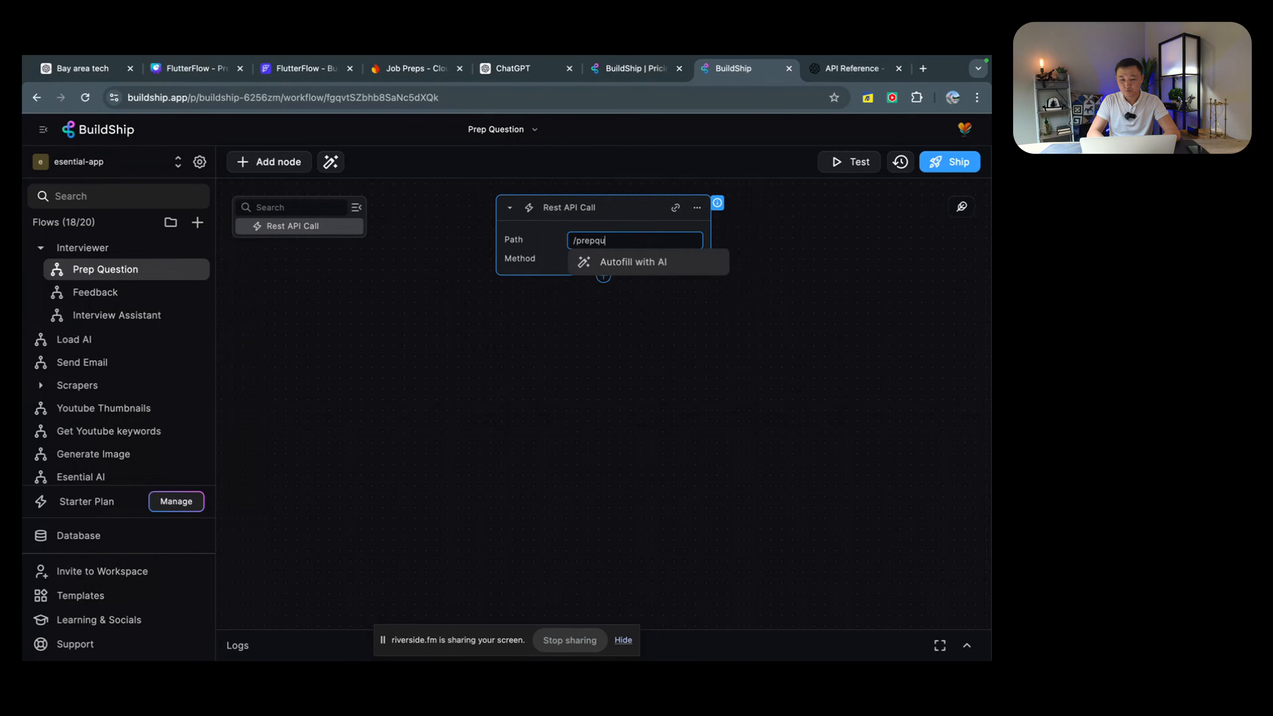
key(BackSpace)
key(BackSpace)
key(BackSpace)
key(BackSpace)
key(BackSpace)
key(BackSpace)
text(prepquestion)
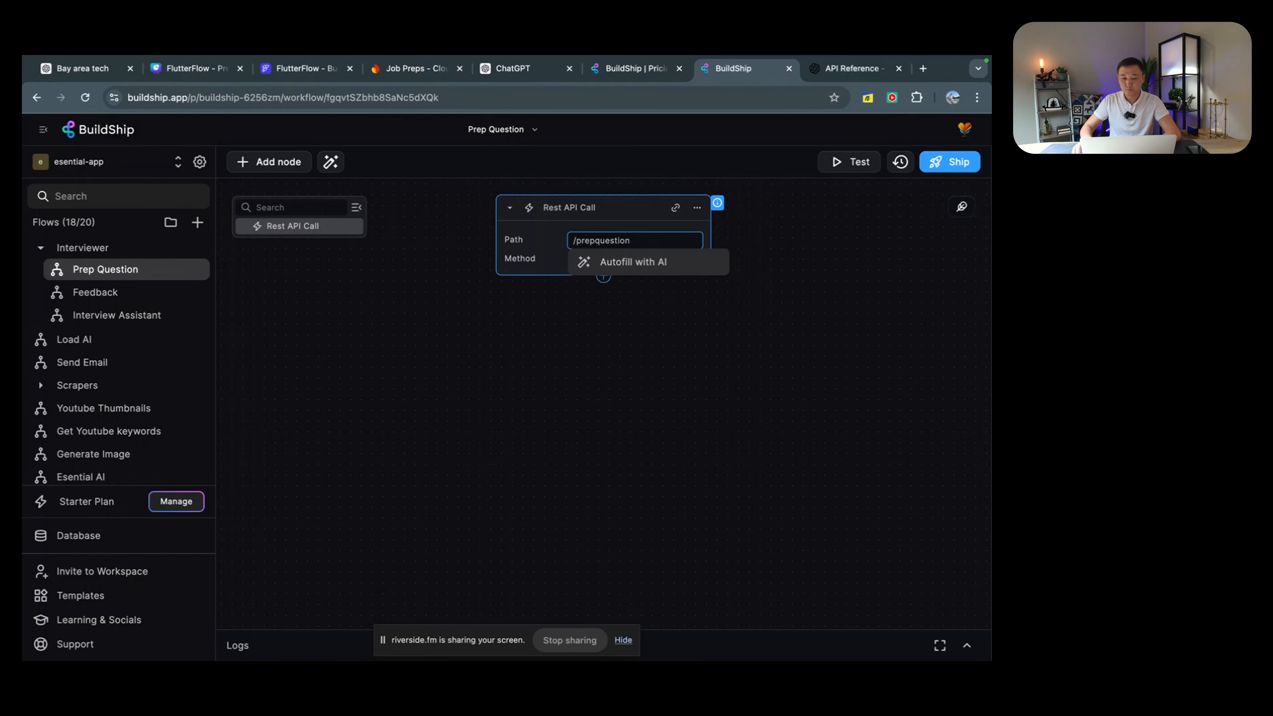
click(692, 336)
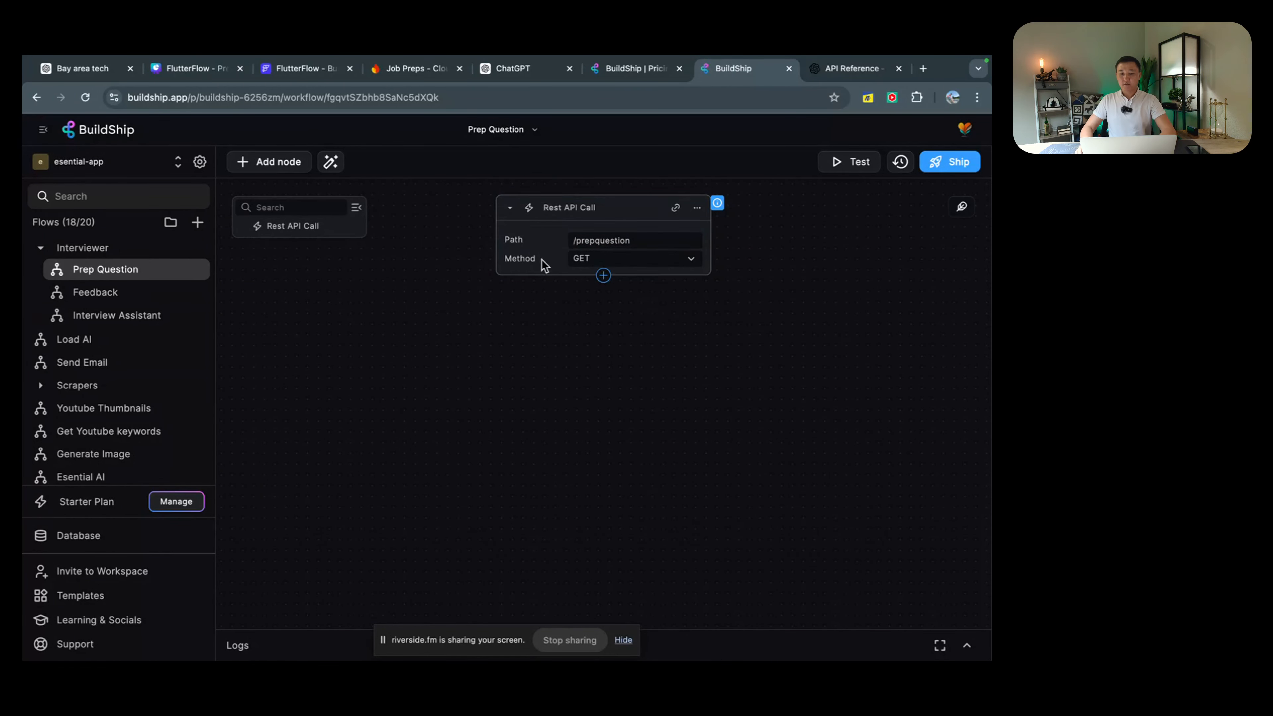
Step: Change the trigger's request method to POST and open the node's options menu
click(667, 260)
click(625, 301)
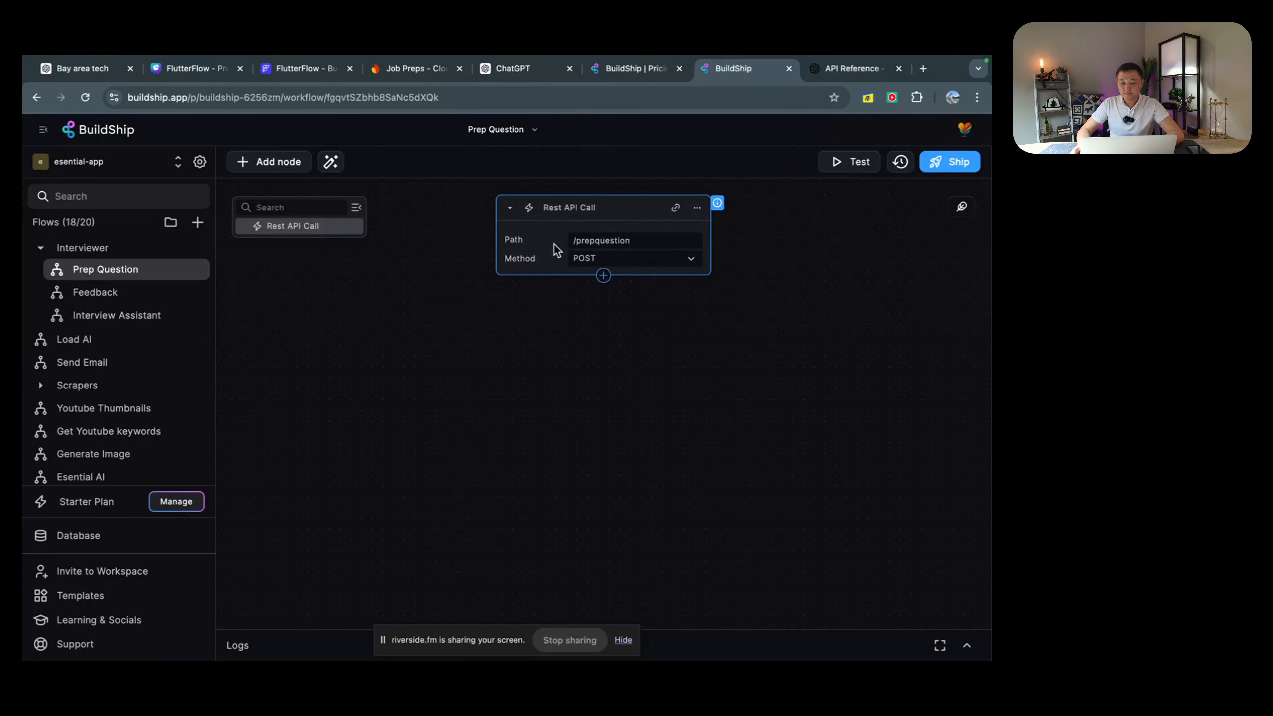
double_click(583, 208)
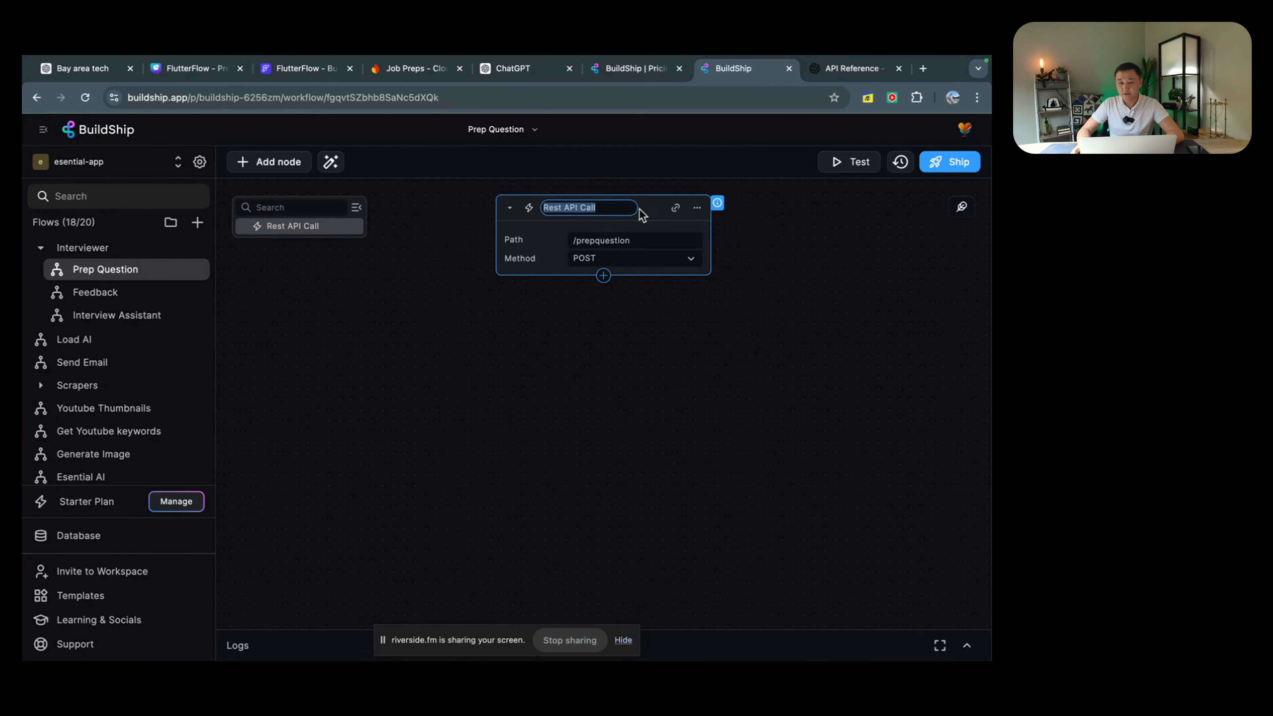
click(697, 209)
Step: Delete the Query output and add a jobDescription string output under the request Body
click(730, 229)
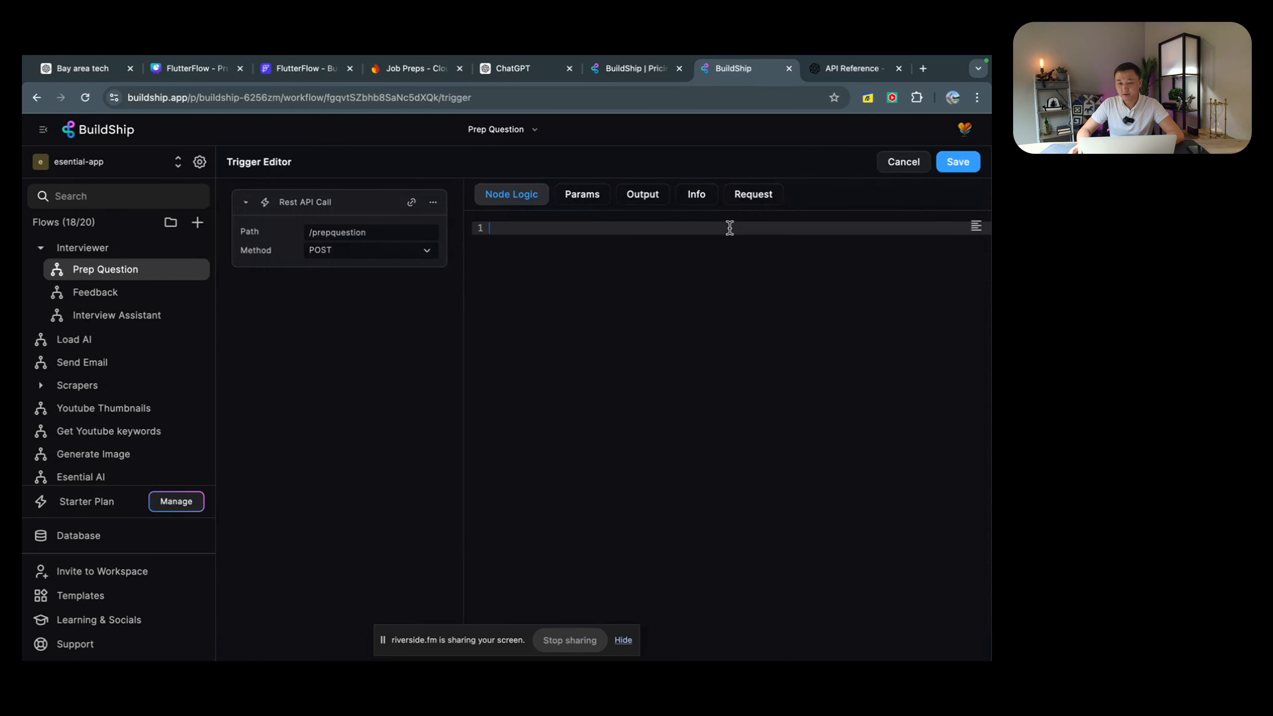
click(752, 197)
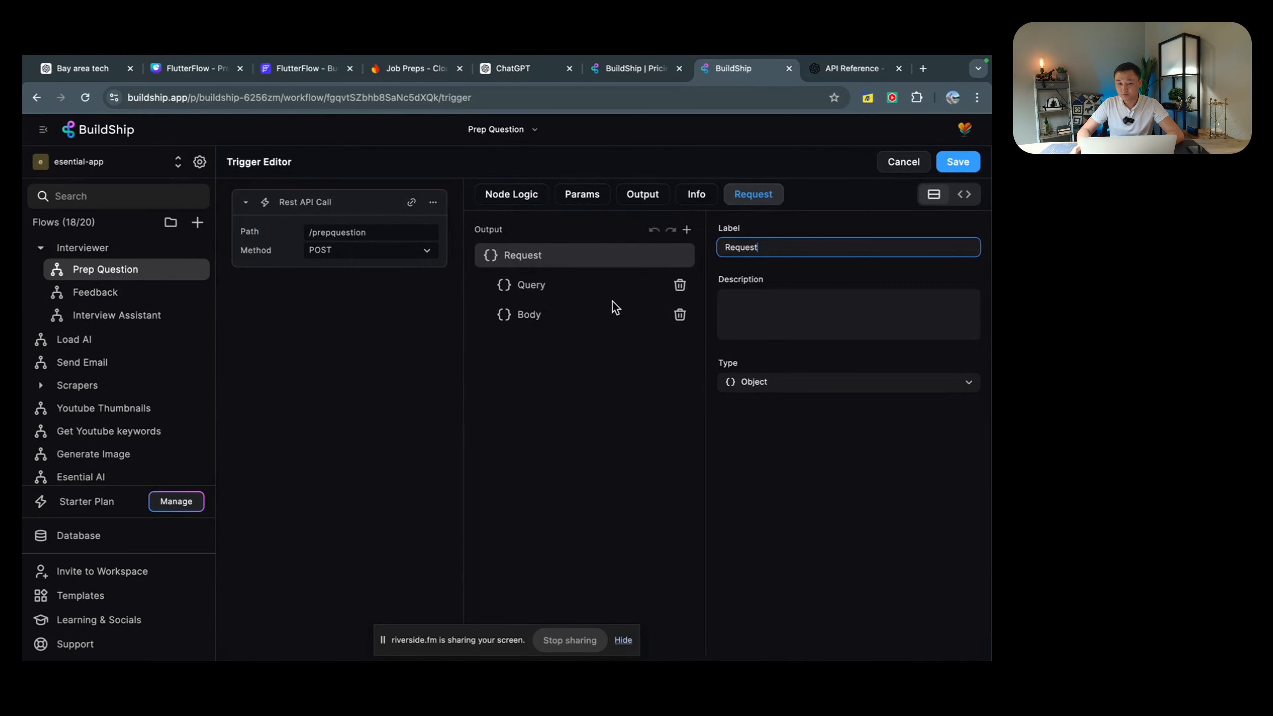
click(681, 287)
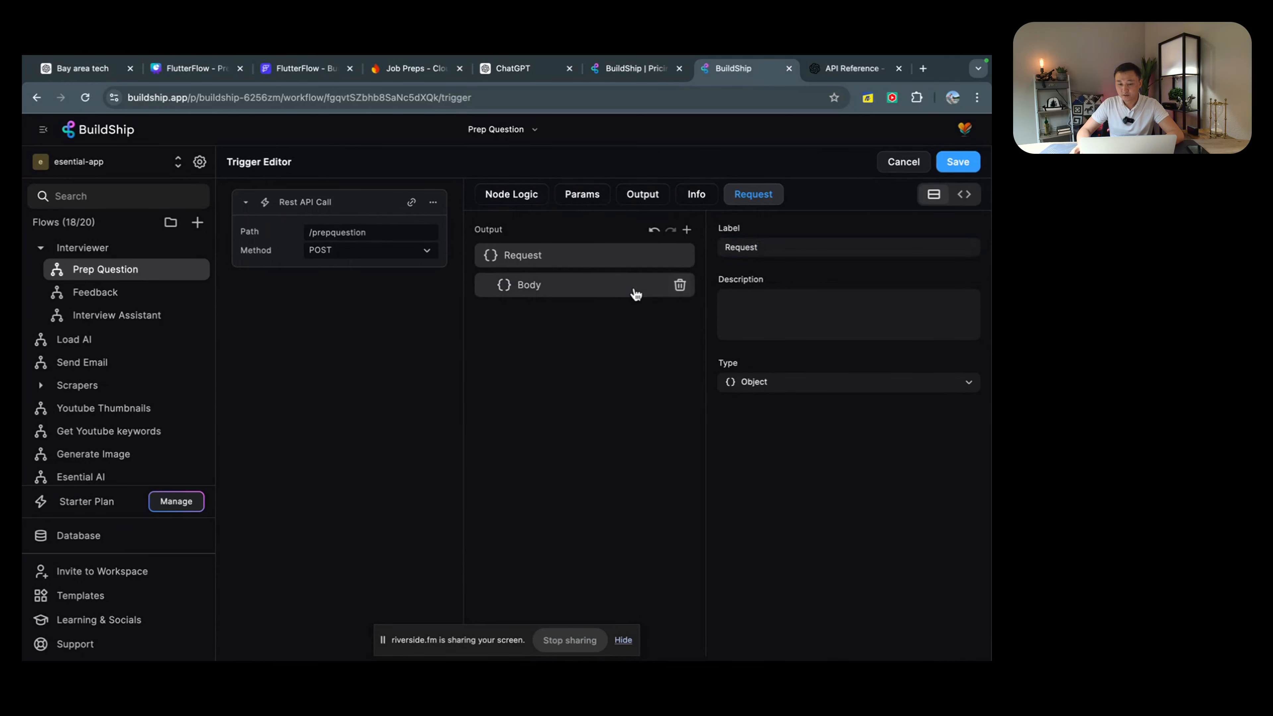
click(588, 293)
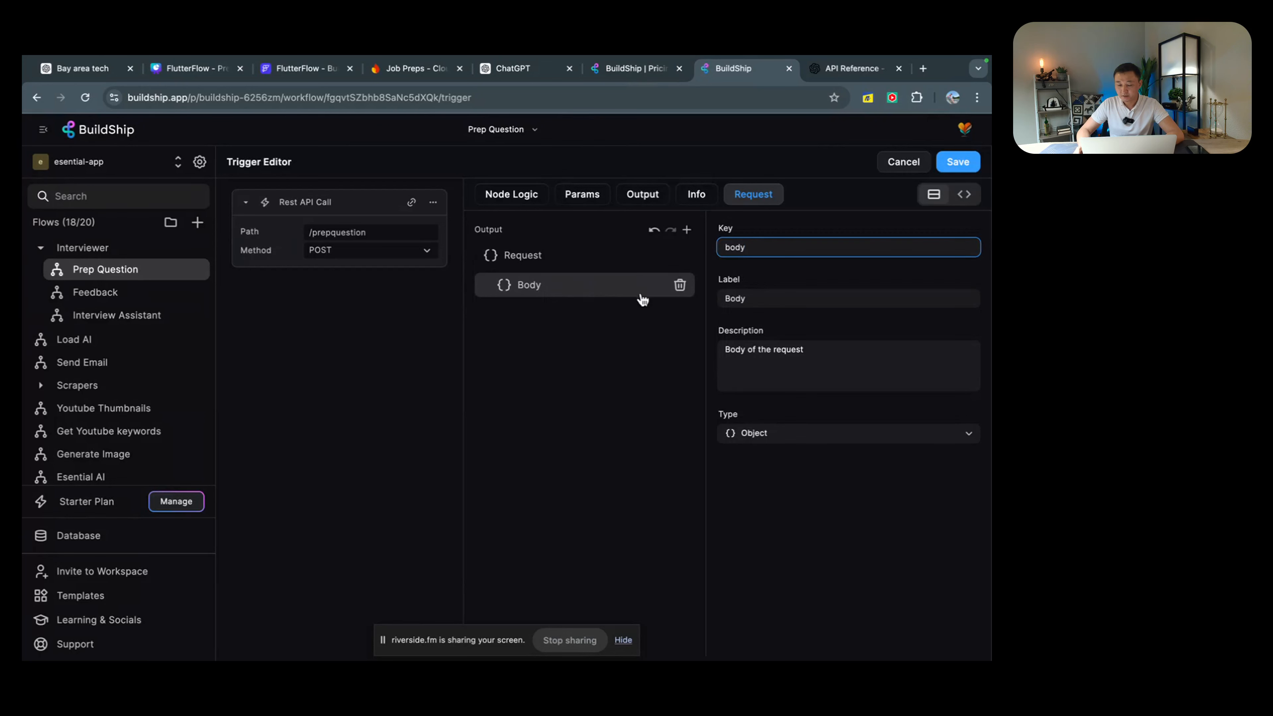
click(686, 231)
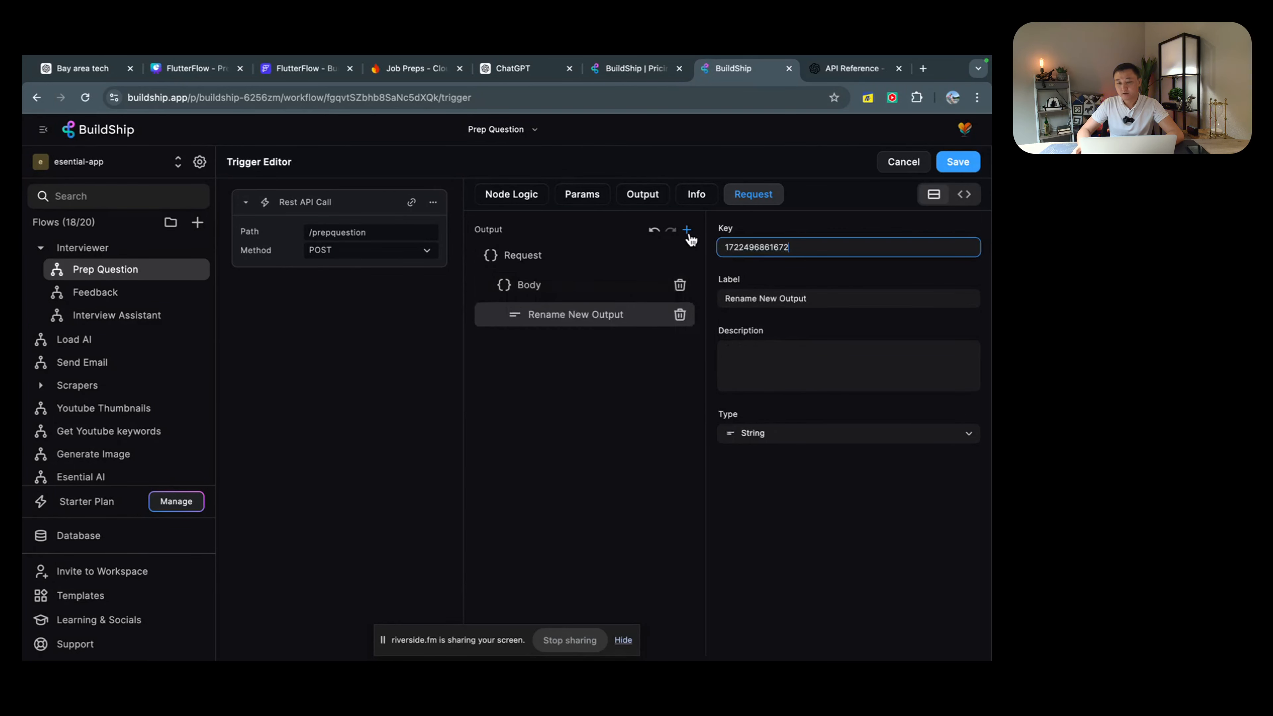
click(825, 245)
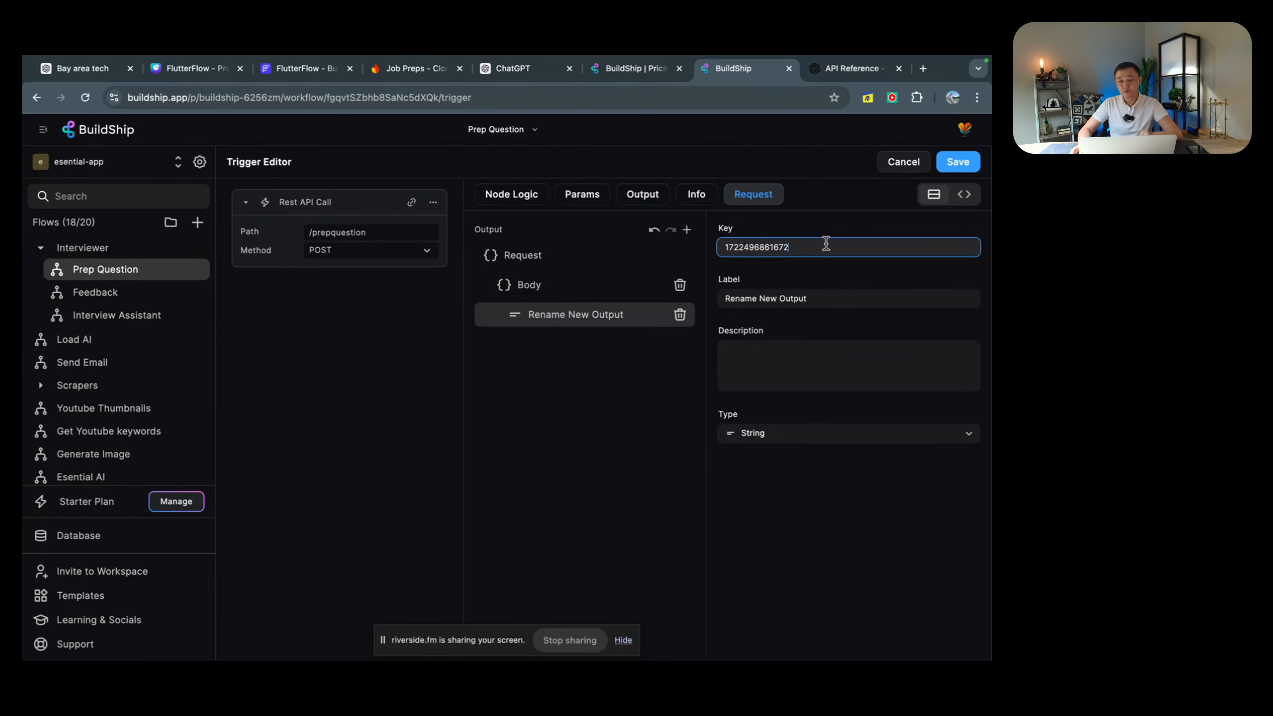
double_click(826, 245)
text(jobDescription)
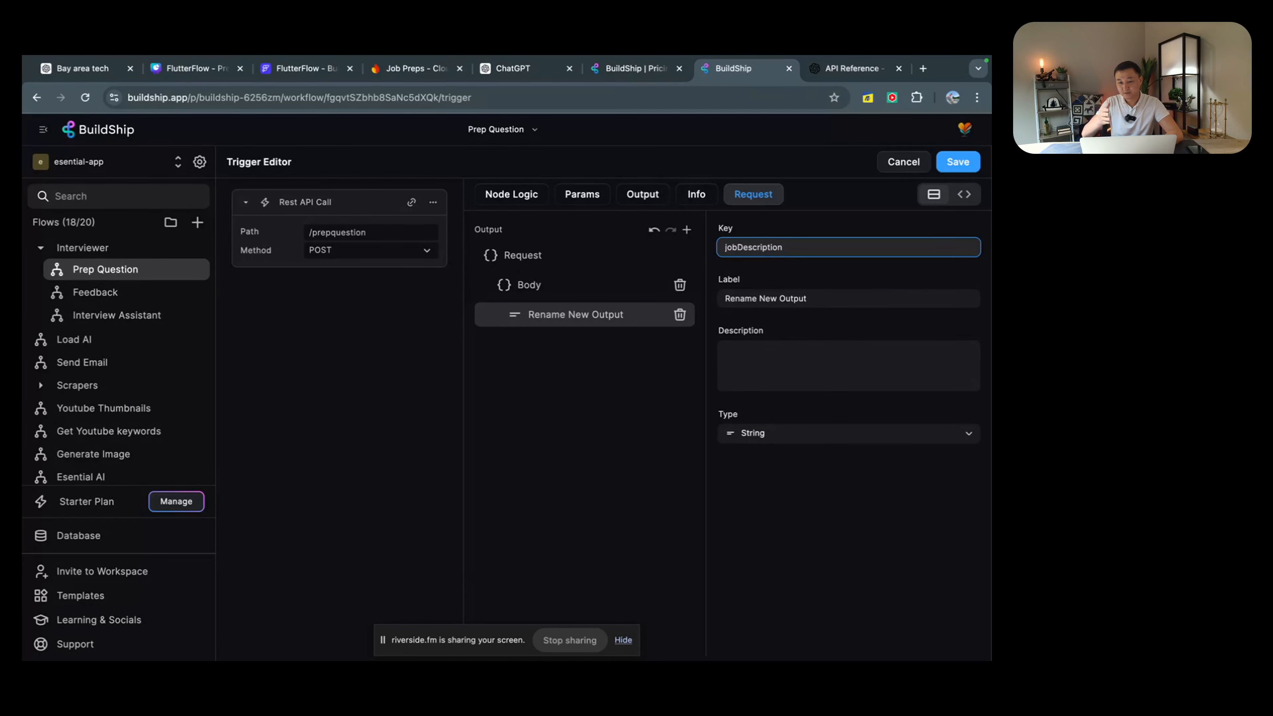
key(super+a)
key(super+c)
click(839, 294)
key(super+a)
key(super+v)
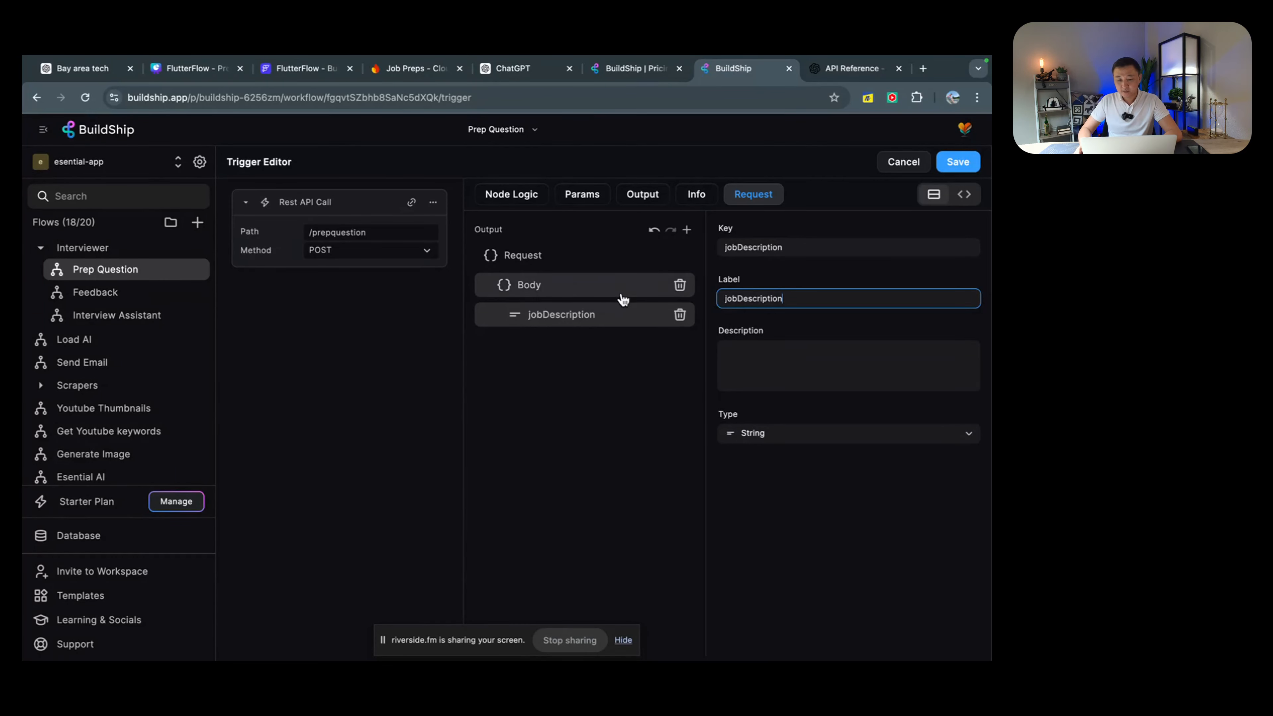
Step: Add a resume string output under Body and save the trigger
click(599, 290)
click(686, 231)
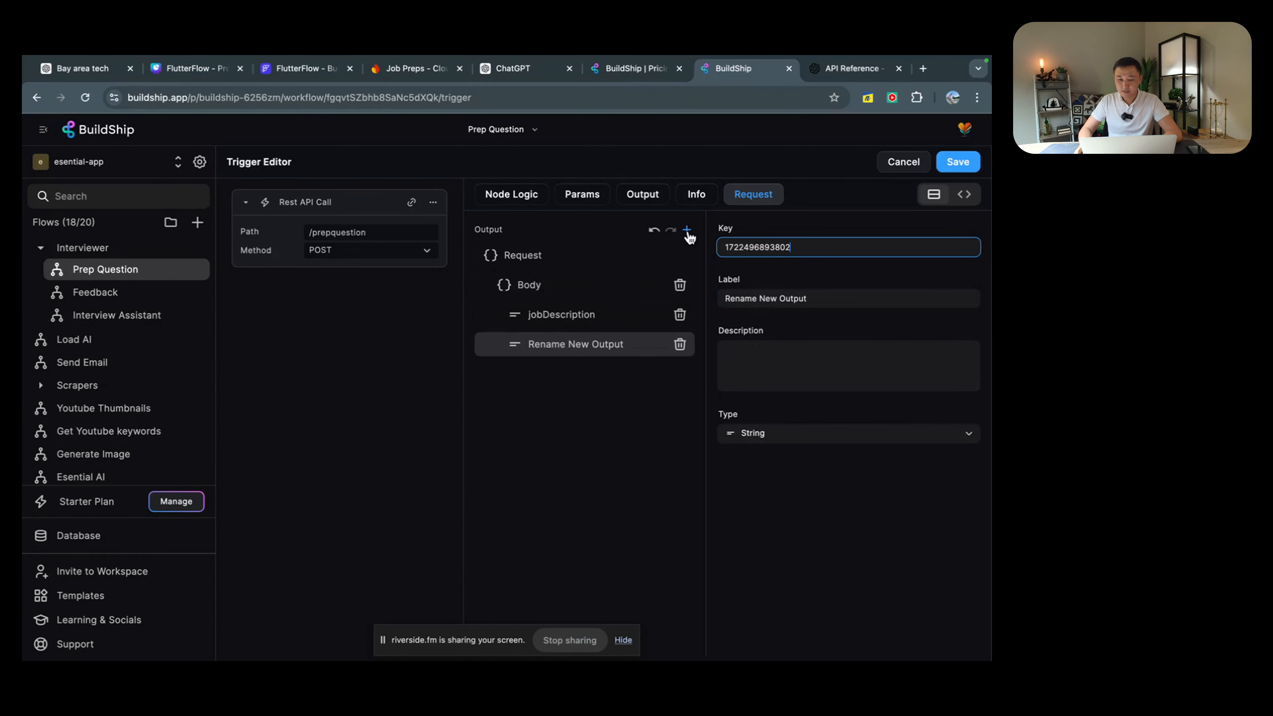
double_click(796, 246)
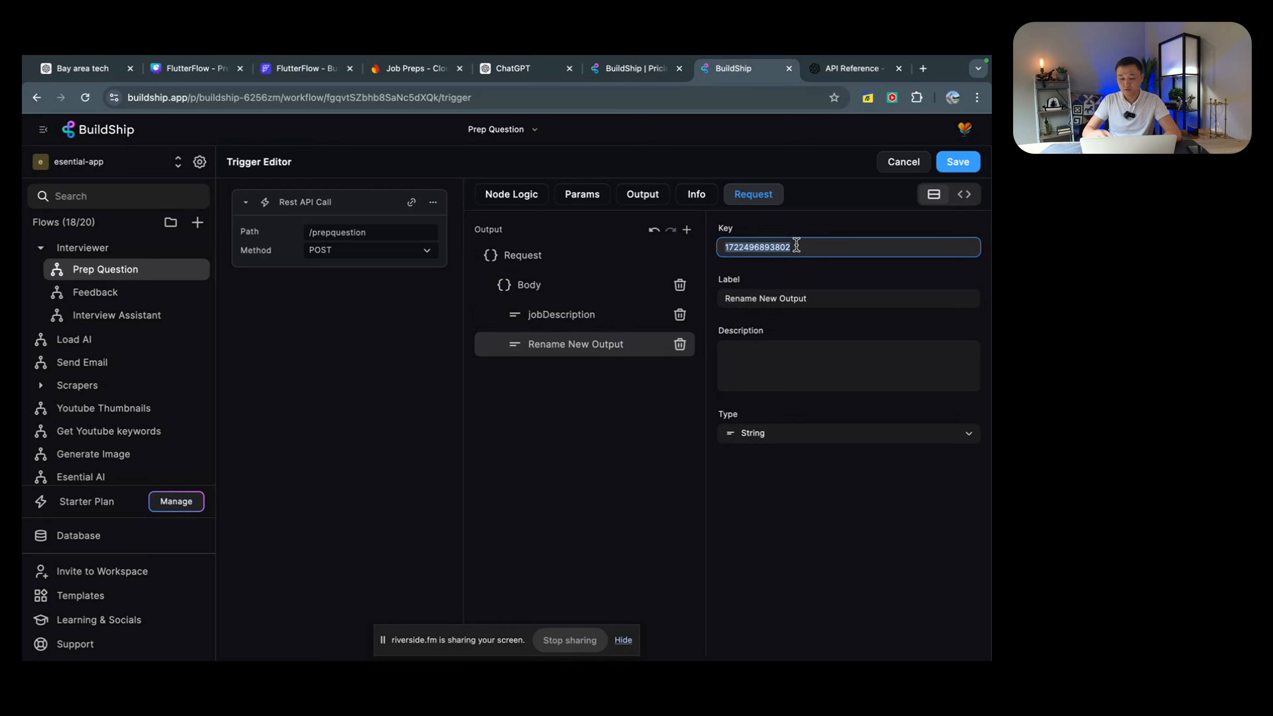
text(resume)
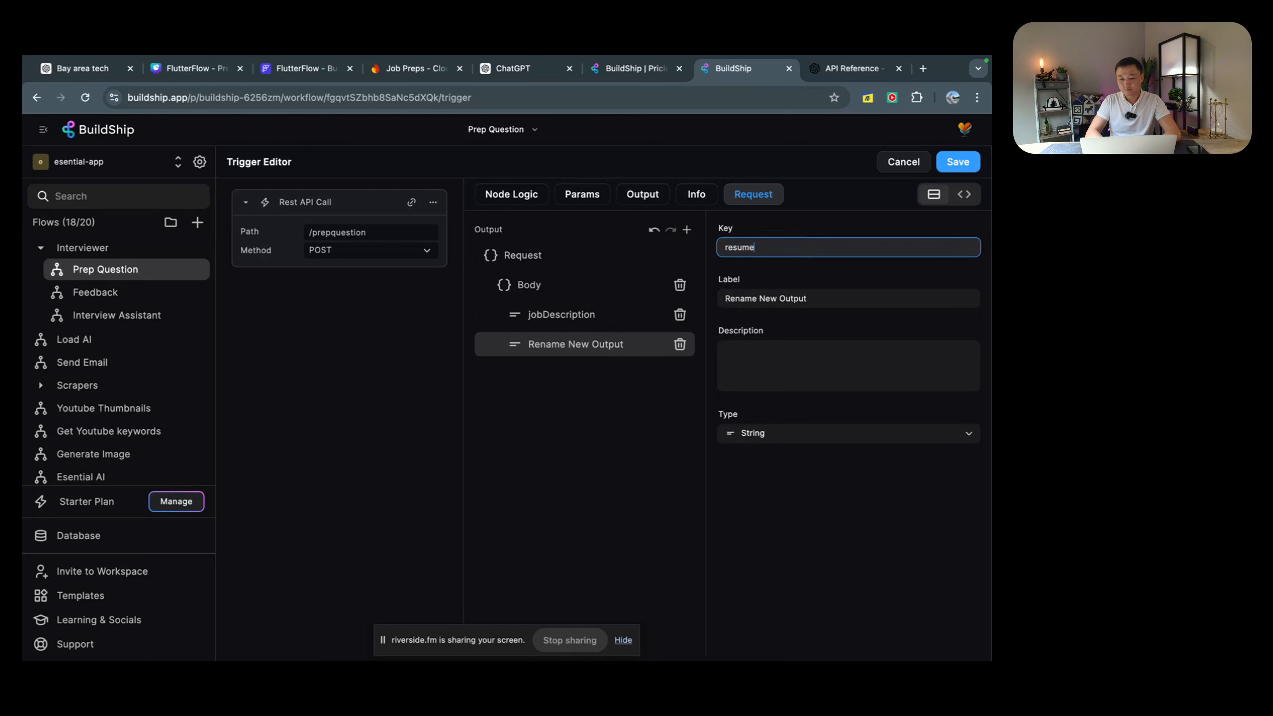
triple_click(798, 290)
text(REsu)
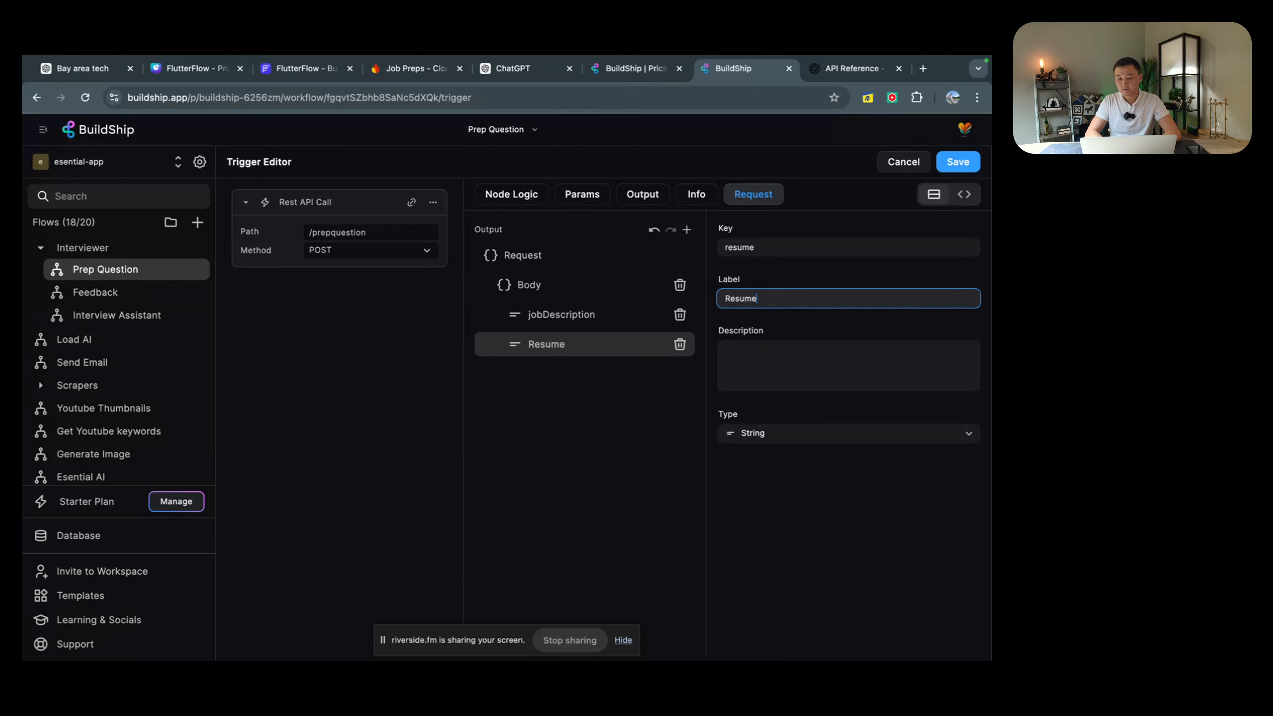
click(958, 162)
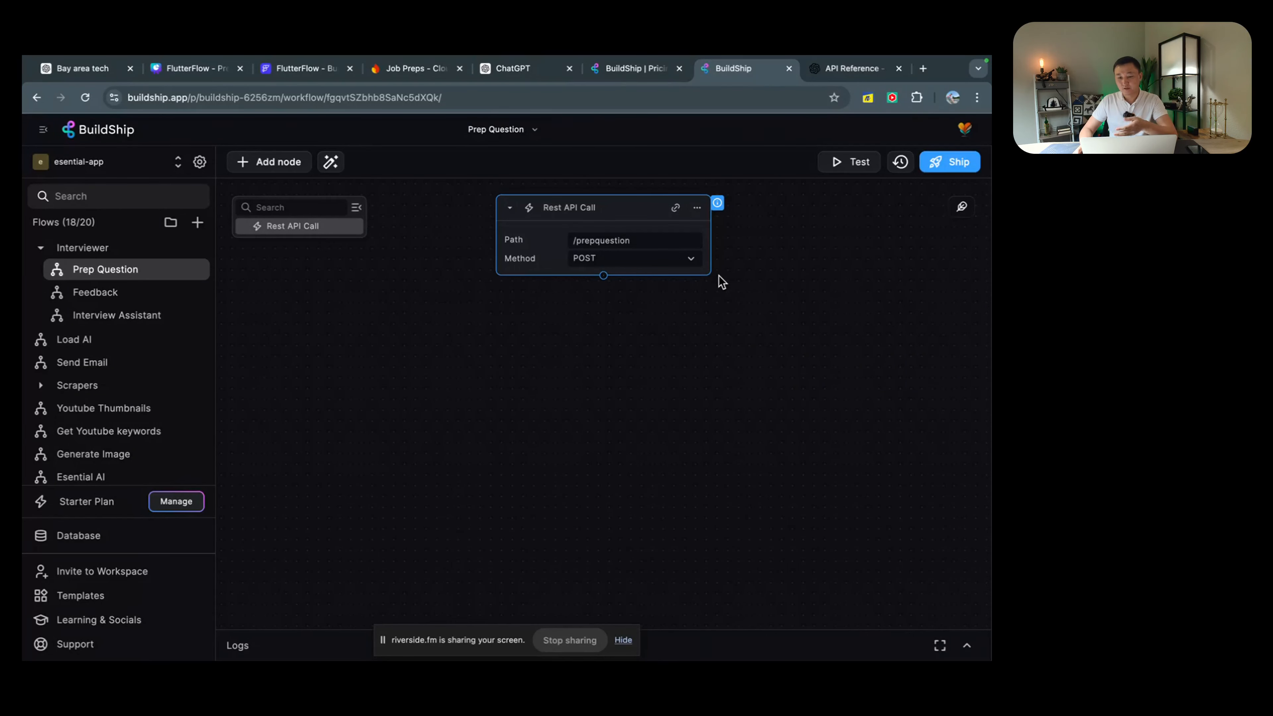
click(603, 276)
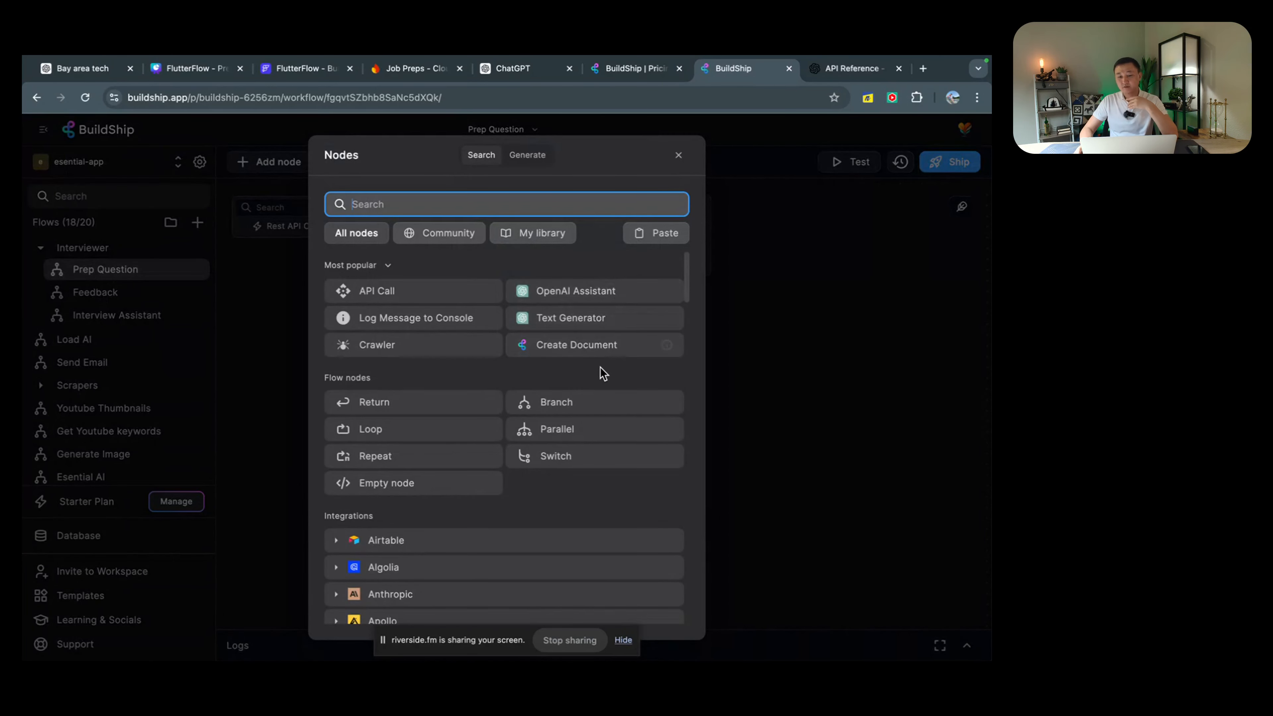
scroll(601, 373, down, 1)
scroll(602, 378, down, 20)
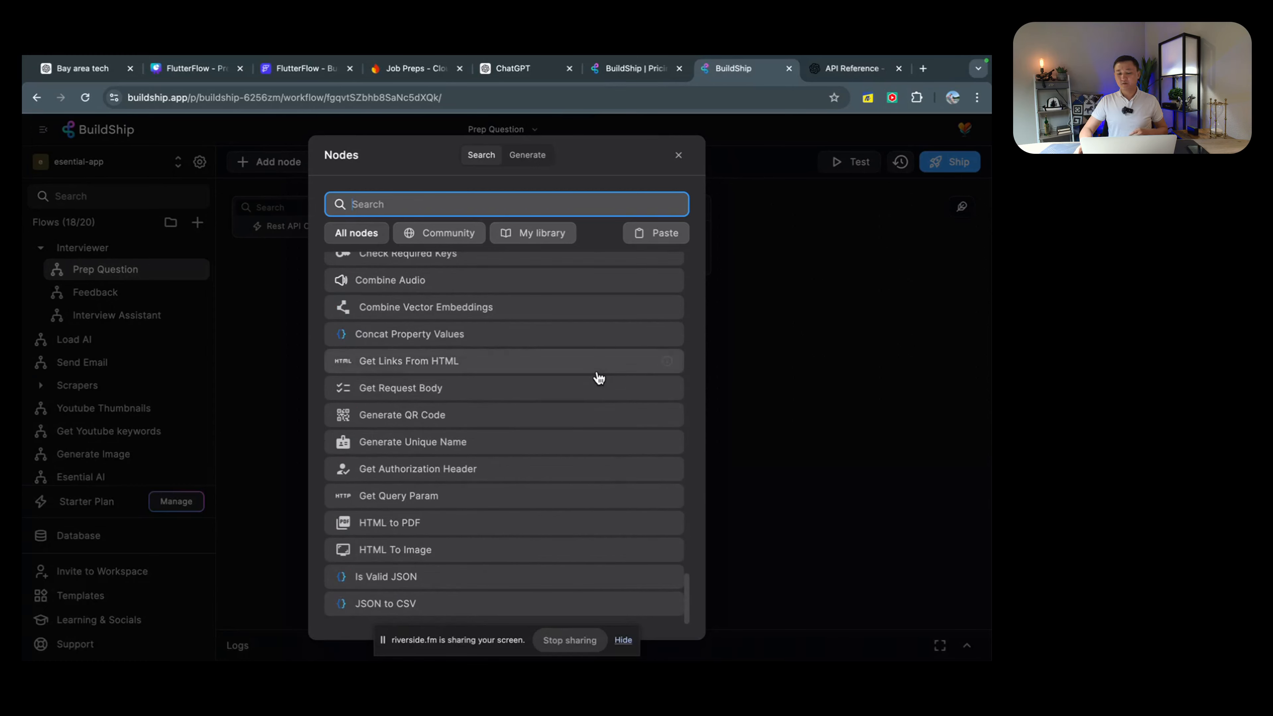
scroll(598, 373, up, 20)
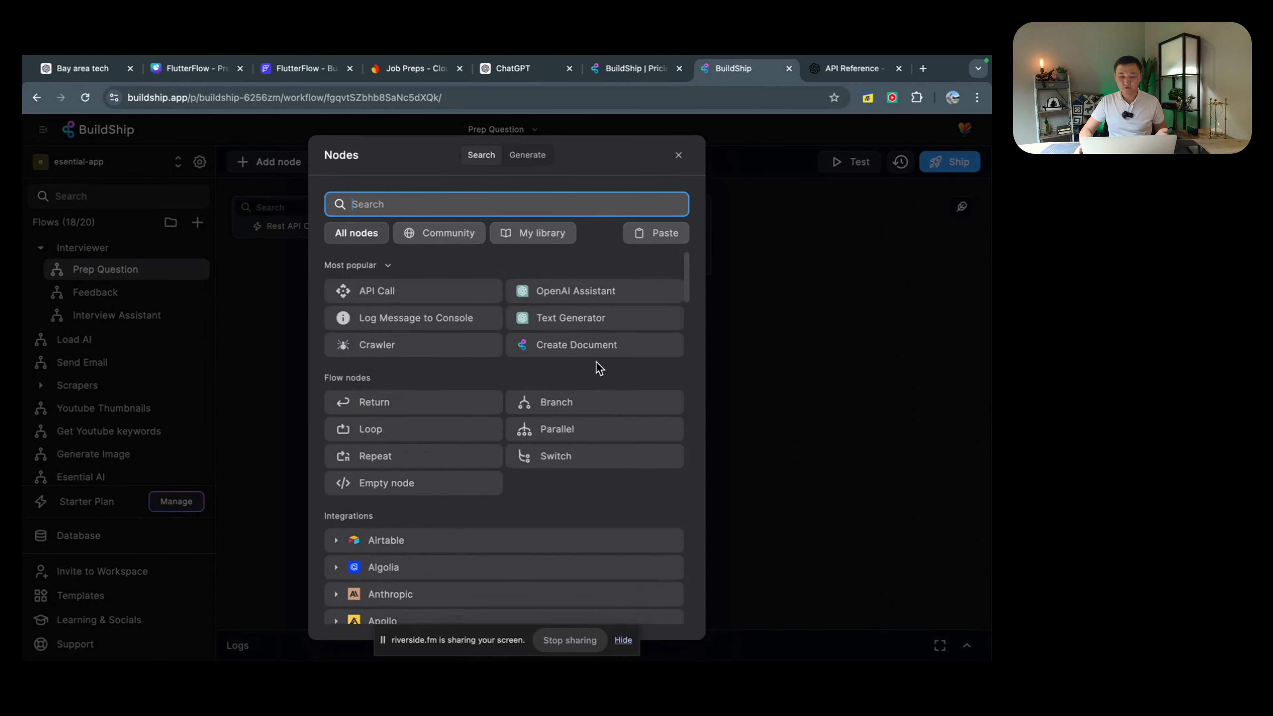
scroll(592, 362, down, 15)
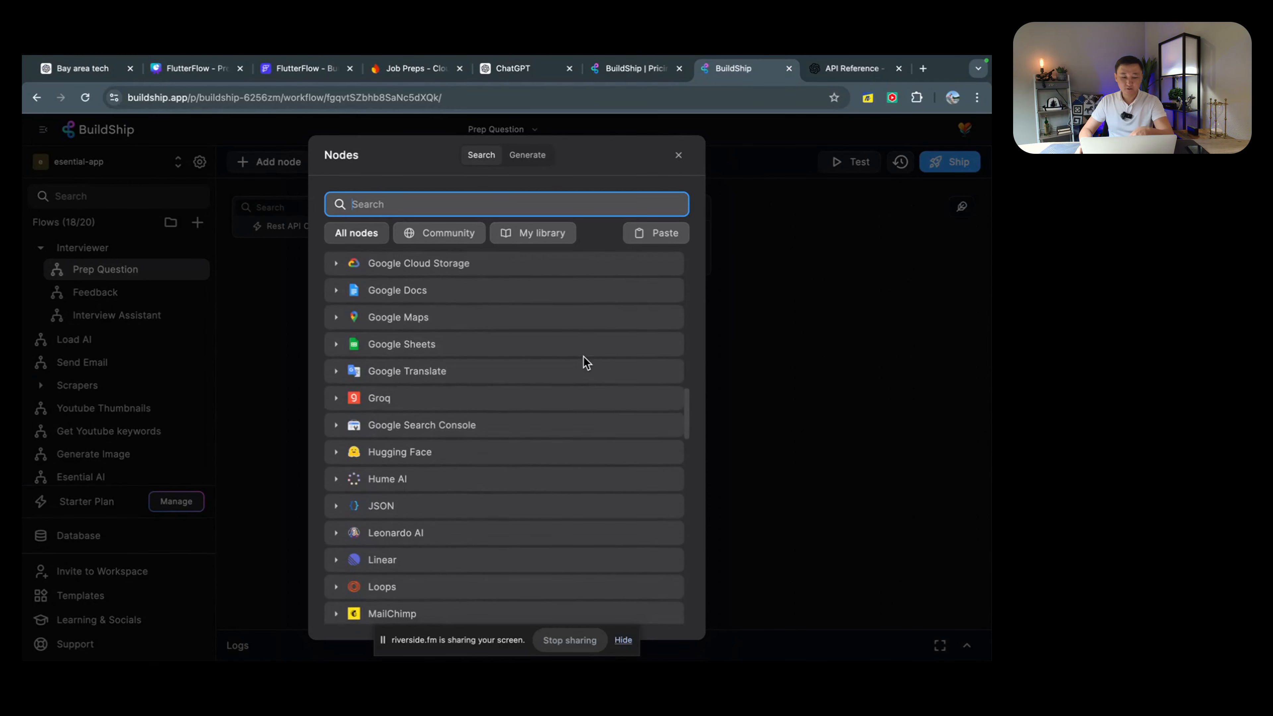
scroll(586, 362, down, 10)
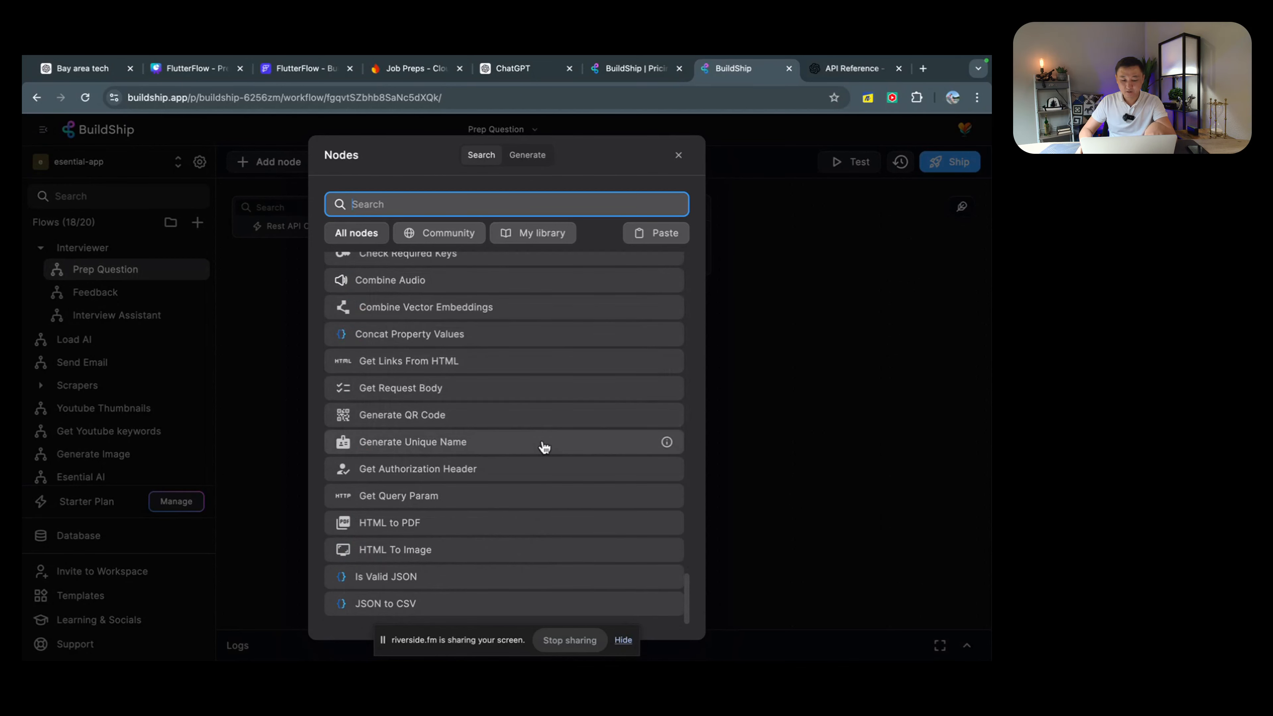
scroll(544, 446, up, 12)
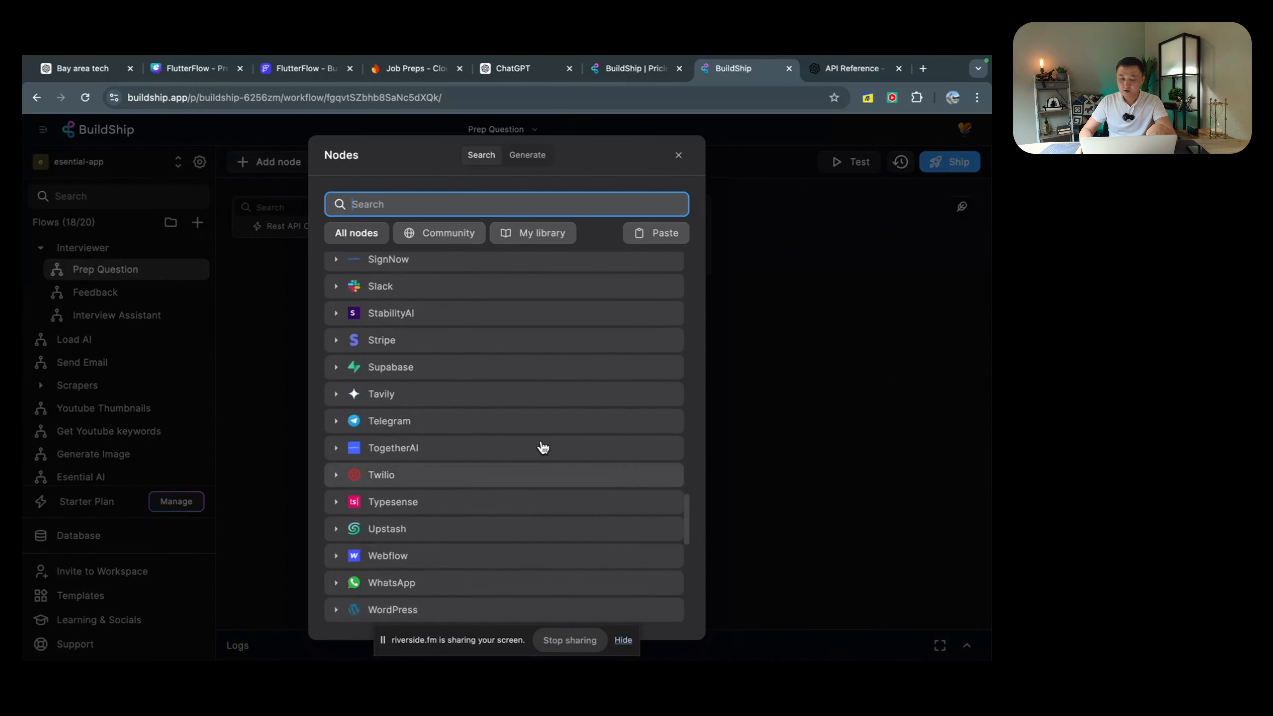
scroll(544, 446, up, 8)
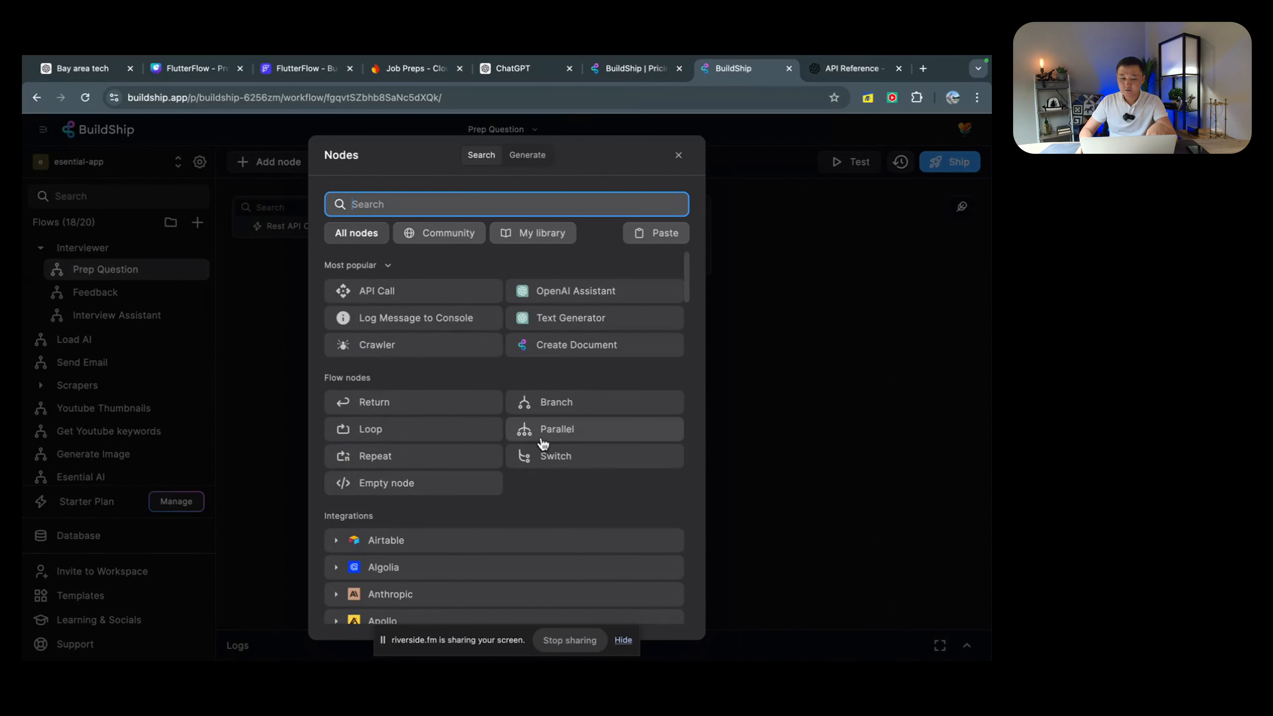
click(531, 158)
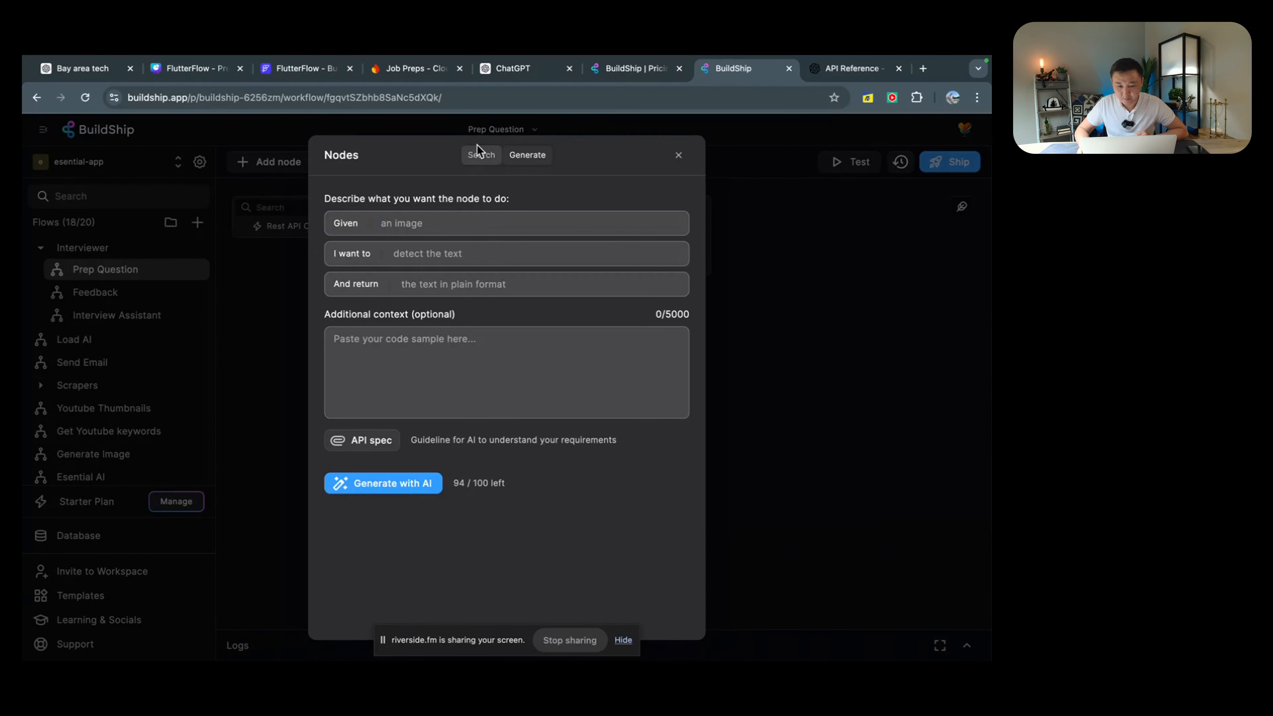
click(480, 155)
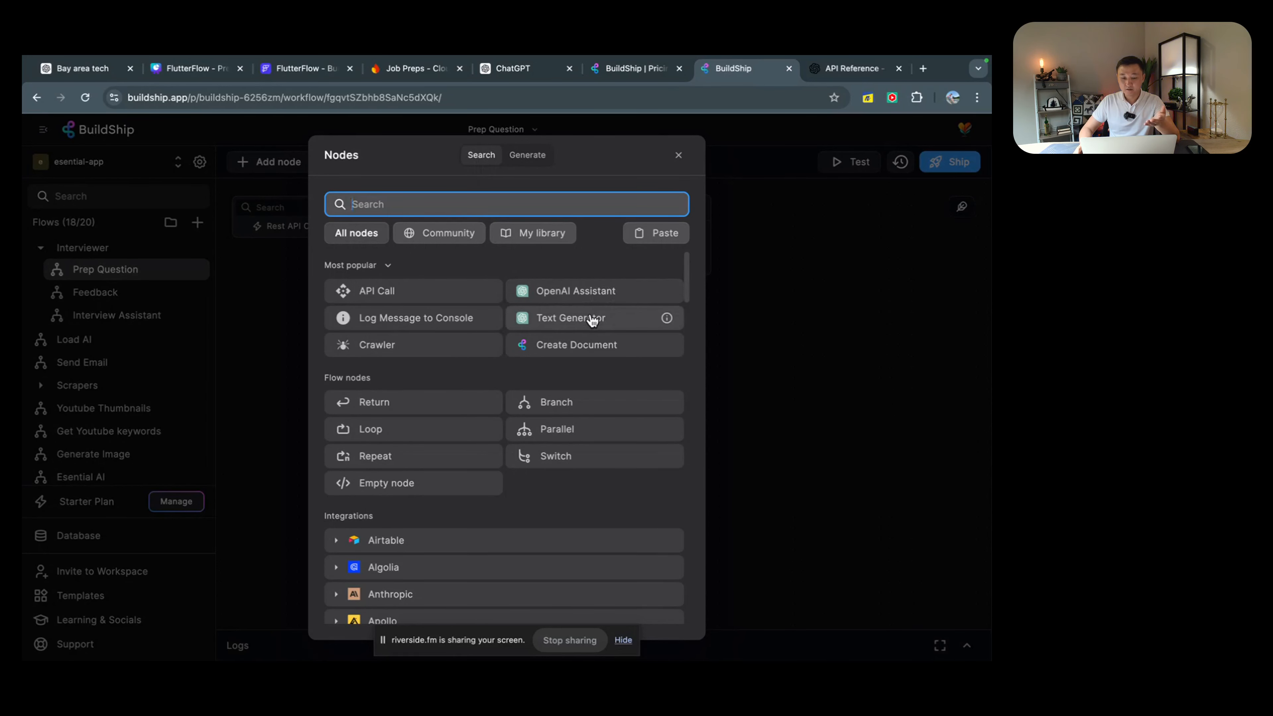
Step: Add a Text Generator node and set its API key to the openai secret
click(563, 323)
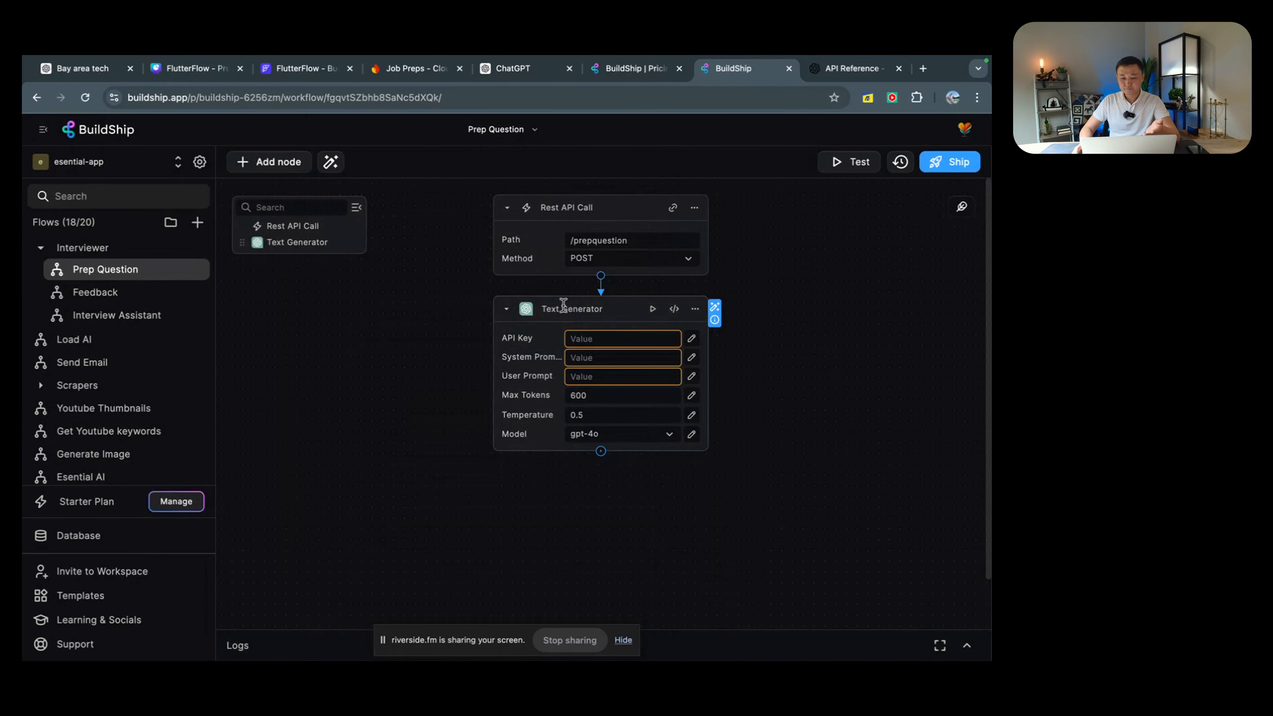
click(637, 341)
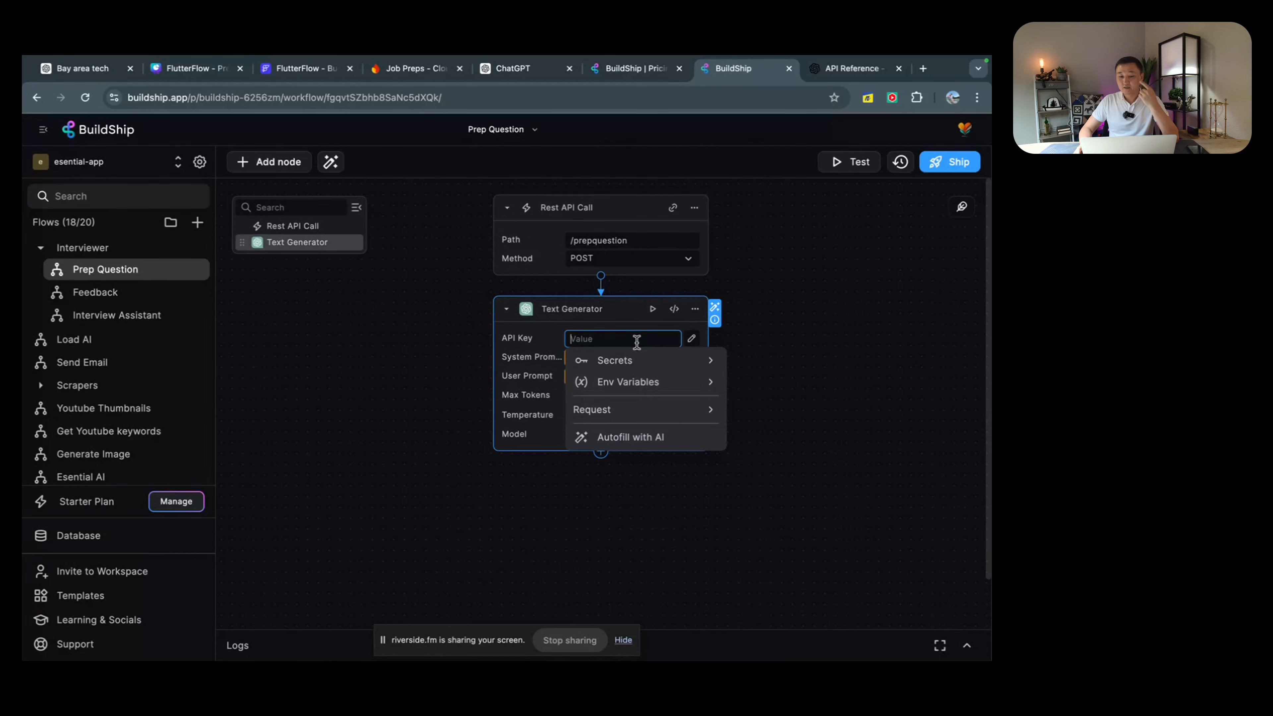
click(648, 365)
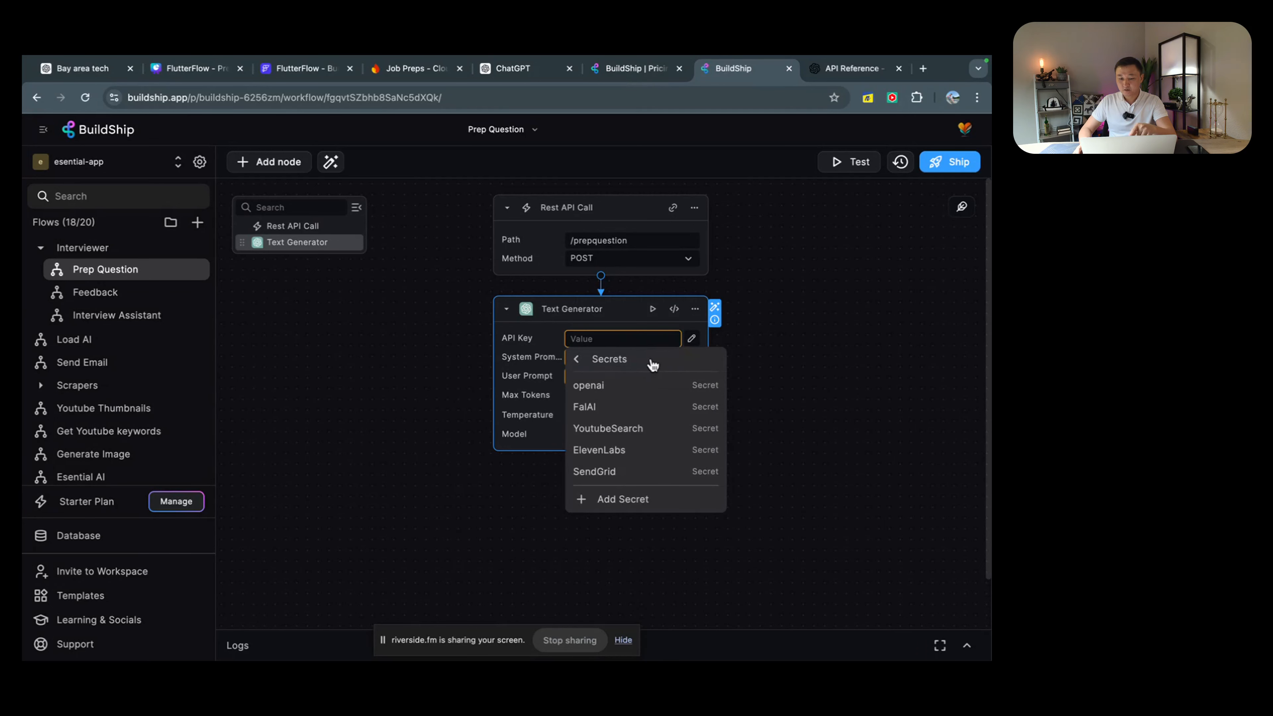
click(645, 387)
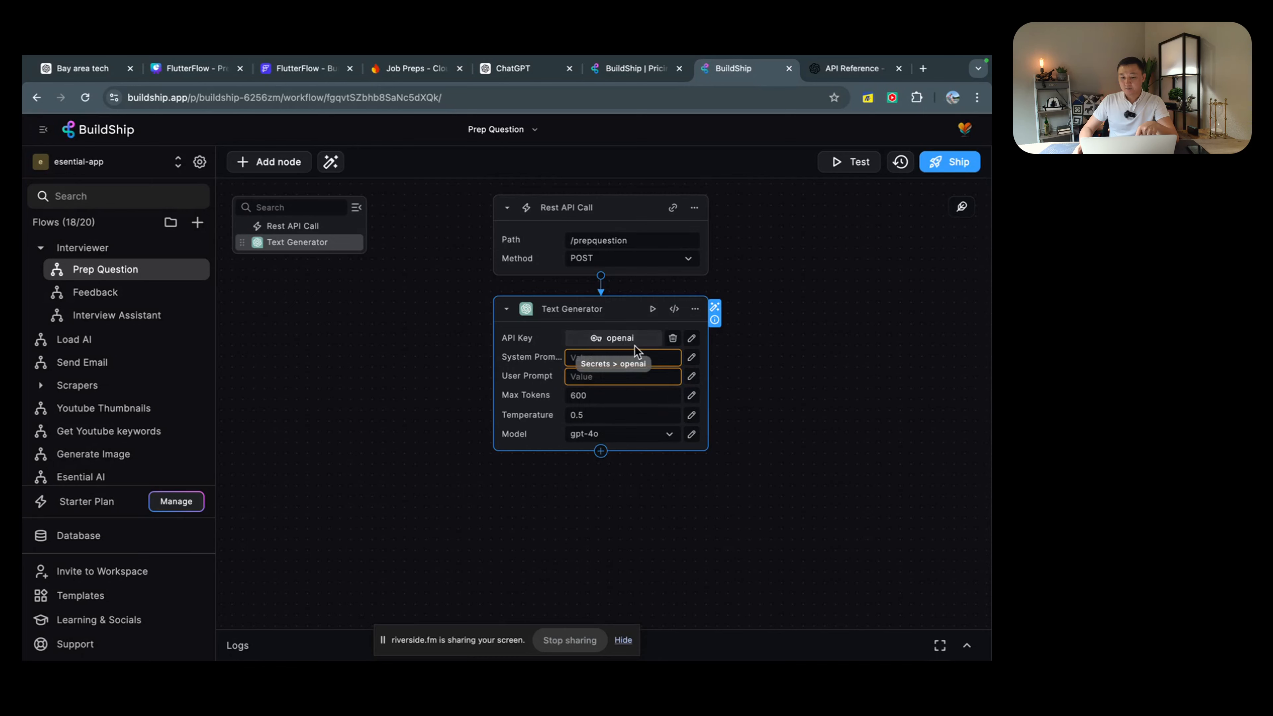
Step: Glance at the OpenAI API docs, then check and dismiss the system prompt value options
click(841, 71)
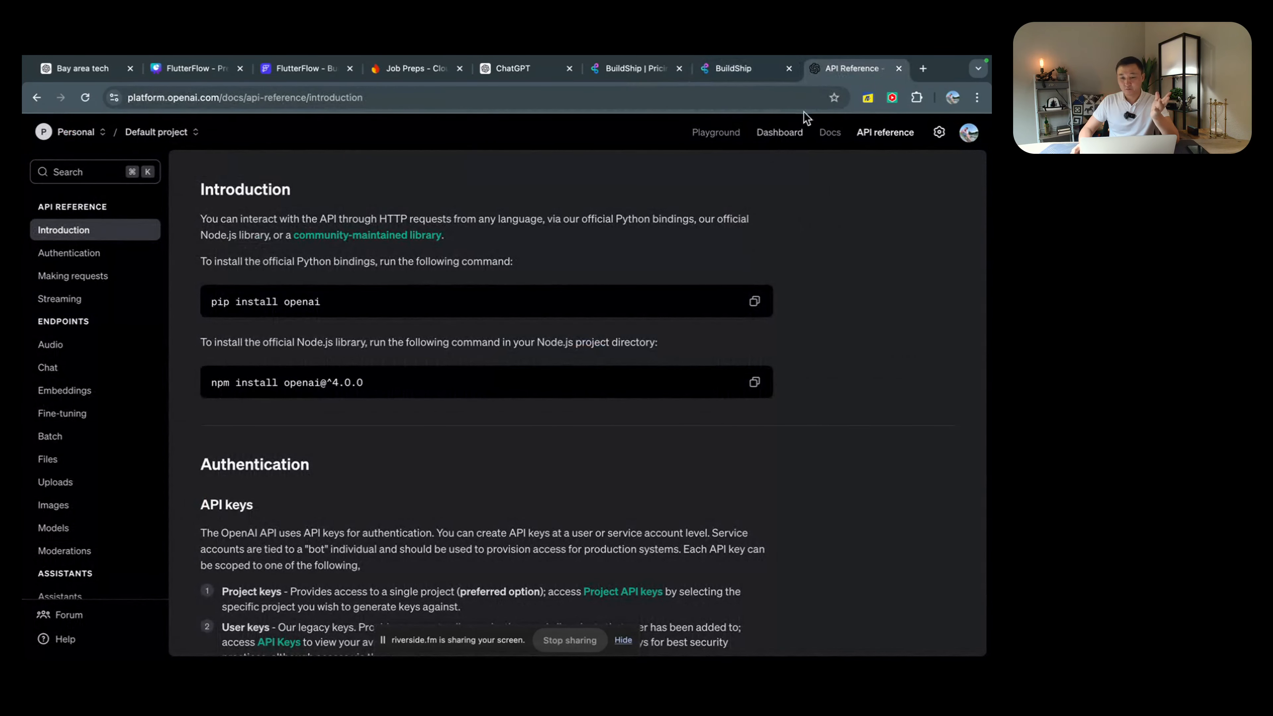
click(741, 71)
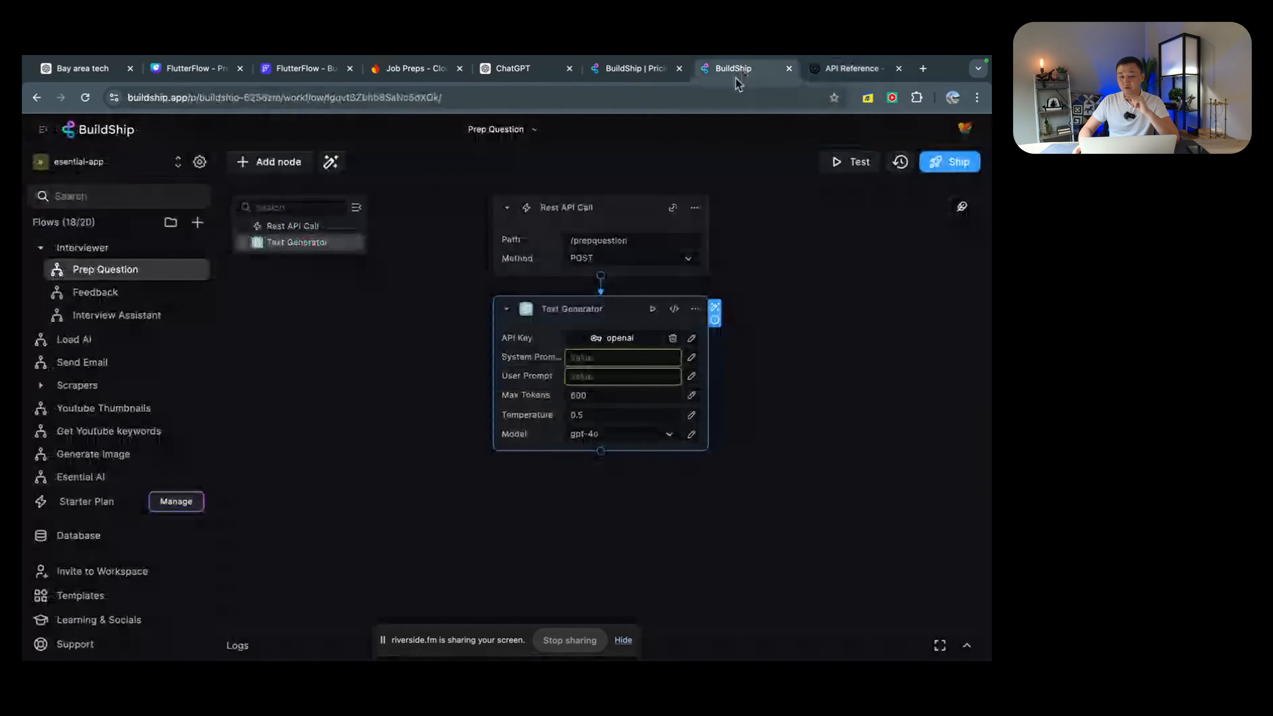
click(624, 357)
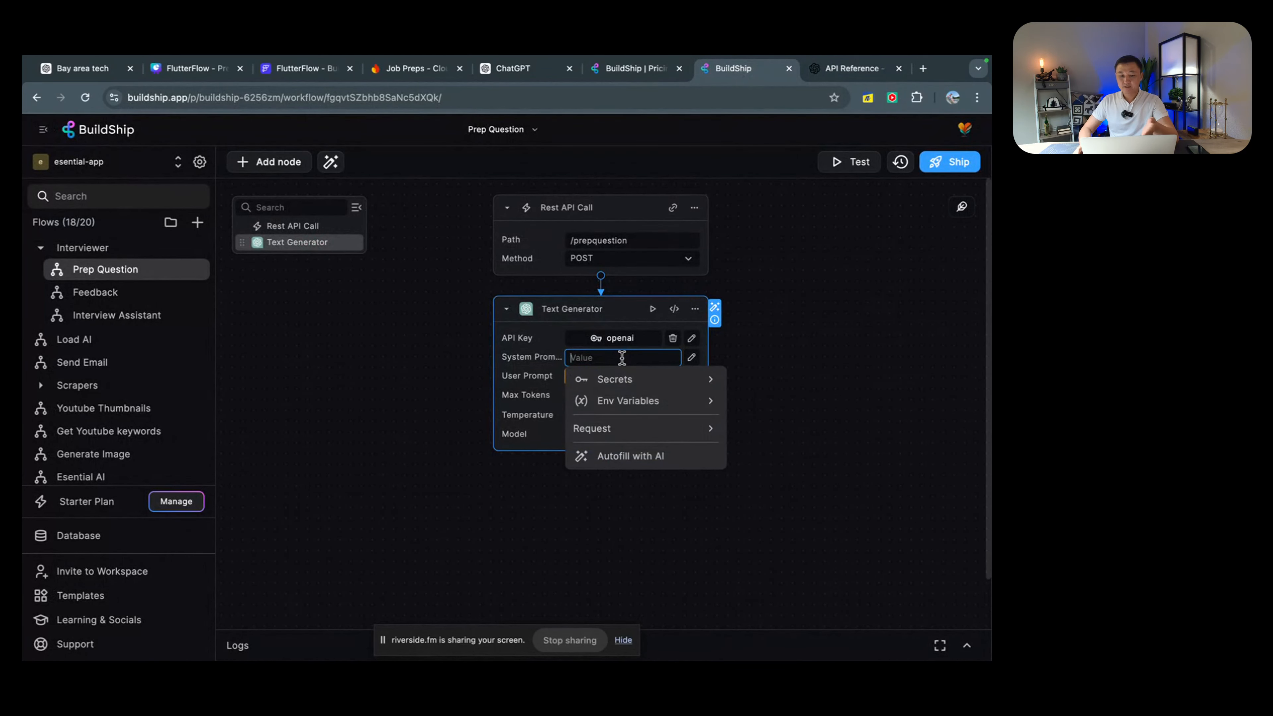
mouse_move(543, 362)
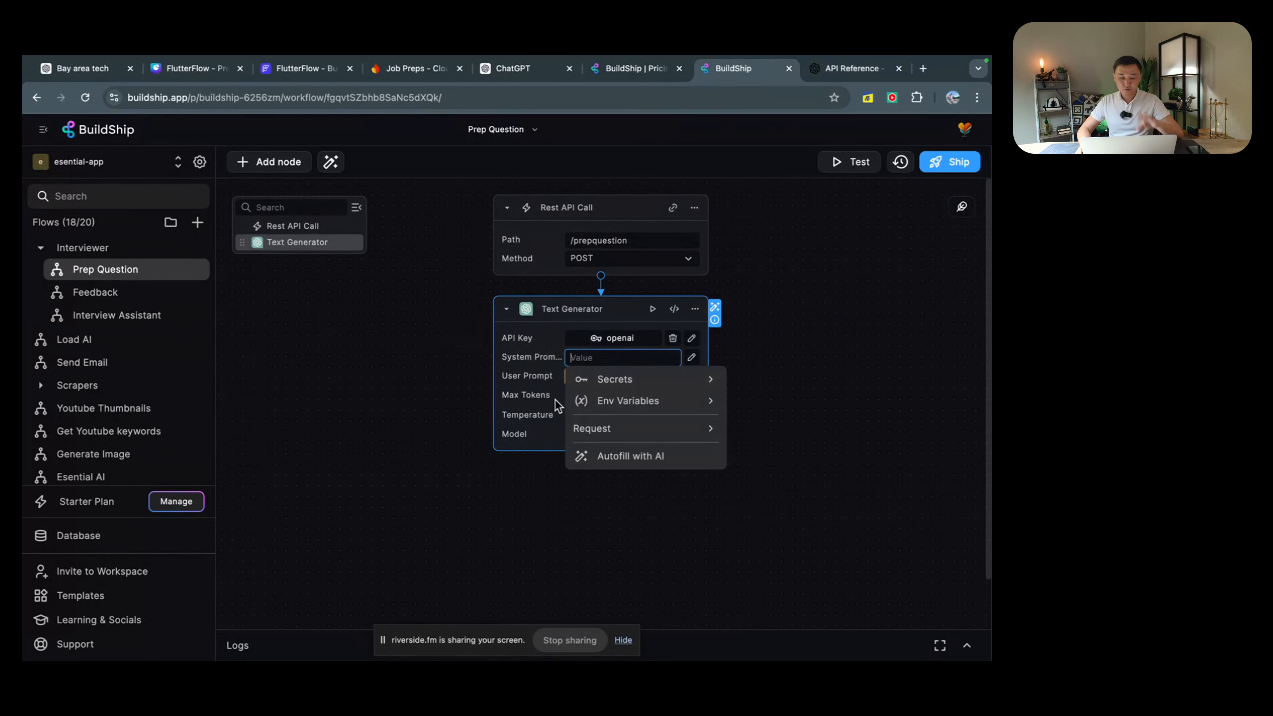
click(343, 306)
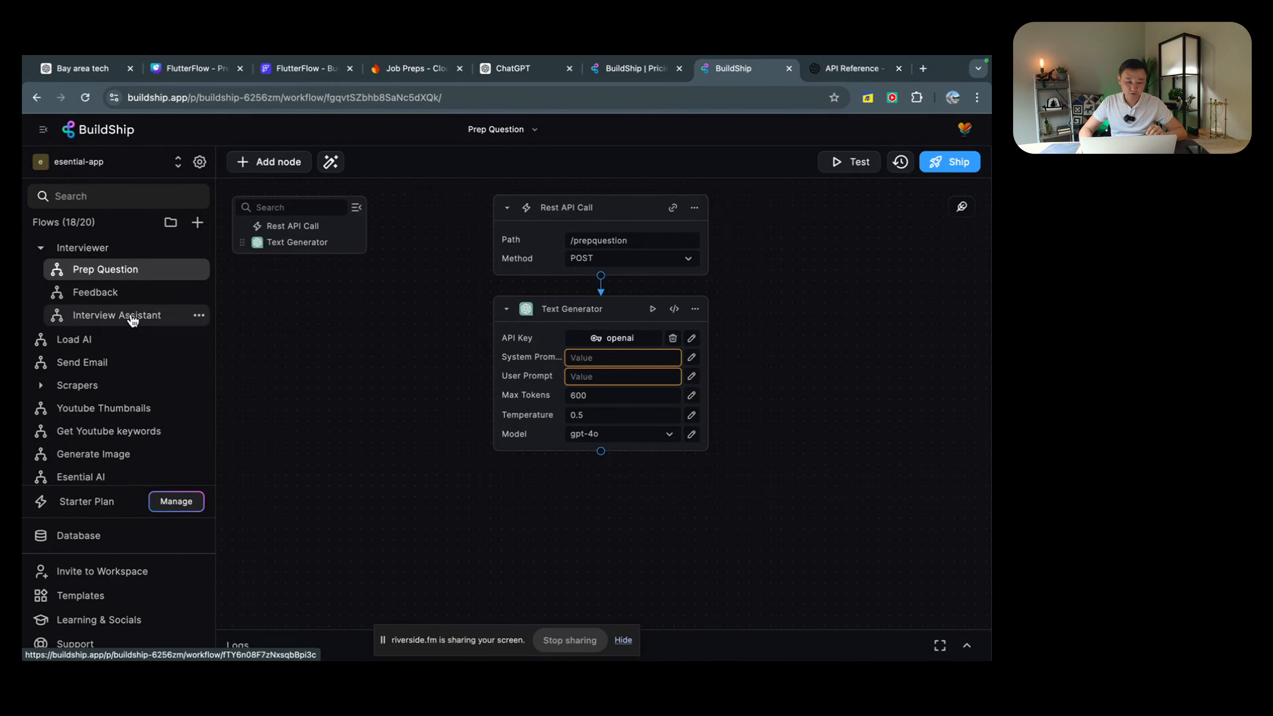
Step: Open Interview Assistant and read its system prompt and the jobDescription/resume user prompt
click(204, 317)
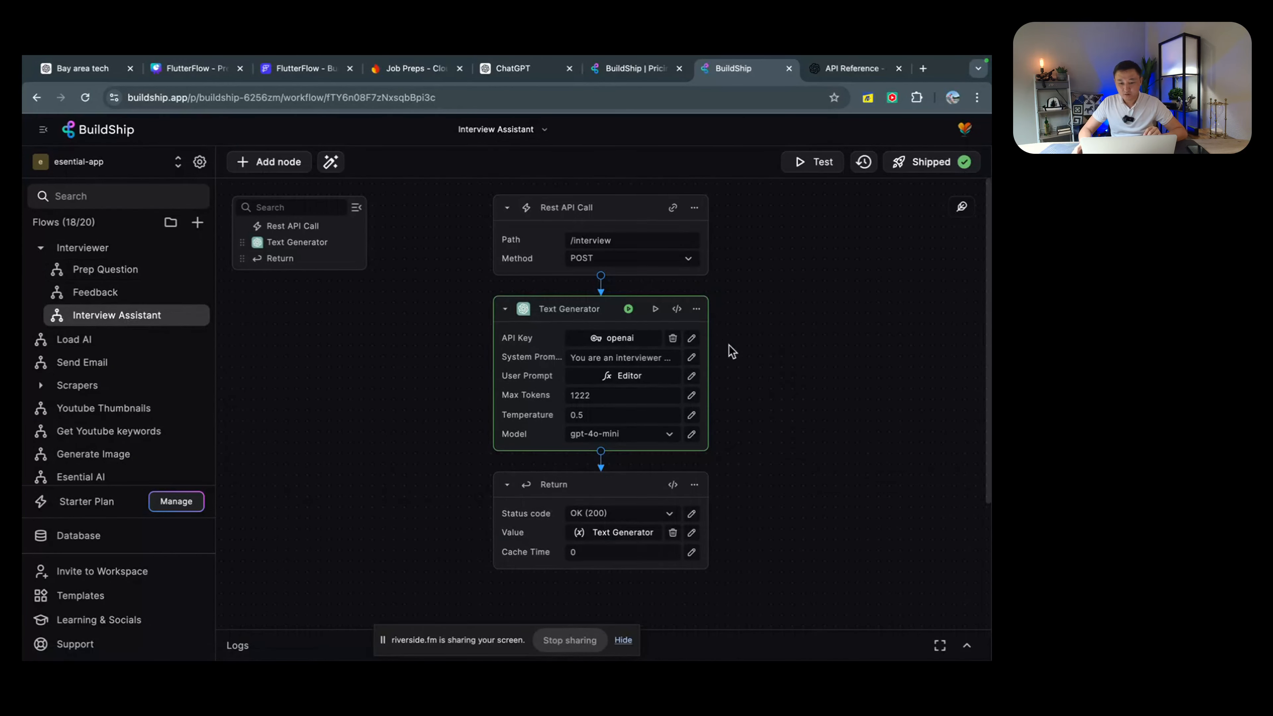
click(691, 356)
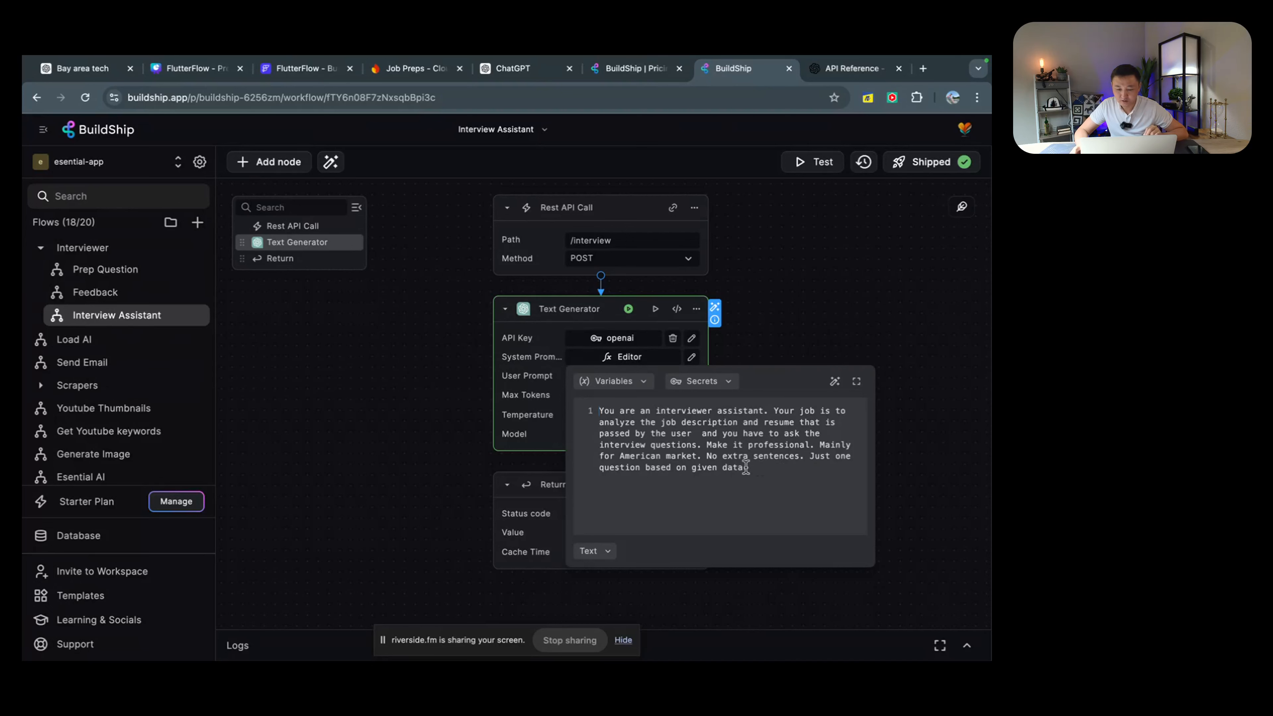
click(549, 399)
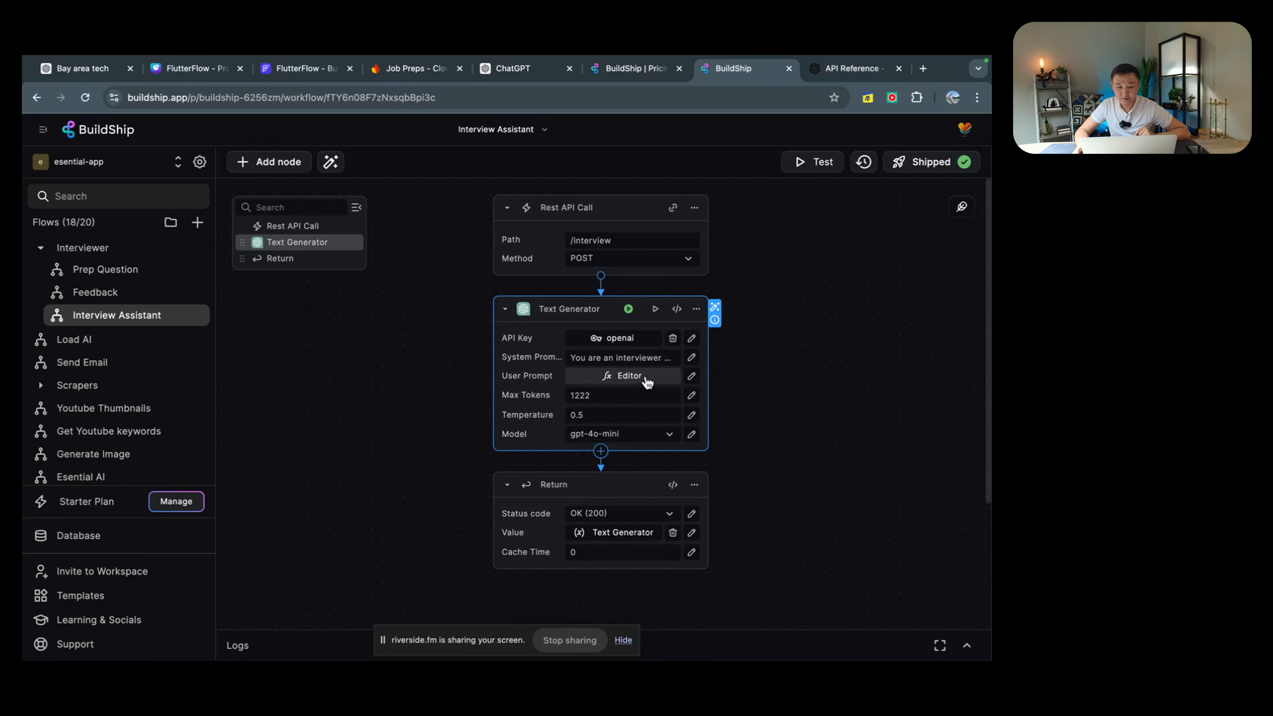
click(691, 376)
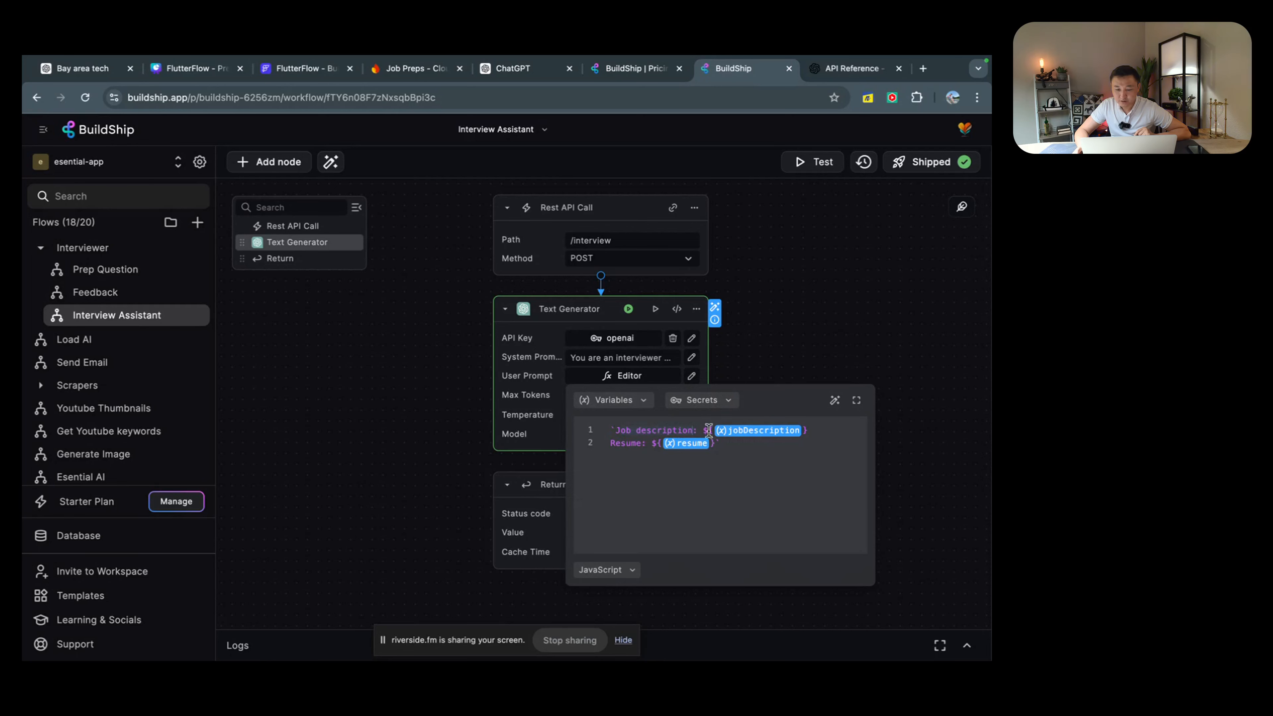
mouse_move(756, 436)
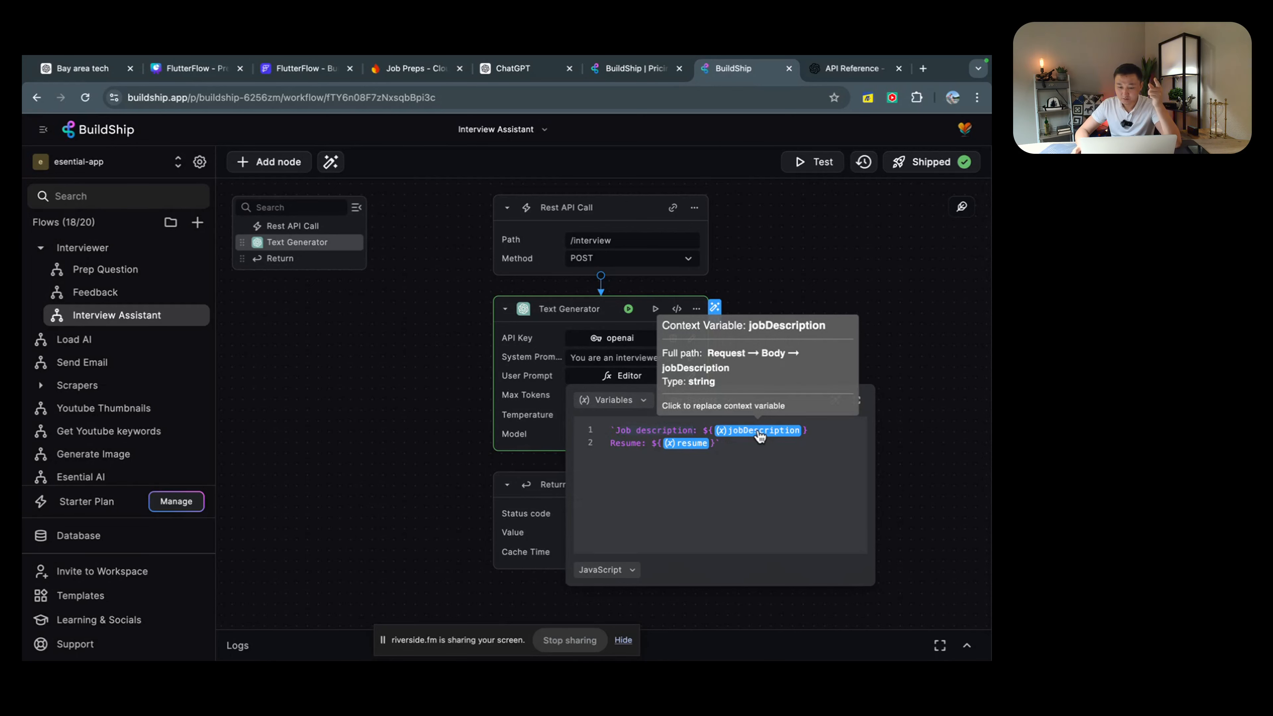
mouse_move(693, 449)
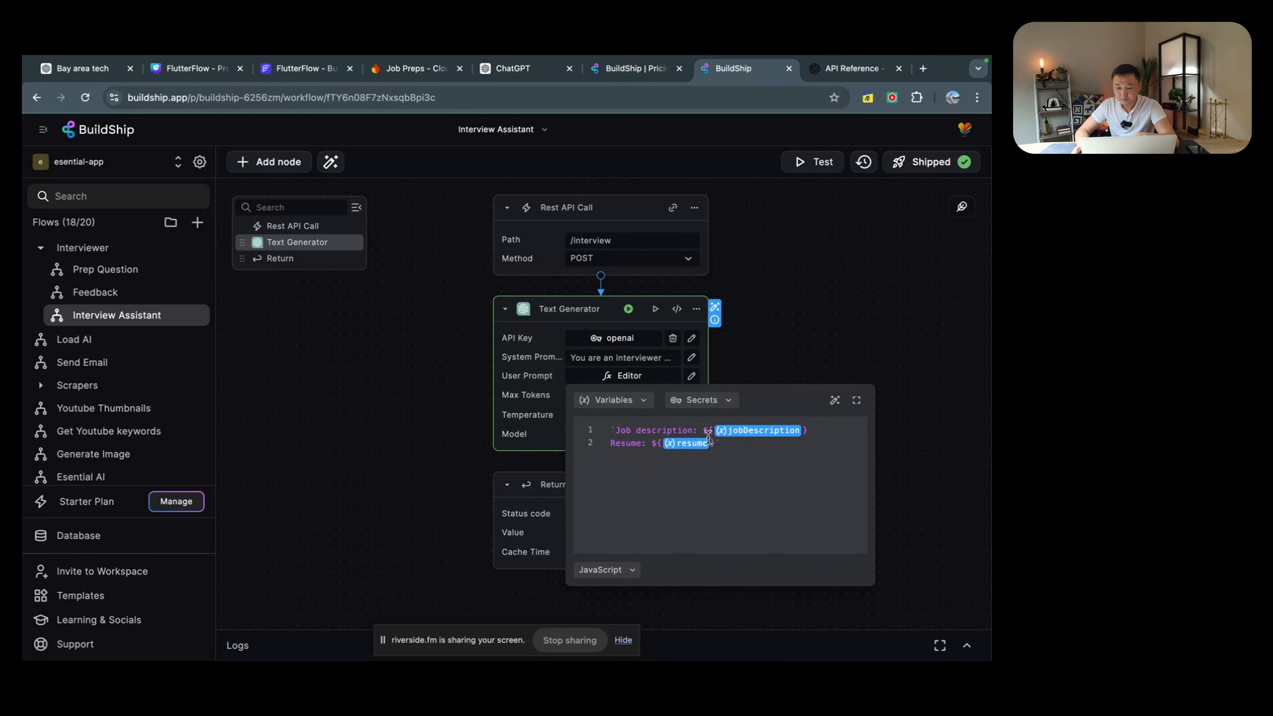
Step: Delete the threadId field from the Rest API Call trigger's request body and save
click(698, 212)
click(698, 212)
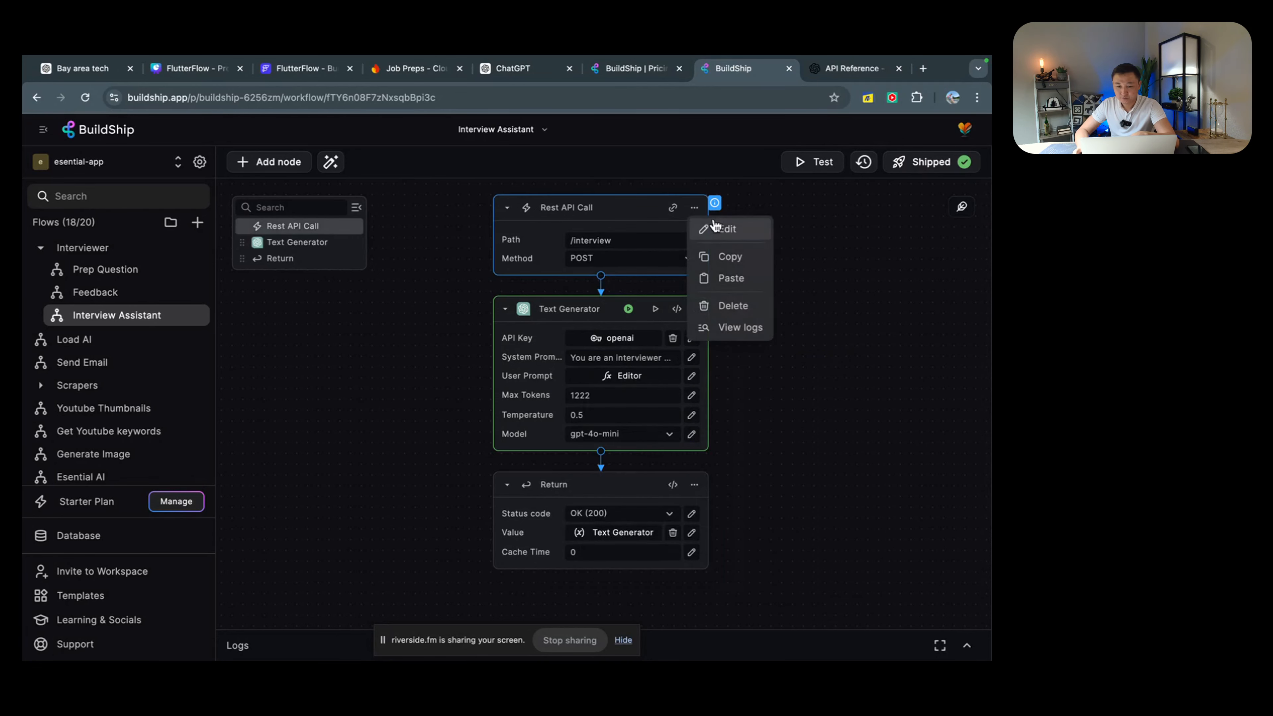
click(721, 228)
click(749, 194)
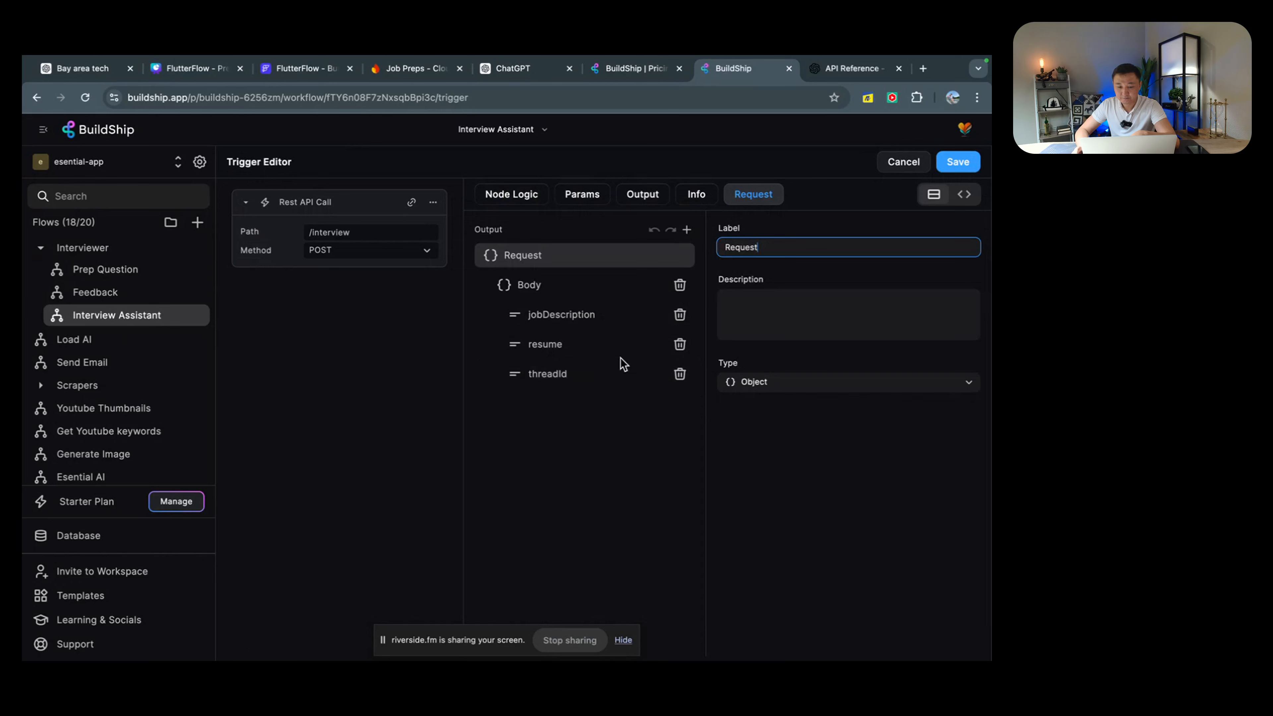
click(646, 373)
click(680, 374)
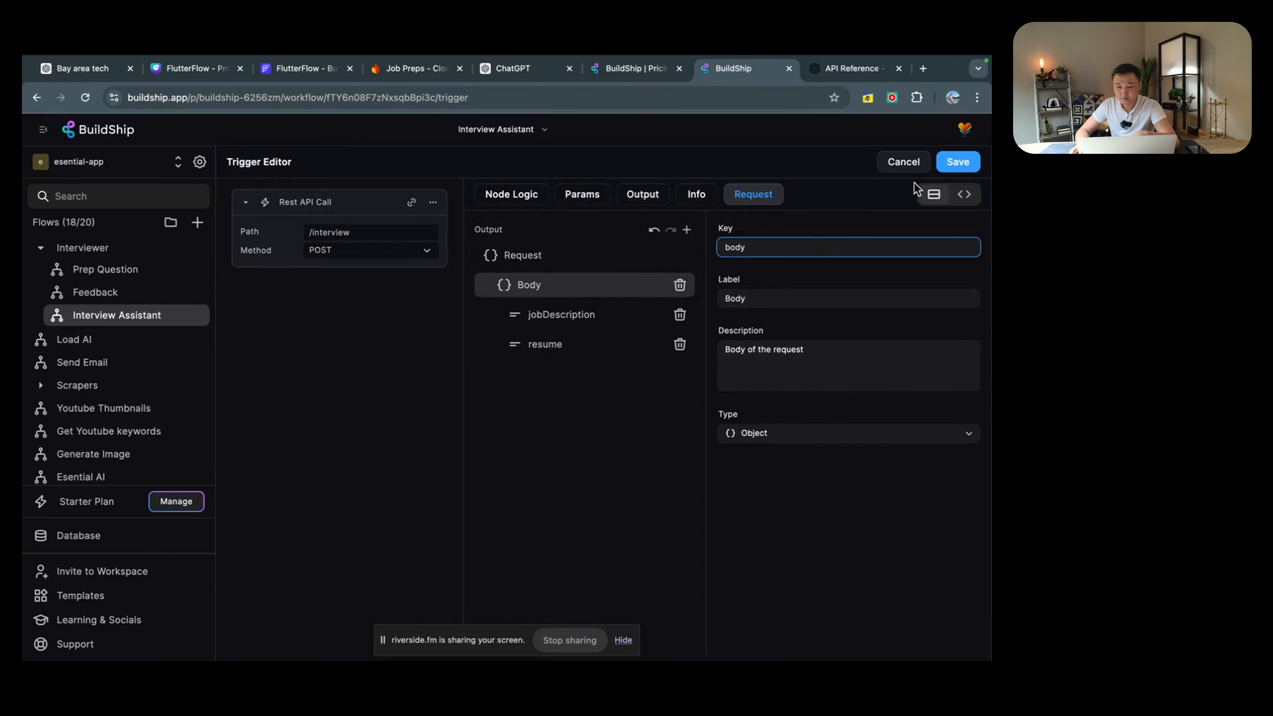
click(955, 162)
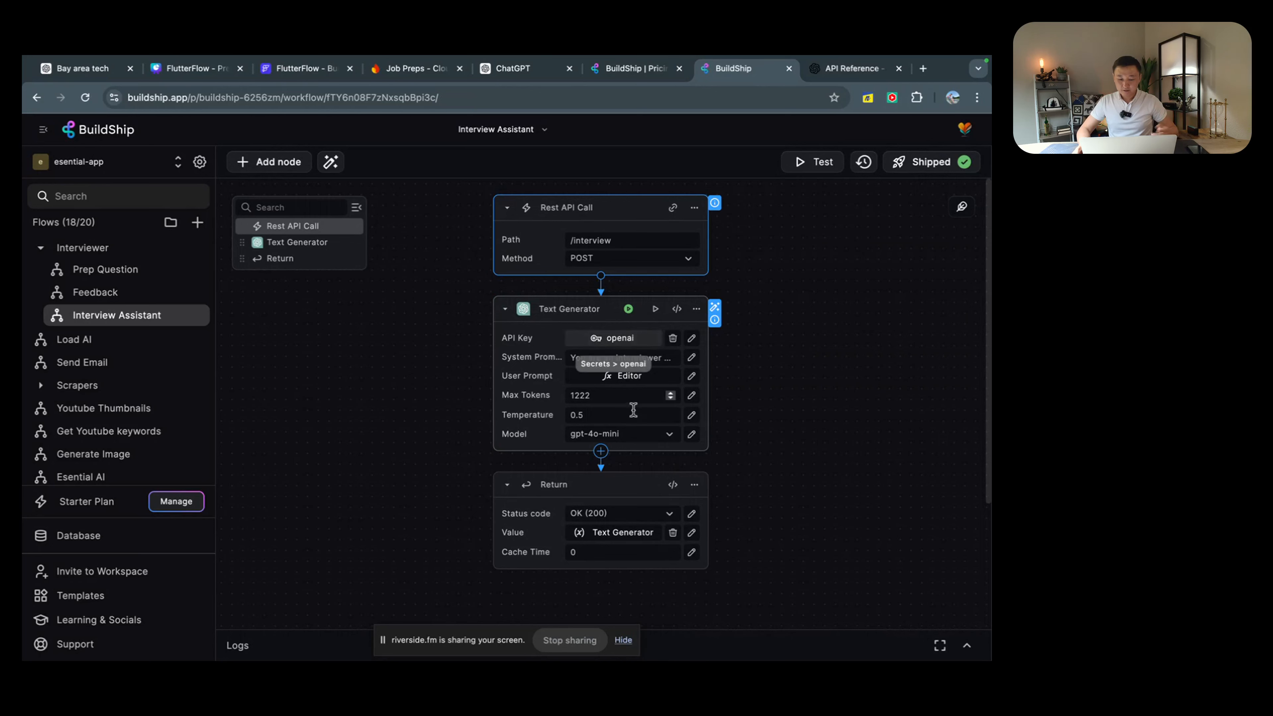
double_click(542, 313)
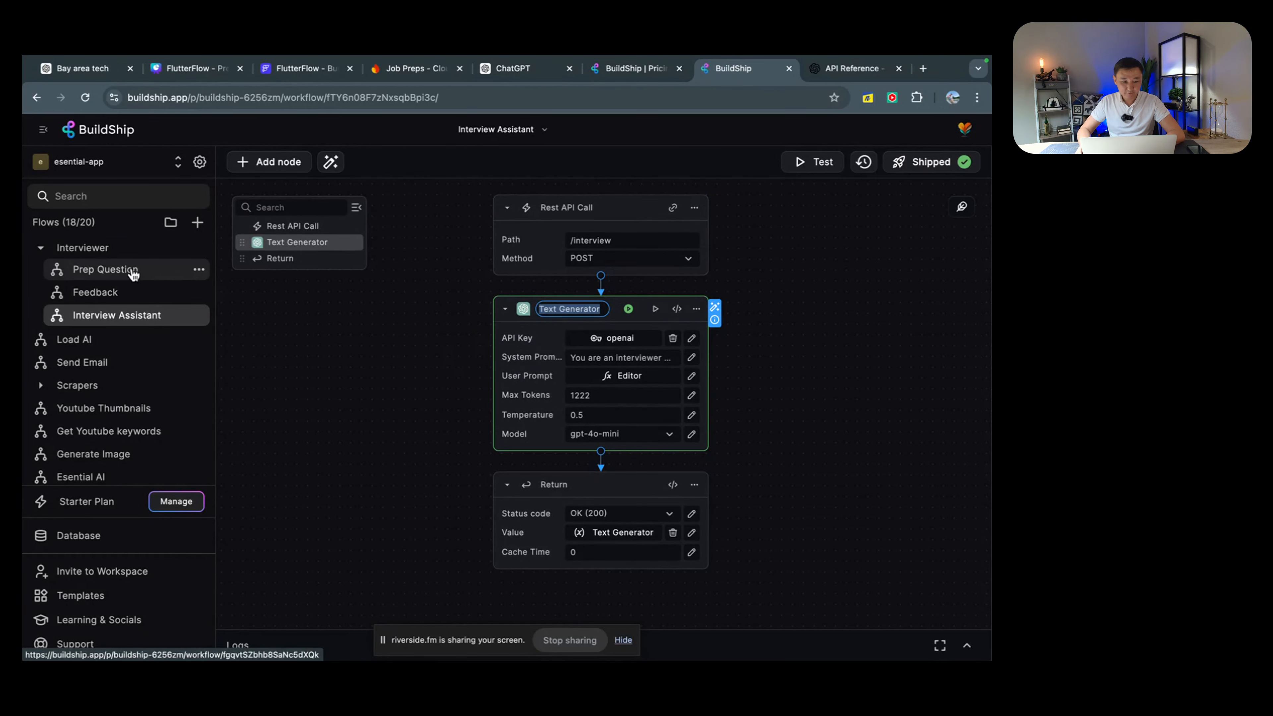
Step: Compare the Prep Question flow against the Interview Assistant flow
click(114, 271)
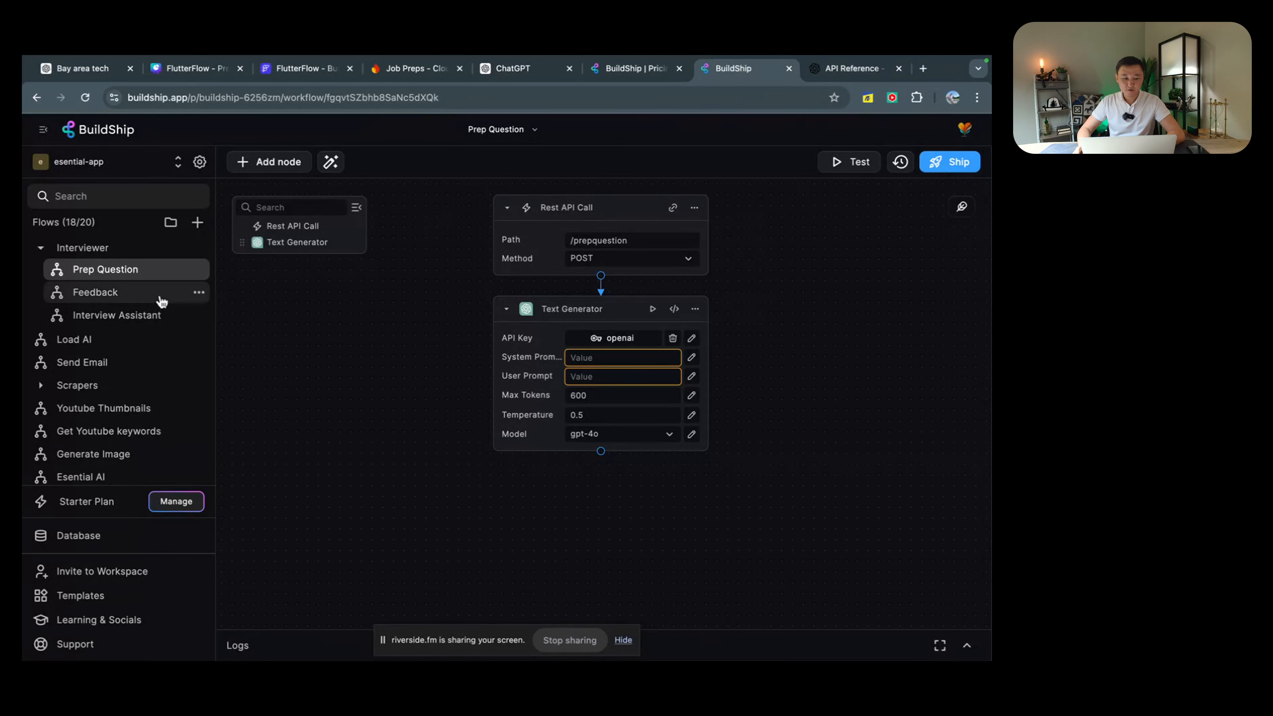
click(143, 315)
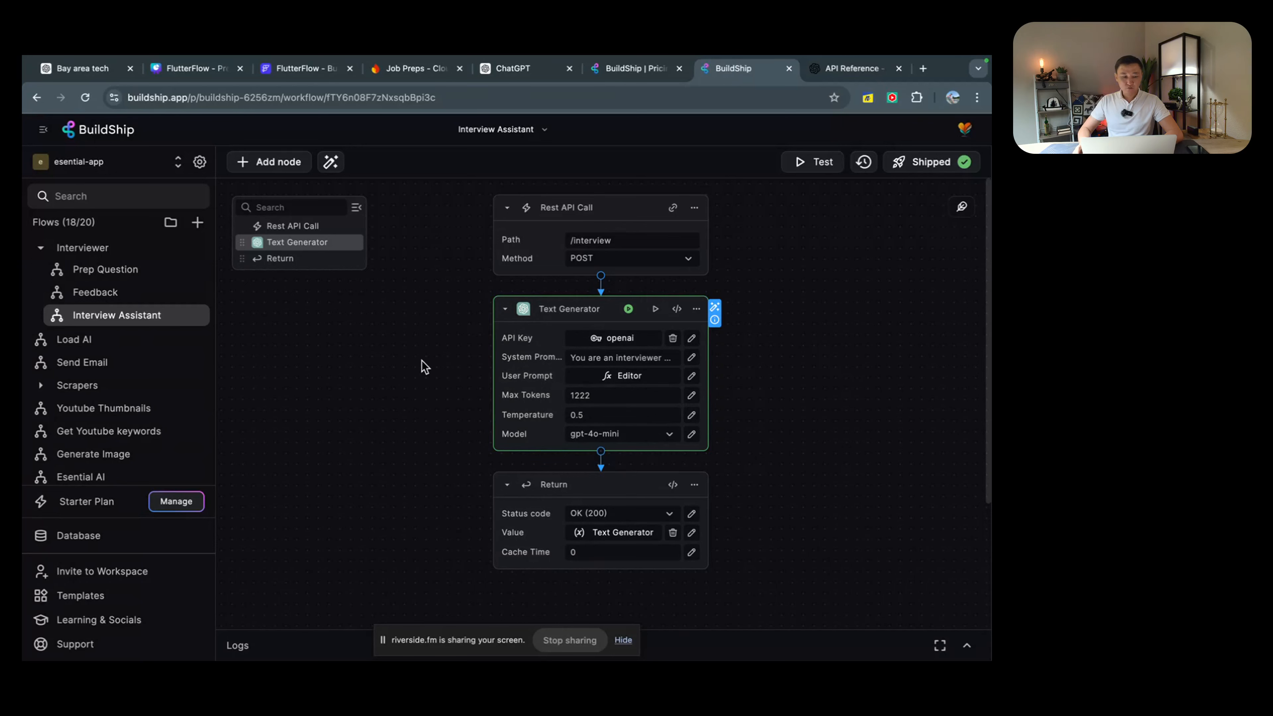
Step: Open the Feedback flow and read its interviewer system prompt
click(124, 295)
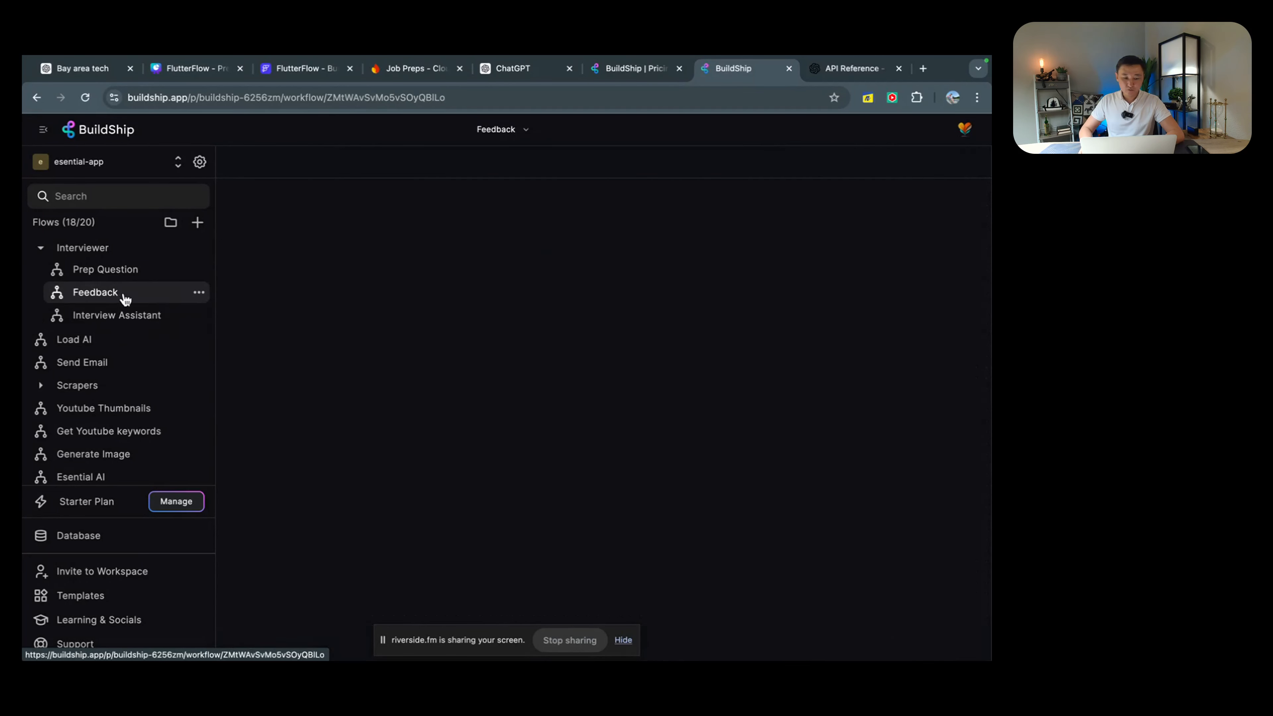
click(140, 319)
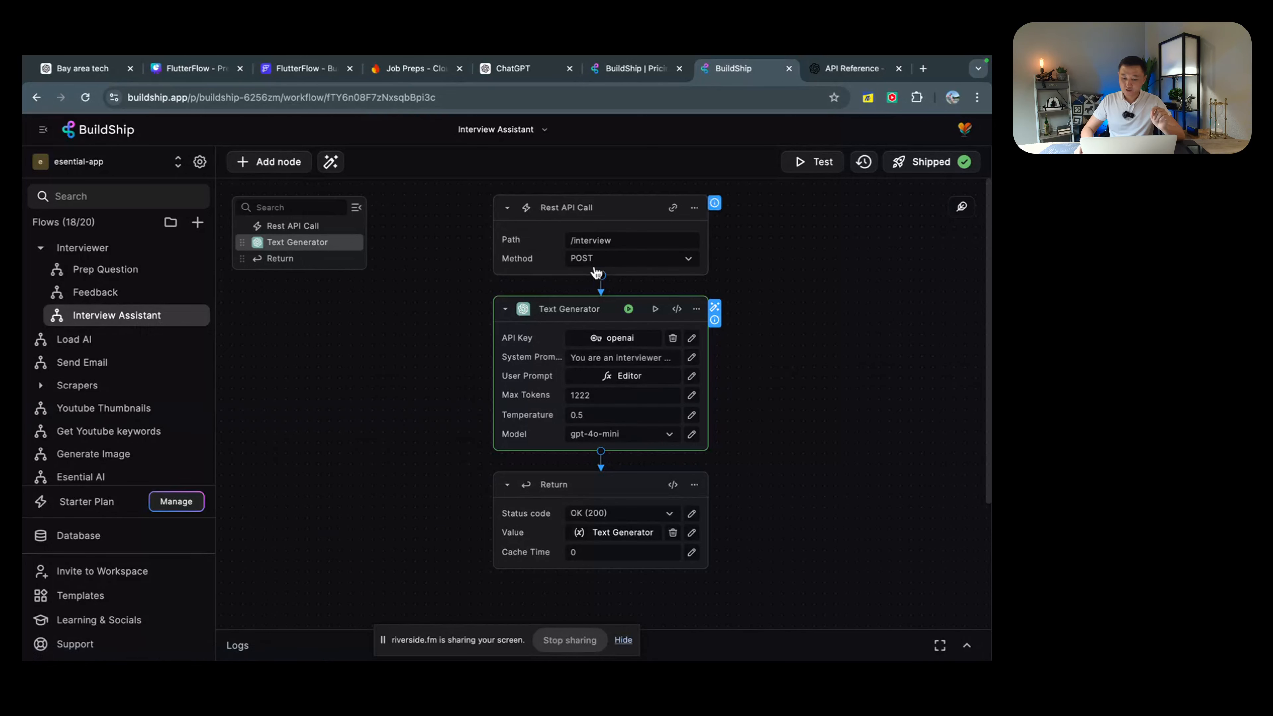
click(125, 300)
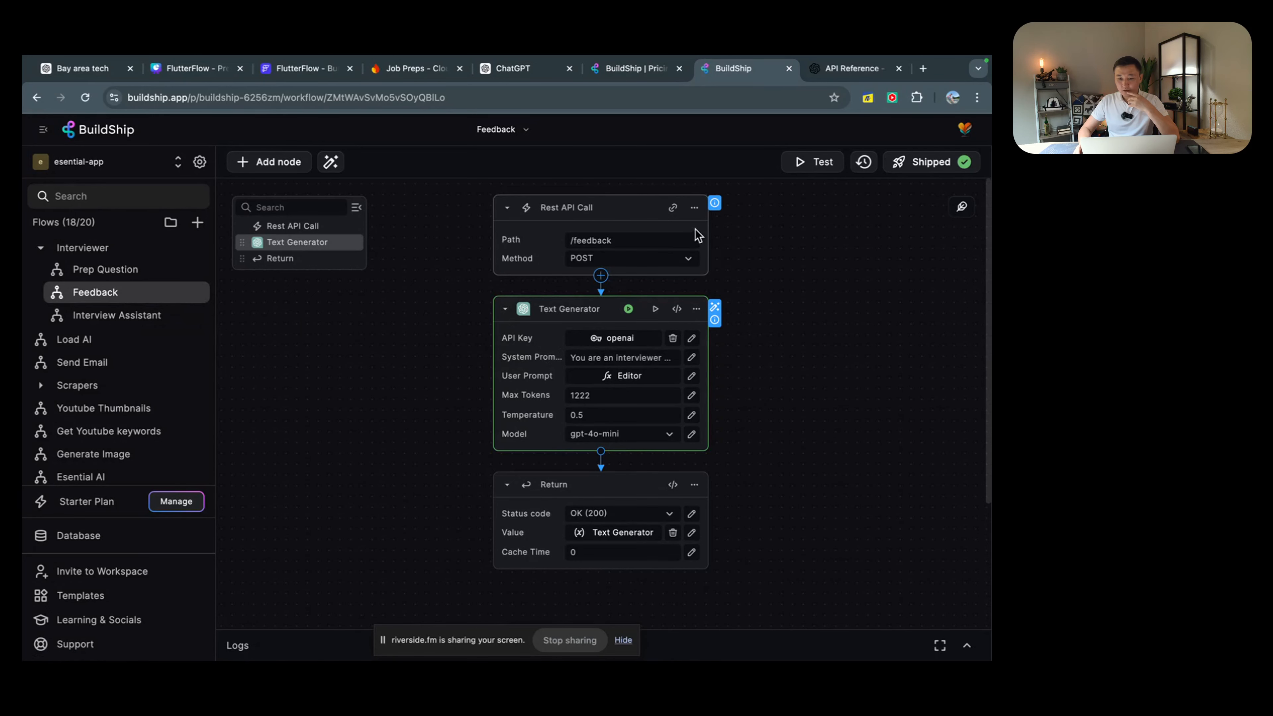
click(691, 359)
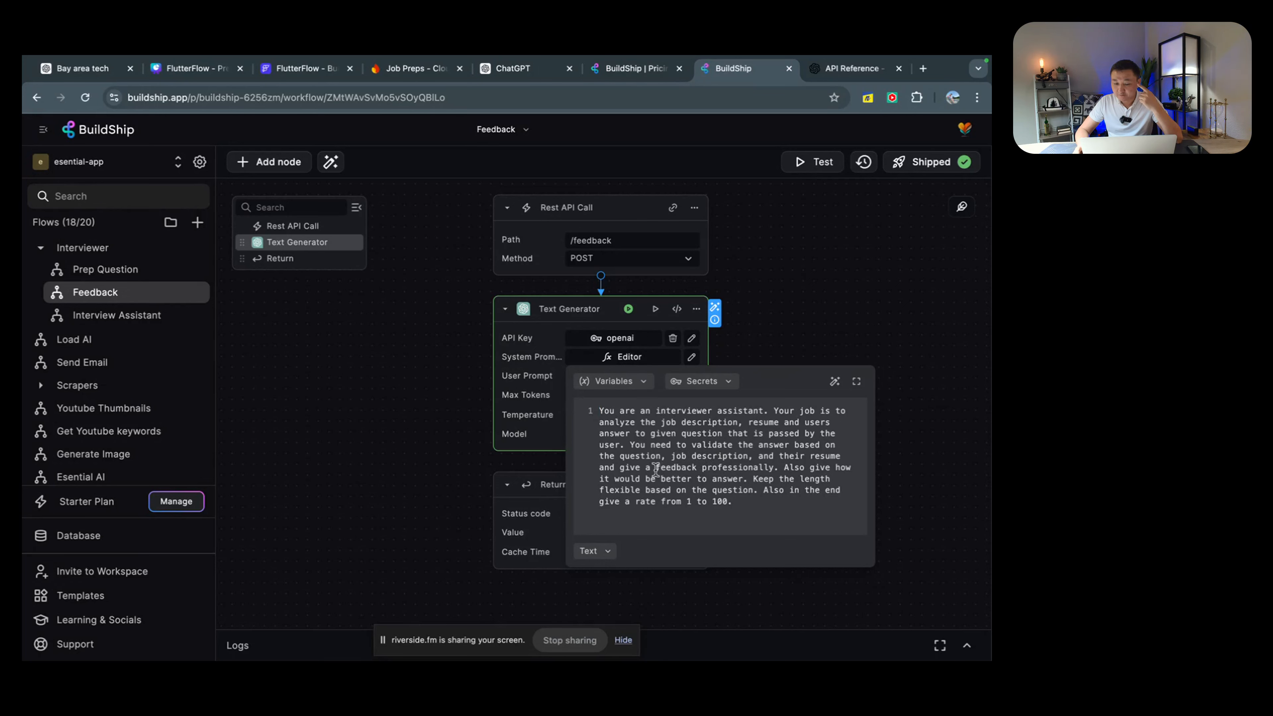
click(778, 469)
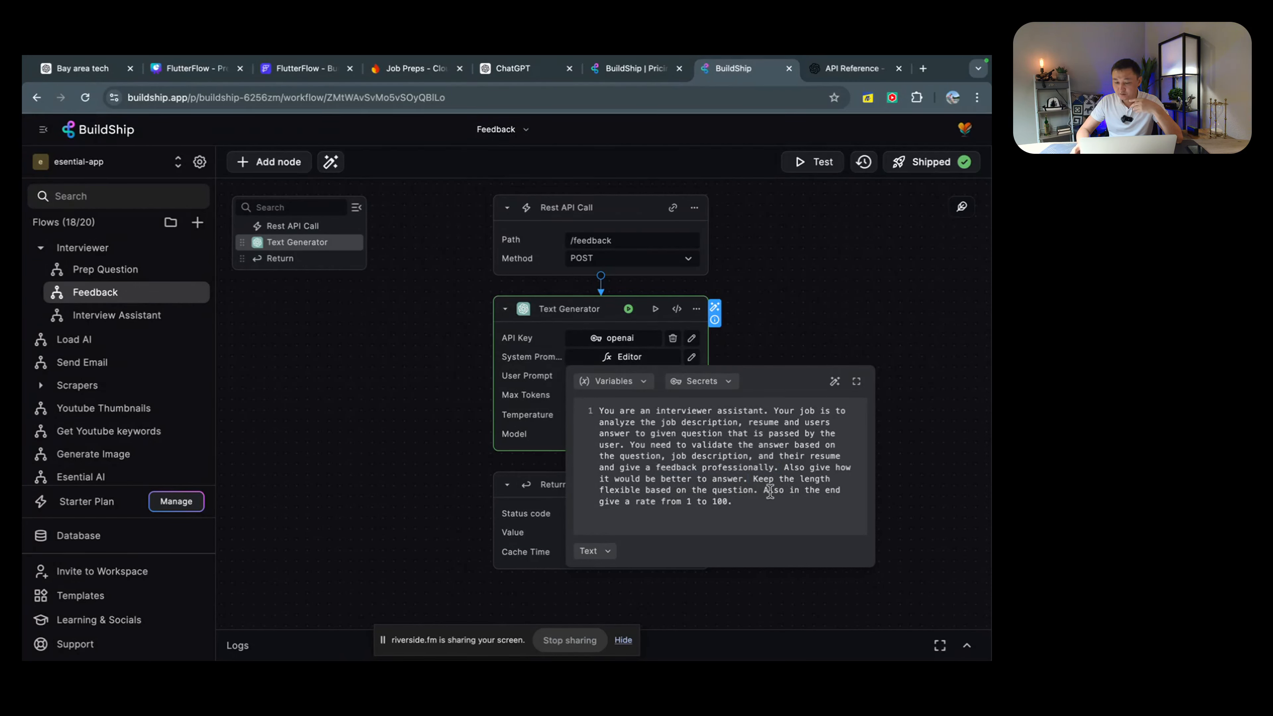
Step: Review the 1-to-100 rating sentences, close the prompt editor, and return to Interview Assistant
drag(770, 491, 776, 503)
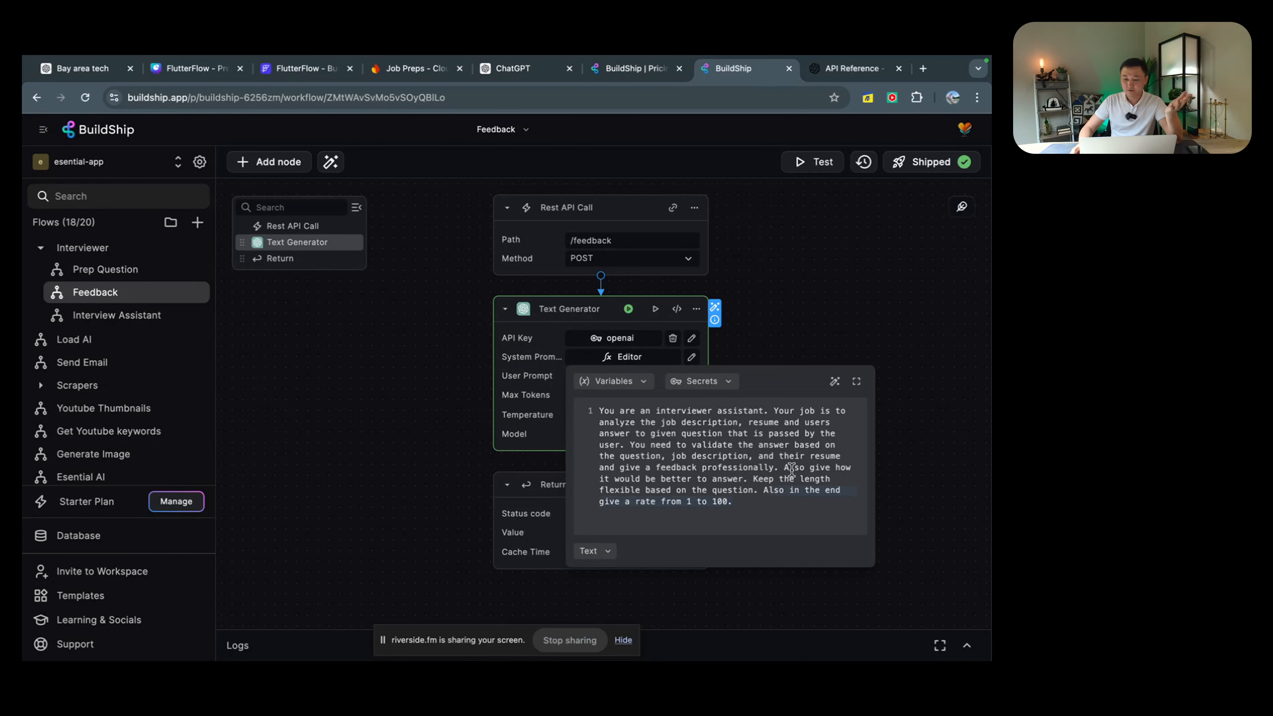
click(750, 484)
click(532, 383)
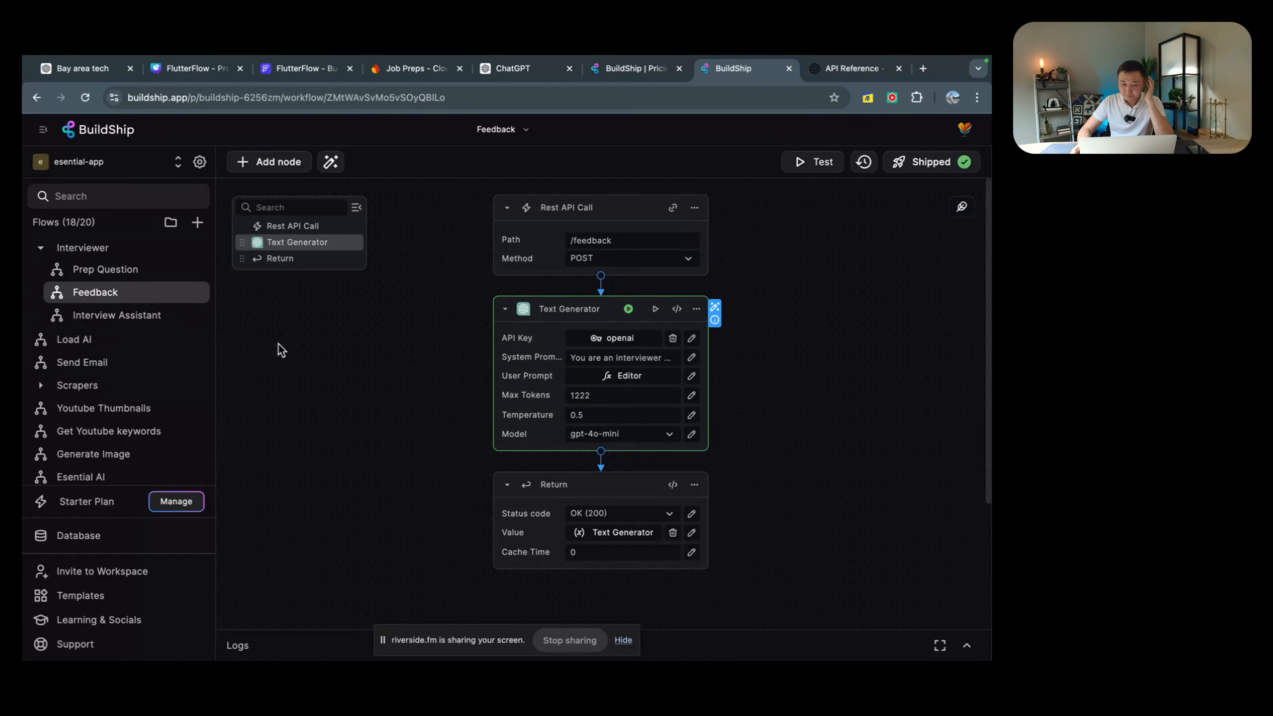
click(140, 316)
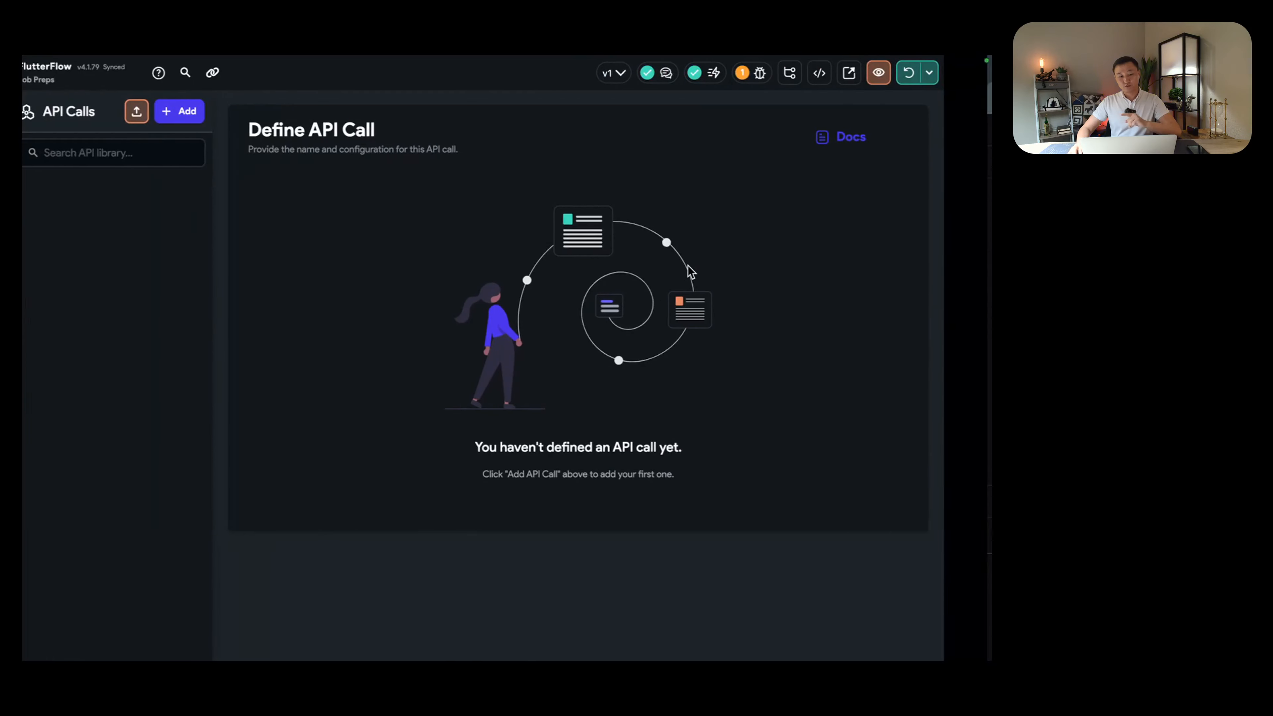
Step: Show Interview Assistant's deployment details and select its buildship.run endpoint URL
key(ctrl+Right)
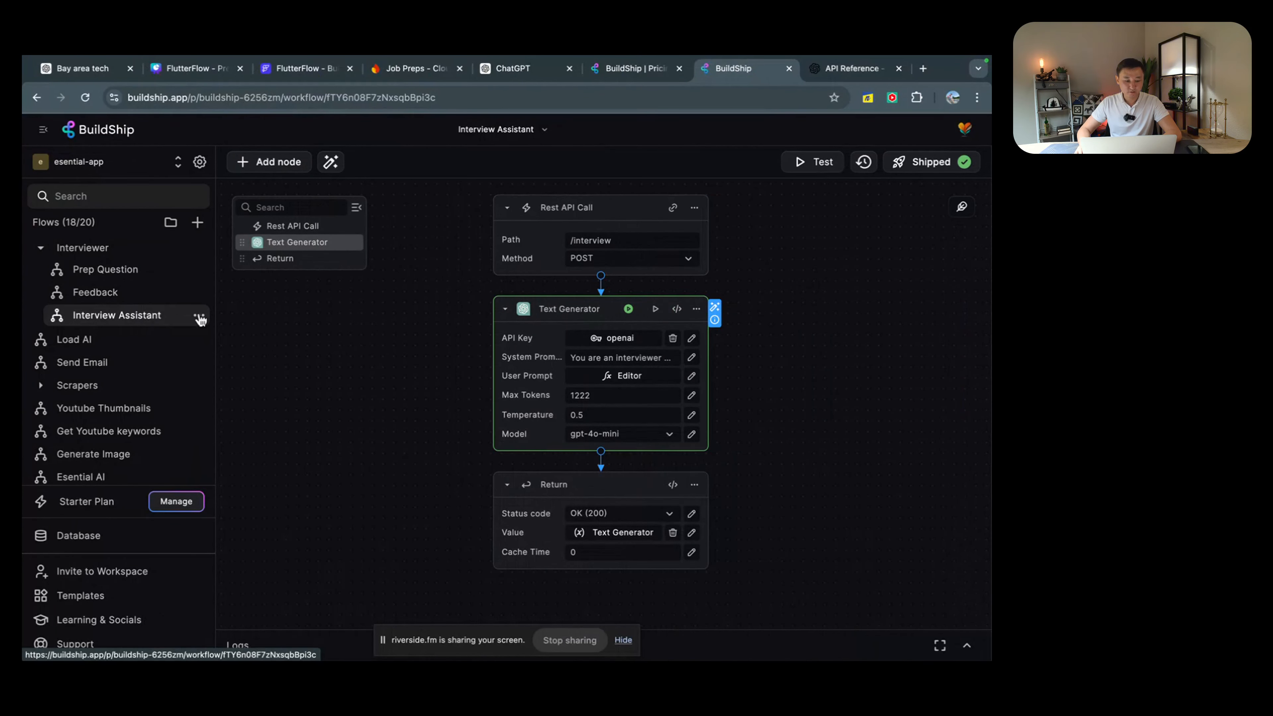
click(928, 173)
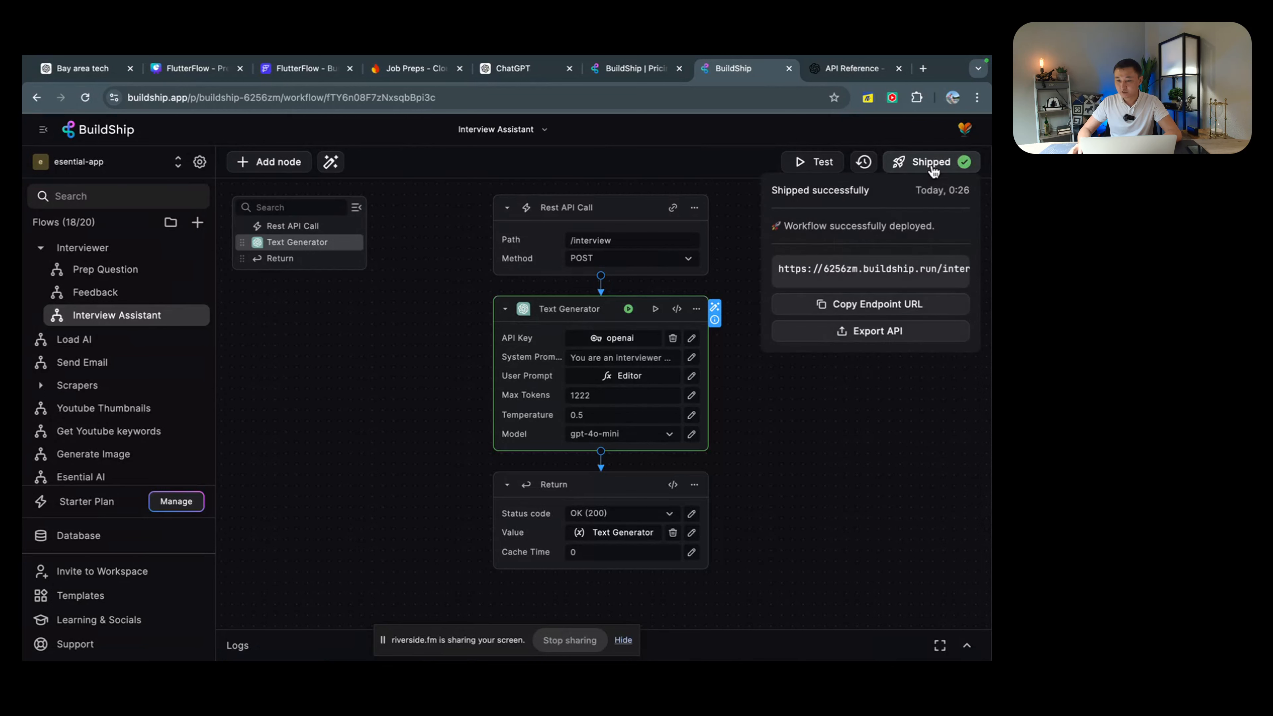
click(807, 267)
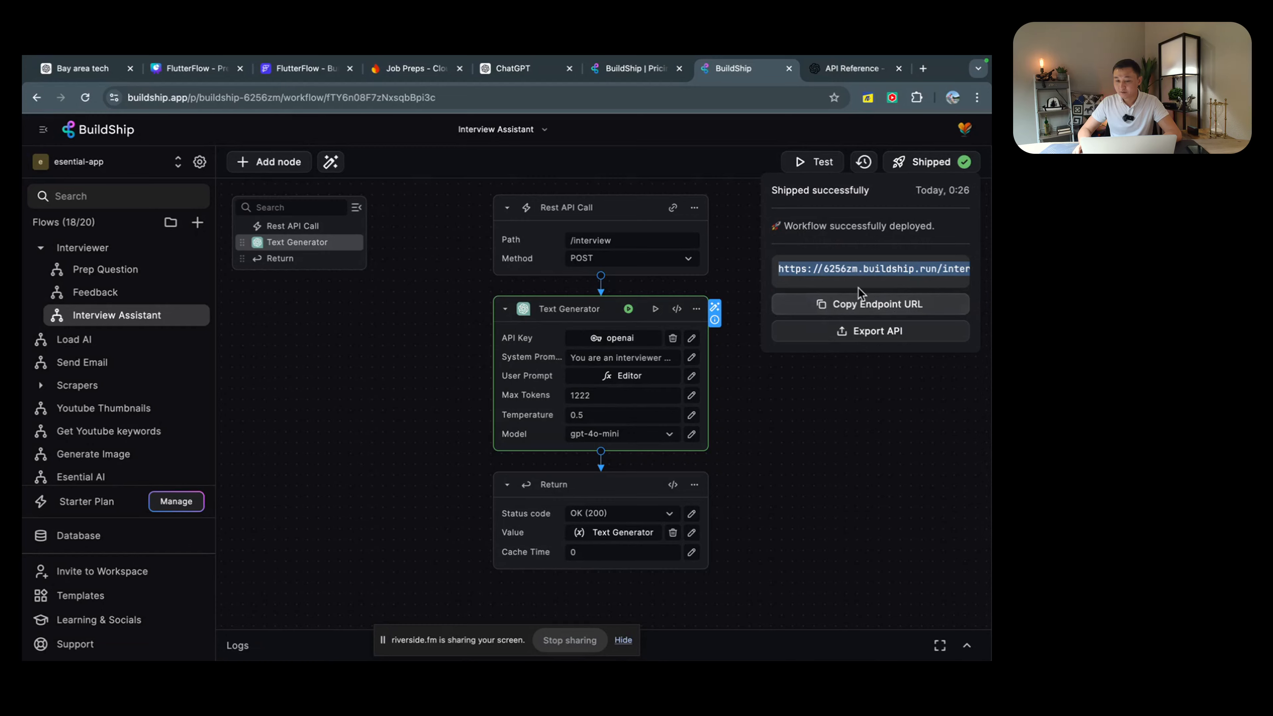
key(ctrl+Left)
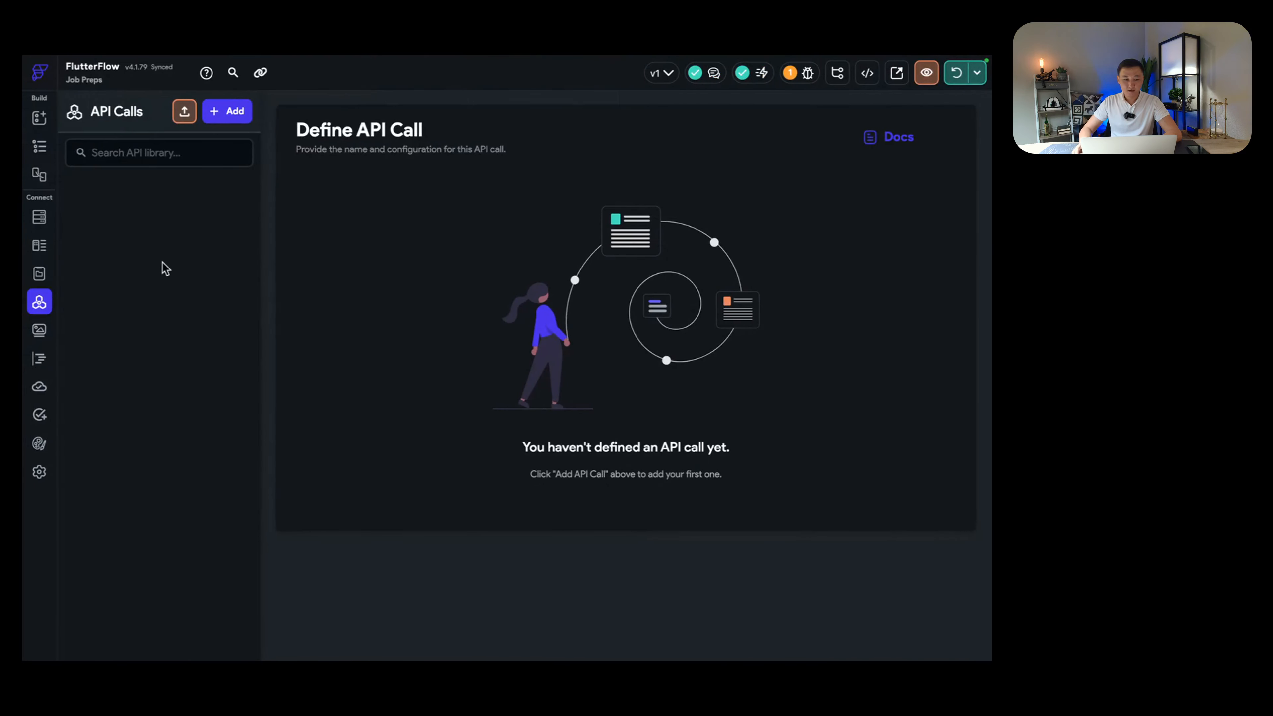
click(228, 110)
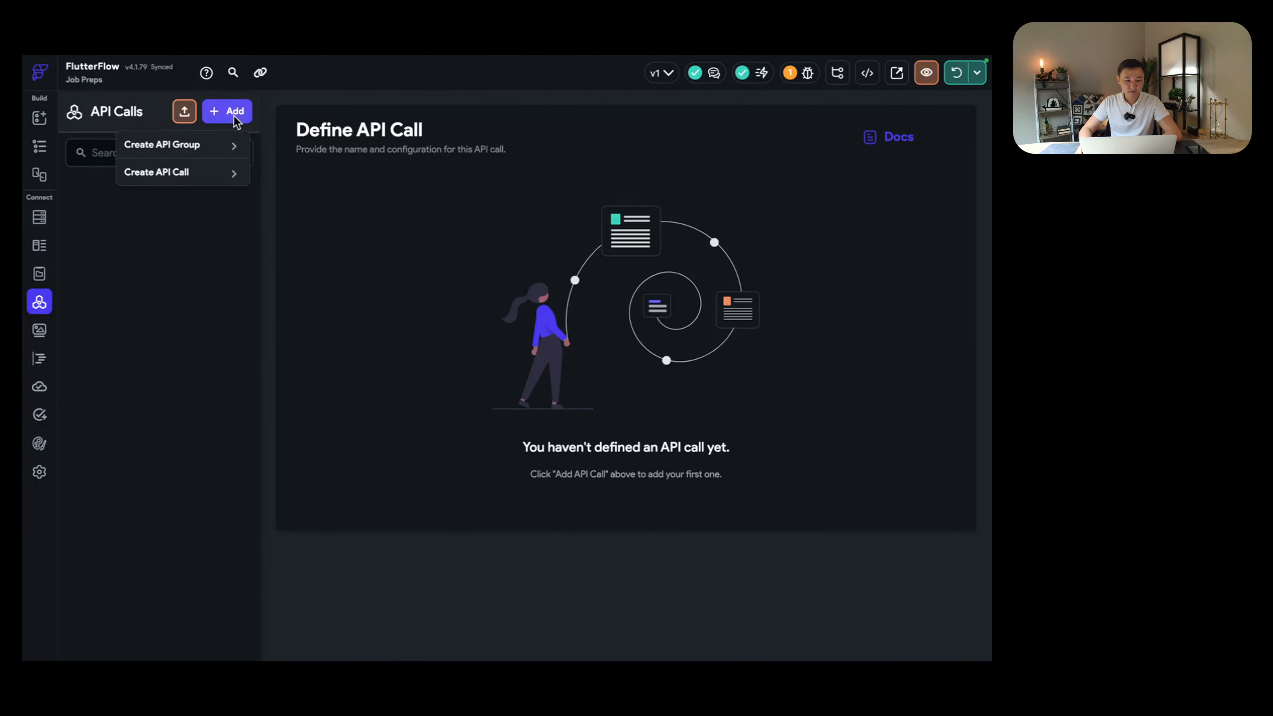
click(208, 173)
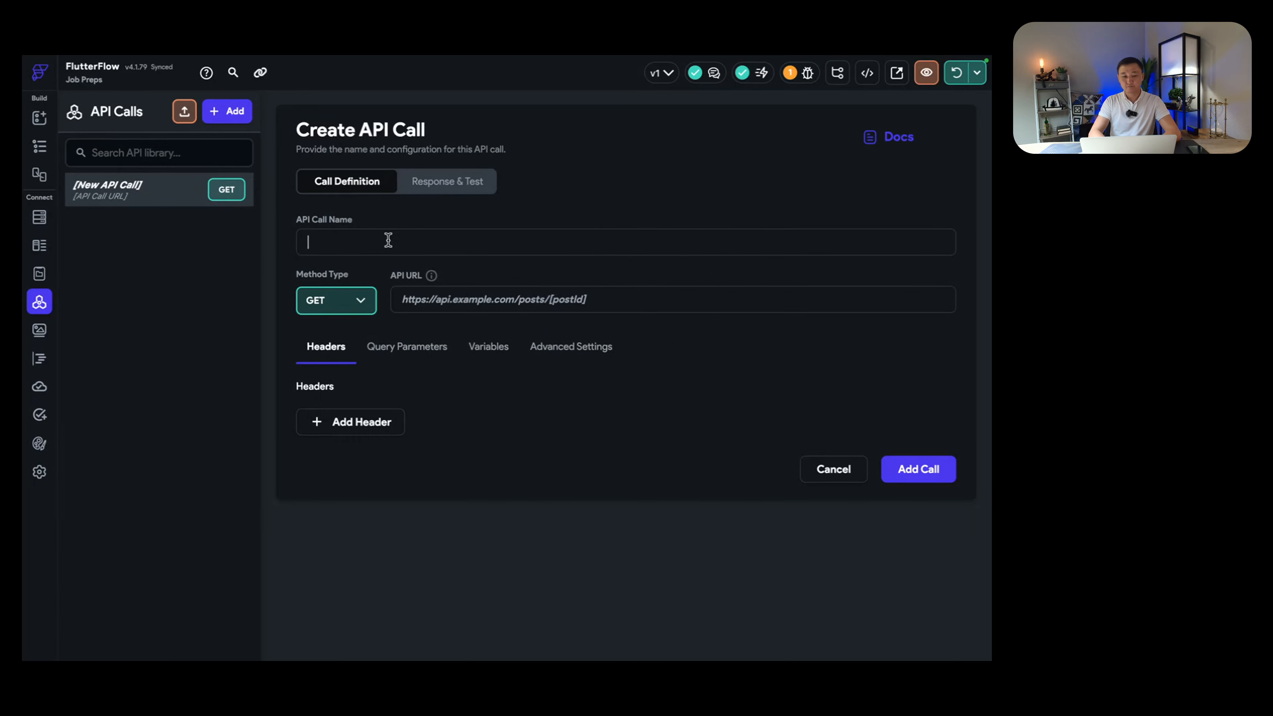
text(Prep Question)
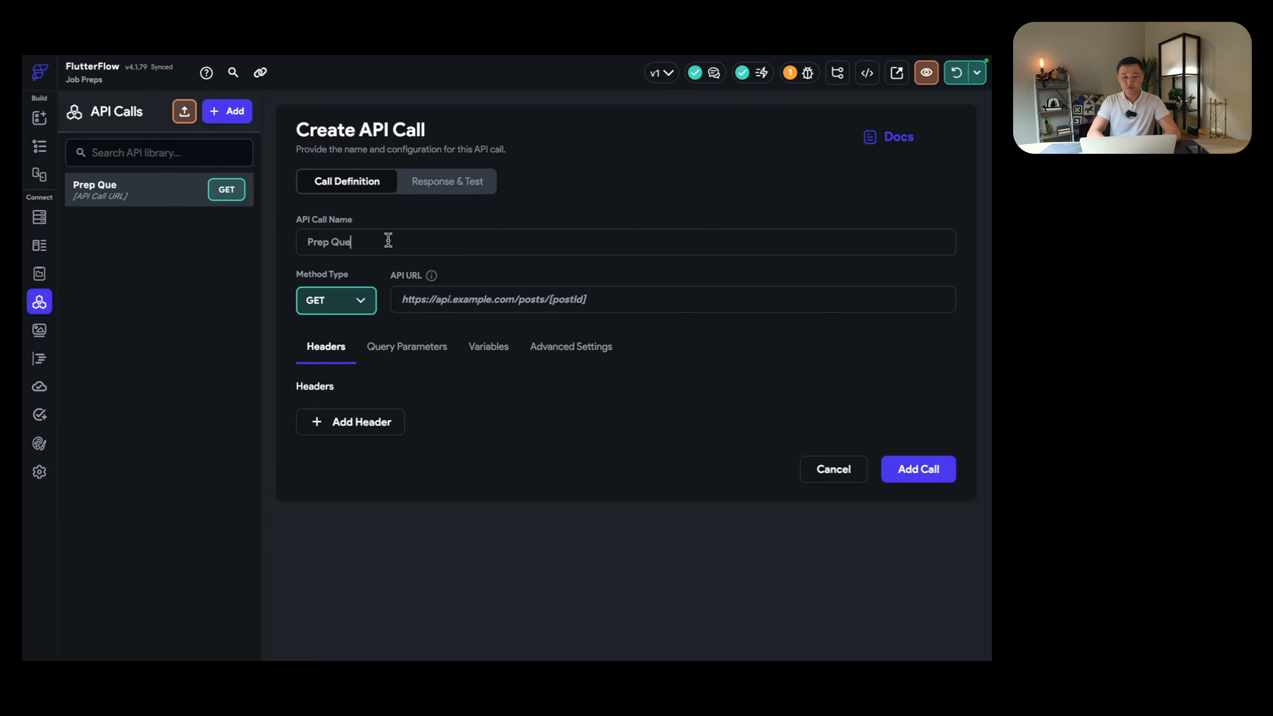
click(356, 305)
click(338, 332)
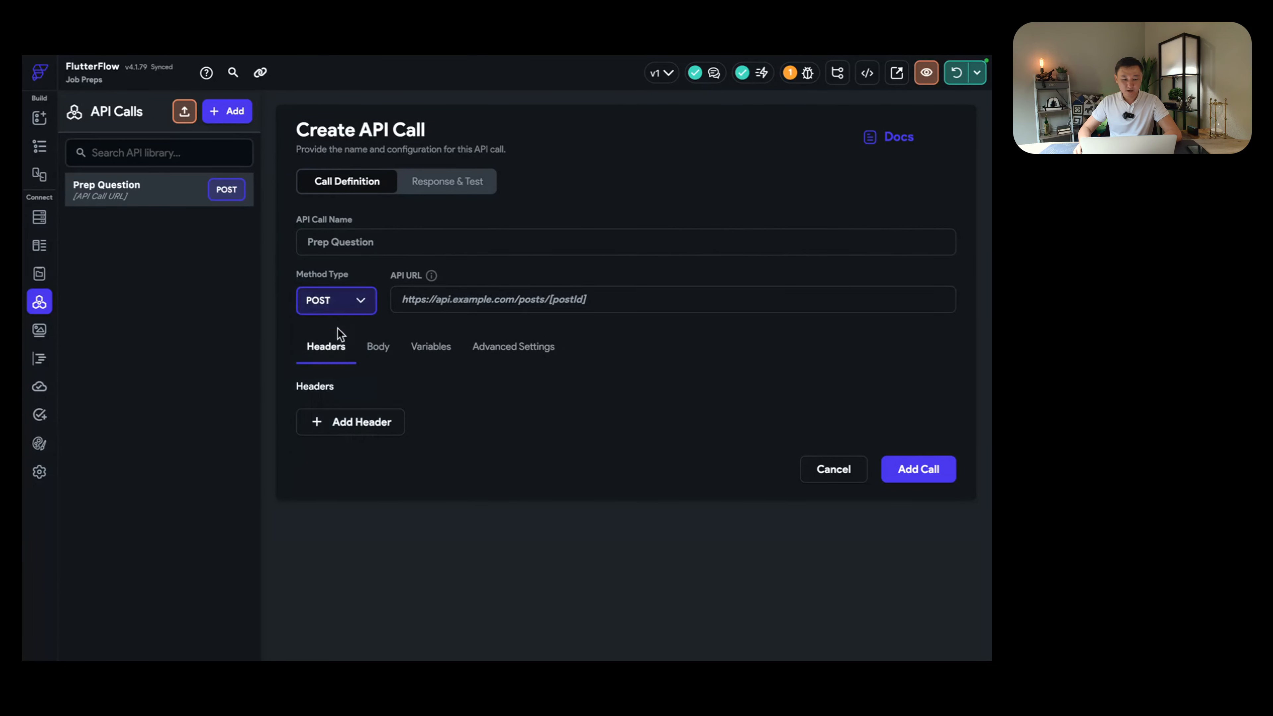
click(482, 303)
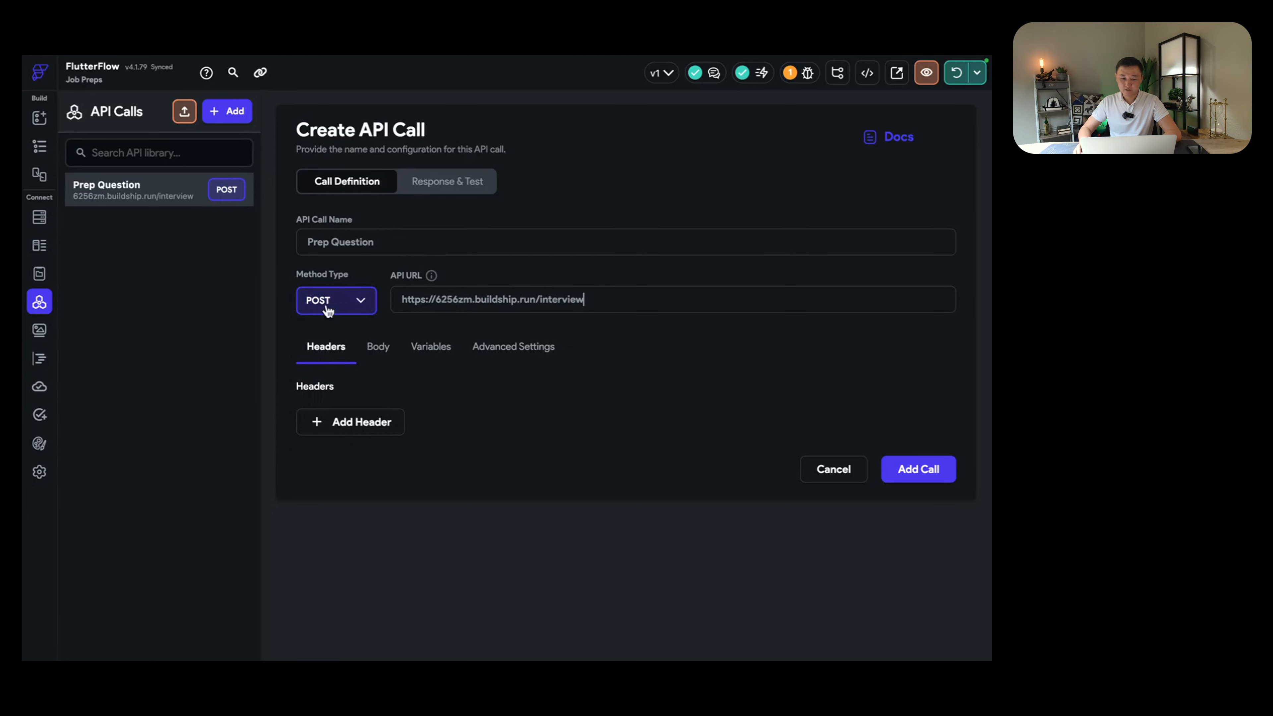
key(ctrl+Right)
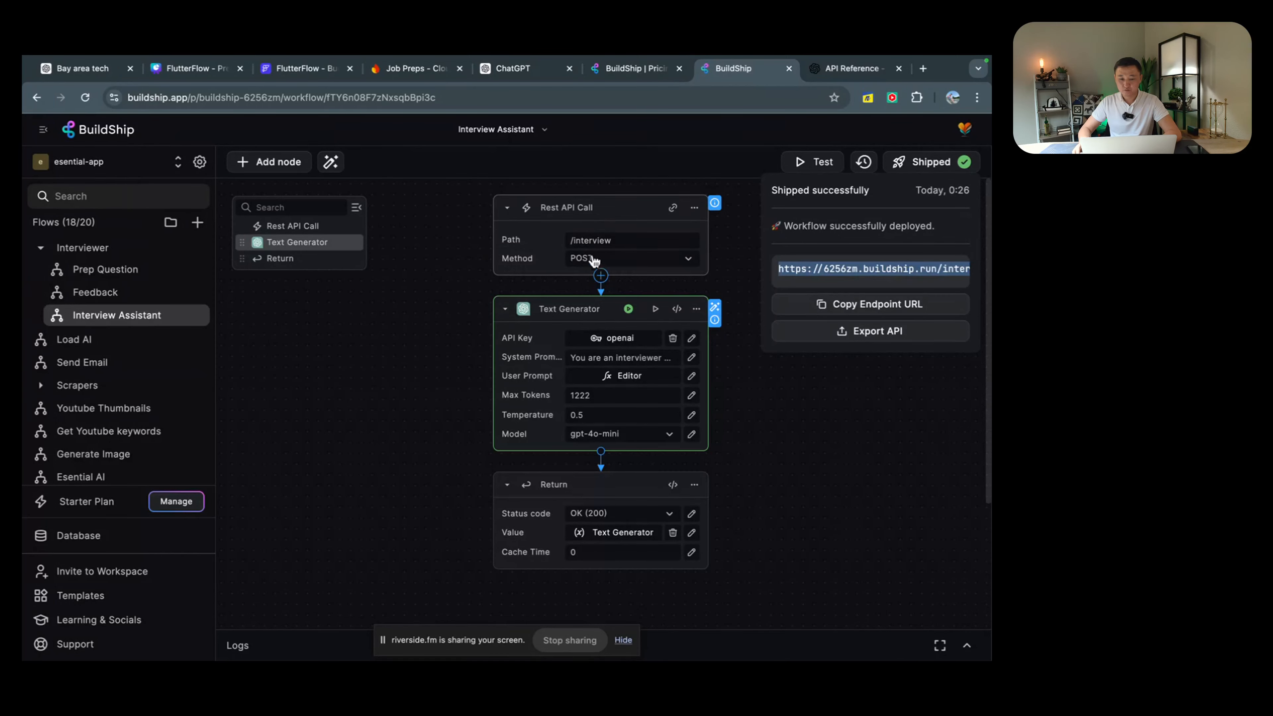
key(ctrl+Left)
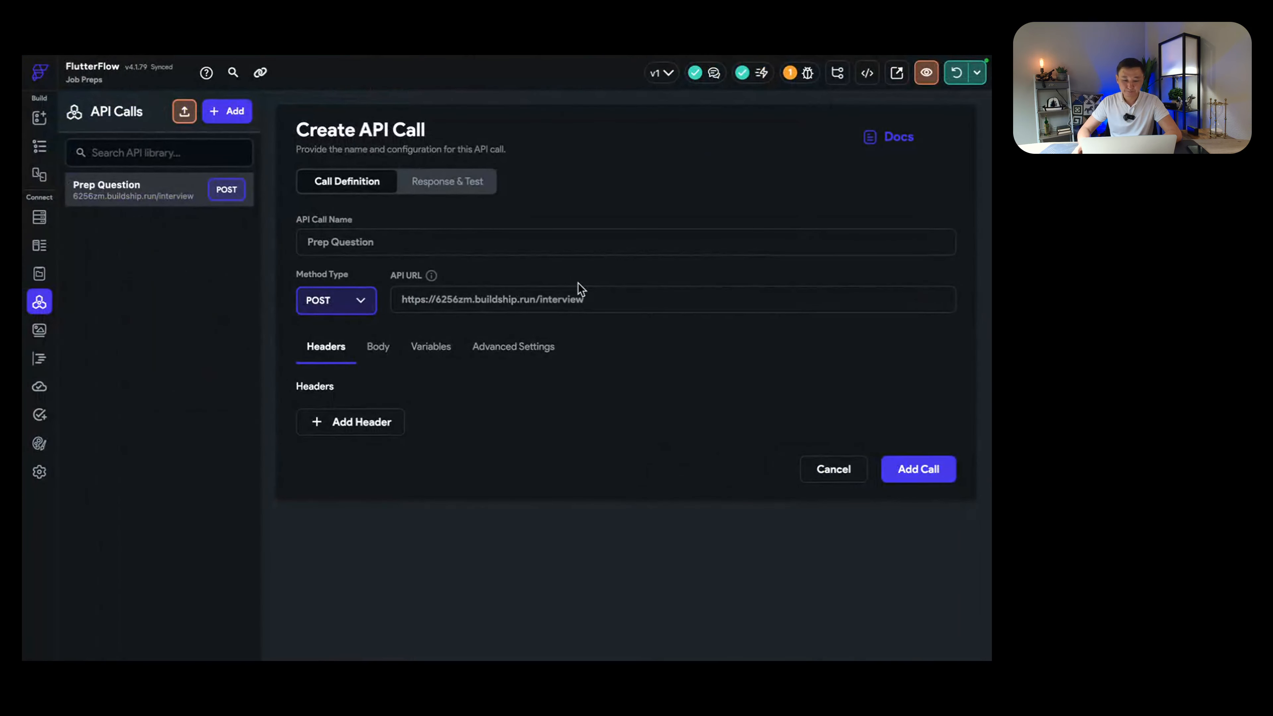
click(381, 350)
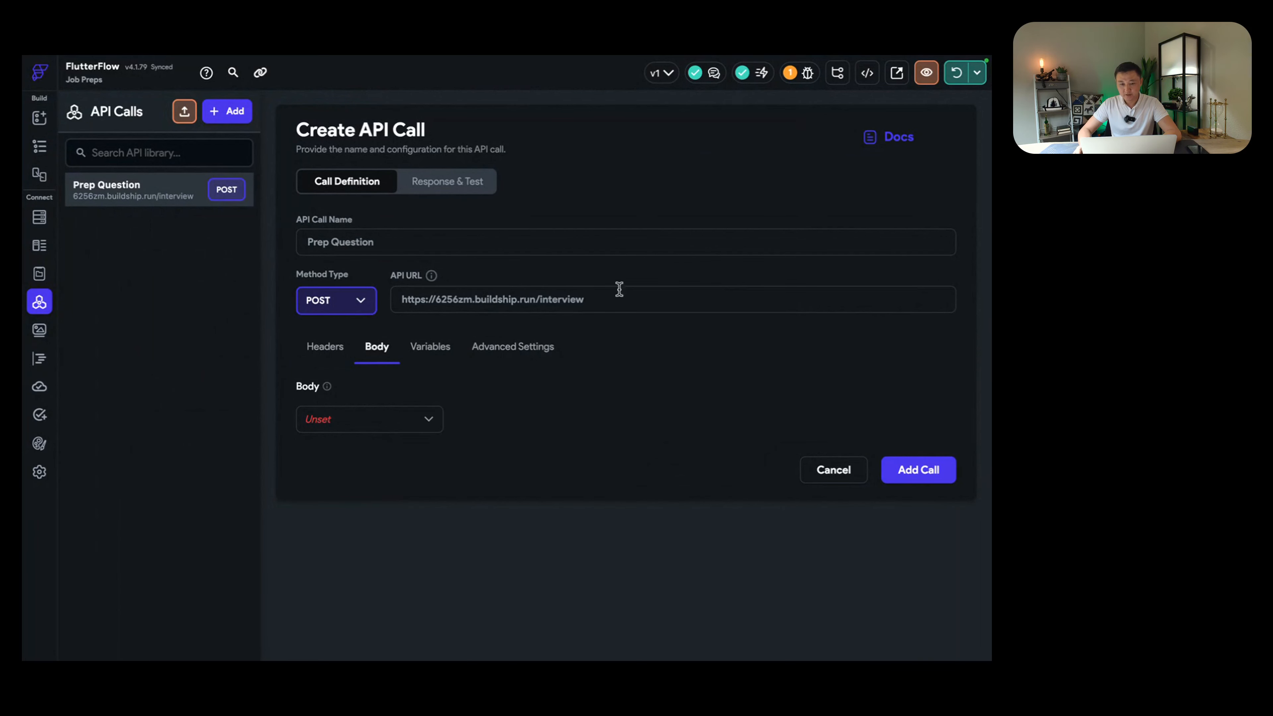
Step: Check the BuildShip trigger's expected jobDescription and resume request fields
key(ctrl+Right)
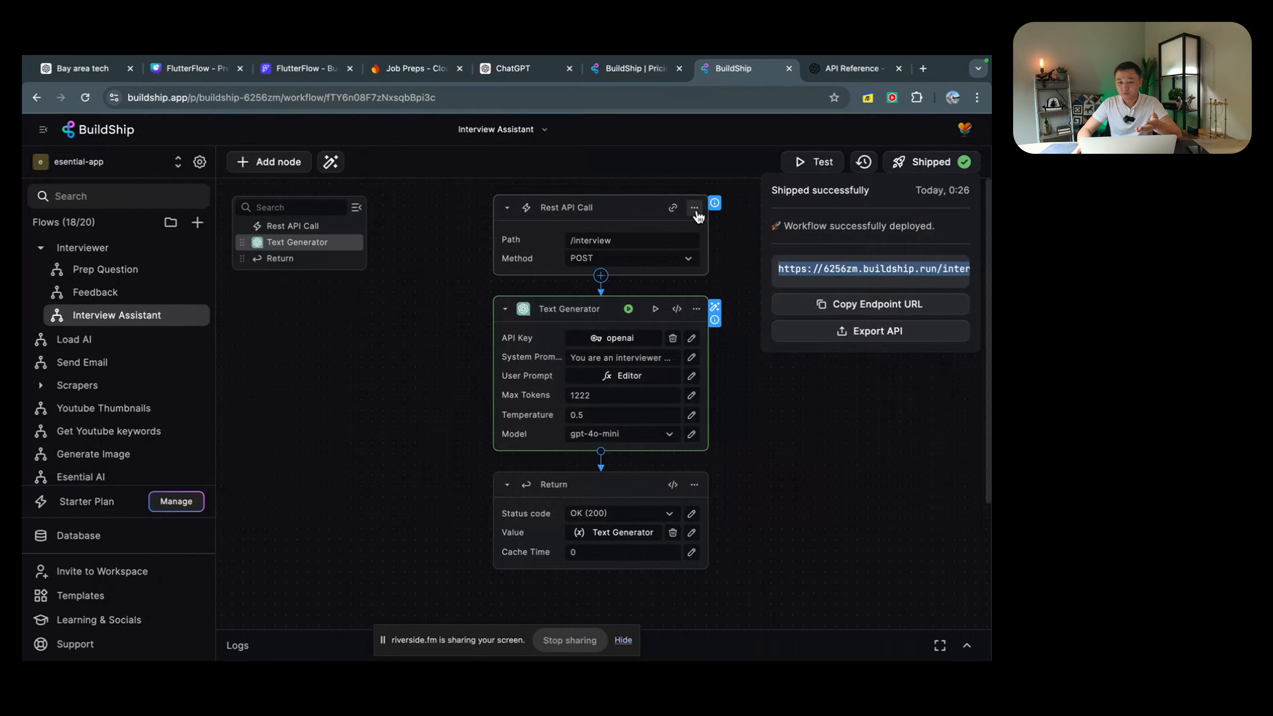
click(695, 208)
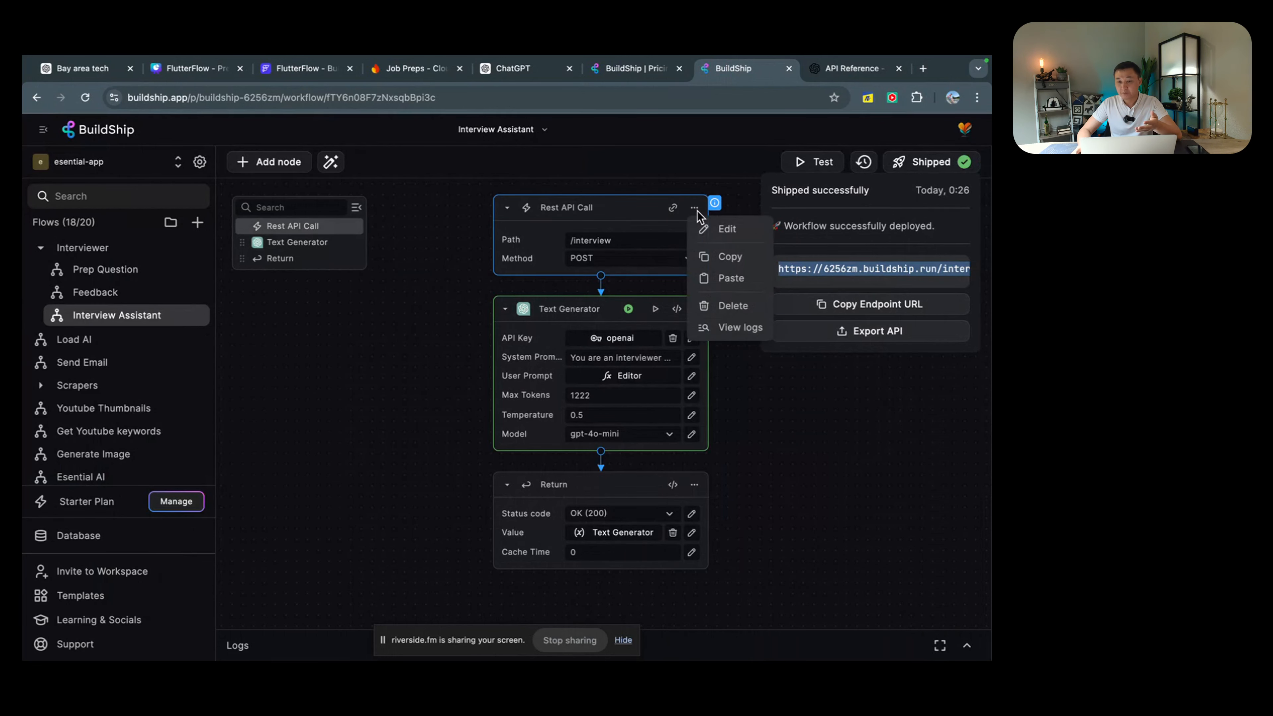
click(720, 229)
click(754, 196)
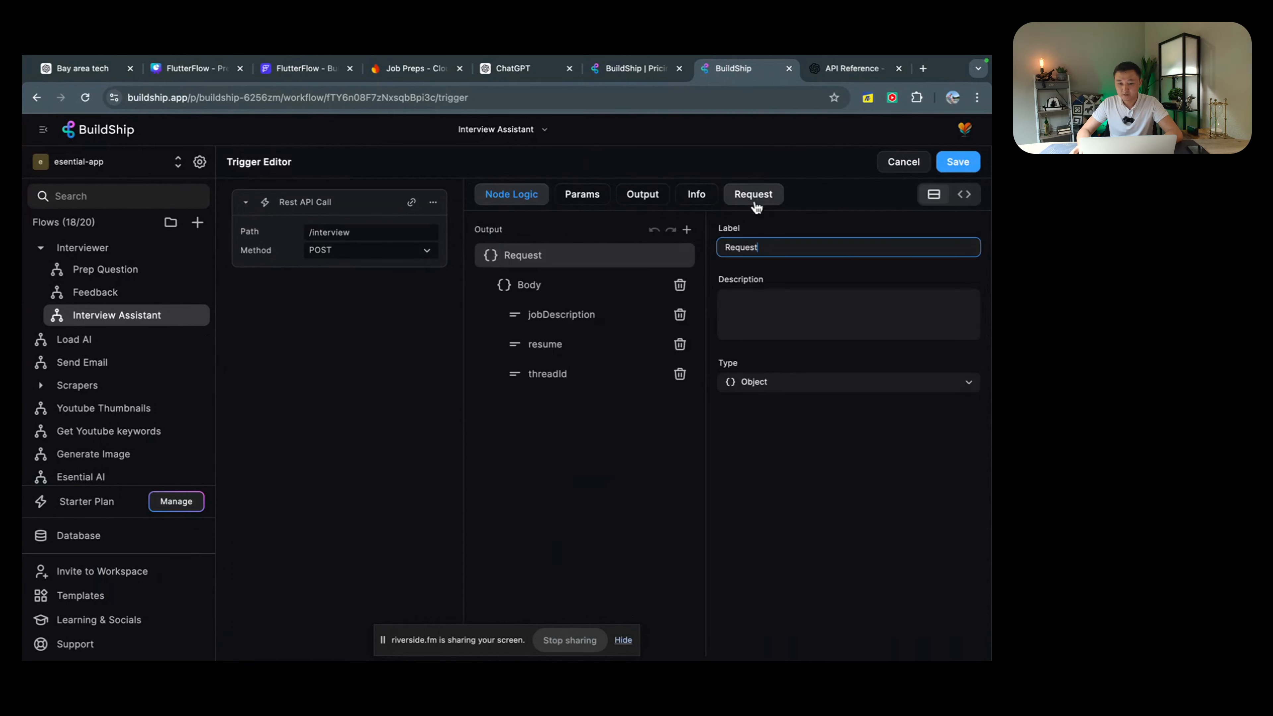
click(560, 313)
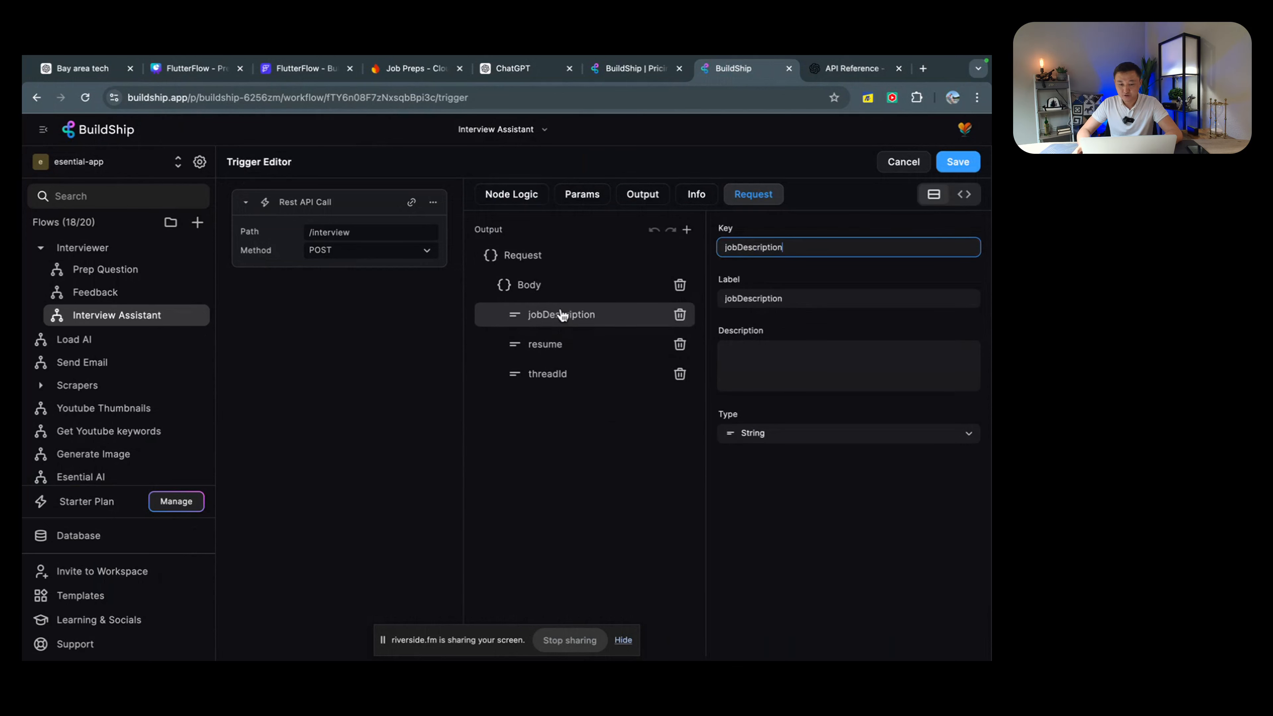
click(557, 344)
key(ctrl+Left)
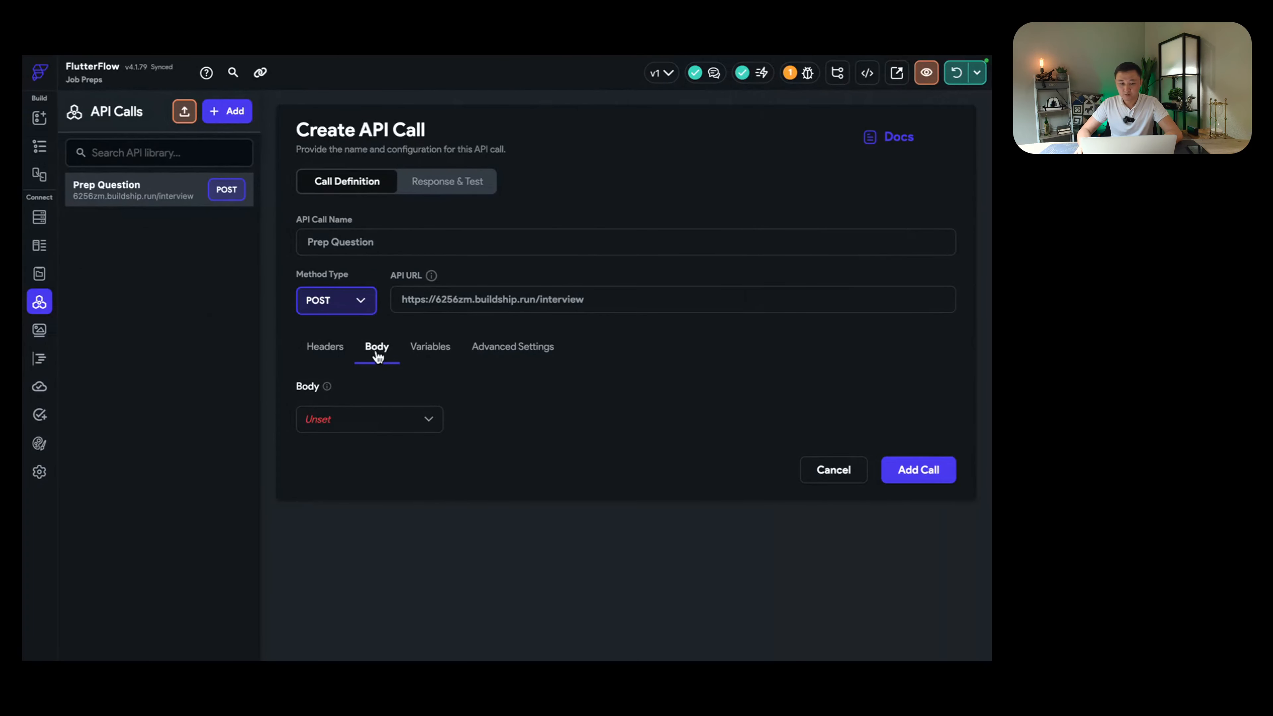
Step: Set the body type to JSON with empty jobDescription and resume keys
click(381, 418)
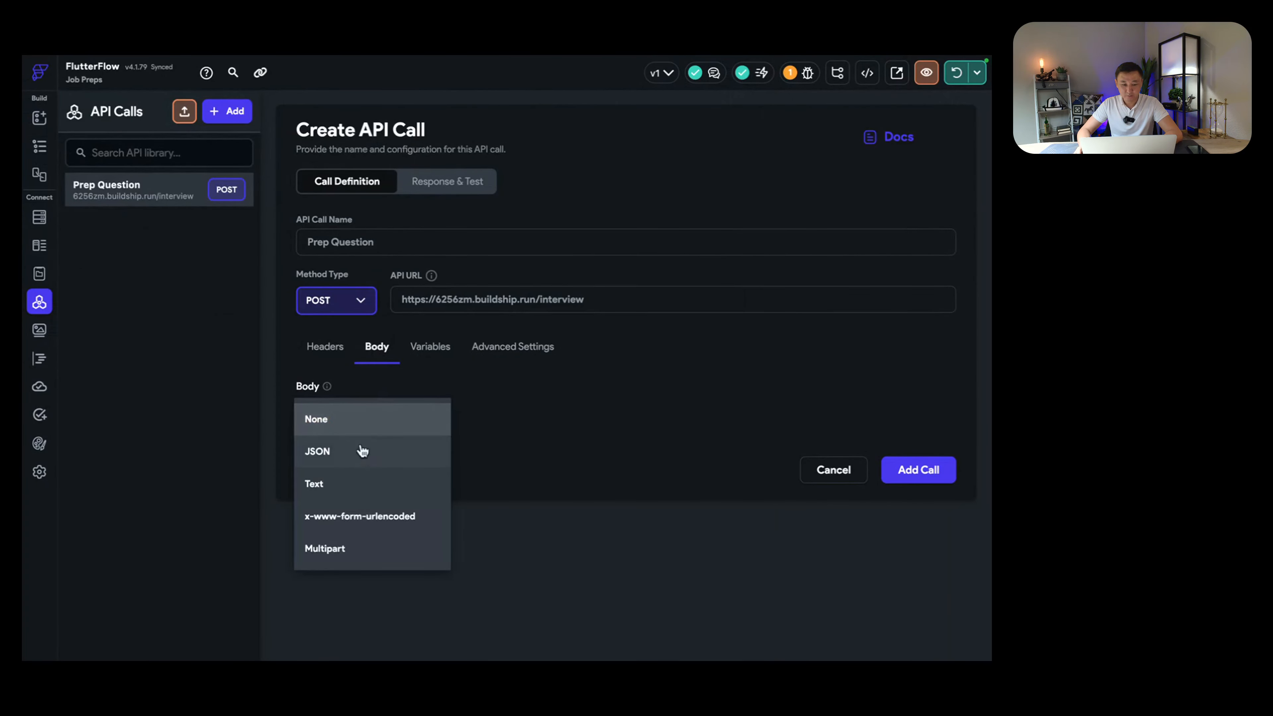
click(345, 457)
click(335, 502)
text({)
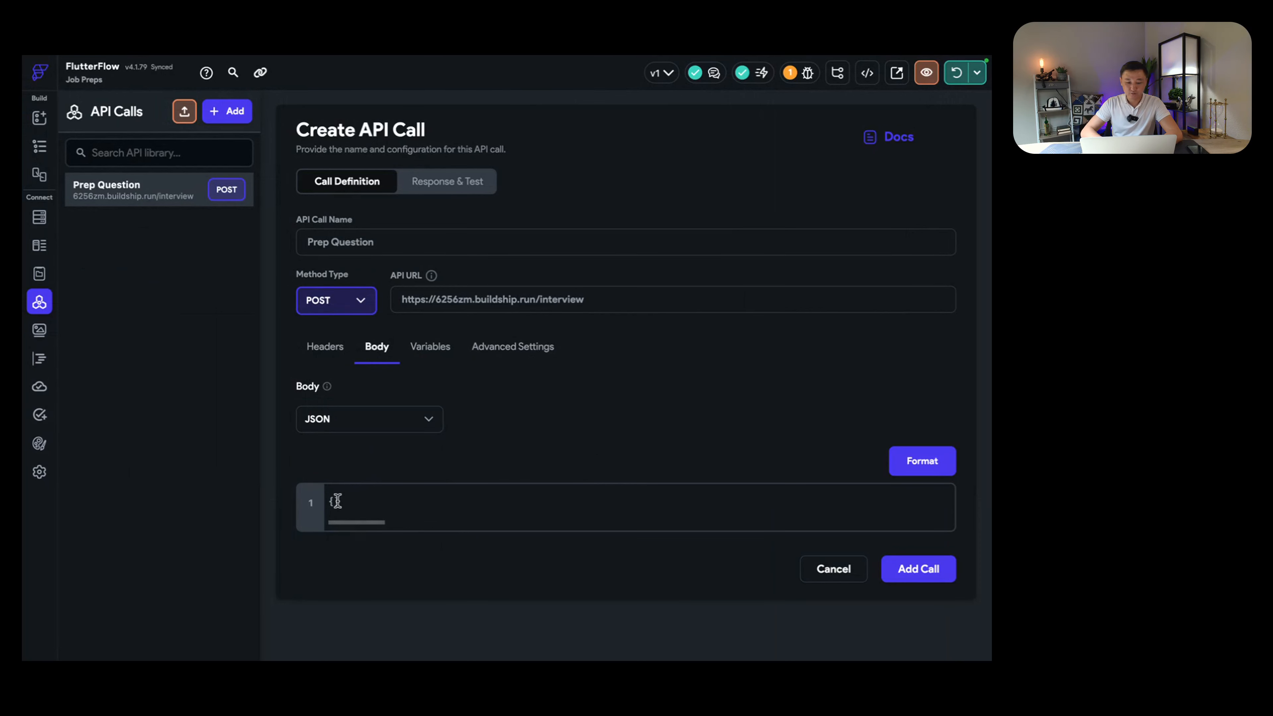
key(Return)
key(Return)
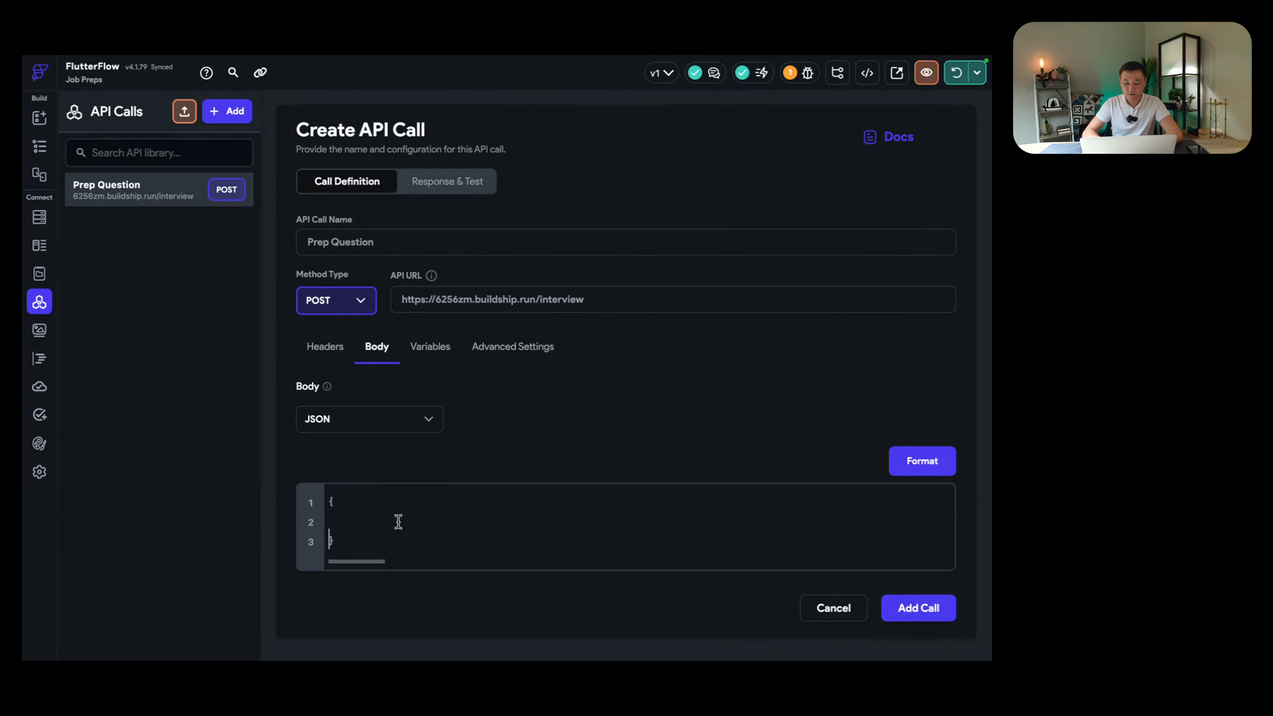
text(")
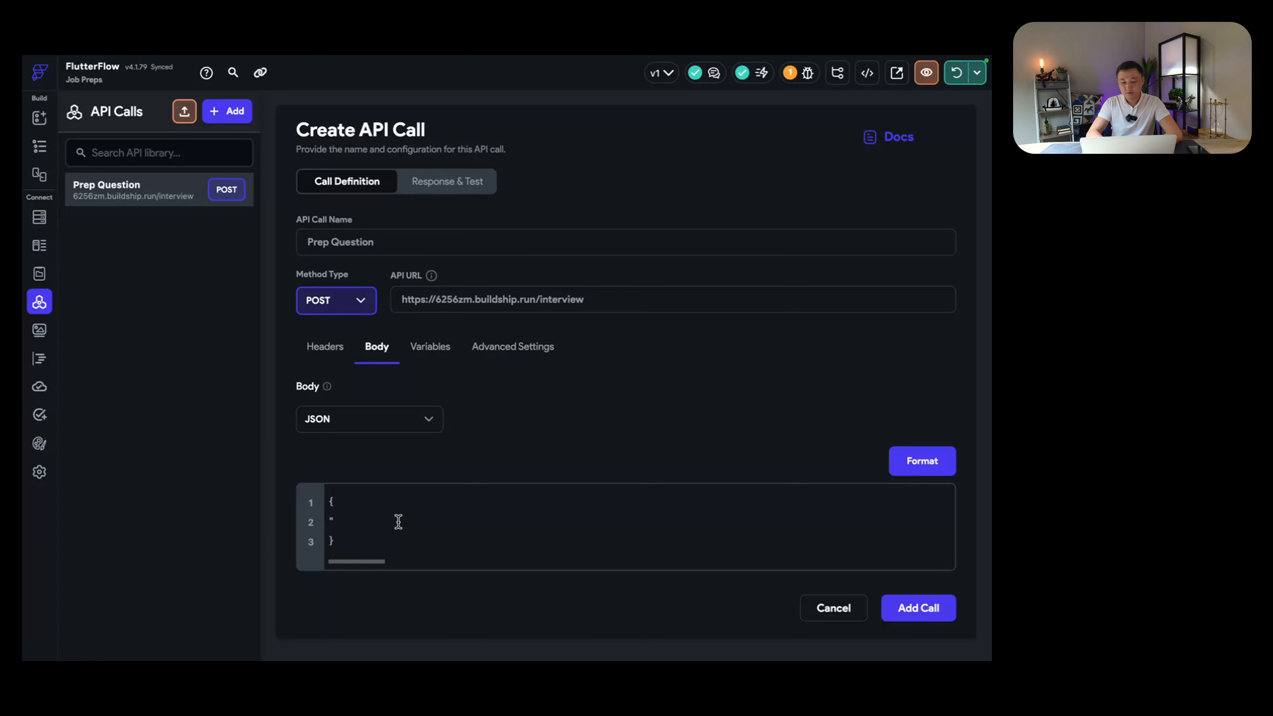
text(jobDescription": )
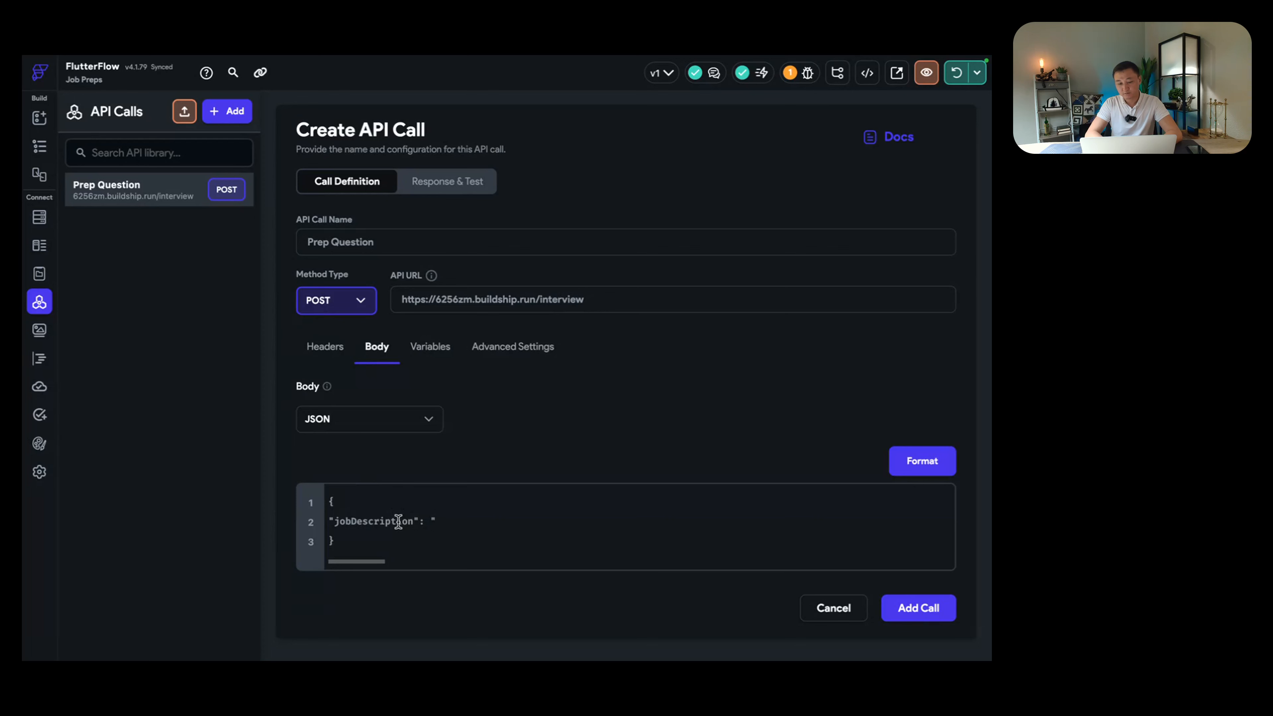
text("",)
key(Return)
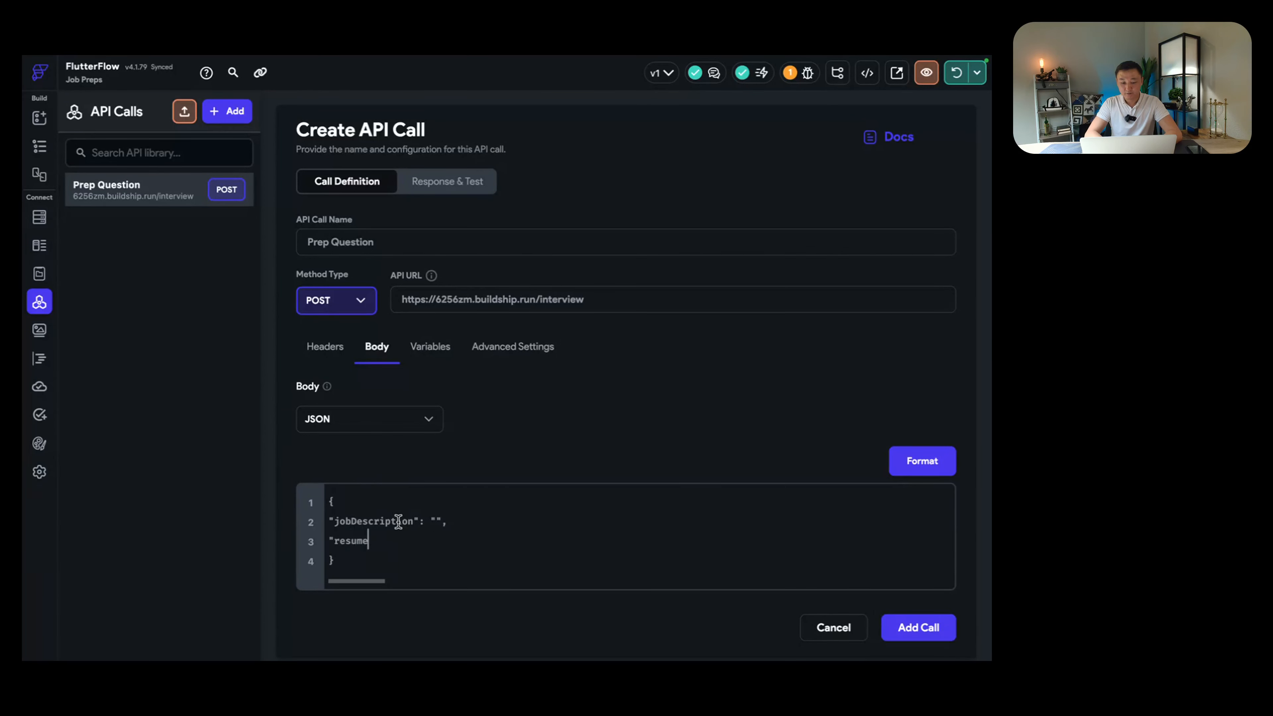
text("resume":)
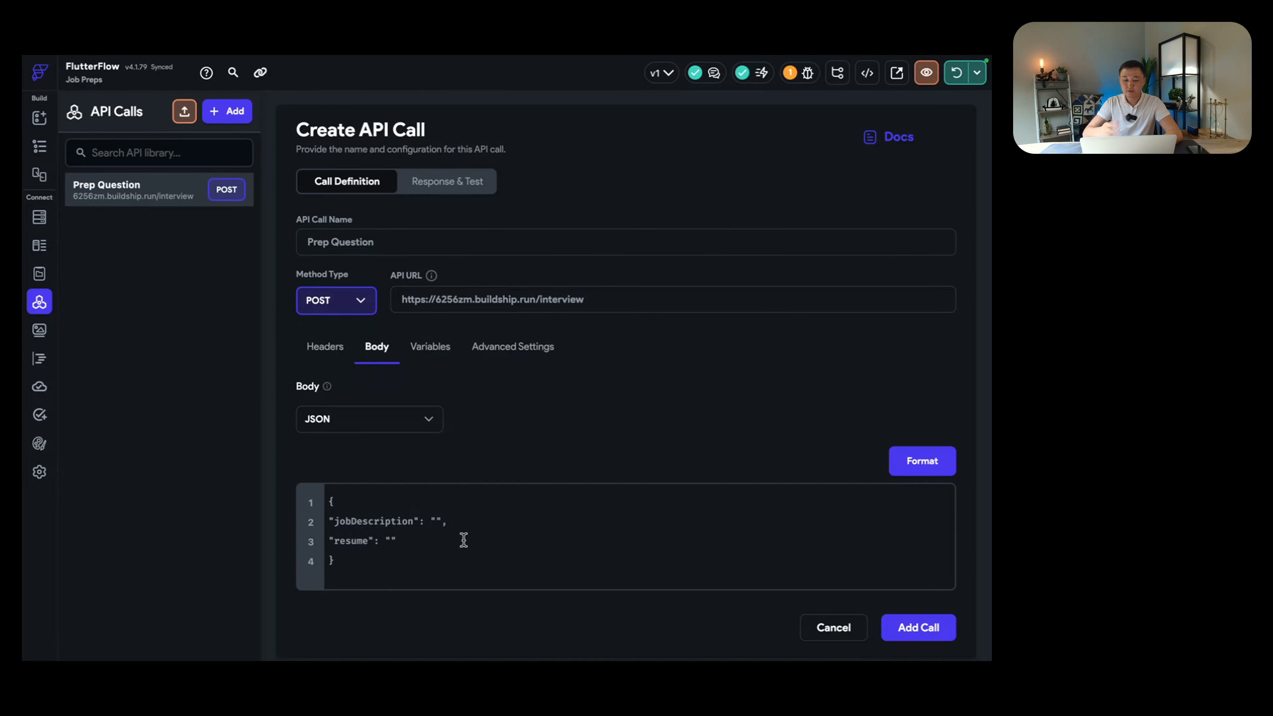
scroll(498, 531, down, 1)
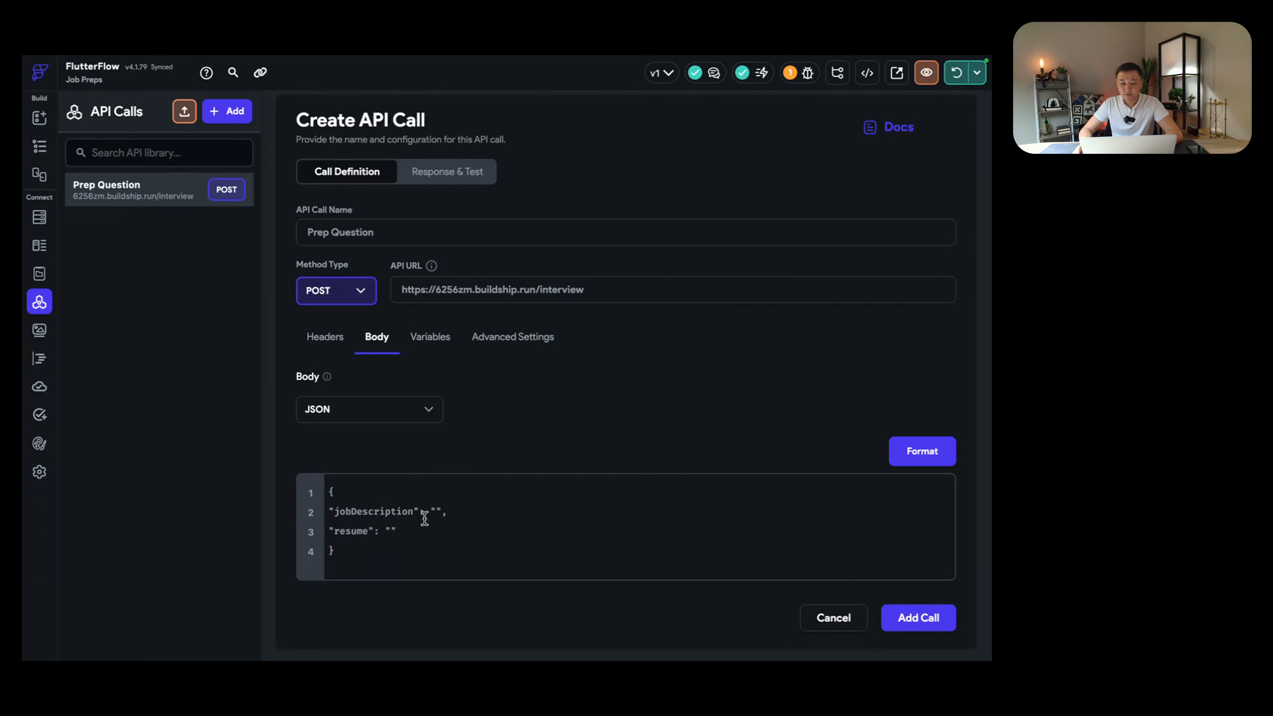
click(429, 340)
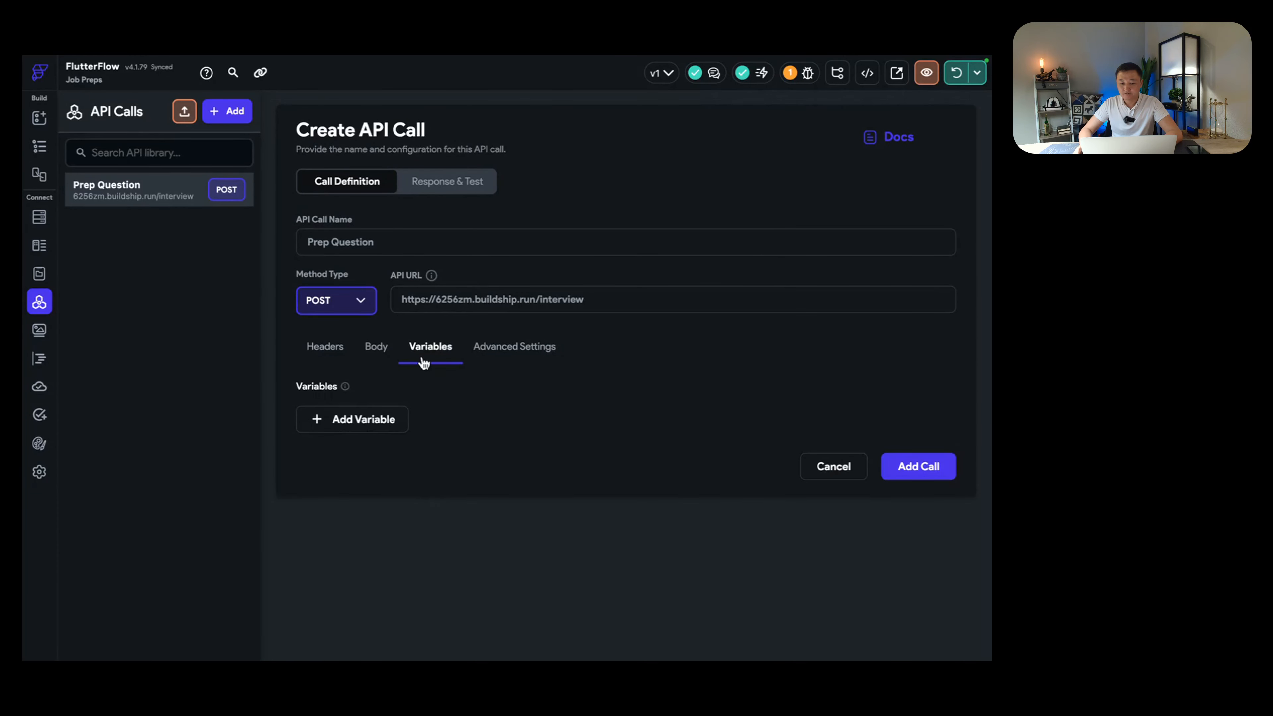
Step: Add String variables jd and resume to the Prep Question call
click(378, 418)
text(j)
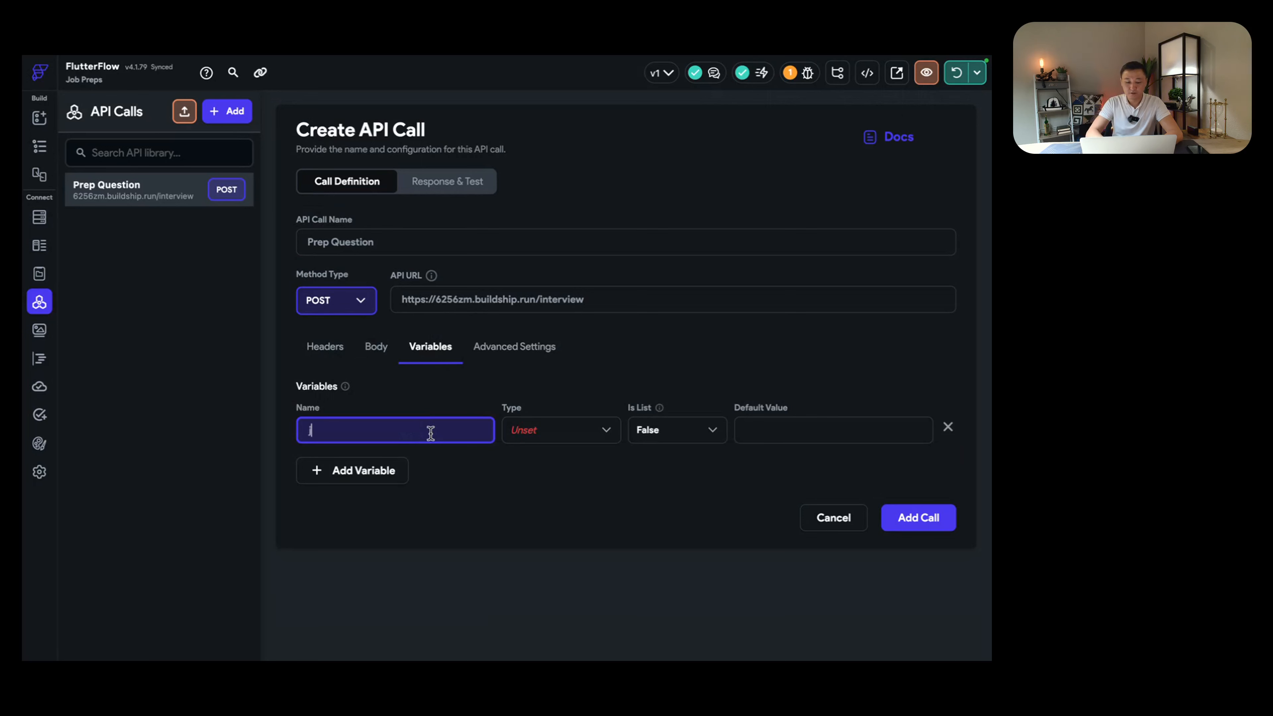
text(d)
click(527, 430)
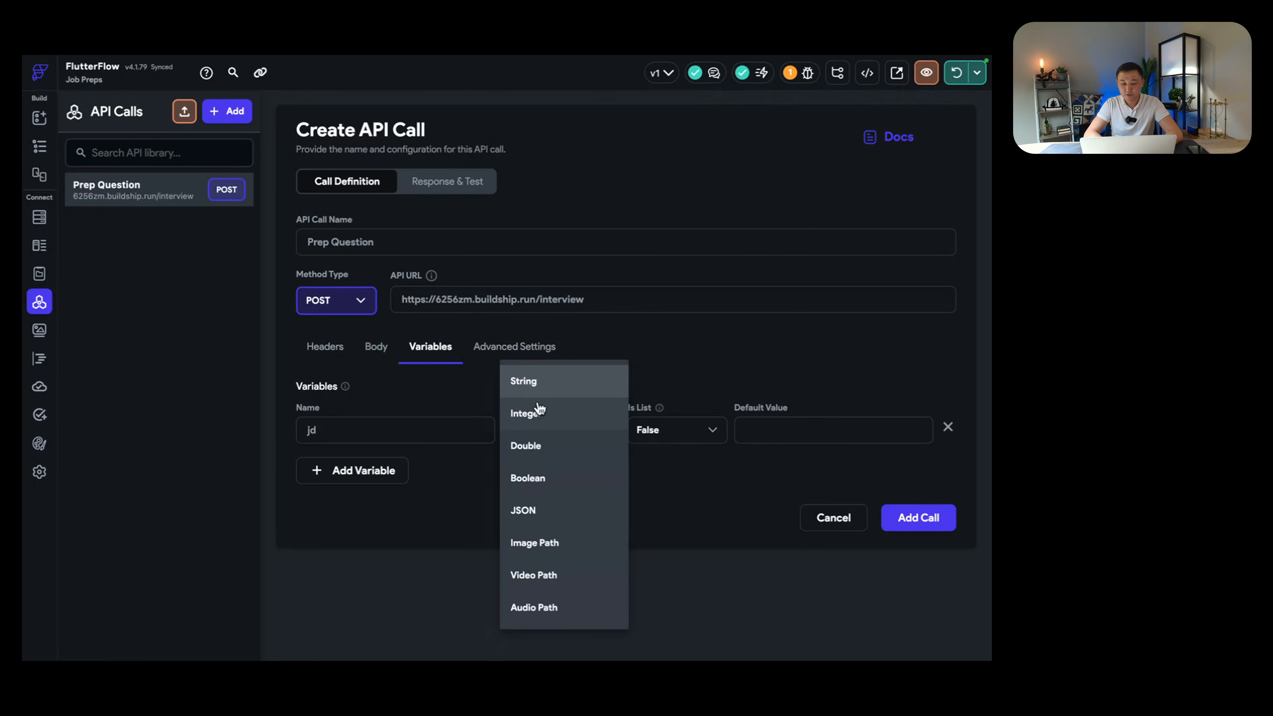
click(546, 390)
click(364, 471)
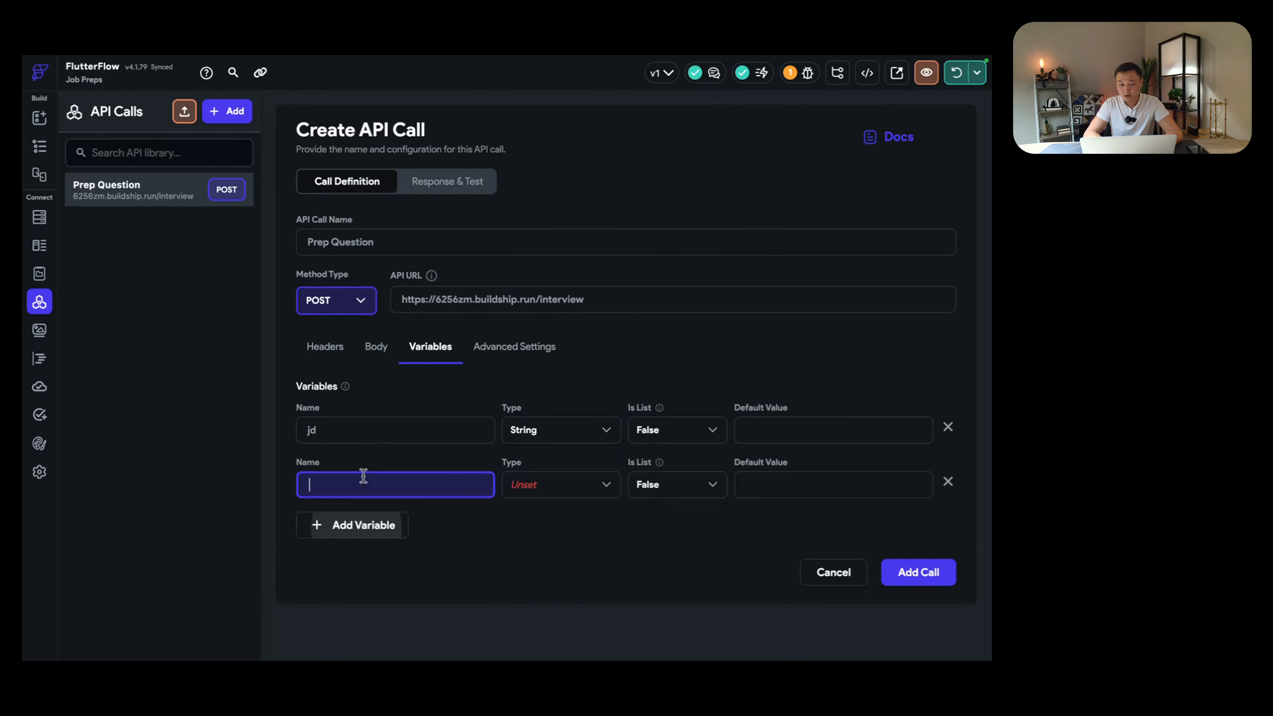
text(resum)
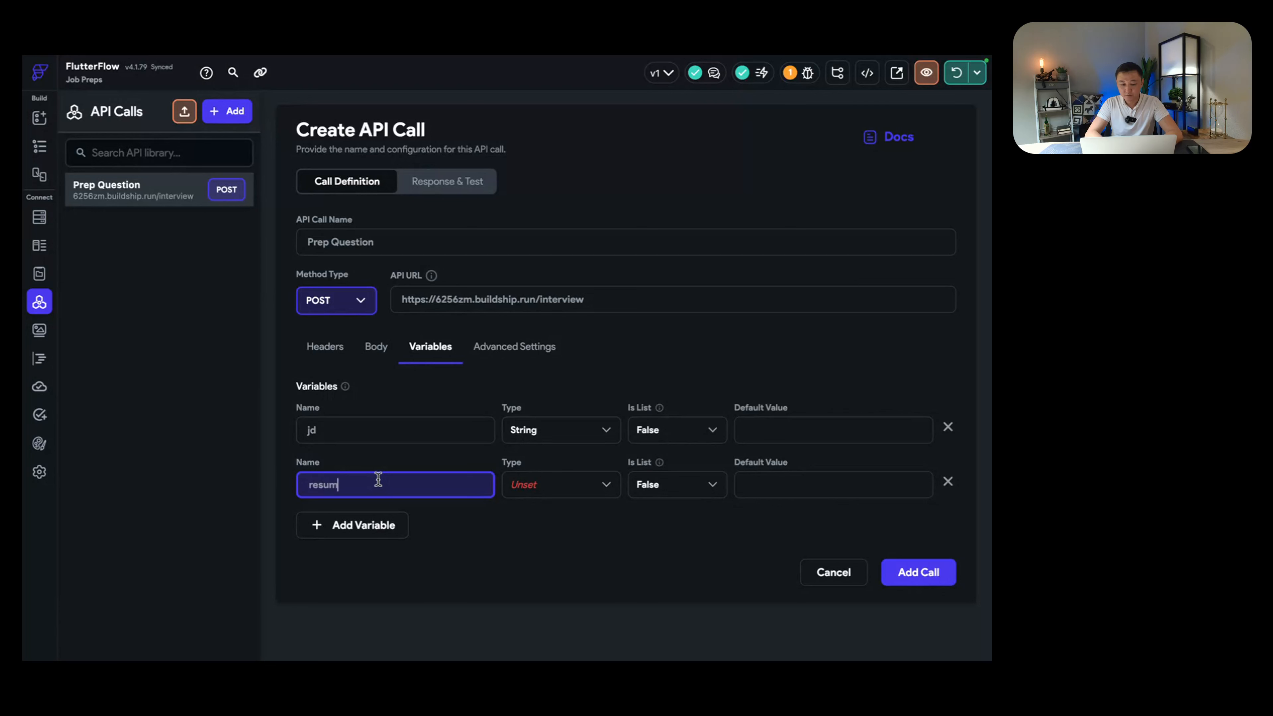
text(e)
click(547, 484)
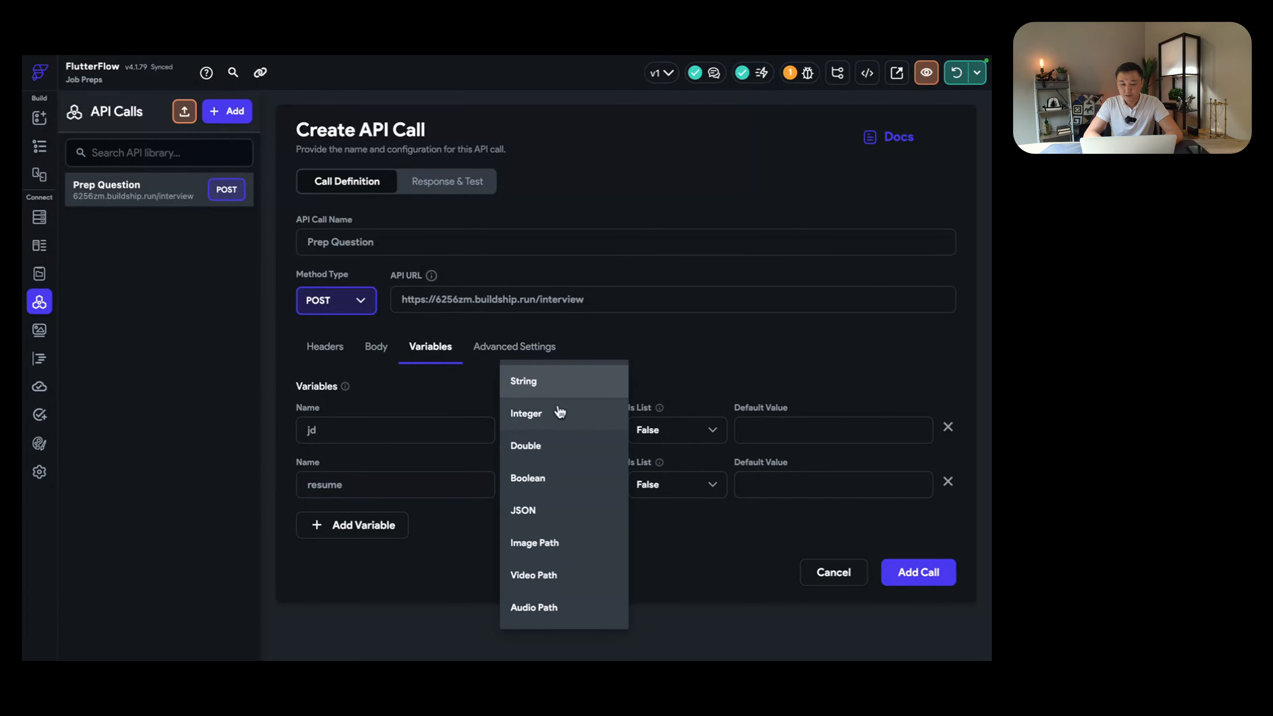
click(570, 386)
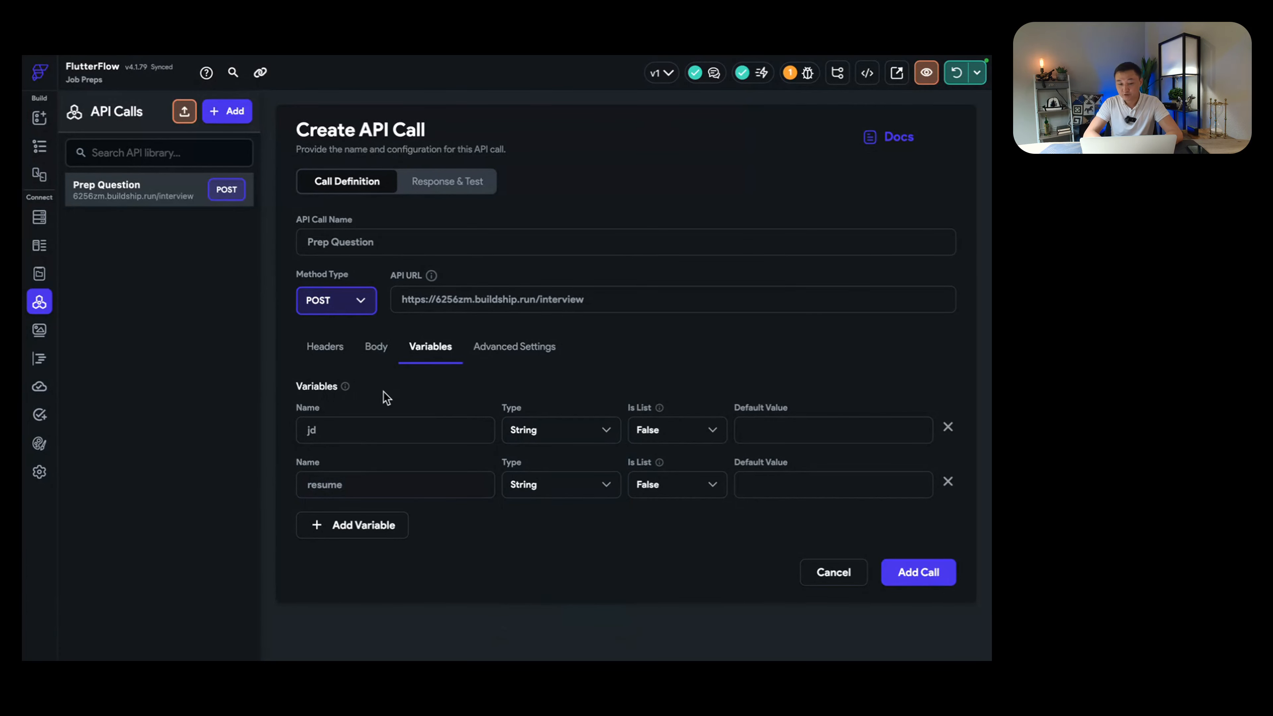
Step: Map jd into jobDescription and resume into resume in the JSON body, then save the call
click(382, 349)
drag(367, 466, 436, 523)
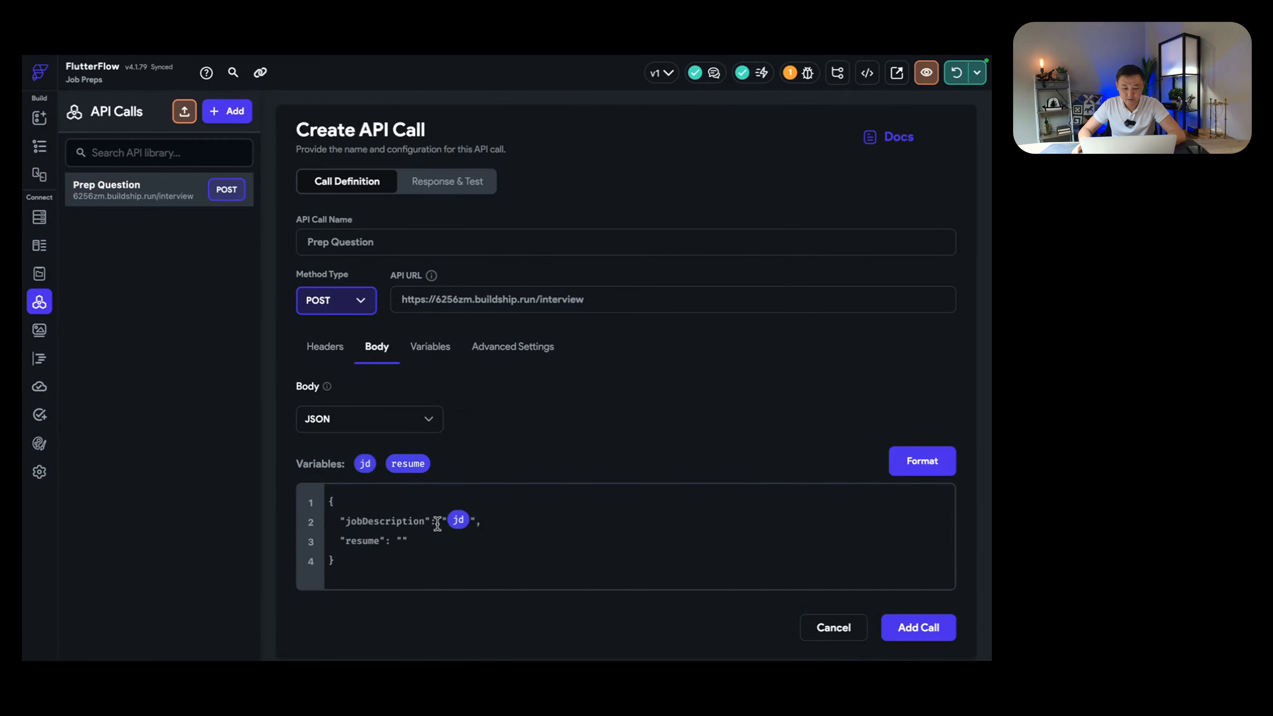
drag(414, 467, 401, 543)
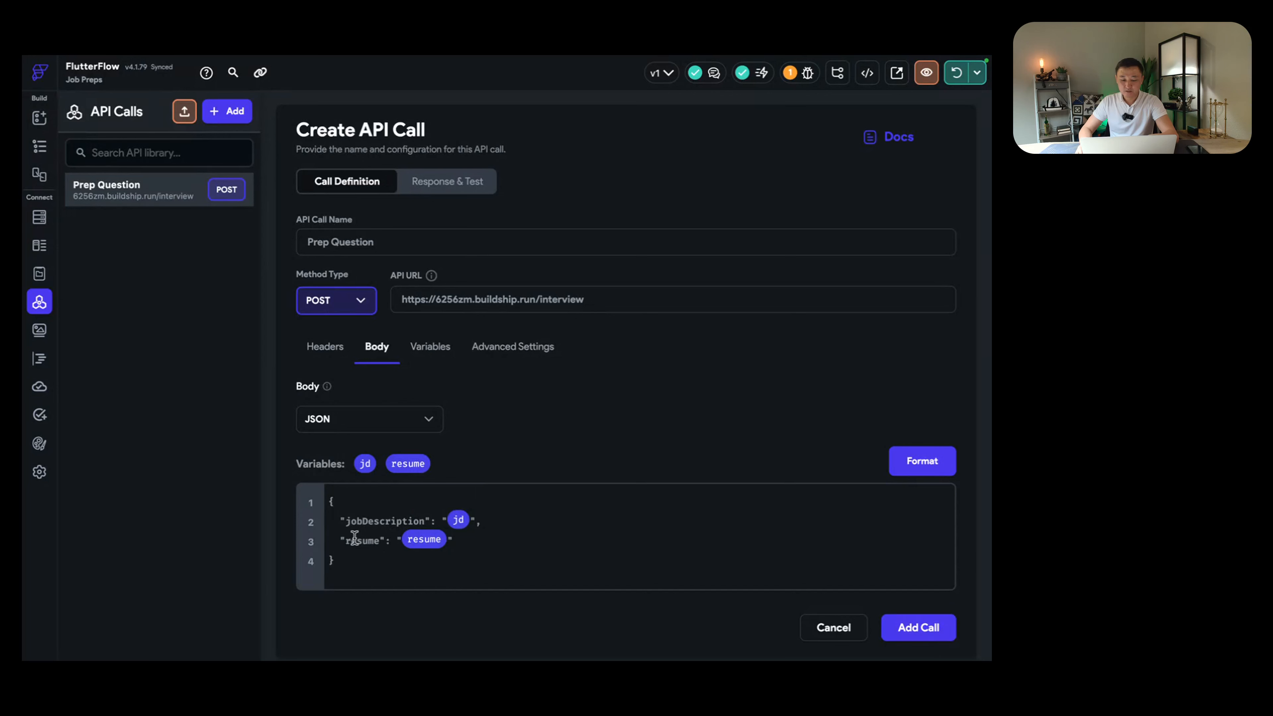
drag(354, 538, 394, 539)
click(945, 471)
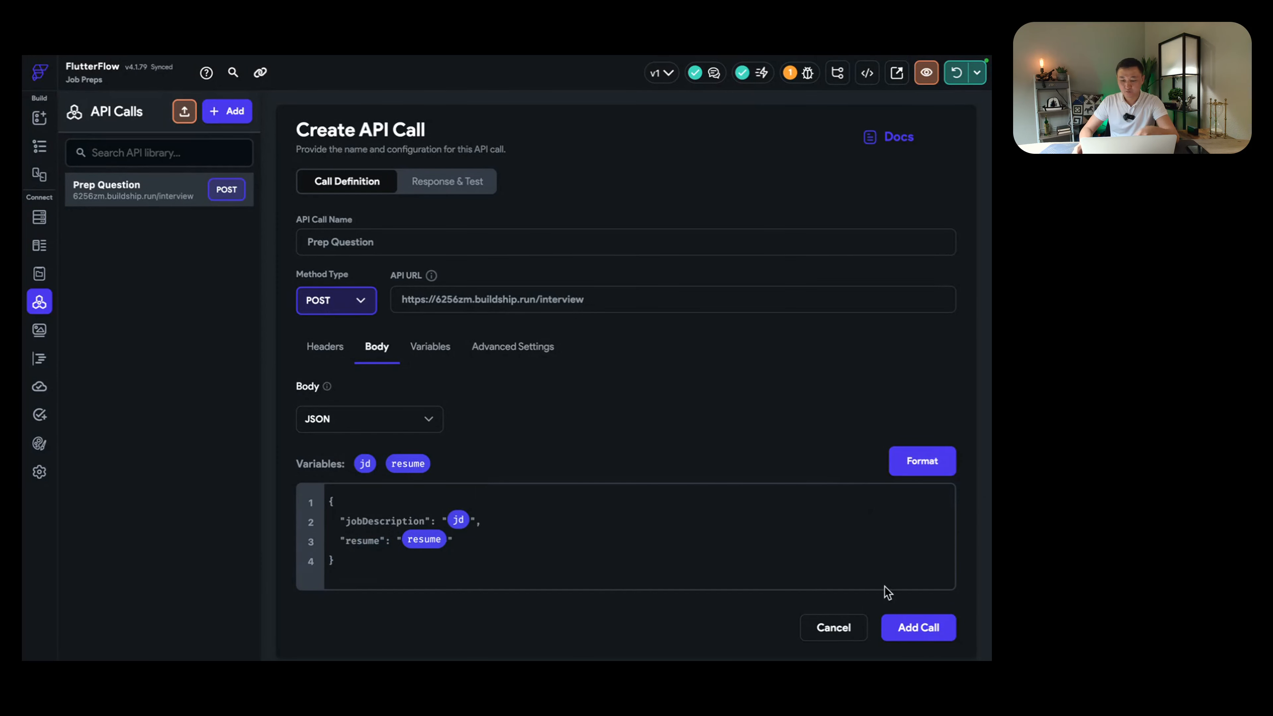
click(904, 627)
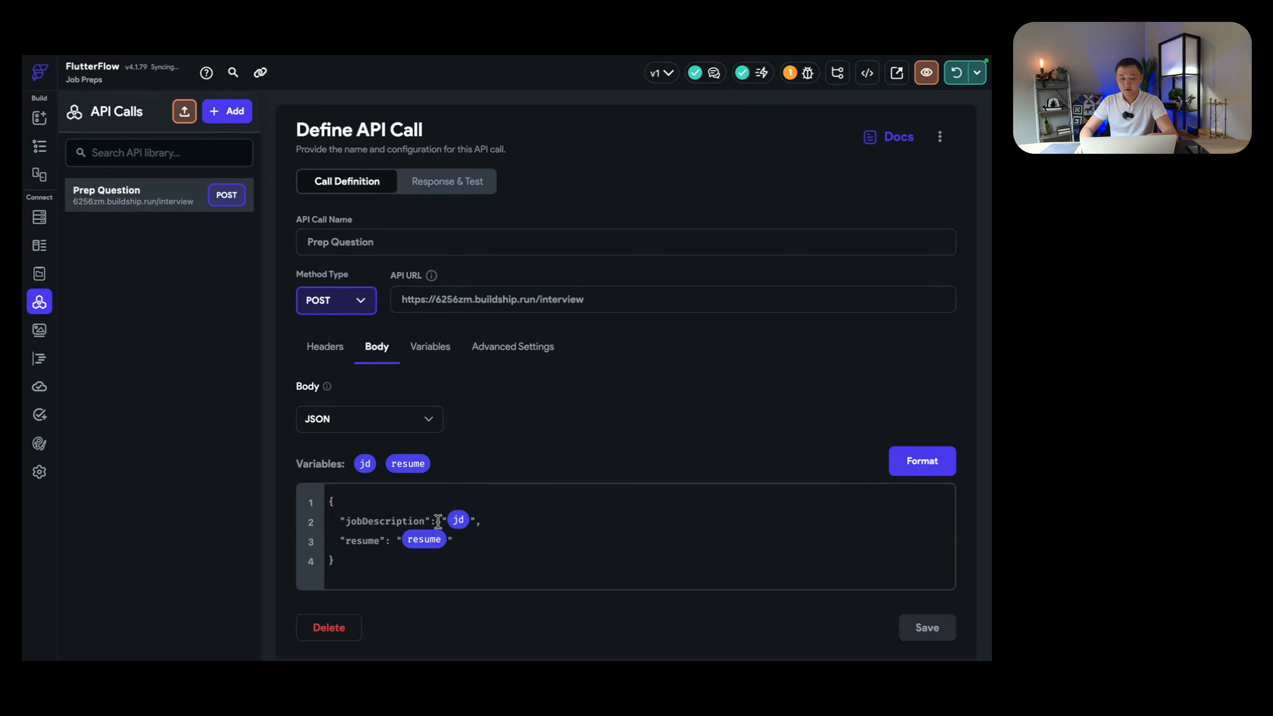
drag(419, 521, 488, 534)
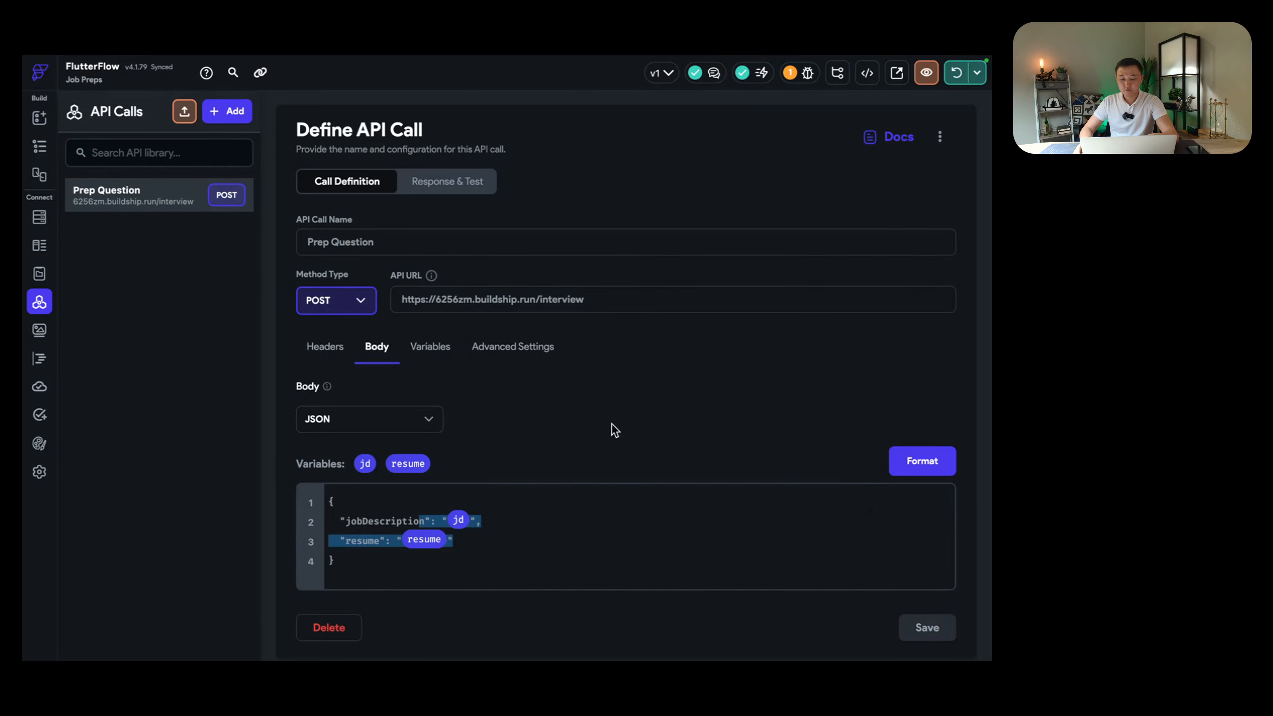
key(ctrl+Right)
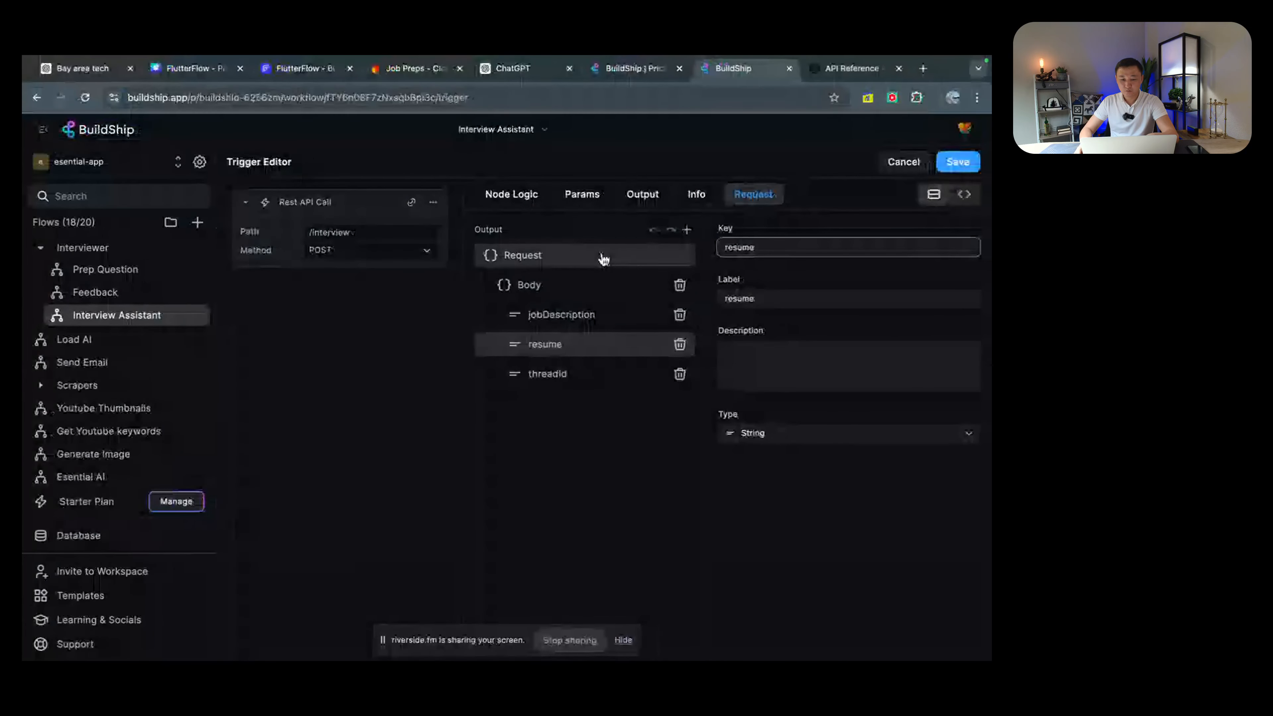
click(904, 161)
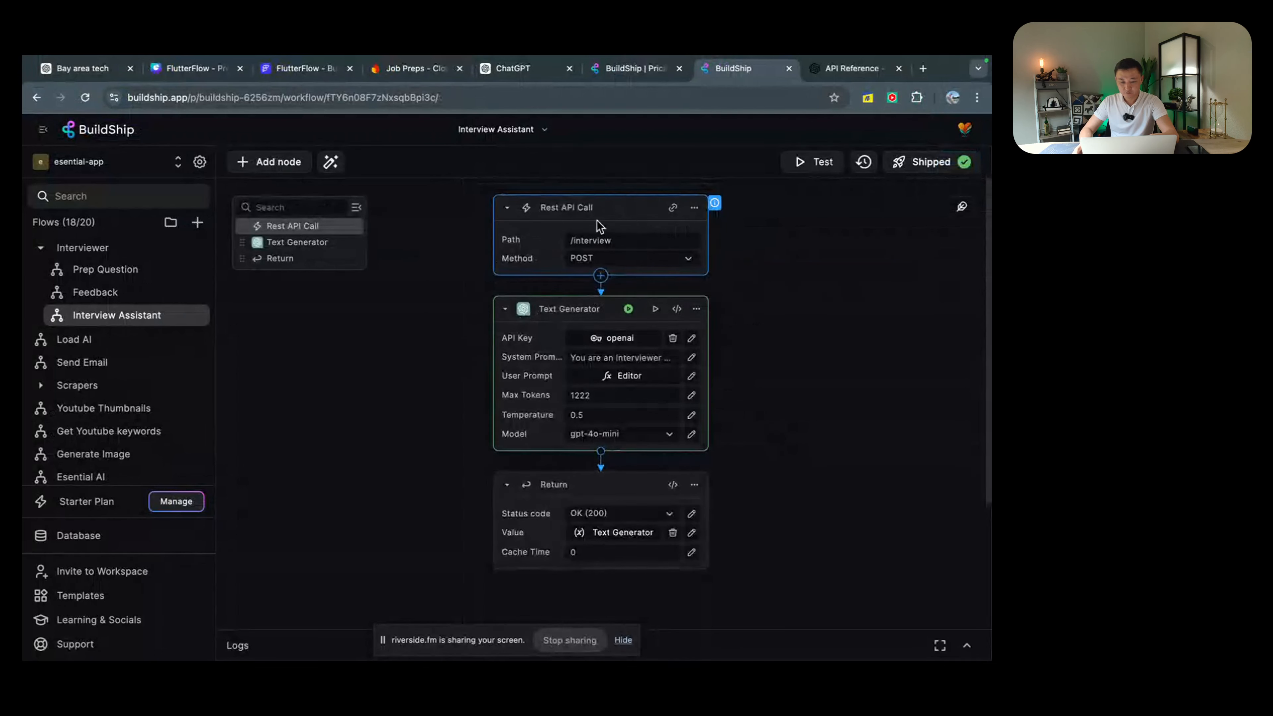
click(587, 357)
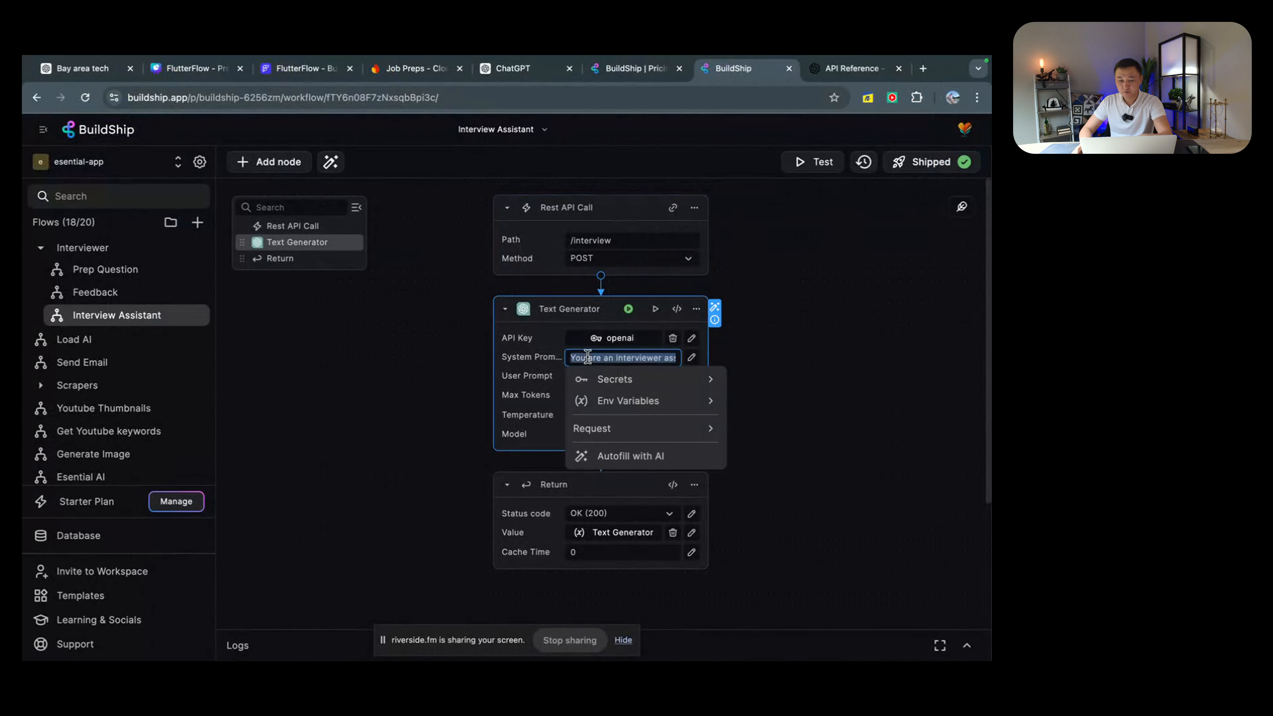
click(800, 396)
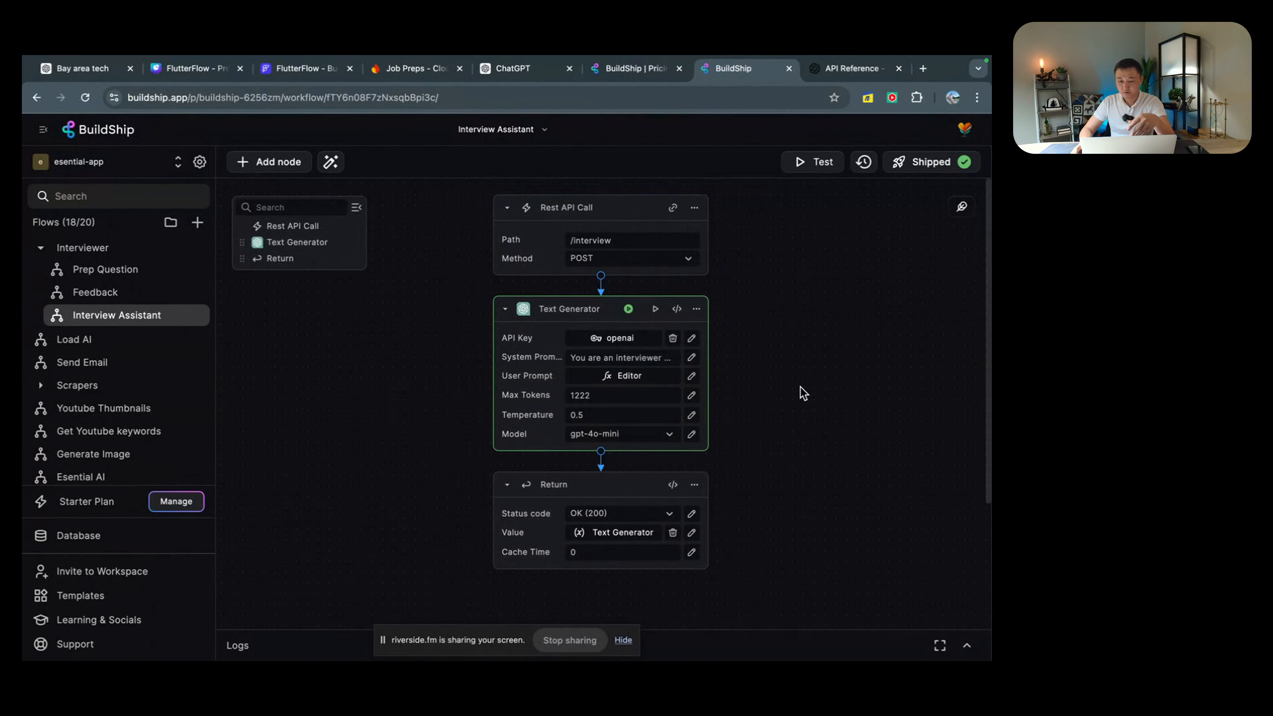
click(647, 494)
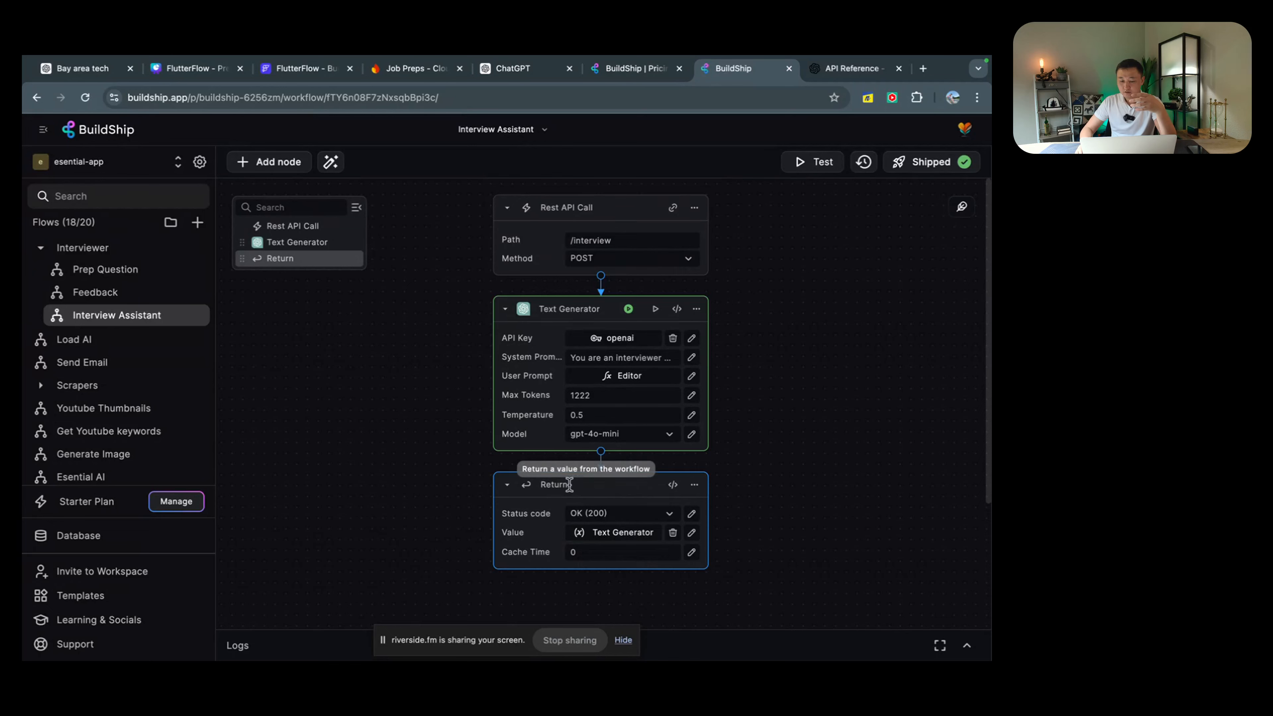
click(621, 532)
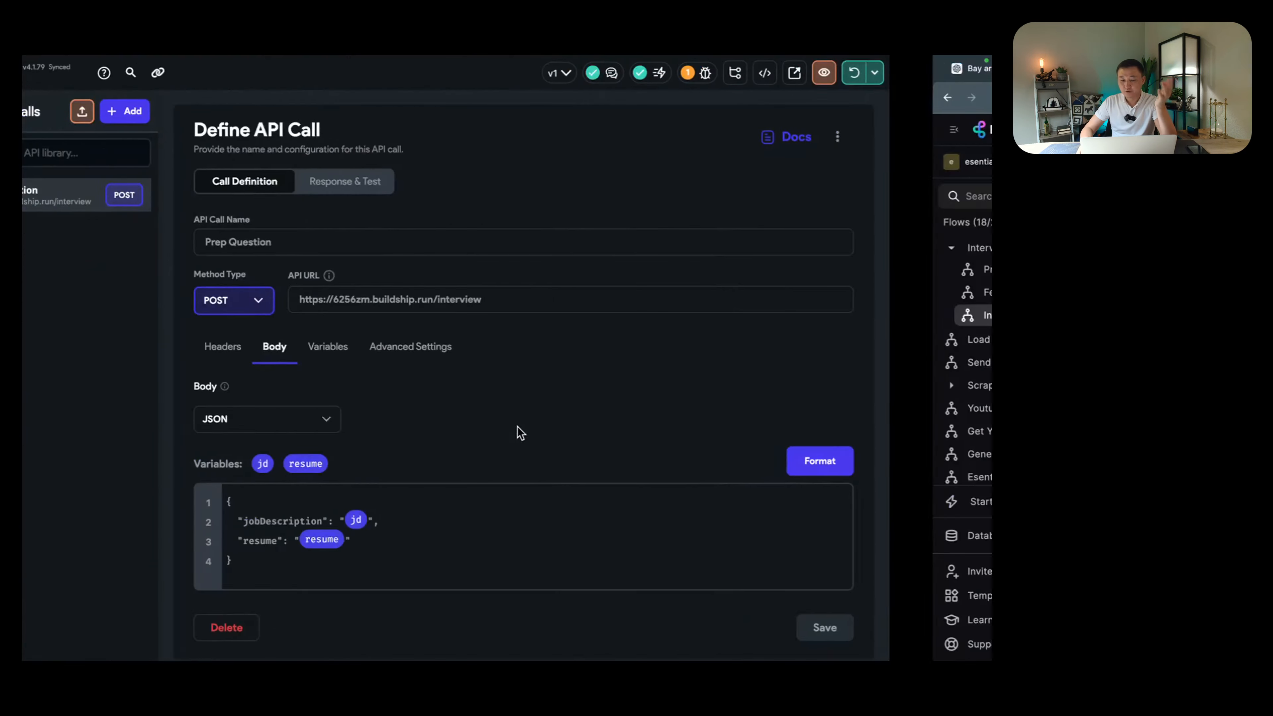
click(651, 444)
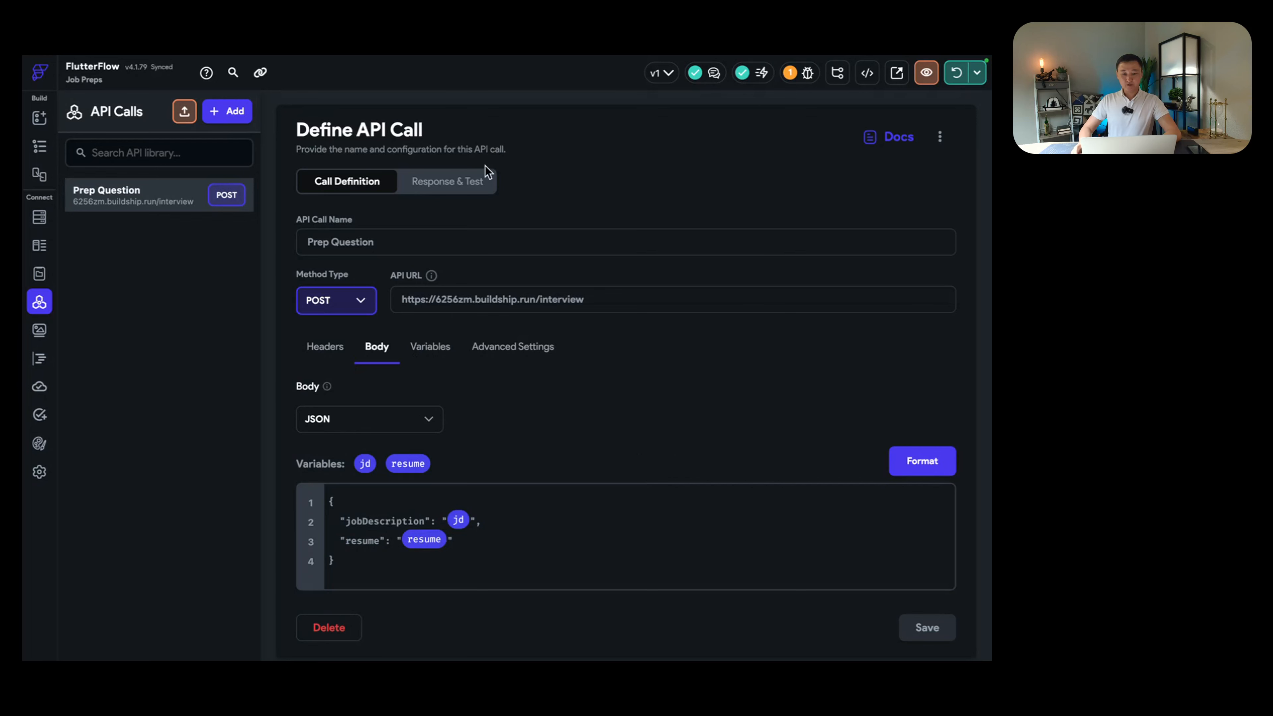
click(448, 183)
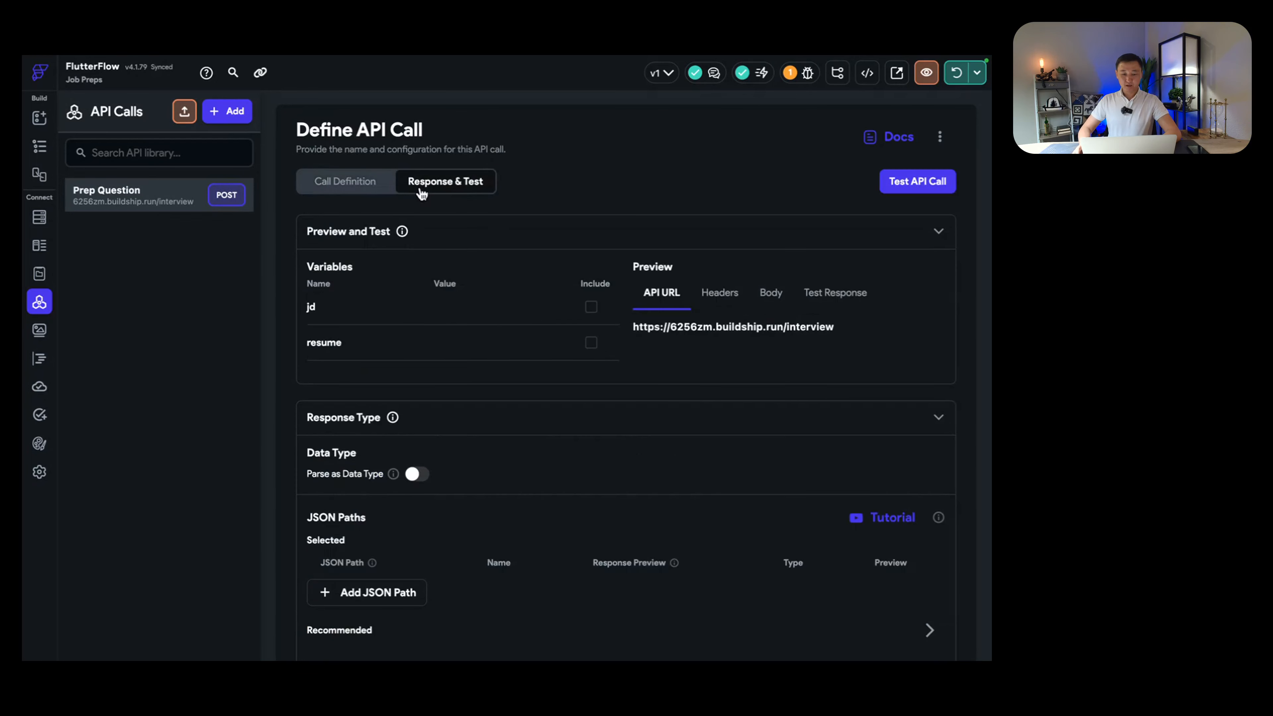
click(363, 185)
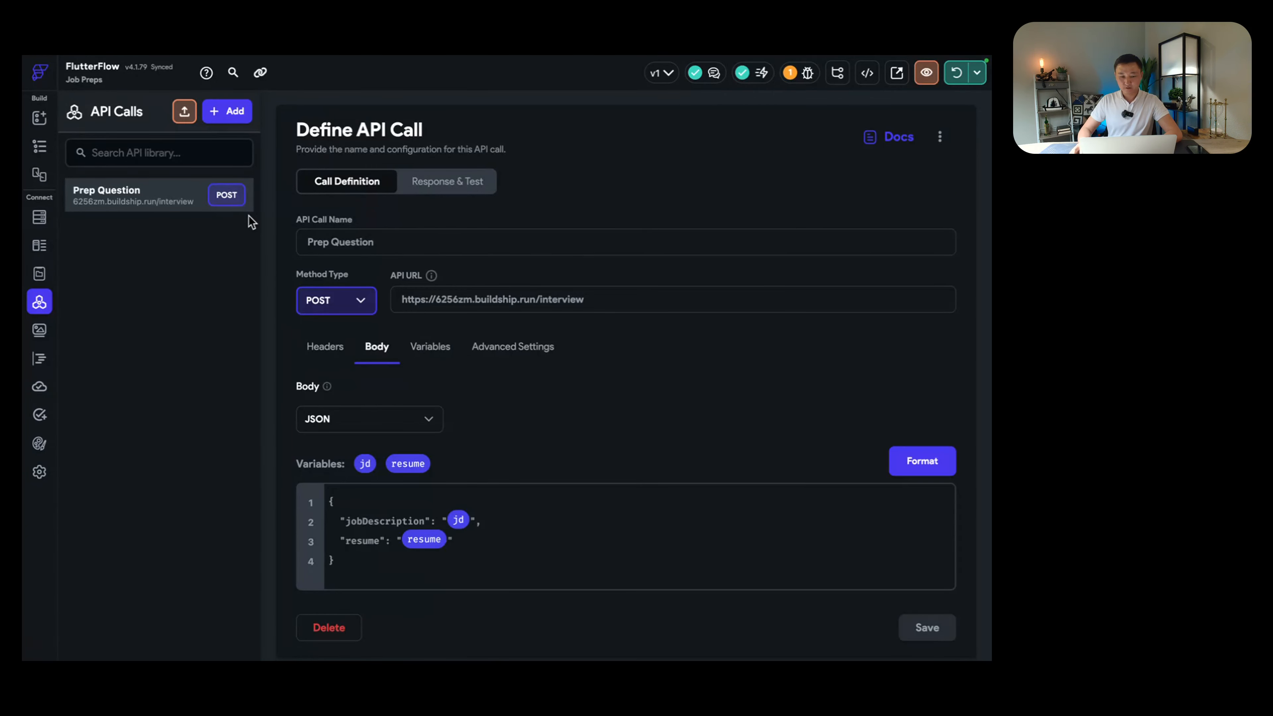
Step: Select InterviewPage in the widget tree and show the page's Actions panel
click(43, 149)
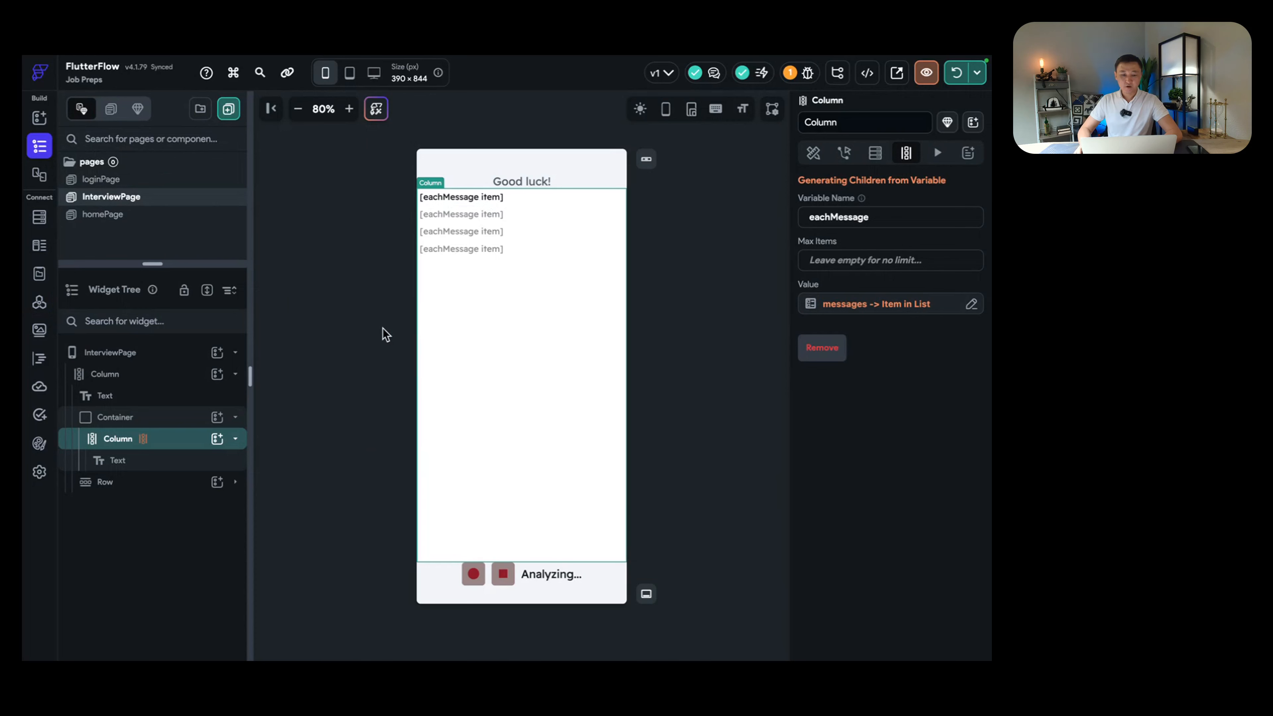
click(143, 353)
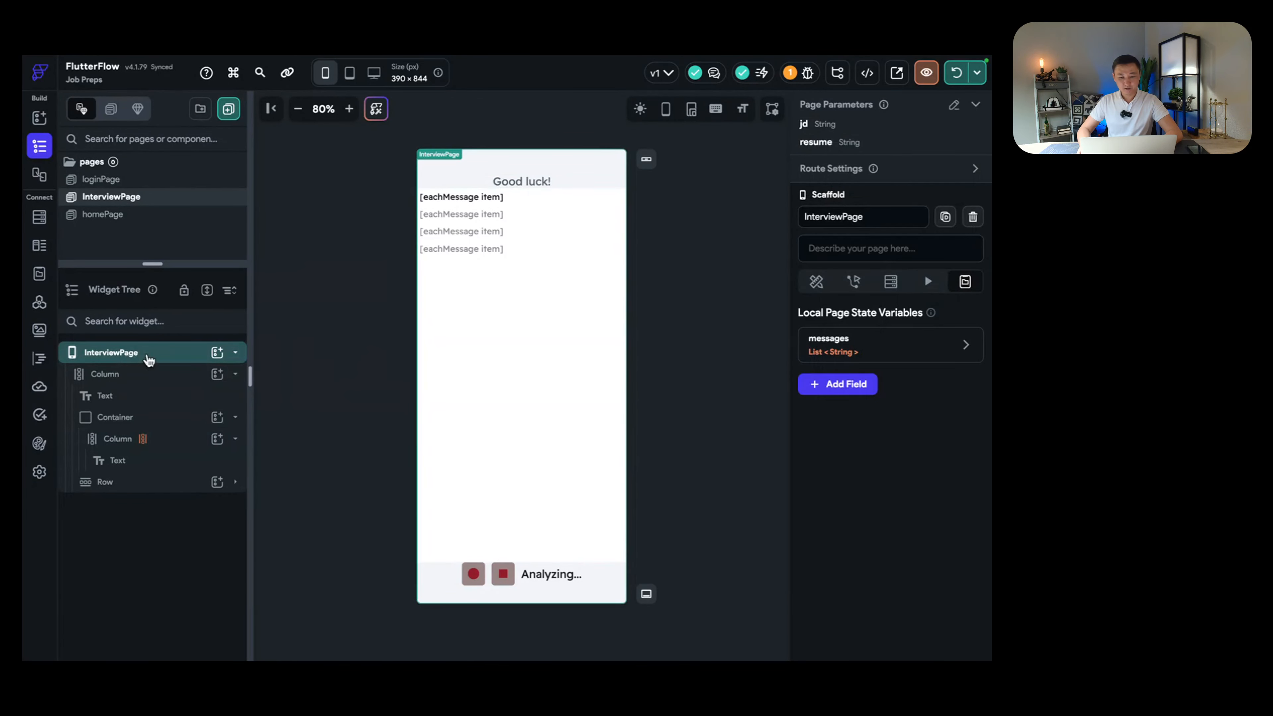
click(855, 283)
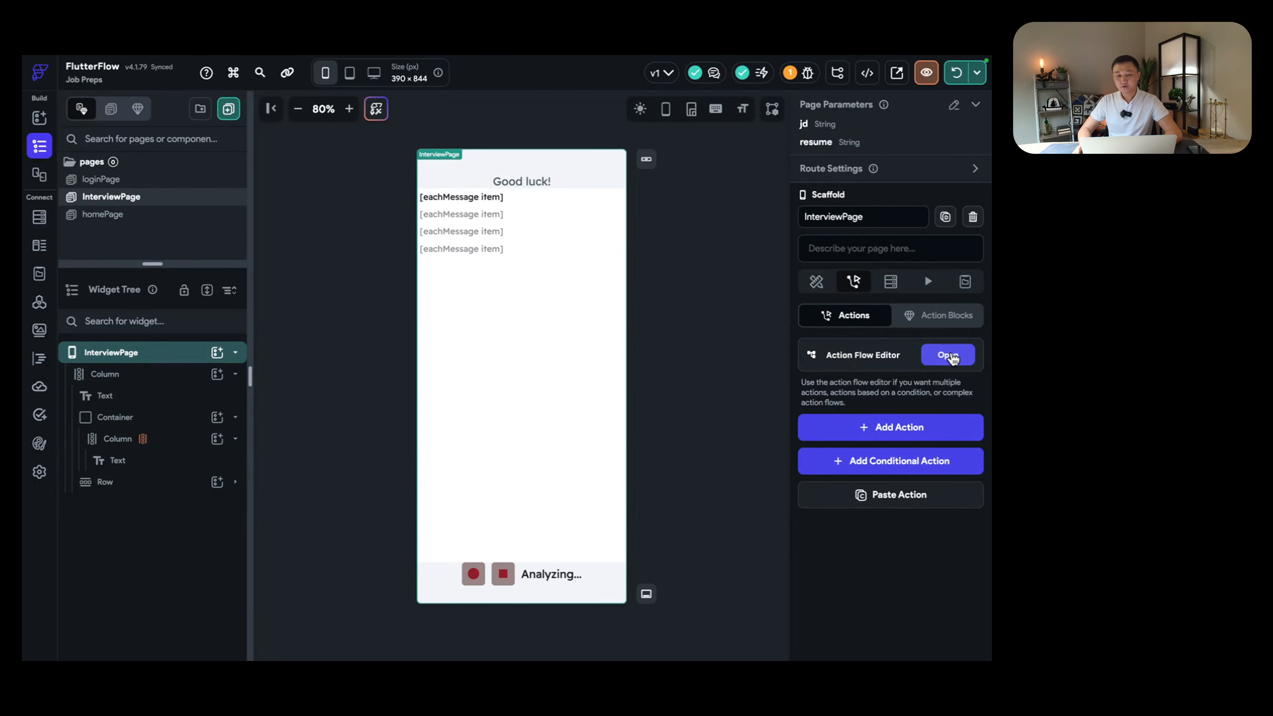
Step: Add an API Call action to InterviewPage's On Page Load trigger, found by searching 'api'
click(949, 356)
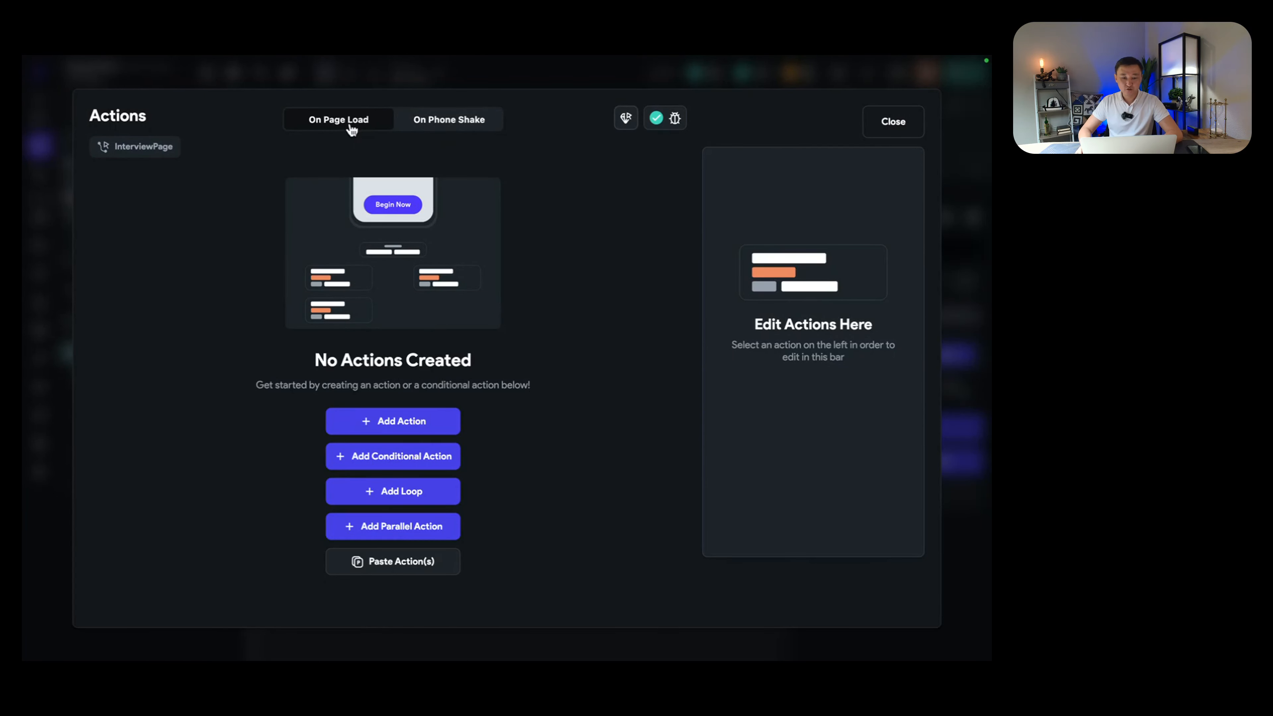
click(389, 422)
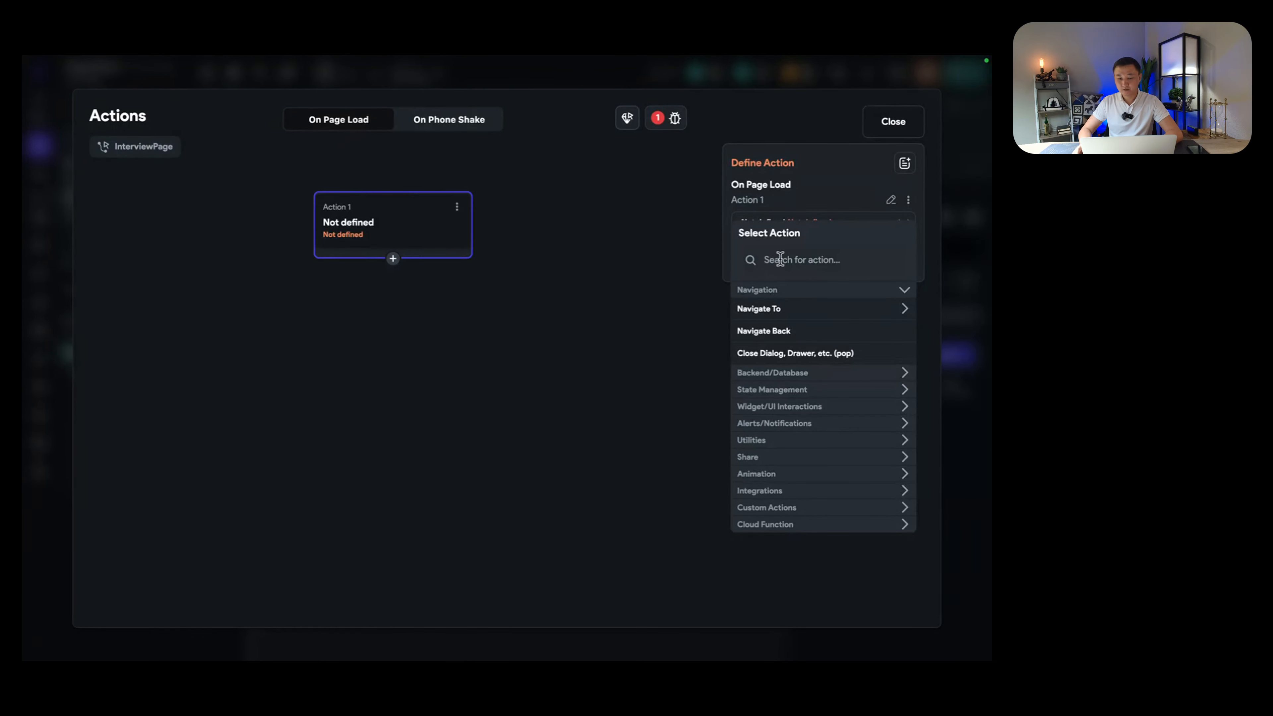
click(796, 260)
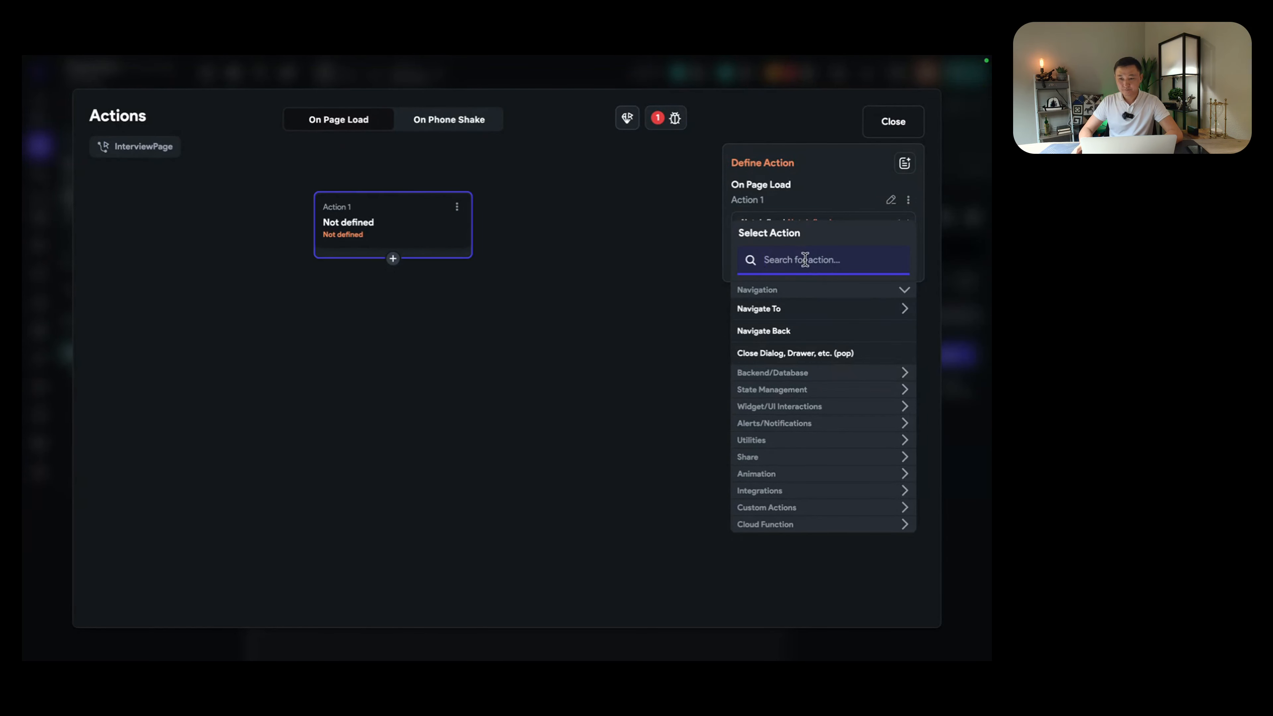
mouse_move(746, 55)
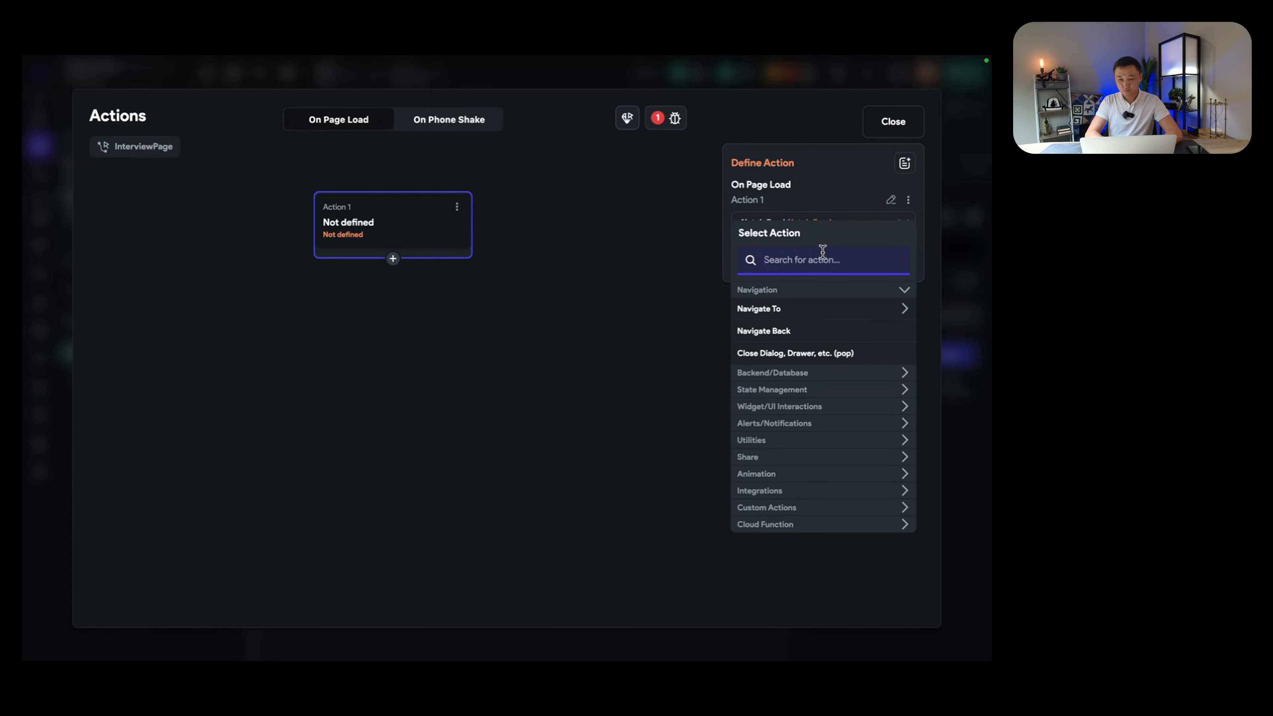
text(api)
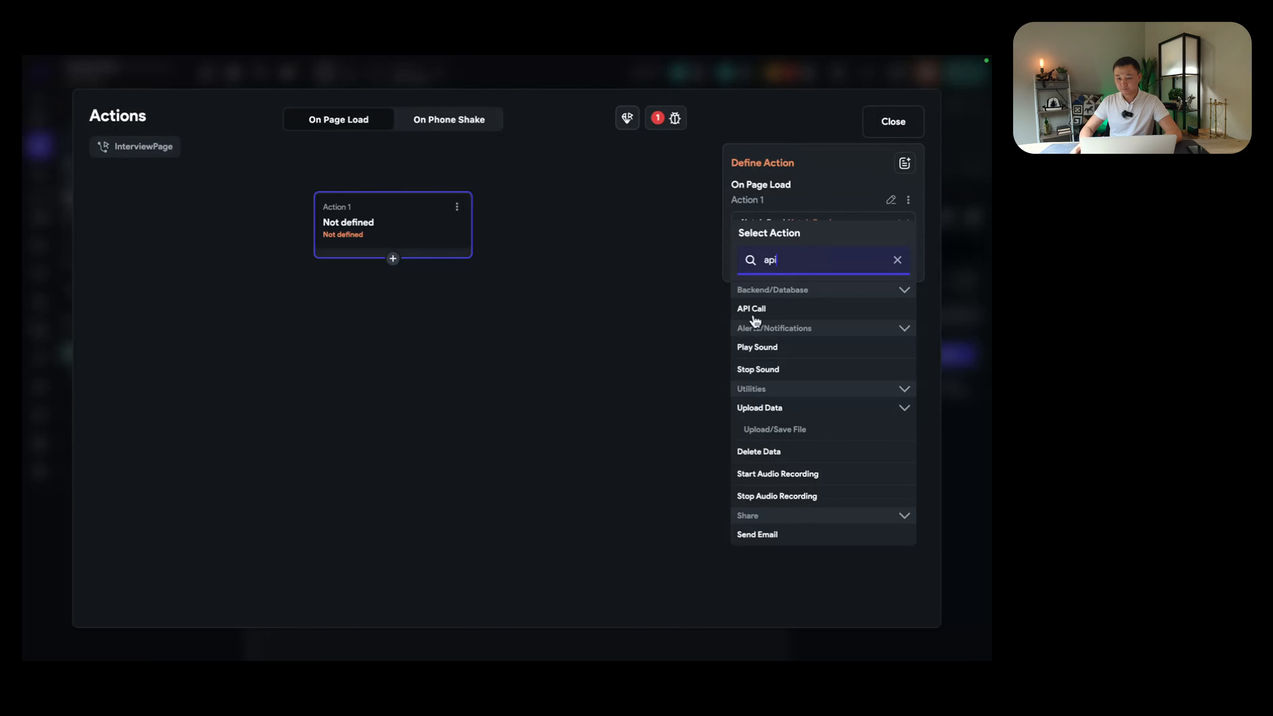
click(767, 310)
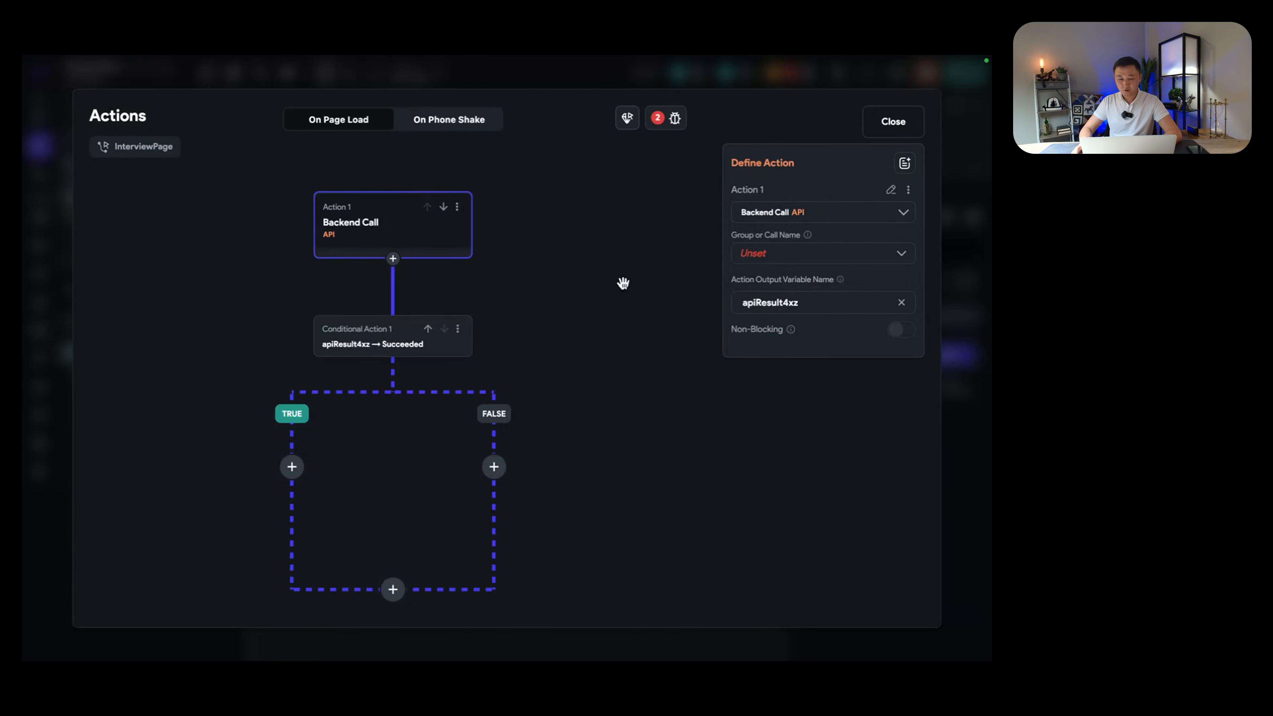
Step: Point the backend call at Prep Question and add two variables named jd and resume
click(781, 260)
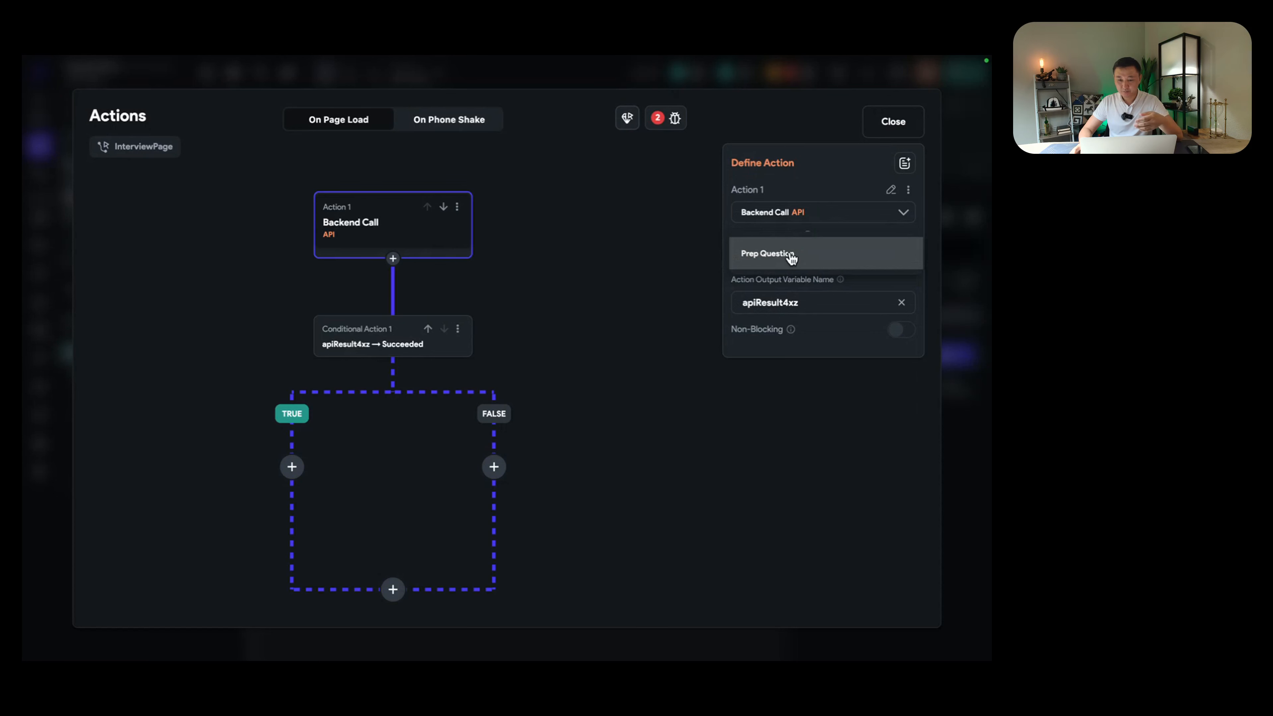
click(790, 255)
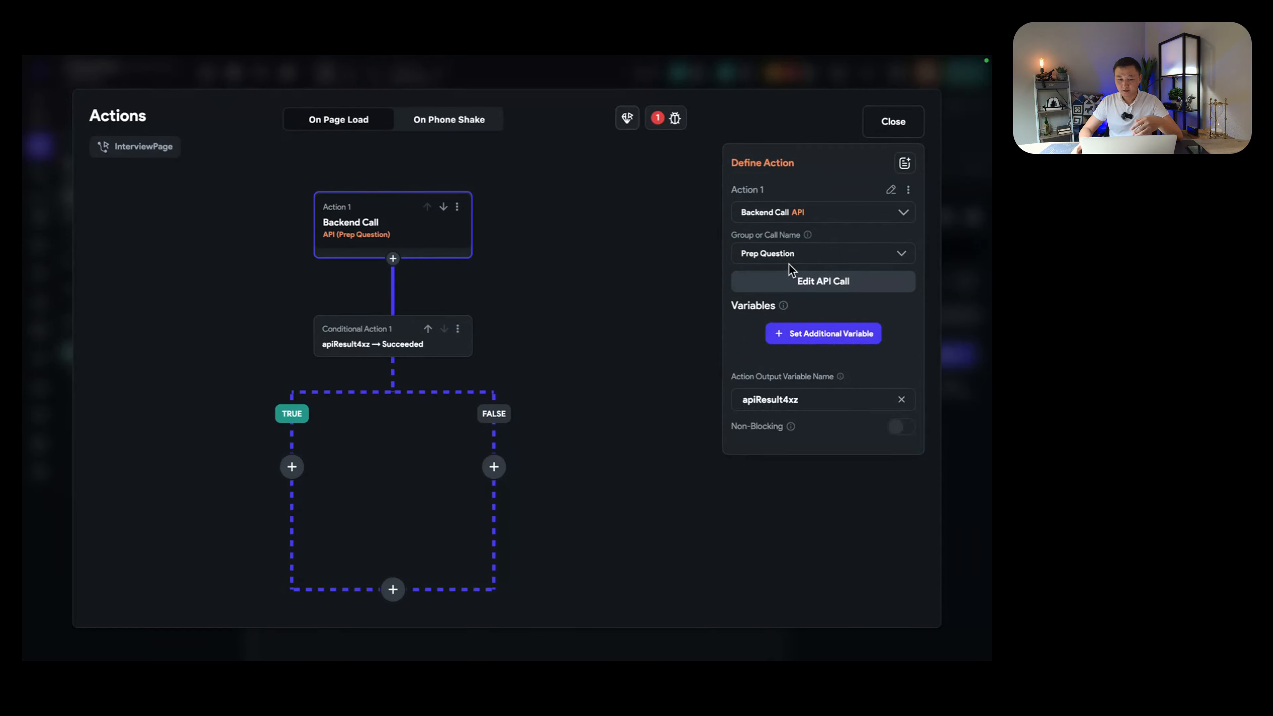
click(818, 333)
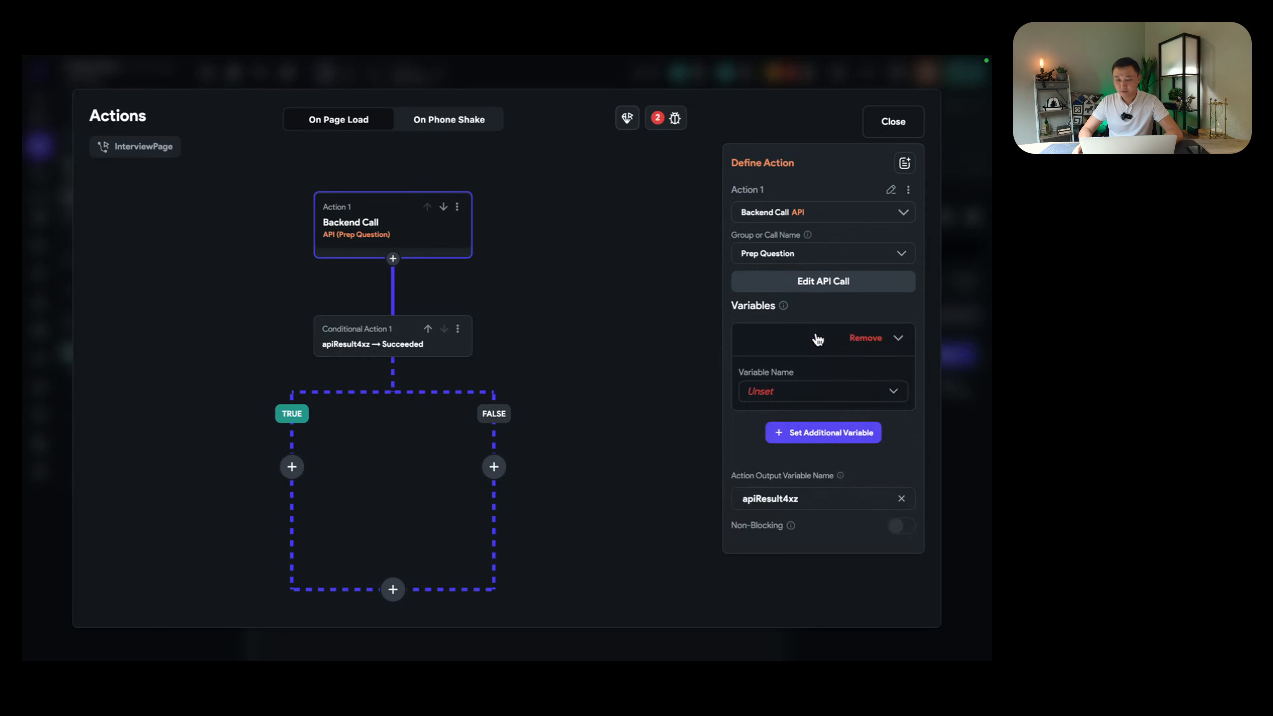
click(828, 432)
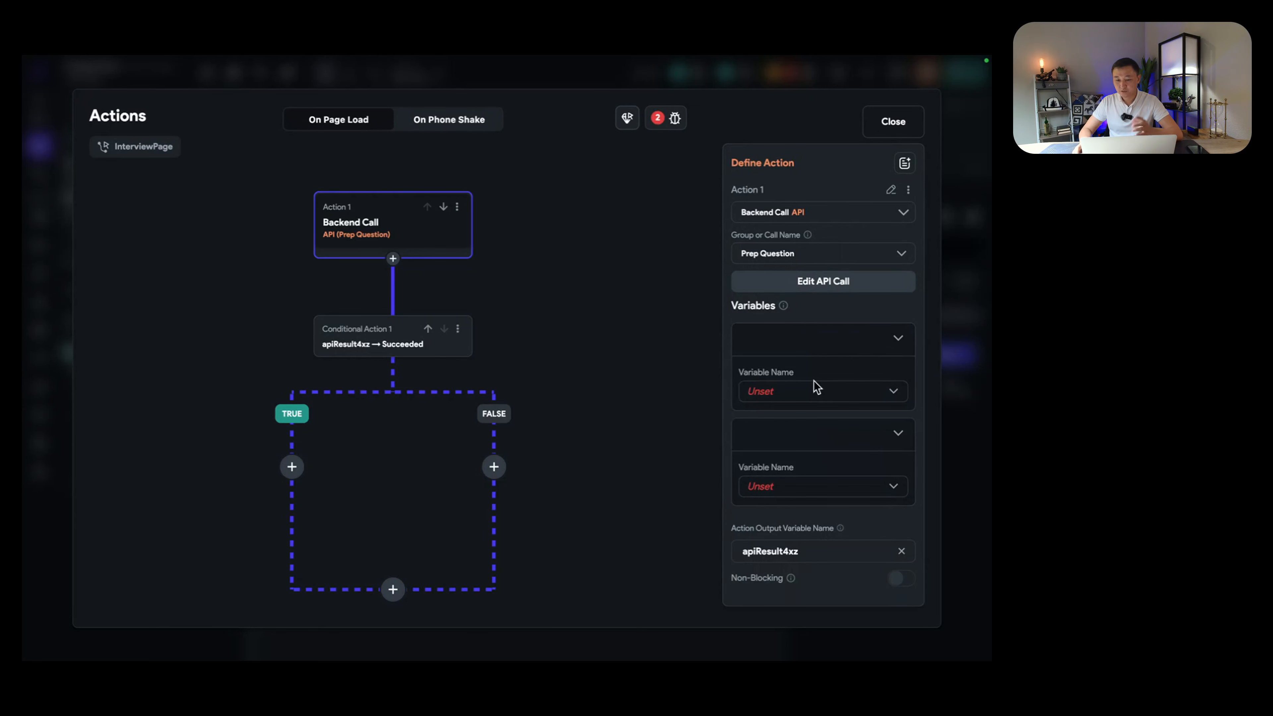
click(820, 391)
click(811, 403)
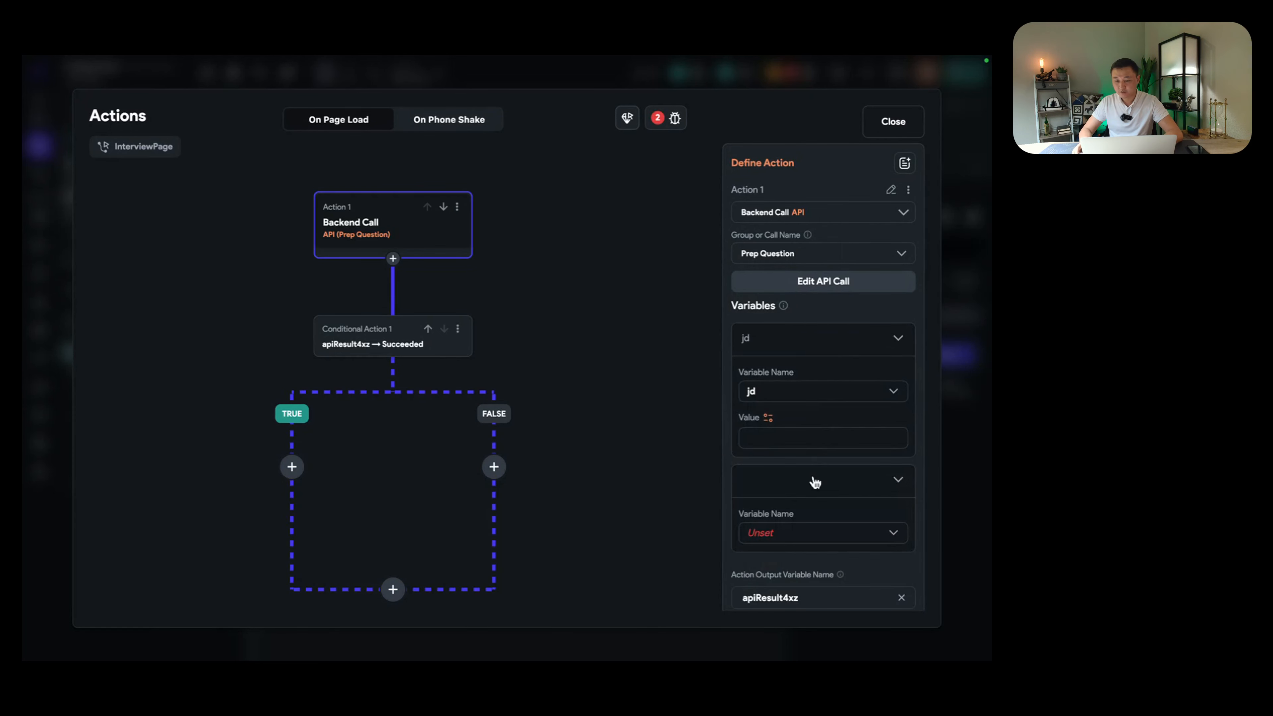
scroll(807, 484, down, 2)
click(794, 490)
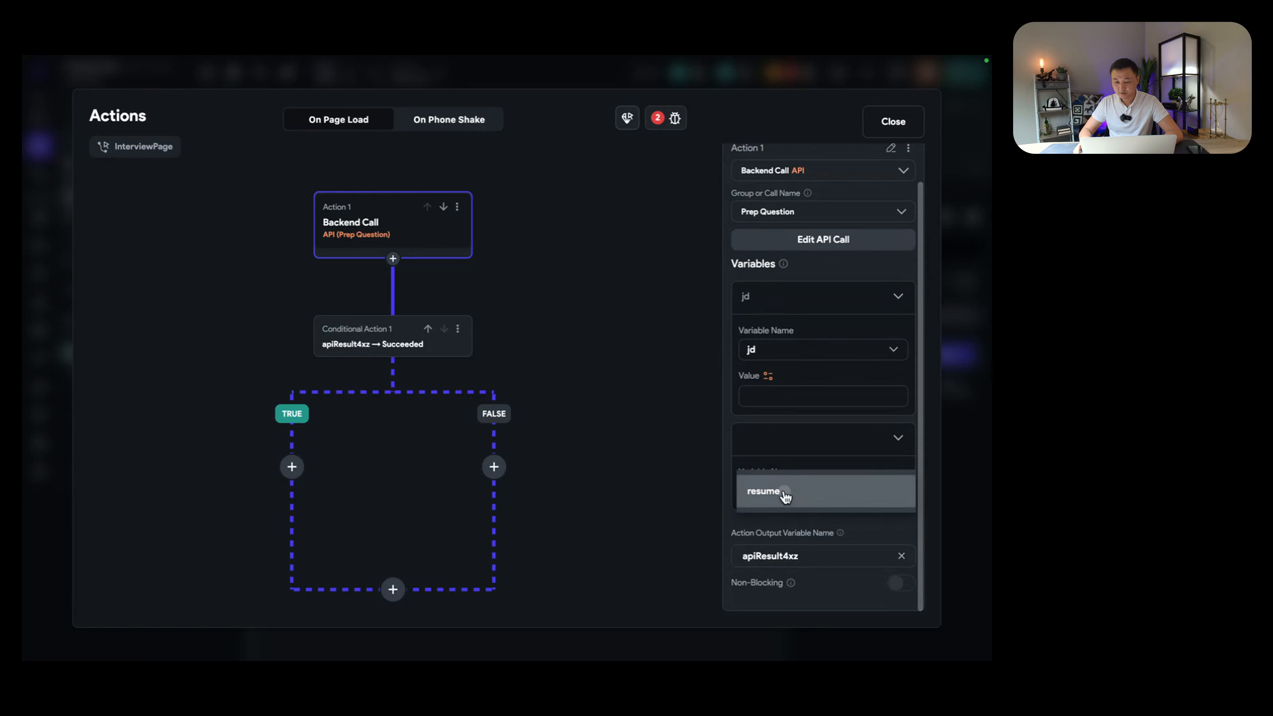
click(785, 492)
Step: Fill jd and resume from the matching page parameters, with output variable apiResult4xz
click(768, 376)
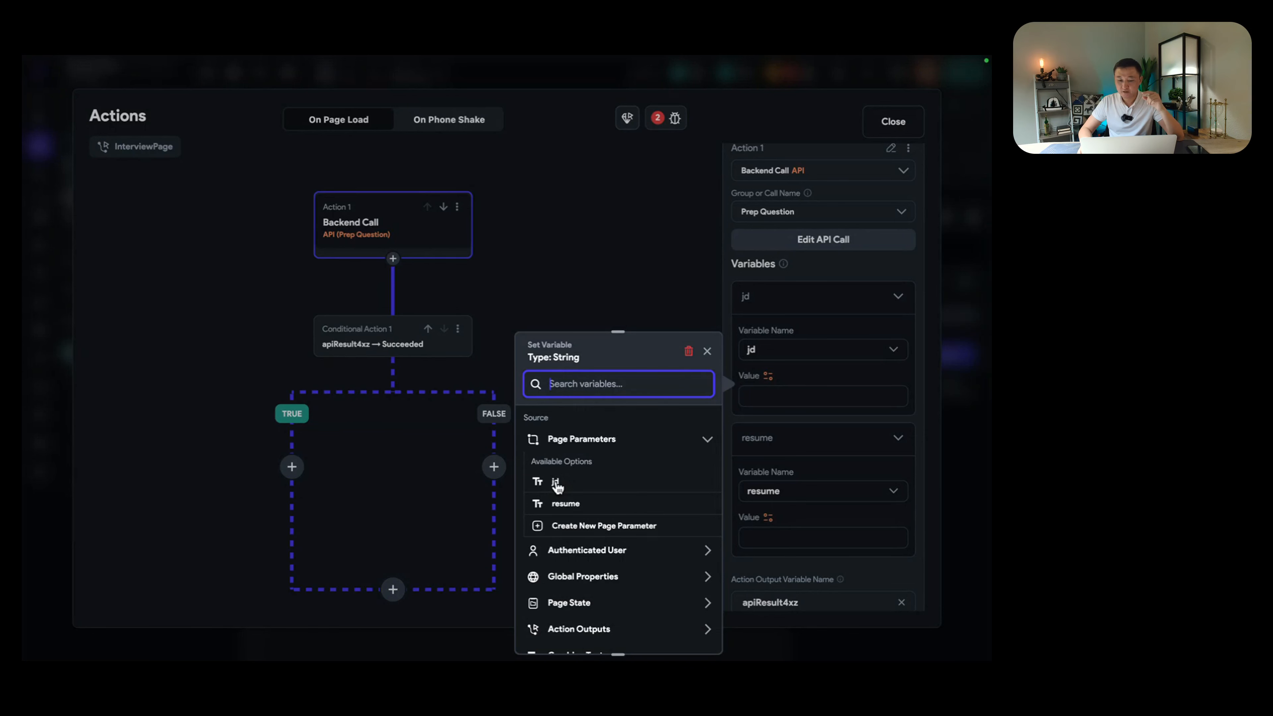
click(556, 484)
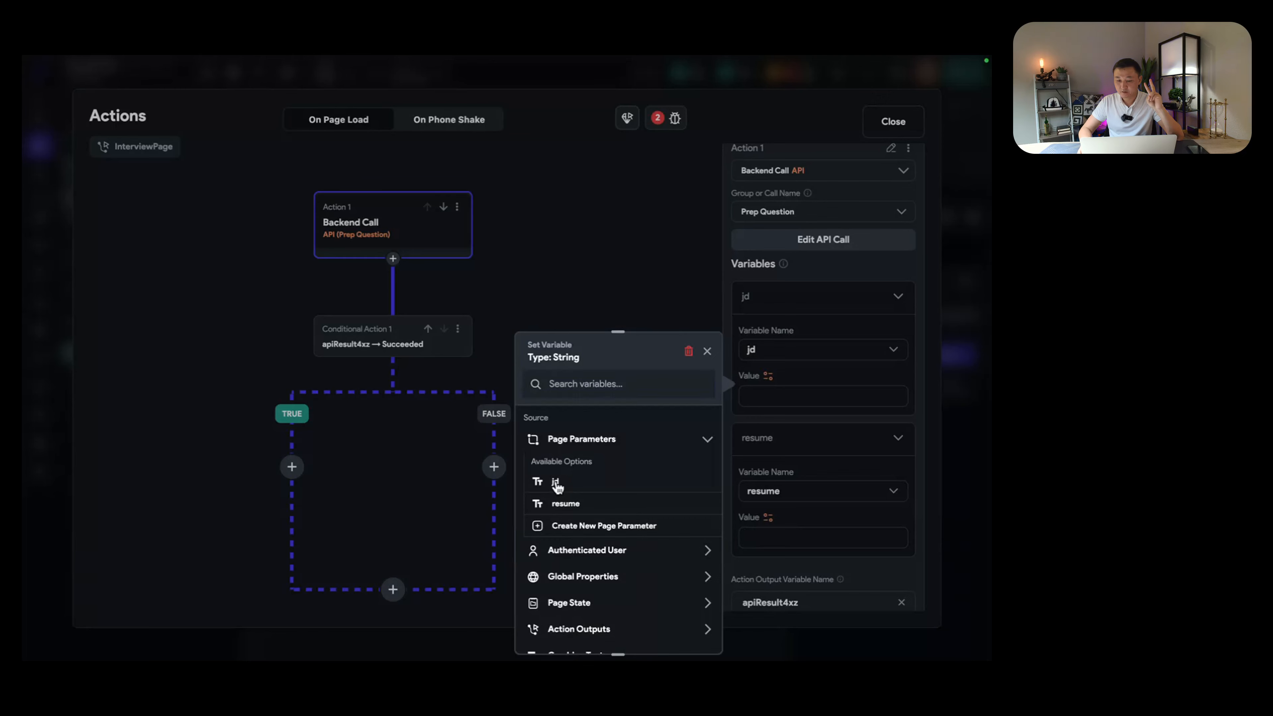
click(768, 519)
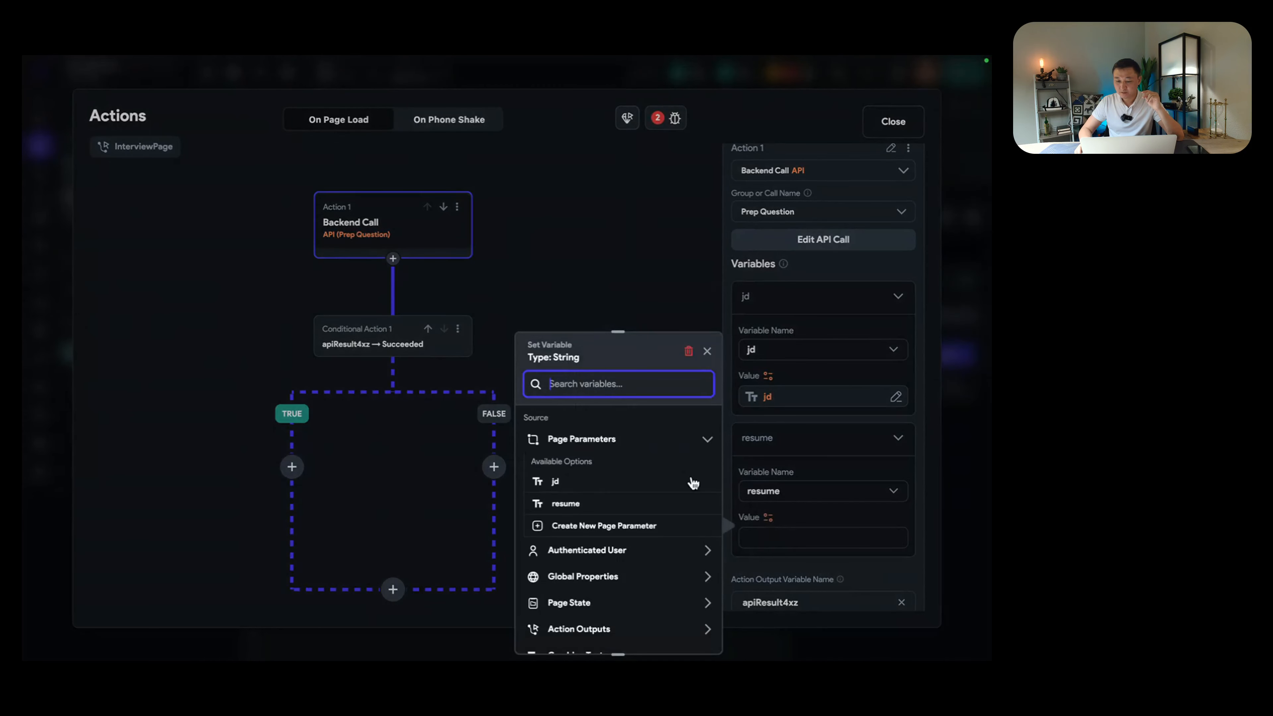
click(568, 500)
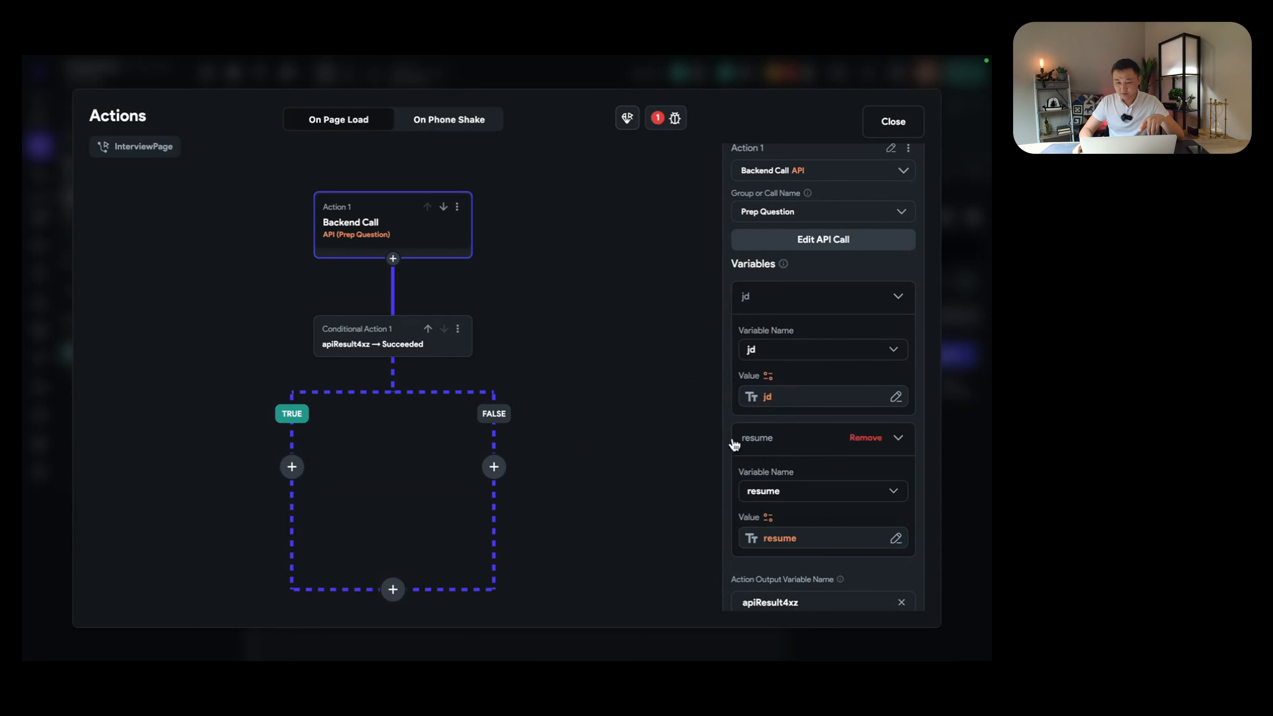
scroll(819, 423, down, 1)
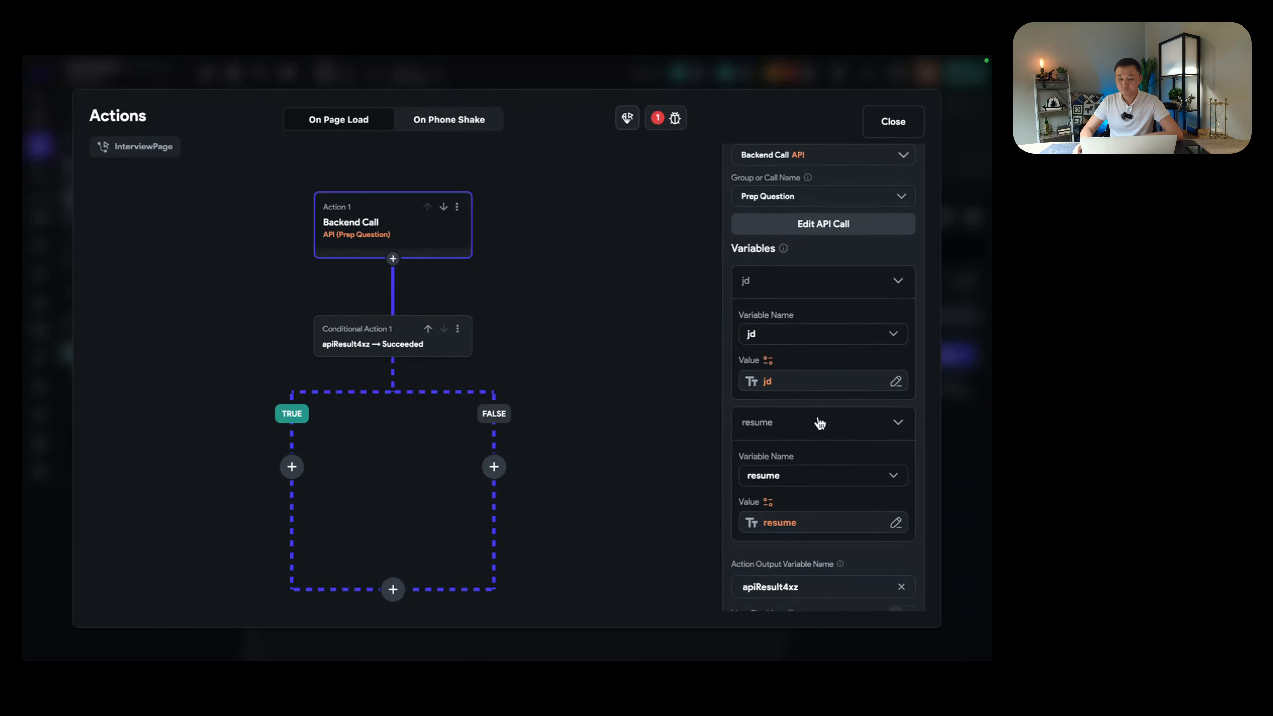
scroll(819, 423, down, 2)
click(813, 557)
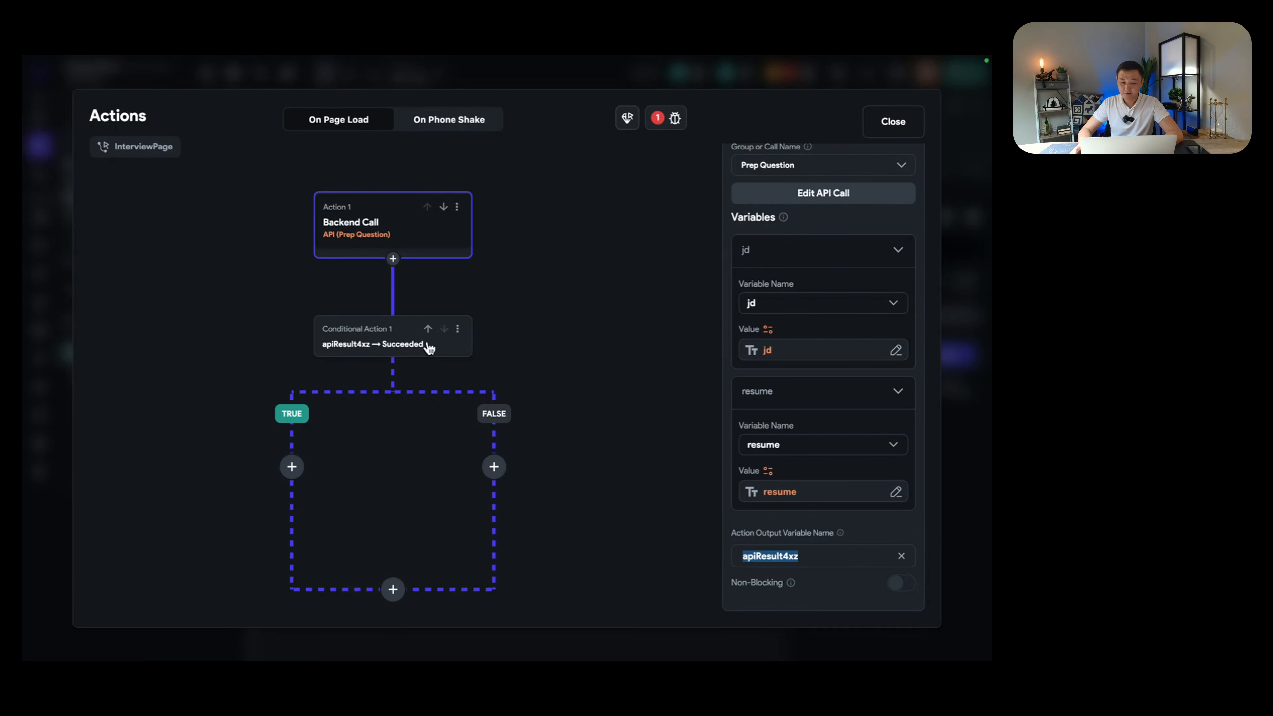
Step: Leave the success branch without further actions and close the Actions dialog
click(292, 467)
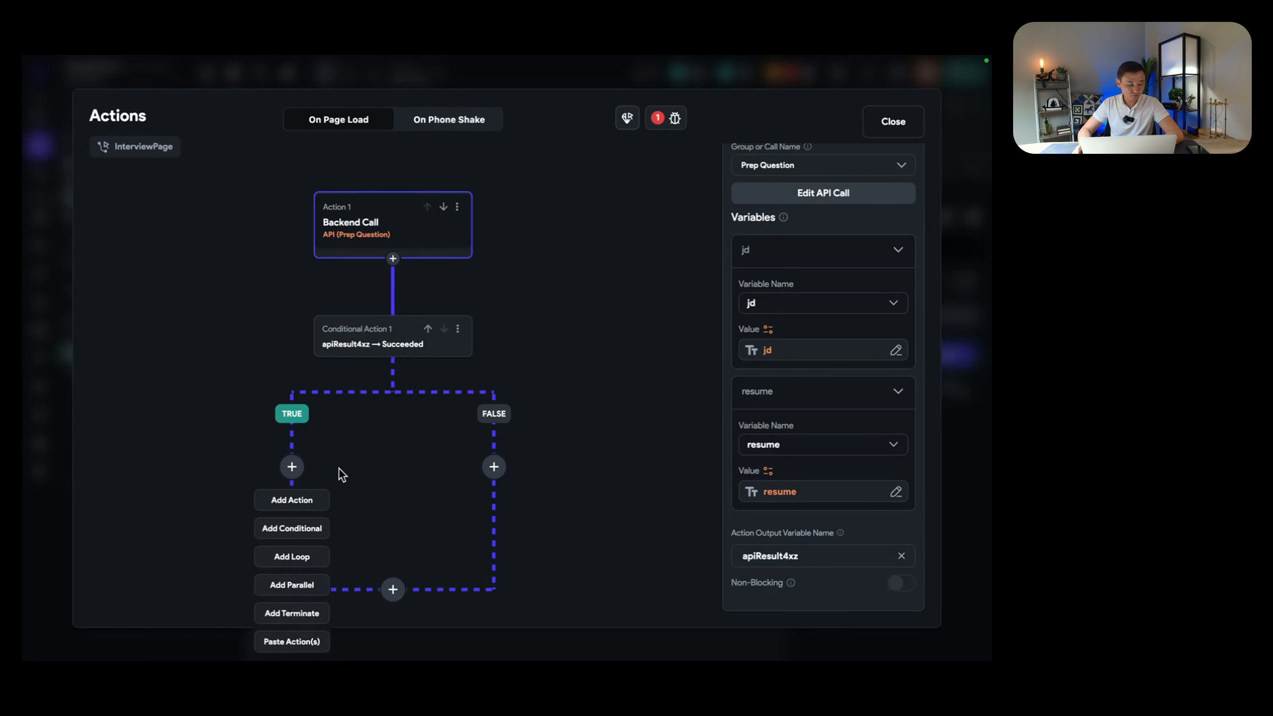
click(383, 472)
scroll(386, 456, down, 2)
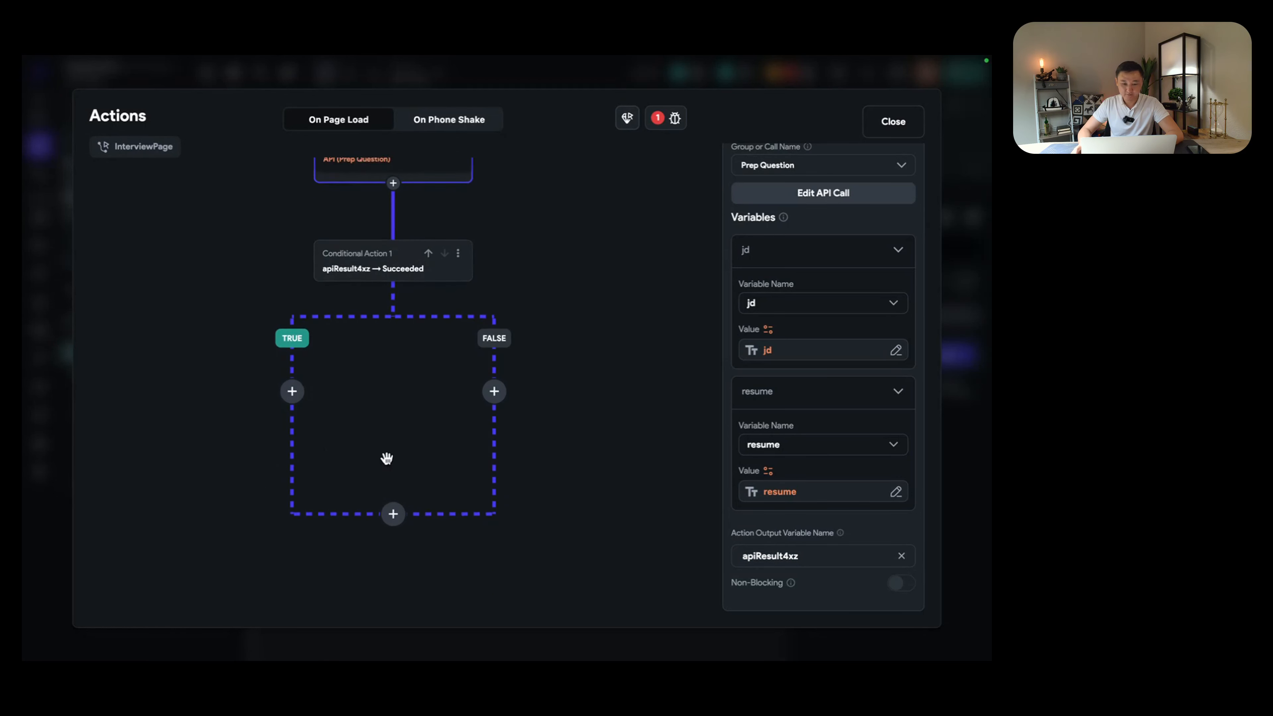
click(292, 385)
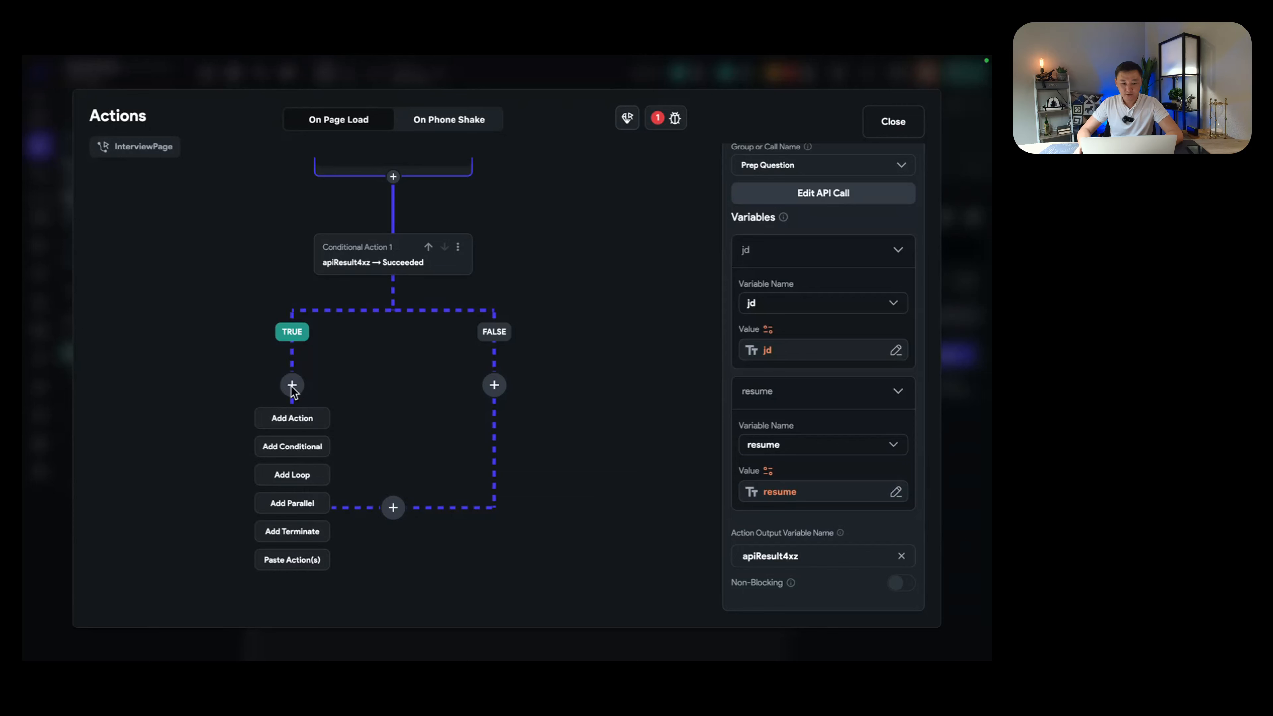
click(438, 337)
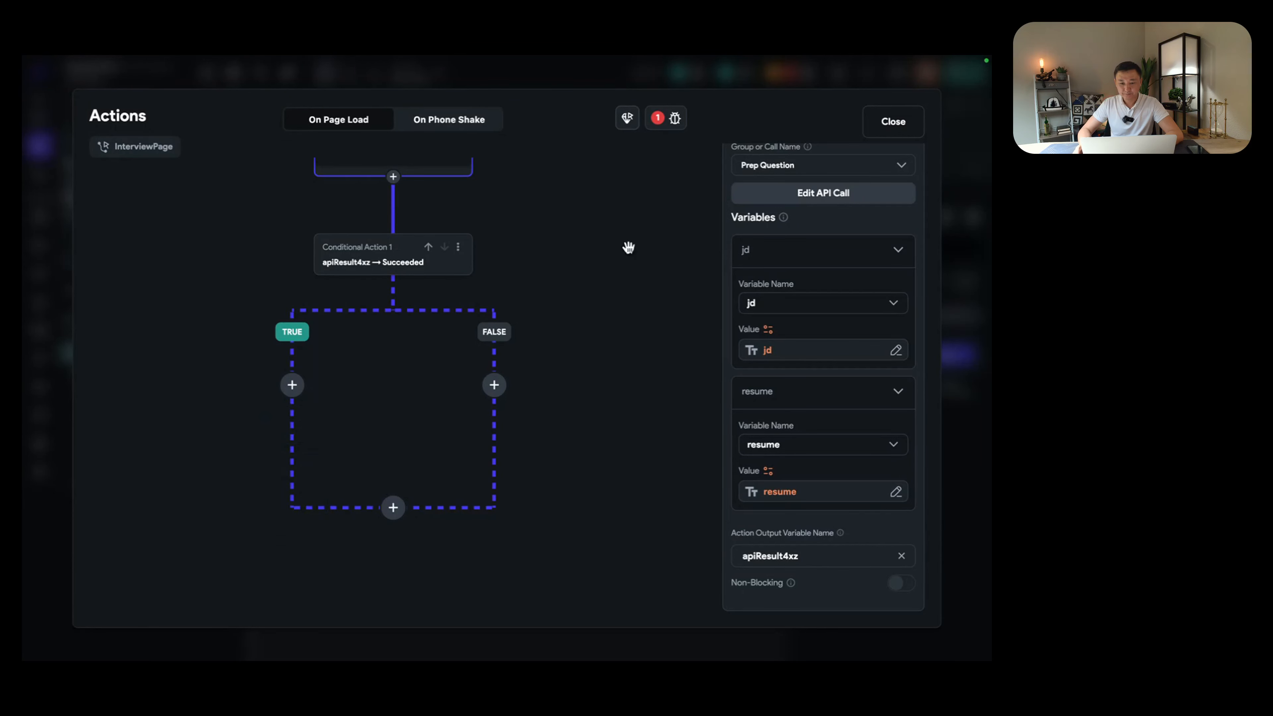
click(902, 125)
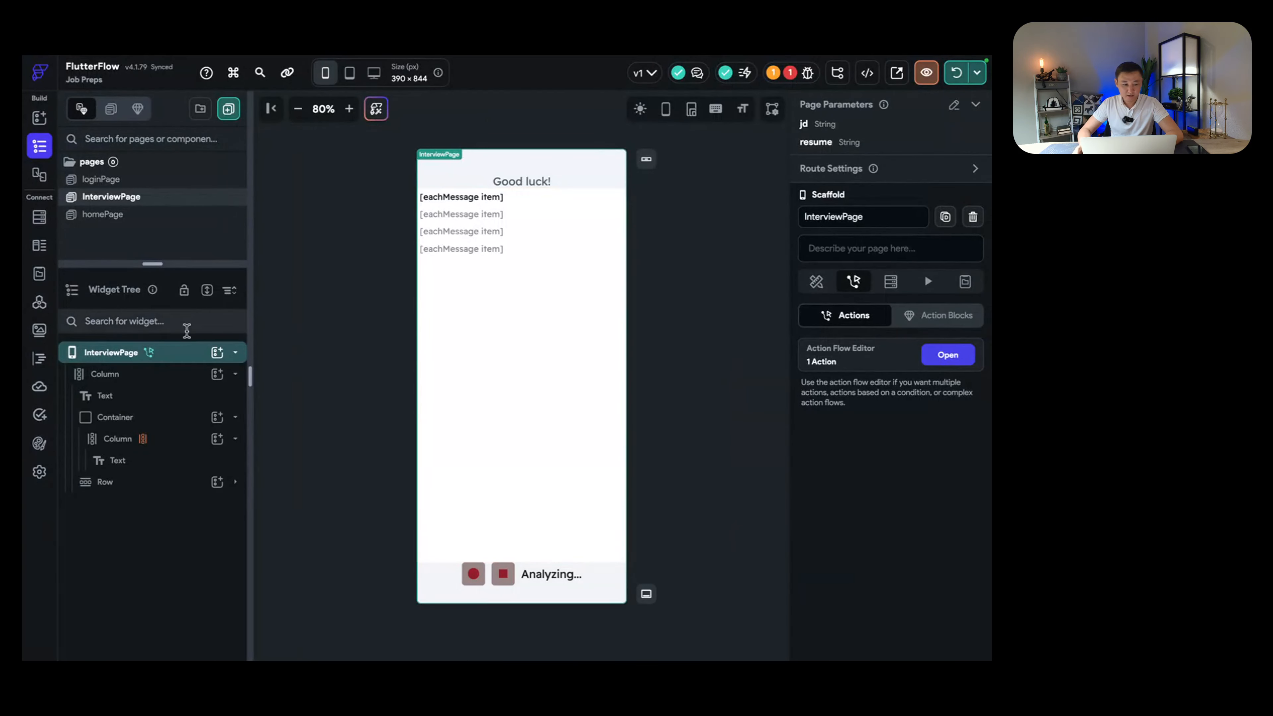
Step: Create a nullable String page state variable named currentQuestion on InterviewPage
click(174, 355)
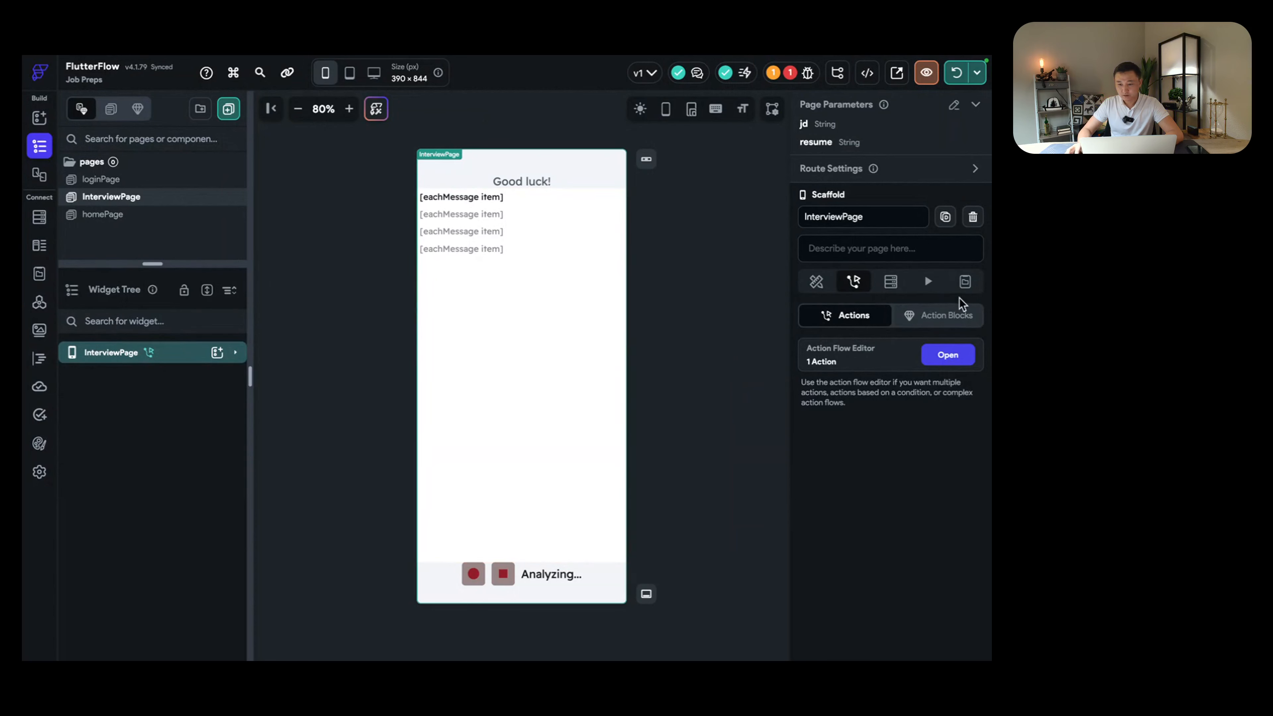
click(964, 282)
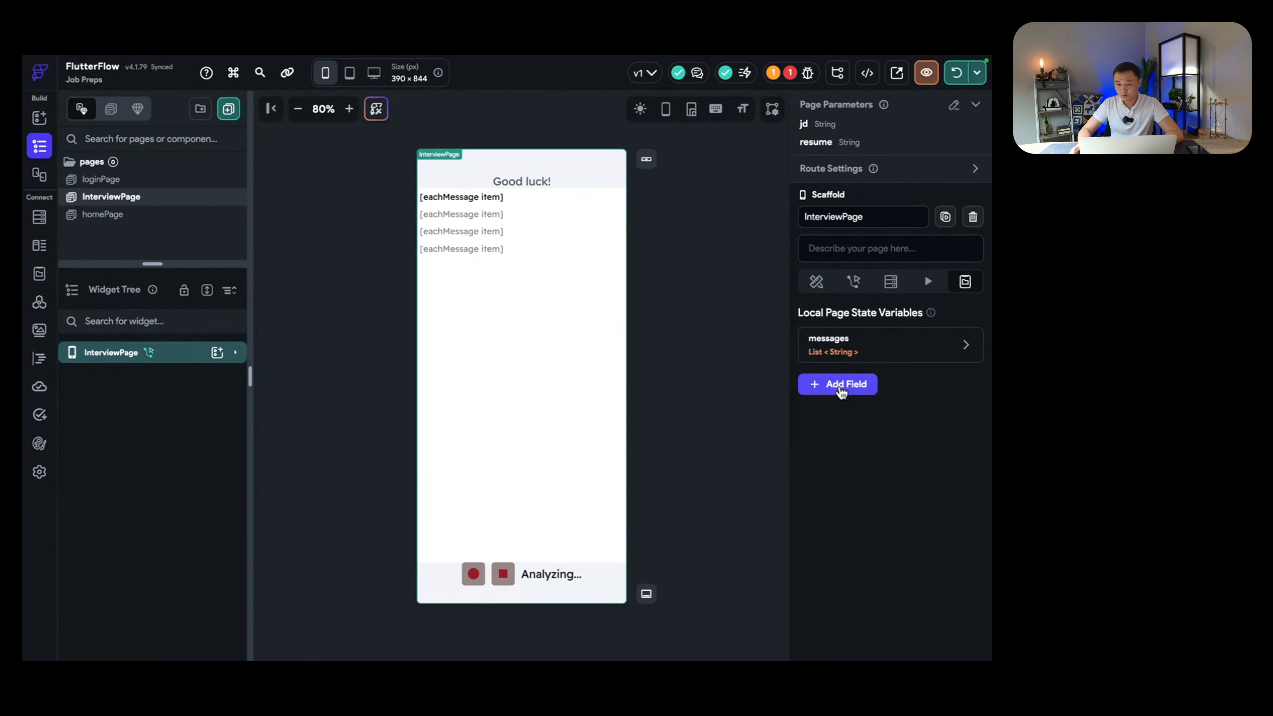
click(844, 385)
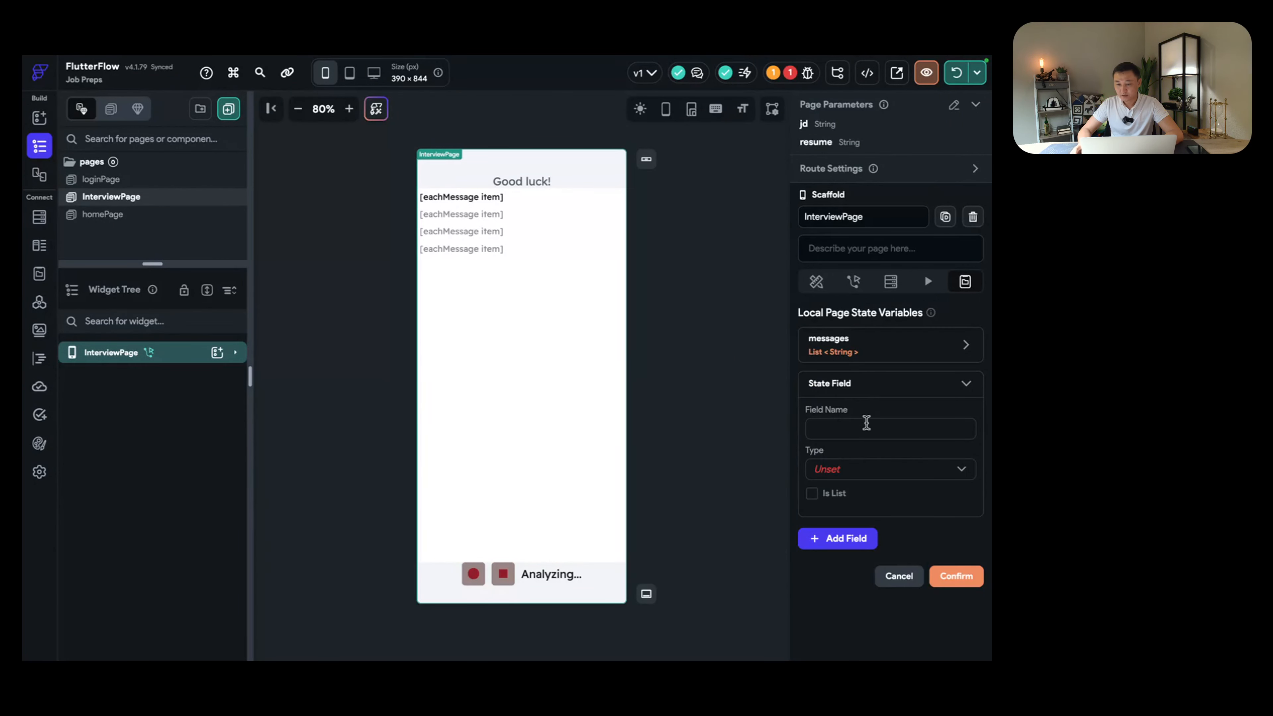
click(868, 429)
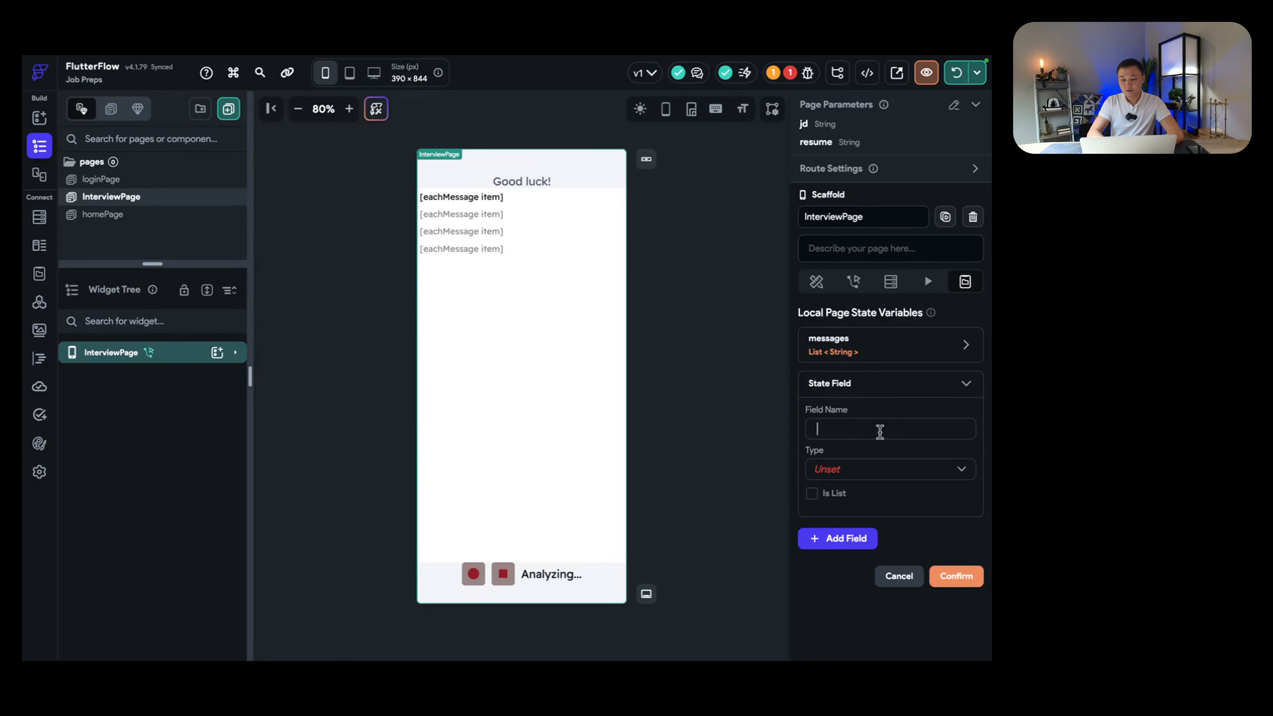
text(current)
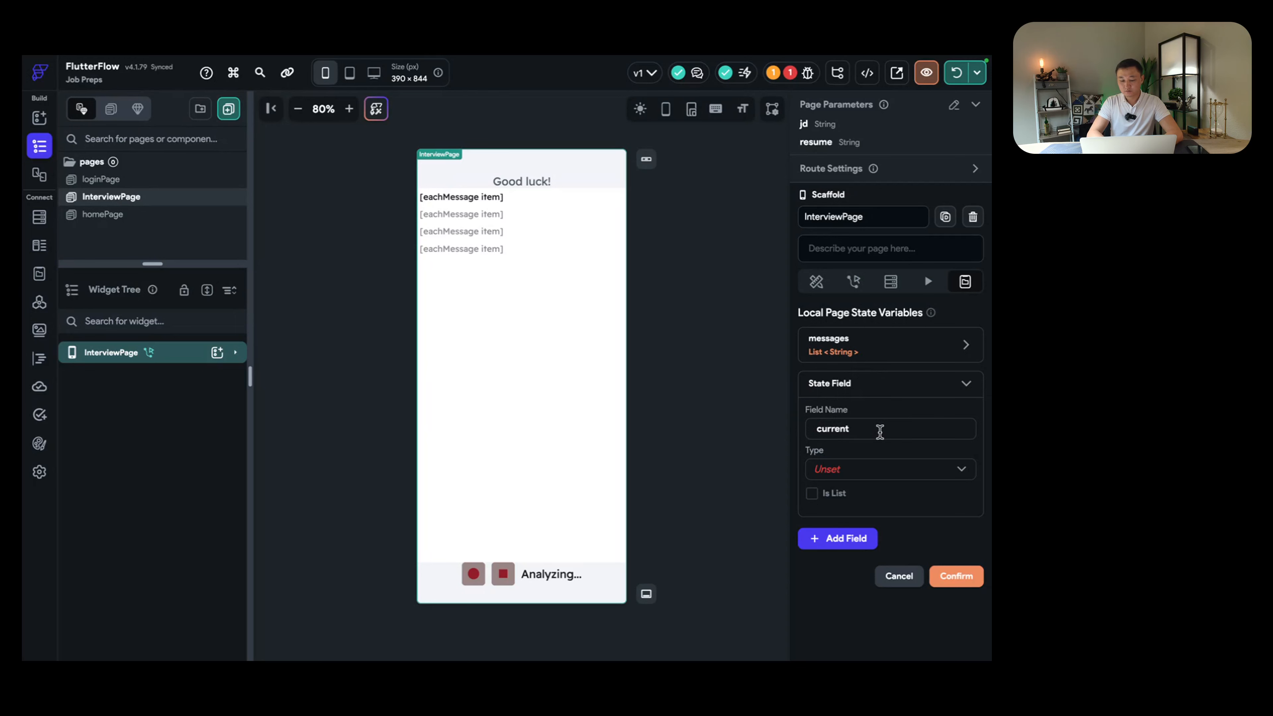
text(Question)
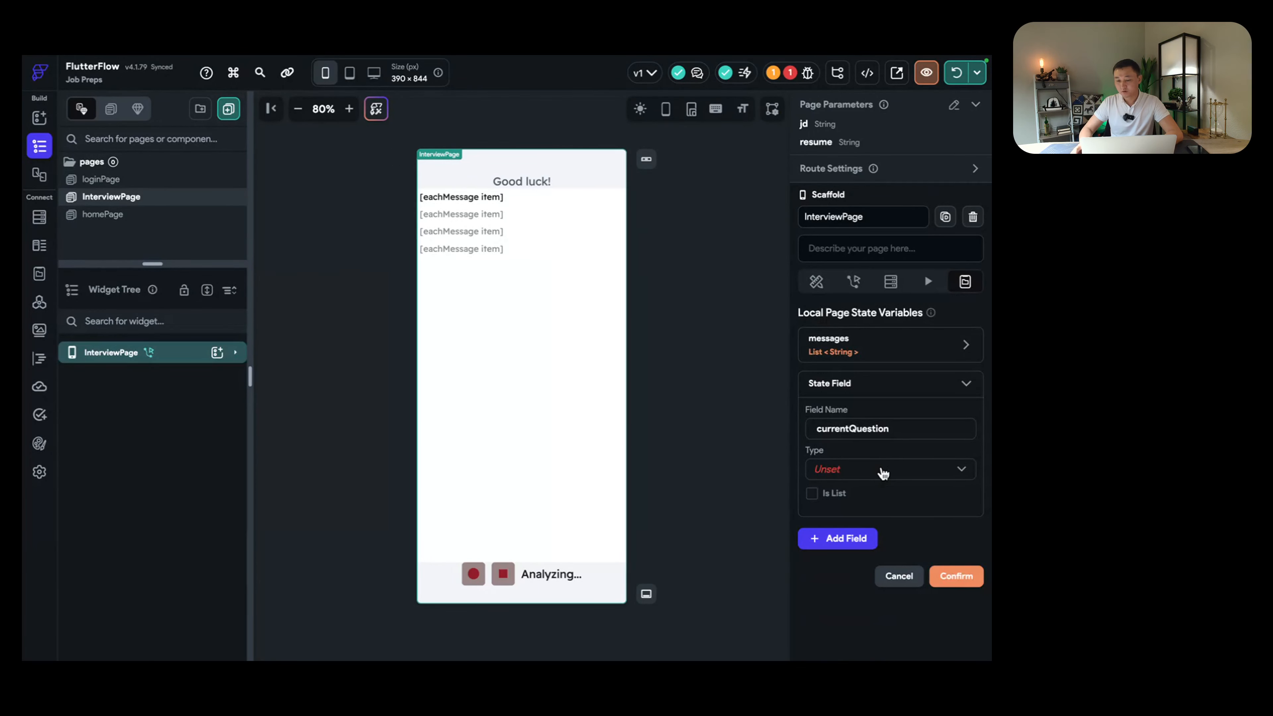
click(882, 473)
click(849, 174)
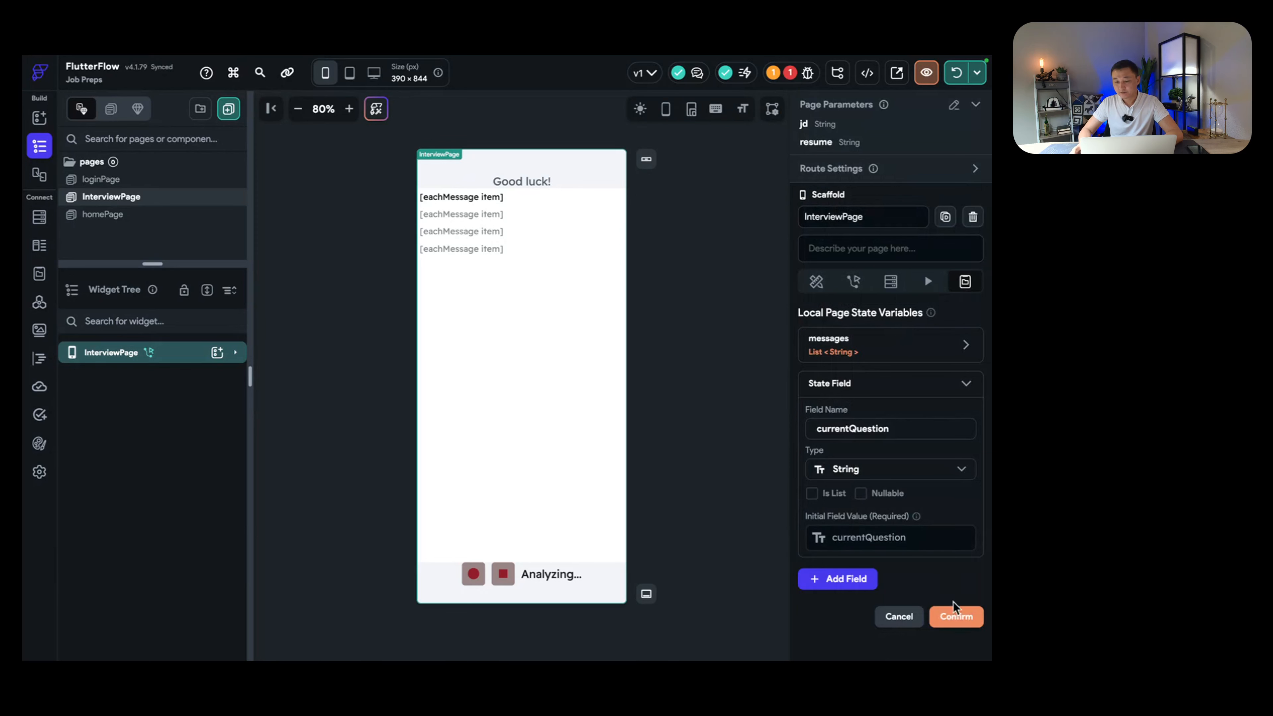
click(860, 493)
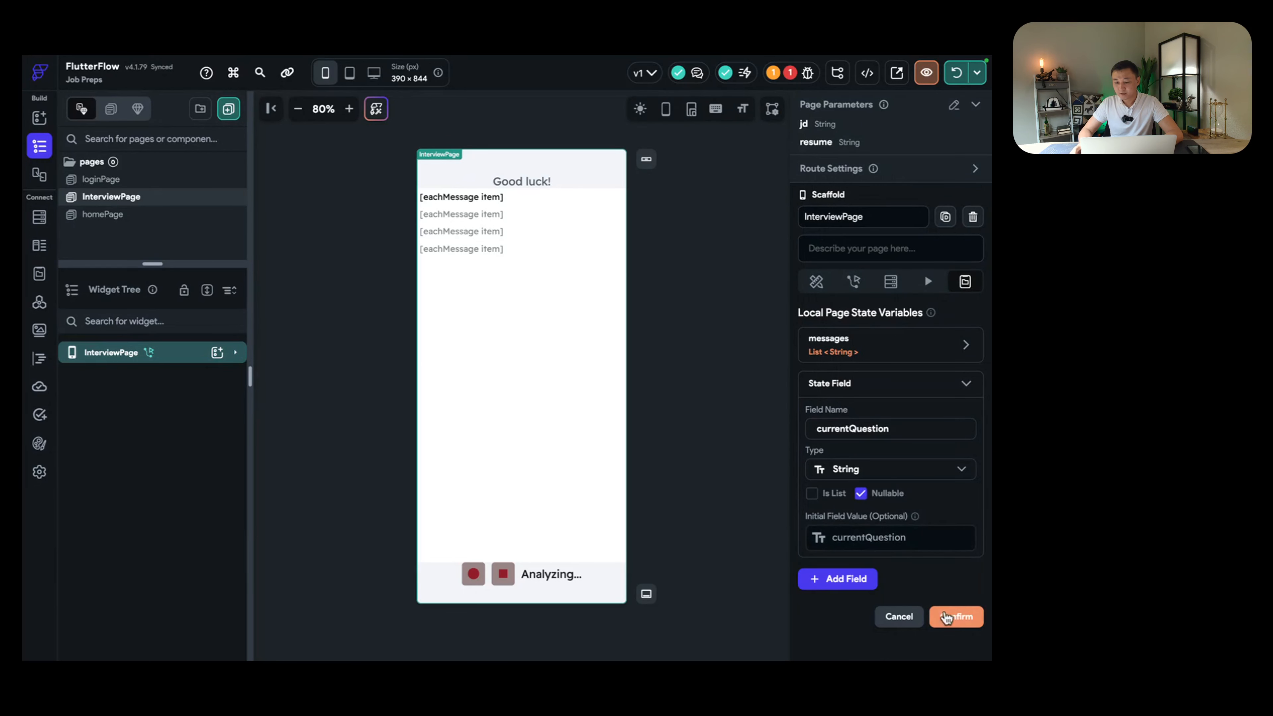
click(954, 618)
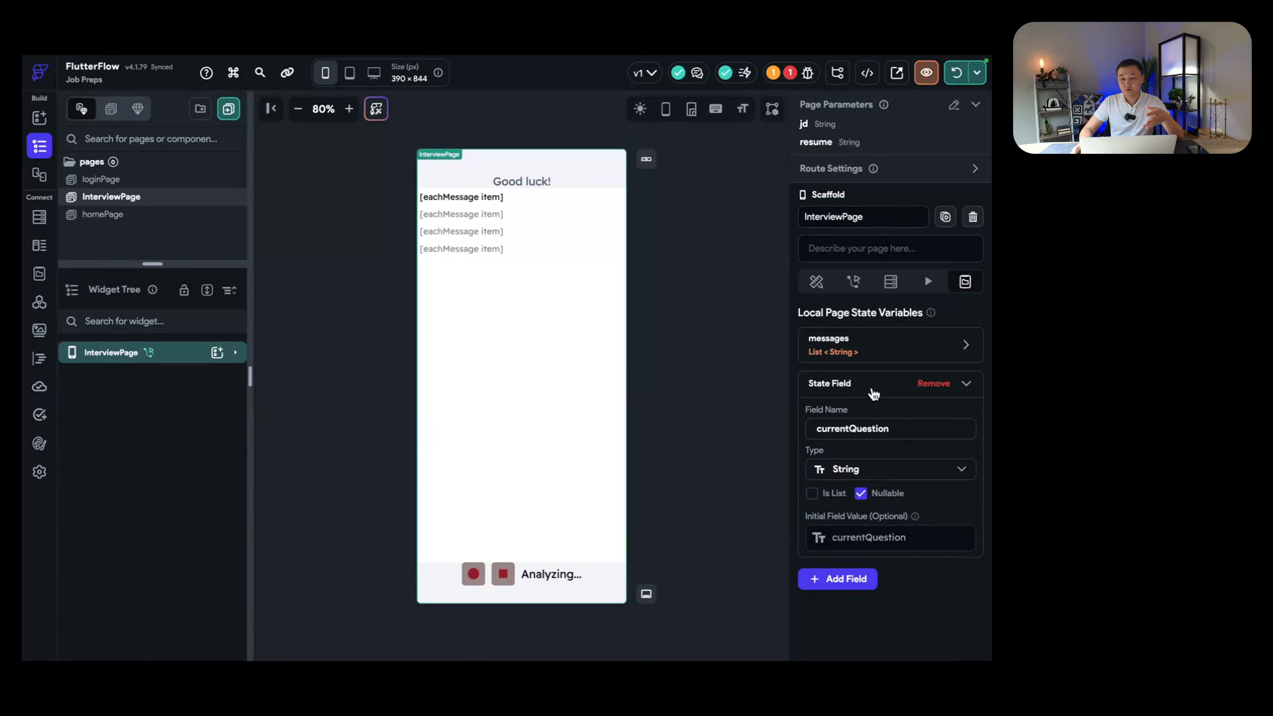
Step: Return to InterviewPage's actions and reopen the On Page Load action flow
click(871, 393)
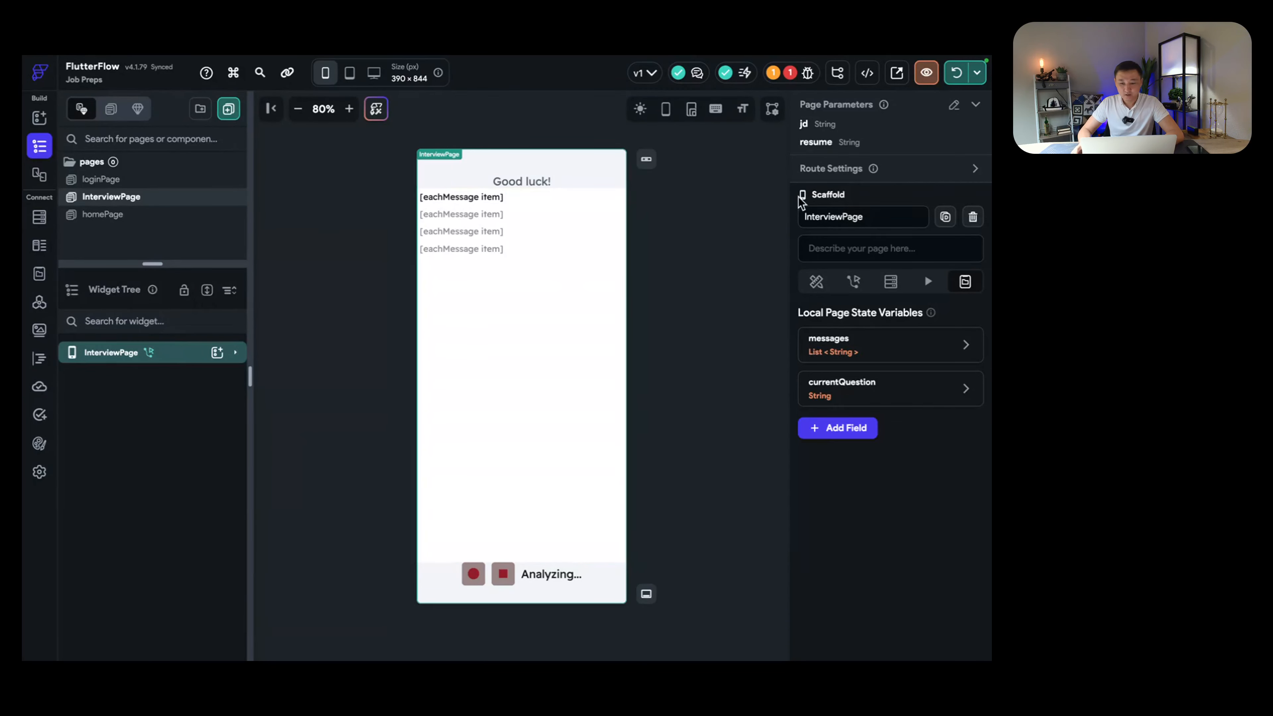
click(853, 282)
click(948, 355)
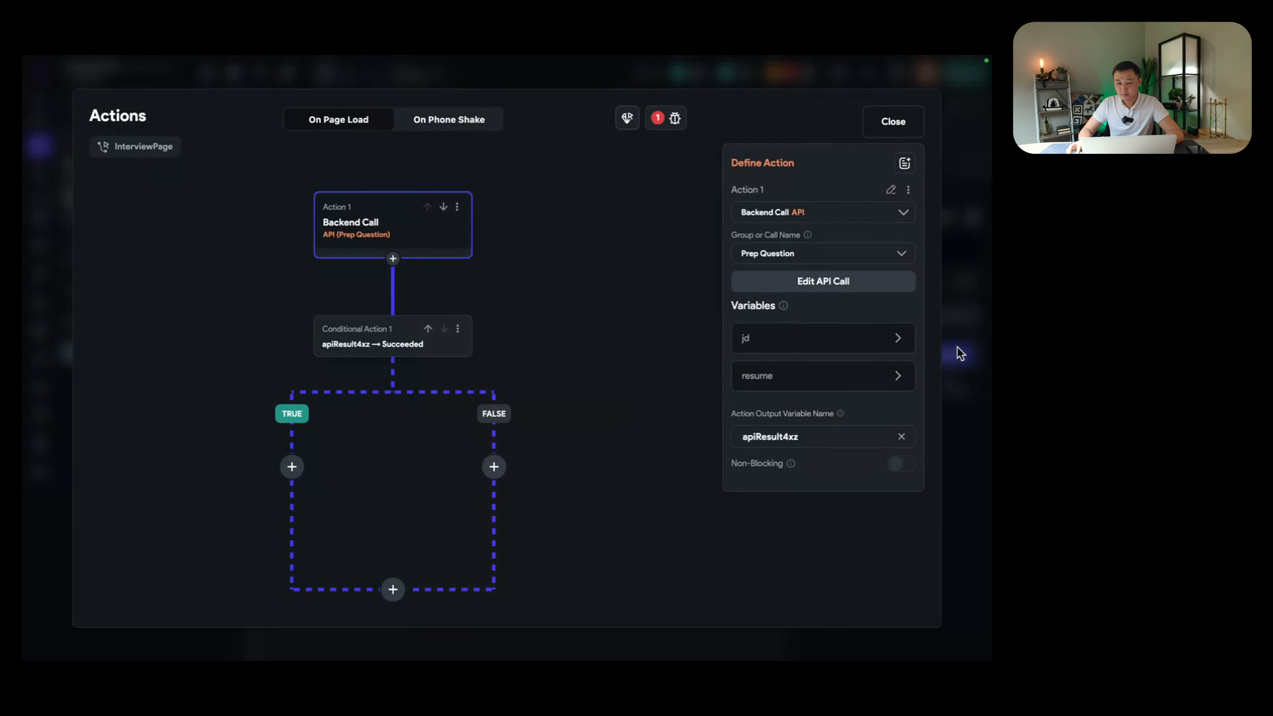
scroll(448, 430, down, 3)
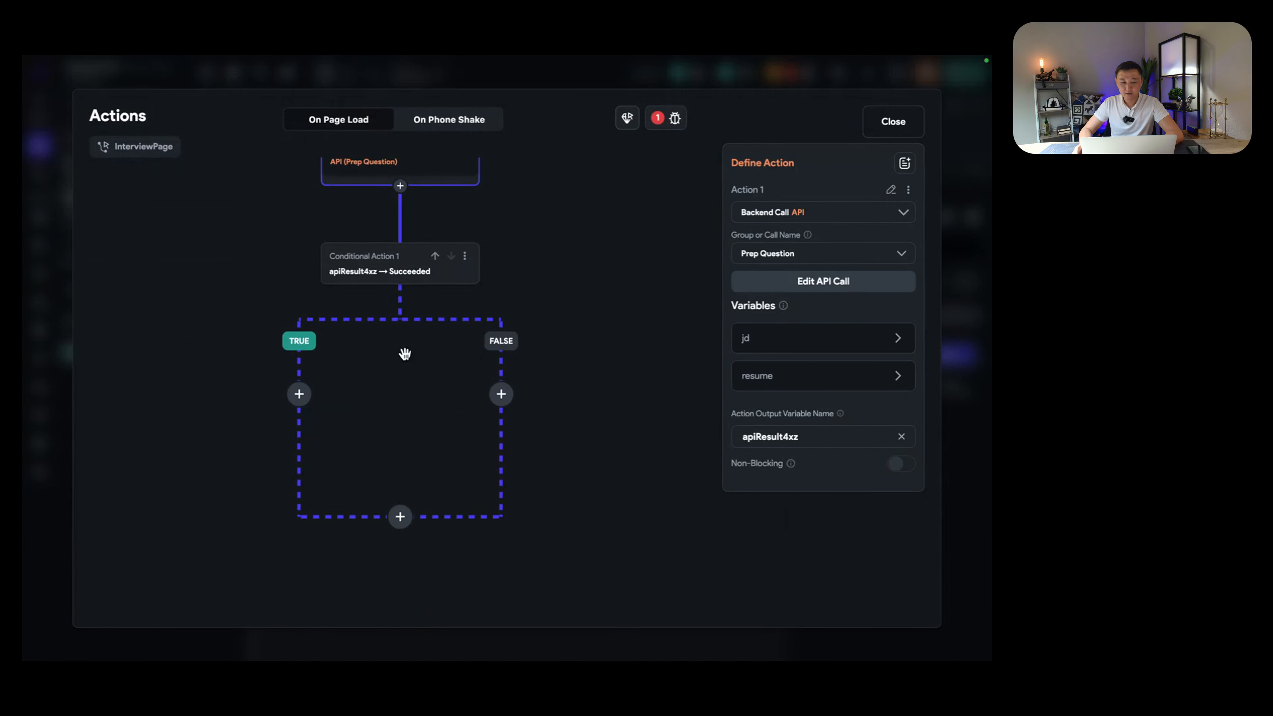
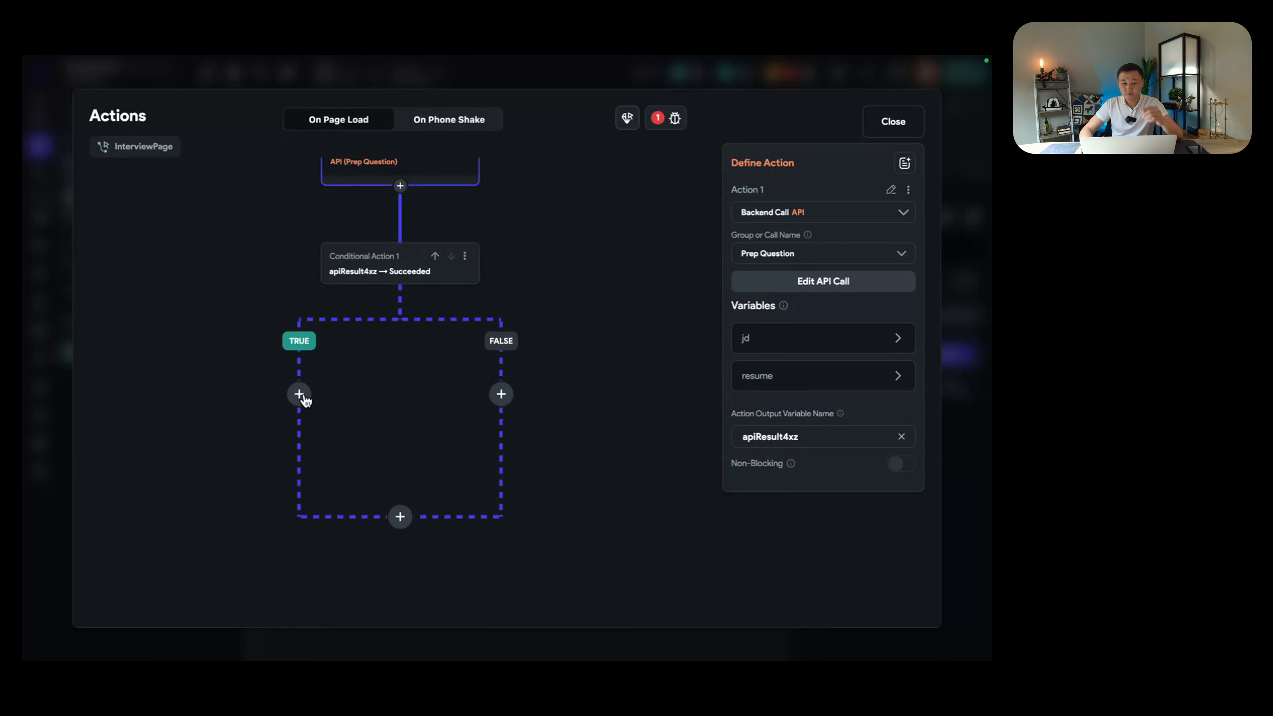
Step: Add an Update Page State action to the Prep Question call's succeeded branch
double_click(807, 439)
key(ctrl+c)
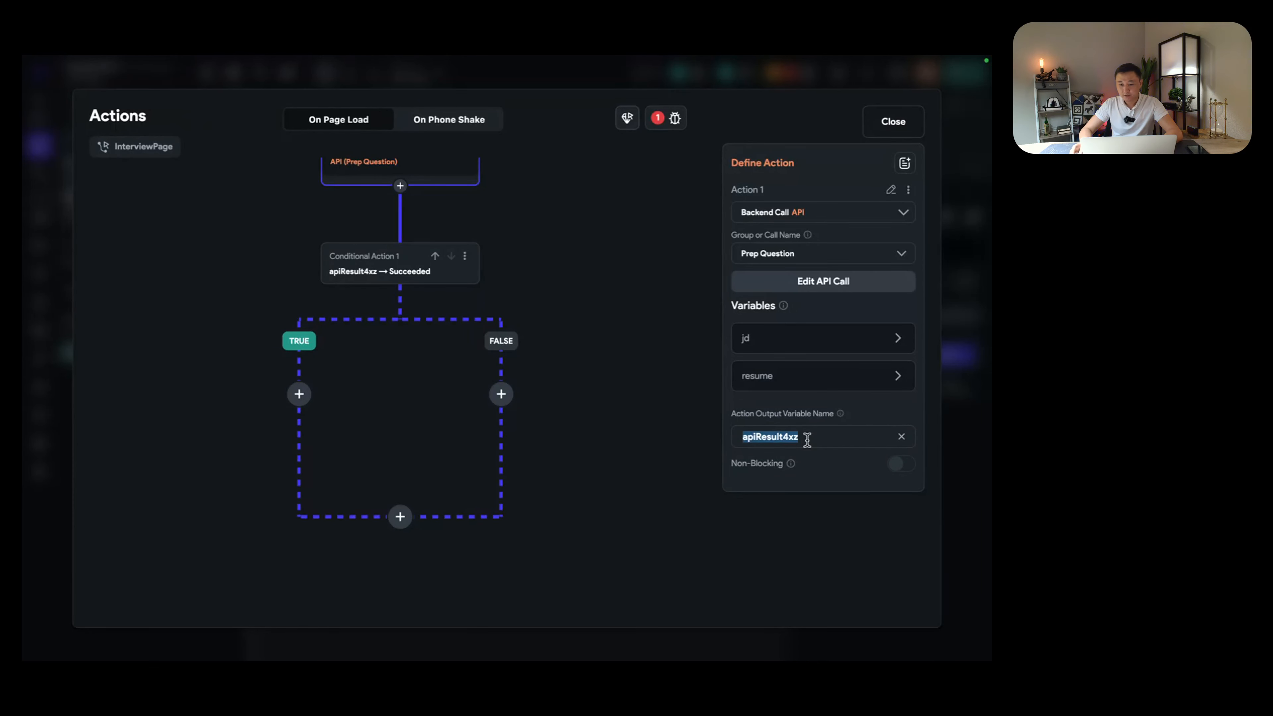
click(299, 395)
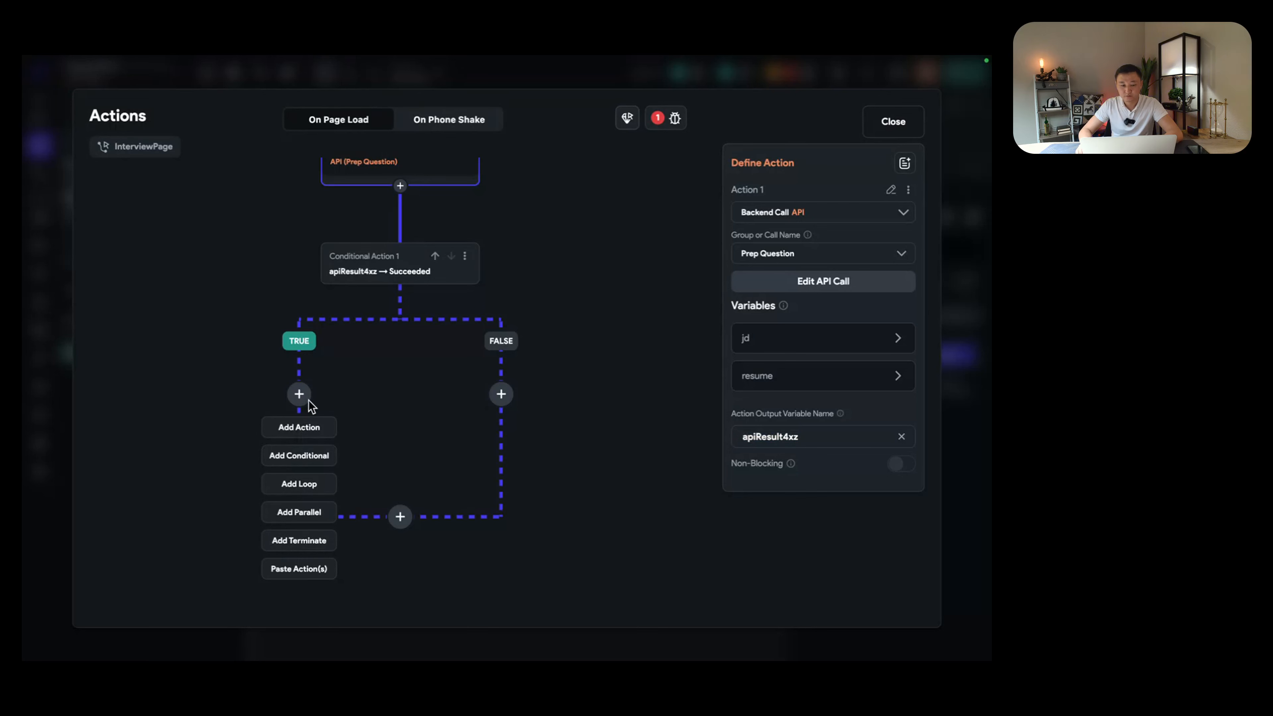
click(303, 427)
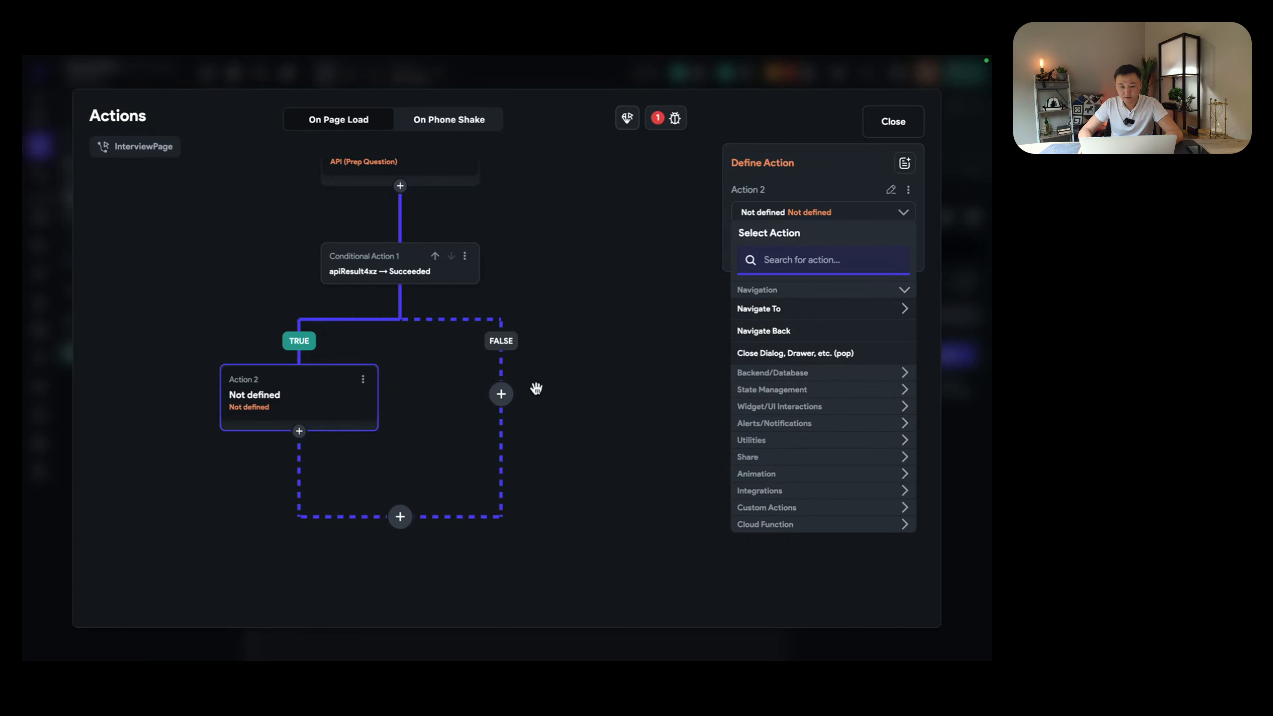
click(785, 391)
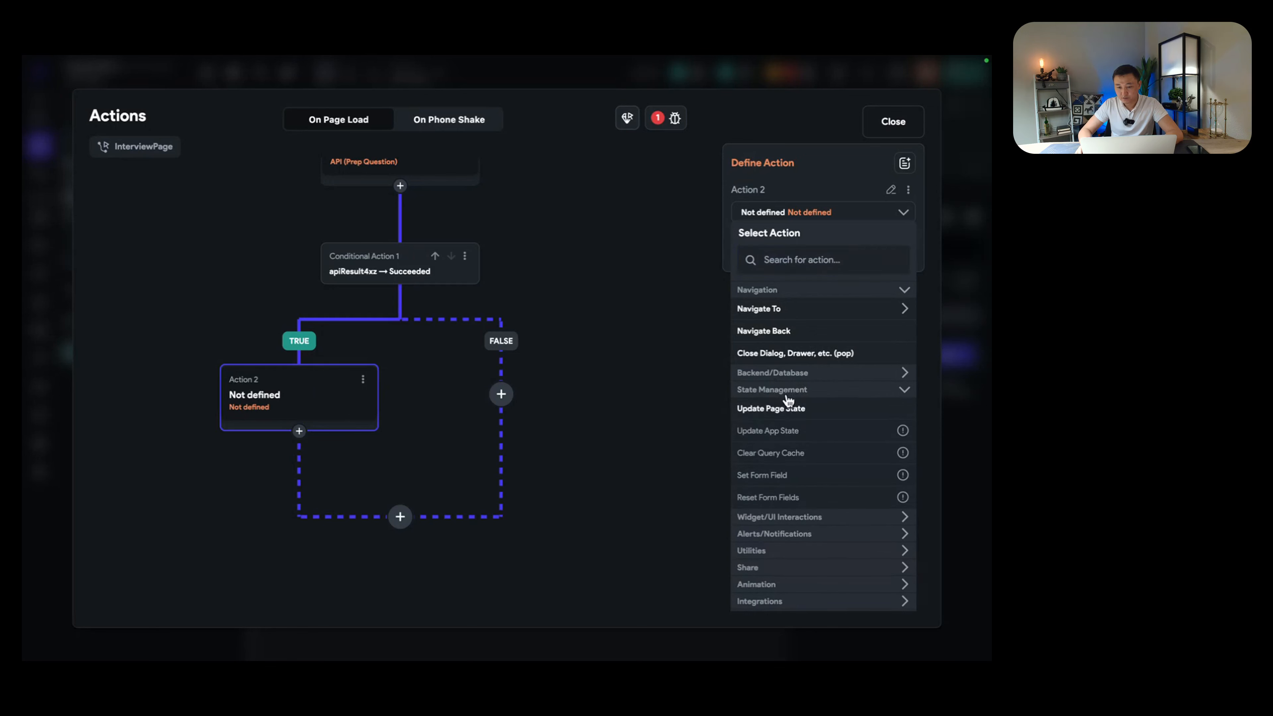
click(757, 410)
Step: Make the action add apiResult4xz's Raw Body Text to the messages list
click(807, 275)
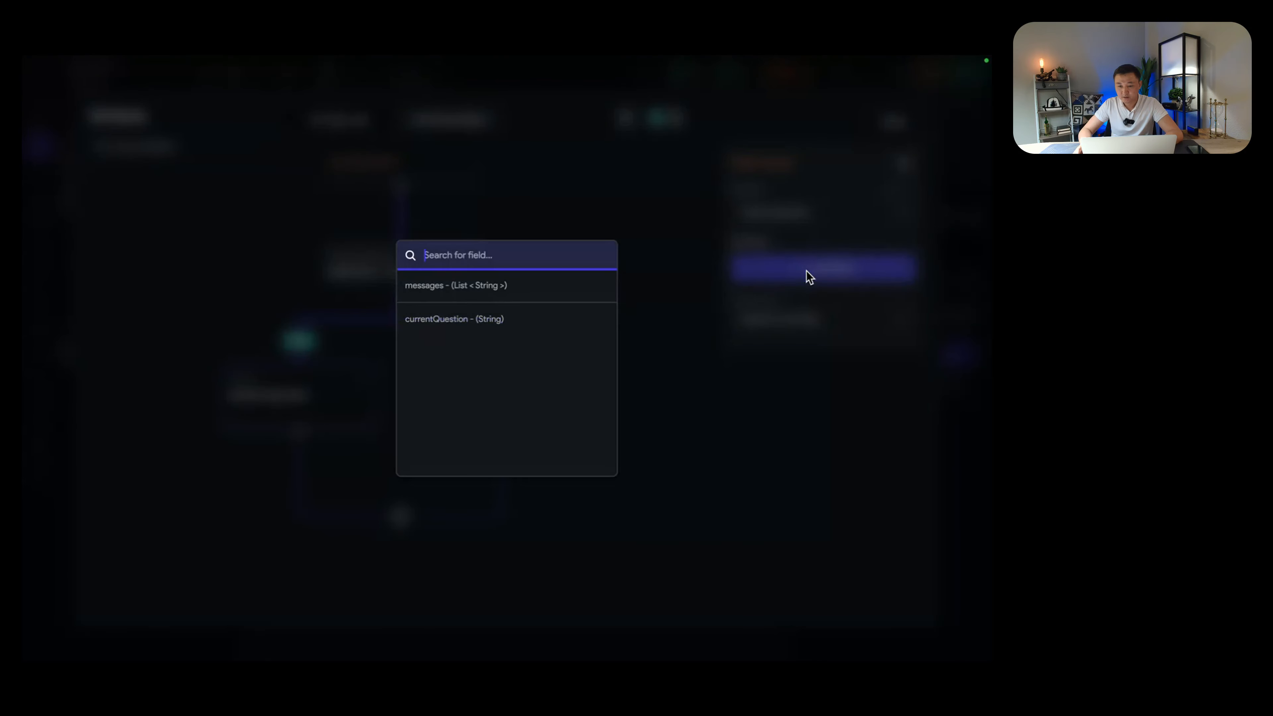
click(425, 289)
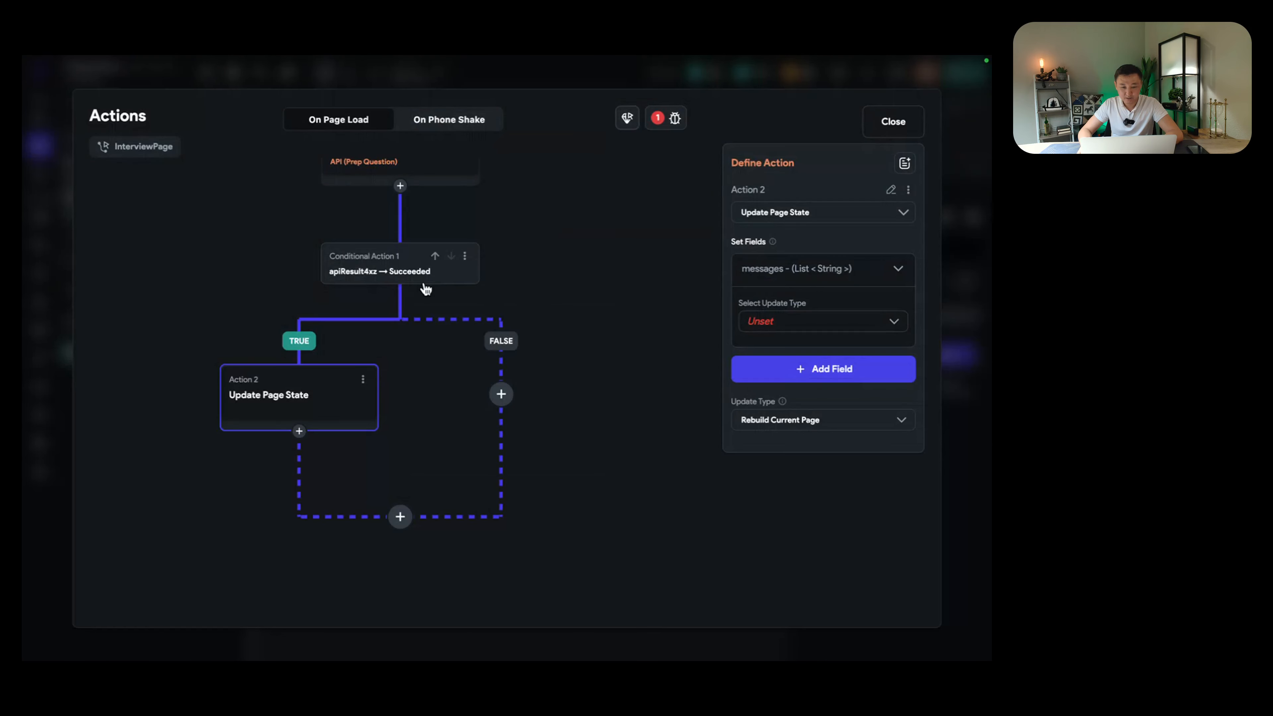
click(796, 323)
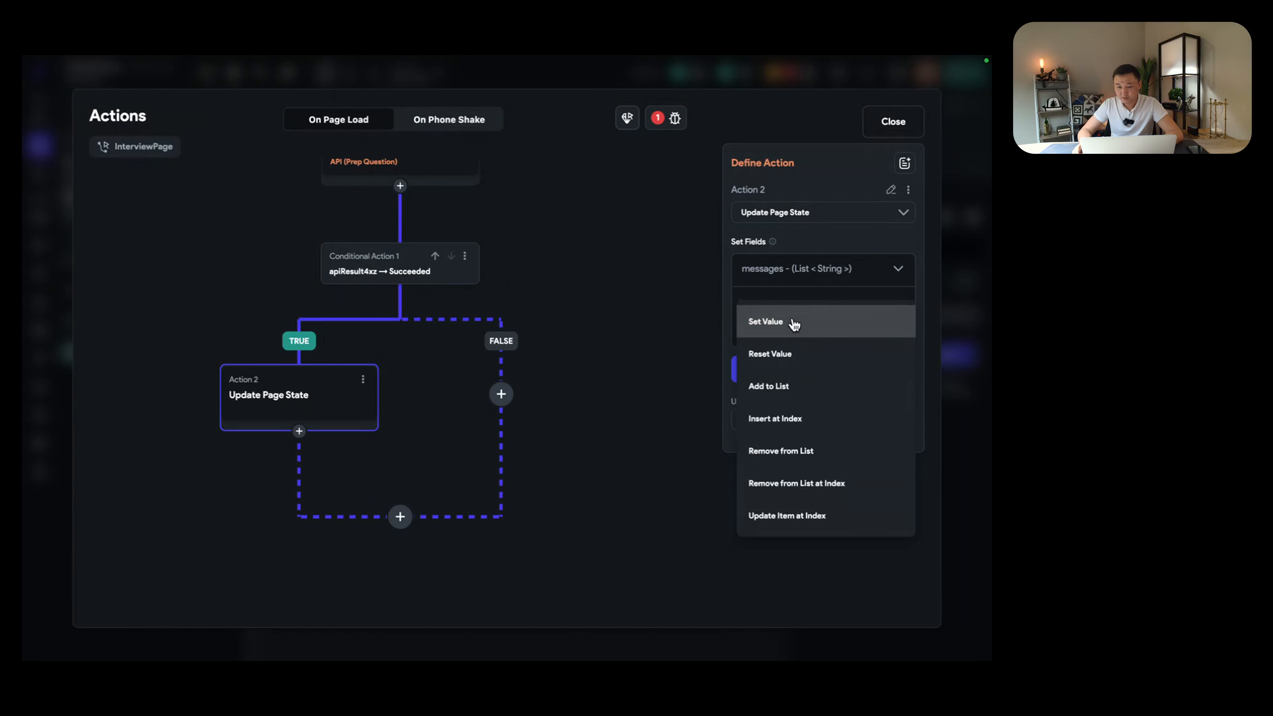
click(796, 387)
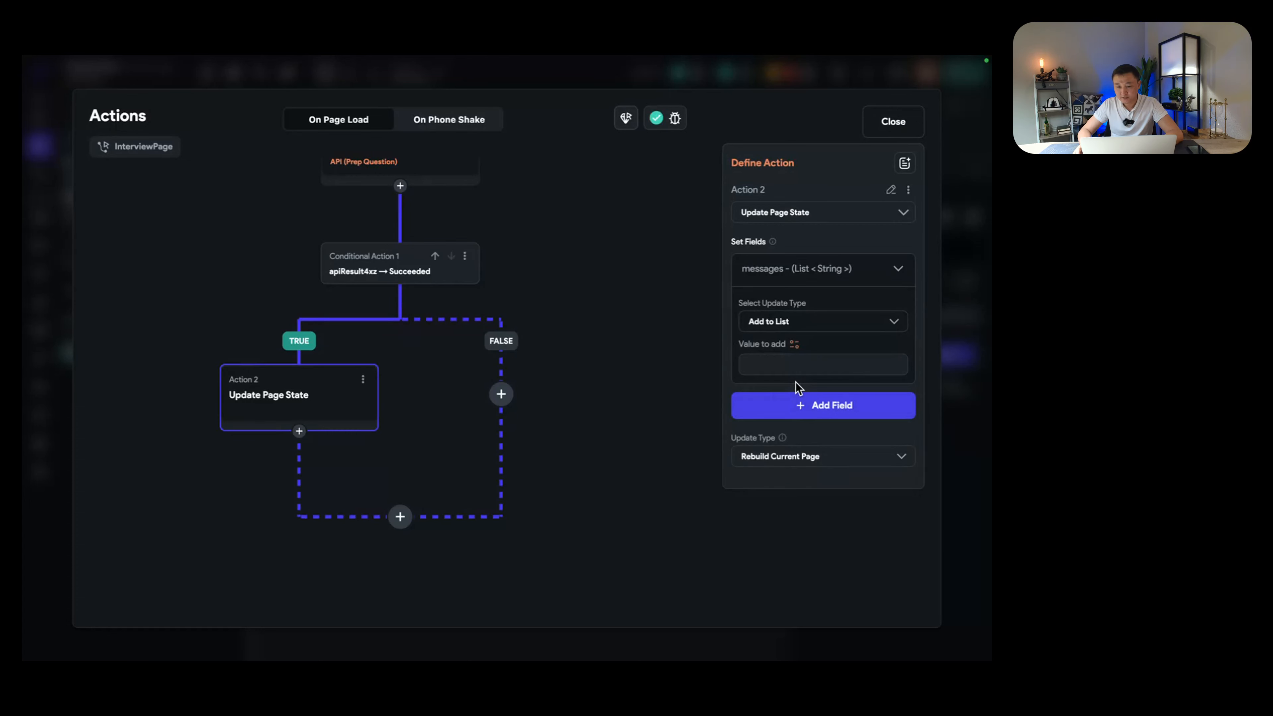
click(796, 345)
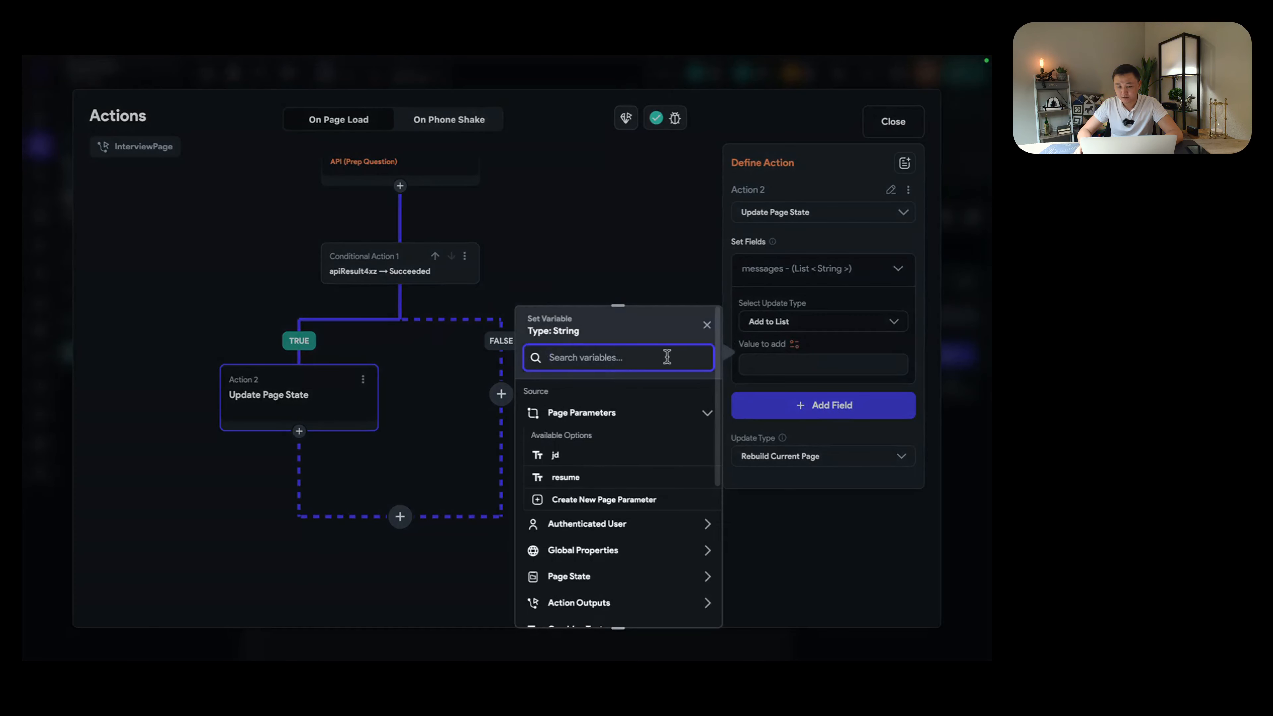
key(ctrl+v)
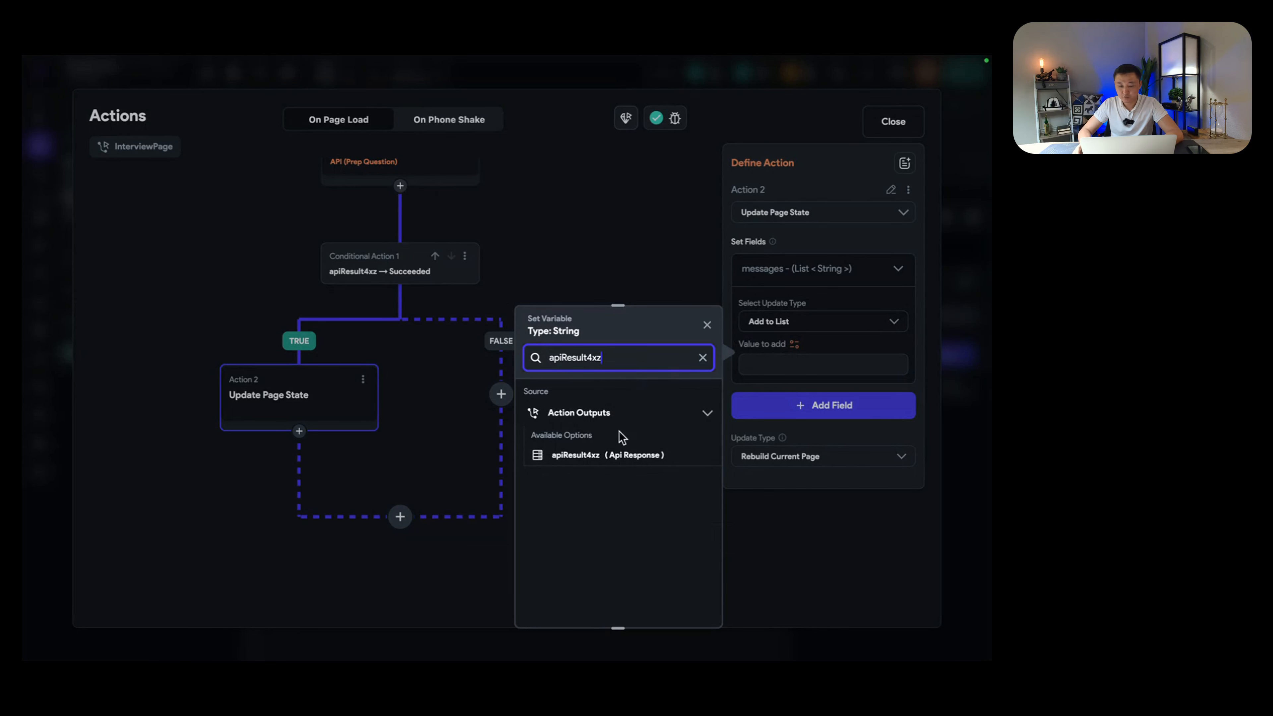
click(589, 456)
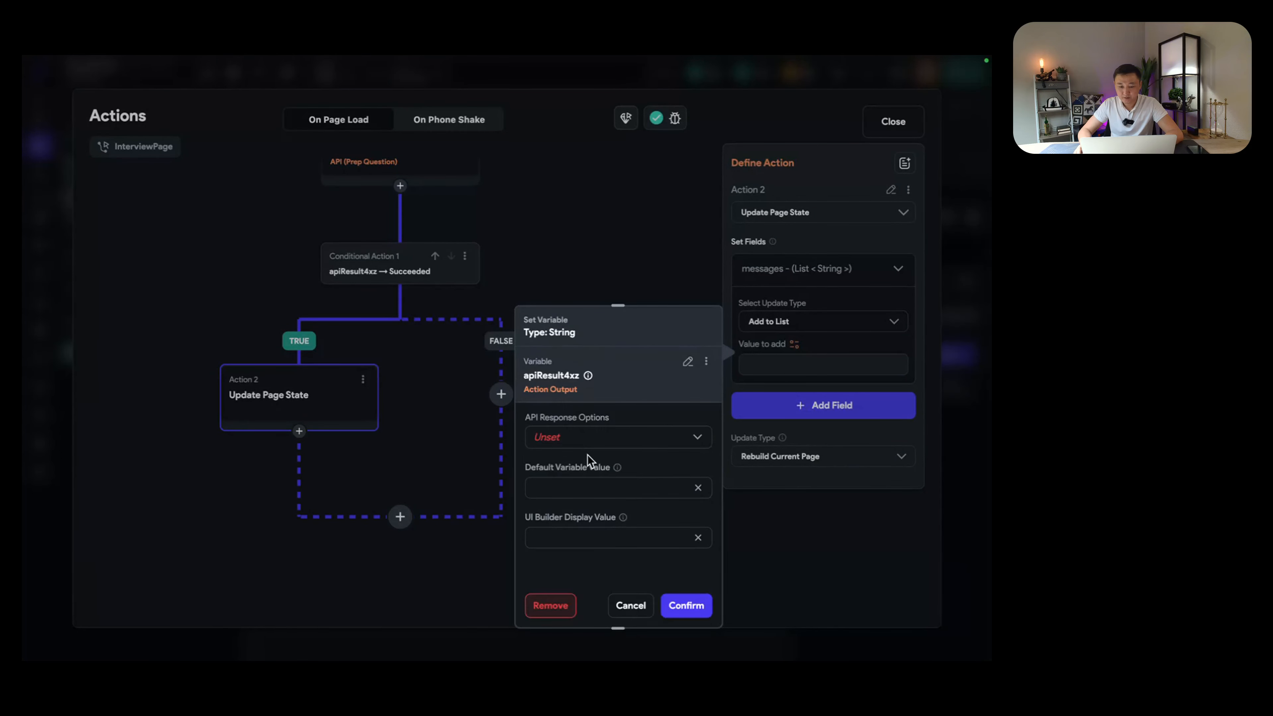
click(596, 437)
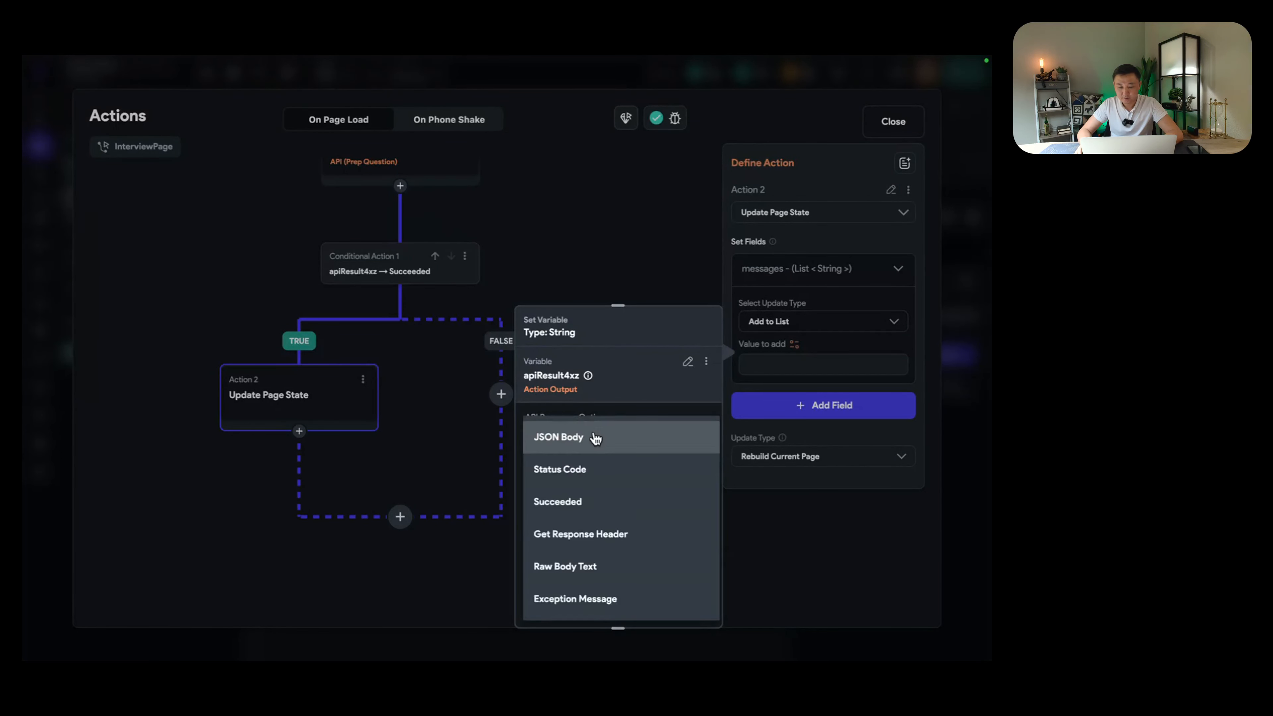
click(617, 566)
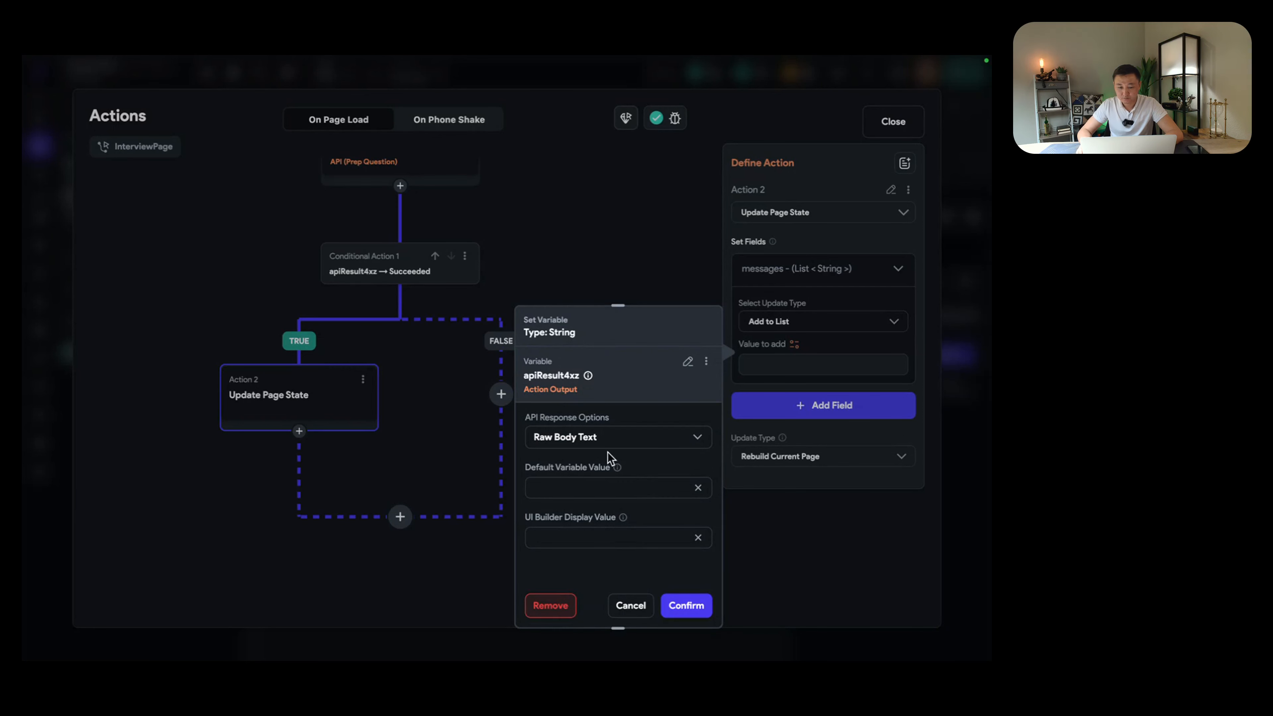
click(686, 605)
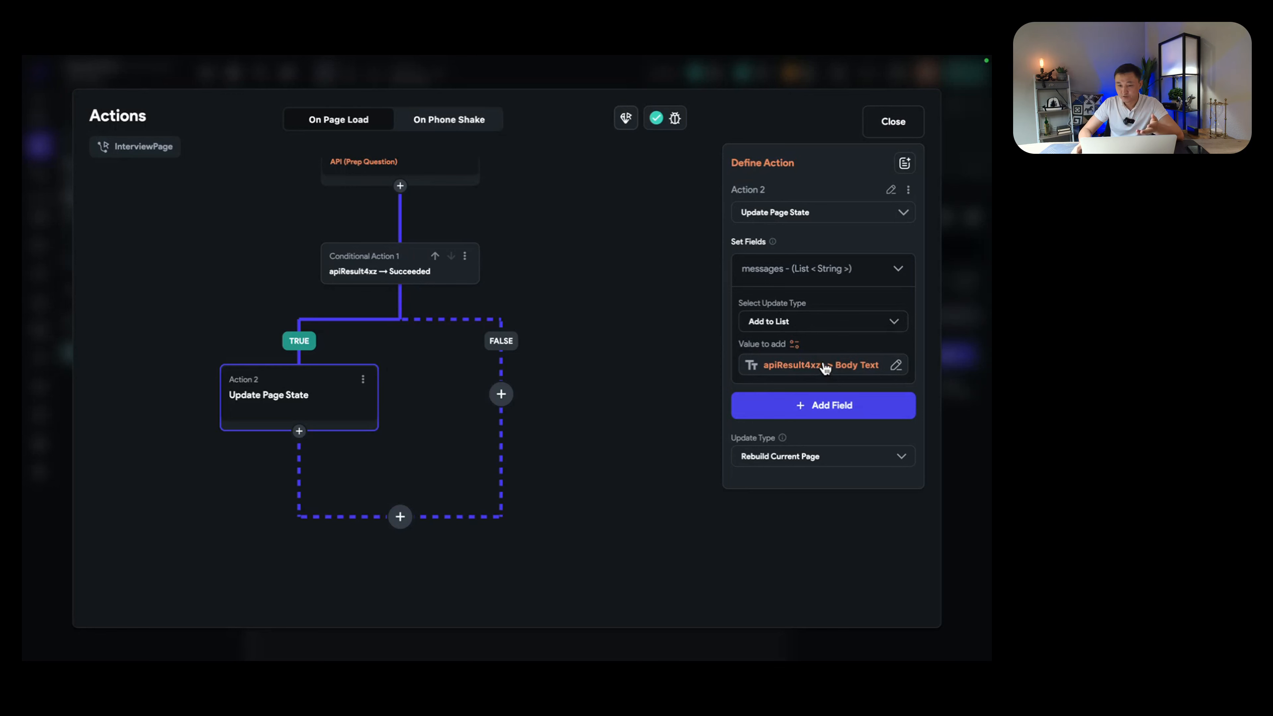
Step: Also set currentQuestion to apiResult4xz's Raw Body Text, then close the action flow editor
click(838, 409)
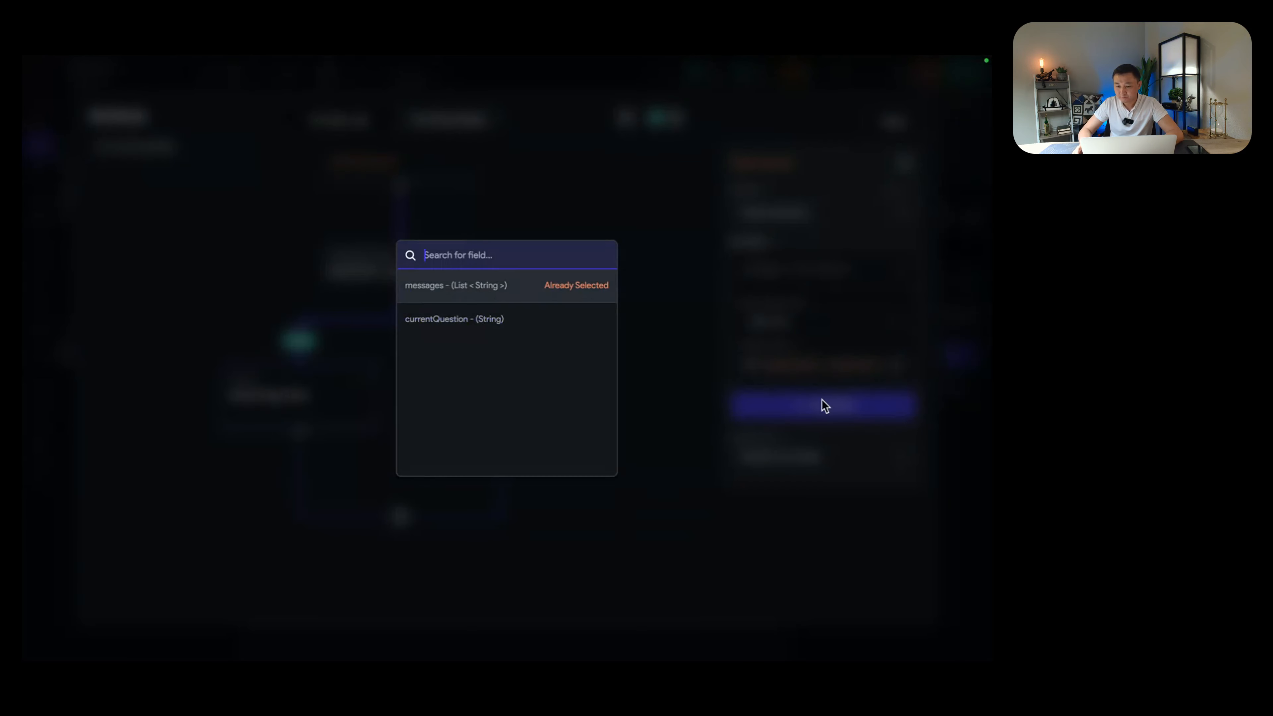
click(451, 320)
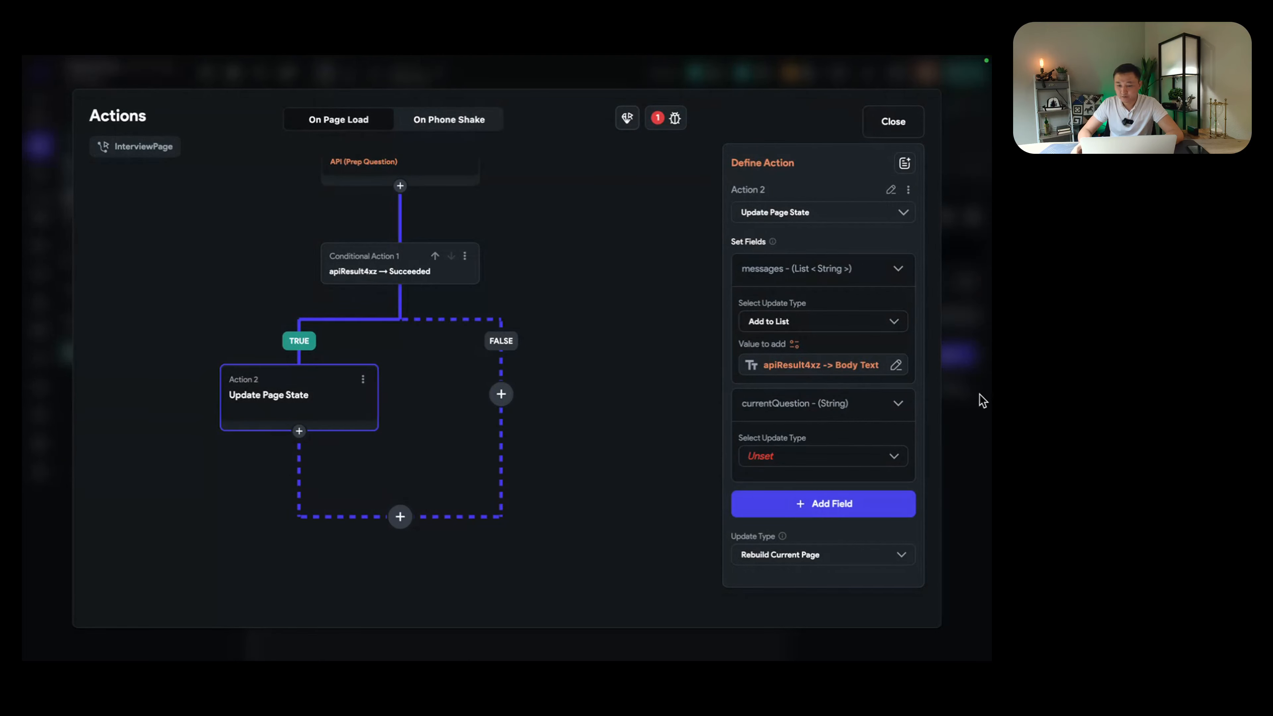
click(836, 454)
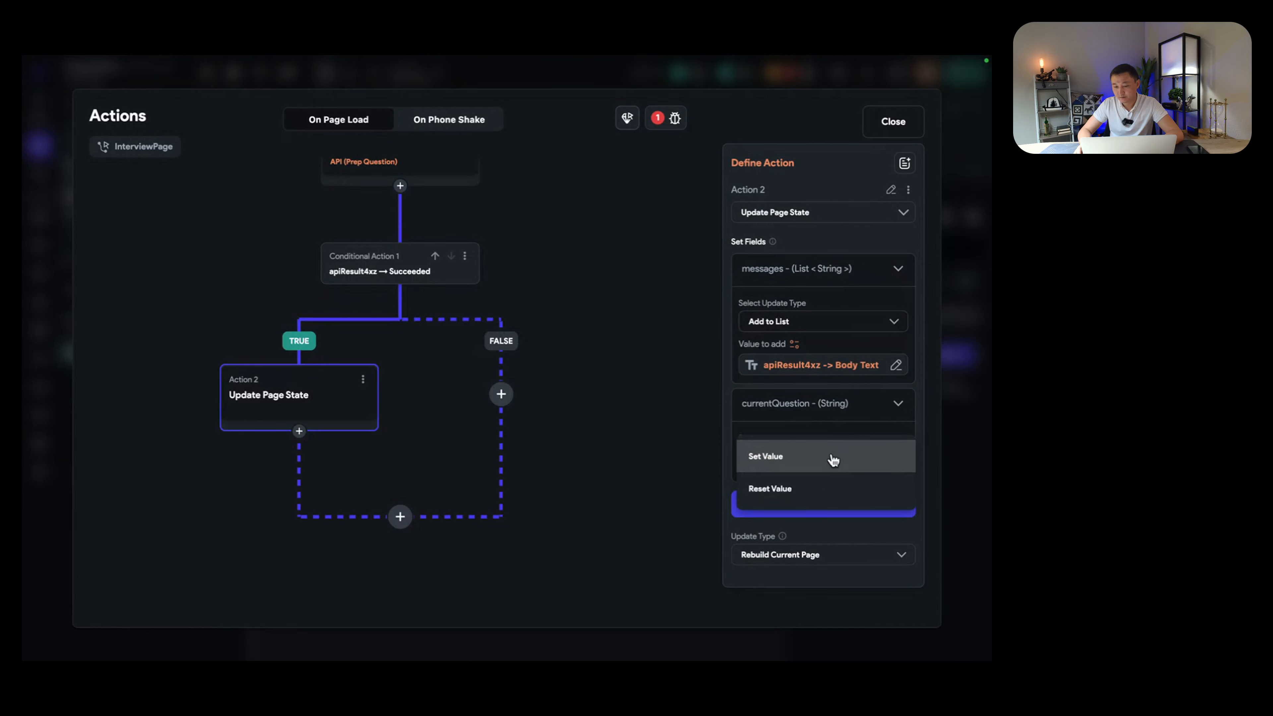
click(824, 462)
scroll(832, 462, down, 1)
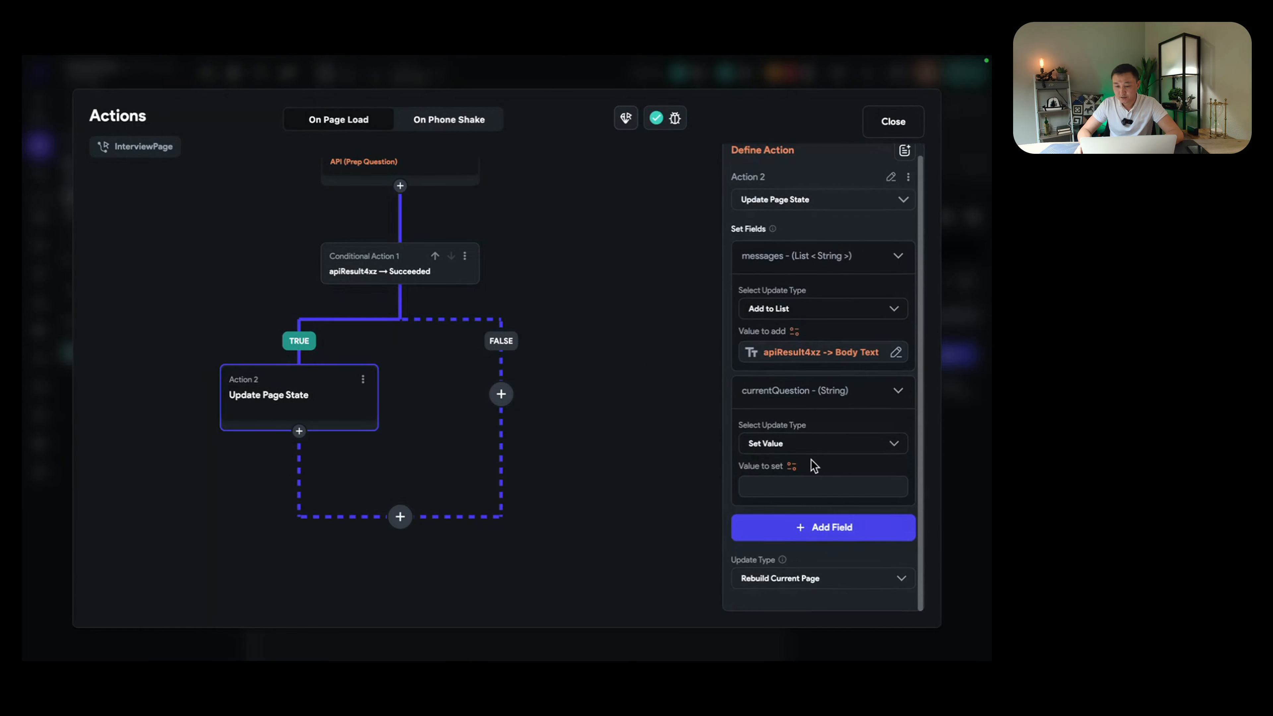
click(793, 467)
key(super+v)
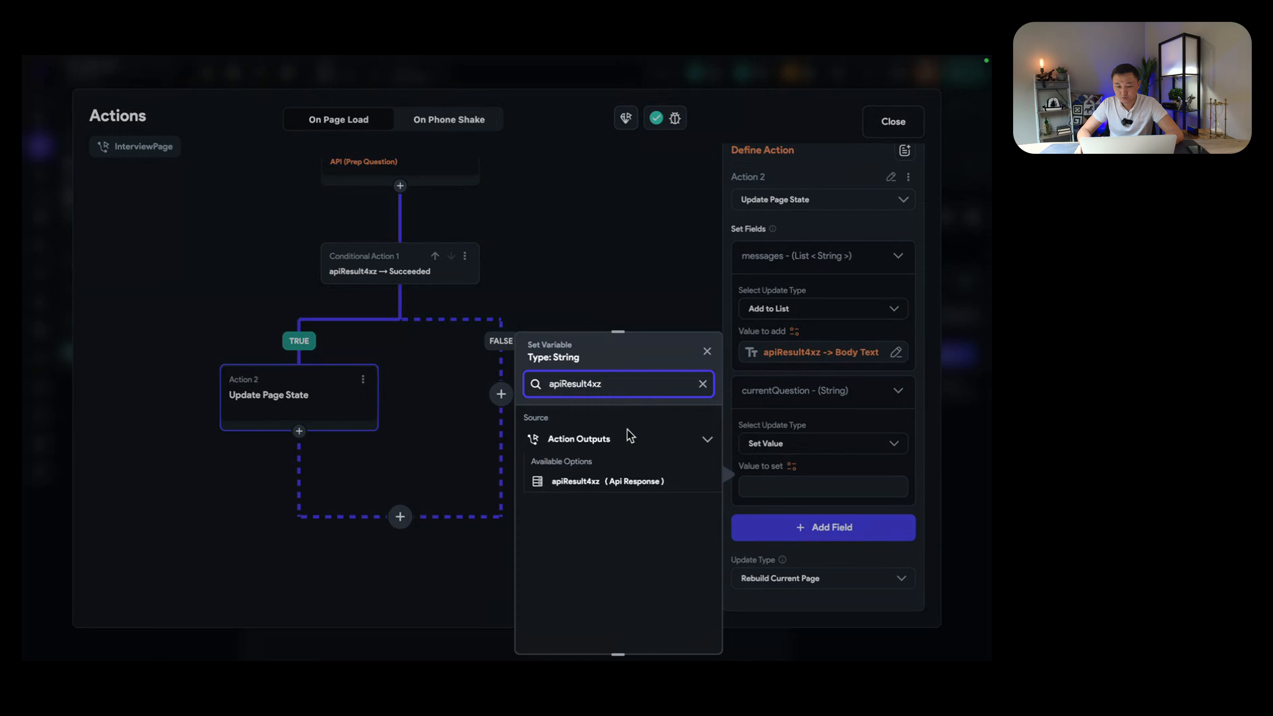
click(604, 485)
click(611, 466)
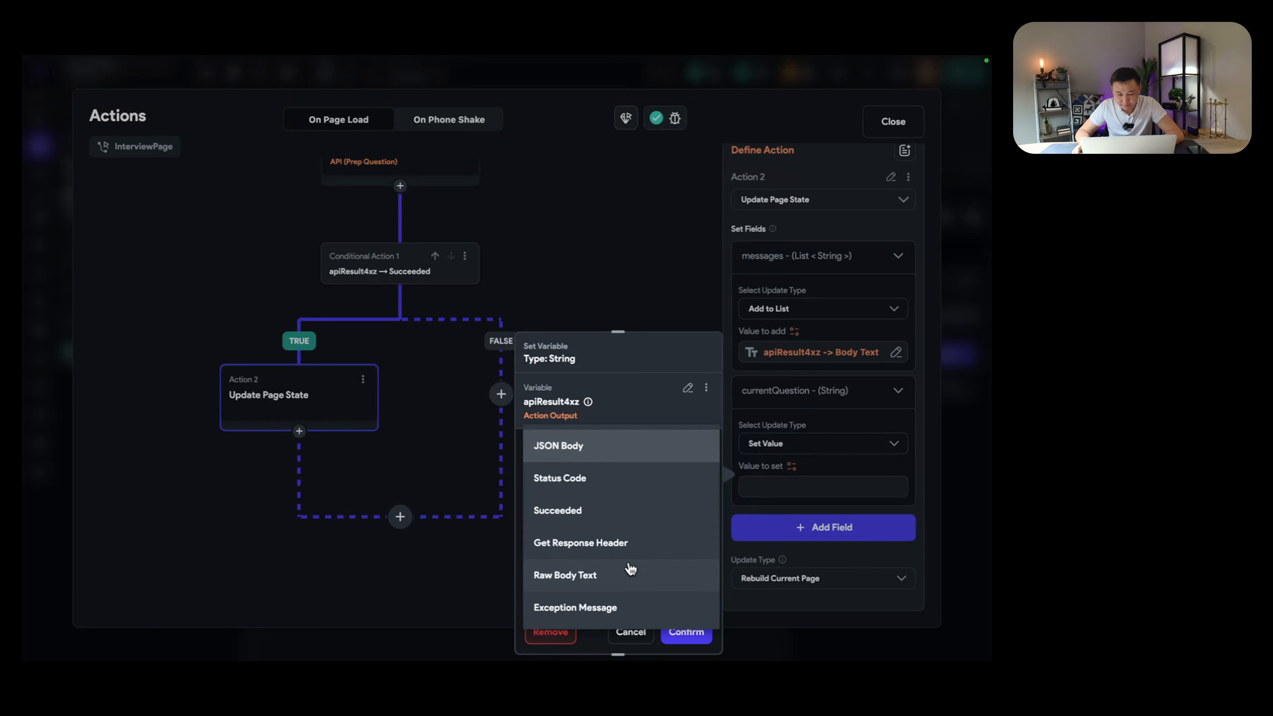
click(630, 571)
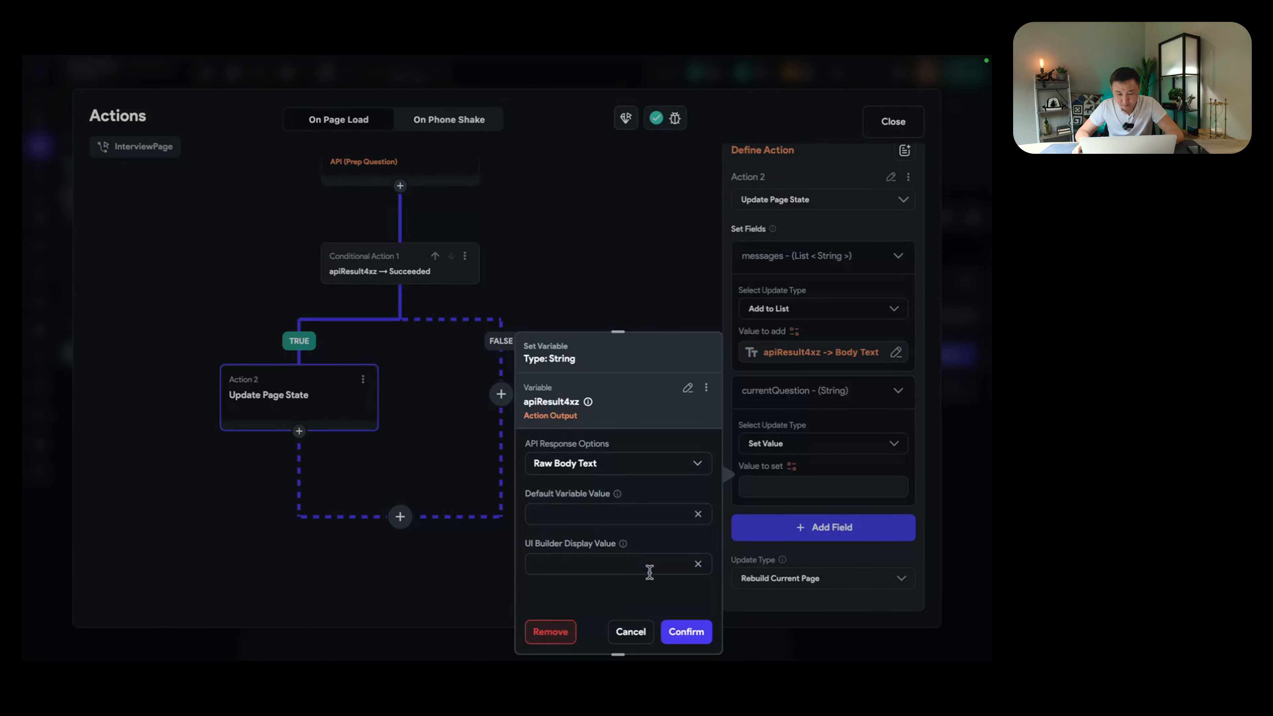
click(688, 631)
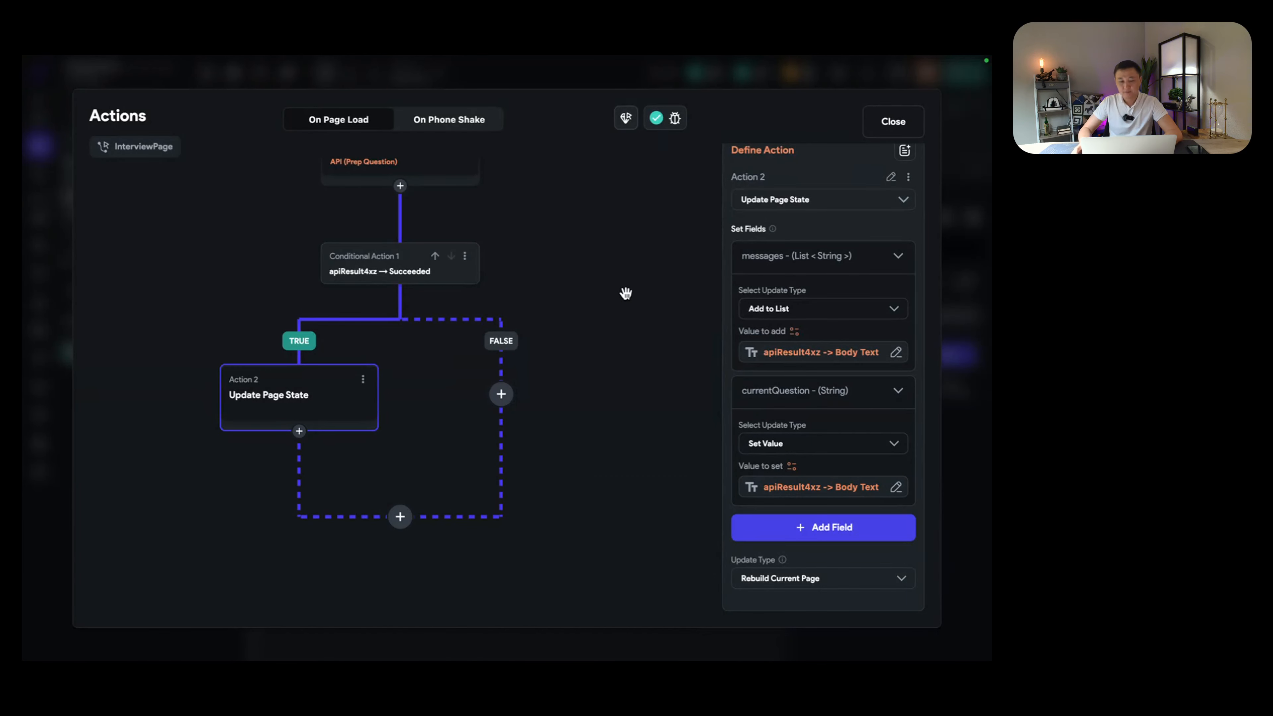
click(891, 121)
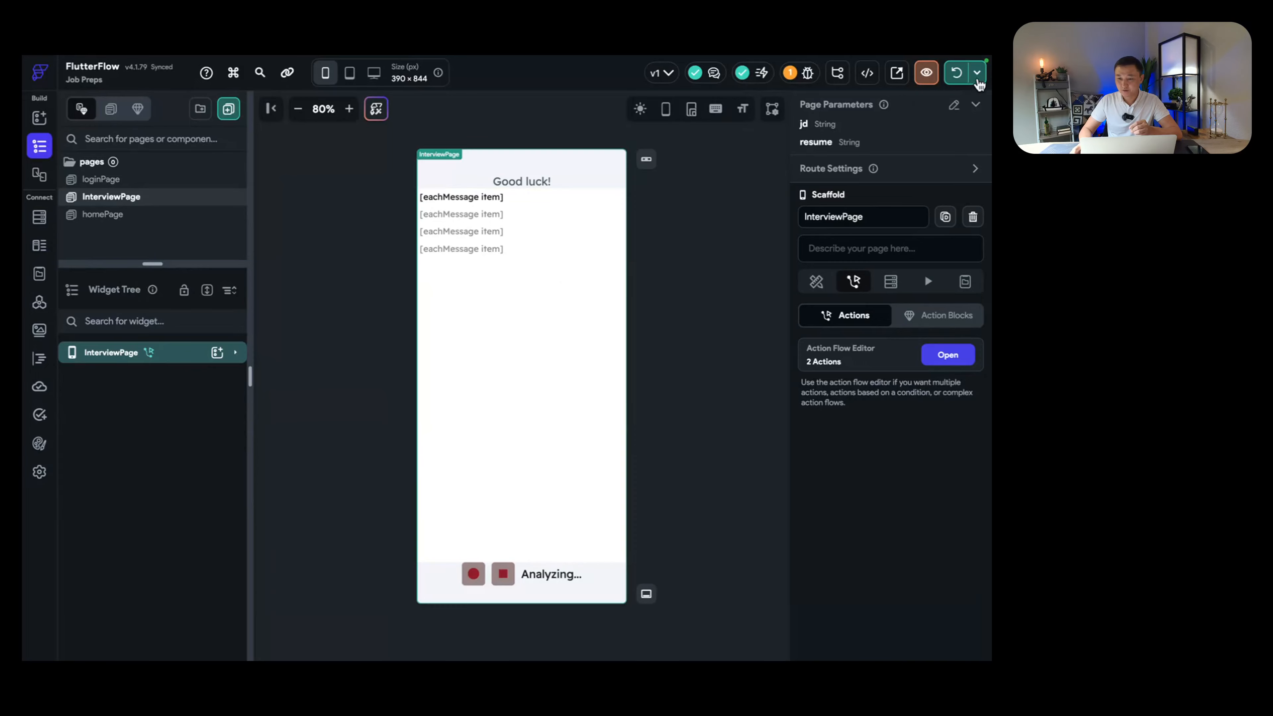
Step: Restart the iPhone 15 Pro local run and check the simulator for the result
click(977, 73)
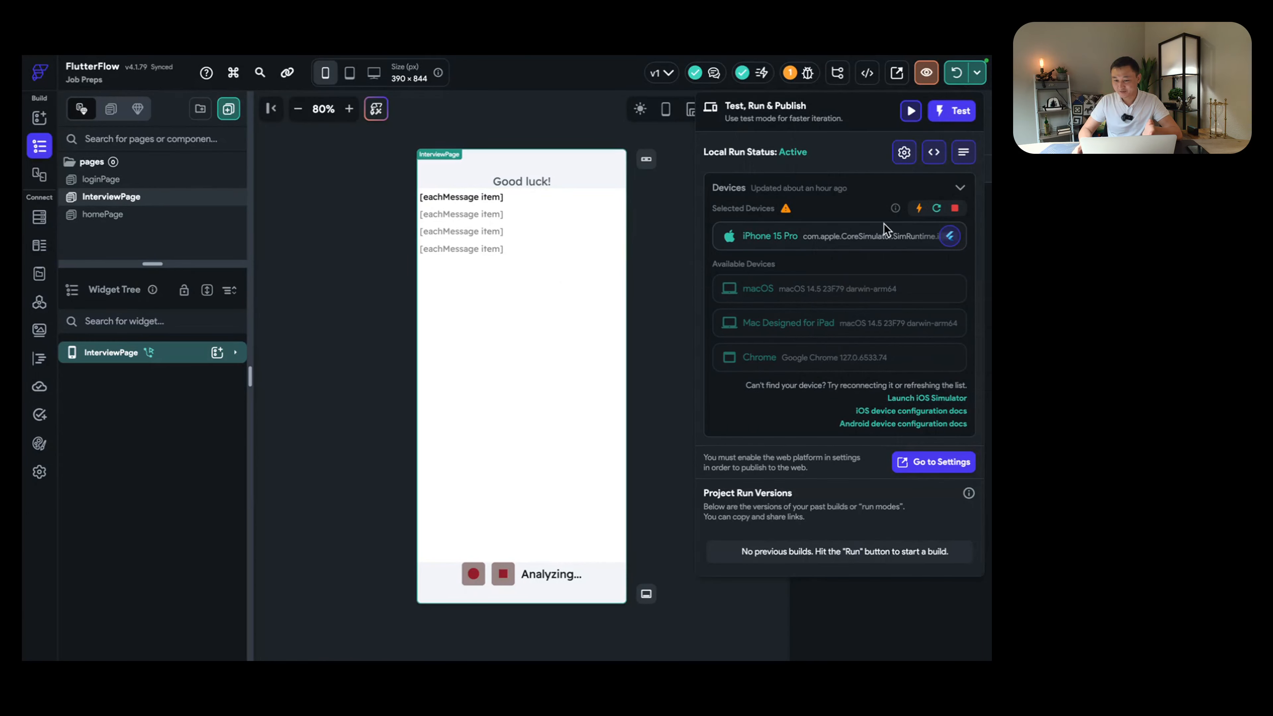
key(ctrl+Left)
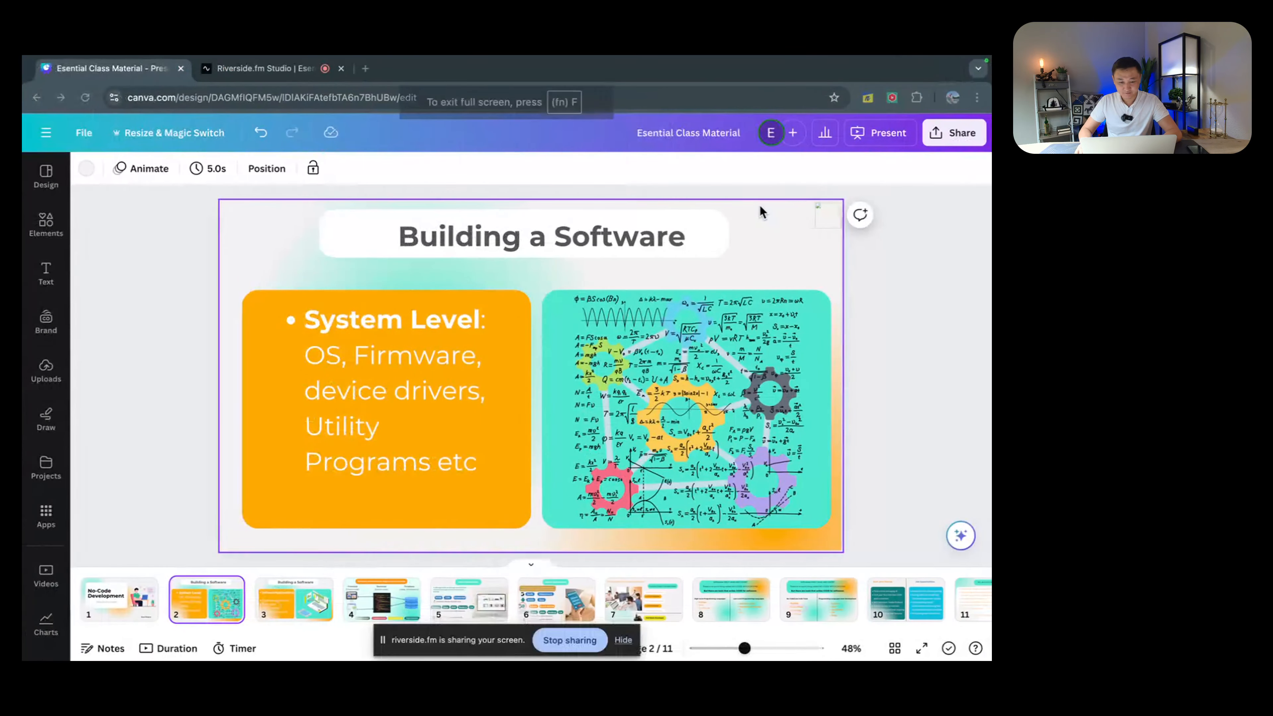
key(ctrl+Left)
key(ctrl+Right)
key(ctrl+Right)
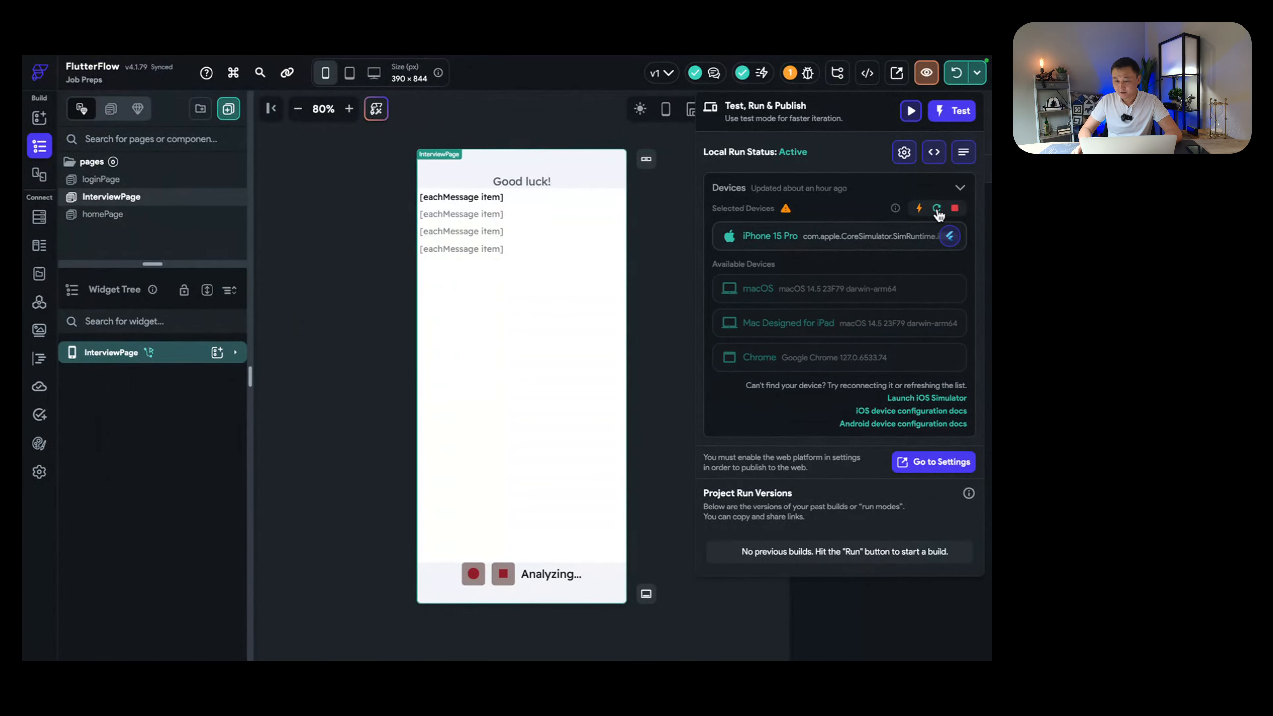
click(937, 209)
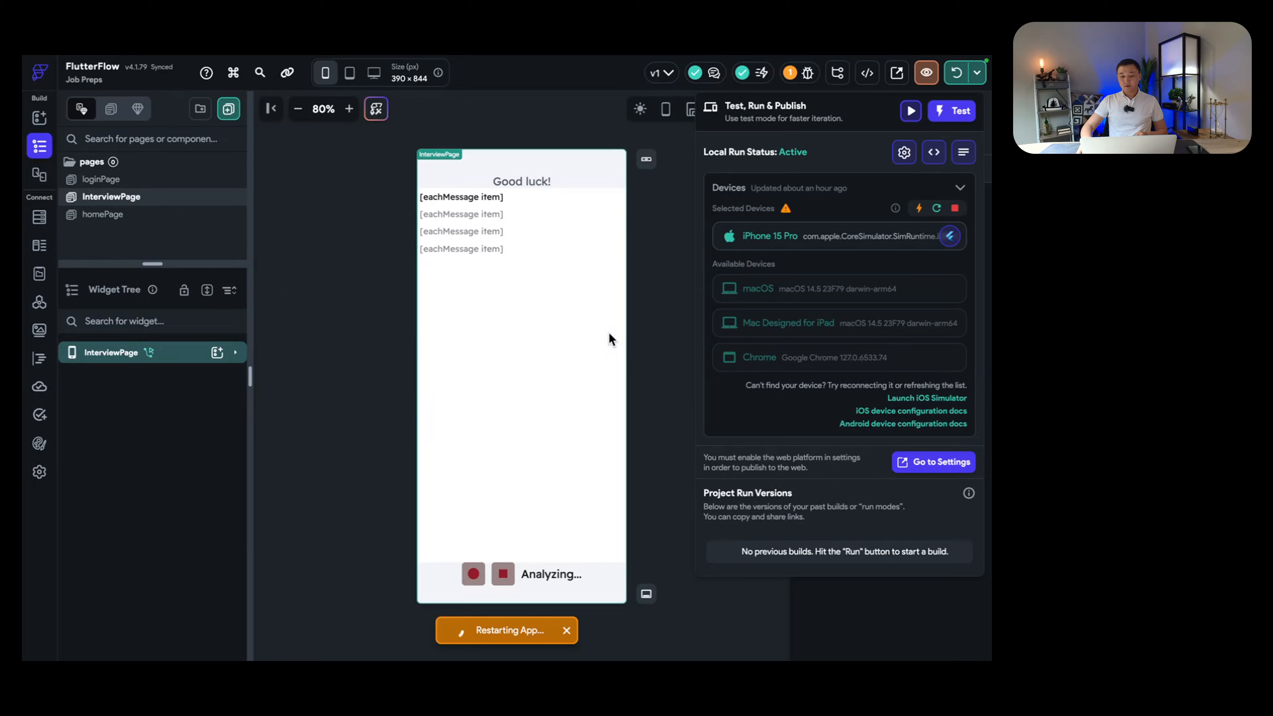
key(ctrl+Left)
key(ctrl+Left)
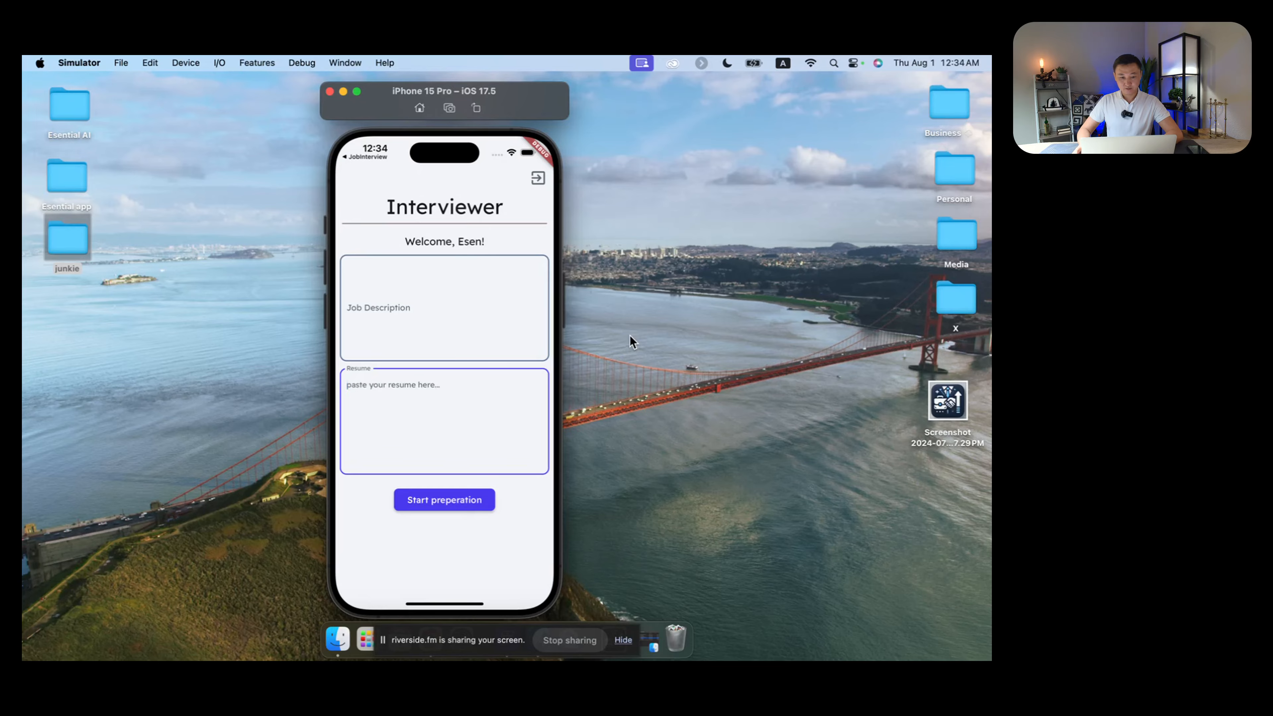
key(ctrl+Right)
key(ctrl+Right)
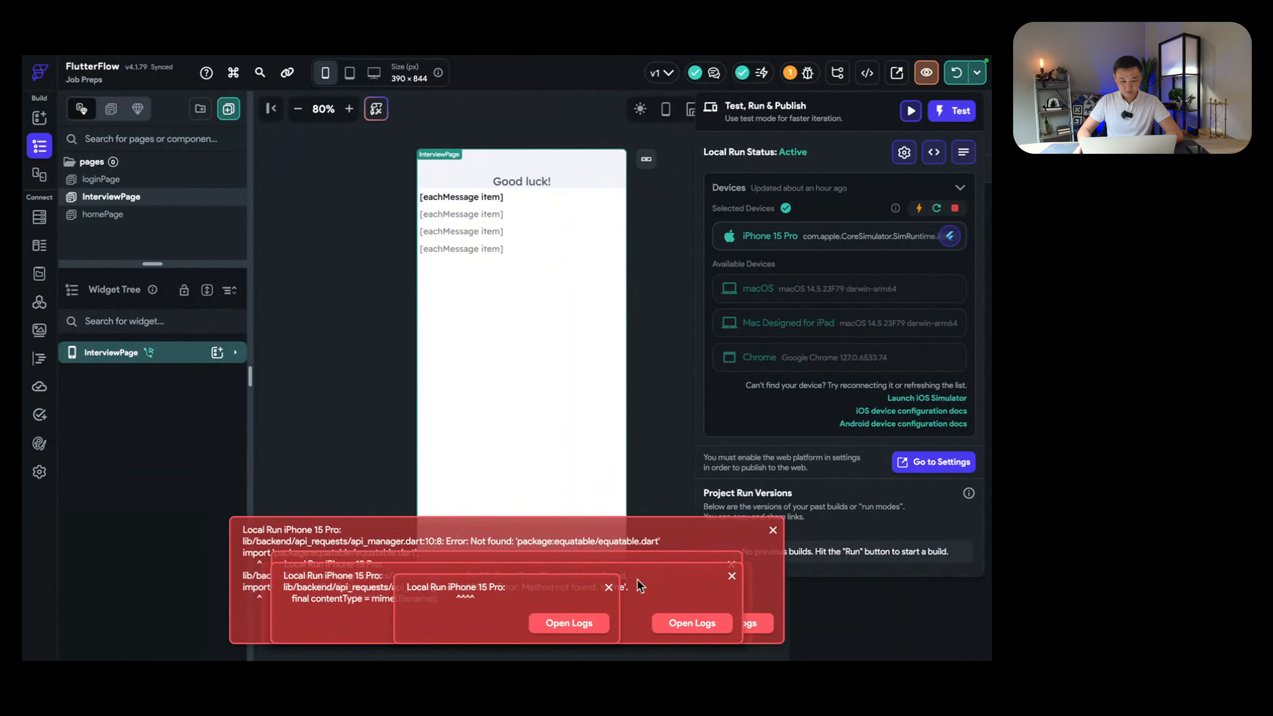
Step: Read through the hot-restart package errors in the Device Logs, then close them
click(963, 154)
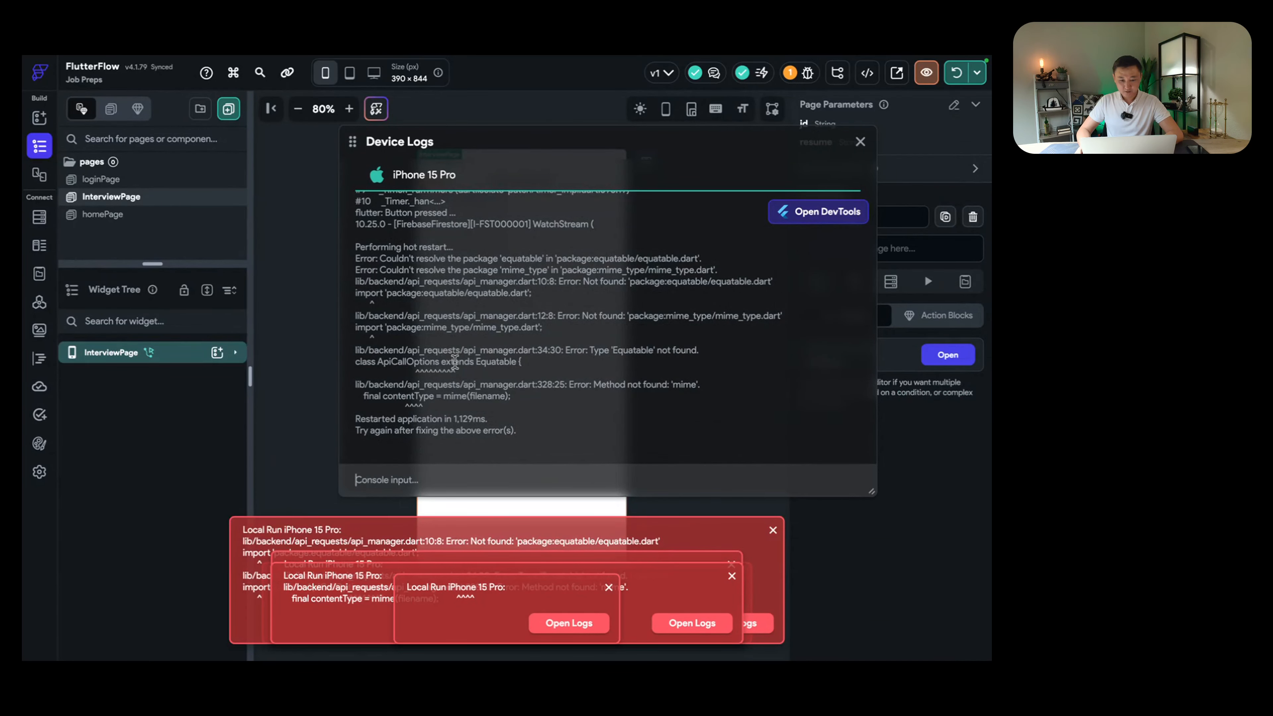
scroll(499, 361, up, 3)
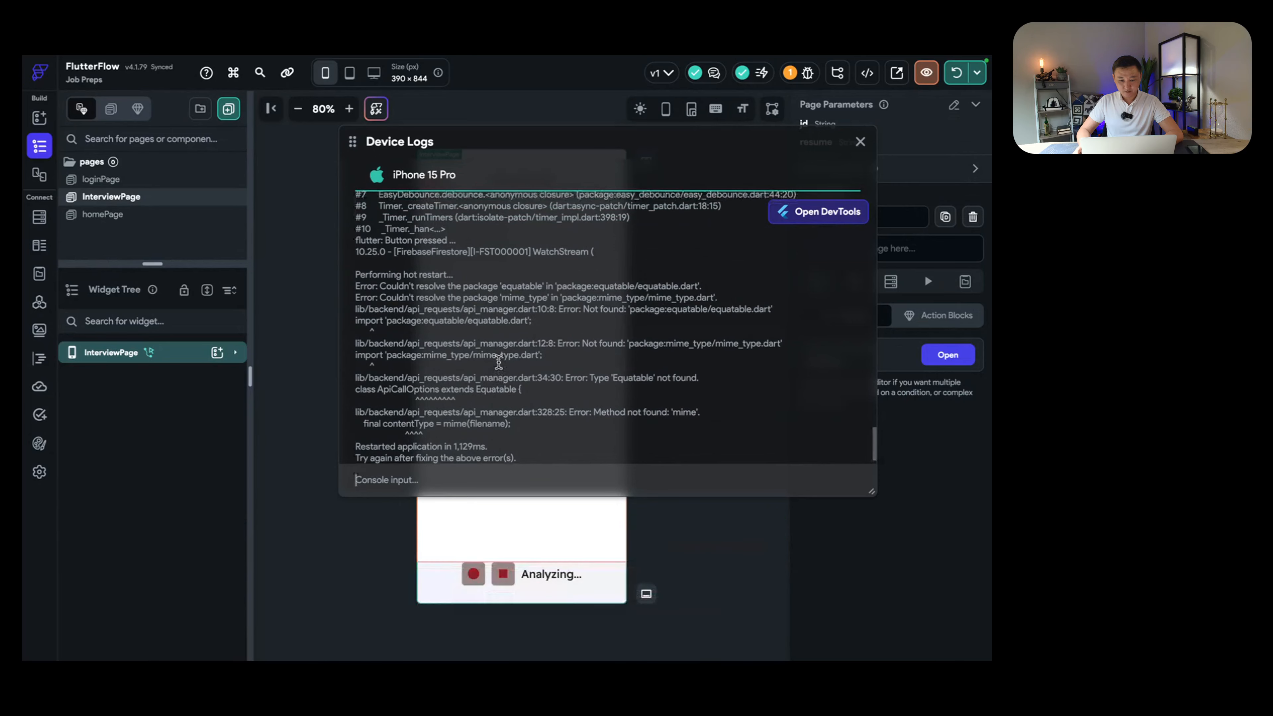
scroll(498, 361, up, 10)
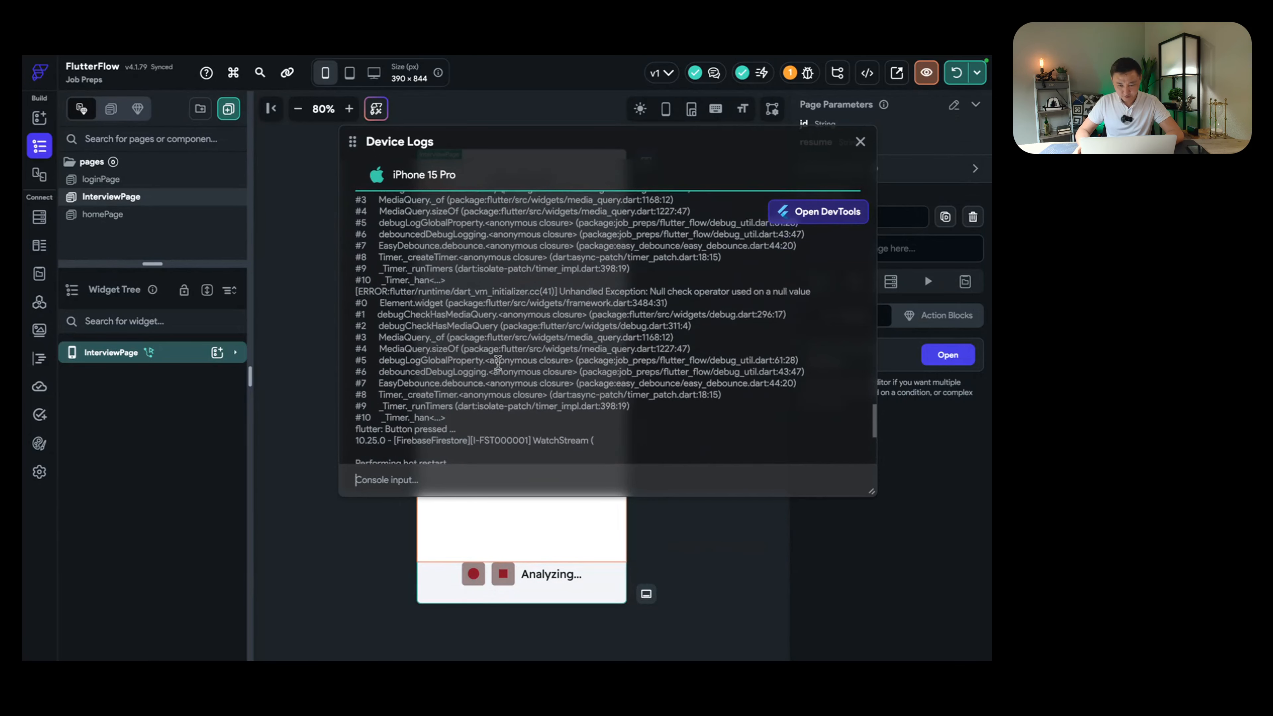
scroll(497, 362, up, 5)
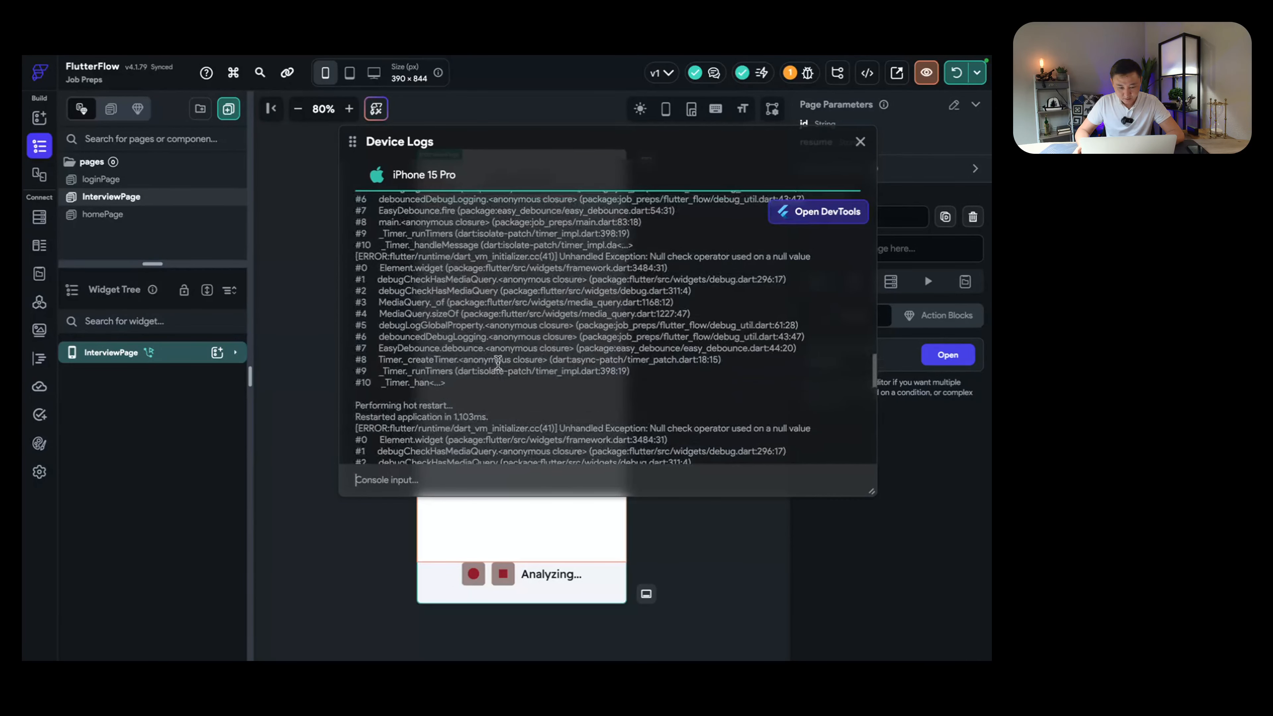
scroll(497, 361, down, 2)
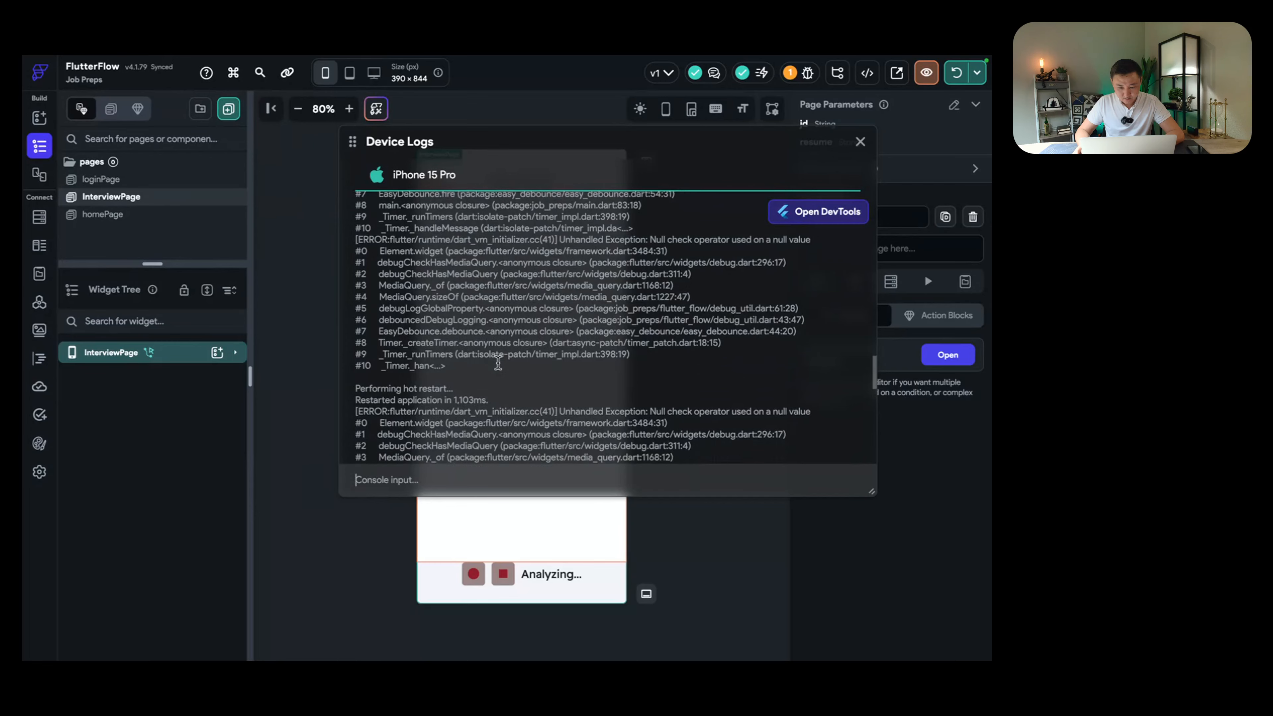
scroll(497, 362, down, 3)
scroll(497, 362, up, 8)
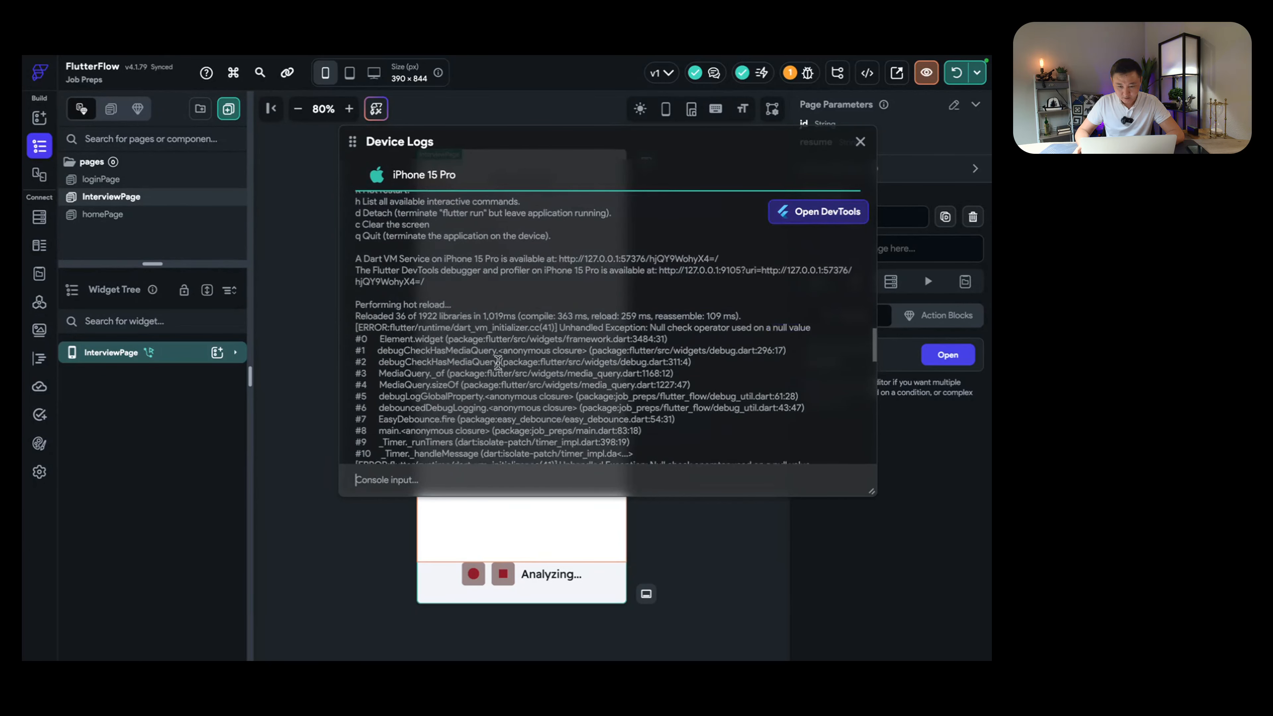
scroll(497, 362, up, 3)
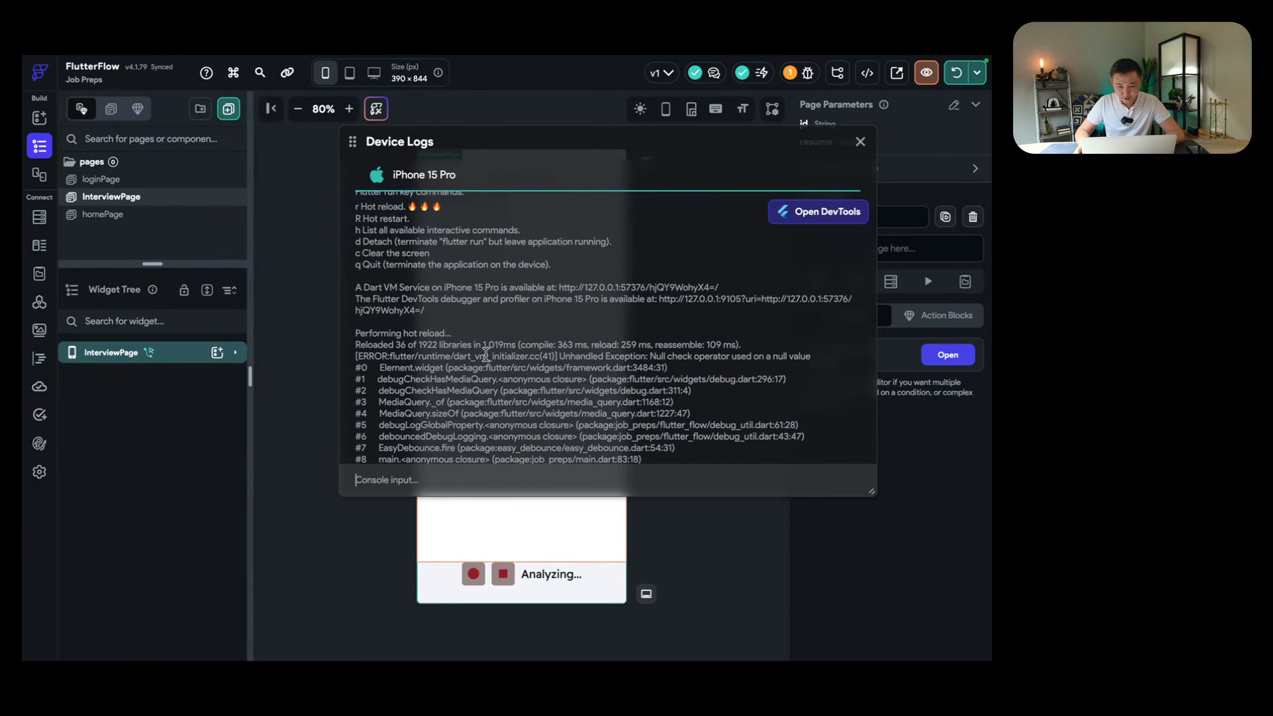
scroll(486, 355, up, 7)
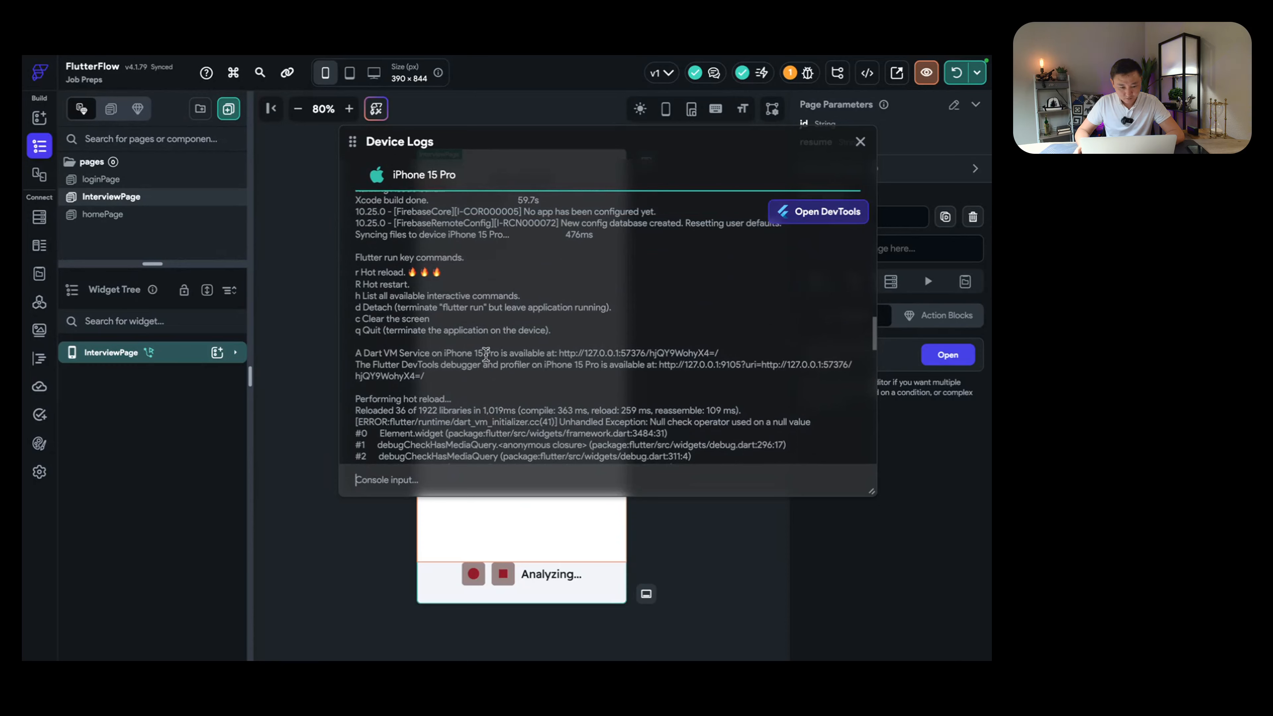
scroll(486, 356, down, 20)
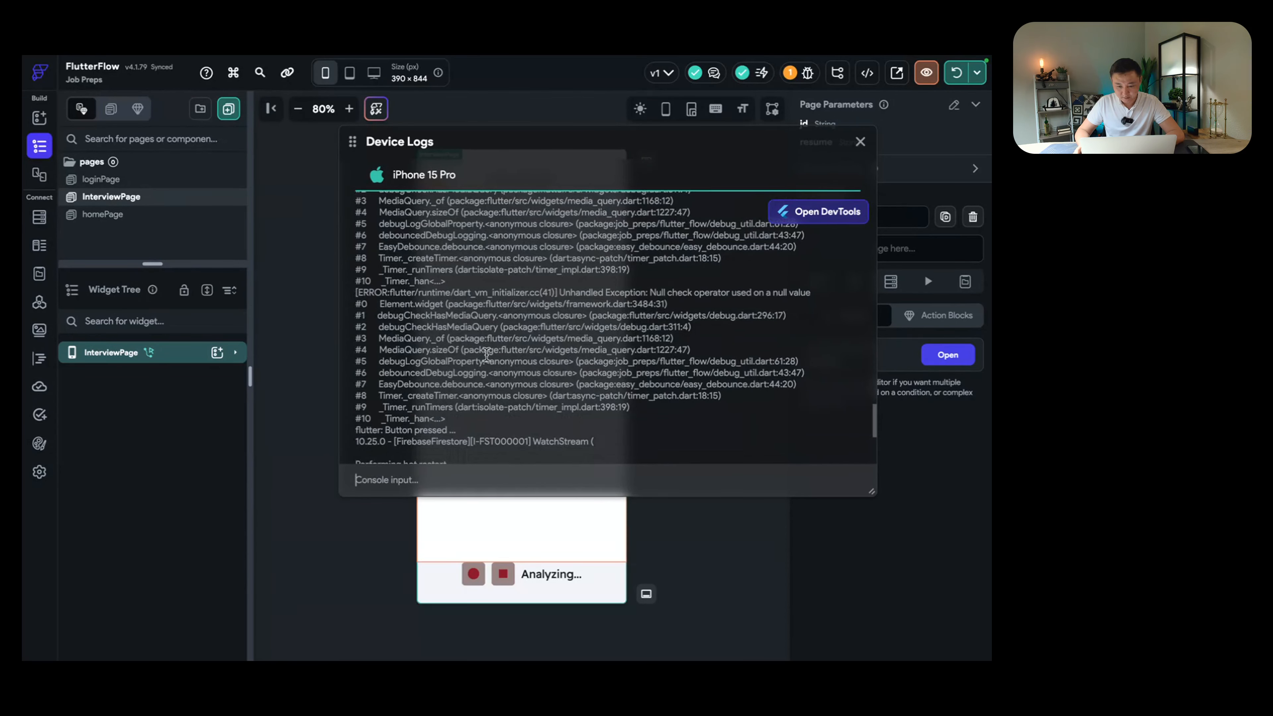
scroll(635, 317, down, 12)
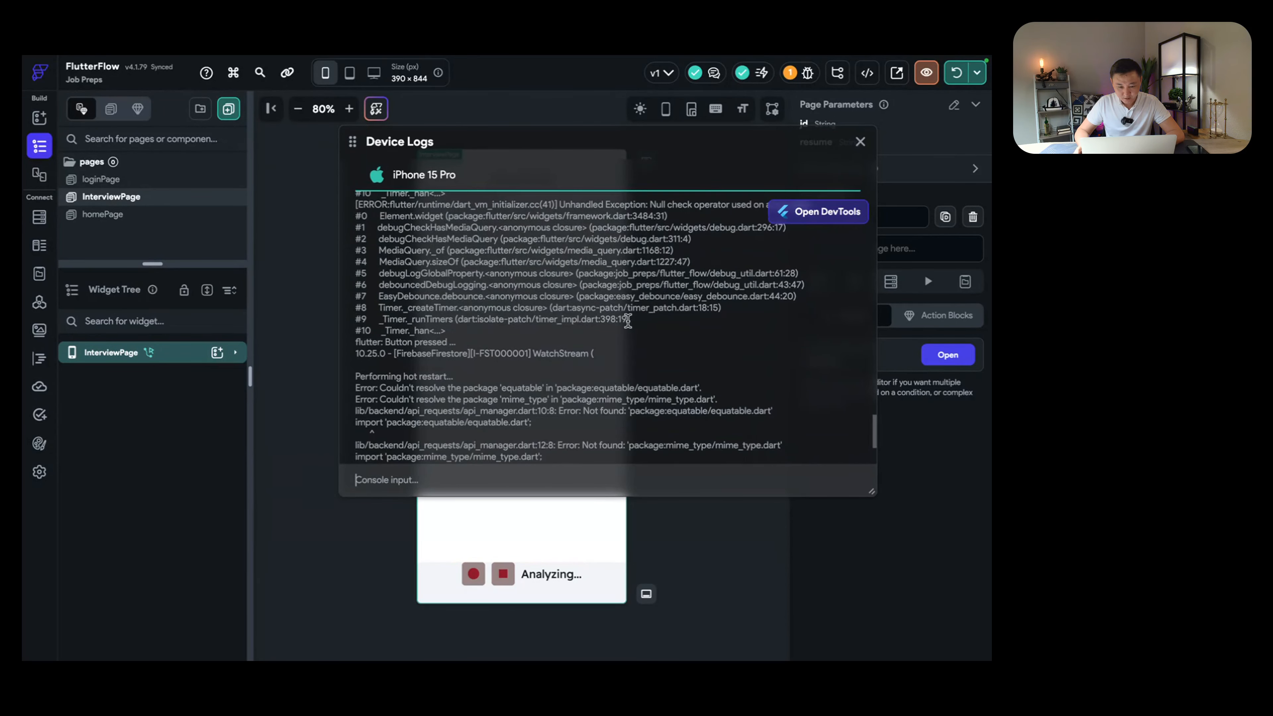
scroll(626, 321, down, 10)
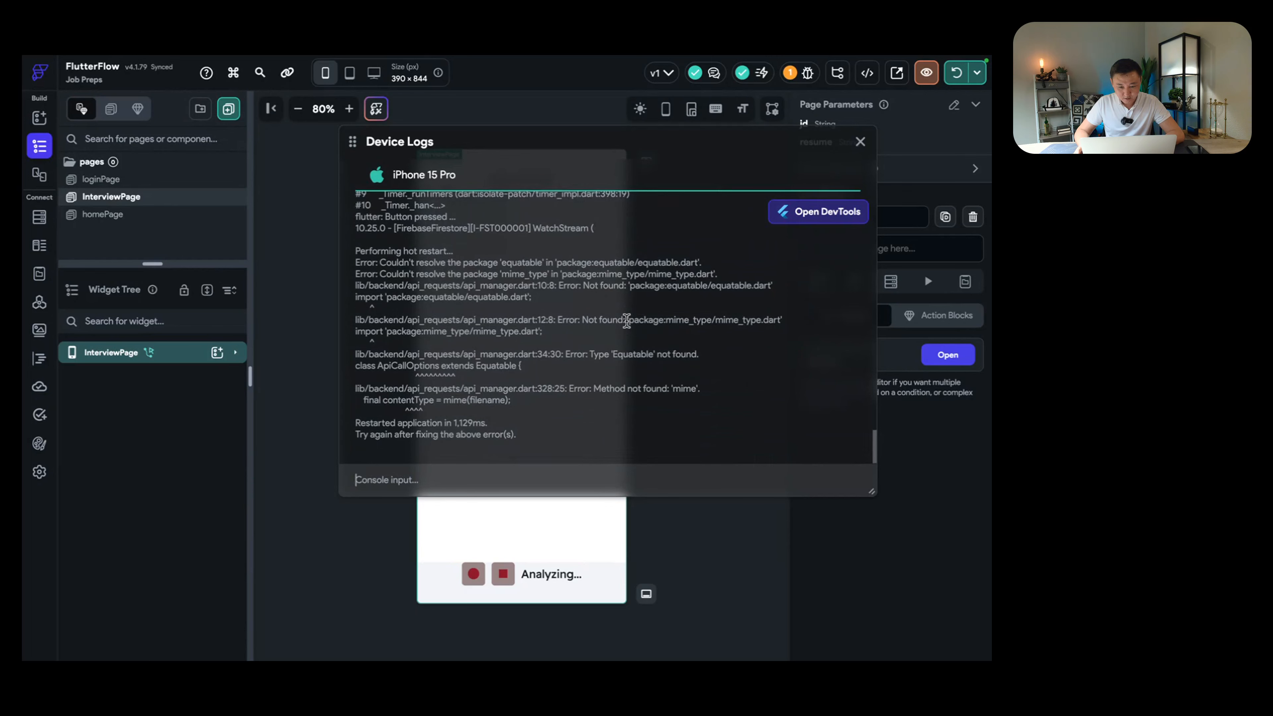
scroll(626, 321, down, 3)
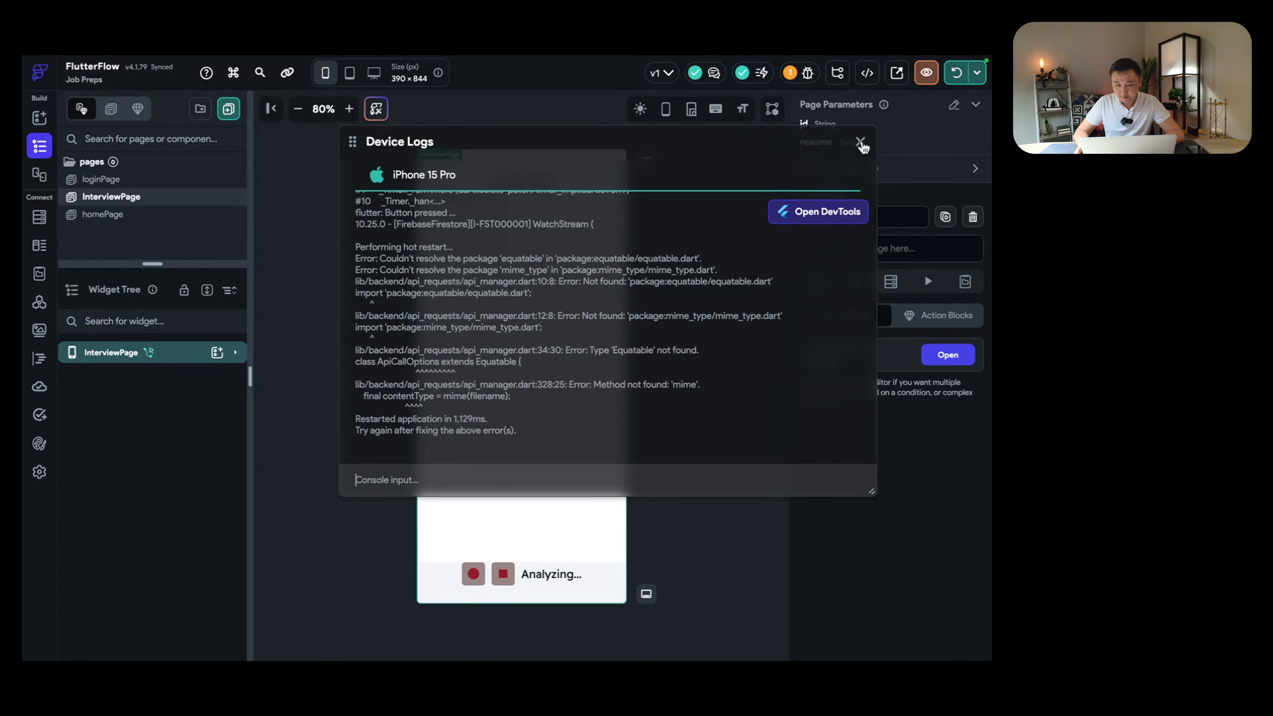
click(861, 142)
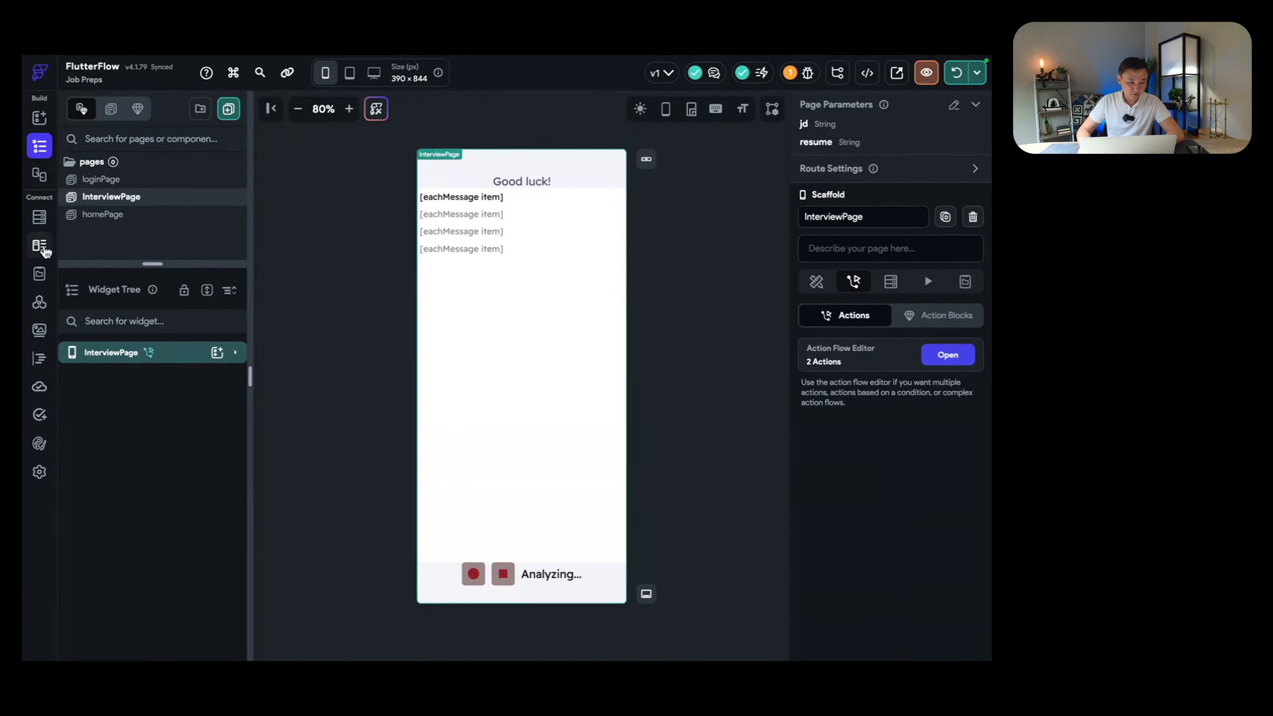
Step: Open the Prep Question API call and review its request body
click(39, 301)
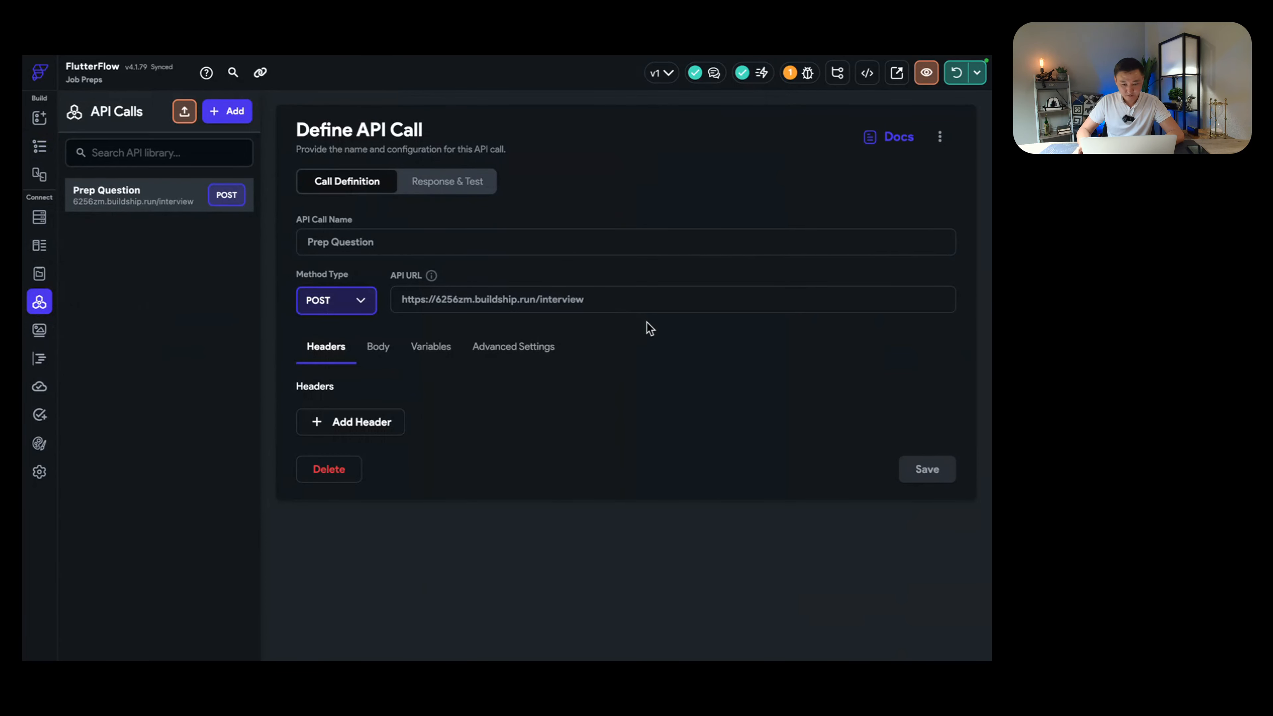
click(385, 351)
scroll(546, 431, down, 1)
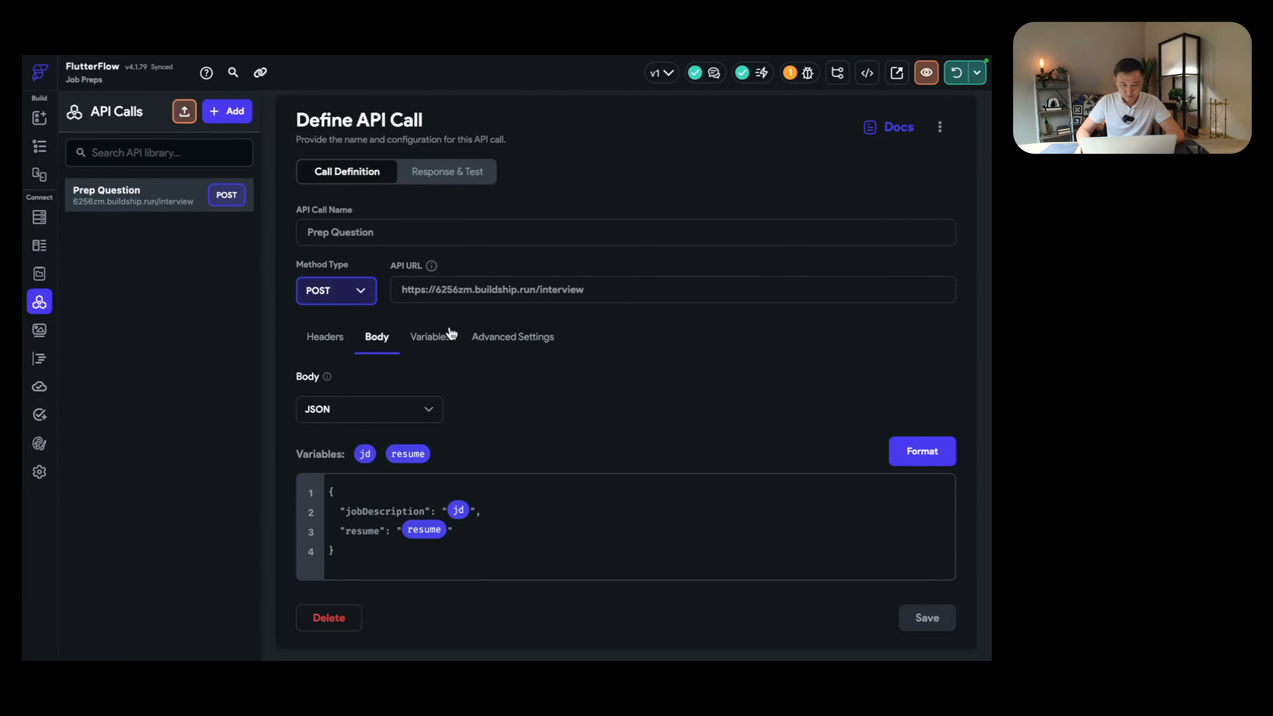
click(470, 174)
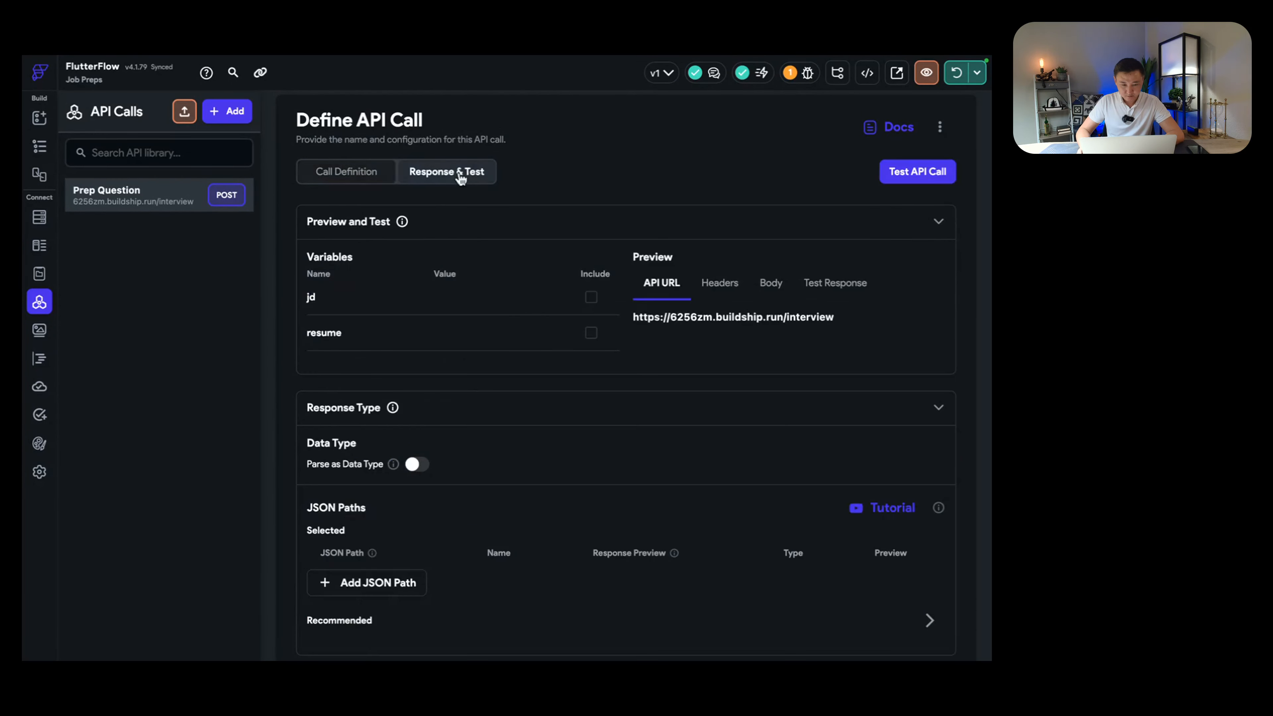
Step: Test the call with jd 'software engineering' and resume 'marketing', inspecting the raw response
click(593, 301)
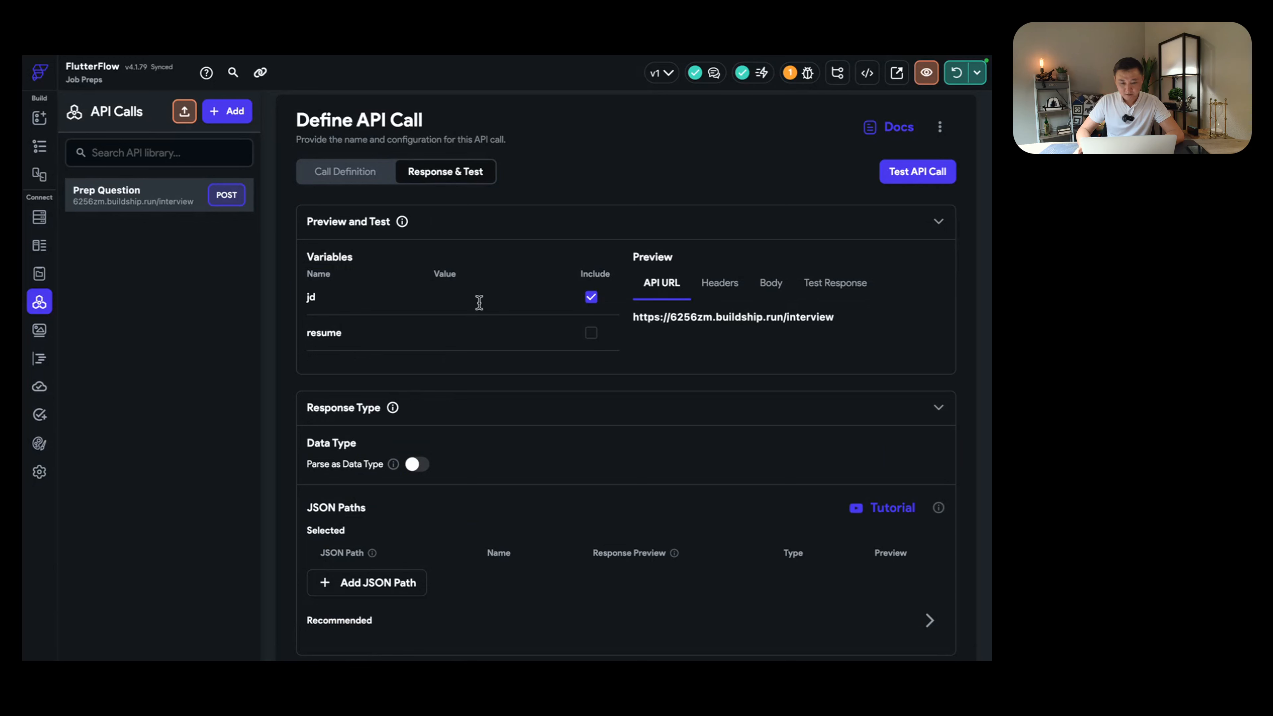
click(475, 303)
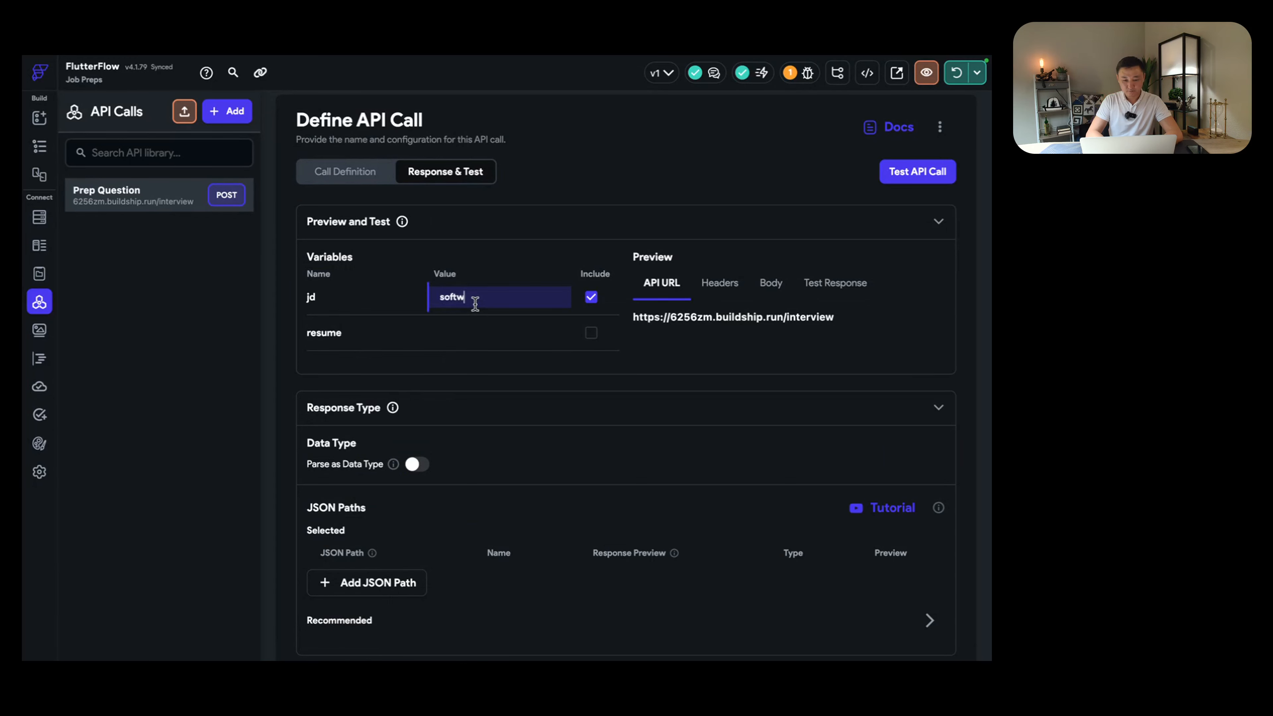
text(software engine)
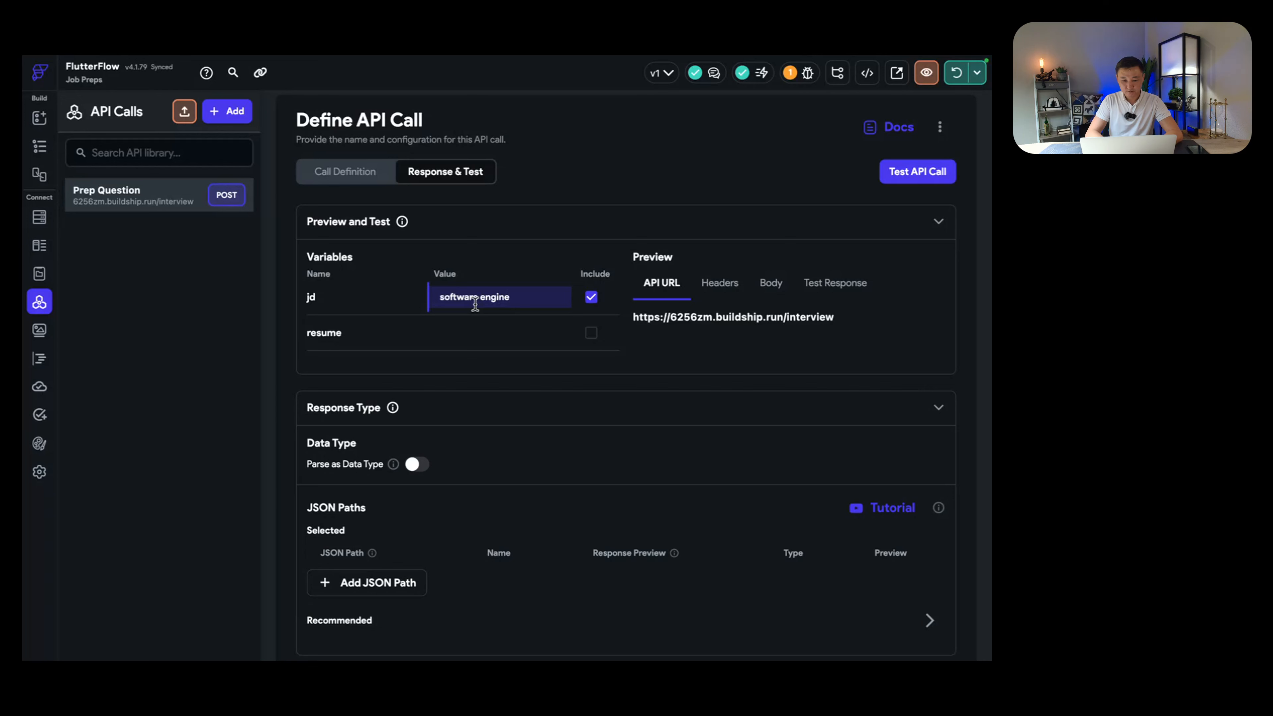
text(ering)
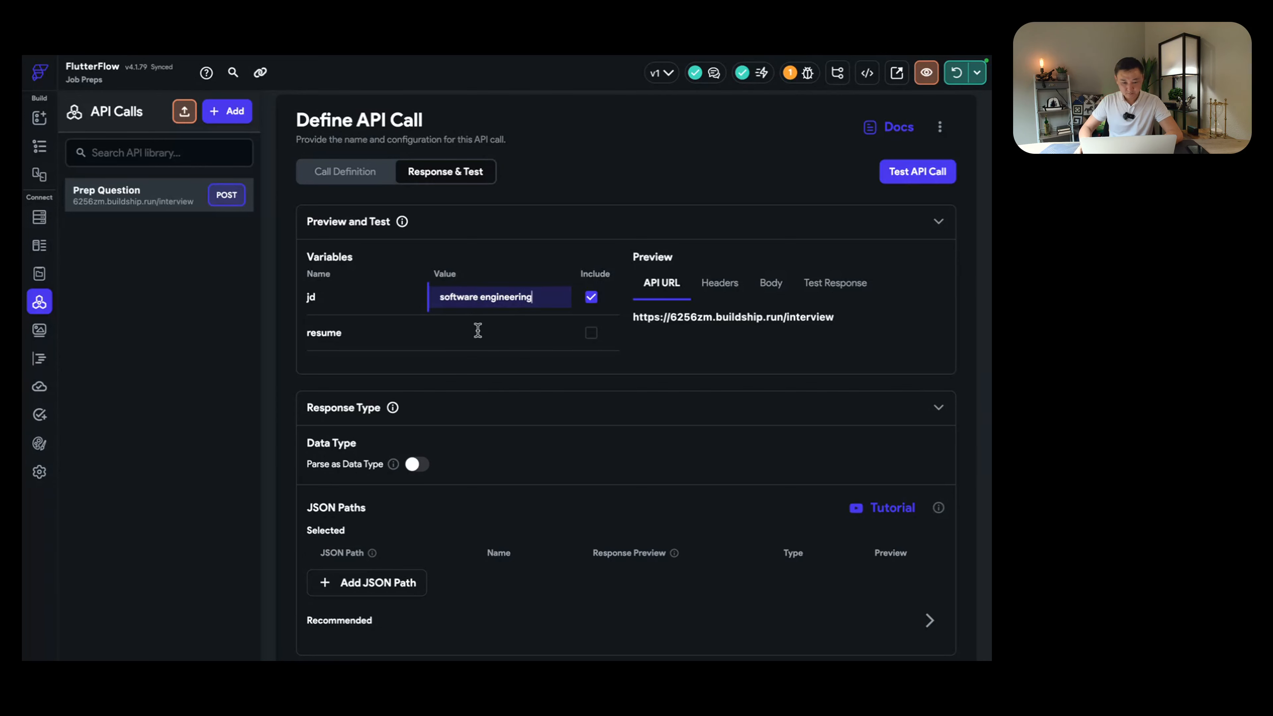
click(477, 331)
text(market)
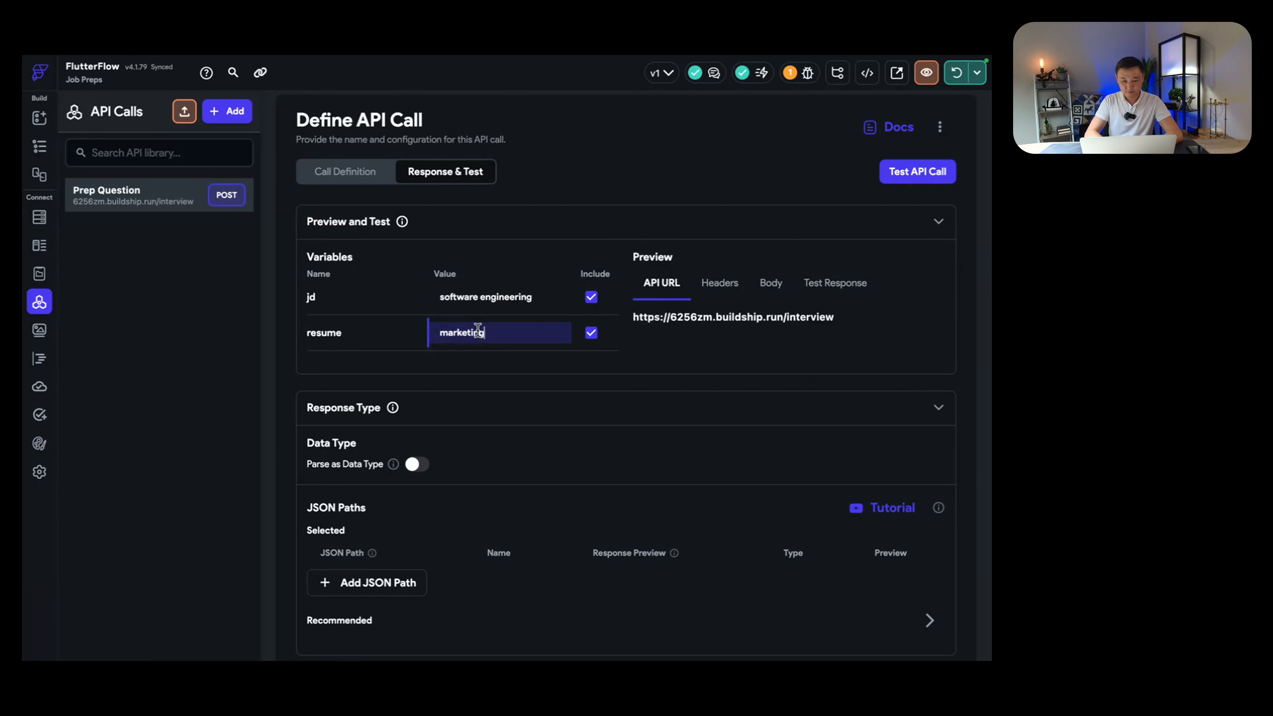
text(ing)
click(897, 176)
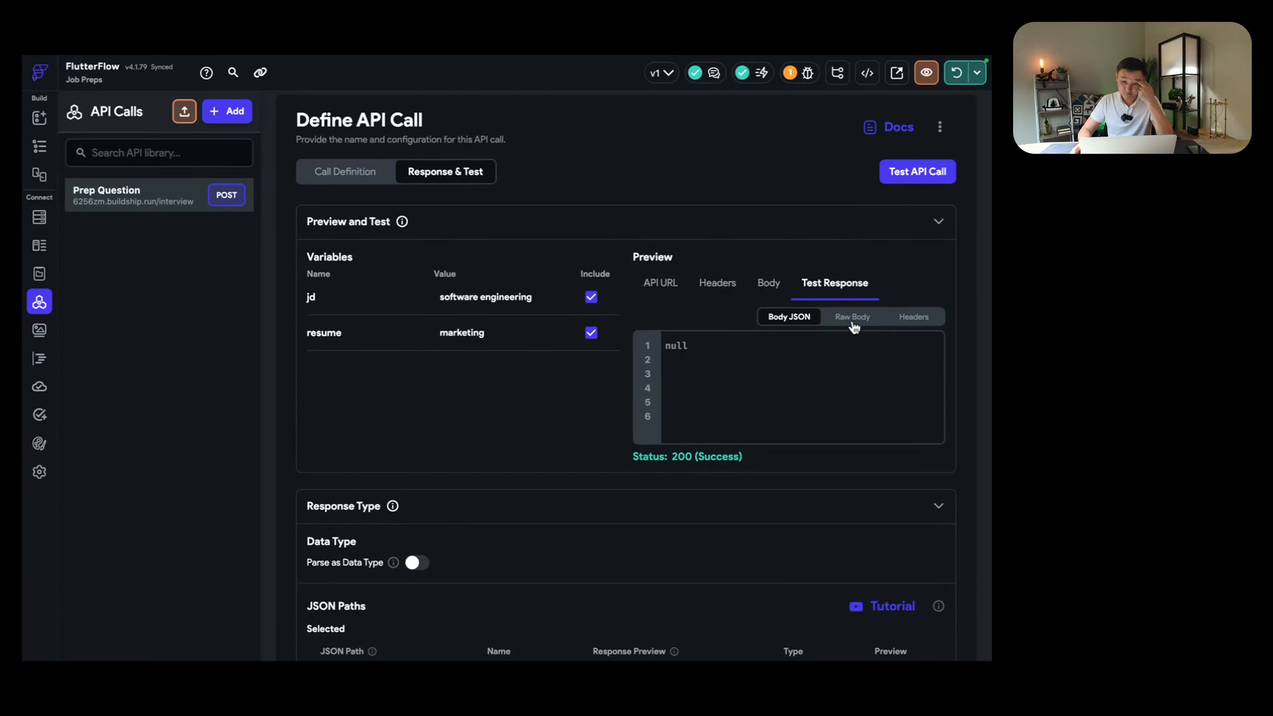
click(854, 327)
drag(863, 360, 708, 349)
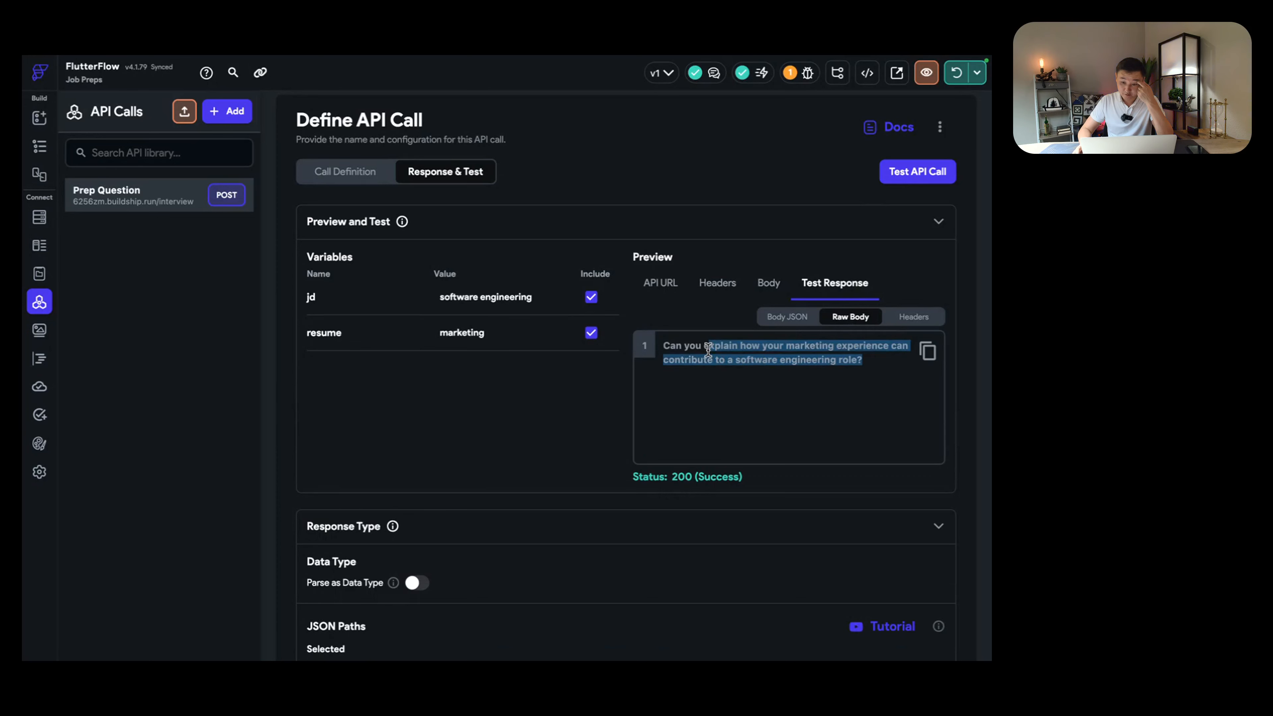
click(738, 361)
drag(866, 360, 669, 345)
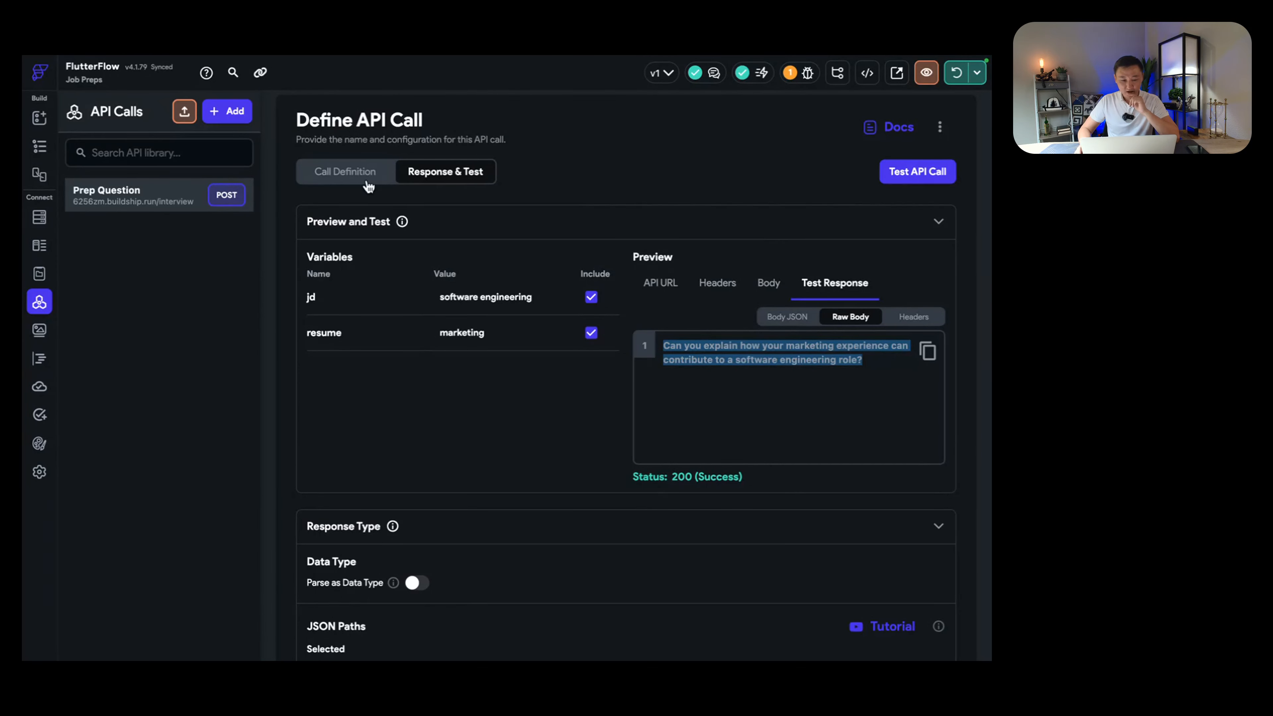
click(343, 172)
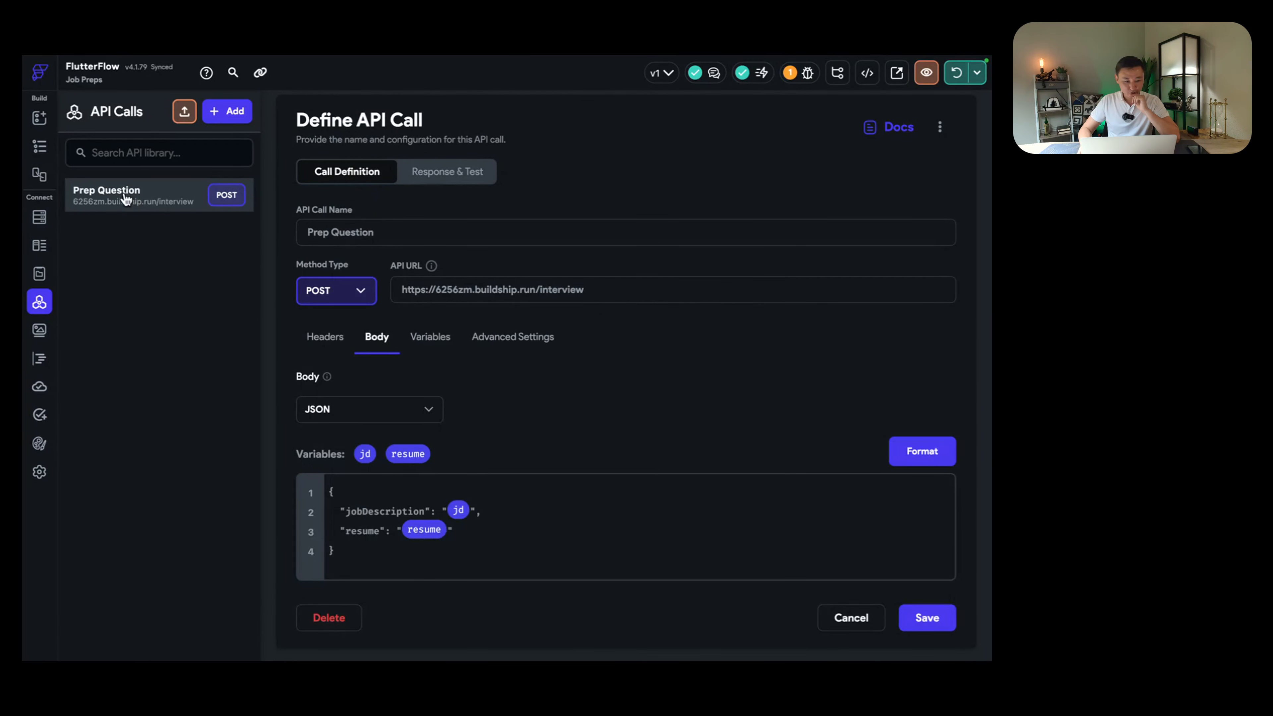
Step: On InterviewPage, select the message column, expand the widget tree, then select the page itself
click(40, 146)
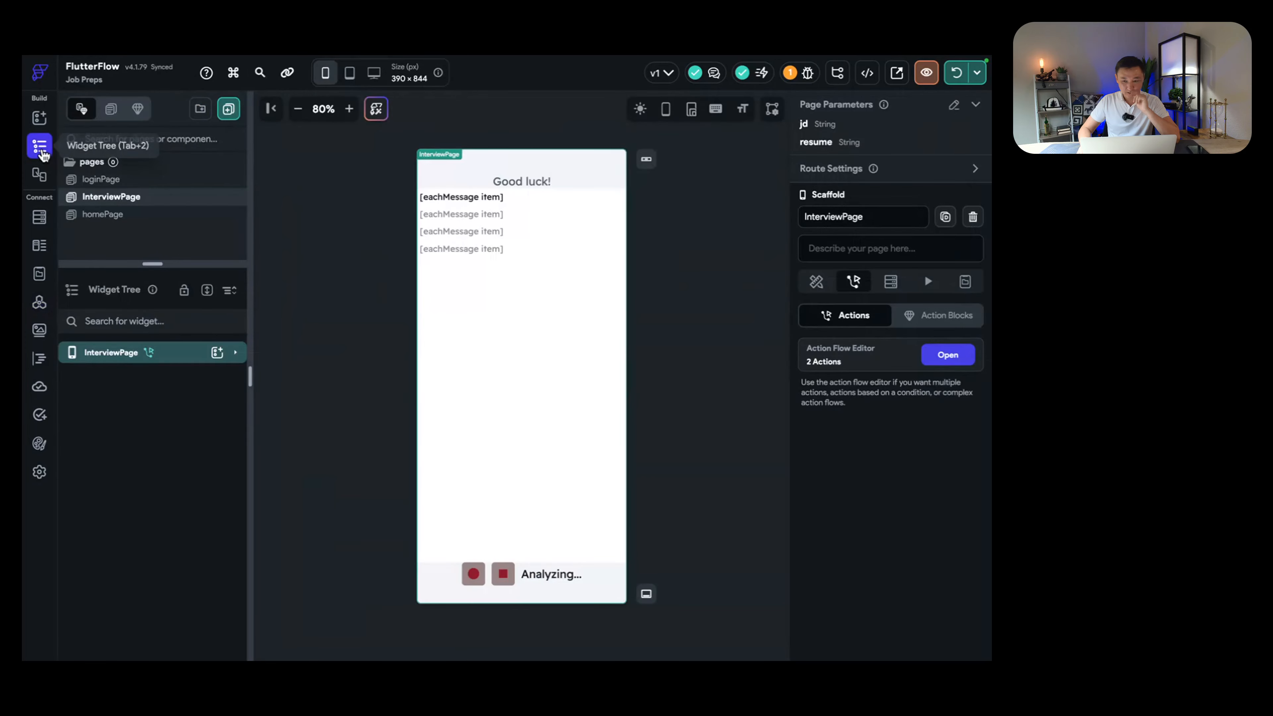
click(517, 223)
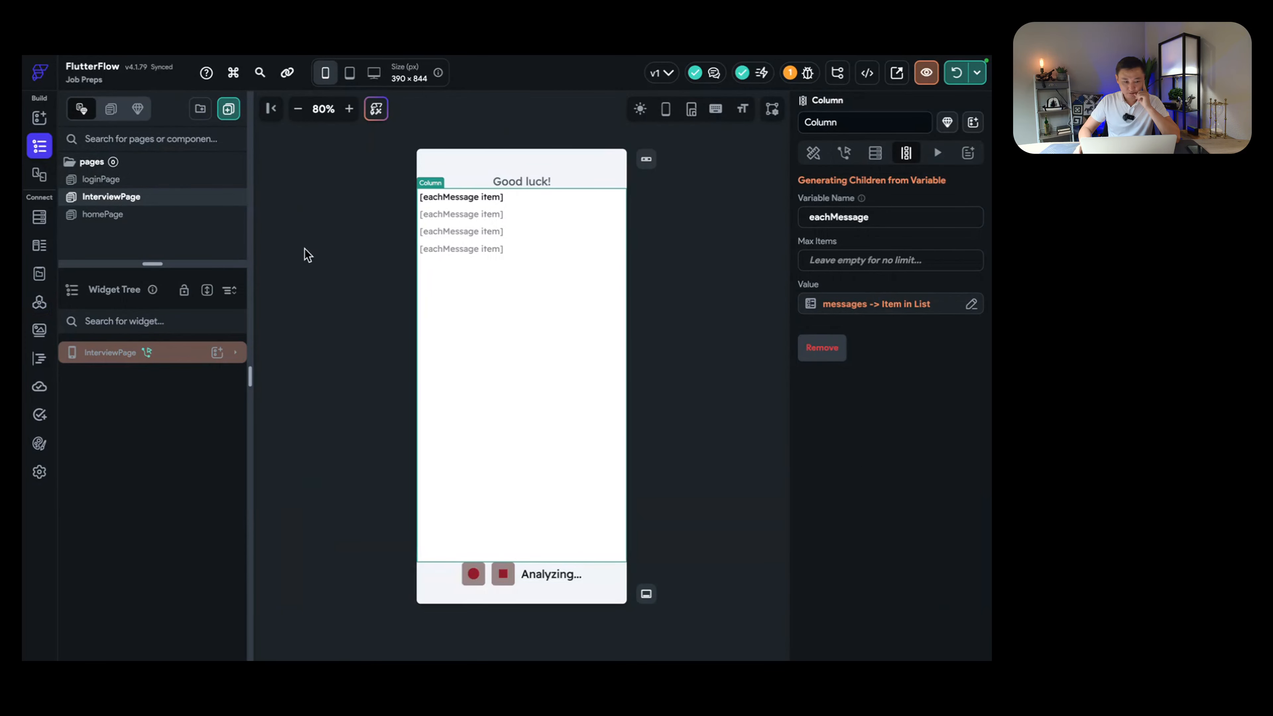
click(235, 353)
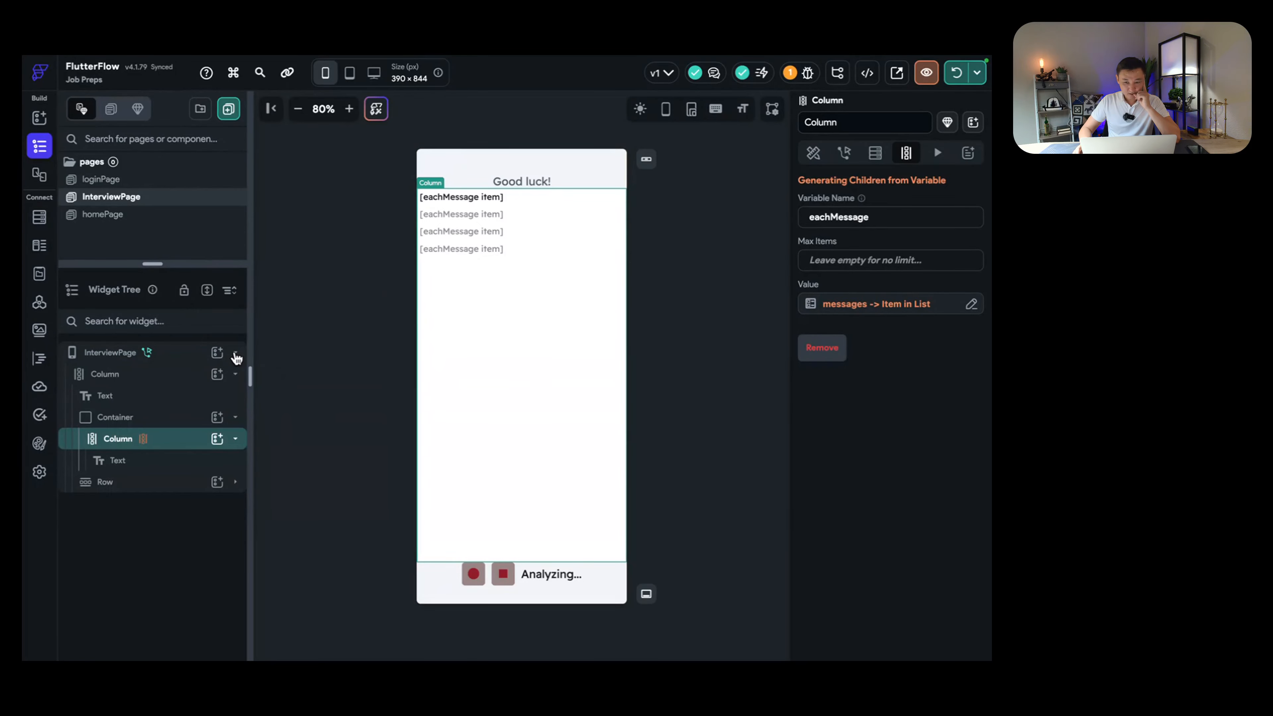
key(ctrl+Left)
key(ctrl+Left)
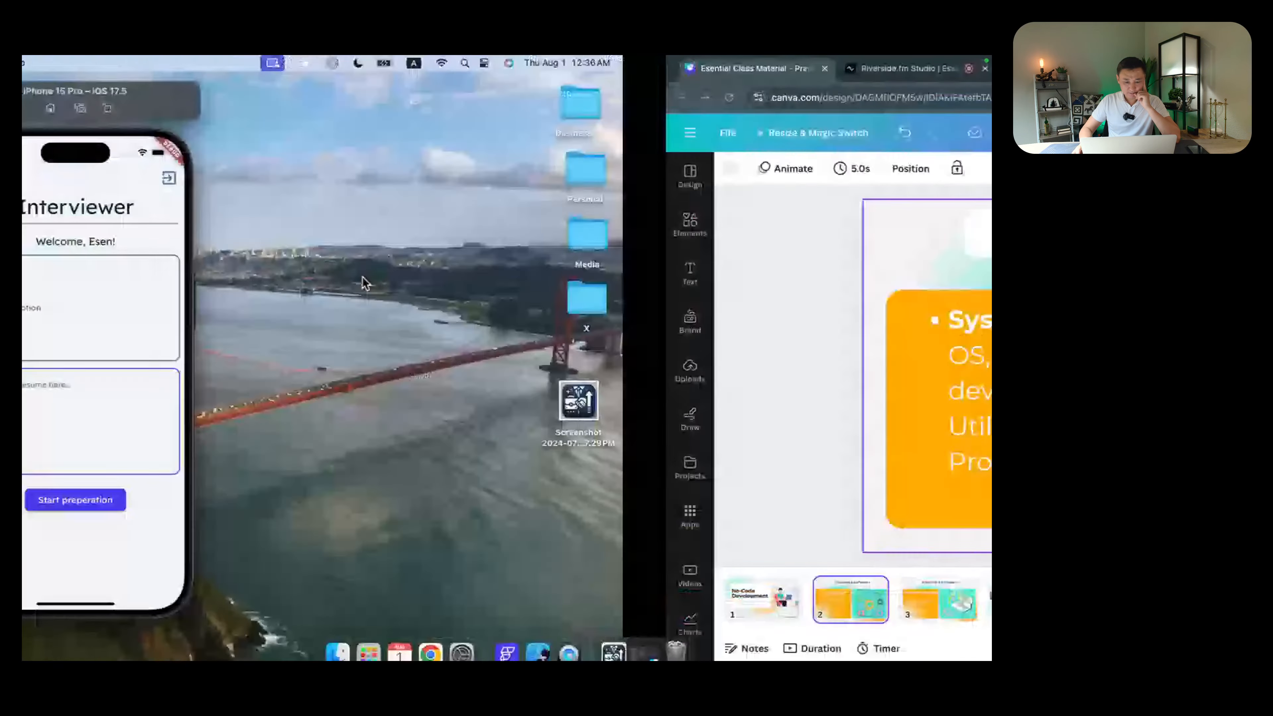
key(ctrl+Right)
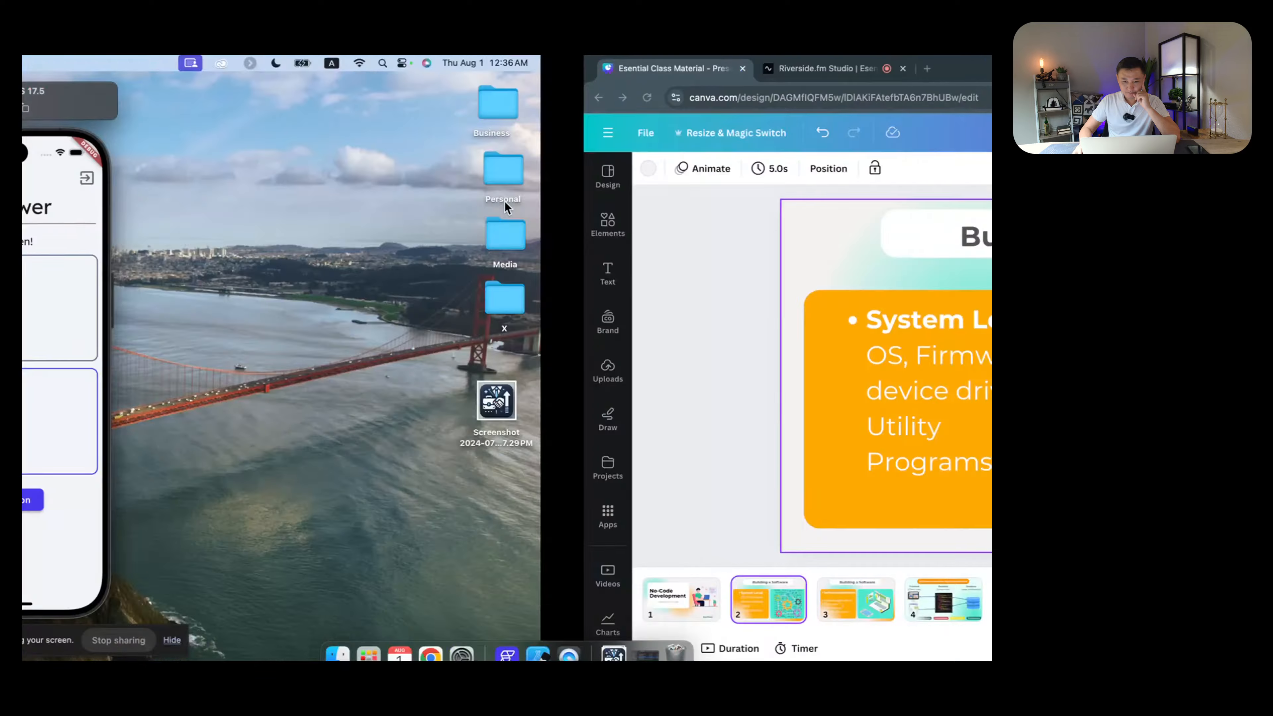
key(ctrl+Right)
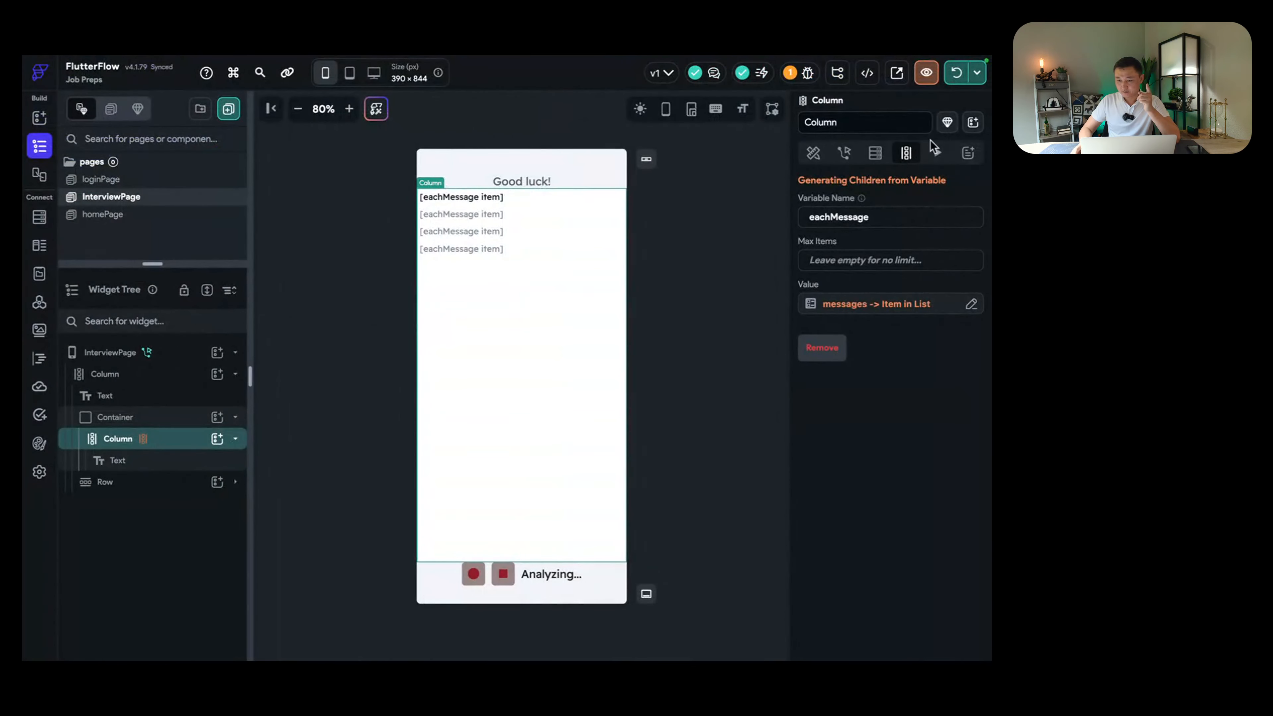
click(977, 76)
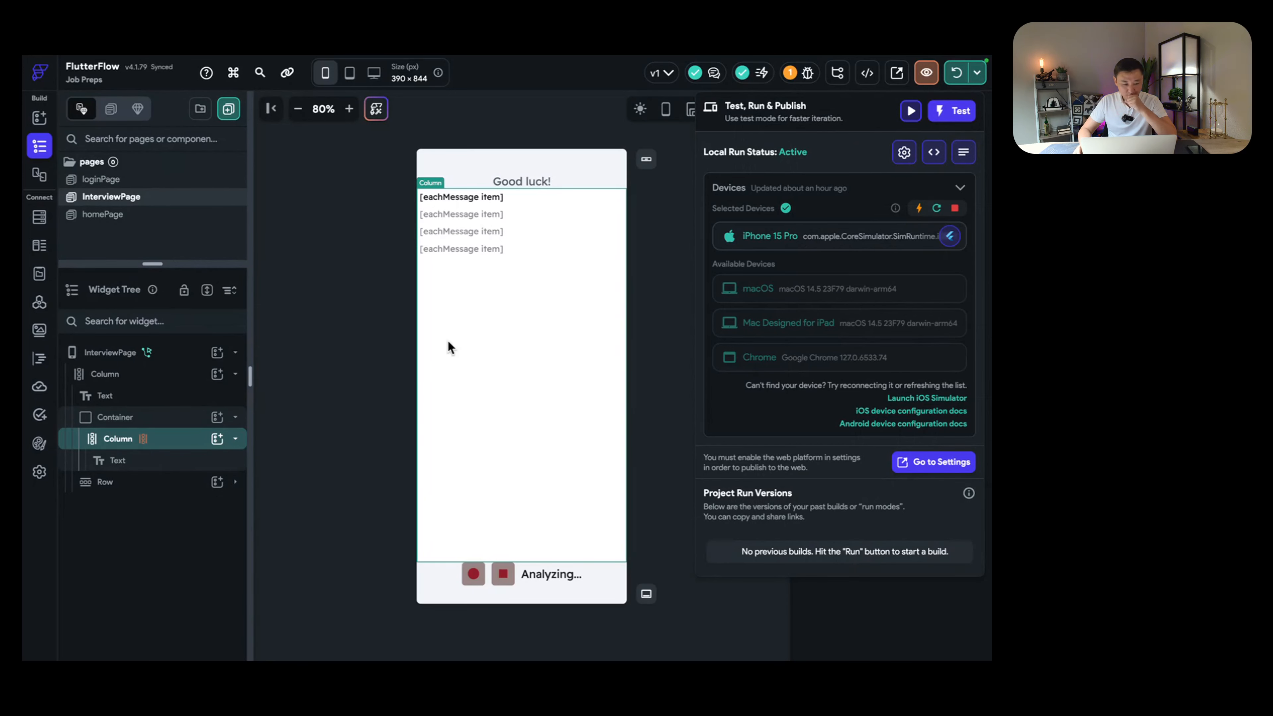
click(342, 378)
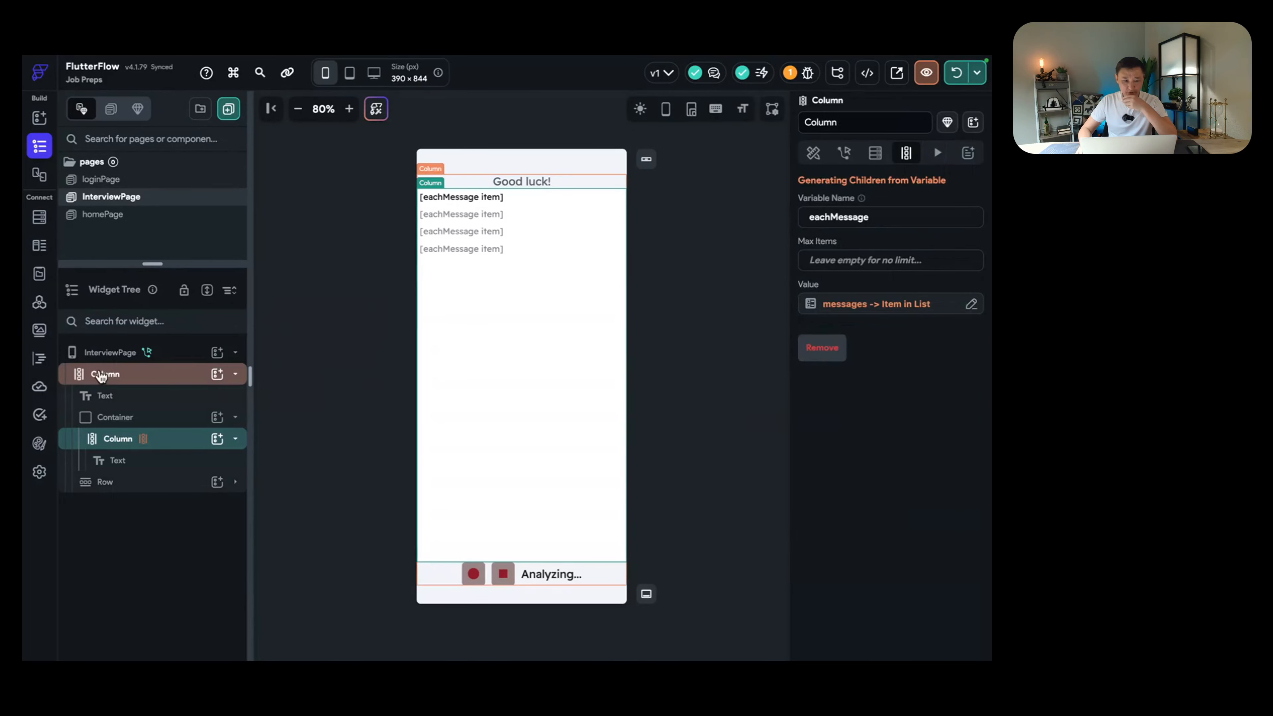
click(95, 353)
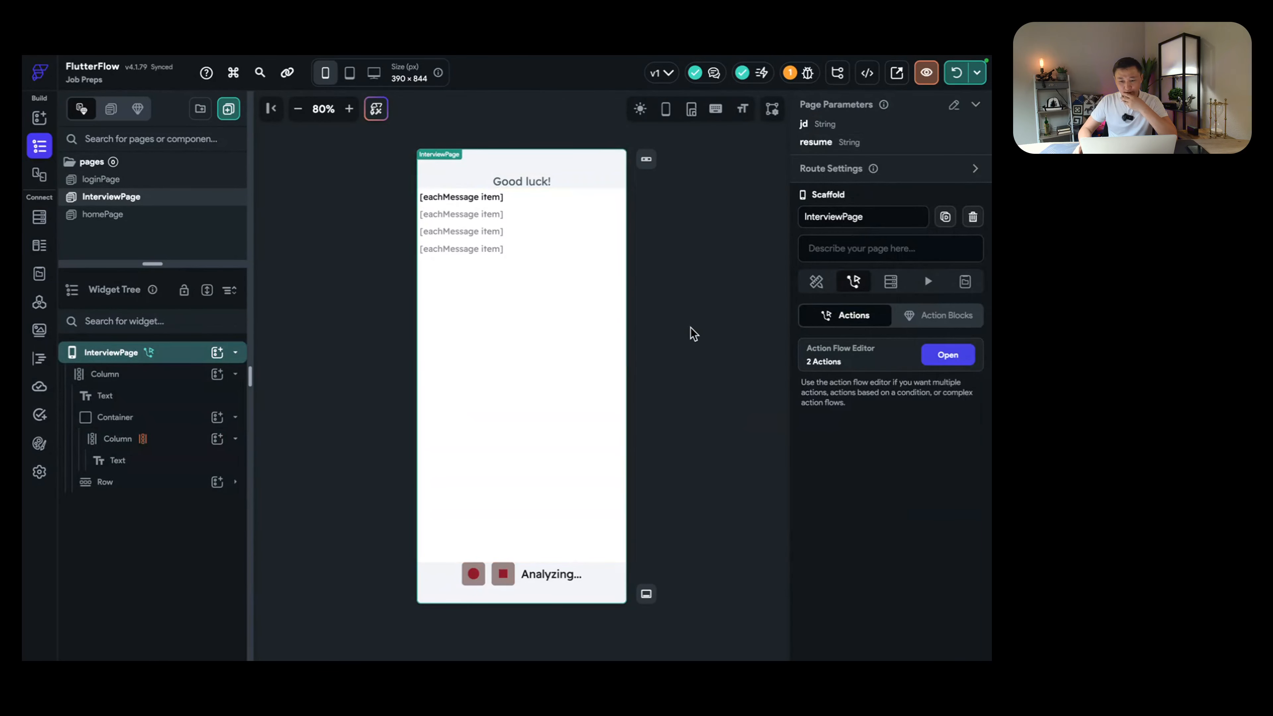
Step: Open the Firestore rules setup from the project's warnings
click(806, 74)
click(695, 136)
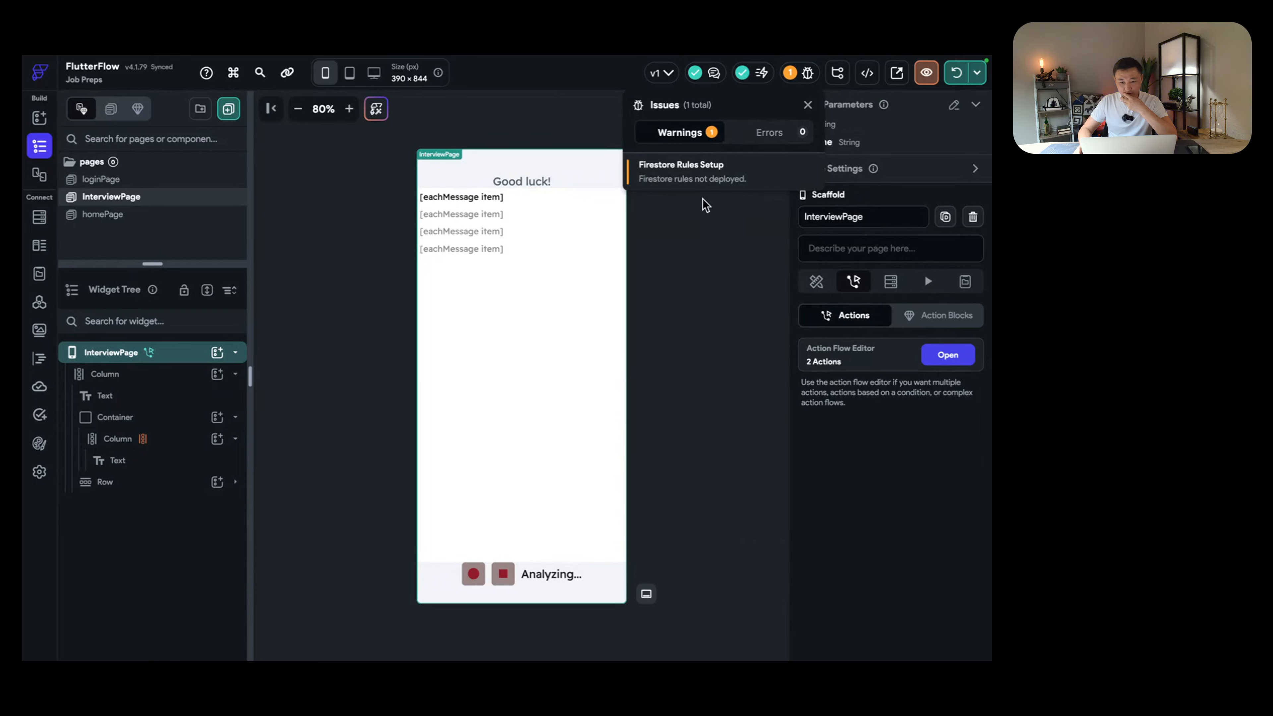
click(724, 175)
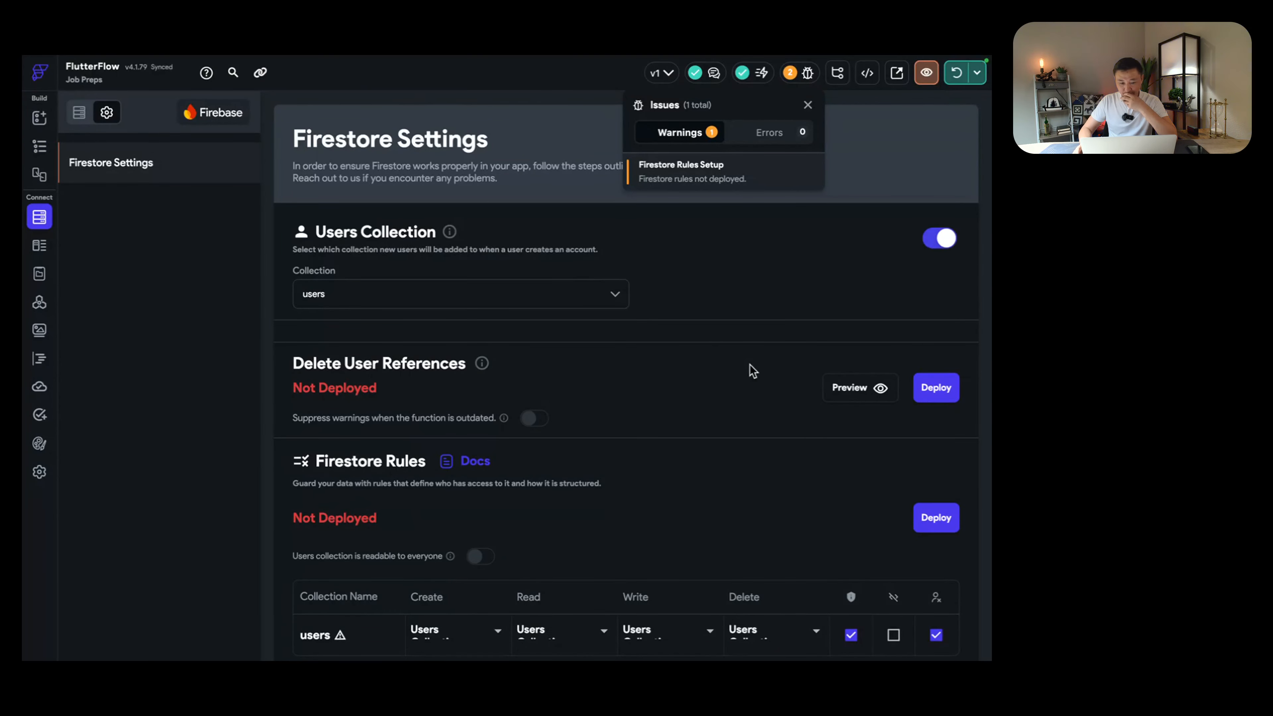
click(707, 424)
scroll(710, 426, down, 2)
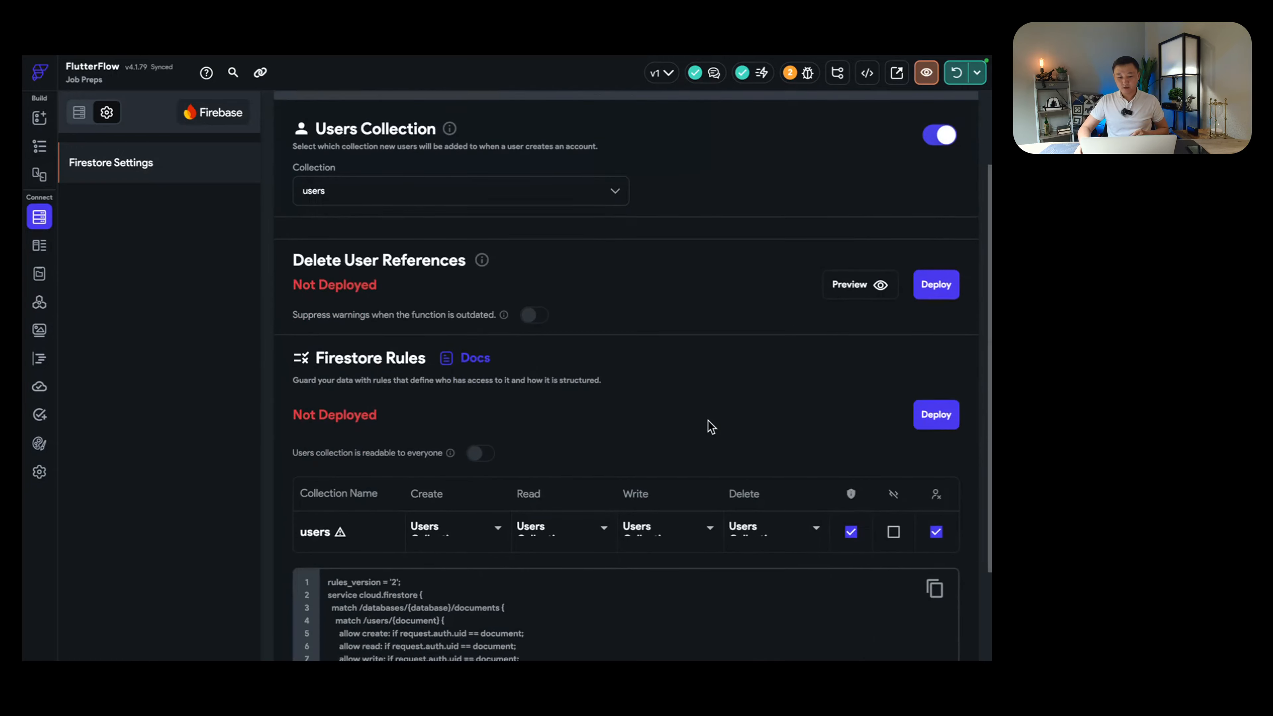
scroll(711, 426, down, 3)
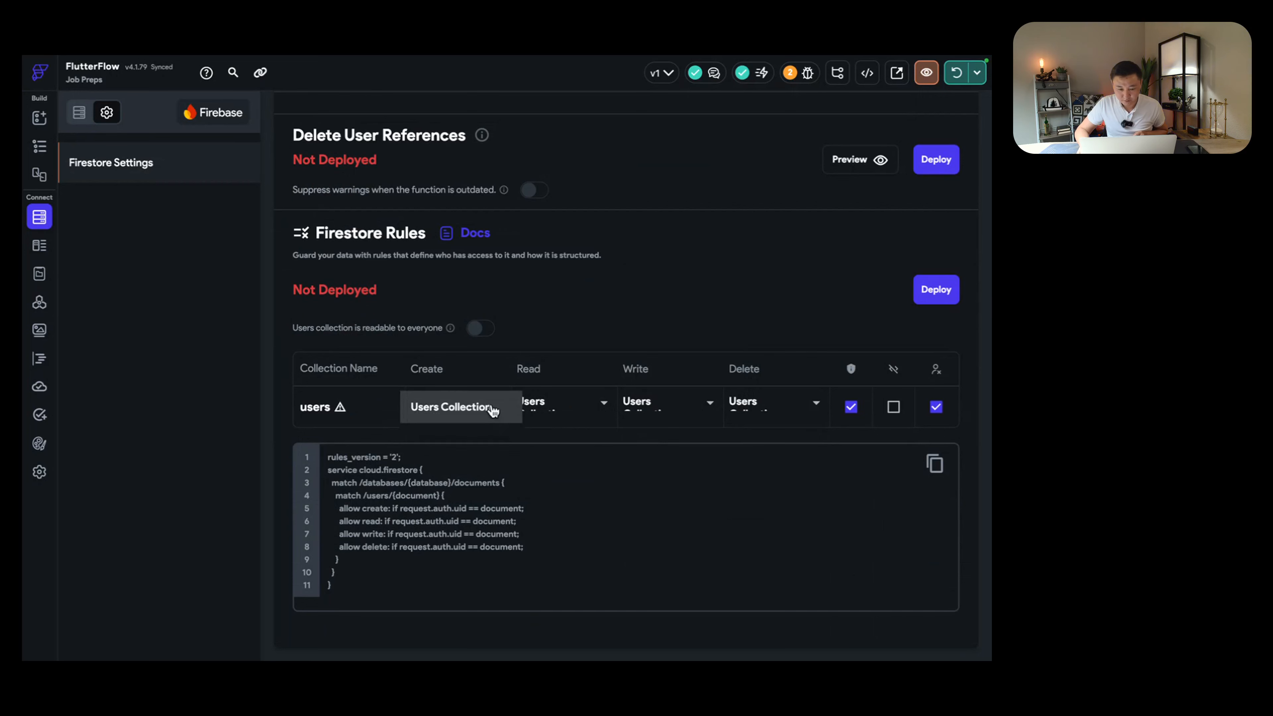
Step: Set users rules to create Everyone, read/write Authenticated Users, delete No One, and deploy
click(492, 410)
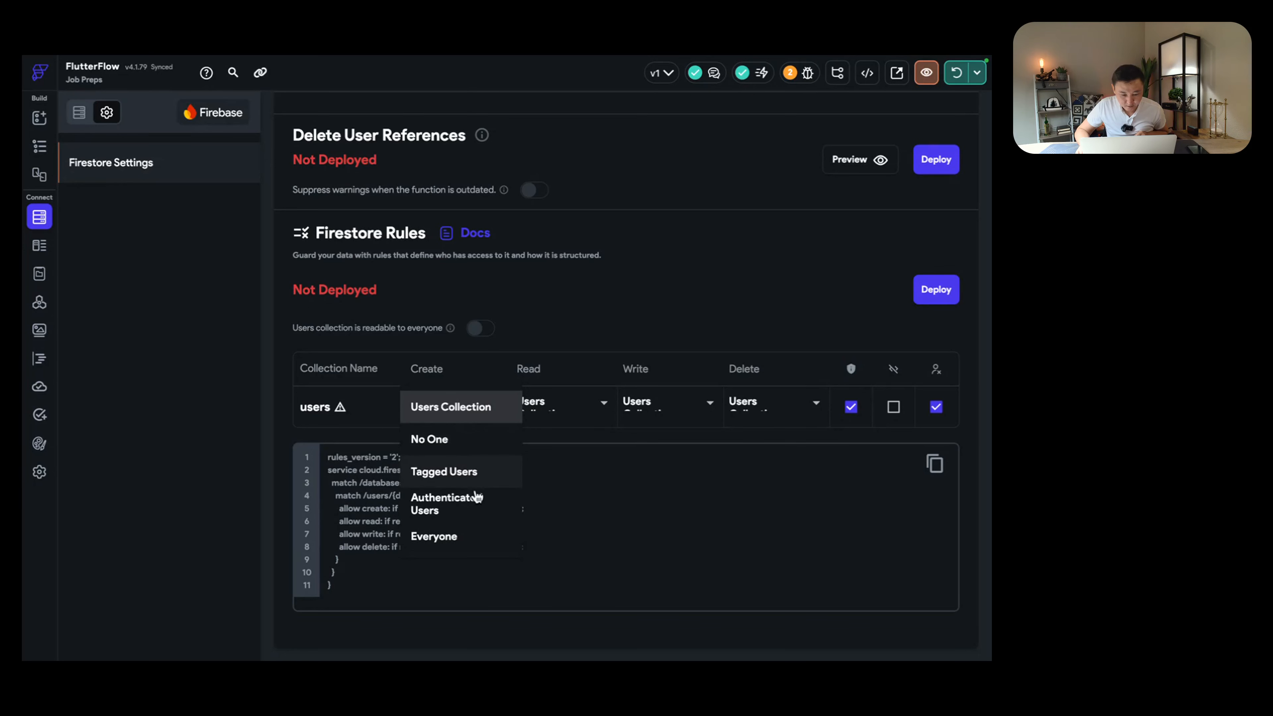
click(475, 536)
click(566, 407)
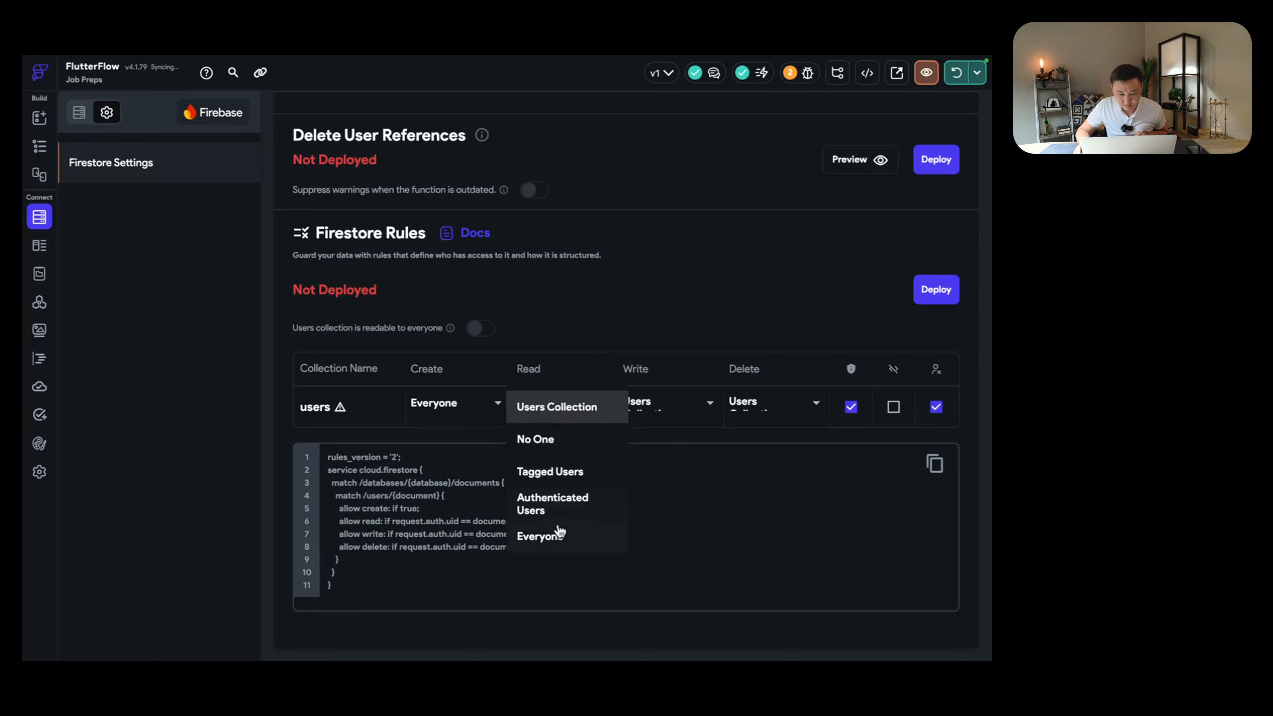
click(559, 506)
click(661, 408)
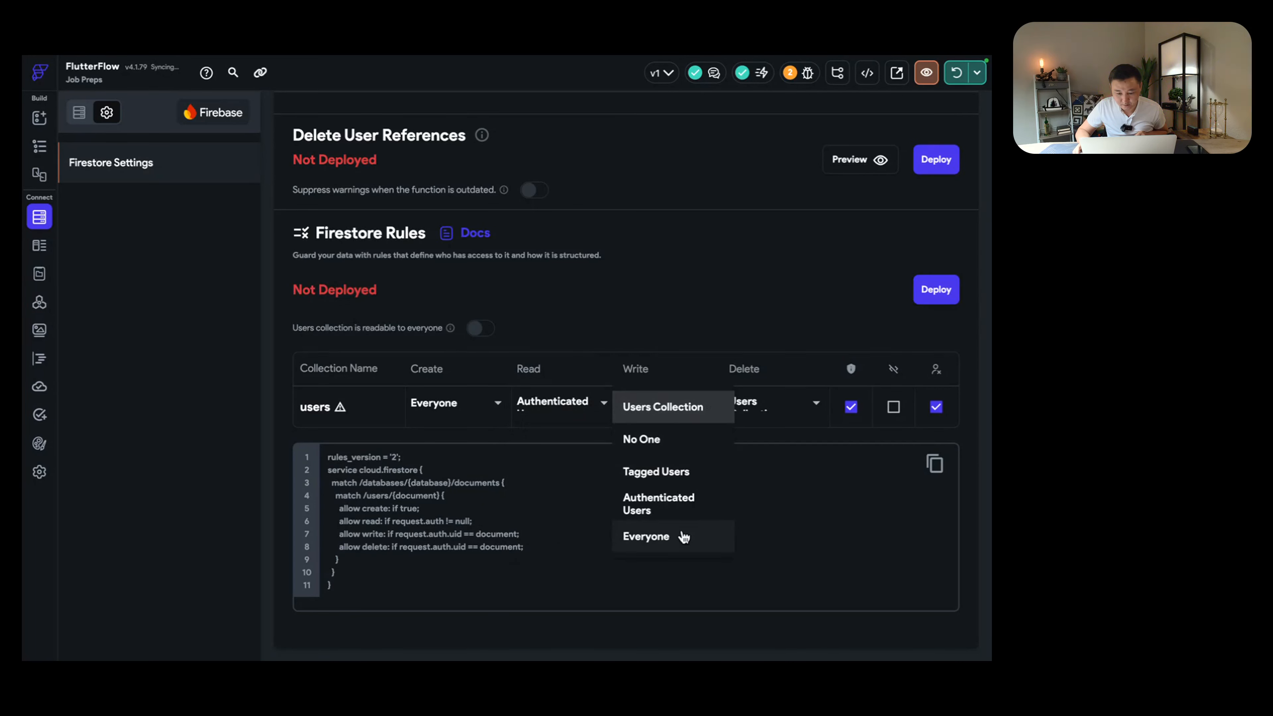
click(682, 517)
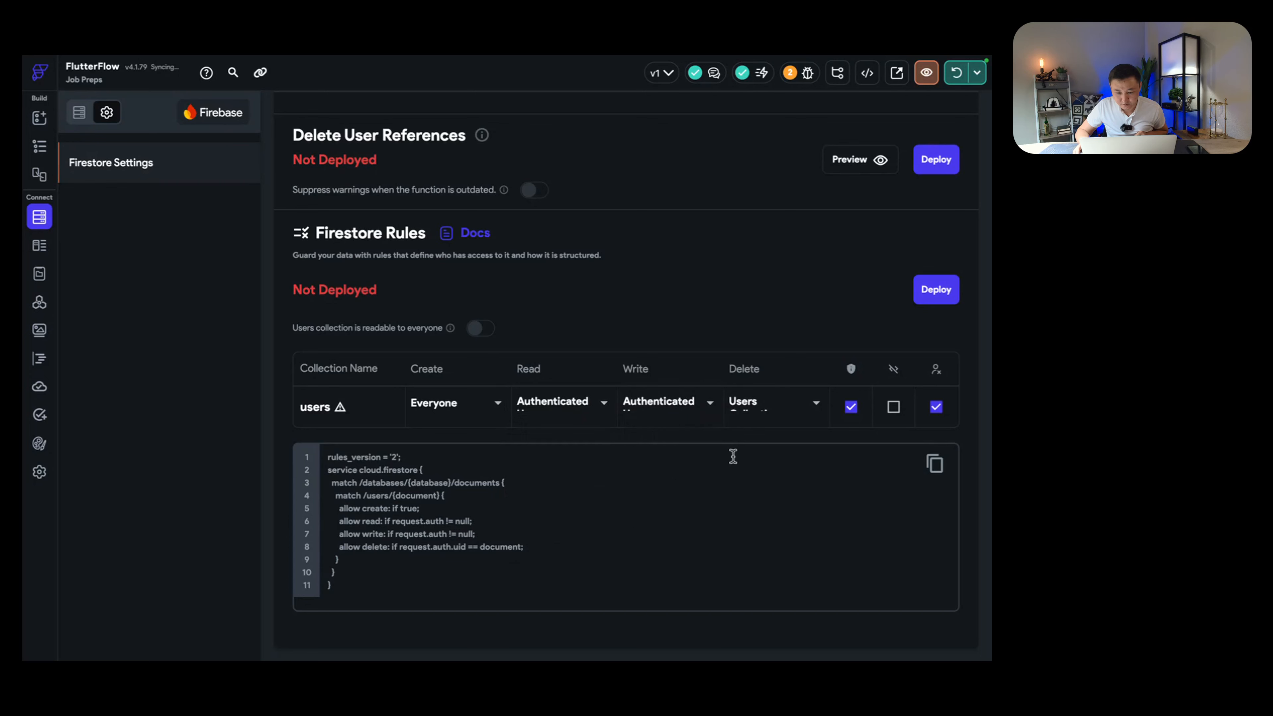
click(782, 410)
click(769, 444)
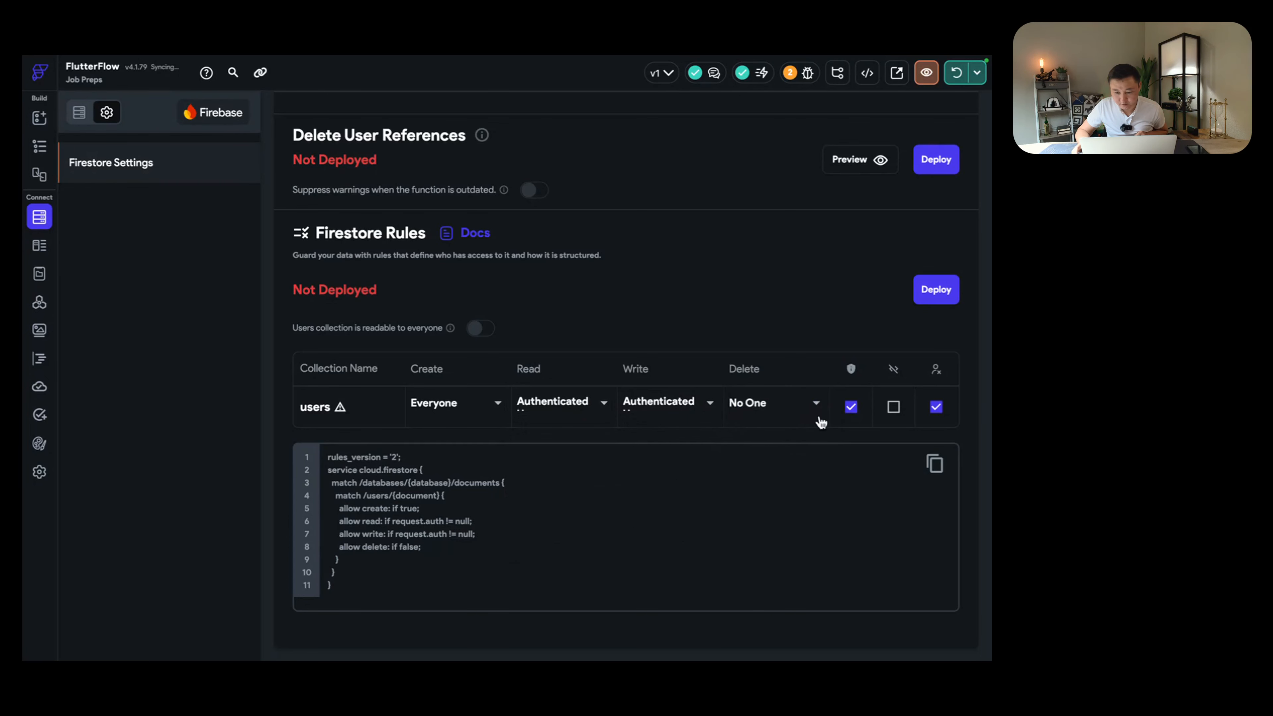
click(936, 297)
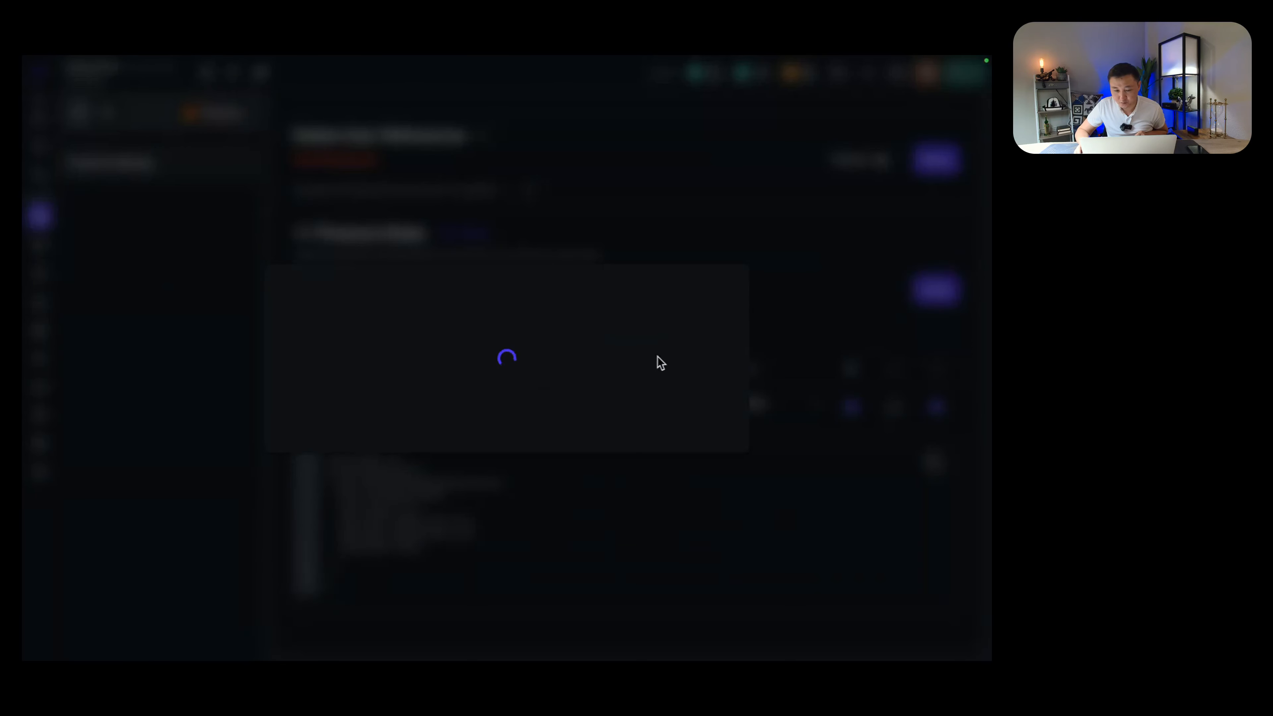
click(700, 558)
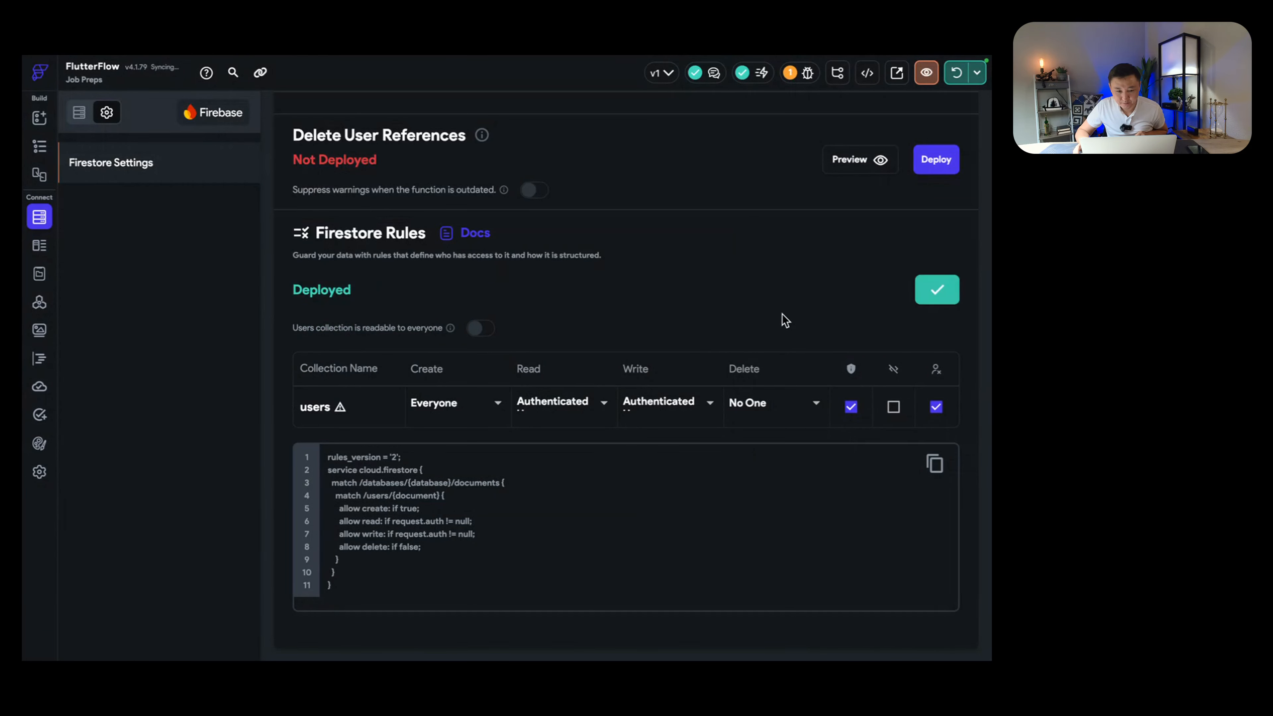
scroll(752, 308, up, 4)
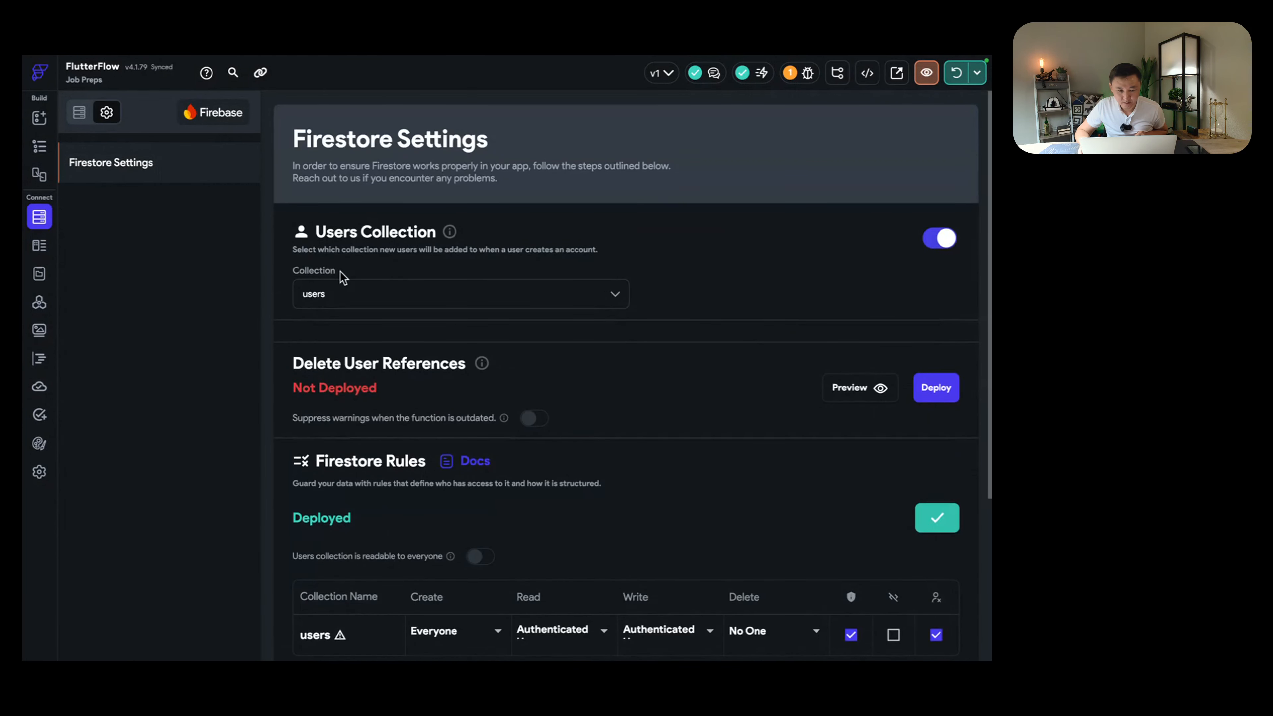
Step: Deploy the Delete User References function from the Firestore settings warning
click(78, 113)
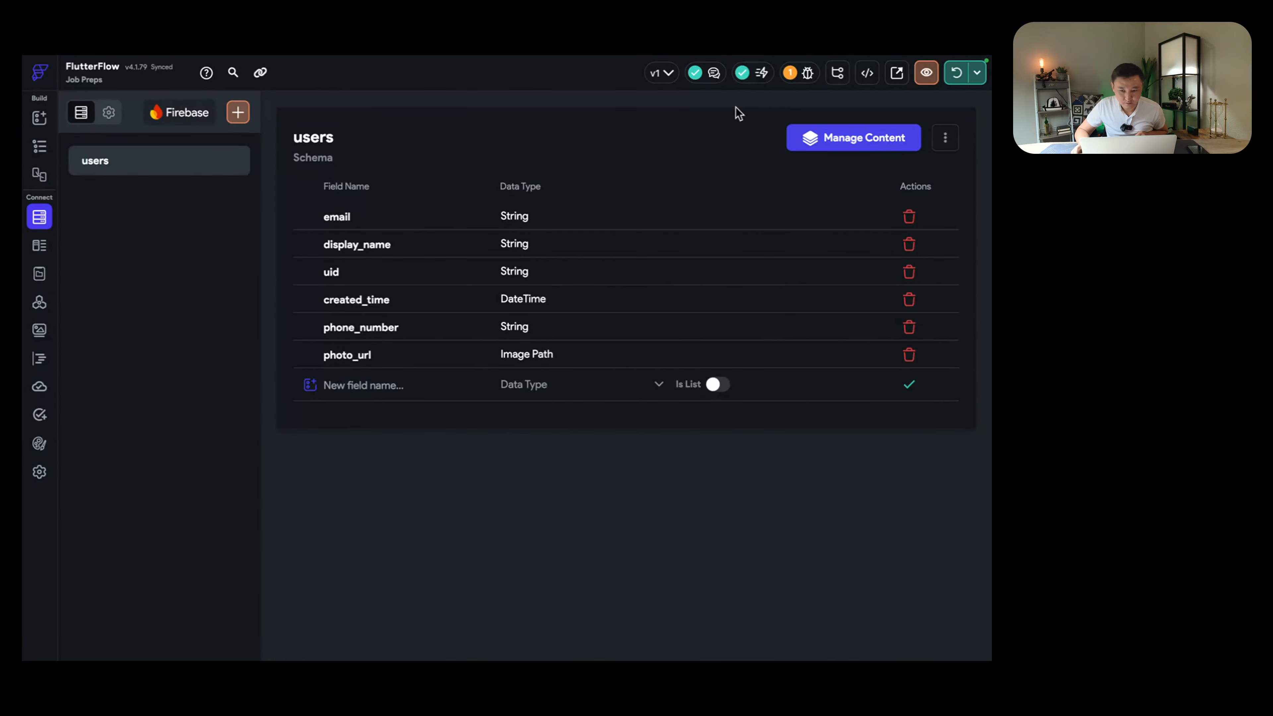
click(799, 74)
click(698, 135)
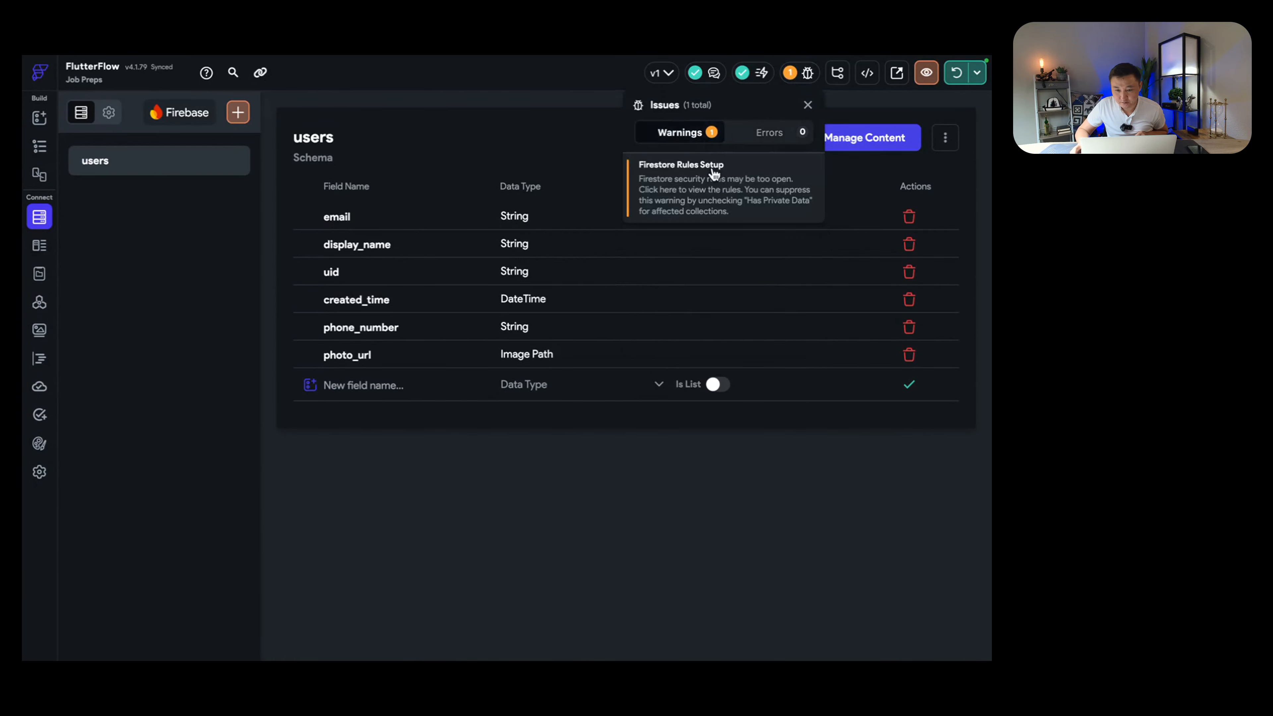
click(713, 178)
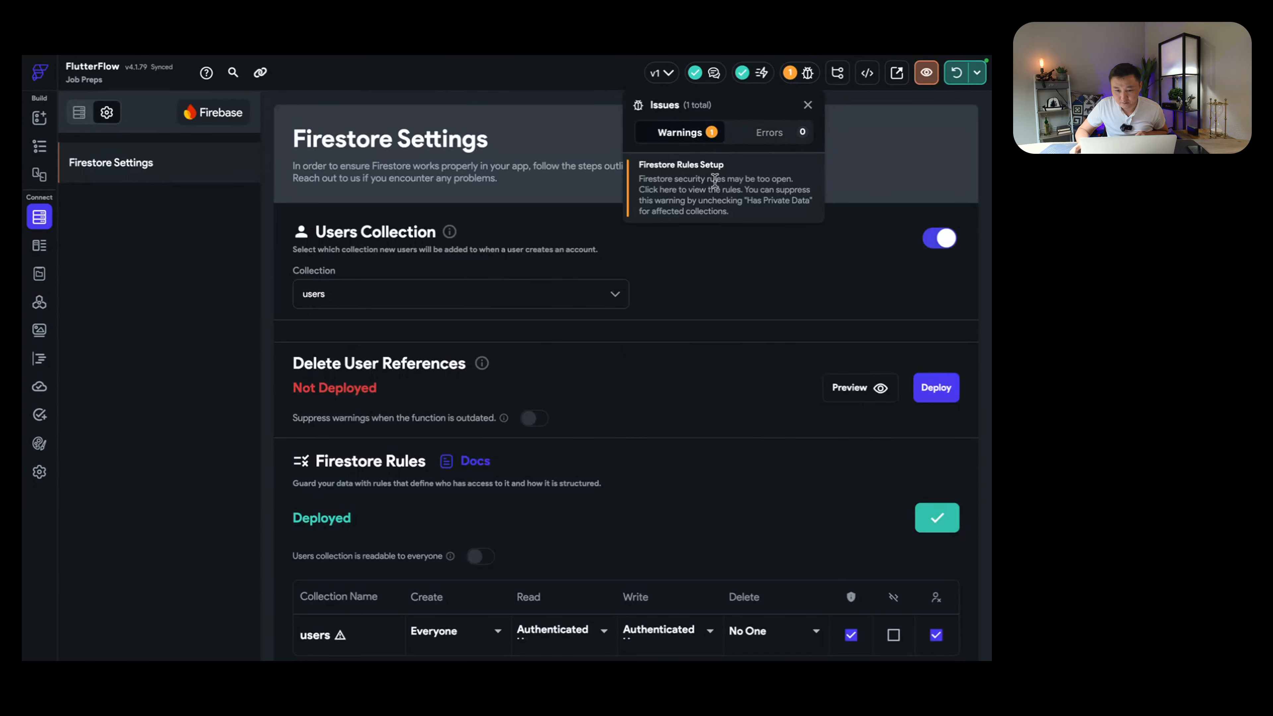
click(933, 397)
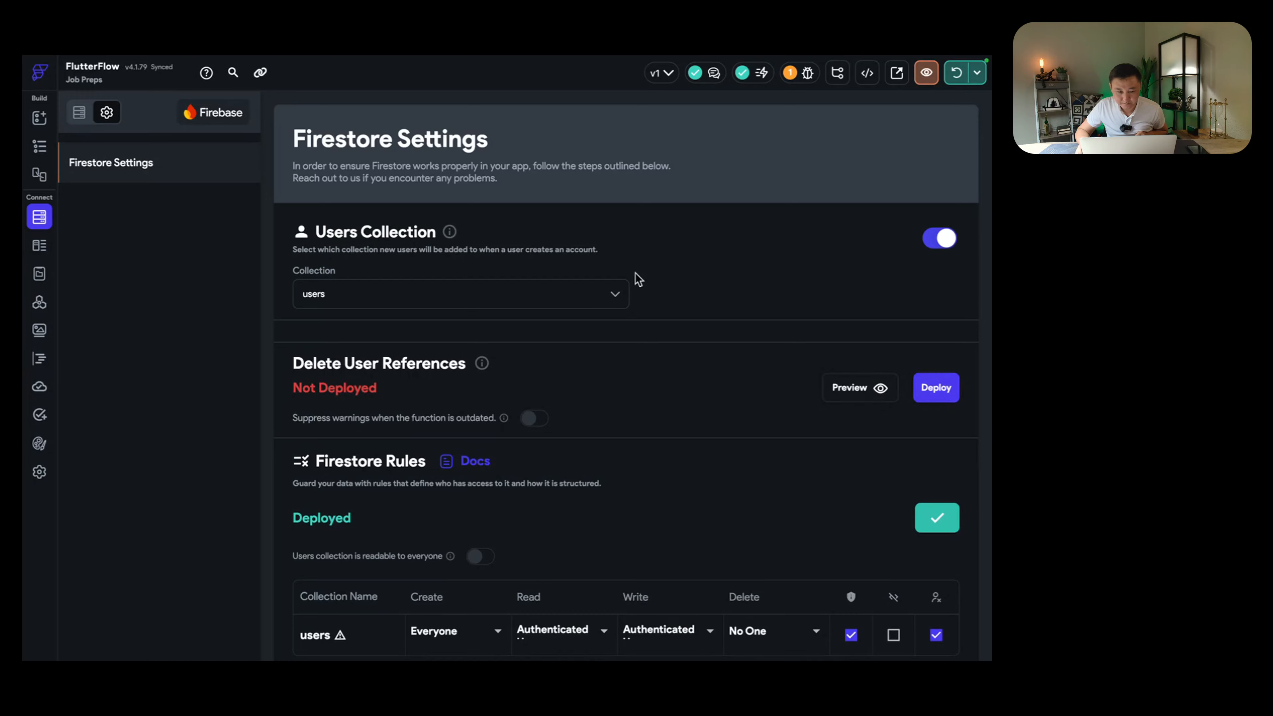
scroll(797, 334, down, 2)
scroll(794, 332, down, 3)
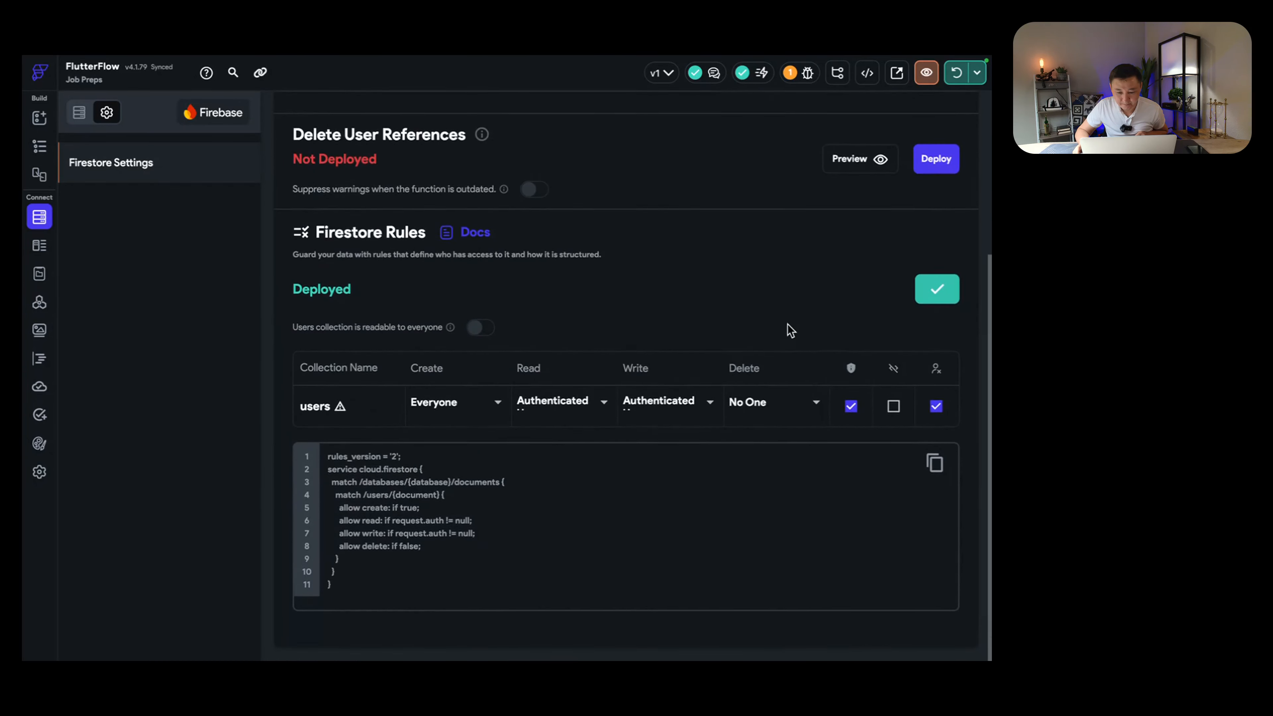
scroll(777, 324, up, 3)
scroll(762, 314, up, 2)
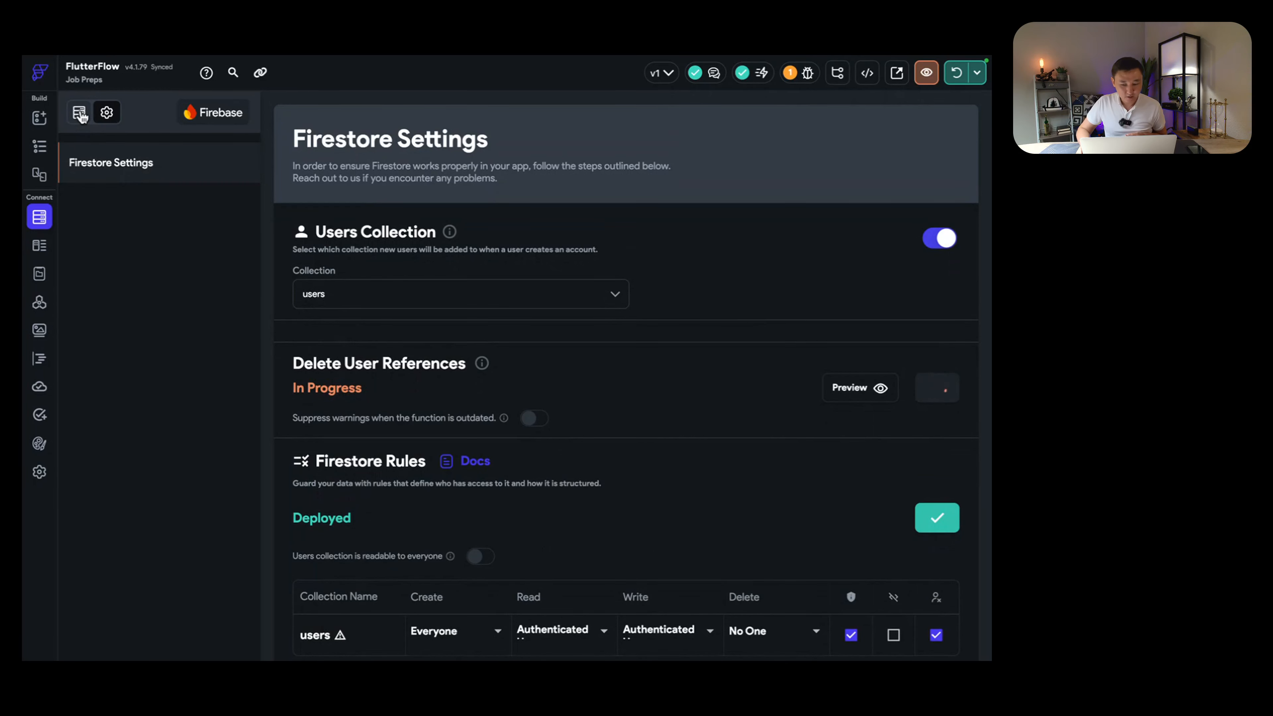
Step: Return to the collections schema and open the running device's logs
click(80, 114)
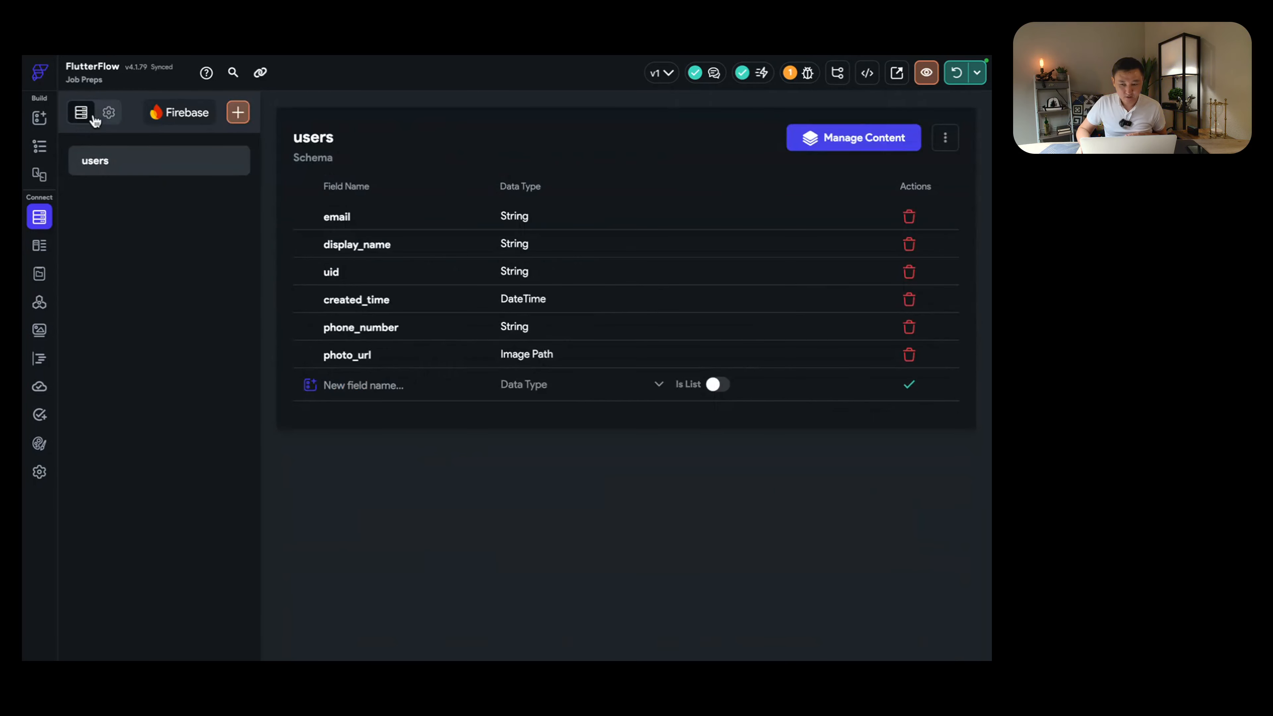
click(977, 75)
click(959, 193)
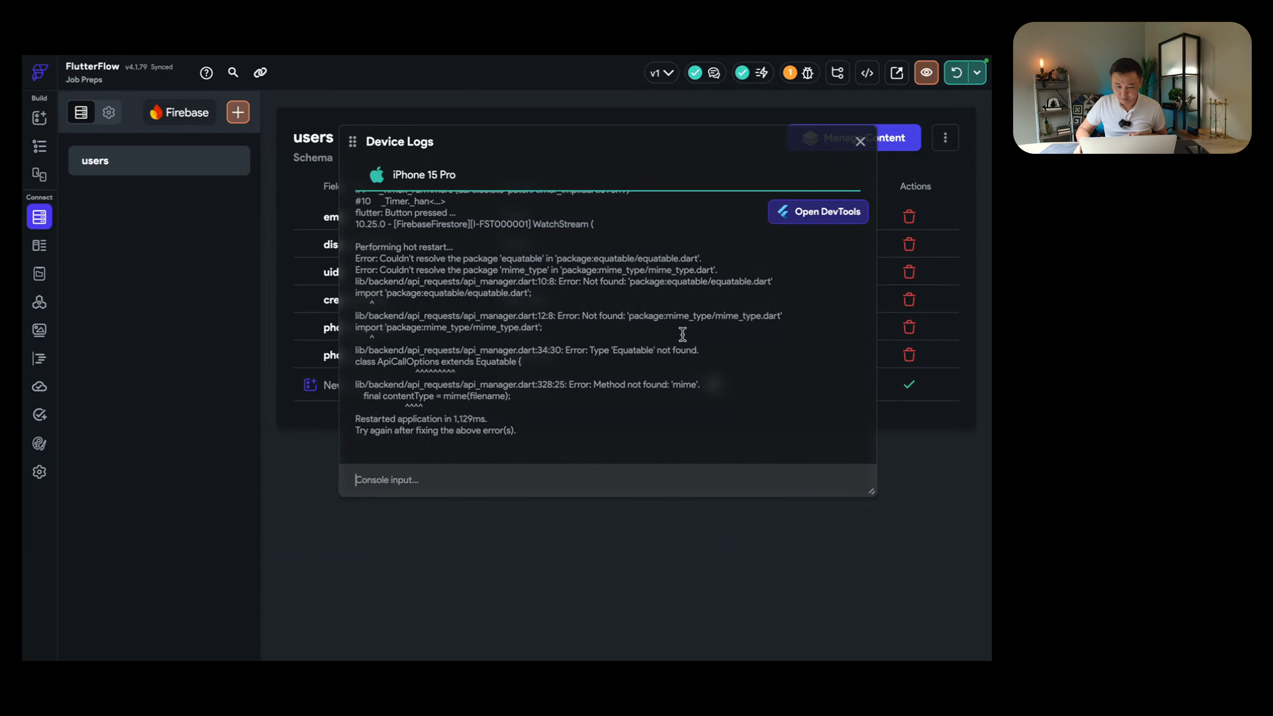
Step: Restart the iPhone 15 Pro test run from the Test, Run & Publish menu
click(860, 142)
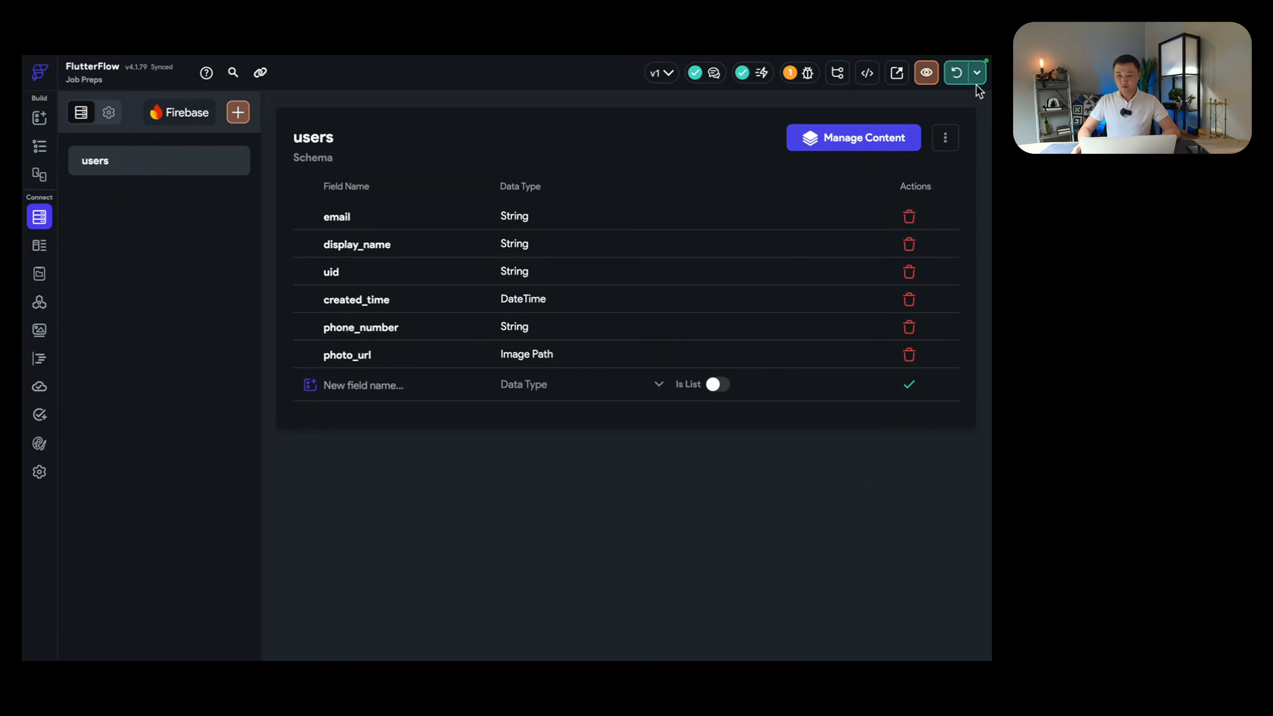
click(976, 74)
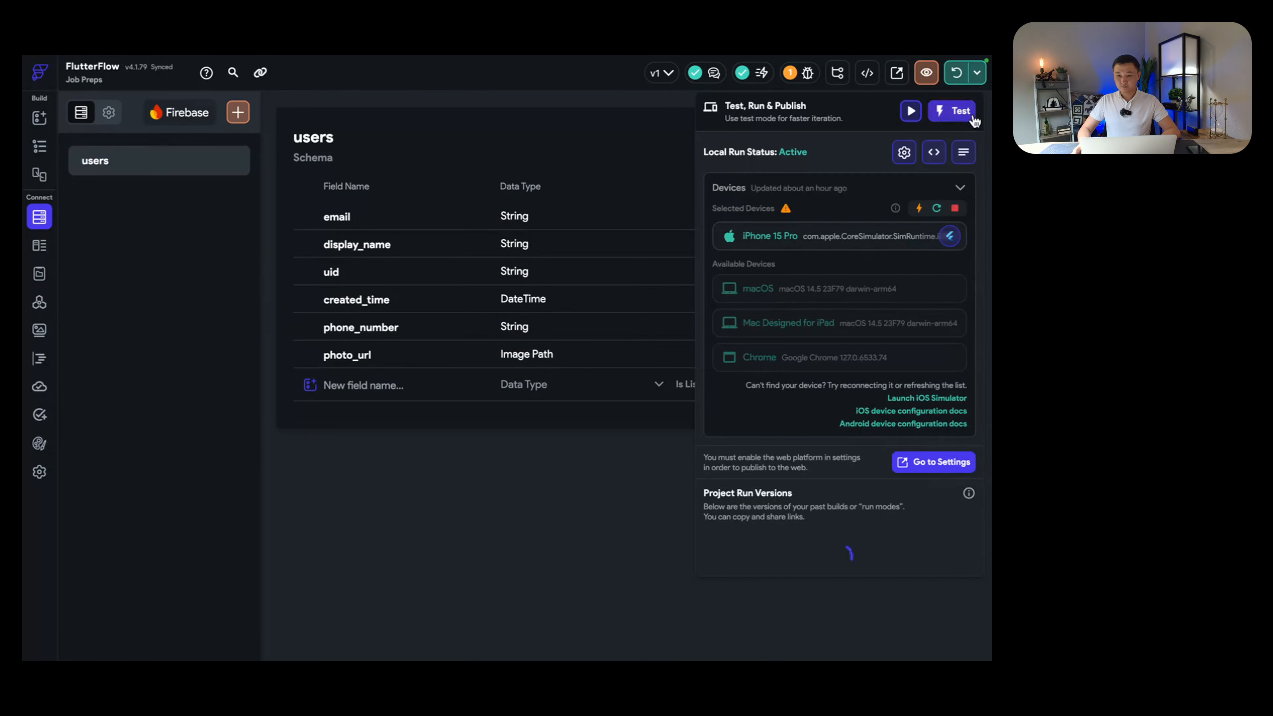
click(937, 209)
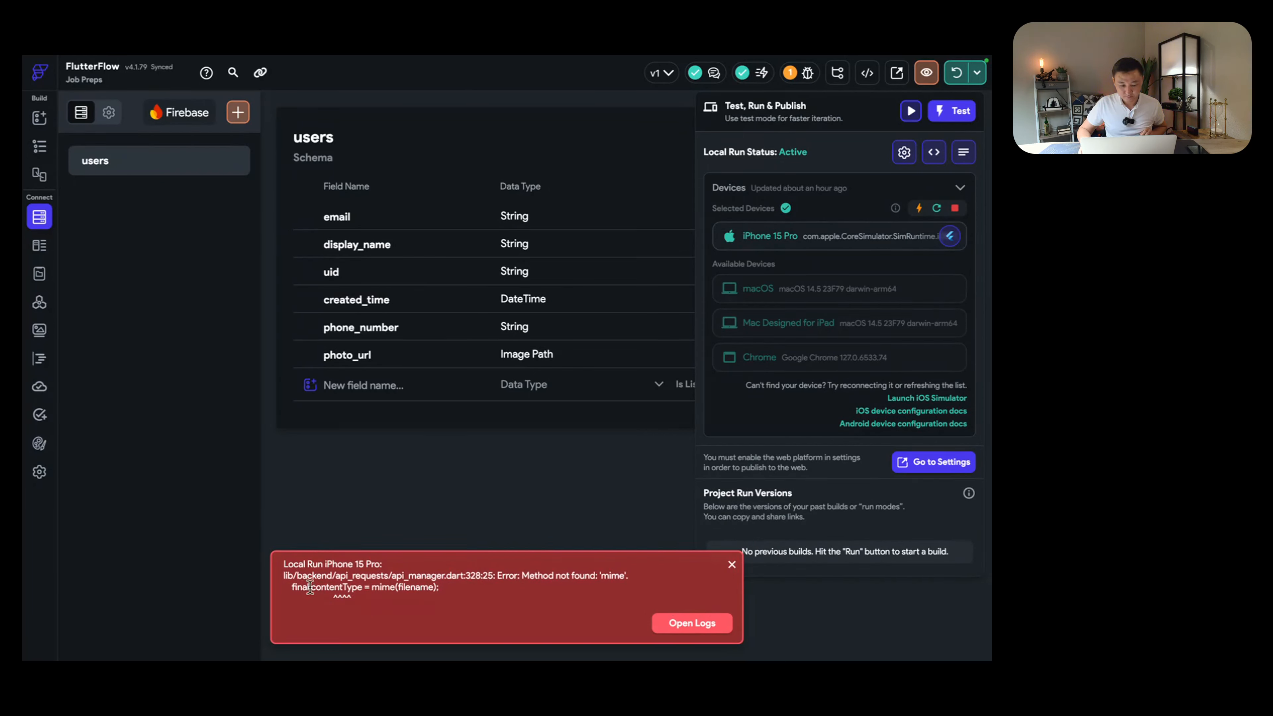
Step: Select the Type 'Equatable' not found error lines in the device logs
drag(310, 587, 390, 585)
double_click(415, 586)
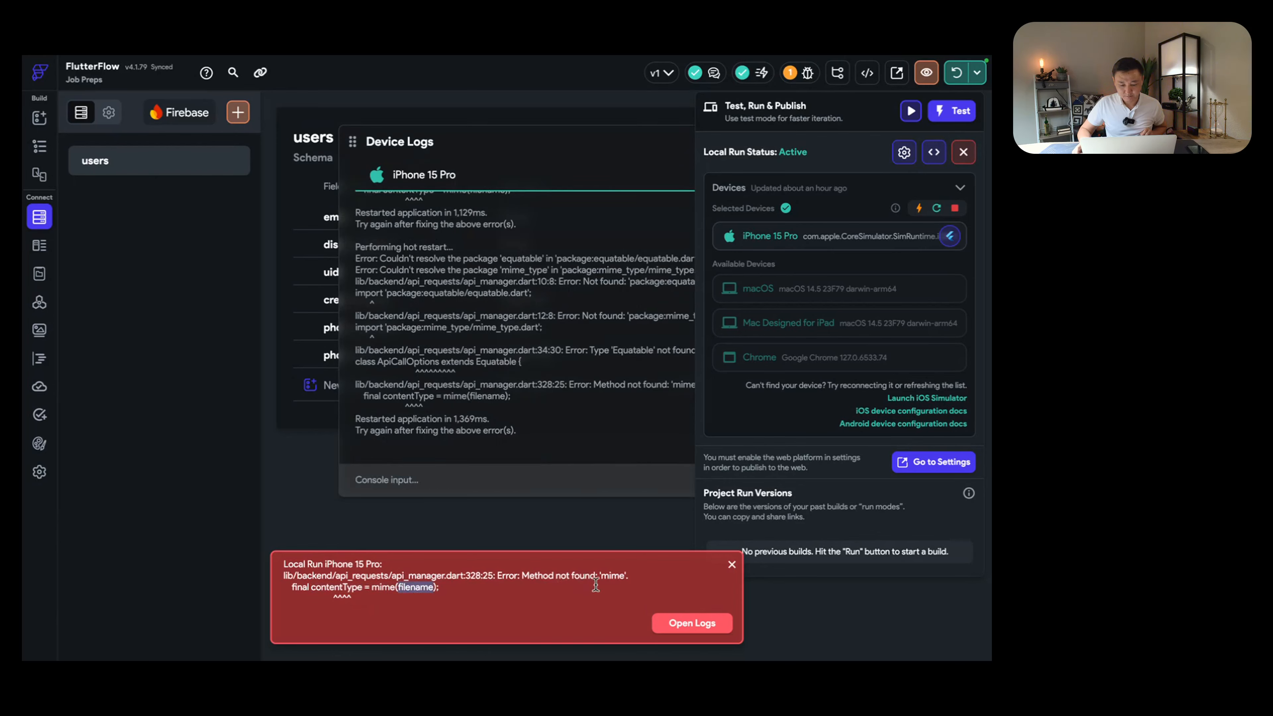
click(732, 564)
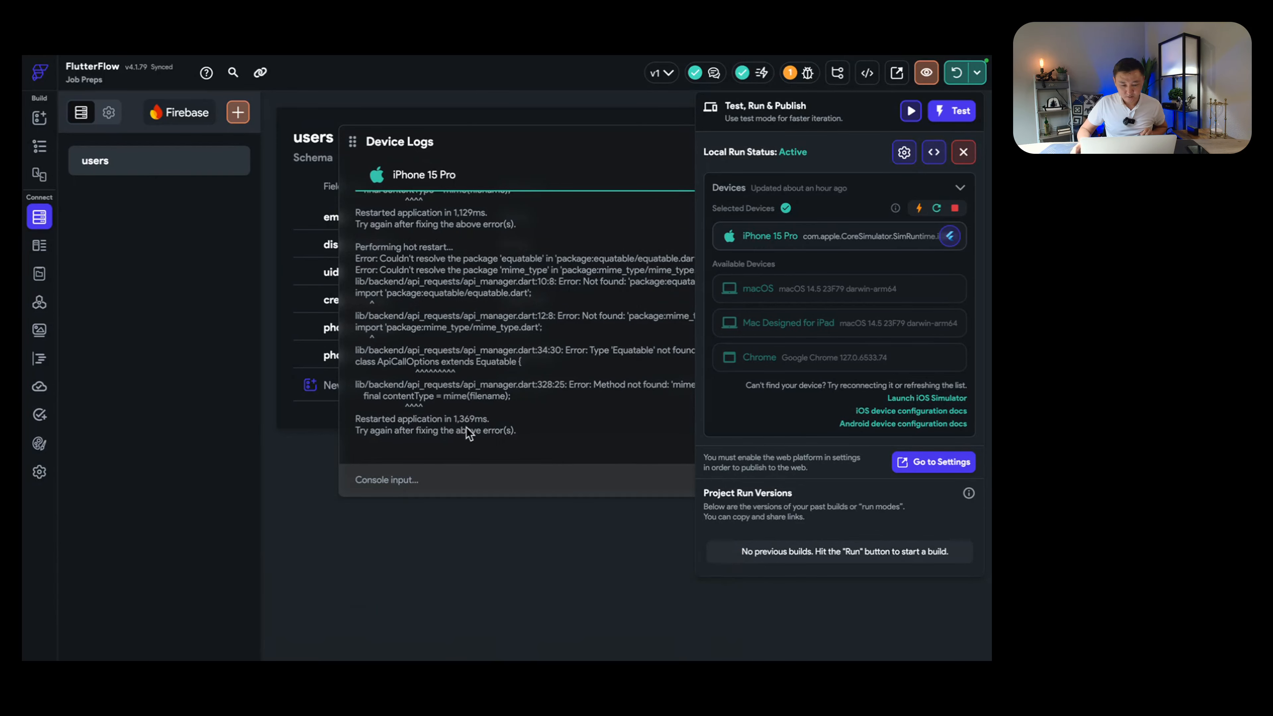
click(532, 374)
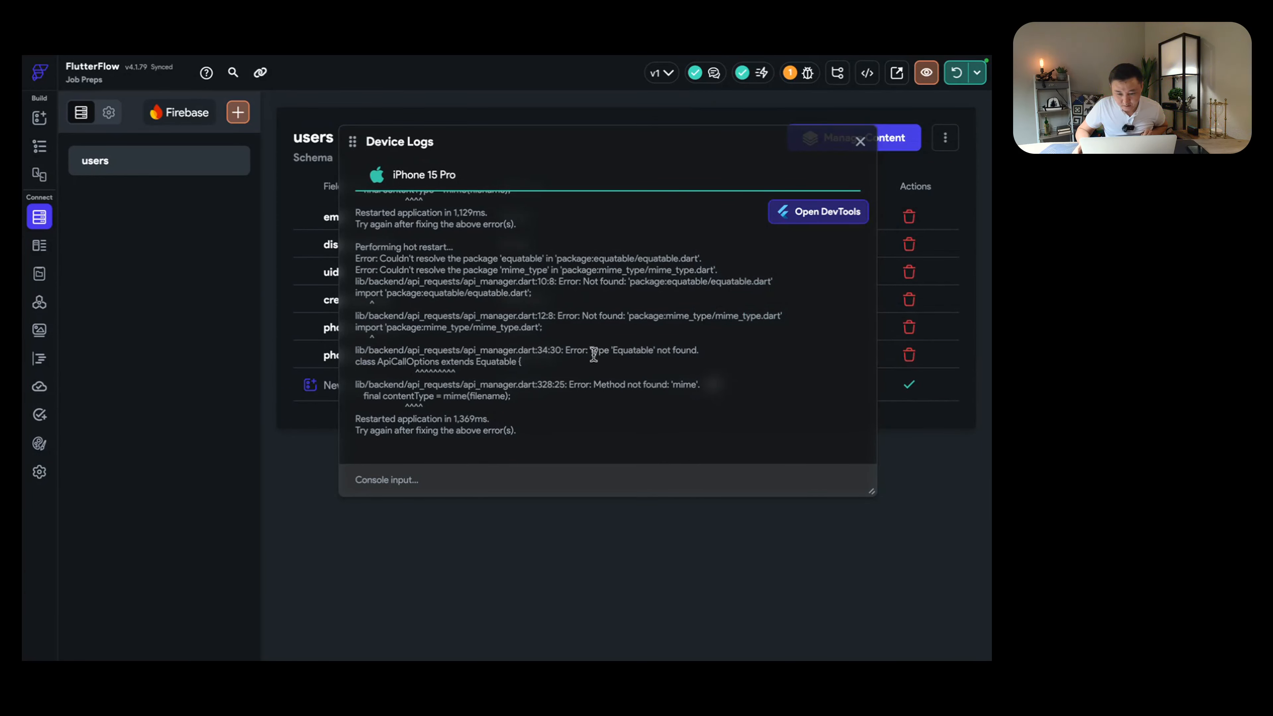
drag(591, 351, 593, 357)
key(super+c)
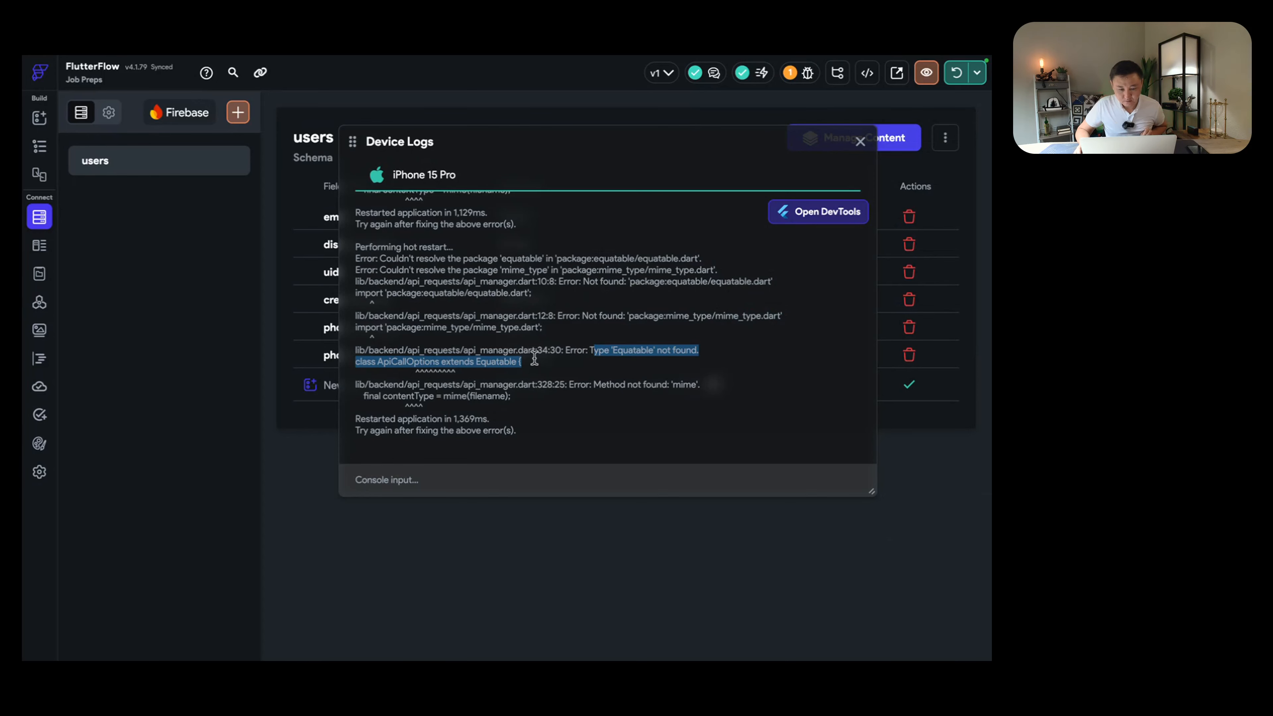
key(ctrl+Right)
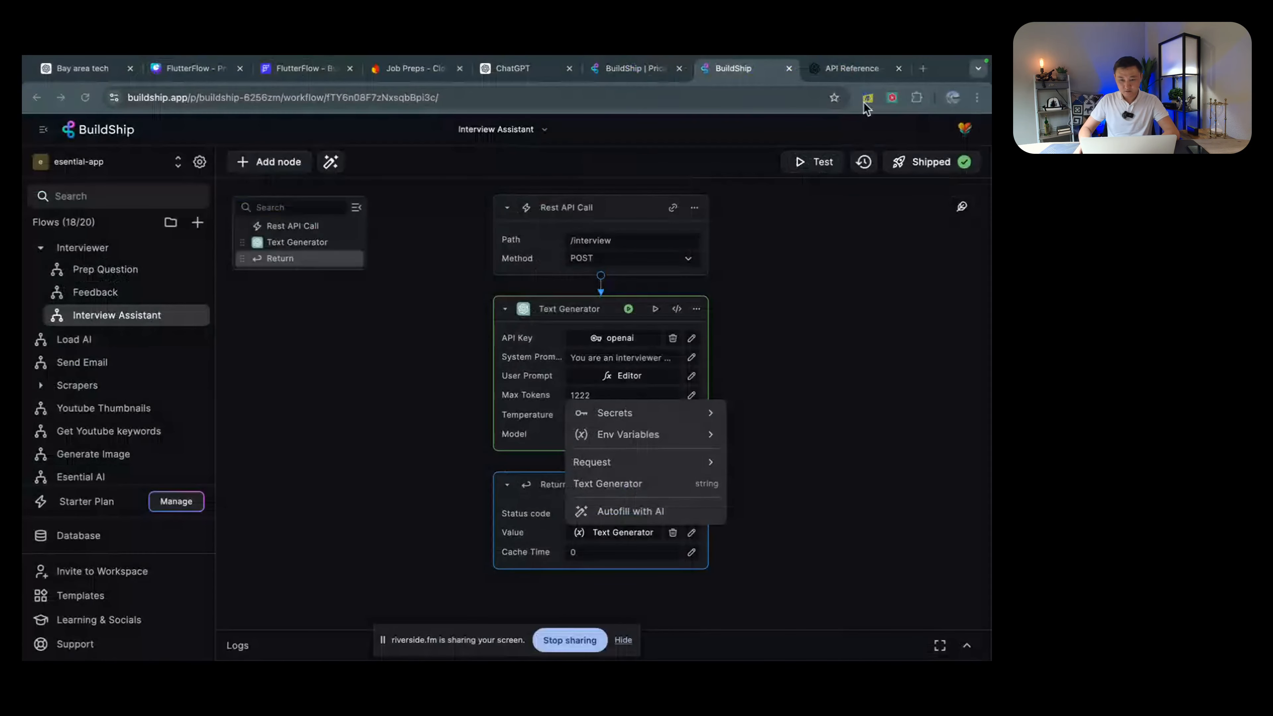
Step: Search Google for the copied Equatable error in a new tab
click(923, 68)
key(super+v)
key(Return)
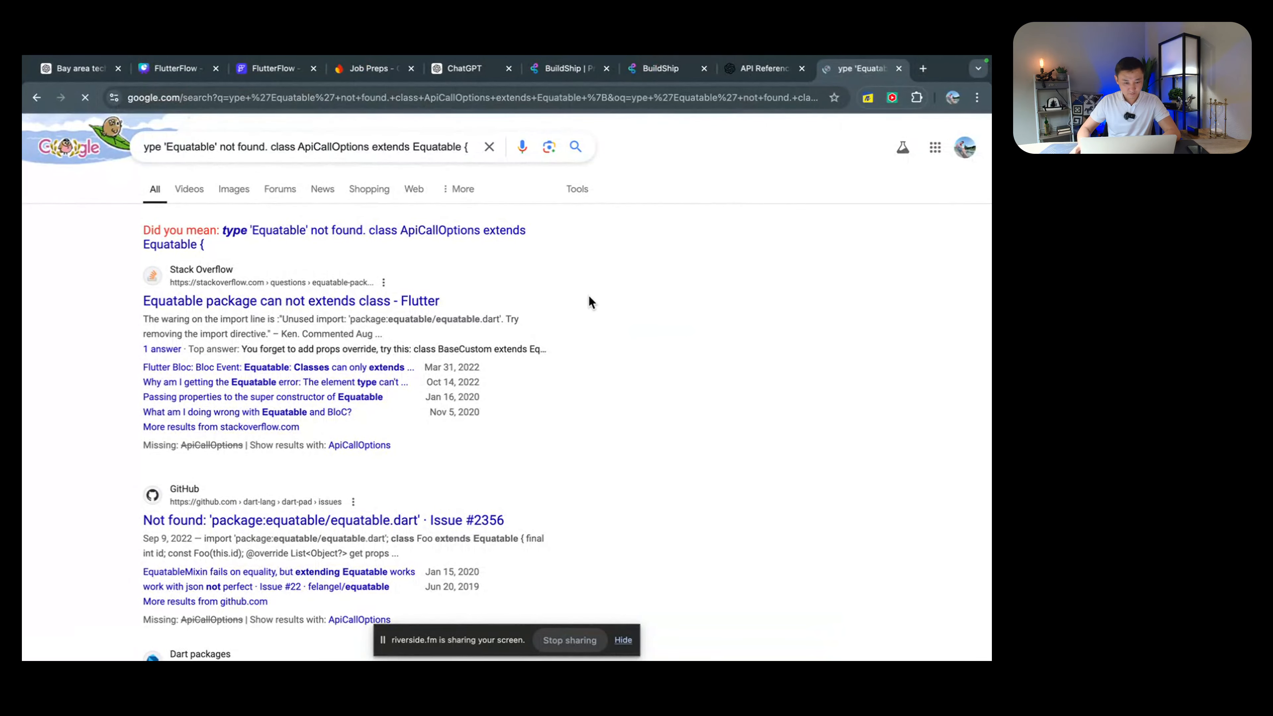
scroll(414, 303, down, 3)
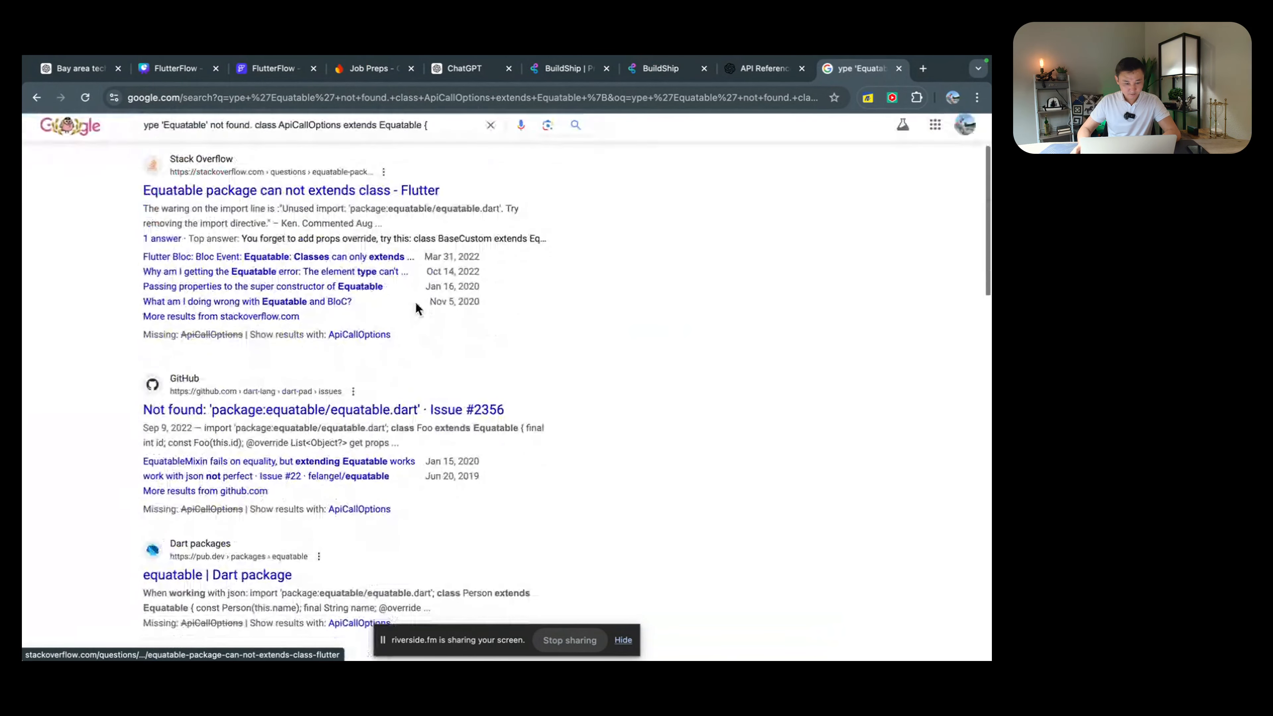
scroll(449, 226, up, 3)
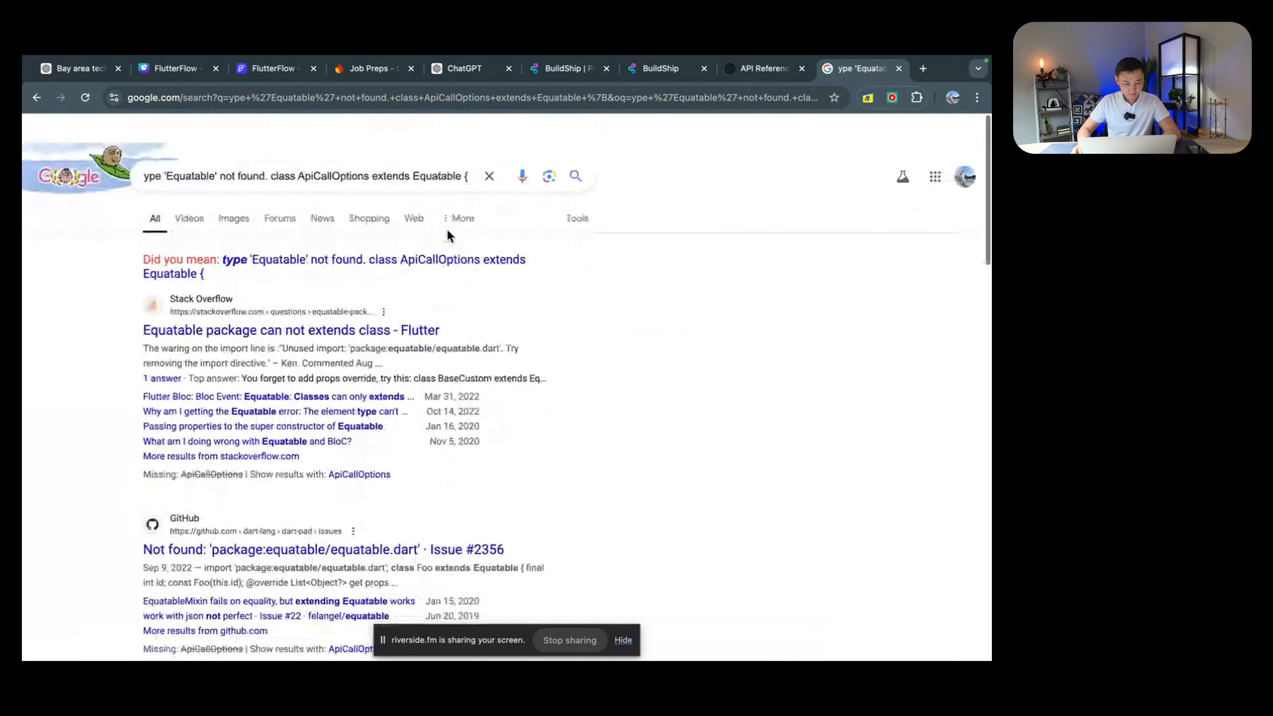
scroll(446, 229, down, 1)
Step: Search the error again with 'flutterflow' appended and review the Stack Overflow result
click(473, 146)
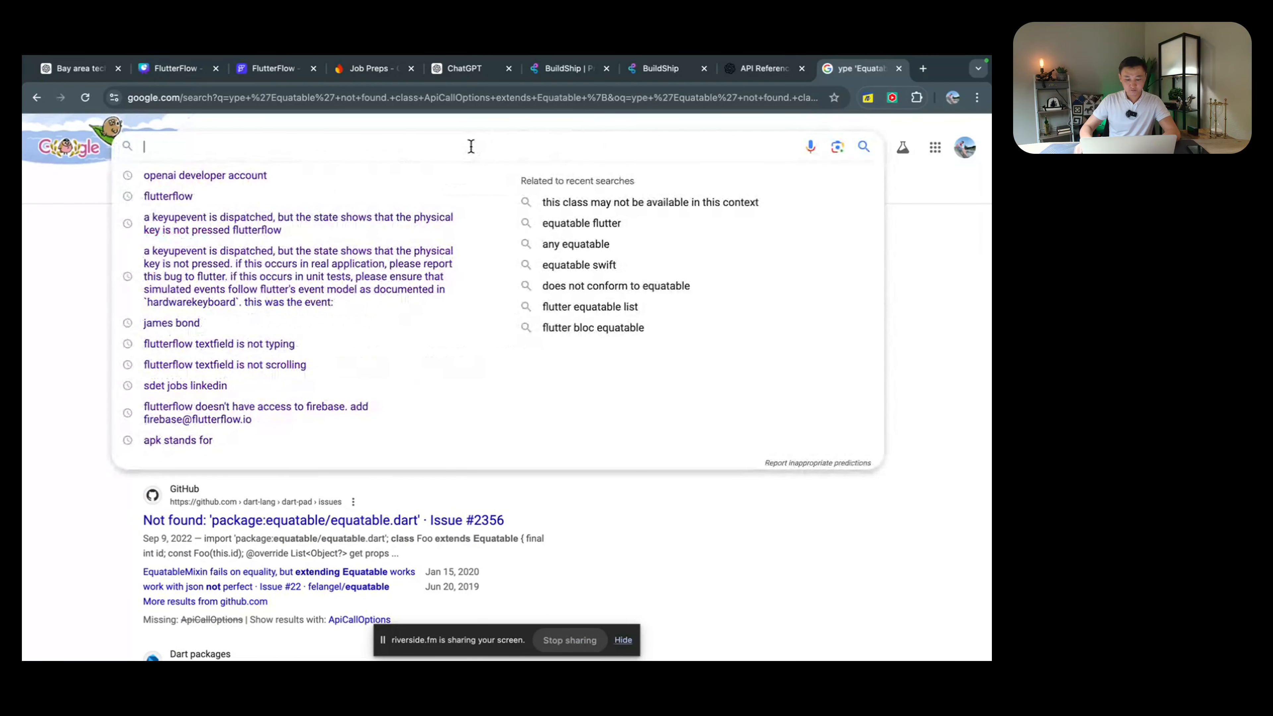
key(super+v)
text(f)
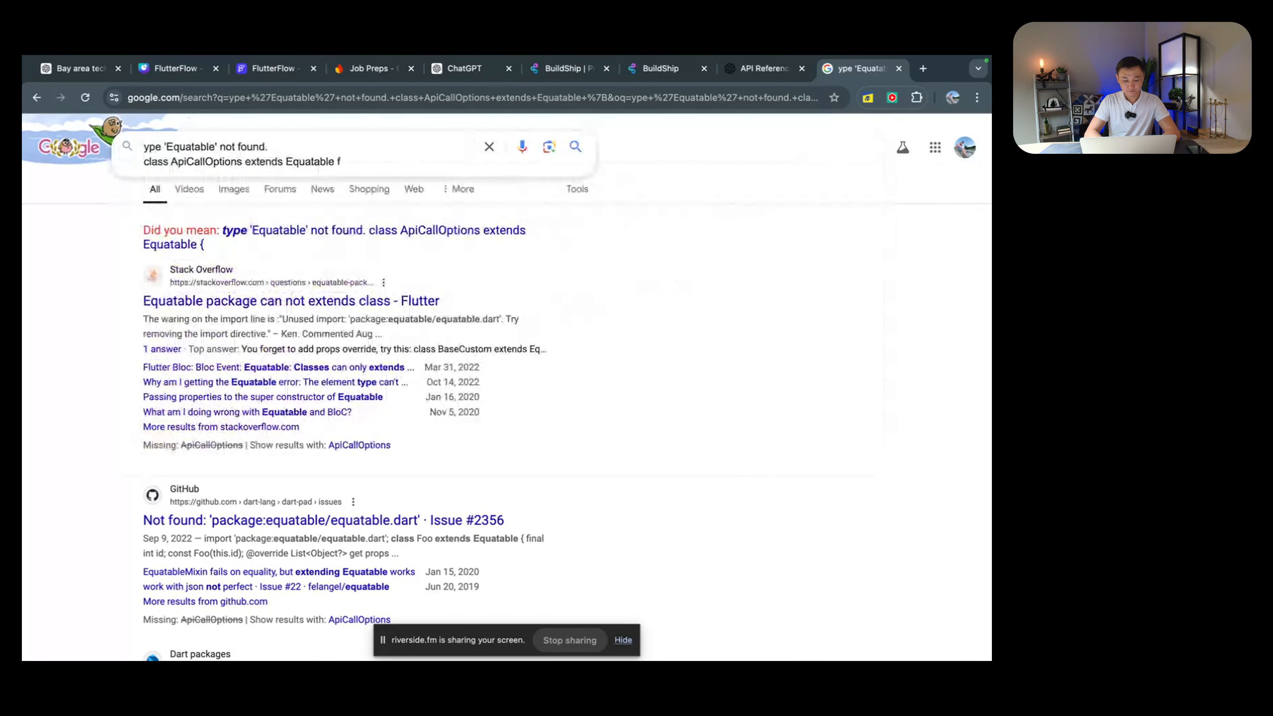
text(lutterflow)
key(Return)
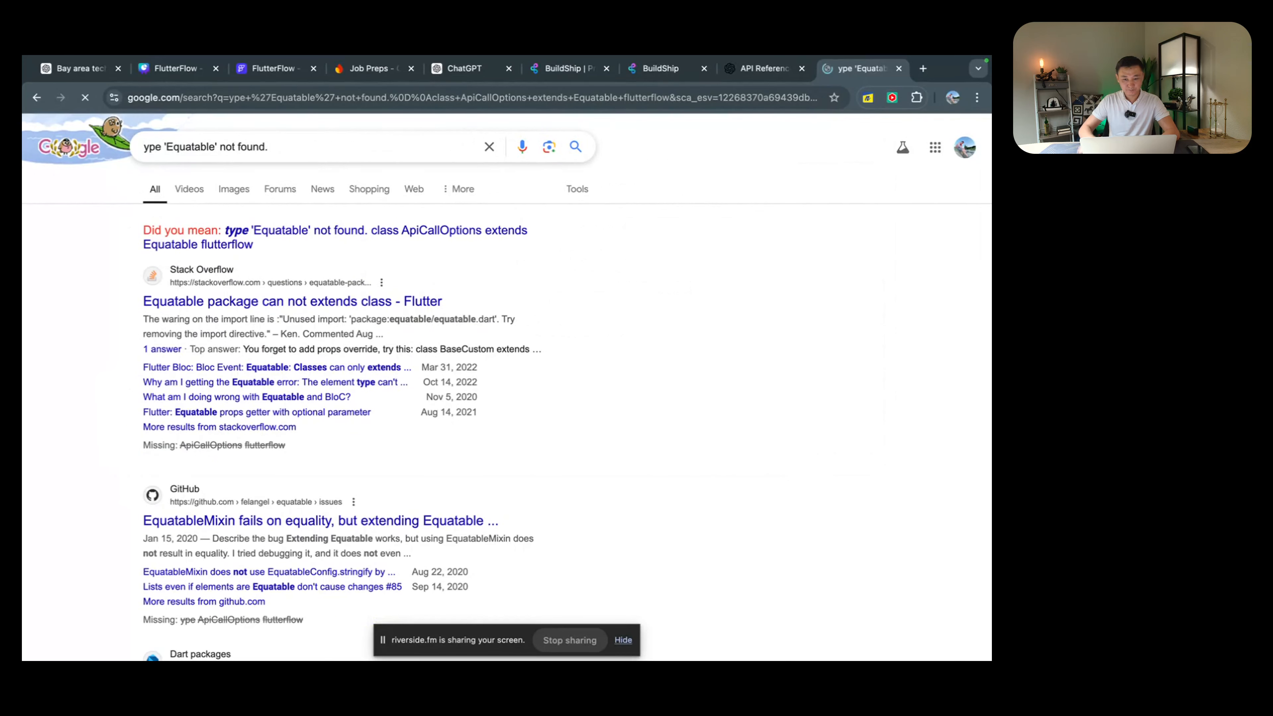
scroll(560, 425, down, 3)
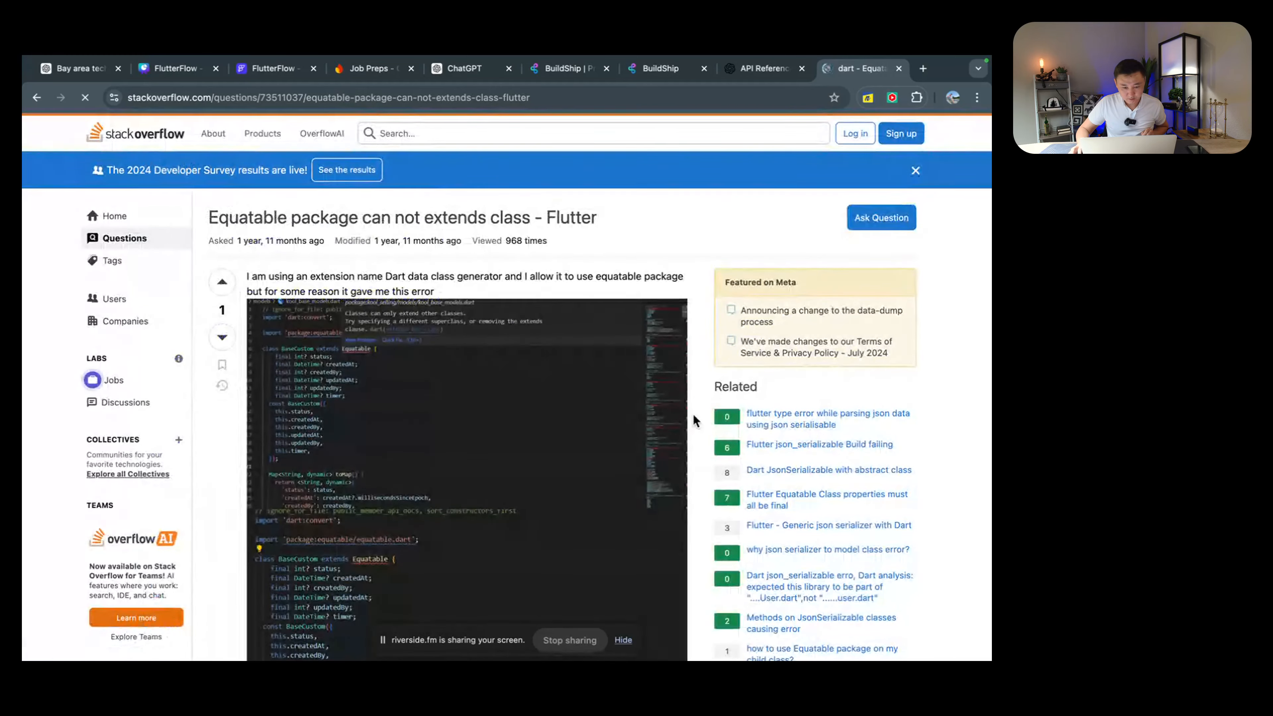
scroll(608, 416, down, 10)
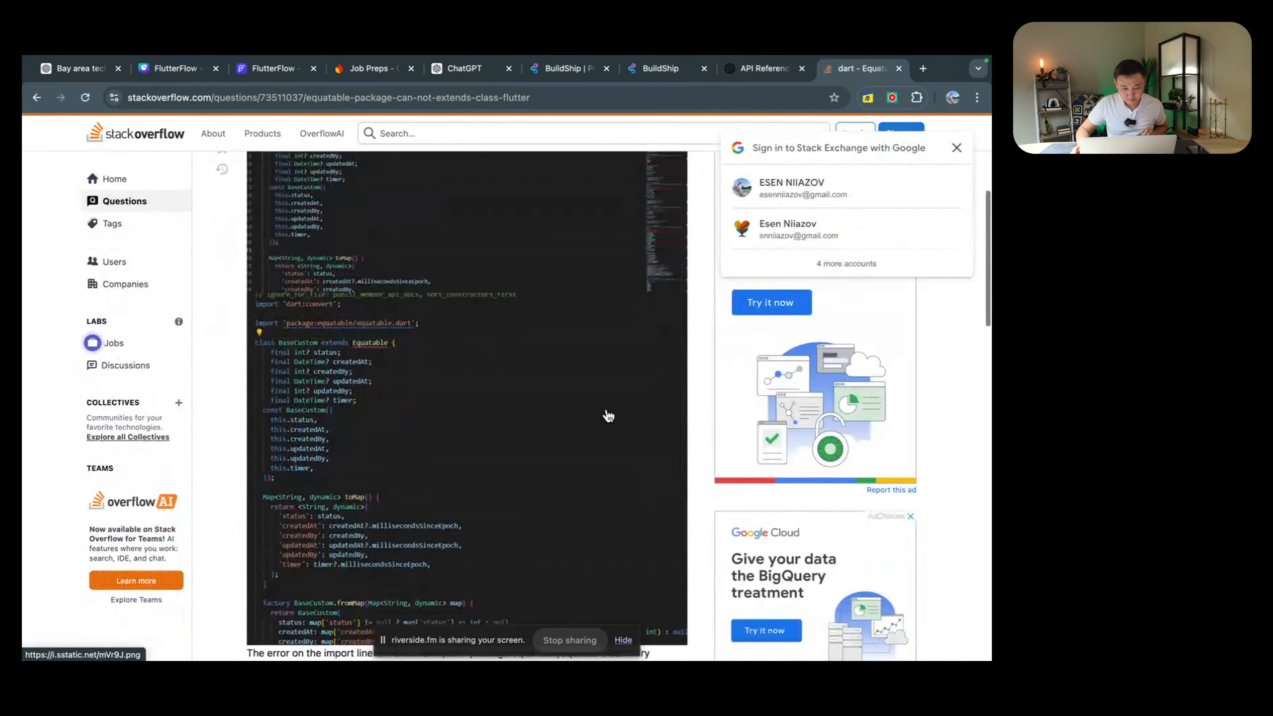
scroll(607, 401, up, 10)
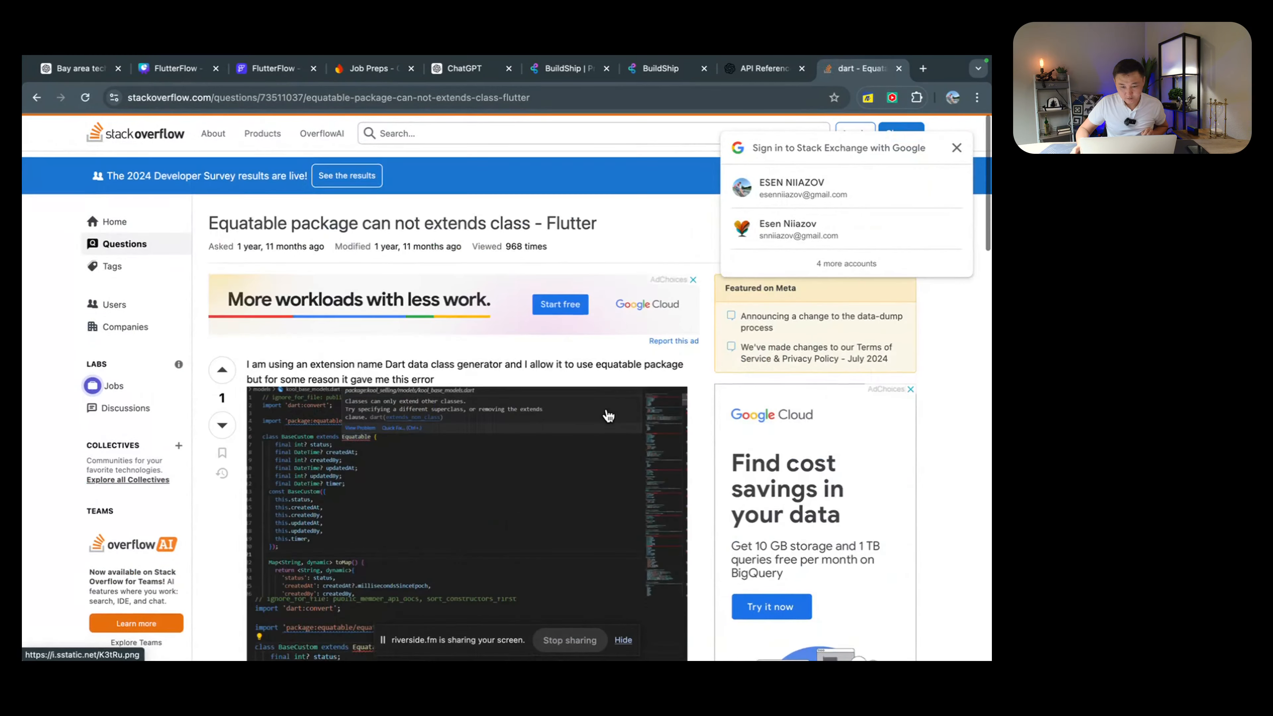
key(ctrl+Left)
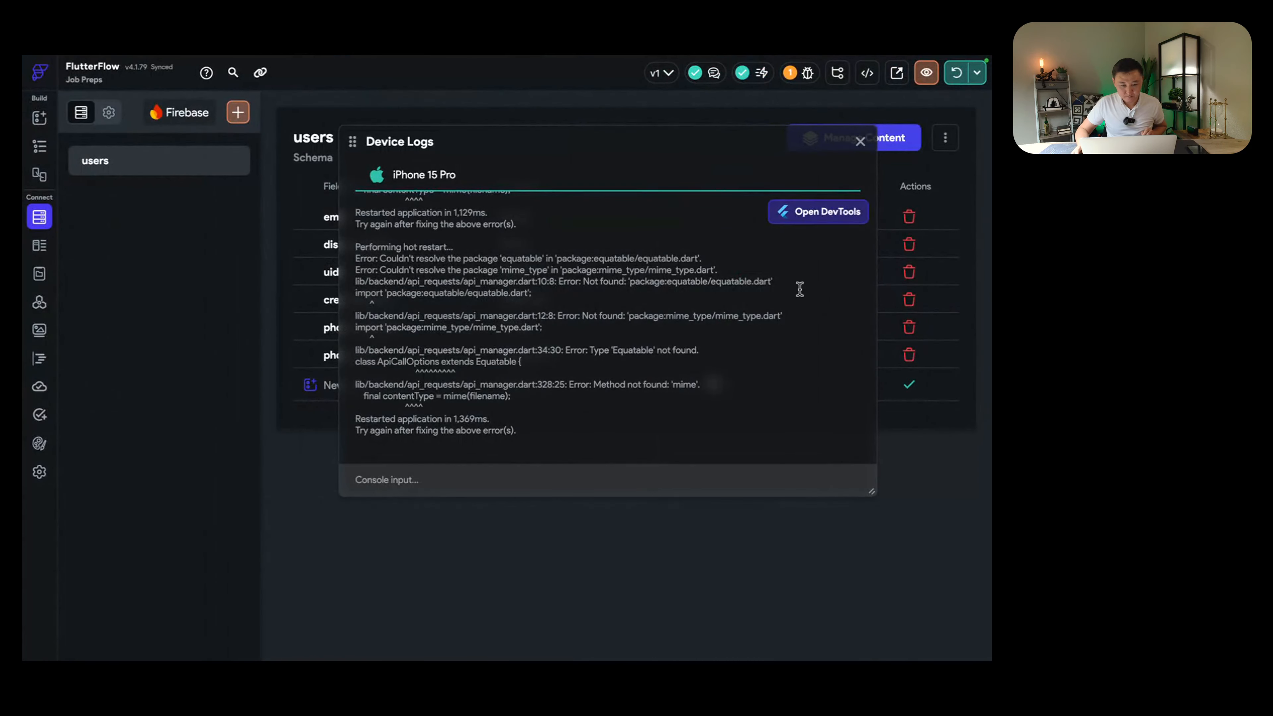
Step: Close the device logs, keep the unsaved Prep Question API call changes, and save the call
click(860, 142)
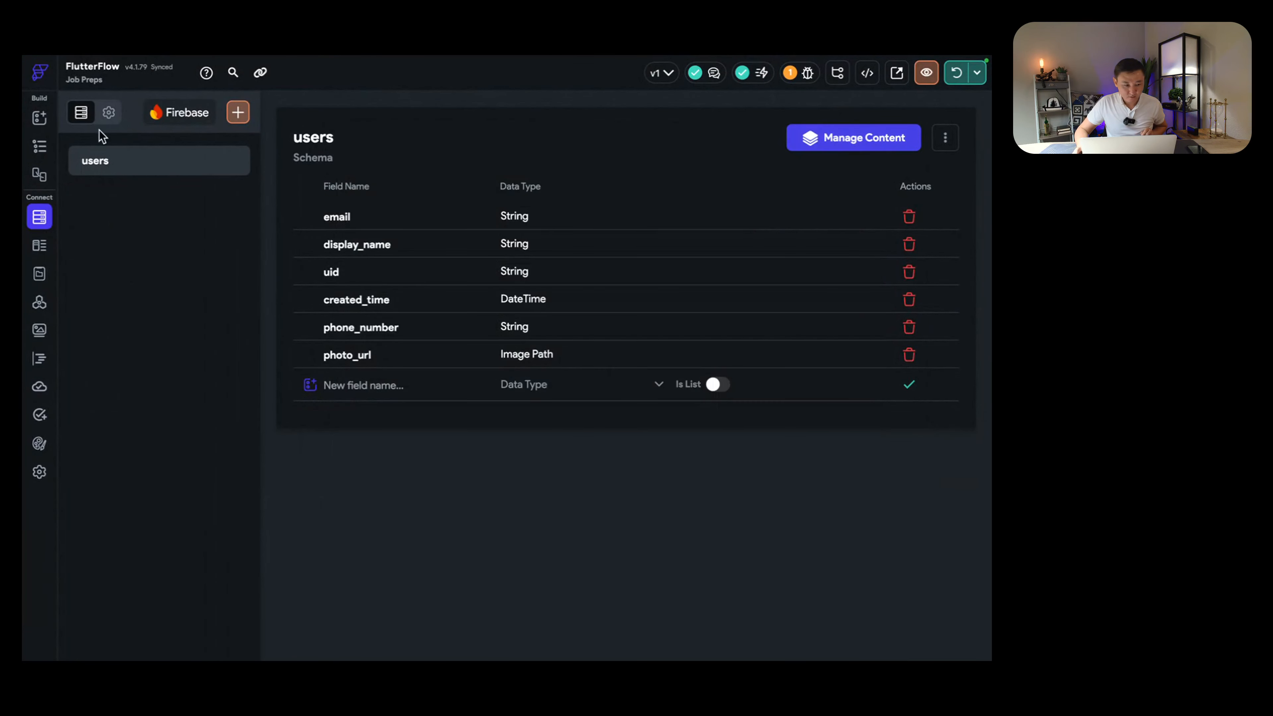
click(40, 300)
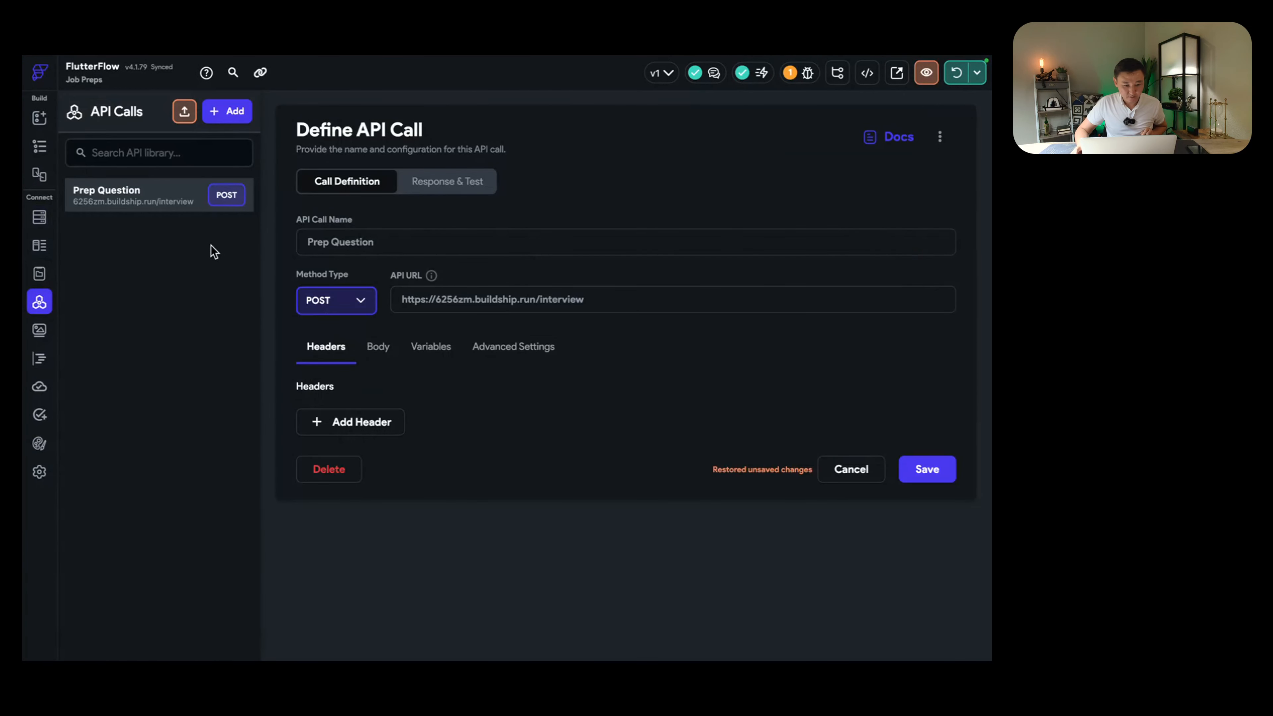
click(166, 202)
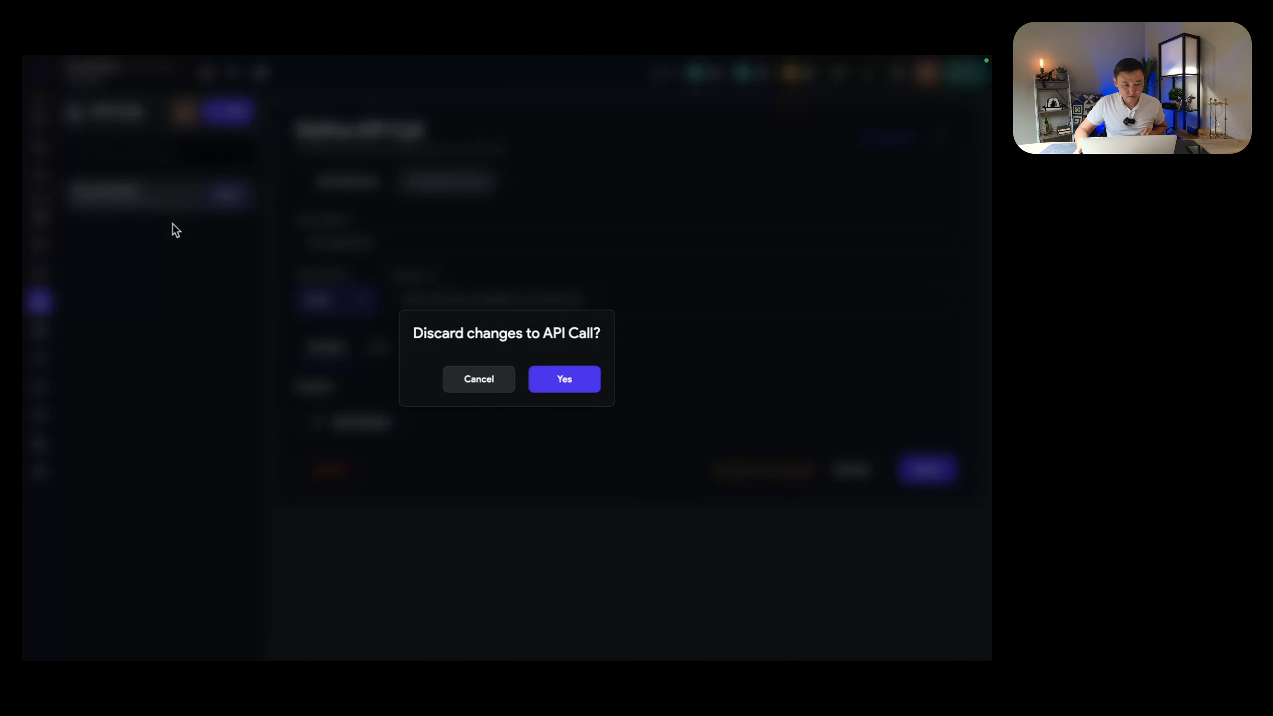
click(490, 384)
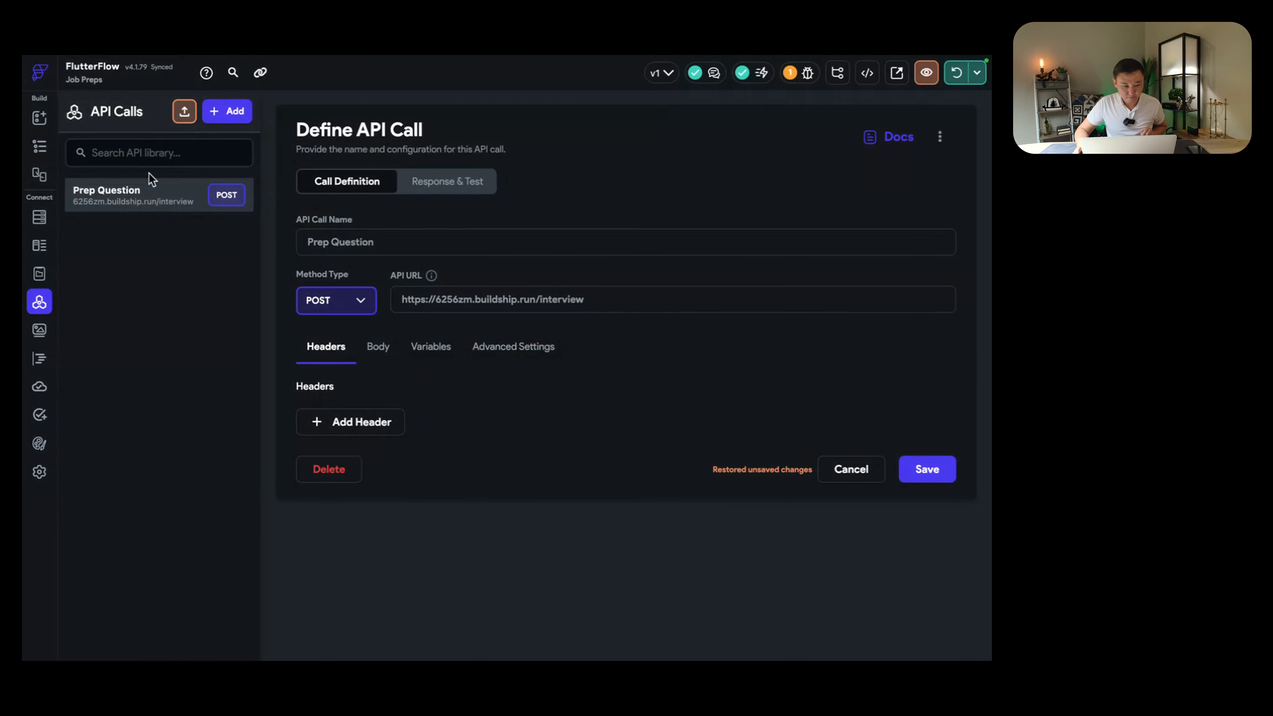
click(137, 201)
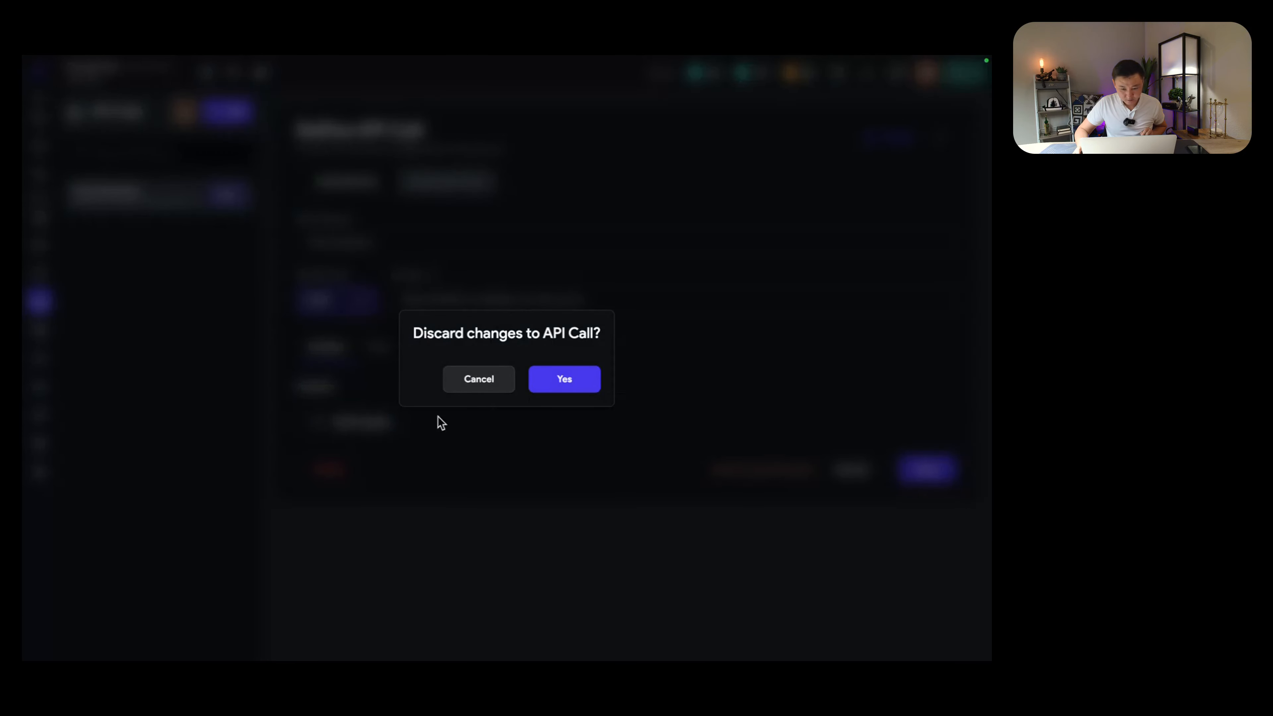
click(481, 382)
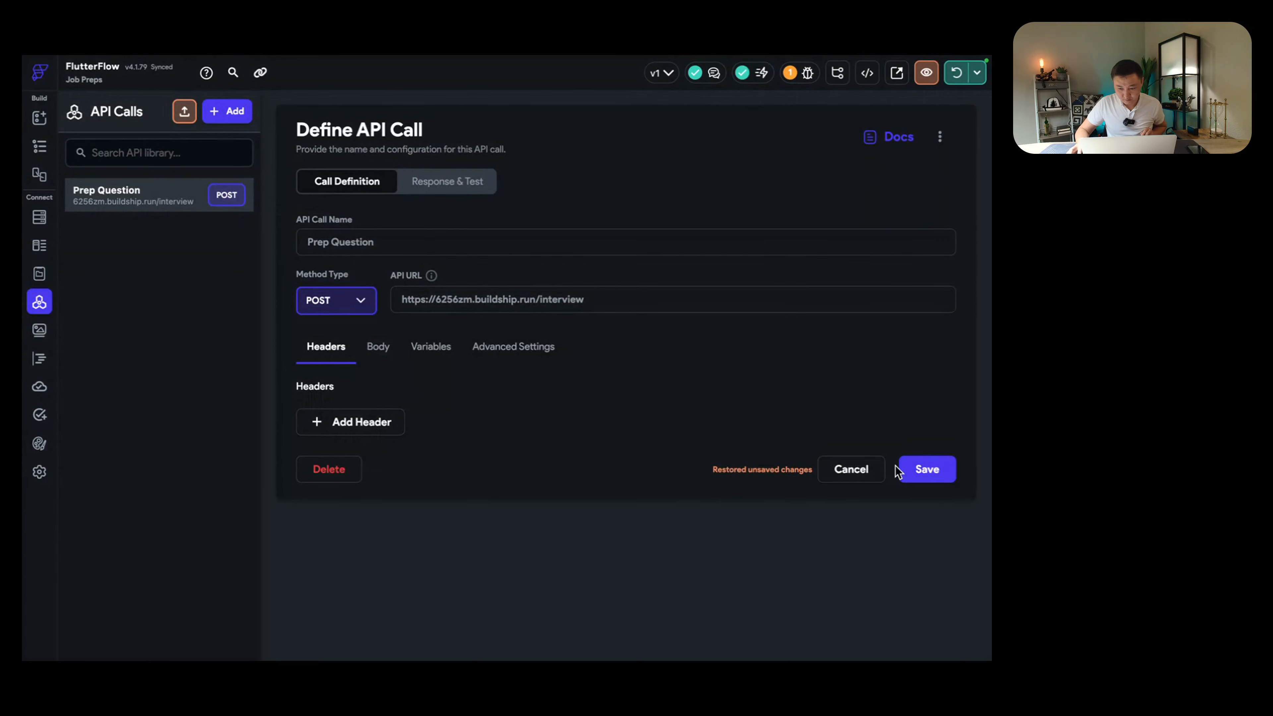
click(926, 470)
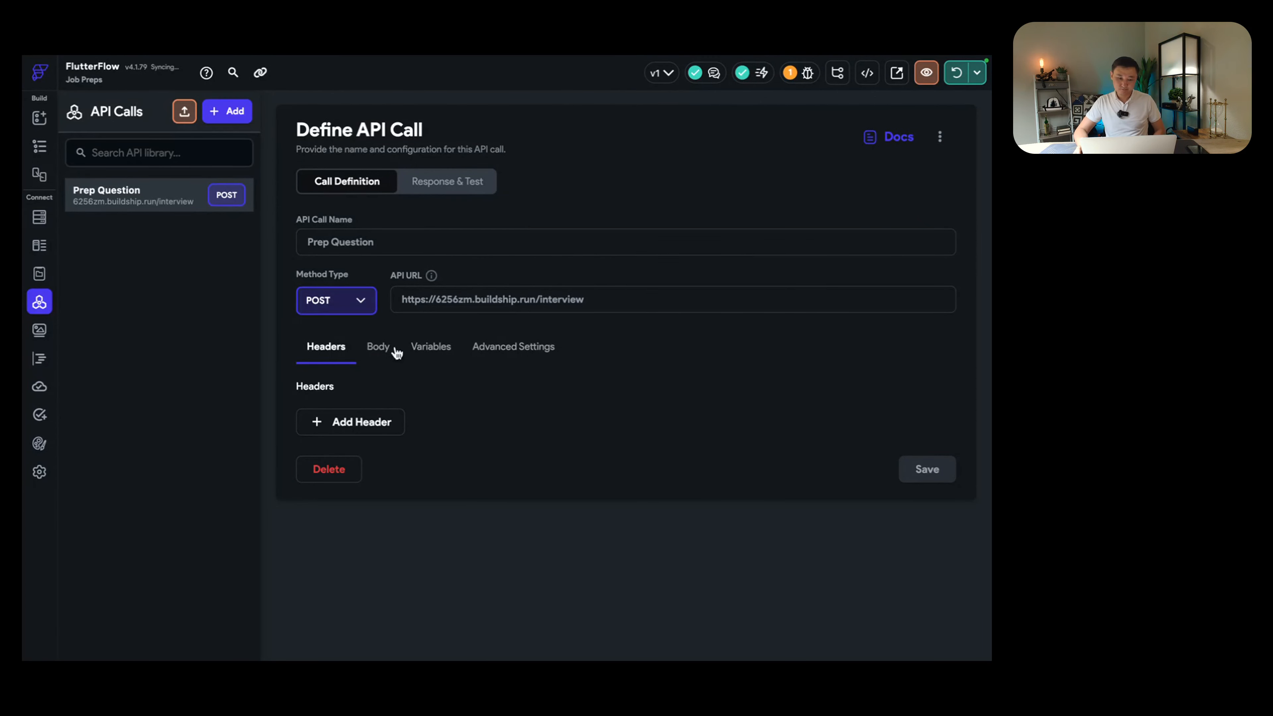
Step: Review the call's body, variables and advanced settings, then restart the app on the simulator
click(378, 347)
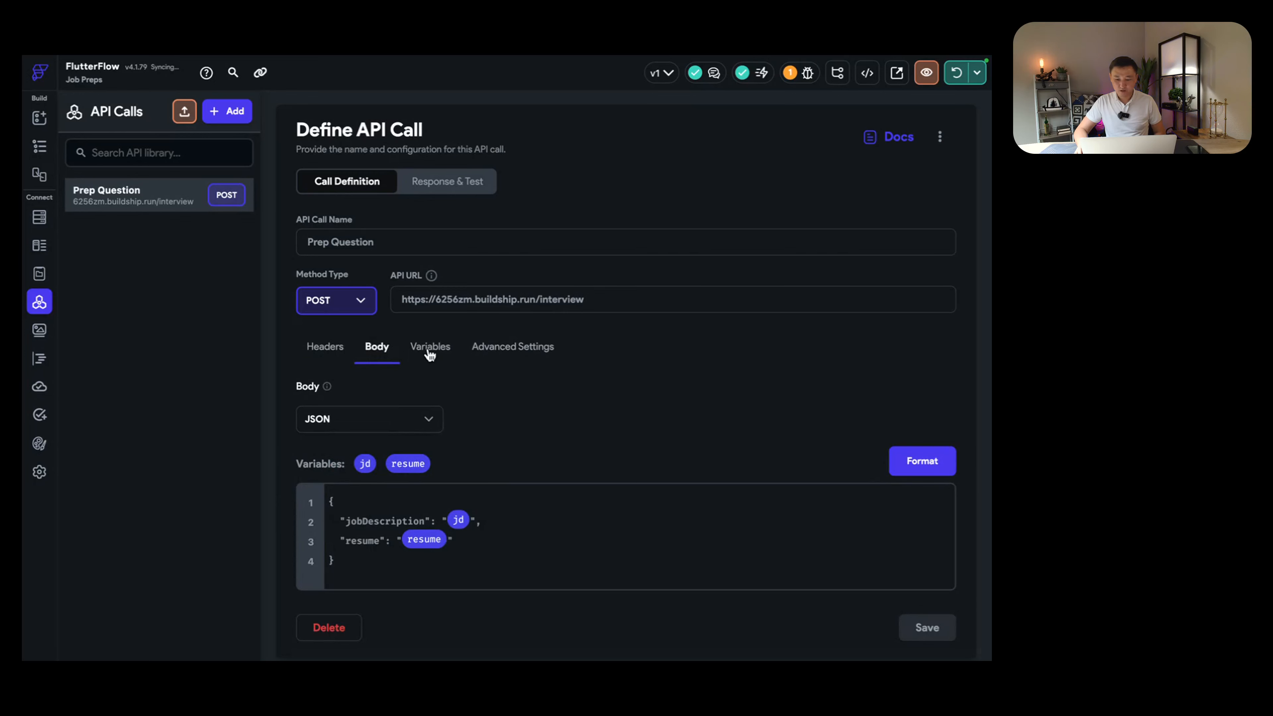
click(430, 354)
click(500, 353)
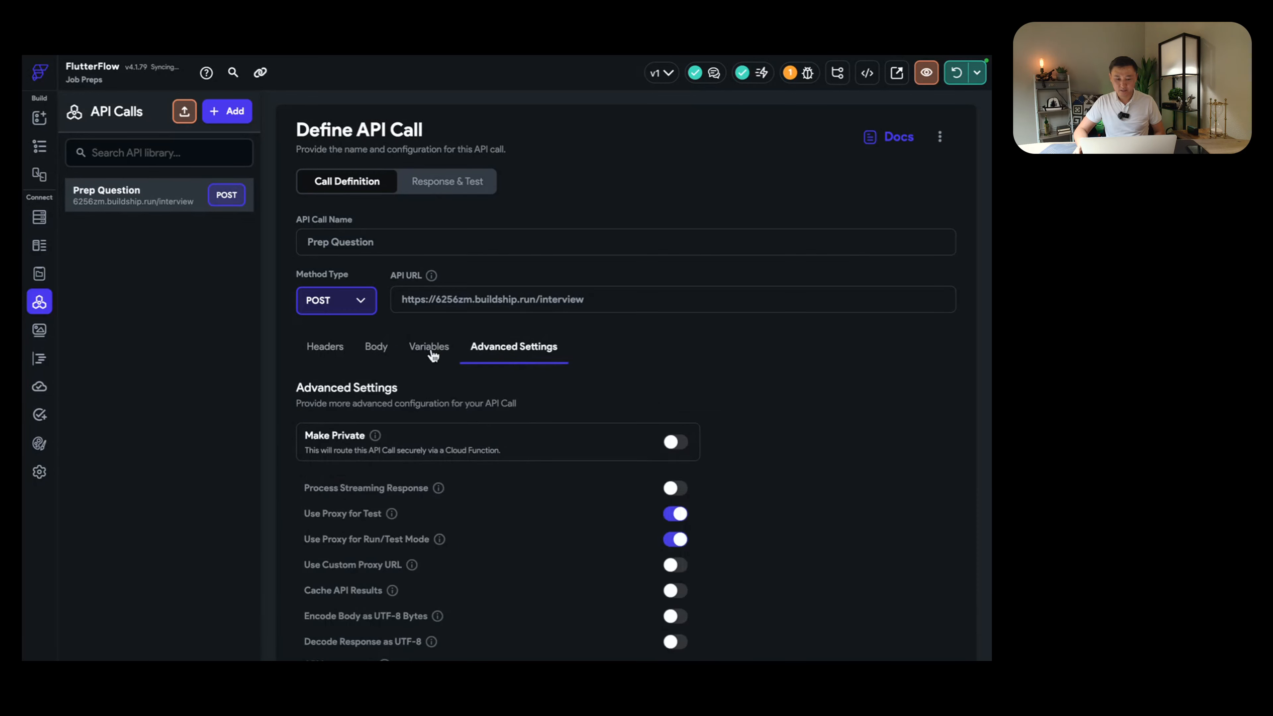
click(378, 350)
click(342, 350)
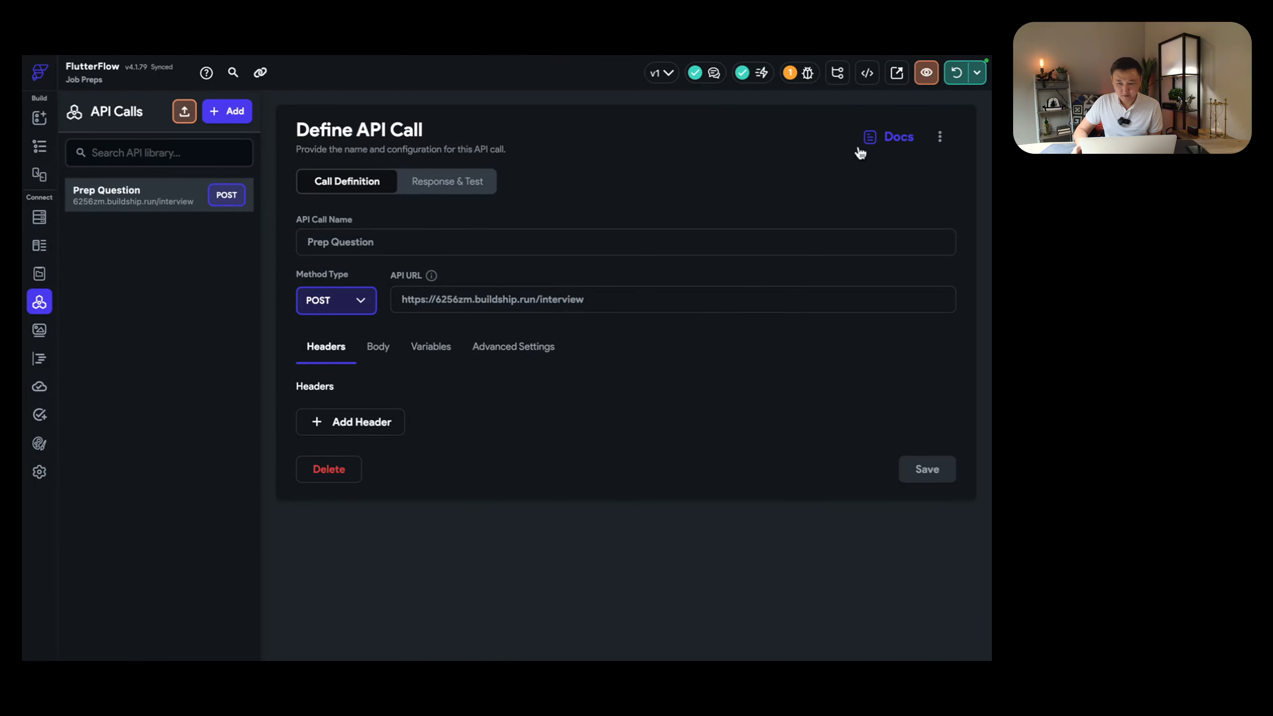
click(978, 75)
click(936, 208)
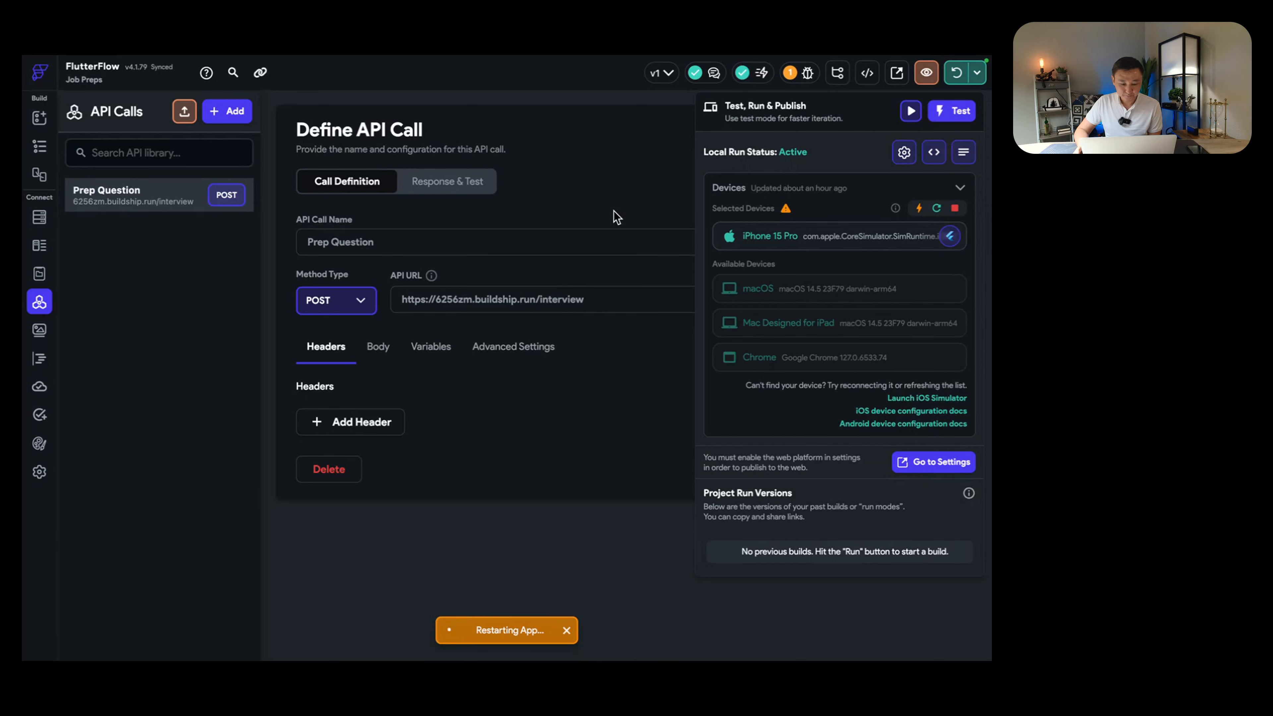
Step: Check the simulator, inspect the build errors in Device Logs, dismiss both error toasts, and close the logs
key(ctrl+Left)
key(ctrl+Left)
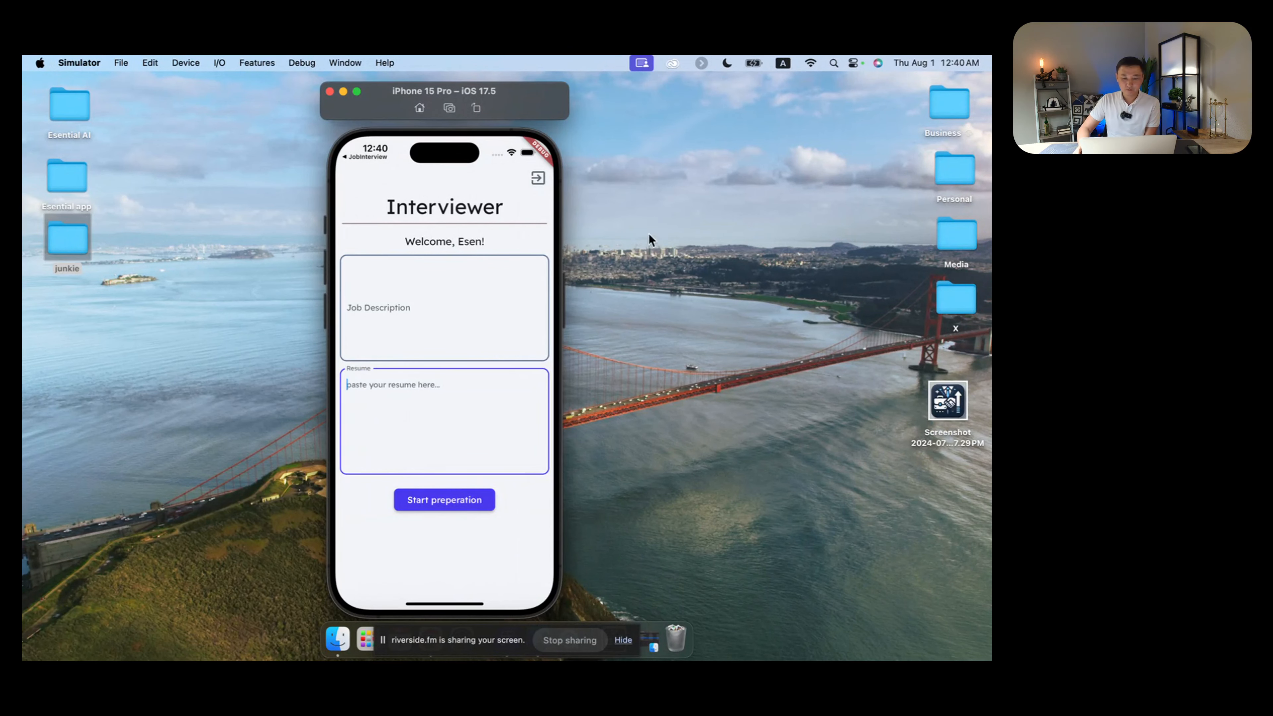
key(ctrl+Right)
key(ctrl+Right)
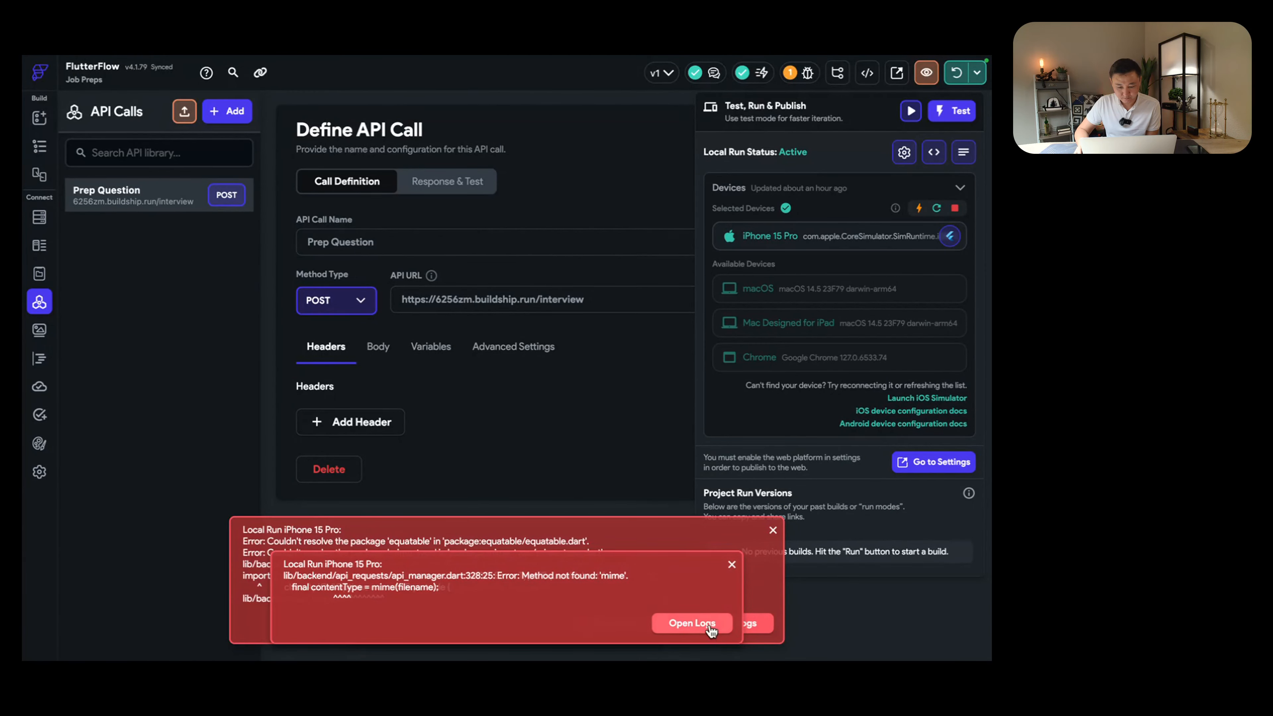
click(666, 623)
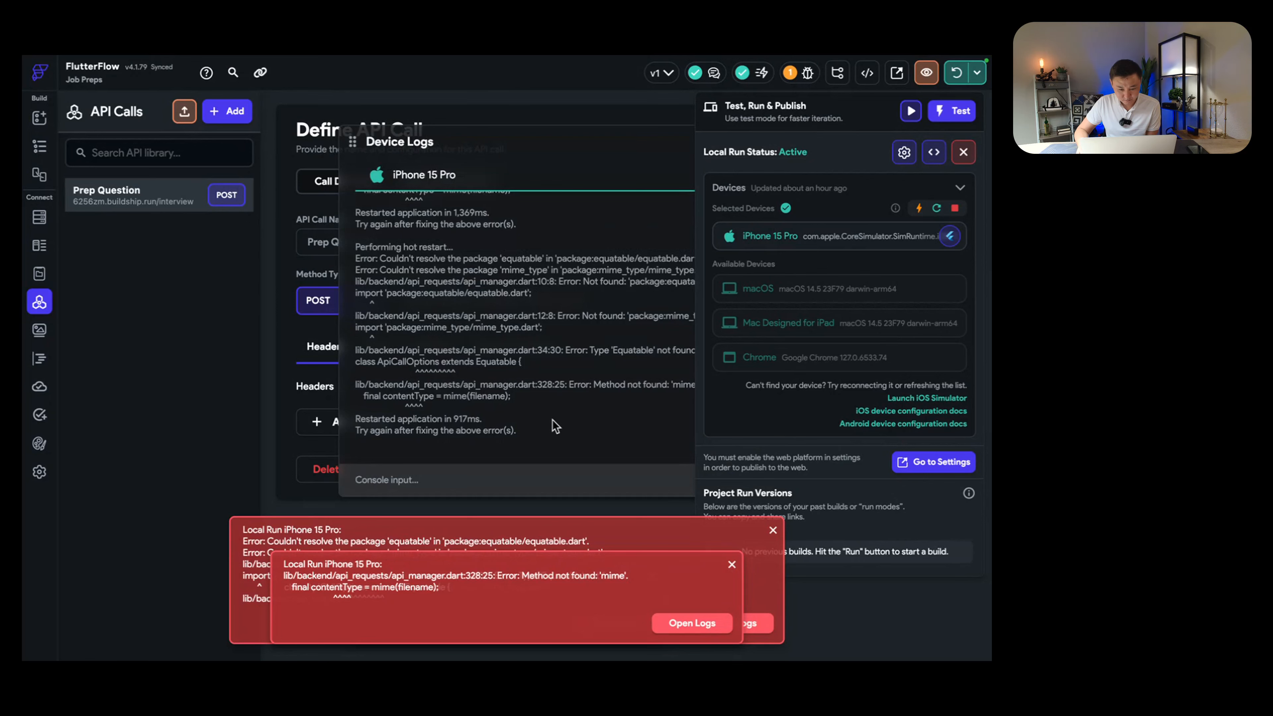
click(732, 569)
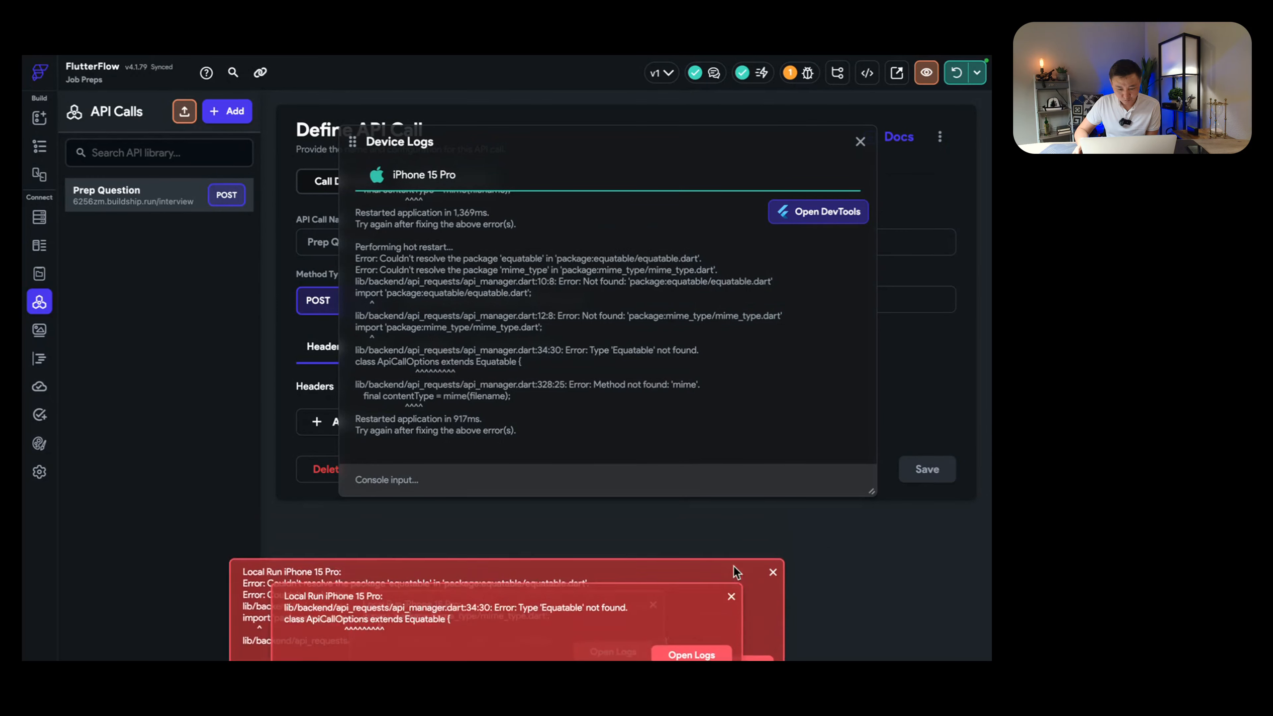
click(732, 570)
click(861, 143)
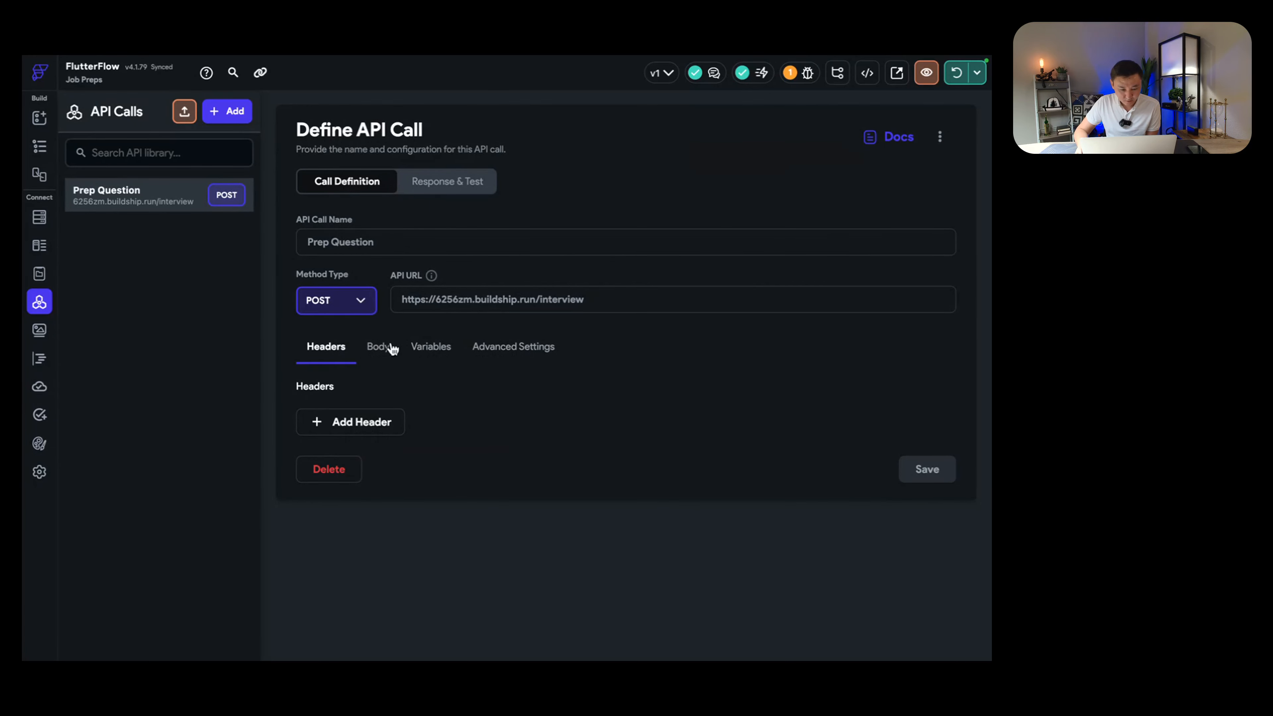
Step: Review Prep Question's advanced settings, jd and resume variables and JSON body, then open InterviewPage
click(486, 351)
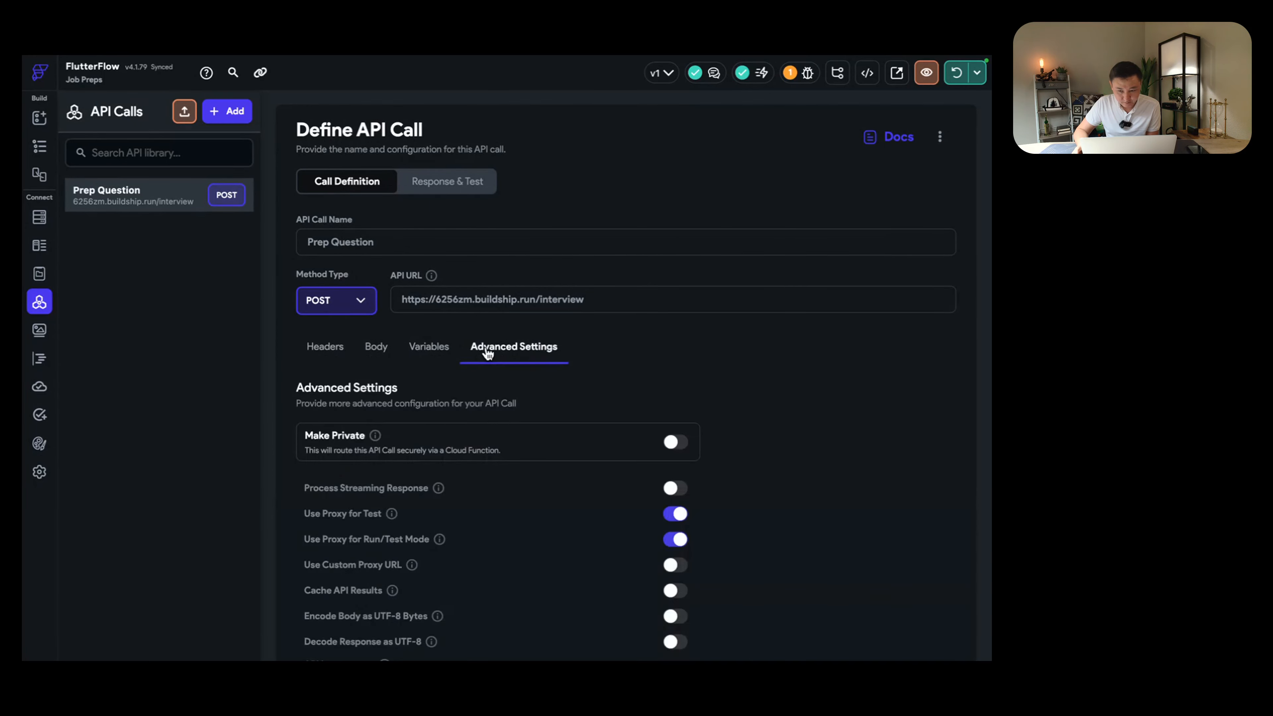
click(427, 347)
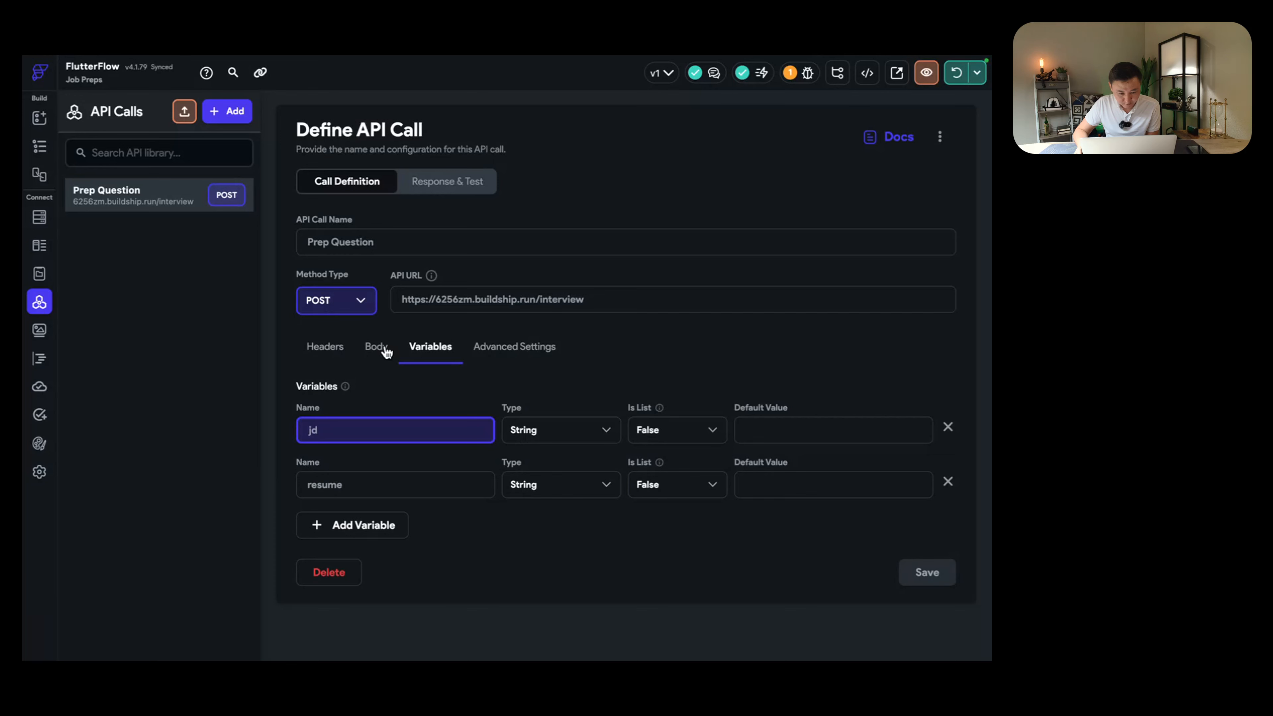
click(386, 351)
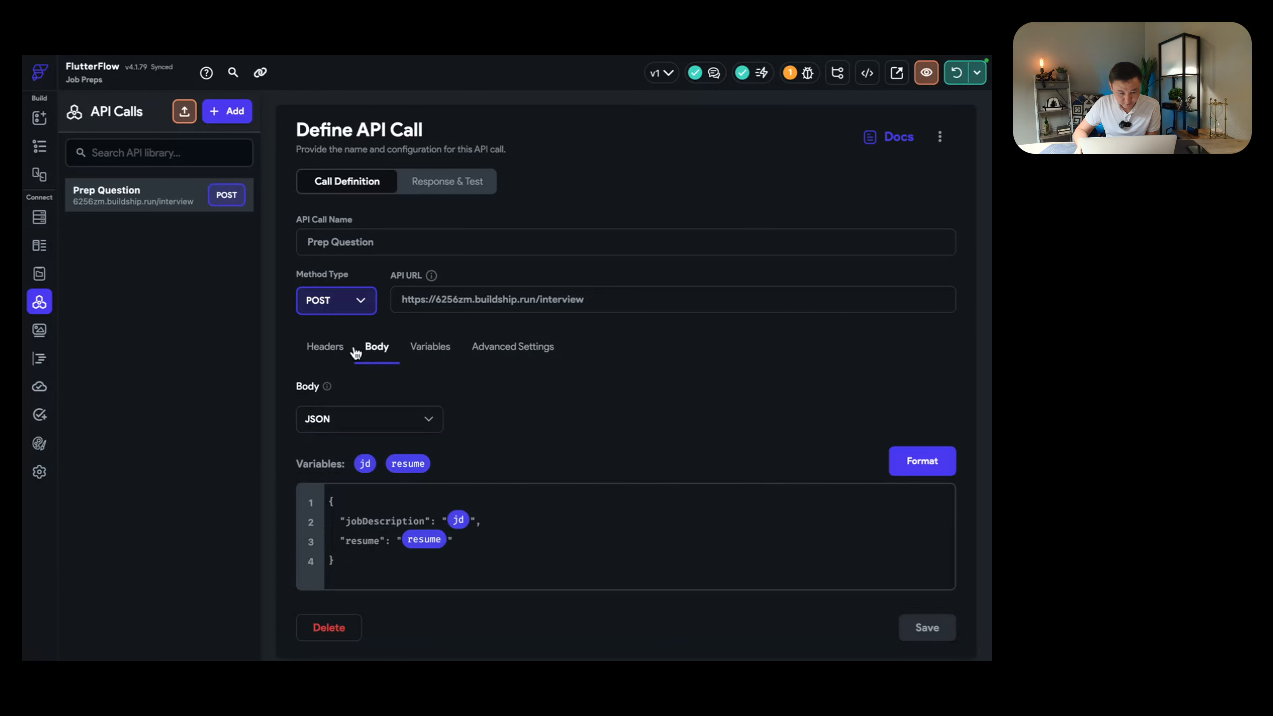
click(330, 351)
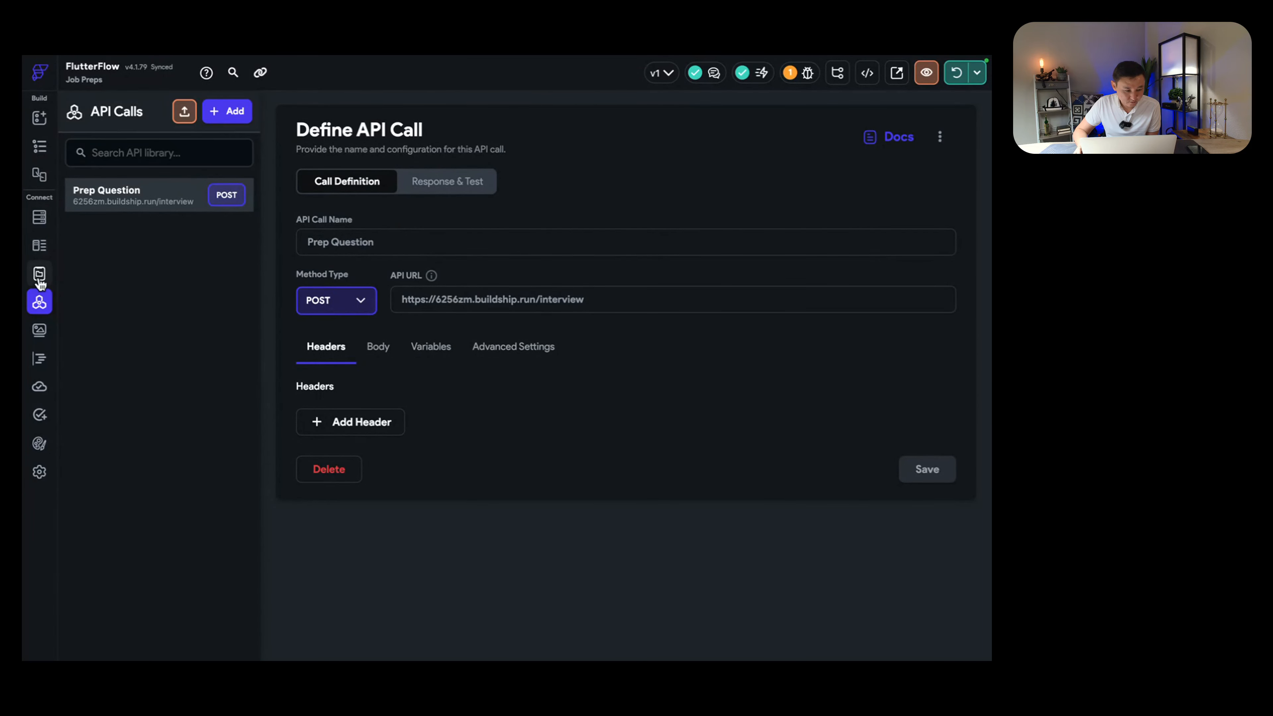
click(39, 145)
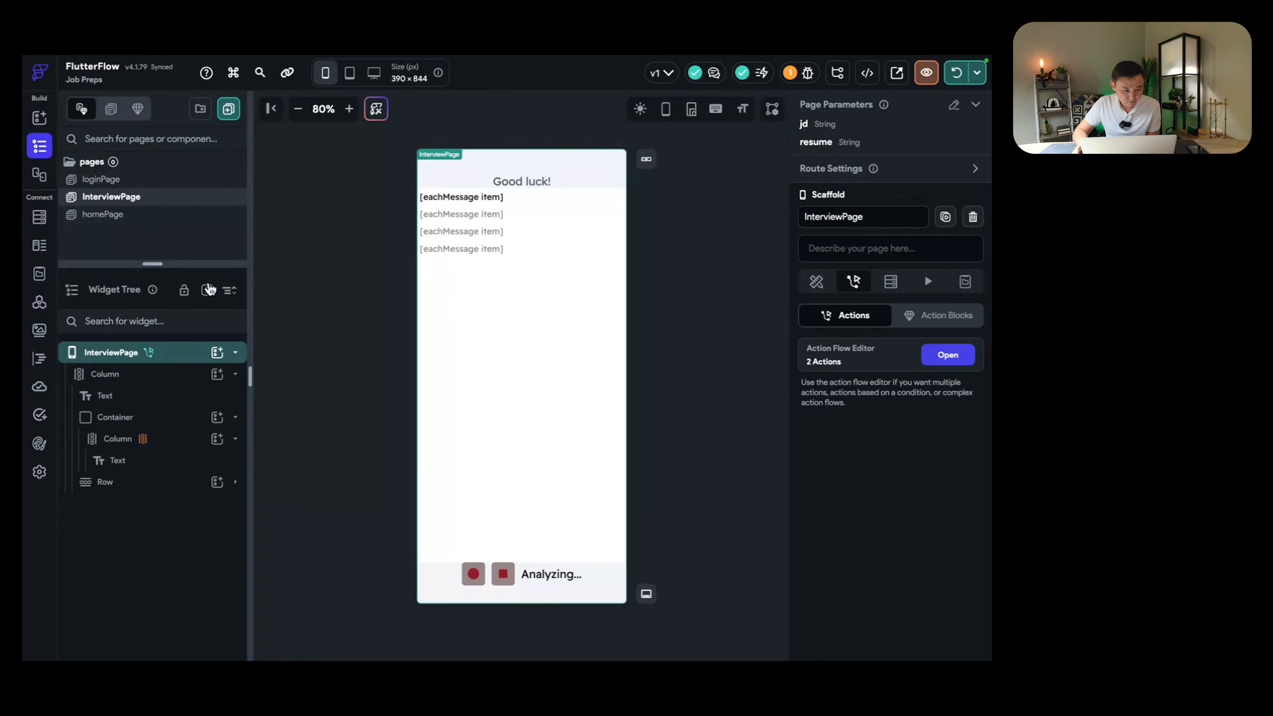
Step: Expand InterviewPage's currentQuestion and messages state variables and its widget tree
click(116, 354)
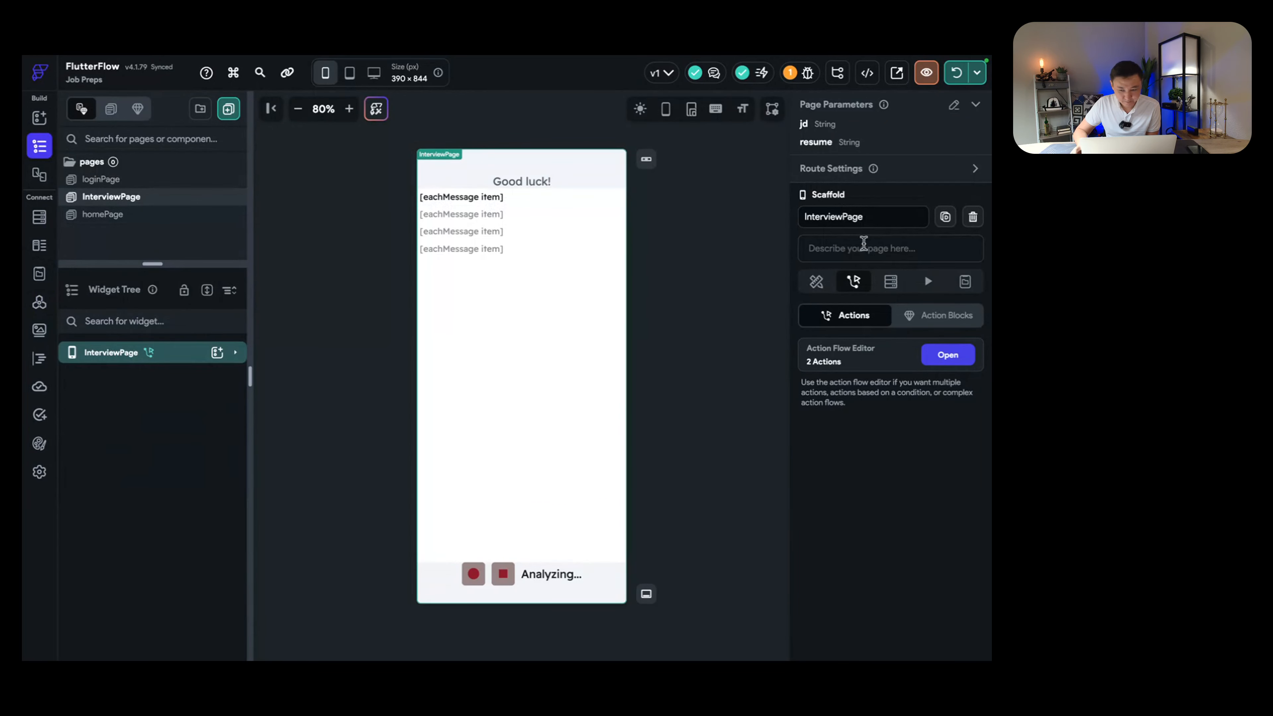
click(965, 281)
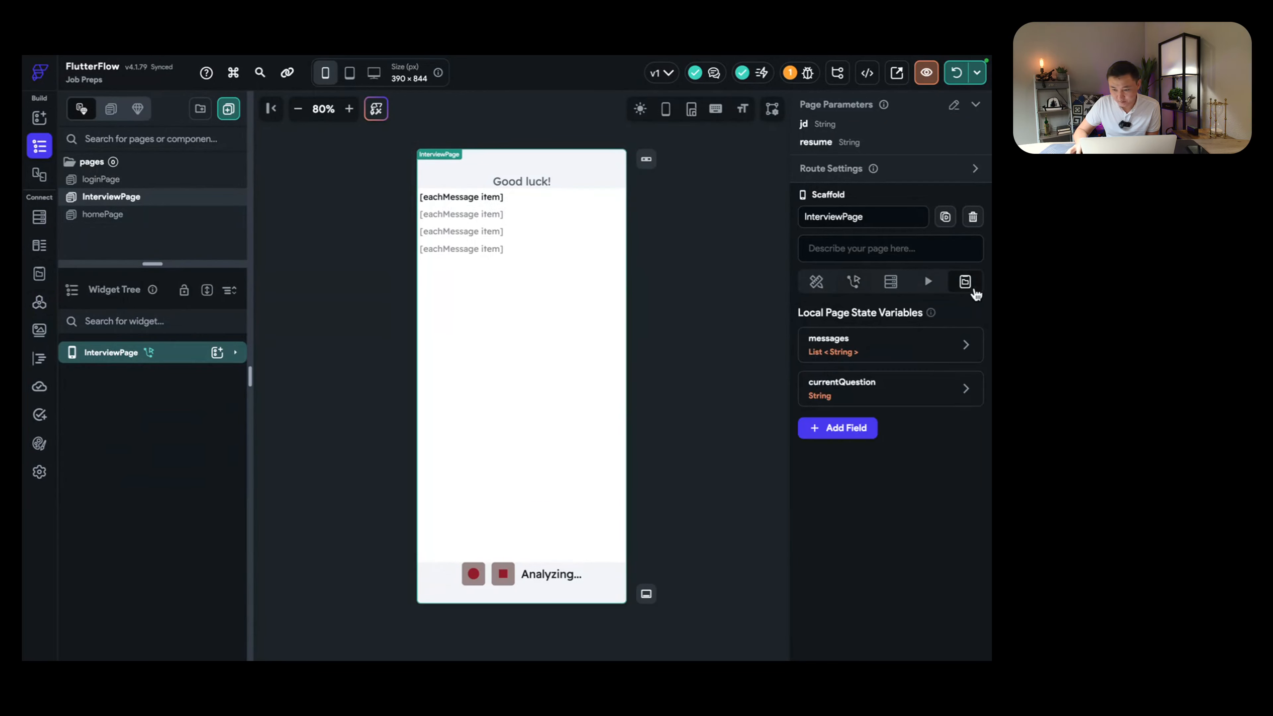
click(877, 400)
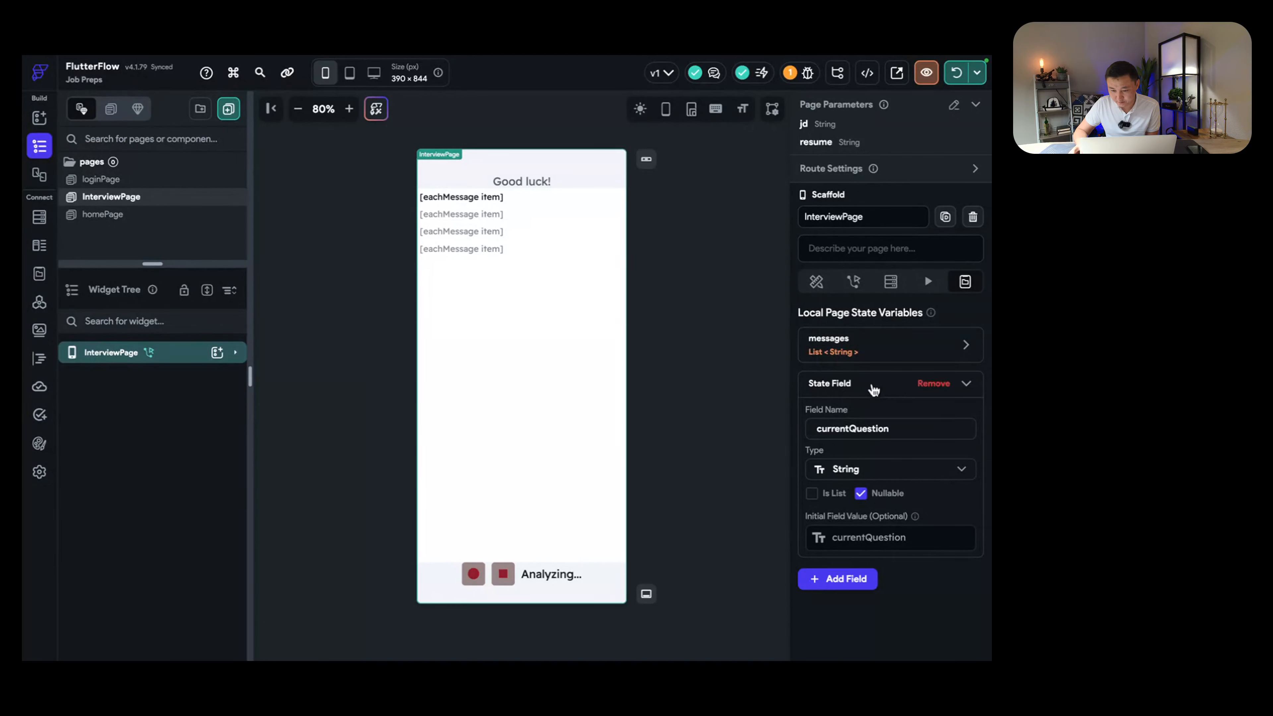
click(864, 348)
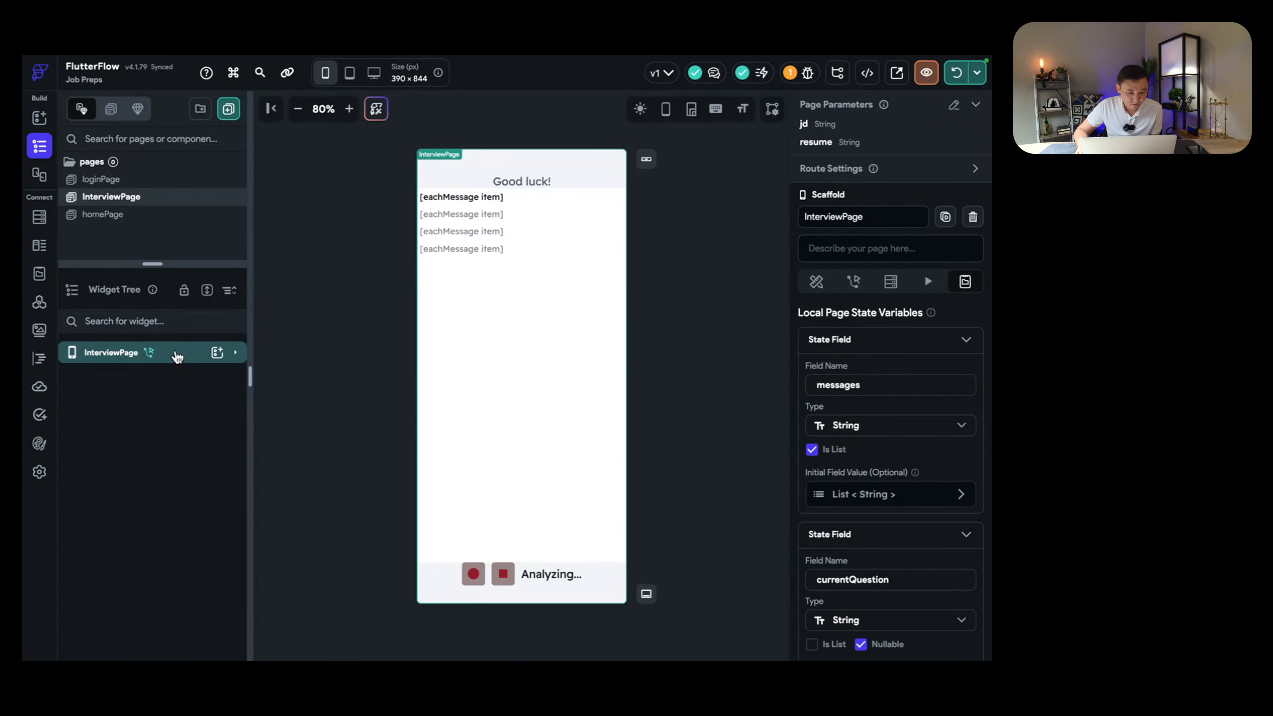
click(176, 354)
drag(146, 264, 157, 332)
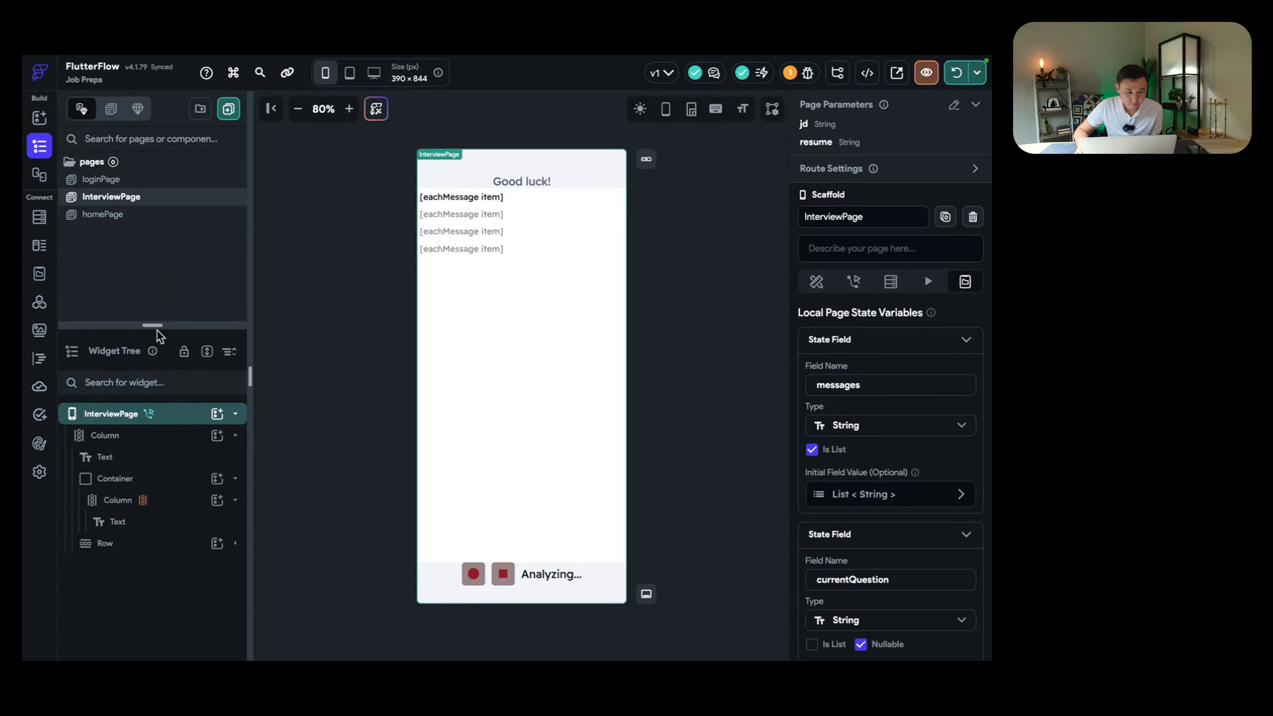
key(ctrl+Right)
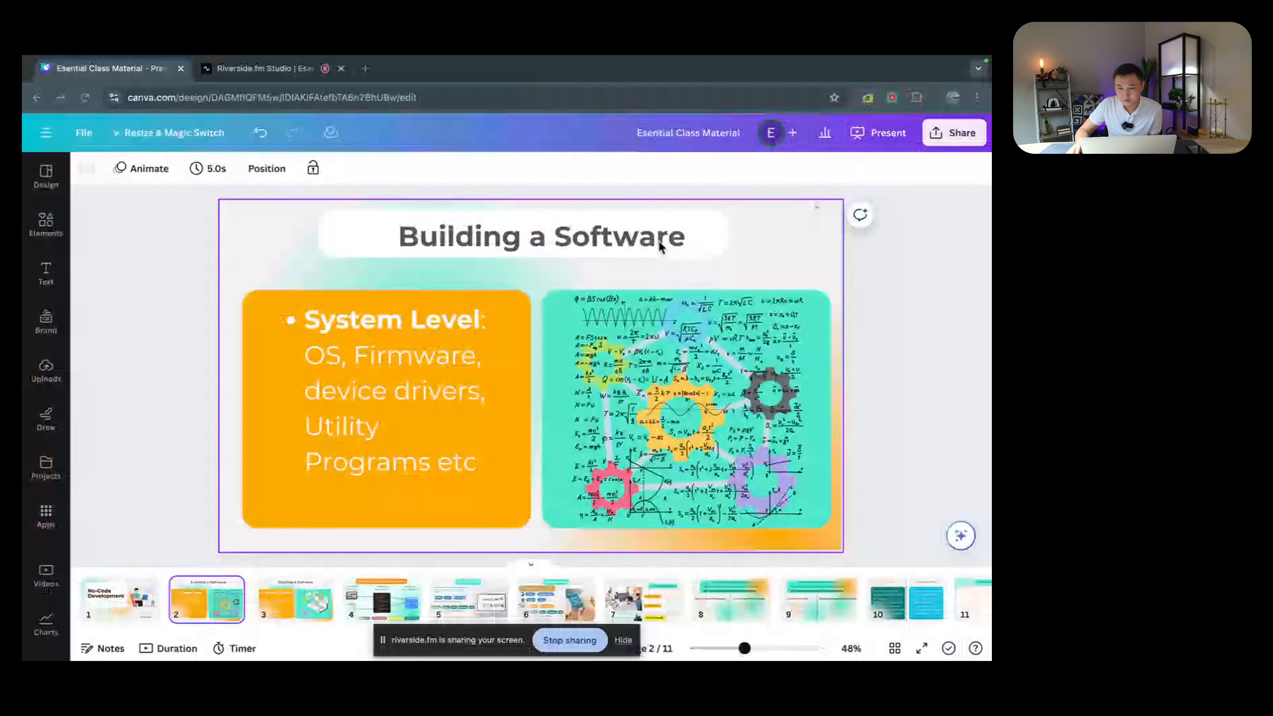
Step: Stop the running app and launch a fresh test run on the iPhone 15 Pro
key(ctrl+Right)
click(980, 75)
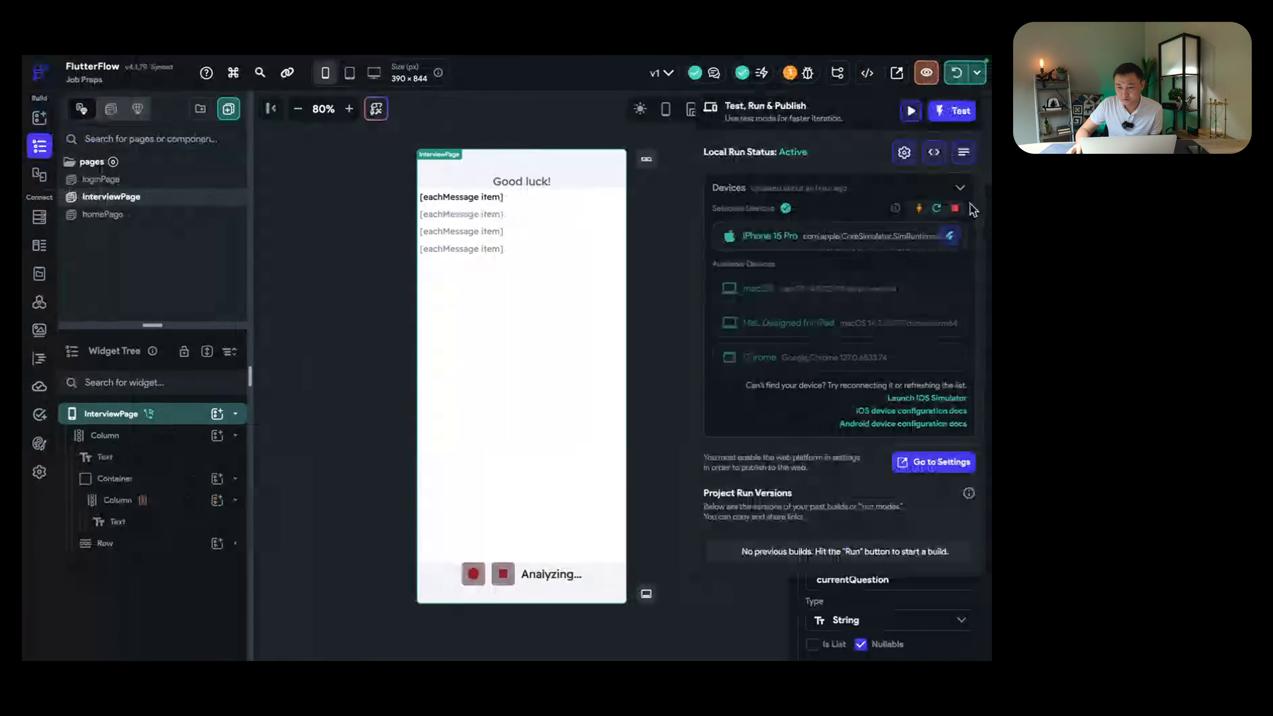
click(956, 209)
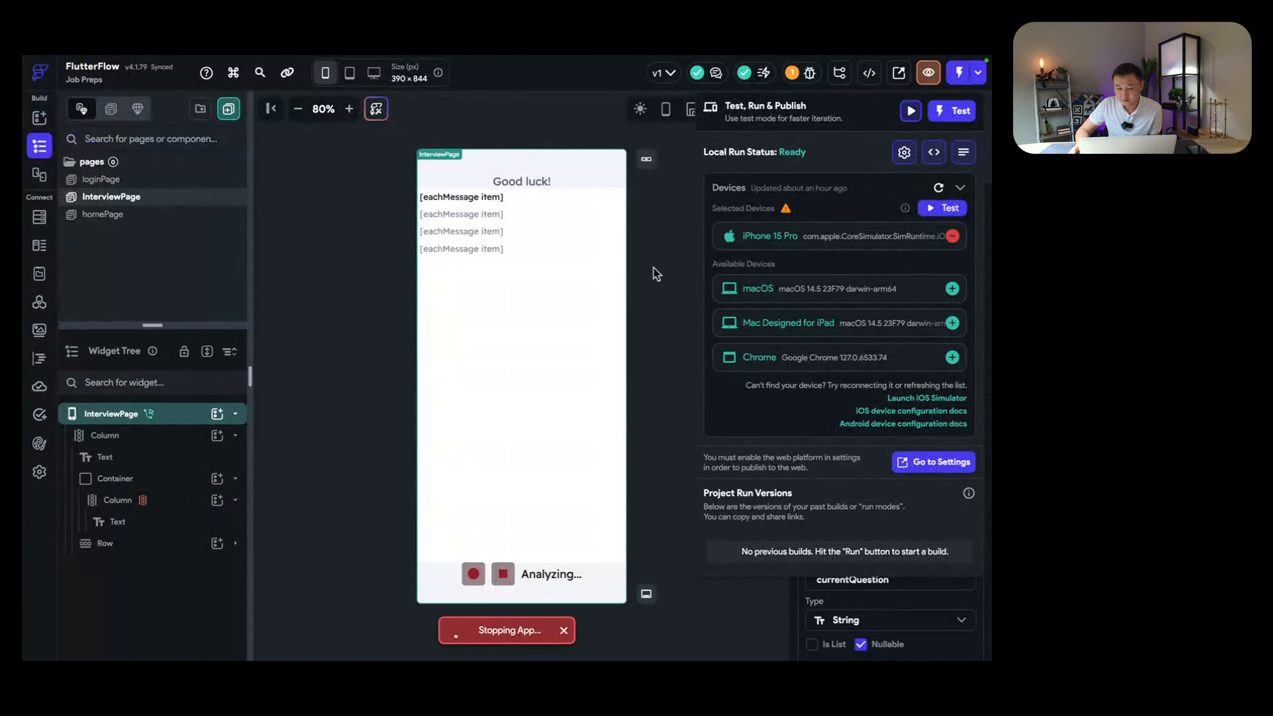
key(ctrl+Left)
key(ctrl+Left)
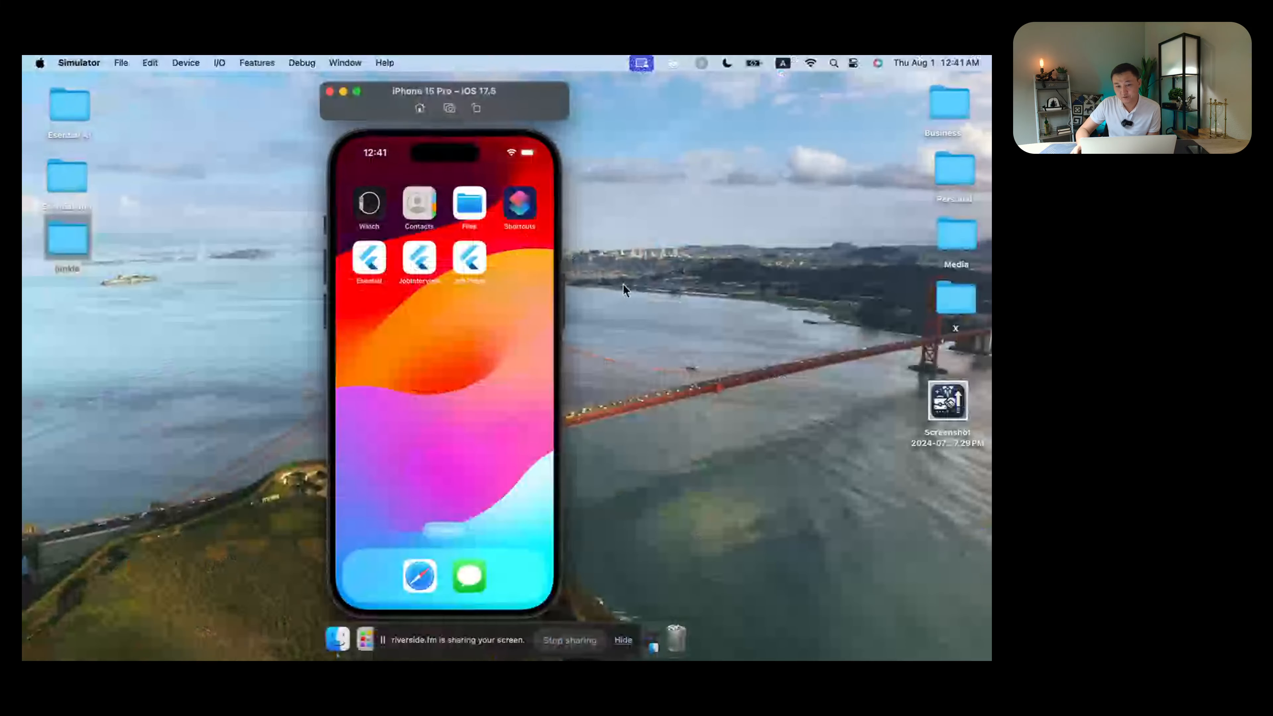
key(ctrl+Right)
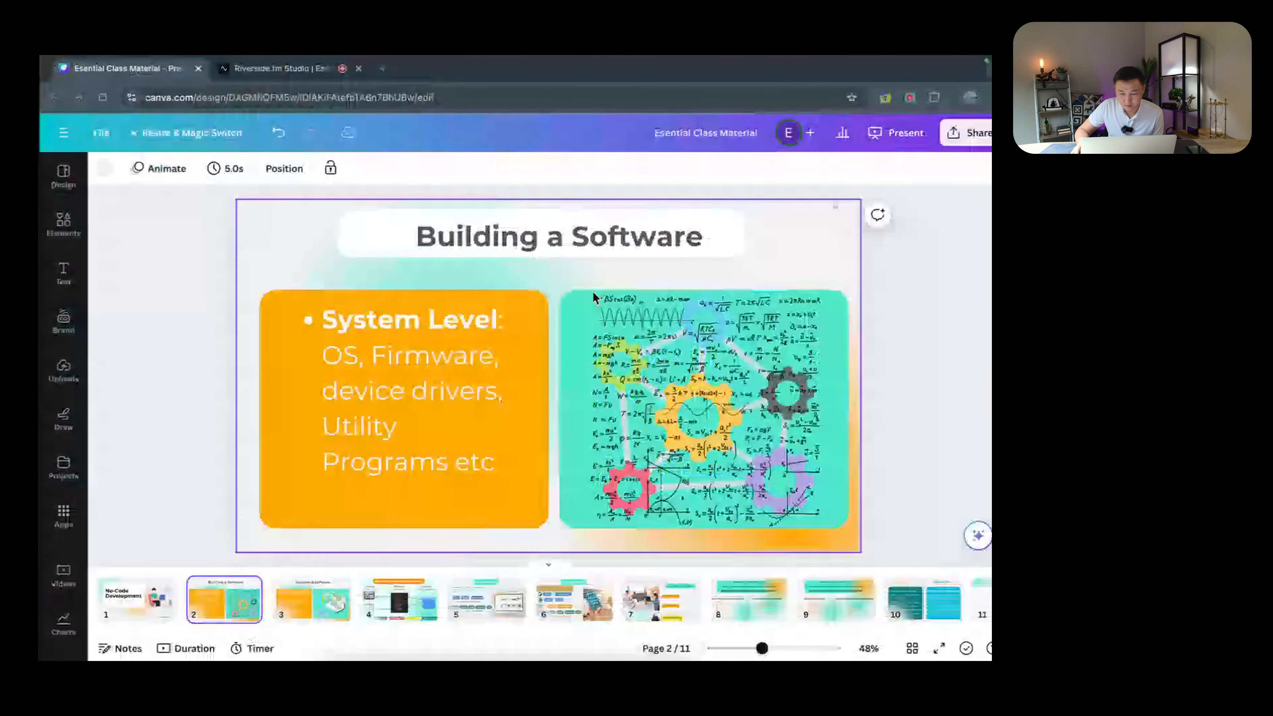
key(ctrl+Right)
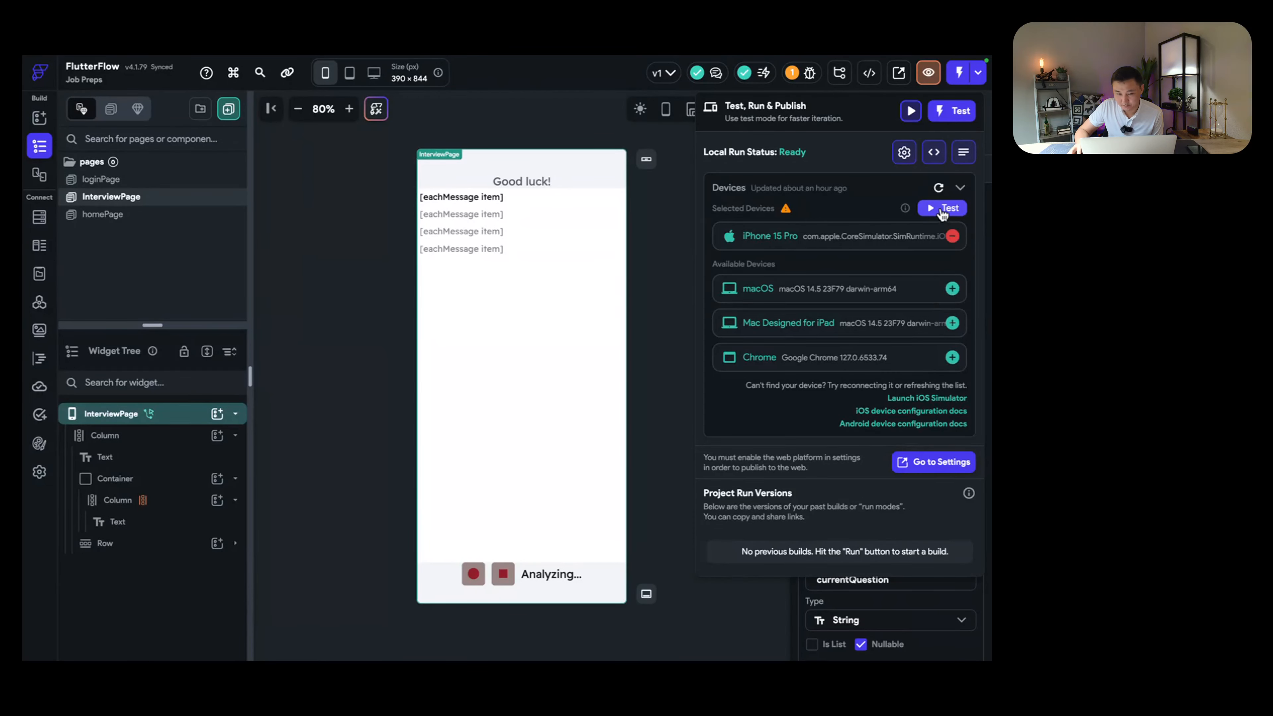
click(942, 209)
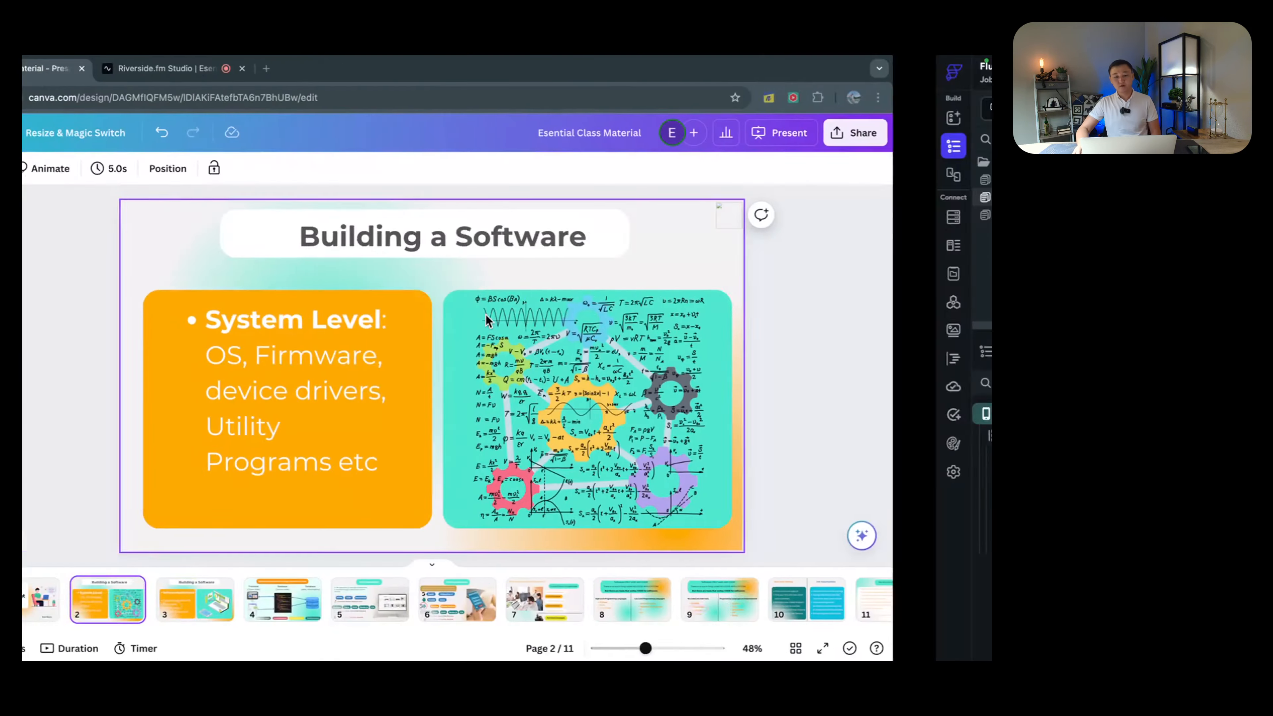
key(ctrl+Left)
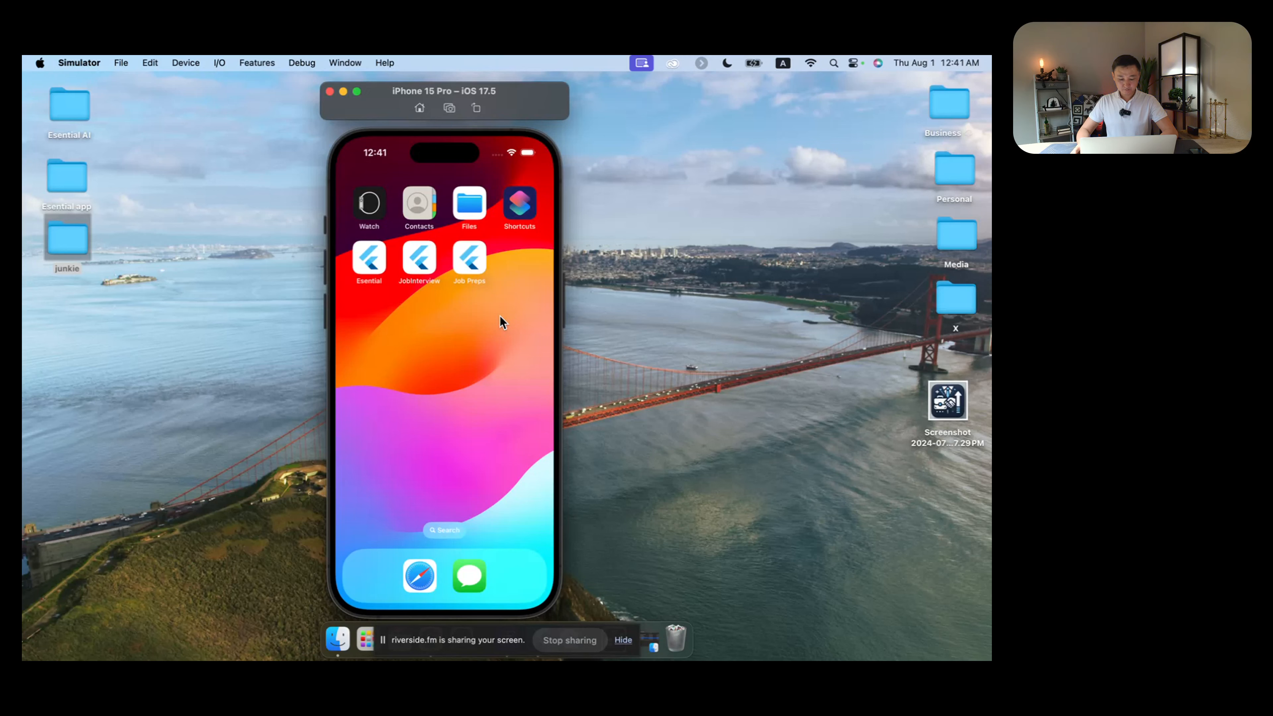
Step: Switch from the Canva slide deck back to the FlutterFlow editor
key(ctrl+Right)
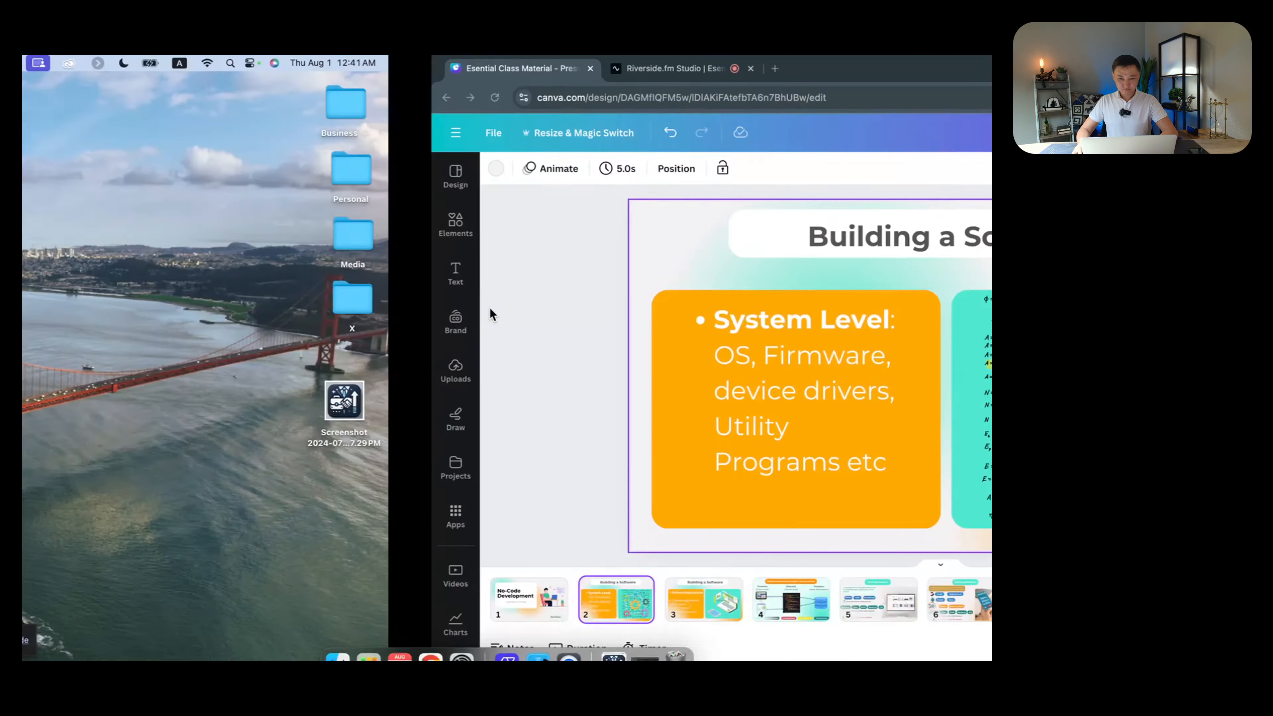
key(ctrl+Right)
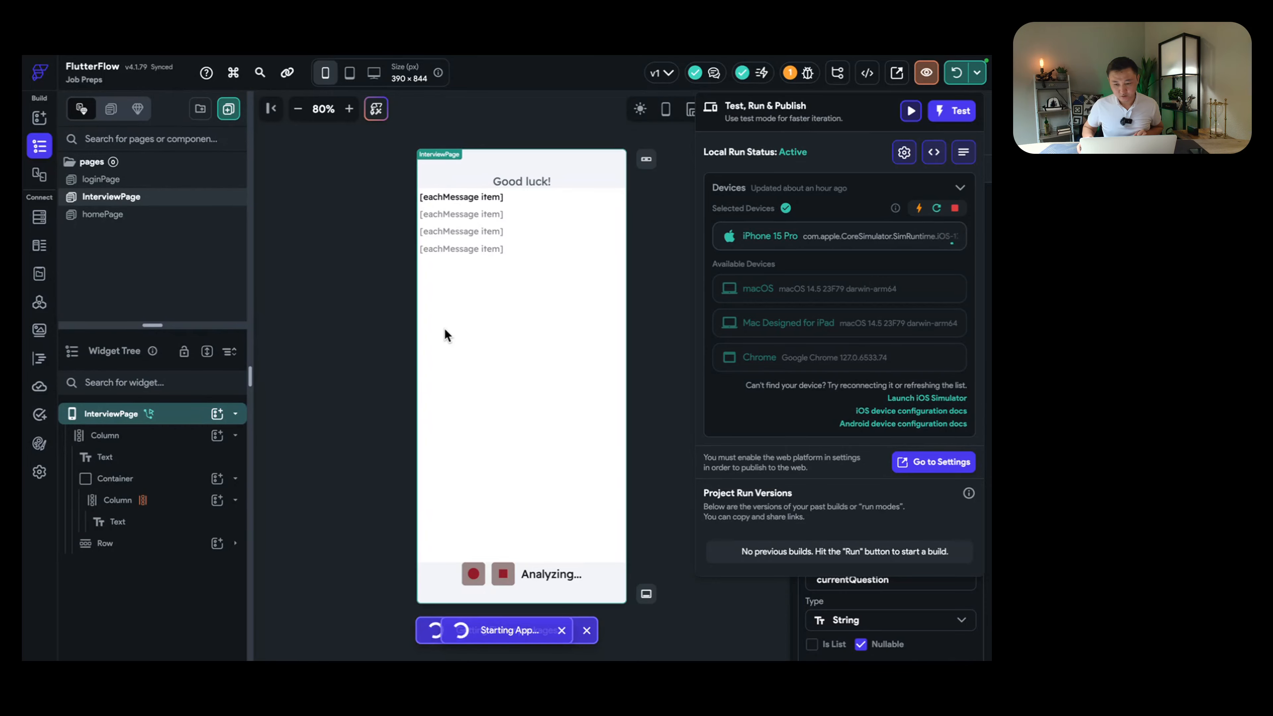
Step: Check the simulator a few times while the test build launches
key(ctrl+Left)
key(ctrl+Left)
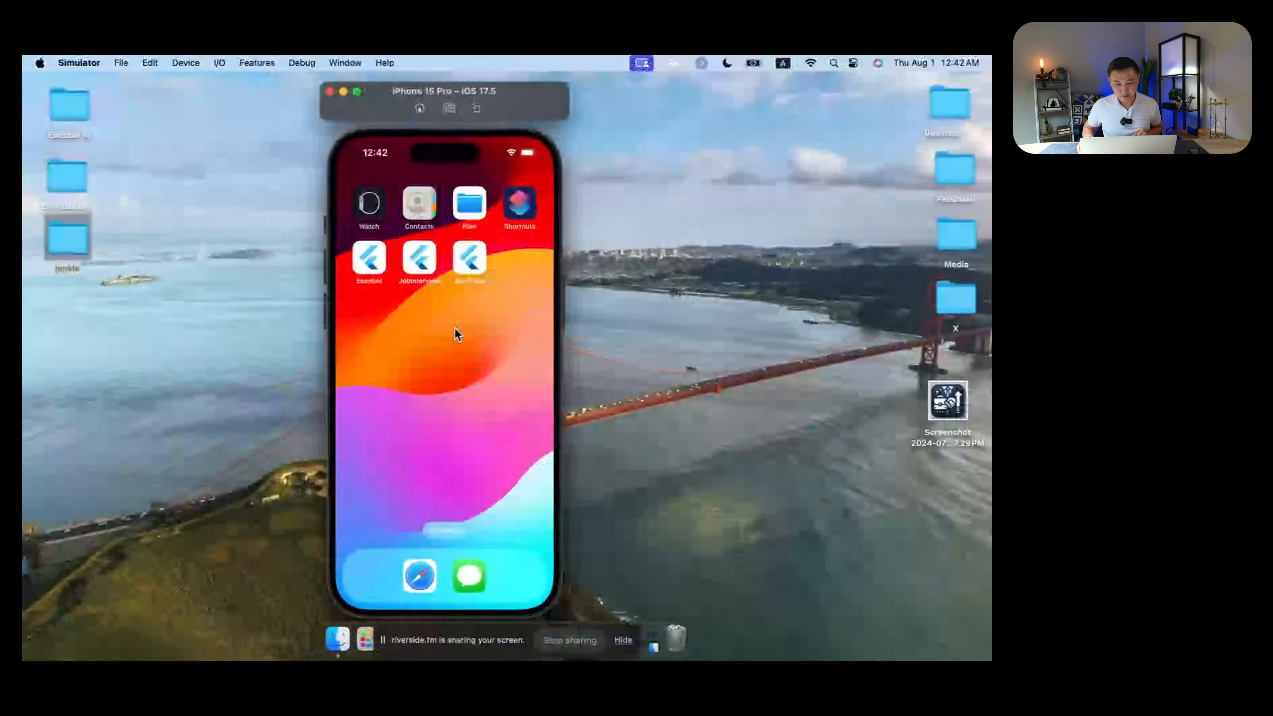
key(ctrl+Right)
key(ctrl+Right)
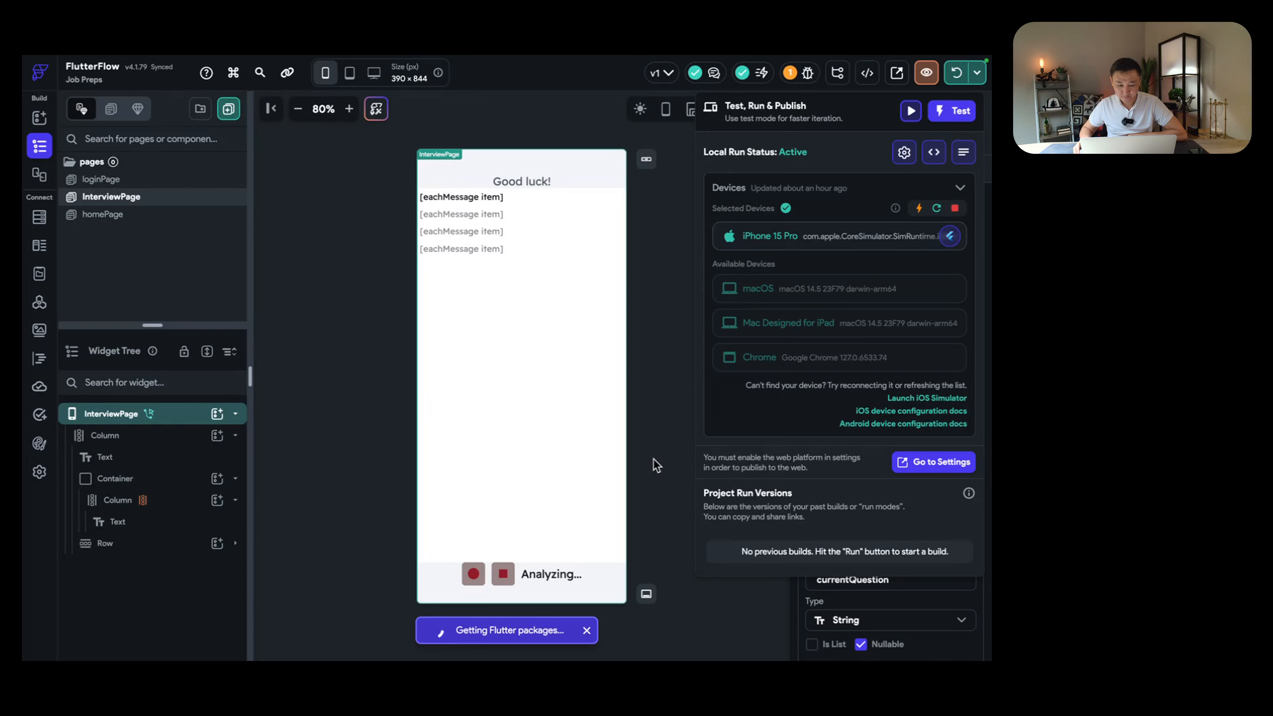
key(ctrl+Left)
key(ctrl+Left)
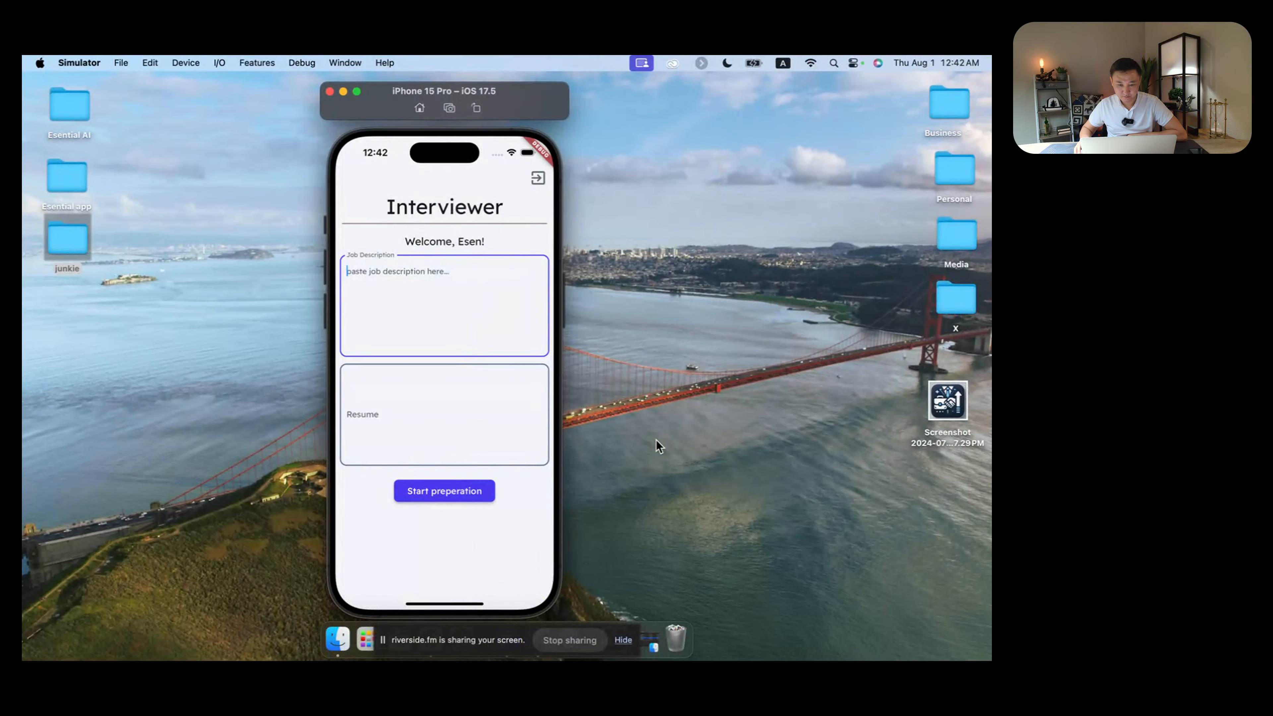
key(ctrl+Right)
key(ctrl+Right)
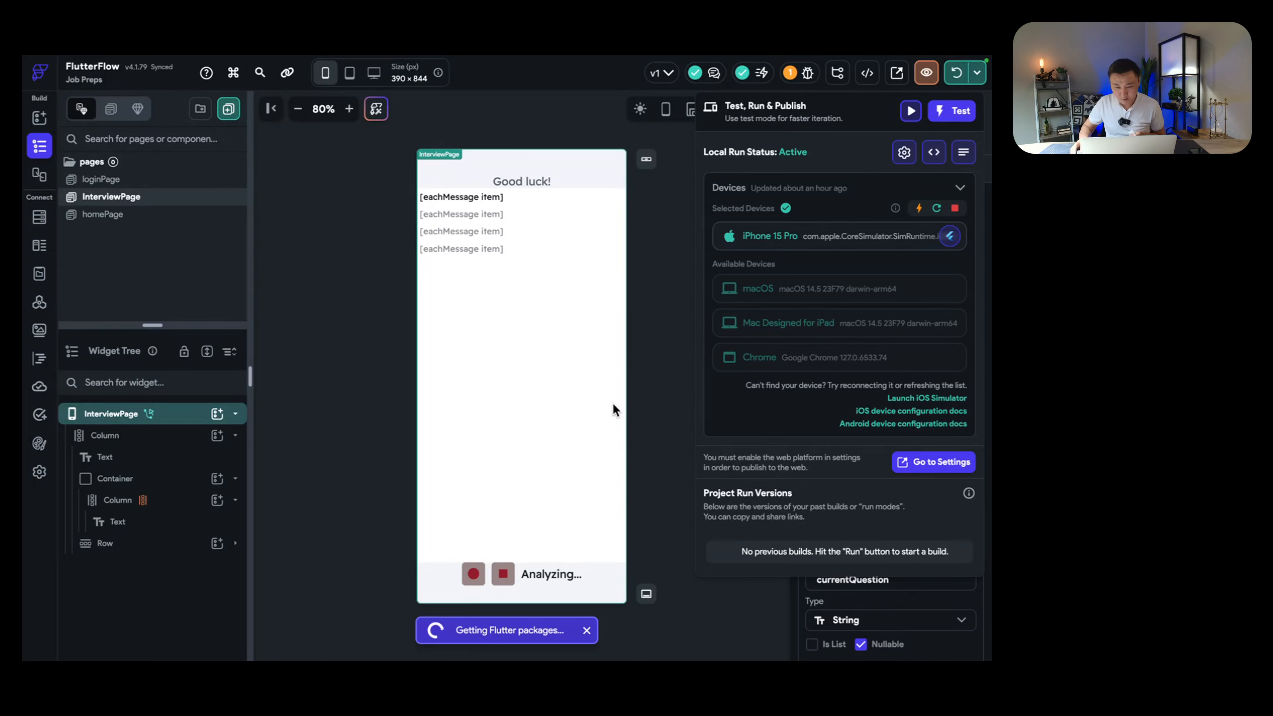
key(ctrl+Left)
key(ctrl+Left)
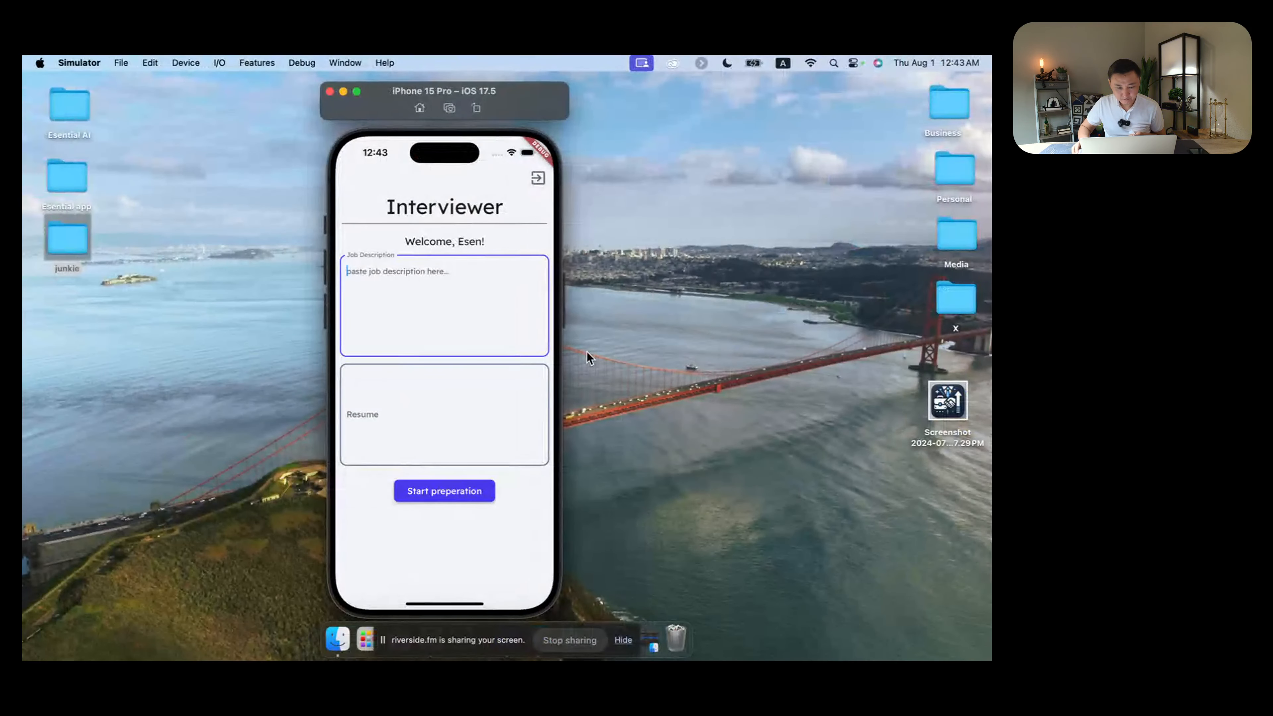
Step: Log out of the running app, leaving the Interview Preps Sign In screen on the simulator
click(537, 180)
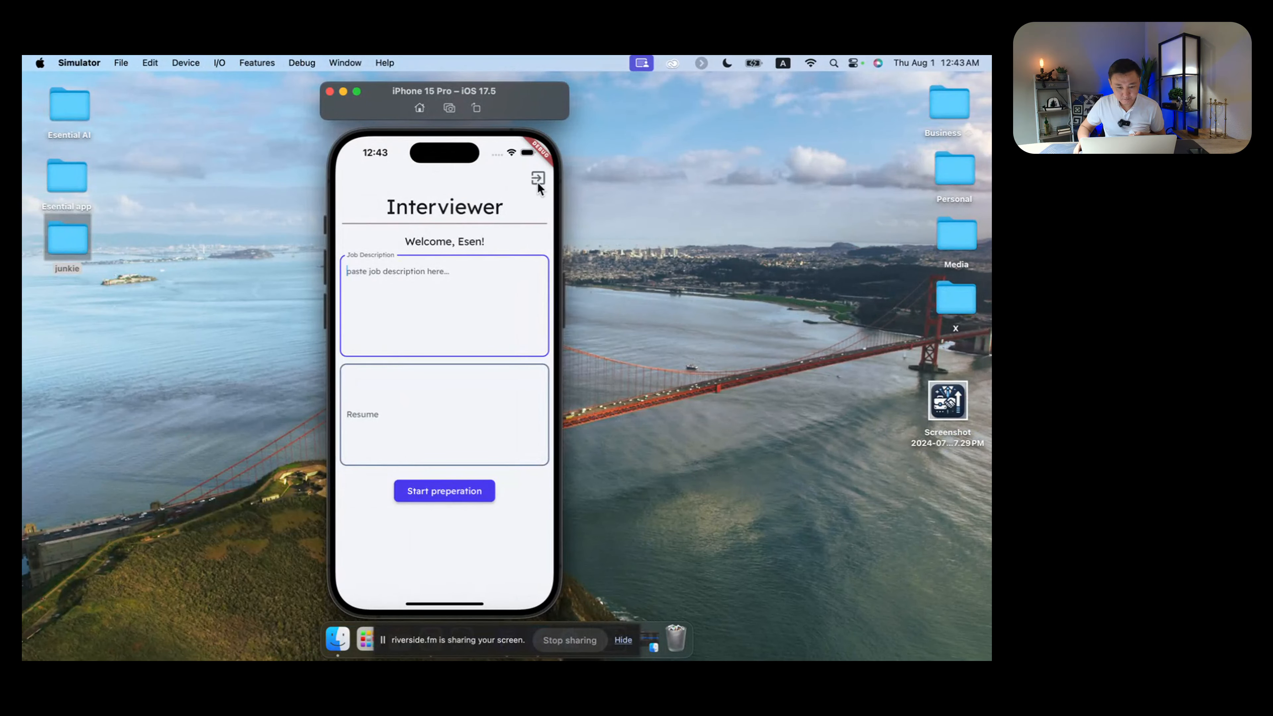
key(ctrl+Right)
key(ctrl+Right)
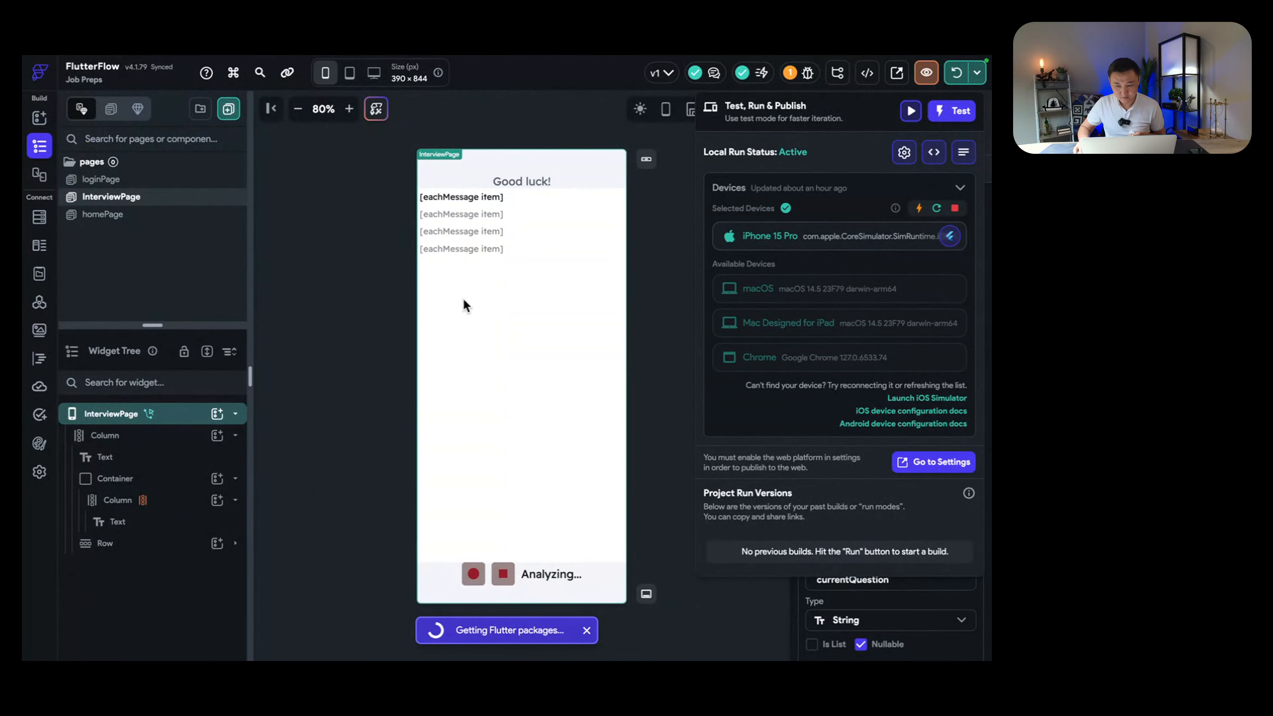
key(ctrl+Left)
key(ctrl+Left)
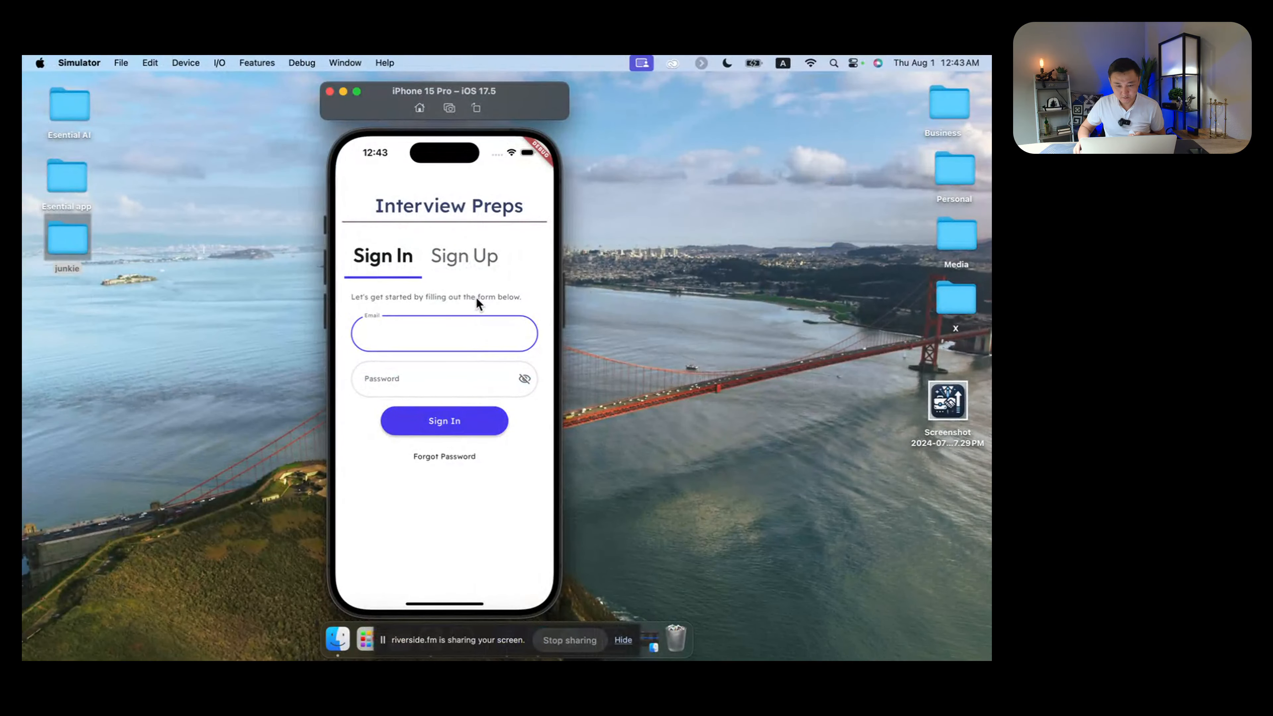
key(ctrl+Right)
key(ctrl+Right)
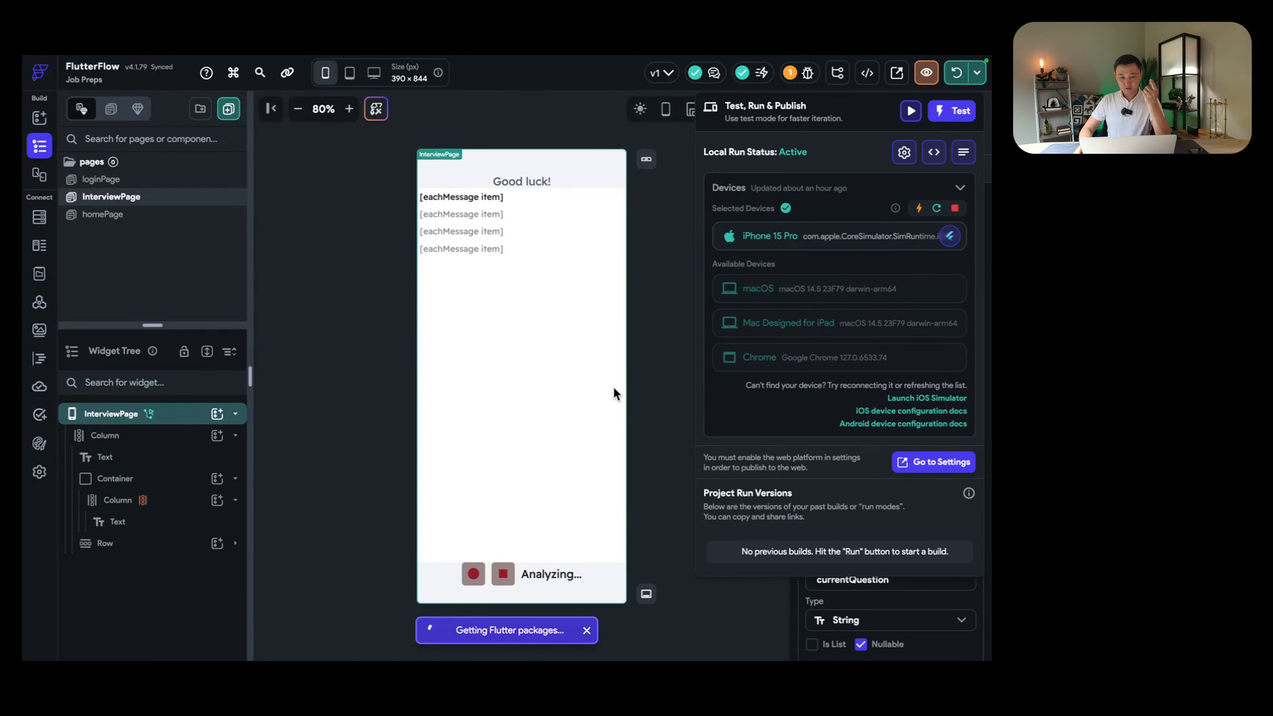
key(ctrl+Left)
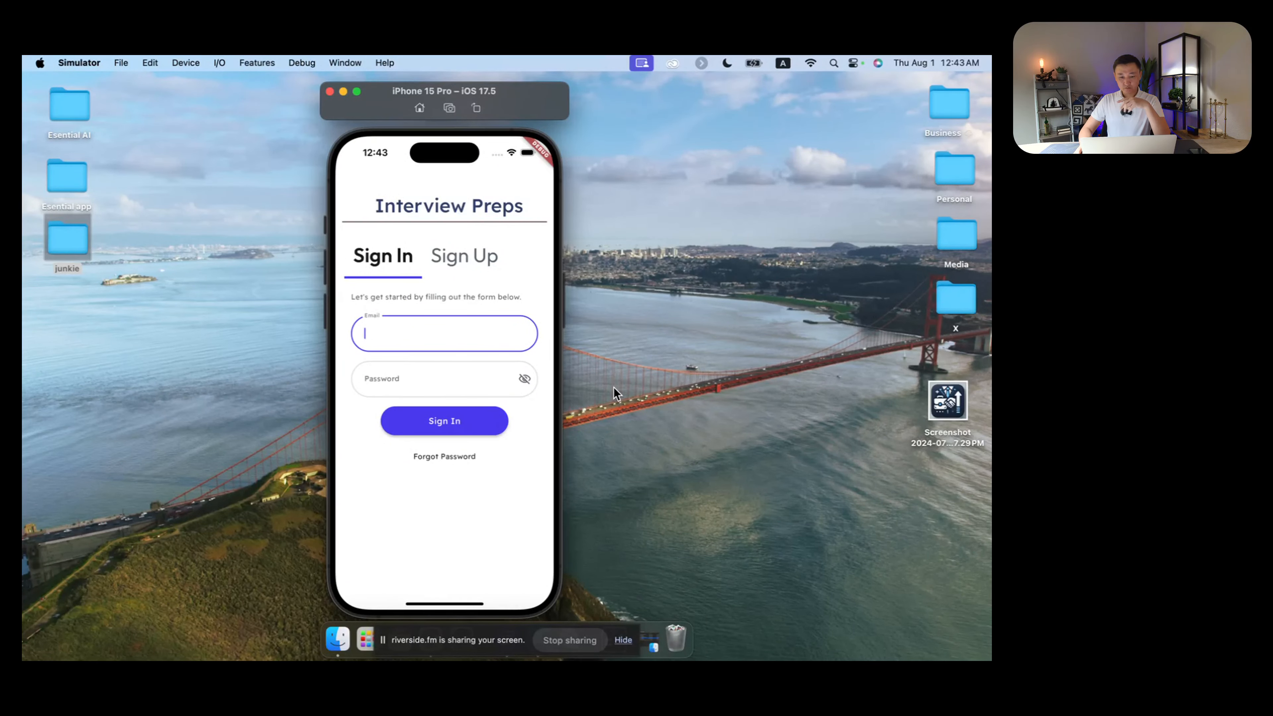
key(ctrl+Right)
key(ctrl+Right)
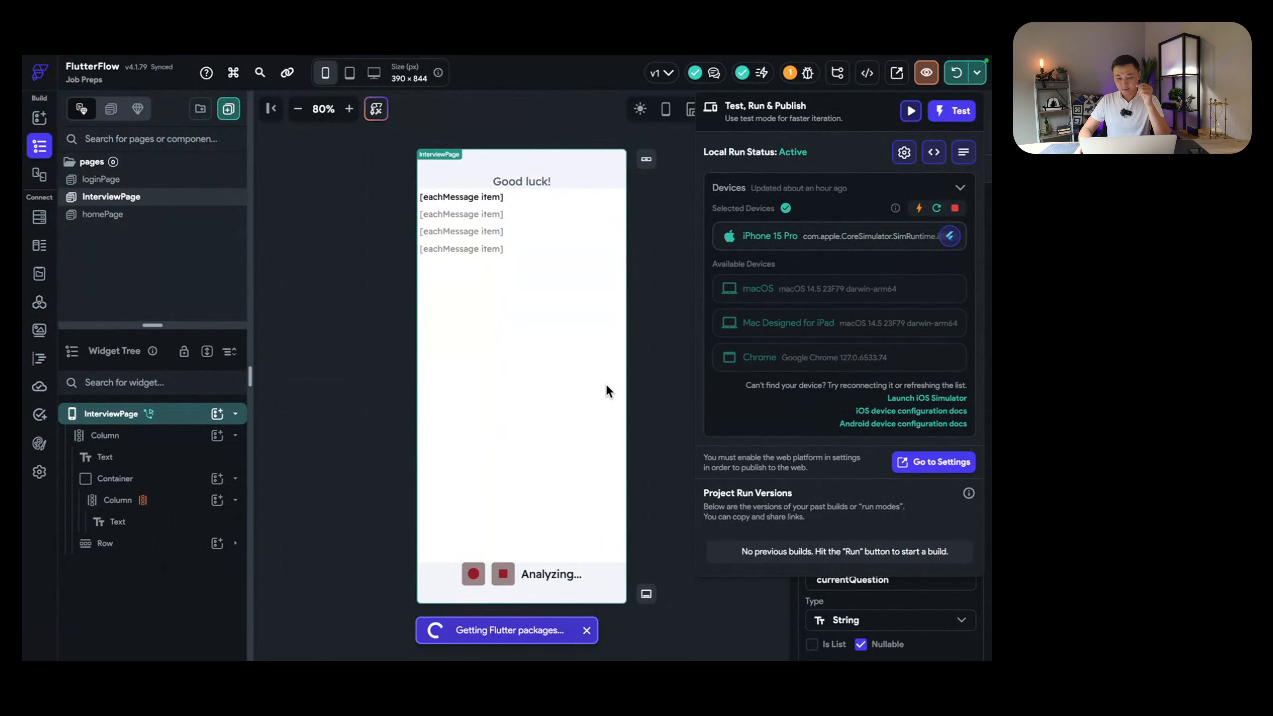
key(ctrl+Left)
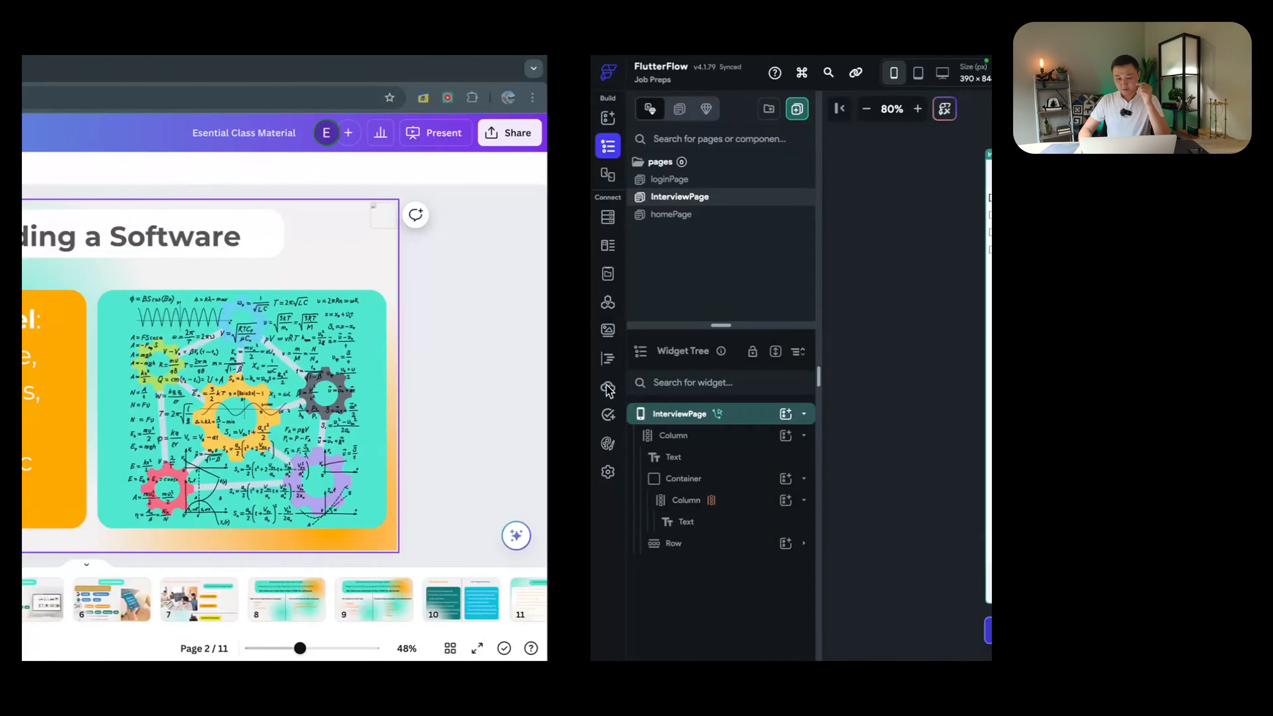
key(ctrl+Left)
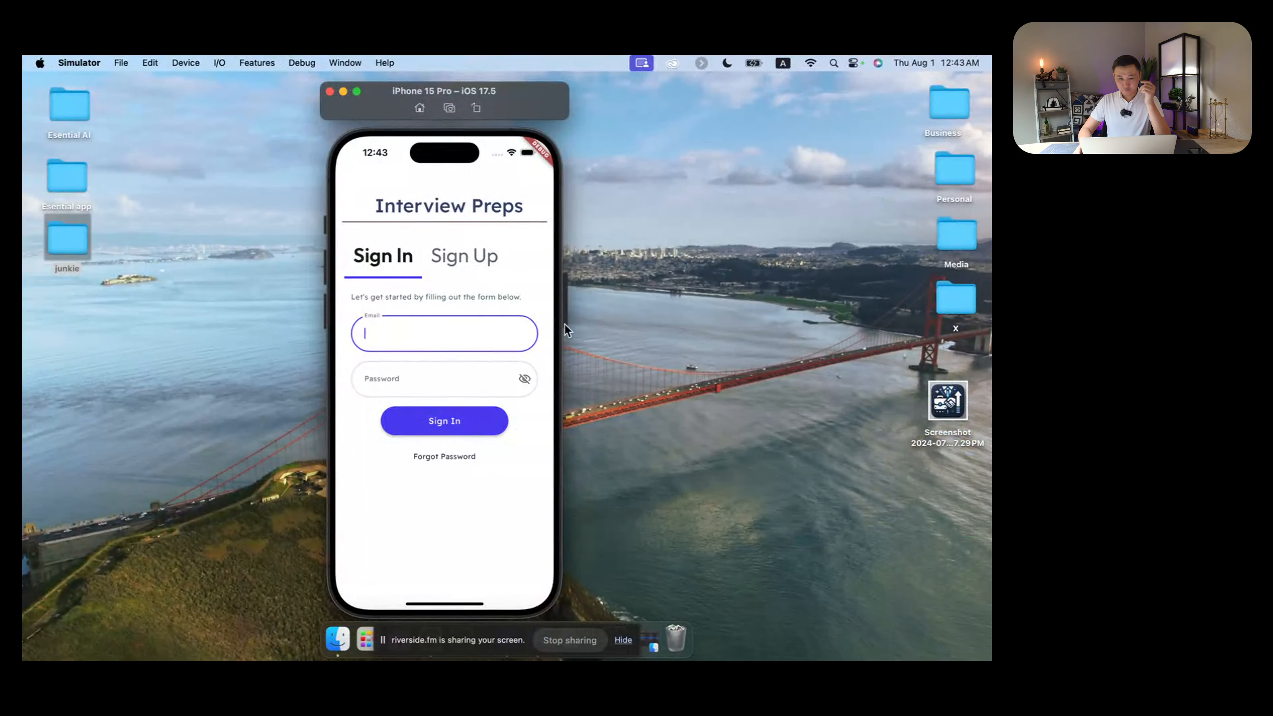
Step: Sign into Interview Preps with the account email and password, then start the preparation
click(458, 257)
click(392, 255)
click(440, 335)
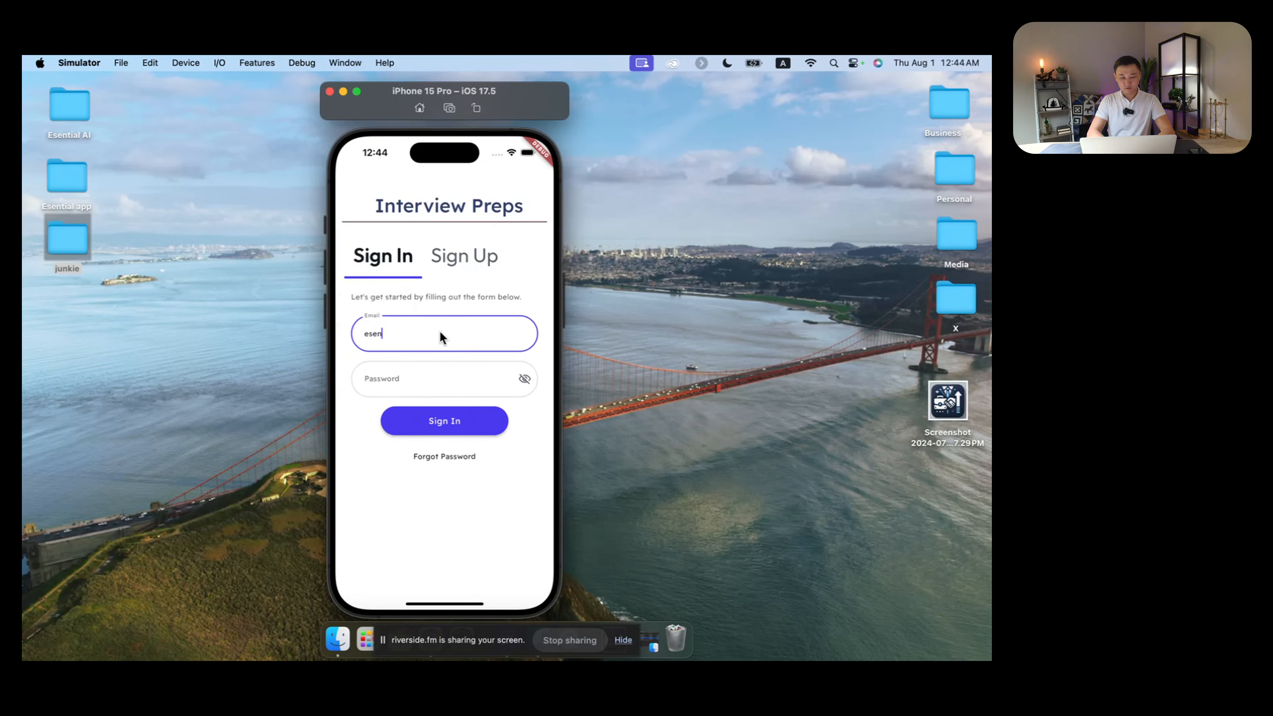
key(Tab)
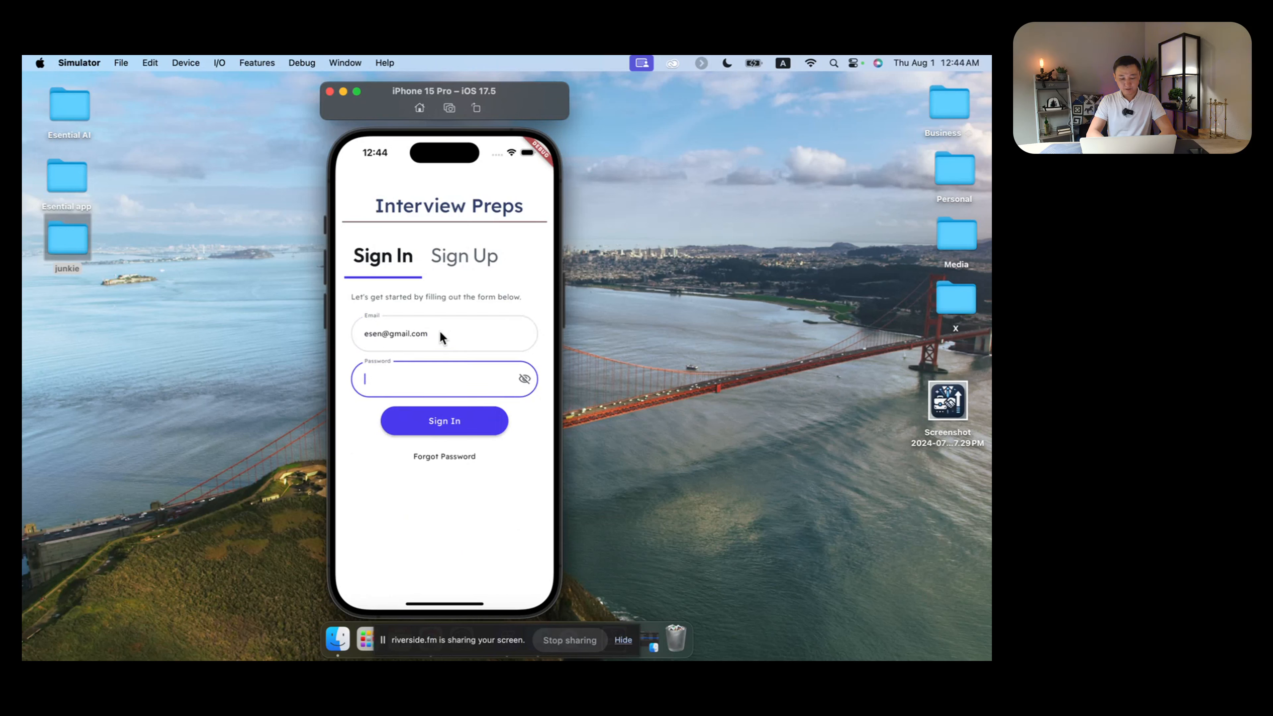
text(1234567890)
click(460, 418)
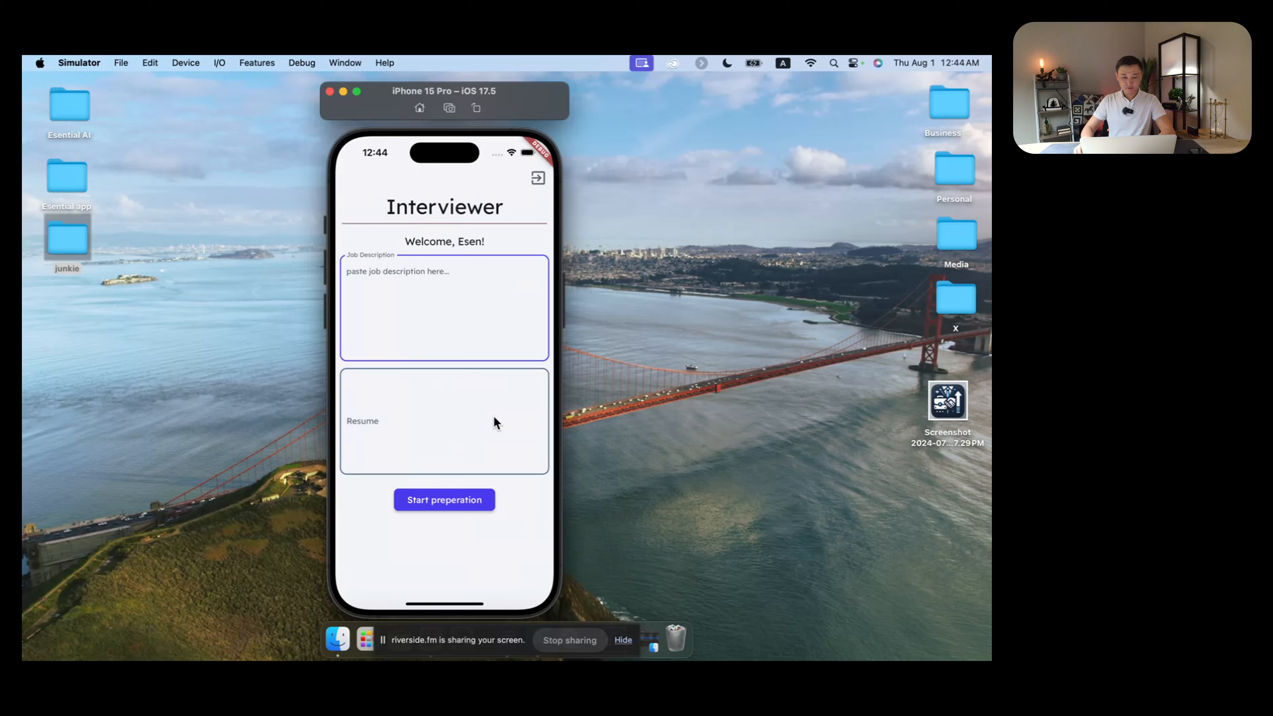
click(431, 499)
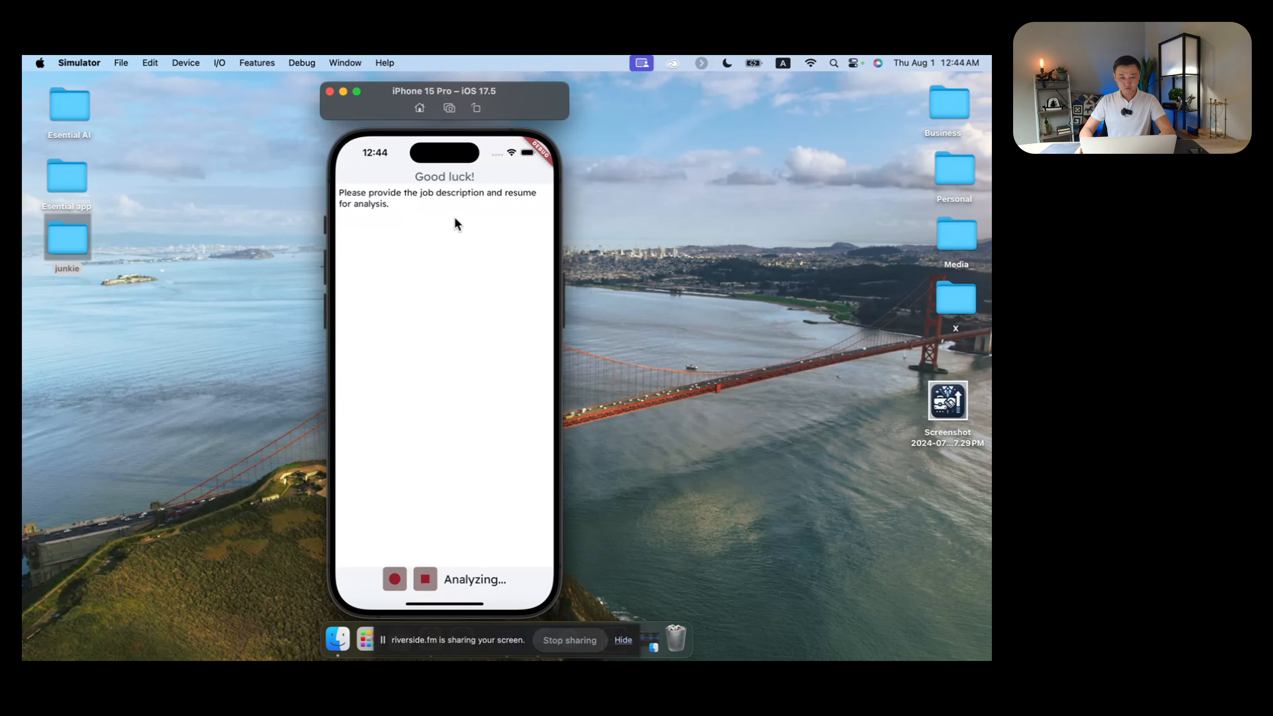
key(ctrl+Right)
key(ctrl+Right)
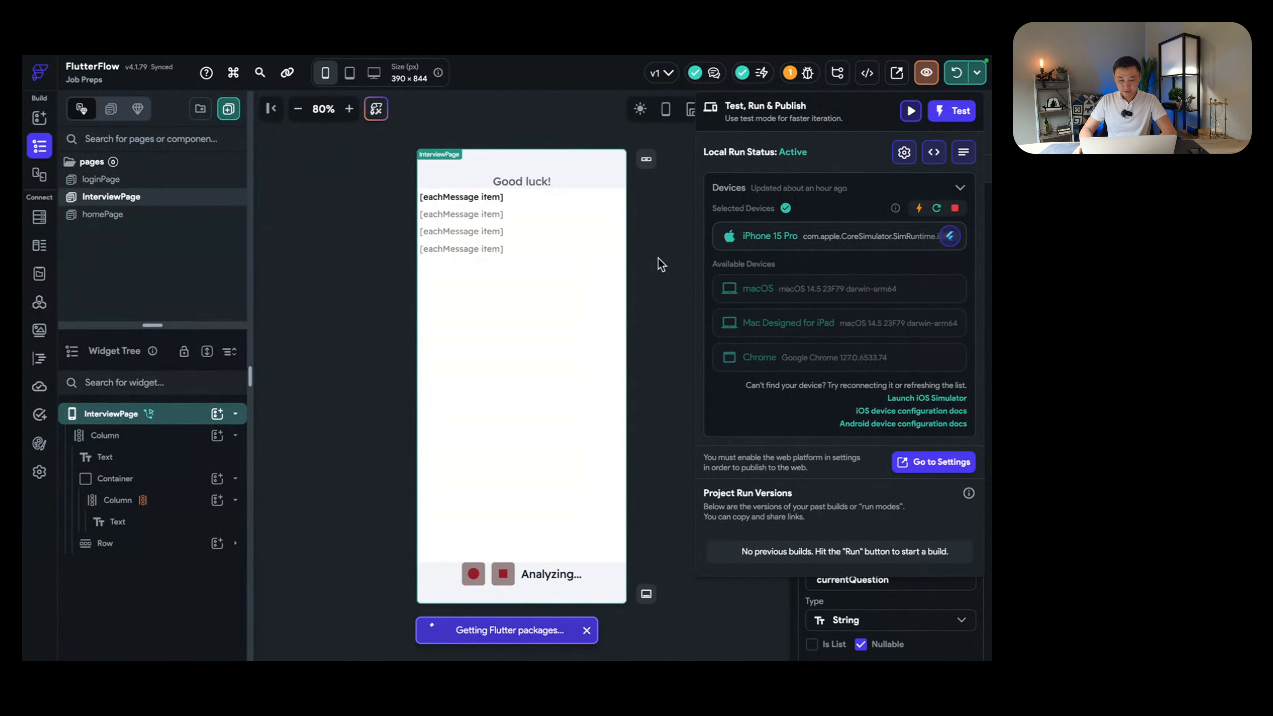
Step: Wrap the Good luck! title text on InterviewPage in a Stack
click(661, 264)
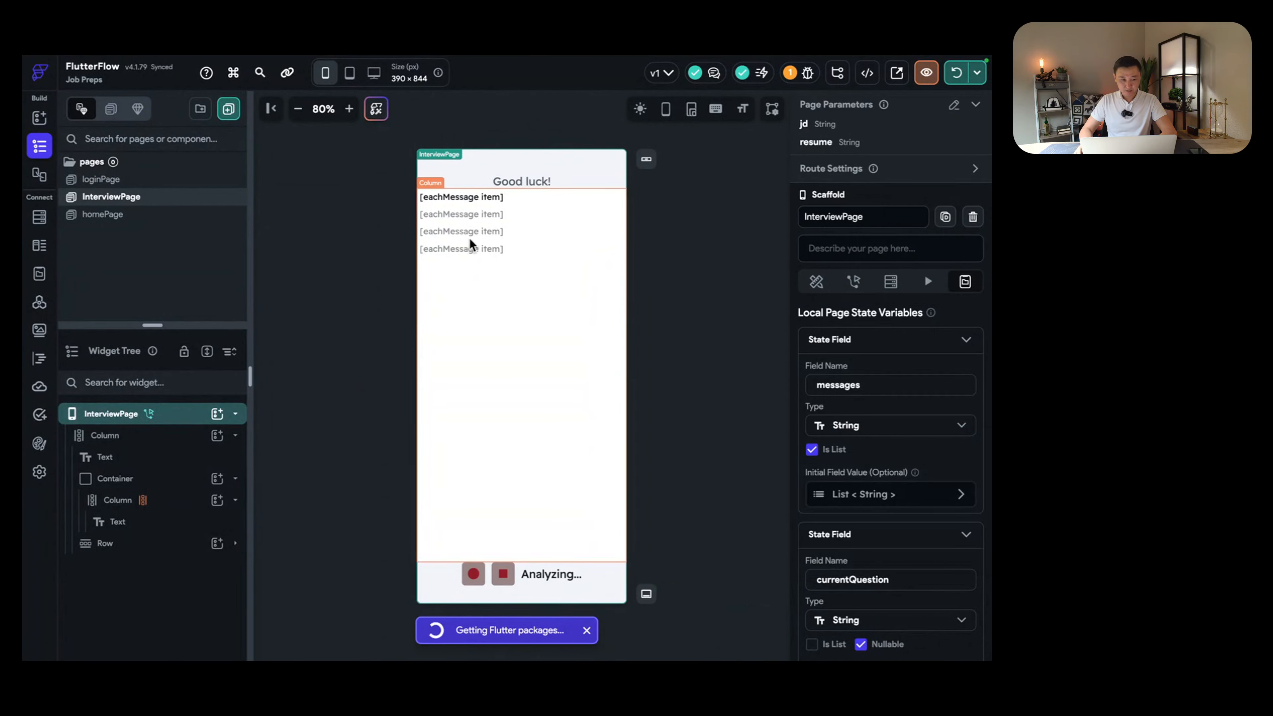
key(ctrl+Left)
key(ctrl+Right)
click(522, 182)
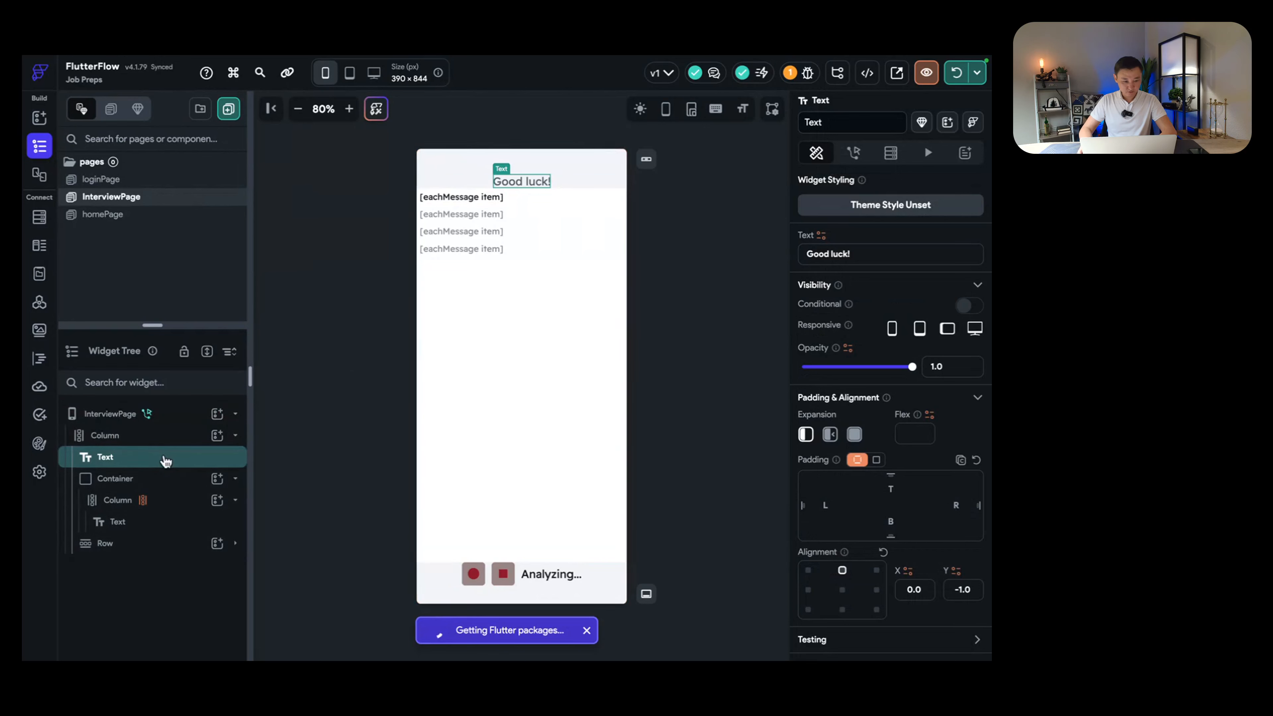
right_click(150, 458)
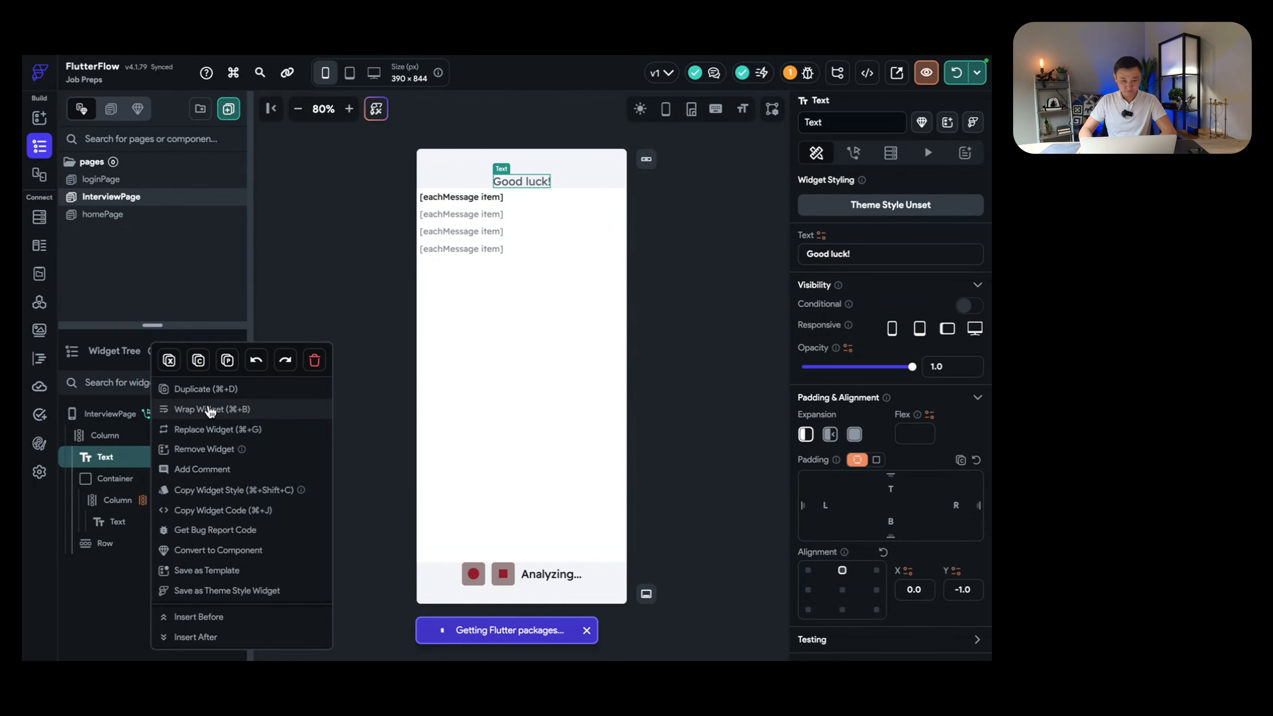
click(211, 410)
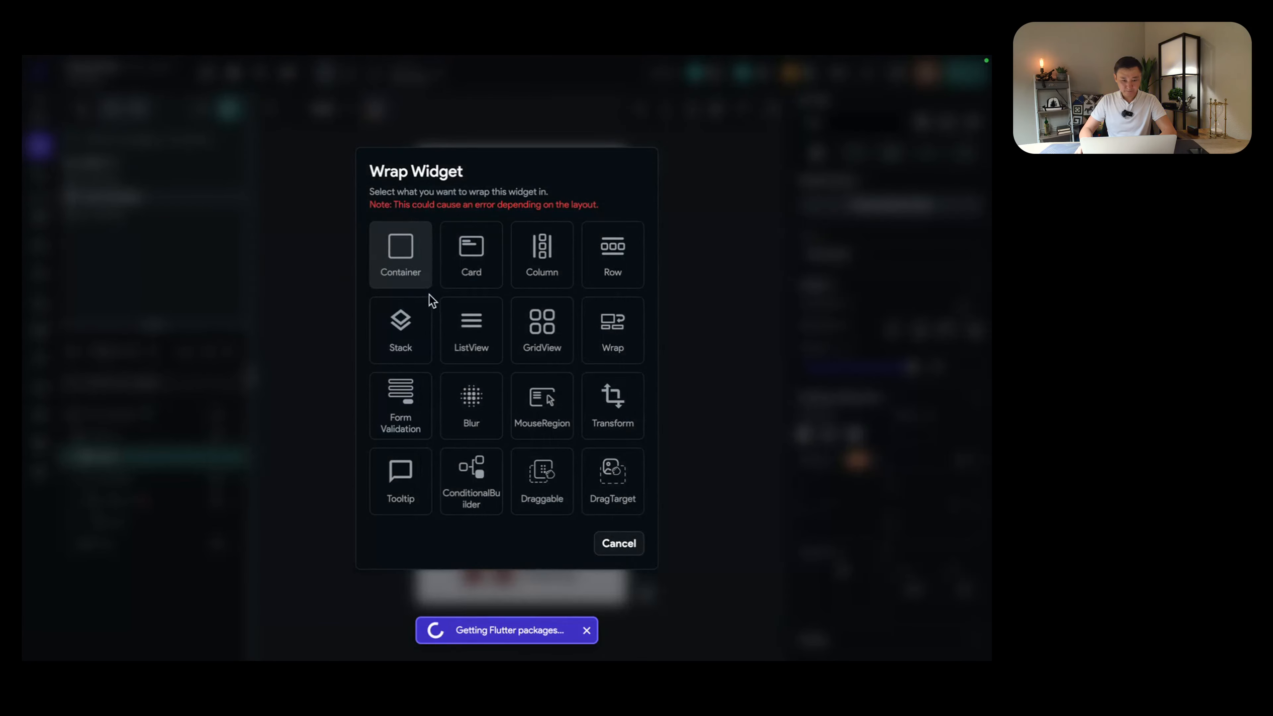
click(411, 345)
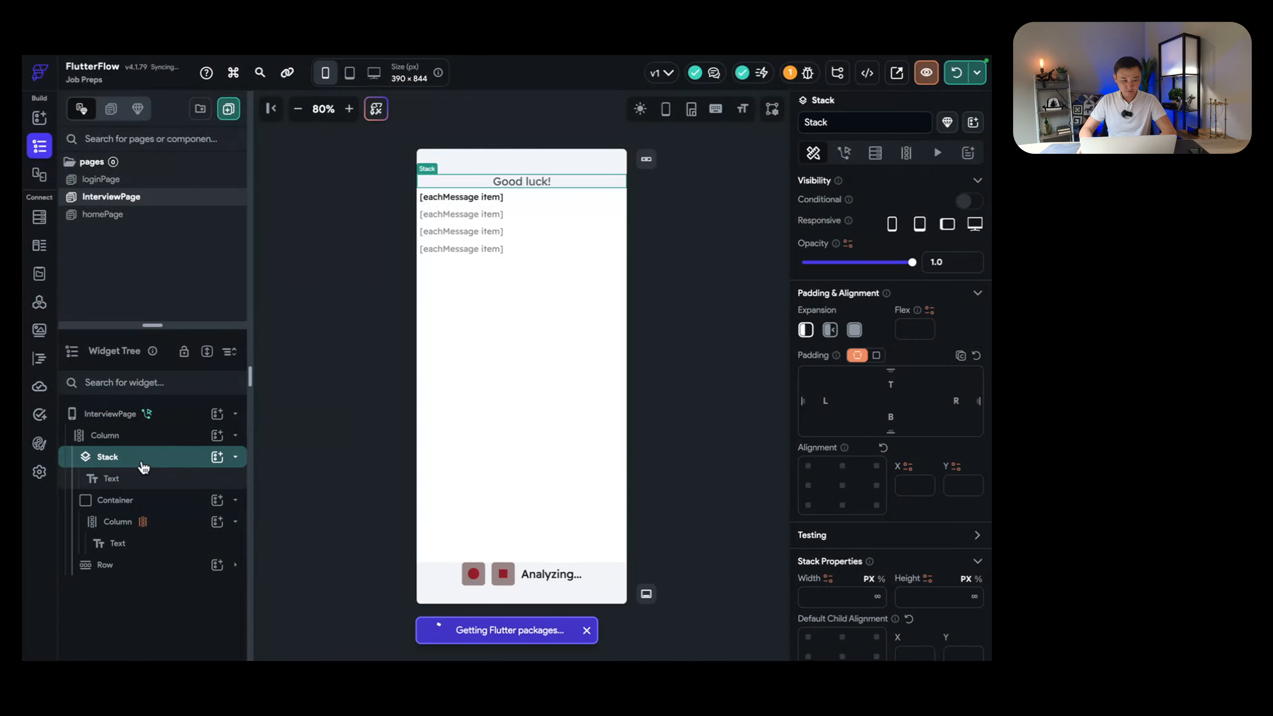
Step: Add an Icon to the Stack using the left chevron symbol at size 31
click(217, 456)
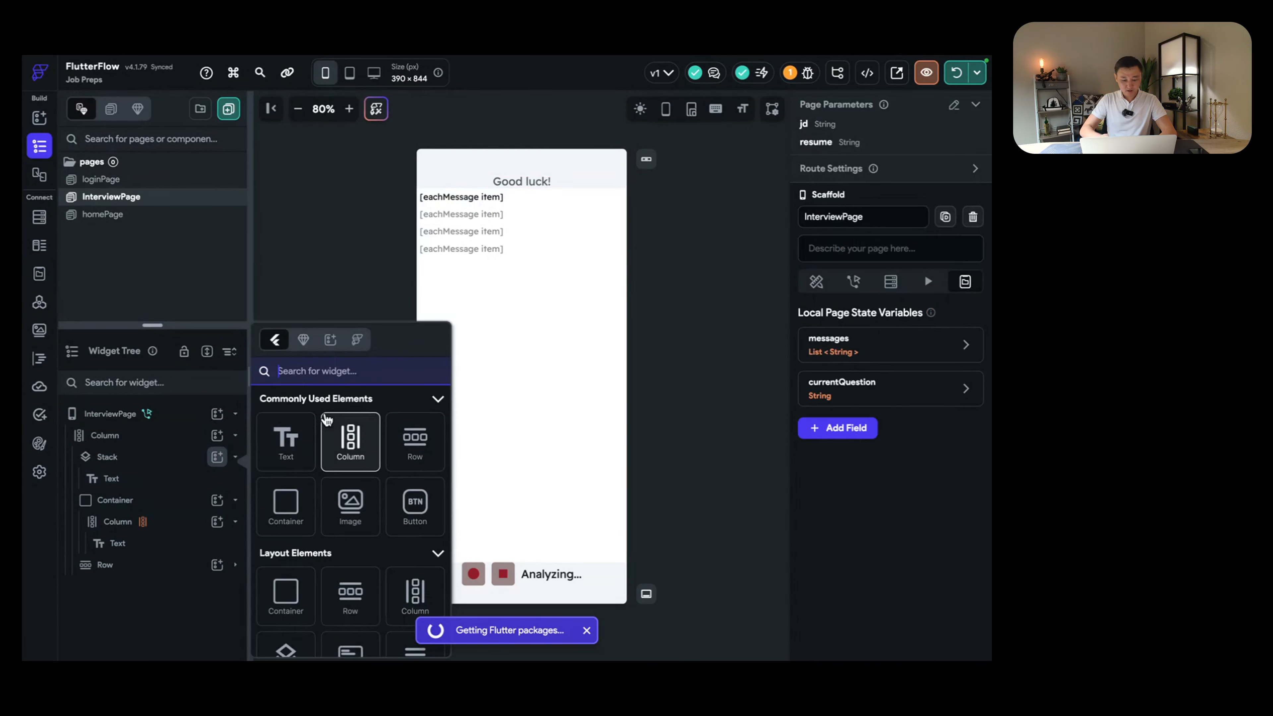
text(icon)
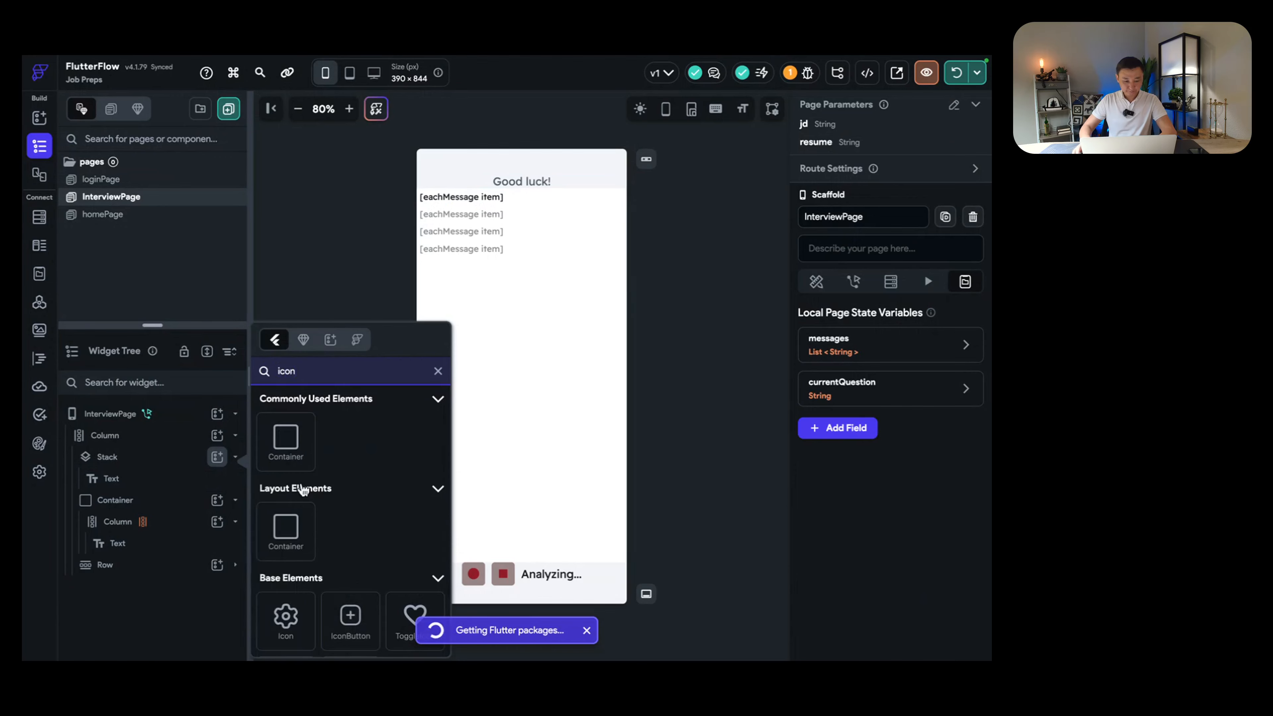
click(285, 617)
scroll(882, 516, down, 2)
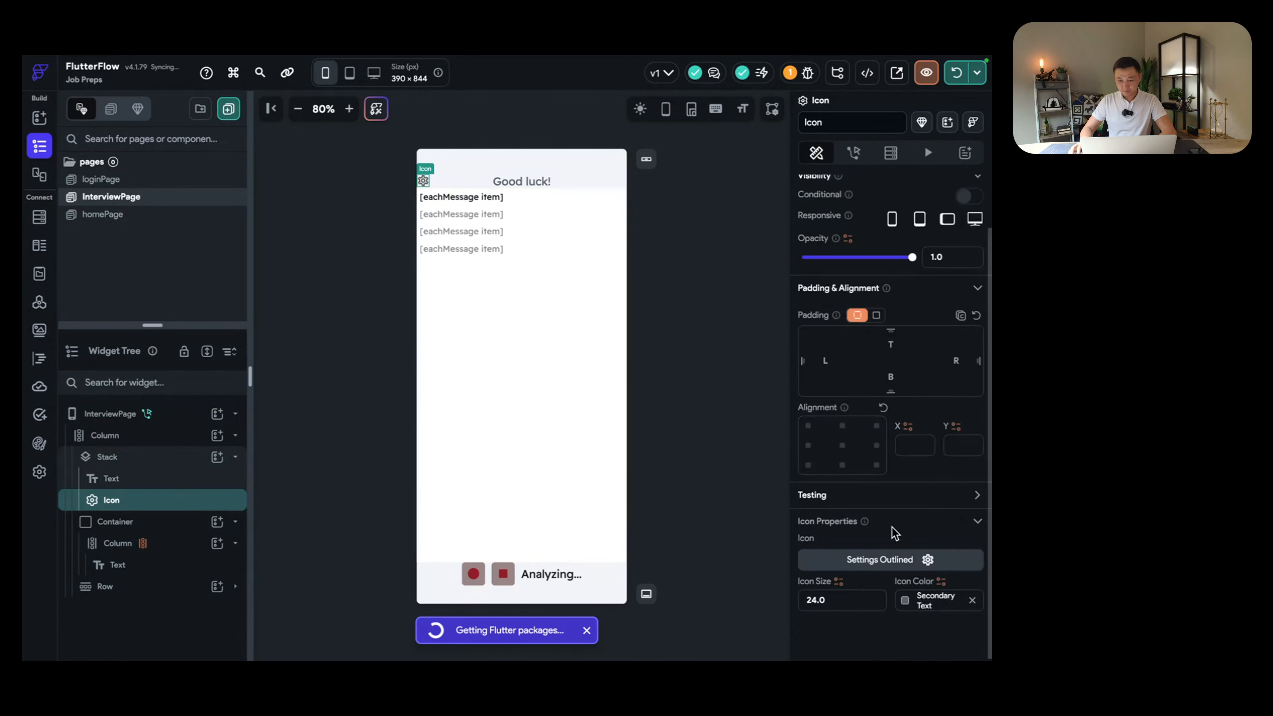
click(926, 556)
text(bacjk)
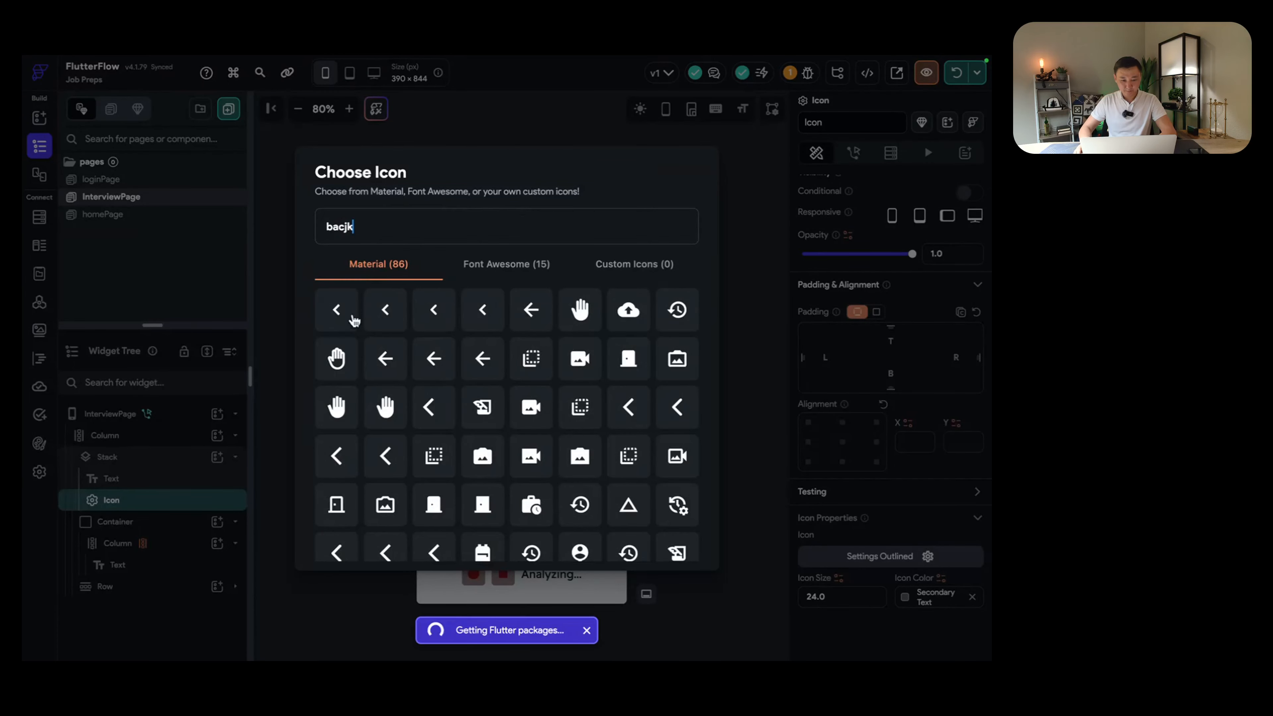
click(353, 320)
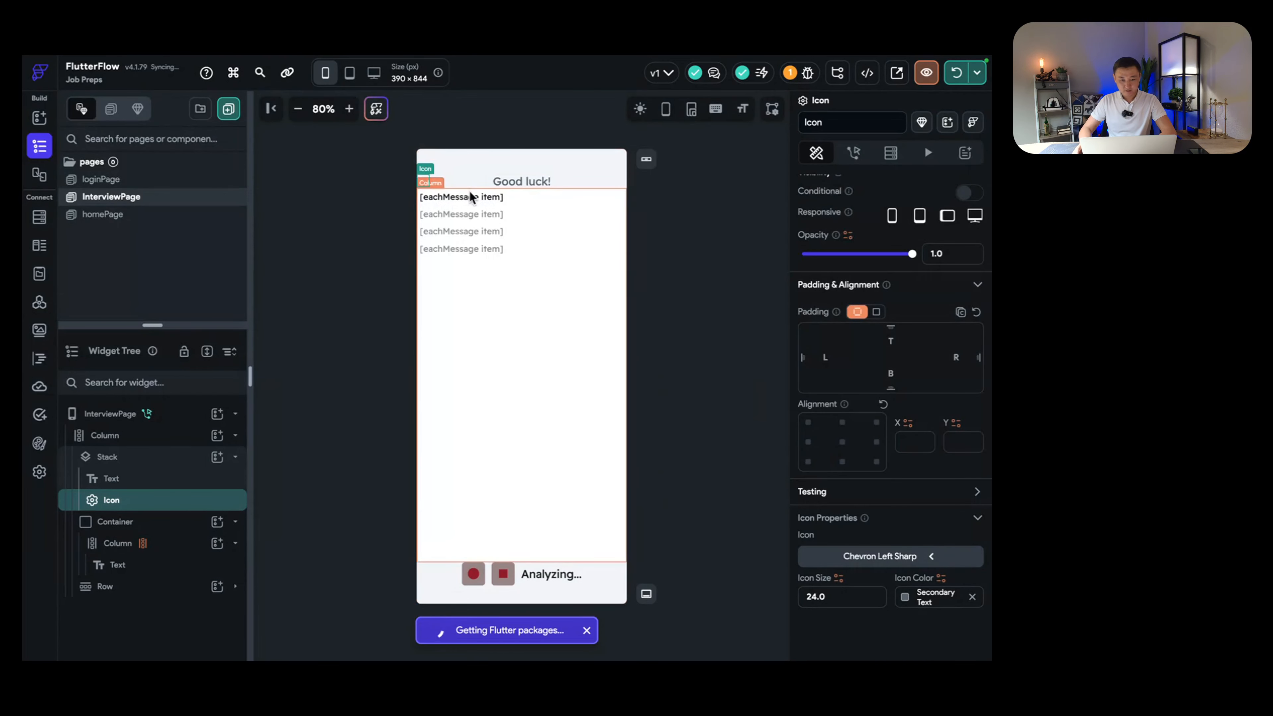
drag(848, 597, 795, 608)
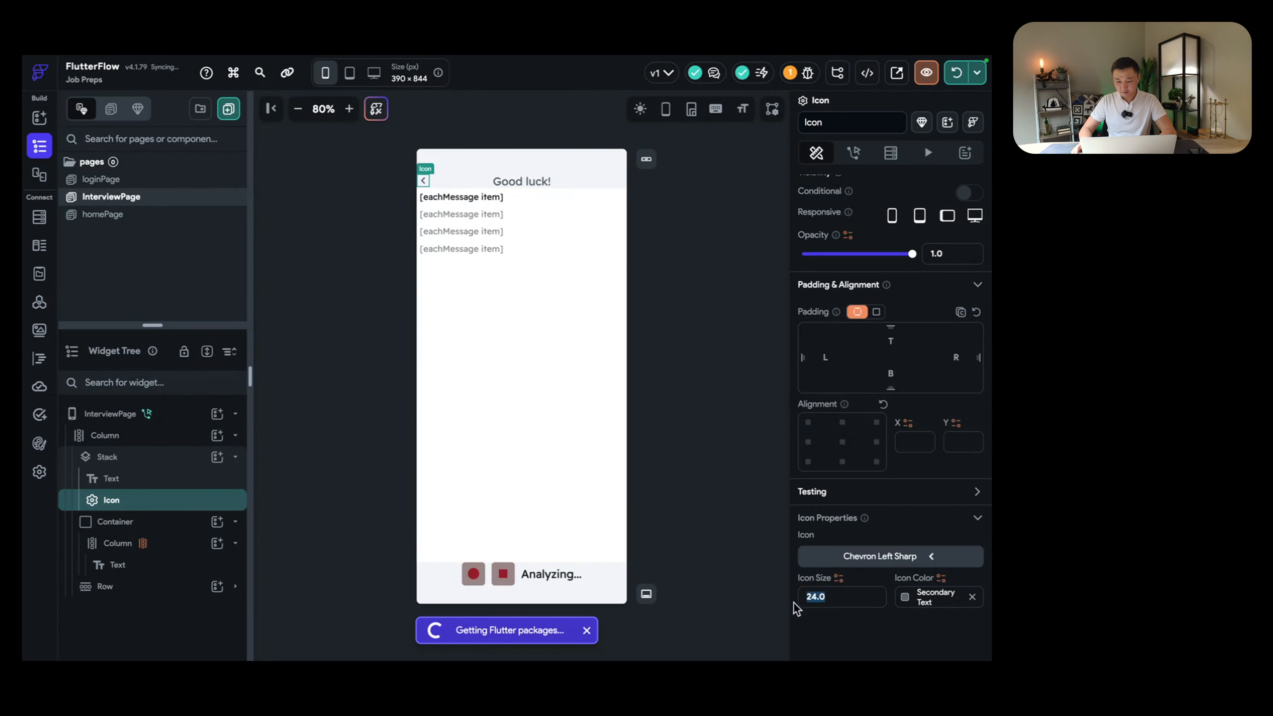
text(31)
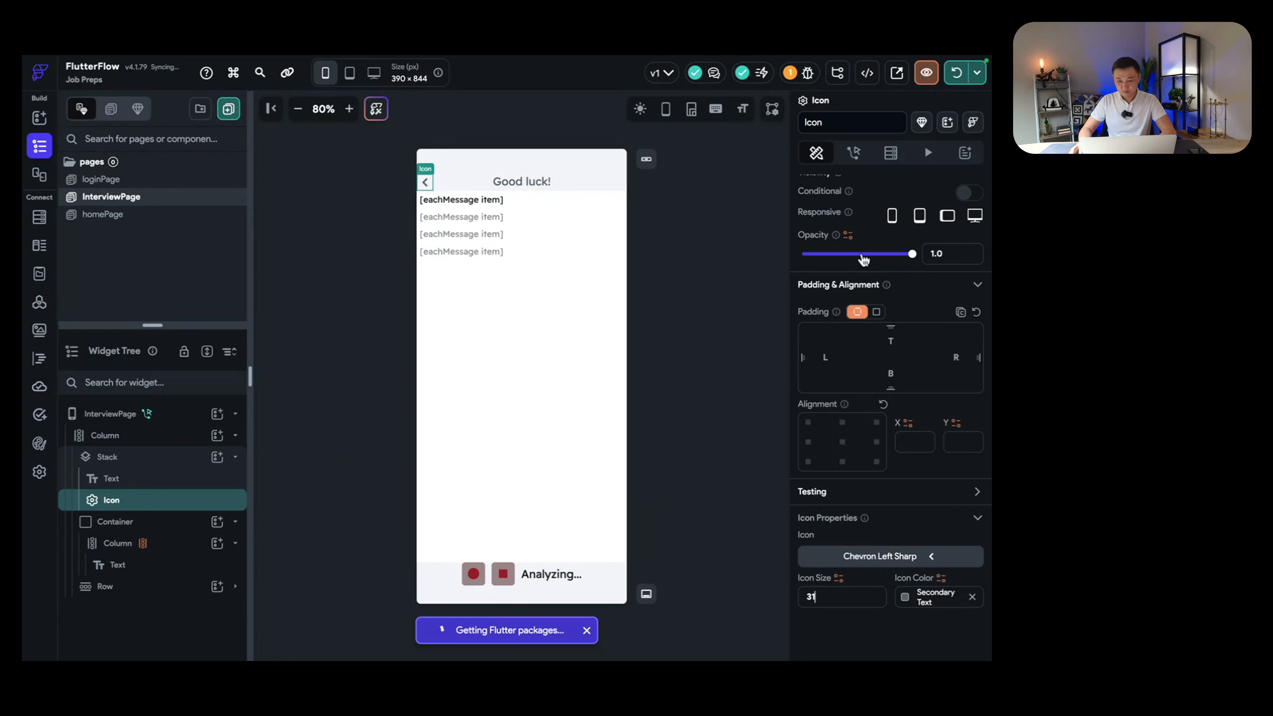
Step: Give the chevron icon an On Tap Navigate Back action
click(854, 151)
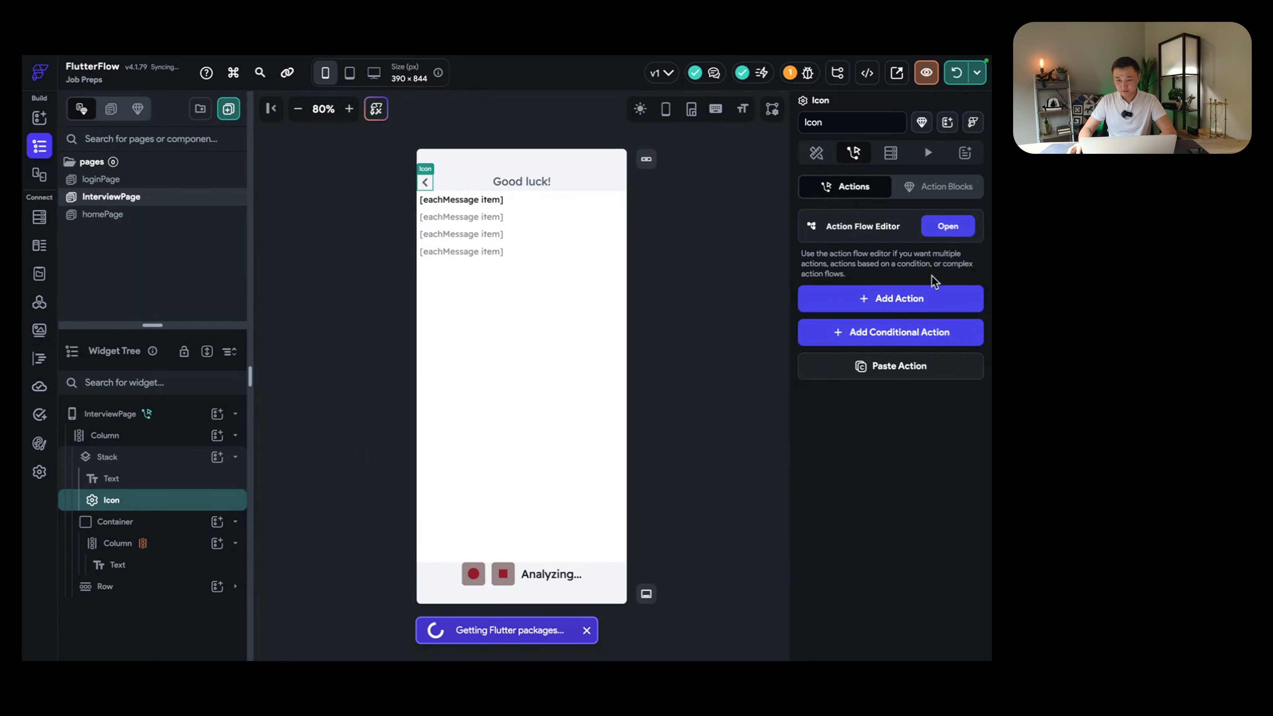
click(924, 297)
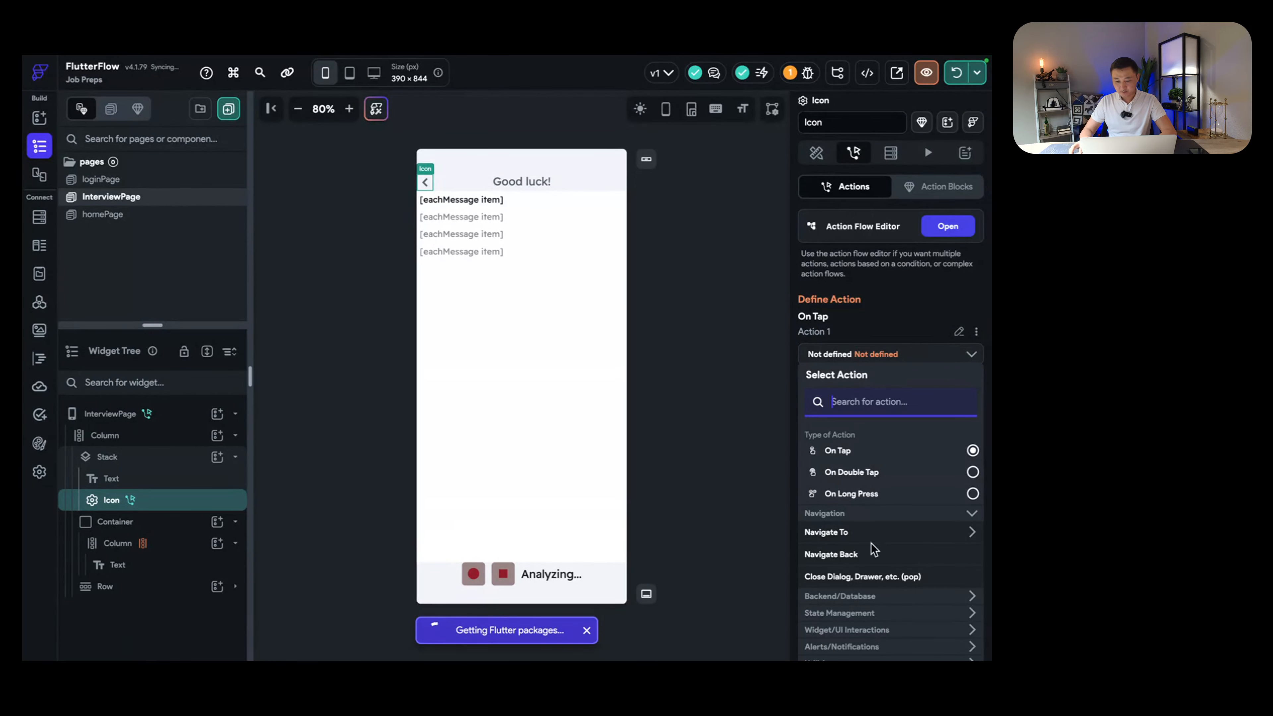
click(871, 556)
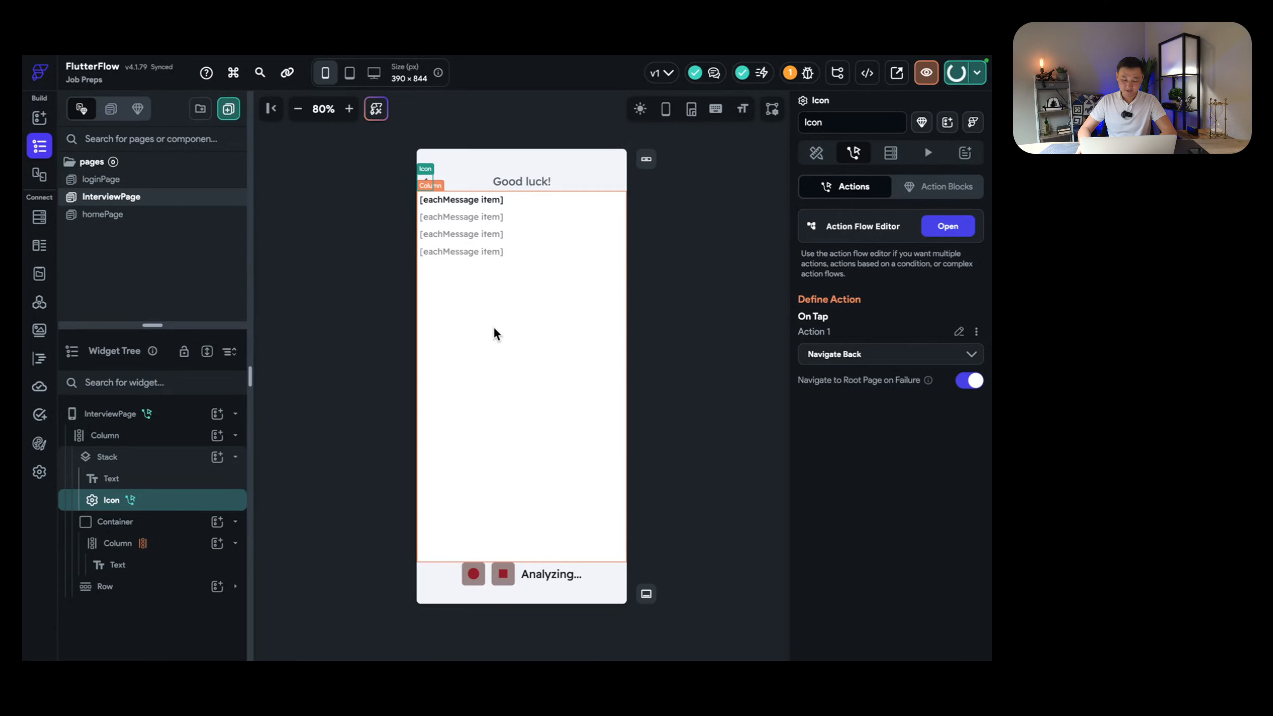
Step: Tap the new back chevron to reach Interviewer, then focus the Job Description and Resume fields
key(ctrl+Left)
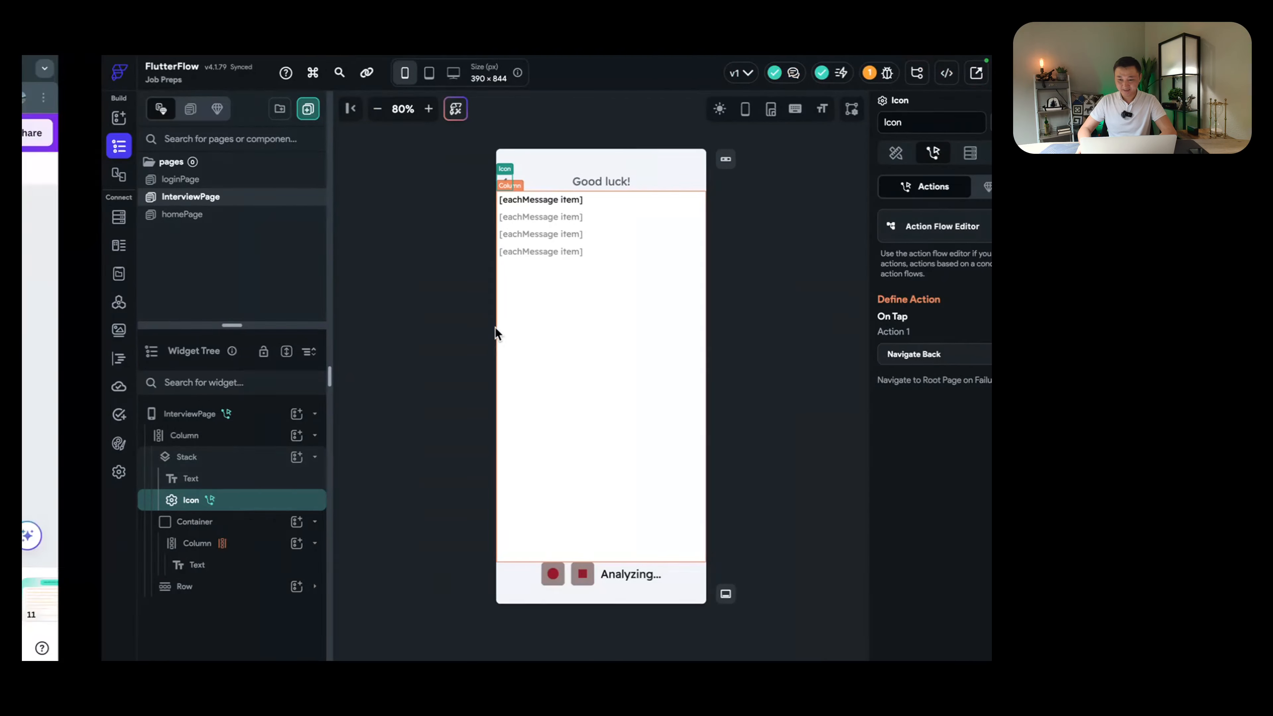
key(ctrl+Left)
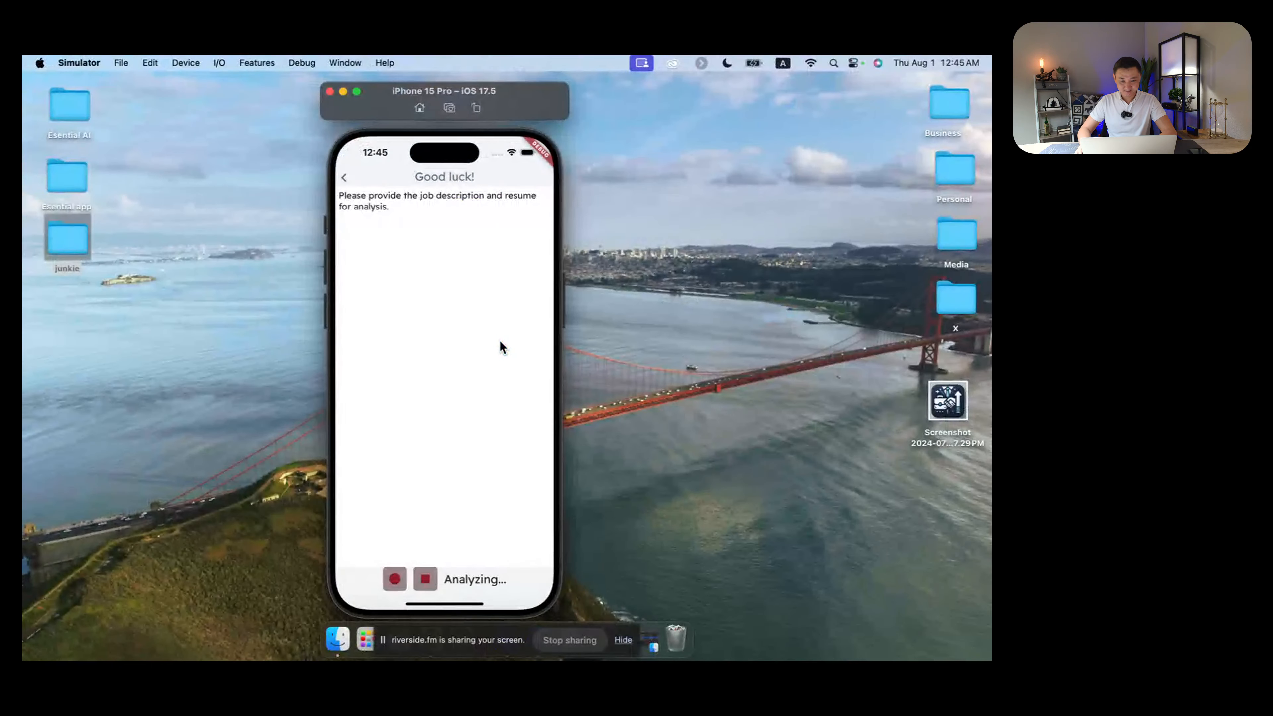
click(344, 176)
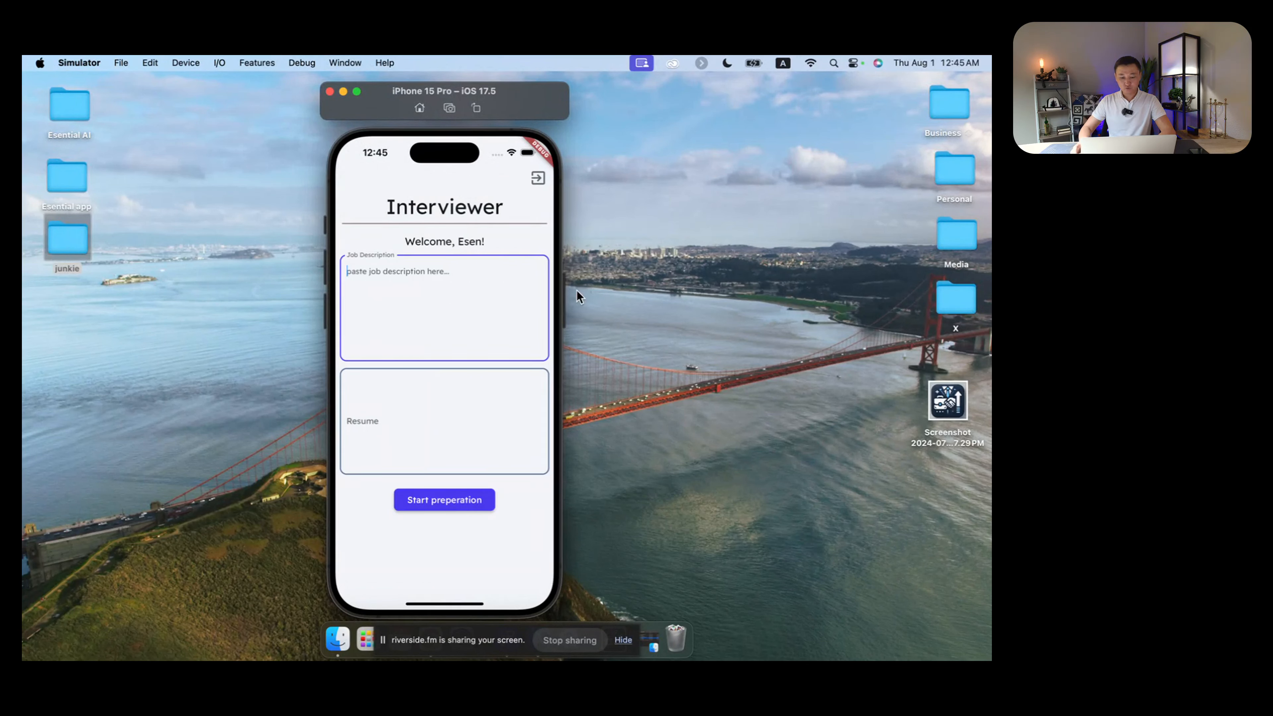
click(449, 289)
click(438, 411)
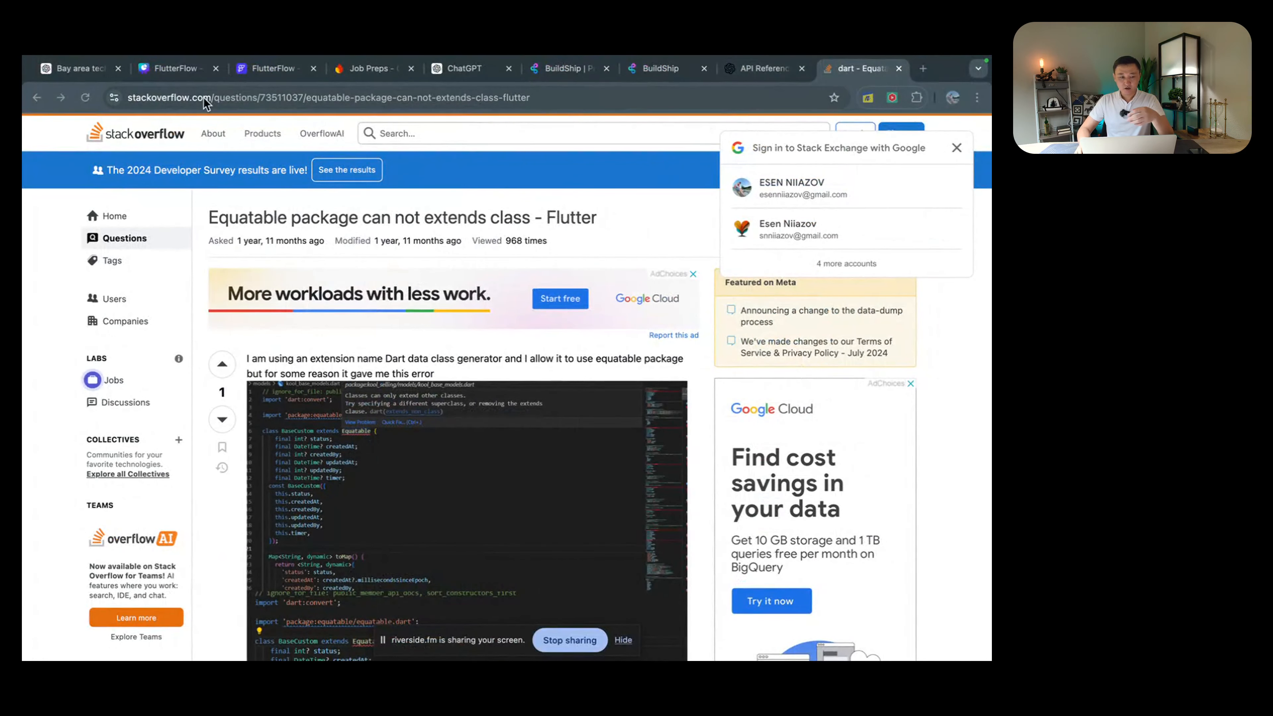
Step: Copy the resume from ChatGPT and paste it into the simulator's Resume field, allowing paste
click(82, 68)
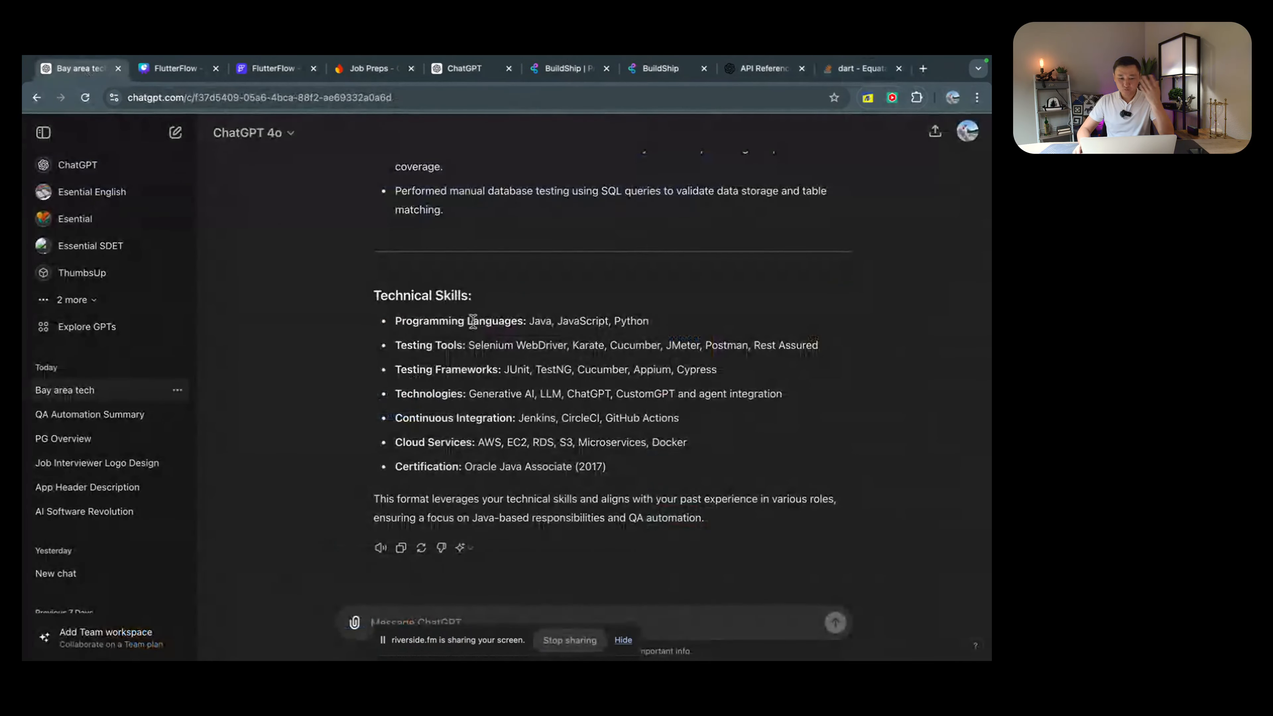
click(464, 70)
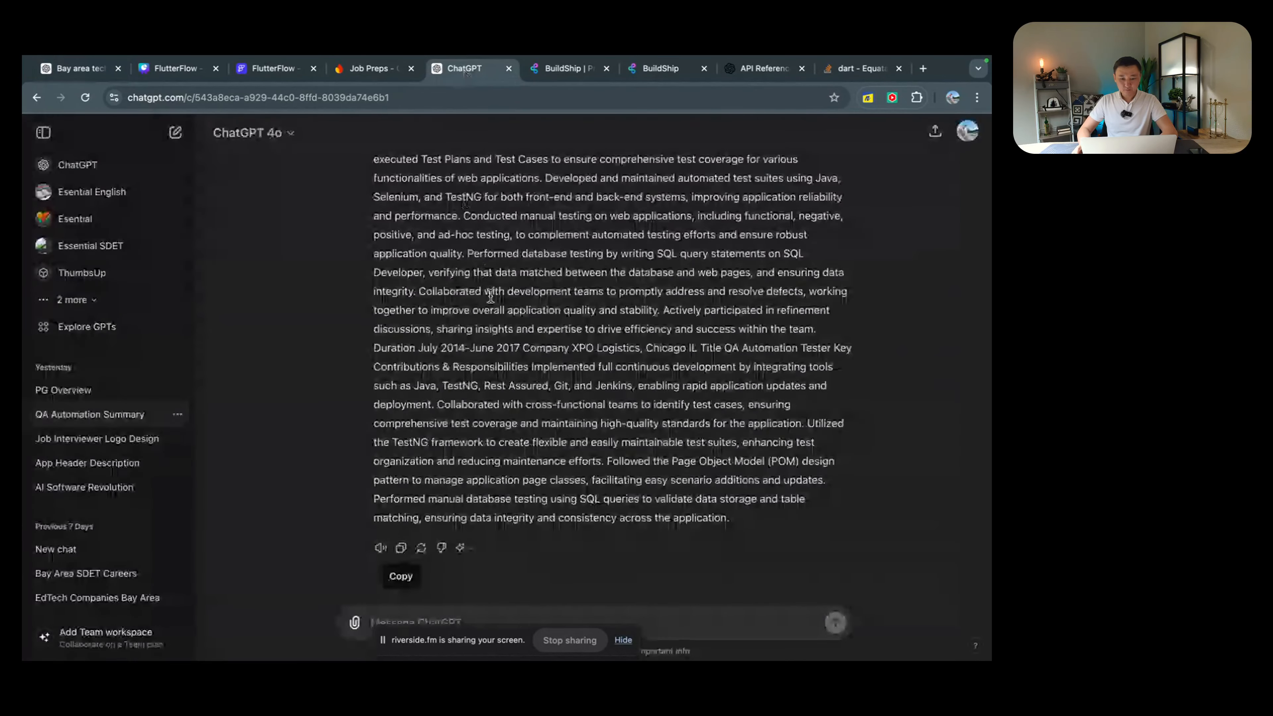
click(401, 547)
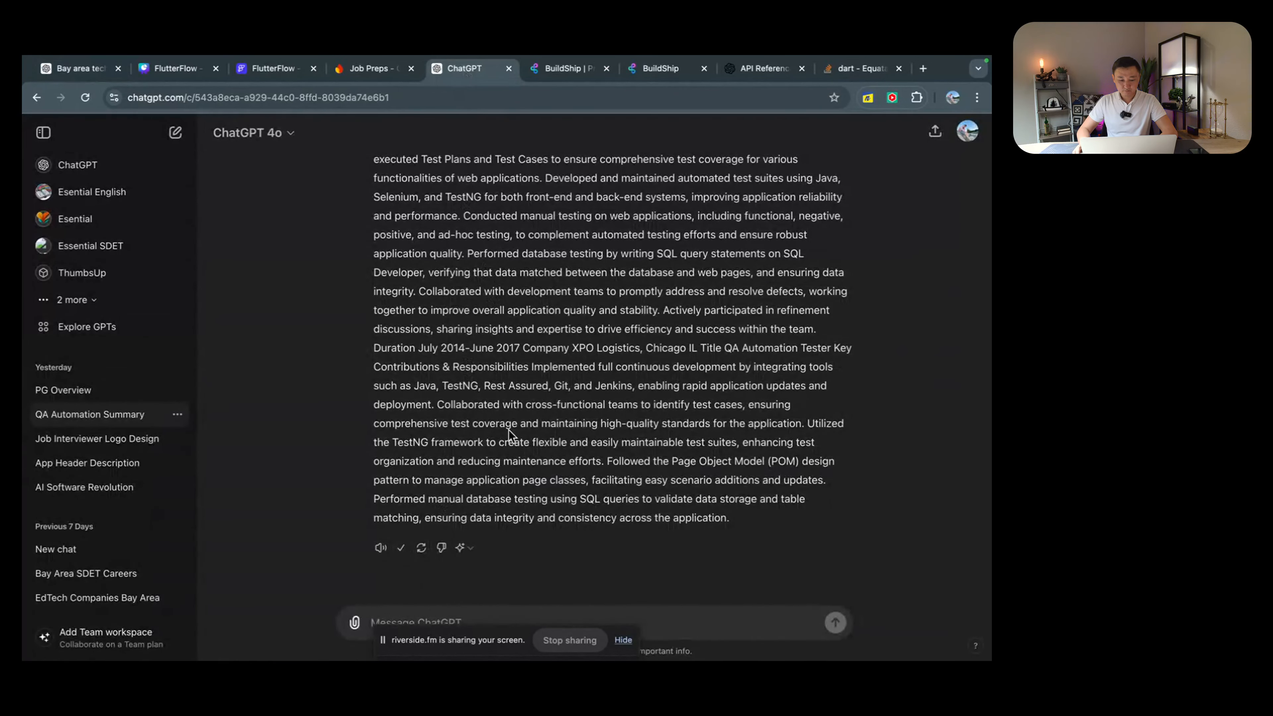
scroll(519, 416, up, 1)
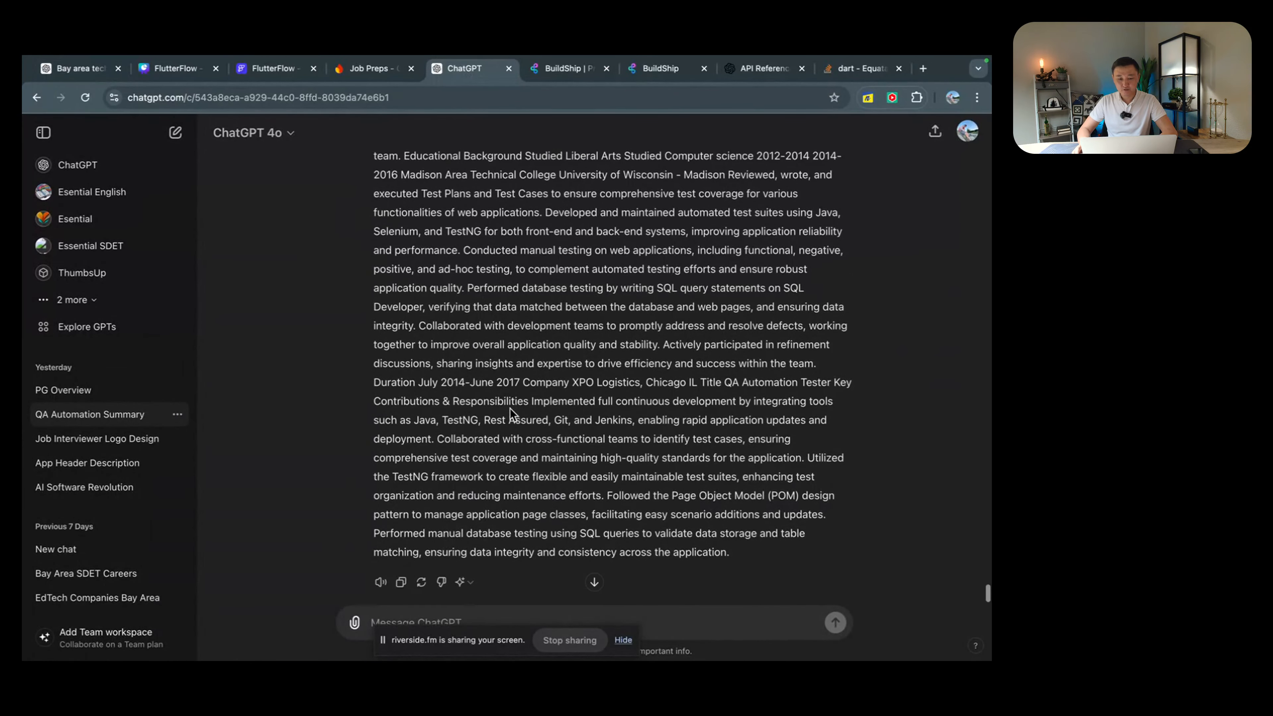
key(ctrl+Left)
key(ctrl+Left)
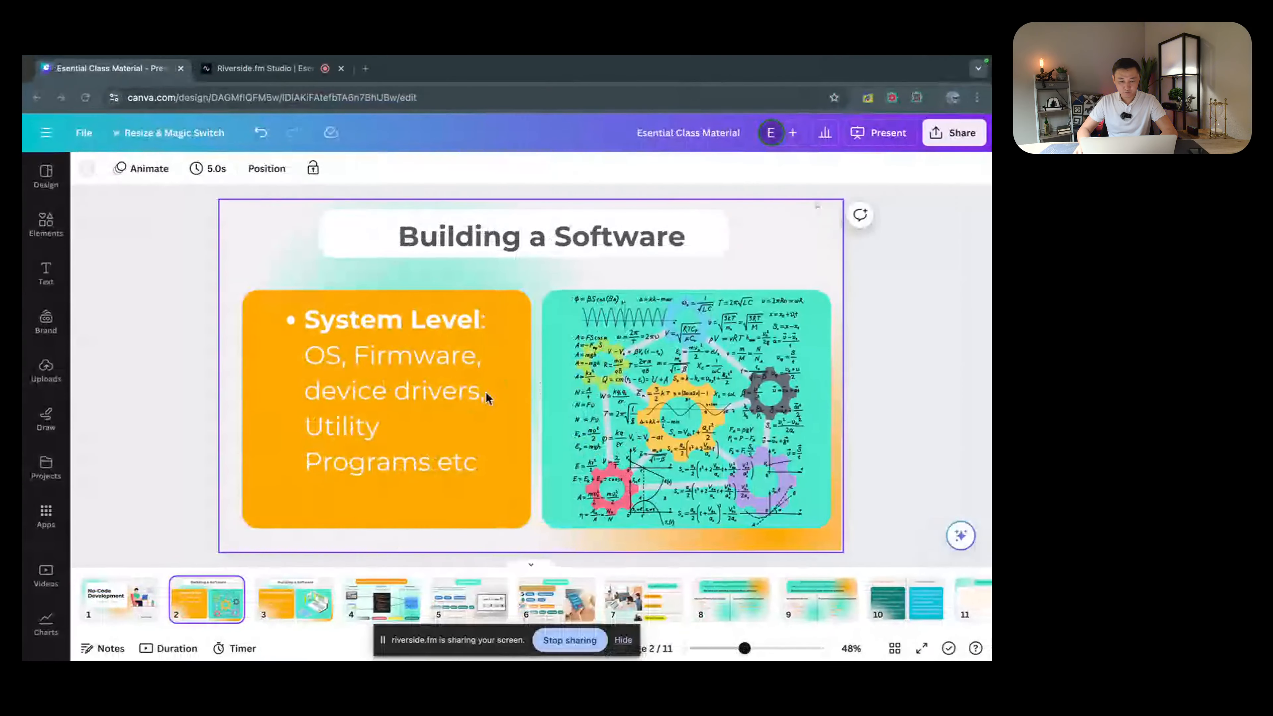
key(ctrl+Left)
click(444, 436)
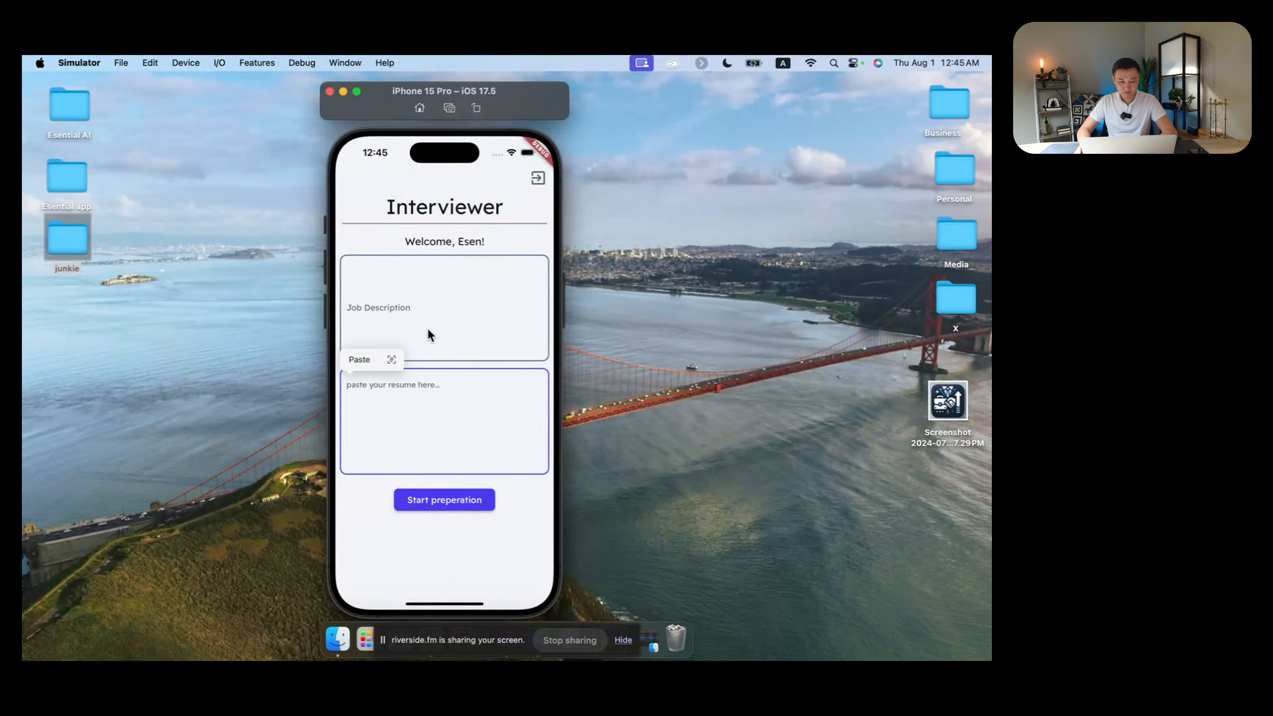
click(355, 358)
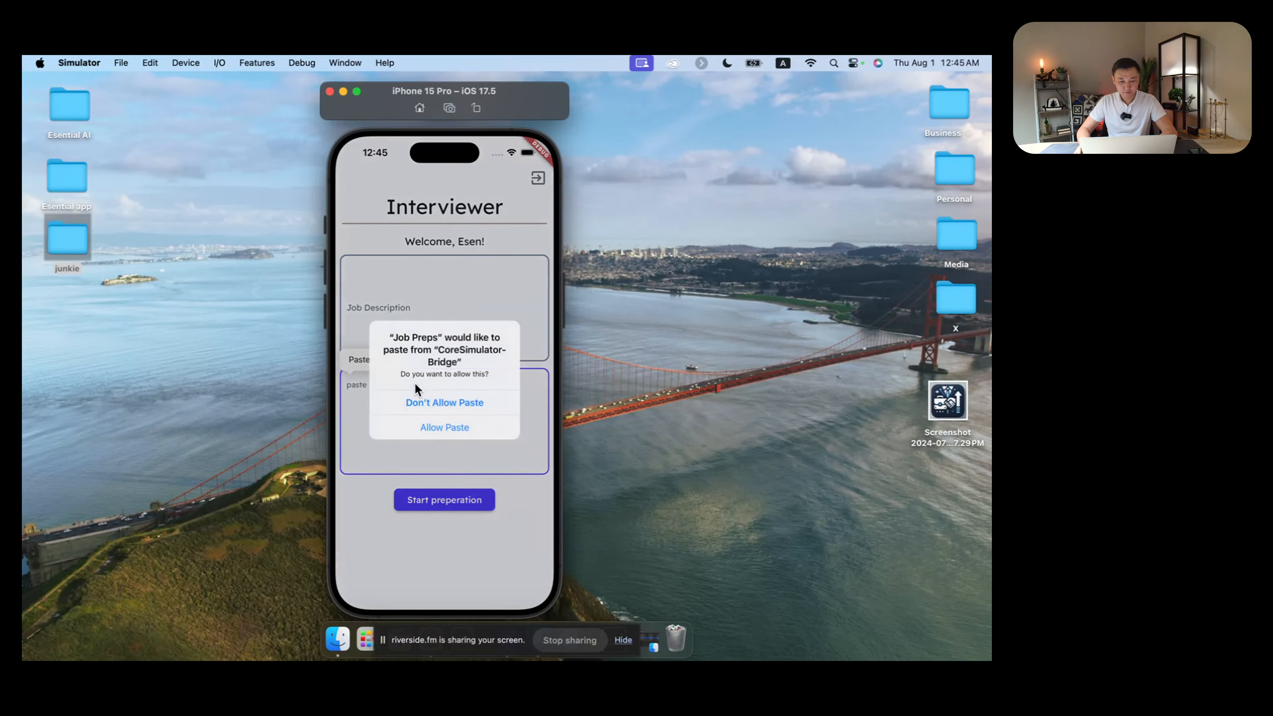
click(443, 427)
Step: Return to ChatGPT and copy the Netflix job description text
key(ctrl+Right)
key(ctrl+Right)
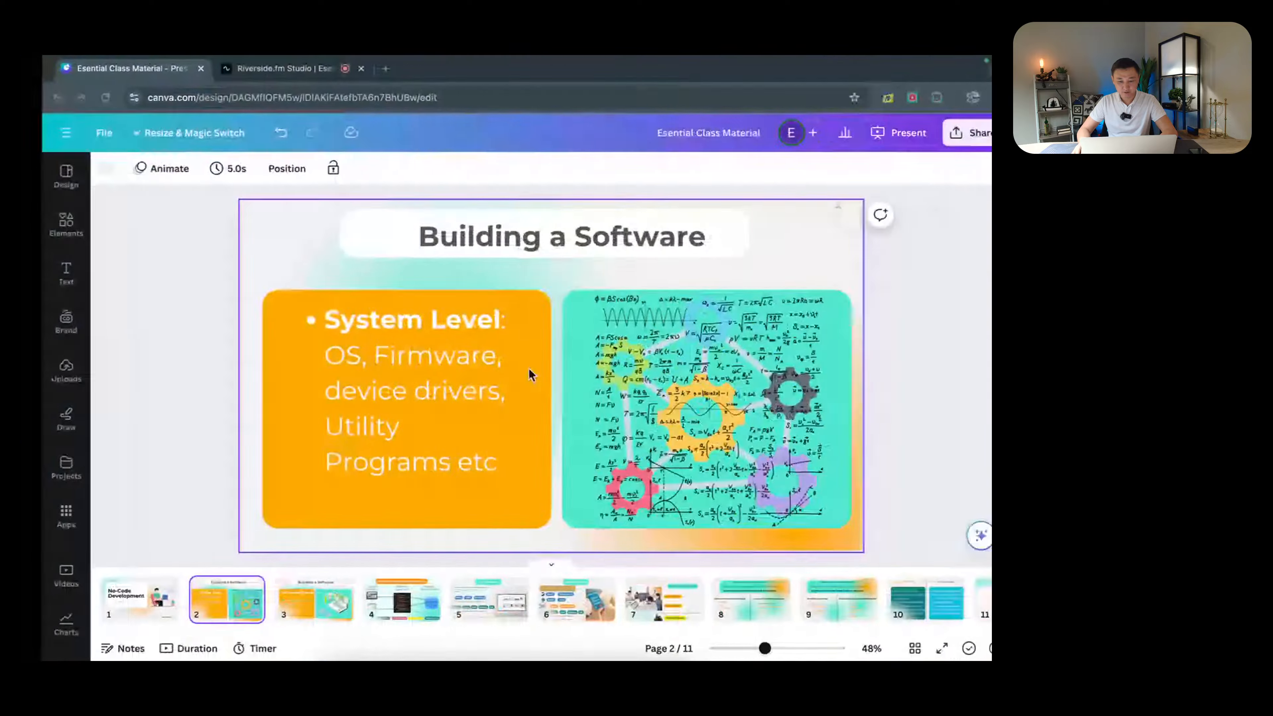
key(ctrl+Right)
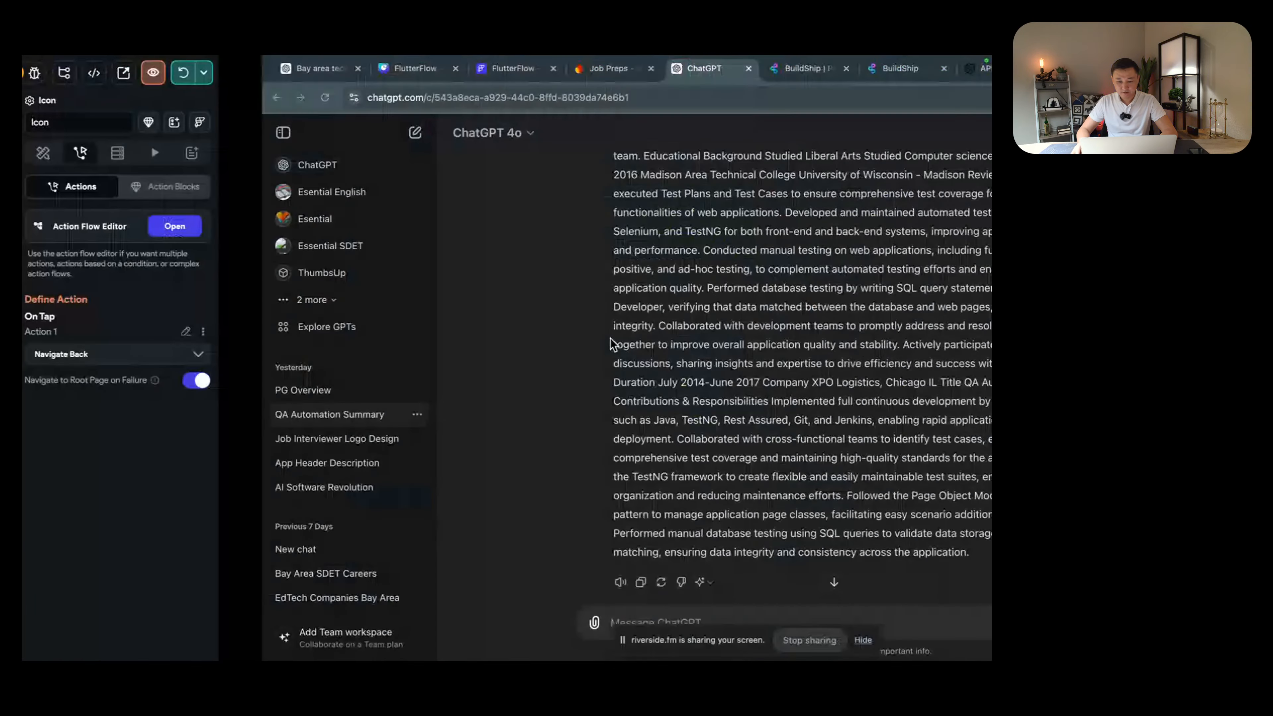
scroll(601, 339, up, 20)
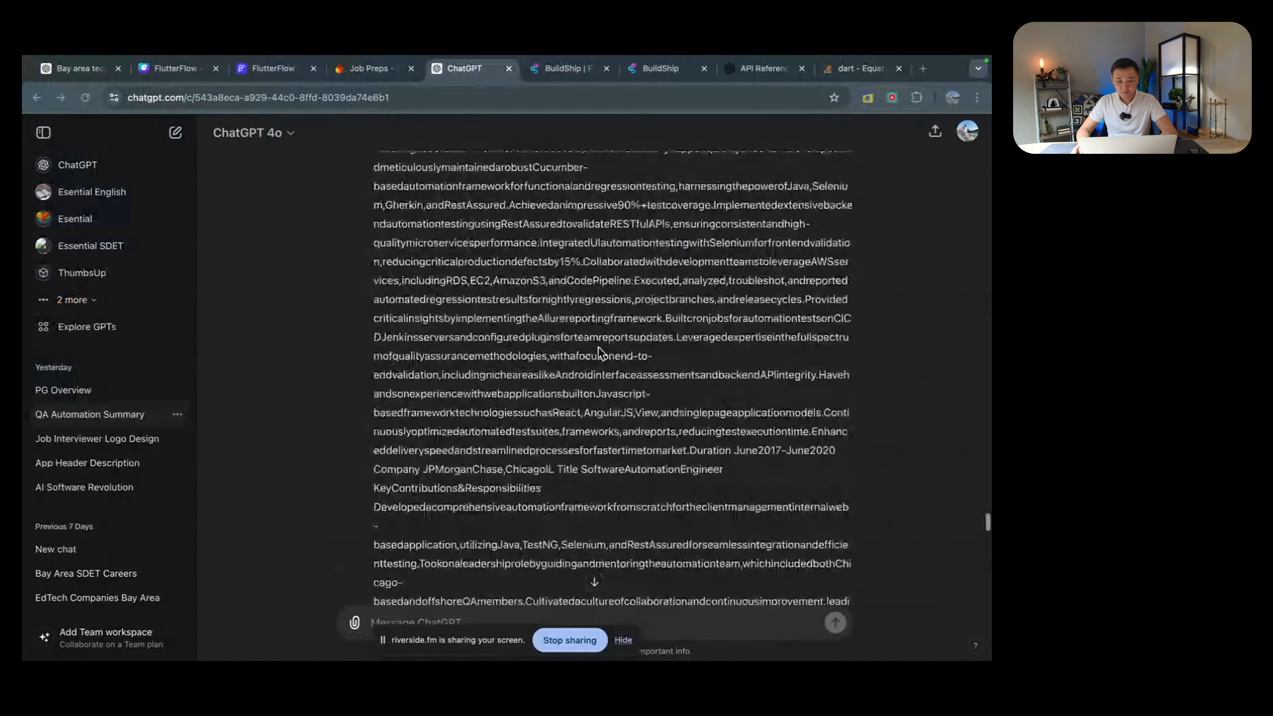
scroll(601, 352, up, 20)
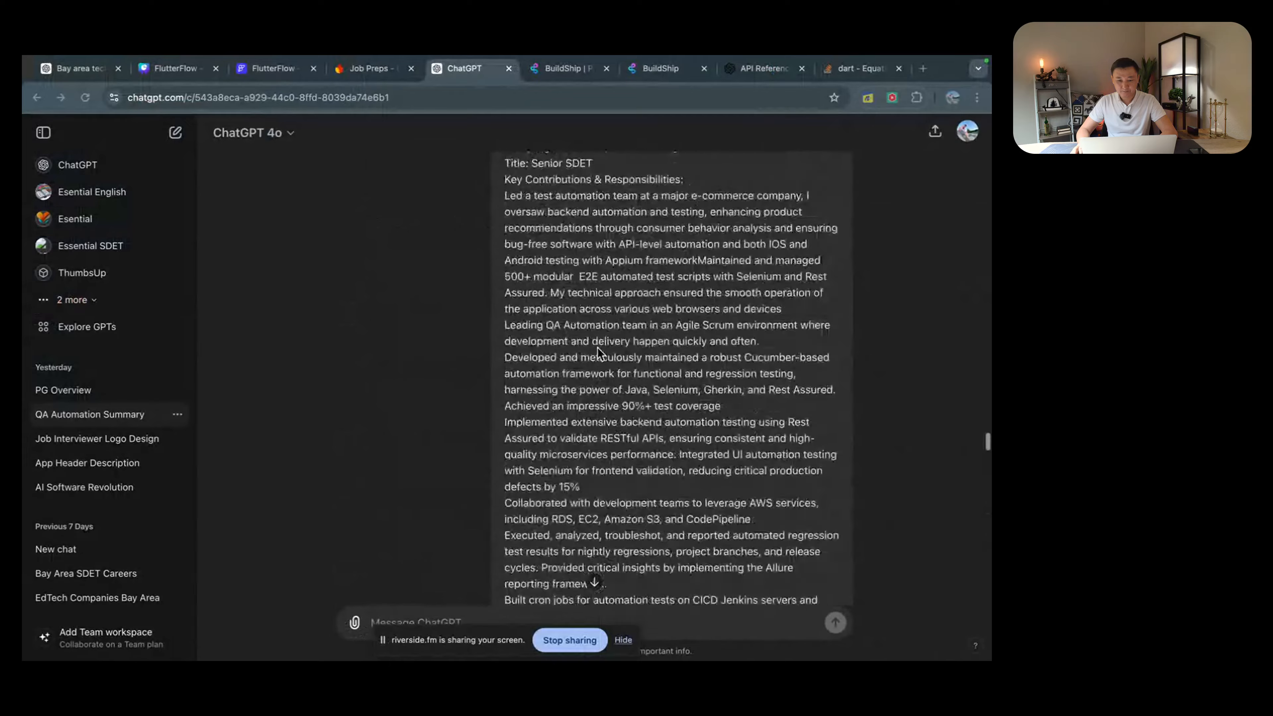
scroll(597, 348, up, 20)
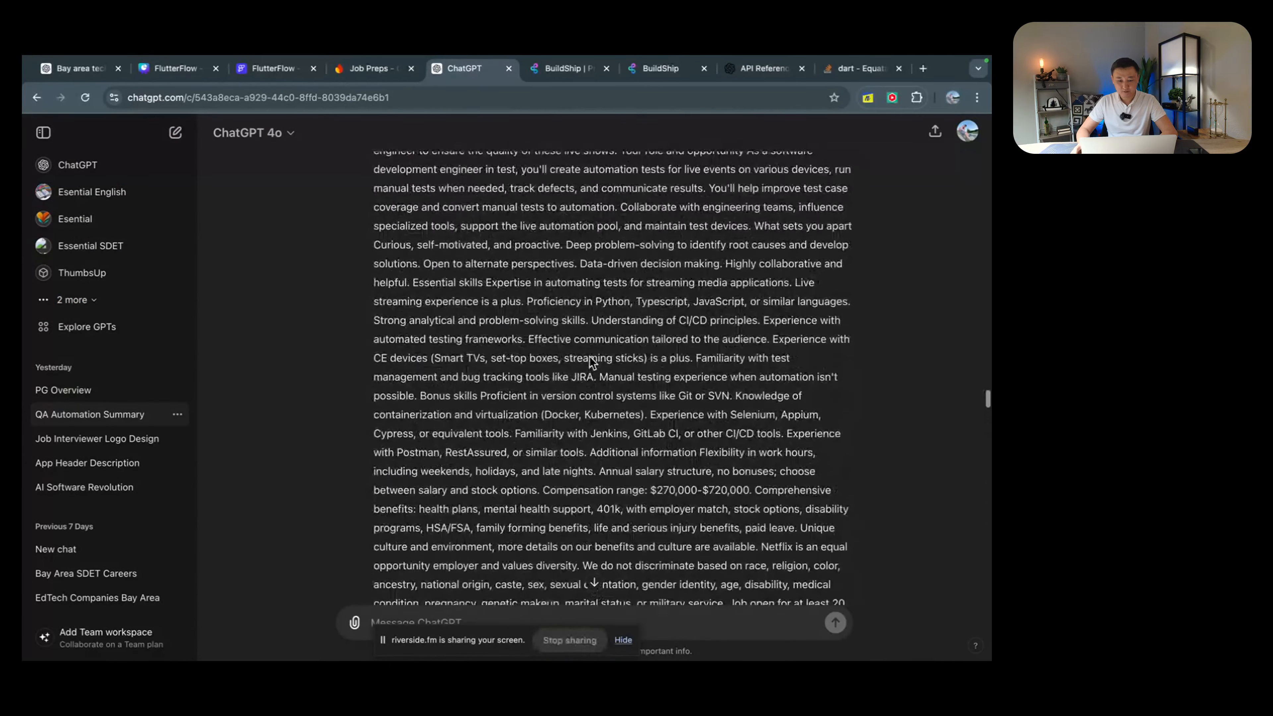
scroll(541, 396, down, 2)
click(401, 460)
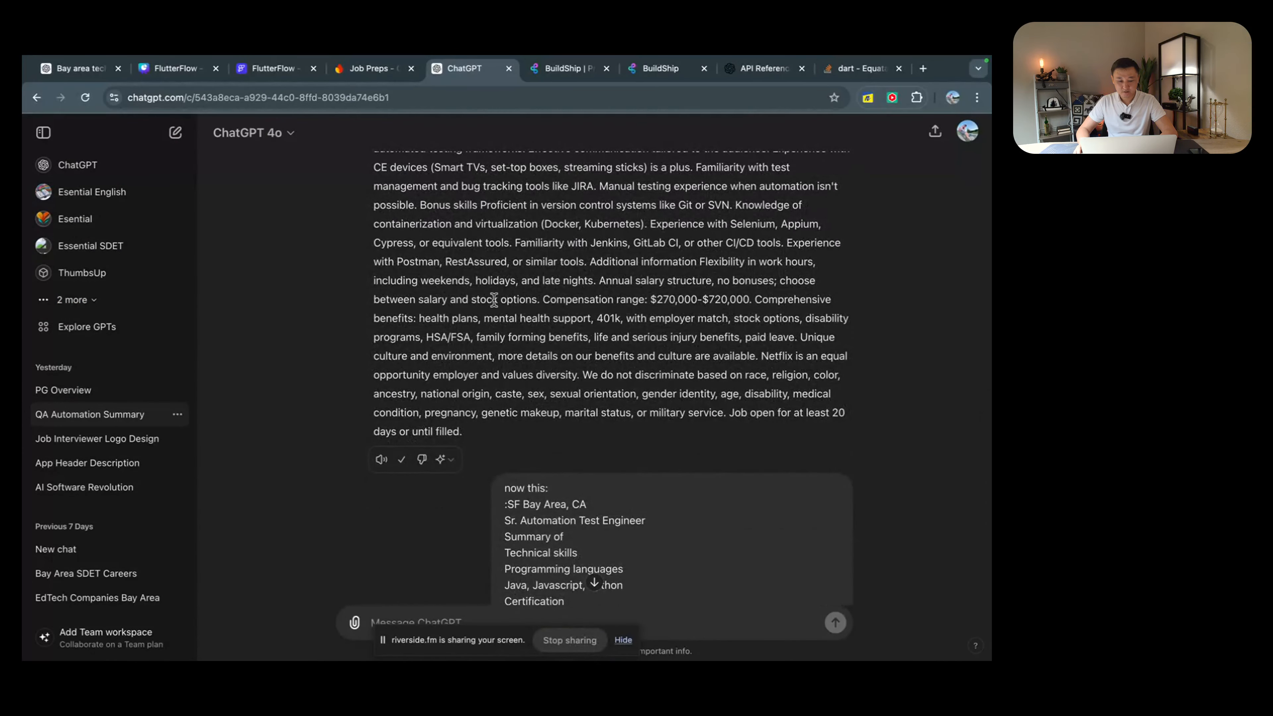
key(ctrl+Left)
key(ctrl+Left)
key(ctrl+Left)
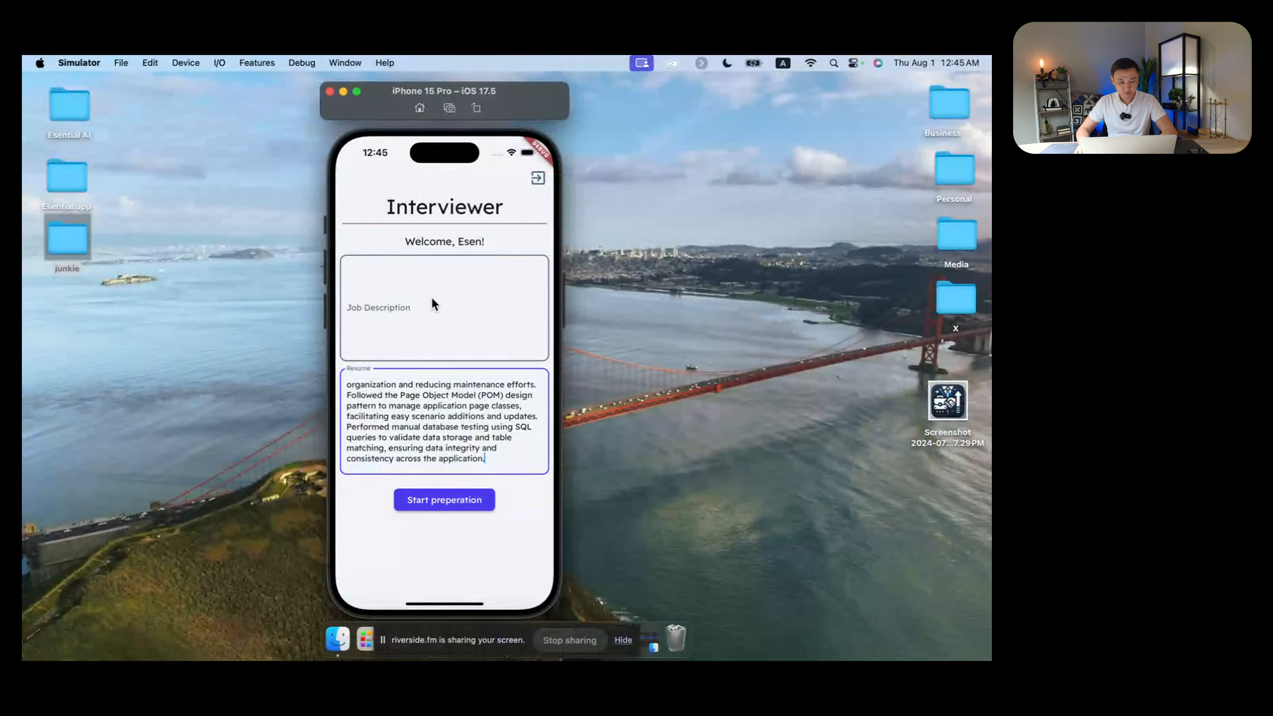
Step: Paste the Netflix job description into Job Description and start preparation to get the first question
click(411, 299)
click(358, 247)
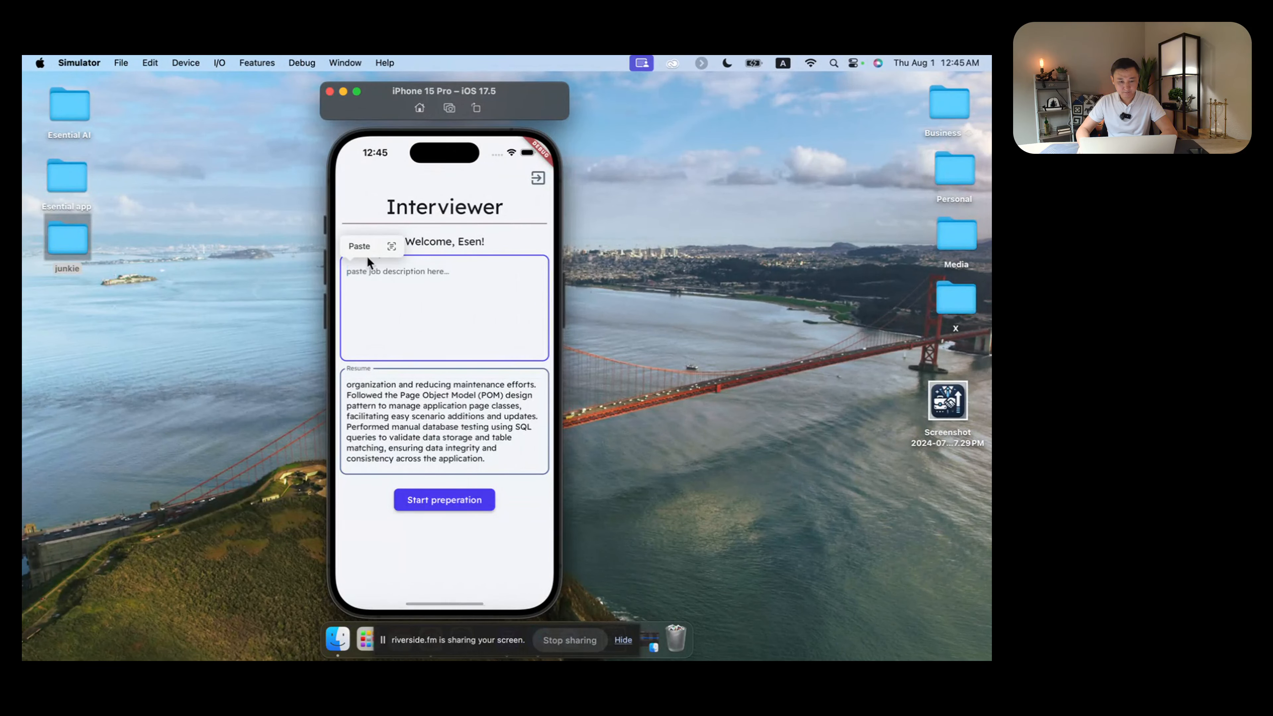
click(453, 426)
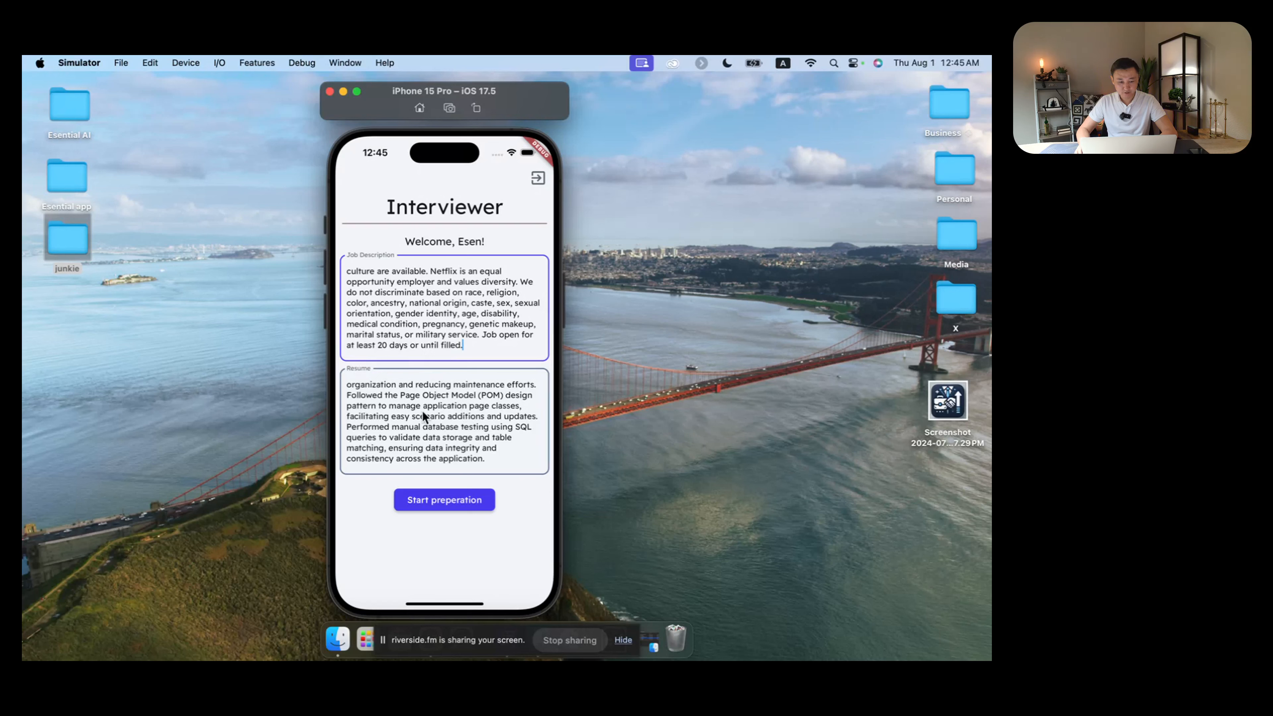
click(458, 501)
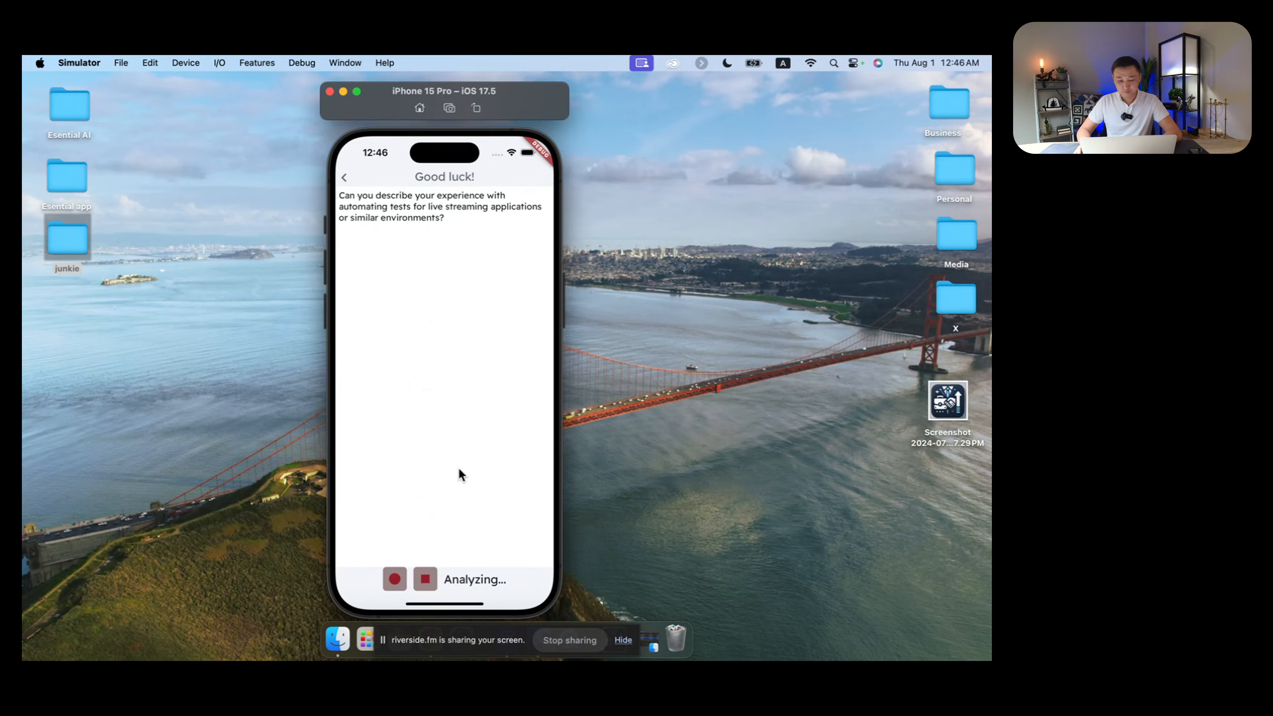
key(ctrl+Right)
key(ctrl+Right)
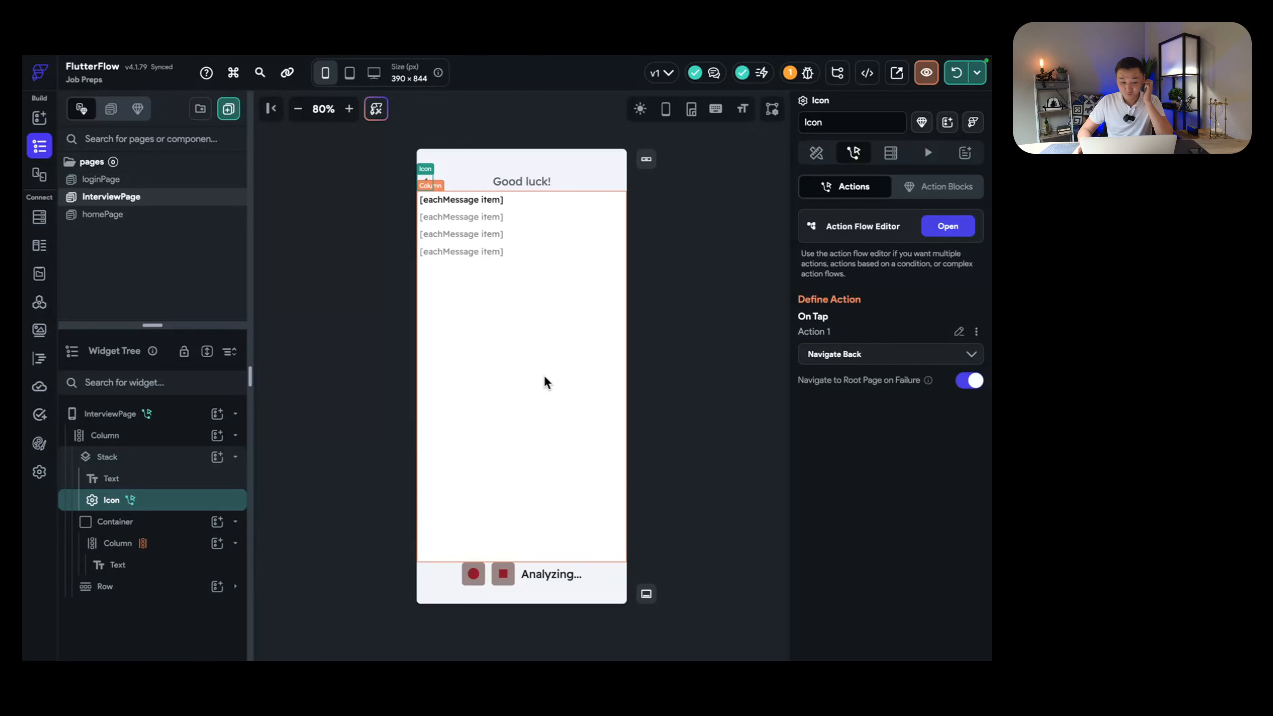
Step: Inspect the message Column, stop icon, button containers and Analyzing... text, then open InterviewPage's state
click(532, 514)
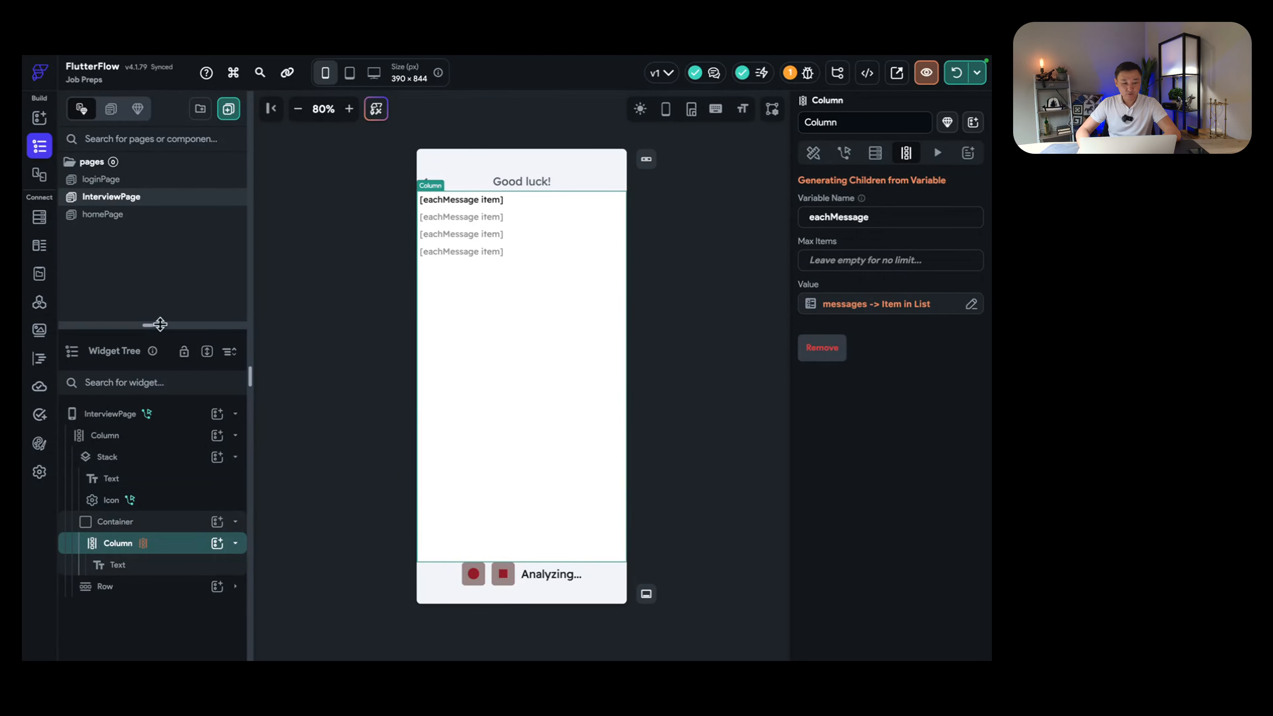
drag(164, 329, 168, 226)
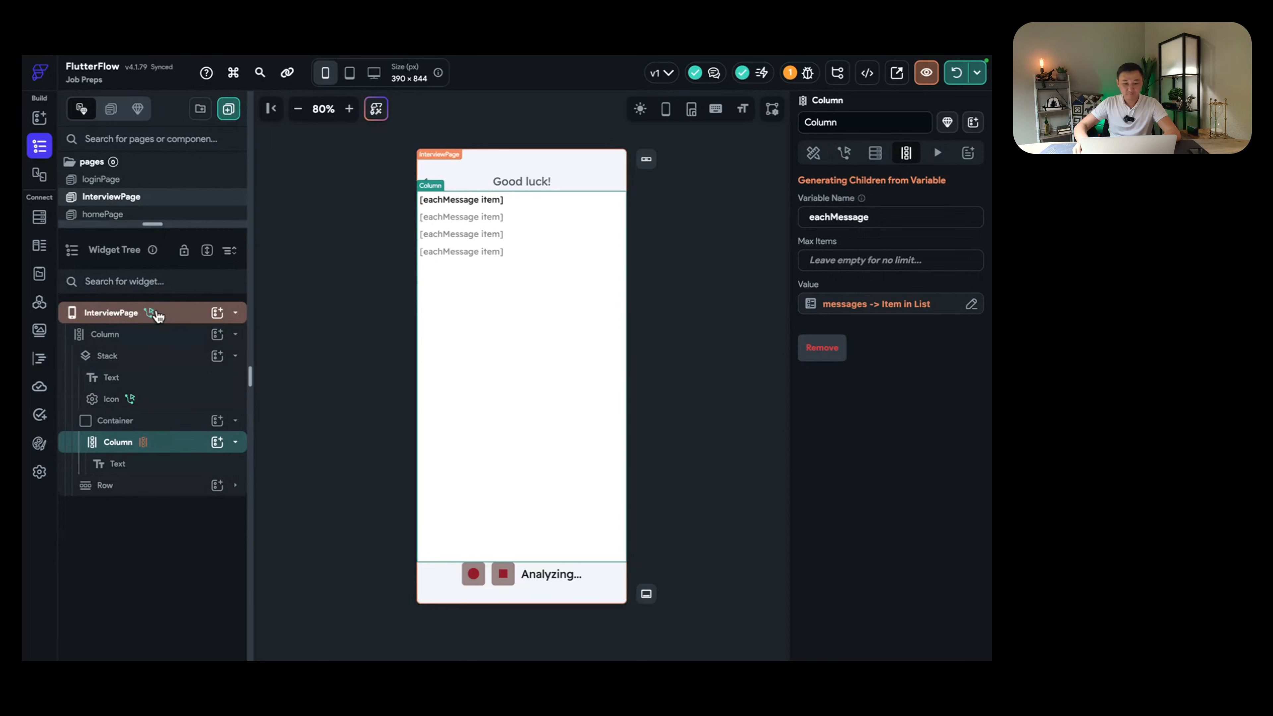
click(504, 573)
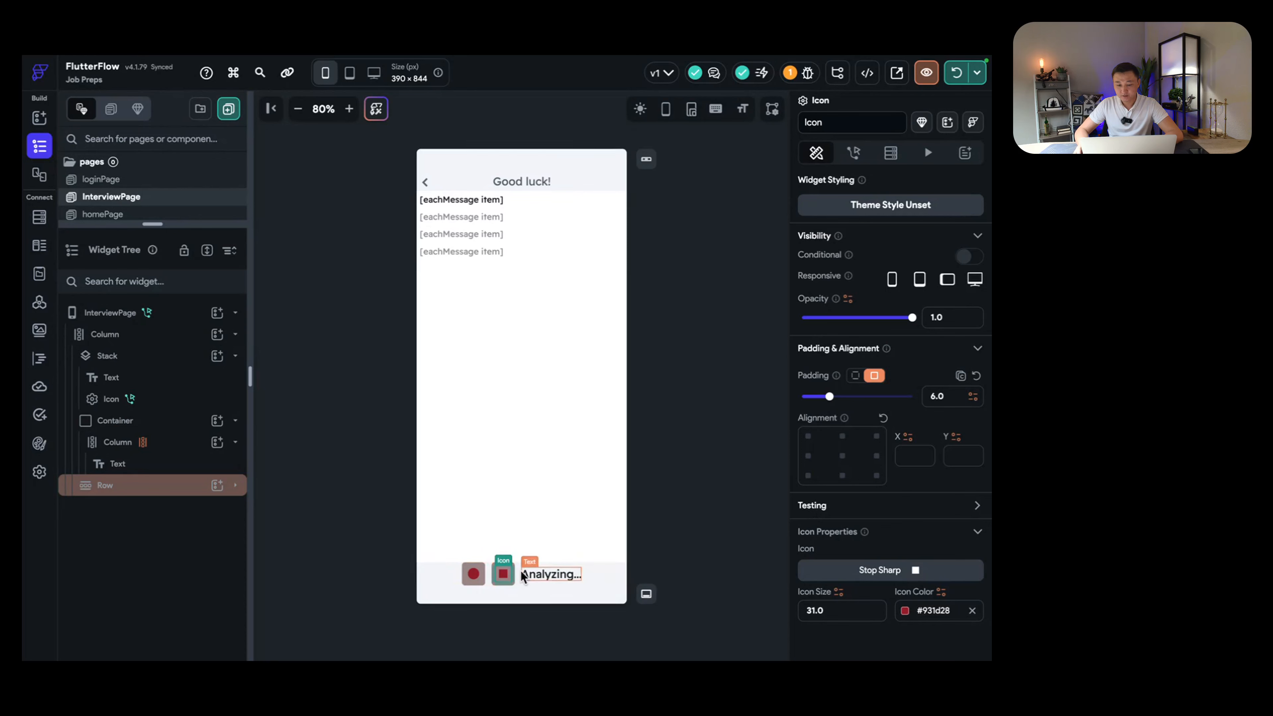
click(476, 581)
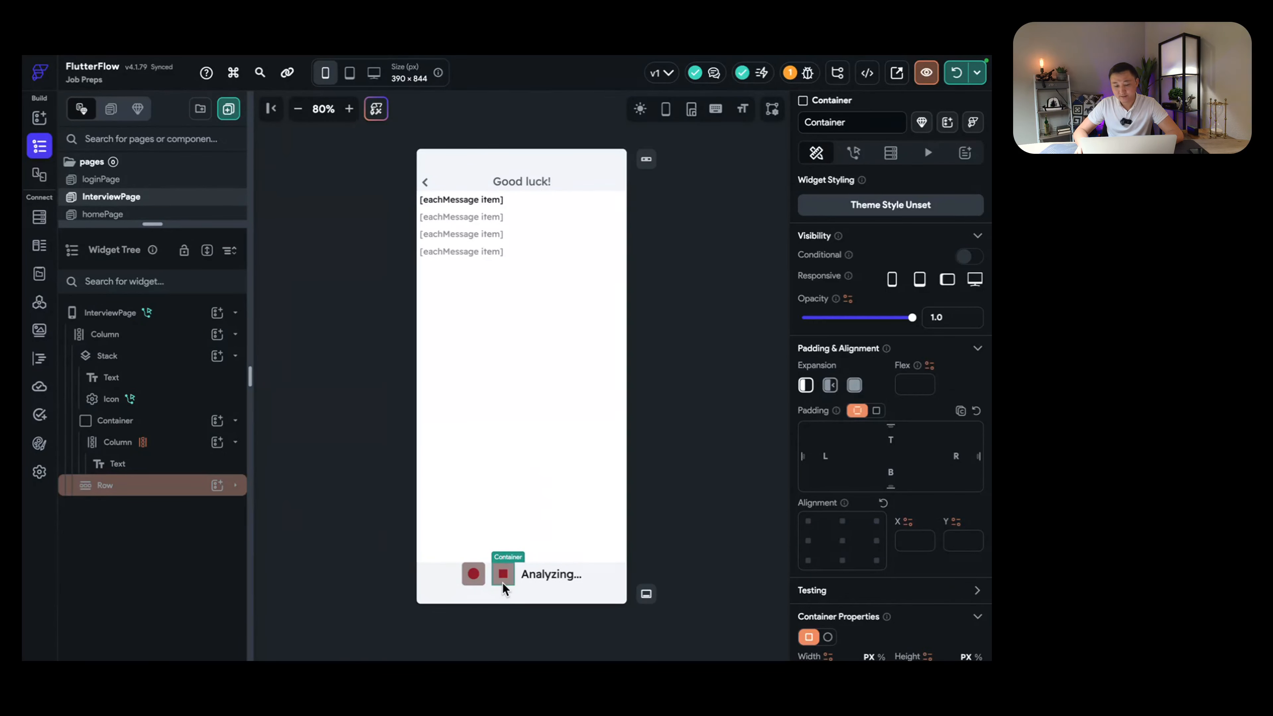
click(548, 577)
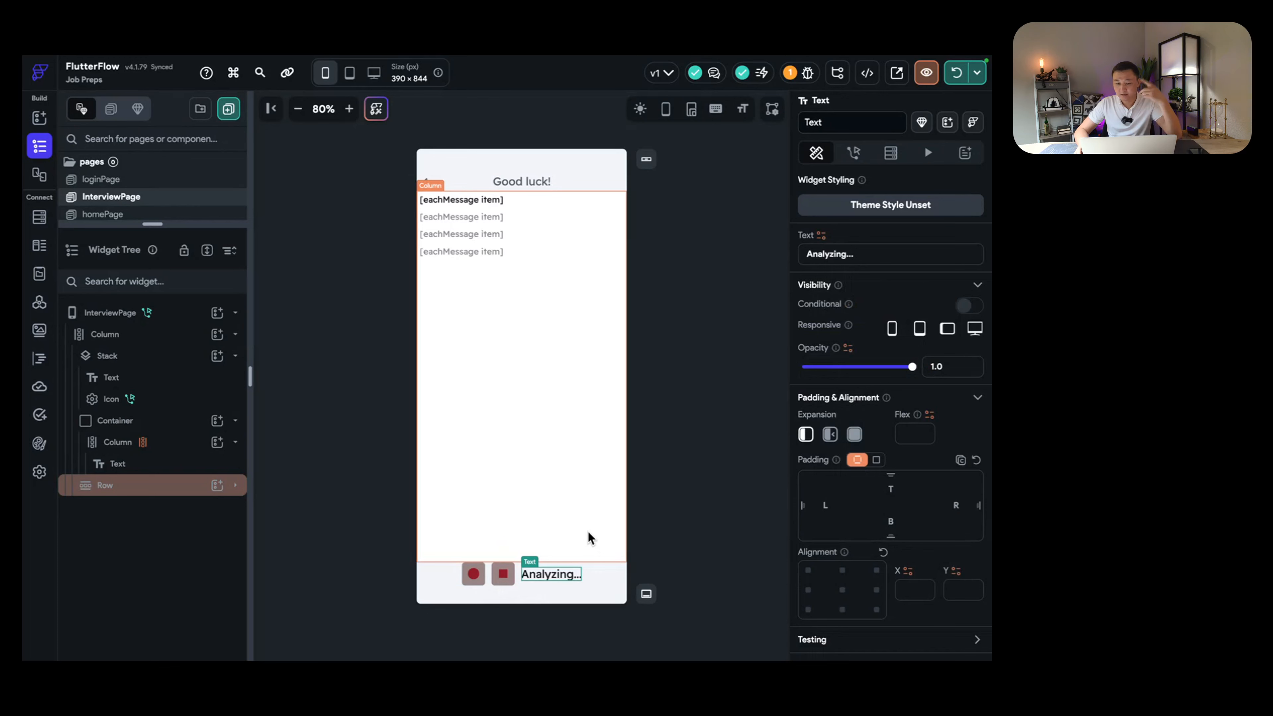
click(482, 578)
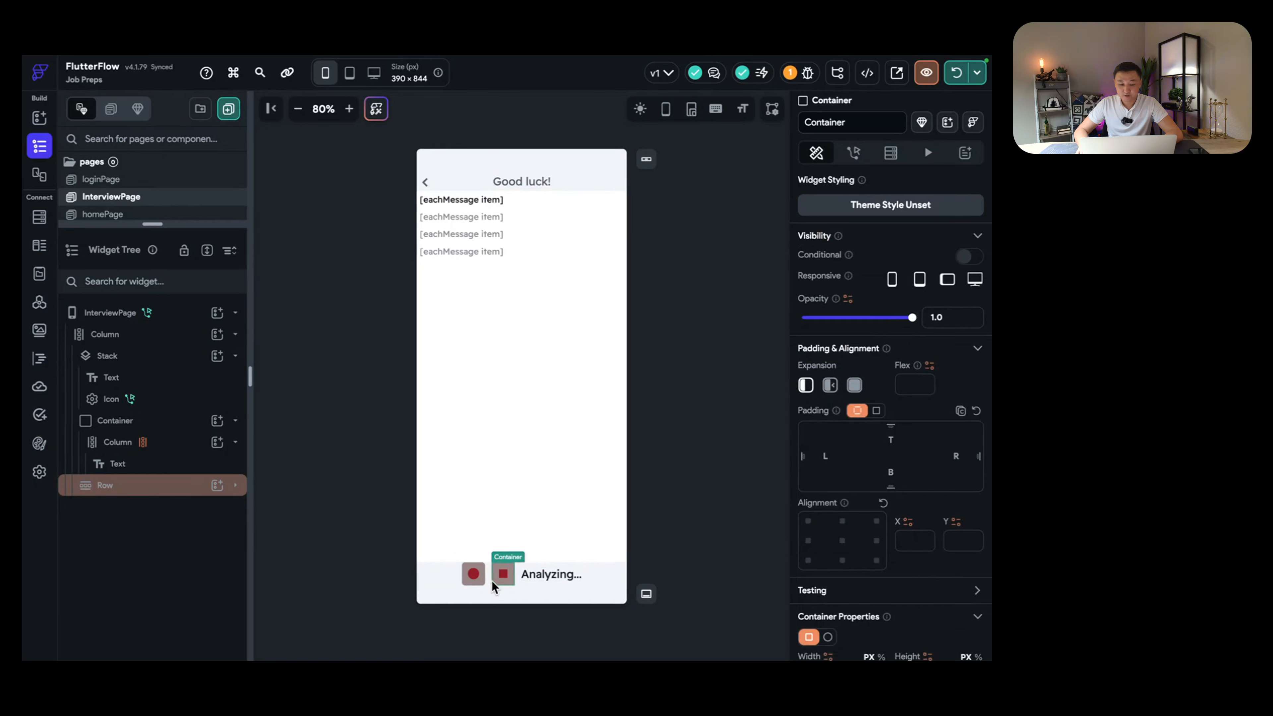
click(120, 313)
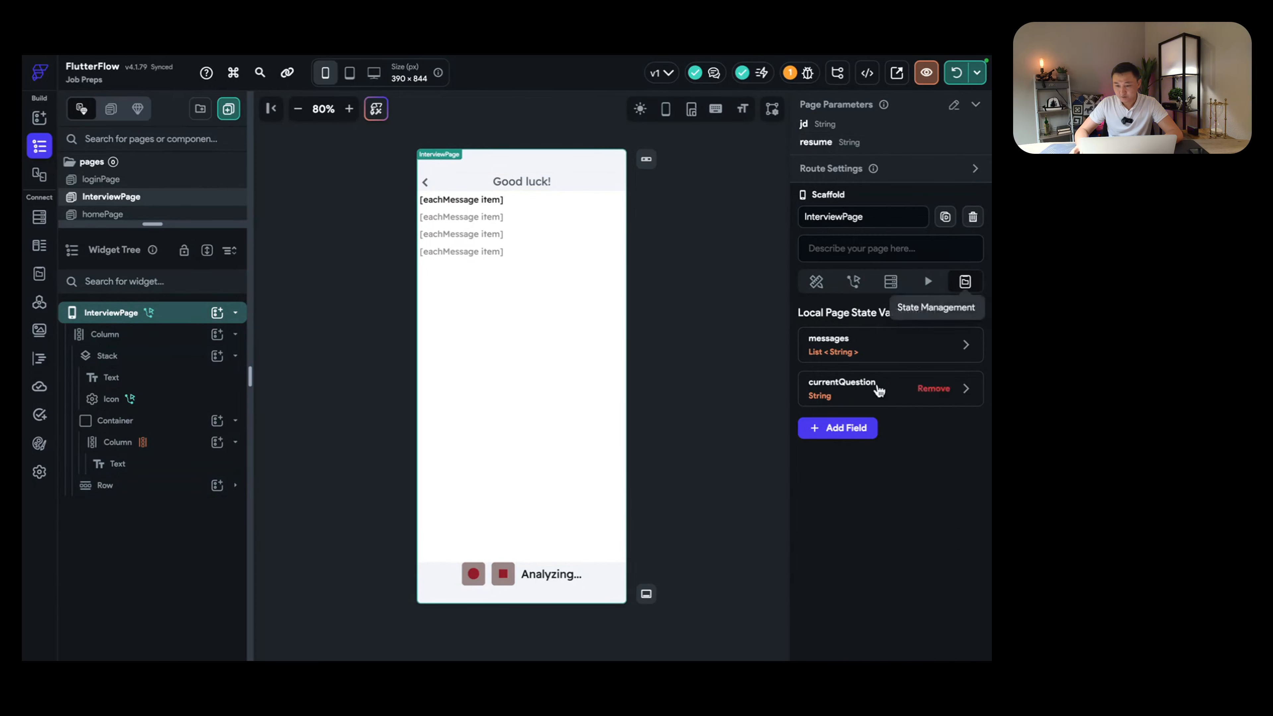
Step: Add a Boolean page state variable 'recording' with initial value false
click(847, 429)
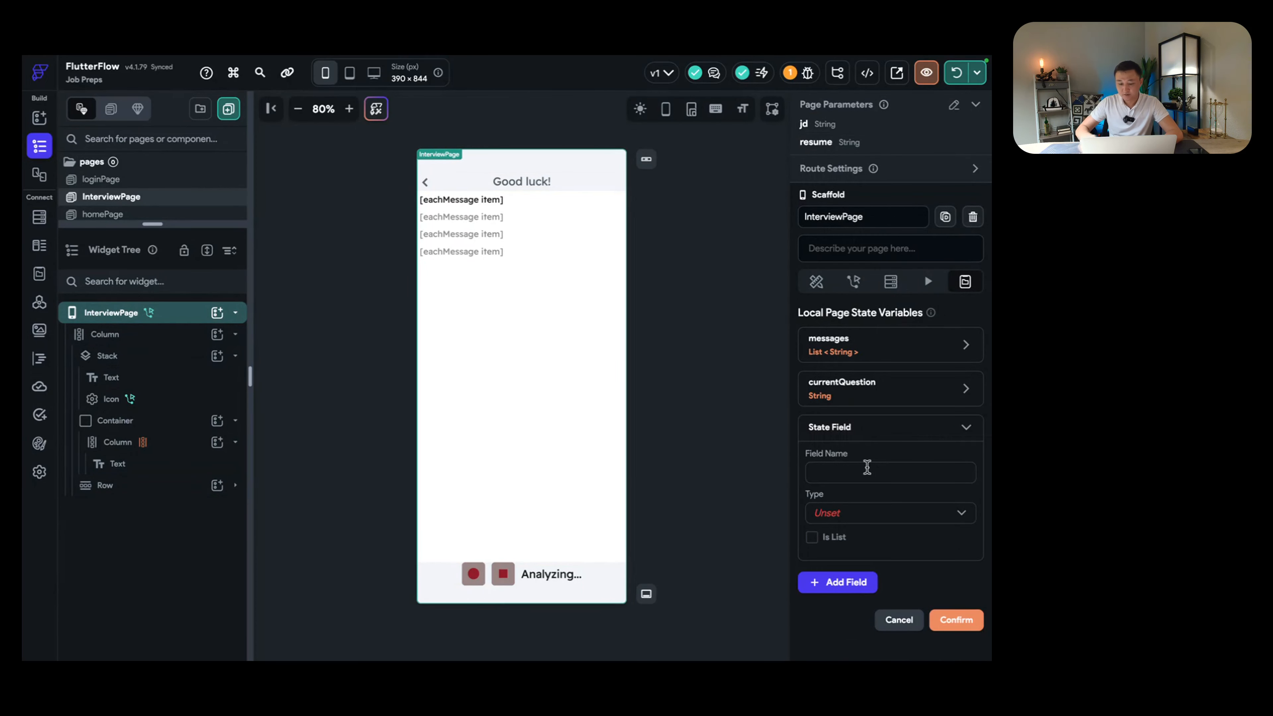
click(867, 467)
text(recording)
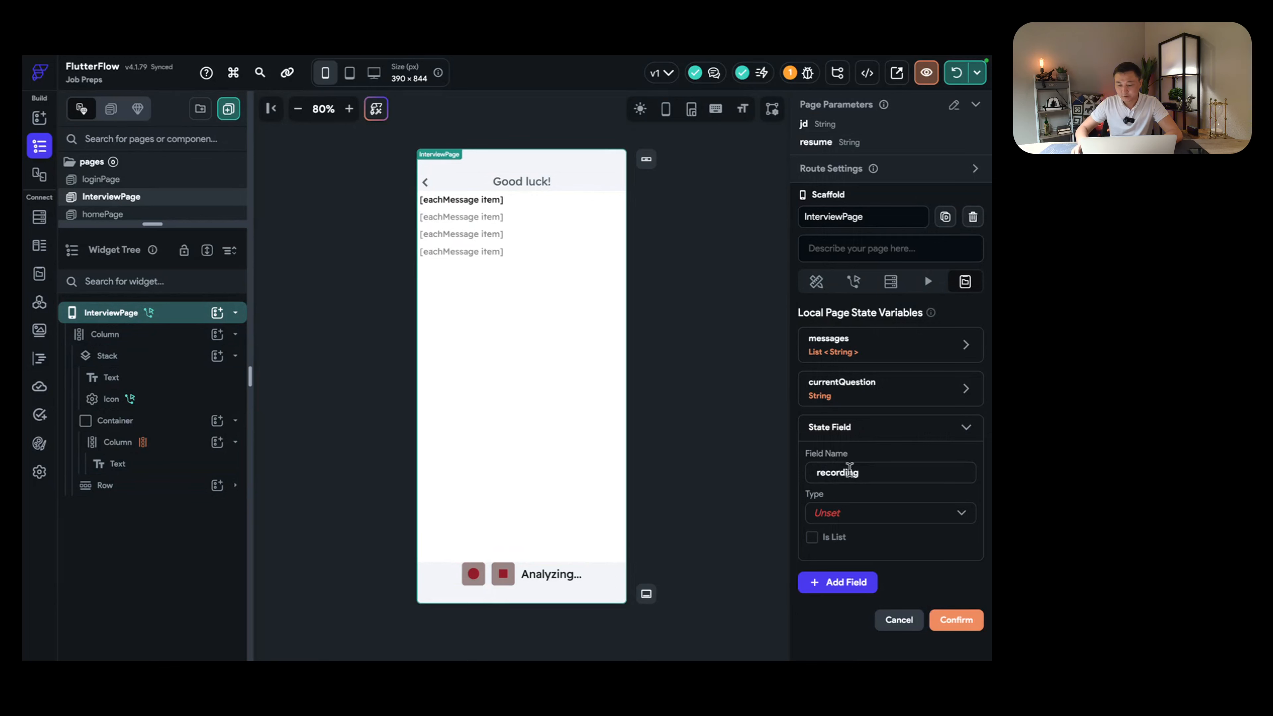
click(884, 514)
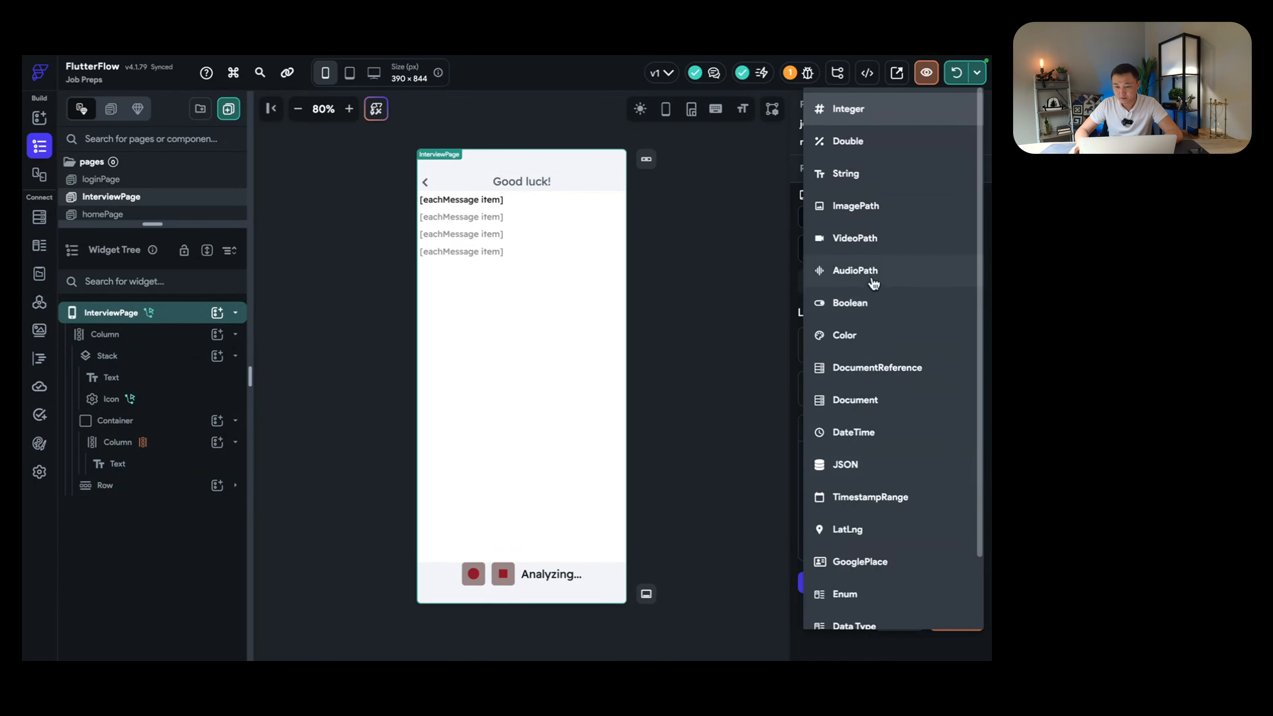
click(879, 312)
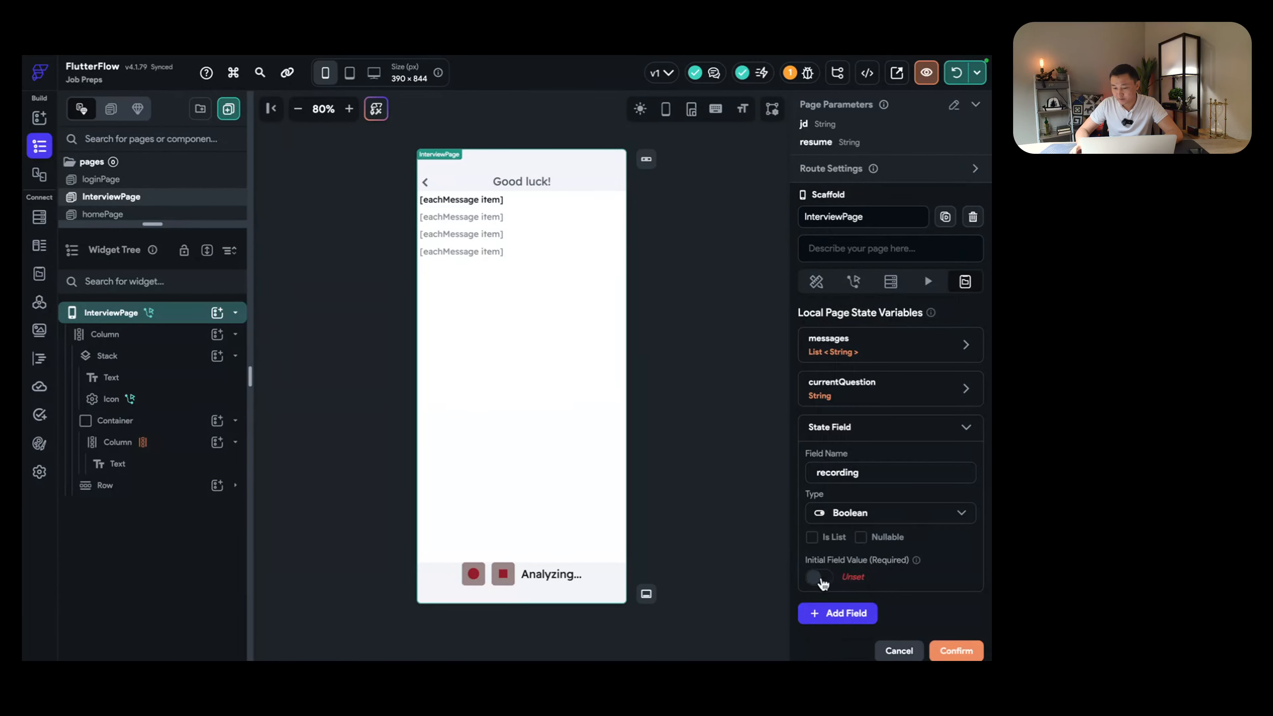
click(819, 578)
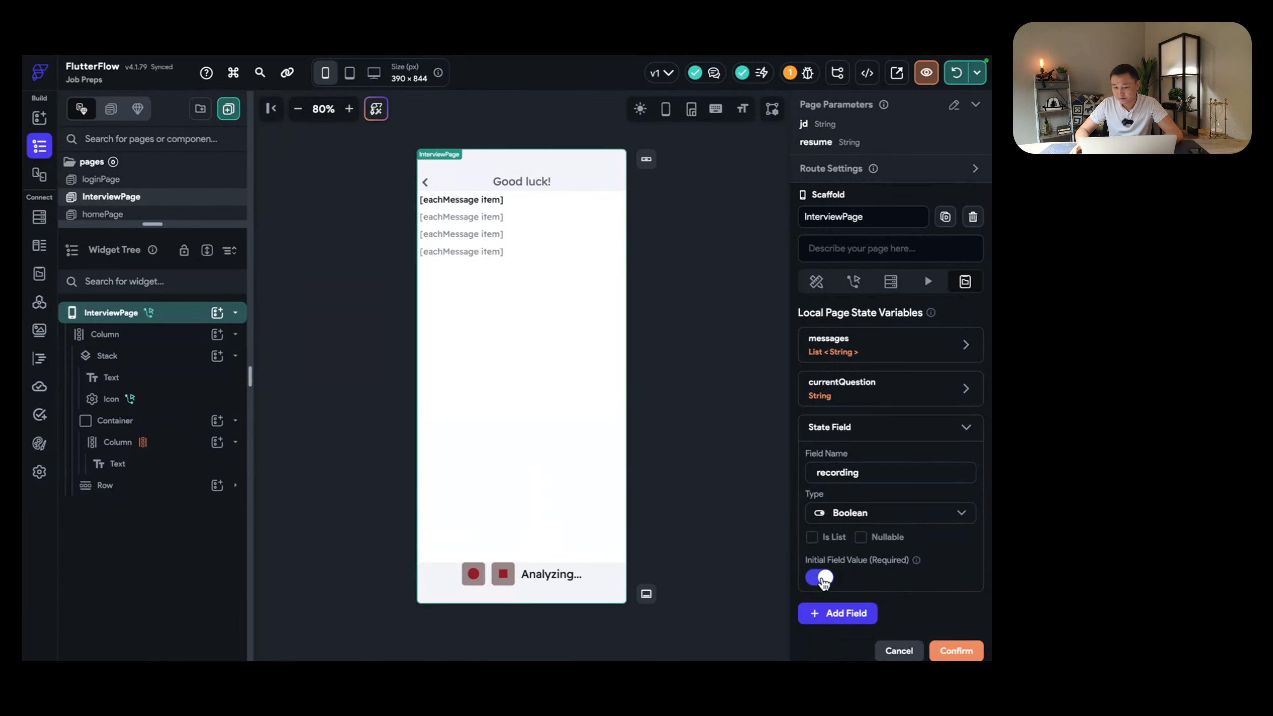
click(942, 636)
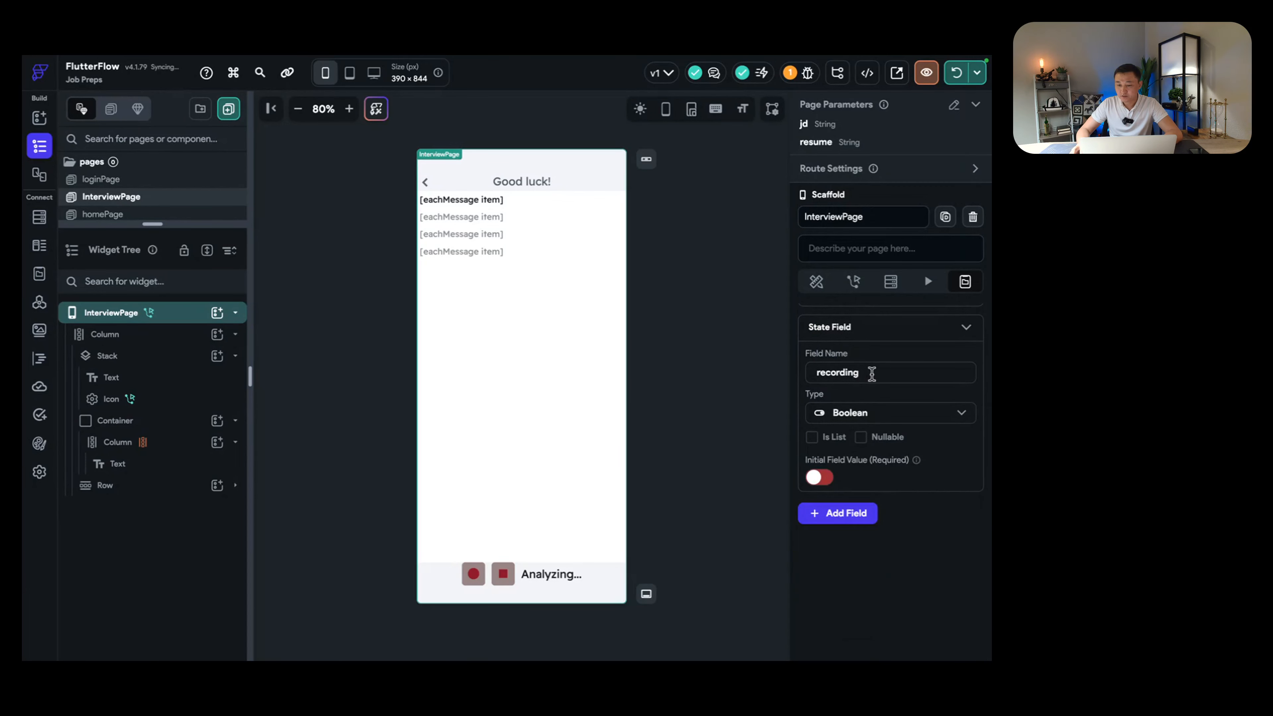
click(872, 373)
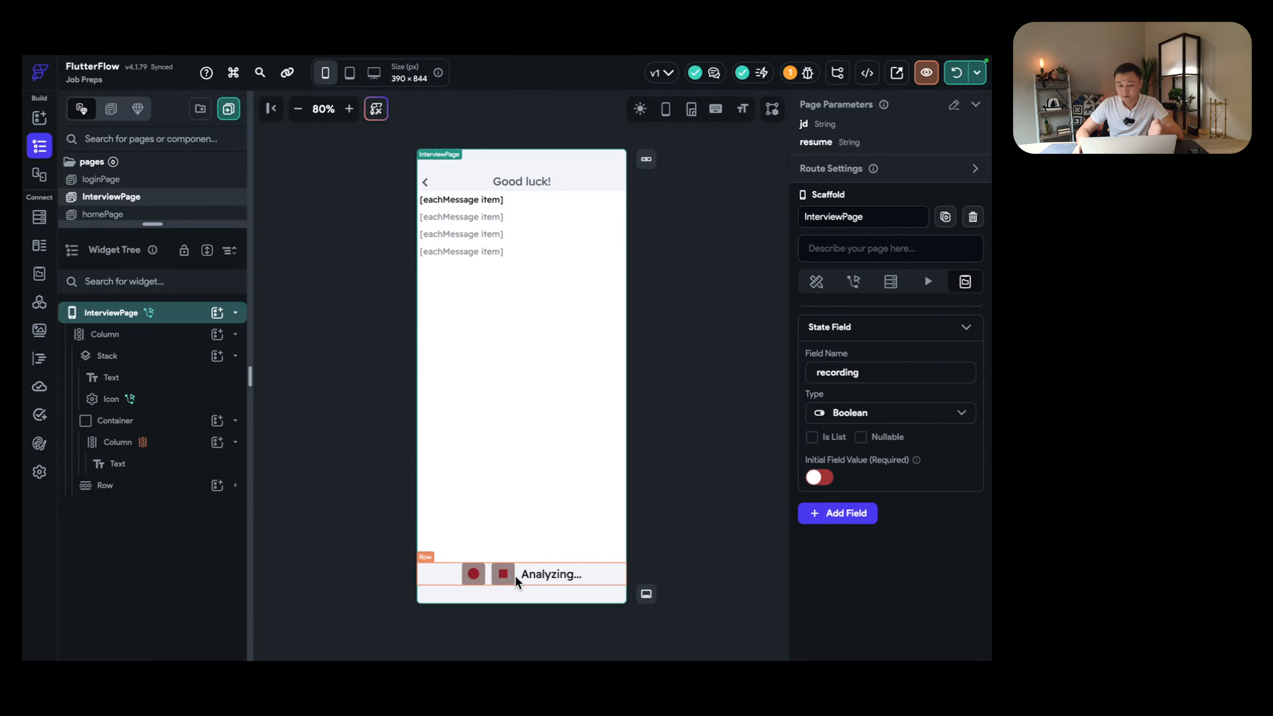
Step: Add a second Boolean page state variable 'loading', initially false
click(851, 513)
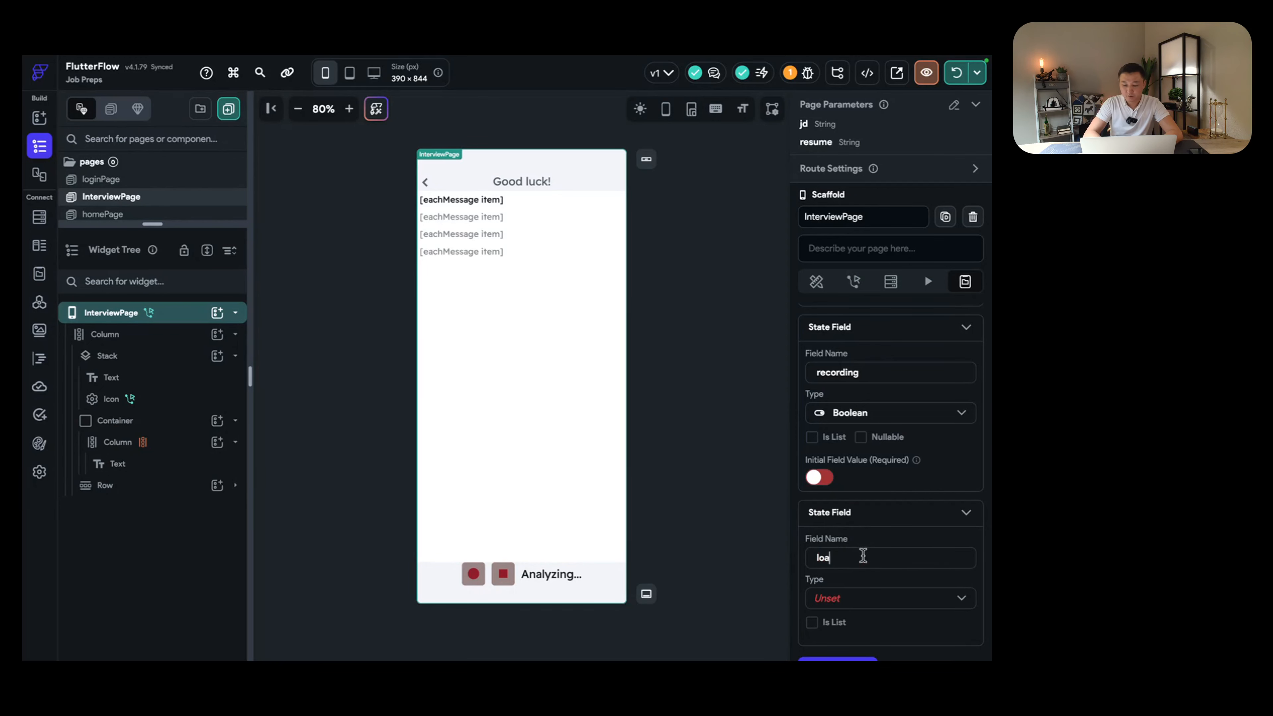
scroll(883, 554, down, 1)
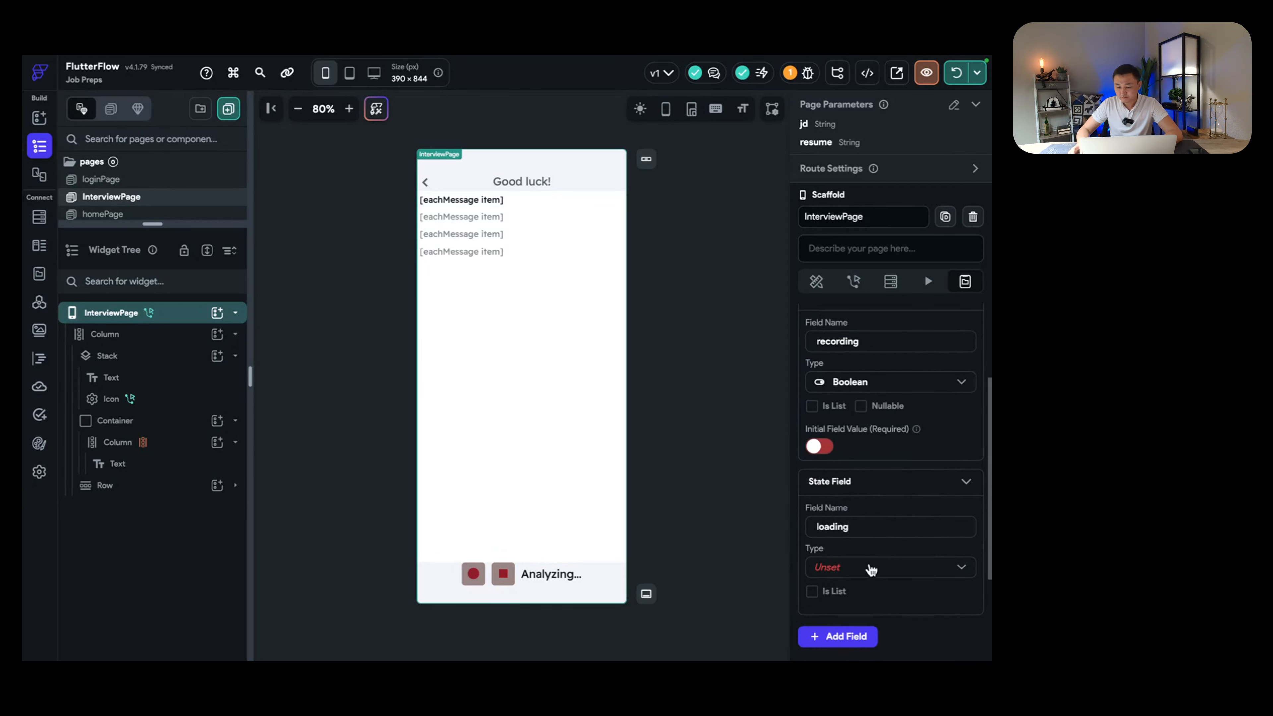
click(869, 566)
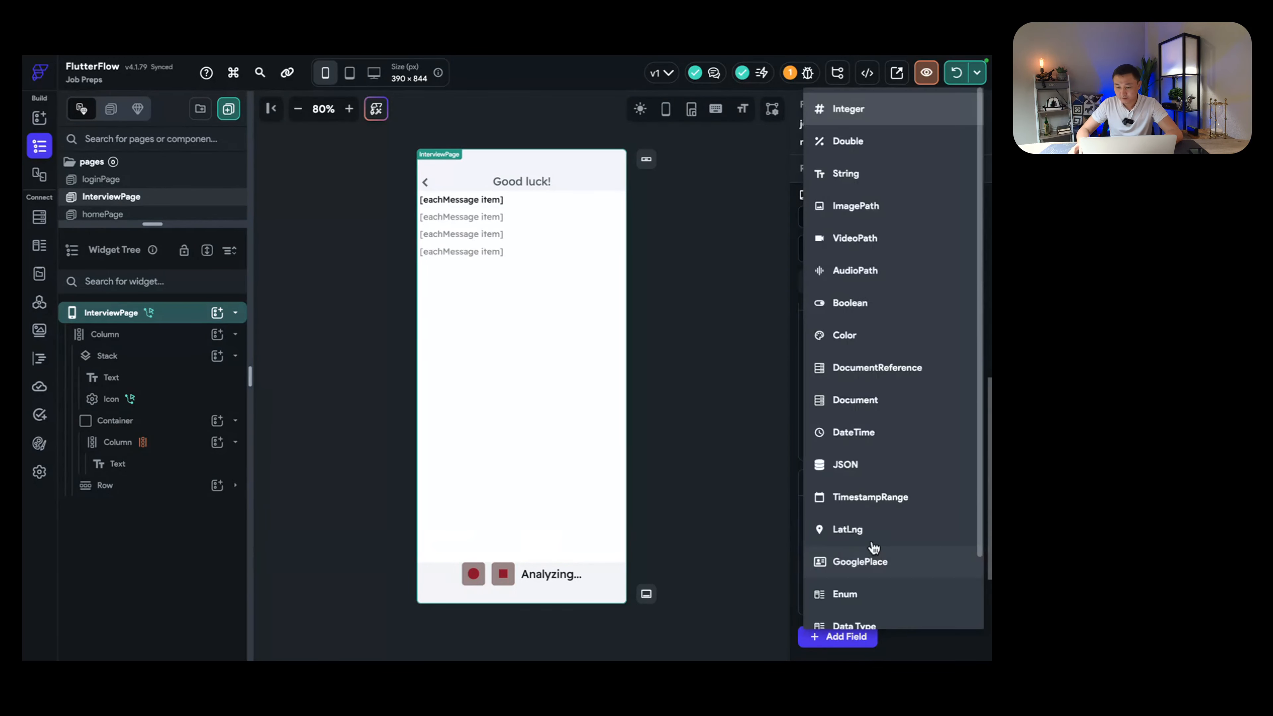
click(862, 304)
scroll(929, 530, down, 1)
click(820, 578)
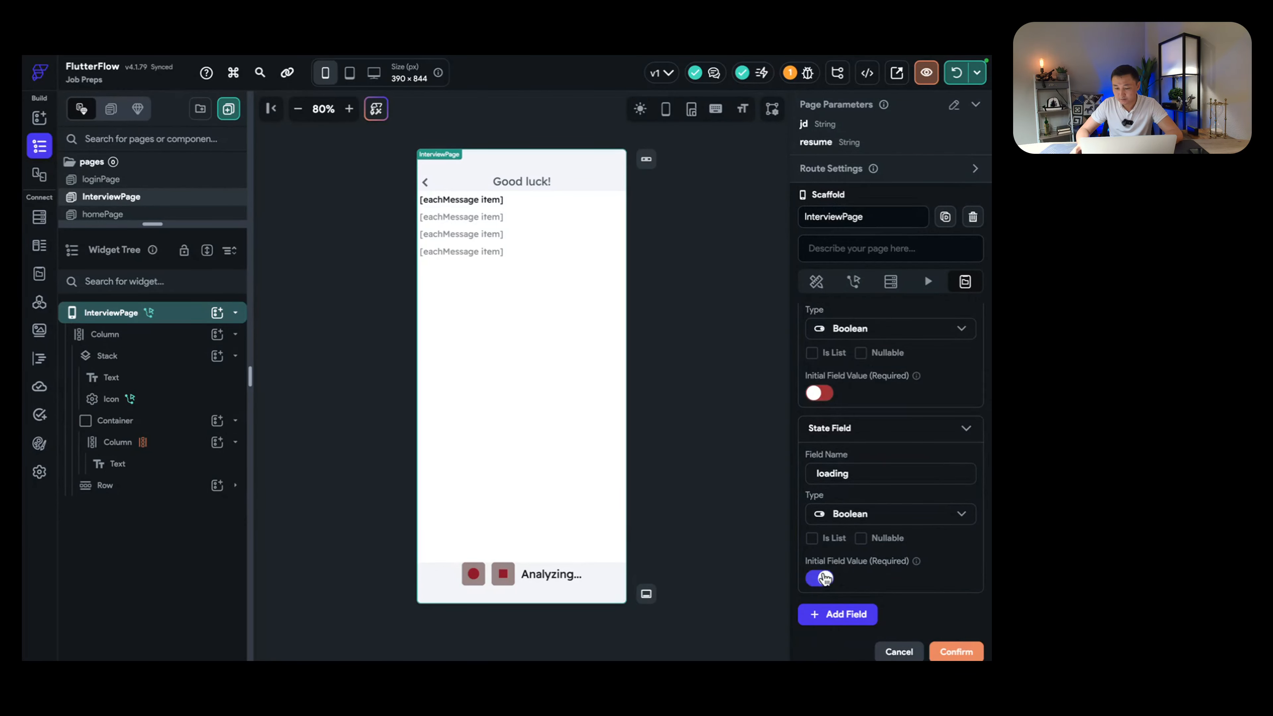
click(957, 652)
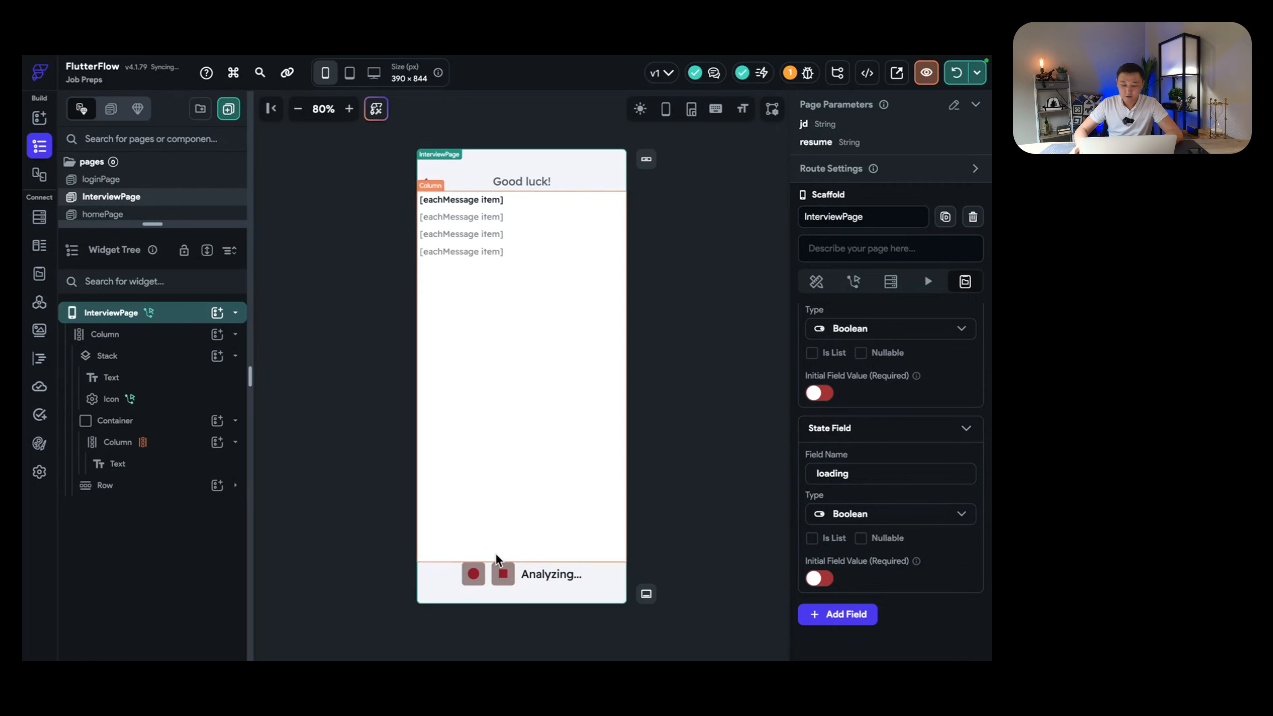
Step: Make the record container conditionally visible with an AND rule starting with NOT recording
click(506, 577)
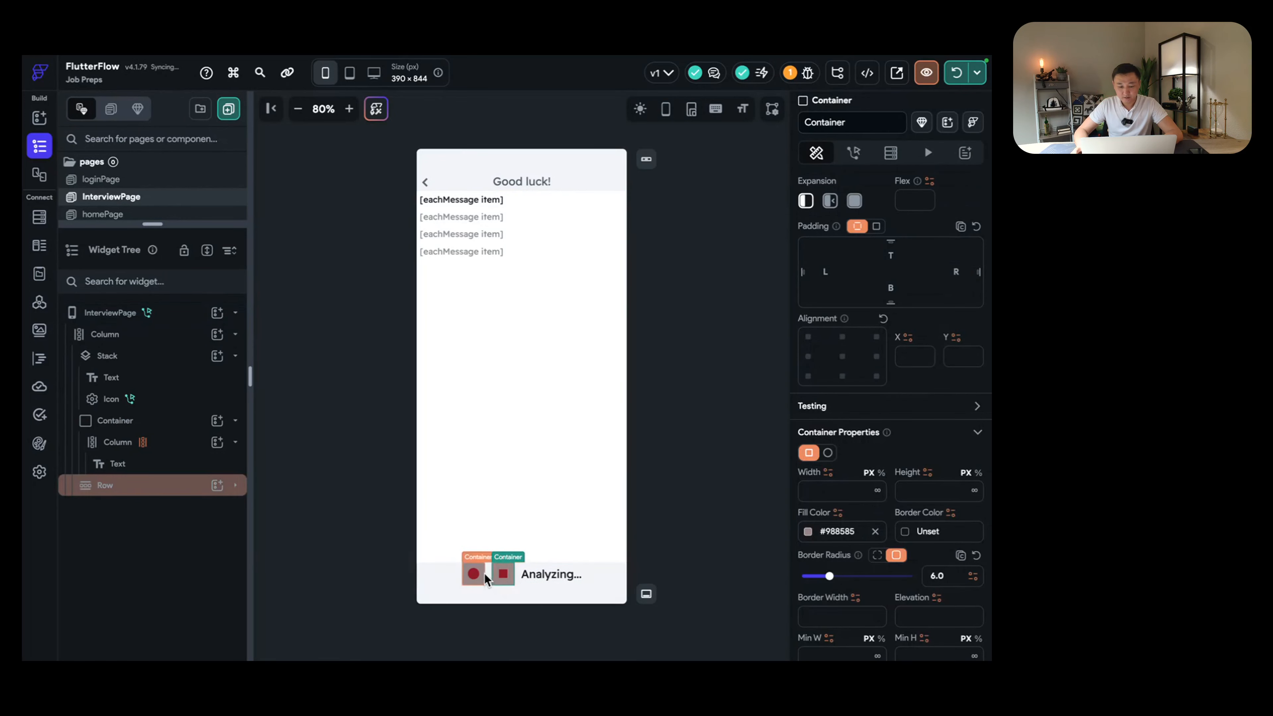
click(473, 575)
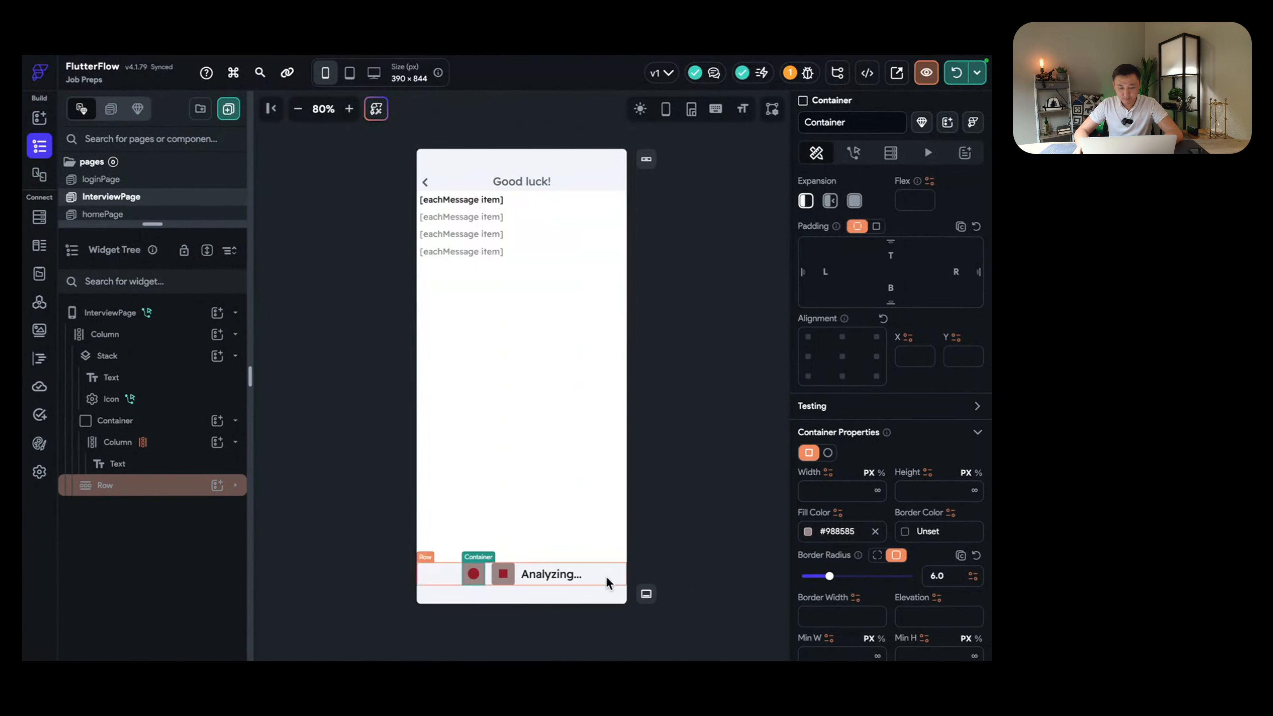
scroll(852, 241, up, 4)
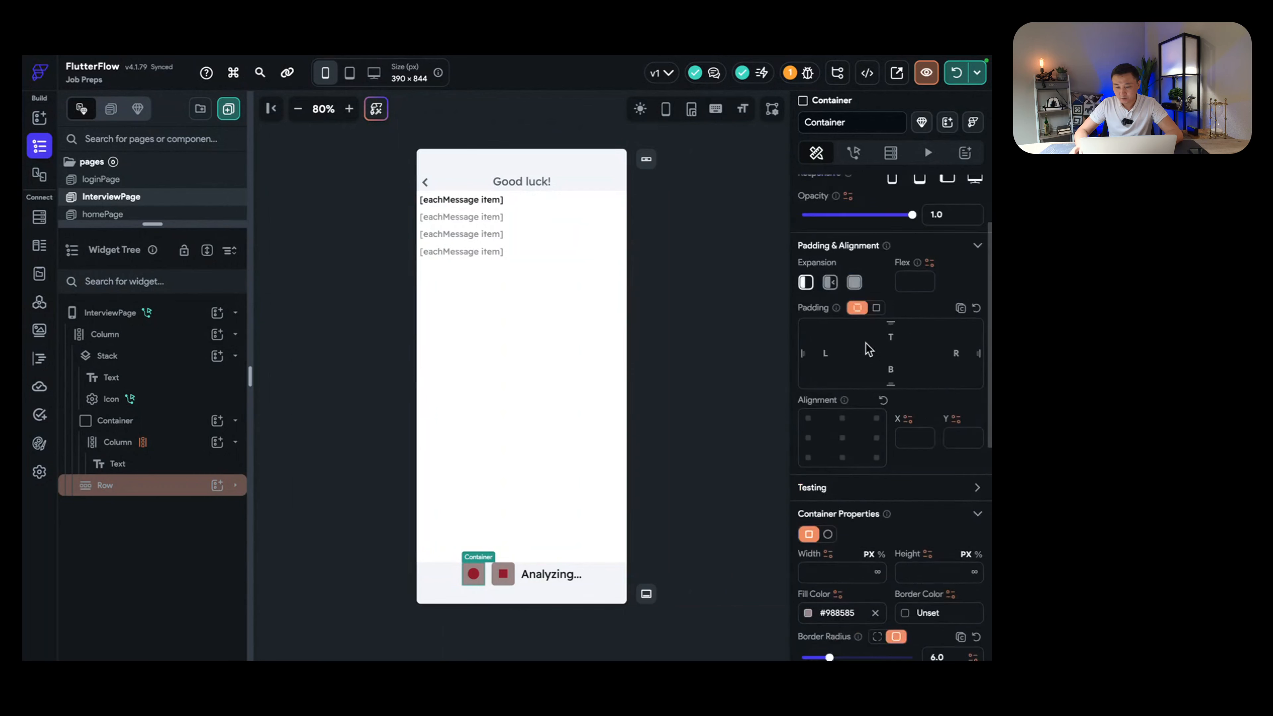
scroll(872, 236, up, 1)
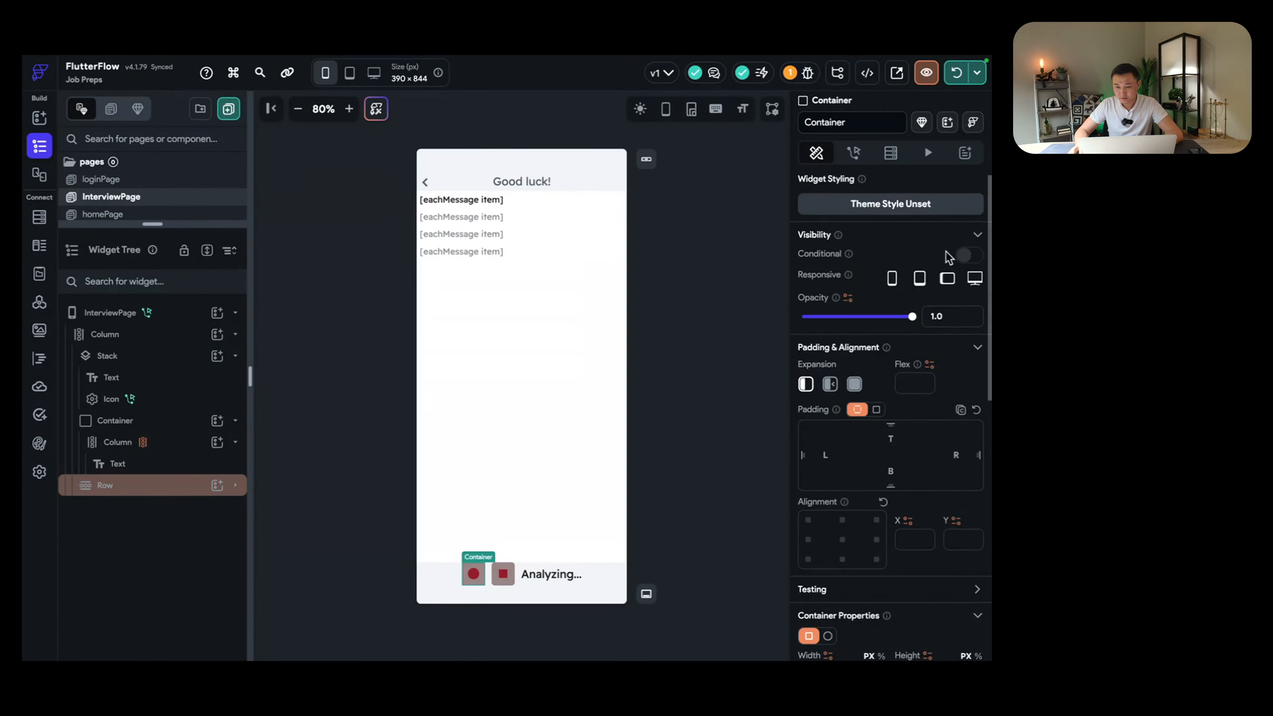
click(977, 259)
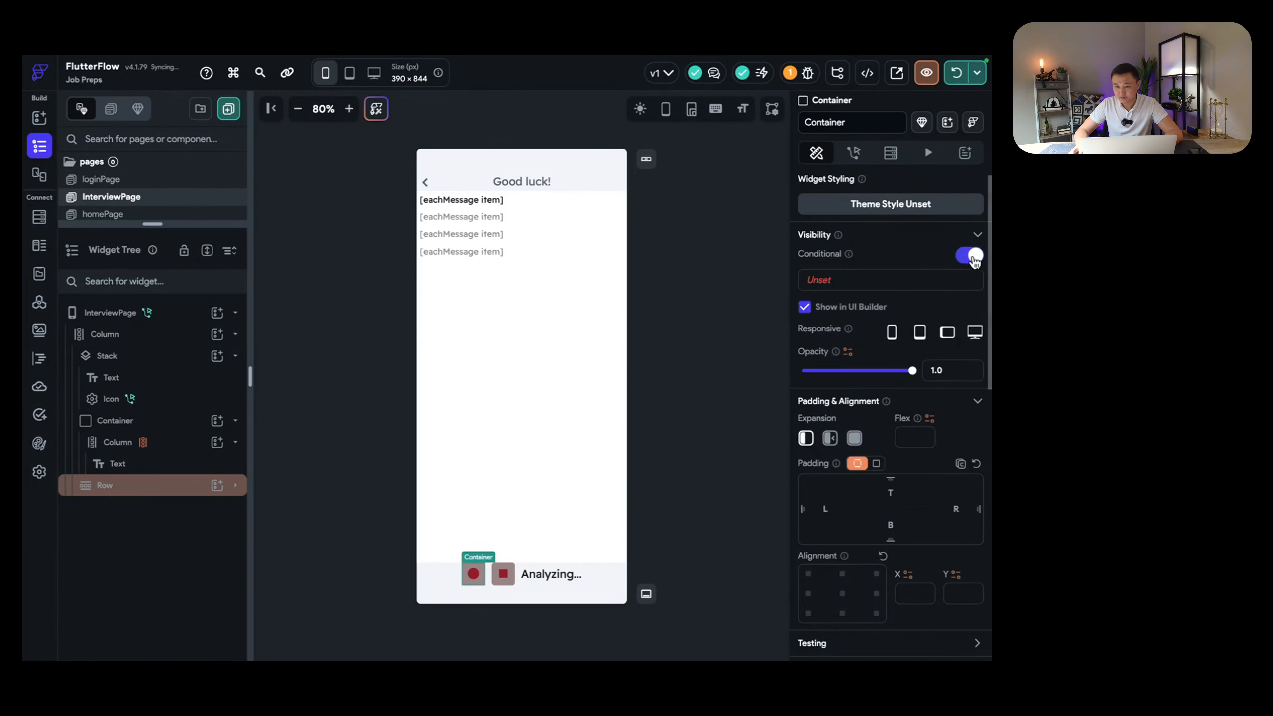
click(832, 284)
click(728, 342)
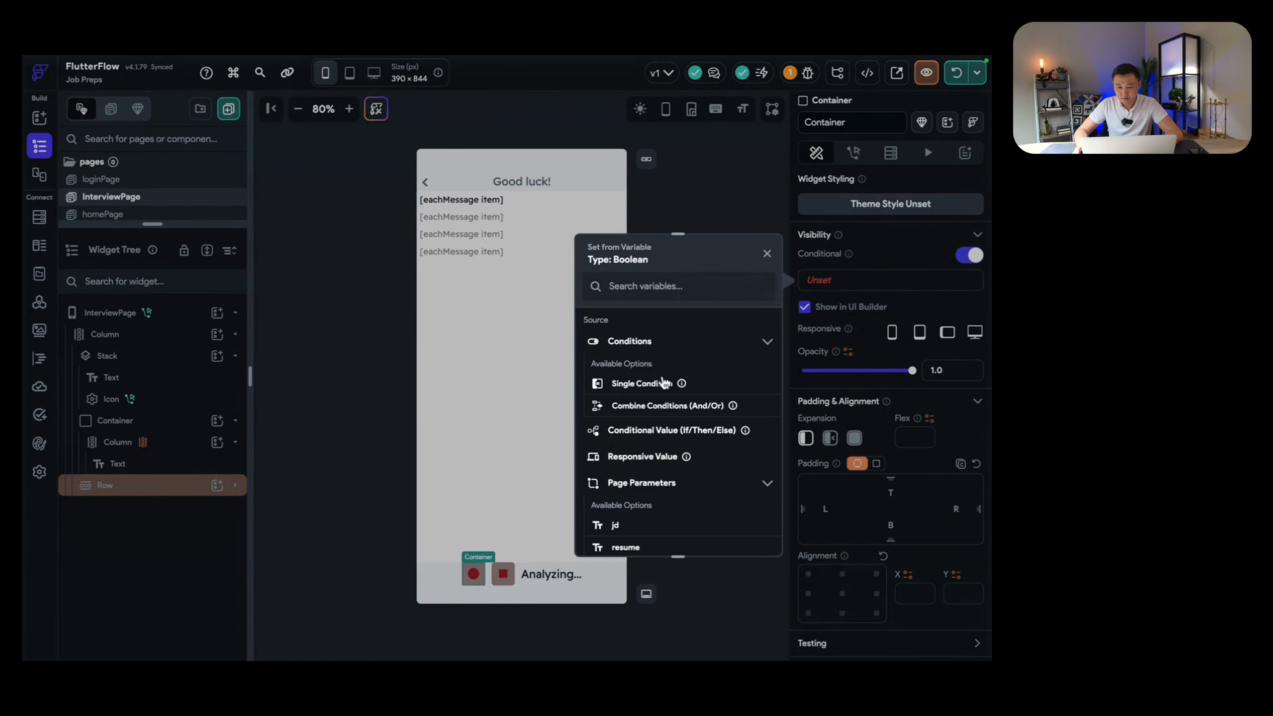
click(661, 406)
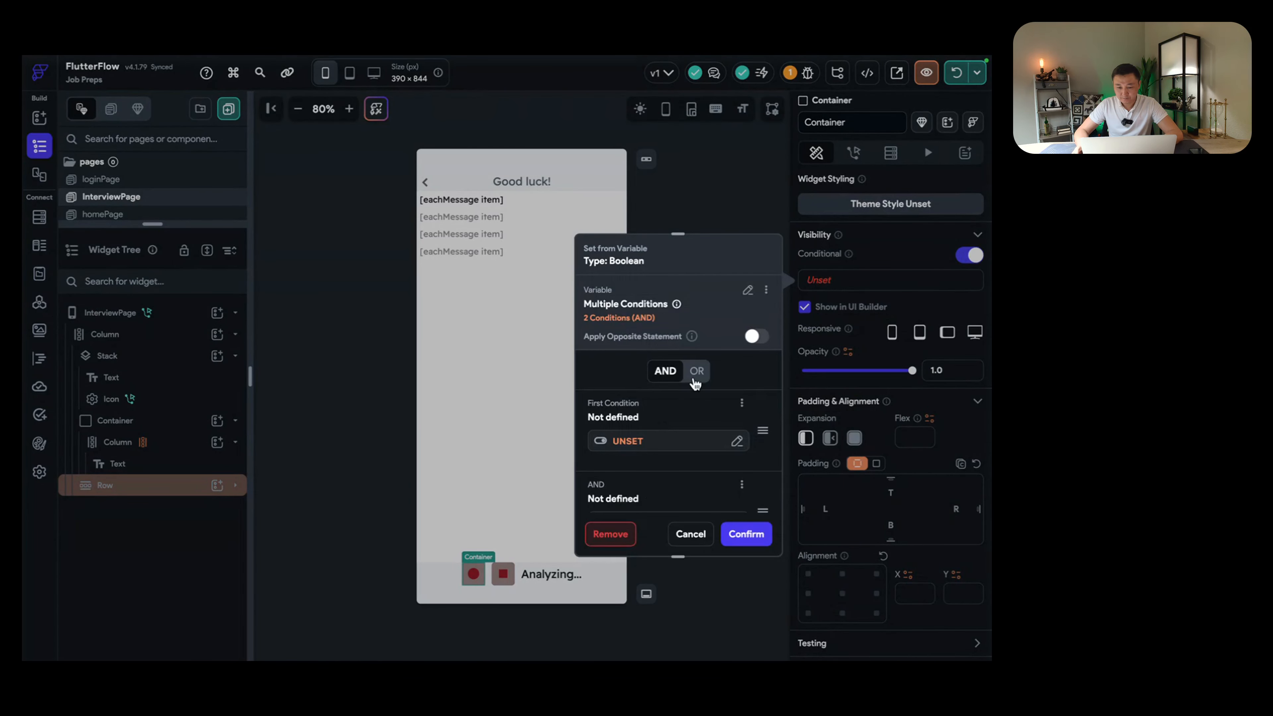
click(634, 444)
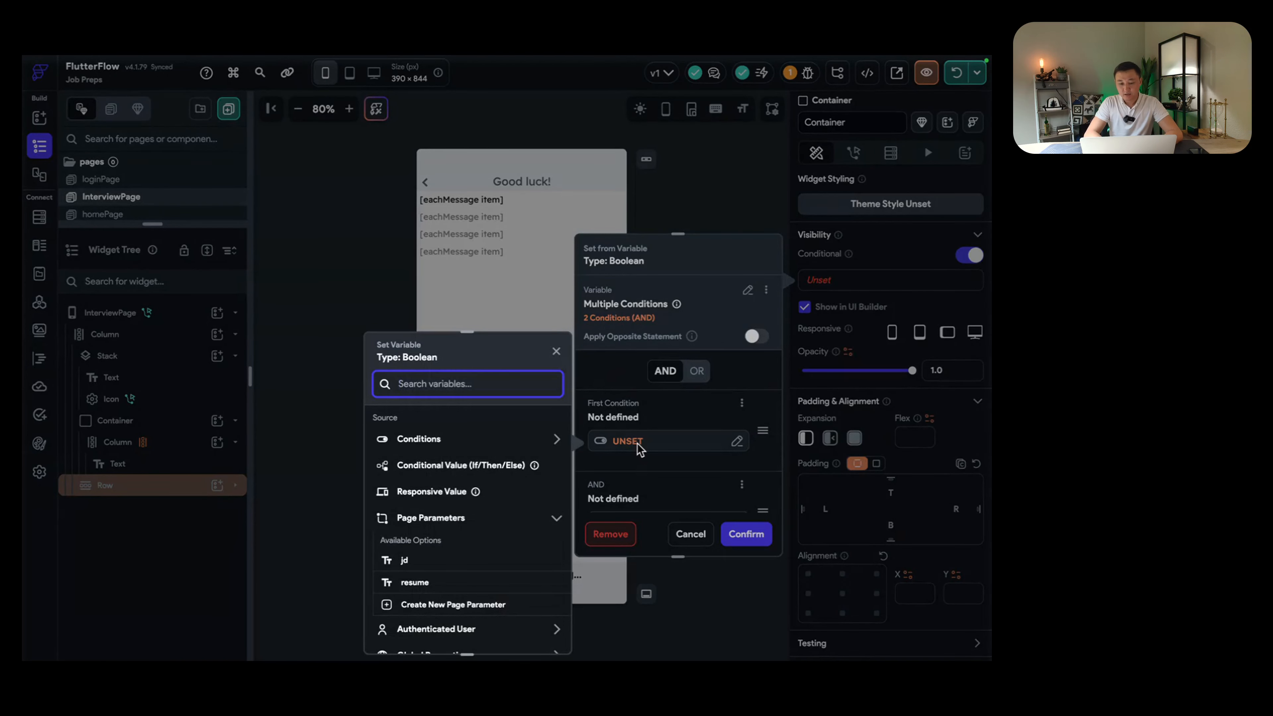
click(556, 351)
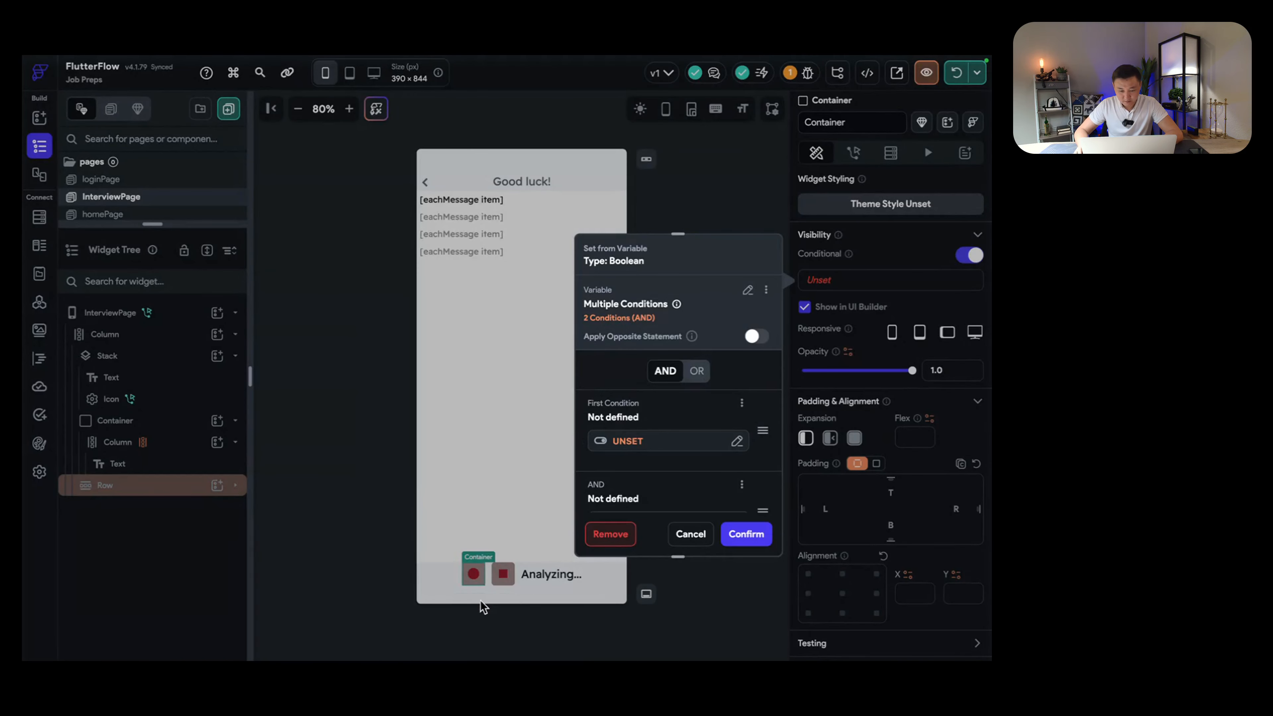
click(646, 443)
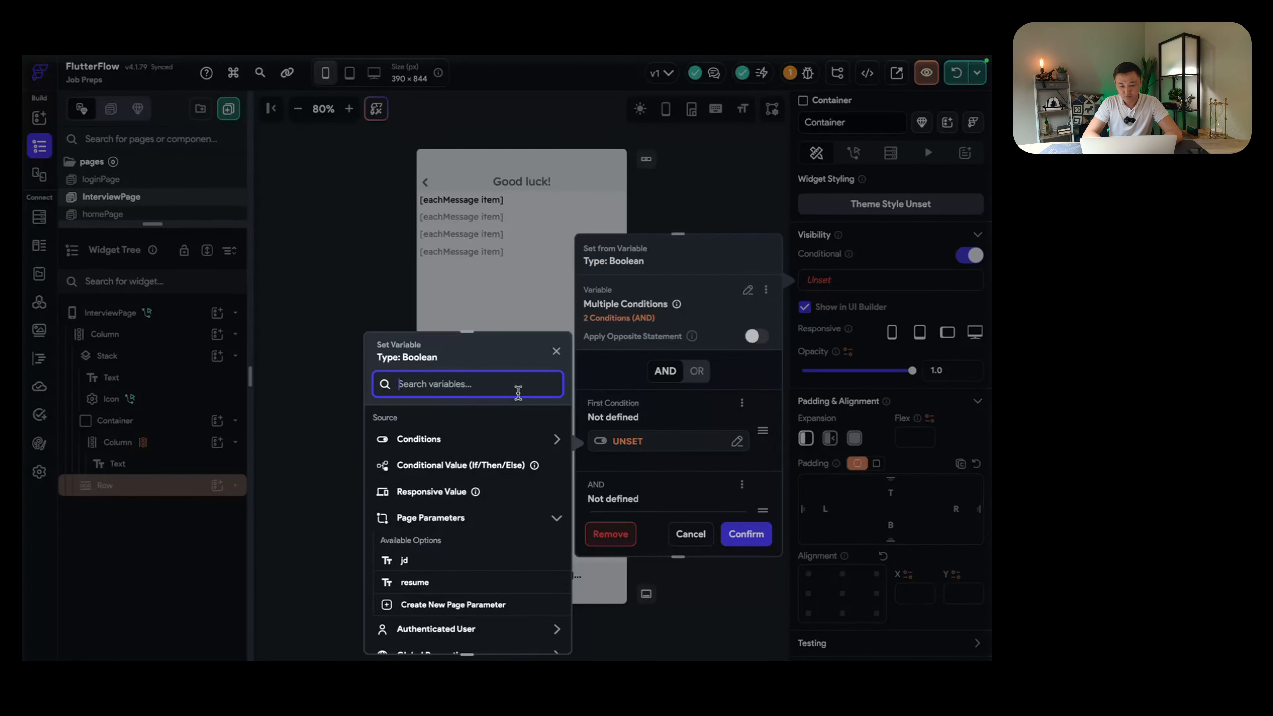
text(recor)
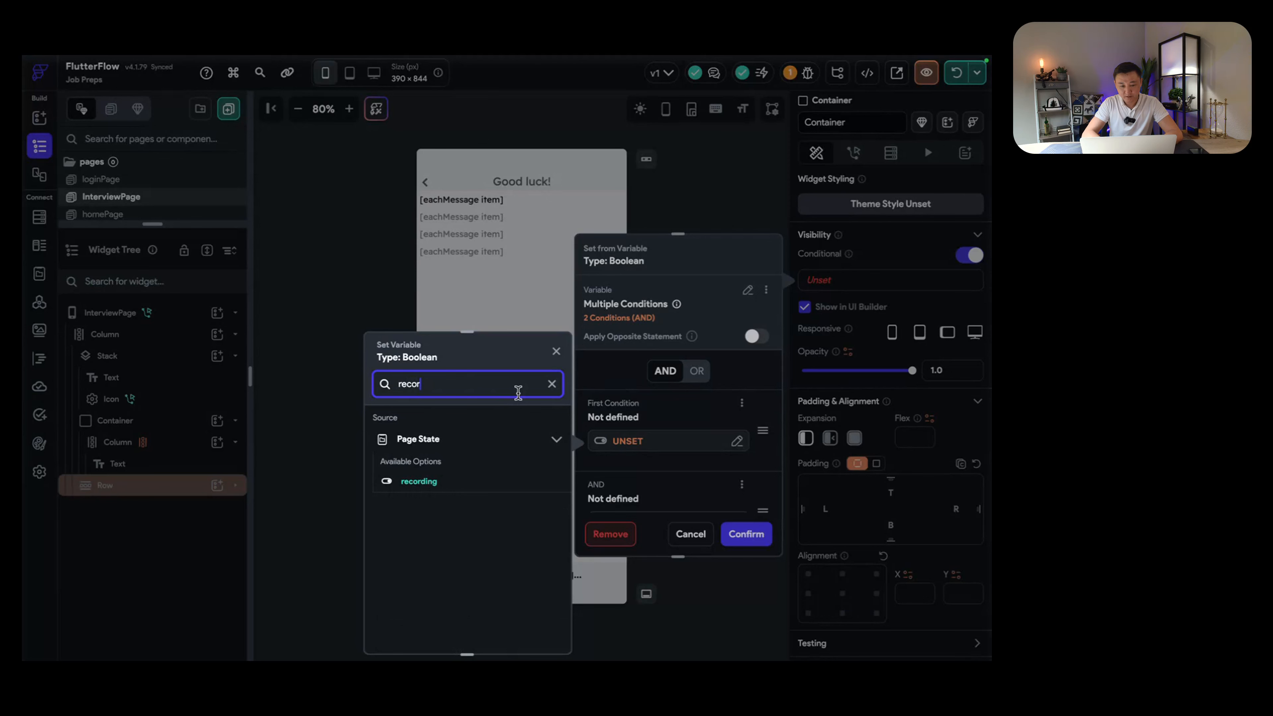
click(426, 482)
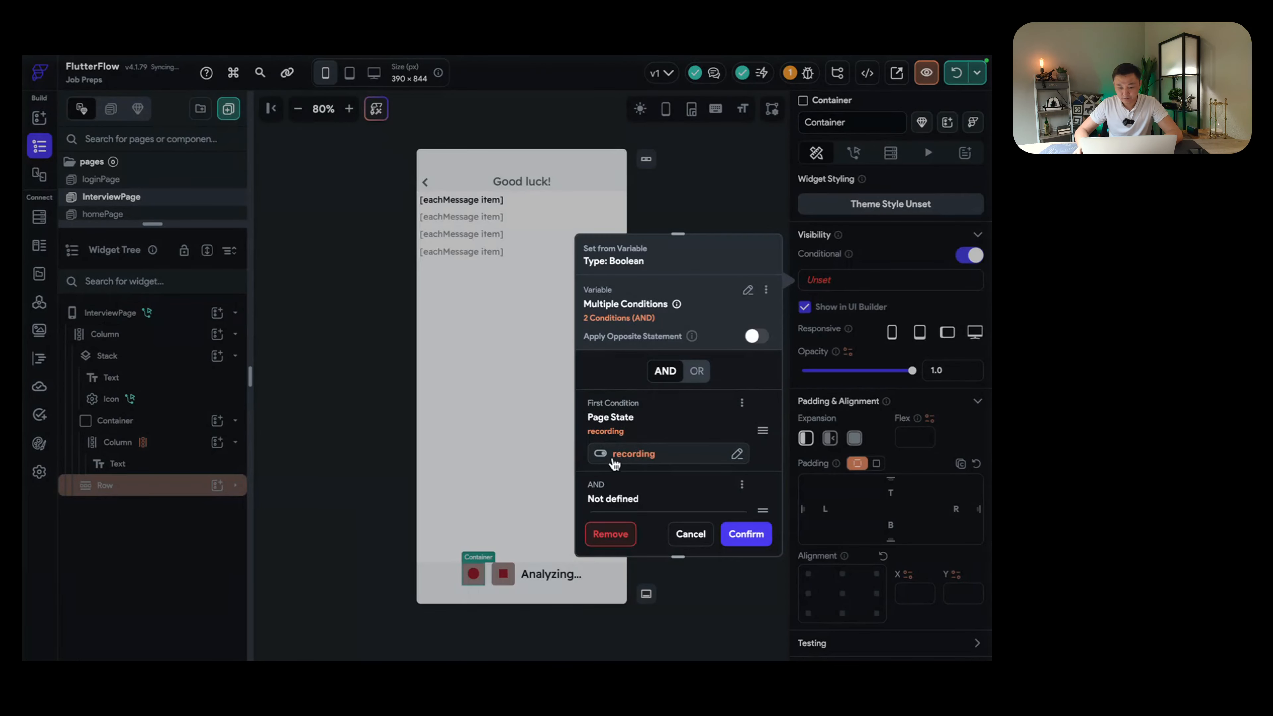
click(611, 458)
click(546, 434)
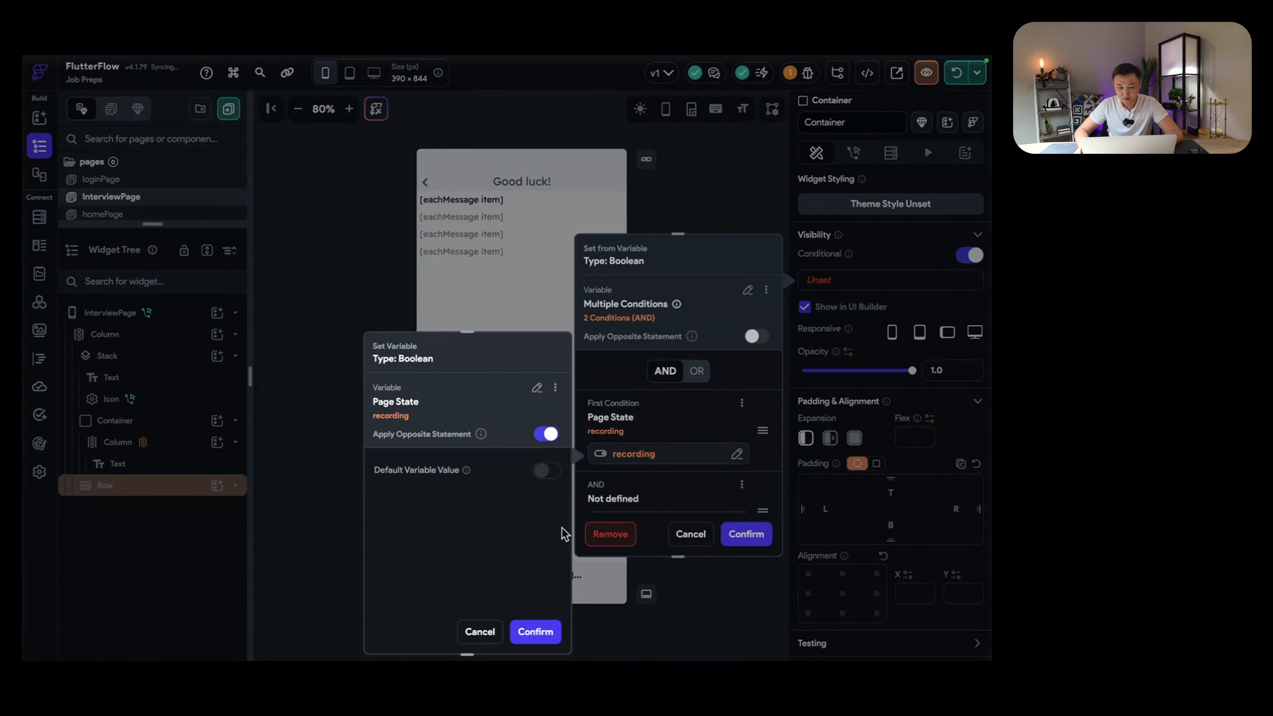
click(535, 631)
Step: Add NOT loading as the second condition and confirm the record button's visibility rule
scroll(668, 490, down, 3)
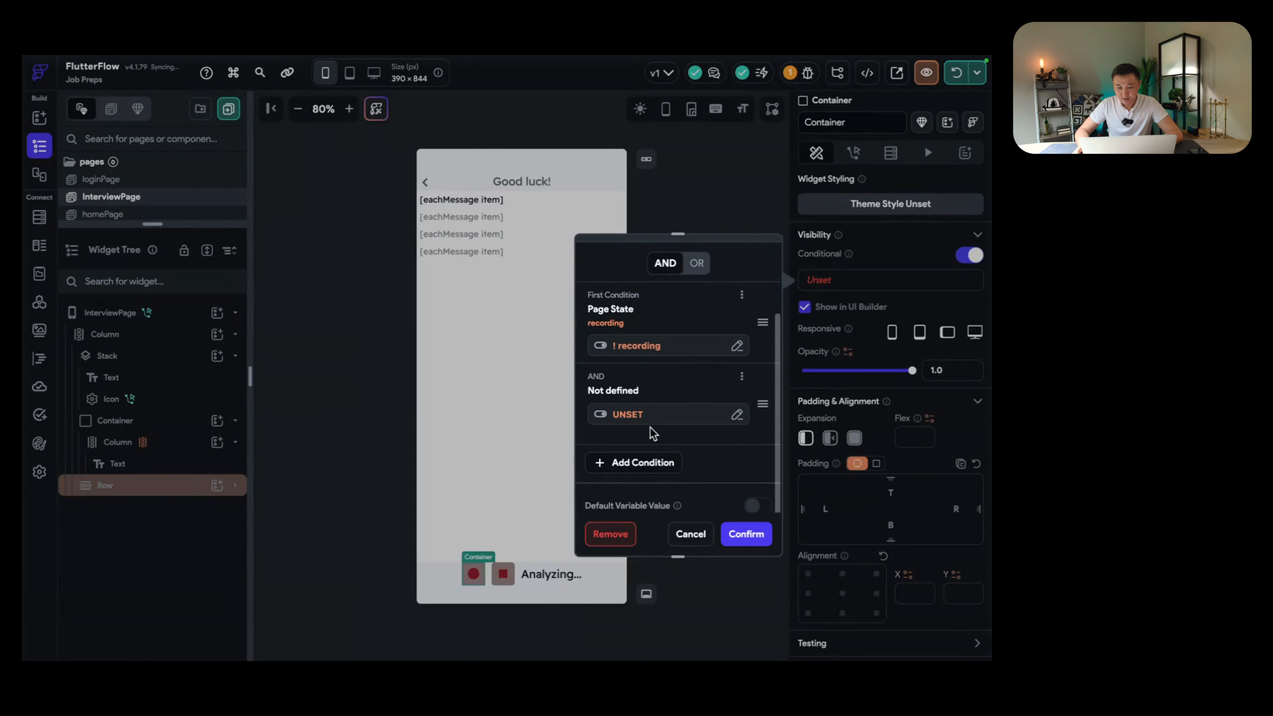
click(661, 412)
text(loading)
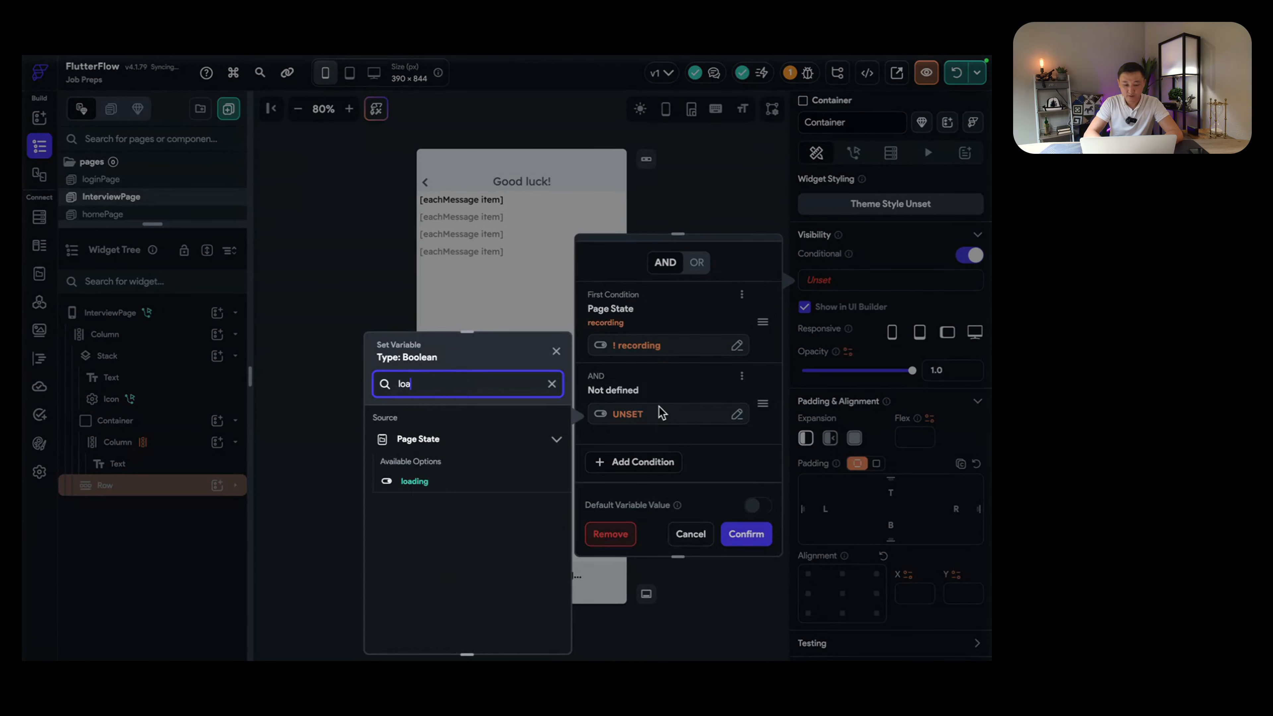
click(412, 482)
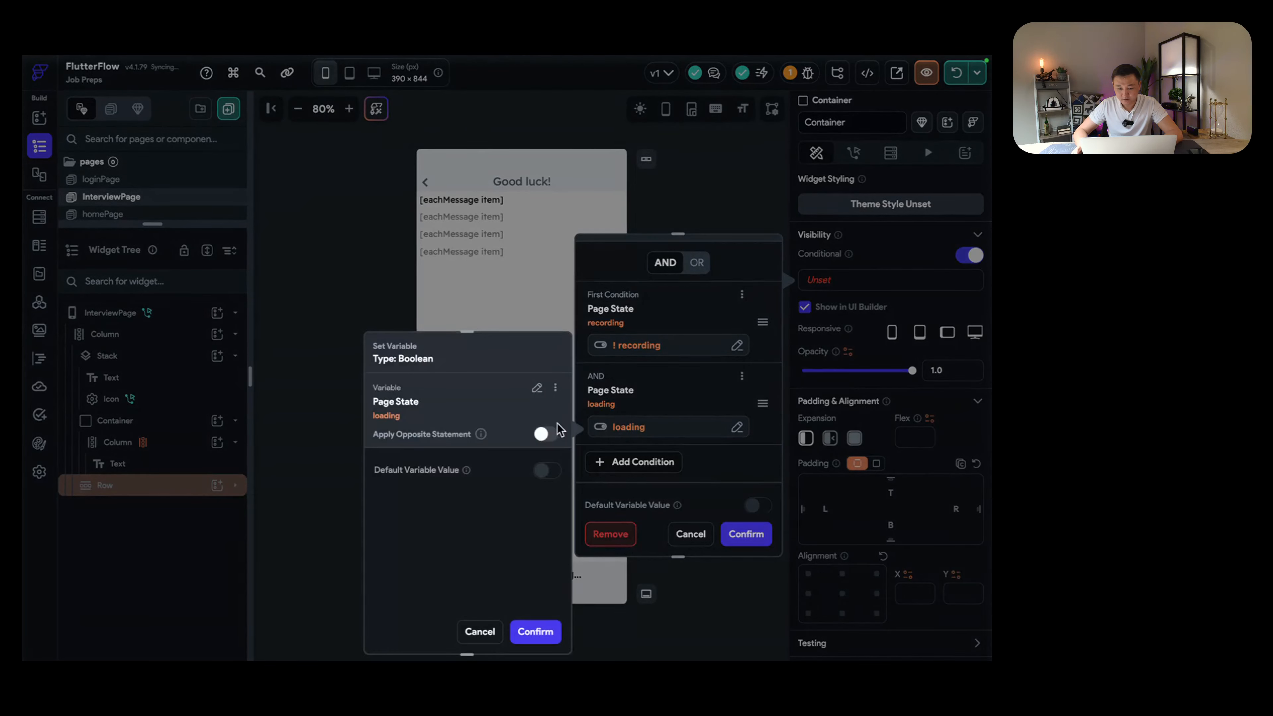
click(549, 435)
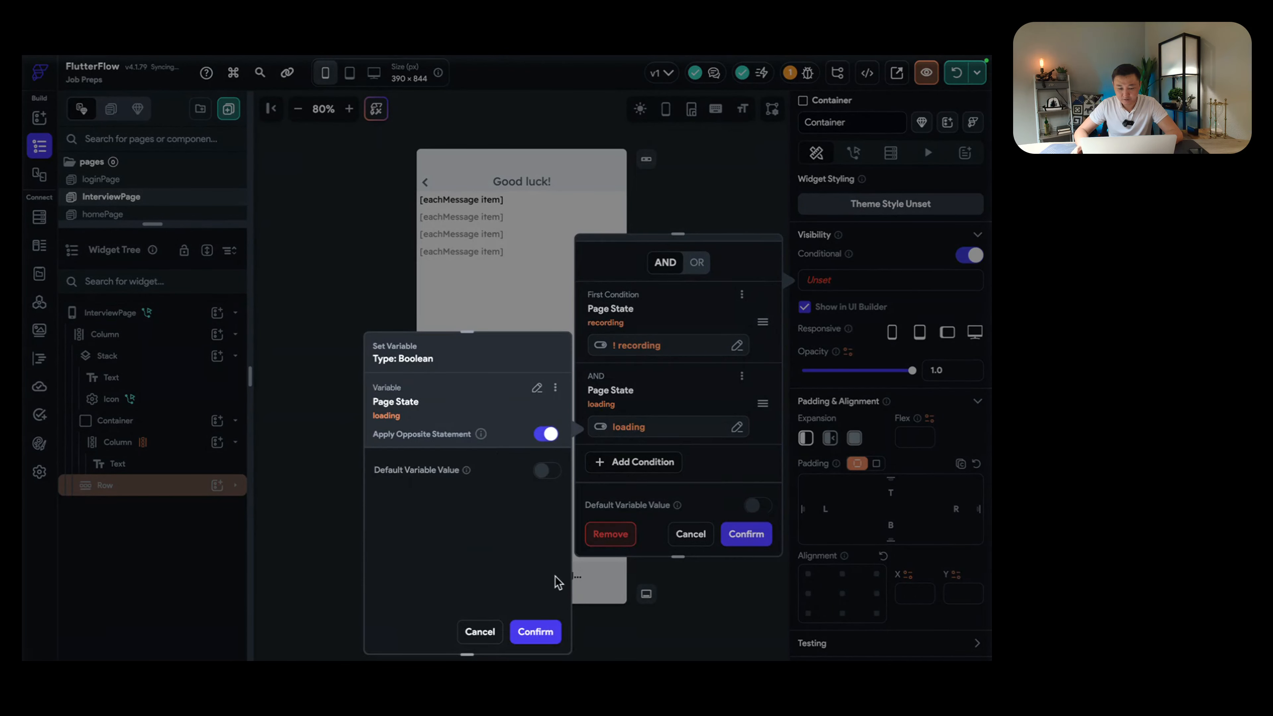
click(534, 631)
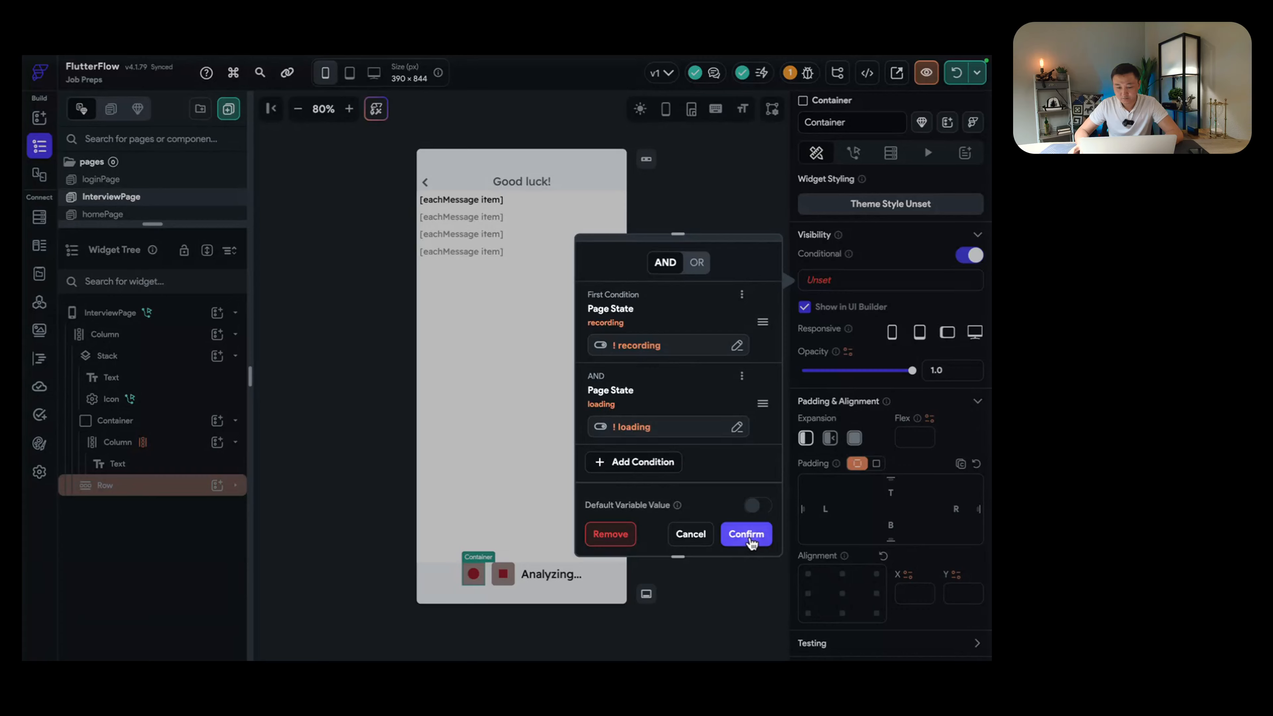
click(746, 534)
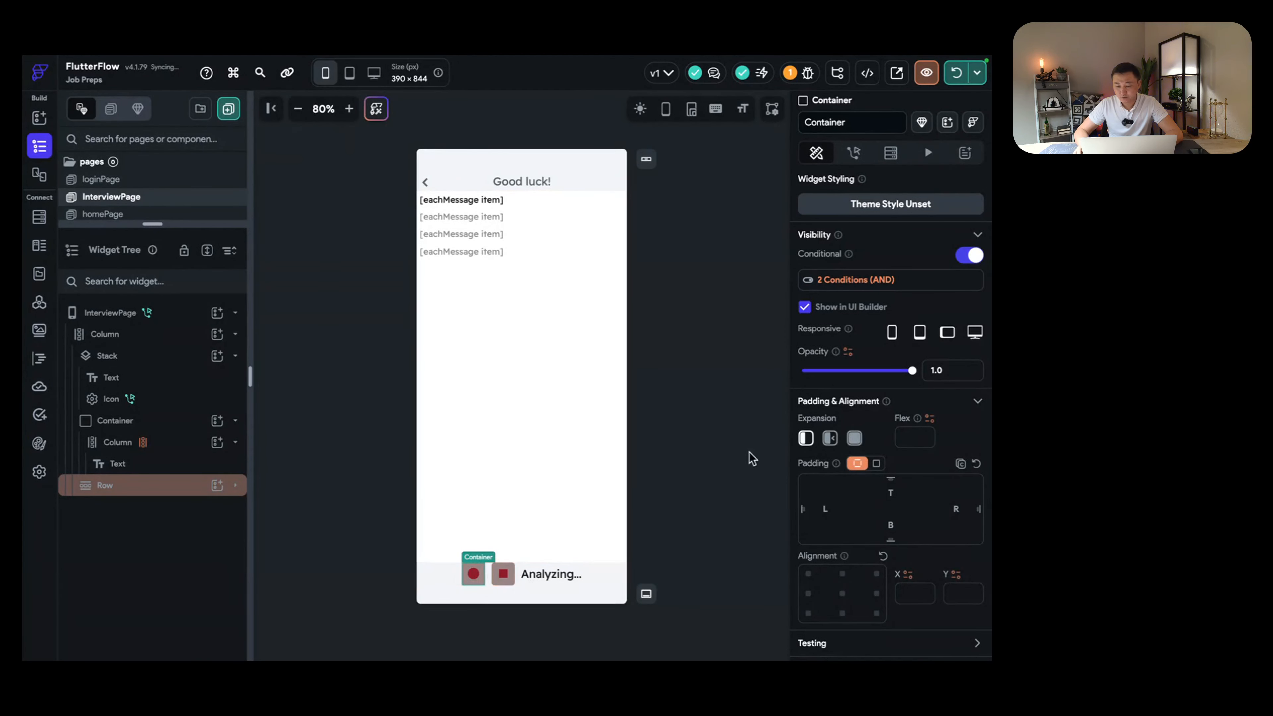
Step: Copy the record button's combined conditions and paste them onto the stop container's visibility
click(859, 281)
click(765, 290)
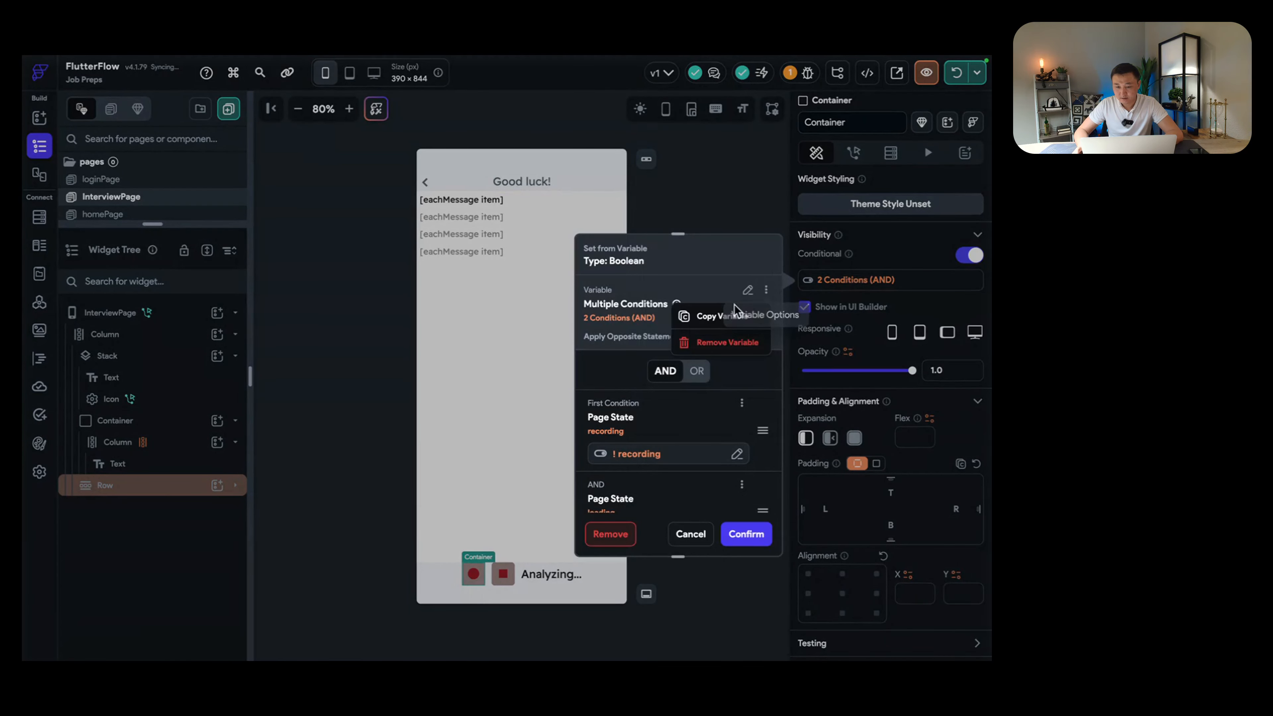
click(732, 315)
key(Escape)
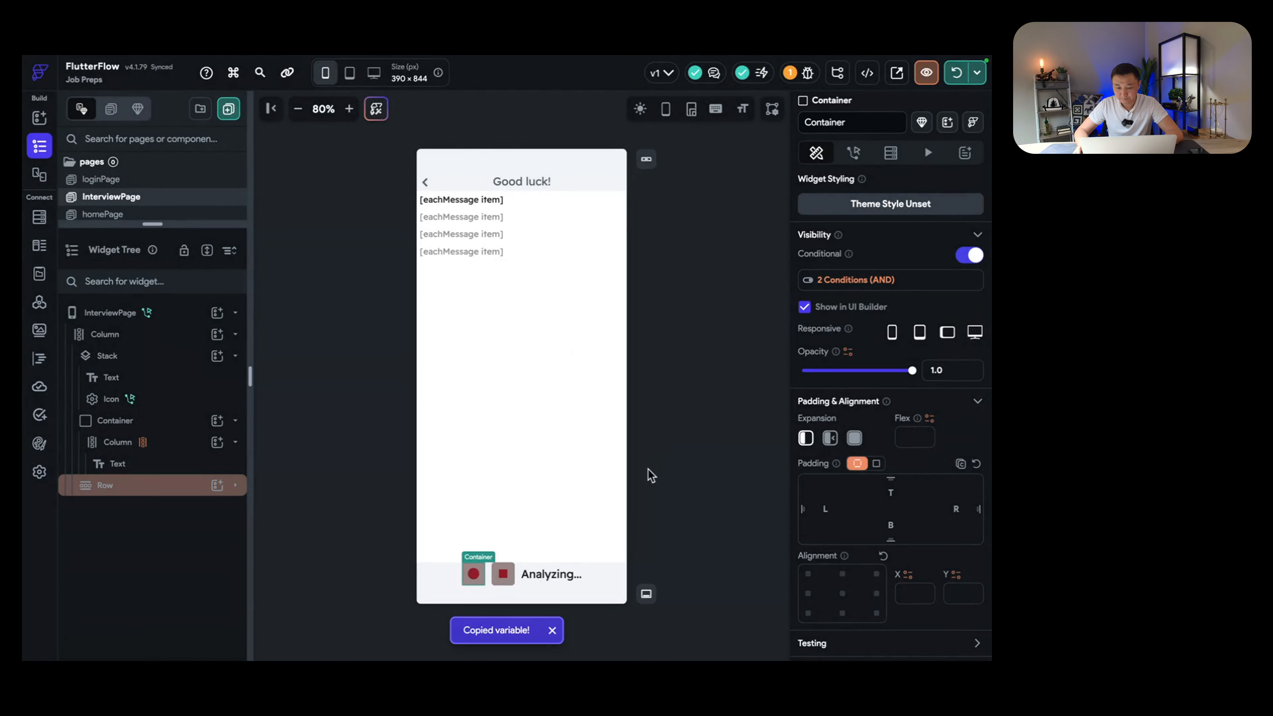
click(514, 577)
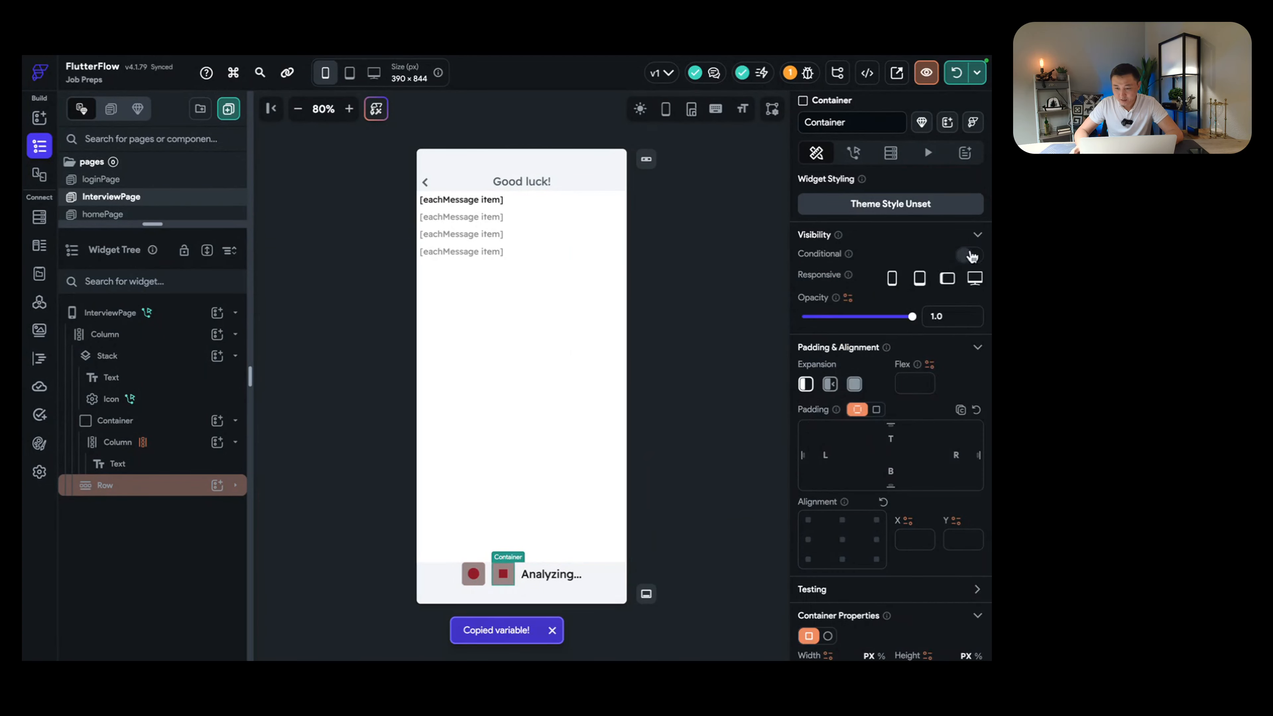
click(968, 255)
click(846, 281)
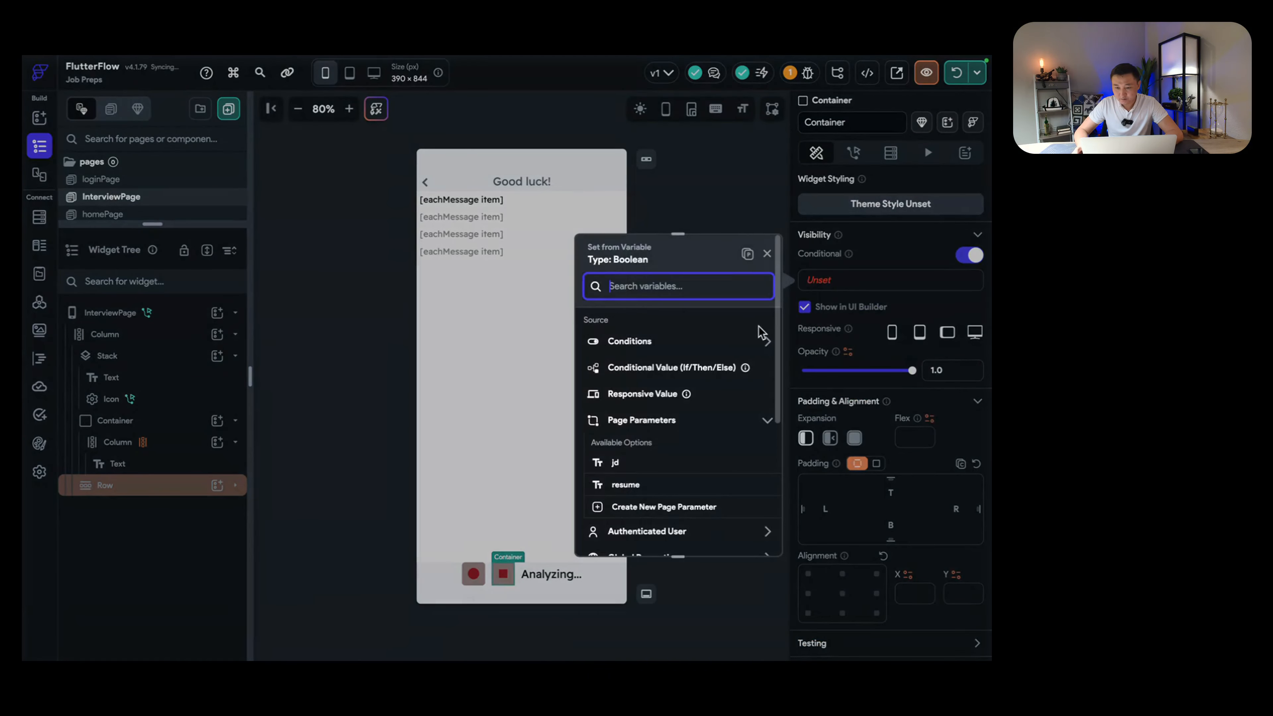
click(746, 254)
Step: Remove the negation on recording so the stop button shows while recording, not loading
scroll(666, 454, down, 2)
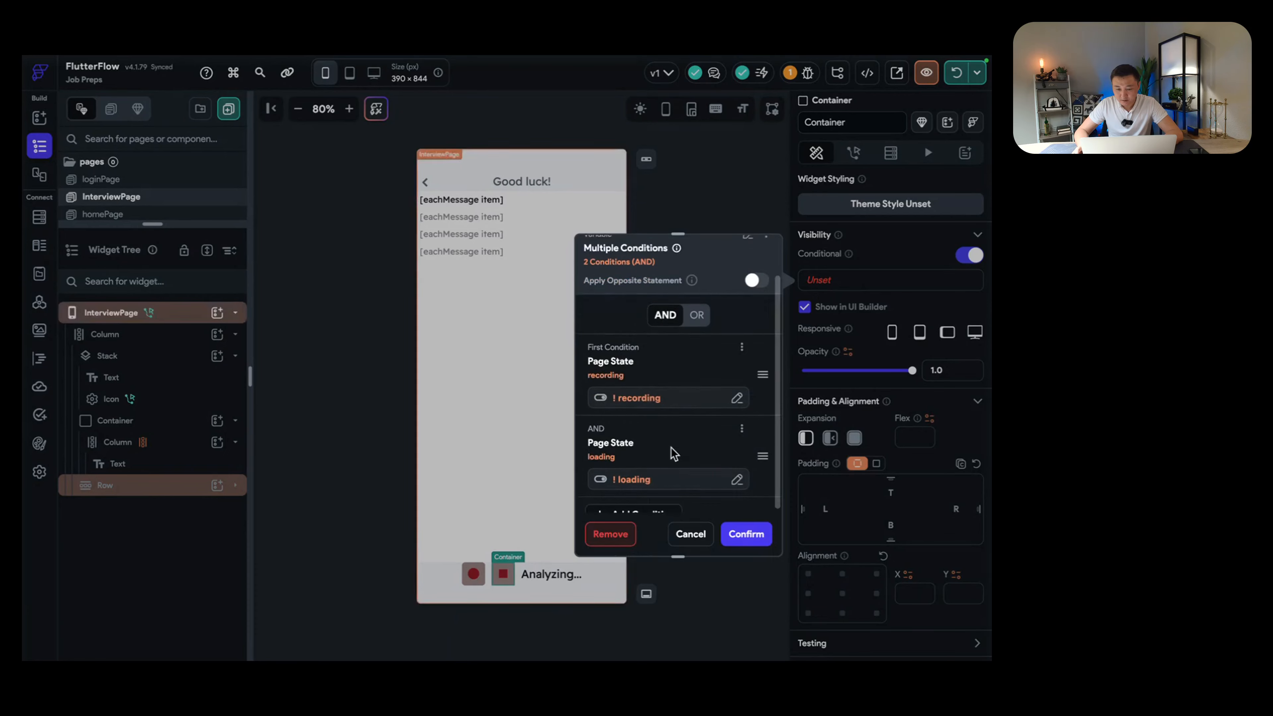
click(601, 372)
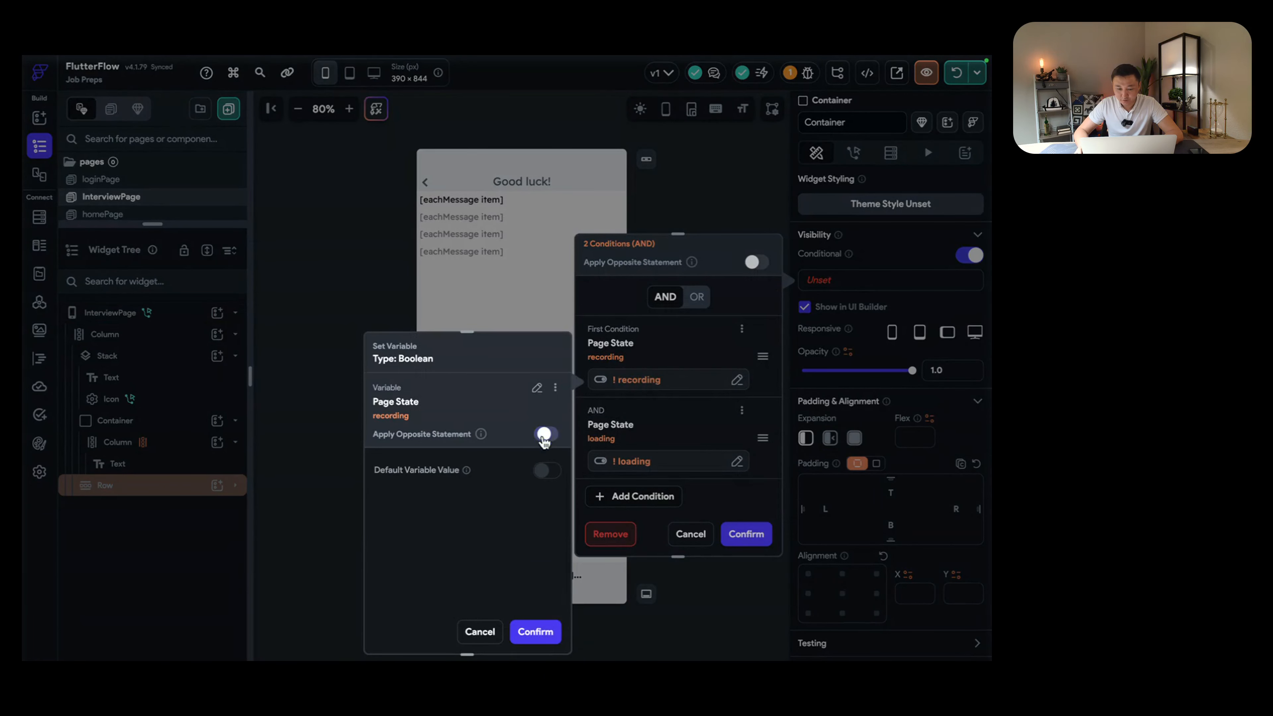
click(546, 434)
click(535, 631)
scroll(694, 431, down, 1)
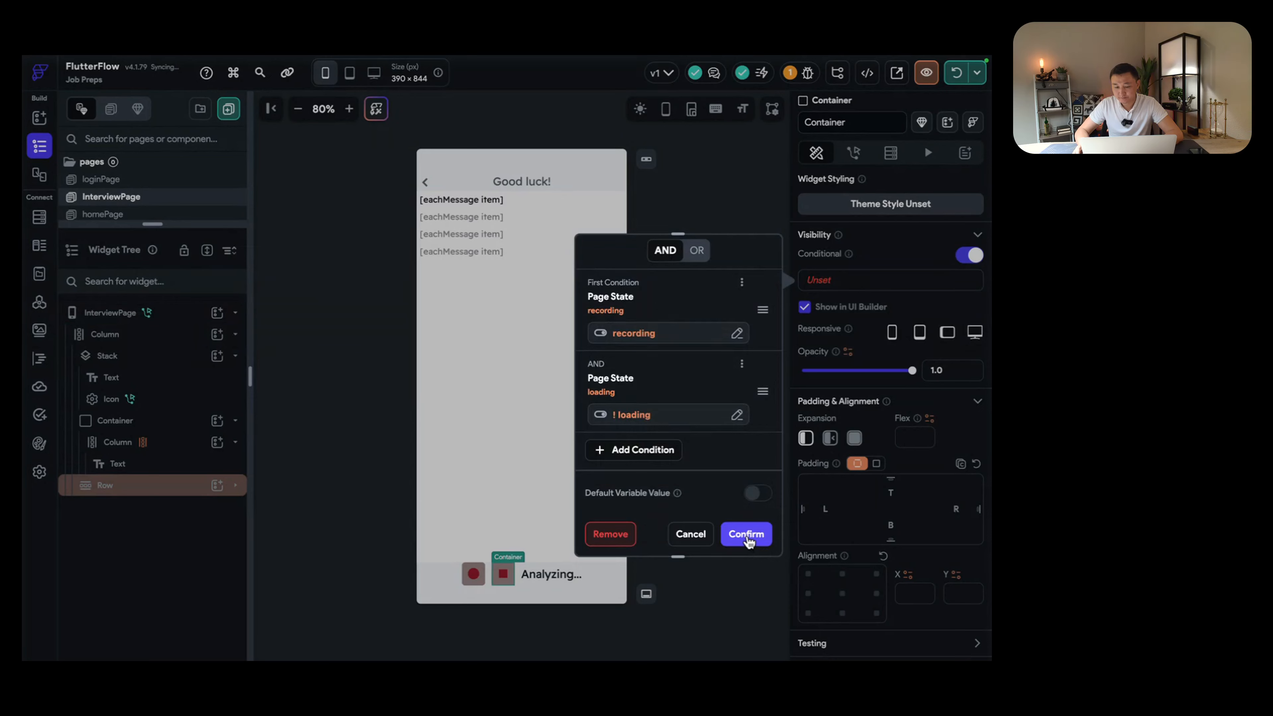
click(750, 535)
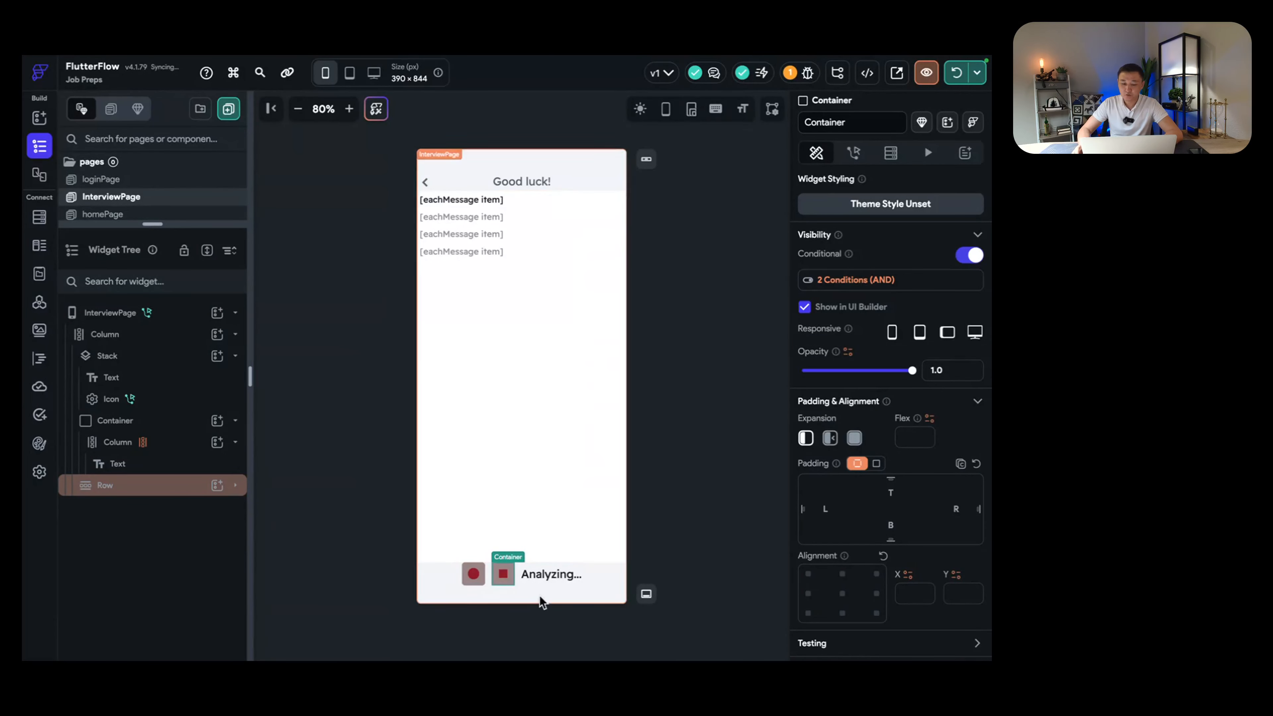
Step: Show the Analyzing... text only when the loading page state is true
click(553, 578)
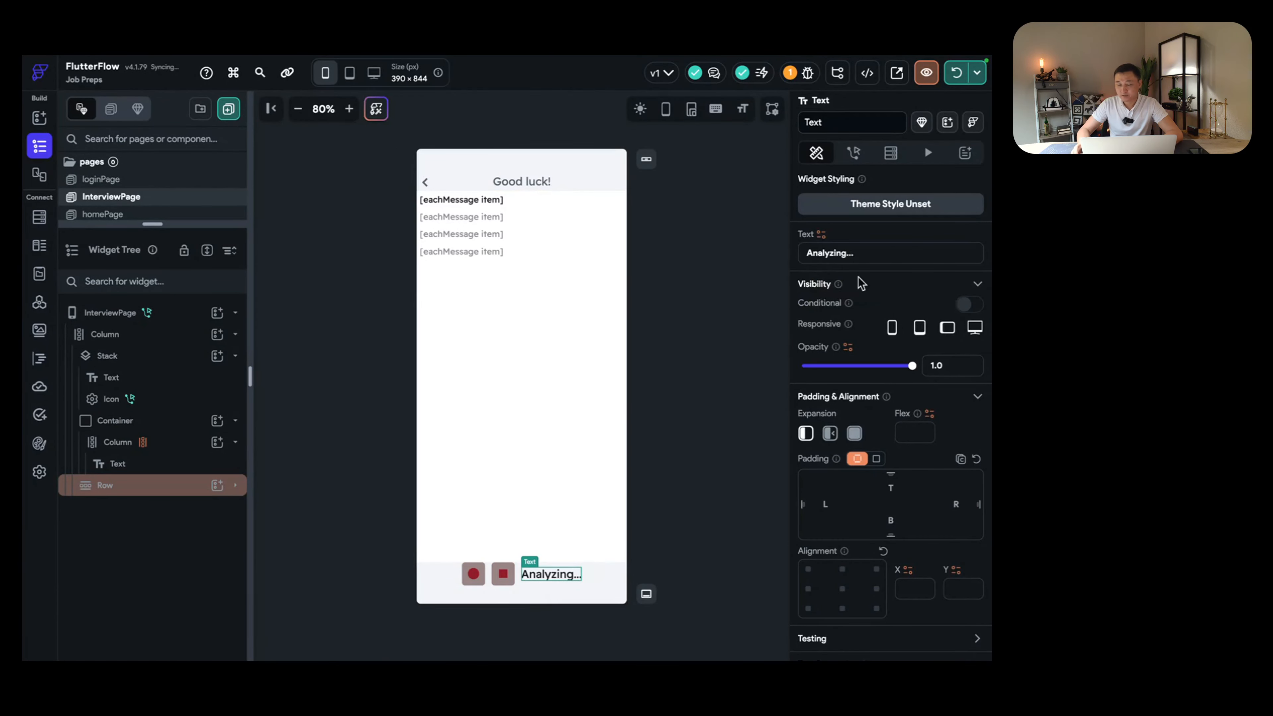
click(972, 306)
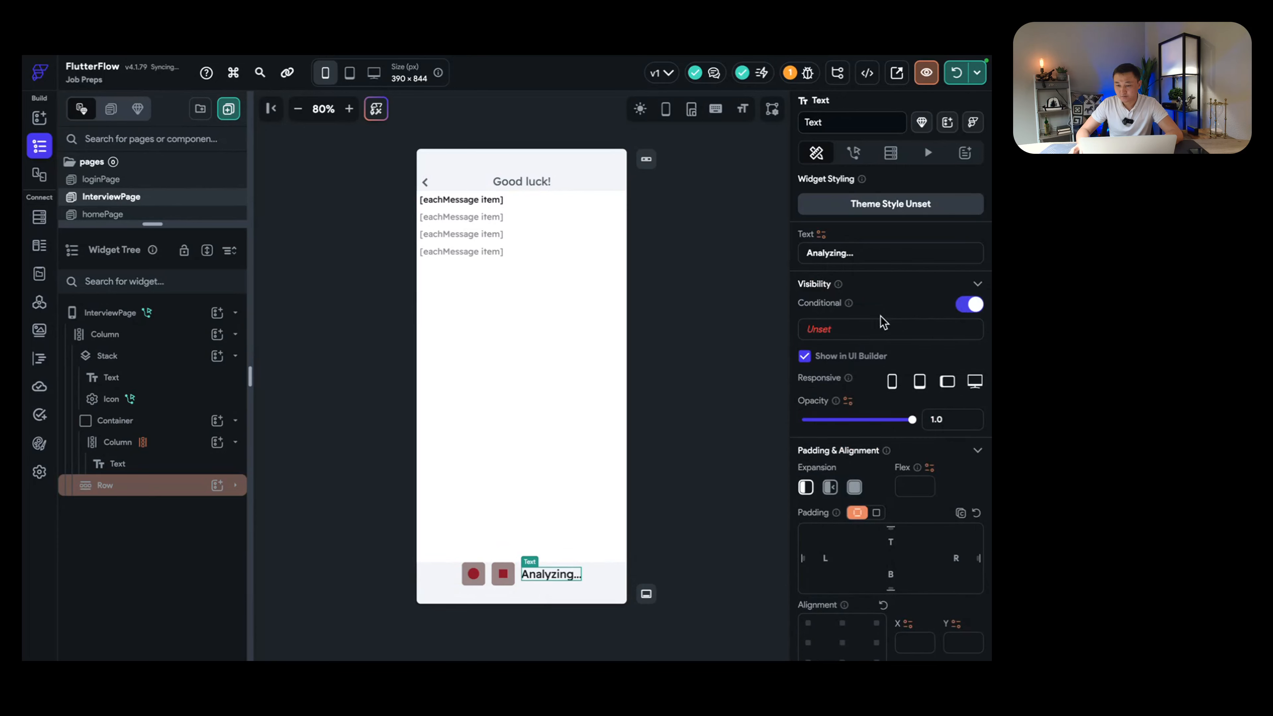
click(878, 331)
text(loadin)
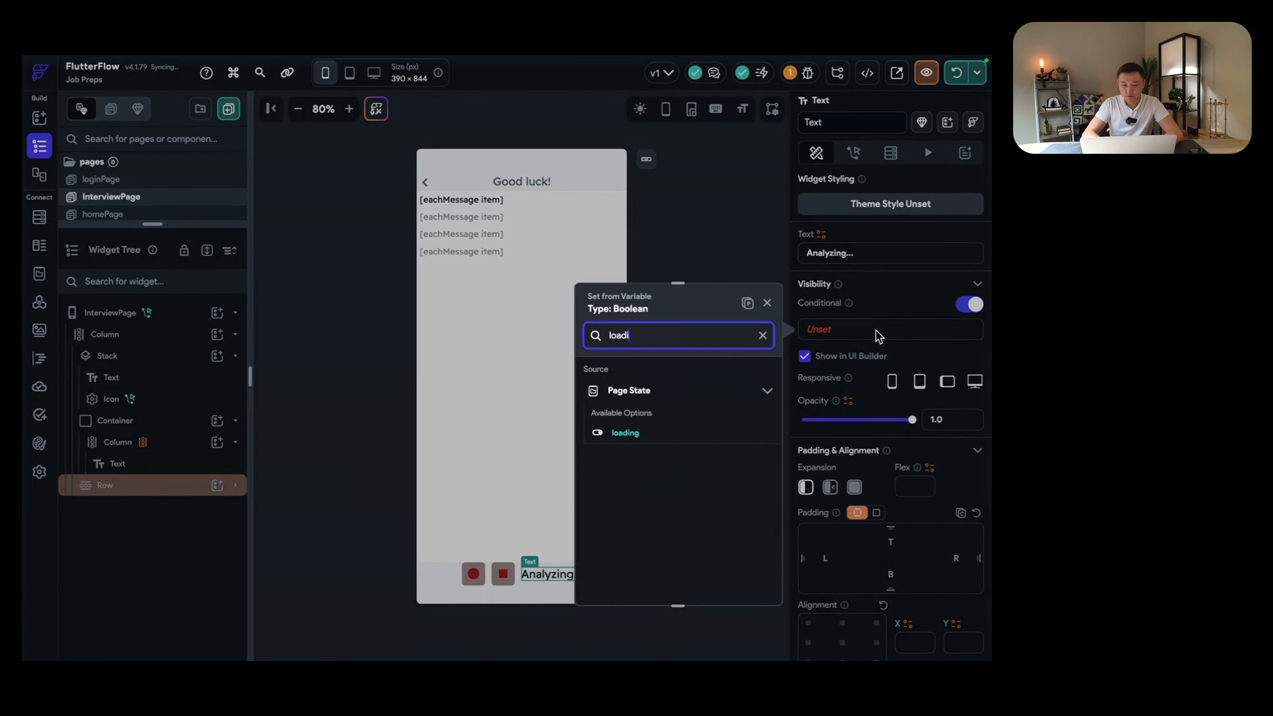
click(627, 434)
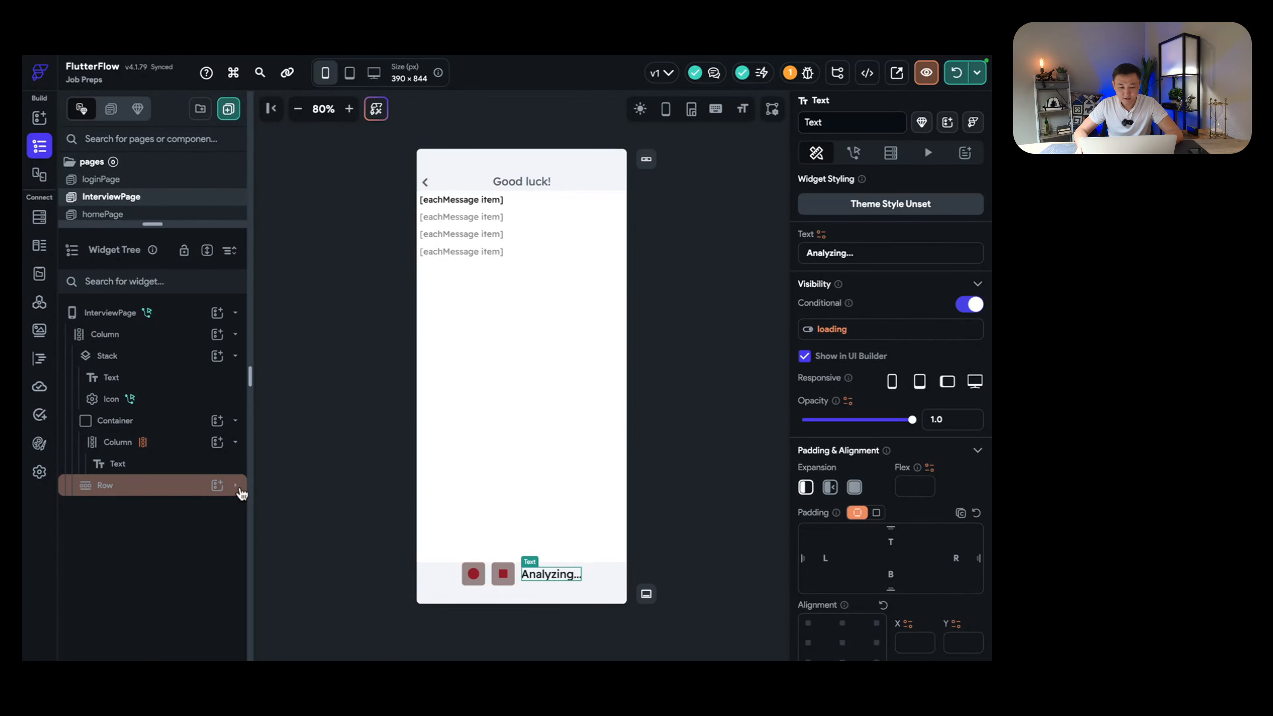
Step: Expand the bottom Row and review the record and stop button containers
click(235, 485)
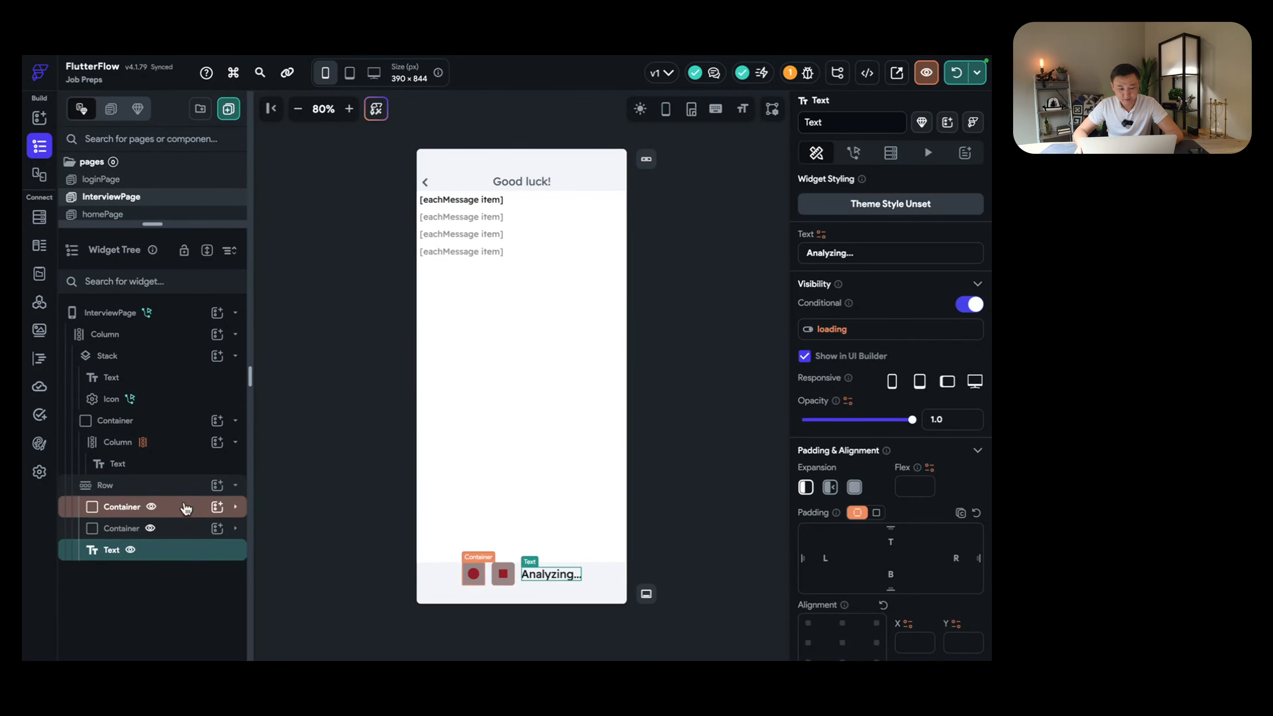
click(484, 575)
click(493, 574)
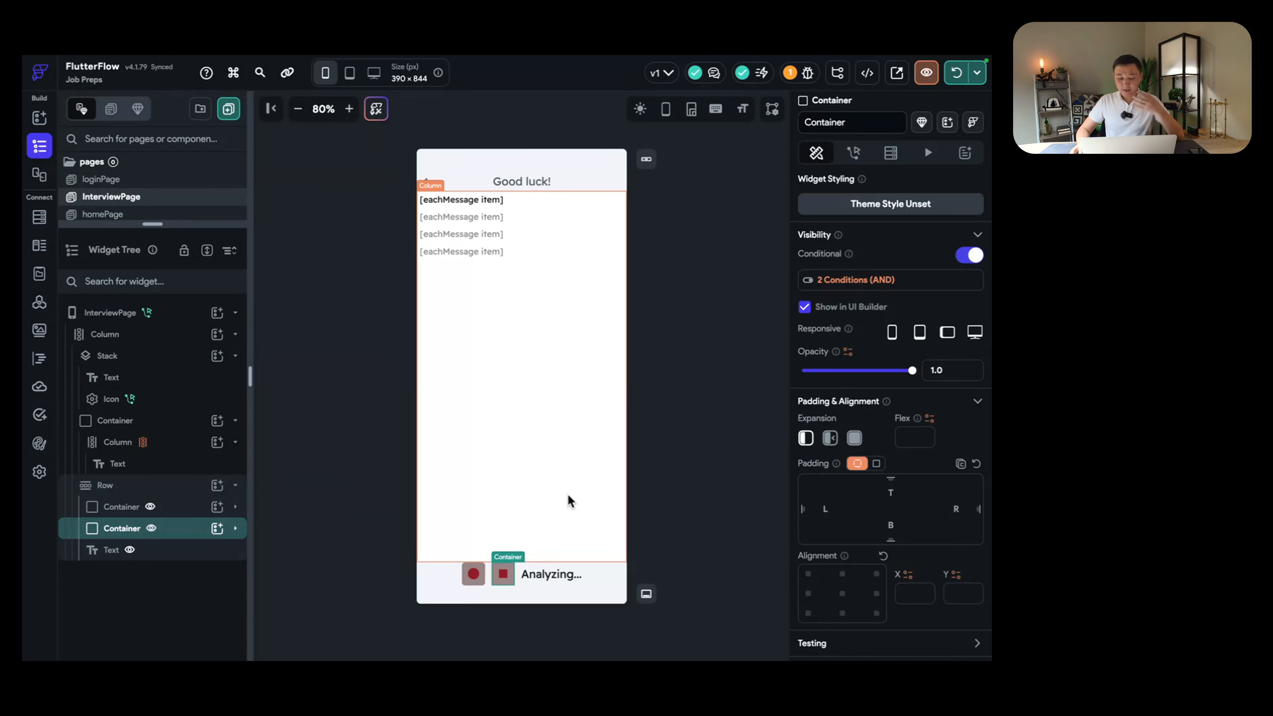
Step: Review the record button container and the message list Column in the widget tree
click(482, 570)
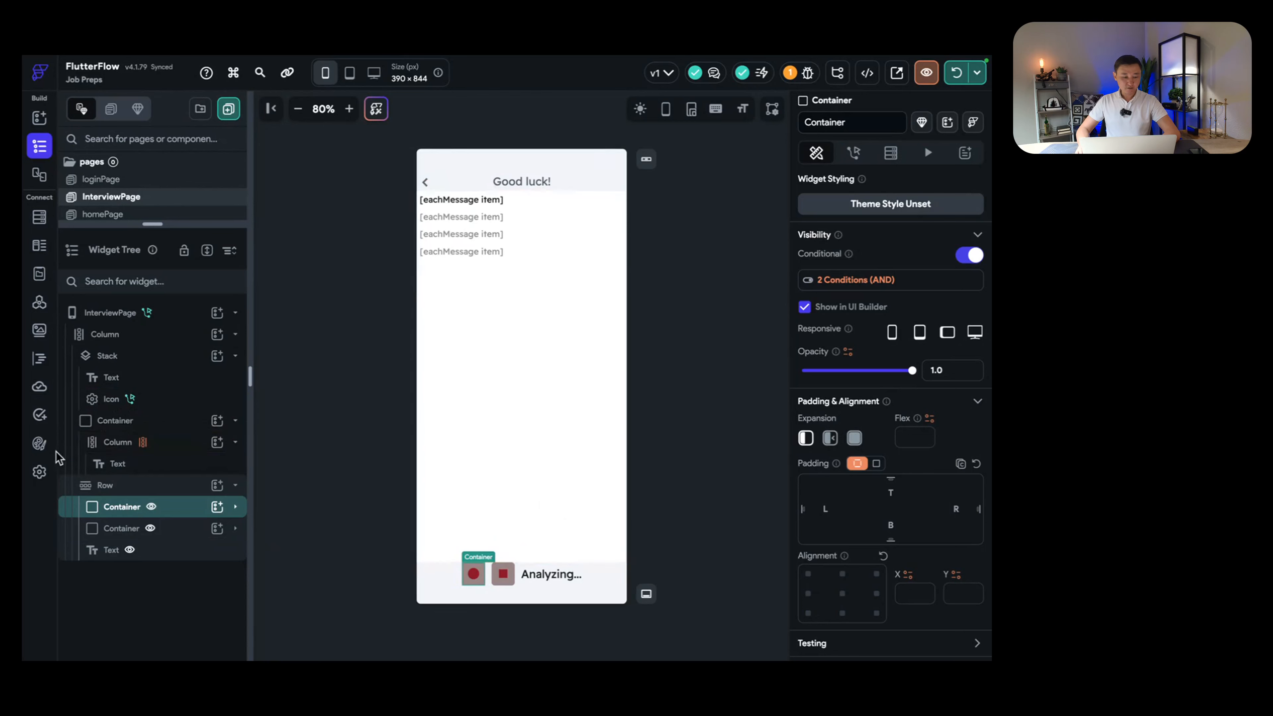
click(522, 501)
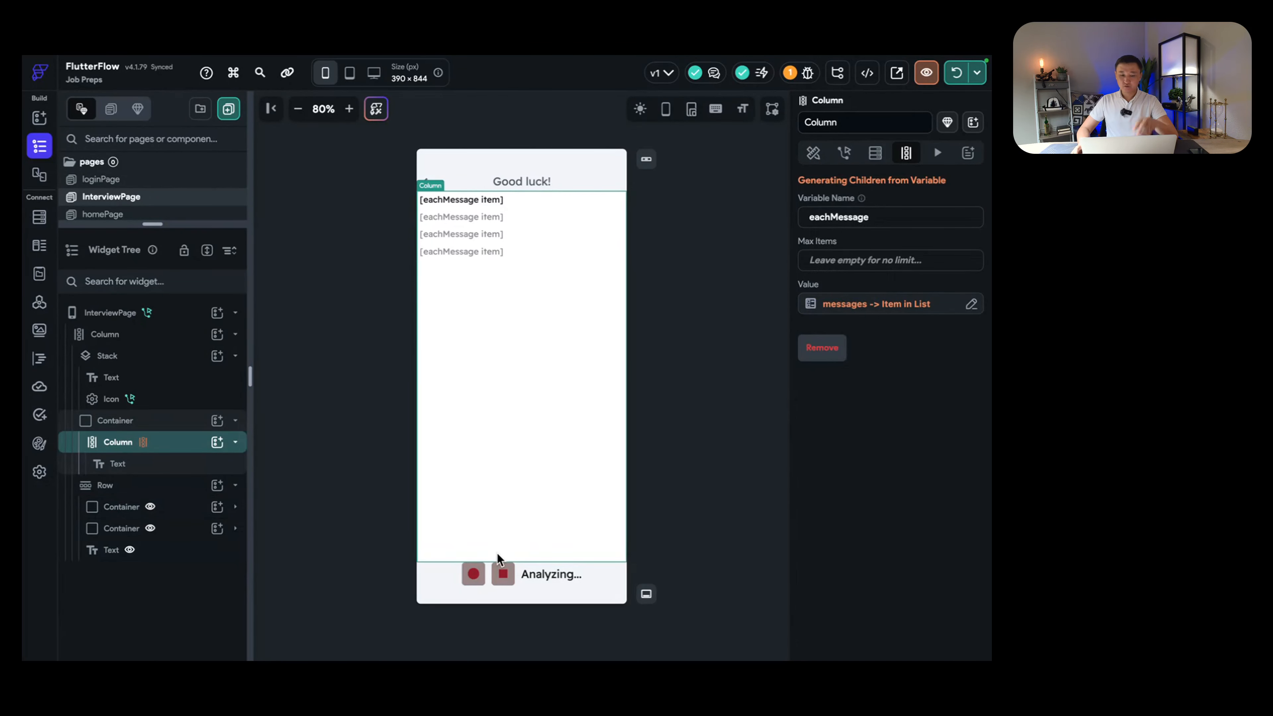
click(483, 572)
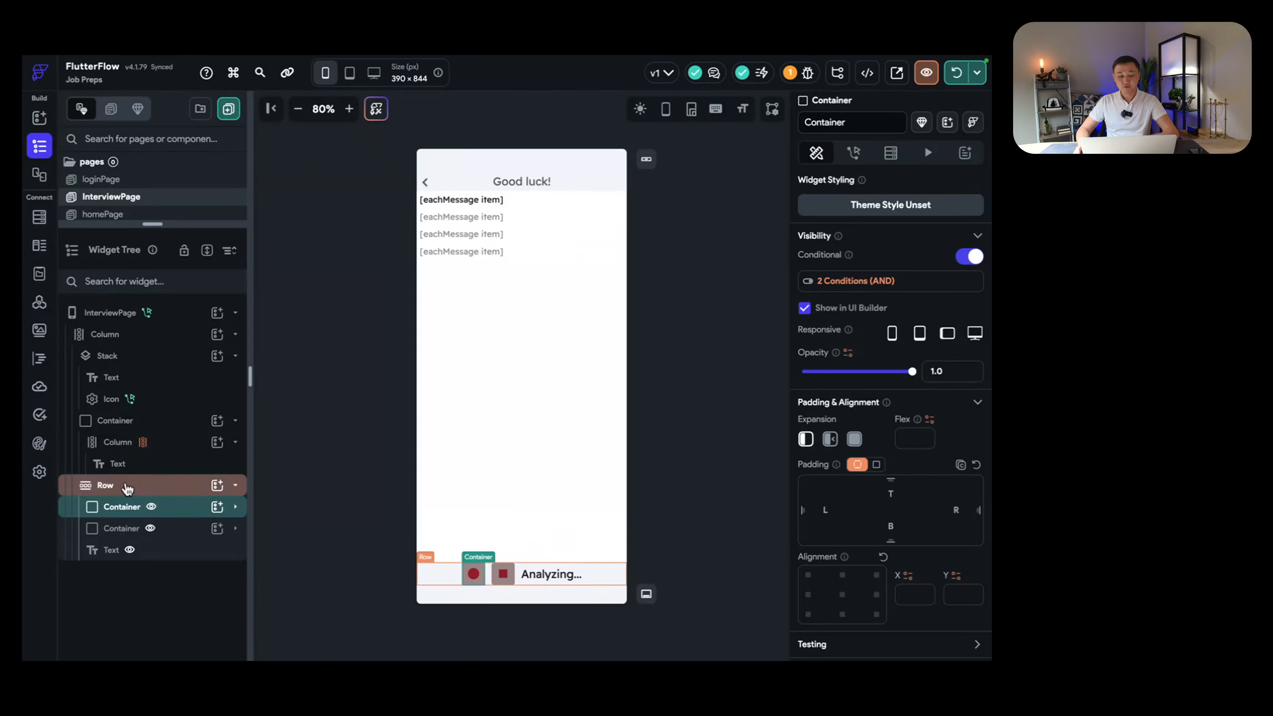
Step: Turn on the Microphone permission in the project's Permissions settings
click(39, 474)
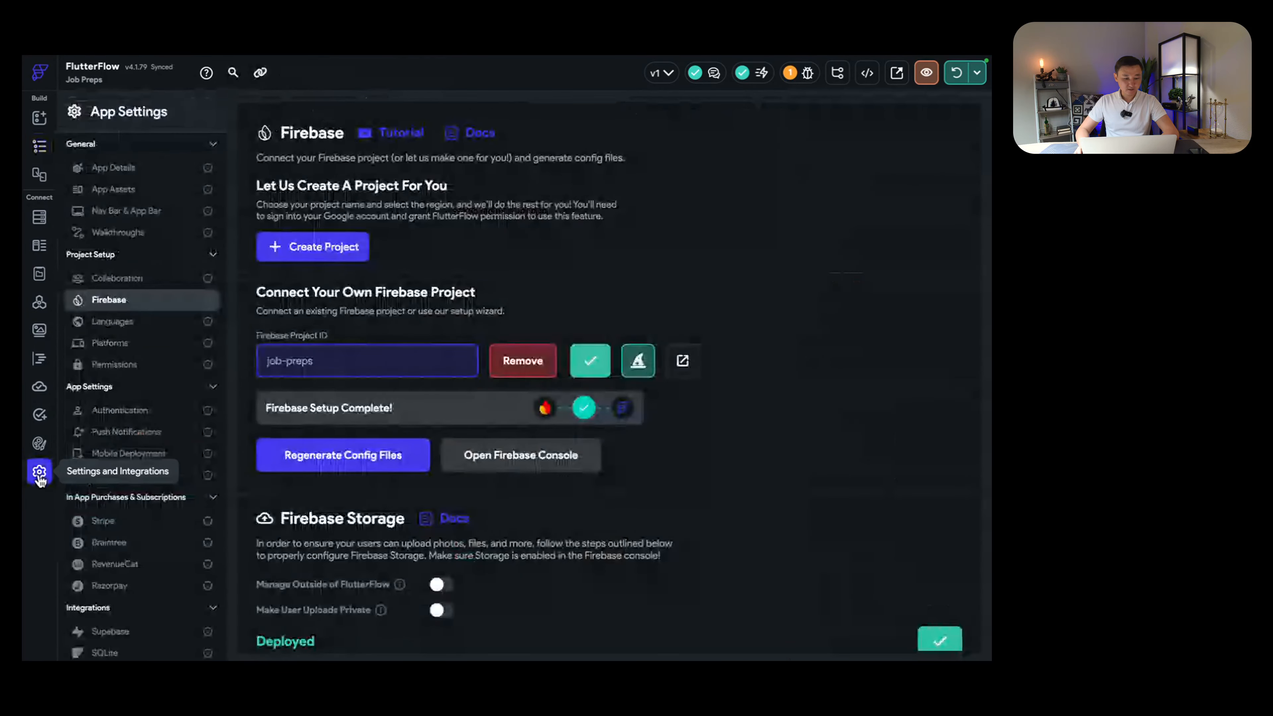
click(144, 365)
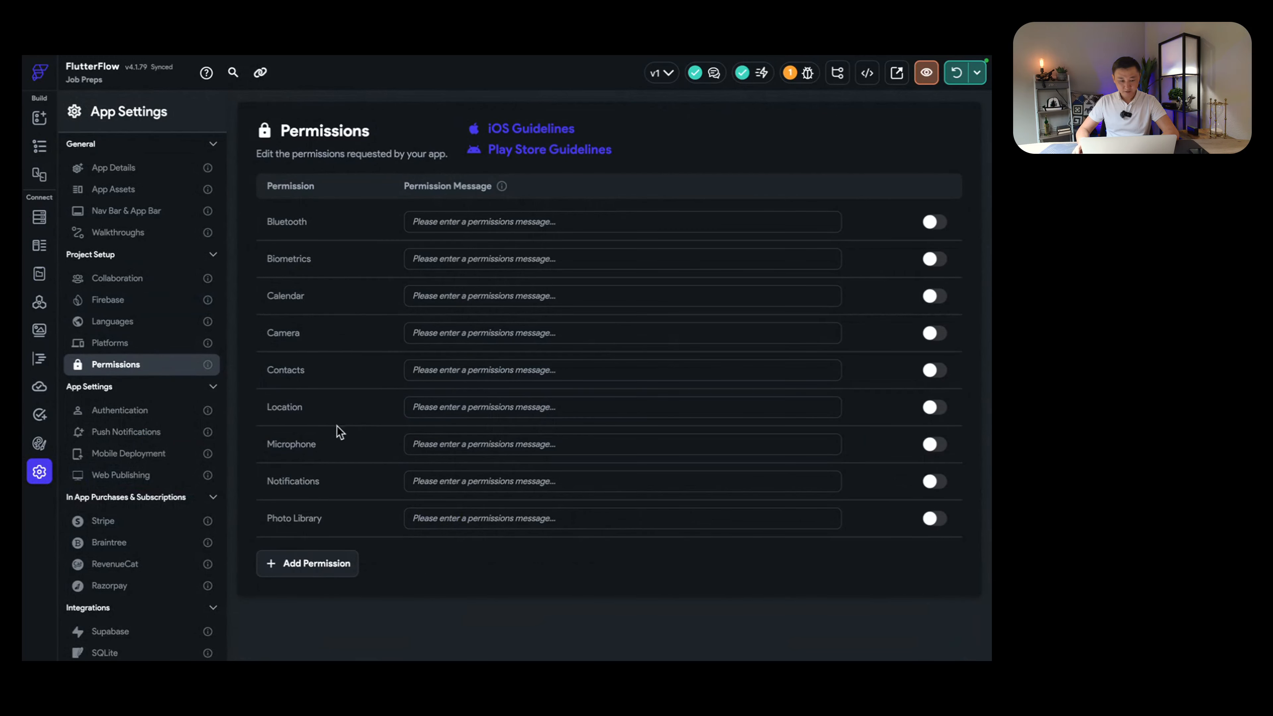
click(935, 446)
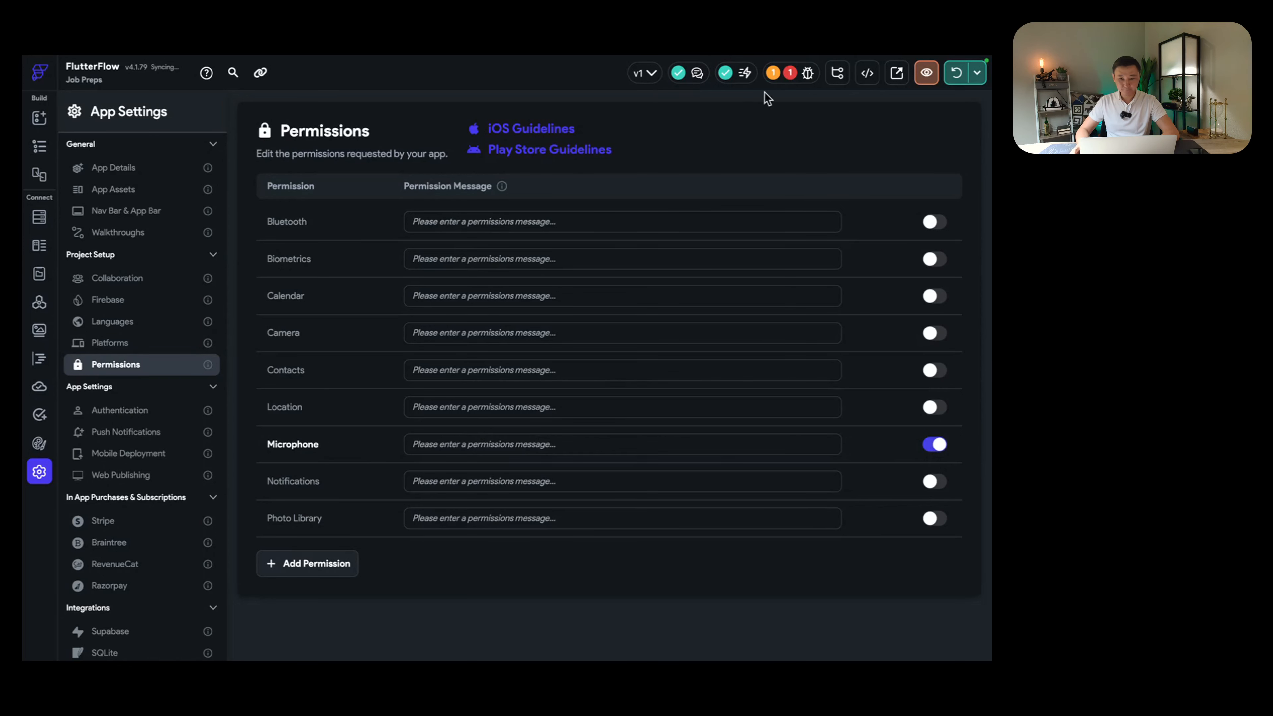
click(790, 75)
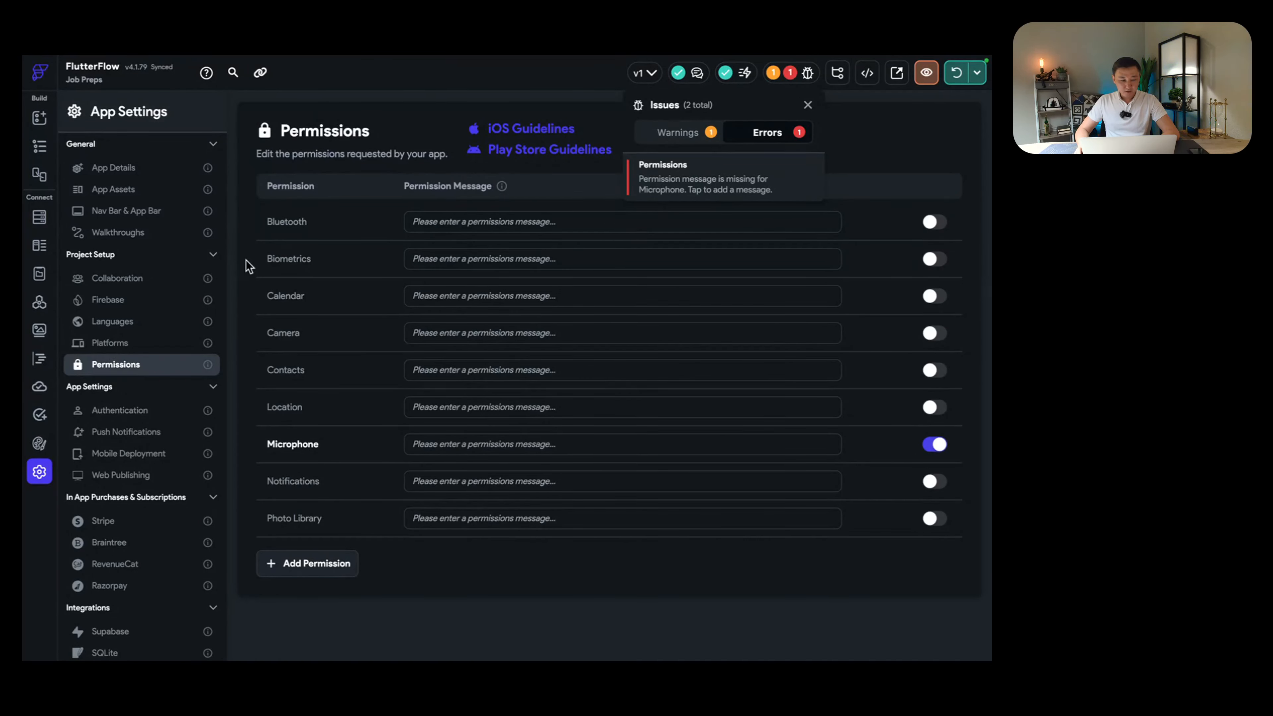
Step: Back on InterviewPage, open the record container's On Tap action flow editor
click(40, 146)
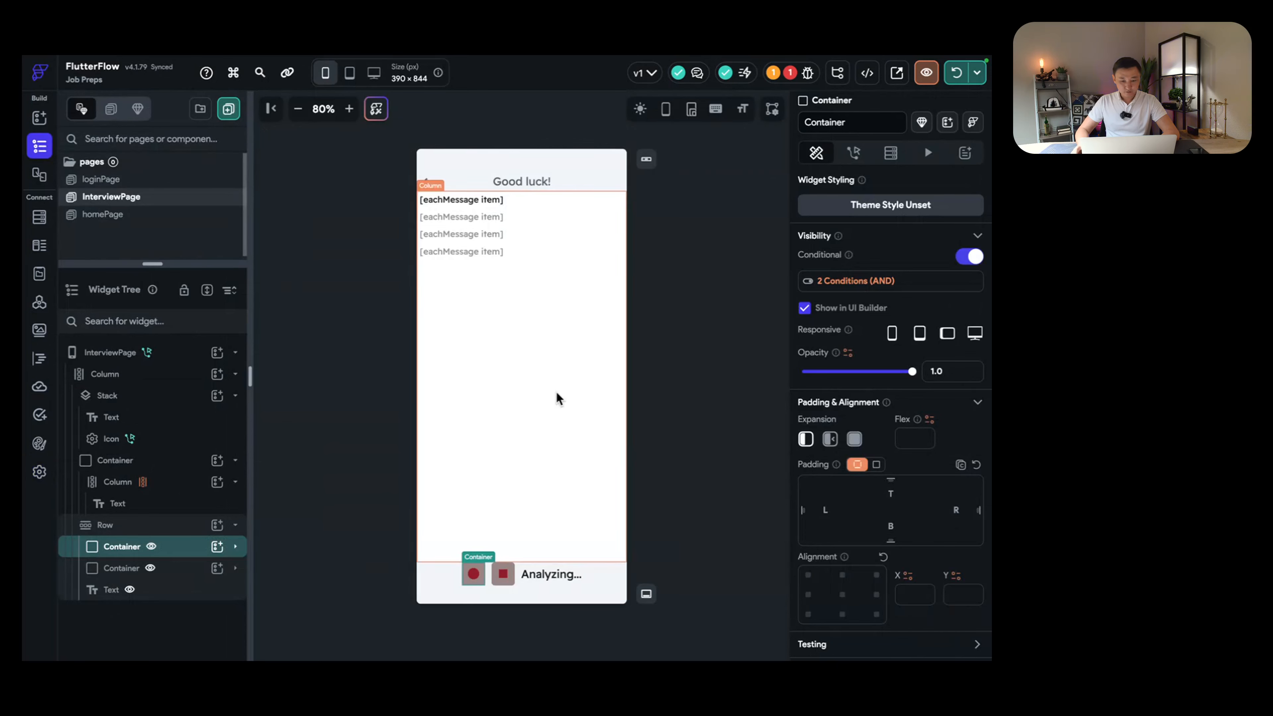
click(516, 501)
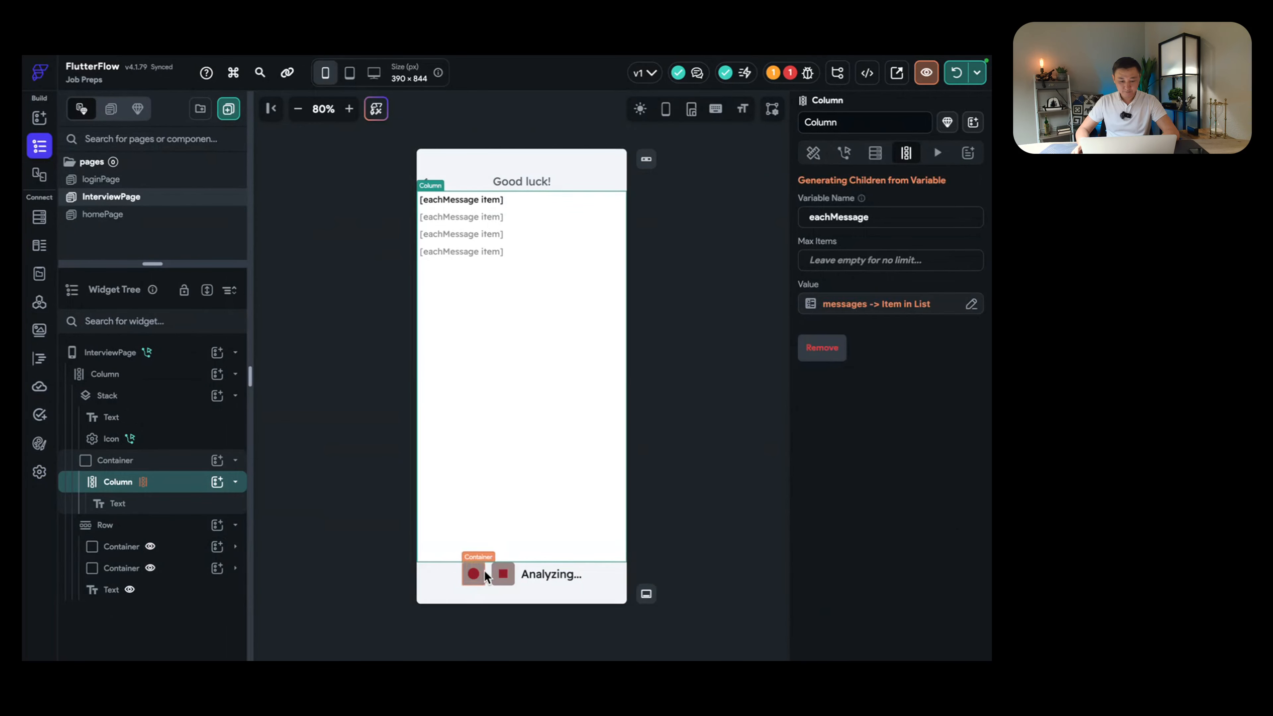
click(484, 570)
click(853, 152)
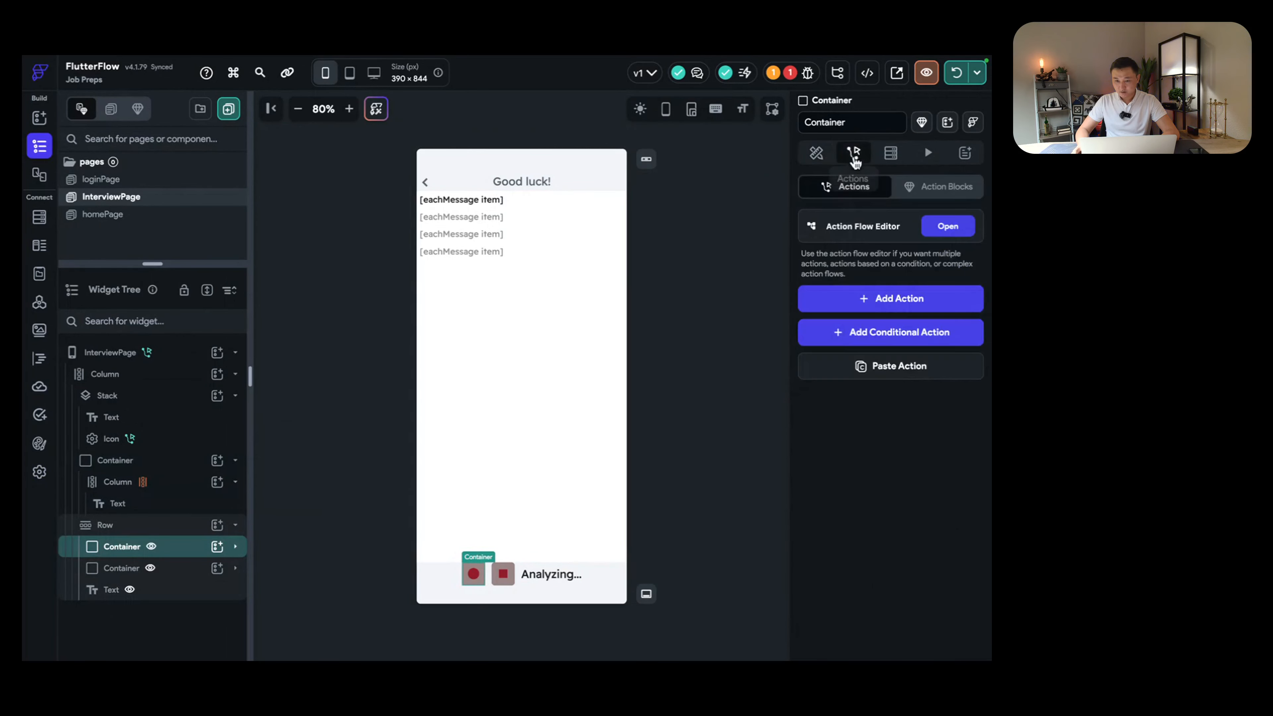
click(938, 229)
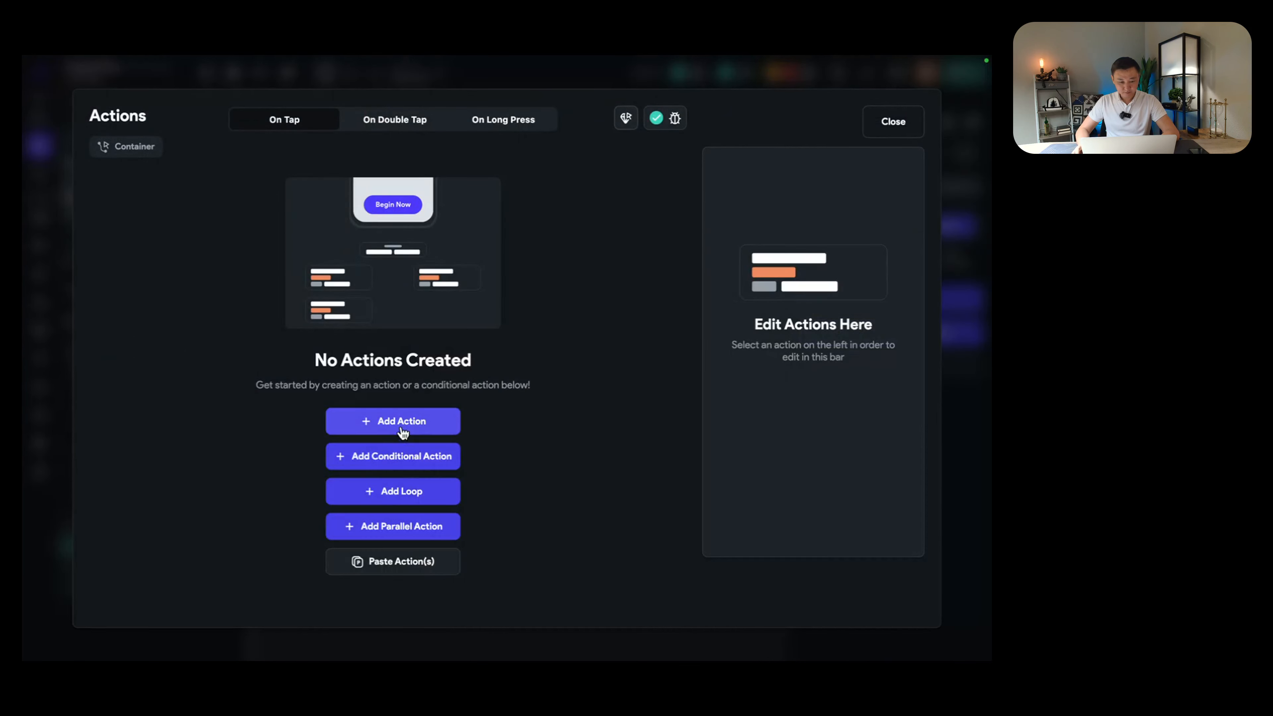
Step: Set Action 1 to Request Permissions with permission type Microphone
click(405, 424)
click(789, 259)
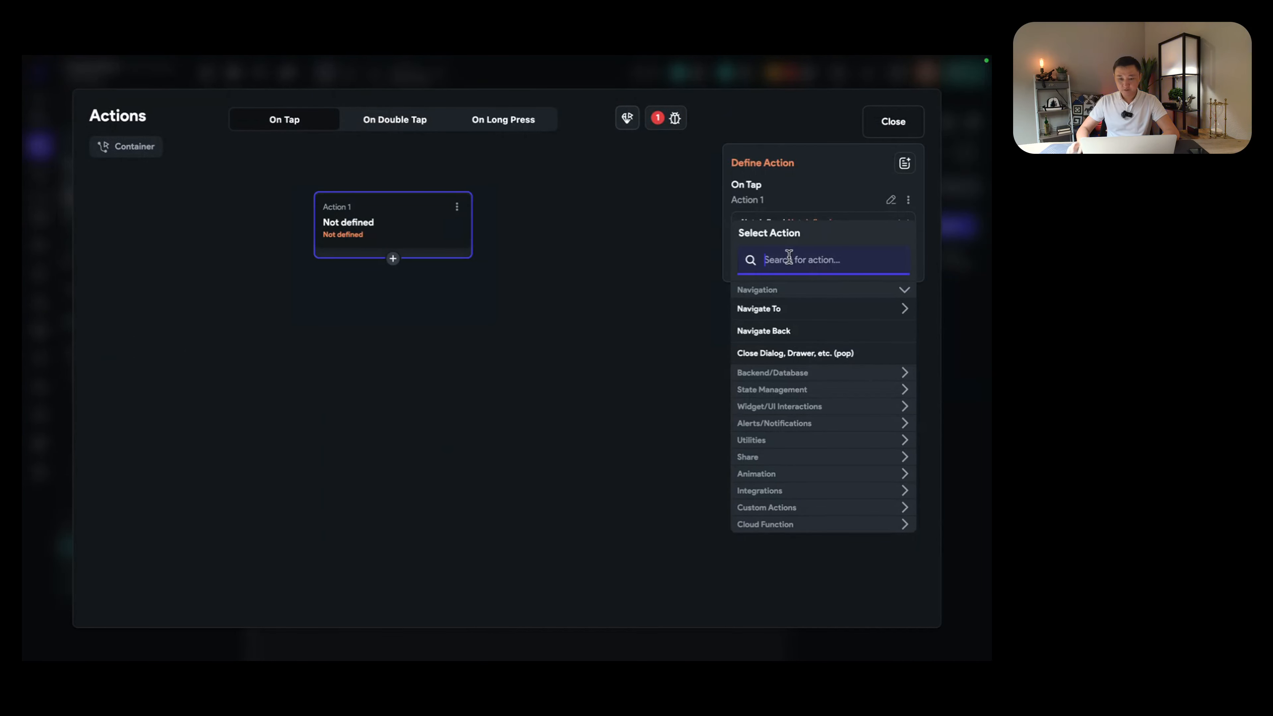
text(requ)
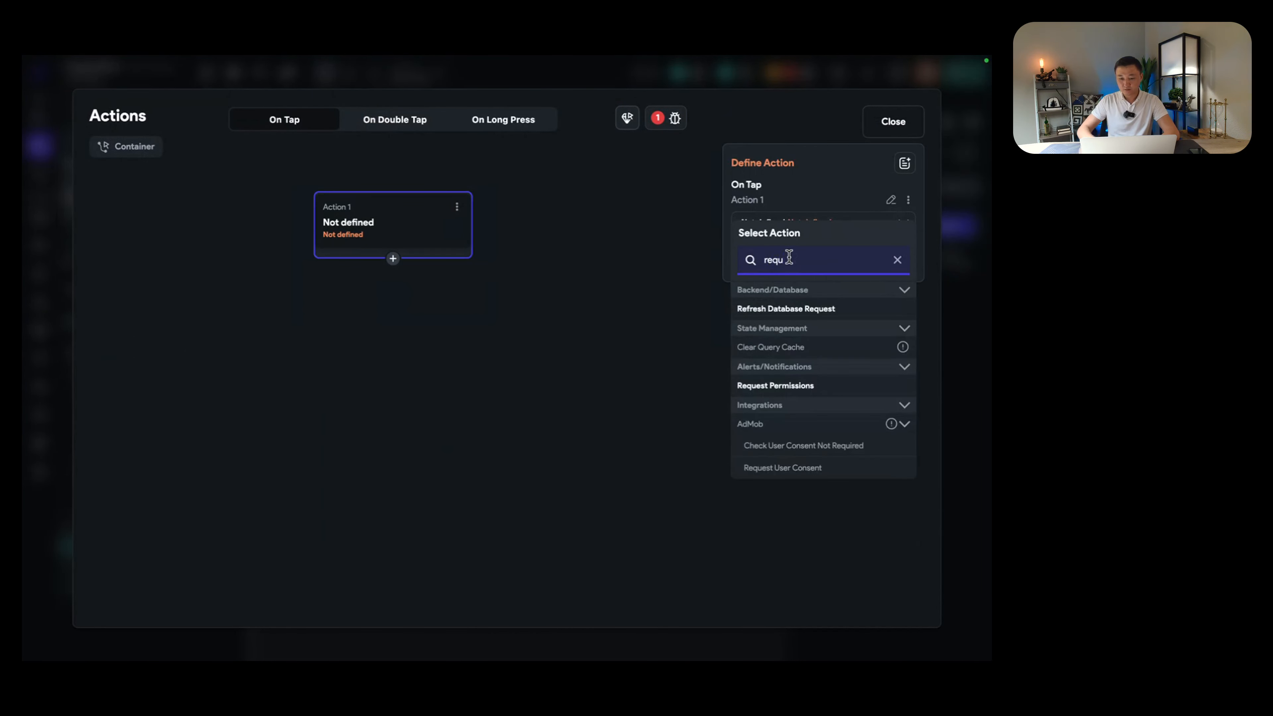
text(es)
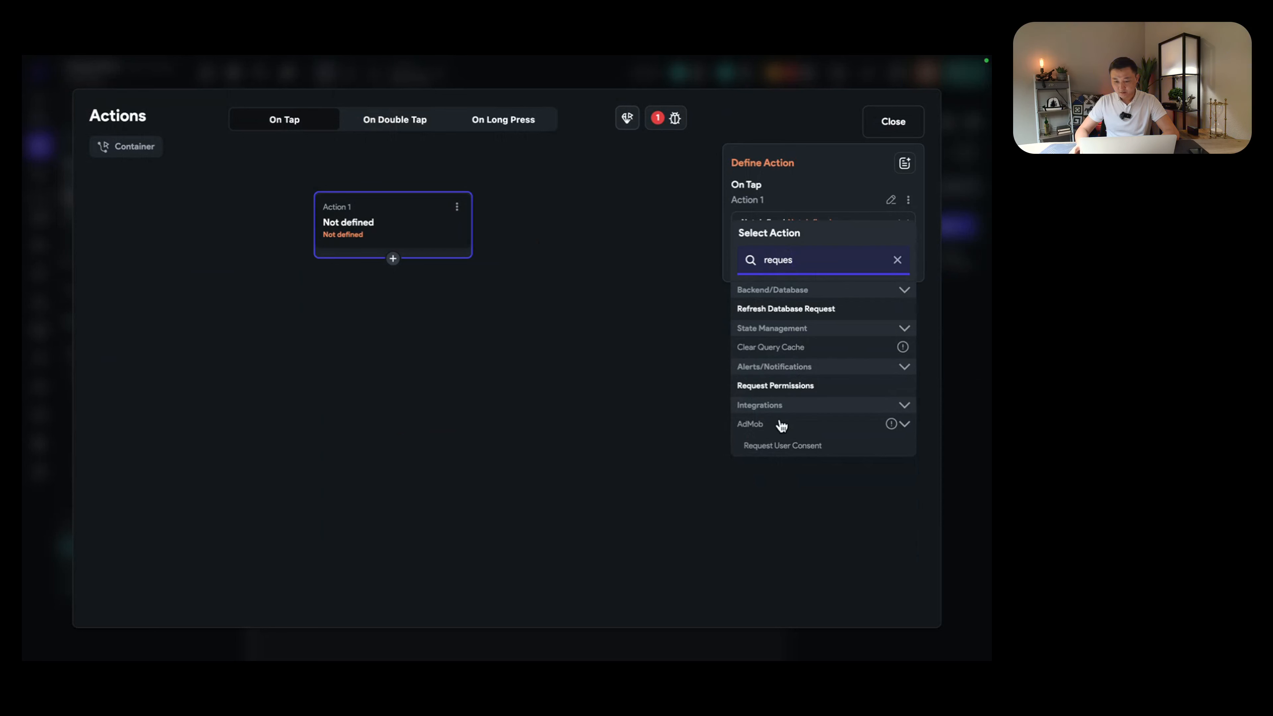
click(780, 391)
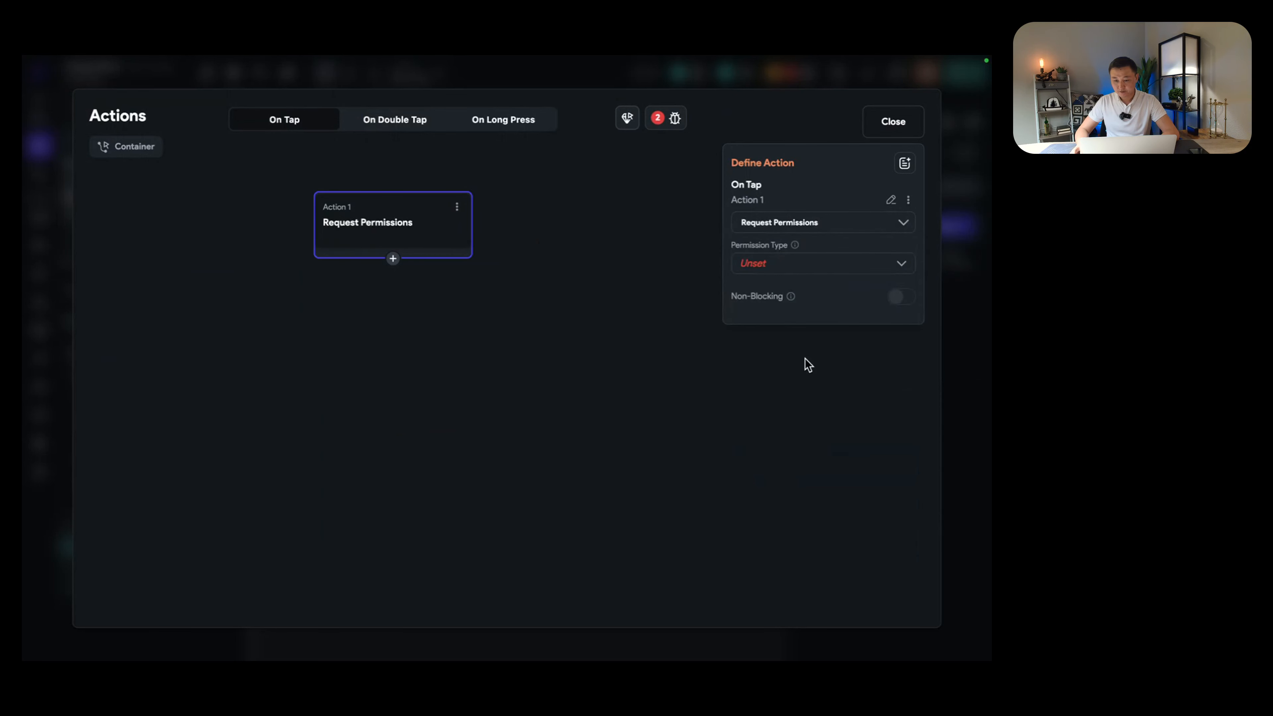
click(821, 268)
click(784, 266)
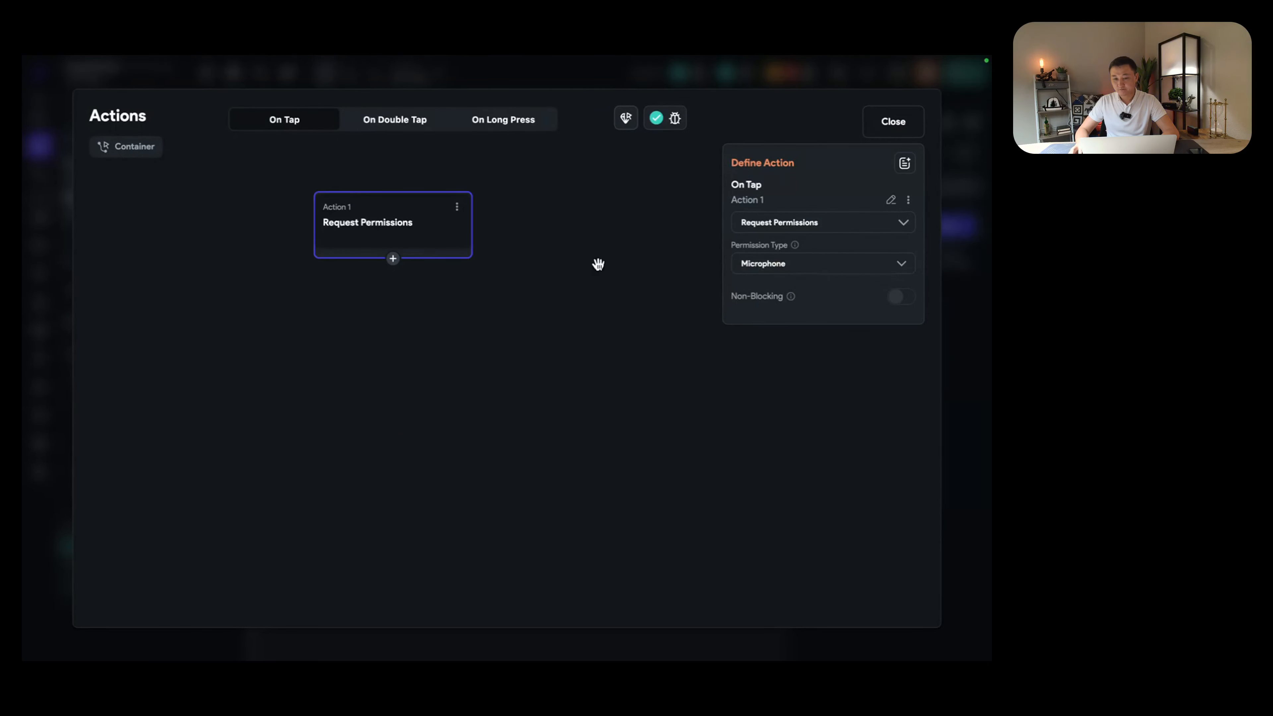
click(393, 260)
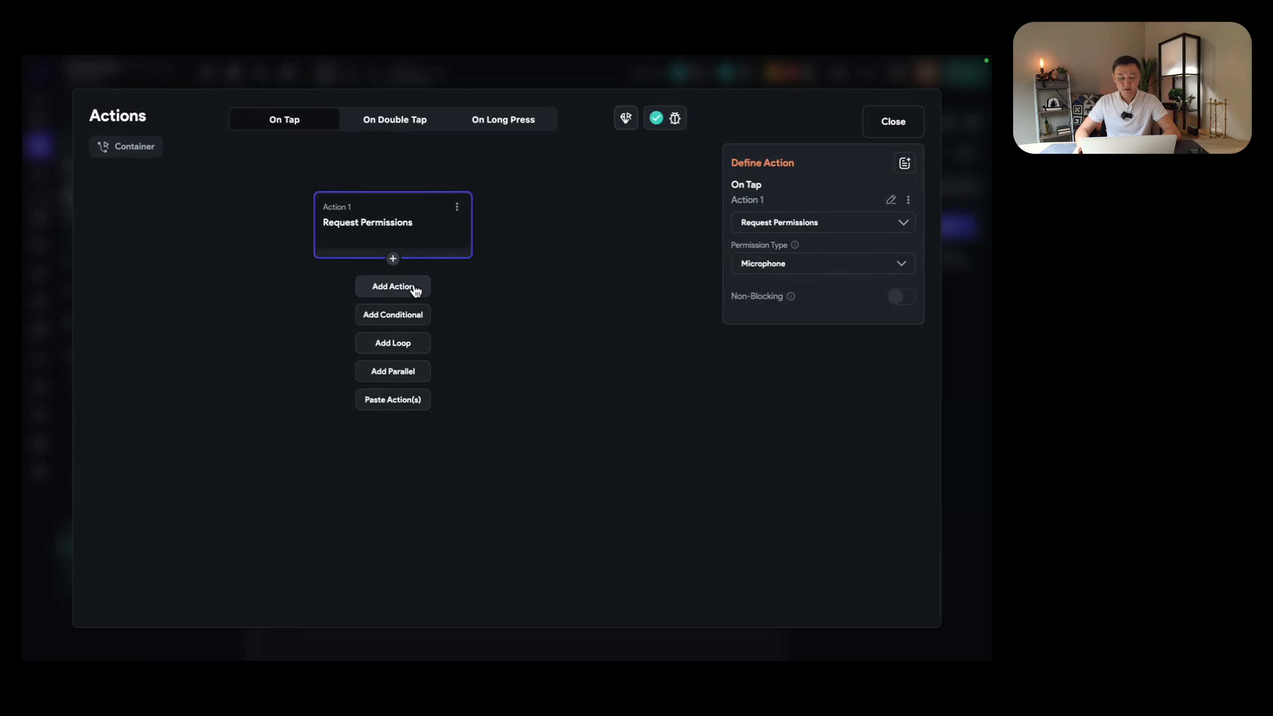
Step: Add Action 2 as Update Page State, setting the recording field to True
click(393, 287)
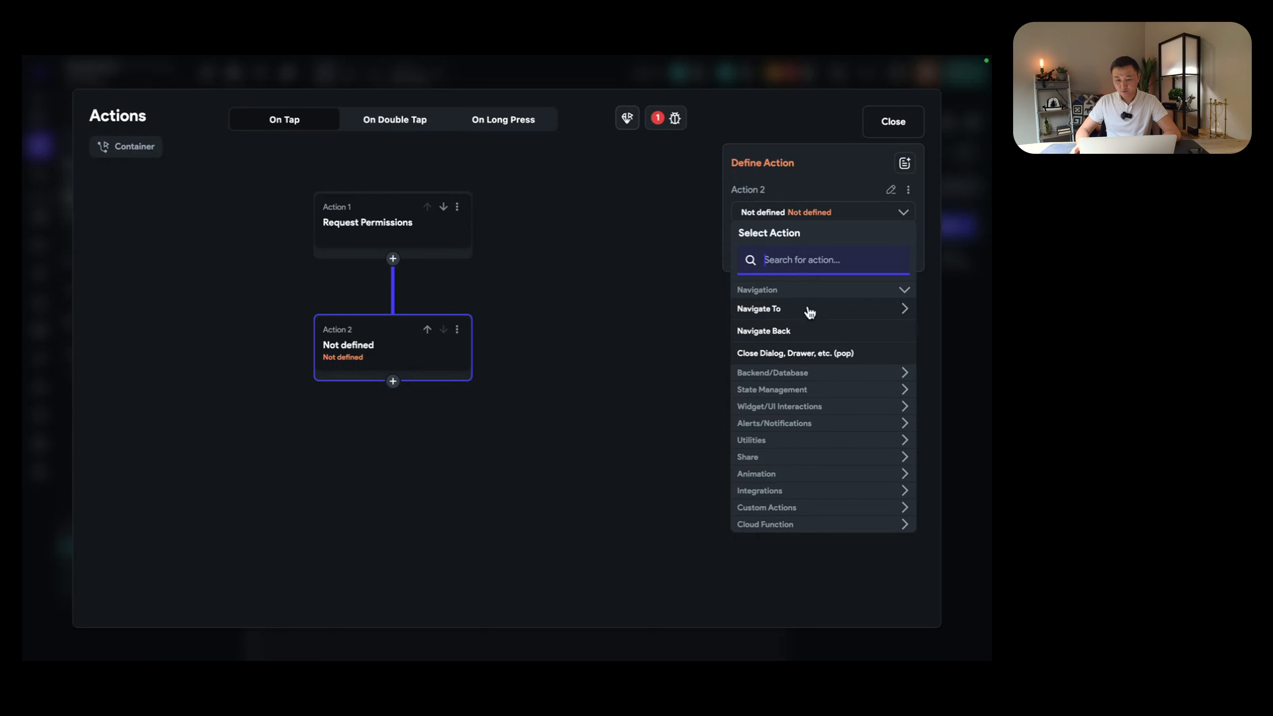
click(782, 392)
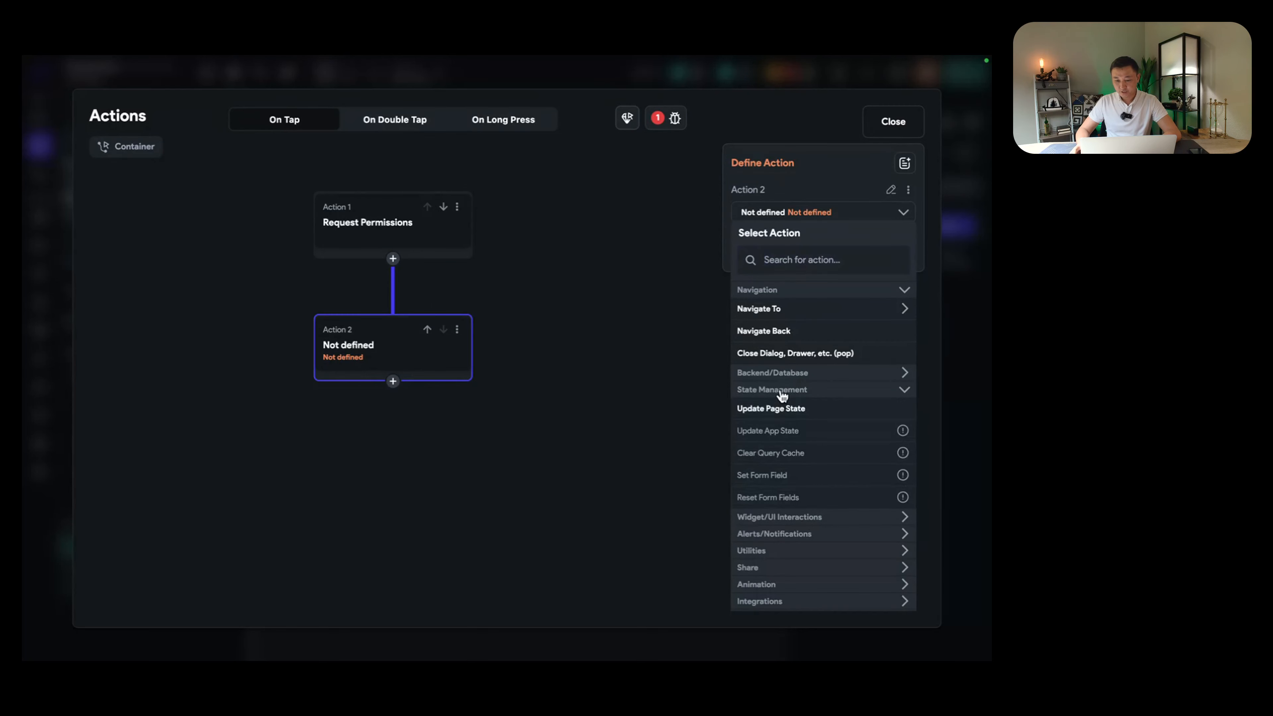
click(780, 414)
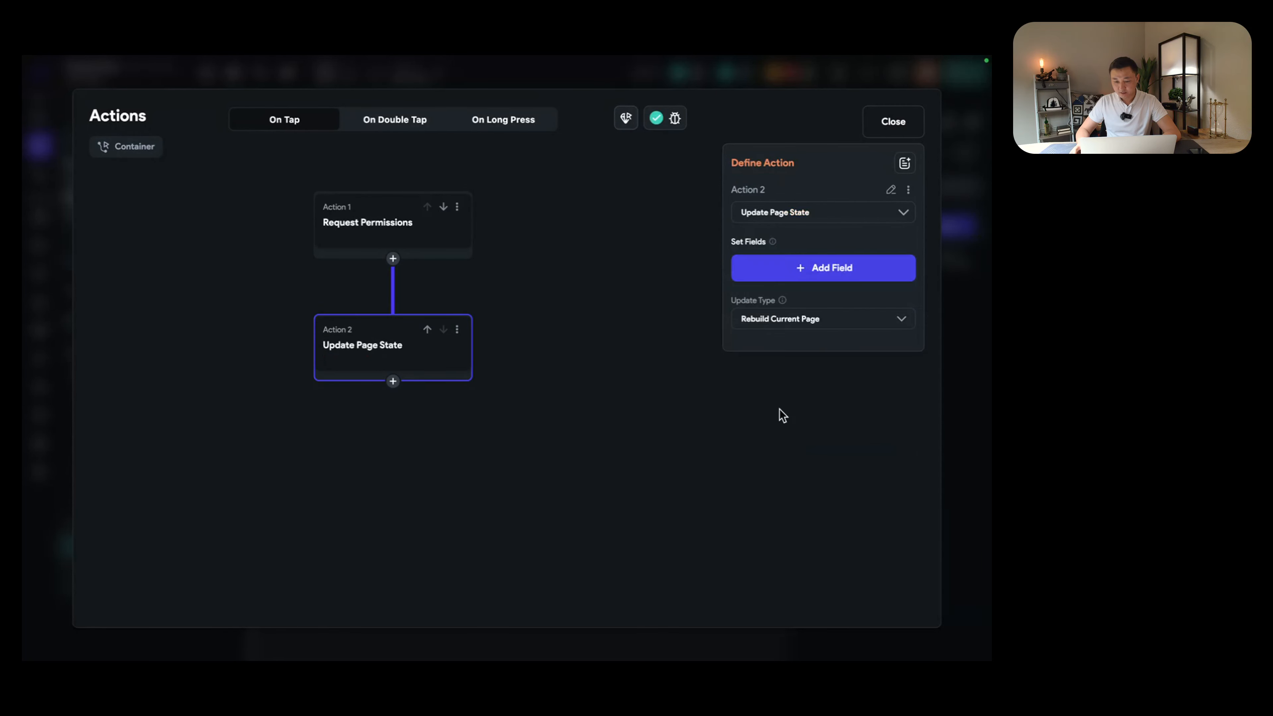
click(789, 268)
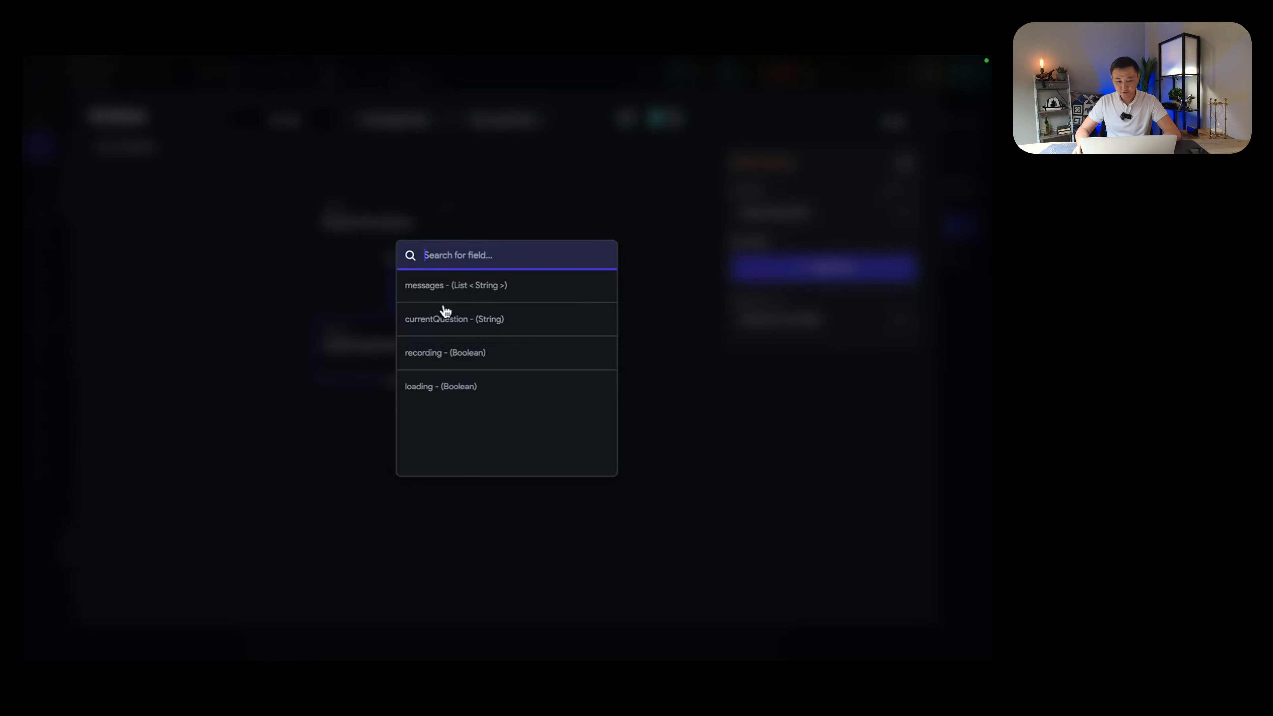
click(441, 353)
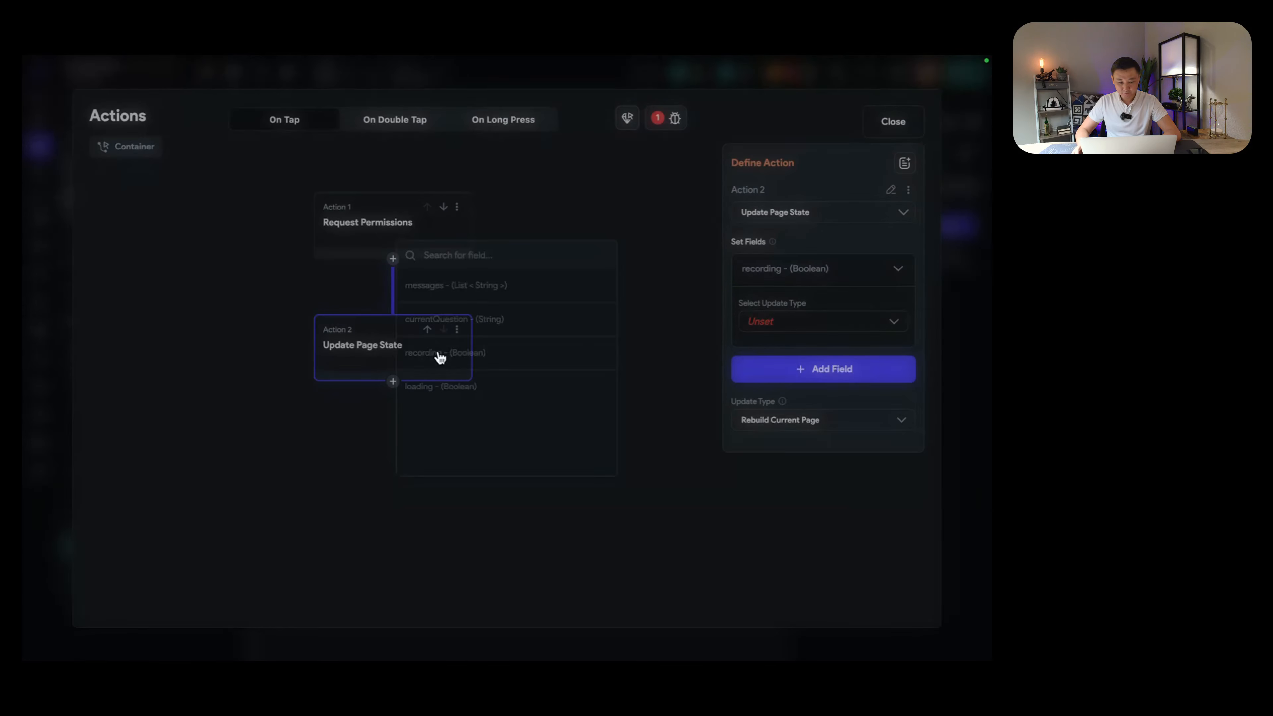
click(860, 331)
click(777, 330)
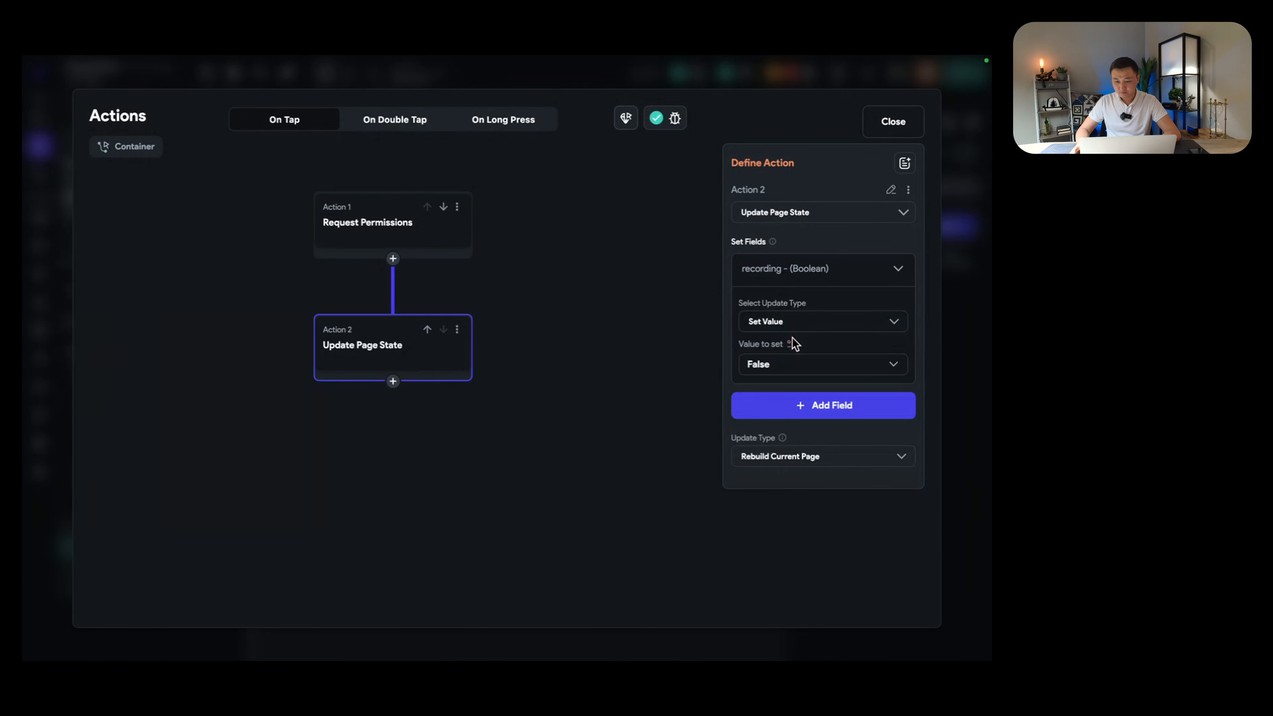
click(796, 368)
click(763, 335)
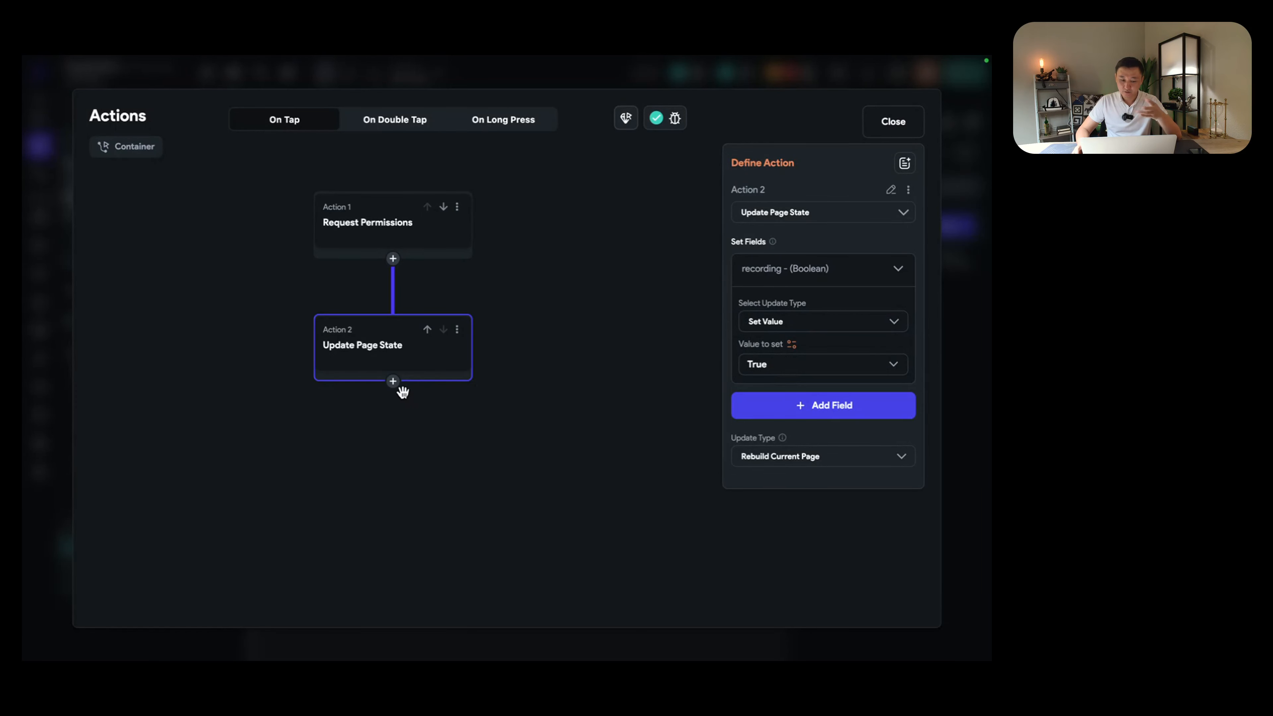
click(394, 383)
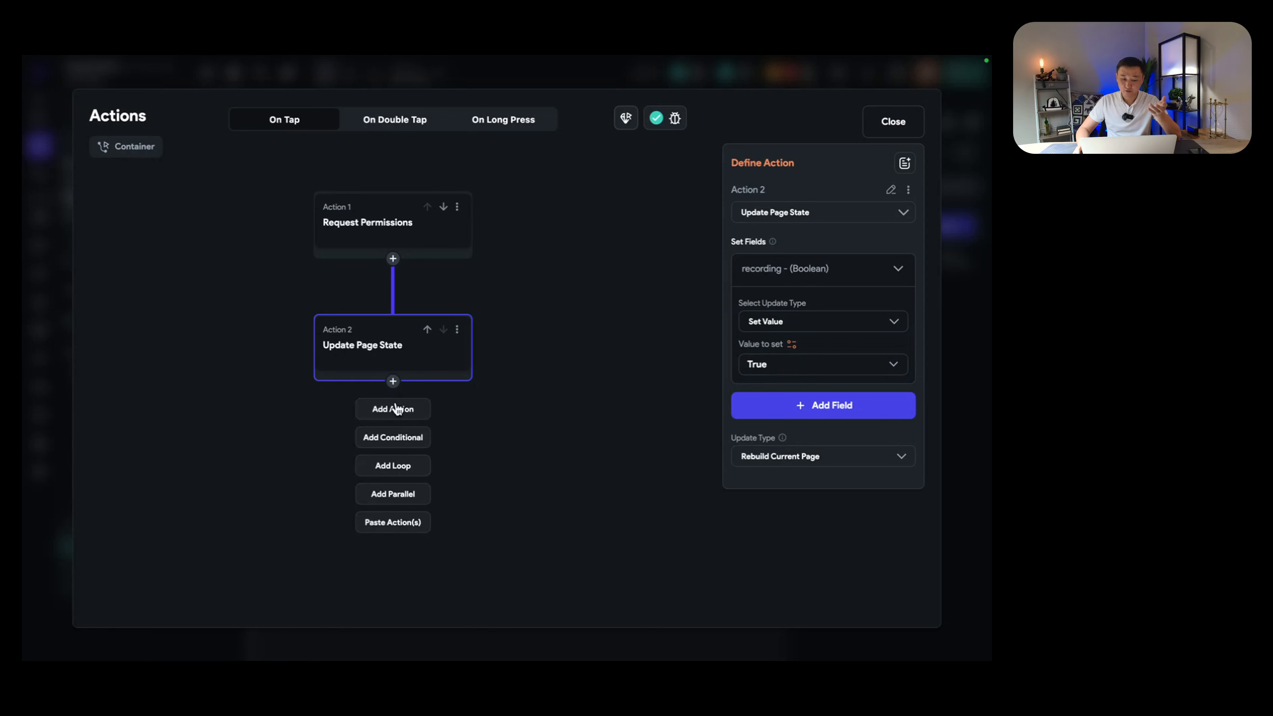
Step: Add Action 3 as Start Audio Recording in the record container's tap flow
click(396, 410)
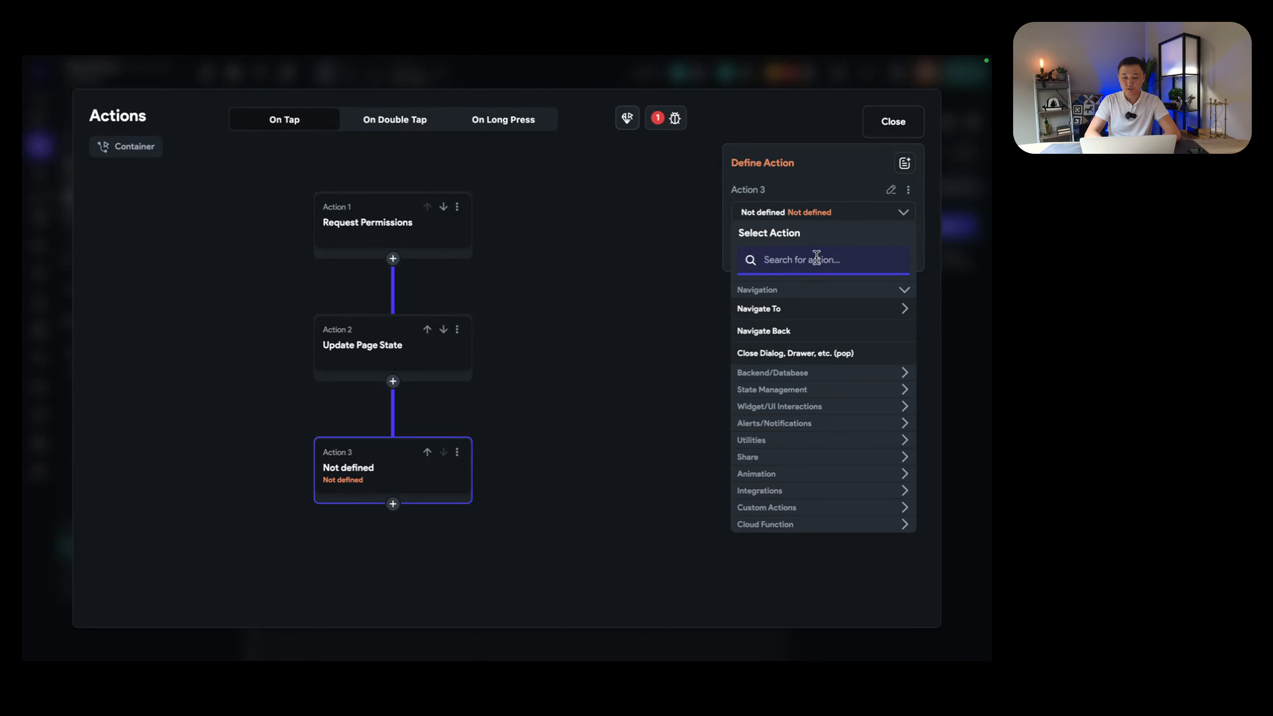
text(recor)
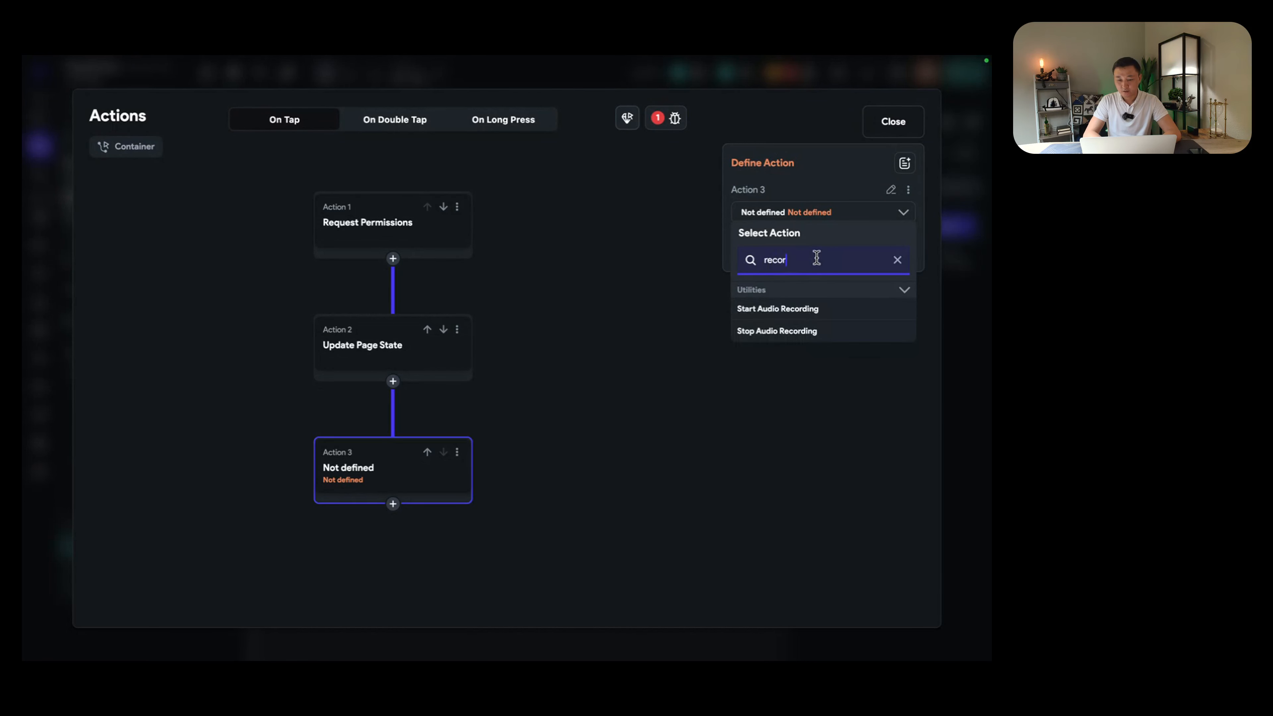
click(767, 311)
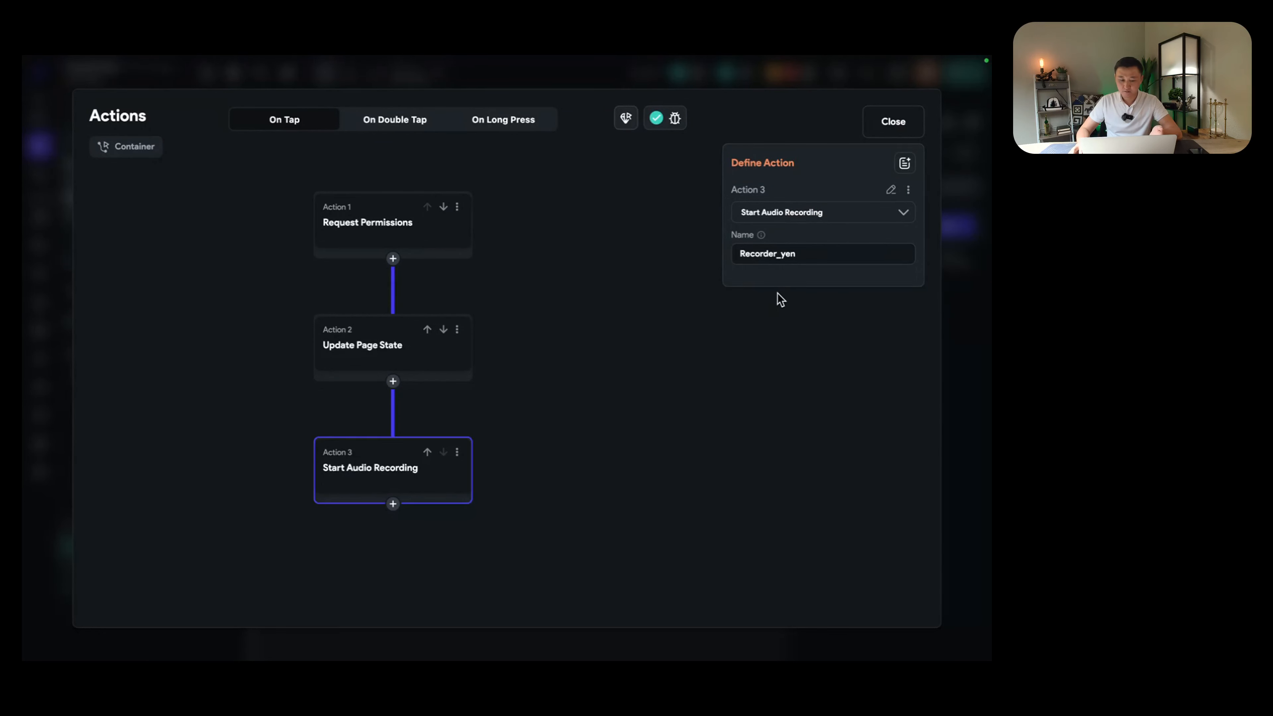
scroll(639, 318, down, 3)
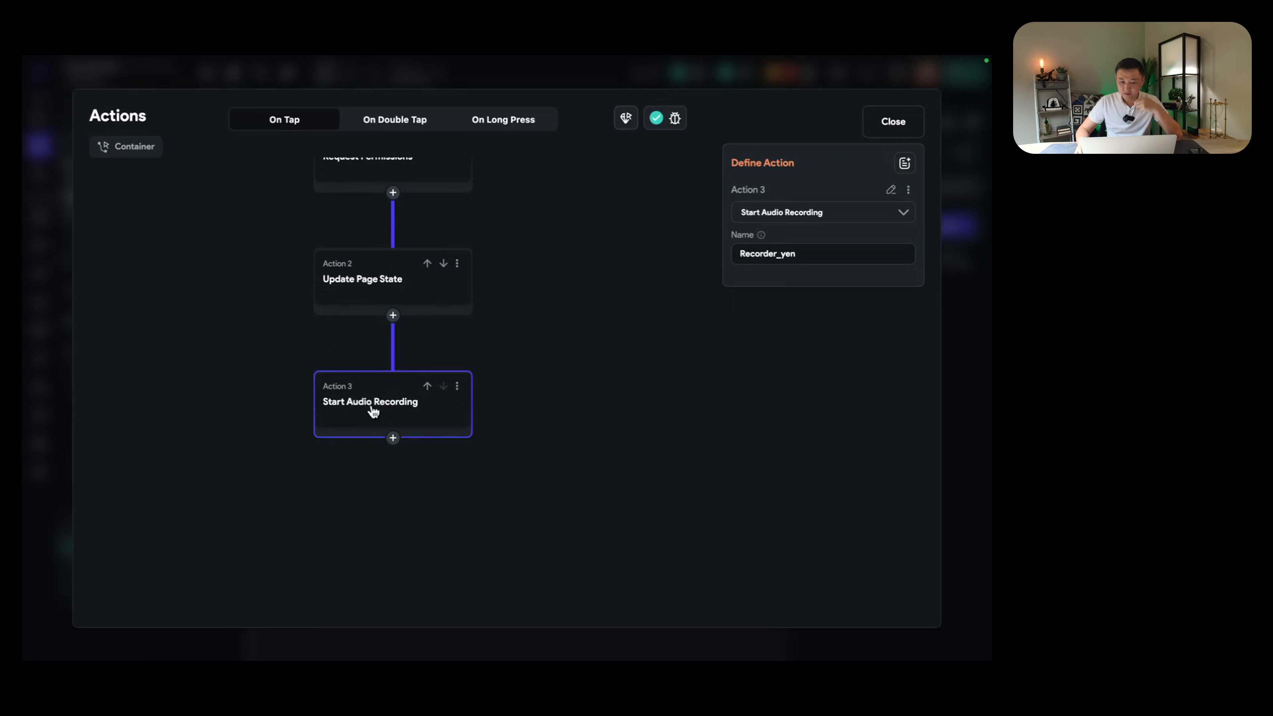
Step: Name the recording output answerRecording, recheck Action 3, and close the action flow editor
double_click(816, 256)
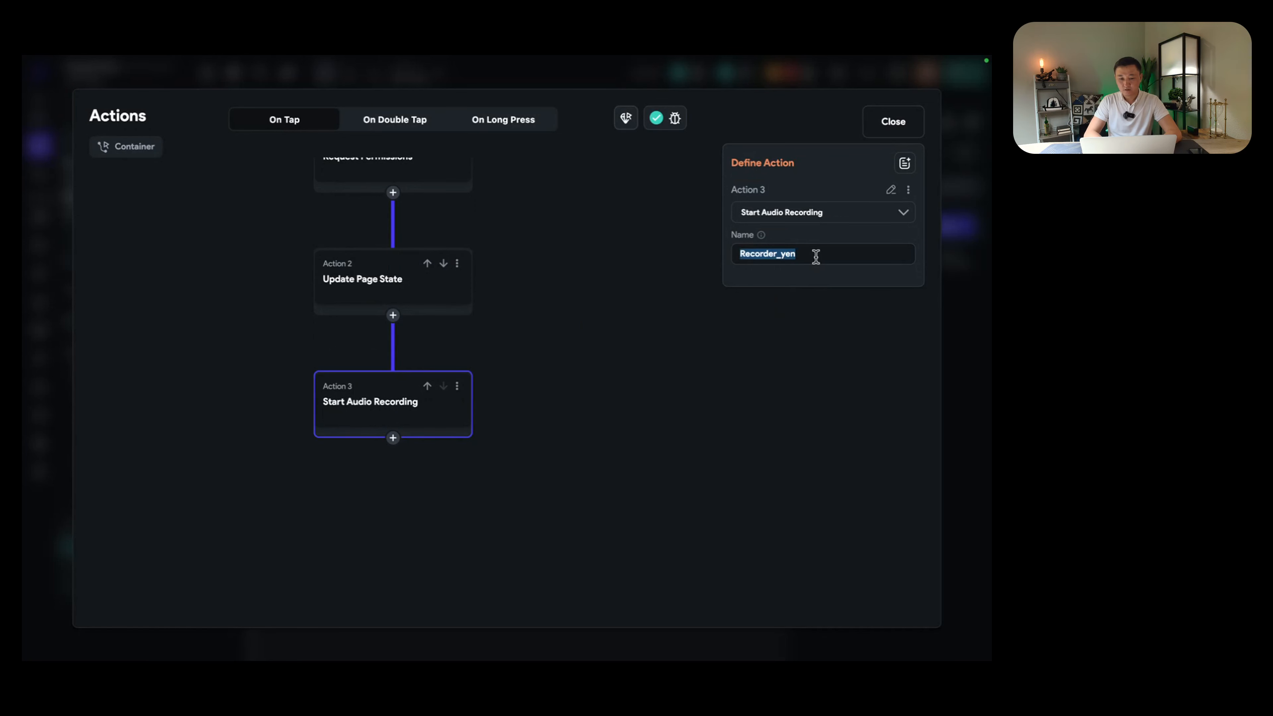
text(answerRe)
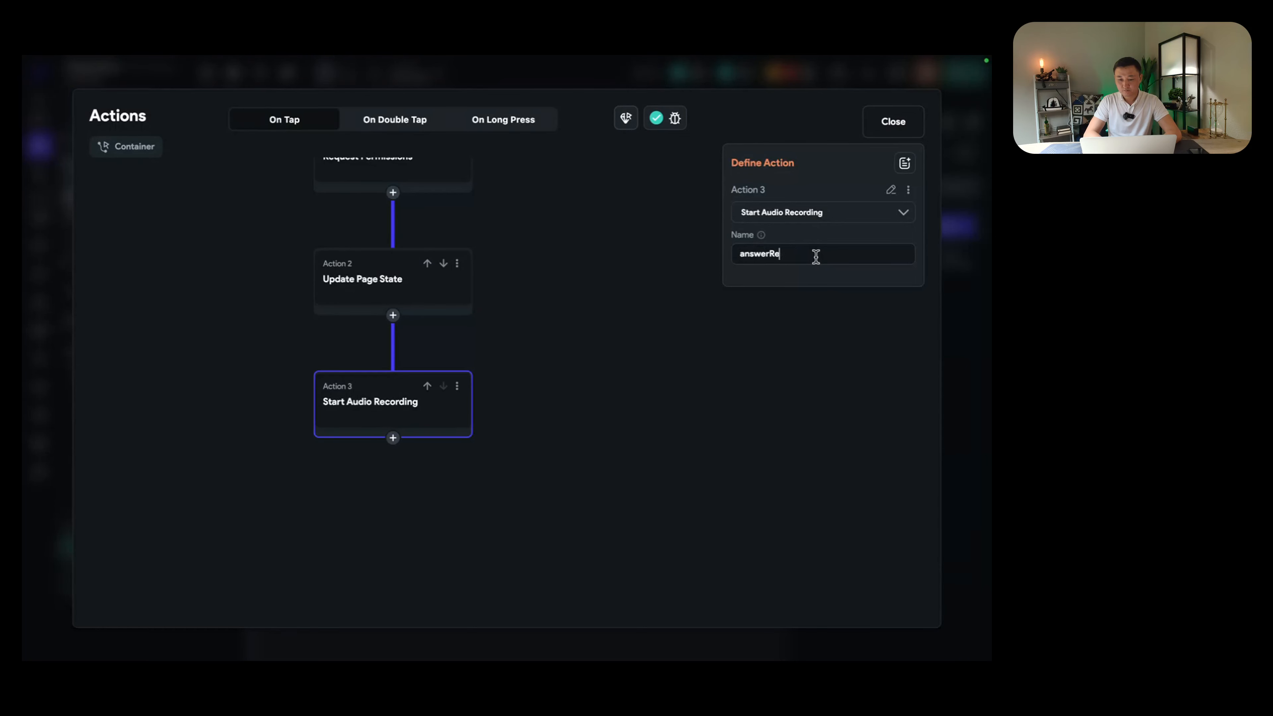
text(cording)
double_click(816, 256)
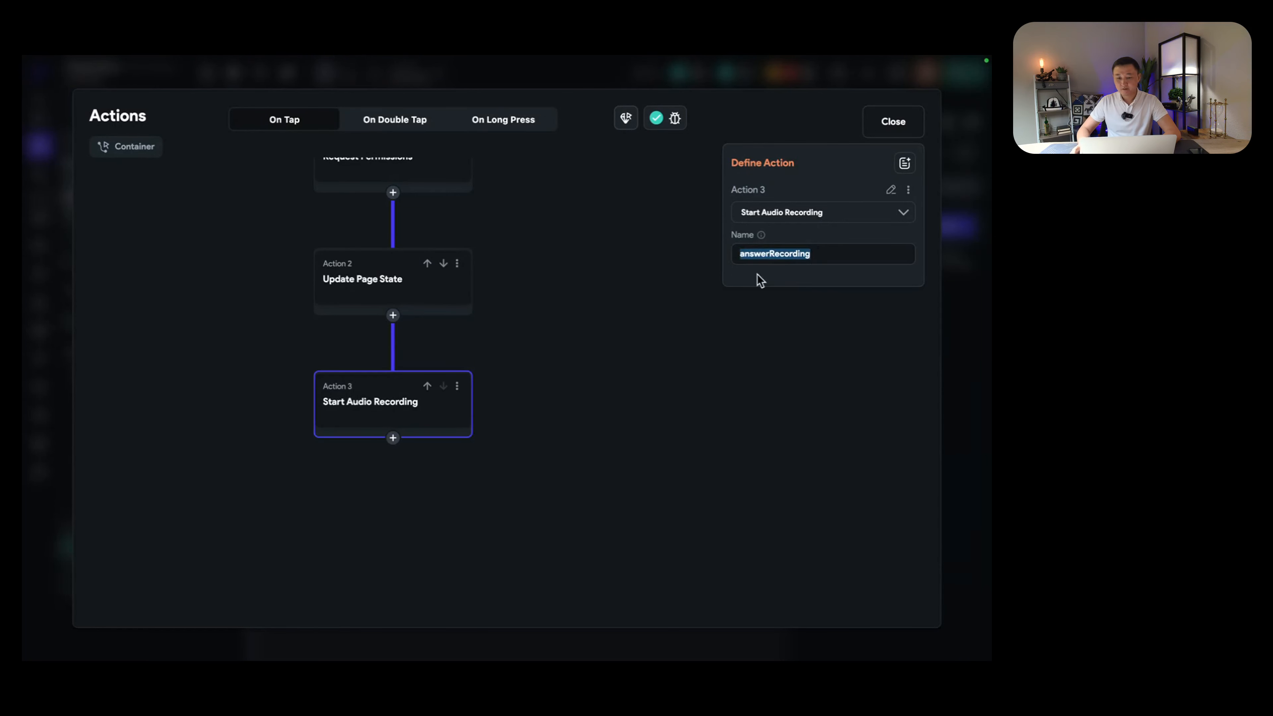
click(654, 357)
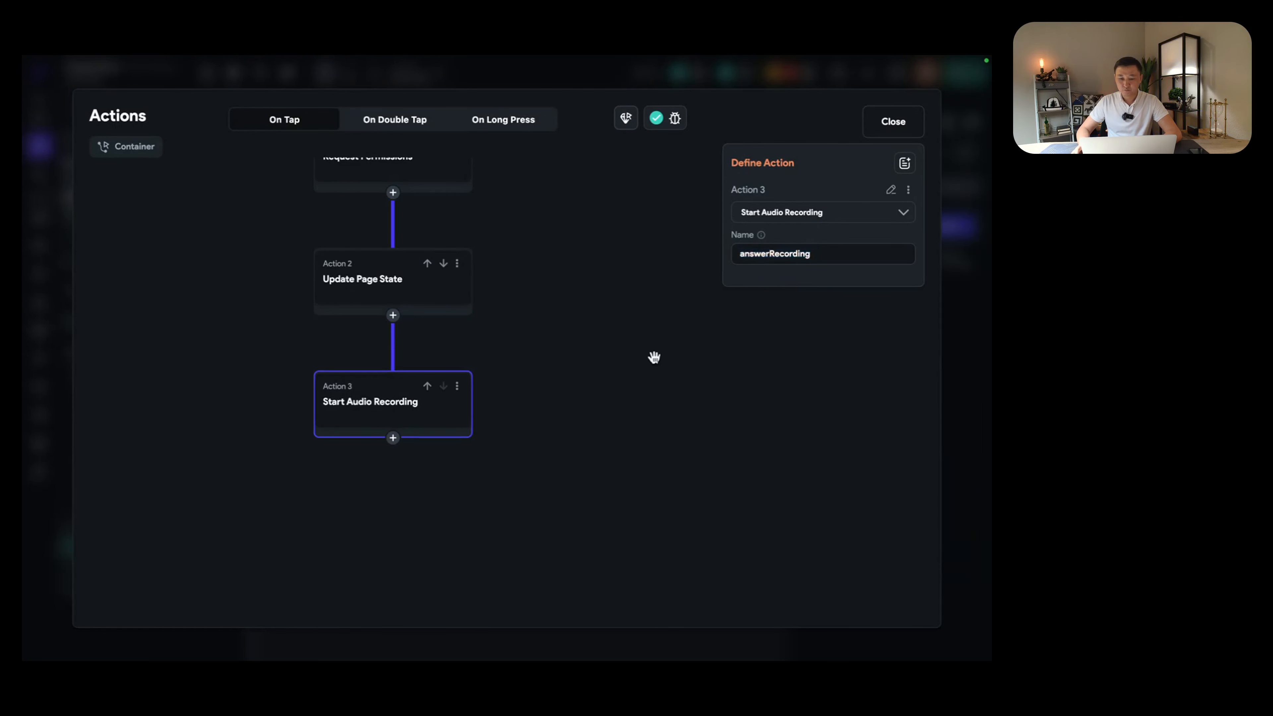
click(369, 400)
scroll(574, 253, up, 2)
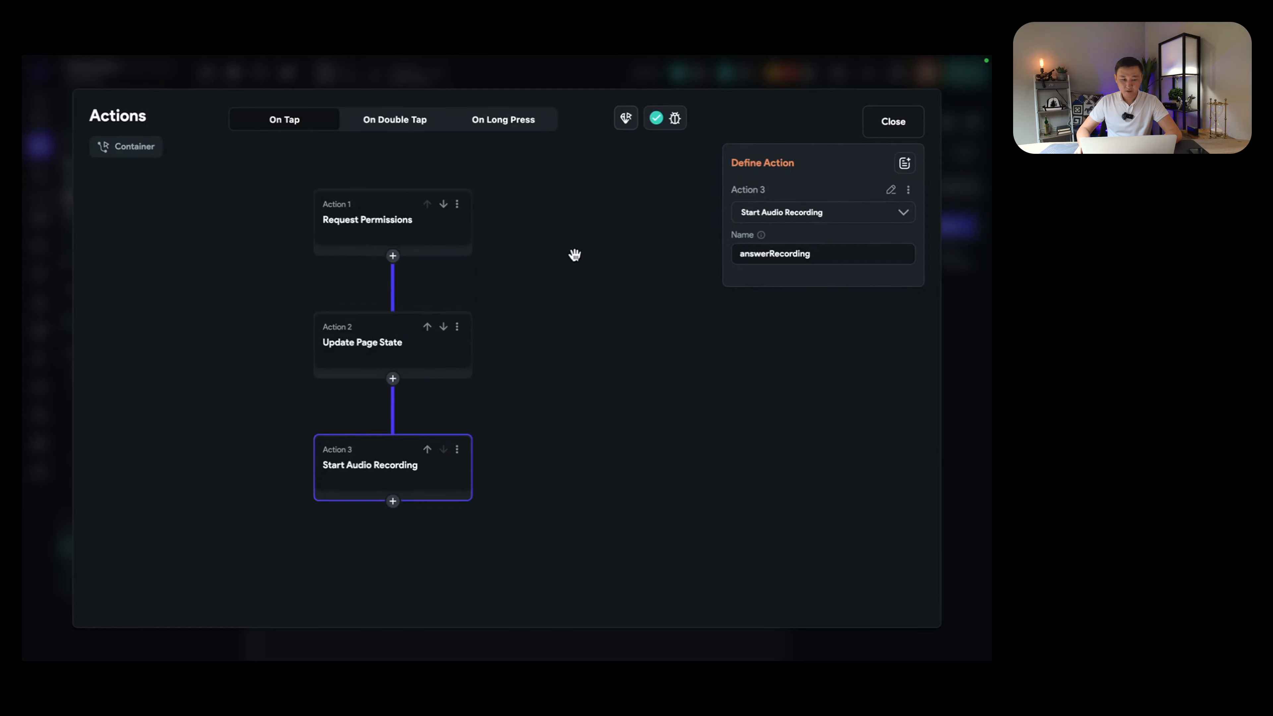
click(893, 121)
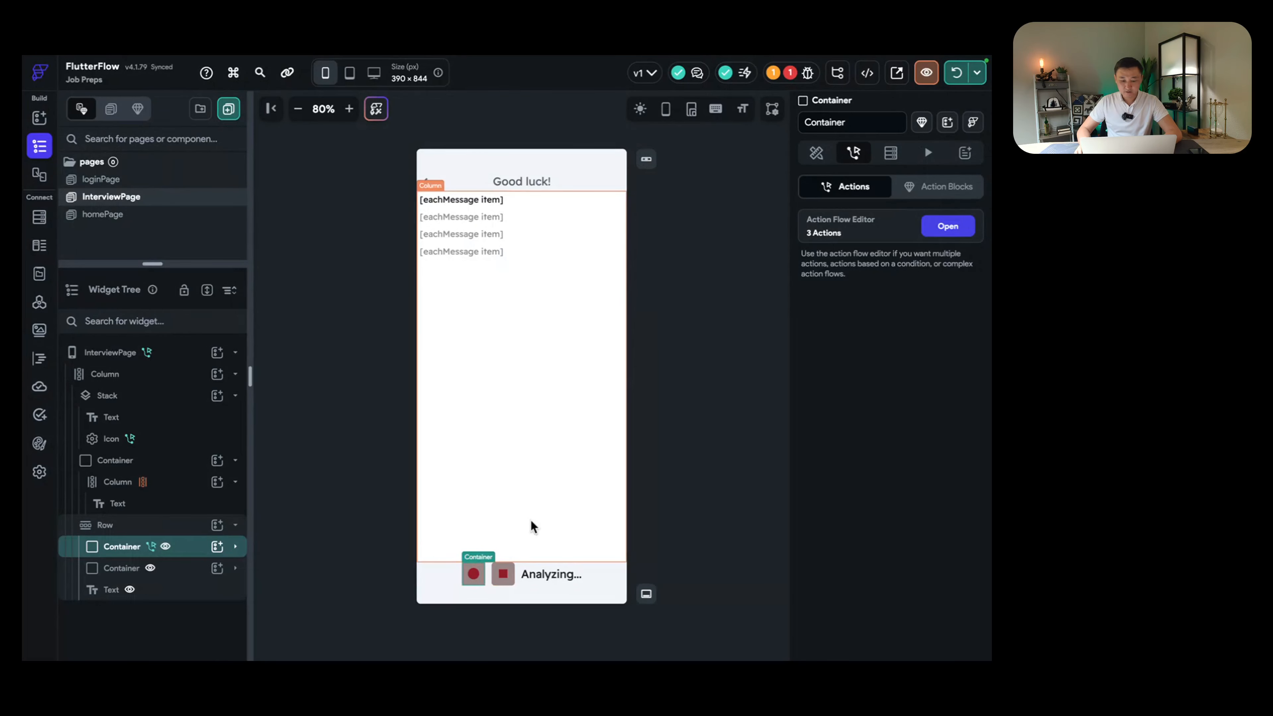
Step: Select the second Container under the Row to show the stop-button container's properties
click(515, 565)
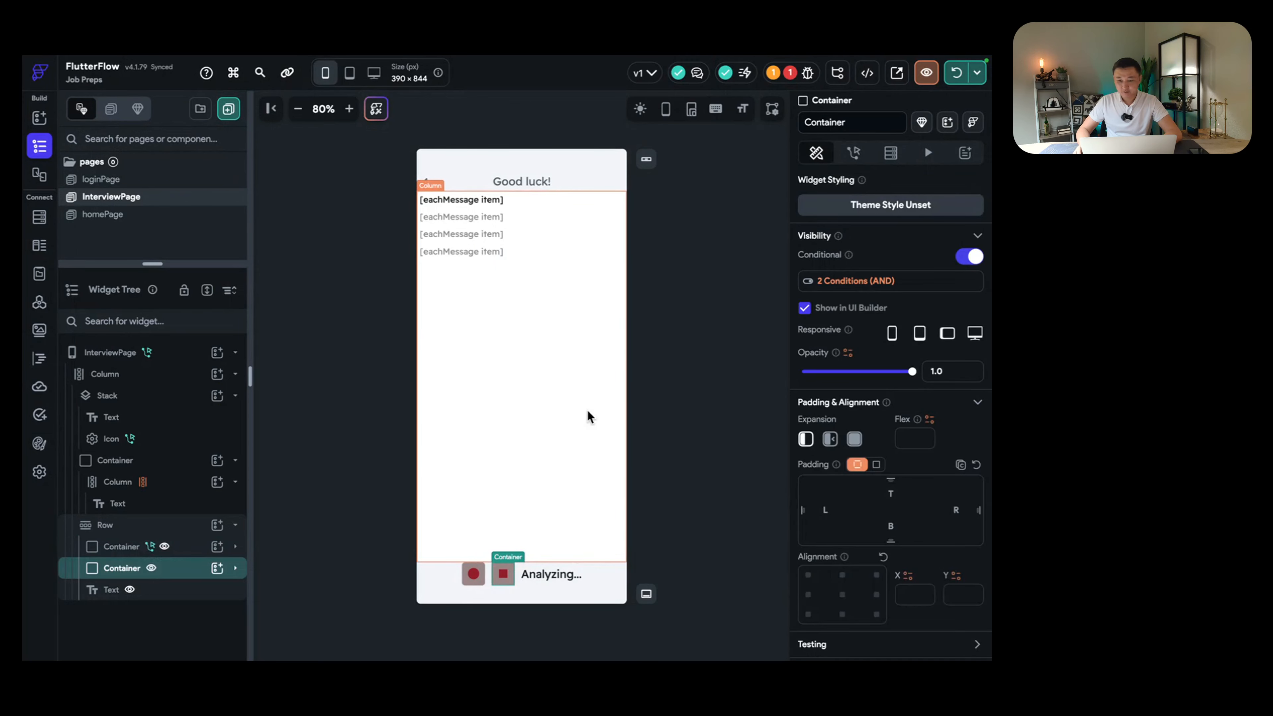
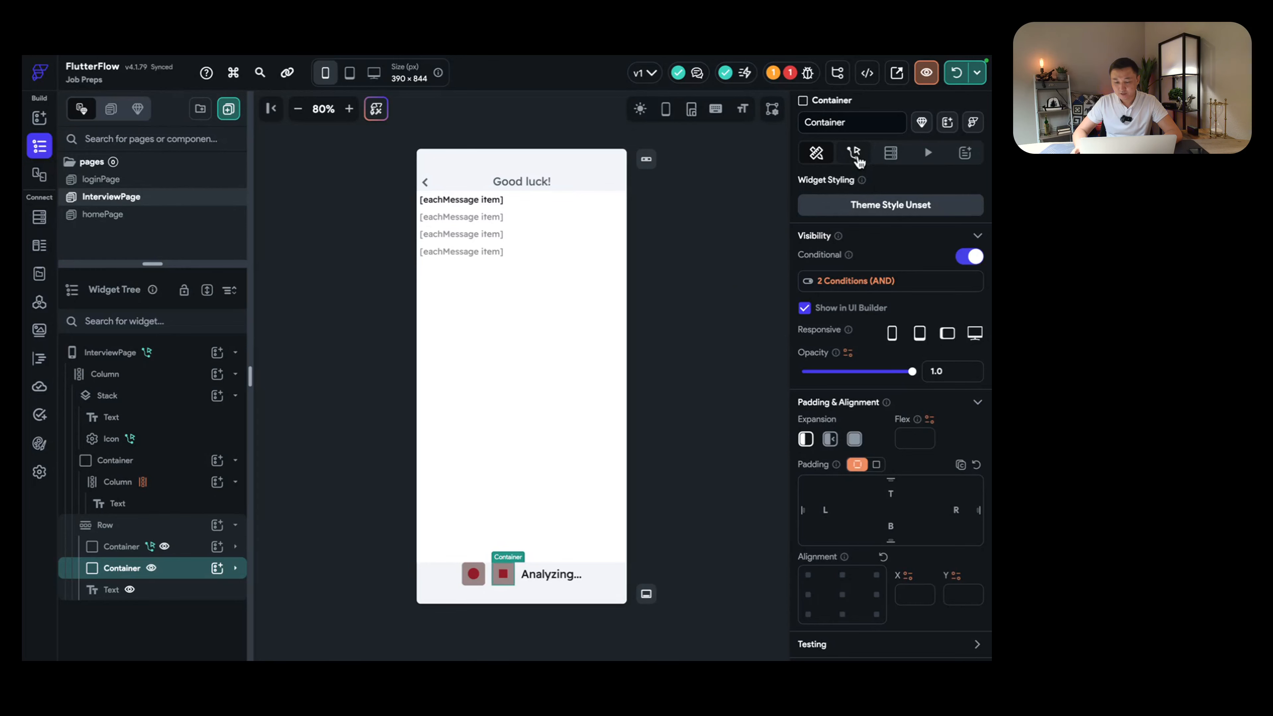
Step: Show the Animations settings for the stop-button container, which has none yet
click(856, 156)
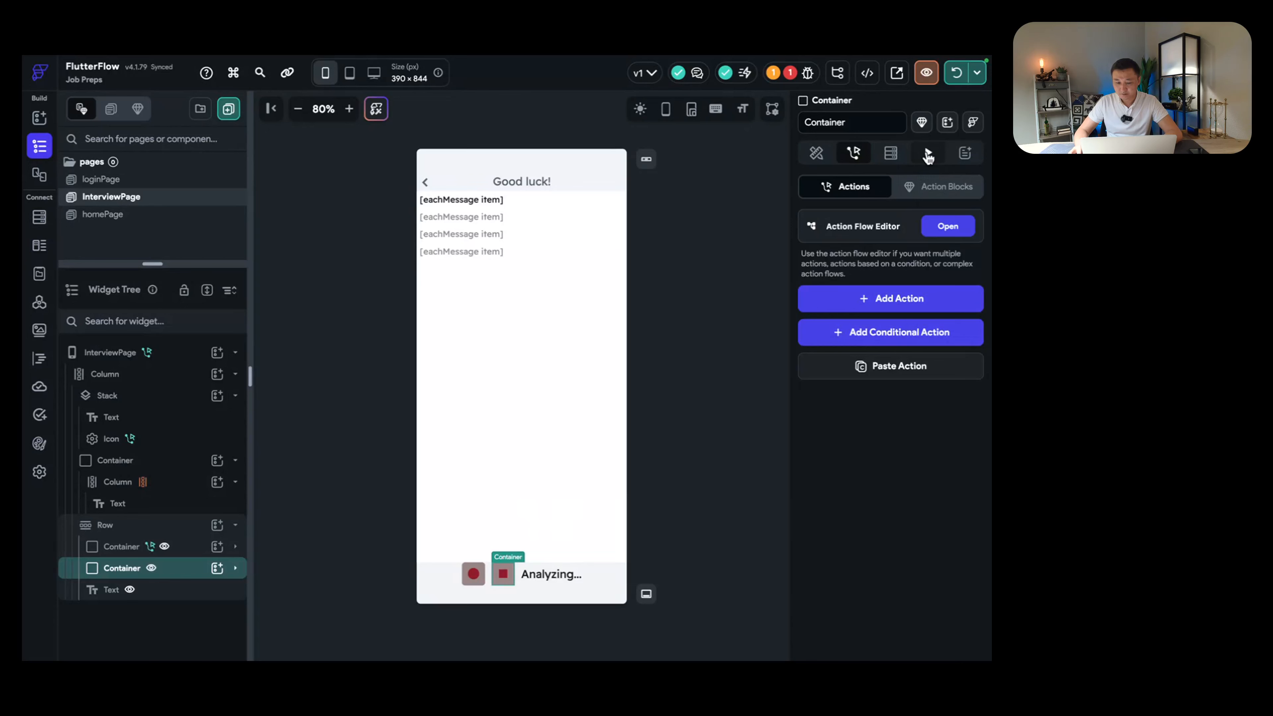
click(927, 156)
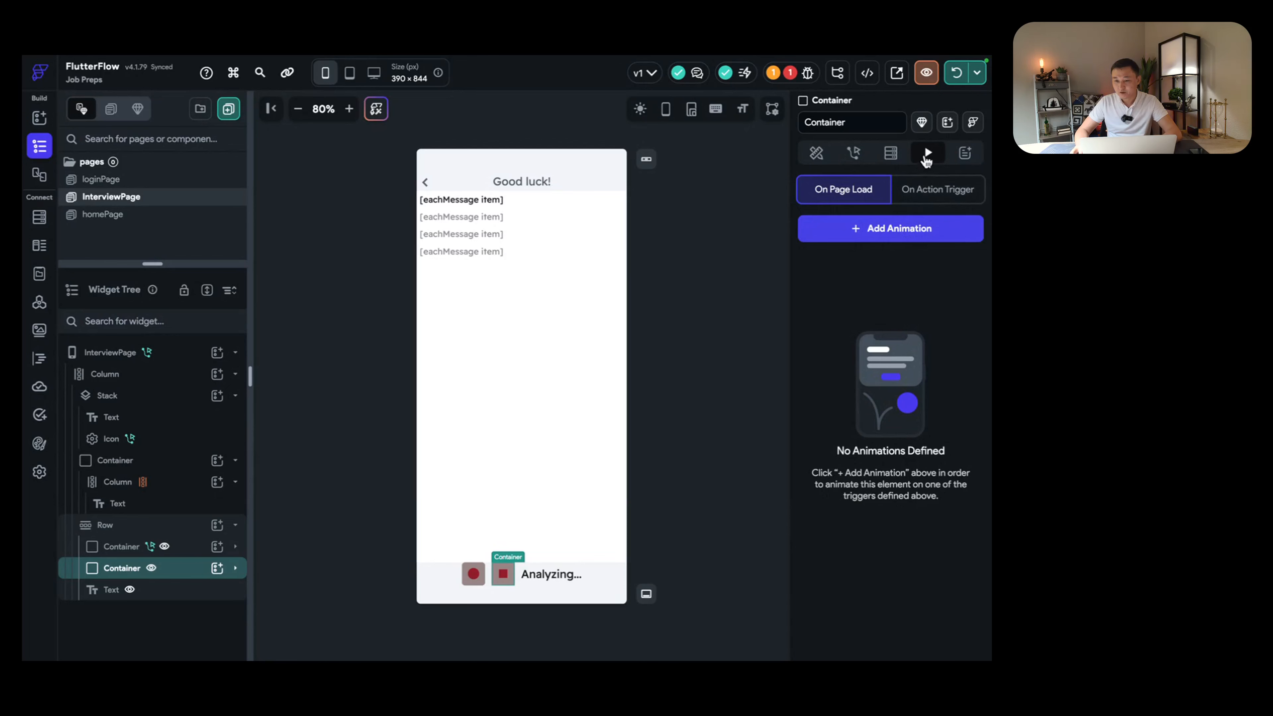
Step: Add a Scale animation with final scale 1.3 by 1 and initial horizontal scale 1.3
click(880, 236)
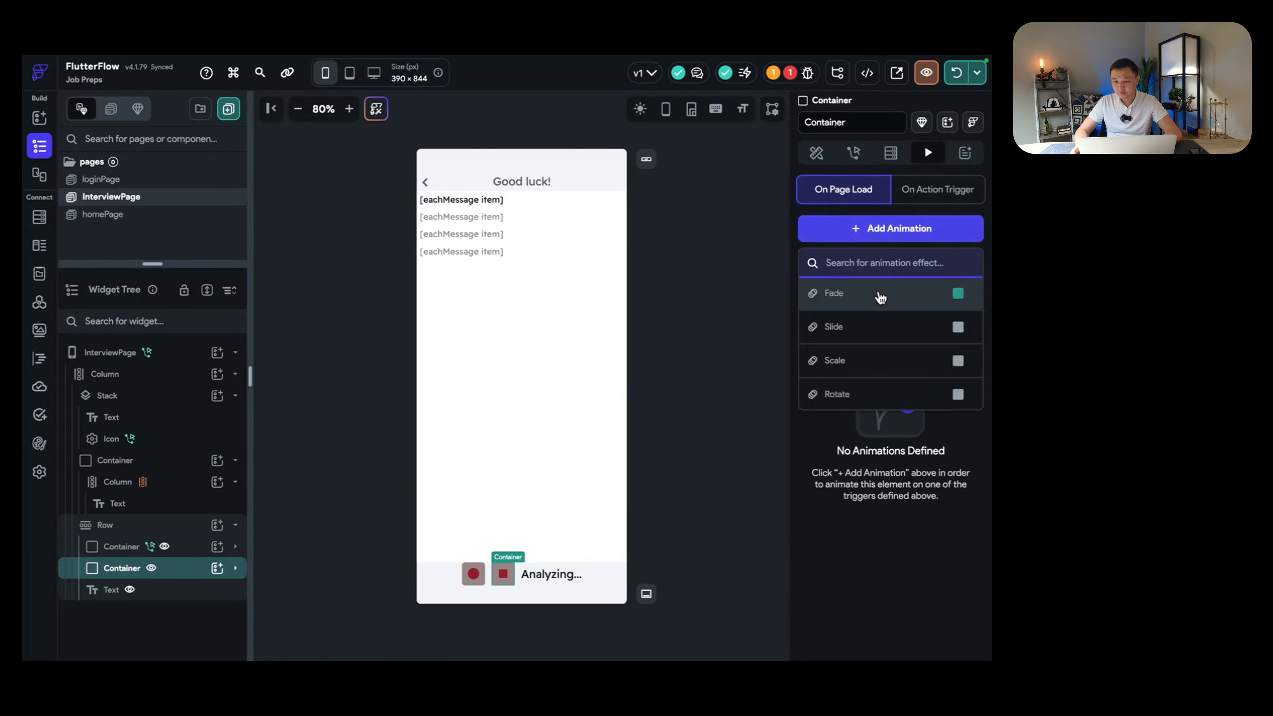
click(906, 361)
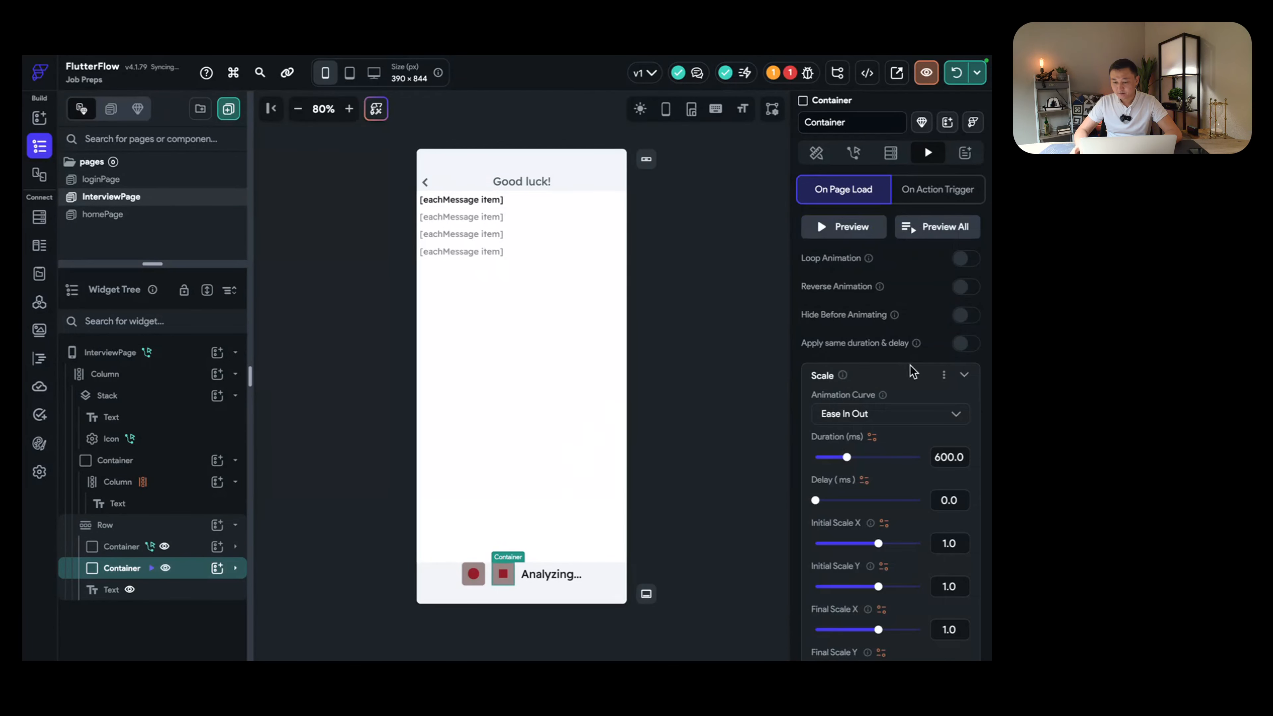
scroll(913, 371, down, 5)
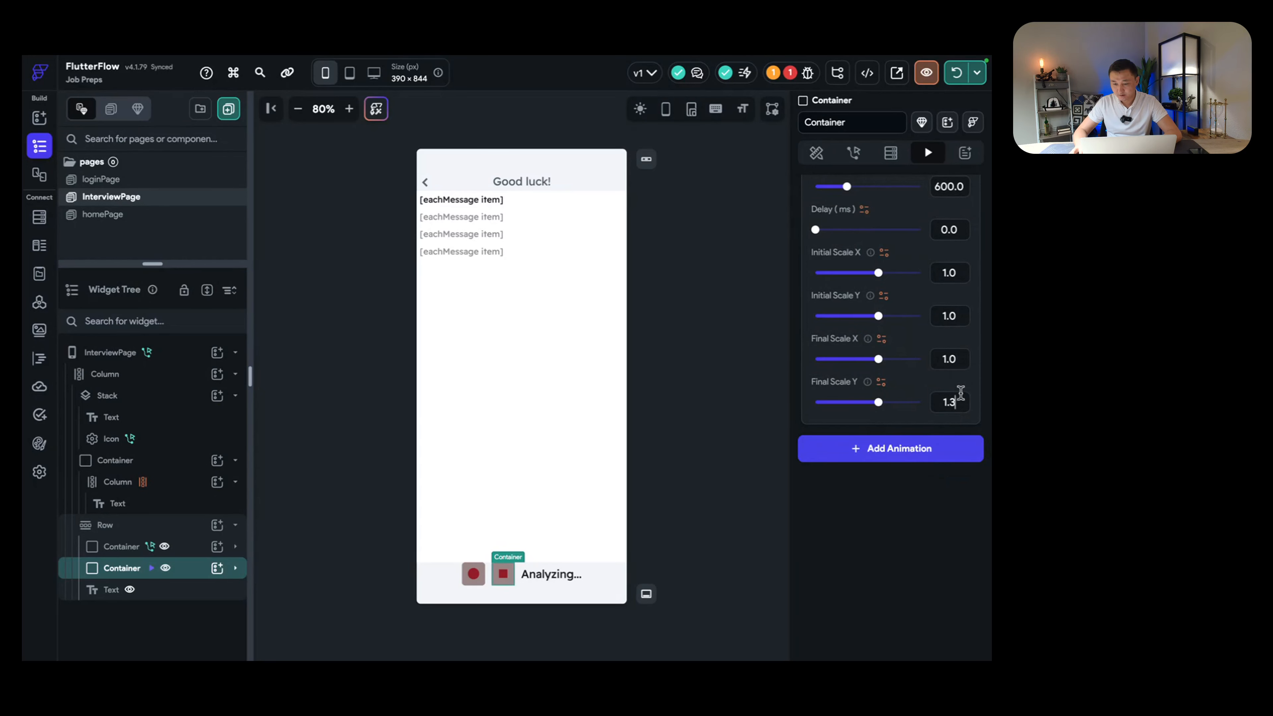
key(BackSpace)
key(BackSpace)
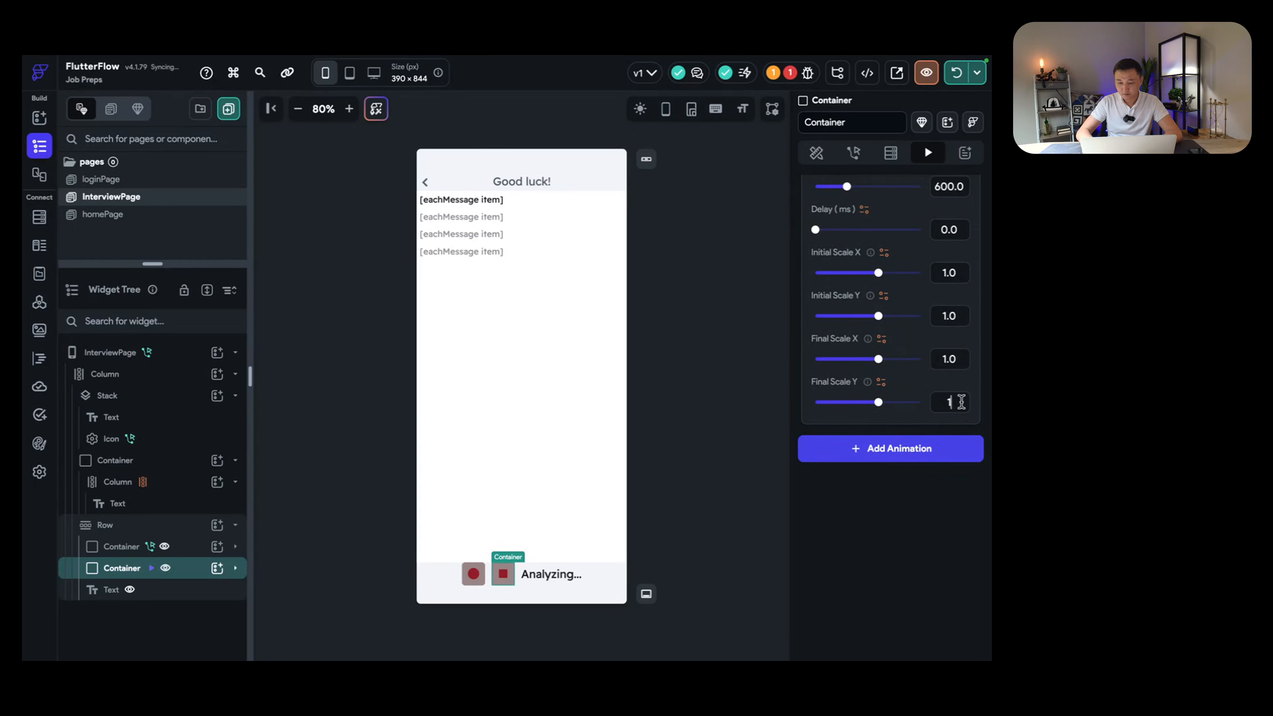
click(966, 360)
key(BackSpace)
text(3)
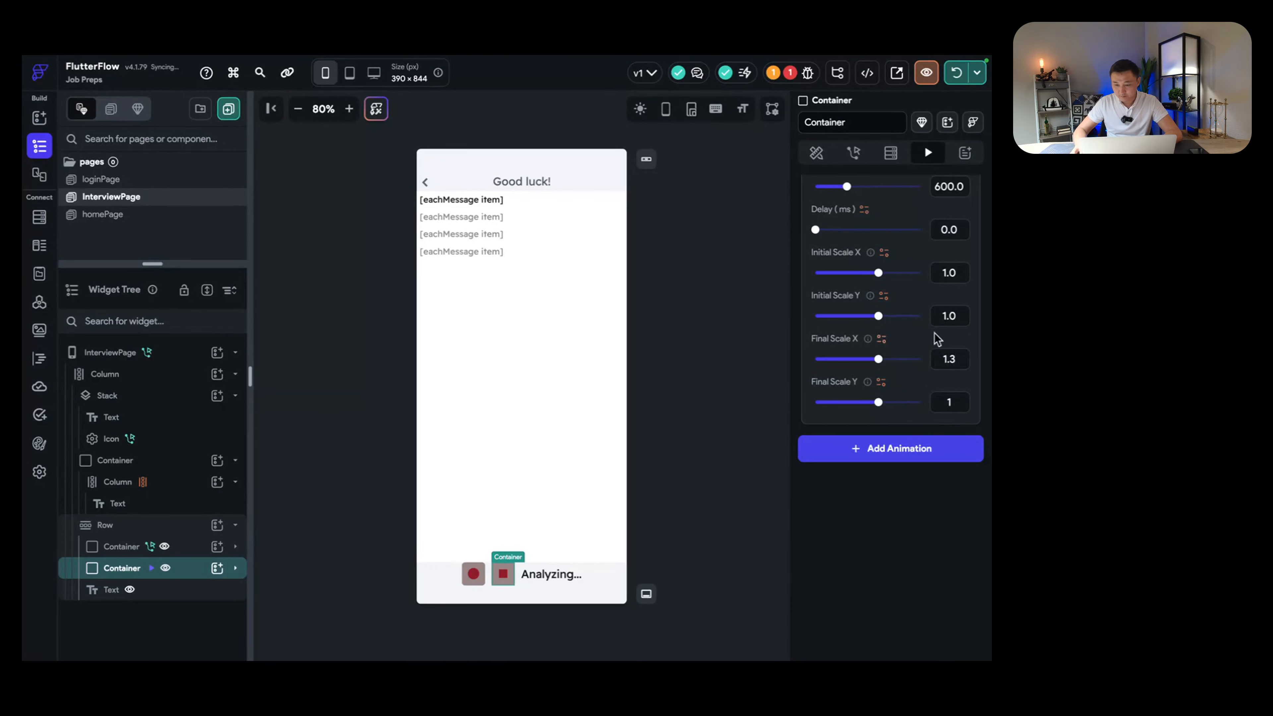
click(963, 273)
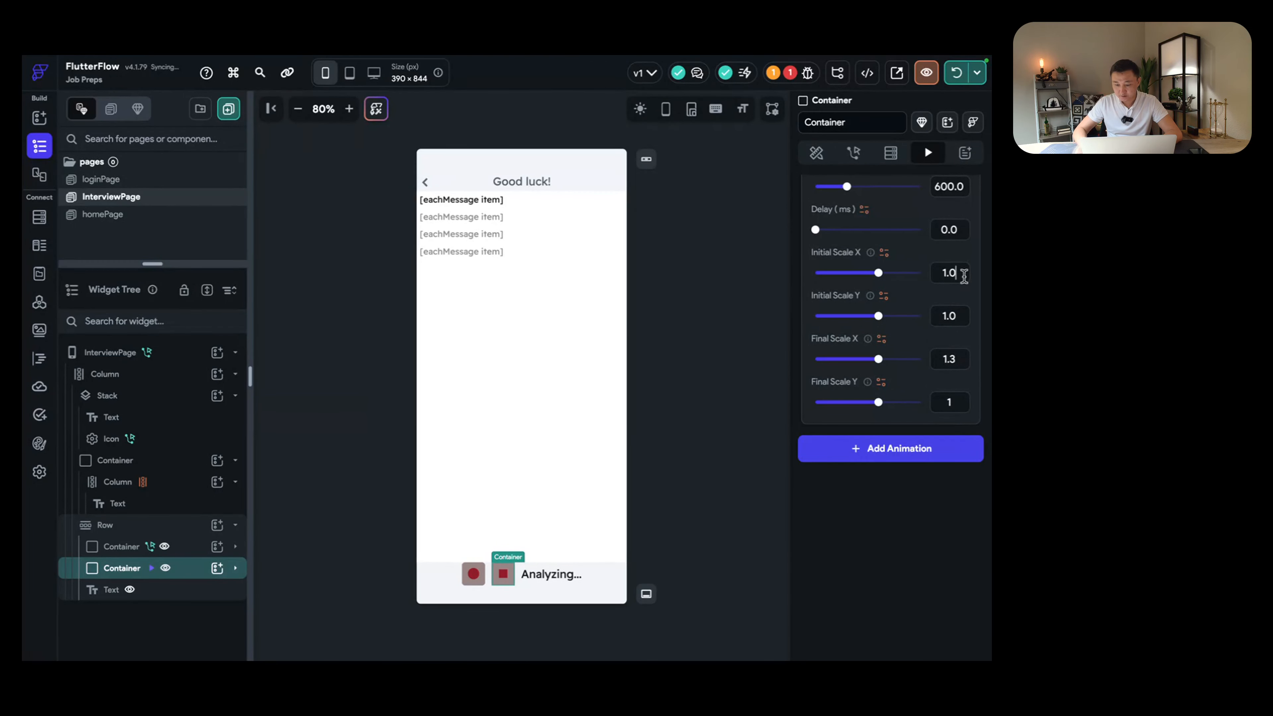
key(BackSpace)
text(3)
Step: Set the duration to 1040 ms, turn on Loop and Reverse, and preview it
scroll(951, 295, up, 4)
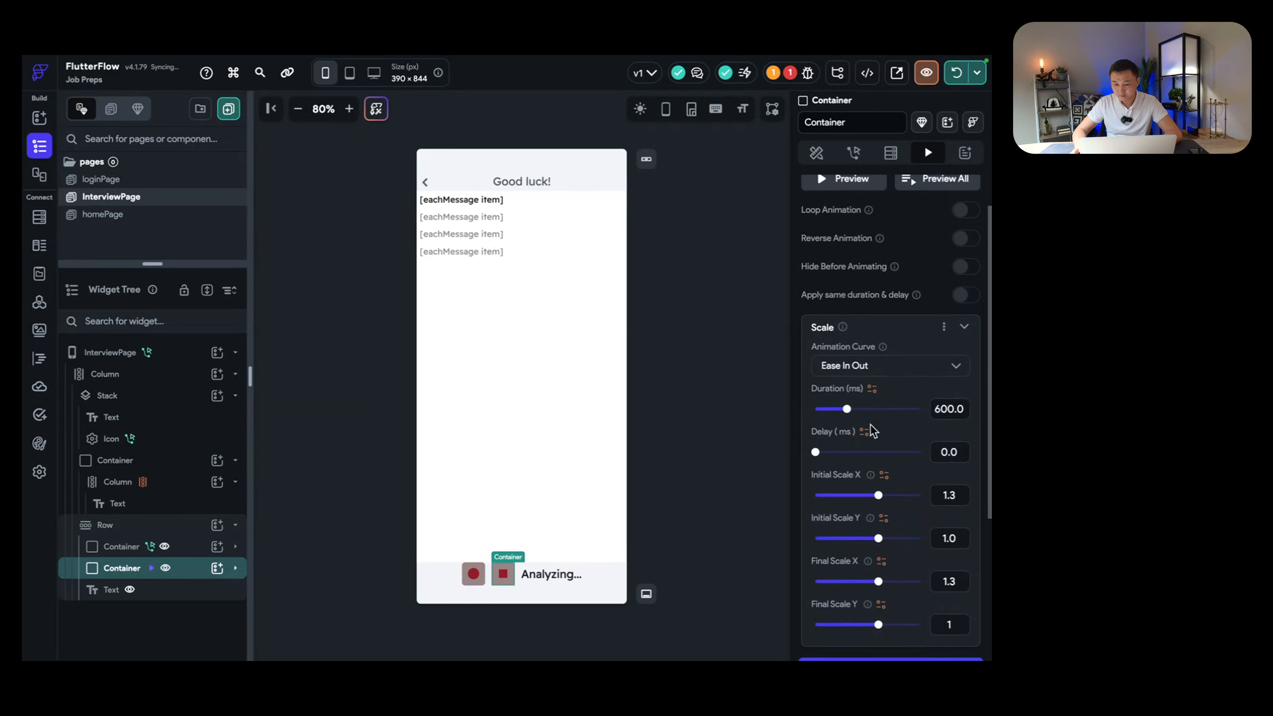
drag(846, 408, 870, 408)
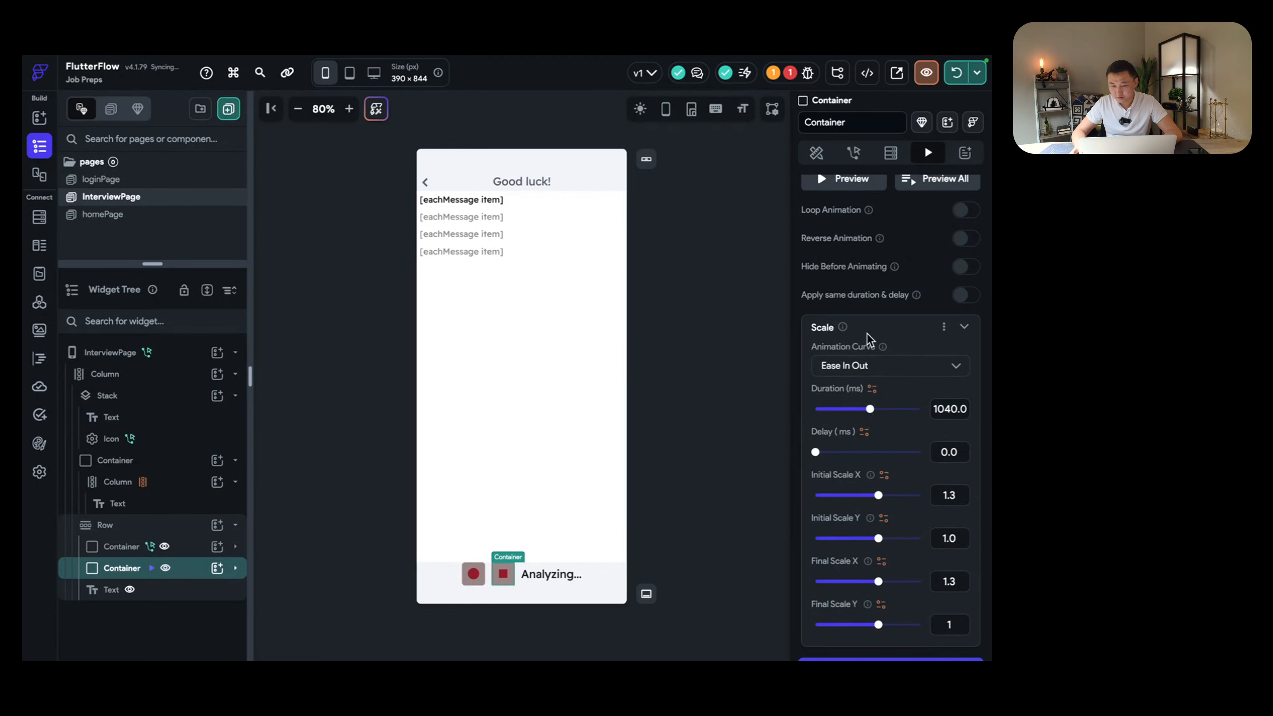
scroll(869, 339, up, 2)
click(966, 258)
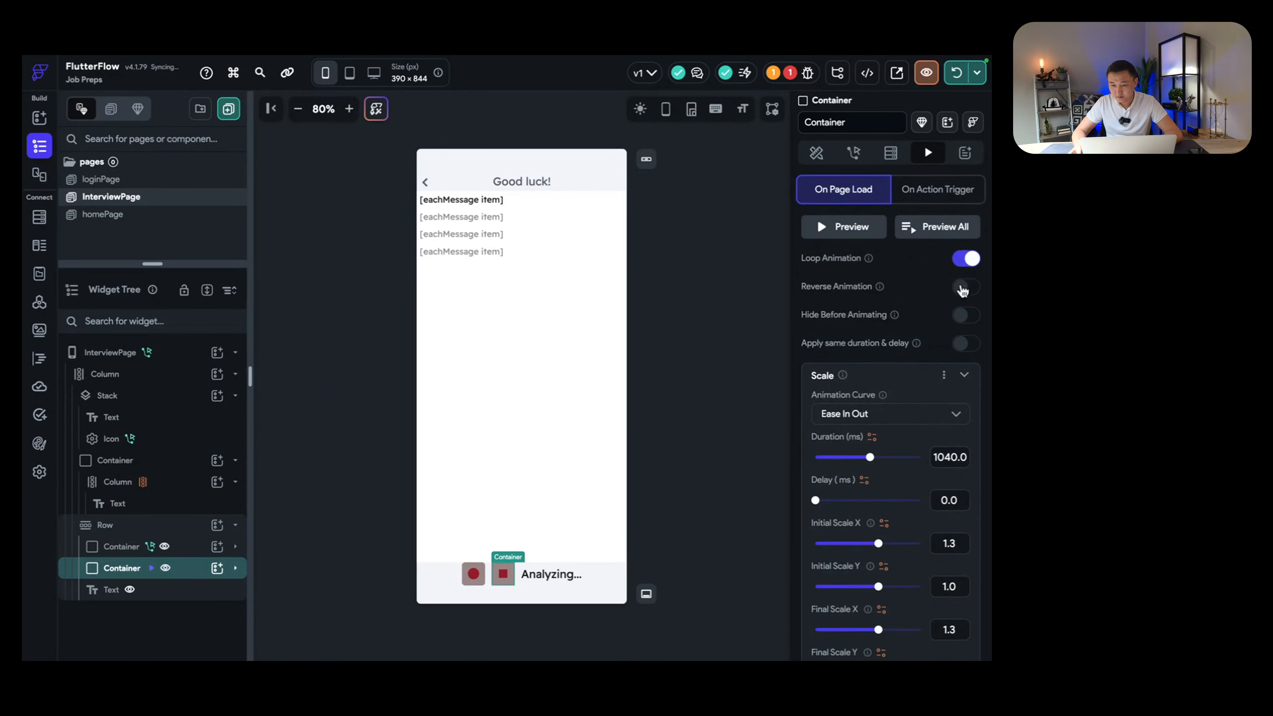
click(962, 288)
click(829, 230)
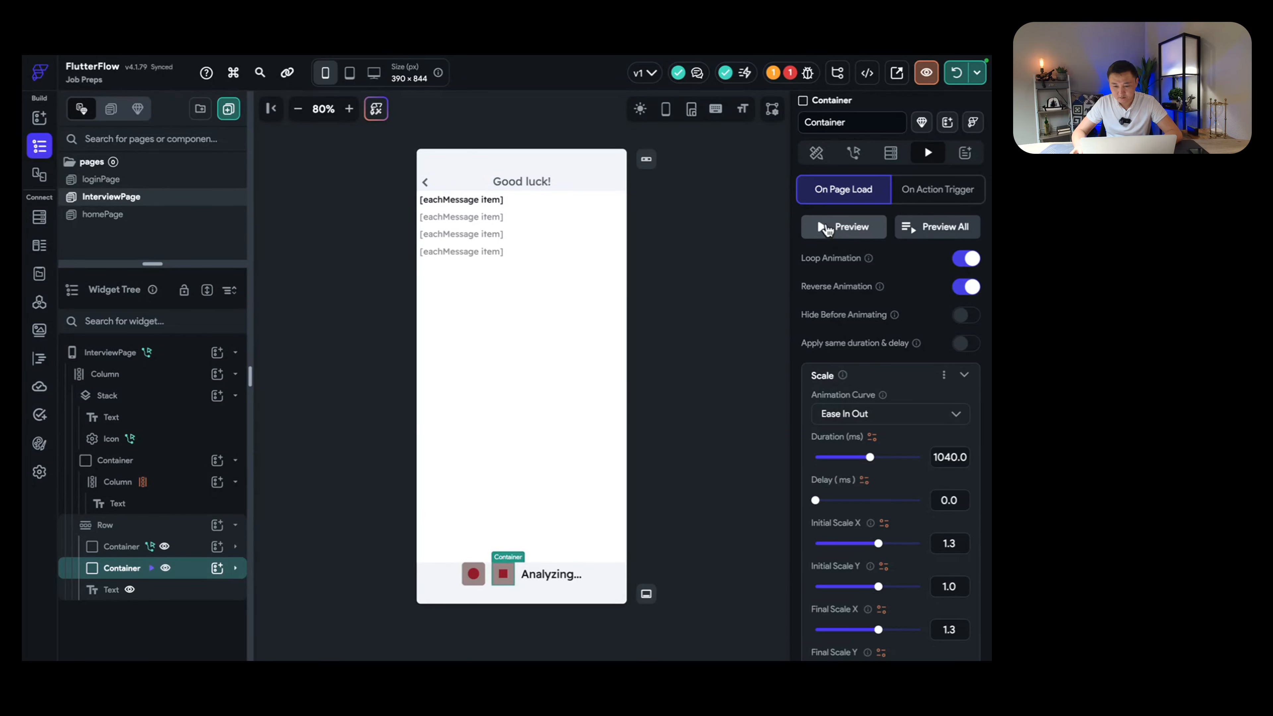
click(826, 229)
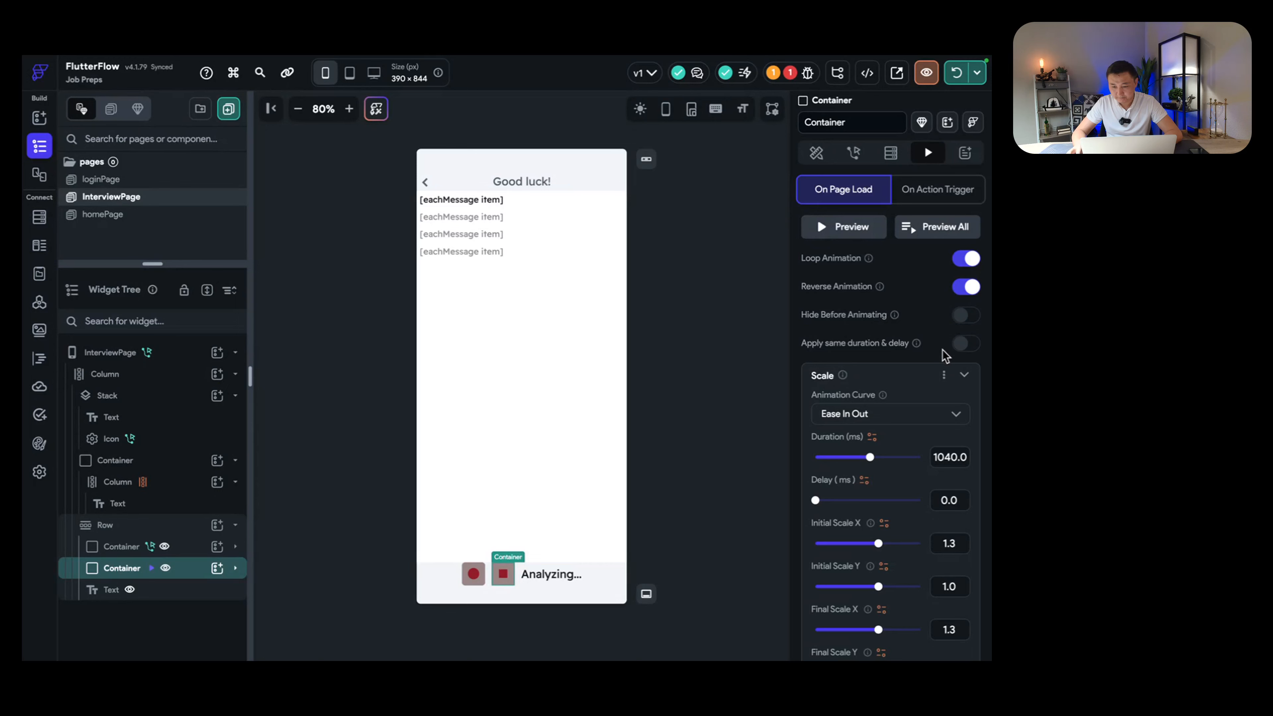
Step: Set the initial vertical scale to 1.3 and preview the pulse animation again
scroll(945, 421, down, 2)
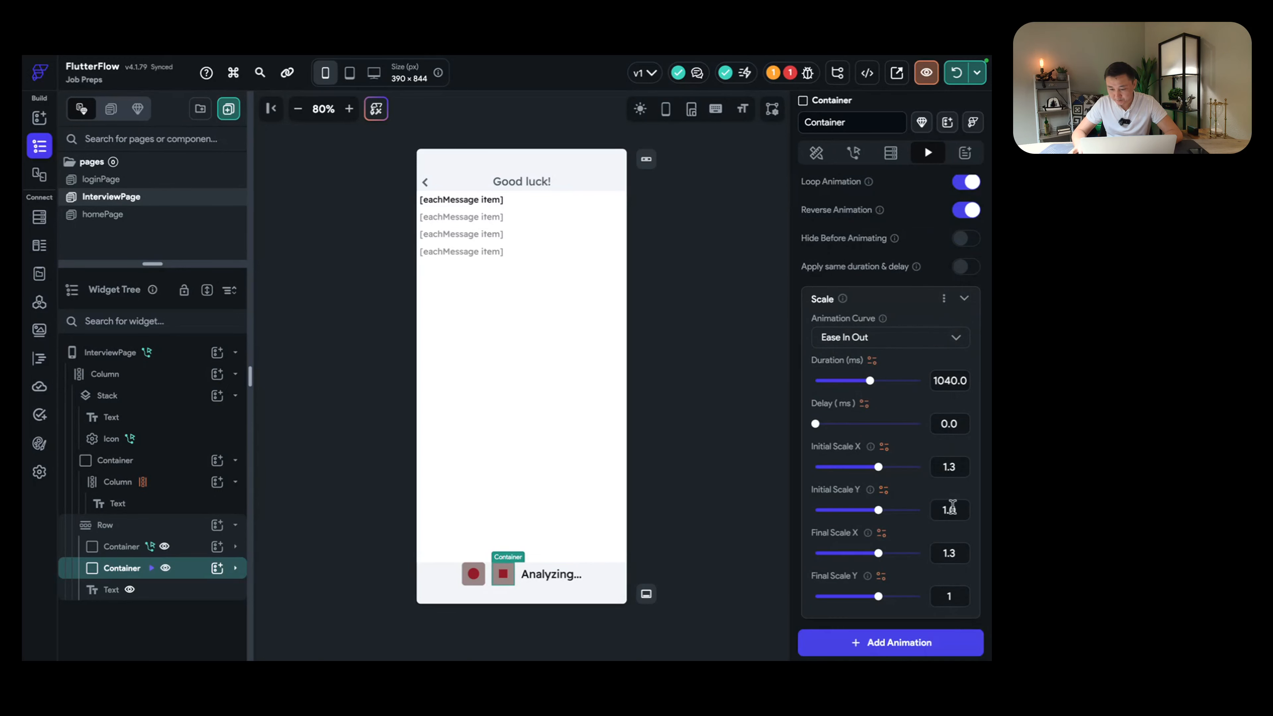
click(958, 510)
key(BackSpace)
text(3)
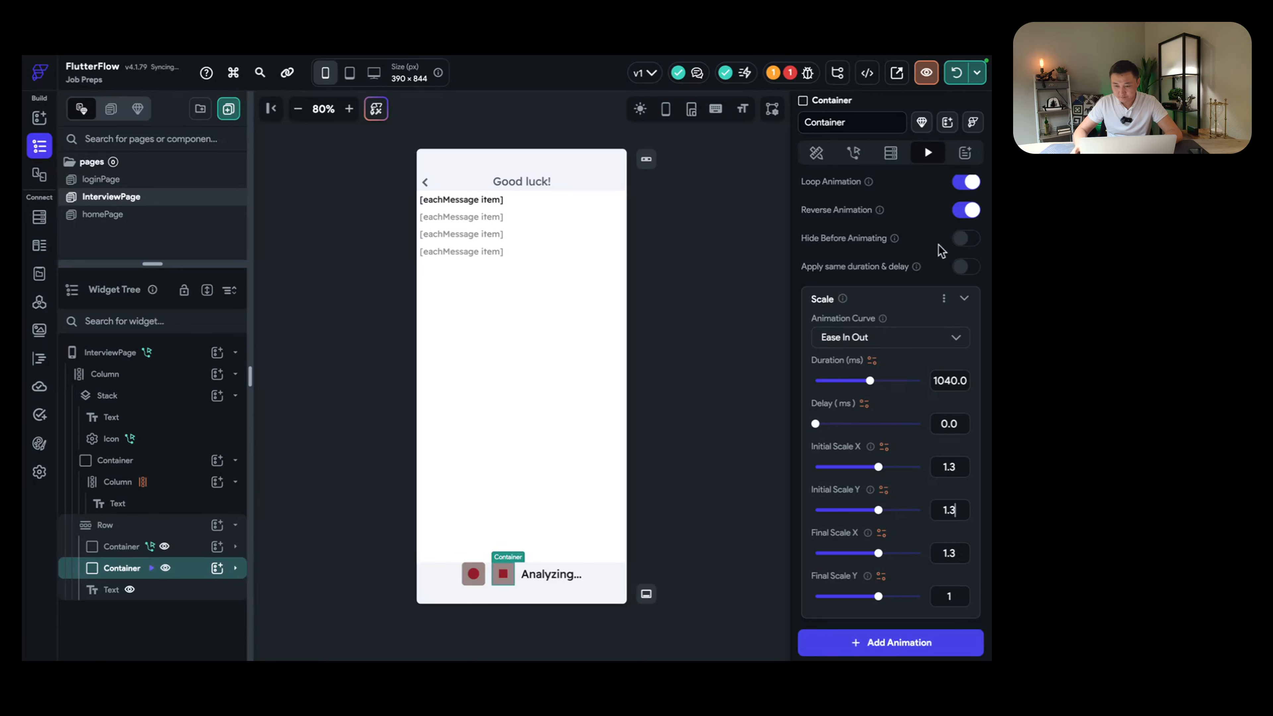
scroll(882, 270, up, 2)
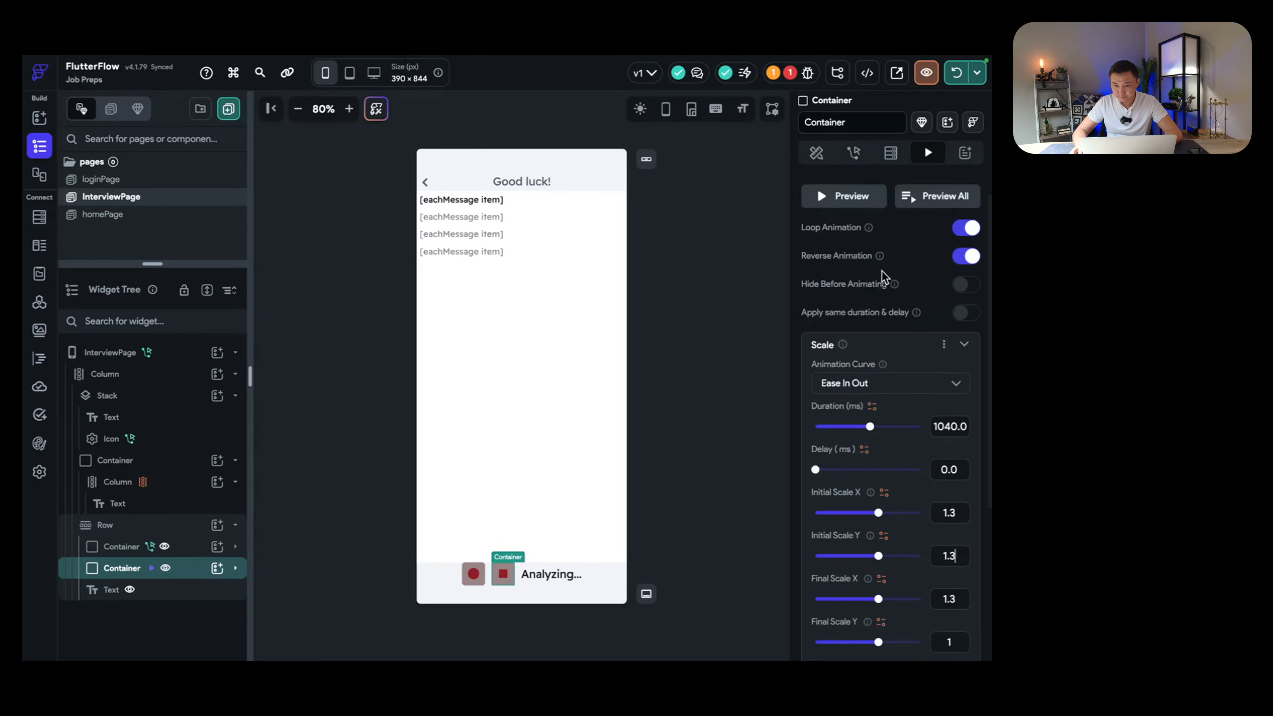
click(831, 238)
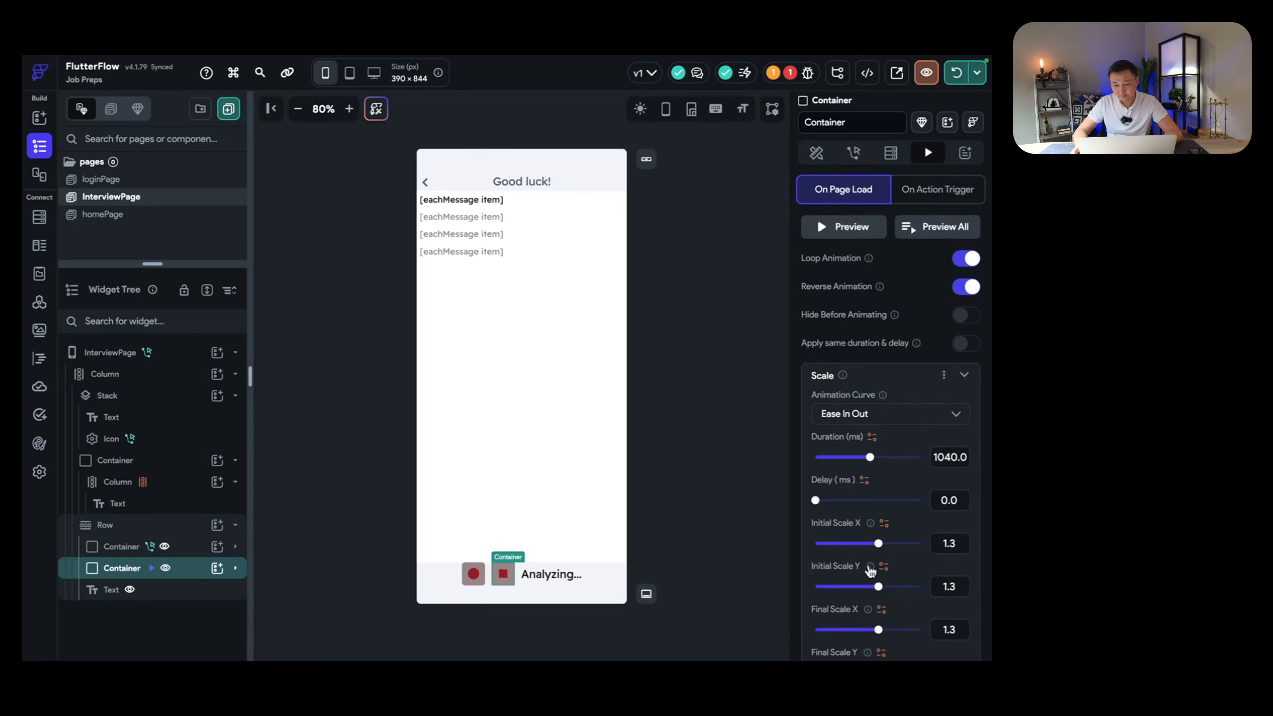
scroll(909, 554, down, 2)
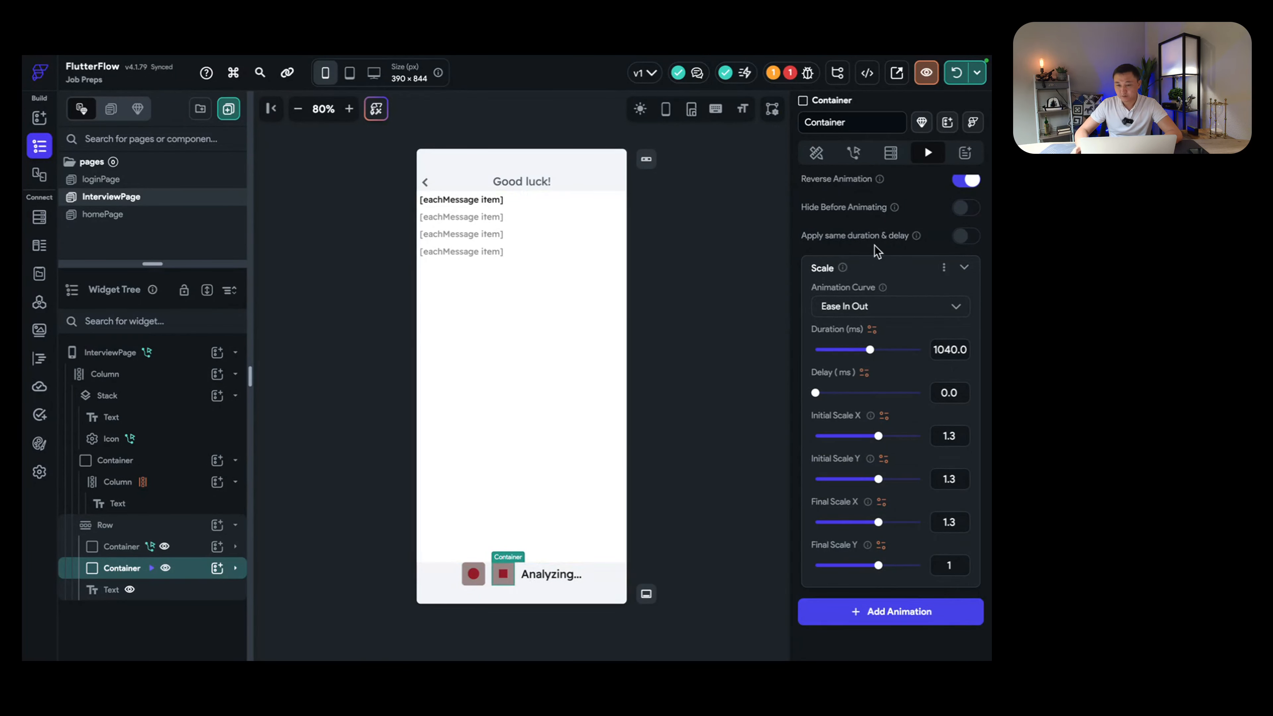
scroll(874, 245, up, 3)
Step: Reselect the stop-button container and open its On Tap action flow editor
click(853, 153)
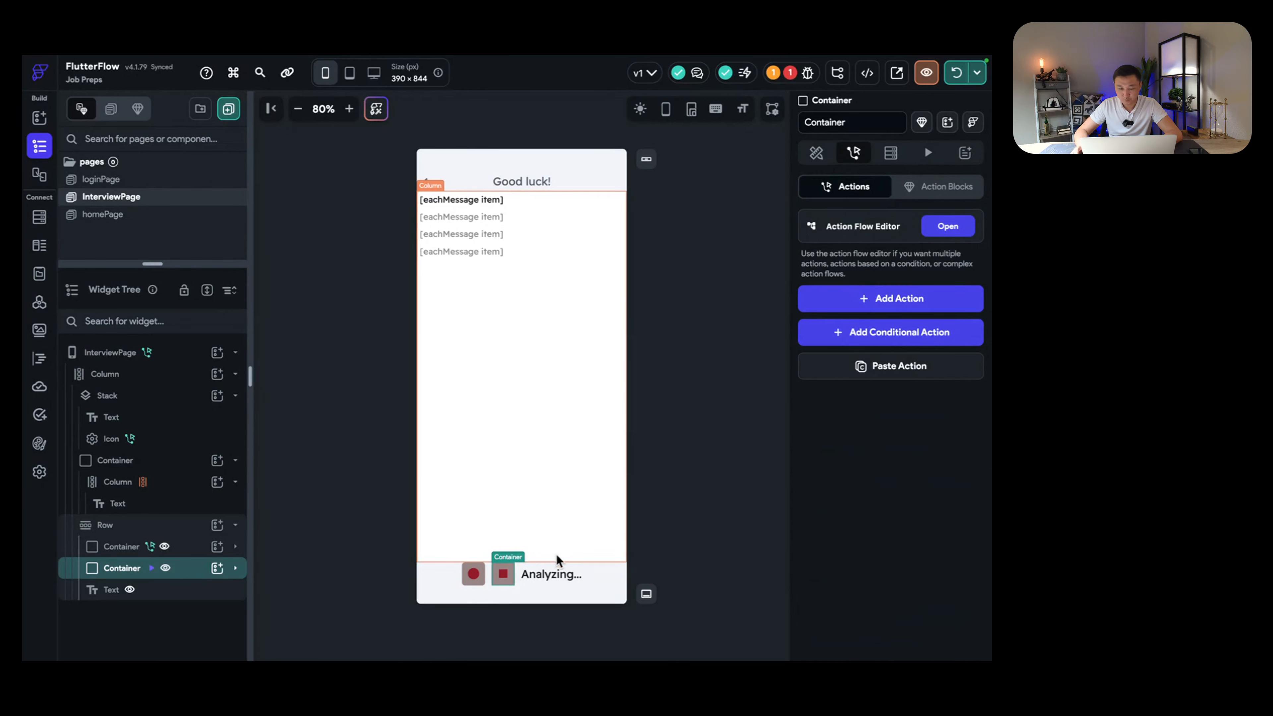
click(549, 574)
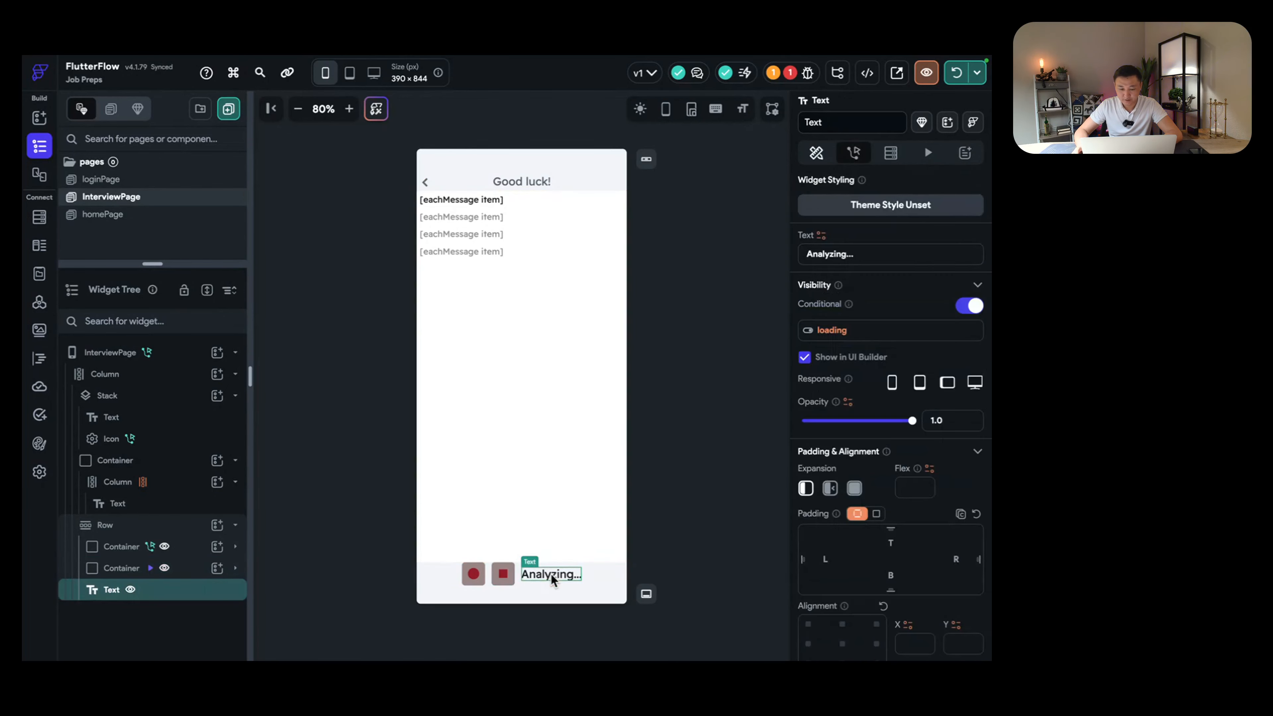
click(512, 578)
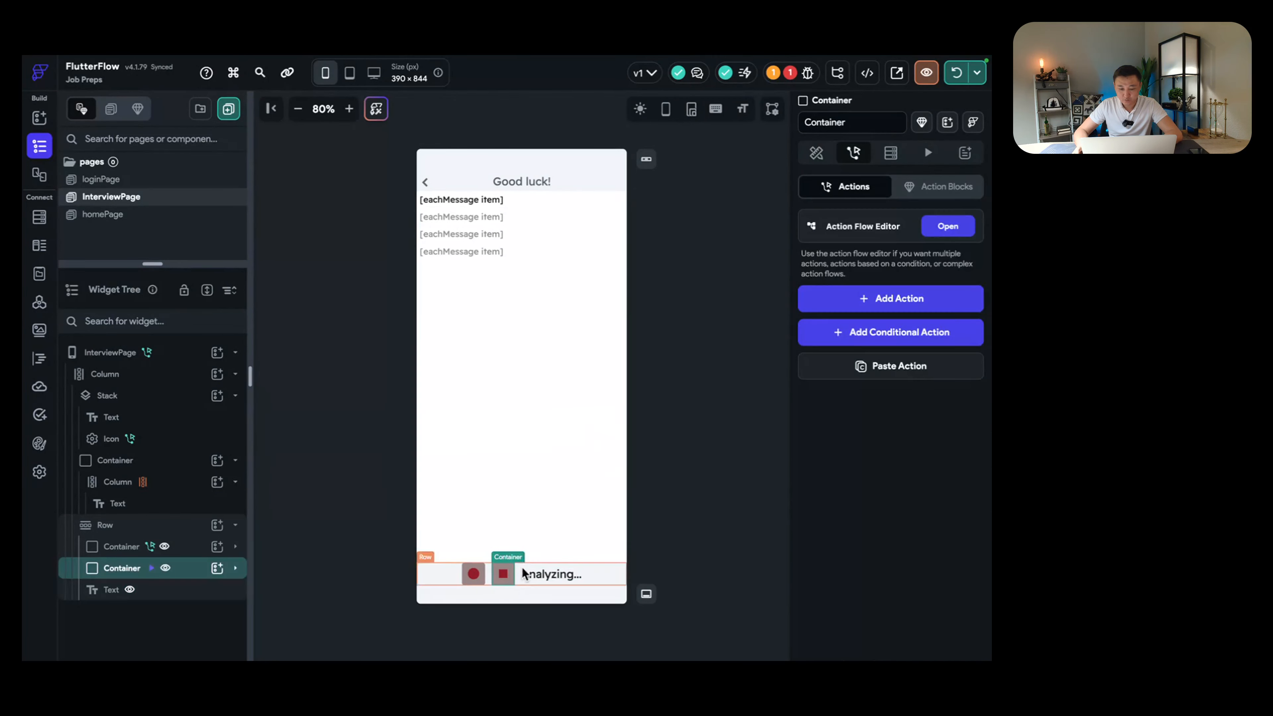
click(948, 227)
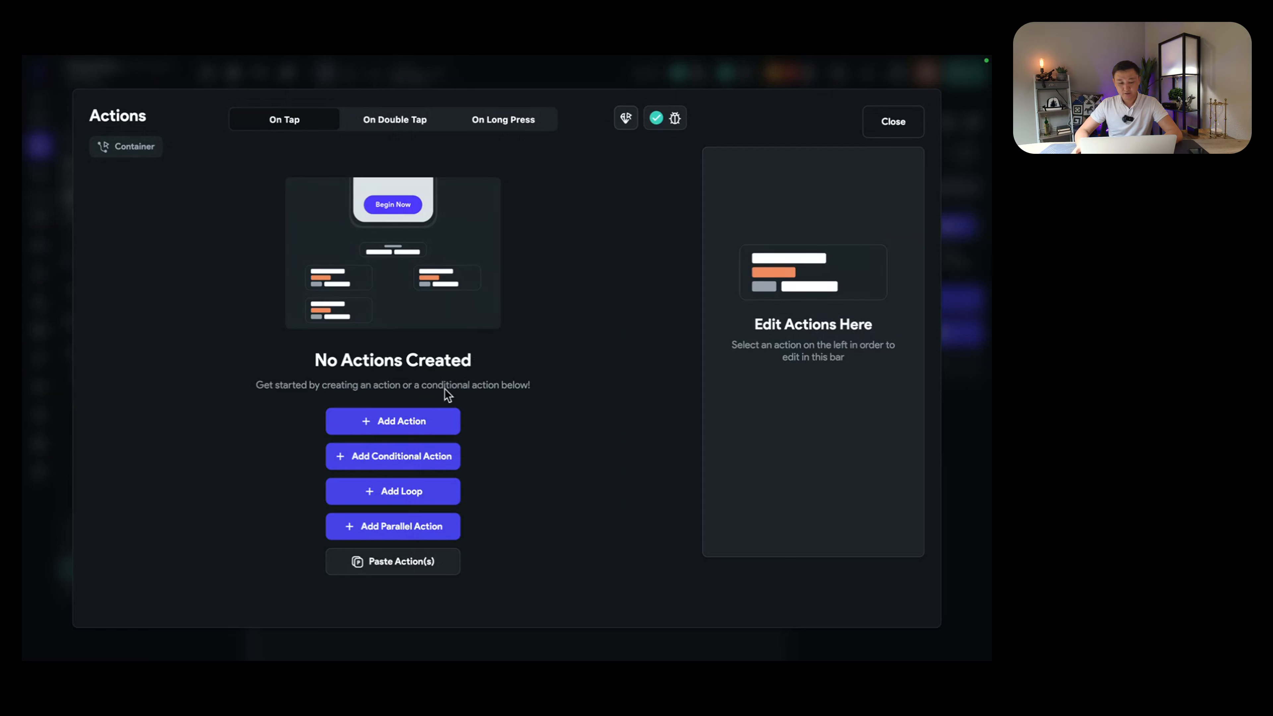
Step: Add an Update Page State action that sets the recording field to False
click(423, 421)
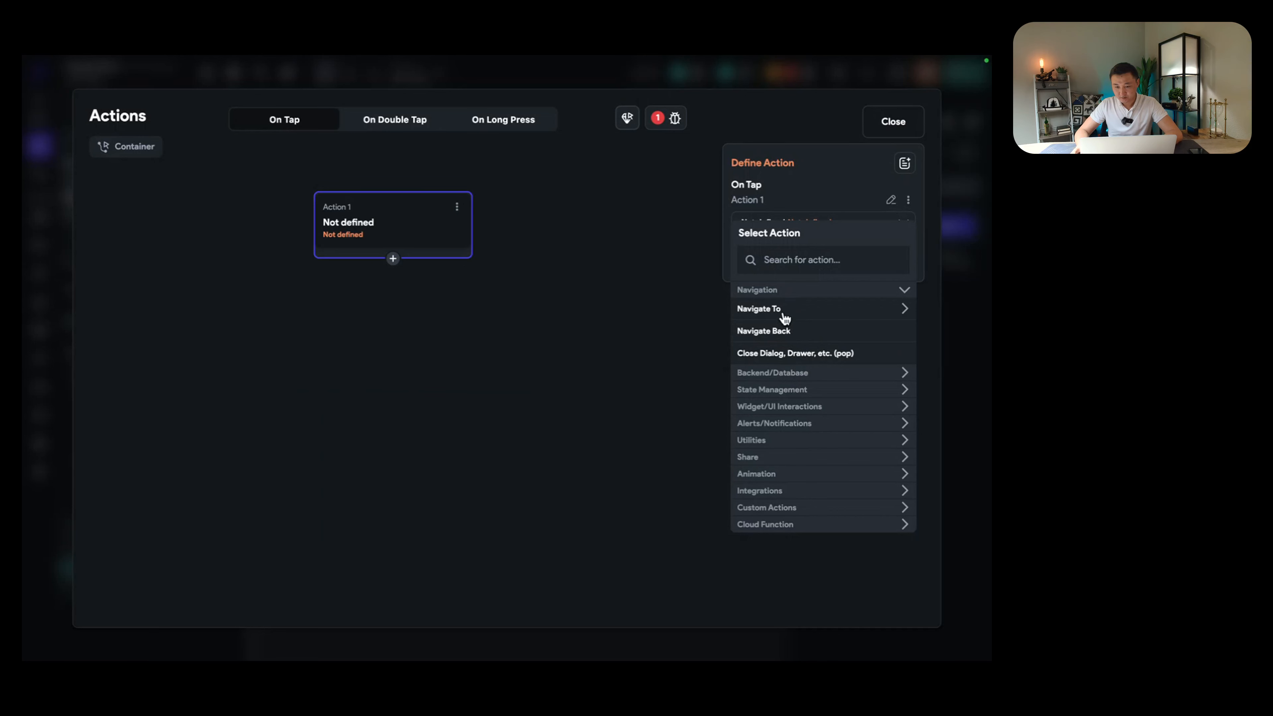
click(783, 391)
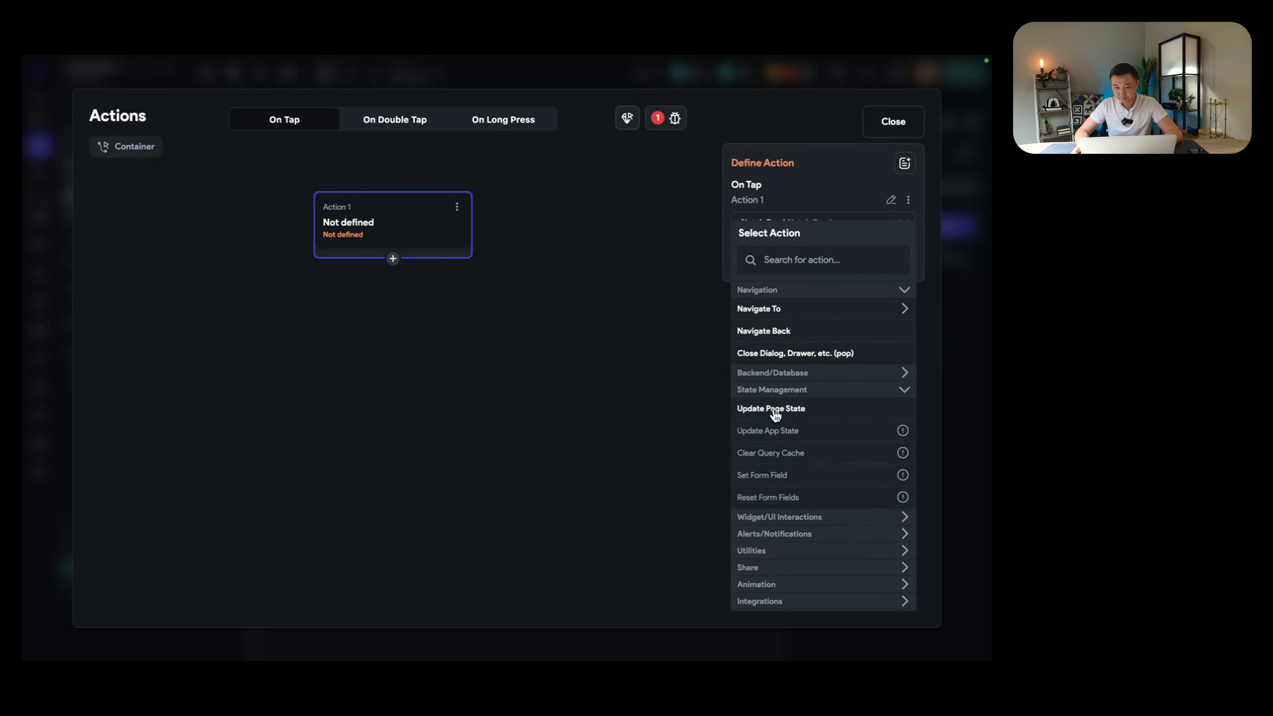
click(772, 410)
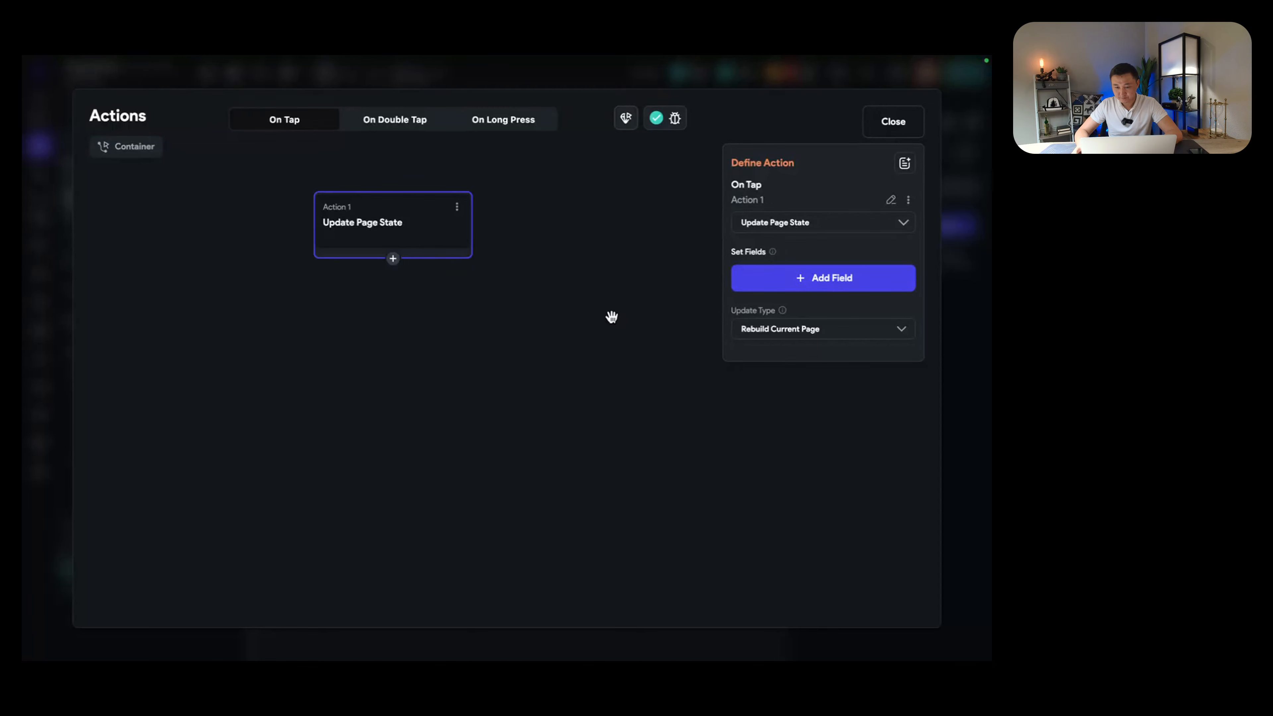
click(785, 278)
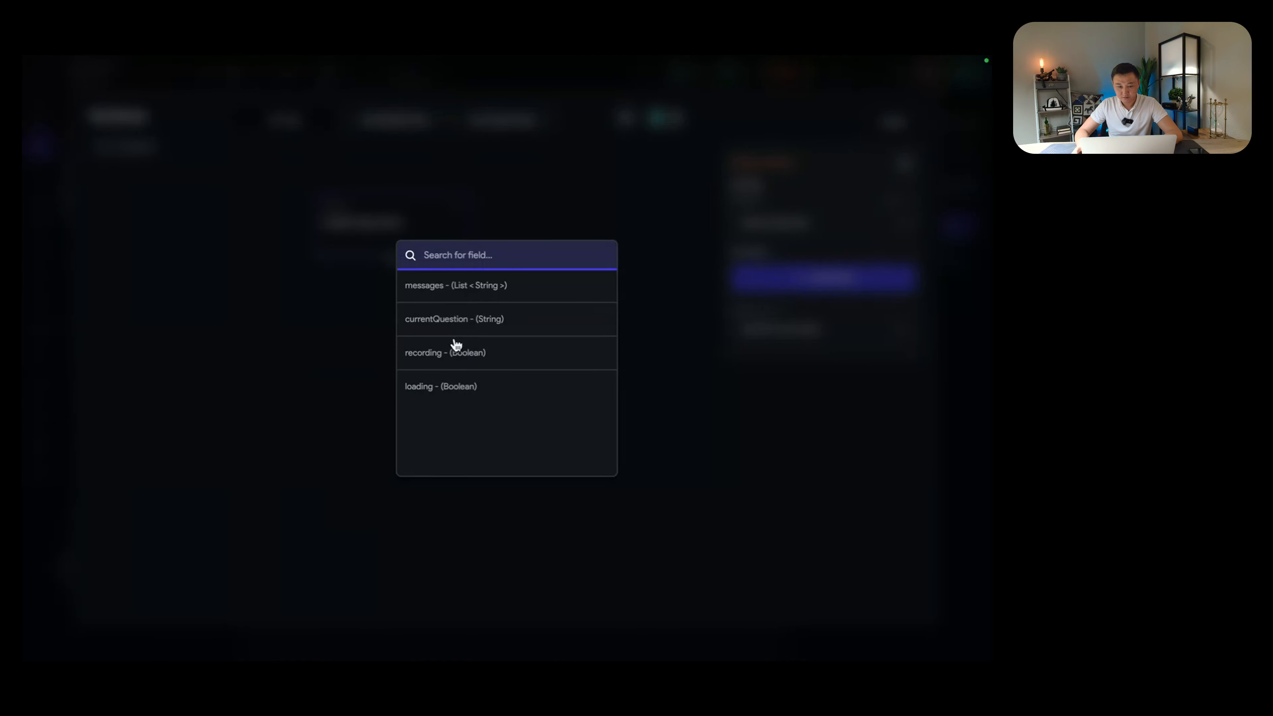
click(438, 354)
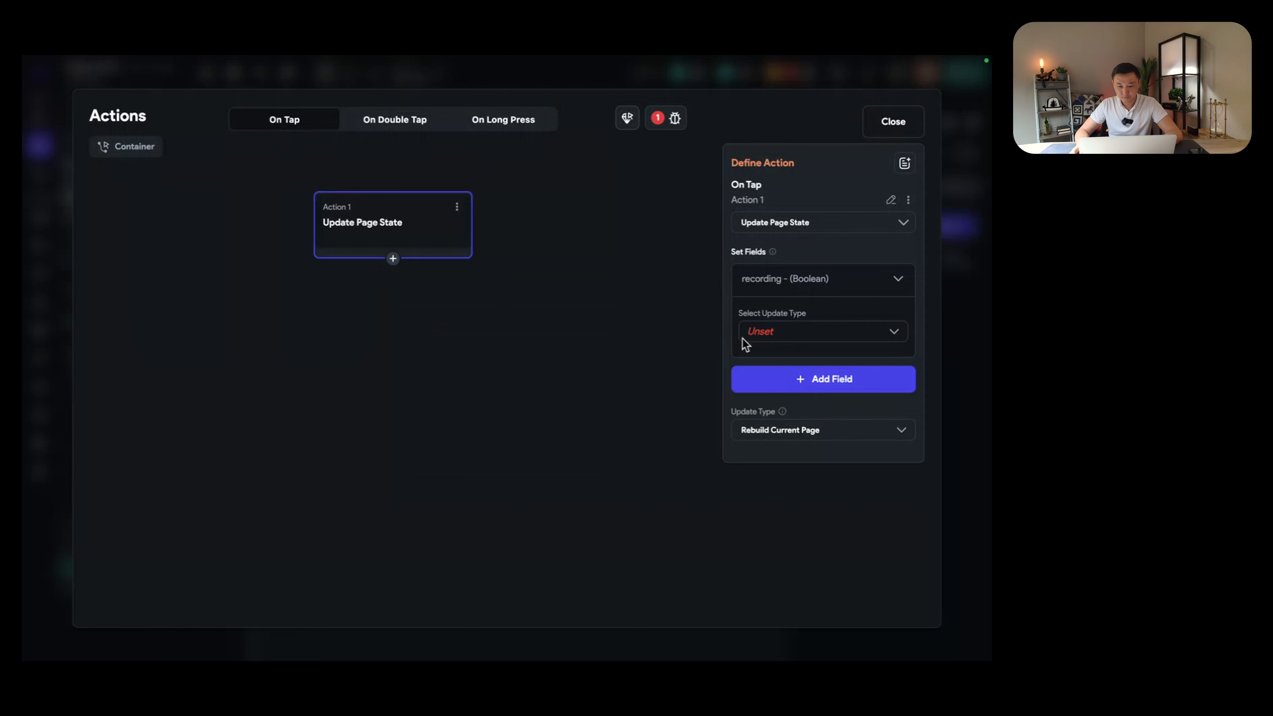
click(789, 341)
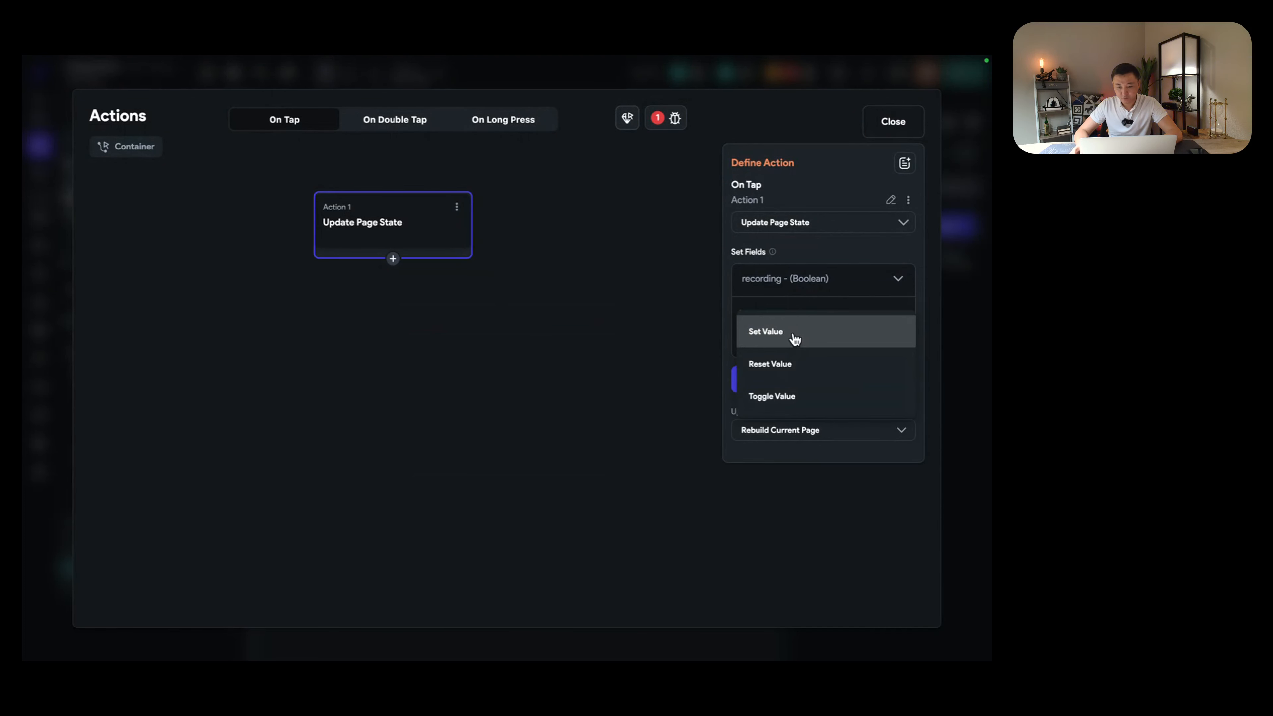
click(796, 339)
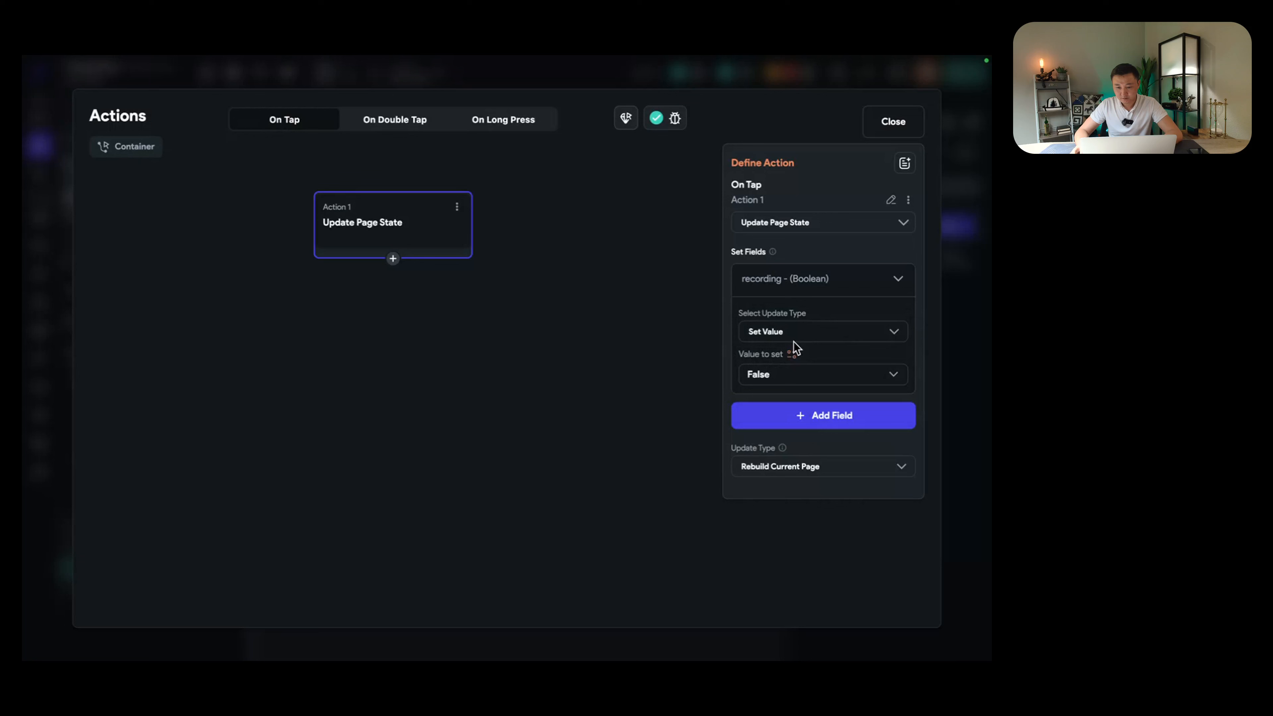
click(791, 377)
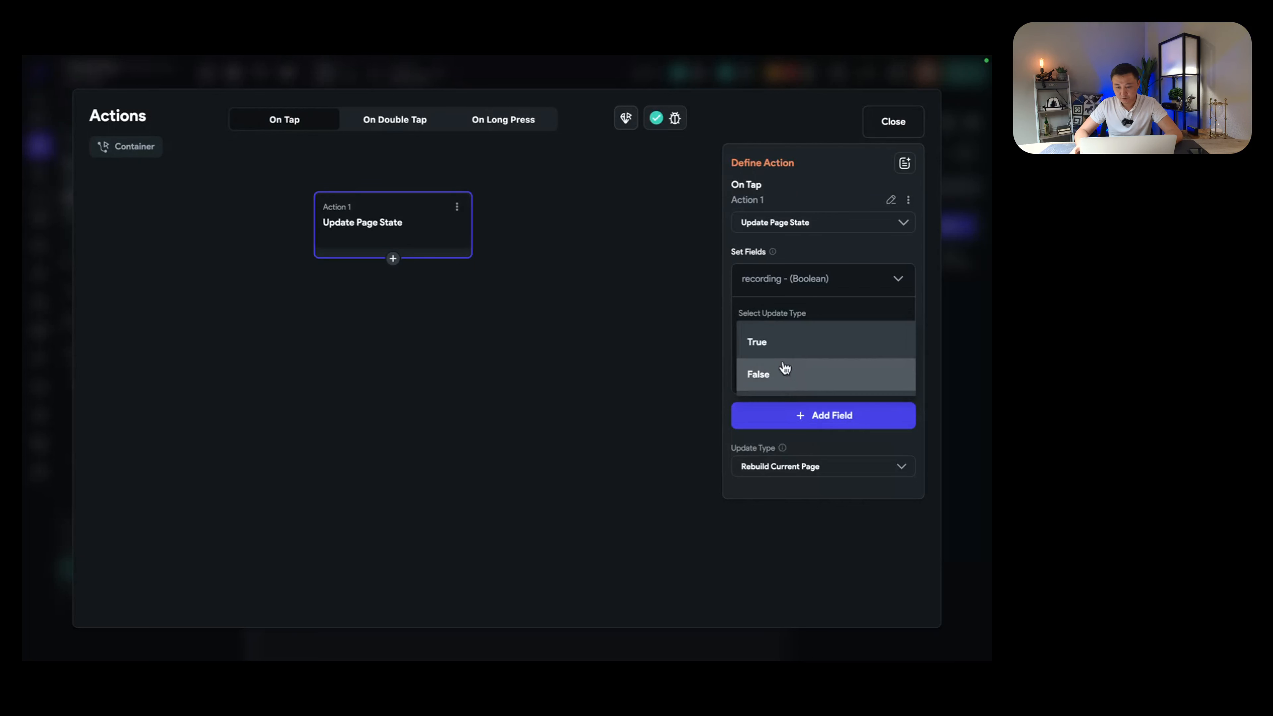
click(769, 376)
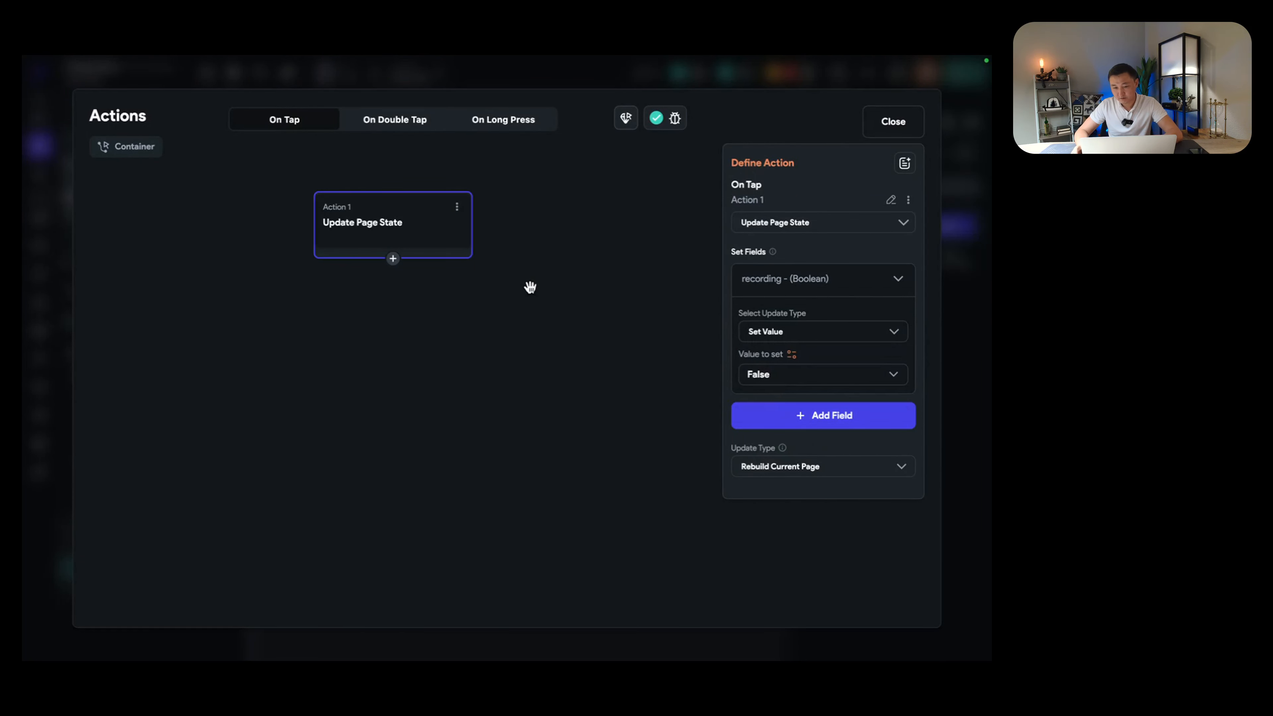
Step: Add the loading field set to True, then move the Action 1 card higher
click(790, 426)
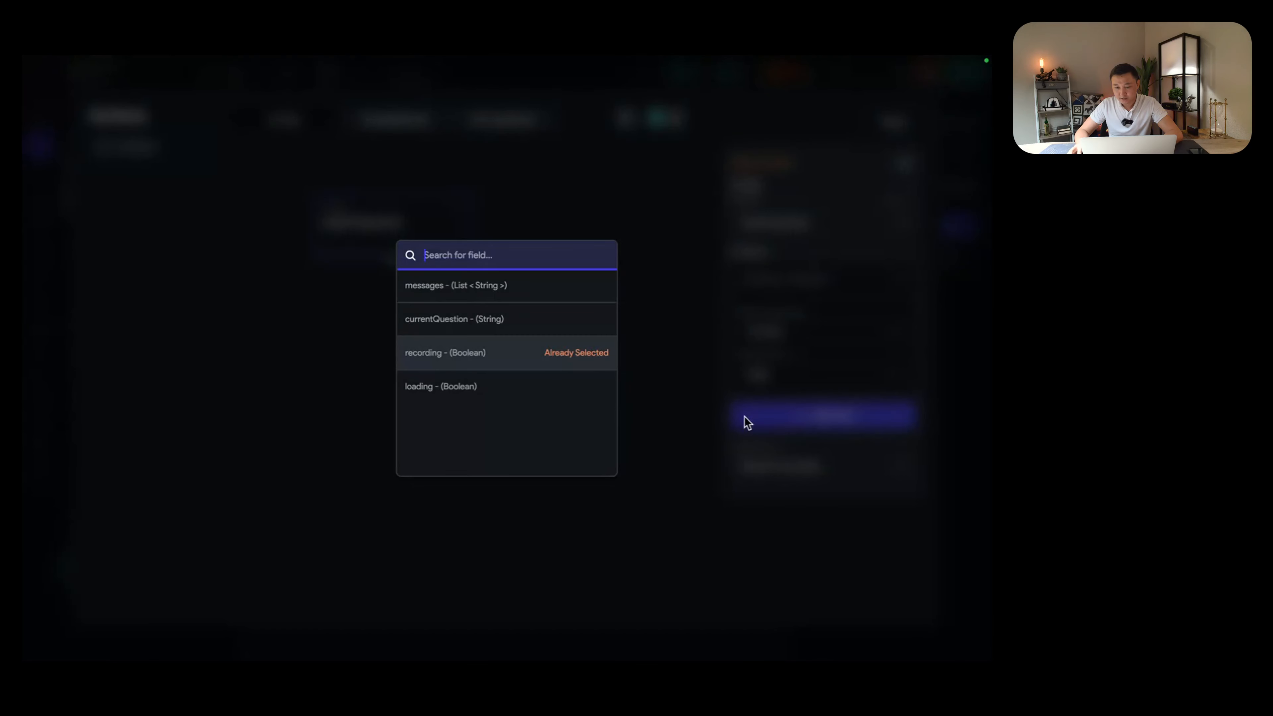
click(441, 389)
click(804, 464)
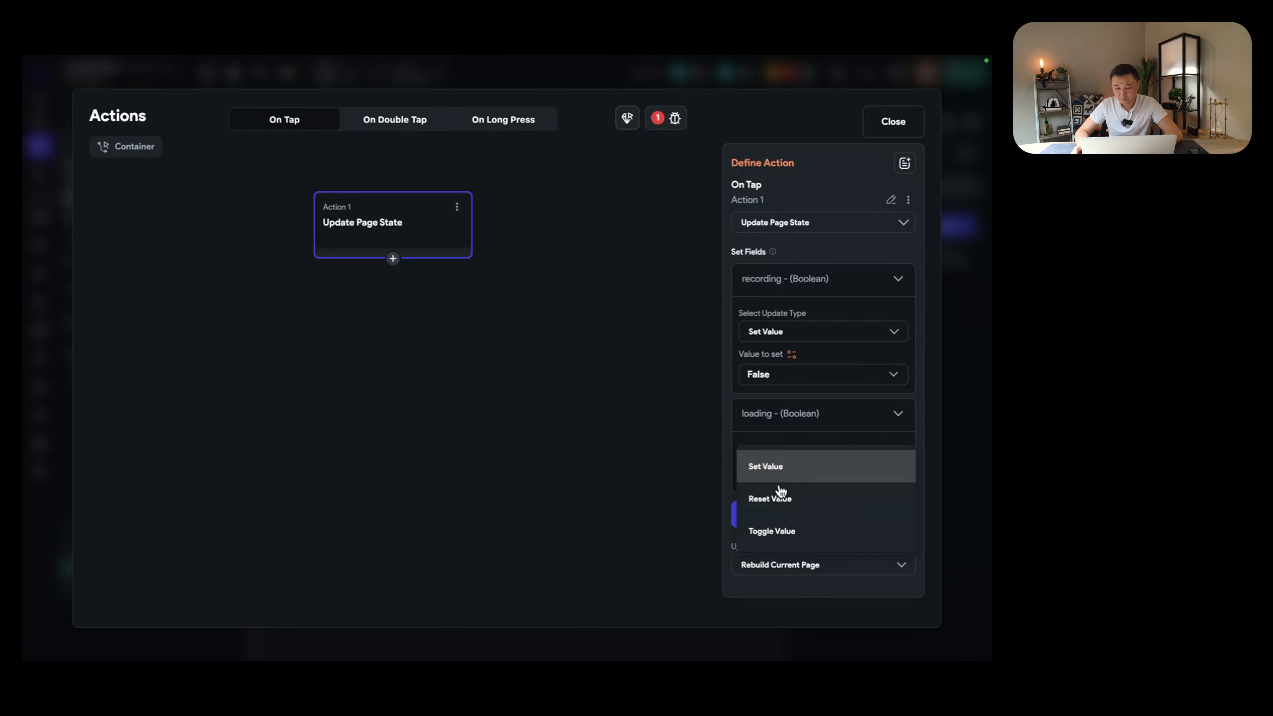
click(776, 468)
click(780, 510)
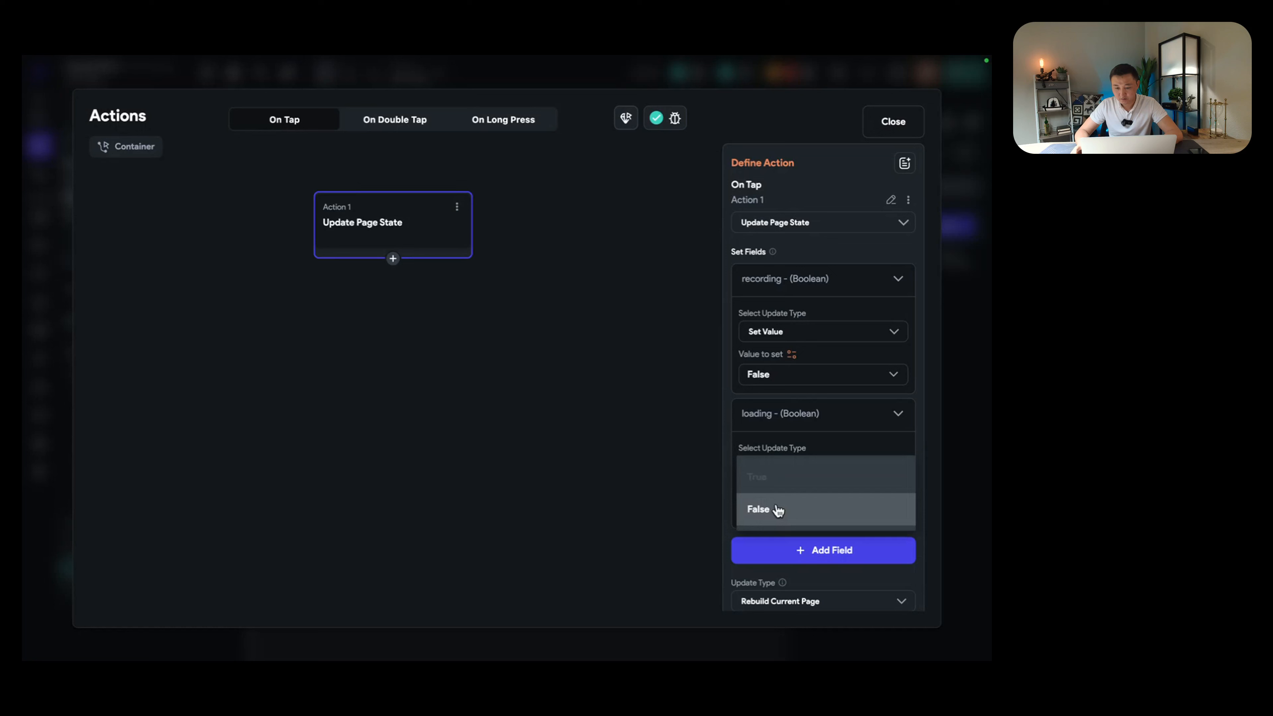
click(765, 480)
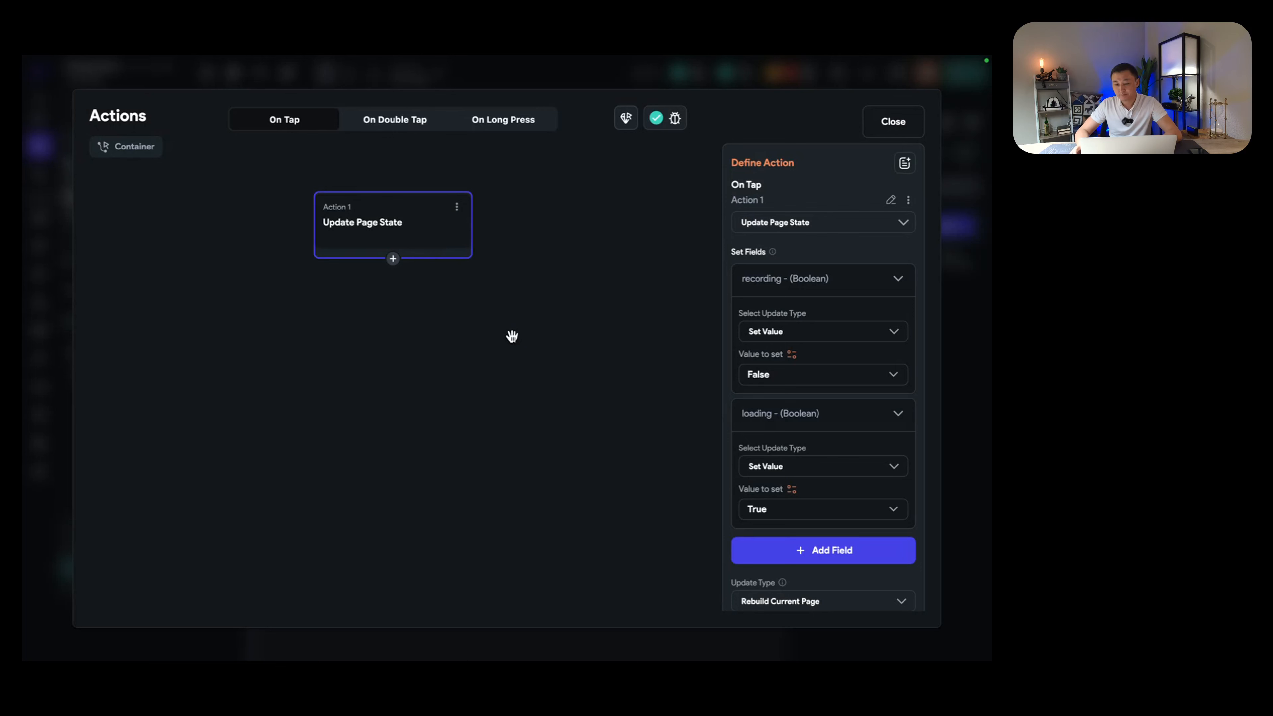
scroll(555, 351, down, 2)
scroll(555, 353, up, 2)
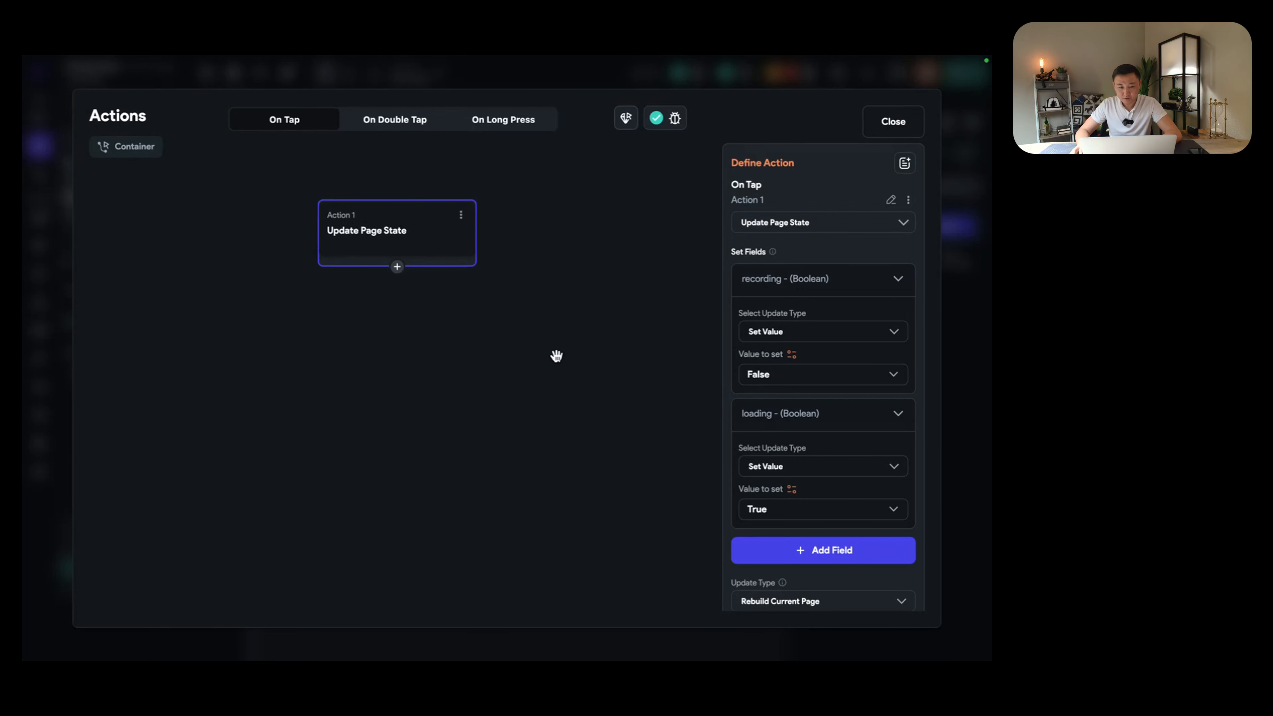
drag(426, 258, 457, 221)
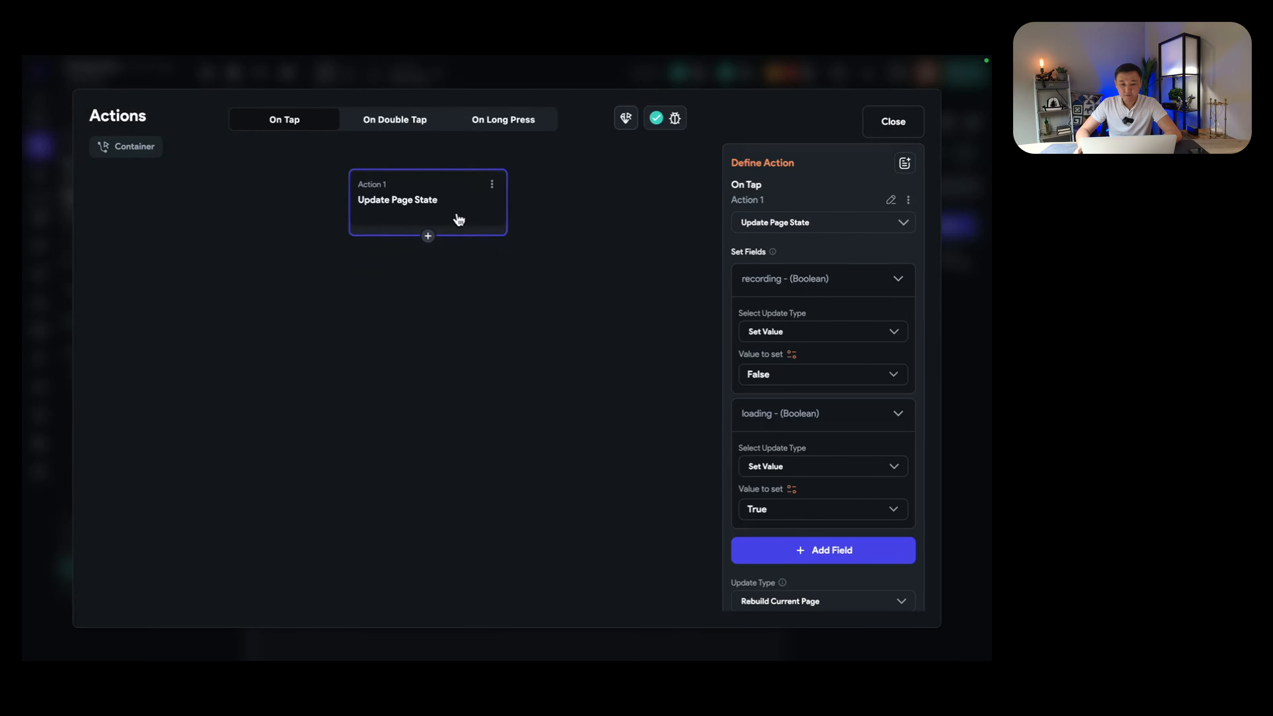
Step: Add a Stop Audio Recording action for answerRecording after Action 1 and begin naming its output
click(428, 241)
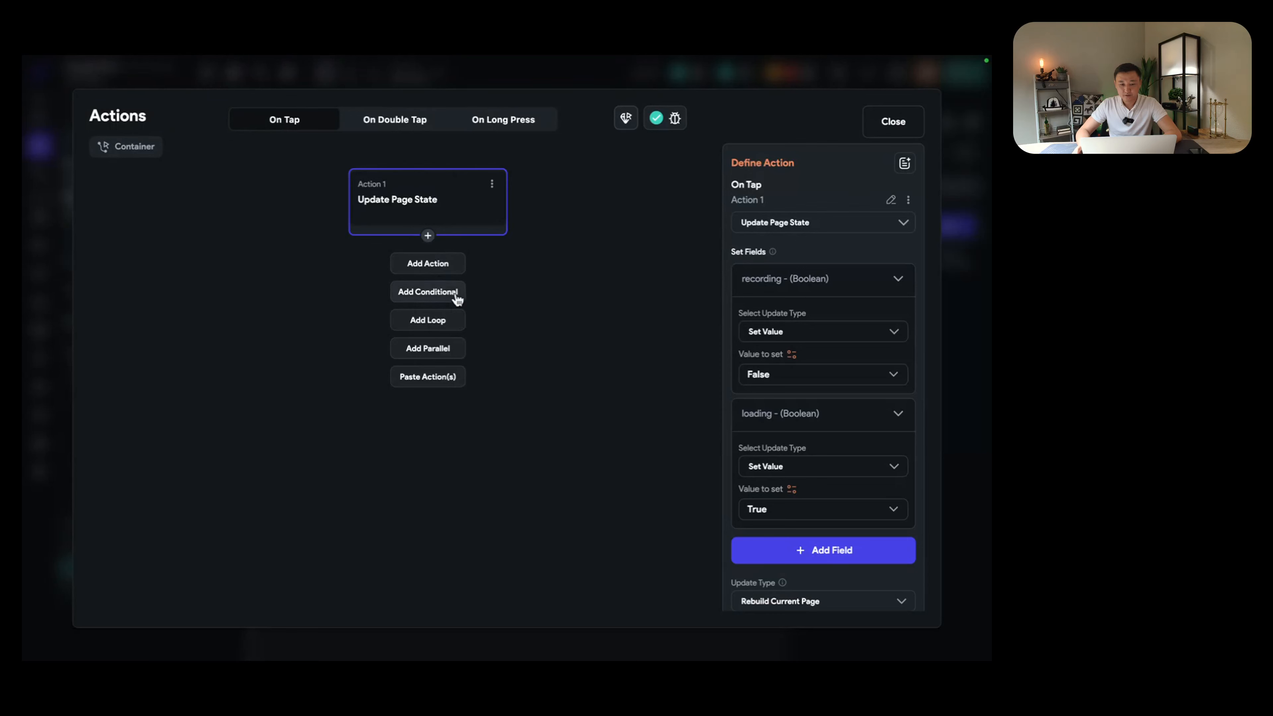
click(439, 266)
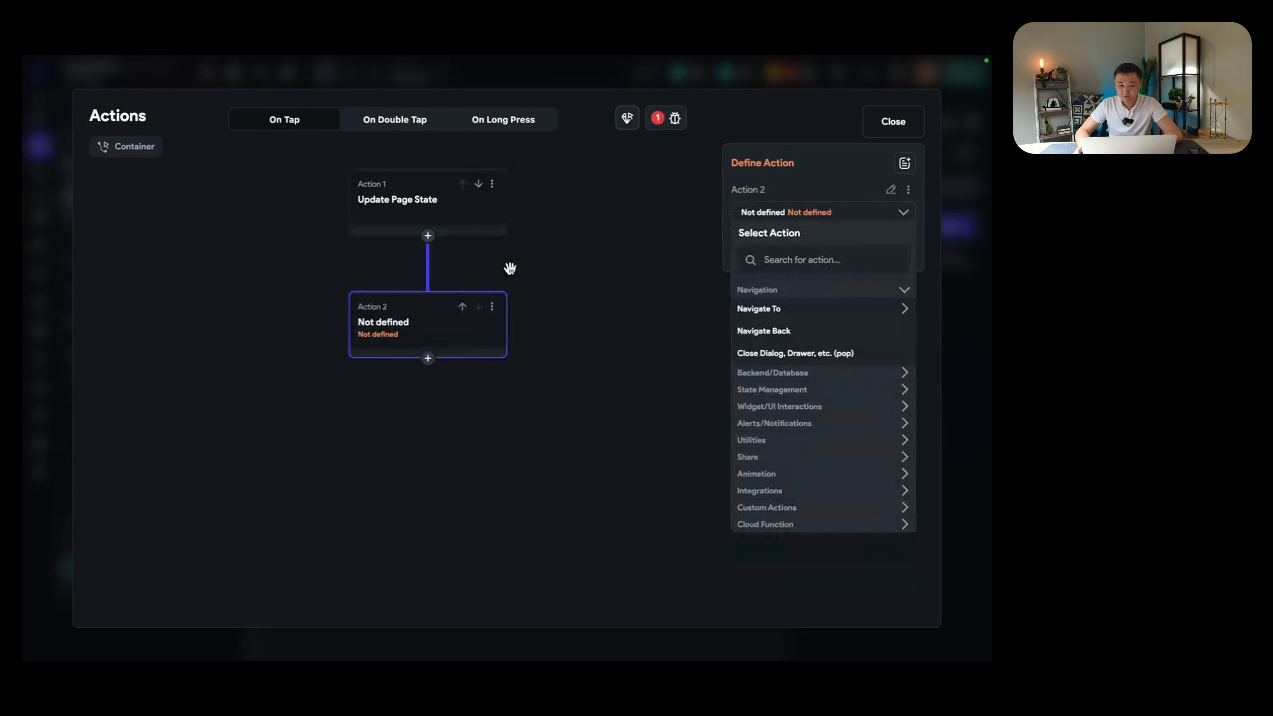
click(854, 260)
text(stop)
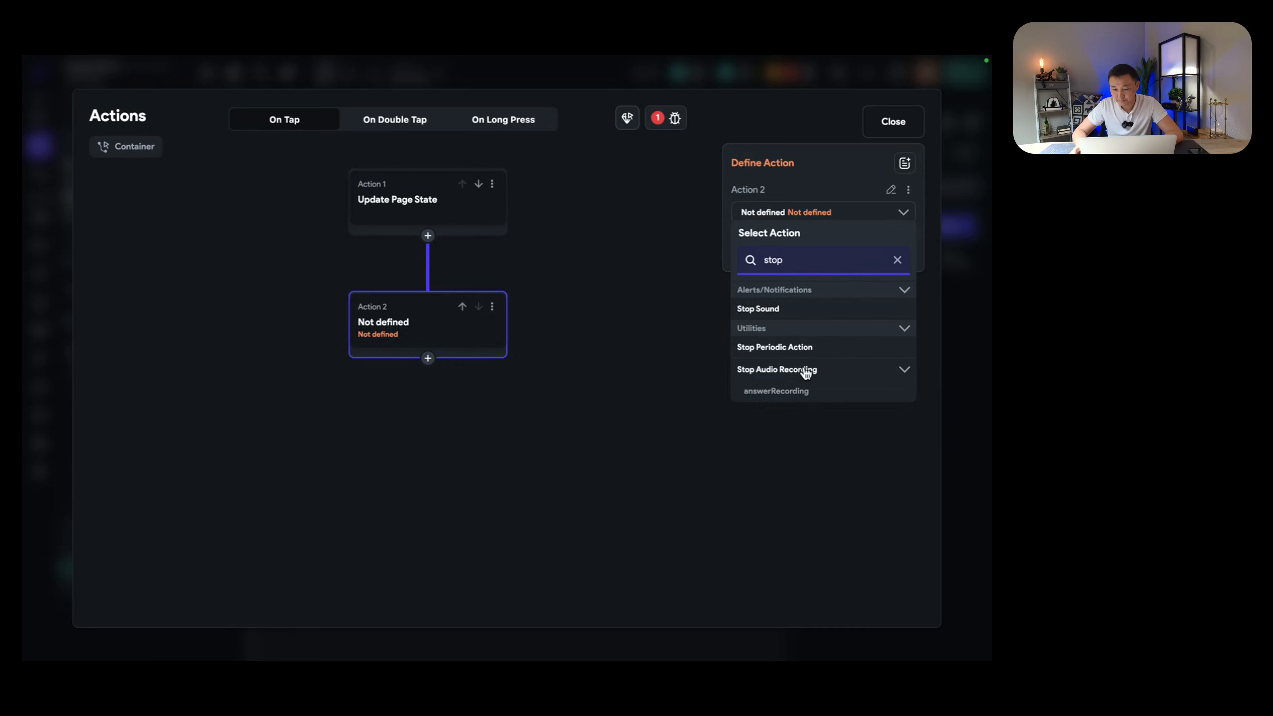
click(767, 396)
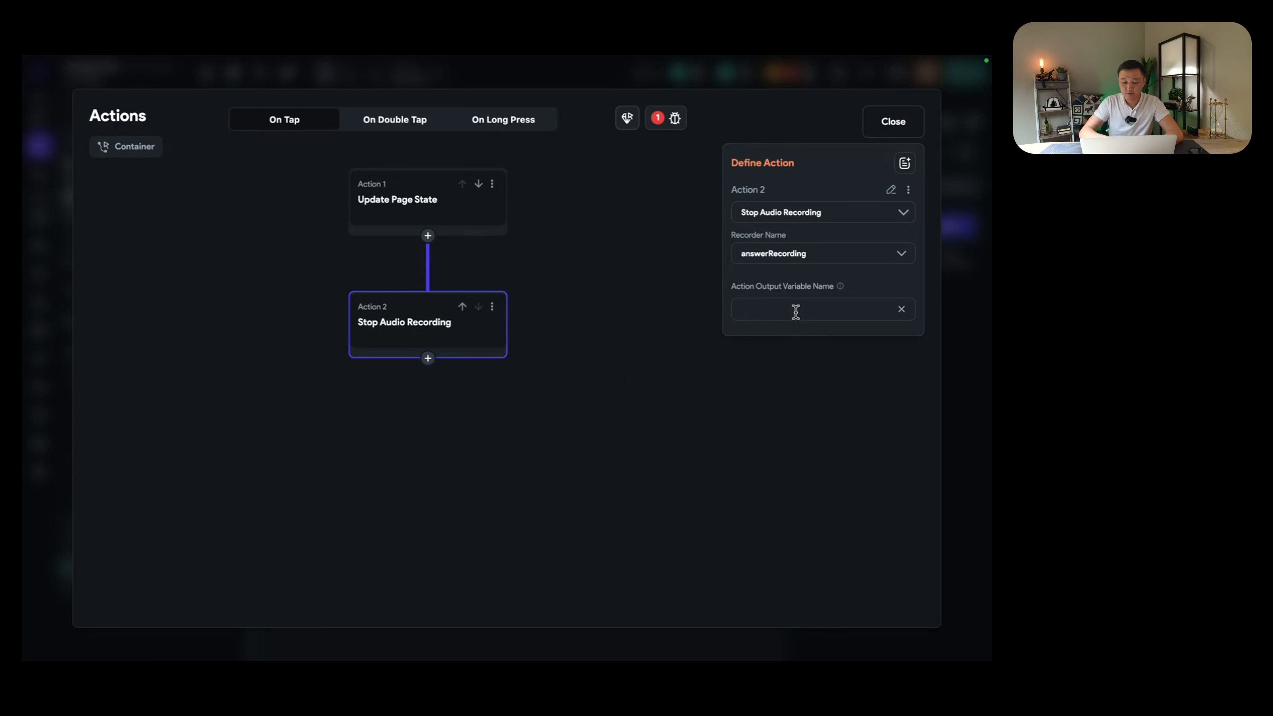
text(audo)
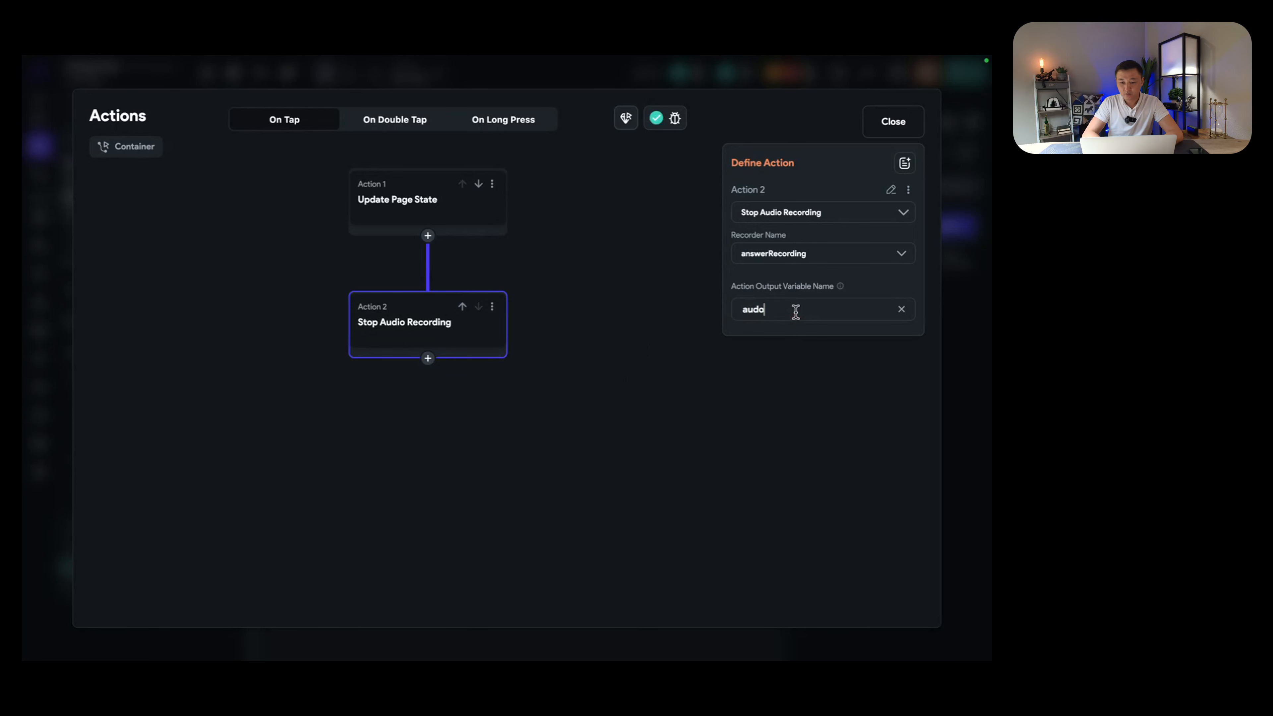